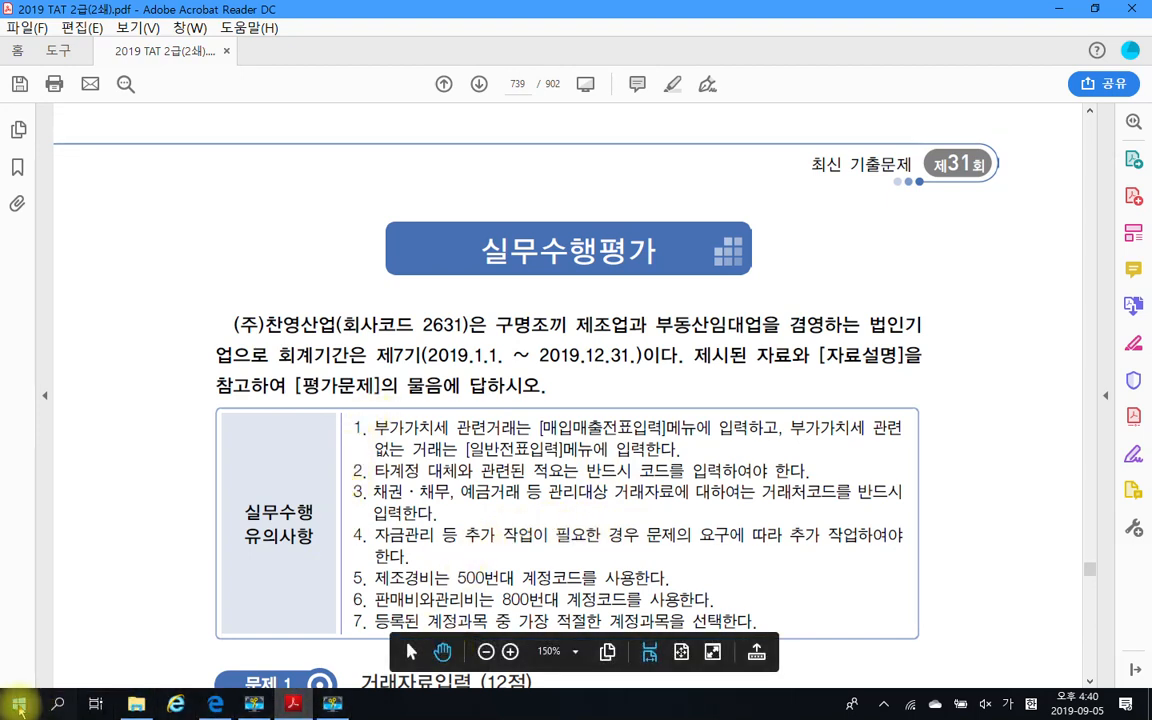
# Launch the Smart A (iPLUS) 2019 accounting education program
pyautogui.press('super')
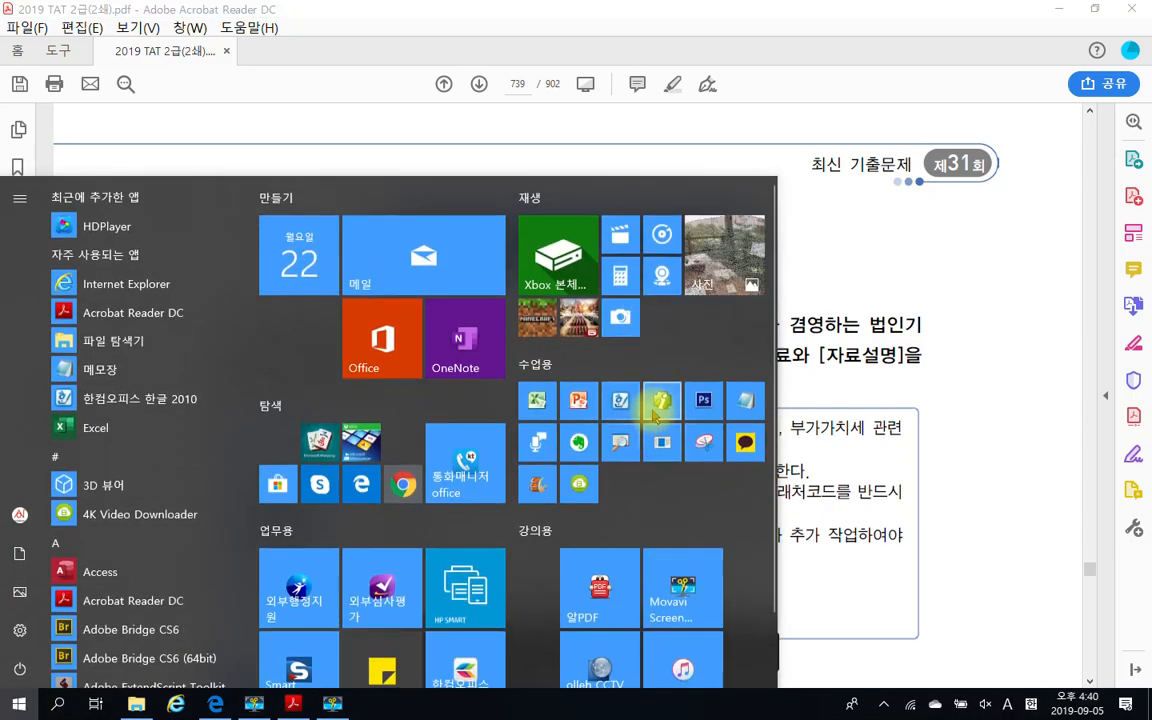
pyautogui.click(657, 406)
pyautogui.click(545, 470)
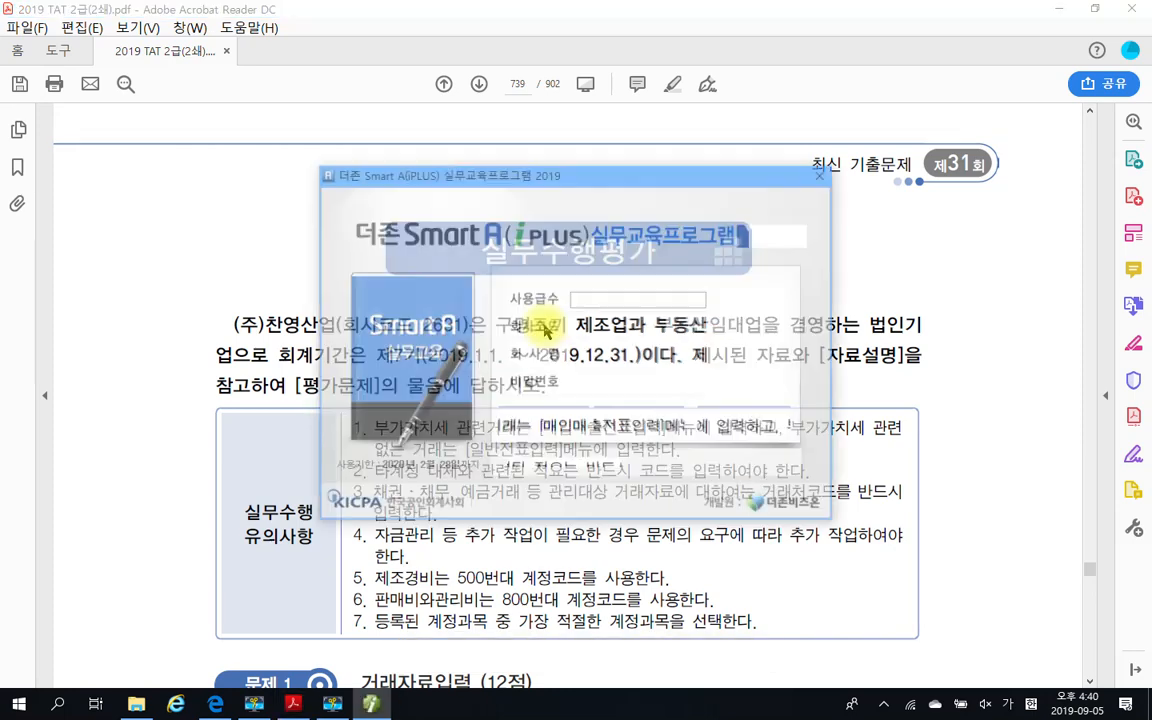
# Log in with the grade 2.TAT 2급 and company code 2631
pyautogui.click(703, 299)
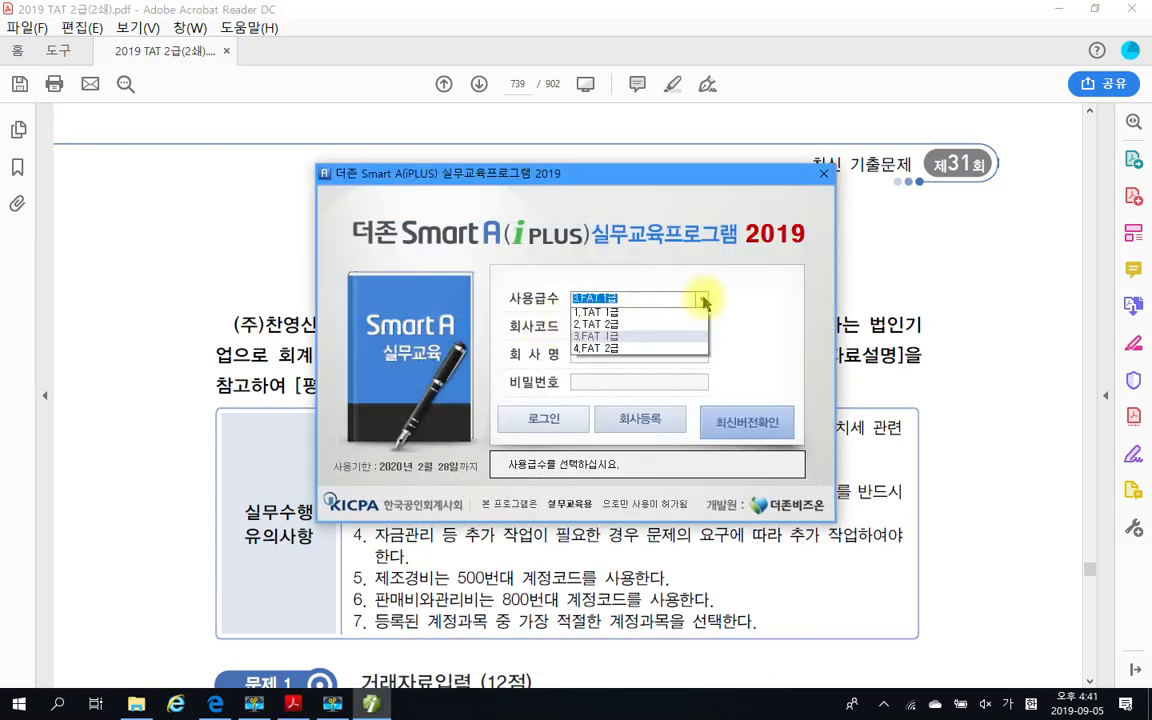
pyautogui.click(660, 325)
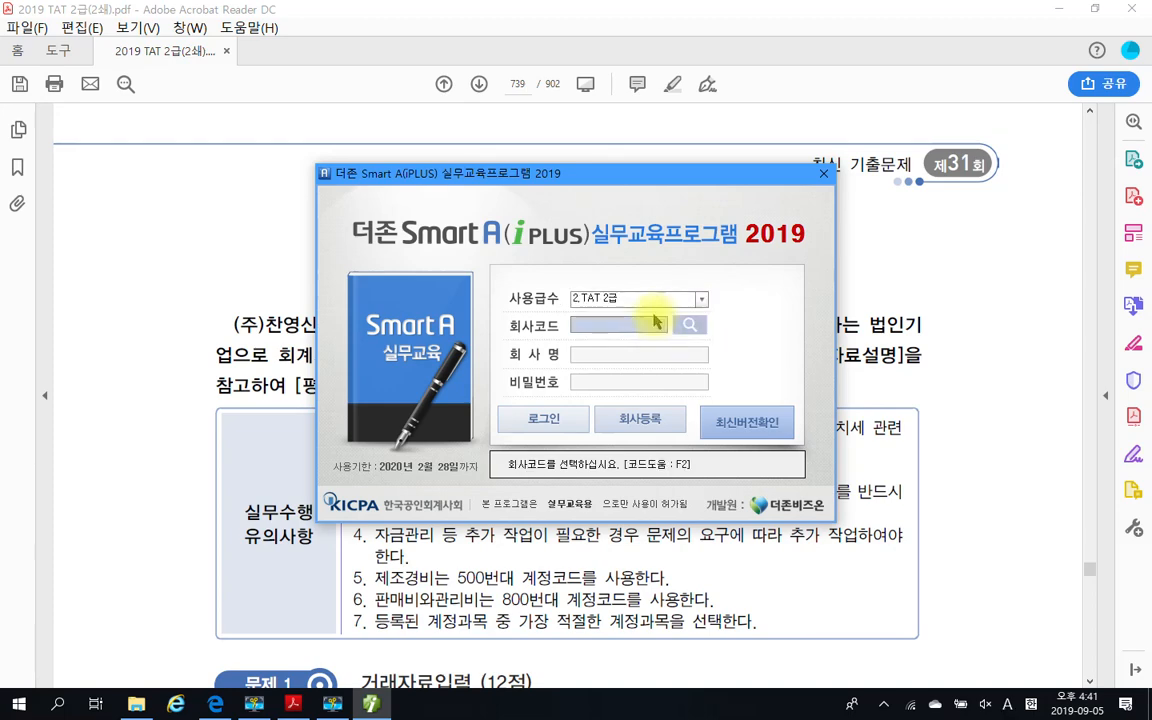
pyautogui.write('2631')
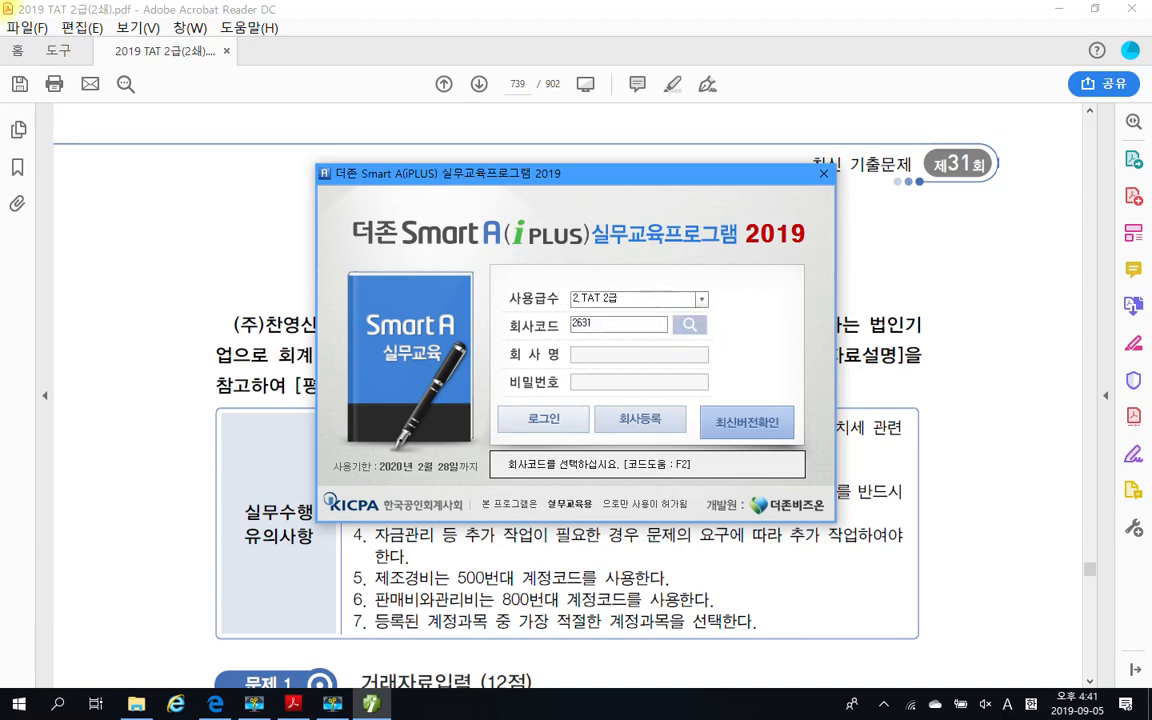
pyautogui.press('Return')
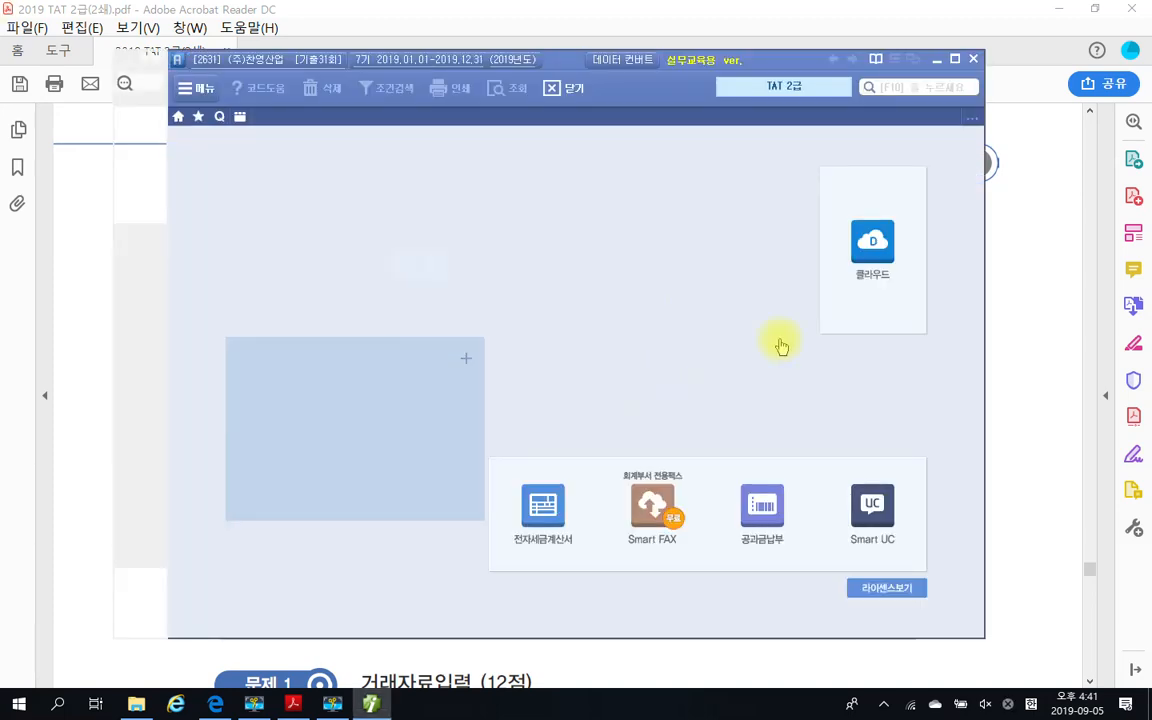
# Return to the exam PDF and highlight the question 1 heading "3만원 초과 거래 자료에 대한 영수증수취명세서 작성 (3점)"
pyautogui.click(938, 61)
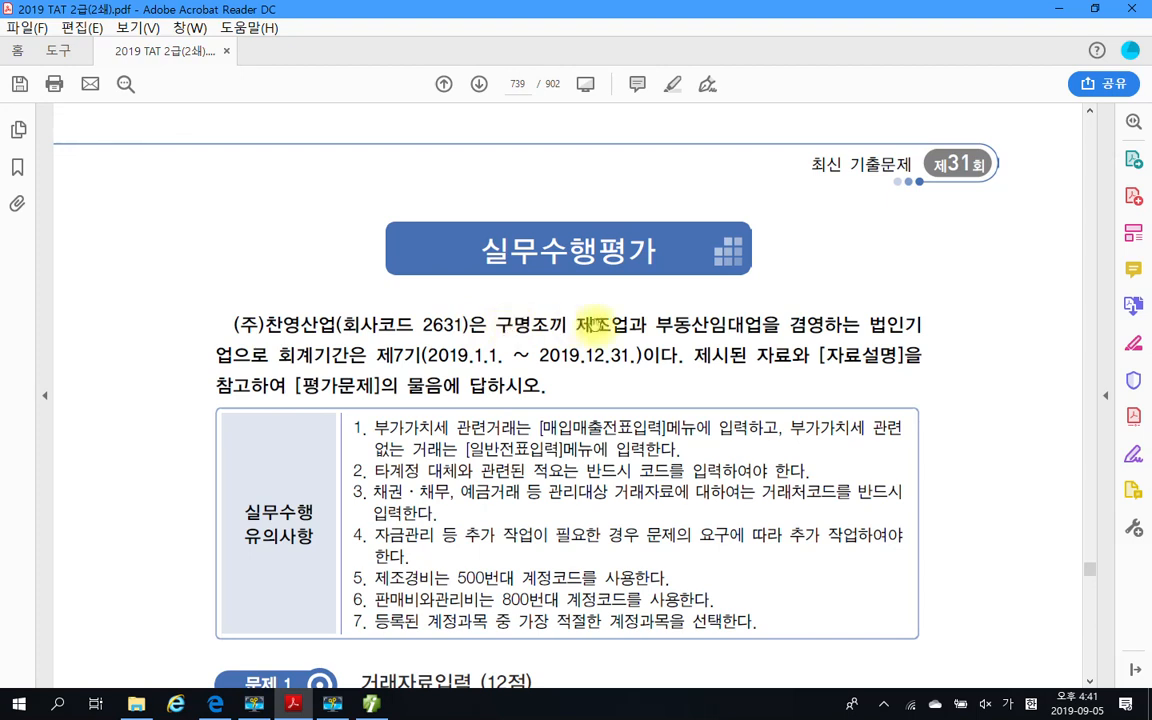
pyautogui.scroll(-1, 594, 323)
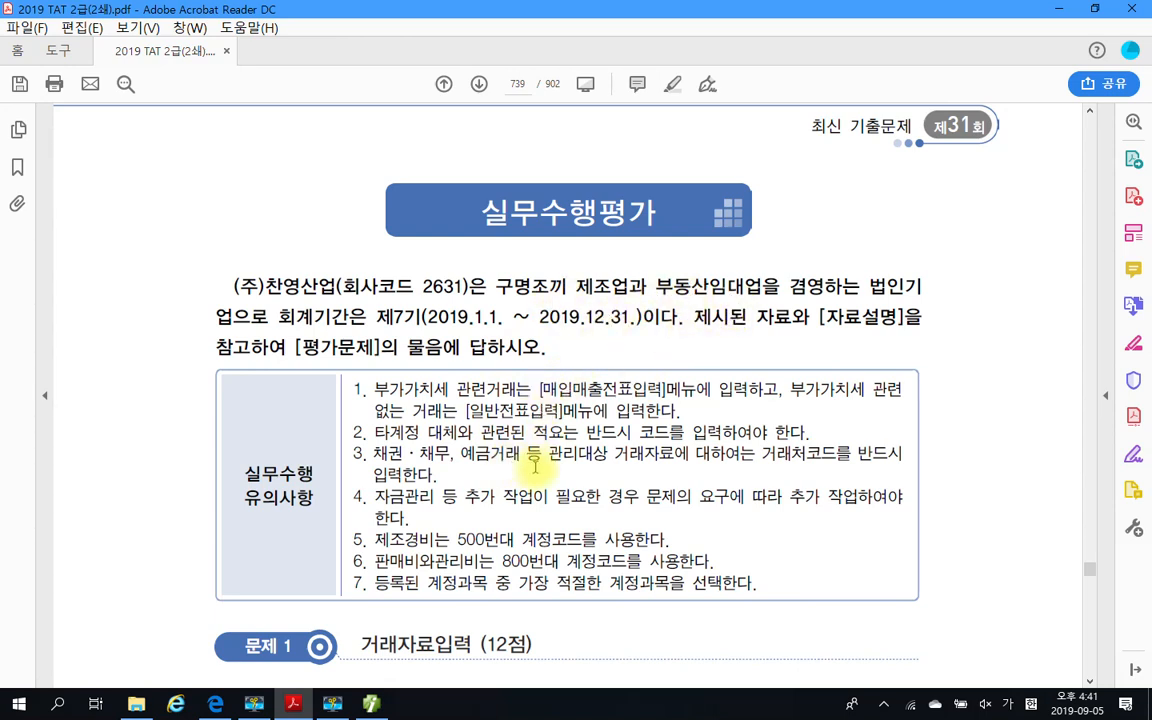
pyautogui.scroll(-8, 433, 468)
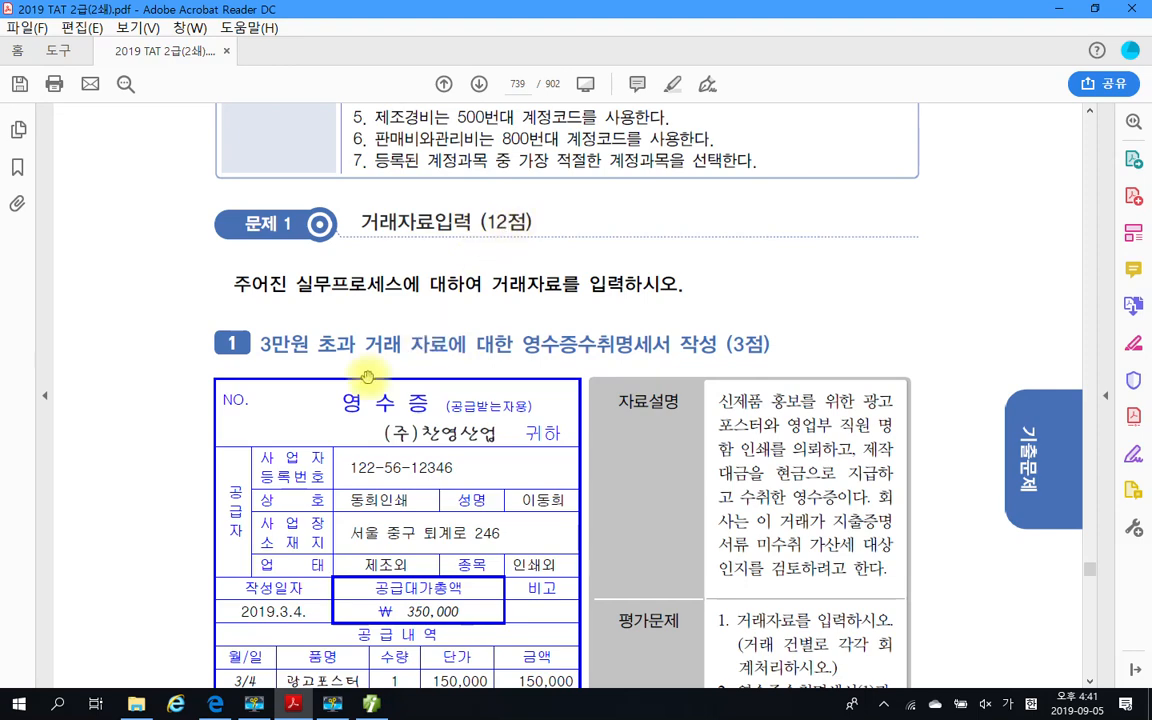
pyautogui.scroll(-2, 360, 370)
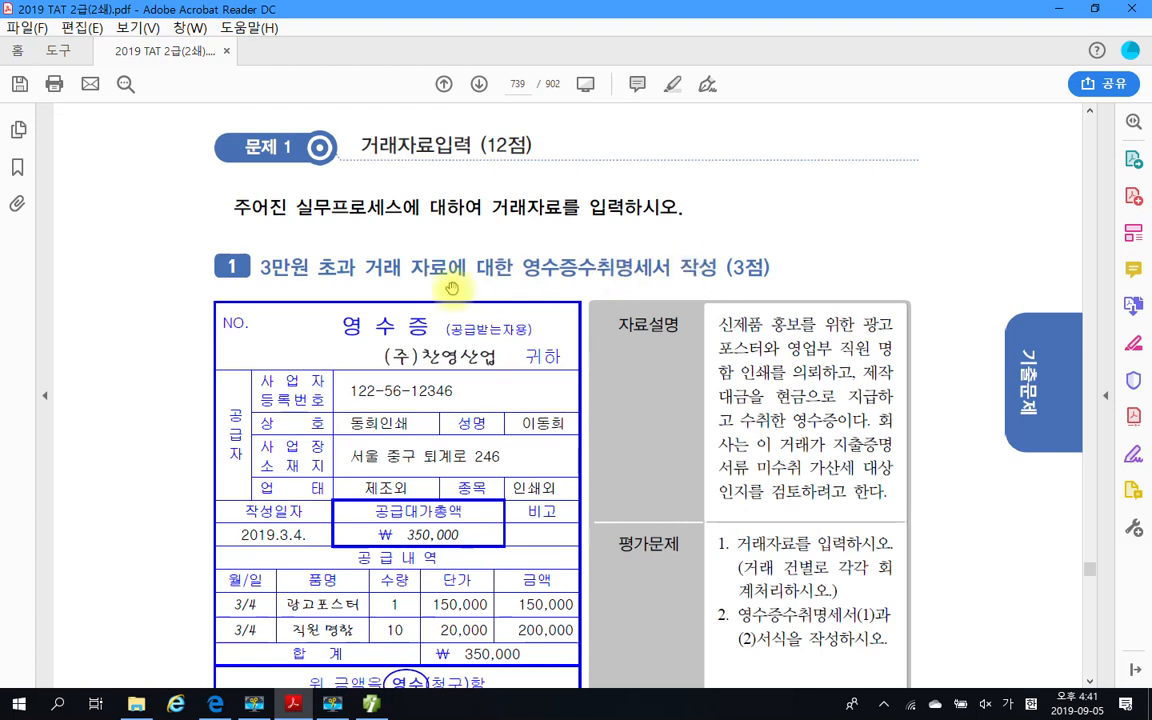
pyautogui.moveTo(268, 272); pyautogui.dragTo(725, 278)
pyautogui.rightClick(725, 274)
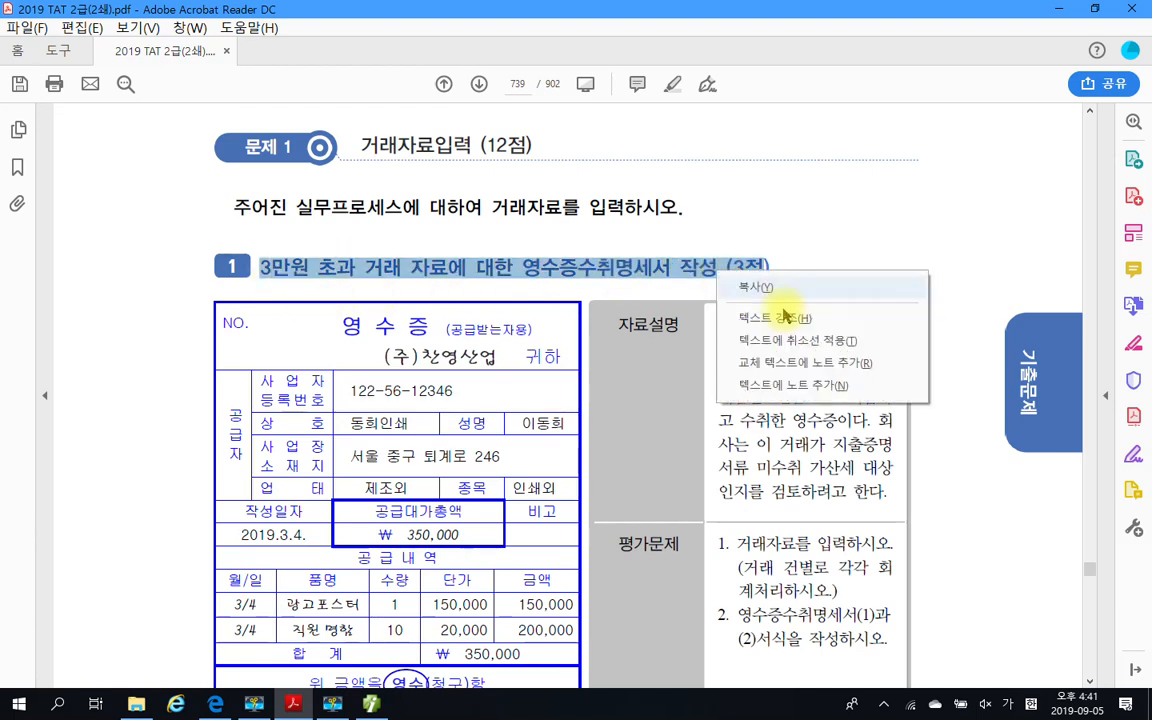
pyautogui.click(785, 247)
pyautogui.scroll(-1, 724, 330)
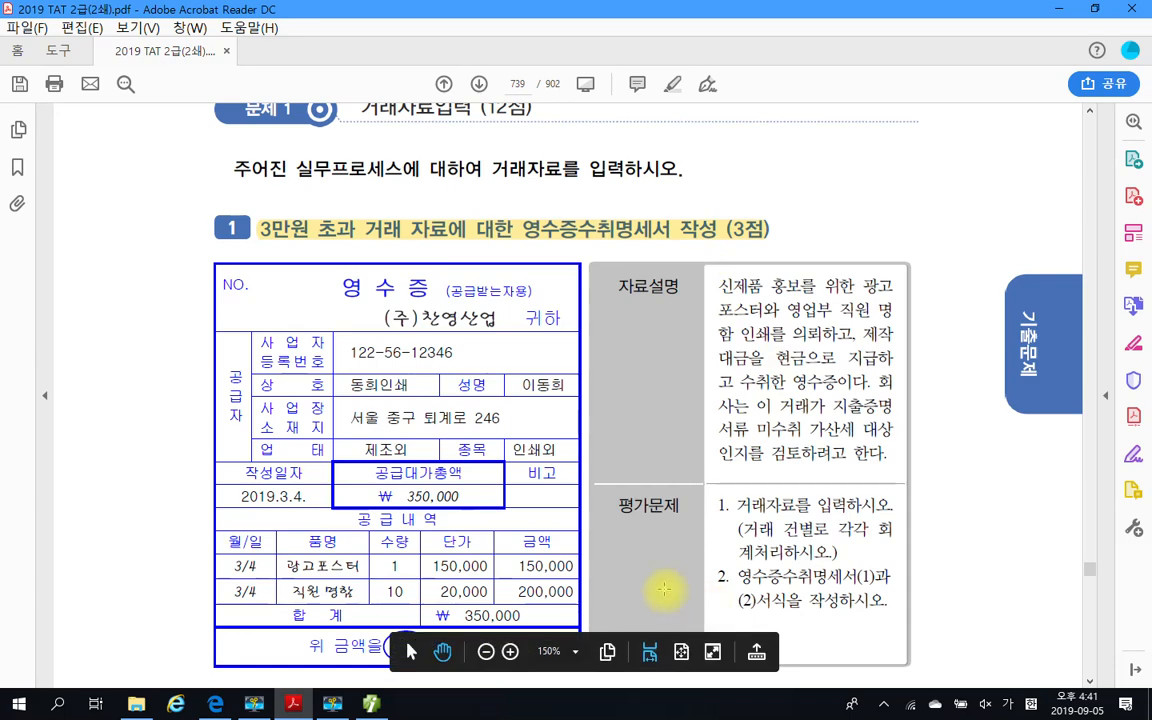
# Display the full accounting (회계) menu in Smart A and return to the exam PDF
pyautogui.click(373, 704)
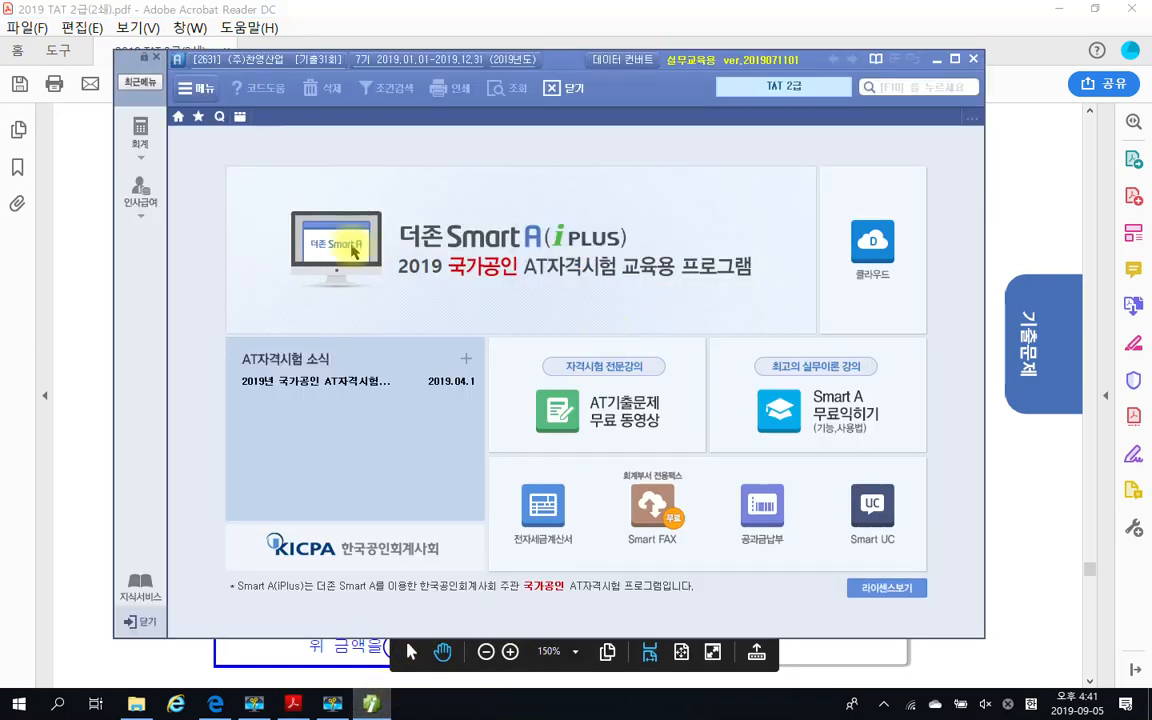
pyautogui.click(143, 147)
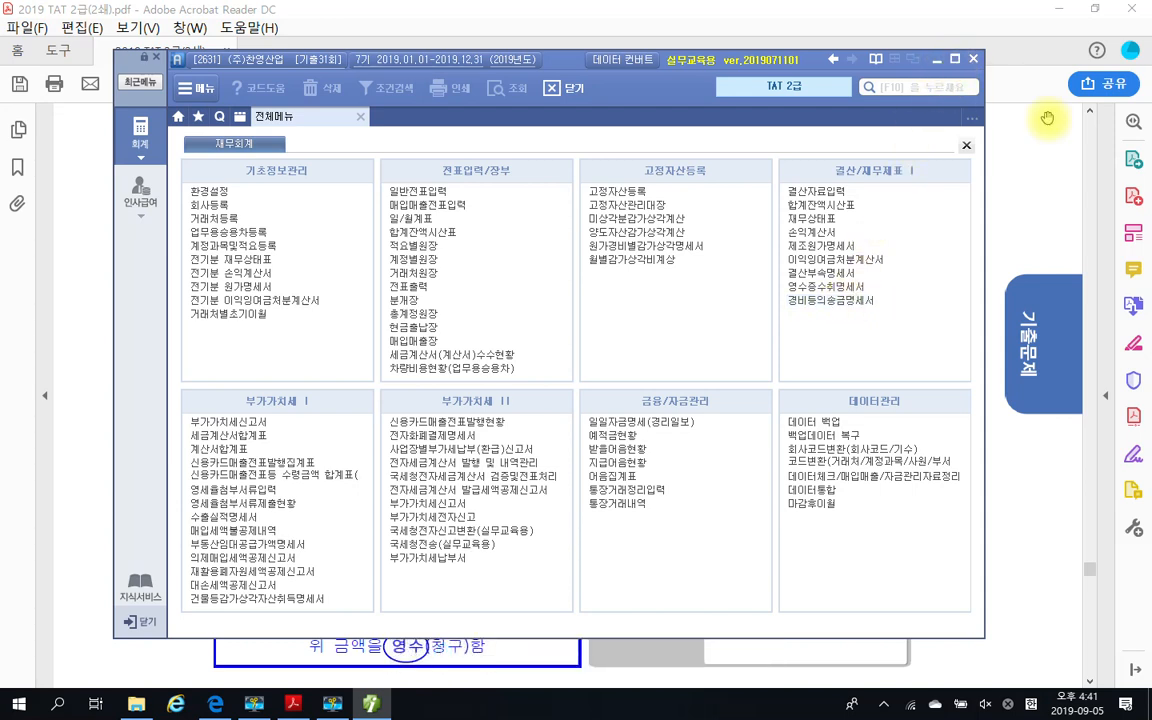
pyautogui.click(1029, 175)
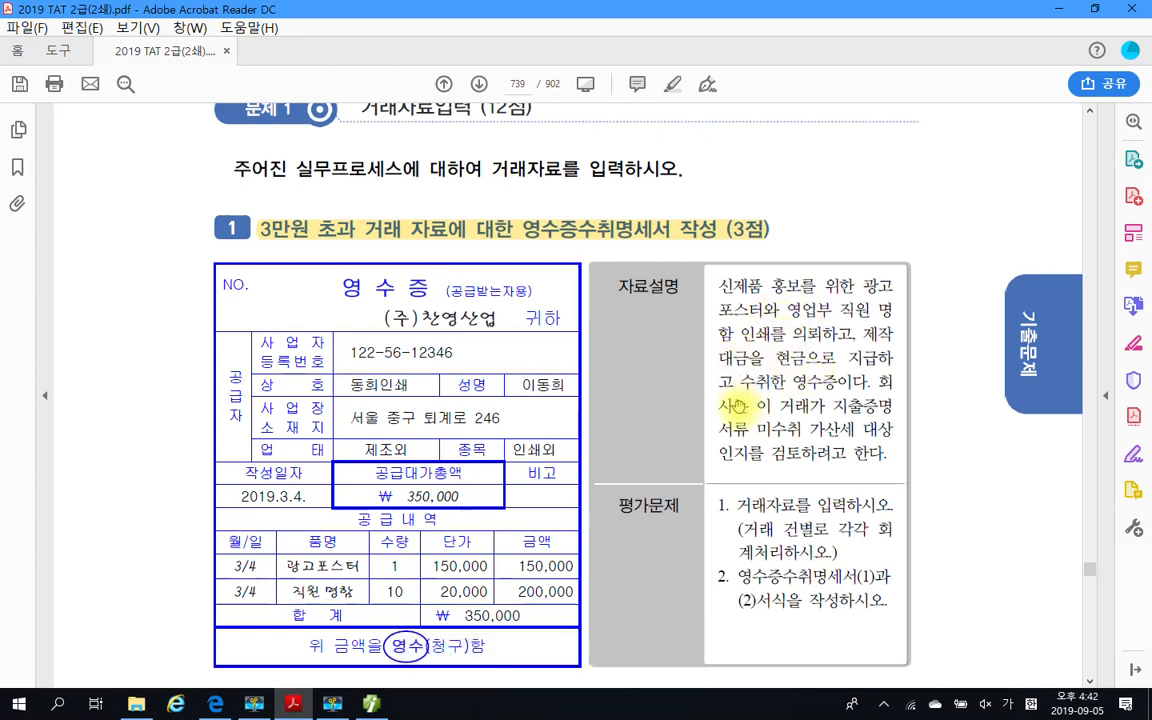
# Box the instruction "거래자료를 입력하시오" in the 평가문제 section and underline the parenthetical note beneath it in red
pyautogui.scroll(-2, 740, 405)
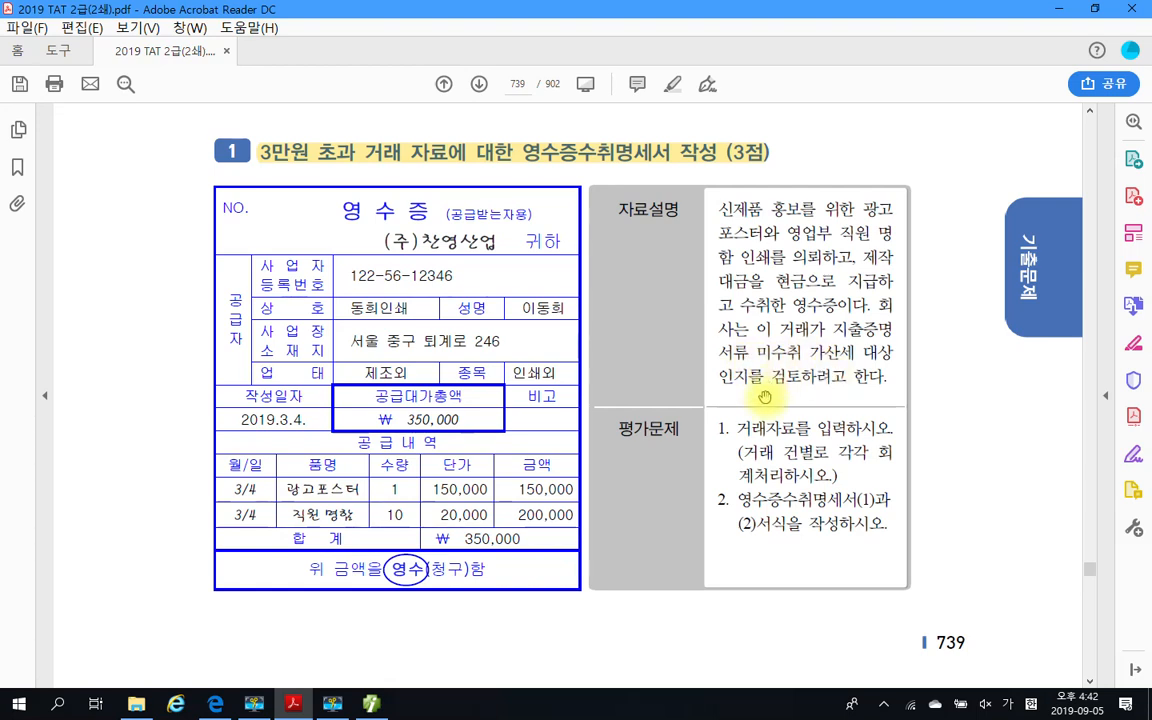
pyautogui.scroll(-1, 779, 390)
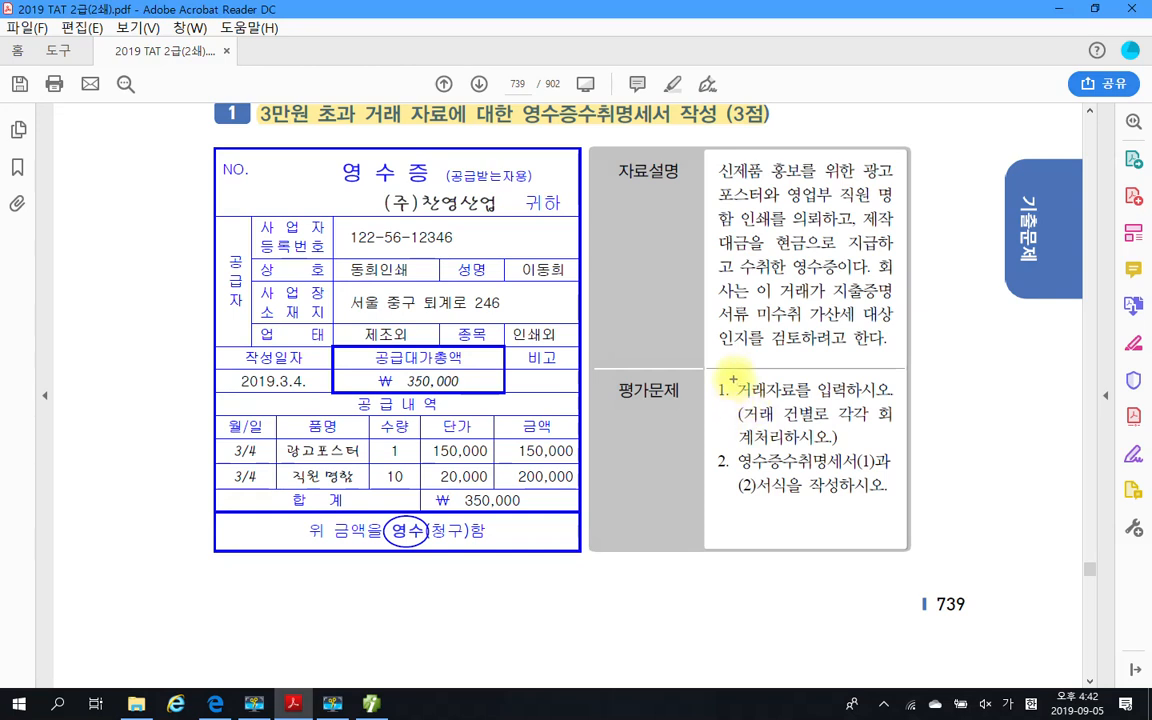
pyautogui.moveTo(733, 379); pyautogui.dragTo(892, 401)
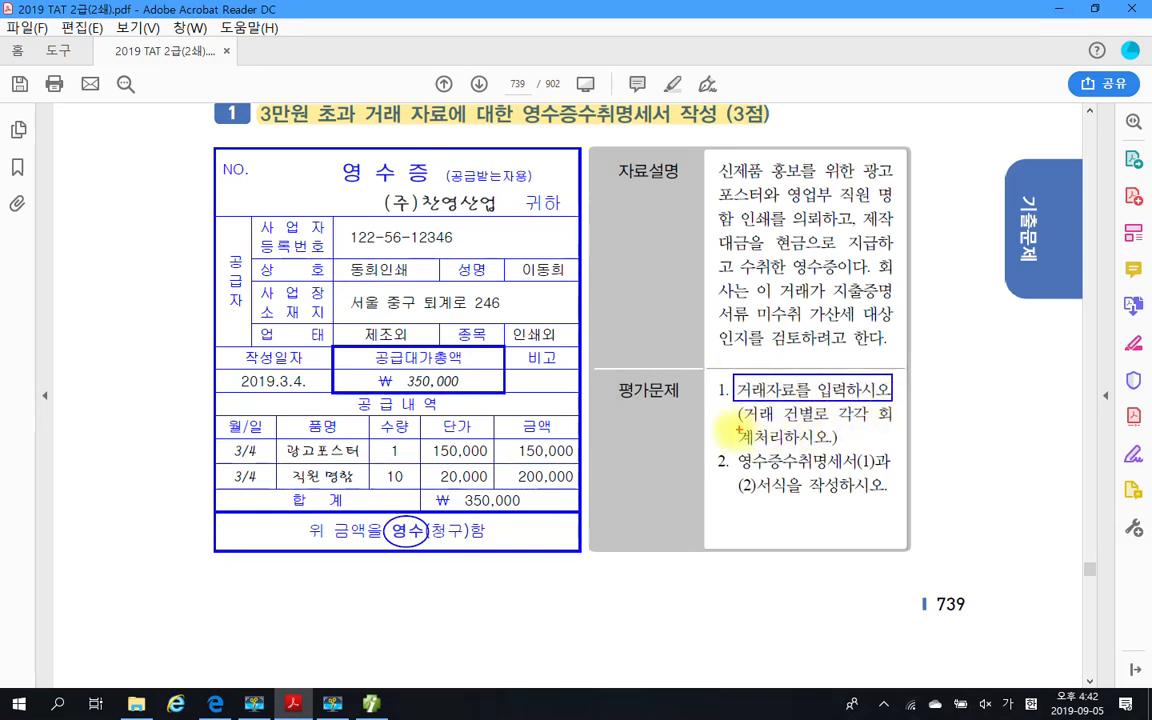
pyautogui.moveTo(741, 424); pyautogui.dragTo(905, 424)
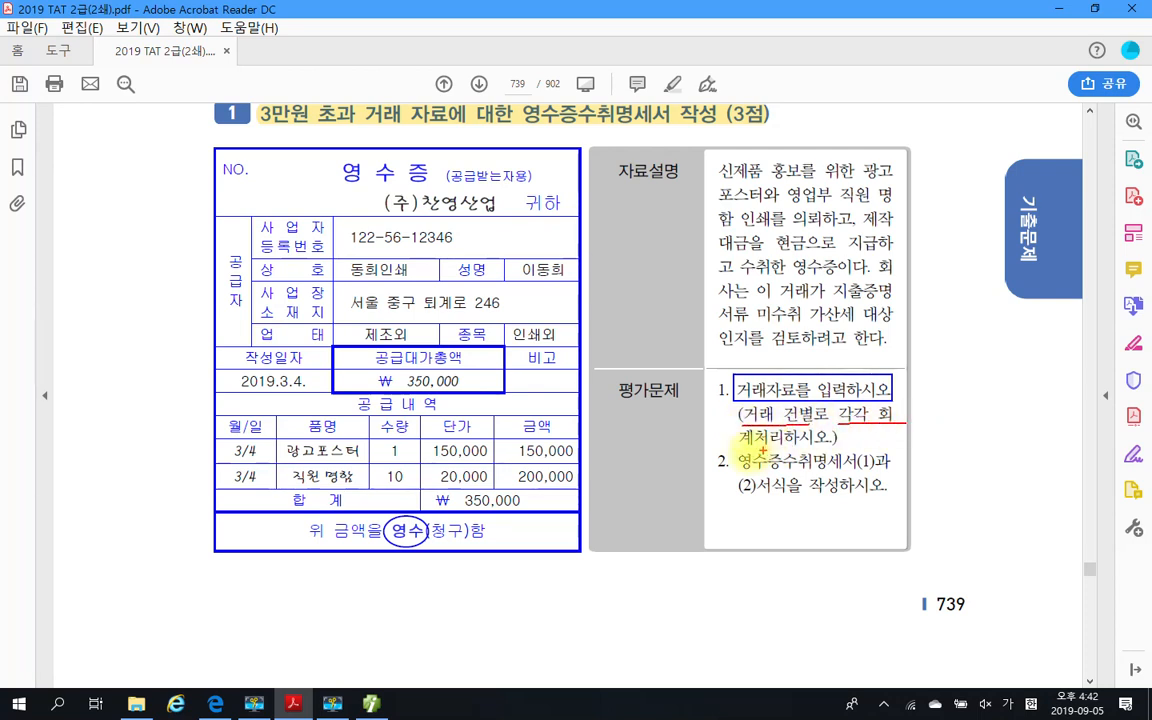
pyautogui.moveTo(742, 447); pyautogui.dragTo(840, 447)
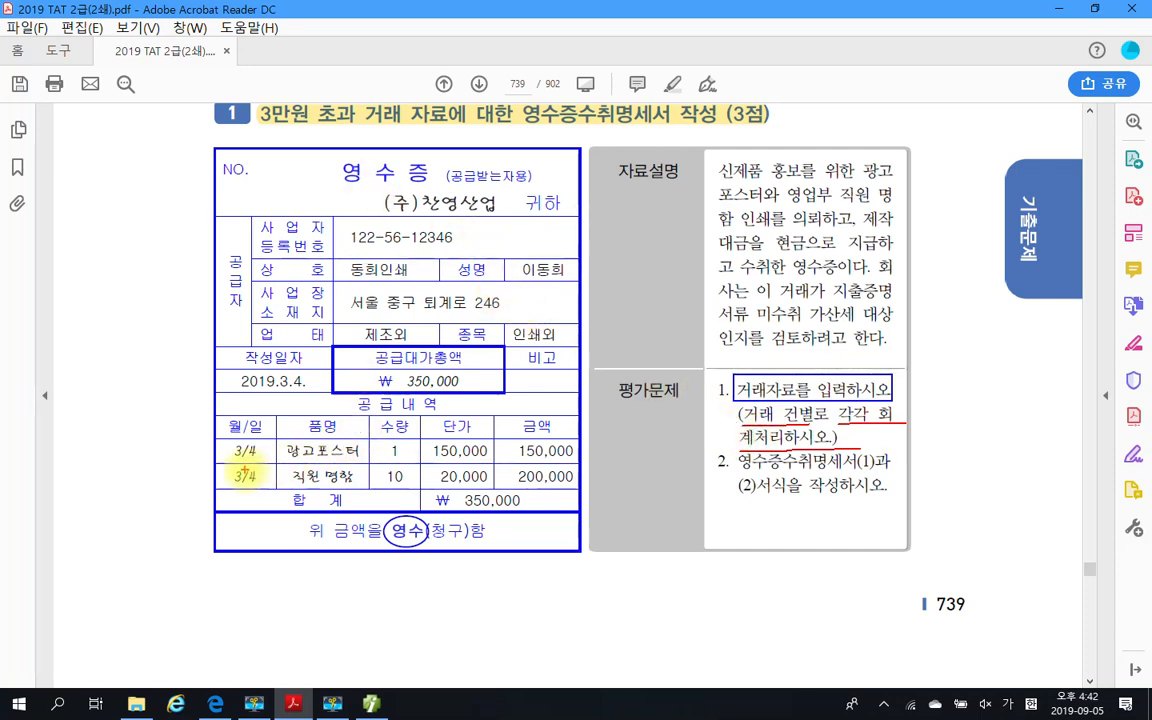
# Underline the 광고포스터 and 직원 명함 receipt rows and draw a red arrow to them from the parenthetical note
pyautogui.moveTo(283, 459); pyautogui.dragTo(460, 458)
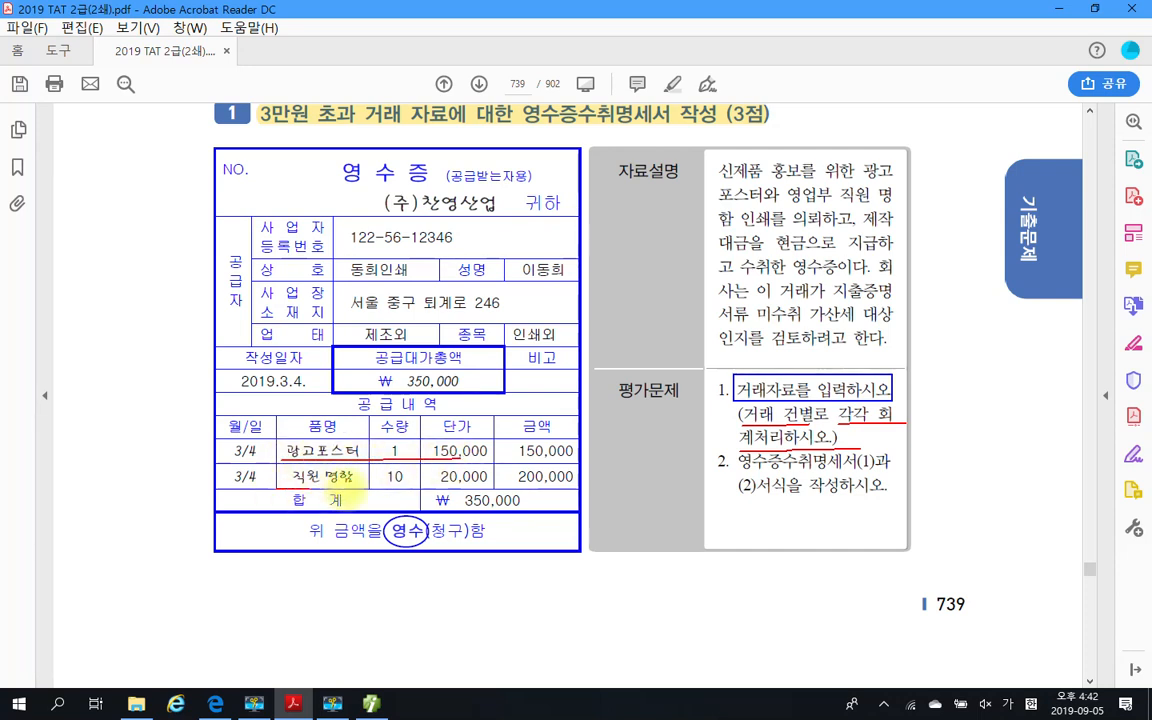
pyautogui.moveTo(278, 488); pyautogui.dragTo(426, 488)
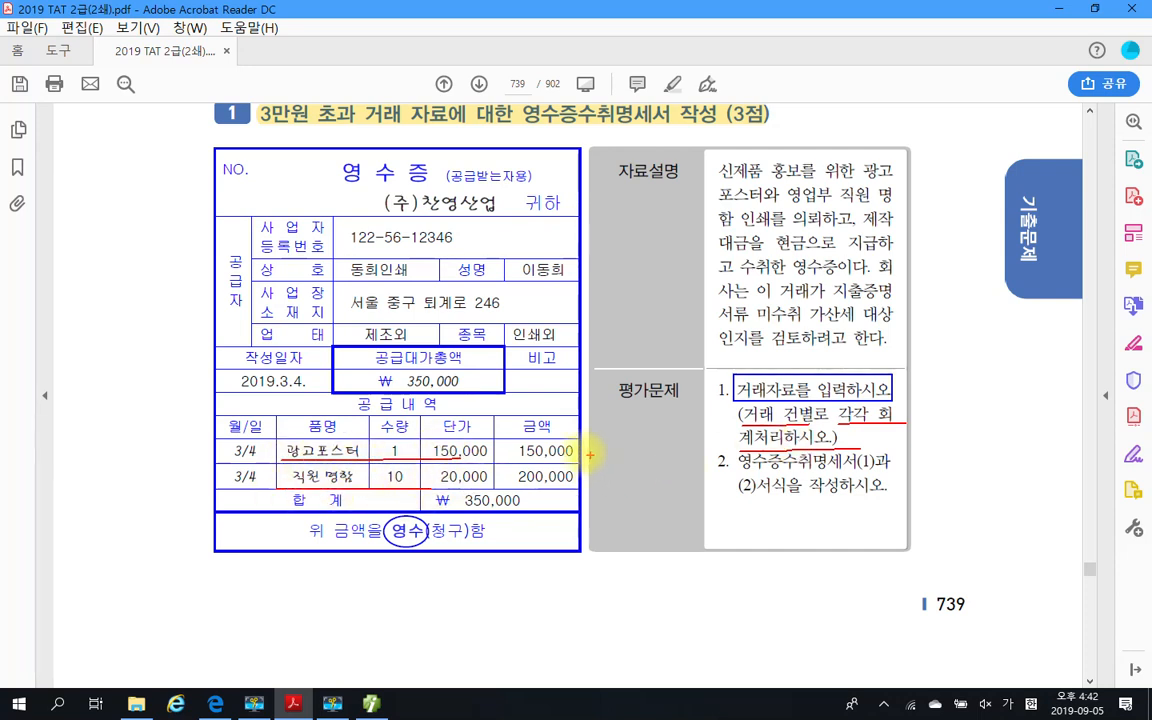
pyautogui.moveTo(580, 452)
pyautogui.mouseDown()
pyautogui.moveTo(591, 470)
pyautogui.moveTo(740, 420)
pyautogui.mouseUp()
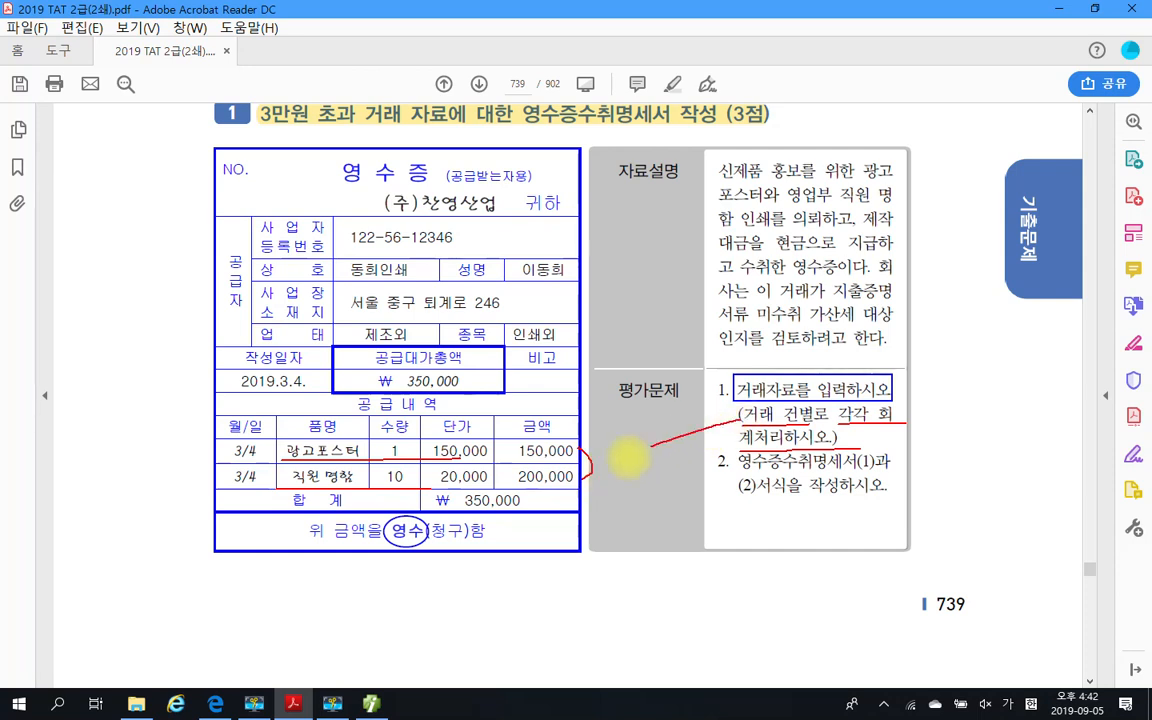
pyautogui.moveTo(614, 457)
pyautogui.mouseDown()
pyautogui.moveTo(584, 473)
pyautogui.moveTo(621, 482)
pyautogui.moveTo(612, 459)
pyautogui.mouseUp()
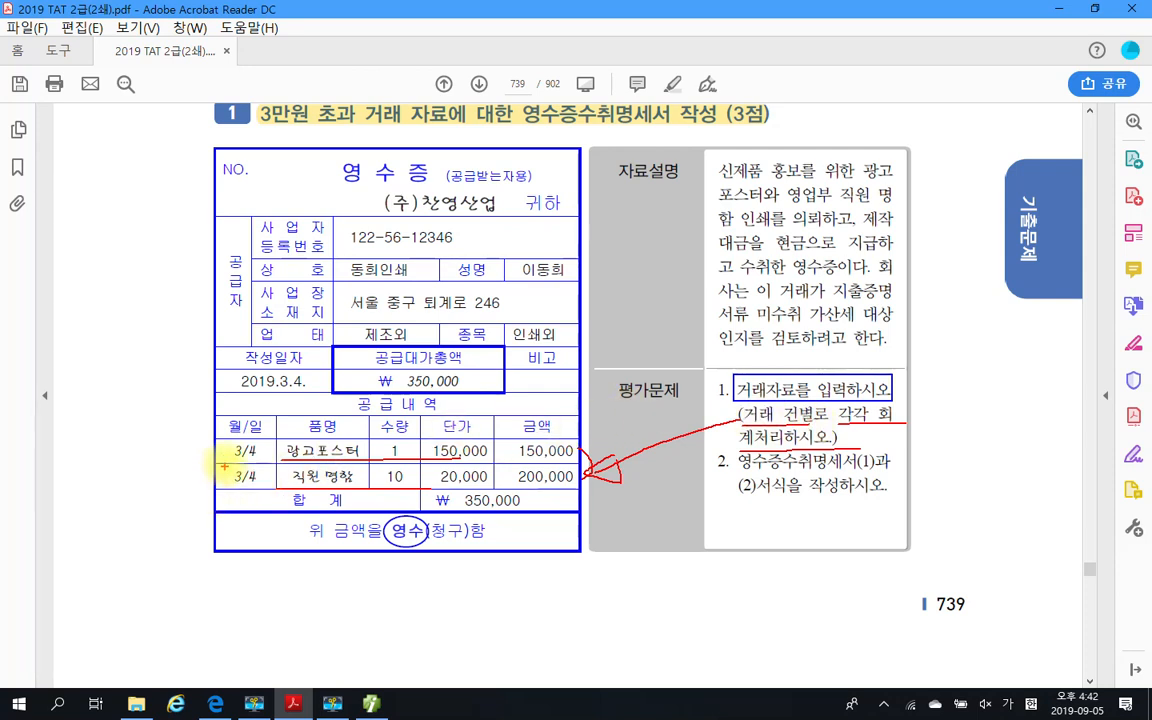
# Mark both receipt rows' dates, items and amounts plus the word 각각 in red, and clear all the drawn annotations
pyautogui.moveTo(201, 441); pyautogui.dragTo(232, 434)
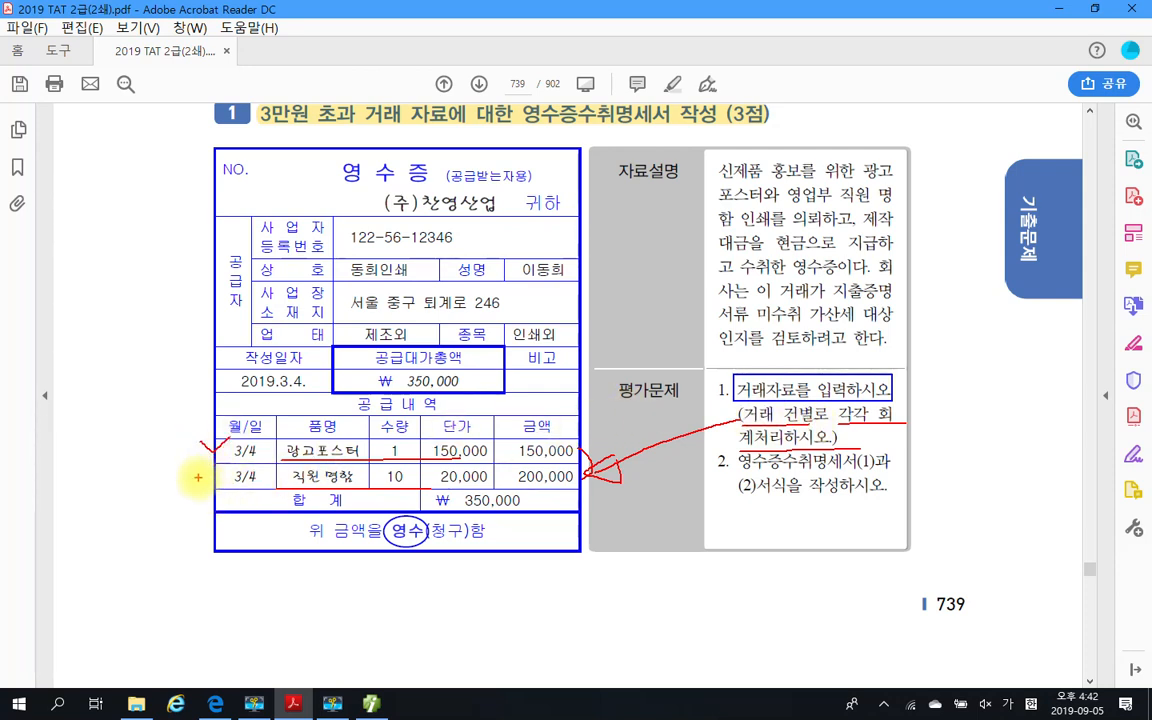
pyautogui.moveTo(200, 483); pyautogui.dragTo(218, 470)
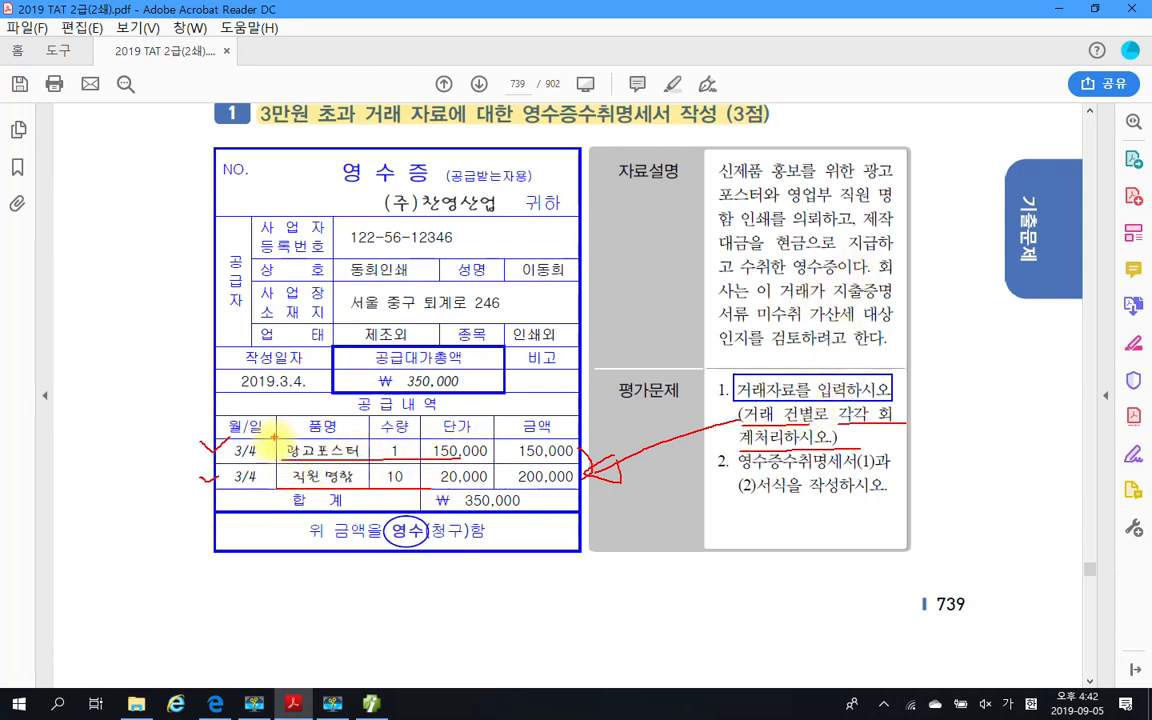
pyautogui.moveTo(274, 437); pyautogui.dragTo(292, 438)
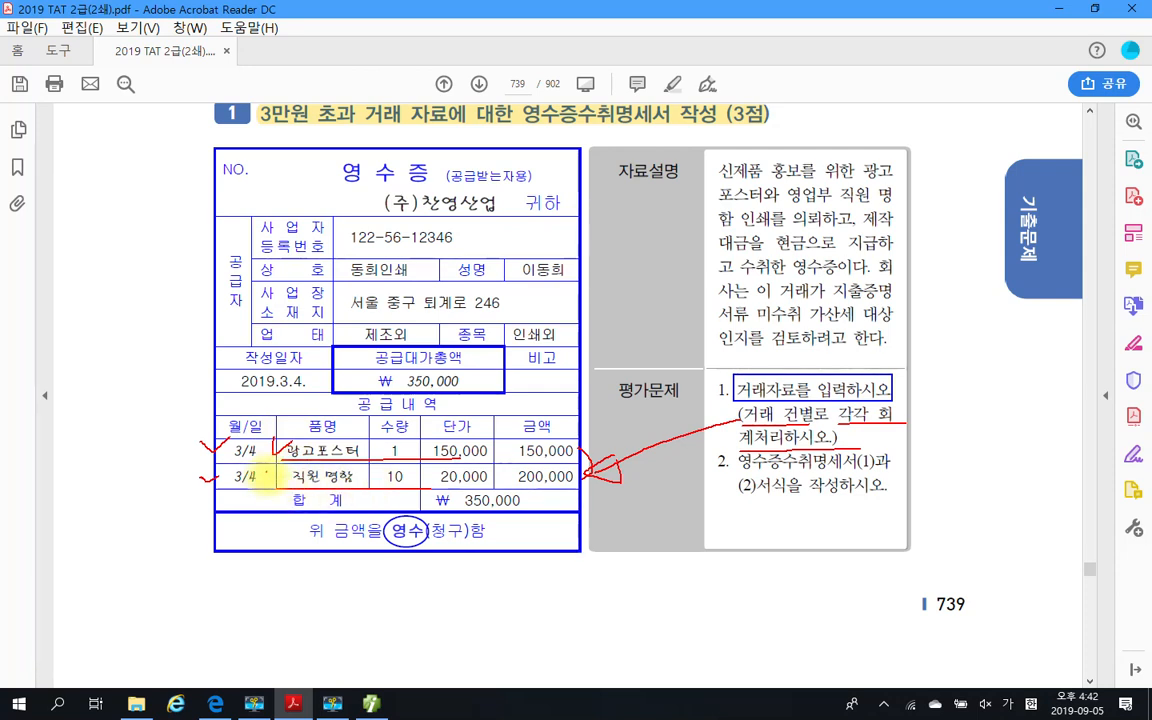
pyautogui.moveTo(270, 480); pyautogui.dragTo(291, 459)
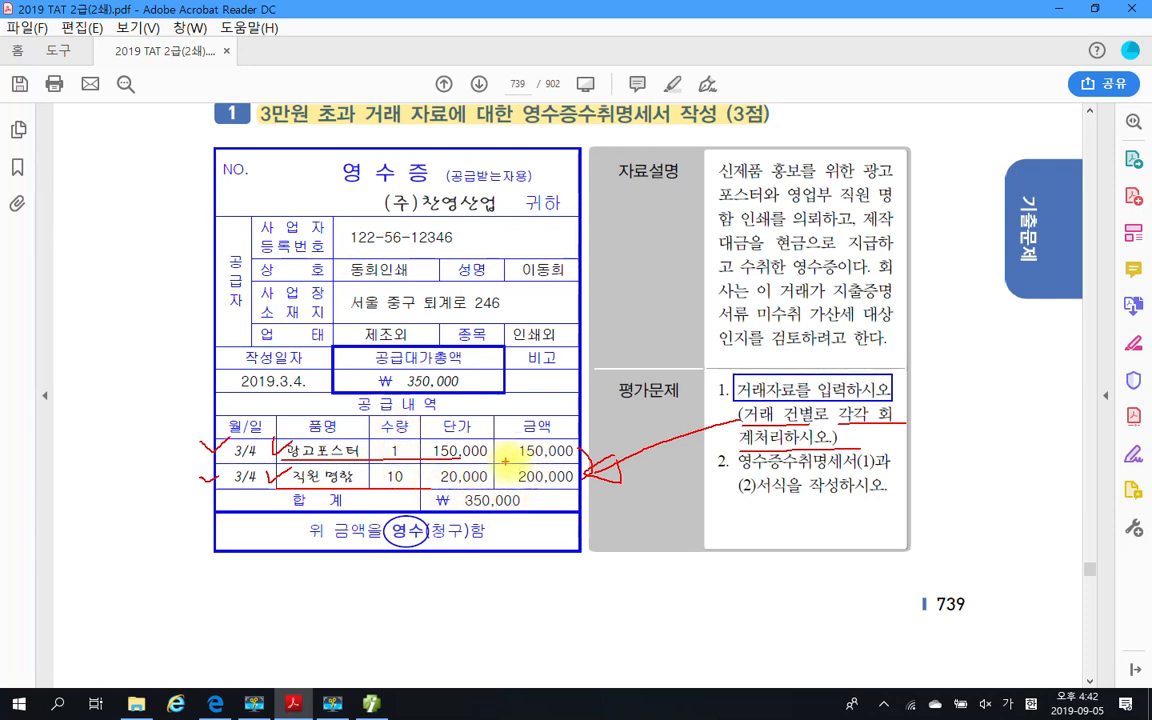
pyautogui.moveTo(505, 461); pyautogui.dragTo(567, 467)
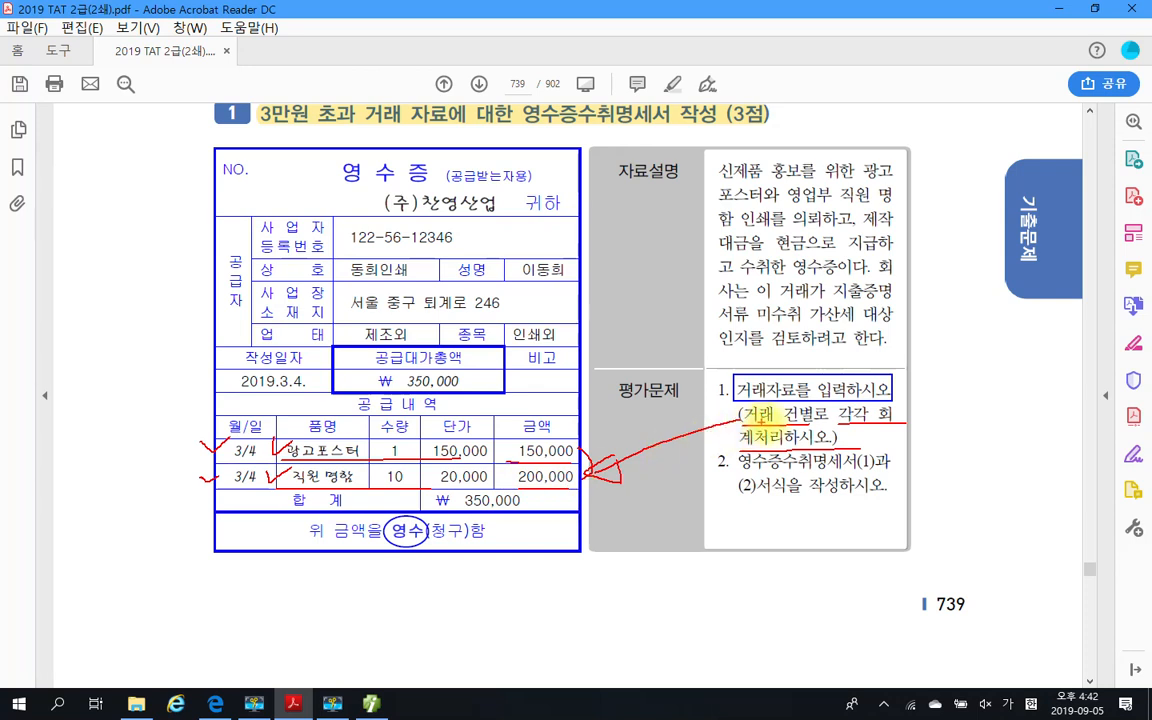
pyautogui.moveTo(862, 425)
pyautogui.mouseDown()
pyautogui.moveTo(866, 408)
pyautogui.moveTo(845, 405)
pyautogui.moveTo(834, 432)
pyautogui.mouseUp()
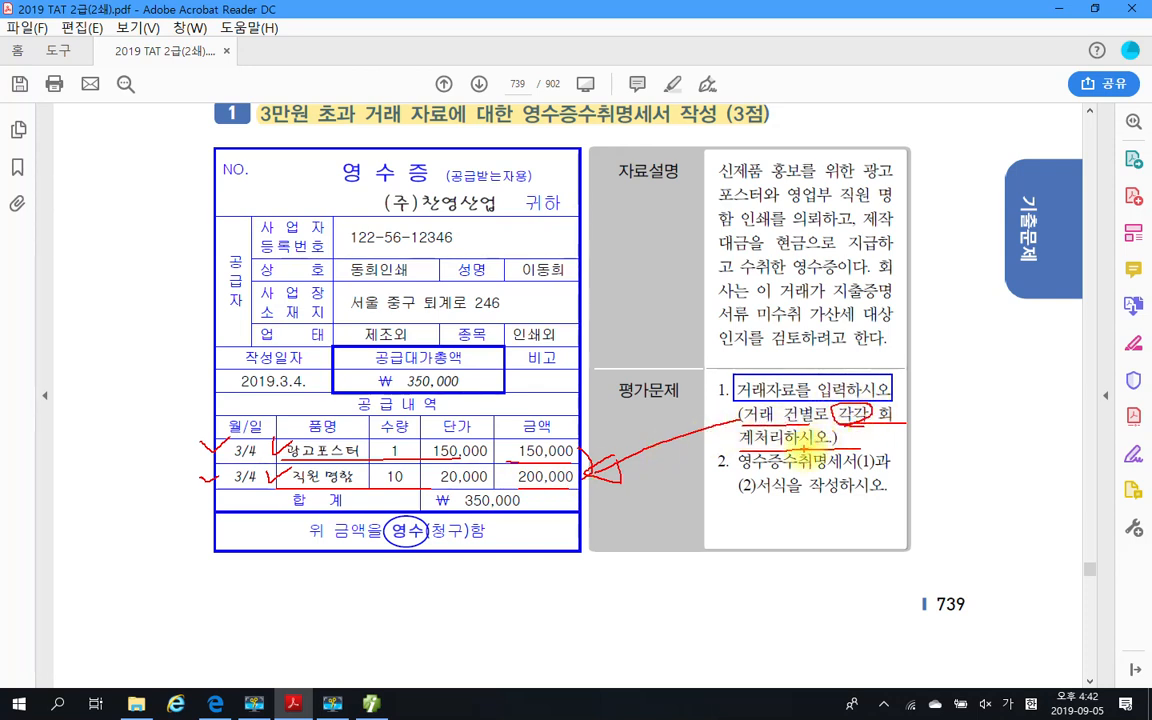
pyautogui.press('Escape')
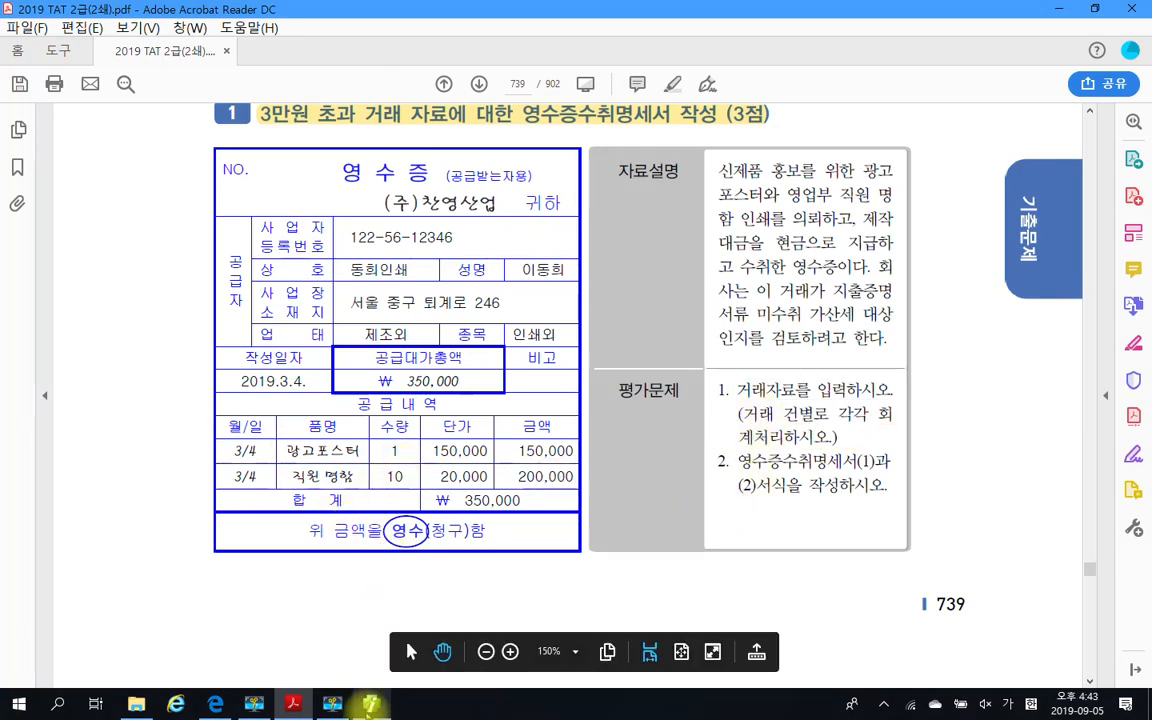
# Open general voucher entry (일반전표입력) in Smart A and set the date to month 03, day 4
pyautogui.click(371, 706)
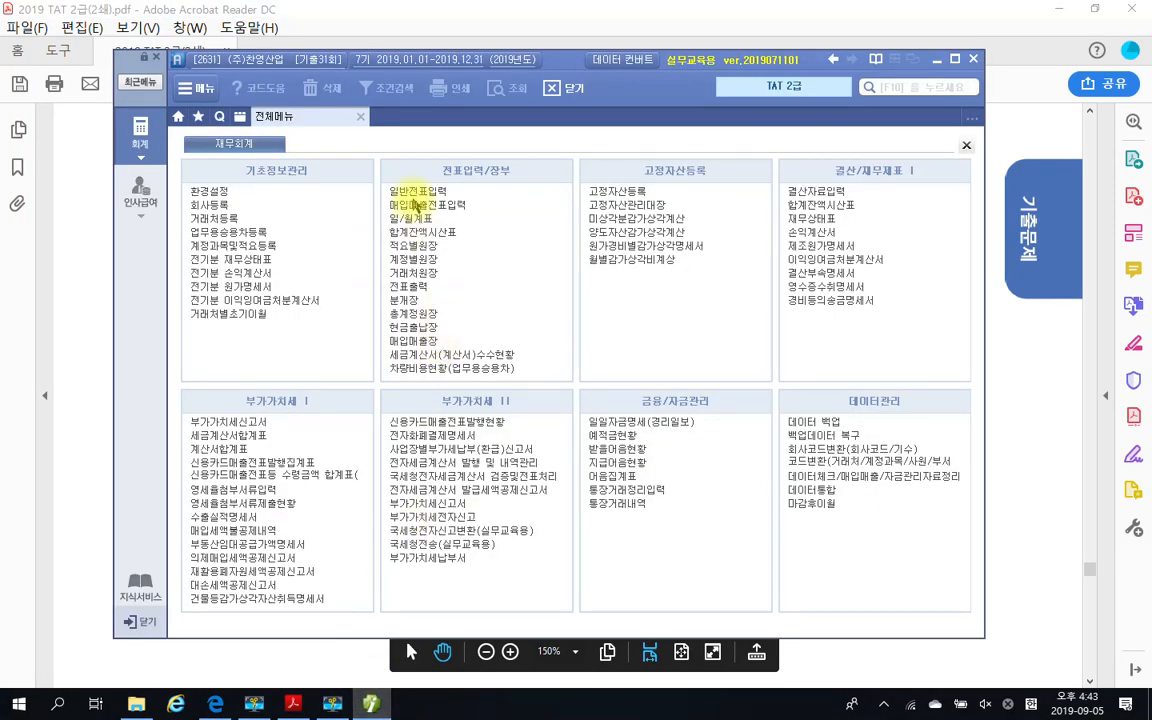
pyautogui.click(411, 193)
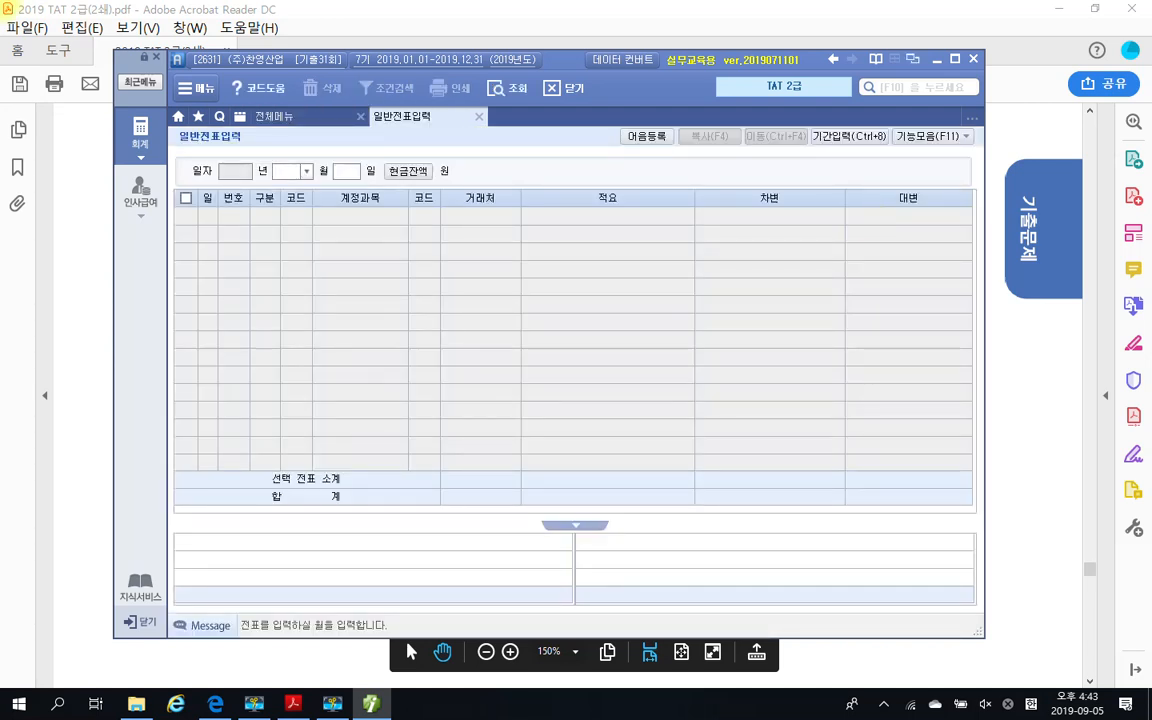
pyautogui.write('03')
pyautogui.write('4')
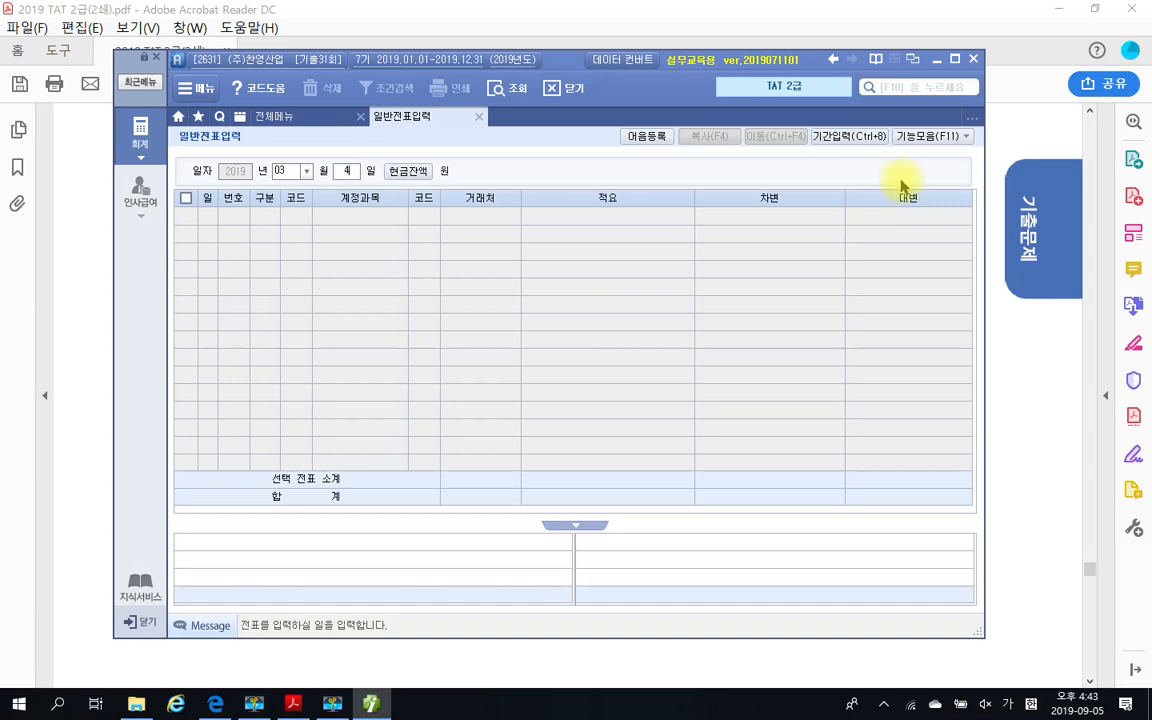
pyautogui.press('Return')
# Enter a debit line for account 833 광고선전비 with an amount of 150,000, leaving the trading partner and description blank
pyautogui.write('3')
pyautogui.press('Return')
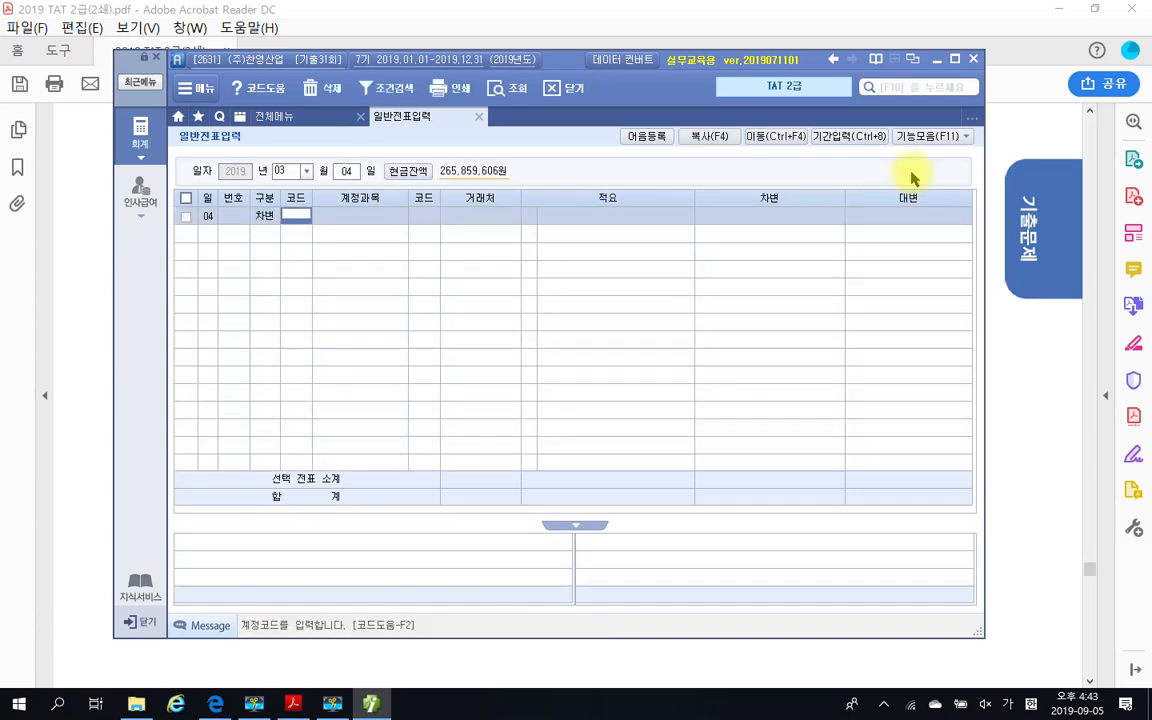
pyautogui.write('광고')
pyautogui.press('Return')
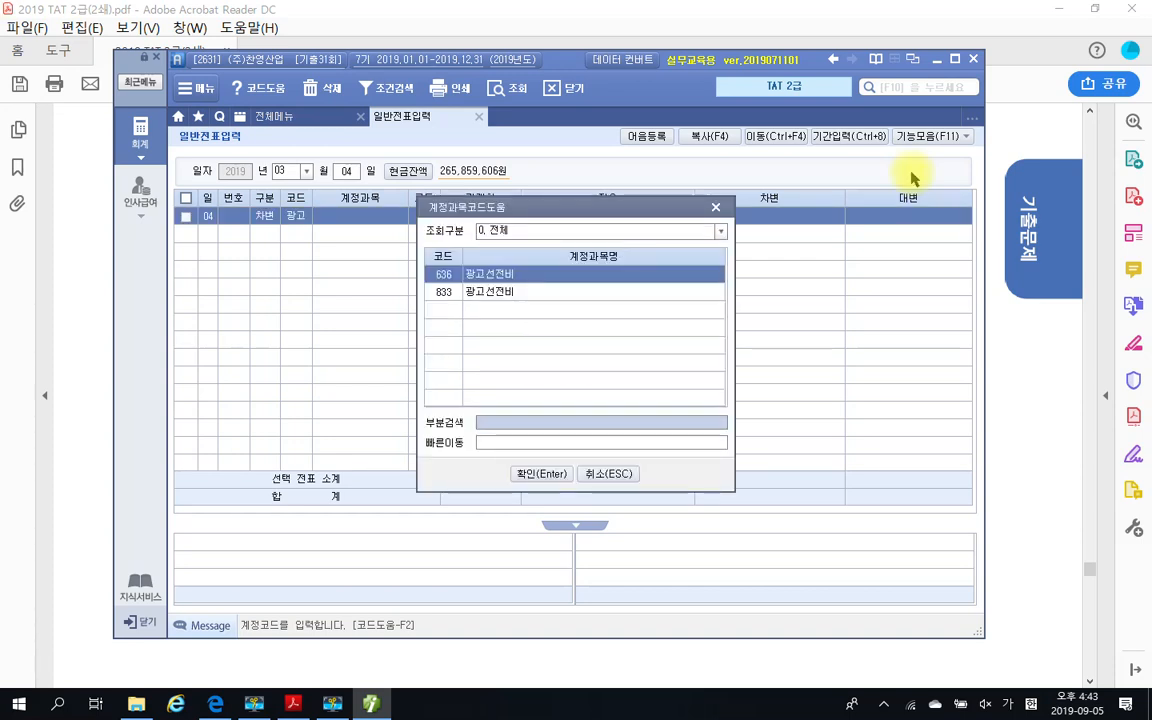
pyautogui.press('Down')
pyautogui.press('Return')
pyautogui.press('Return')
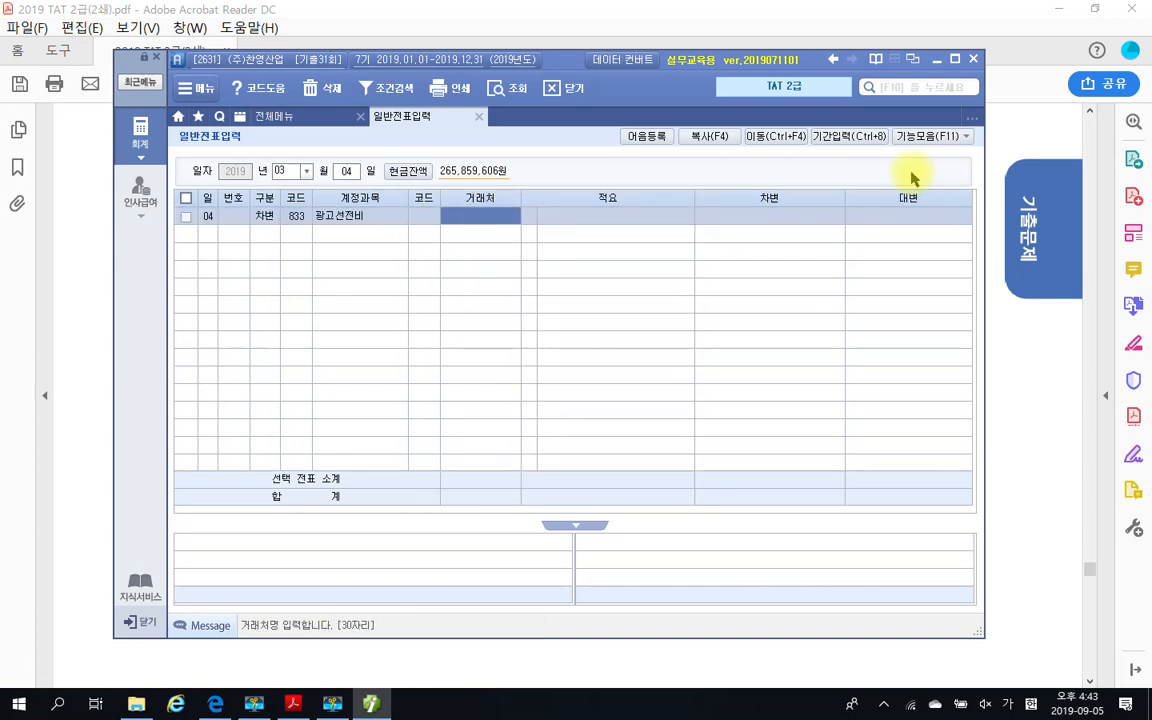
pyautogui.press('Return')
pyautogui.press('Return')
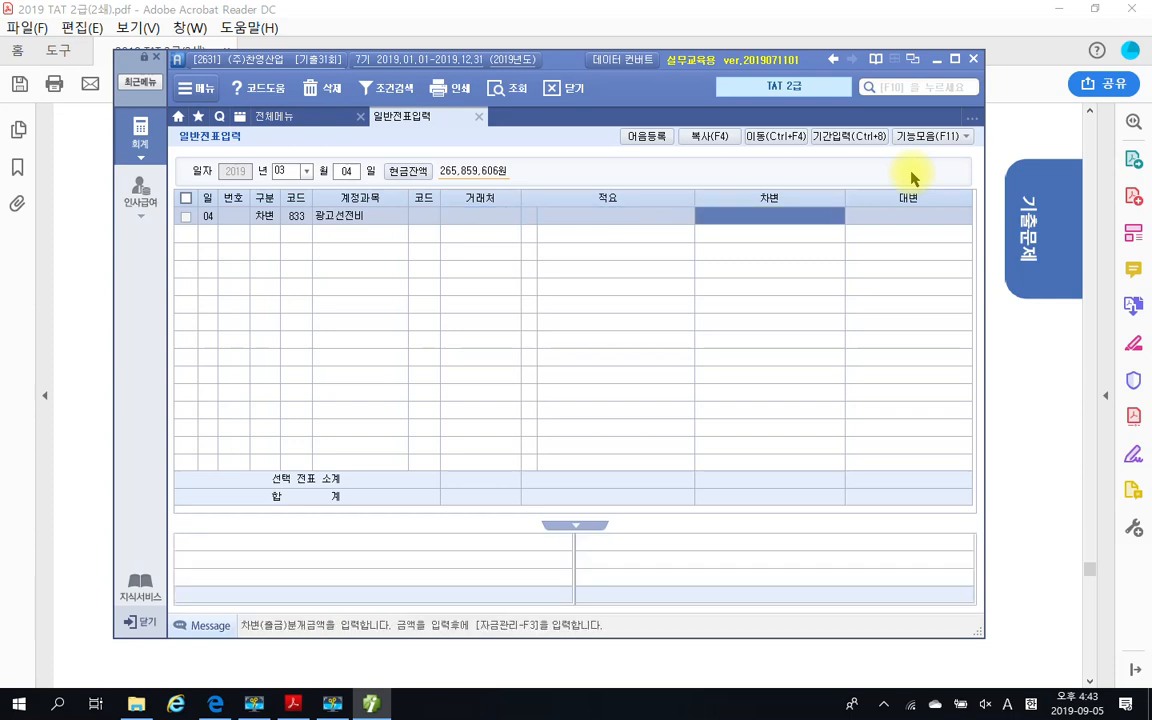
pyautogui.write('150,')
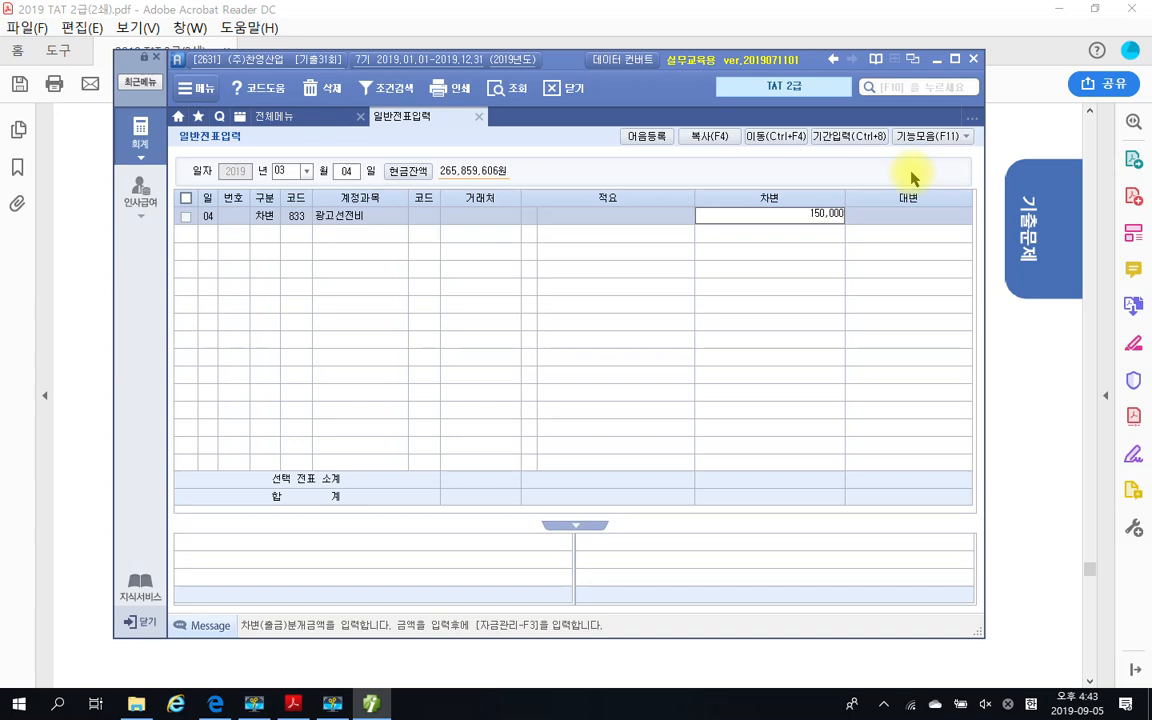
pyautogui.write('000')
pyautogui.press('Return')
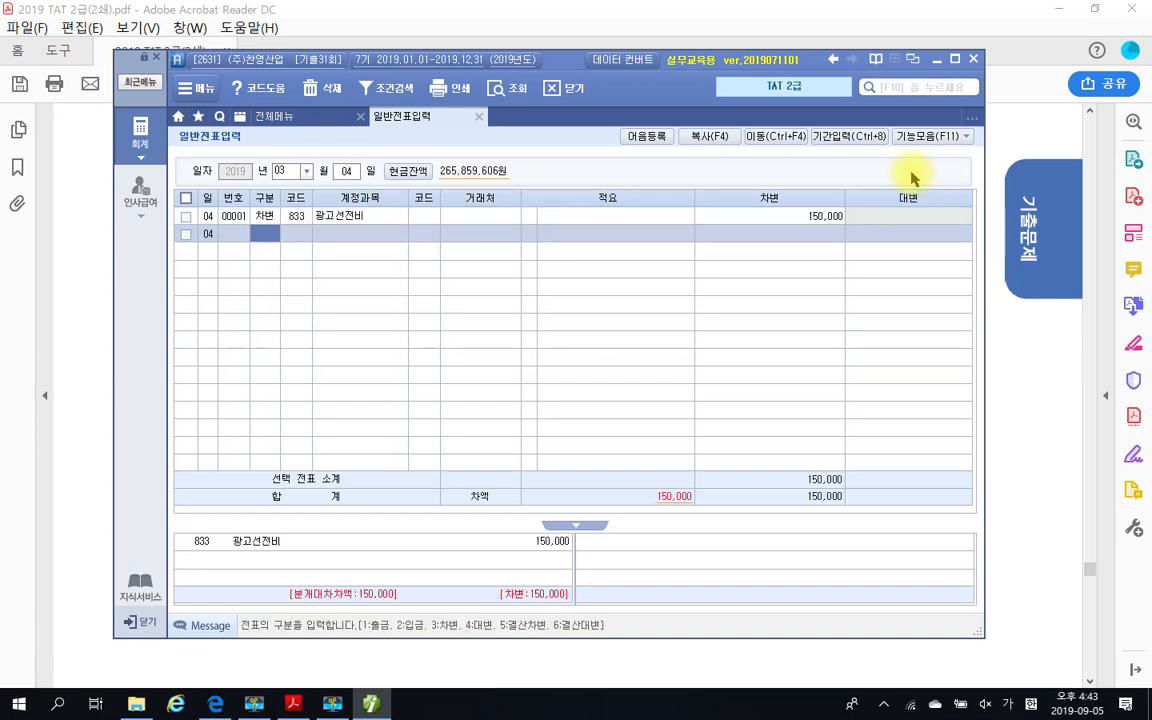
# Start a second debit line and look up accounts matching 도서
pyautogui.write('3')
pyautogui.press('Return')
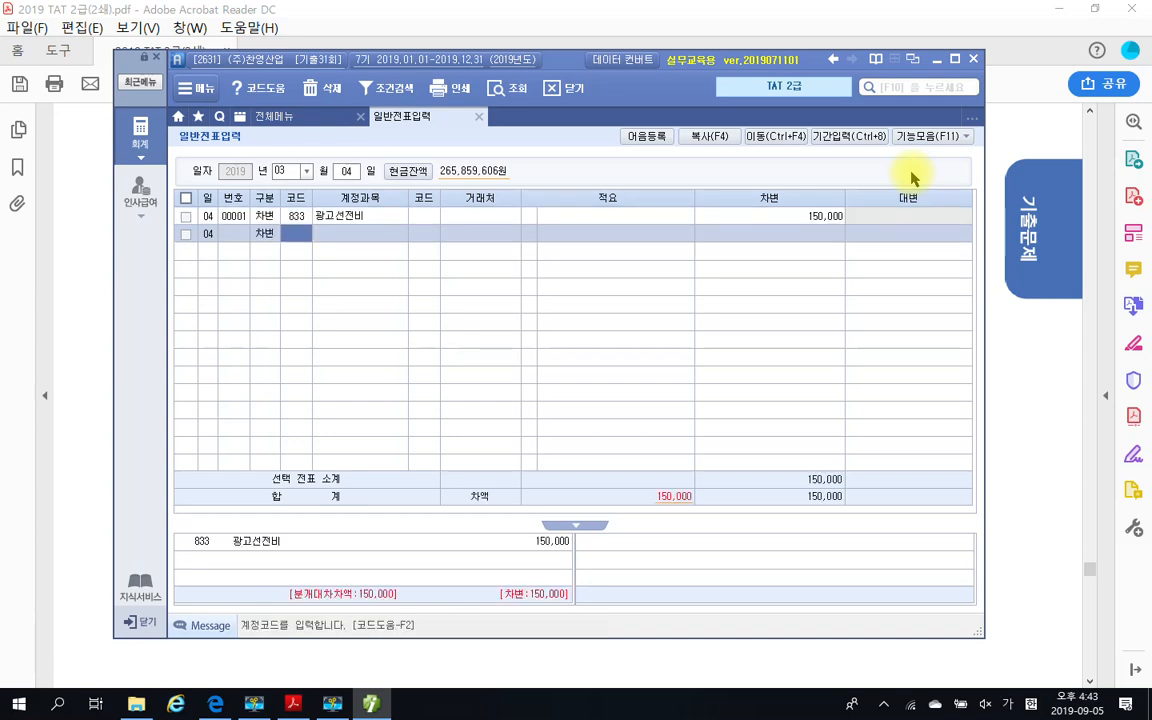
pyautogui.press('Return')
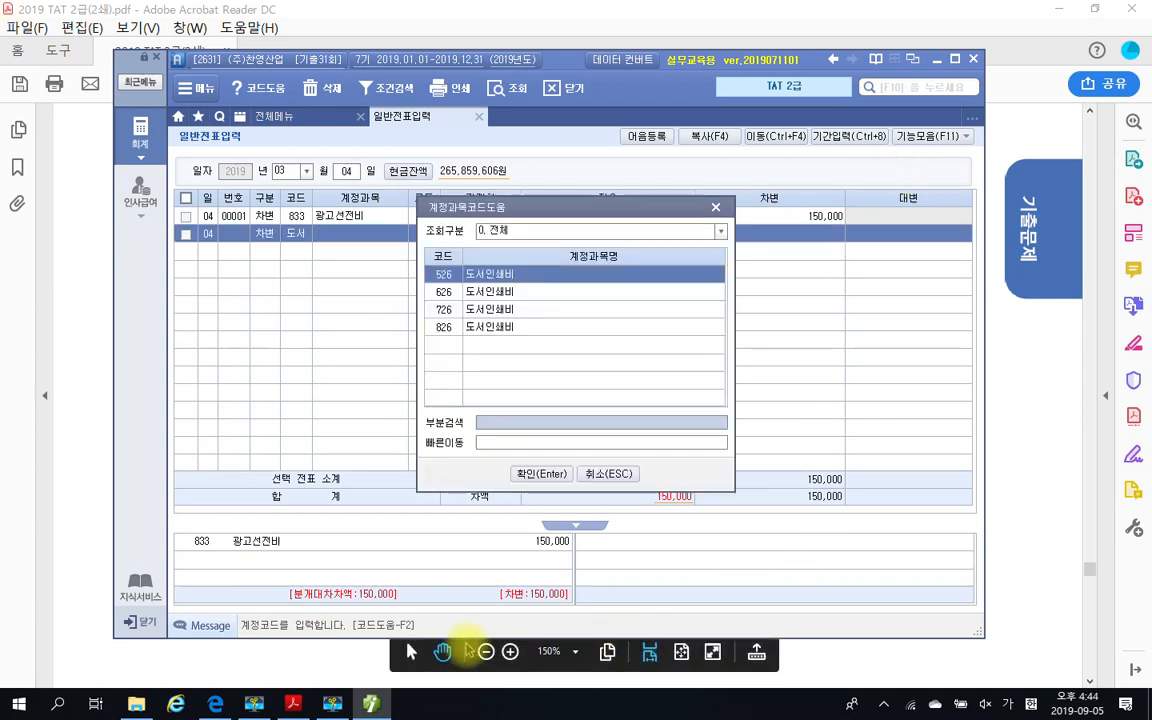
# Switch to the exam PDF in Acrobat Reader, highlight 영업부 in the 자료설명 text, and return to Smart A
pyautogui.click(373, 706)
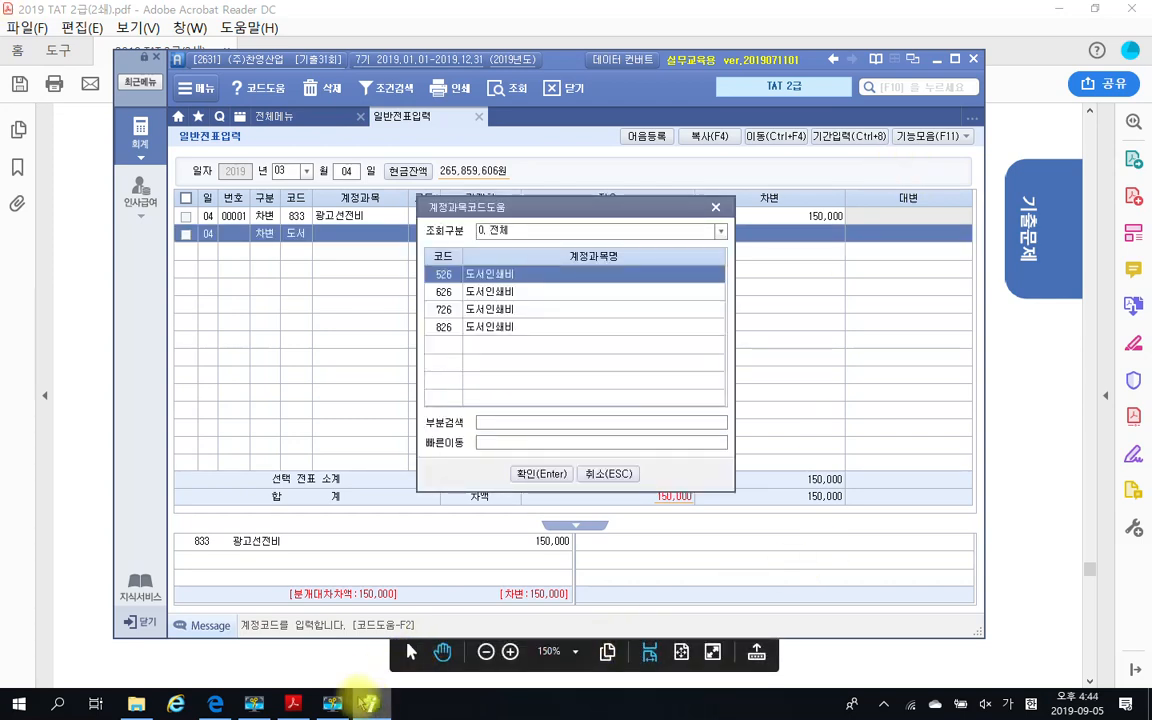
pyautogui.click(294, 704)
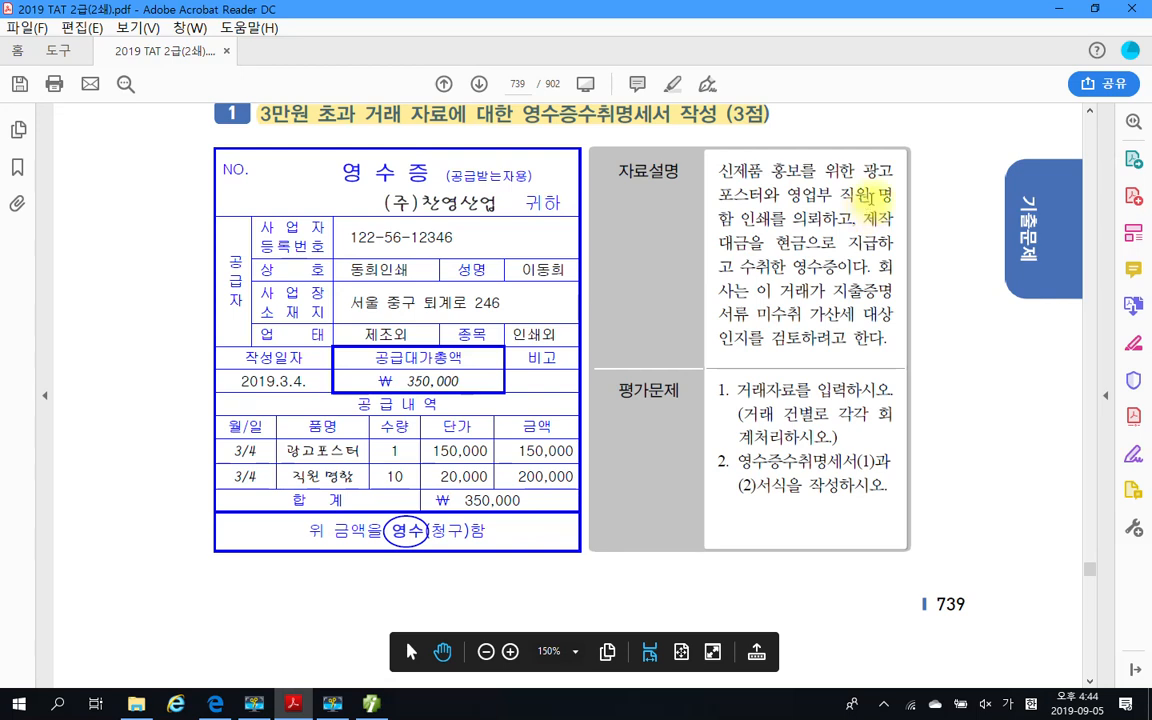
pyautogui.doubleClick(805, 195)
pyautogui.rightClick(822, 201)
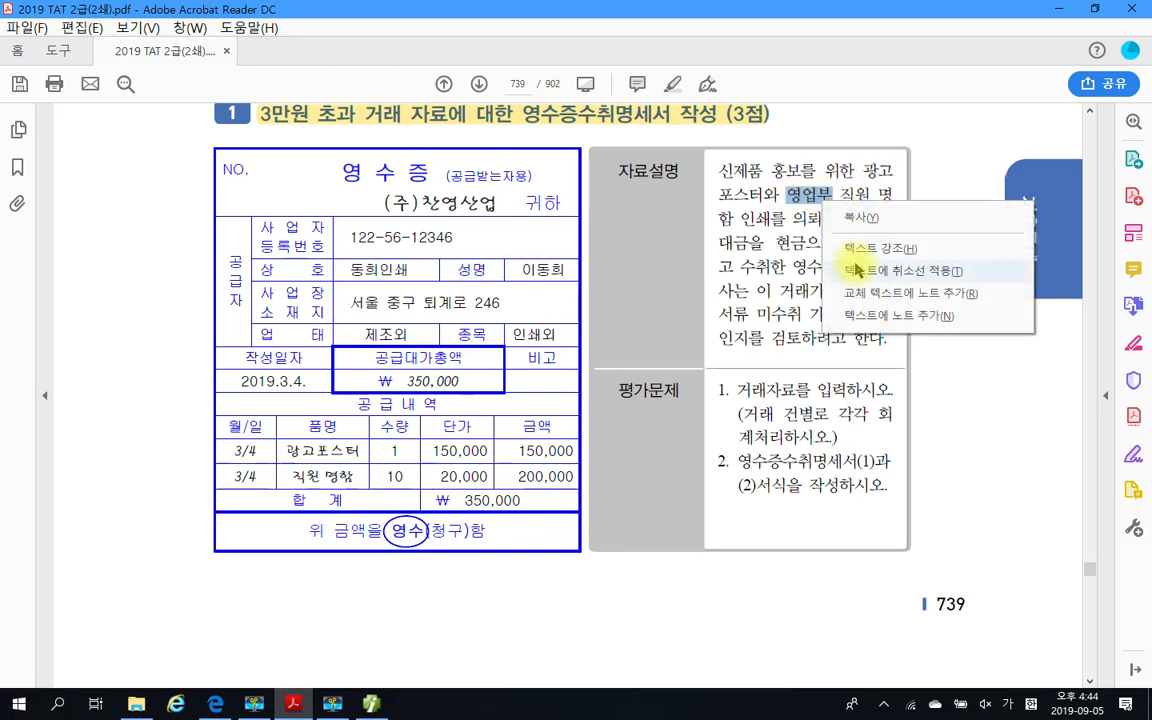
pyautogui.click(860, 250)
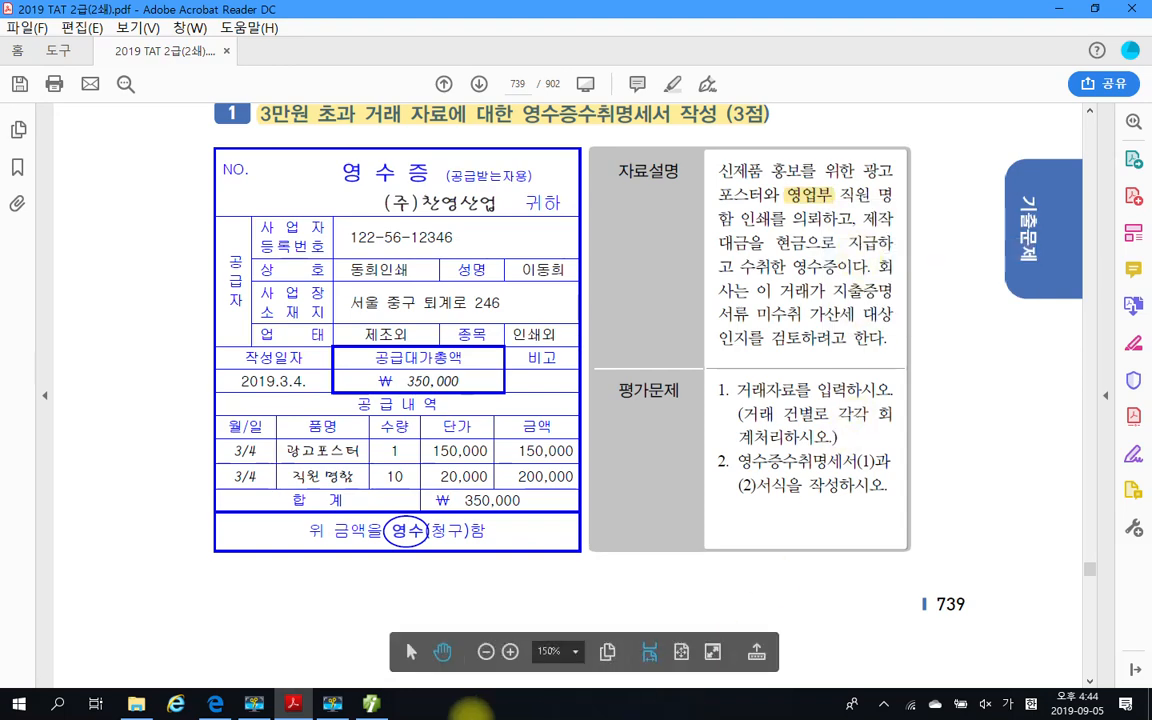
pyautogui.click(371, 704)
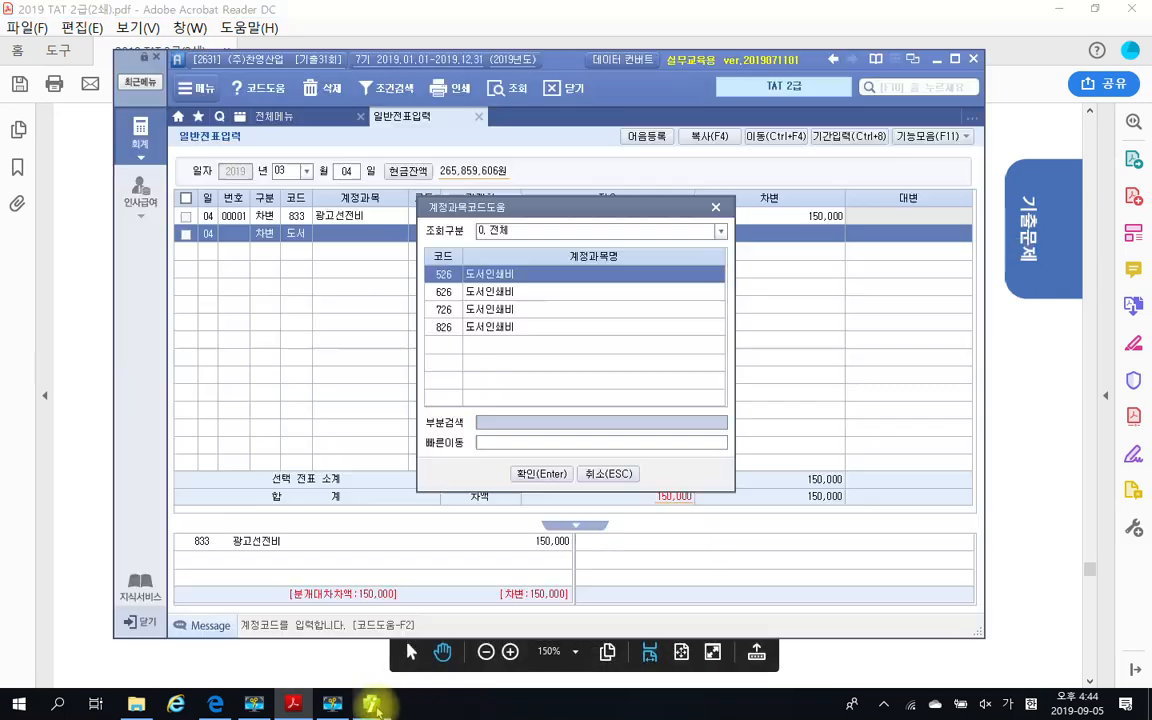
# Choose account 826 도서인쇄비 for the second debit line and enter an amount of 200,000
pyautogui.click(472, 330)
pyautogui.click(541, 474)
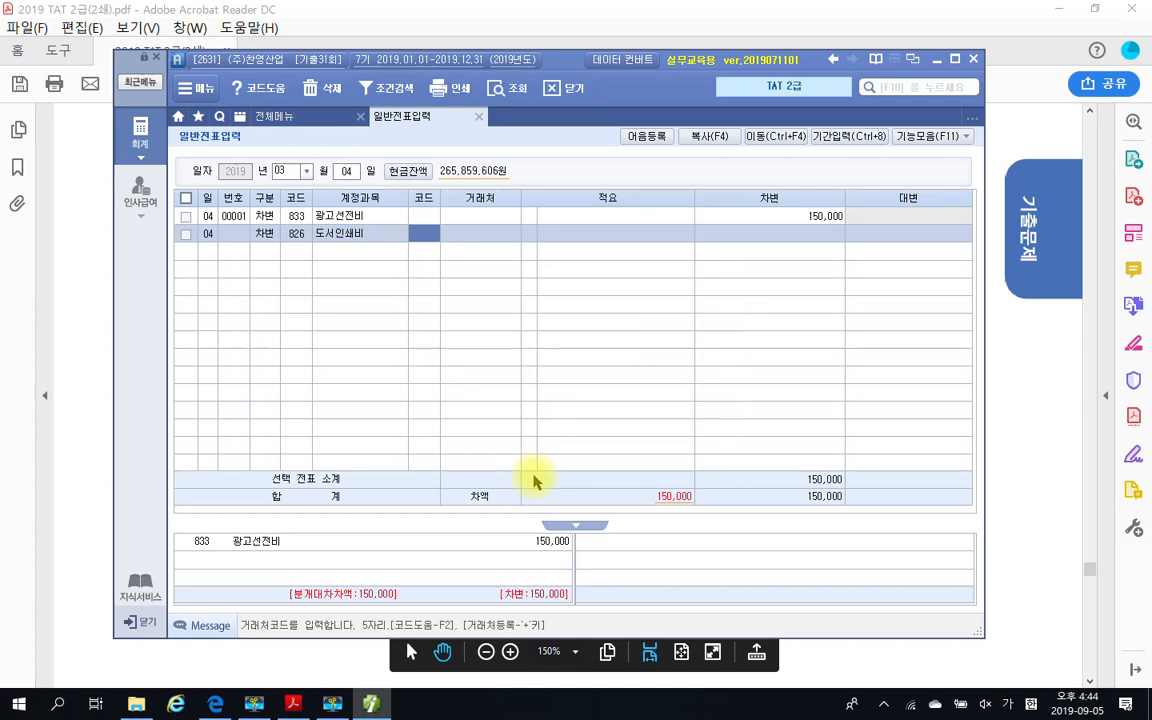
pyautogui.press('Return')
pyautogui.press('Return')
pyautogui.press('Return')
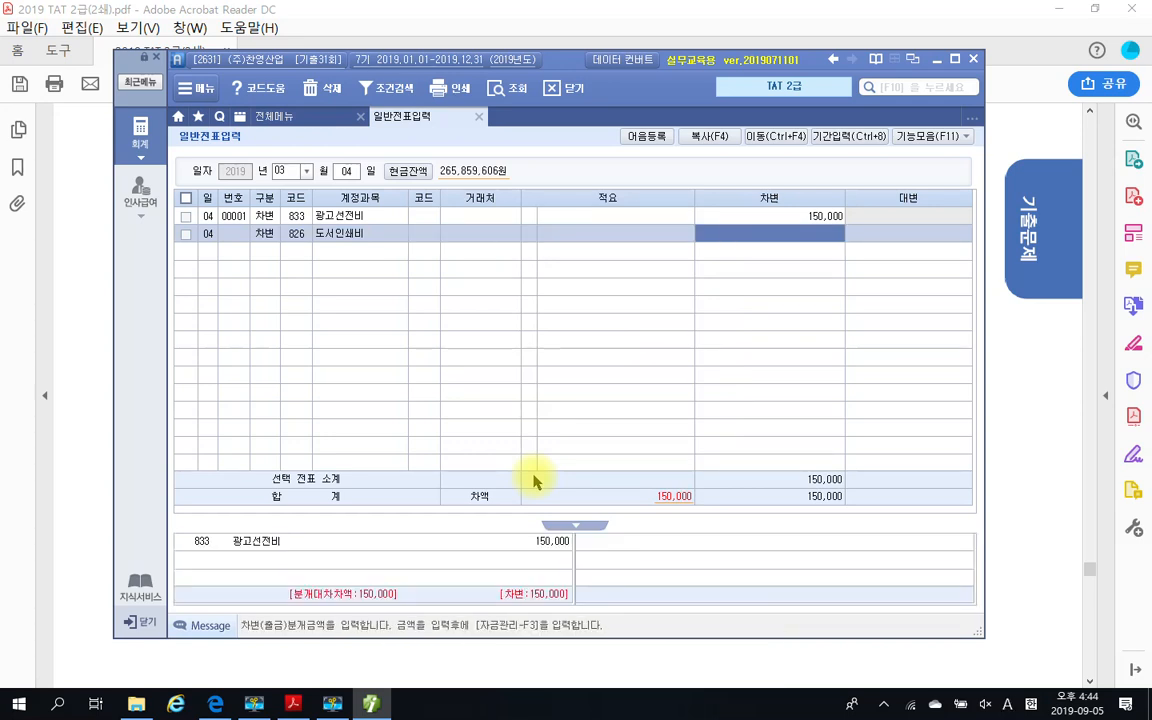
pyautogui.write('2000000')
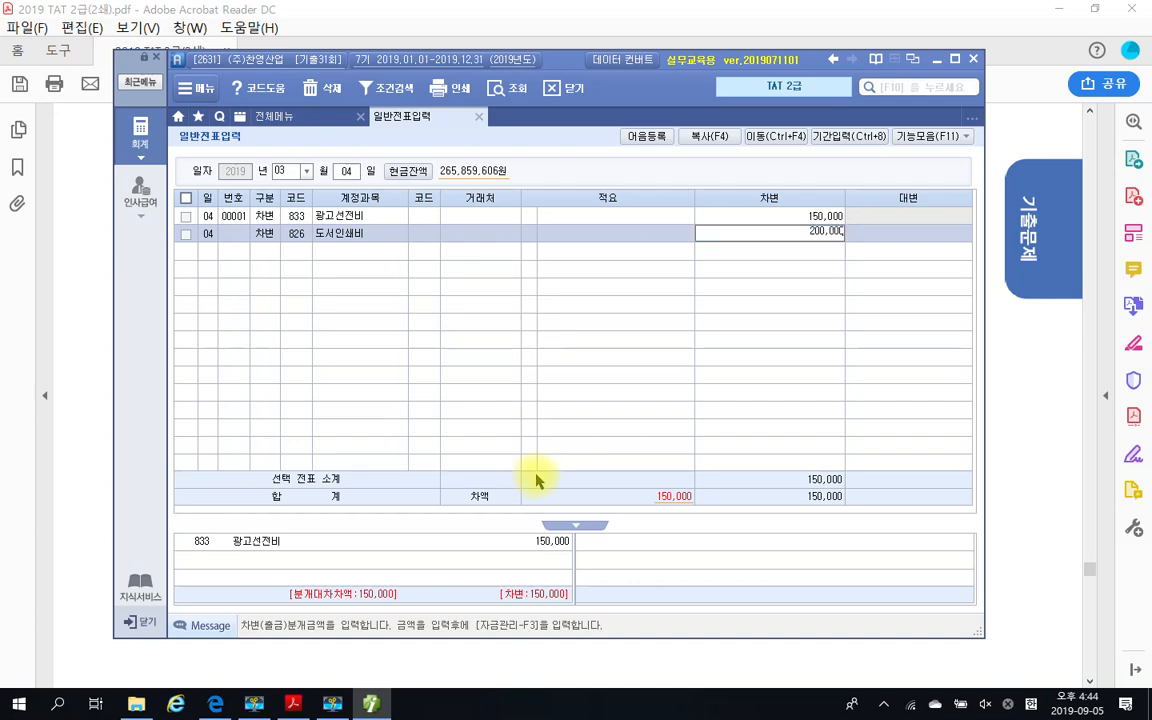
pyautogui.press('Return')
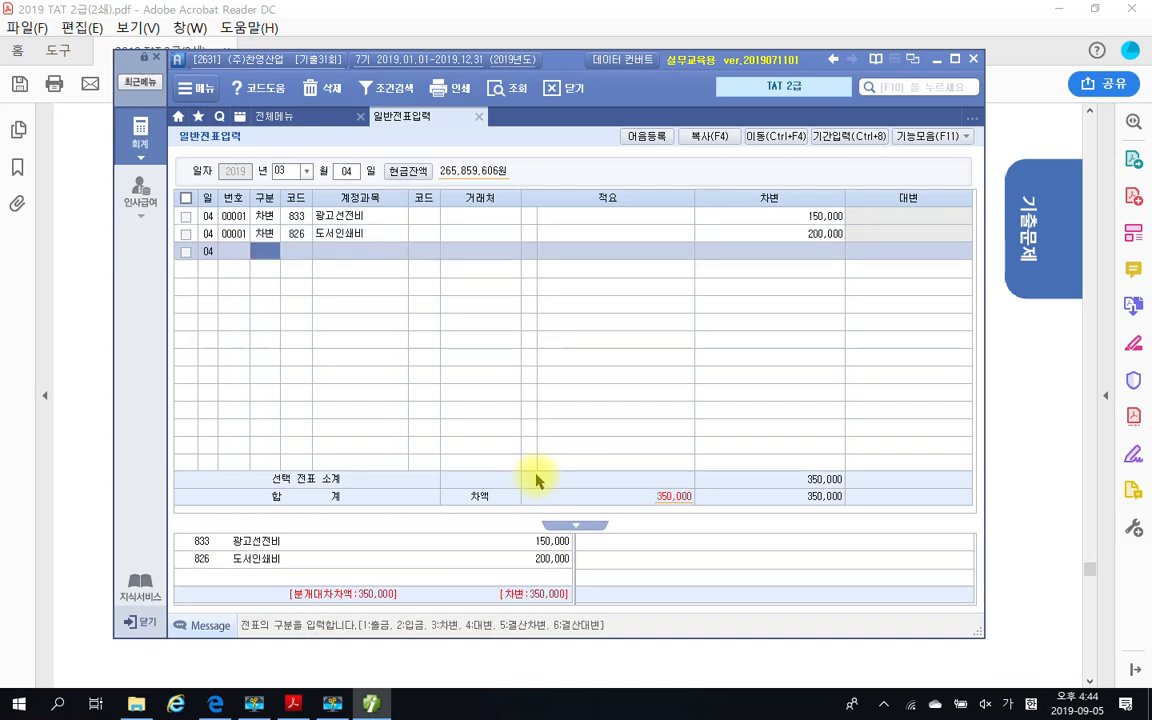
# Add a credit line for account 101 현금 with an amount of 350,000
pyautogui.write('4')
pyautogui.press('Return')
pyautogui.write('826')
pyautogui.press('Return')
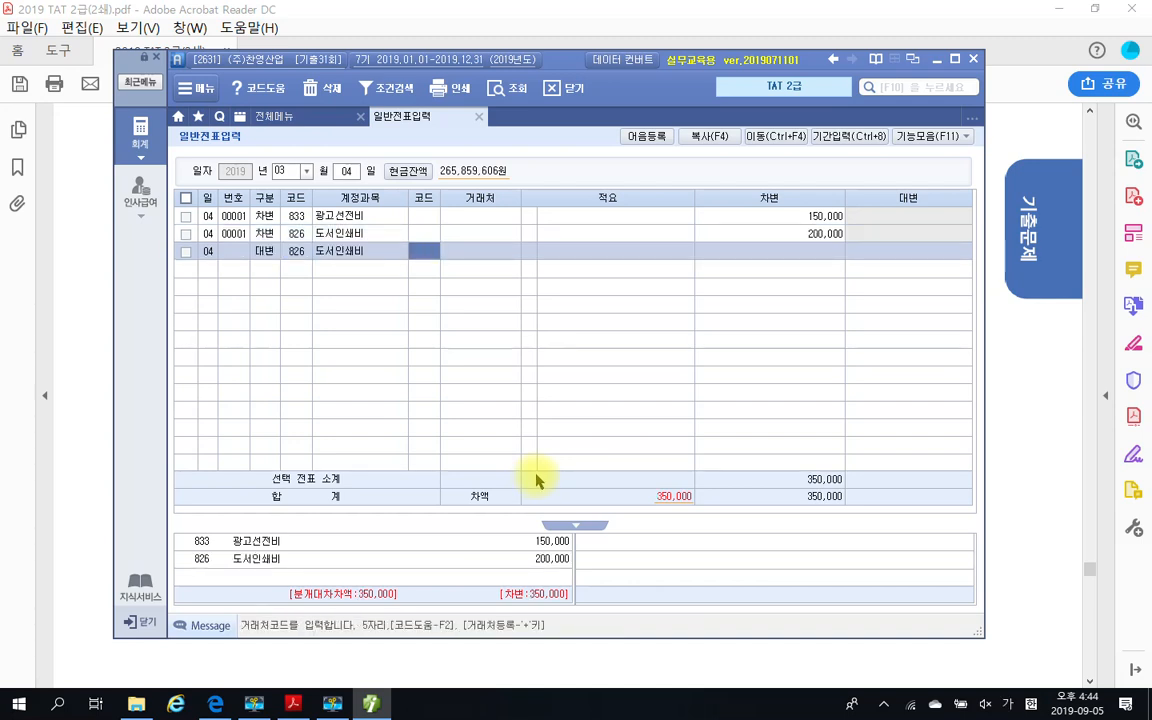
pyautogui.press('Left')
pyautogui.write('101')
pyautogui.press('Return')
pyautogui.press('Return')
pyautogui.press('Return')
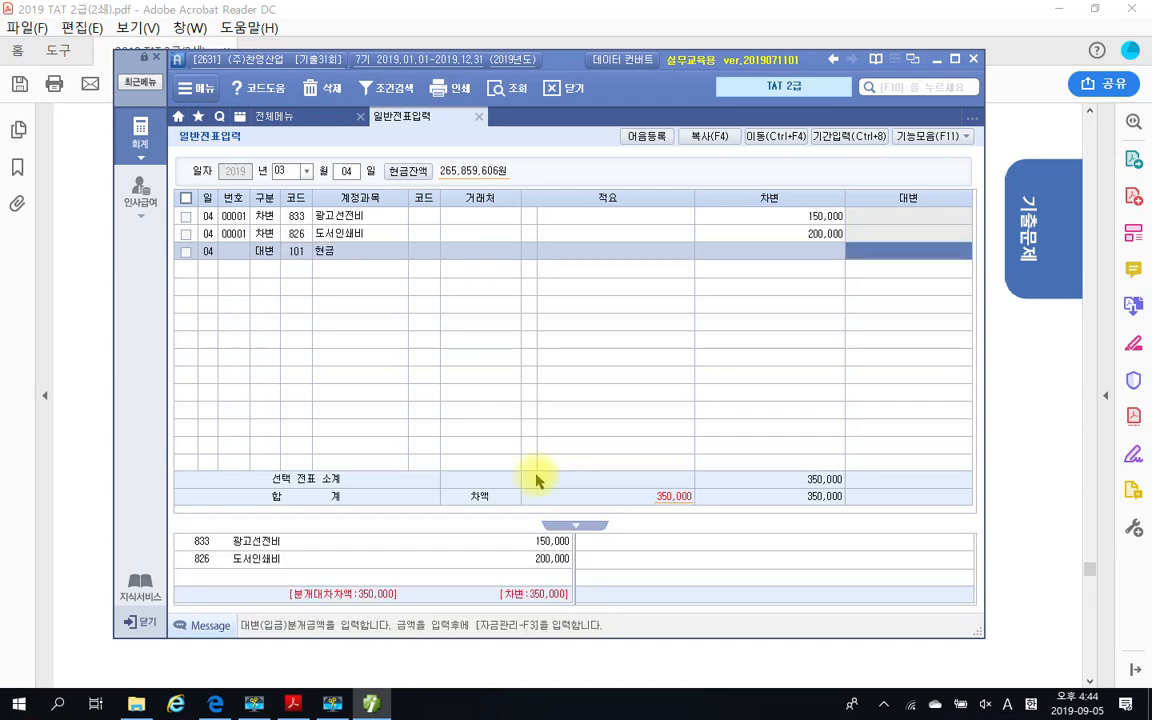
pyautogui.write('3500000')
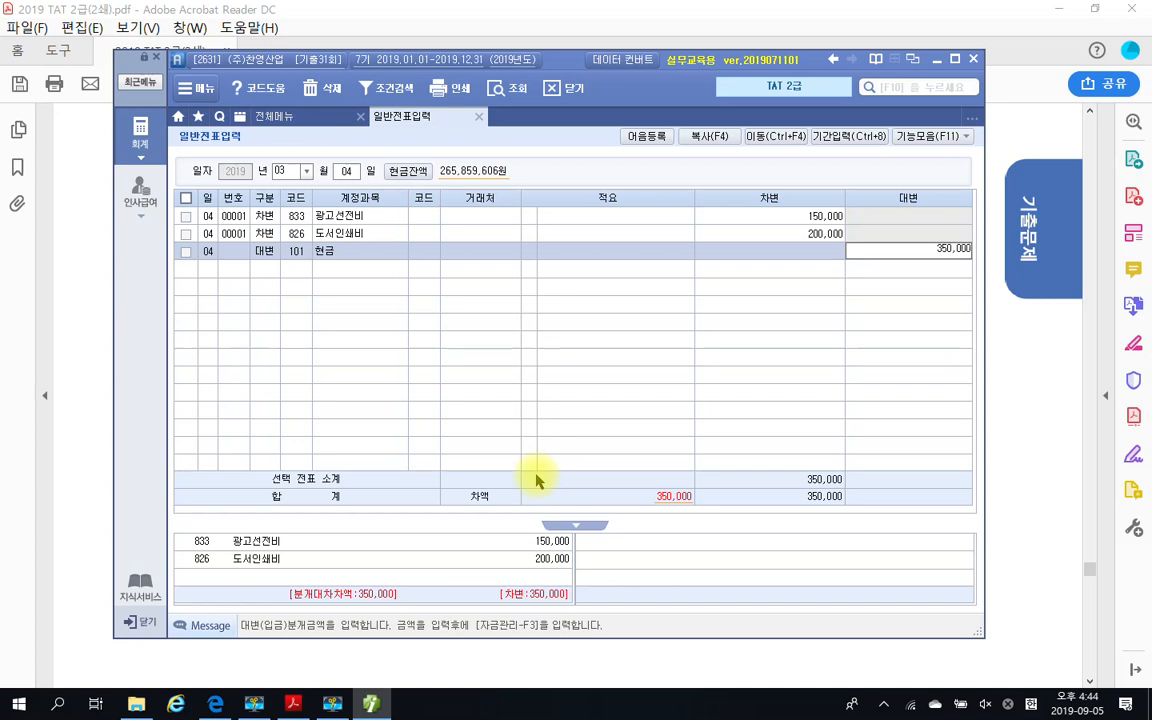
pyautogui.press('Return')
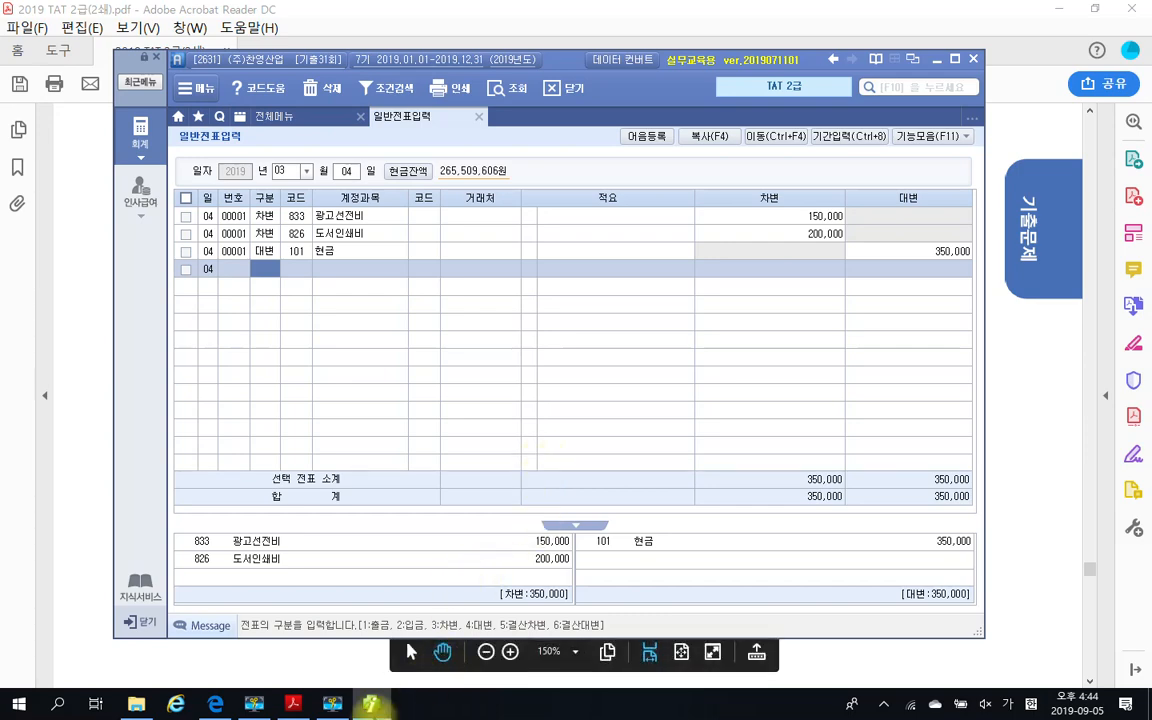
# Open 영수증수취명세서 and set the first row's transaction date to 2019-03-04 in form (2)
pyautogui.click(278, 117)
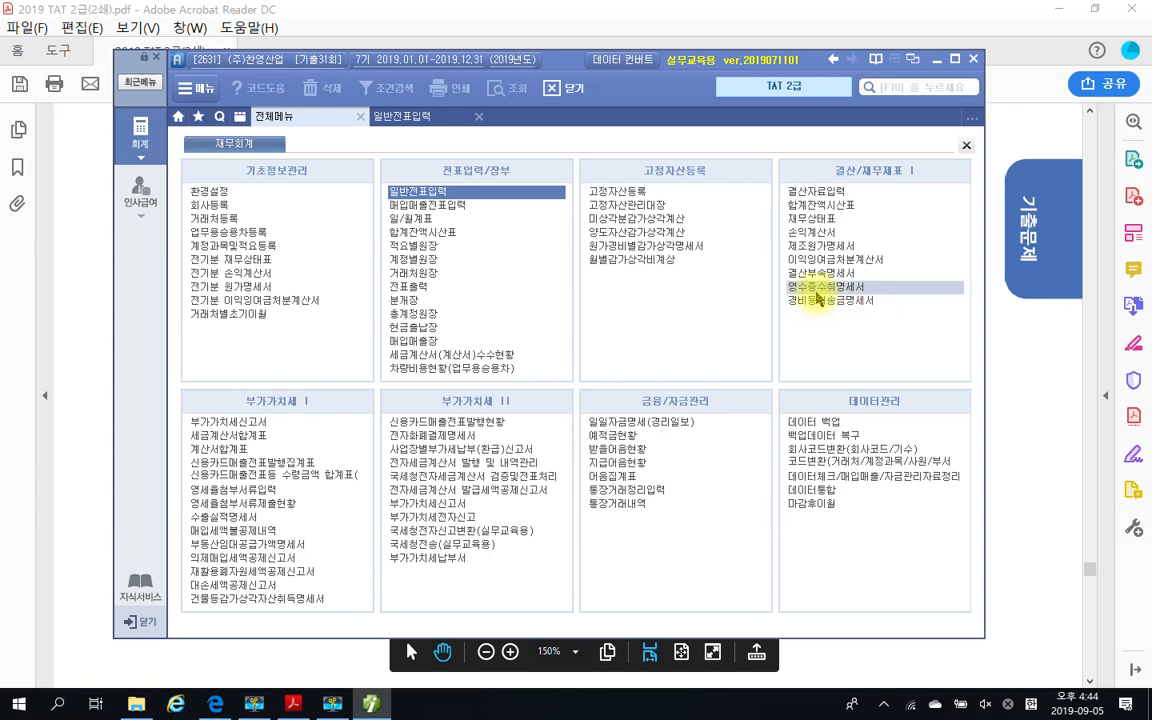
pyautogui.click(828, 287)
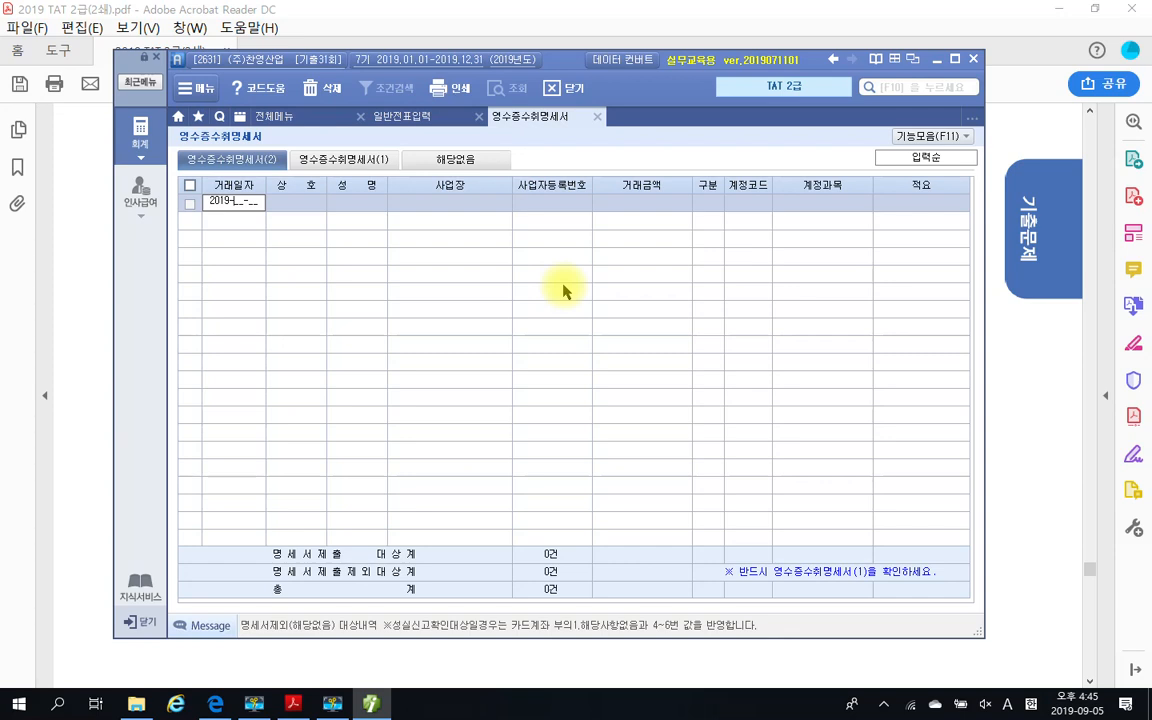
pyautogui.write('0304')
pyautogui.press('Return')
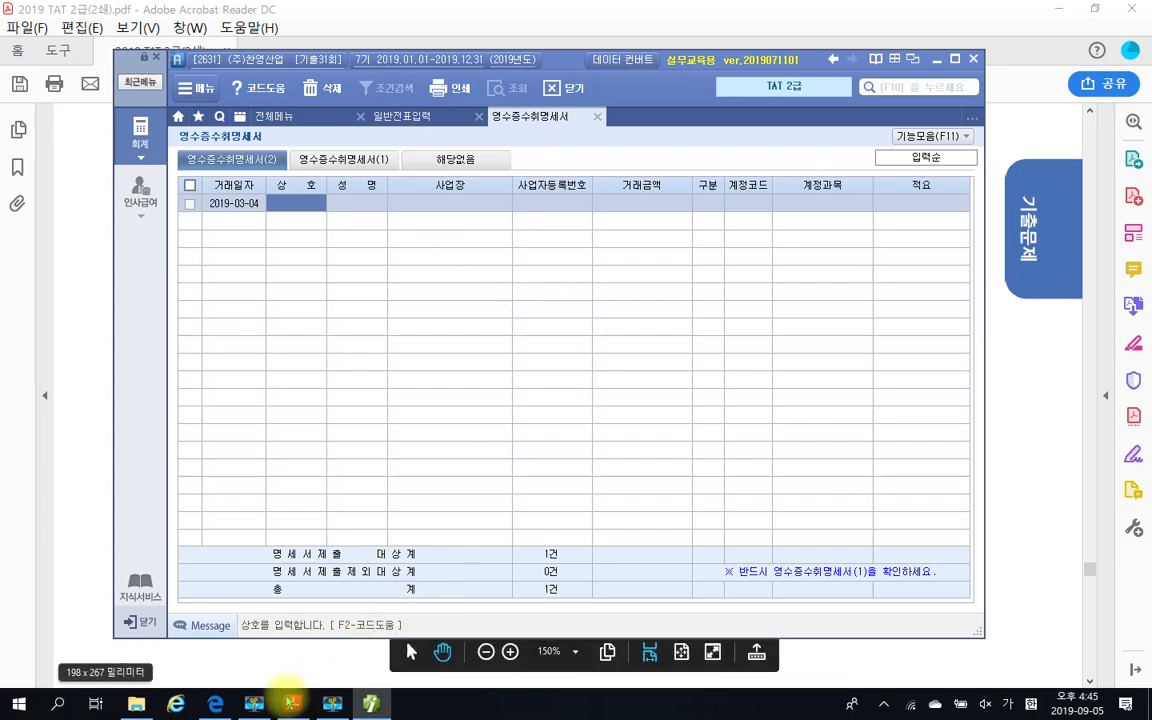
# Check the supplier details on the PDF receipt, then enter 동희인쇄 as the business name and fill in the supplier's personal name
pyautogui.click(292, 704)
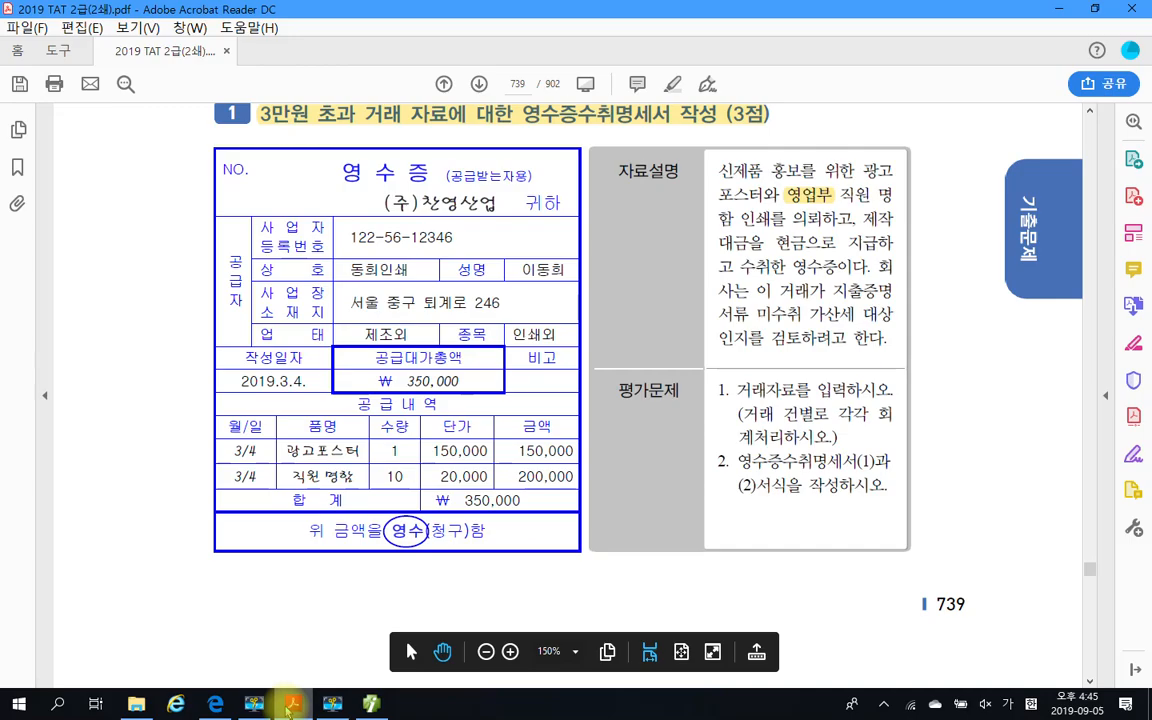
pyautogui.click(292, 704)
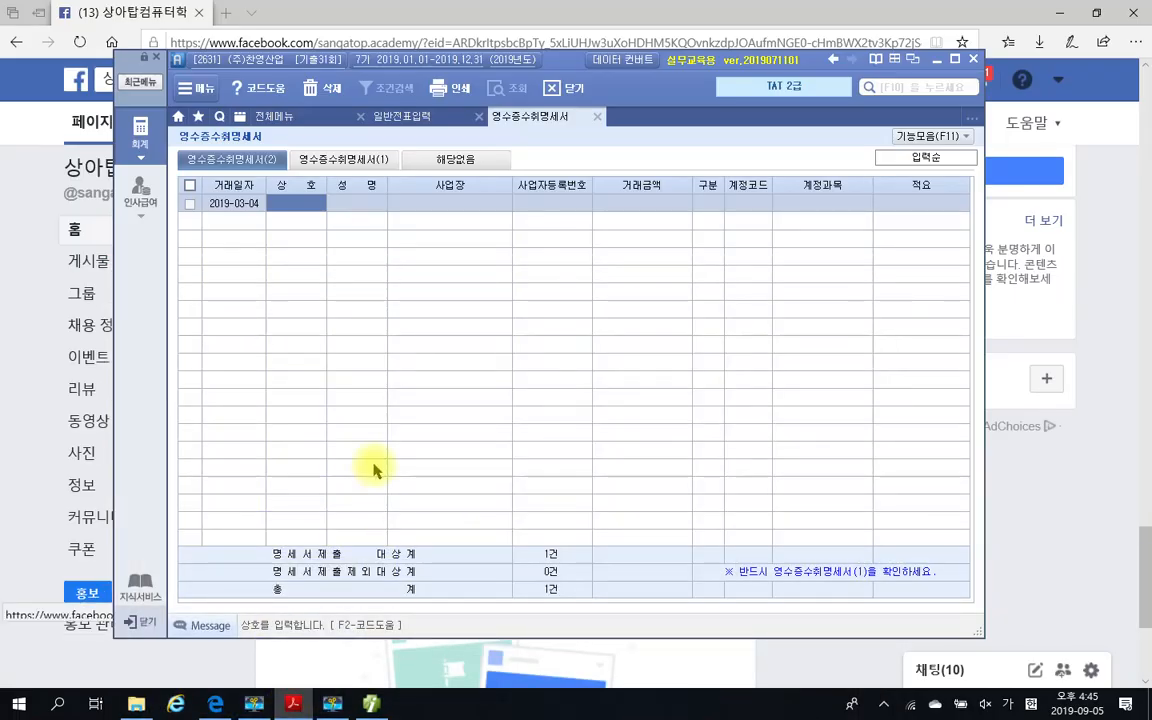
pyautogui.click(299, 203)
pyautogui.write('동회')
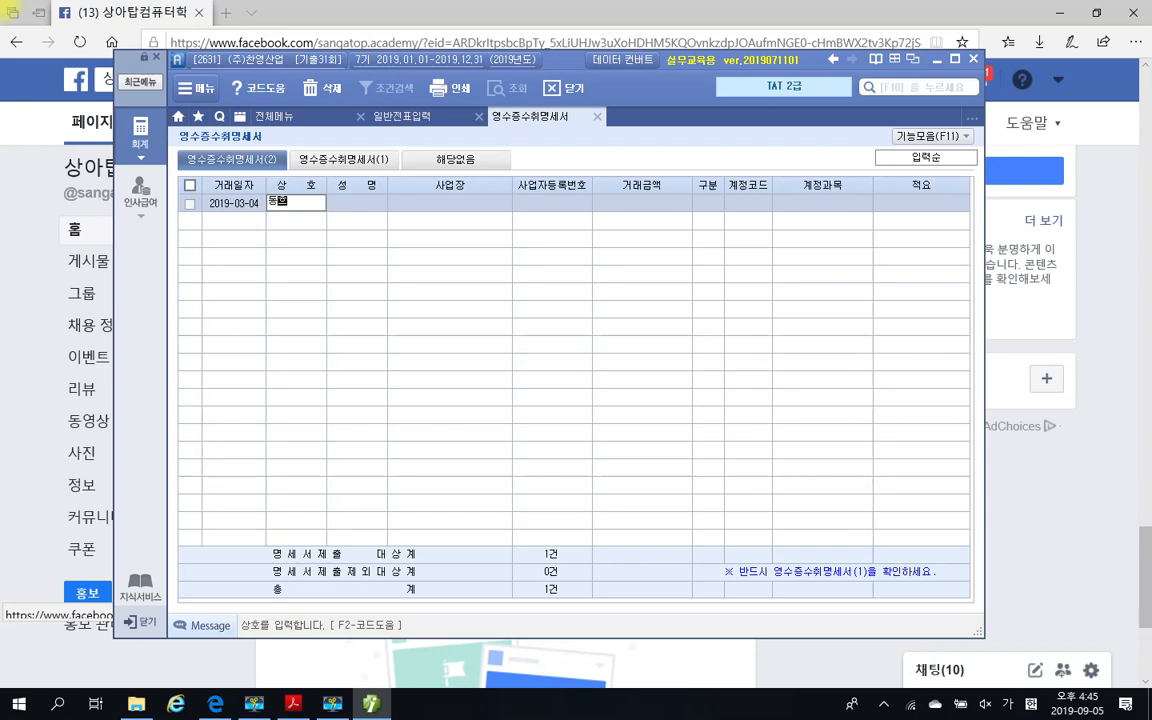
pyautogui.write('인쇄')
pyautogui.press('Return')
pyautogui.write('이')
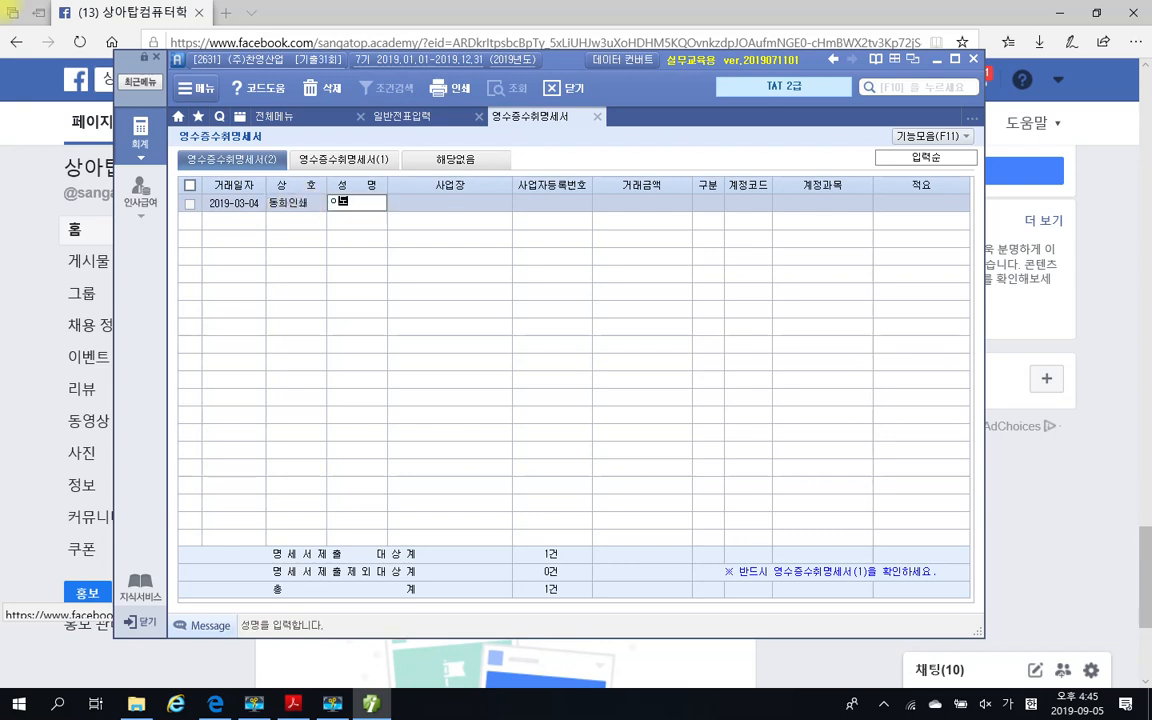
pyautogui.write('동회')
pyautogui.press('Return')
# Fill in the supplier's business address in the 사업장 field, copying the part after the city from the PDF receipt
pyautogui.write('서울')
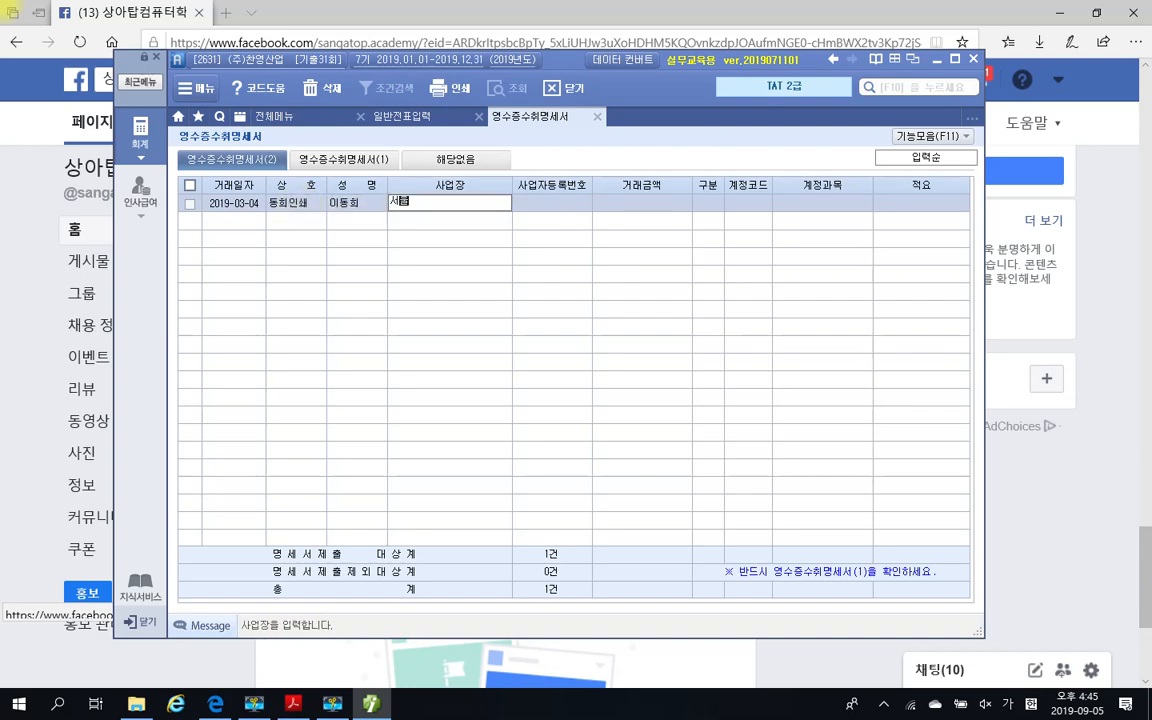
pyautogui.click(296, 704)
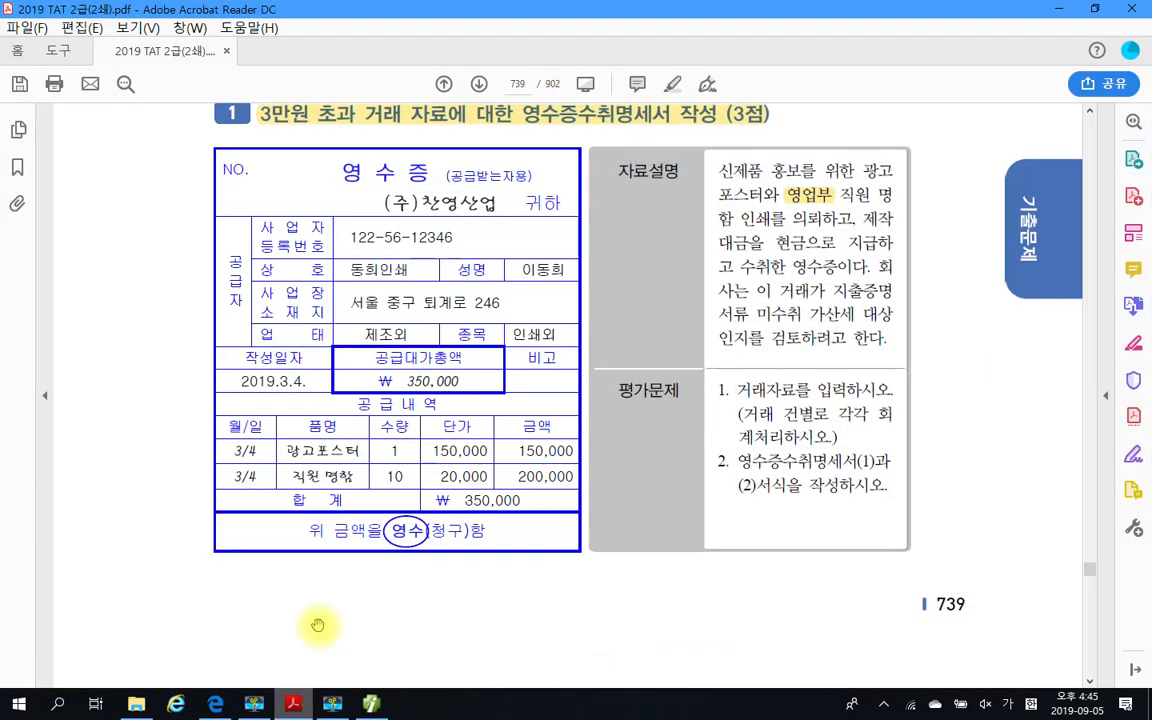
pyautogui.moveTo(386, 302); pyautogui.dragTo(522, 304)
pyautogui.hotkey('ctrl', 'c')
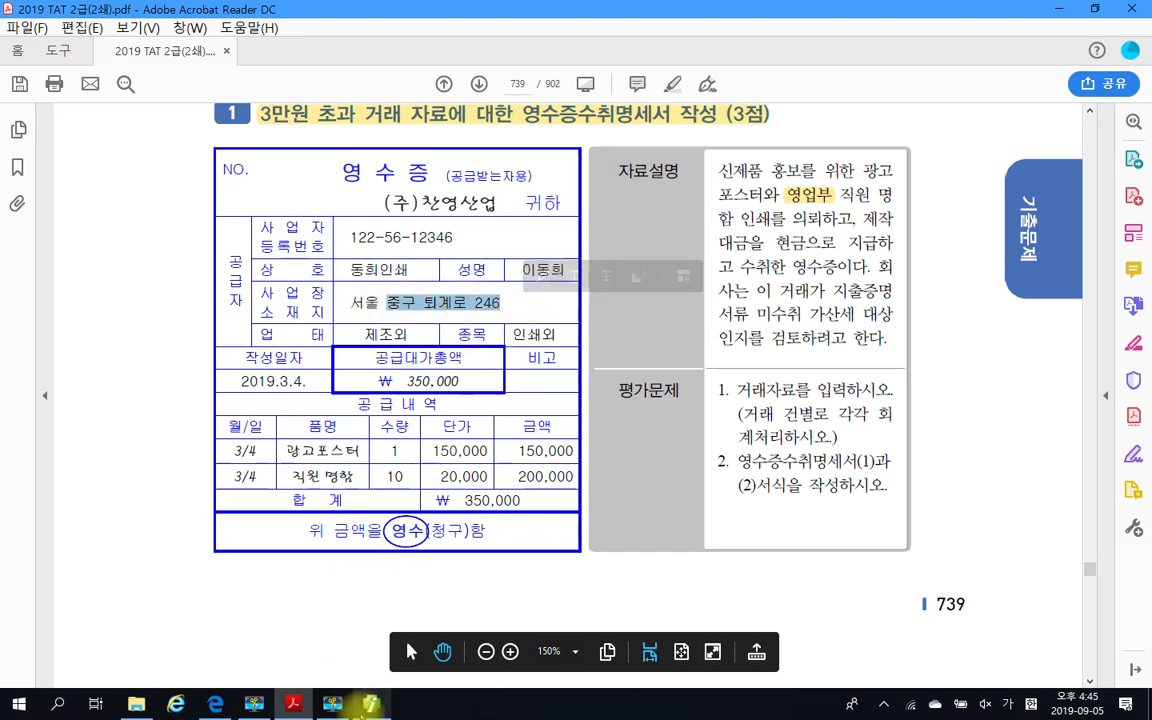
pyautogui.click(371, 704)
pyautogui.click(416, 202)
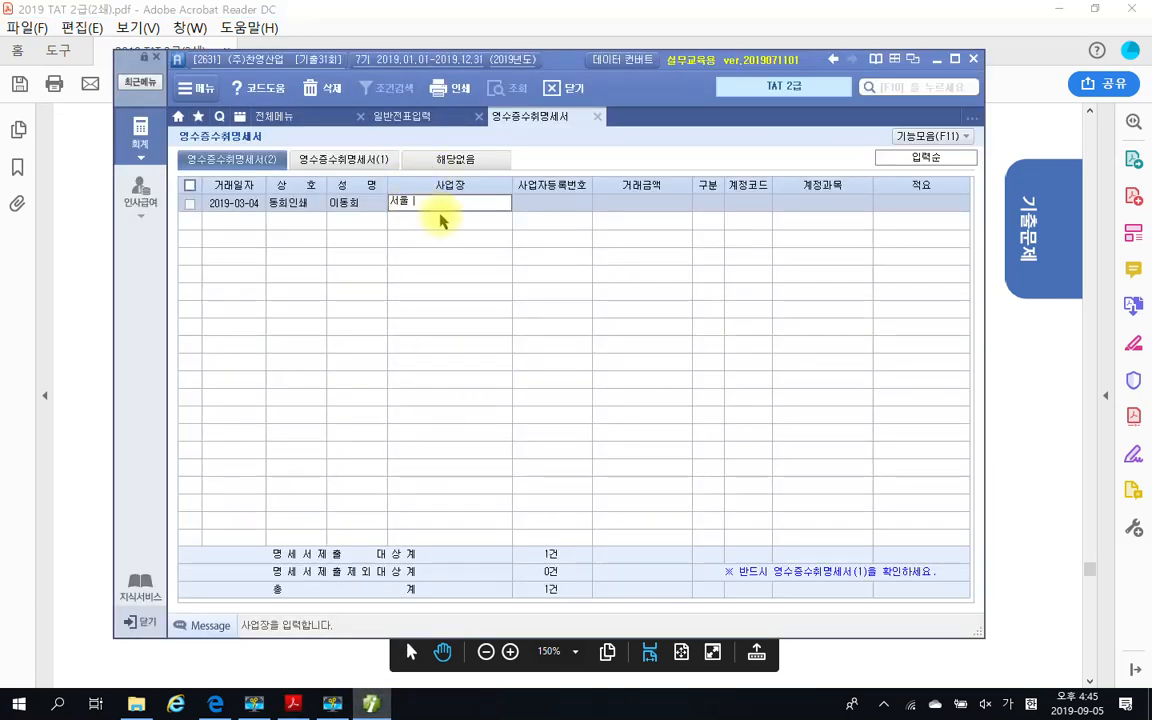
pyautogui.hotkey('ctrl', 'v')
pyautogui.press('Return')
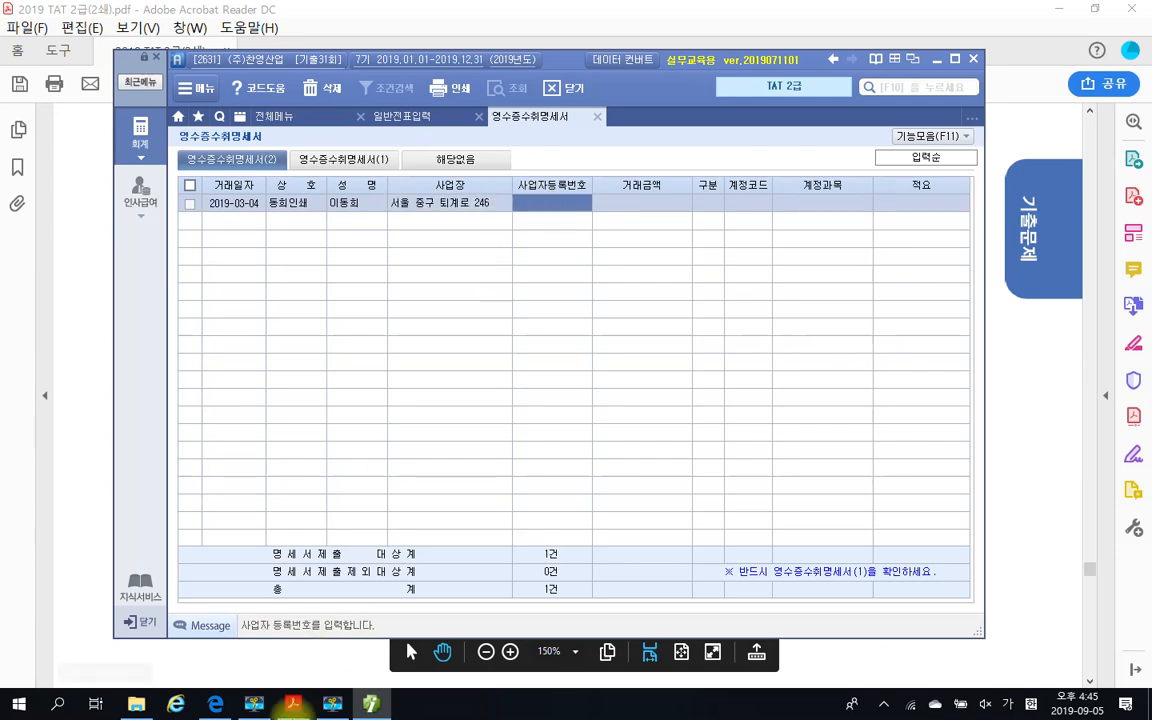
# Look up the supplier's business registration number on the PDF receipt and enter it in the first row's 사업자등록번호 field
pyautogui.click(294, 704)
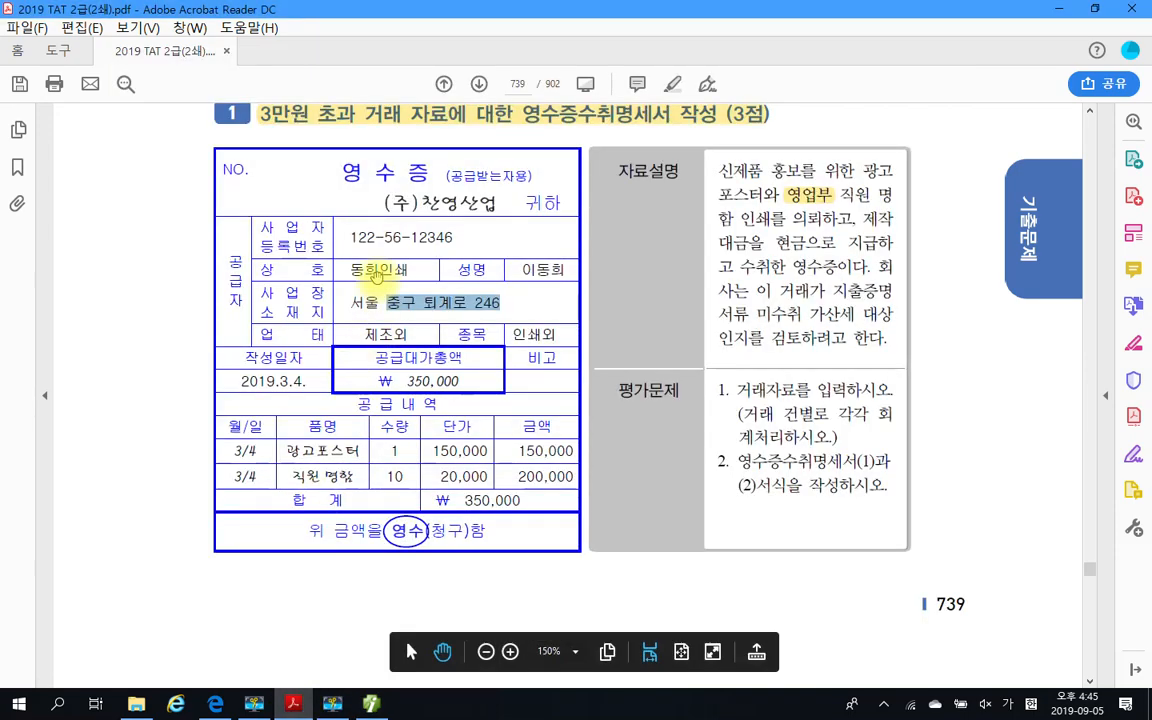
pyautogui.moveTo(346, 237); pyautogui.dragTo(454, 237)
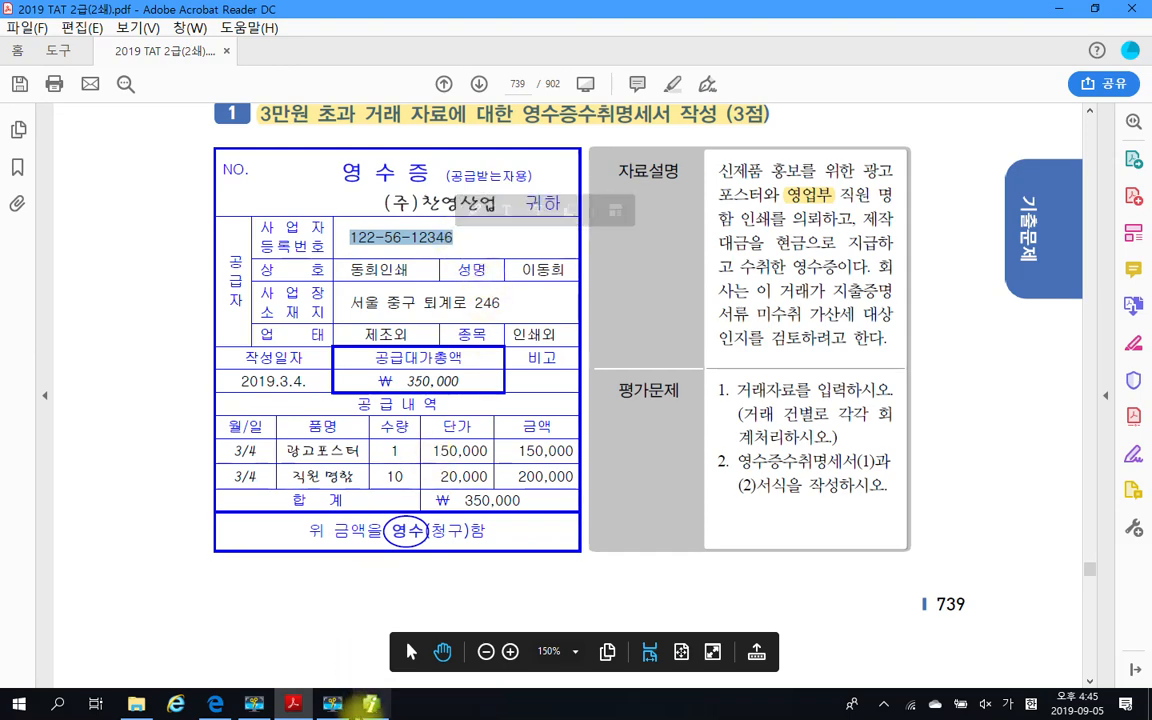
pyautogui.click(371, 704)
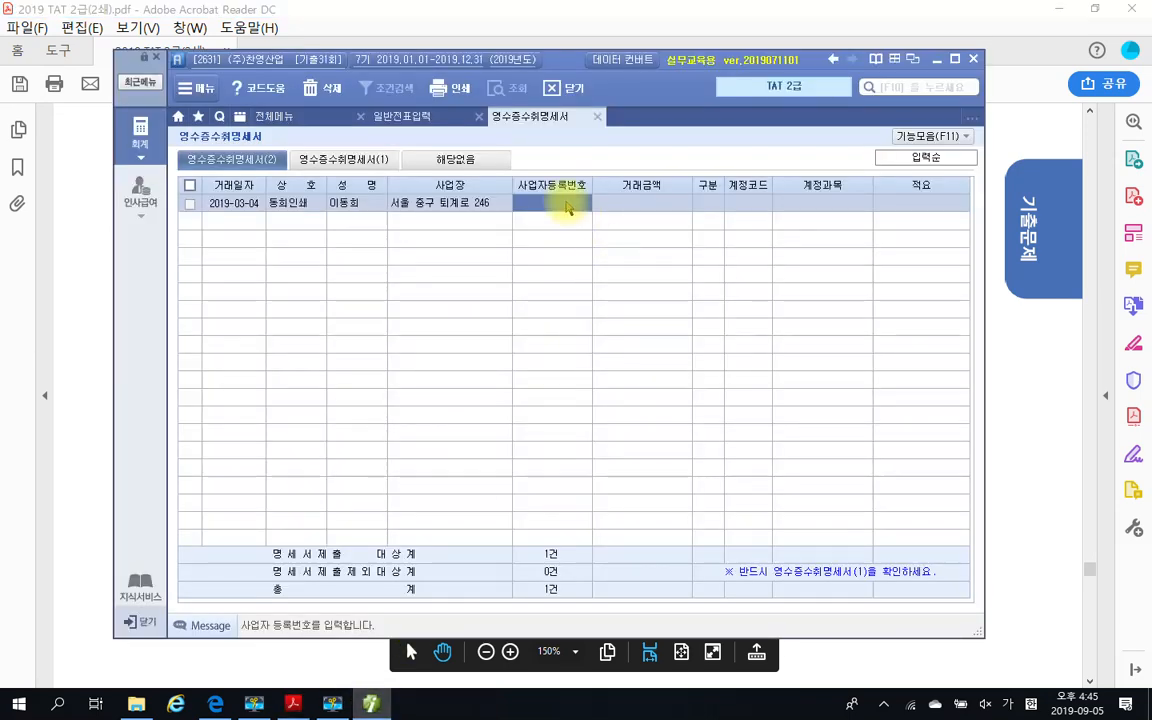
pyautogui.click(560, 204)
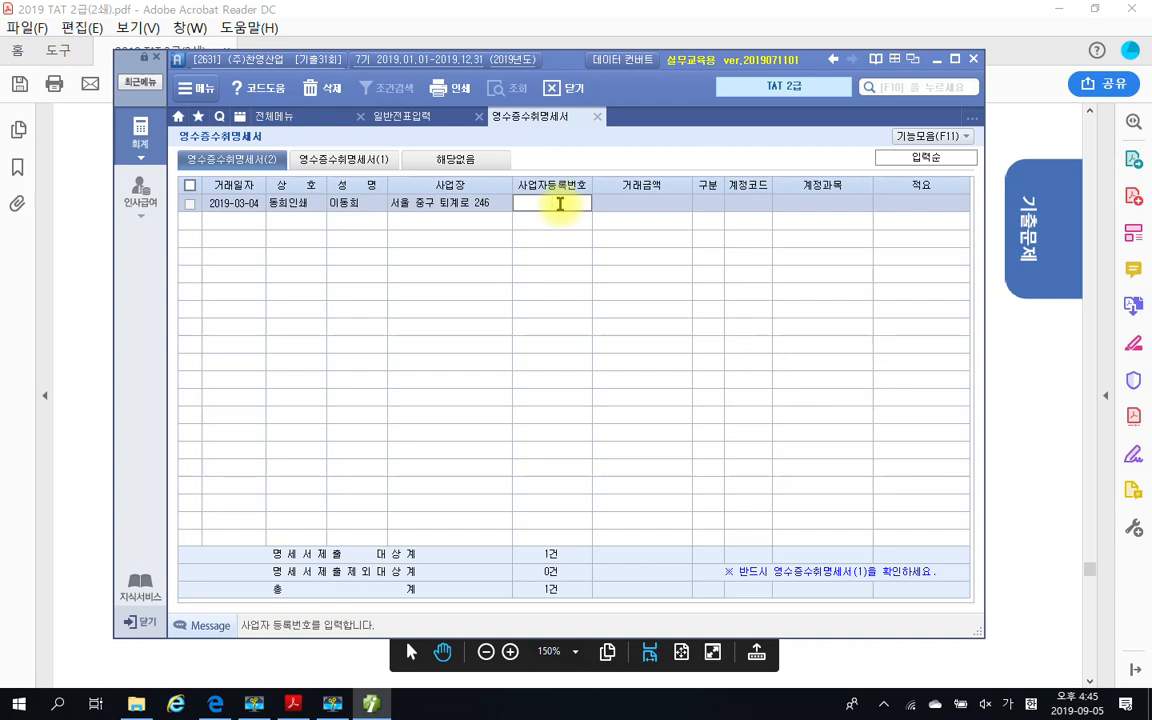
pyautogui.write('1')
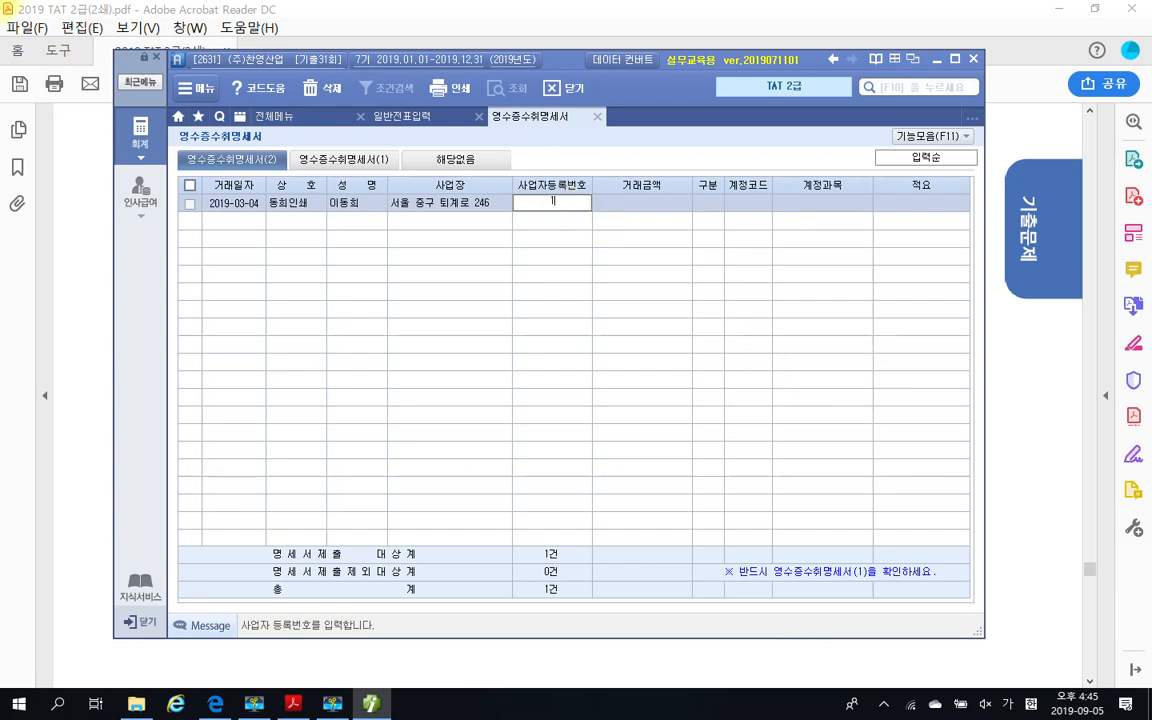
pyautogui.write('2652')
pyautogui.press('BackSpace')
pyautogui.write('6-12')
pyautogui.write('346')
pyautogui.press('Return')
pyautogui.press('Return')
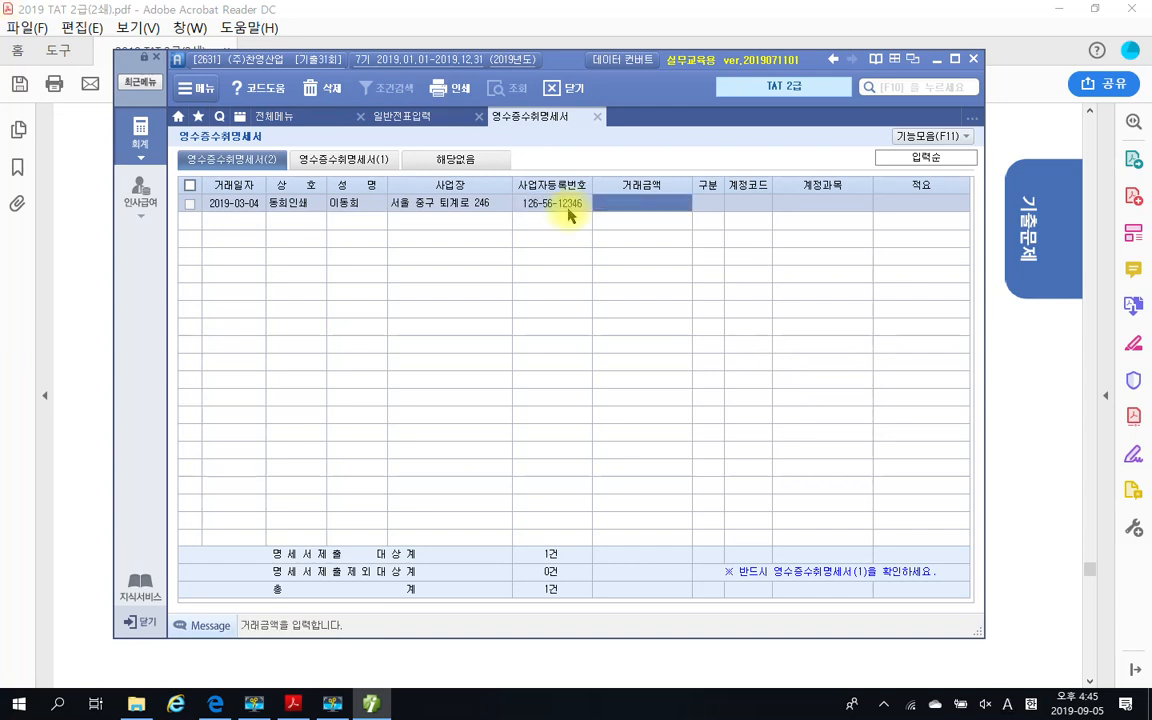
# Set the first row's 거래금액 to 150,000 and leave its 구분 code blank
pyautogui.write('1500000')
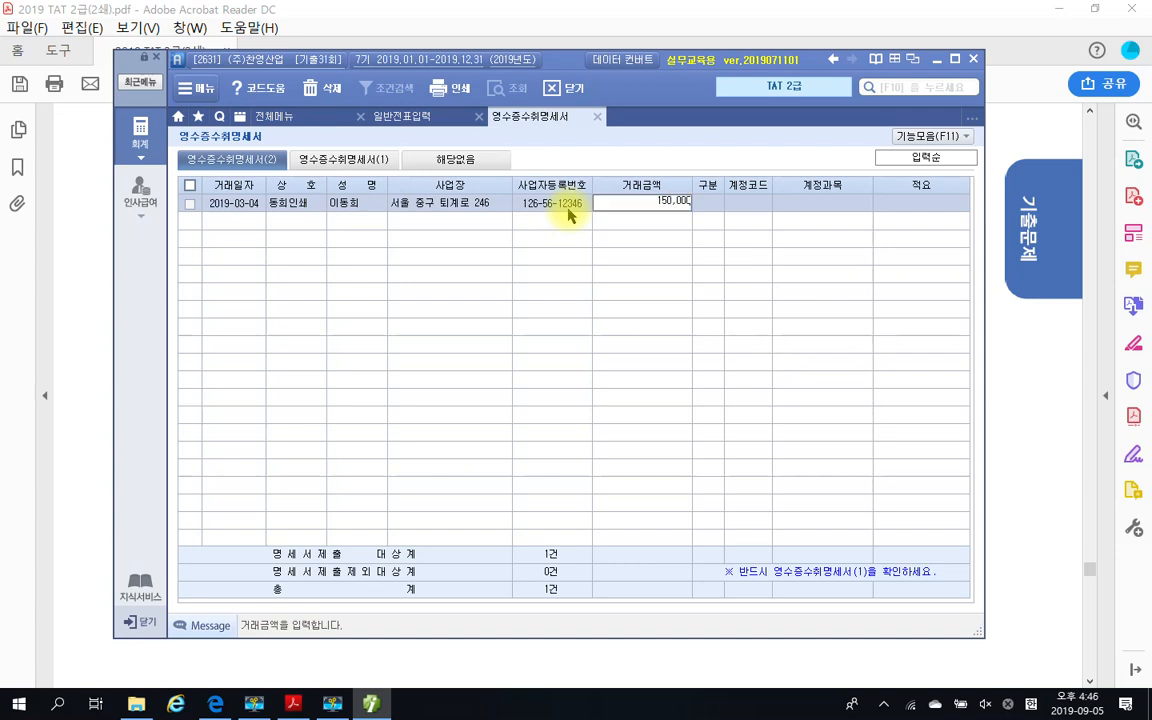
pyautogui.press('Return')
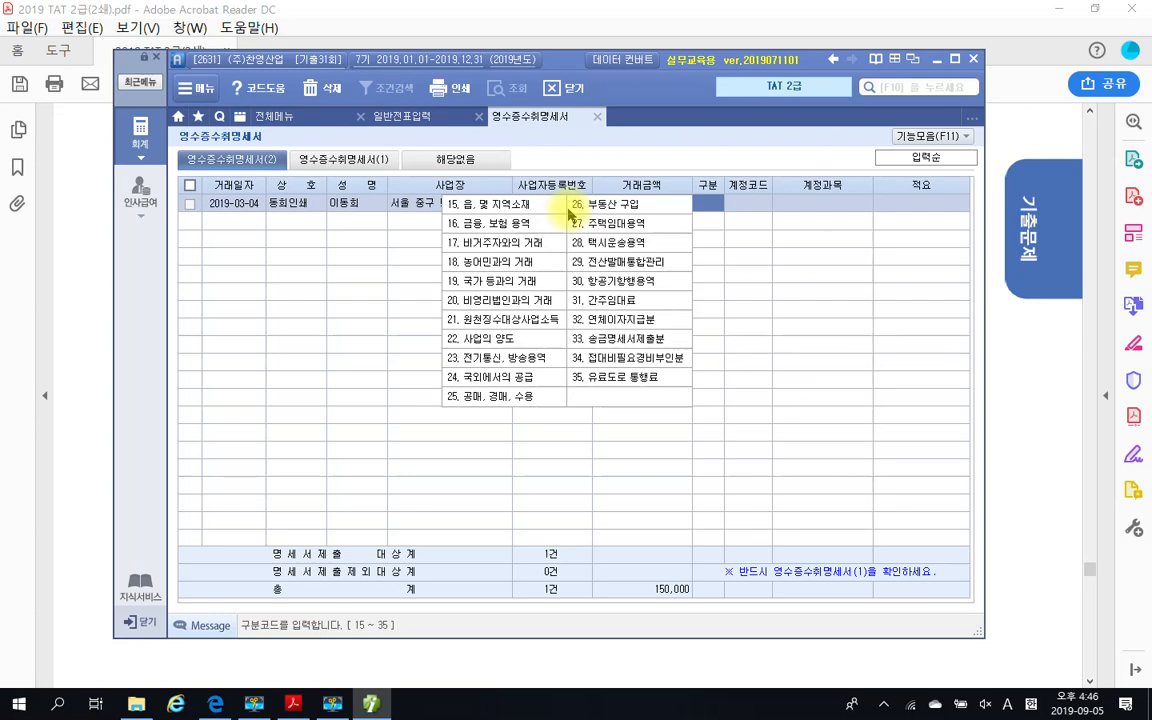
pyautogui.press('Return')
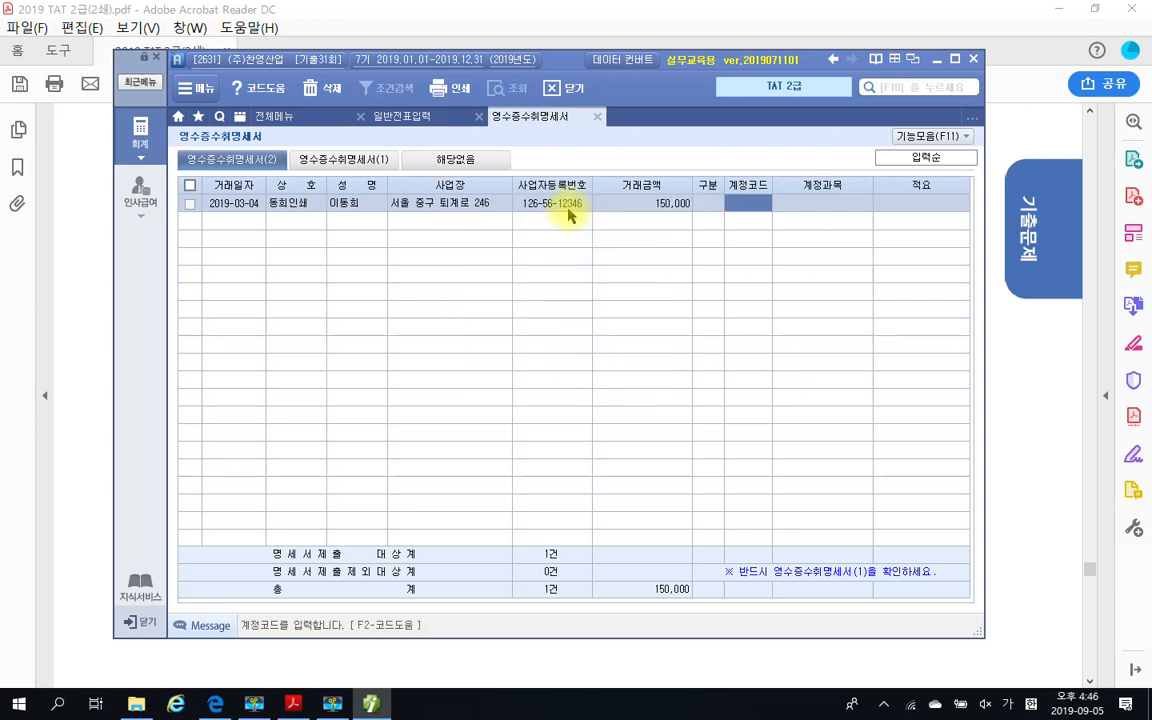
# Search the account codes for 광고 and assign 833 광고선전비 to the first row
pyautogui.press('F2')
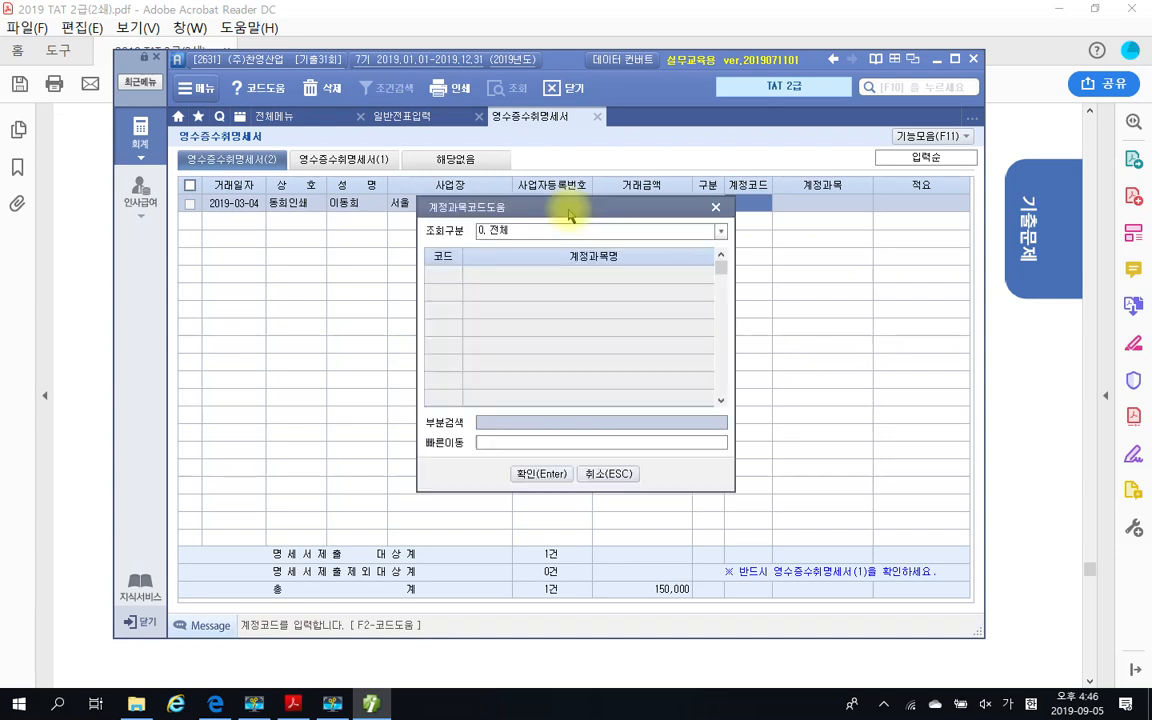
pyautogui.write('인쇄')
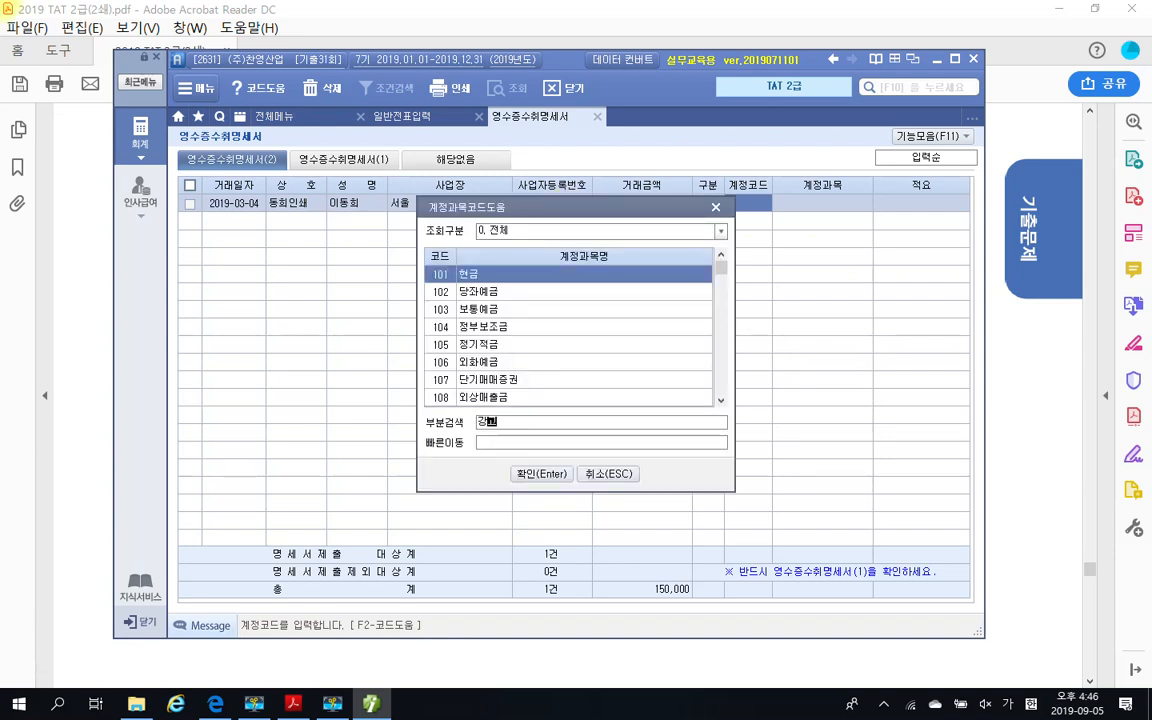
pyautogui.press('BackSpace')
pyautogui.press('BackSpace')
pyautogui.write('인')
pyautogui.press('Return')
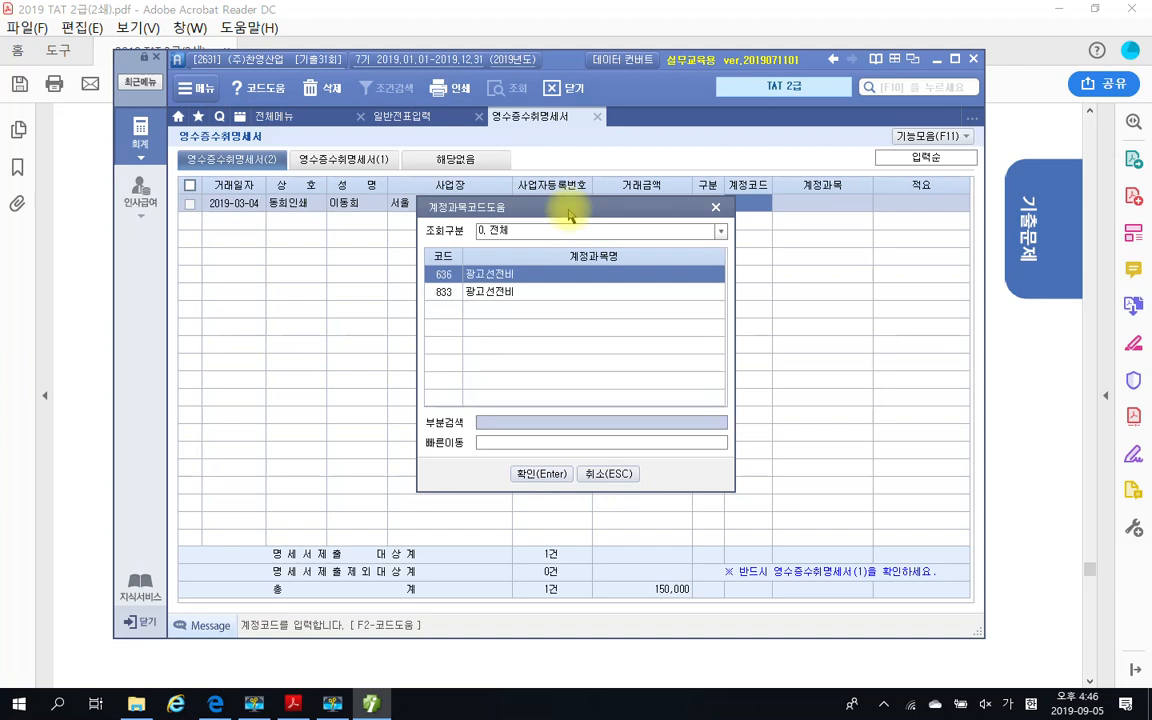
pyautogui.press('Down')
pyautogui.press('Return')
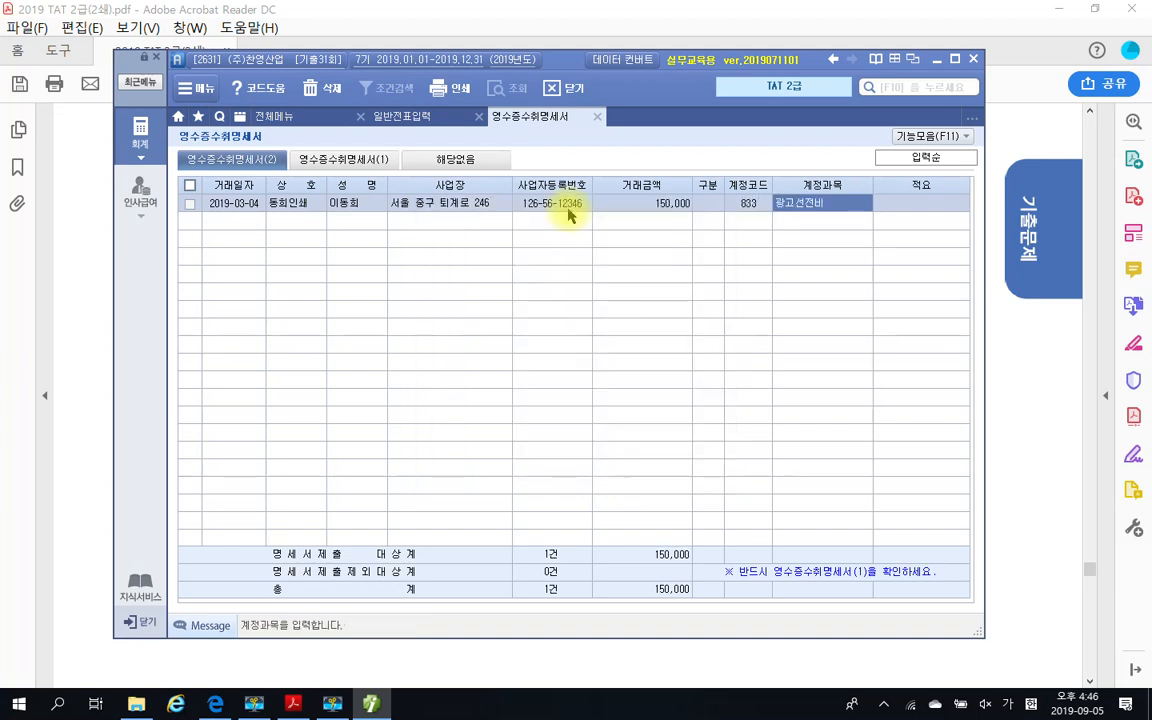
pyautogui.press('Return')
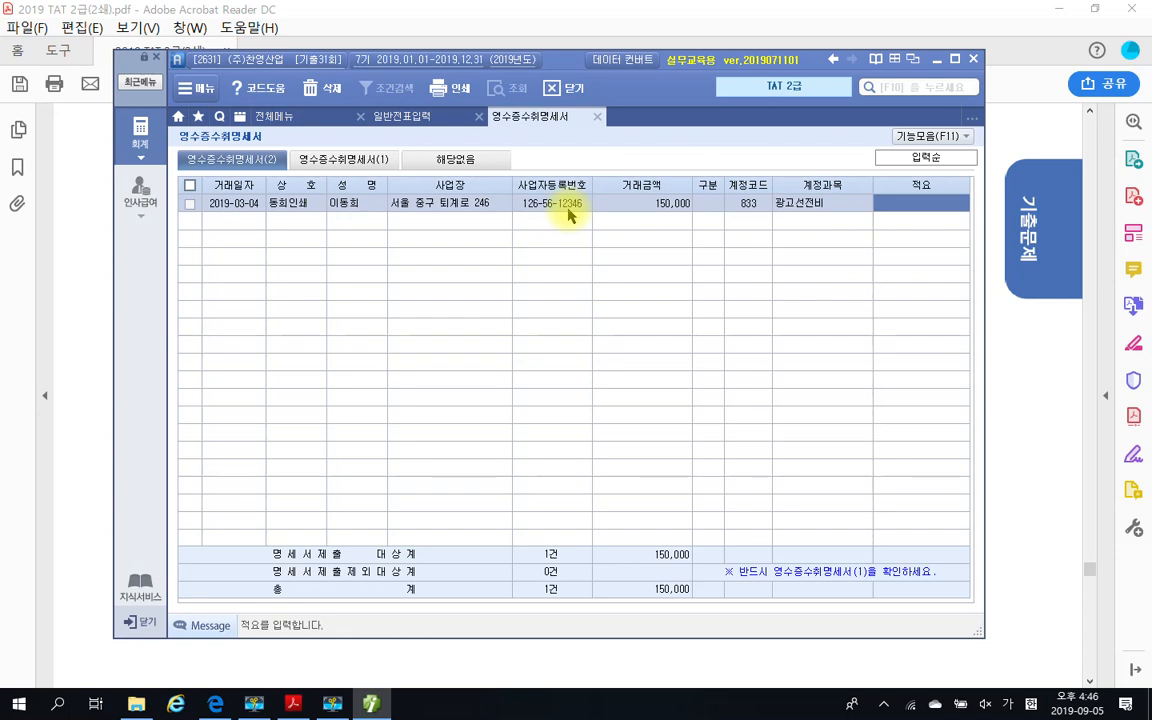
# Enter 광고포스터 as the 적요 of the first row
pyautogui.click(293, 704)
pyautogui.click(293, 704)
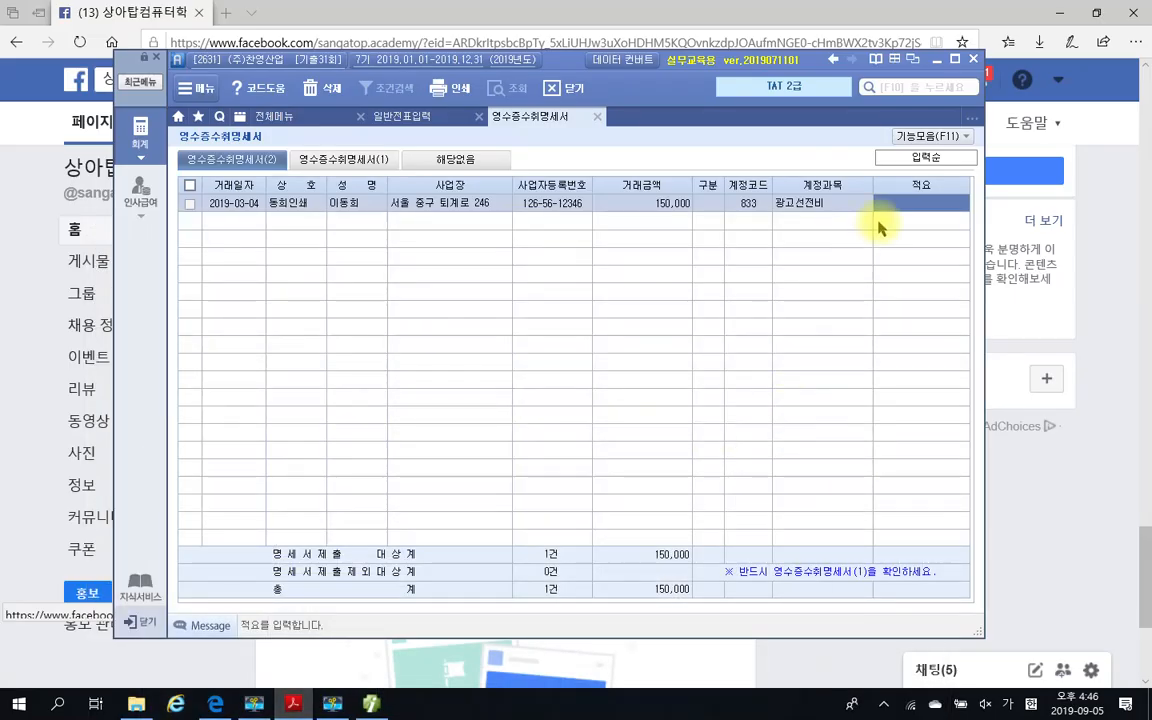
pyautogui.click(911, 206)
pyautogui.write('고개')
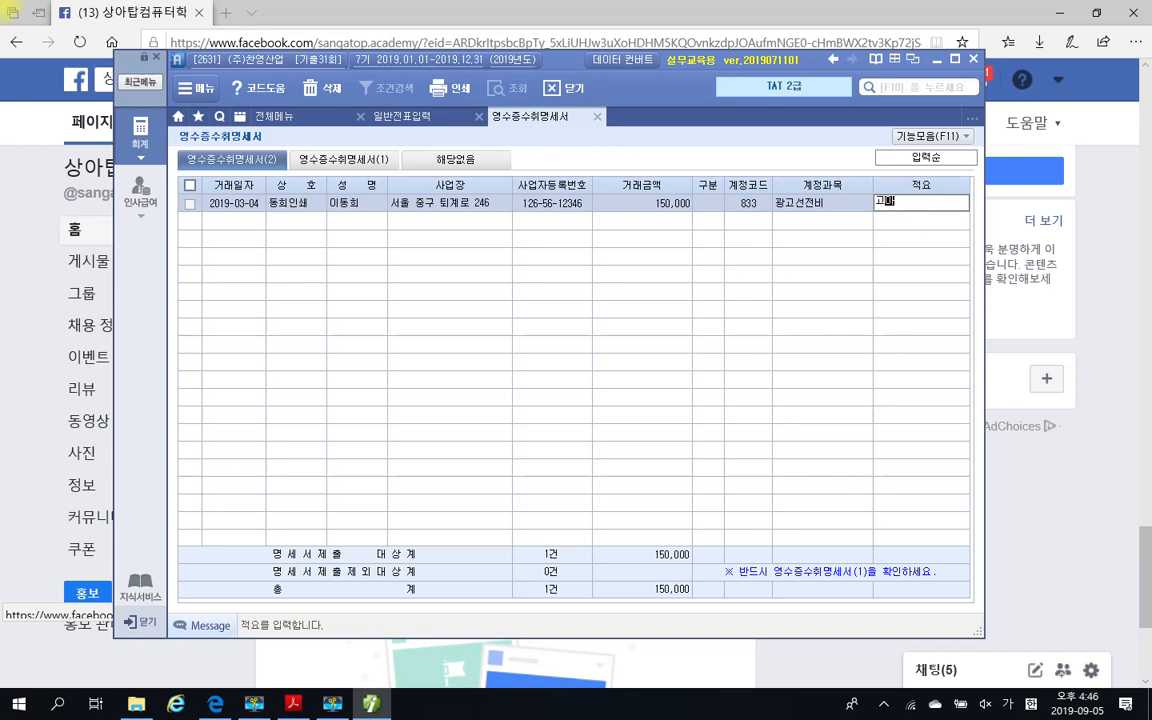
pyautogui.press('BackSpace')
pyautogui.press('BackSpace')
pyautogui.press('BackSpace')
pyautogui.write('광고포스터')
pyautogui.press('Return')
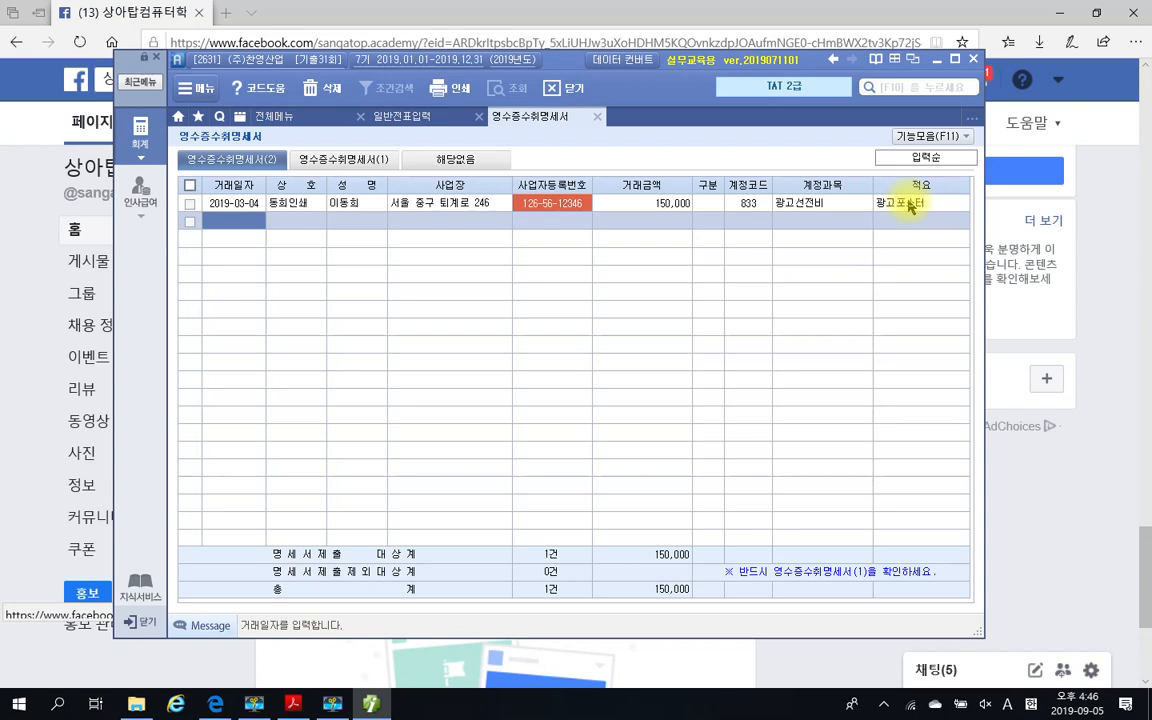
# Correct the third digit of the first row's business registration number to match the PDF receipt
pyautogui.click(575, 210)
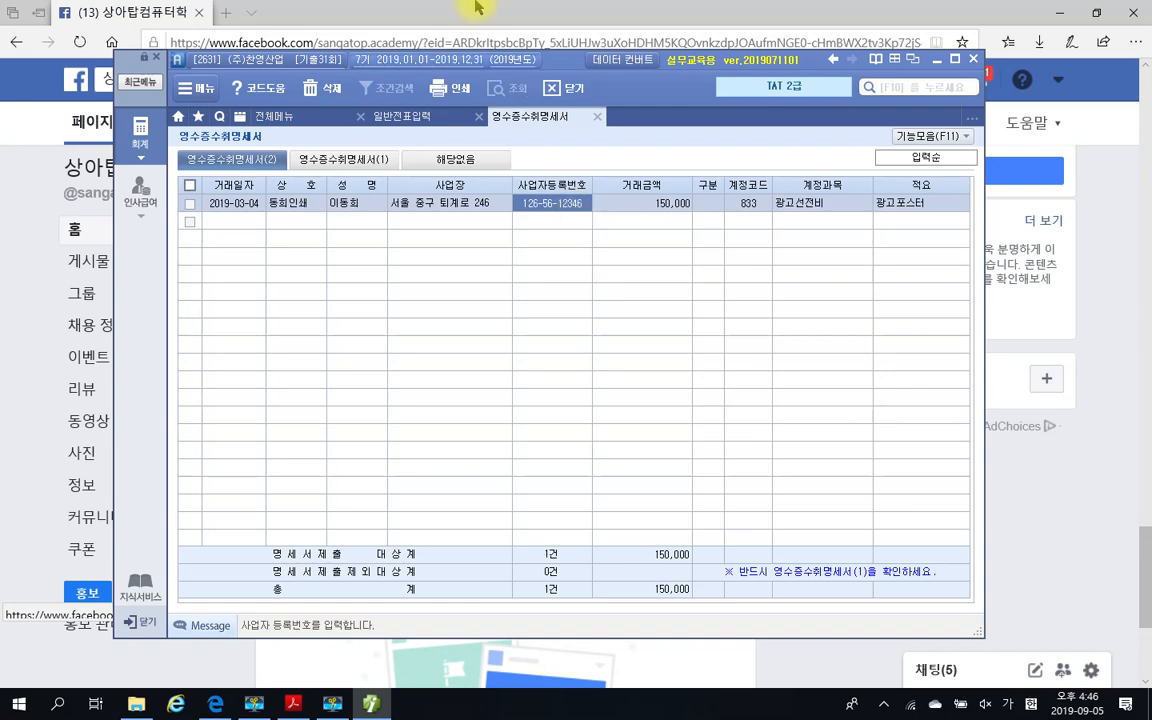
pyautogui.click(537, 202)
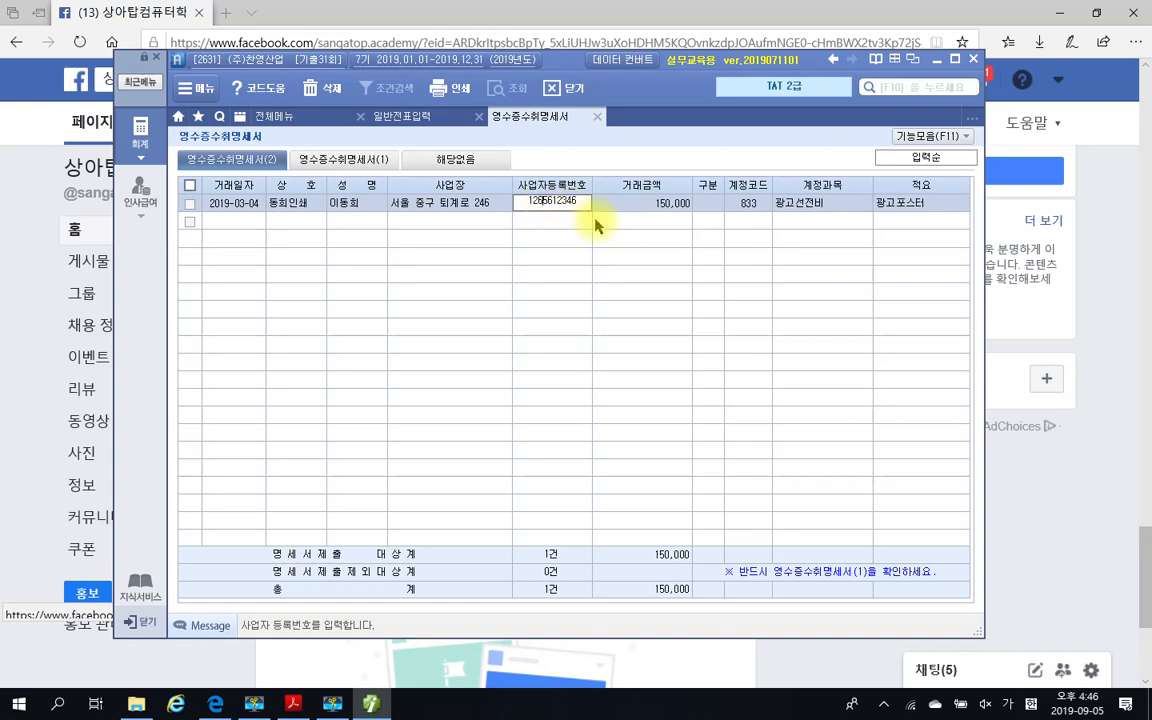
pyautogui.press('Return')
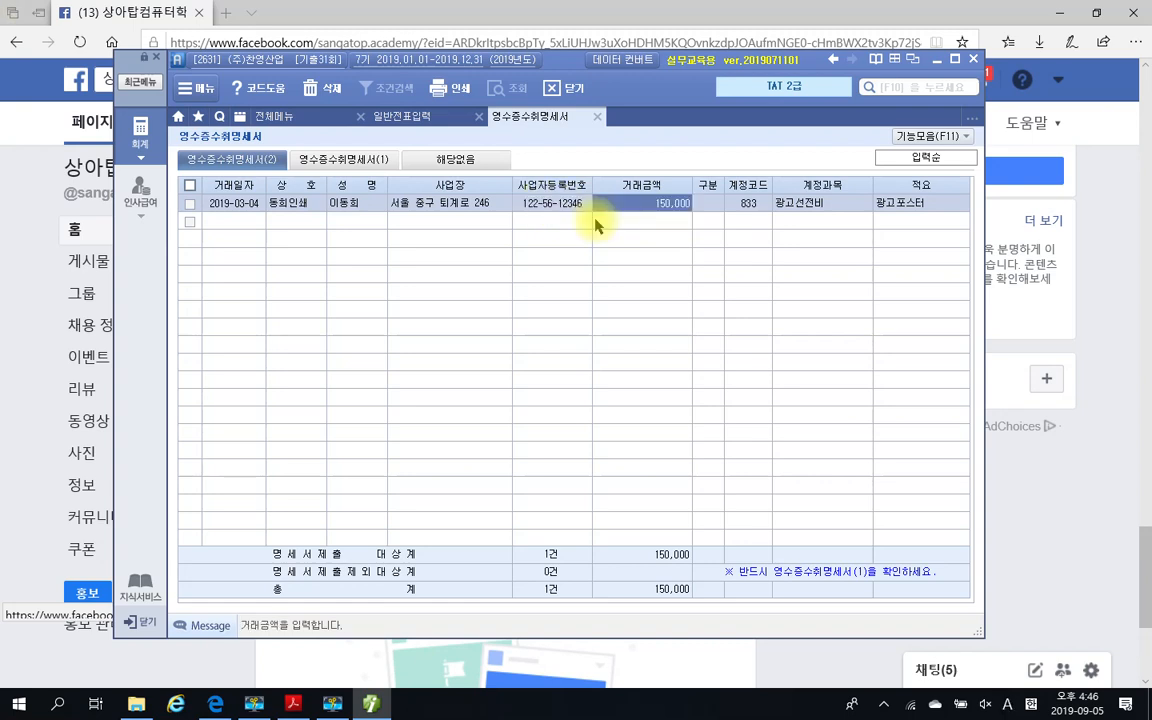
# Start a second row dated 2019-03-04 with business name 동희인쇄 and the supplier's personal name
pyautogui.click(252, 226)
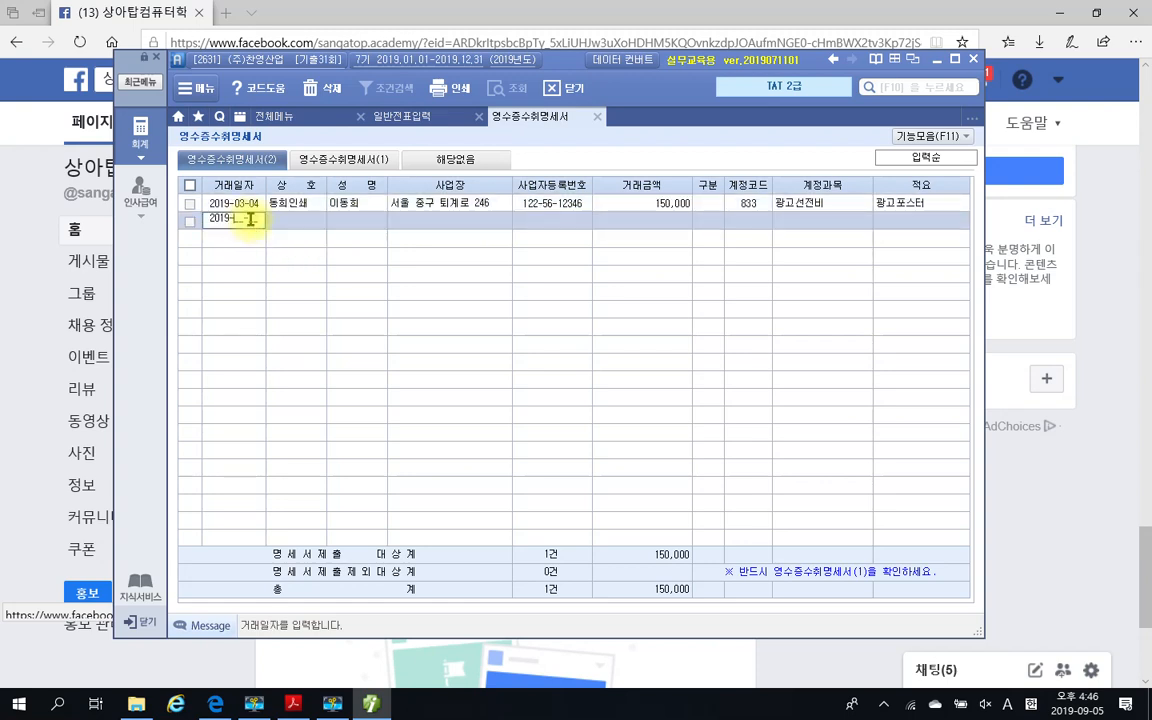
pyautogui.write('03-04')
pyautogui.press('Return')
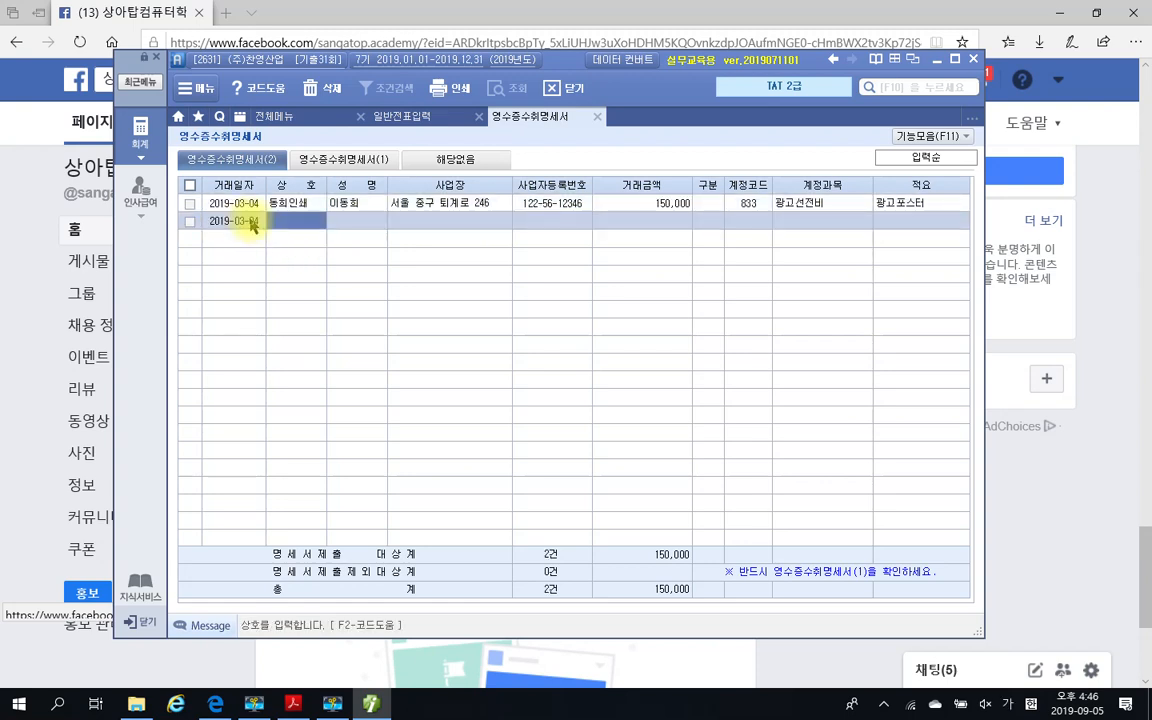
pyautogui.write('동희')
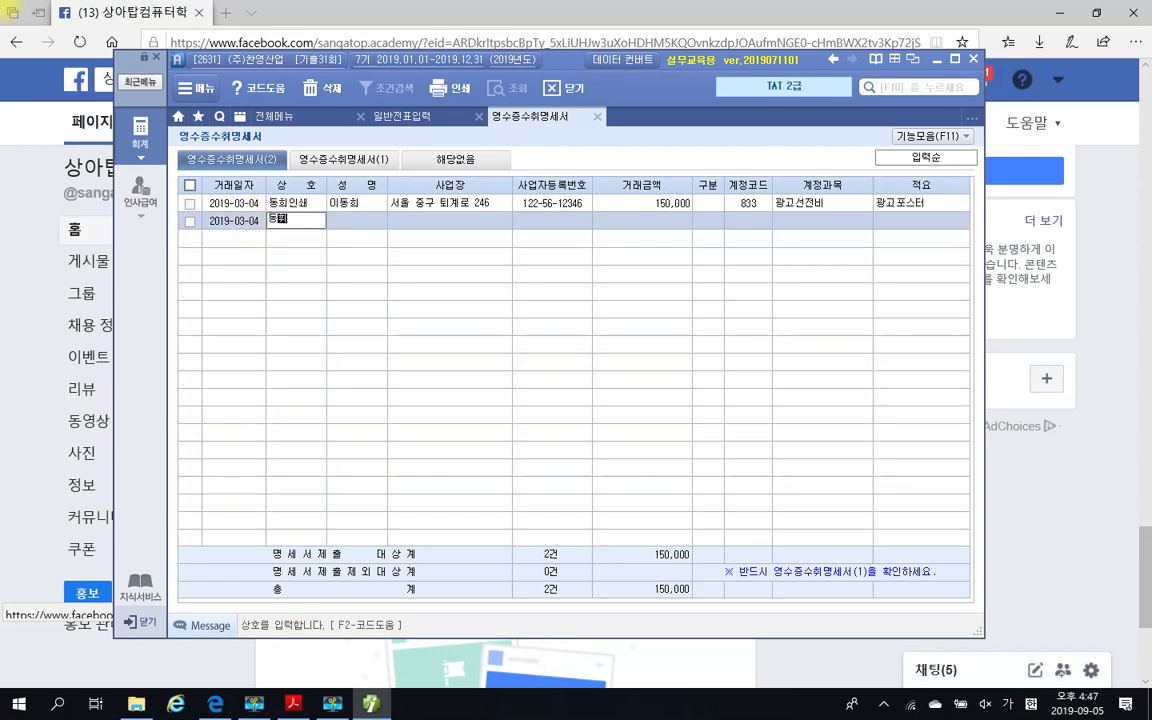
pyautogui.write('희인쇄')
pyautogui.press('Return')
pyautogui.write('이동희')
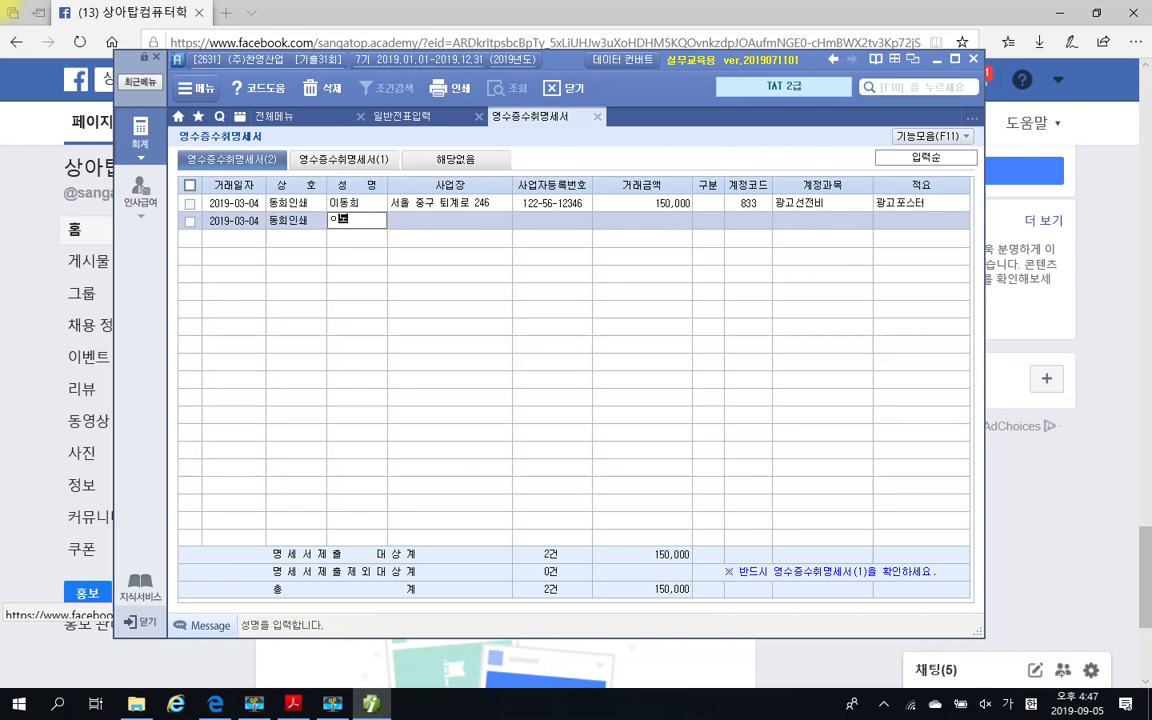
pyautogui.press('Return')
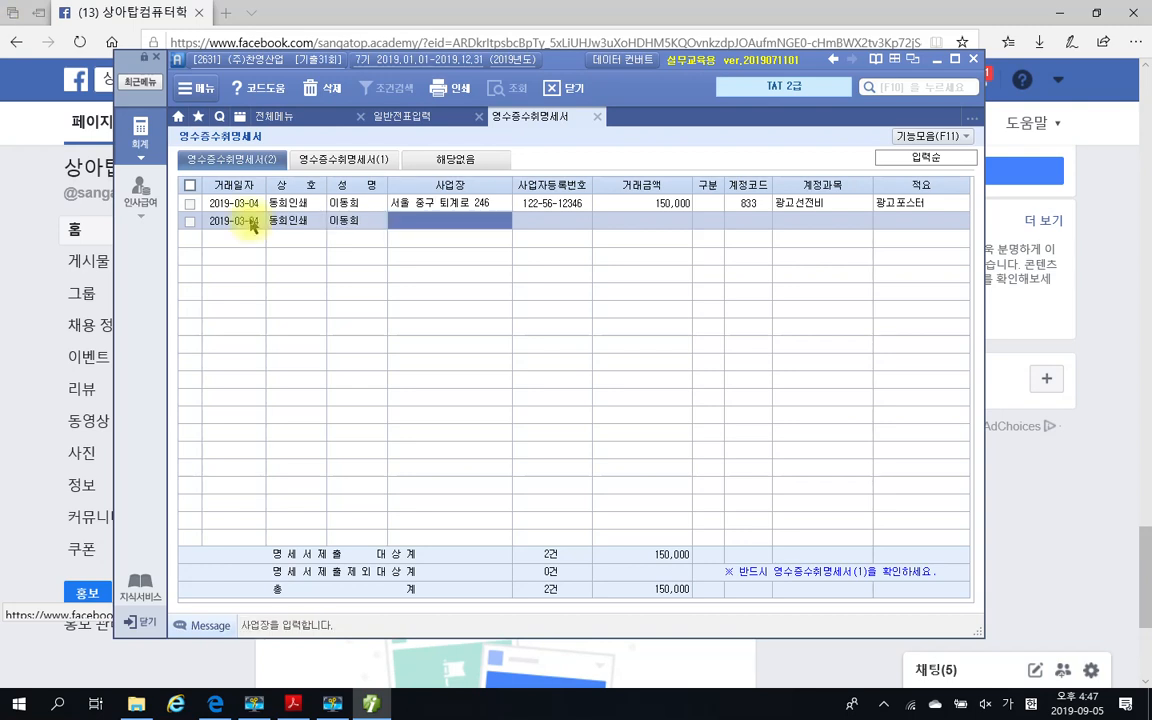
# Fill in the supplier's business address in the second row's 사업장 field, matching the first row
pyautogui.write('서우')
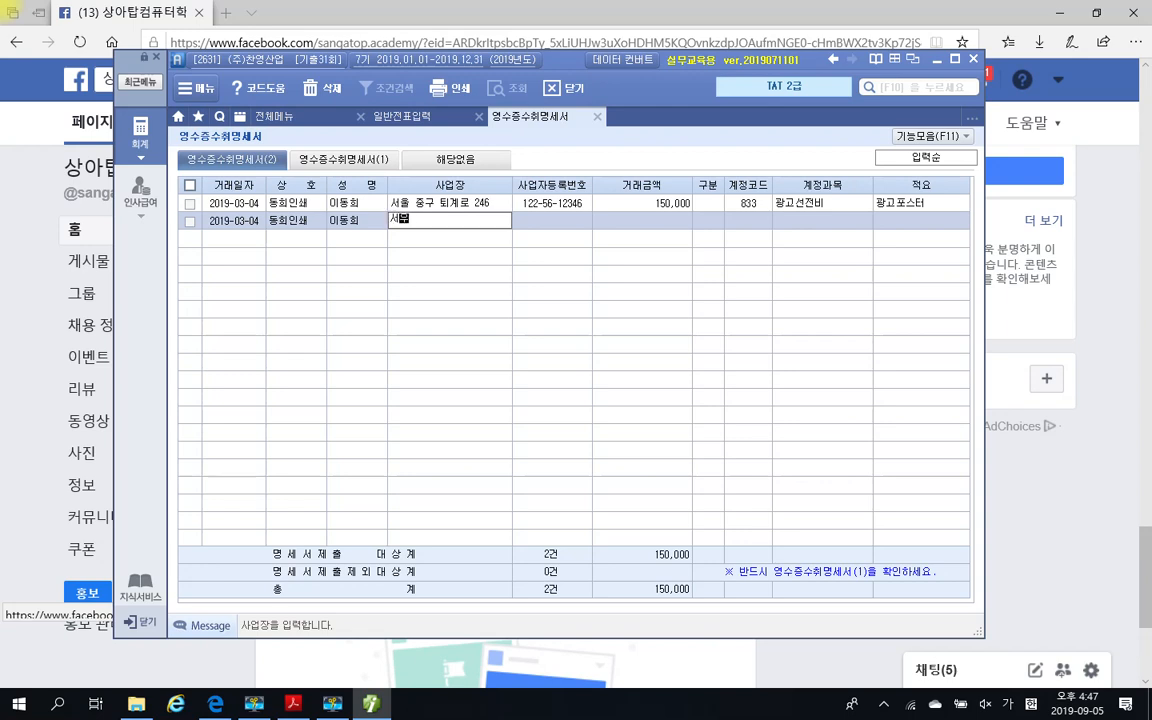
pyautogui.write('울 중ㄱ')
pyautogui.write('구 퇴계로 ')
pyautogui.write('246')
pyautogui.press('Return')
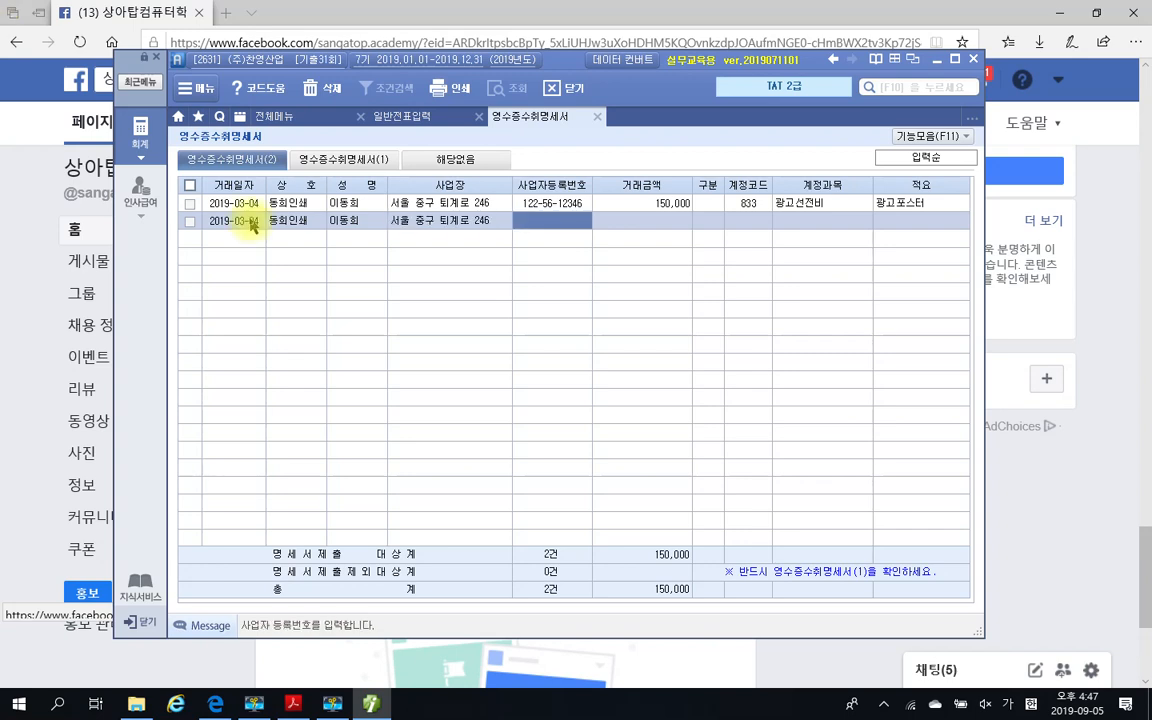
# Enter the supplier's business registration number and a 거래금액 of 200,000 in the second row, leaving 구분 blank
pyautogui.write('12256')
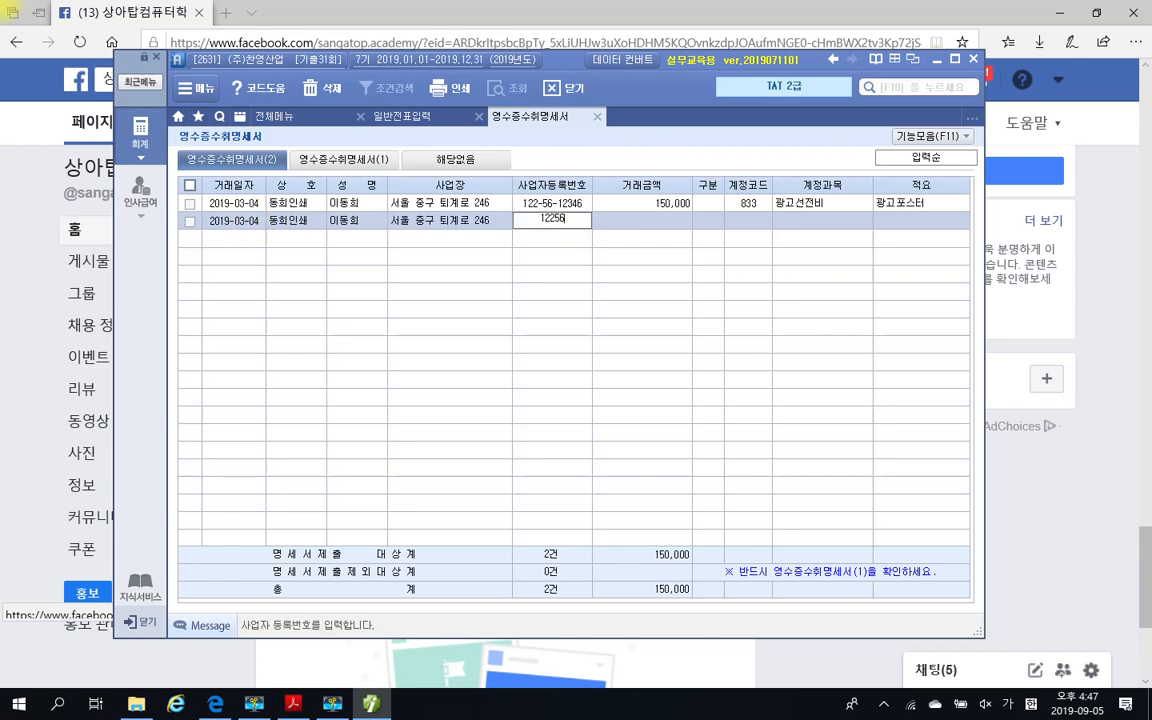
pyautogui.write('12')
pyautogui.write('346')
pyautogui.press('Return')
pyautogui.write('2000000')
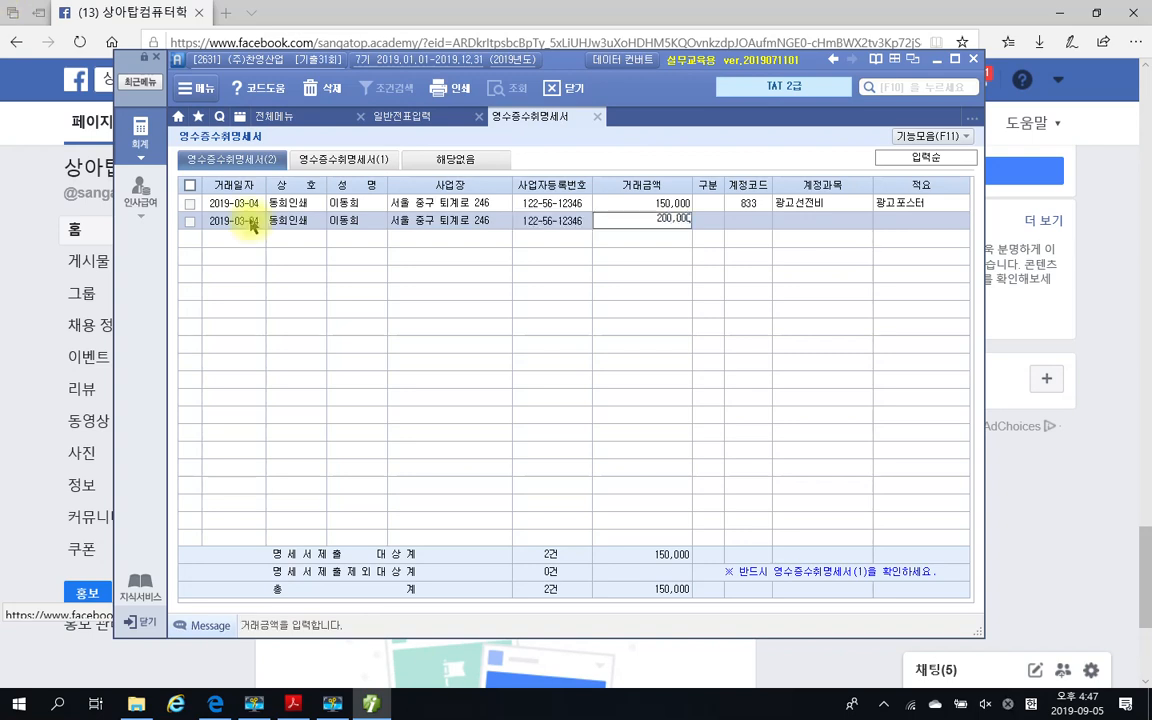
pyautogui.press('Return')
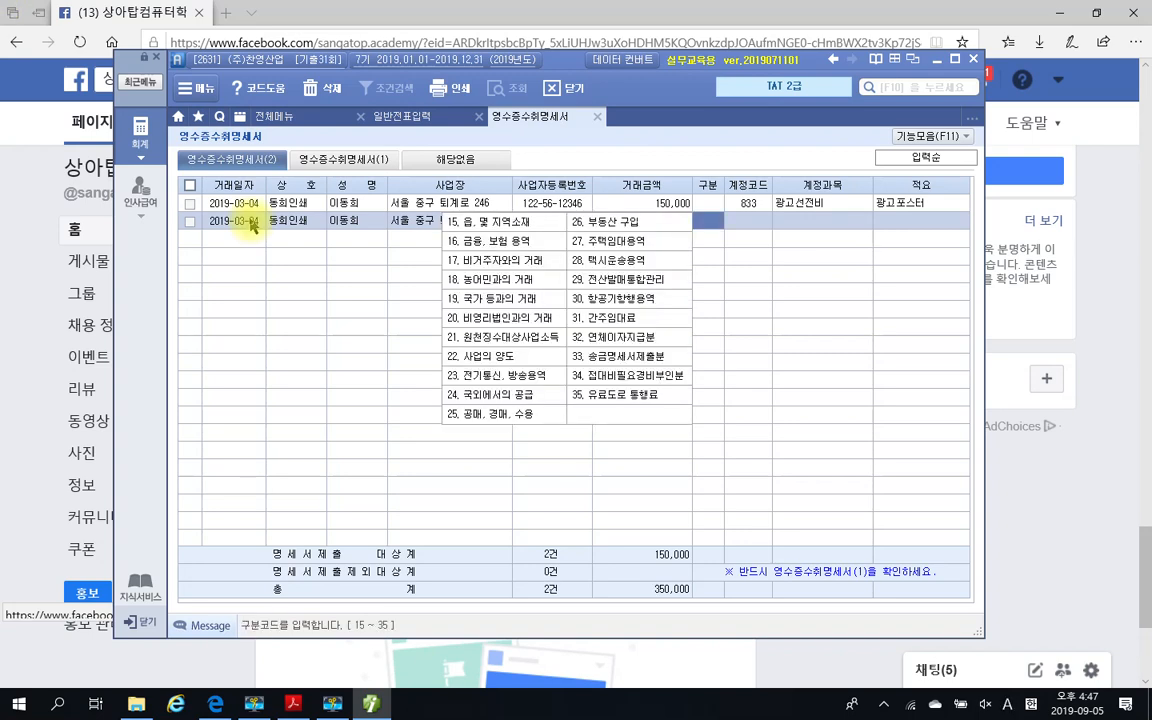
pyautogui.press('Return')
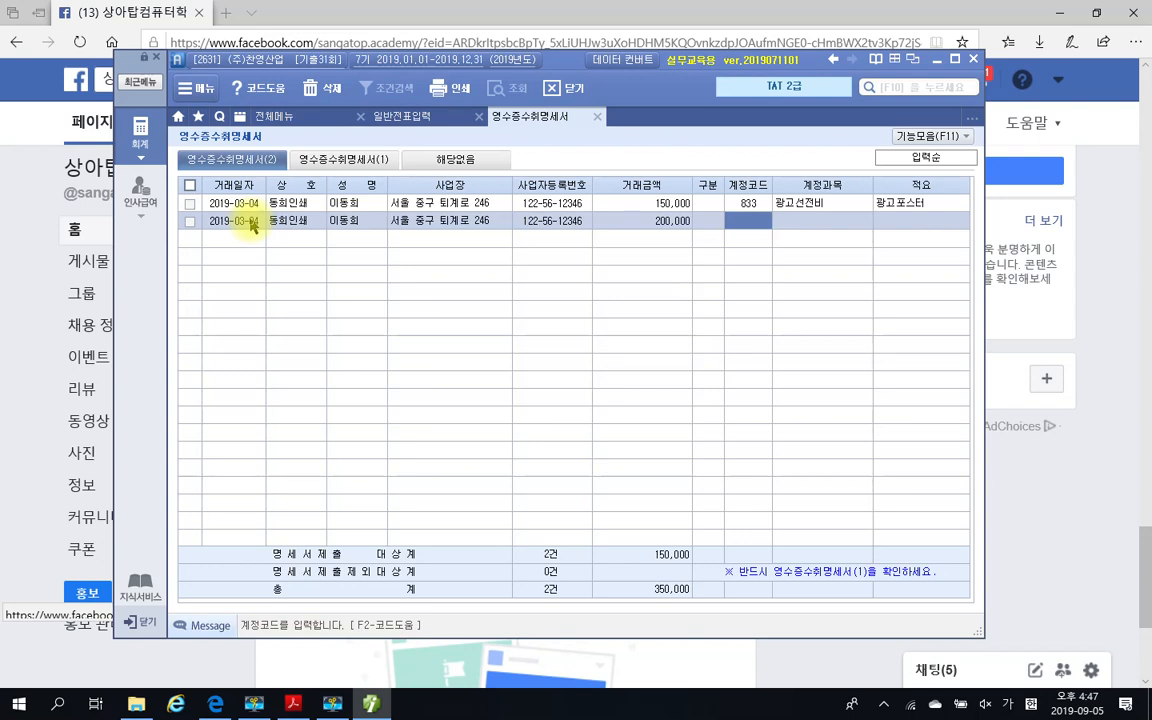
# Search the account codes for 도서 and assign 826 도서인쇄비 to the second row
pyautogui.press('F2')
pyautogui.write('도서')
pyautogui.press('Return')
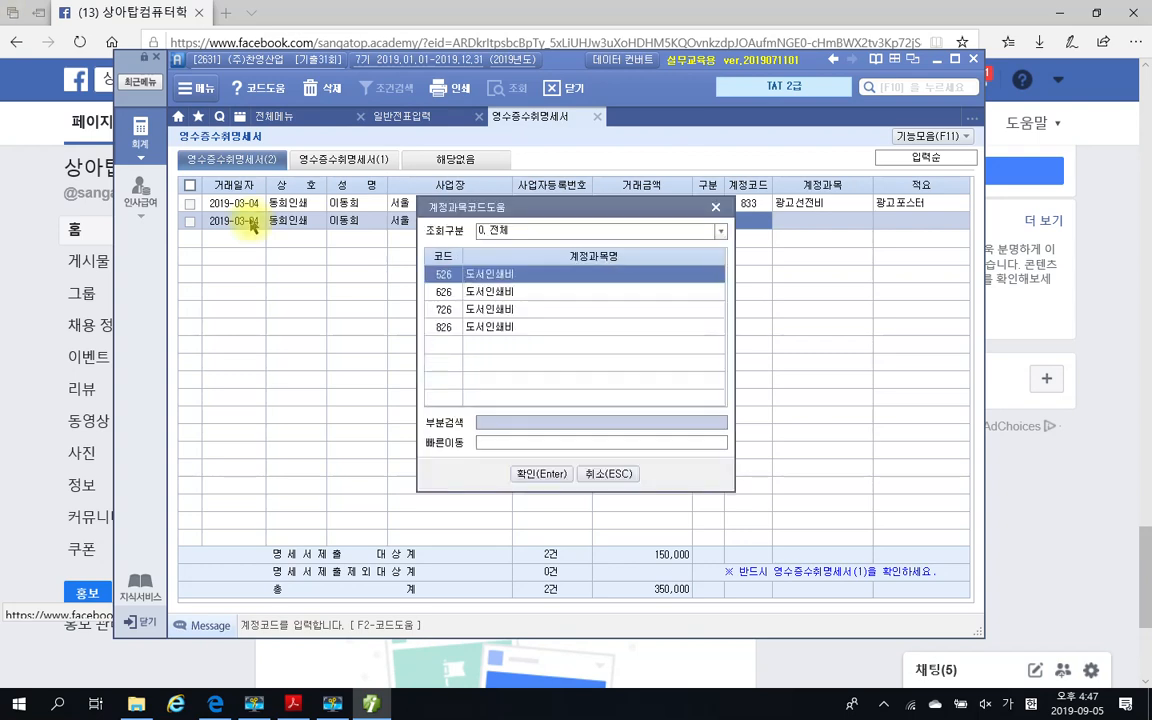
pyautogui.press('Down')
pyautogui.press('Down')
pyautogui.press('Down')
pyautogui.press('Return')
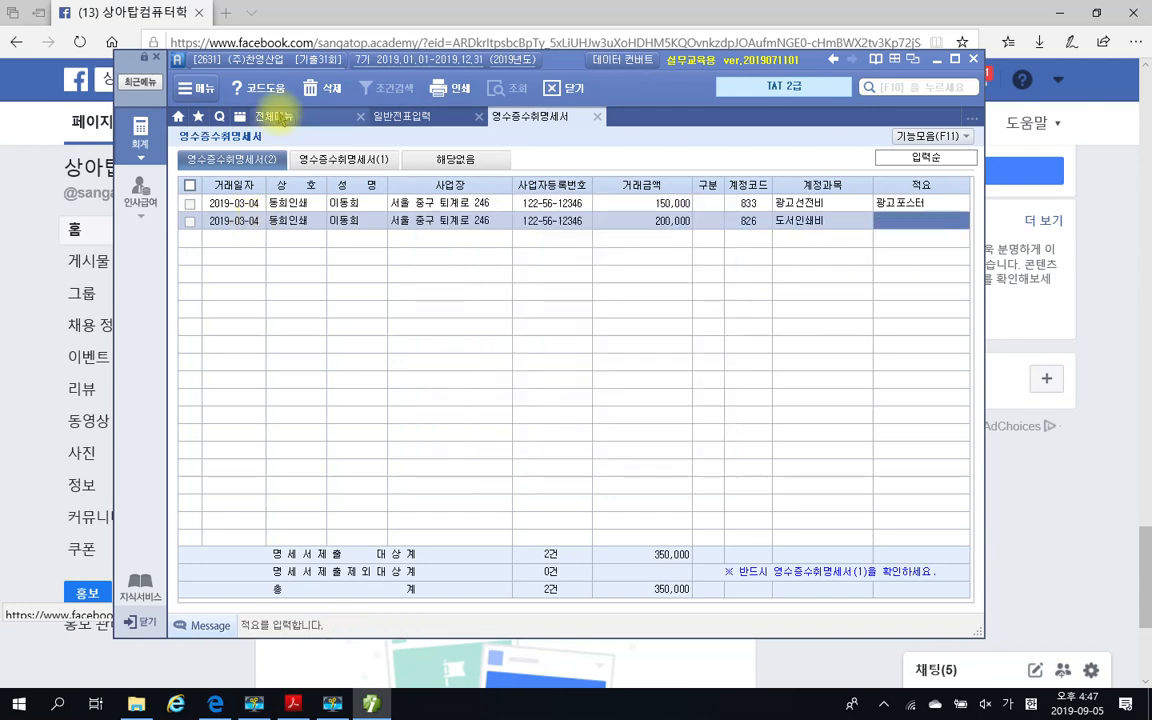
# Enter 명함인쇄비 as the 적요 of the second row
pyautogui.write('명함인')
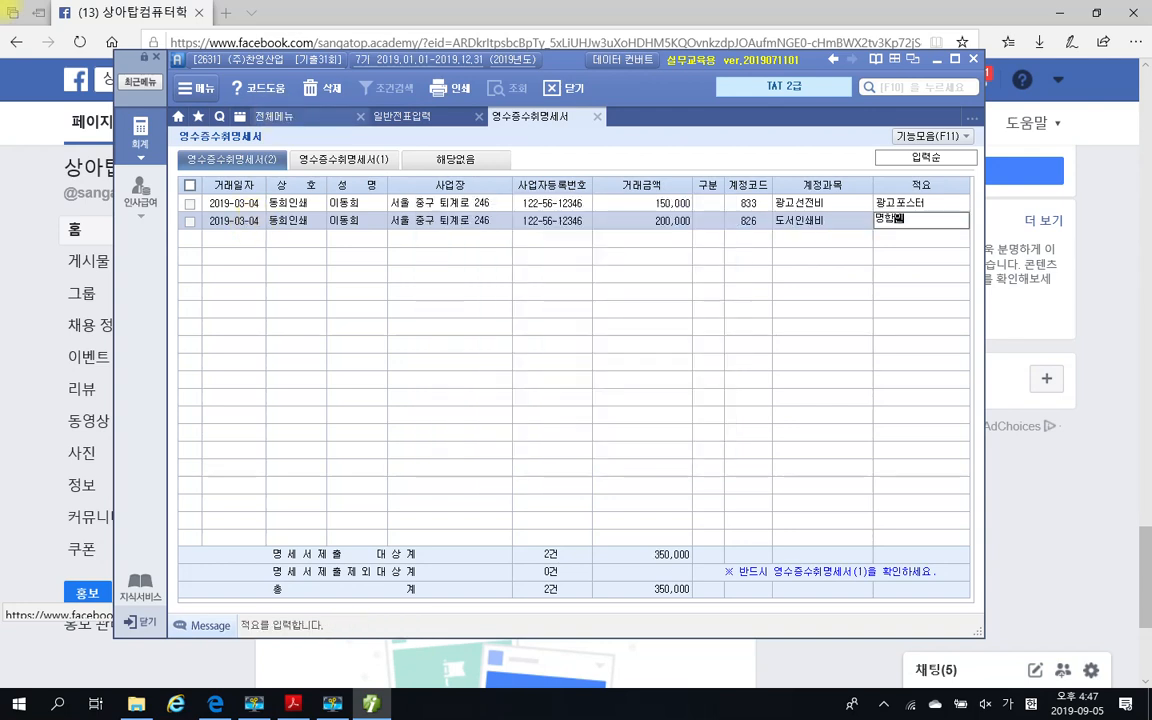
pyautogui.write('쇄비')
pyautogui.press('Return')
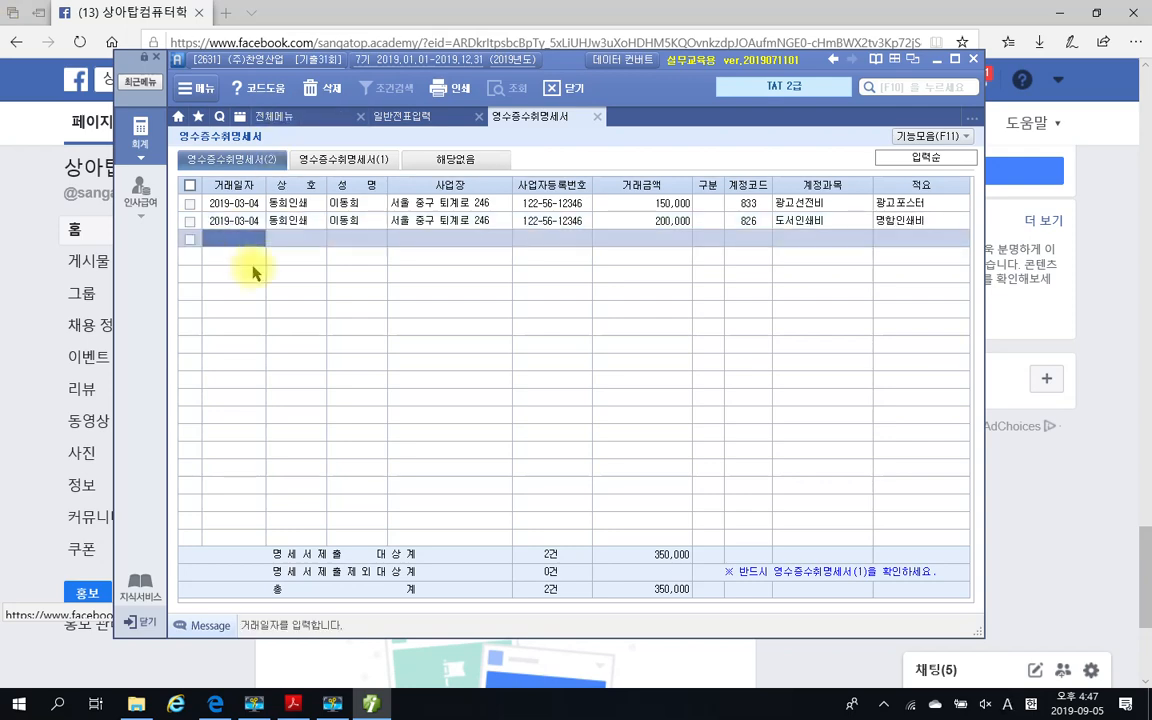
# Load the form (2) entries into 영수증수취명세서(1), then close the statement and save its contents
pyautogui.click(324, 162)
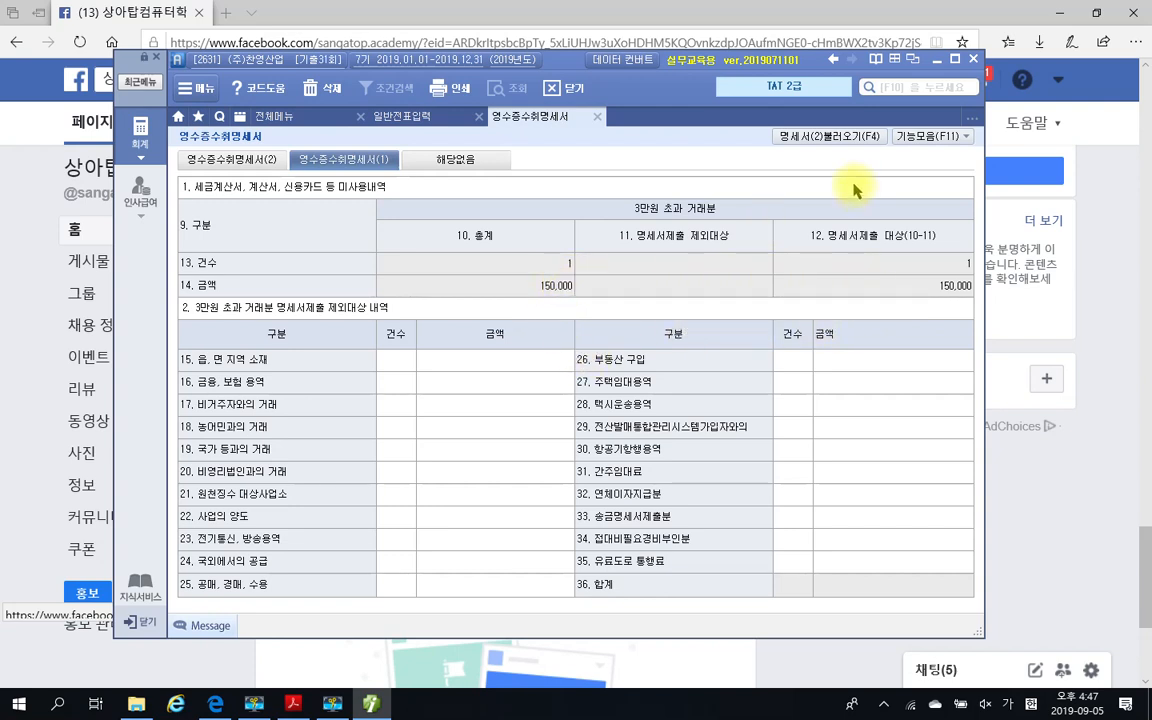
pyautogui.click(840, 143)
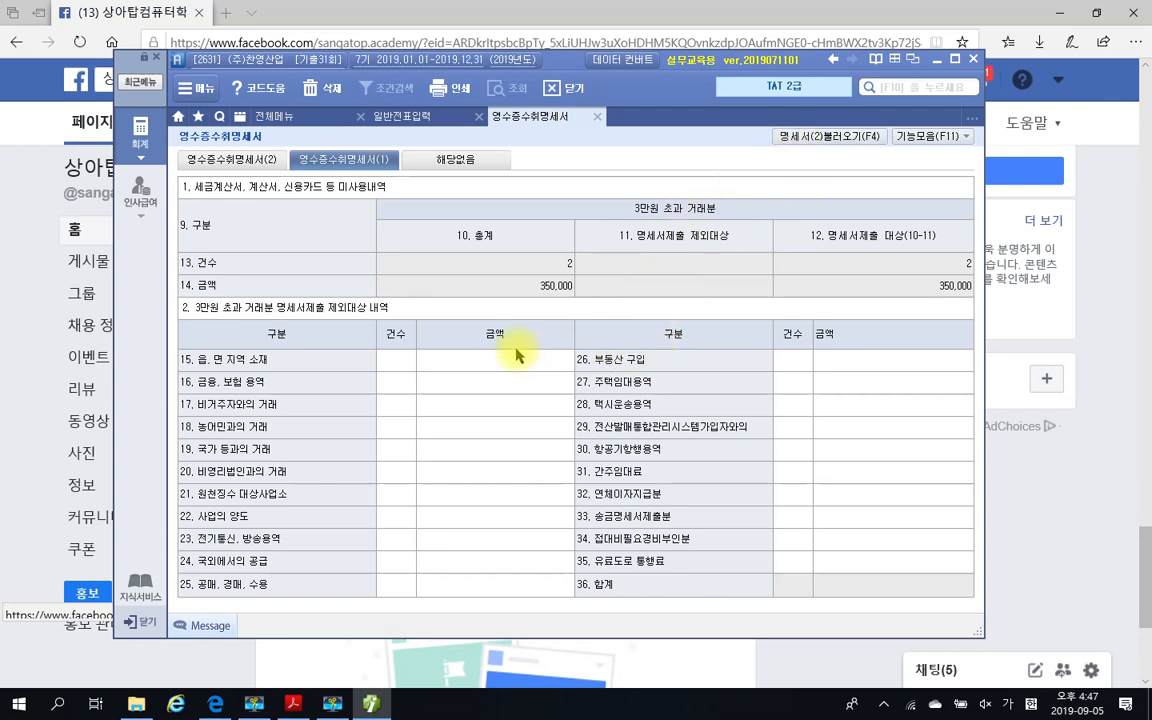
pyautogui.click(597, 117)
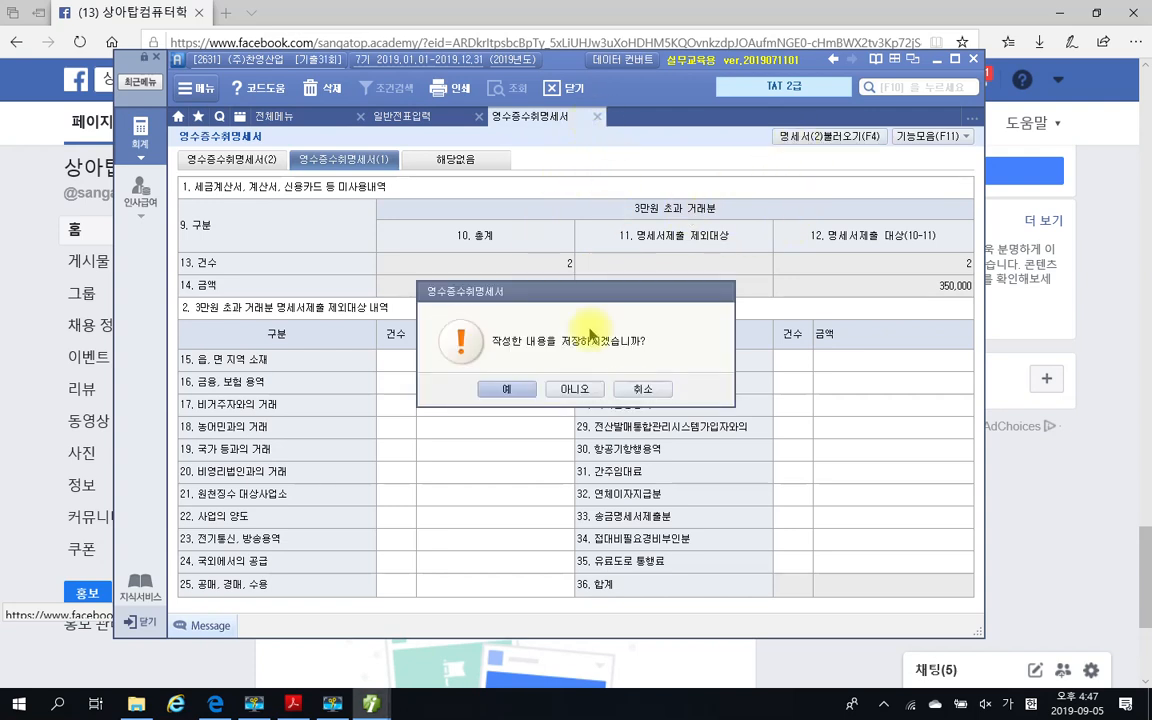
pyautogui.click(505, 390)
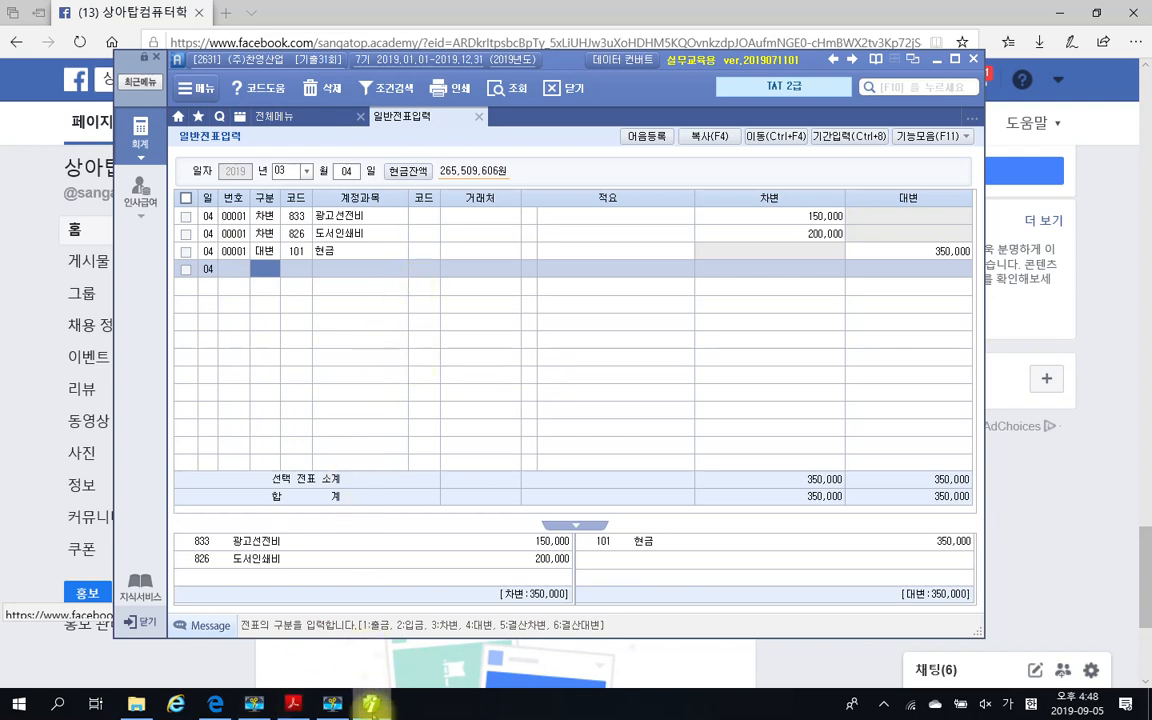
# Switch to the exam PDF in Adobe Acrobat Reader and read question 2 on the government subsidy deposits, including its explanation and task
pyautogui.click(293, 707)
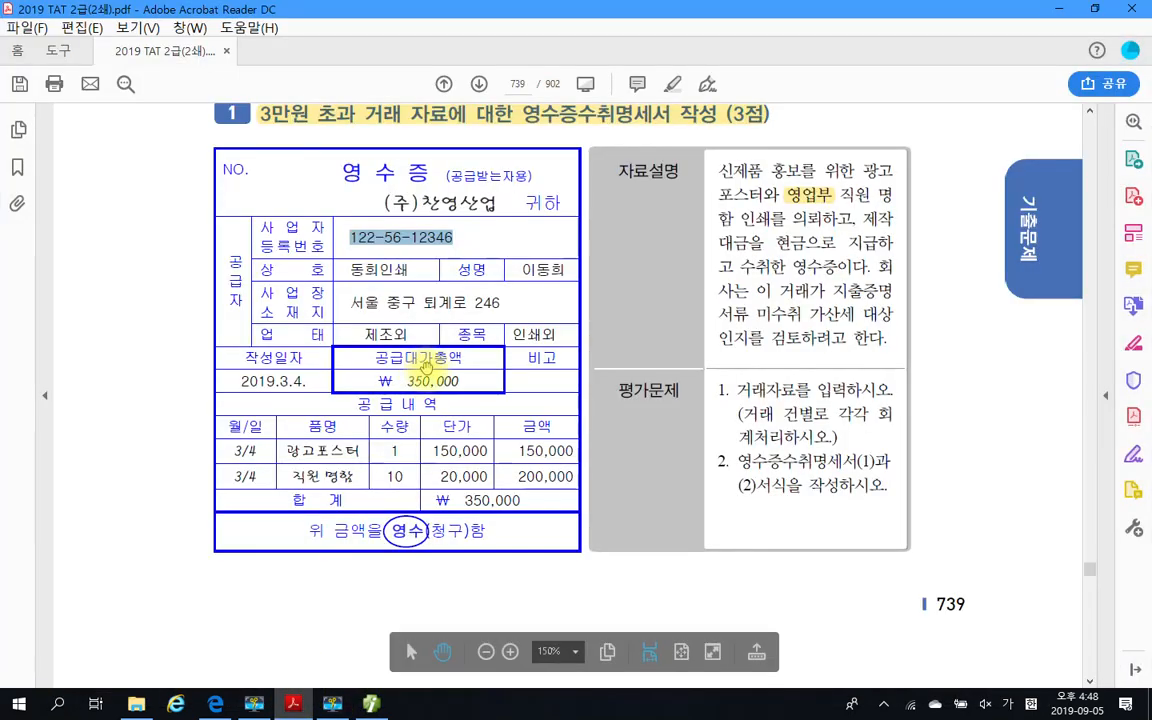
pyautogui.scroll(-5, 496, 380)
pyautogui.scroll(-3, 506, 312)
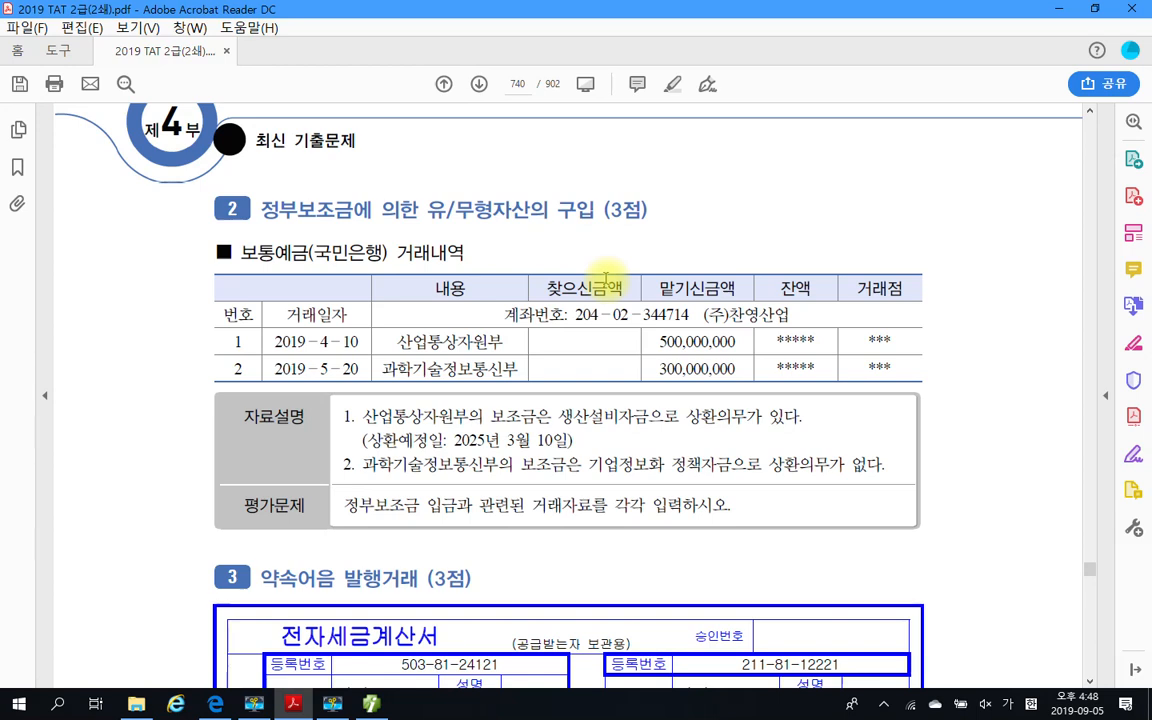
pyautogui.scroll(-1, 605, 278)
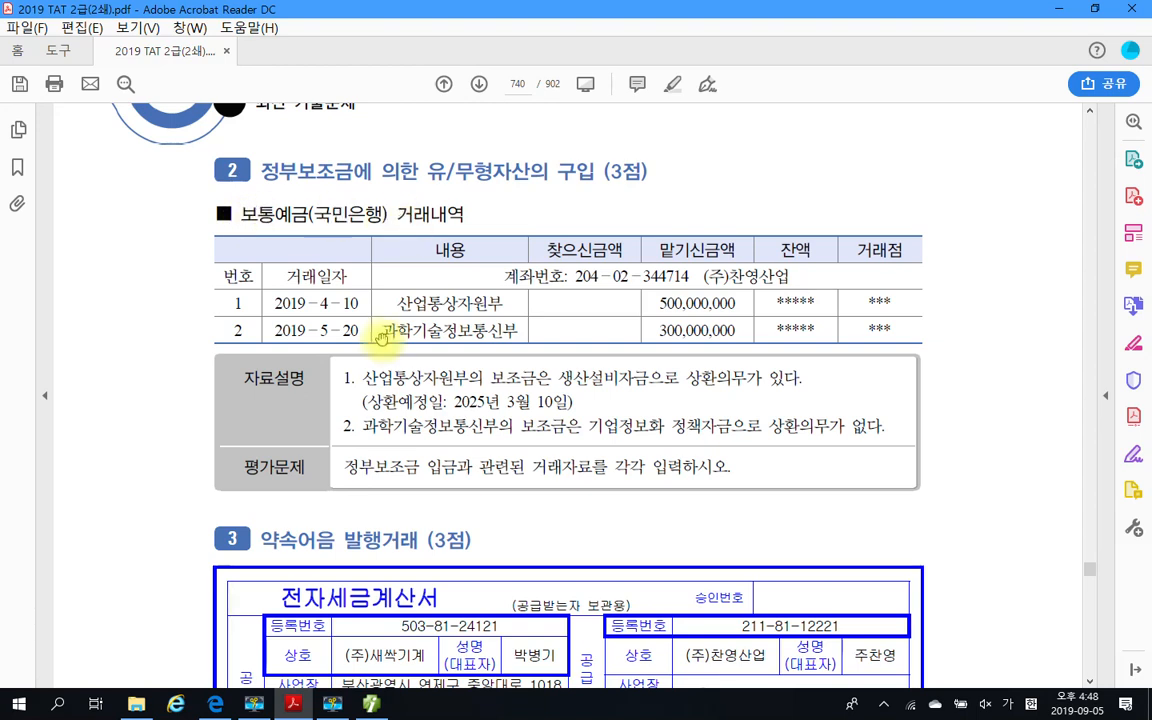
pyautogui.scroll(-1, 378, 337)
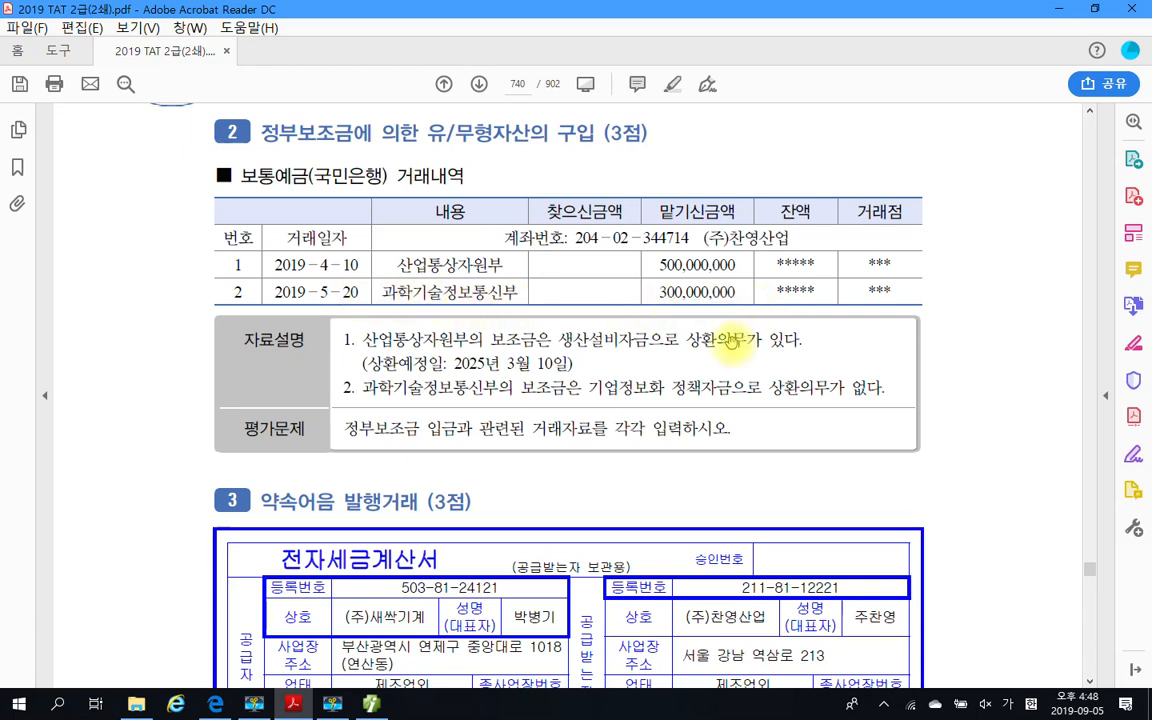
pyautogui.scroll(-1, 387, 395)
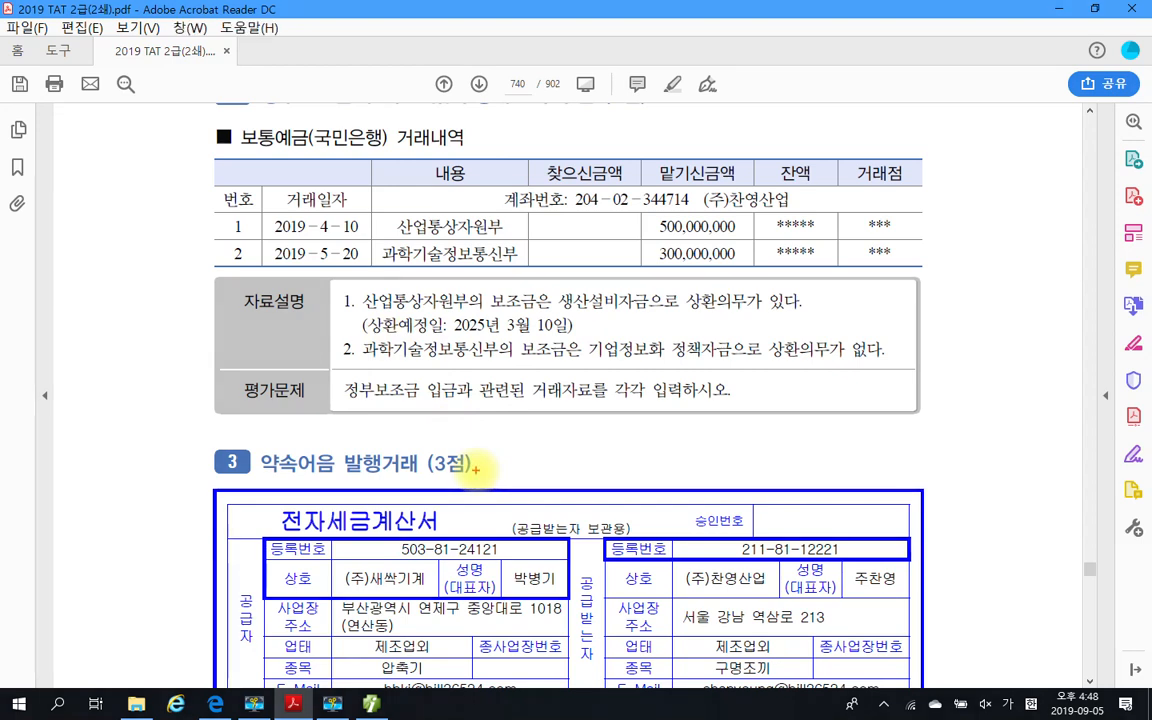
pyautogui.moveTo(812, 309)
pyautogui.mouseDown()
pyautogui.moveTo(730, 318)
pyautogui.moveTo(799, 303)
pyautogui.mouseUp()
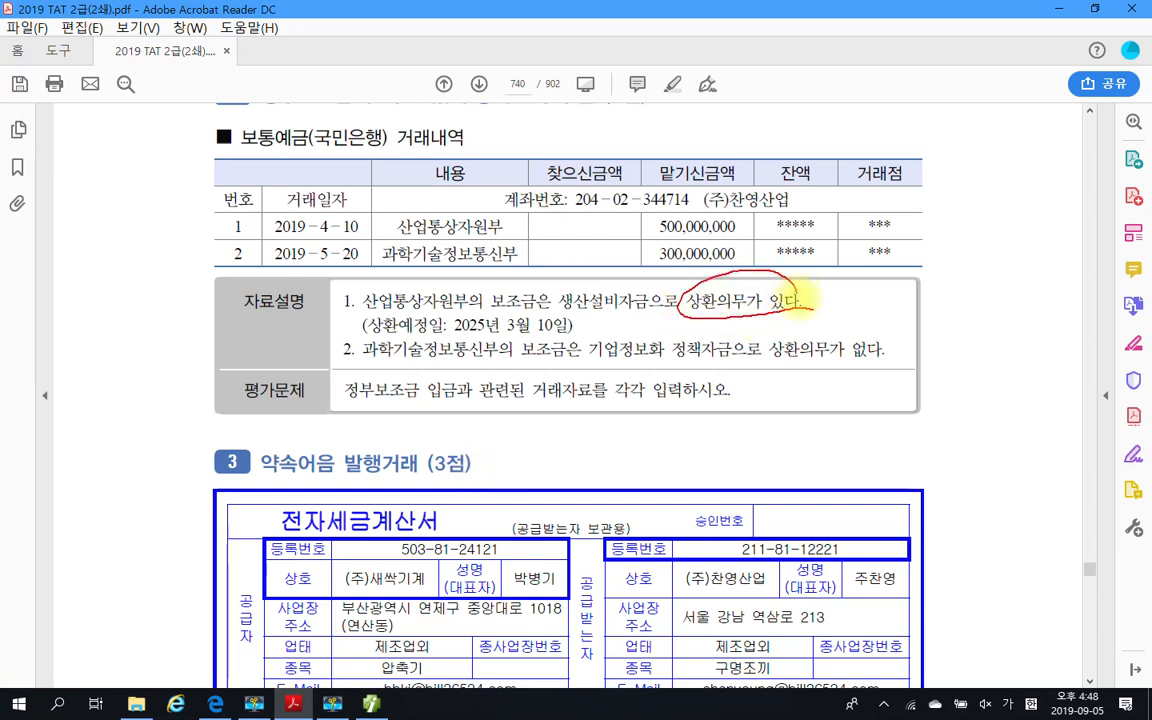
pyautogui.moveTo(848, 268); pyautogui.dragTo(865, 284)
pyautogui.moveTo(843, 299)
pyautogui.mouseDown()
pyautogui.moveTo(880, 332)
pyautogui.moveTo(908, 300)
pyautogui.moveTo(945, 292)
pyautogui.moveTo(950, 327)
pyautogui.moveTo(1010, 292)
pyautogui.moveTo(1025, 330)
pyautogui.moveTo(1046, 330)
pyautogui.mouseUp()
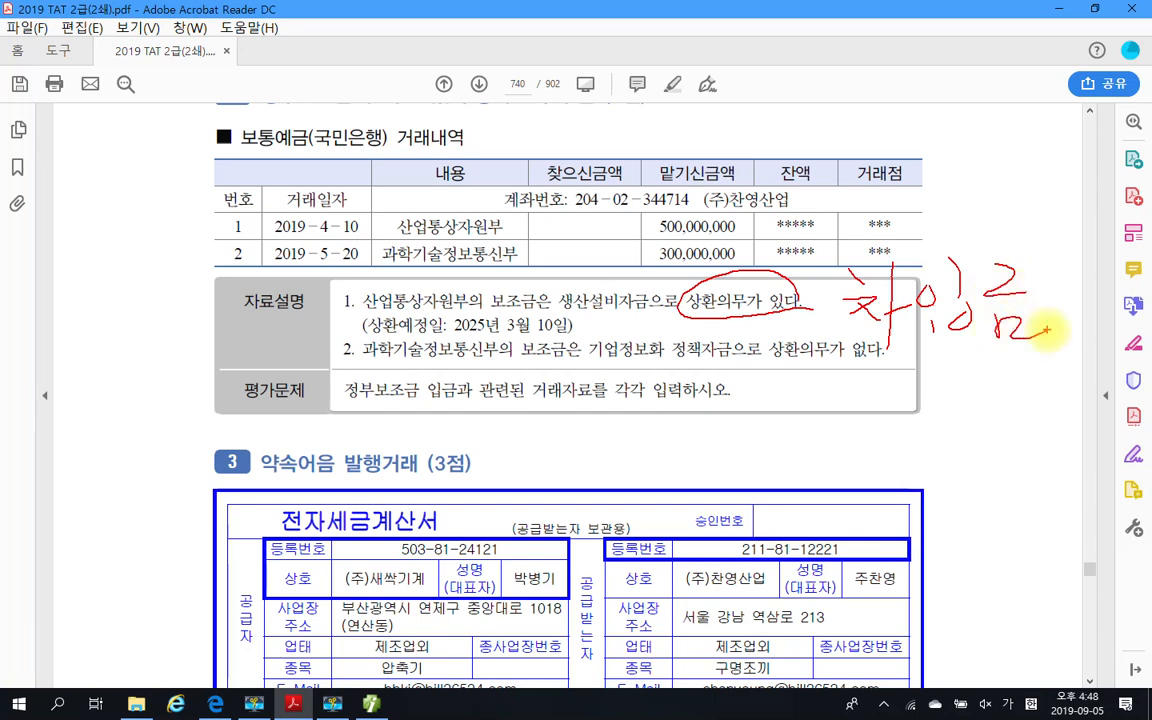
pyautogui.moveTo(402, 333); pyautogui.dragTo(552, 324)
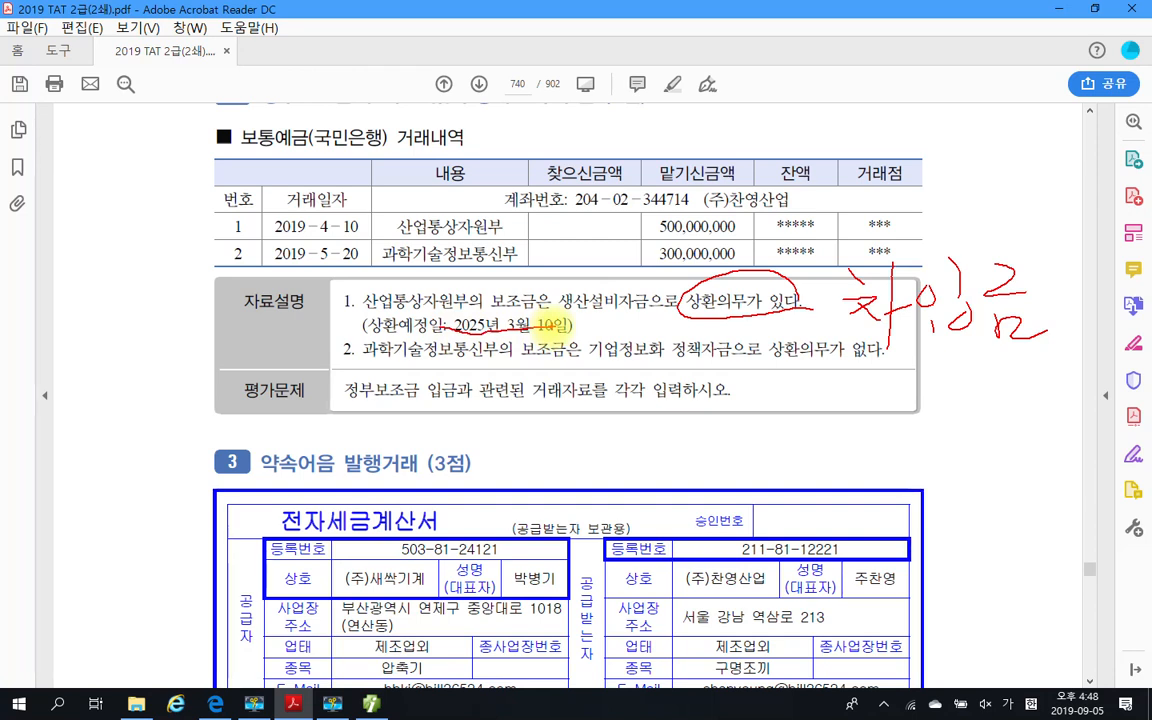
pyautogui.moveTo(803, 237)
pyautogui.mouseDown()
pyautogui.moveTo(818, 286)
pyautogui.moveTo(934, 254)
pyautogui.mouseUp()
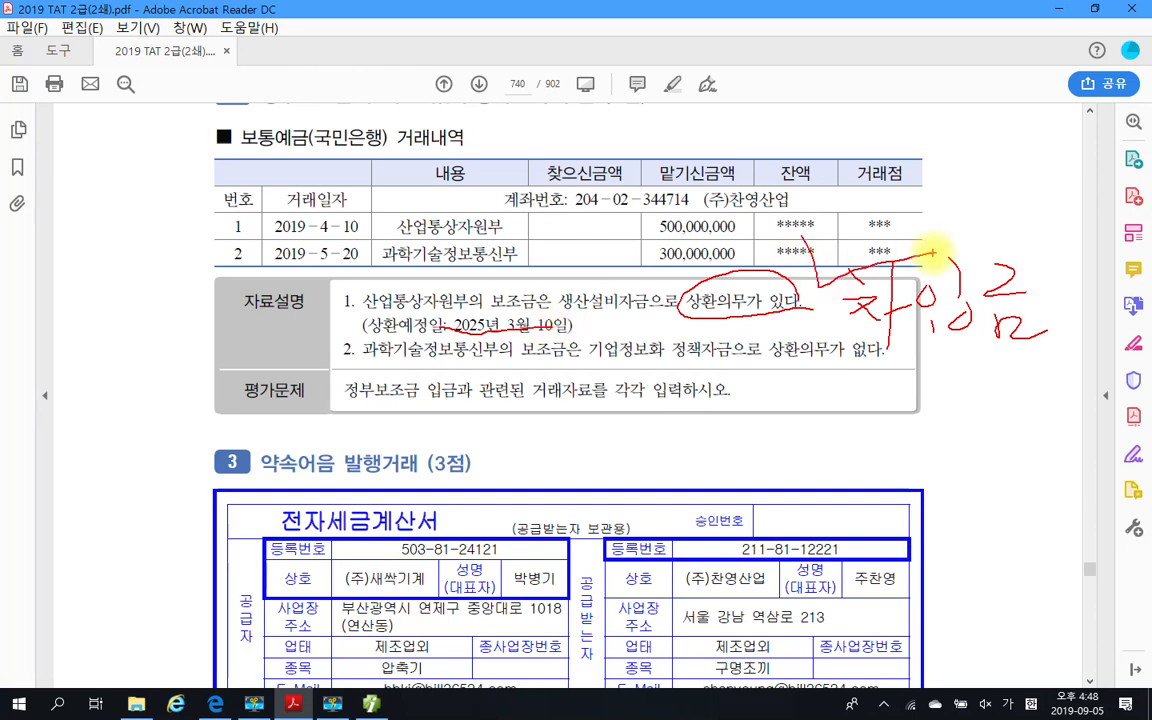
pyautogui.moveTo(832, 194); pyautogui.dragTo(868, 223)
pyautogui.moveTo(889, 178); pyautogui.dragTo(886, 233)
pyautogui.moveTo(888, 222)
pyautogui.mouseDown()
pyautogui.moveTo(905, 215)
pyautogui.moveTo(879, 249)
pyautogui.moveTo(960, 230)
pyautogui.mouseUp()
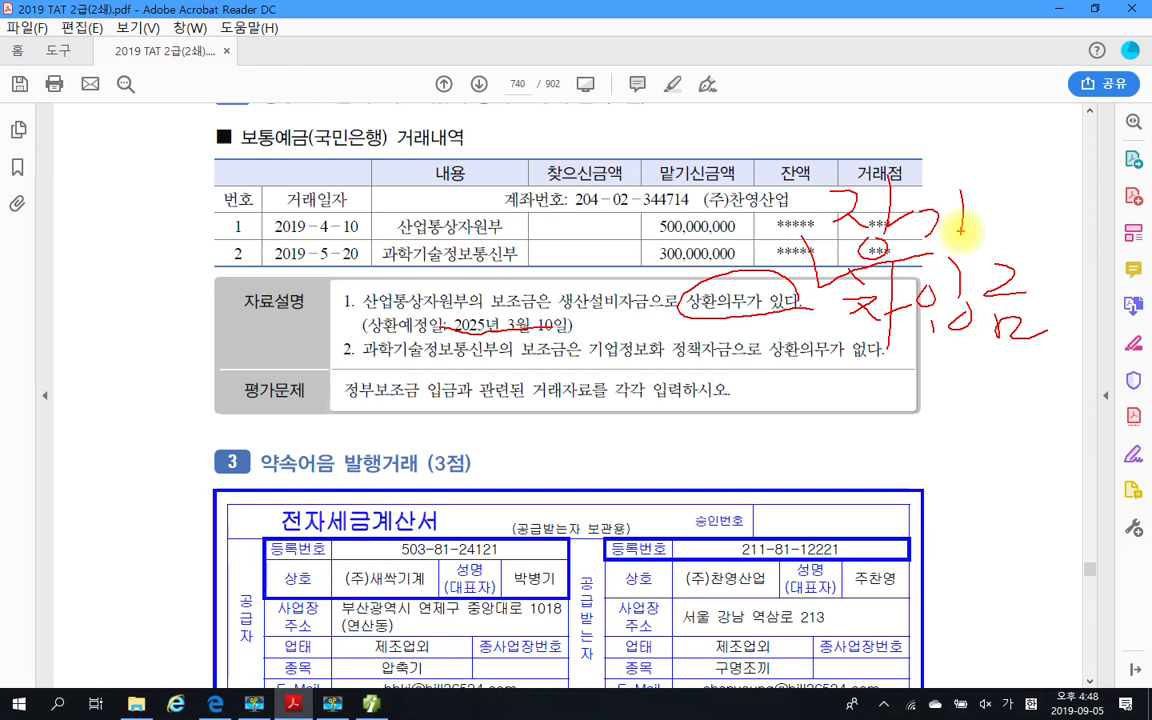
pyautogui.moveTo(800, 322)
pyautogui.mouseDown()
pyautogui.moveTo(762, 348)
pyautogui.moveTo(884, 381)
pyautogui.mouseUp()
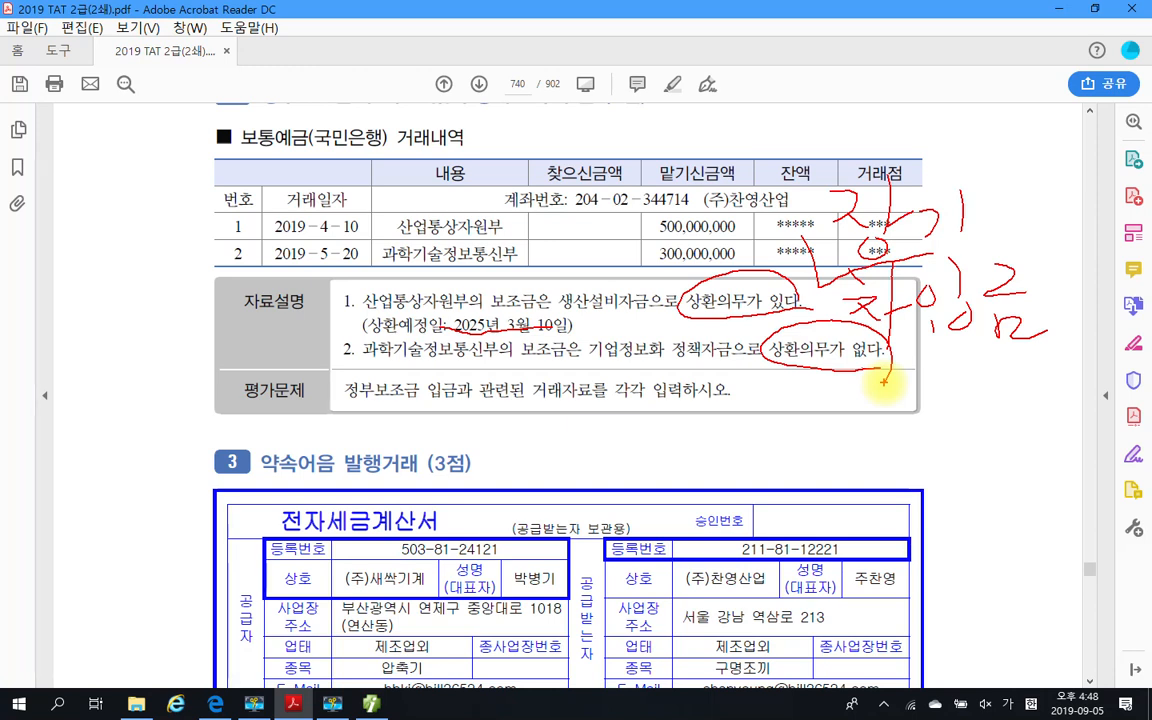
pyautogui.moveTo(824, 381); pyautogui.dragTo(858, 402)
pyautogui.moveTo(864, 387)
pyautogui.mouseDown()
pyautogui.moveTo(884, 385)
pyautogui.moveTo(886, 400)
pyautogui.mouseUp()
pyautogui.moveTo(884, 404); pyautogui.dragTo(881, 406)
pyautogui.moveTo(917, 367); pyautogui.dragTo(919, 397)
pyautogui.moveTo(935, 361); pyautogui.dragTo(938, 384)
pyautogui.moveTo(902, 408)
pyautogui.mouseDown()
pyautogui.moveTo(953, 404)
pyautogui.moveTo(934, 437)
pyautogui.mouseUp()
pyautogui.moveTo(965, 387); pyautogui.dragTo(966, 408)
pyautogui.moveTo(986, 368)
pyautogui.mouseDown()
pyautogui.moveTo(977, 399)
pyautogui.moveTo(988, 398)
pyautogui.mouseUp()
pyautogui.moveTo(984, 404); pyautogui.dragTo(987, 427)
pyautogui.moveTo(981, 427); pyautogui.dragTo(992, 427)
pyautogui.moveTo(1005, 376); pyautogui.dragTo(1004, 403)
pyautogui.moveTo(1013, 391)
pyautogui.mouseDown()
pyautogui.moveTo(1030, 397)
pyautogui.moveTo(1018, 424)
pyautogui.mouseUp()
pyautogui.moveTo(1004, 428); pyautogui.dragTo(1050, 427)
pyautogui.moveTo(1043, 373)
pyautogui.mouseDown()
pyautogui.moveTo(1082, 407)
pyautogui.moveTo(1060, 432)
pyautogui.mouseUp()
pyautogui.moveTo(1060, 413); pyautogui.dragTo(1098, 433)
pyautogui.moveTo(312, 150)
pyautogui.mouseDown()
pyautogui.moveTo(238, 135)
pyautogui.moveTo(320, 162)
pyautogui.mouseUp()
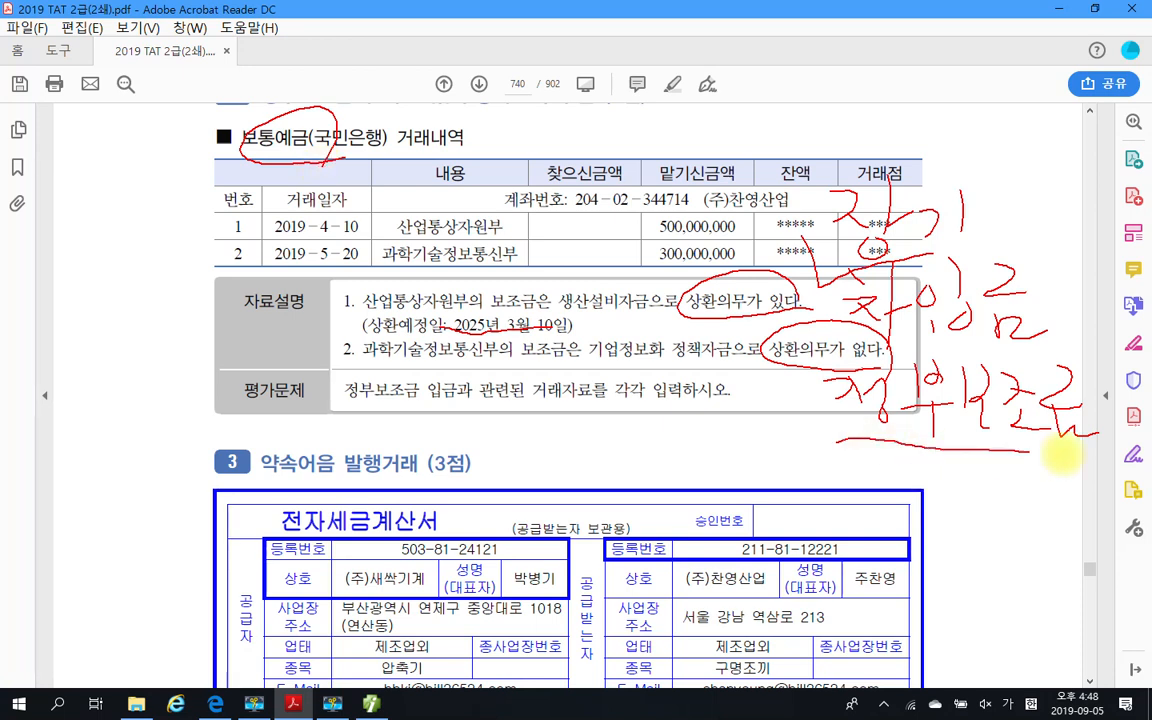
pyautogui.moveTo(840, 438); pyautogui.dragTo(1098, 456)
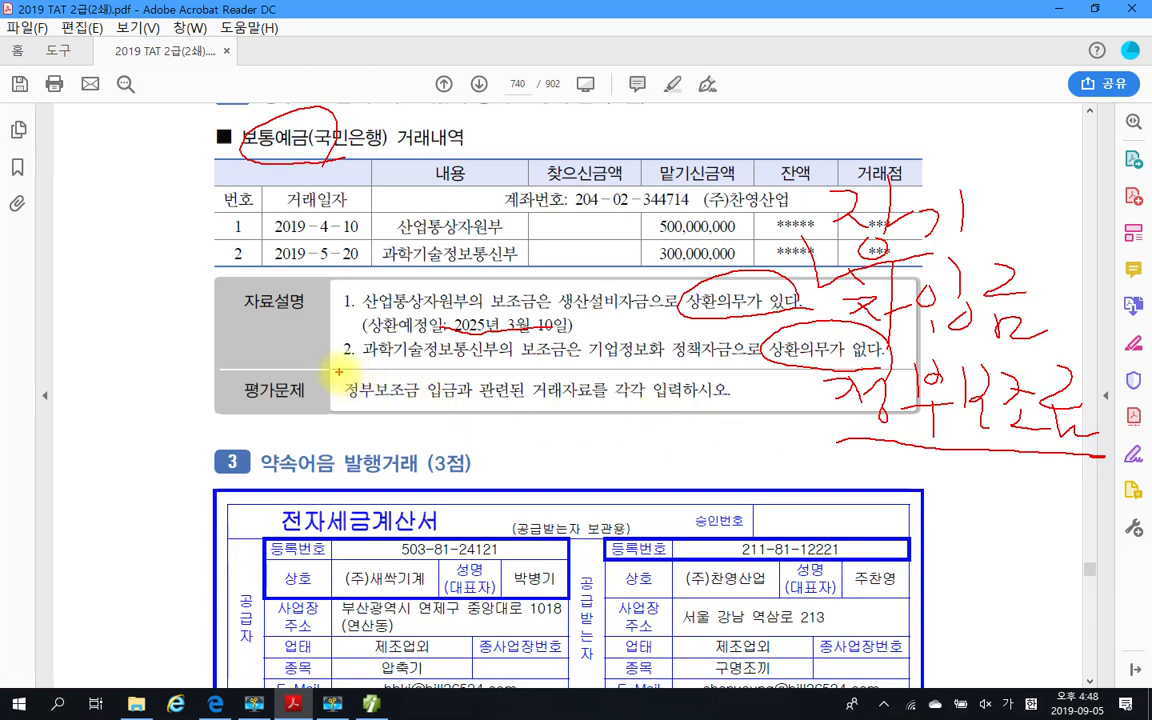
pyautogui.moveTo(339, 371); pyautogui.dragTo(429, 410)
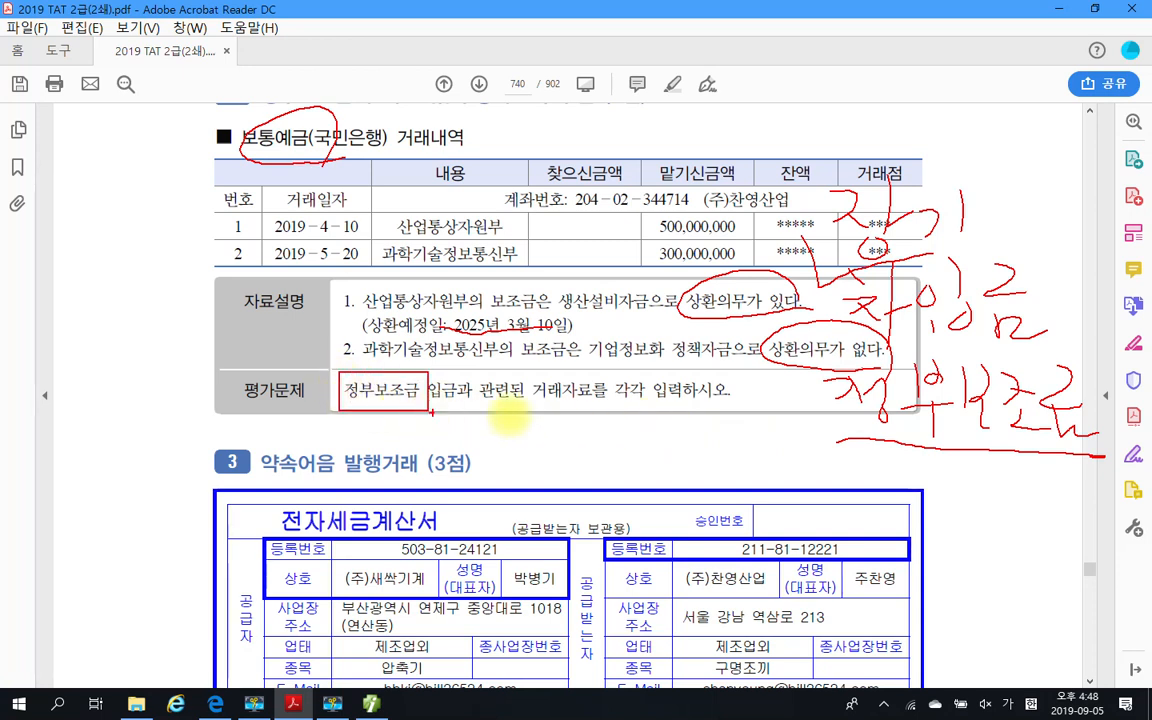
pyautogui.moveTo(840, 385)
pyautogui.mouseDown()
pyautogui.moveTo(905, 428)
pyautogui.moveTo(1025, 370)
pyautogui.mouseUp()
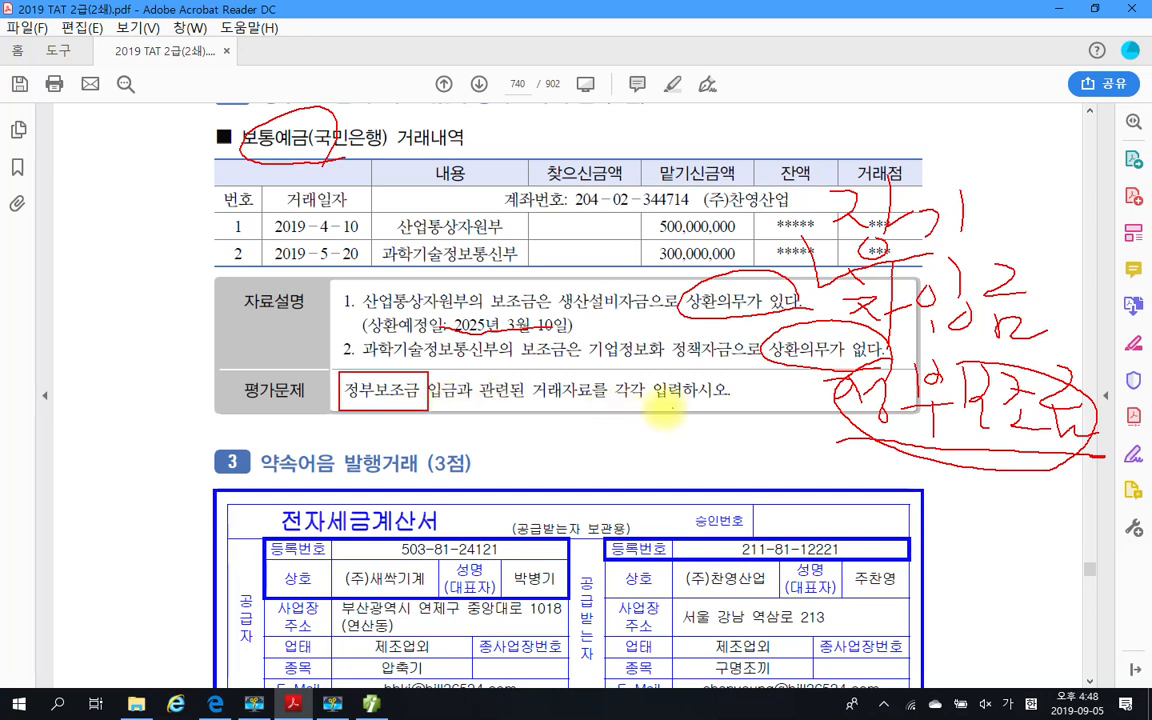
pyautogui.moveTo(600, 385); pyautogui.dragTo(690, 416)
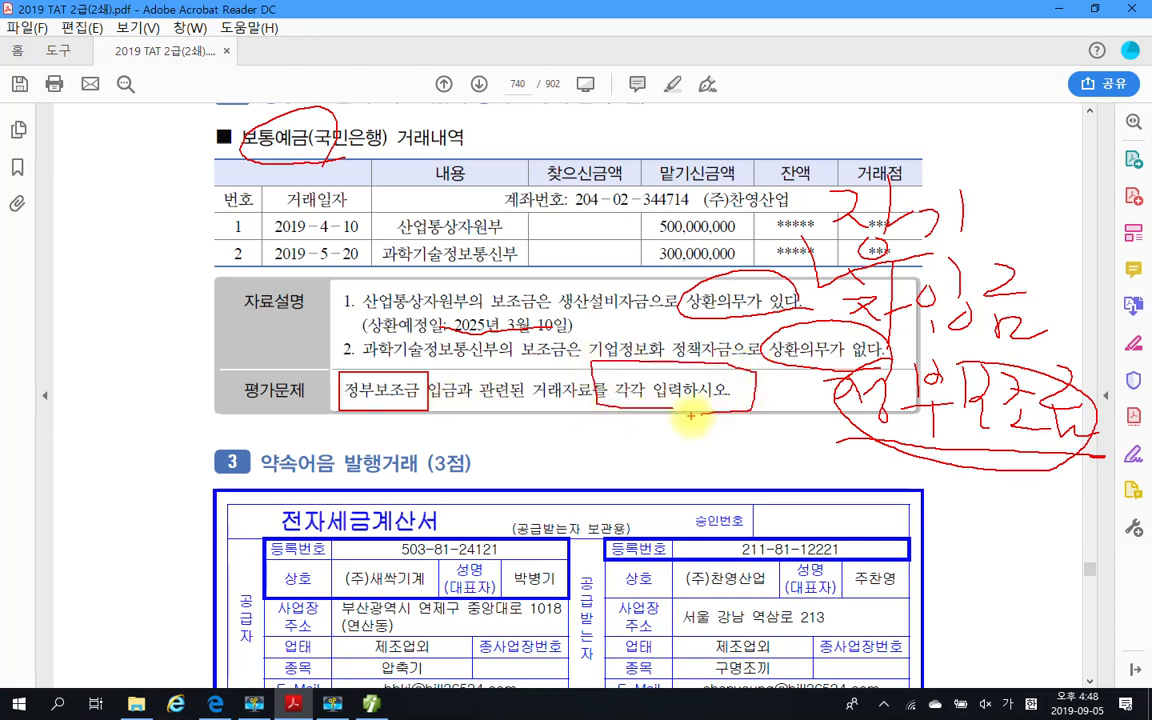
pyautogui.moveTo(363, 203); pyautogui.dragTo(398, 186)
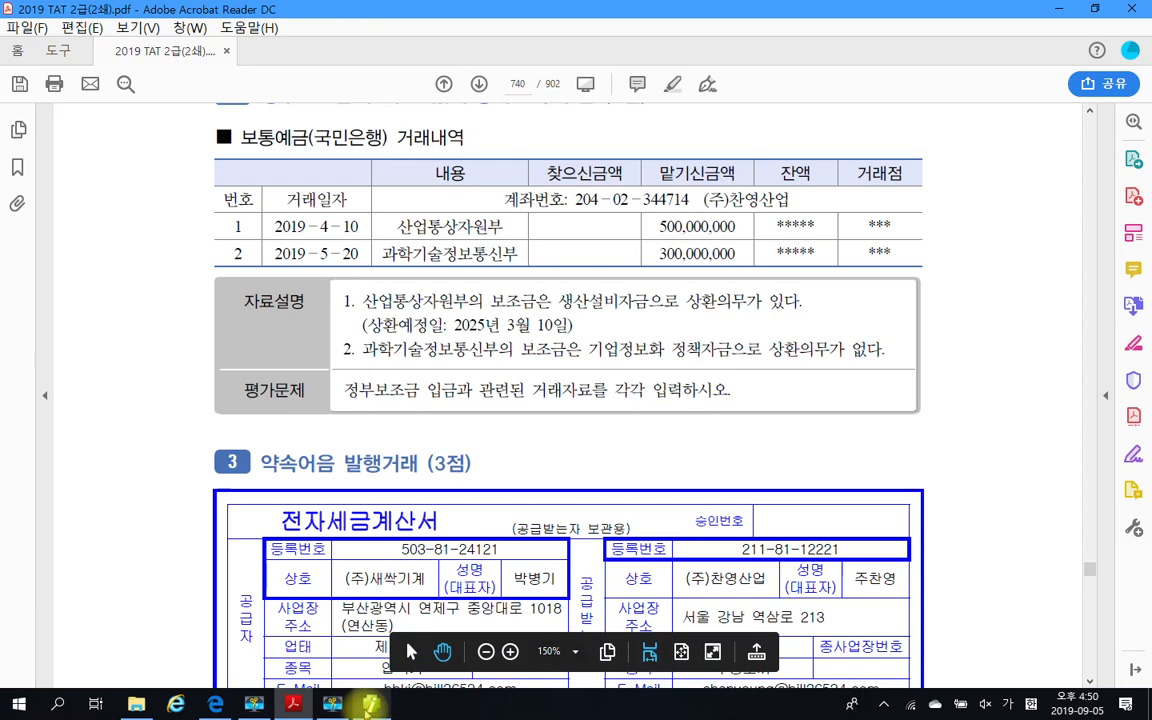
# Switch back to Smart A and set the 일반전표입력 voucher date to April 10
pyautogui.click(334, 704)
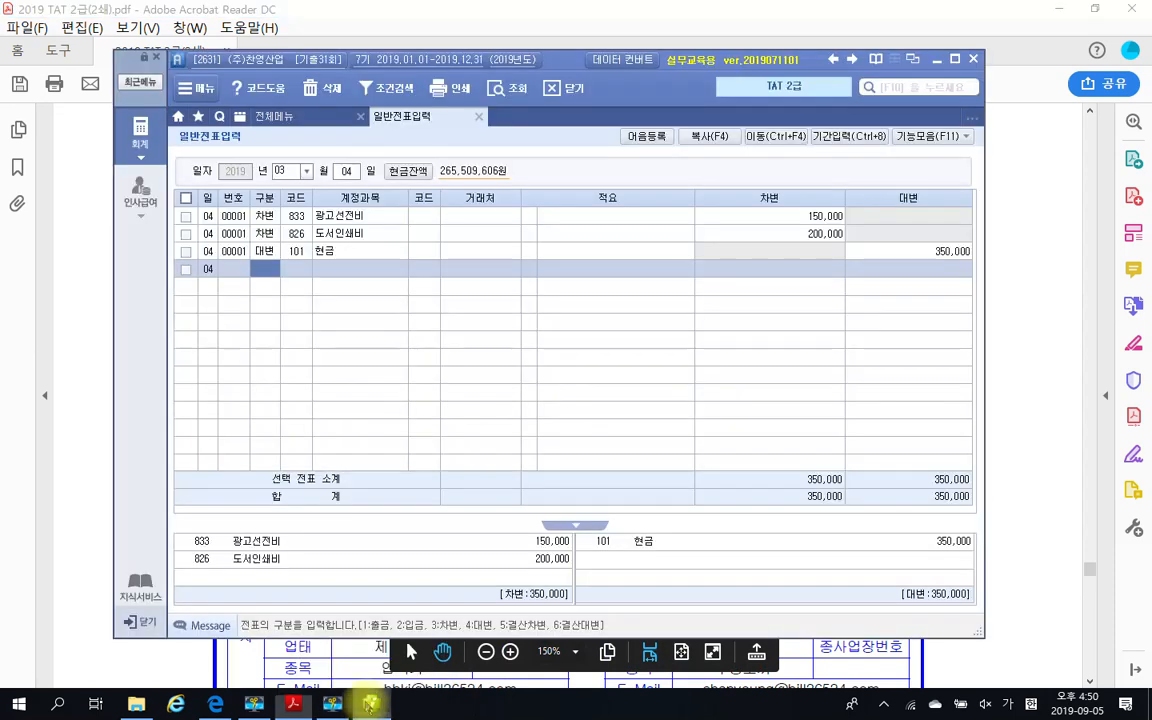
pyautogui.click(284, 171)
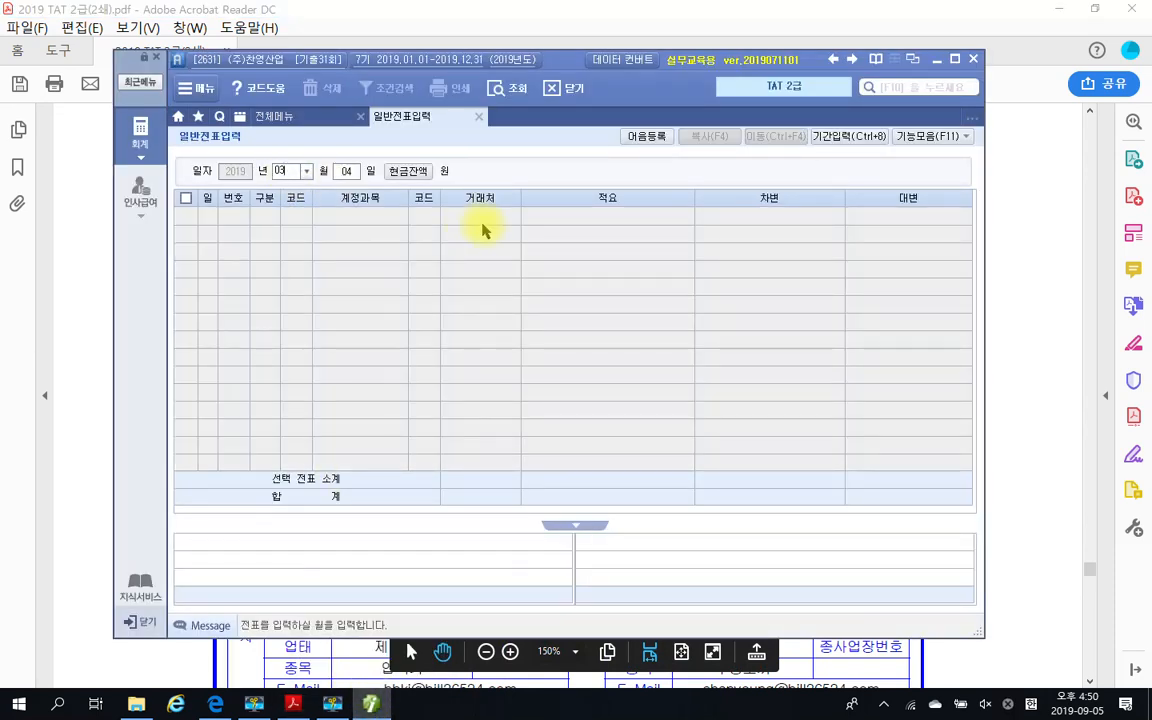
pyautogui.click(305, 171)
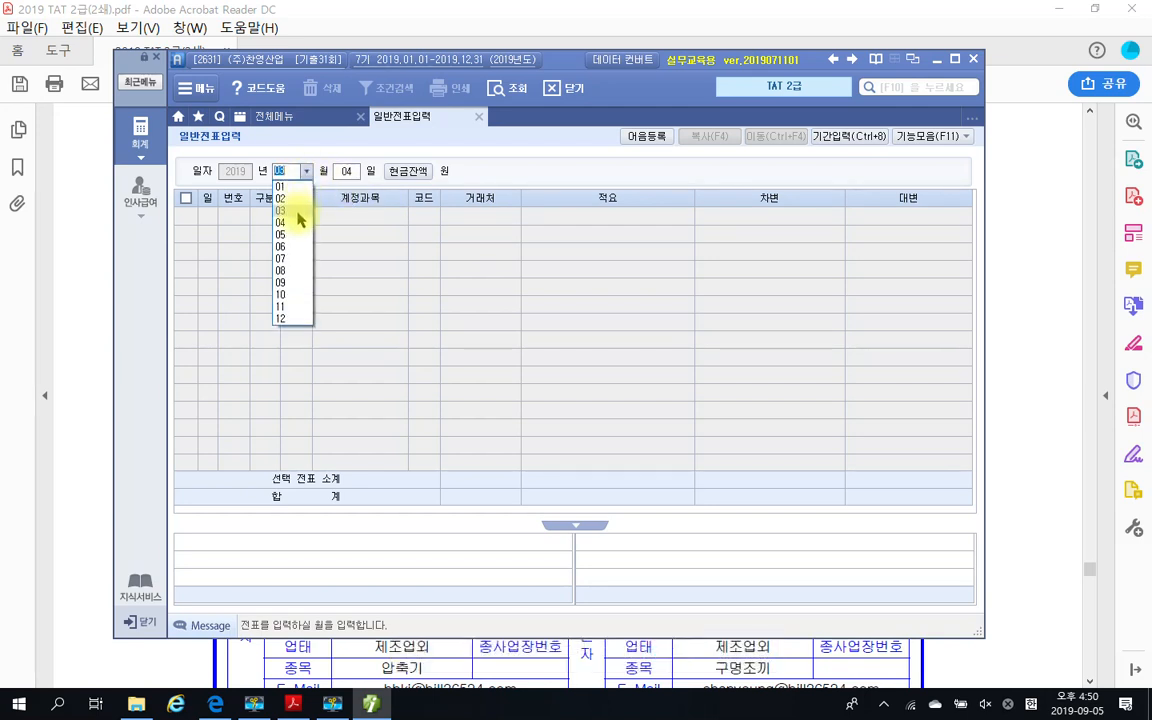
pyautogui.click(297, 223)
pyautogui.write('10')
pyautogui.press('Return')
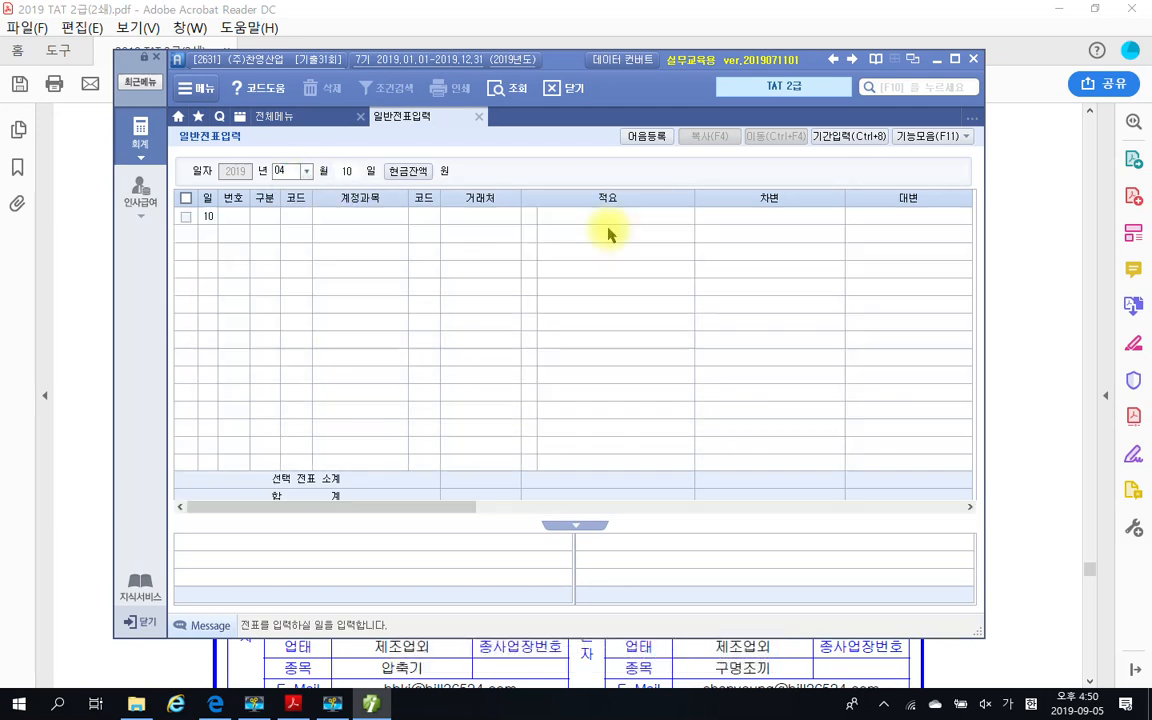
# Start a 차변 line in the April 10 voucher with account 103 보통예금
pyautogui.write('3')
pyautogui.press('Return')
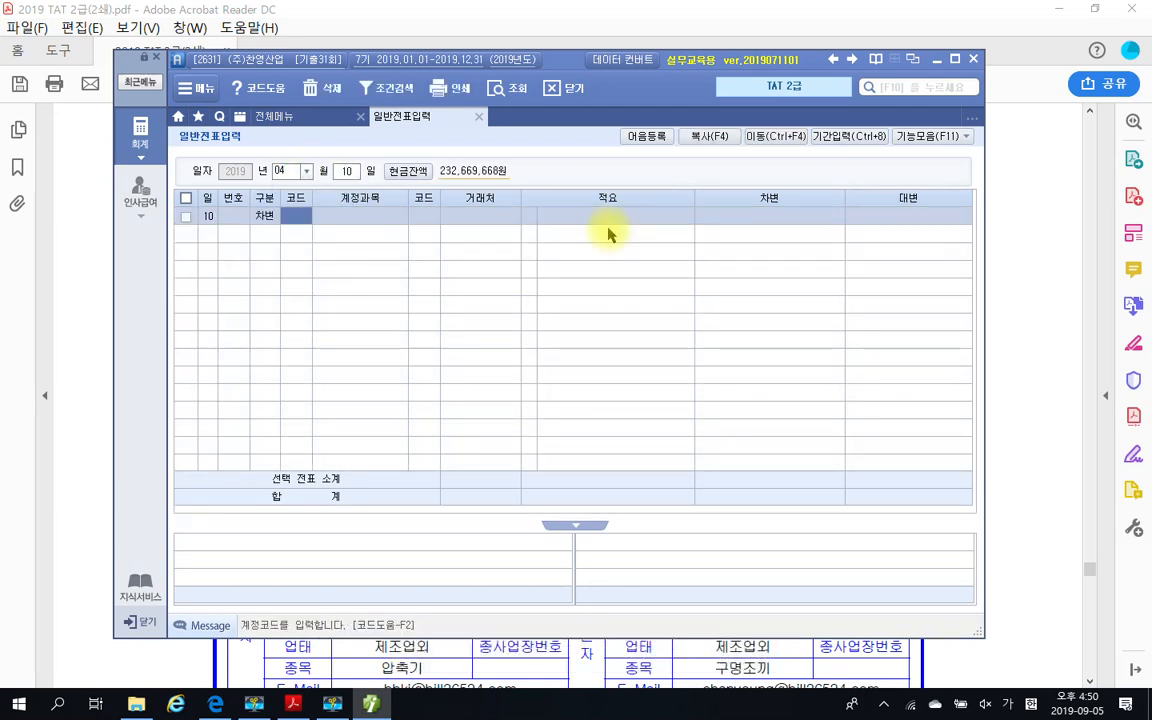
pyautogui.write('103')
pyautogui.press('Return')
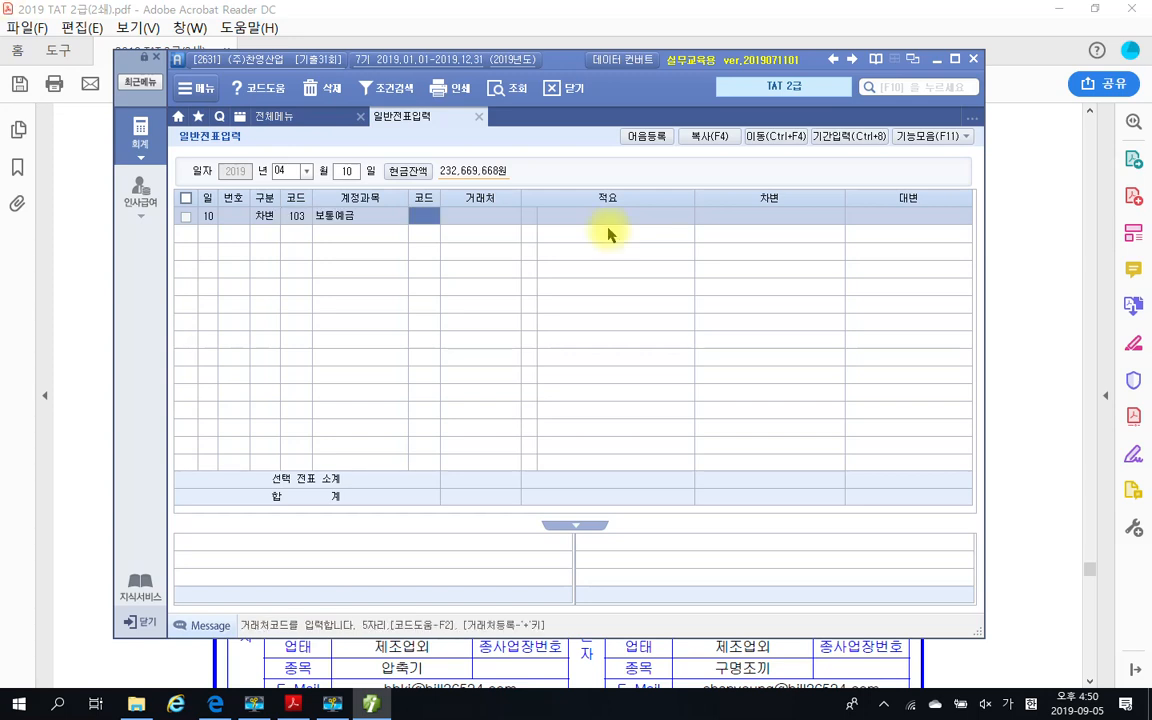
# Look up 국민 as the 거래처 of the 보통예금 line, assign 98001 국민은행, and leave 적요 blank
pyautogui.write('국민')
pyautogui.press('Return')
pyautogui.press('Return')
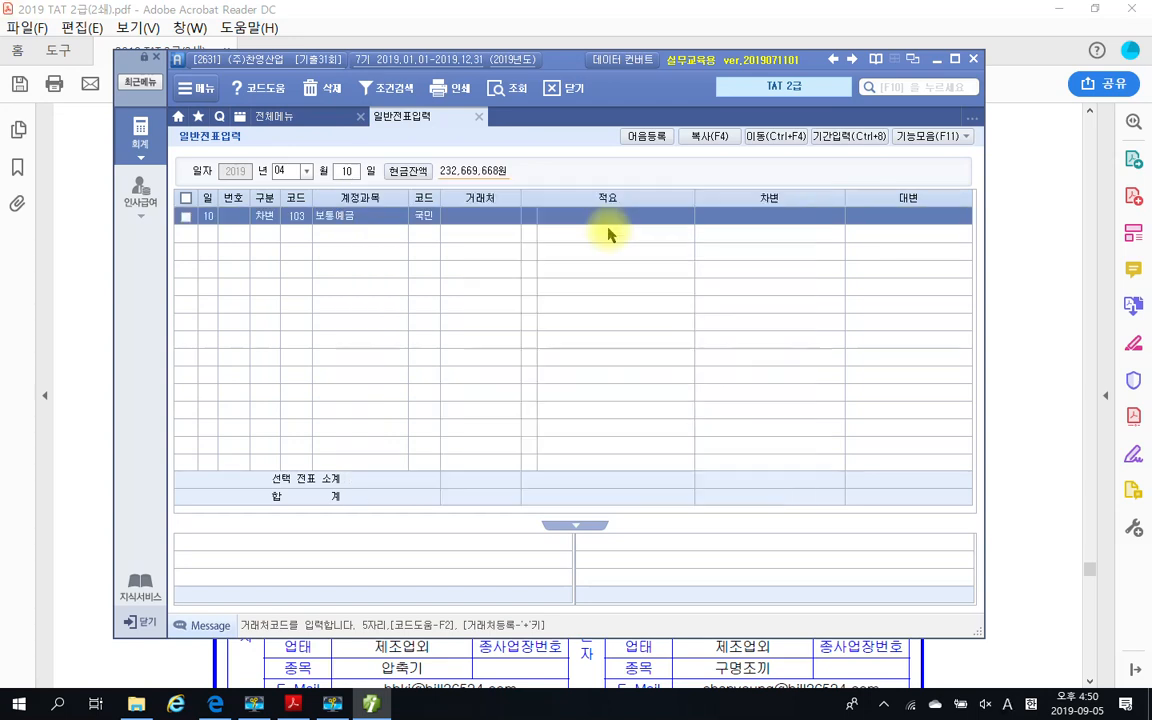
pyautogui.press('Return')
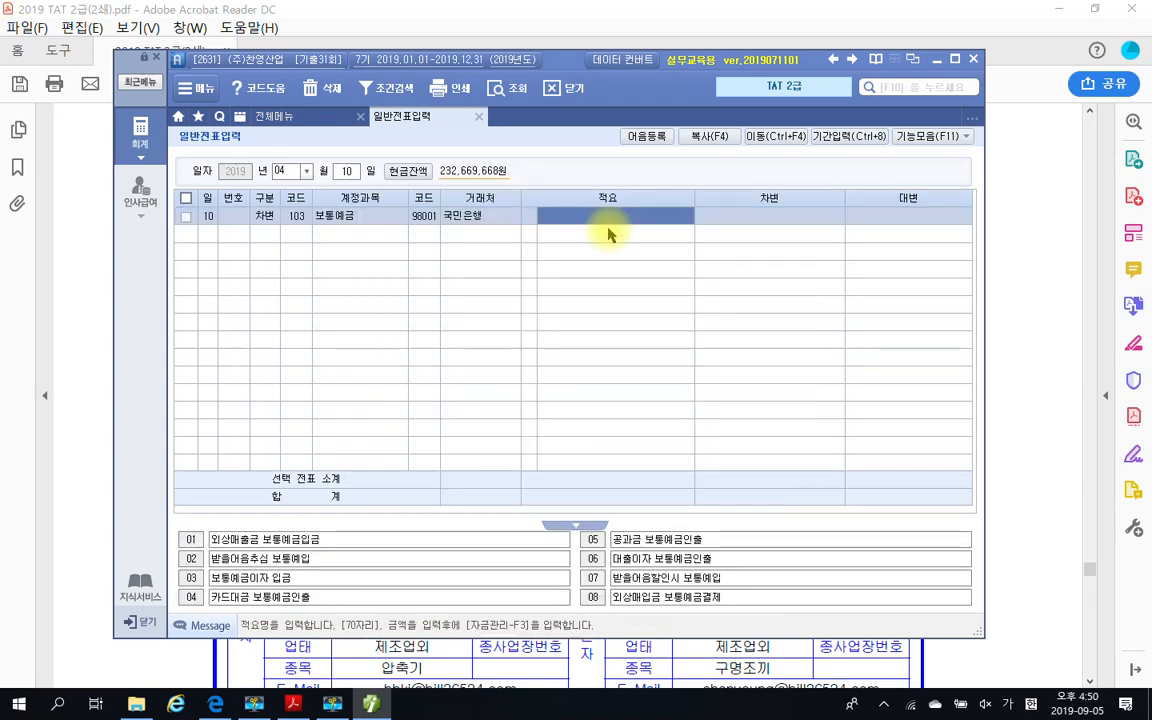
pyautogui.press('Return')
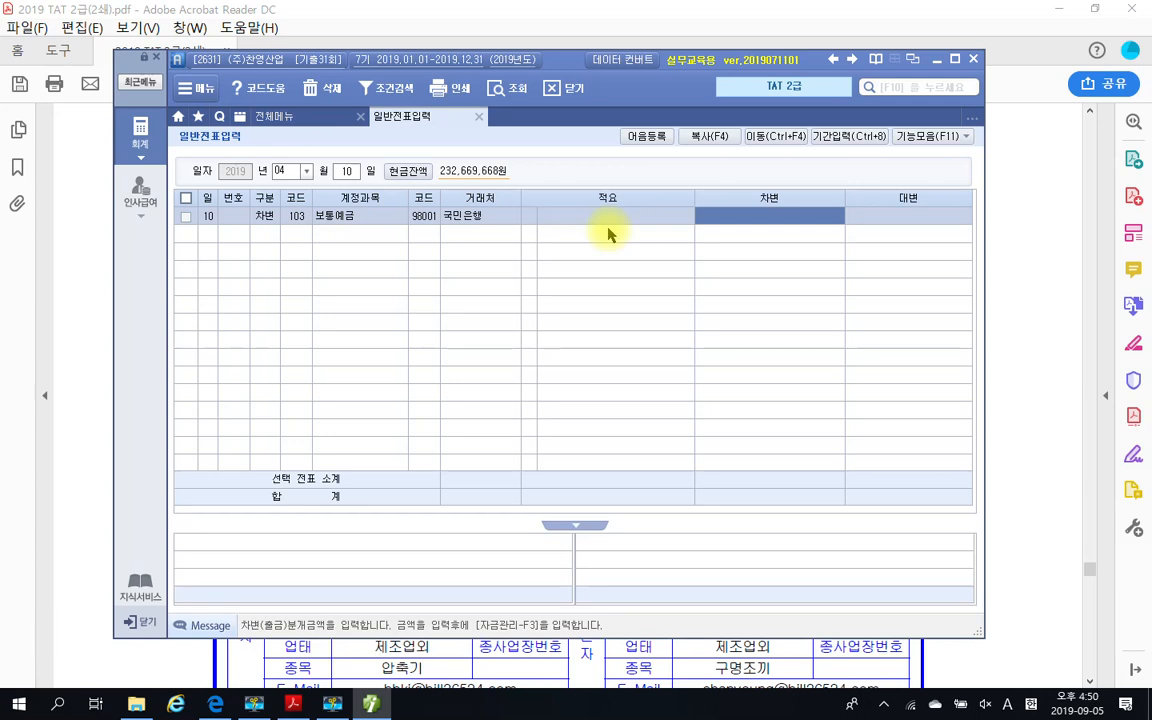
# Enter 500,000,000 as the 차변 amount of the 보통예금 line
pyautogui.write('5')
pyautogui.write('00,000')
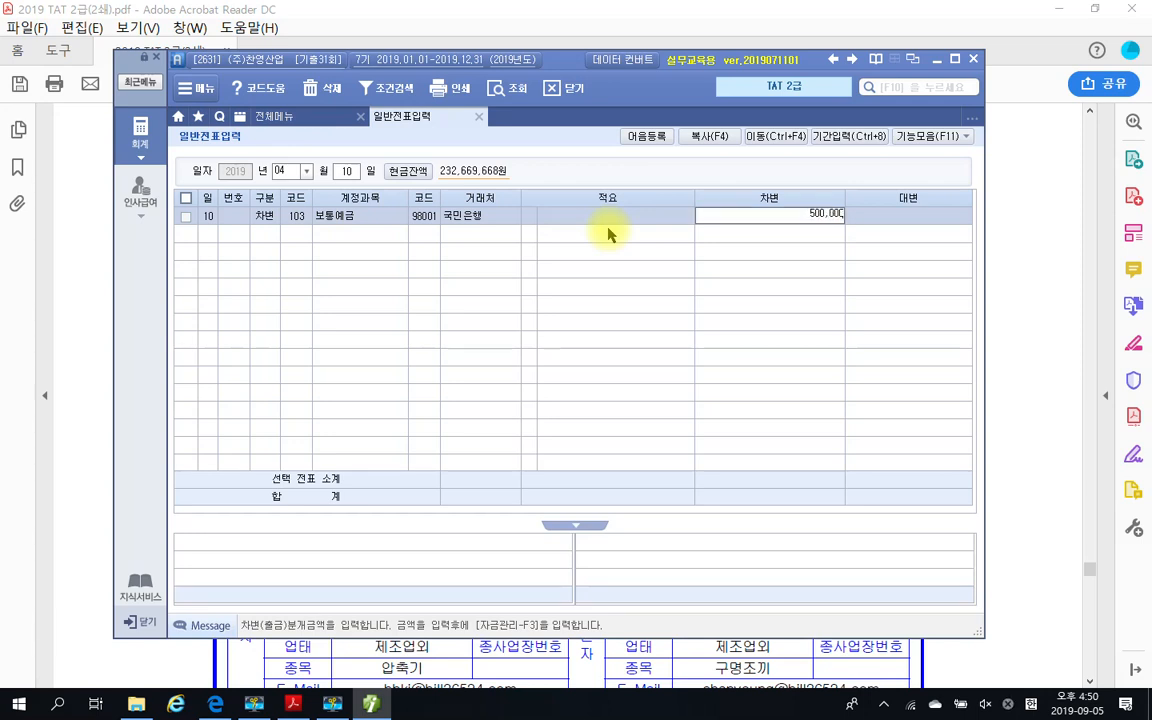
pyautogui.write(',00')
pyautogui.press('Return')
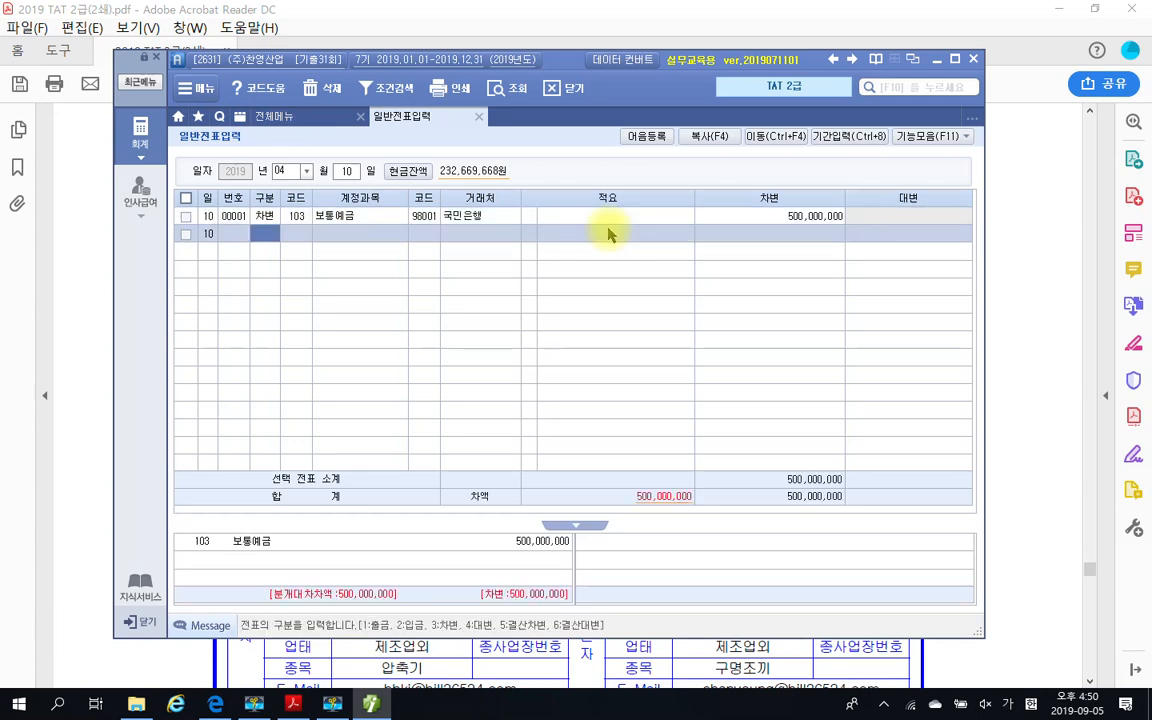
# Start a 대변 line in the April 10 voucher, look up accounts with 장기, and choose 293 장기차입금
pyautogui.press('4')
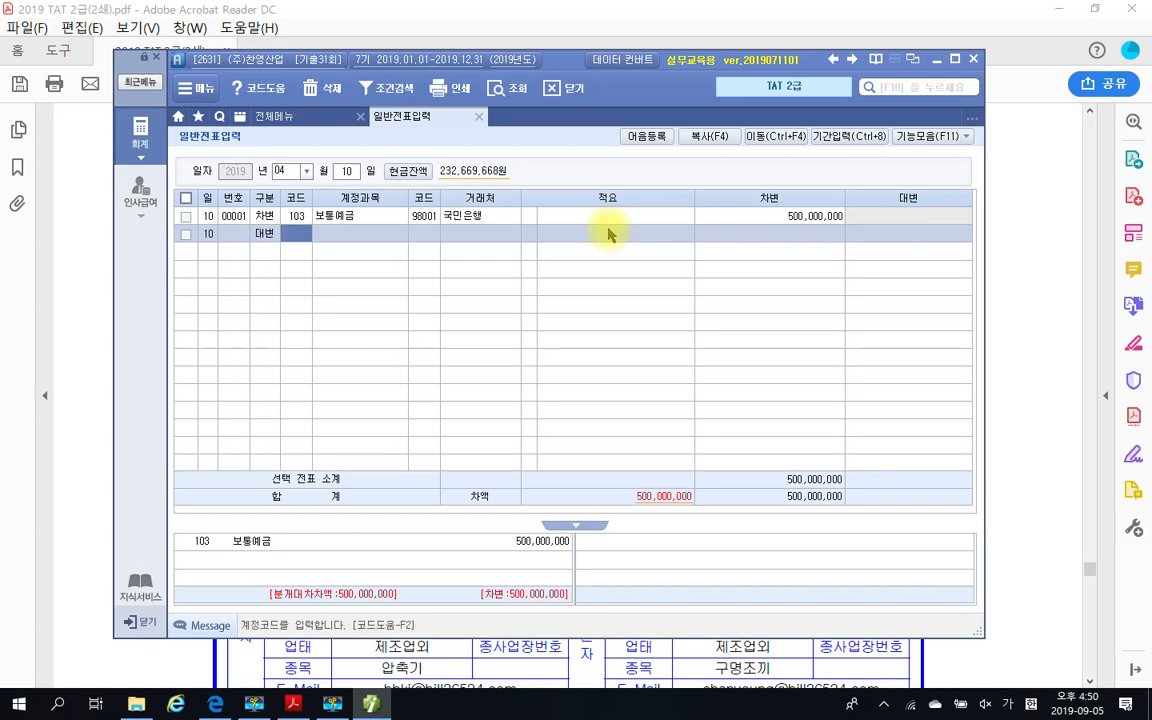
pyautogui.write('장기')
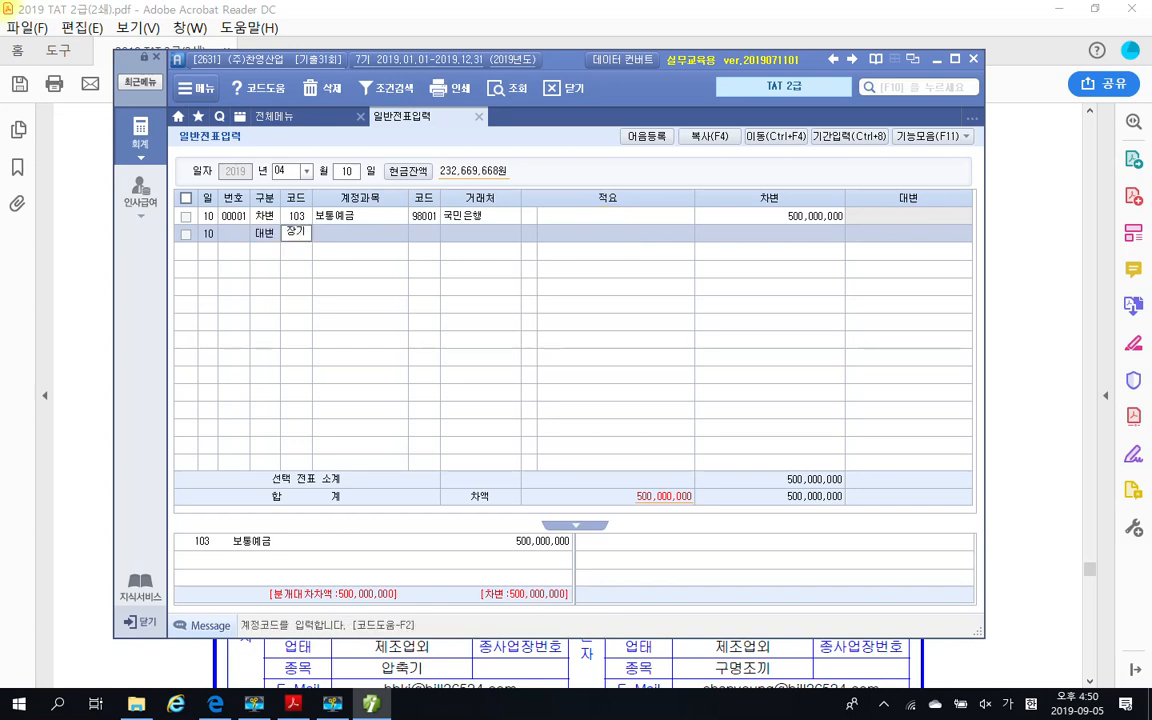
pyautogui.press('Return')
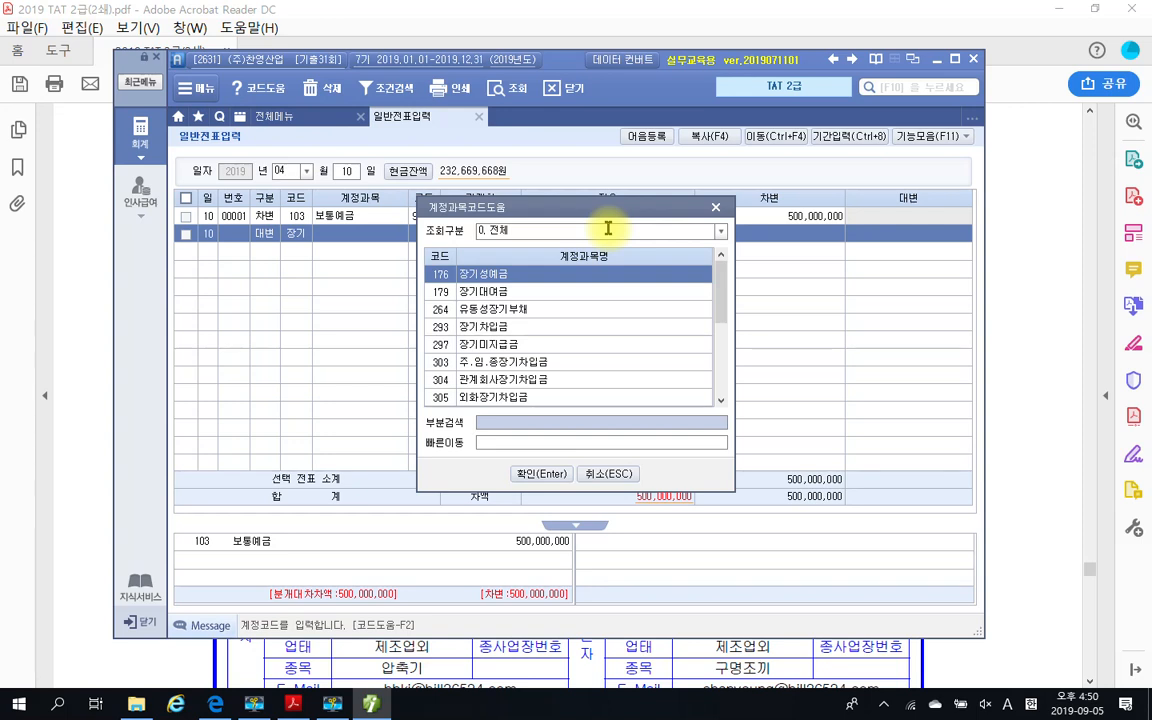
pyautogui.press('Down')
pyautogui.press('Down')
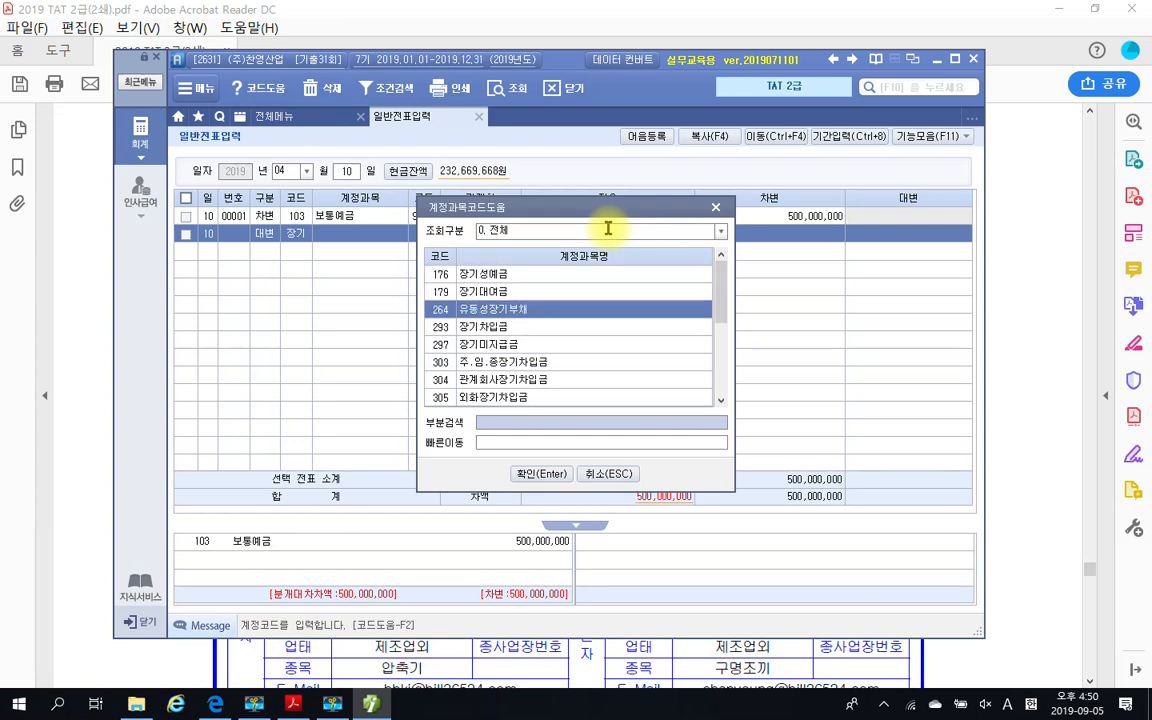
pyautogui.press('Down')
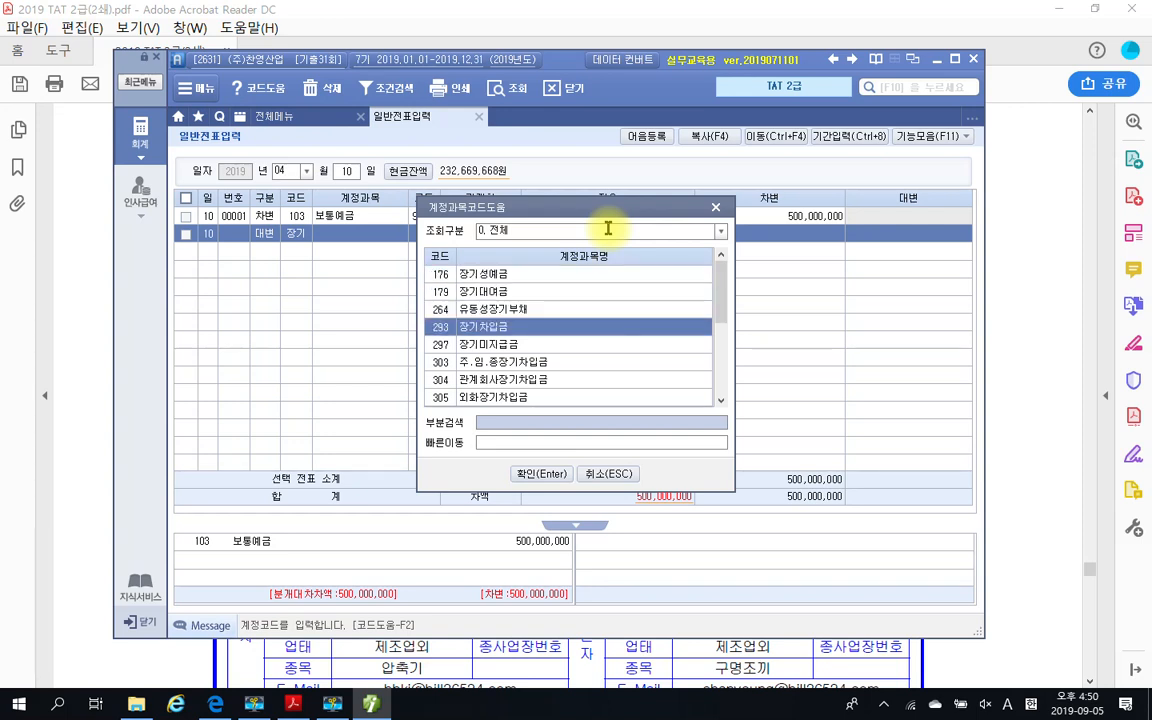
pyautogui.press('Return')
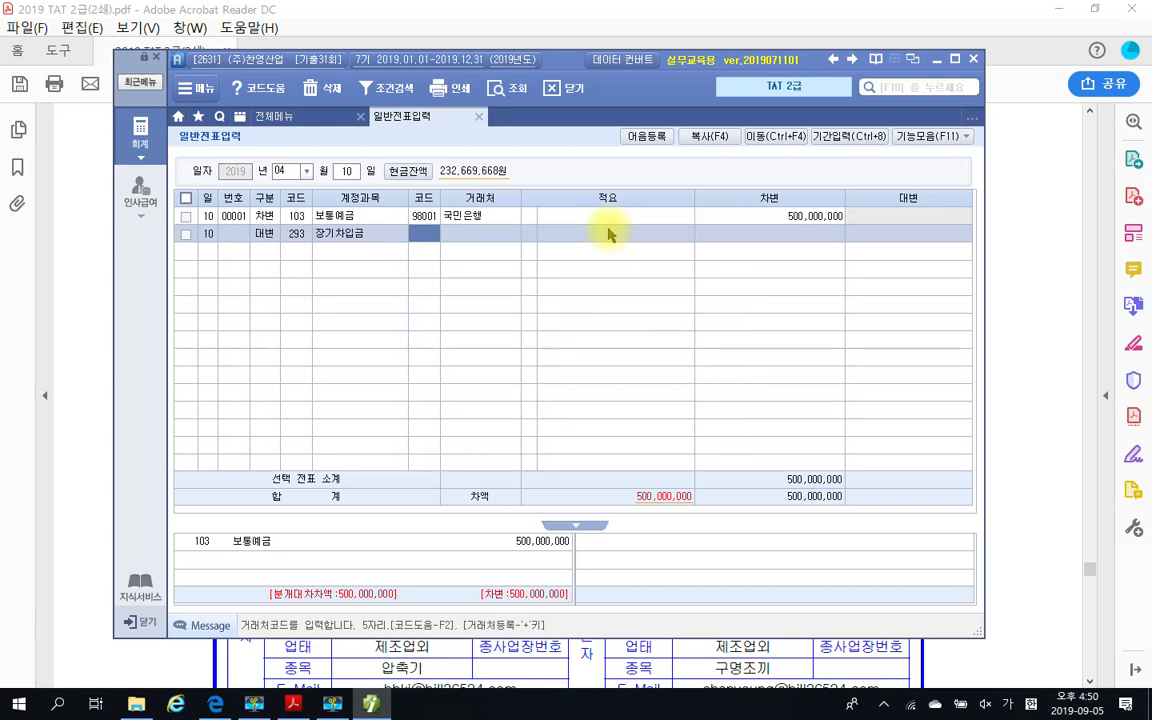
pyautogui.write('신협')
pyautogui.press('Return')
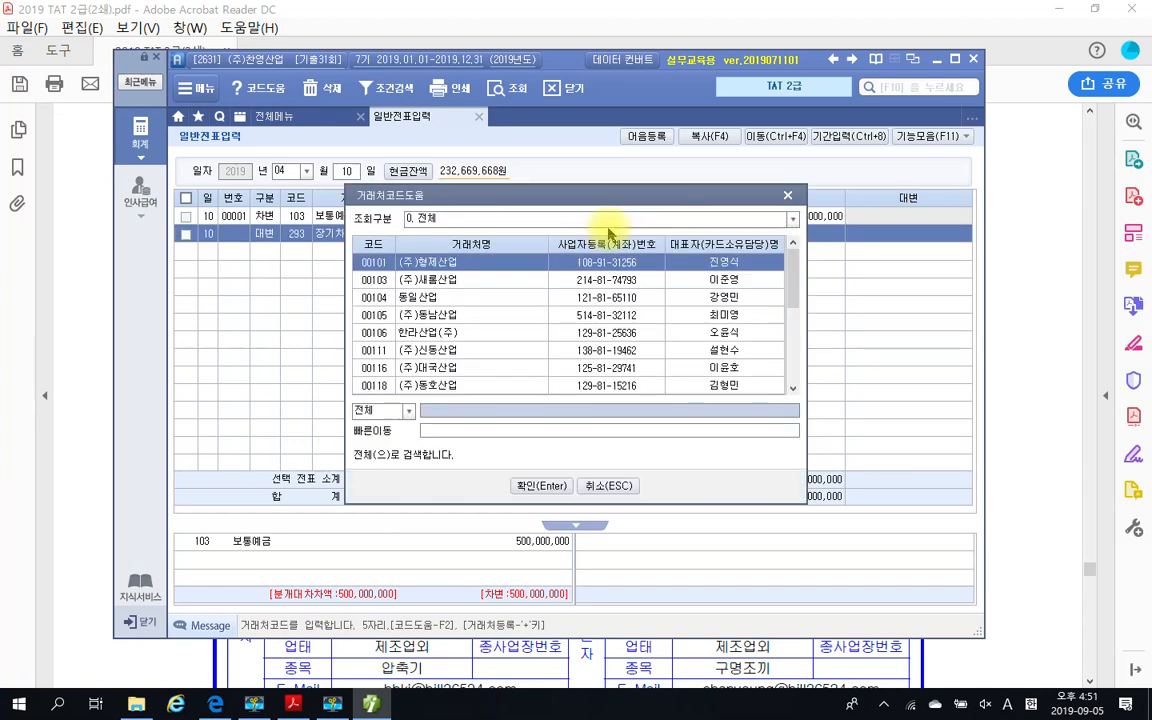
pyautogui.write('신혀')
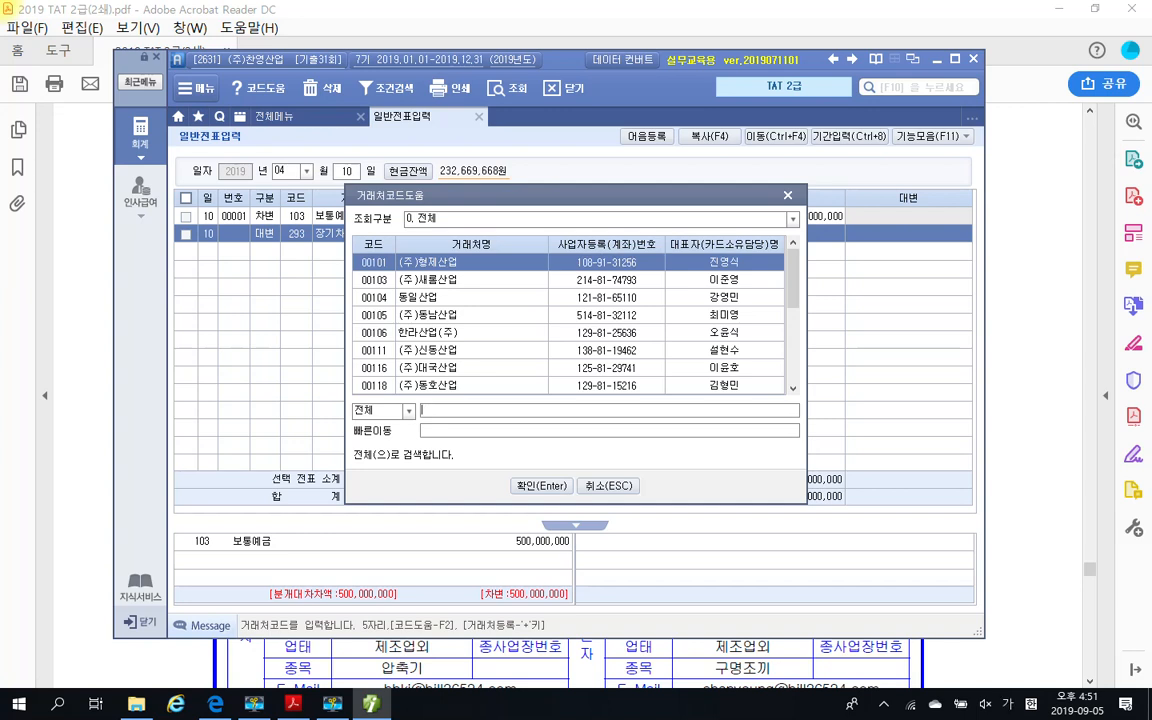
pyautogui.press('BackSpace')
pyautogui.press('BackSpace')
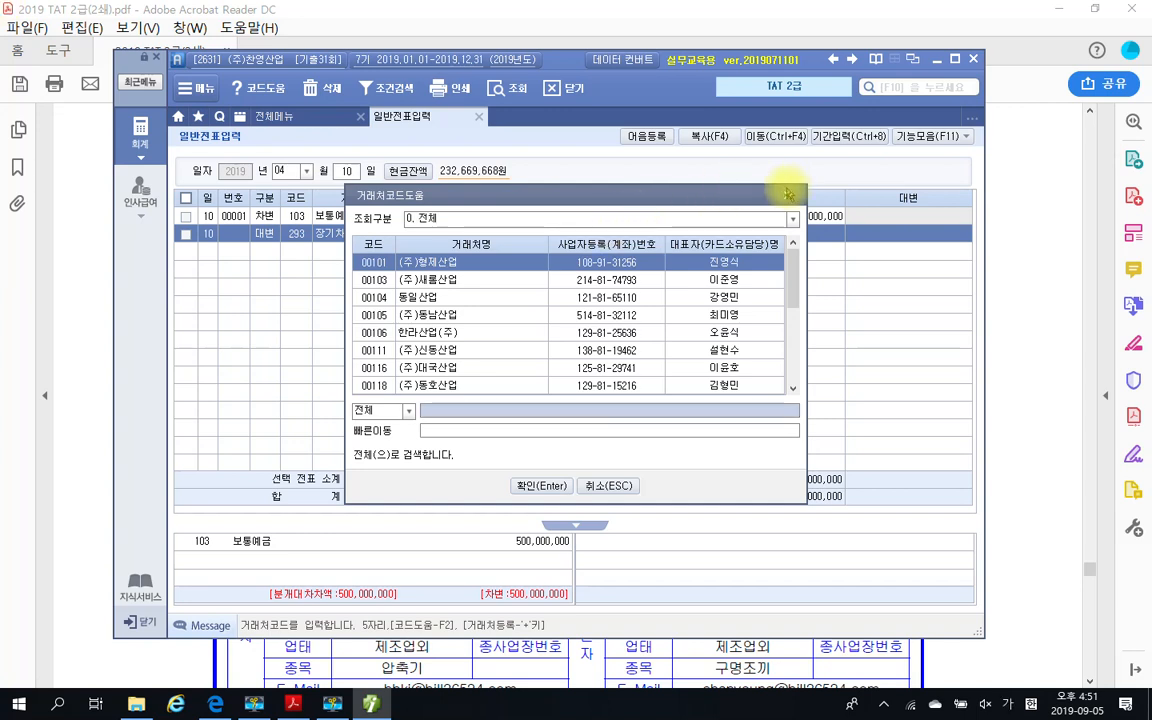
pyautogui.press('Escape')
# Assign 거래처 code 01727 산업통상자원부 to the 장기차입금 line
pyautogui.click(430, 238)
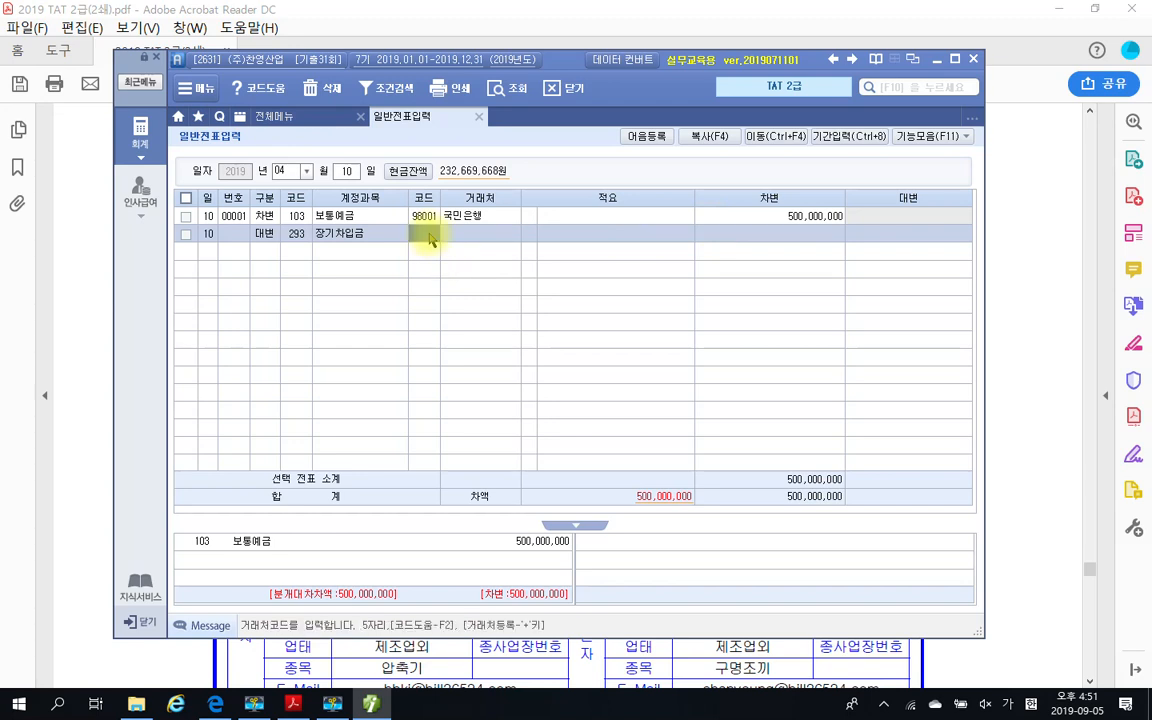
pyautogui.write('토')
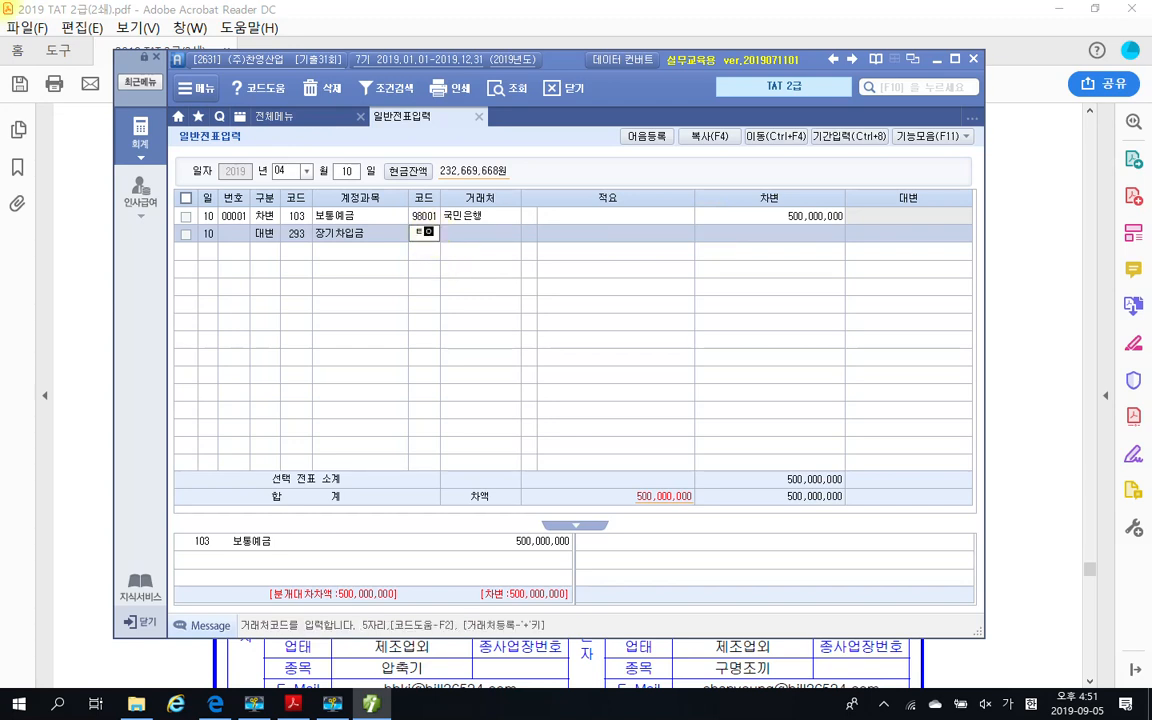
pyautogui.press('BackSpace')
pyautogui.press('BackSpace')
pyautogui.write('01782')
pyautogui.press('Return')
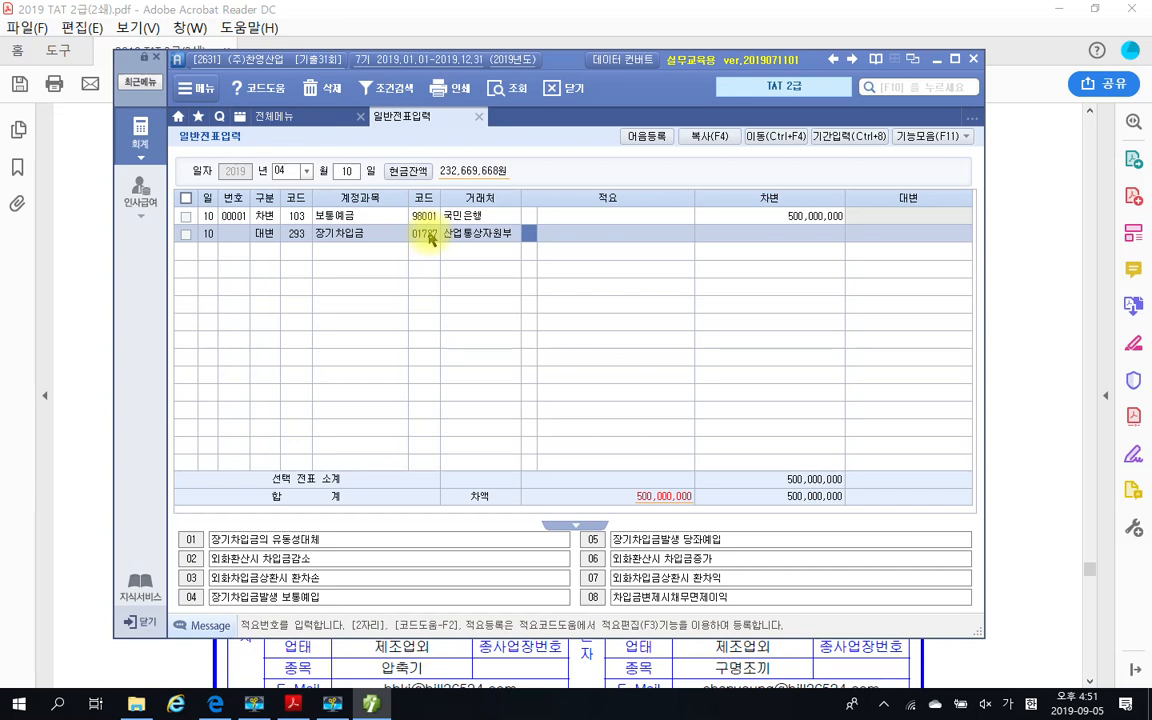
# Leave 적요 blank on the 장기차입금 line and enter 500,000,000 as its 대변 amount
pyautogui.press('Return')
pyautogui.press('Return')
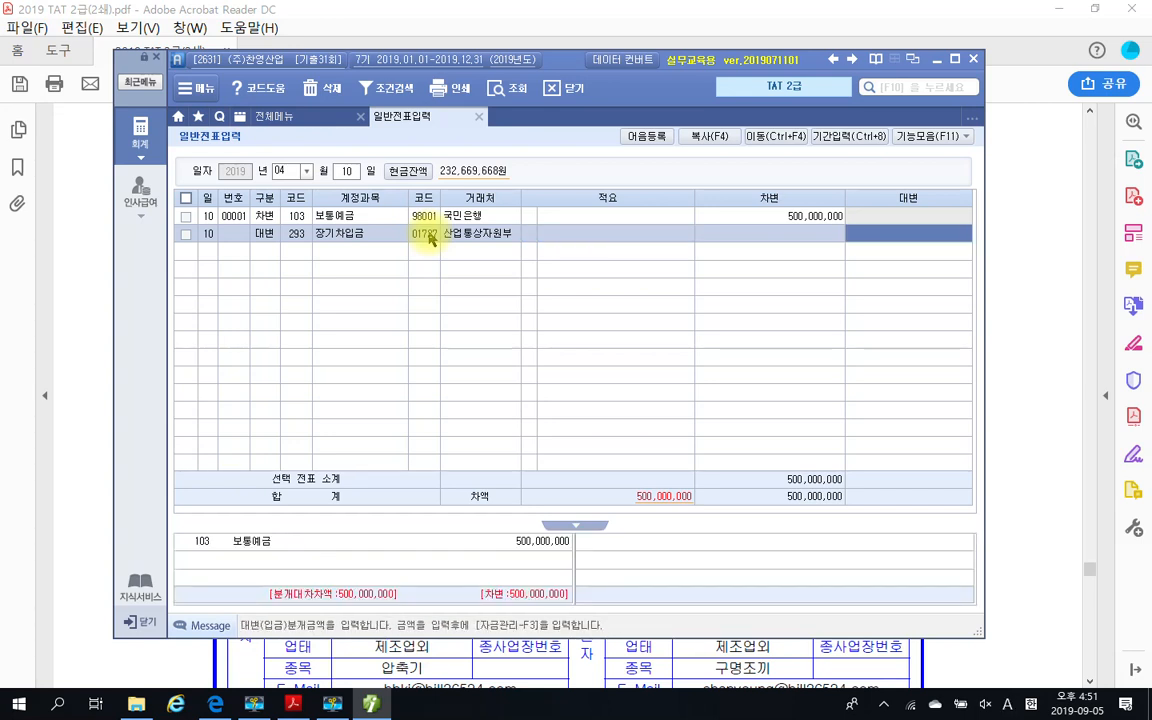
pyautogui.write('500000000')
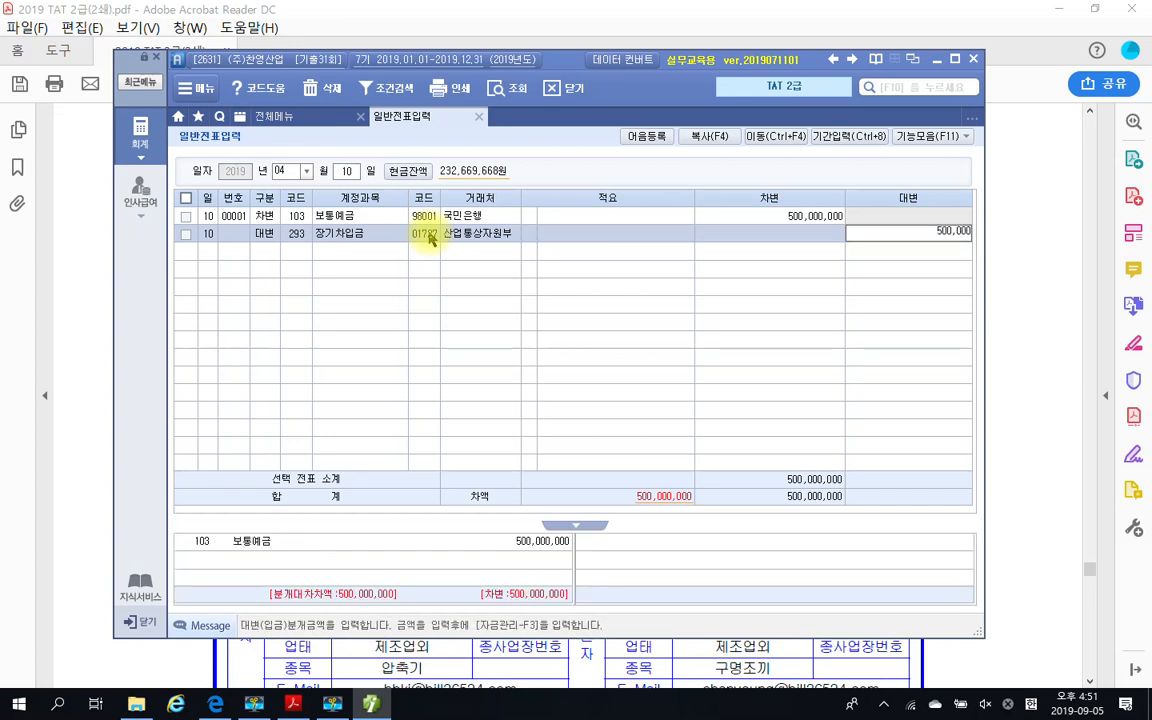
pyautogui.press('Return')
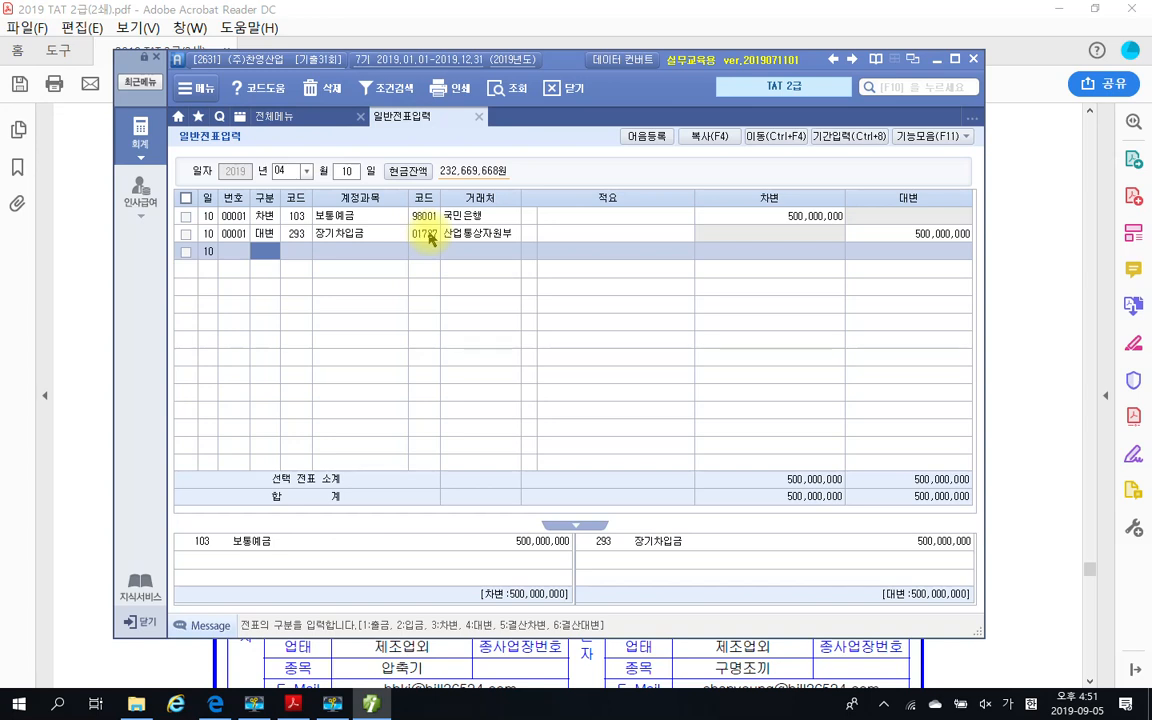
# Set the 일반전표입력 voucher date to May 20
pyautogui.click(292, 173)
pyautogui.write('5')
pyautogui.press('Return')
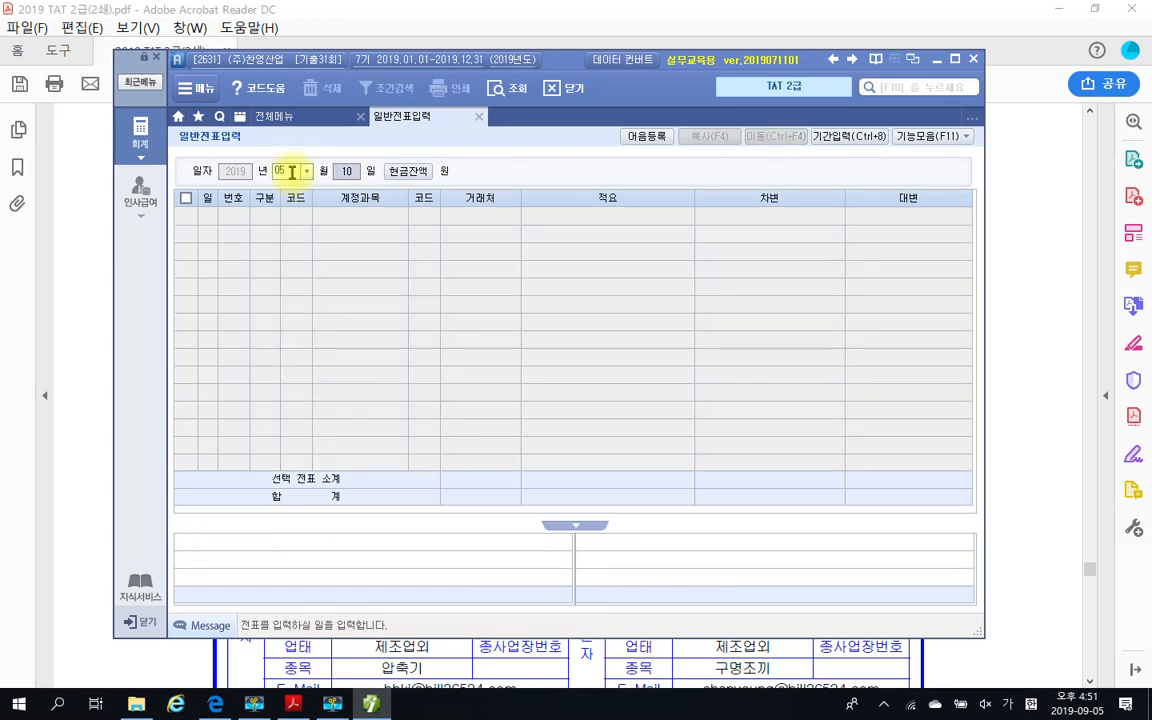
pyautogui.write('20')
pyautogui.press('Return')
# Start a 차변 line in the May 20 voucher with account 103 보통예금
pyautogui.write('3')
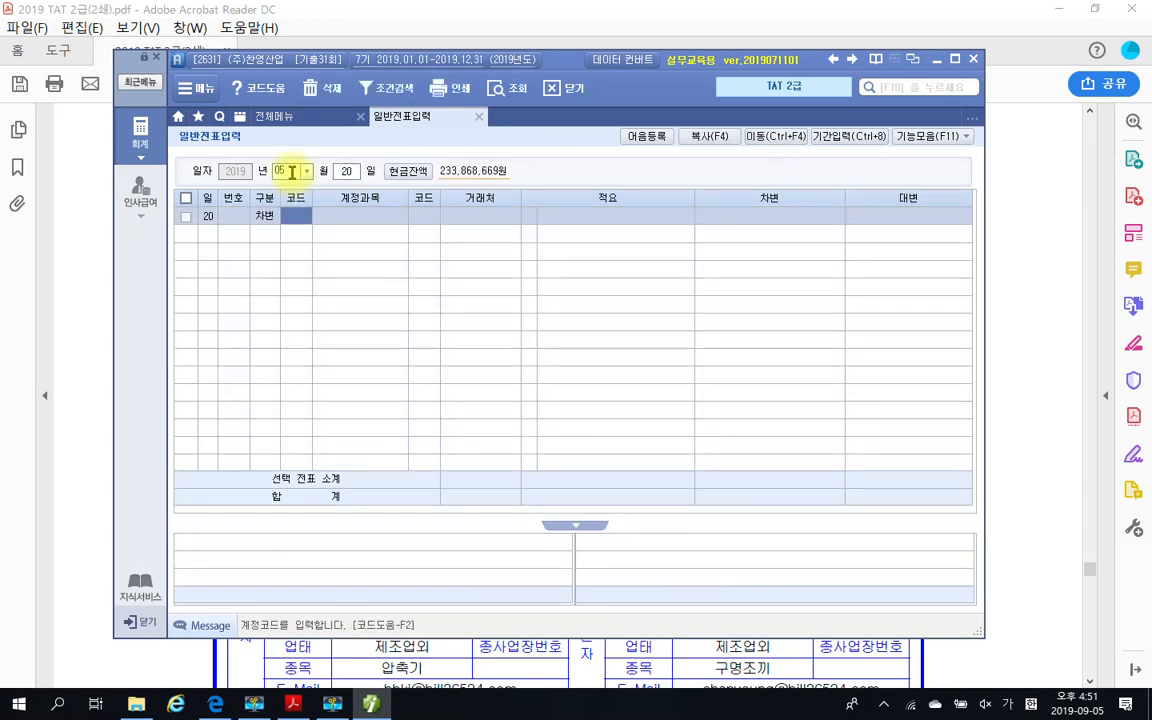
pyautogui.write('103')
pyautogui.press('Return')
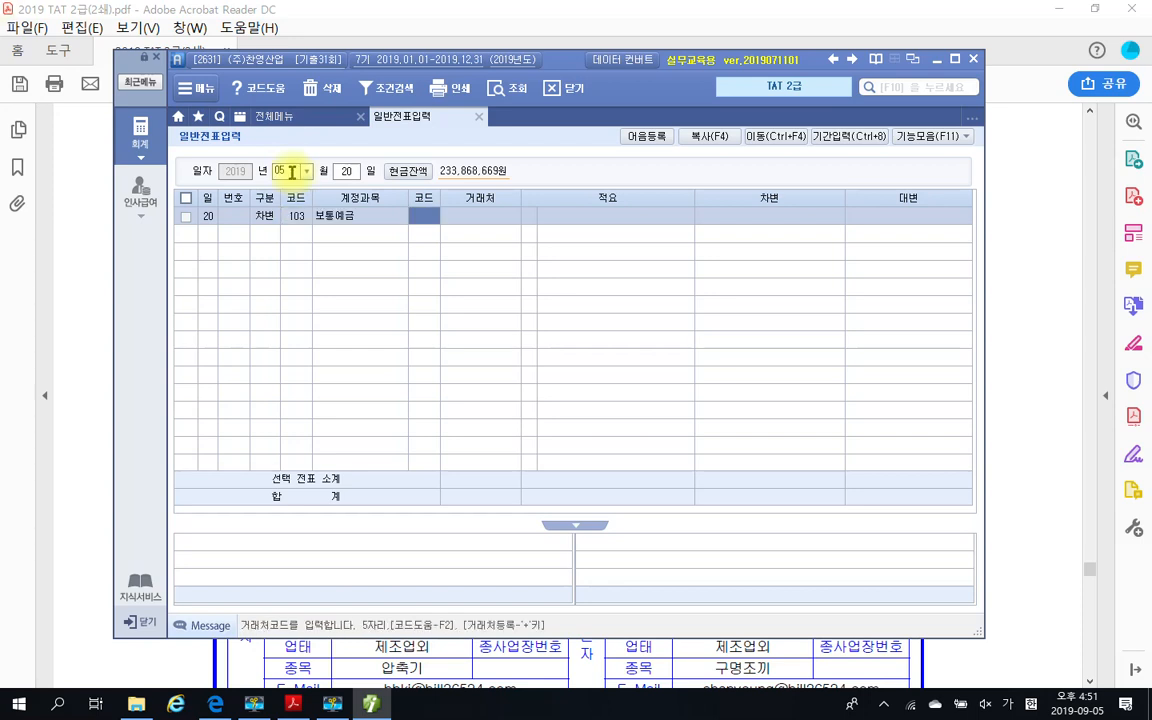
# Look up 국민, assign 98001 국민은행 as the May 20 보통예금 line's 거래처, and enter 300,000,000 as its 차변 amount
pyautogui.write('국민')
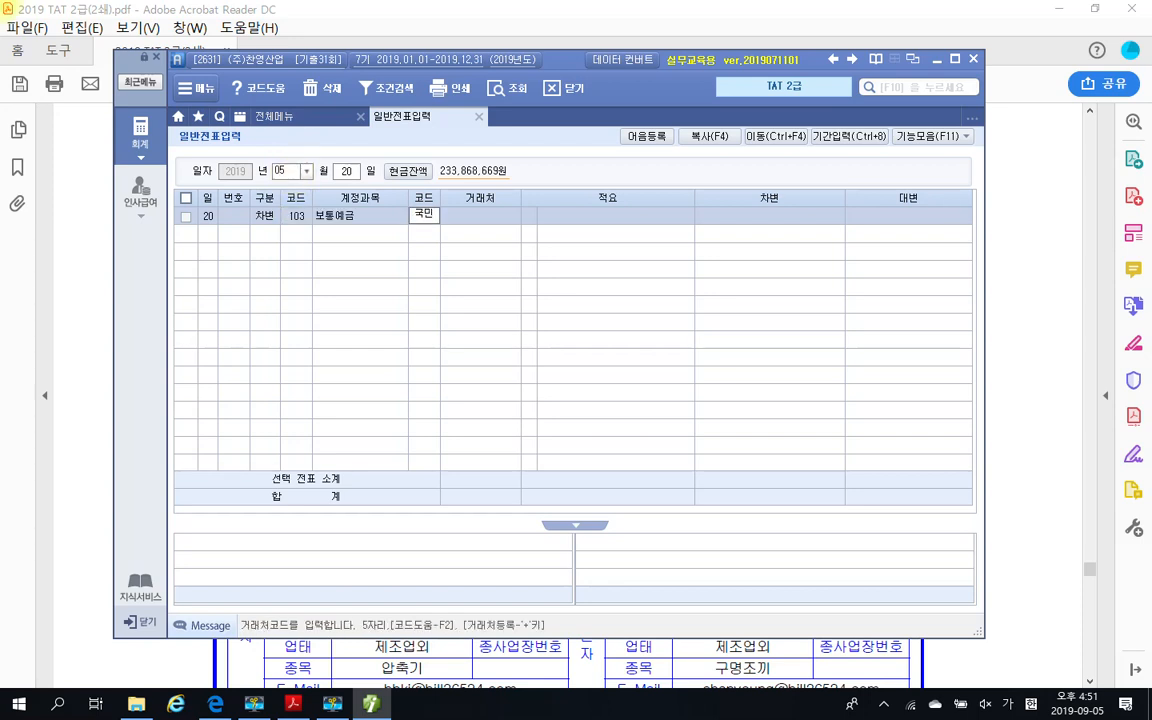
pyautogui.press('Return')
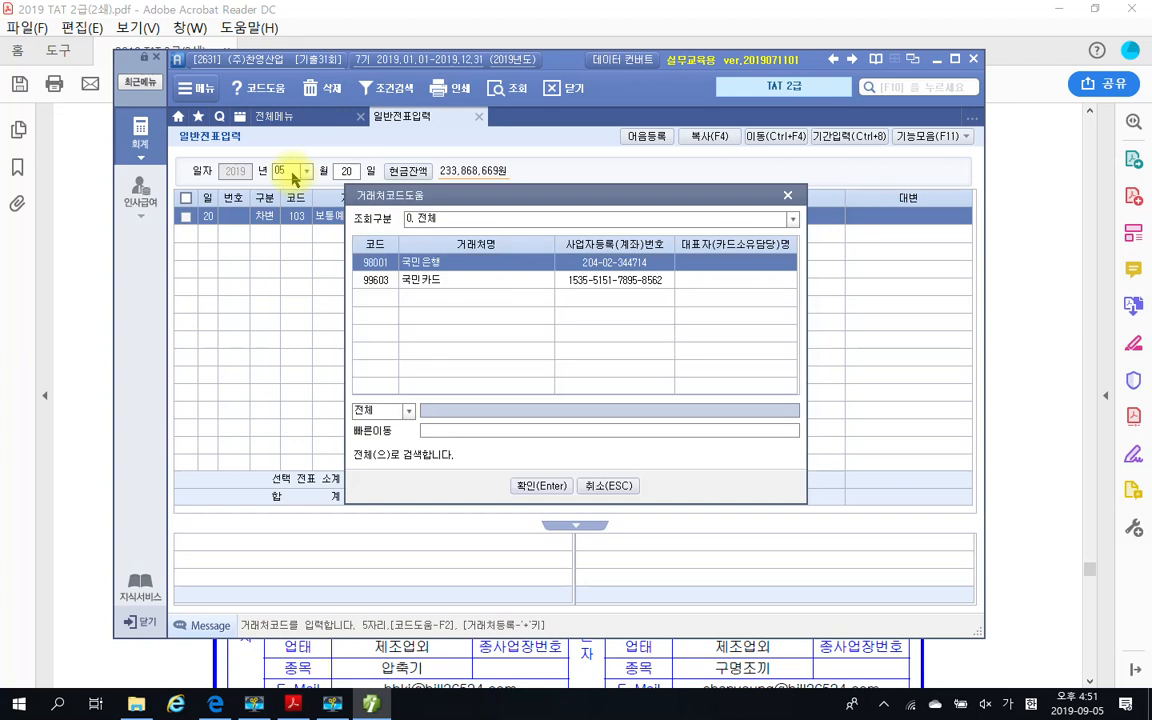
pyautogui.press('Return')
pyautogui.press('Return')
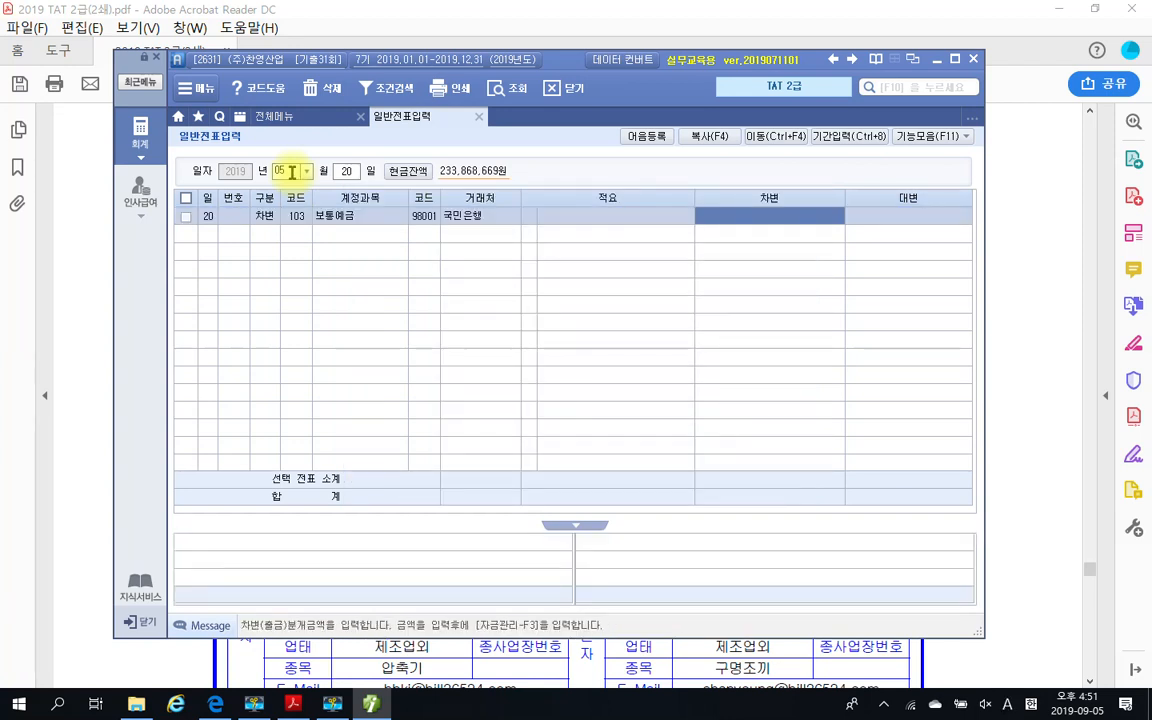
pyautogui.write('300000000')
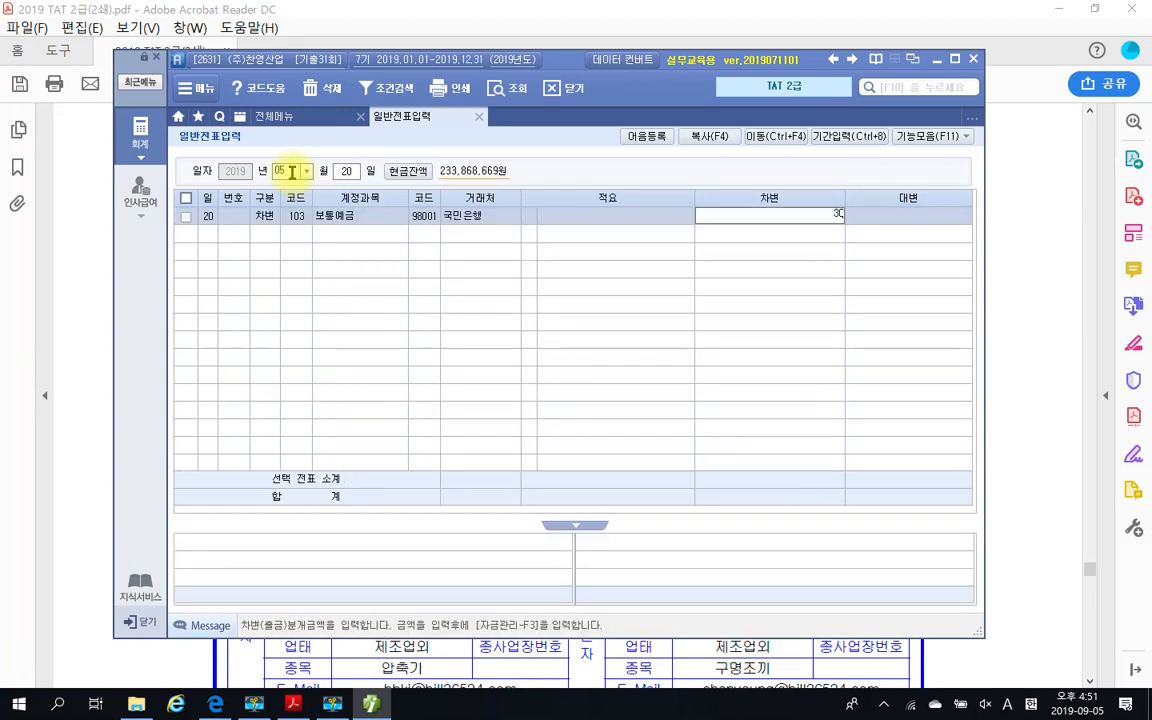
pyautogui.press('Return')
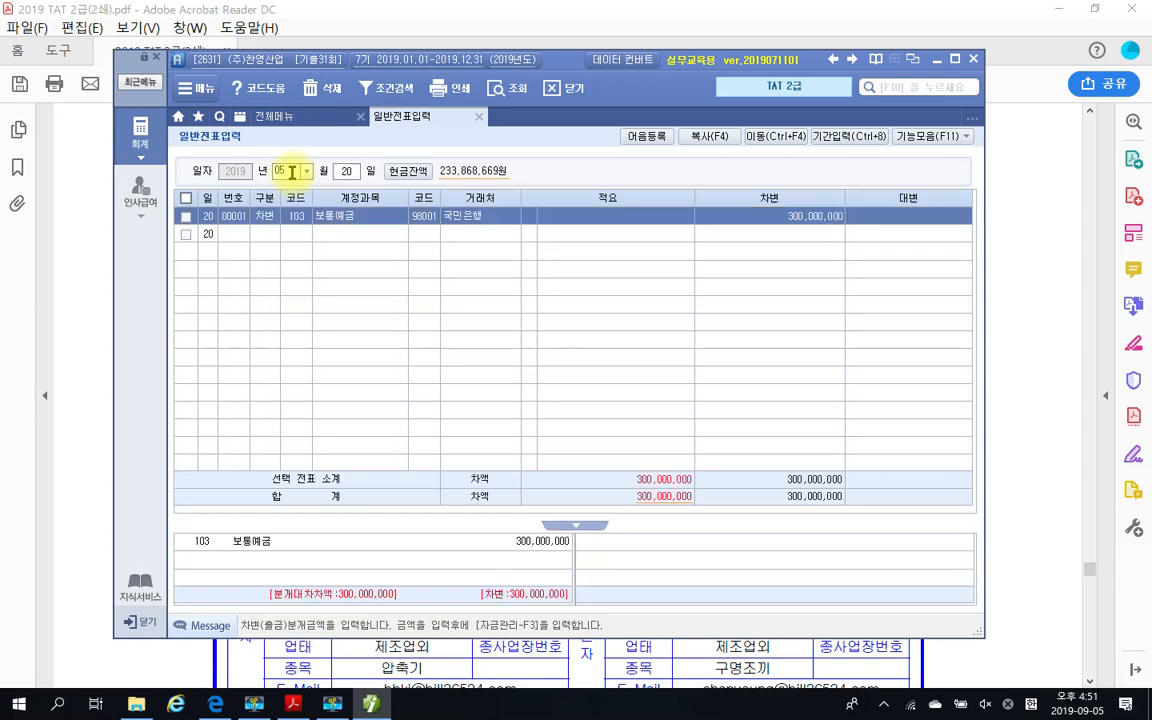
# Start a 대변 line in the May 20 voucher, look up accounts with 보조, and choose 104 정부보조금
pyautogui.write('4')
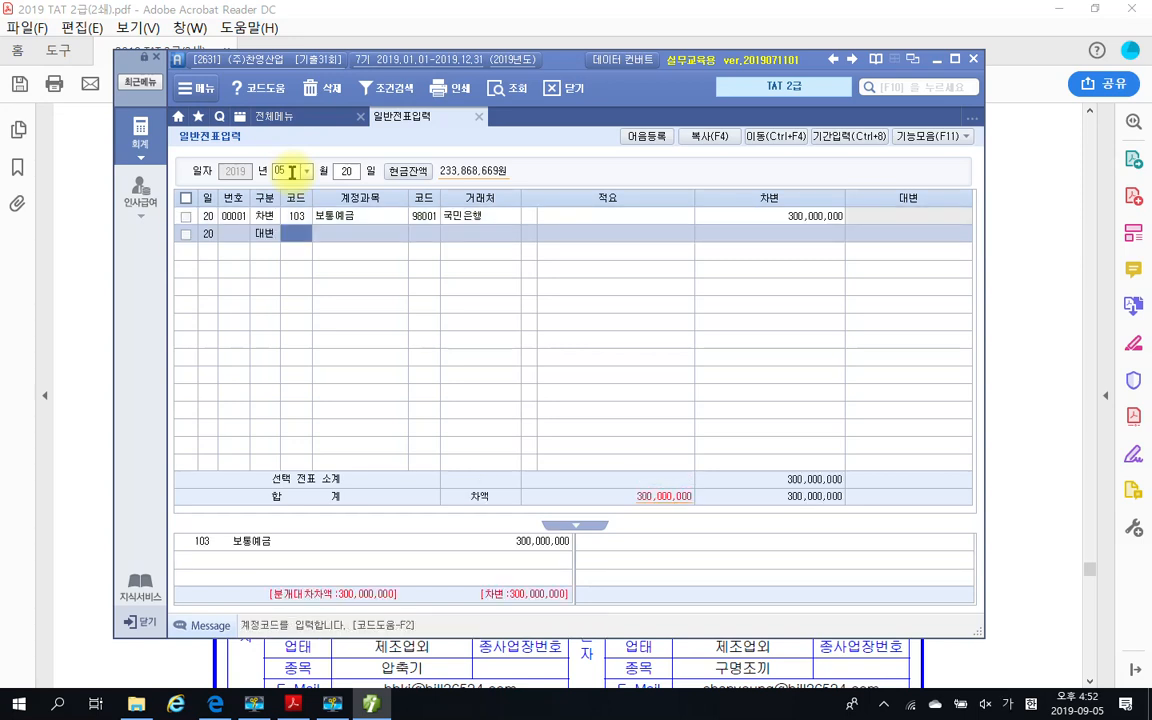
pyautogui.write('보조')
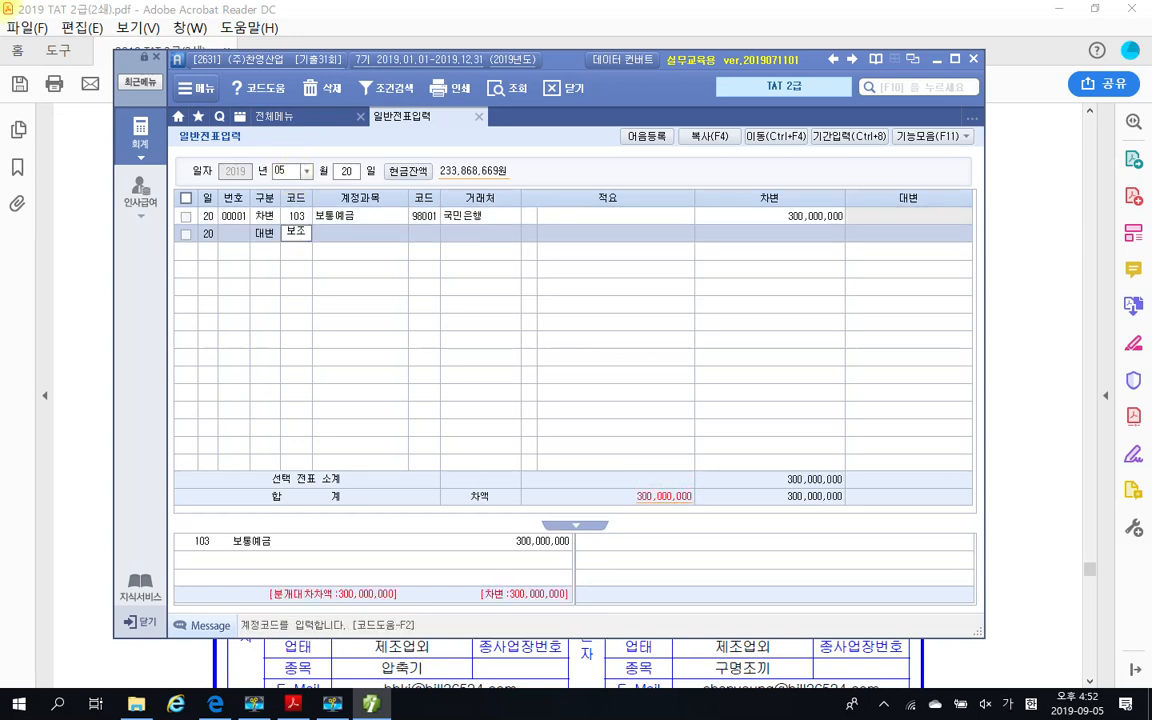
pyautogui.press('Return')
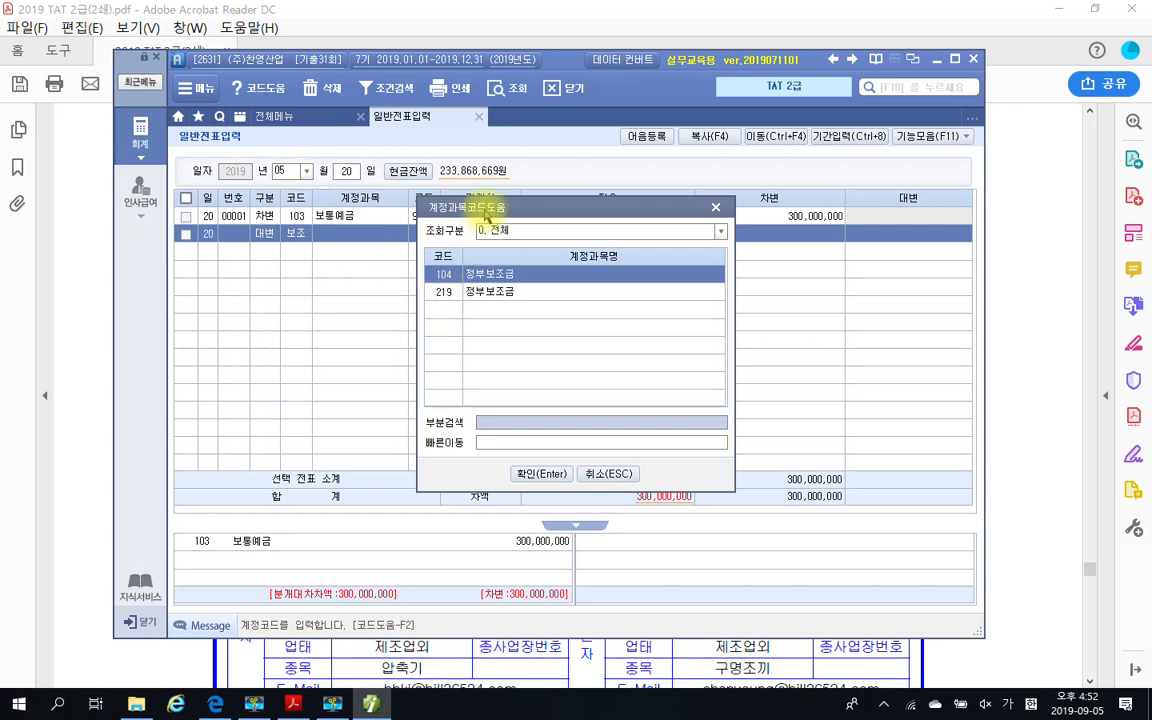
pyautogui.moveTo(486, 213); pyautogui.dragTo(494, 293)
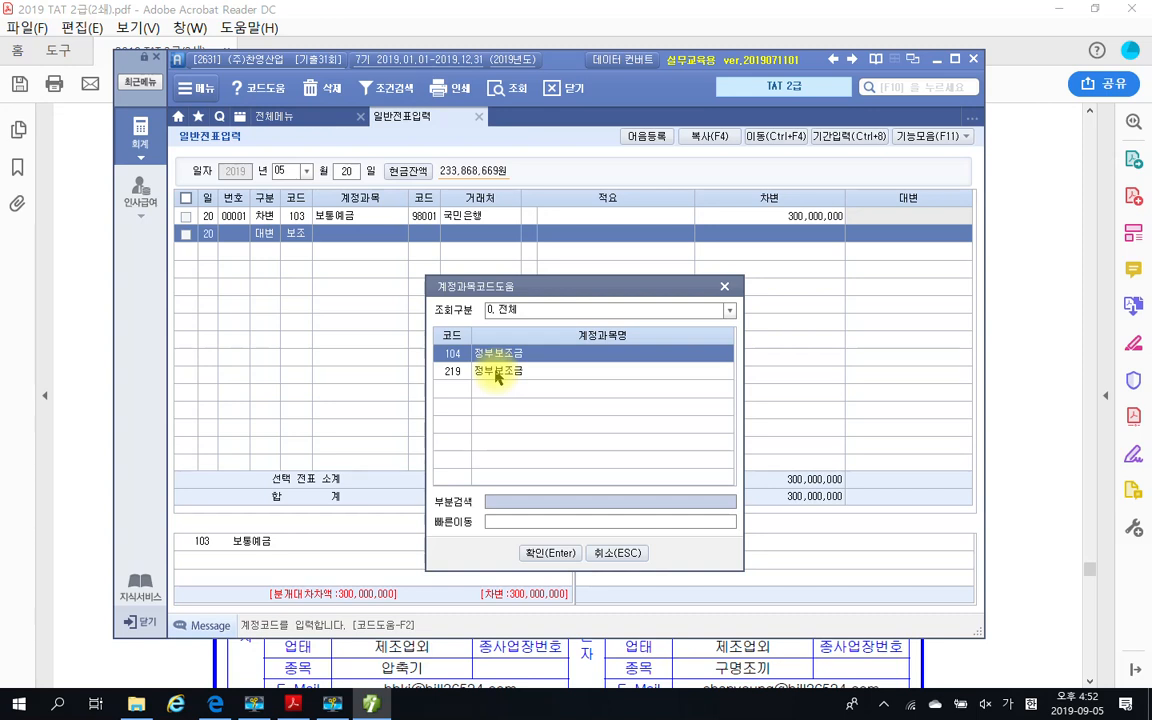
pyautogui.click(550, 552)
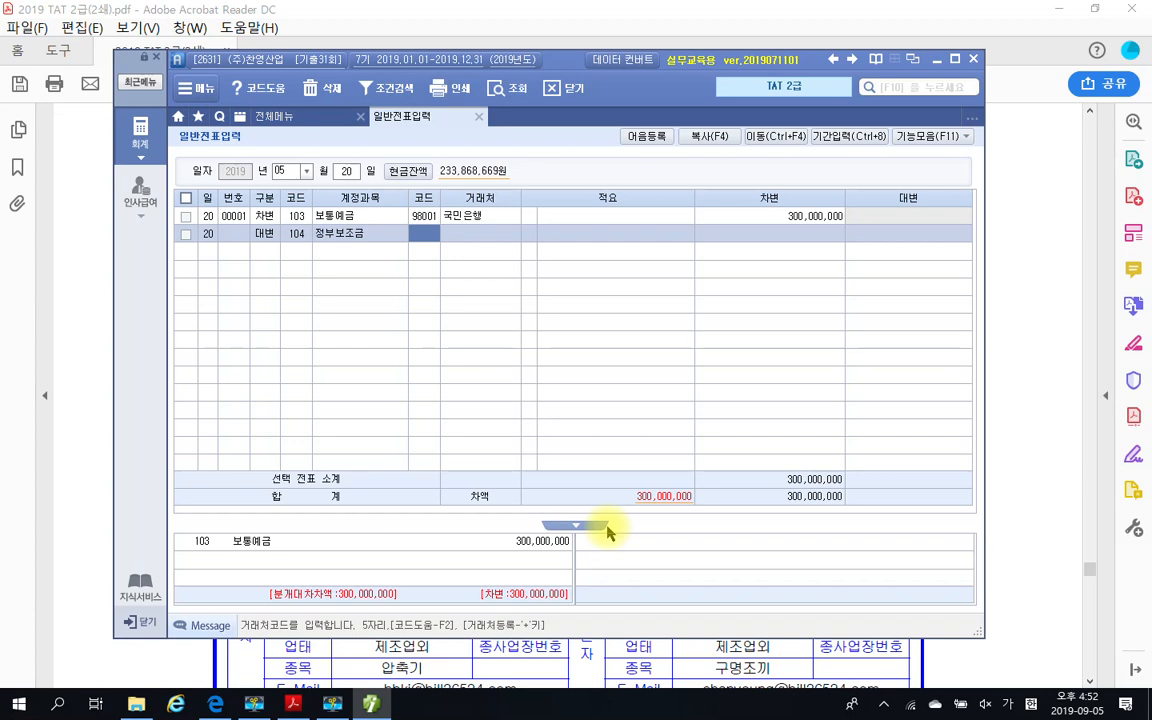
# Leave 거래처 and 적요 blank on the 정부보조금 line and enter 300,000,000 as its 대변 amount
pyautogui.press('Return')
pyautogui.press('Return')
pyautogui.press('Return')
pyautogui.write('3')
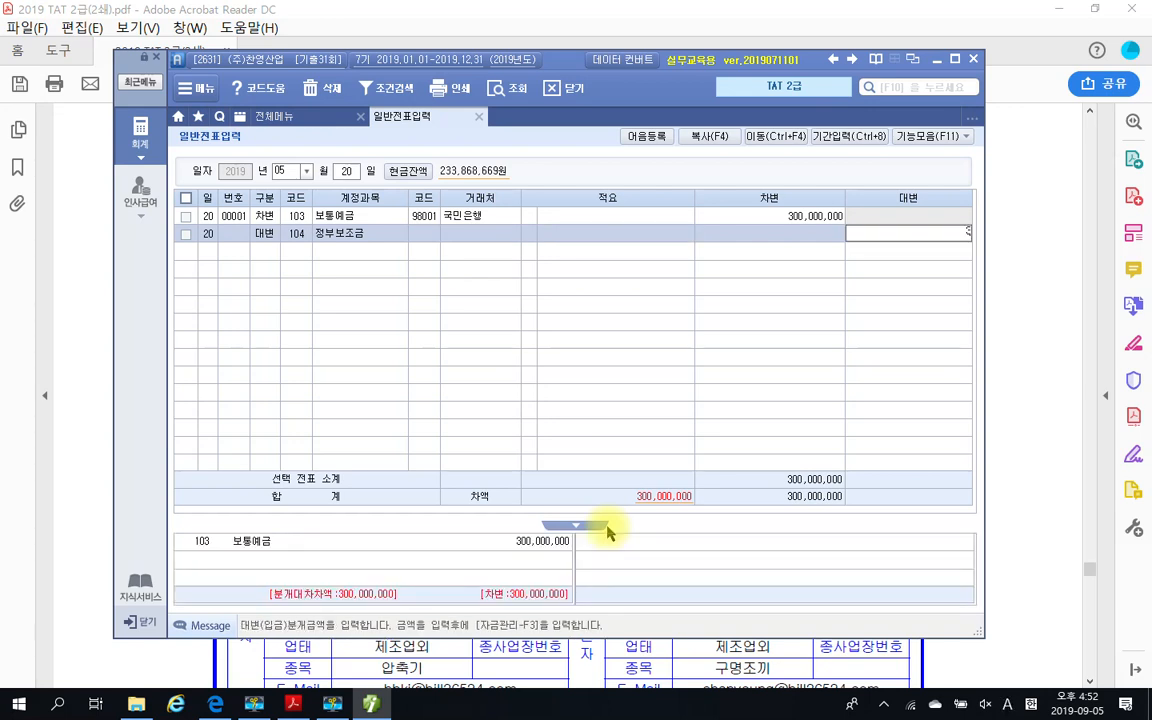
pyautogui.write('00,000')
pyautogui.press('Return')
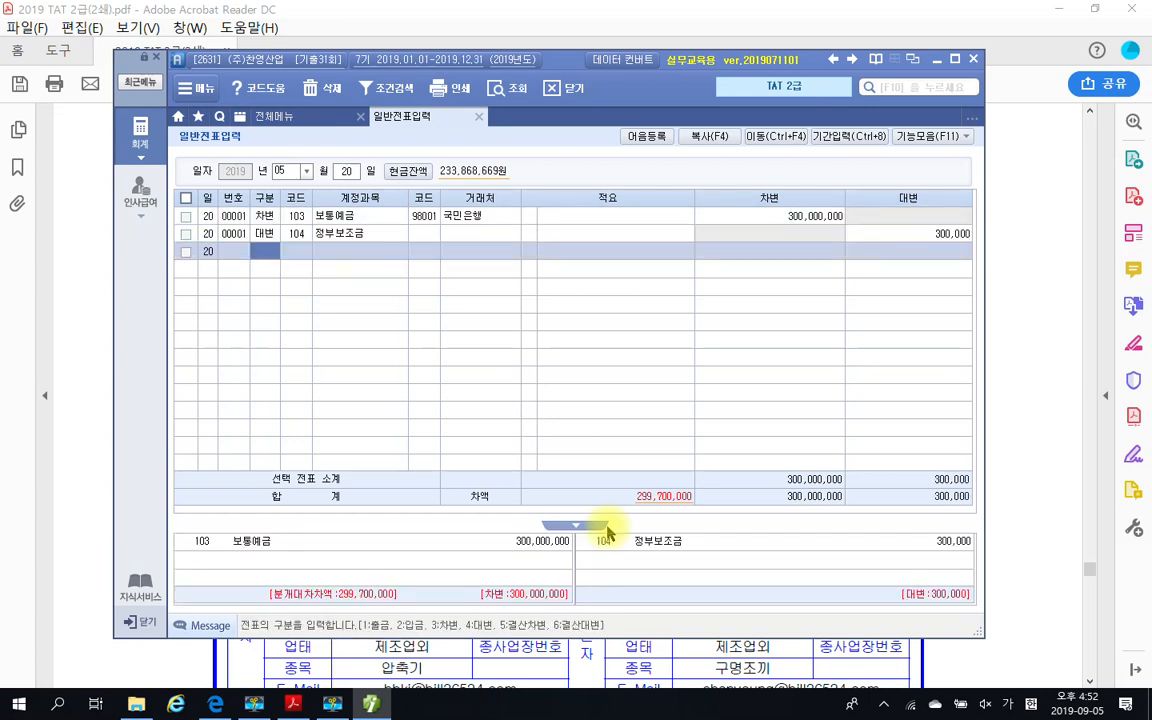
pyautogui.click(950, 240)
pyautogui.write('300000000')
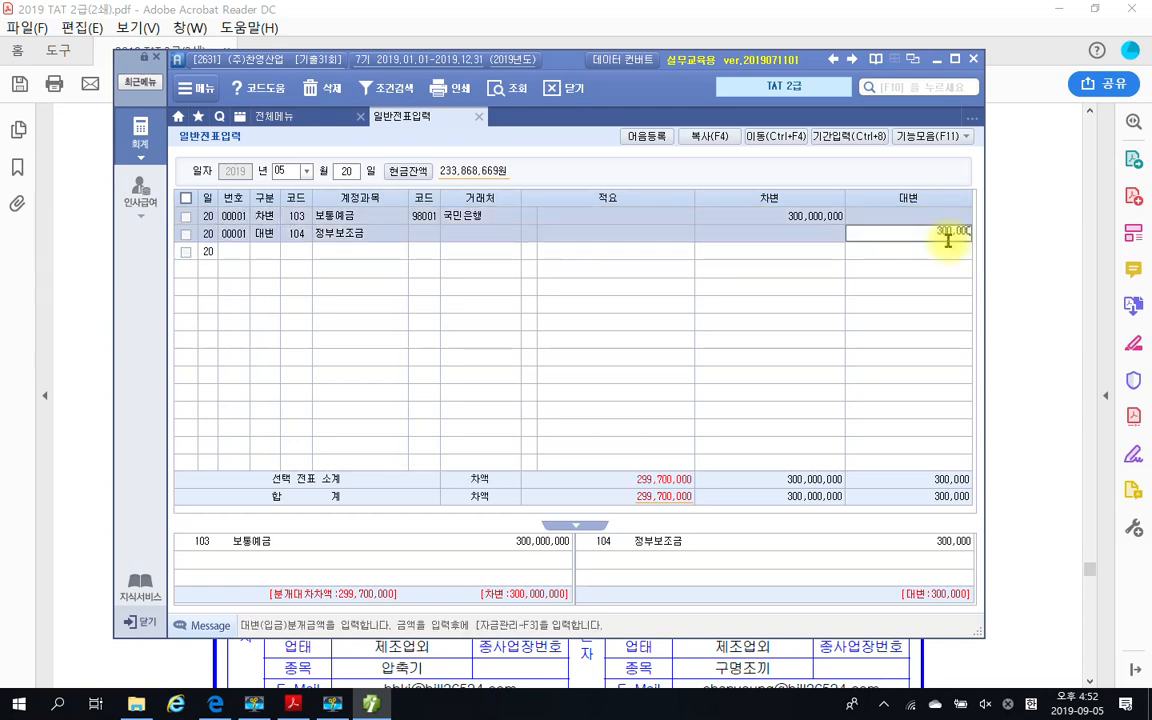
pyautogui.press('Return')
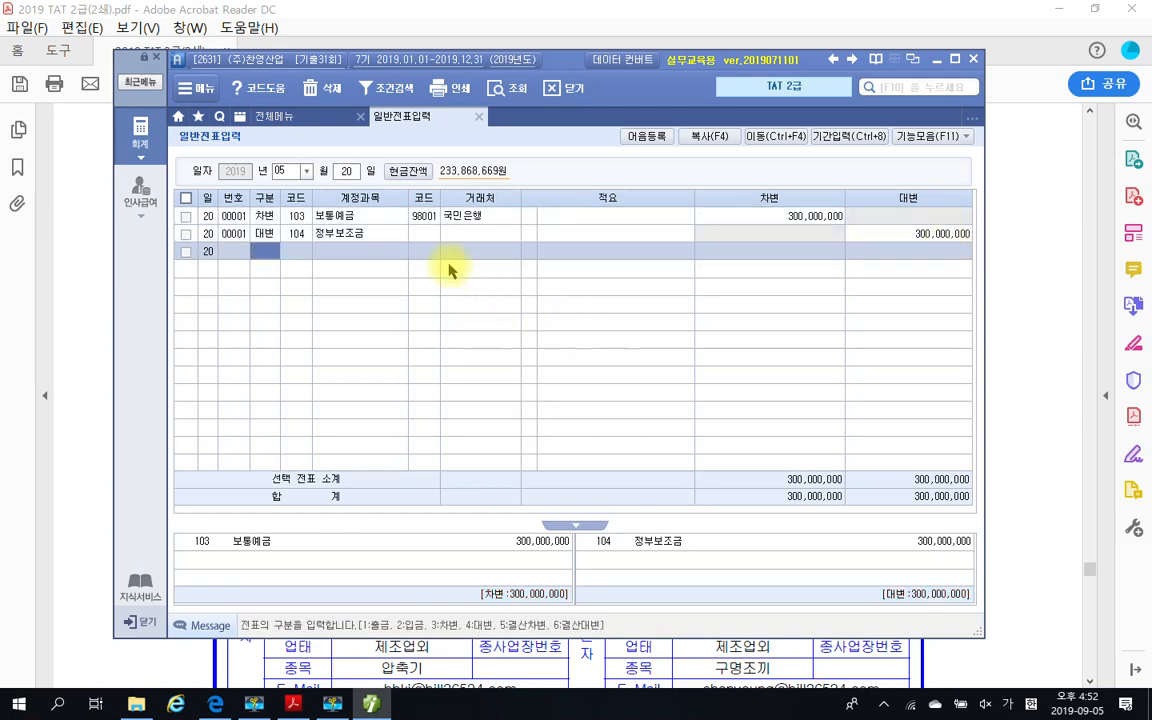
# Assign 거래처 01737 과학기술정보통신부 to the May 20 voucher's 정부보조금 line
pyautogui.click(424, 236)
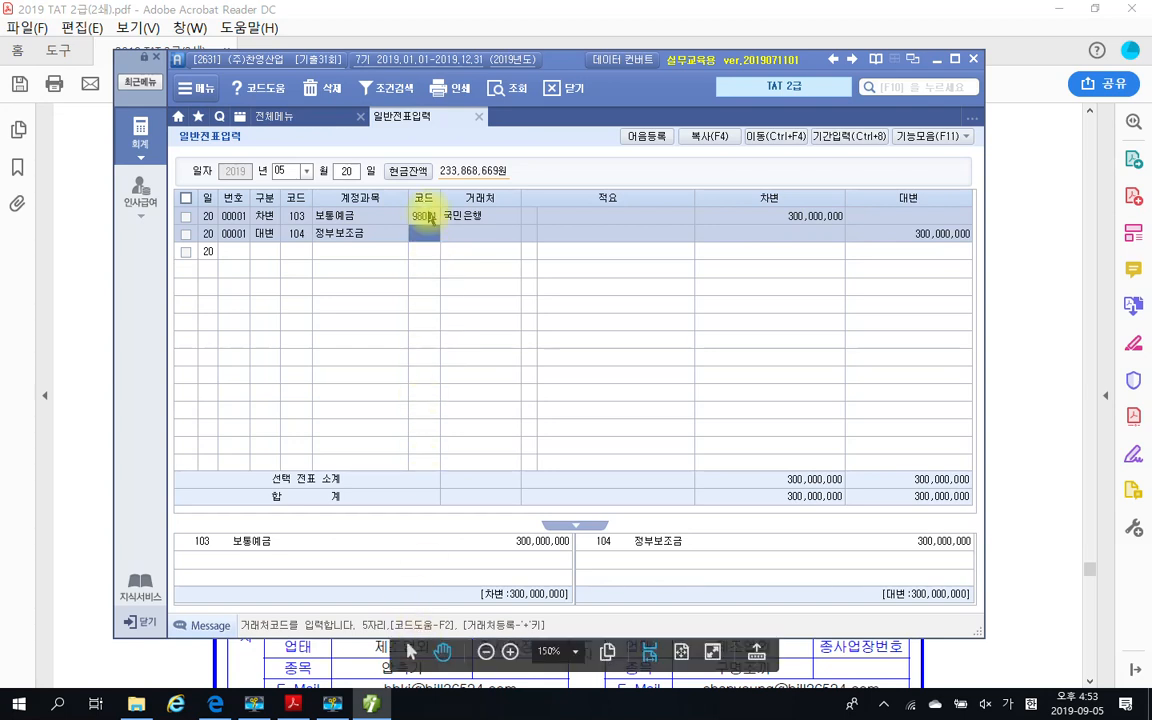
pyautogui.press('Return')
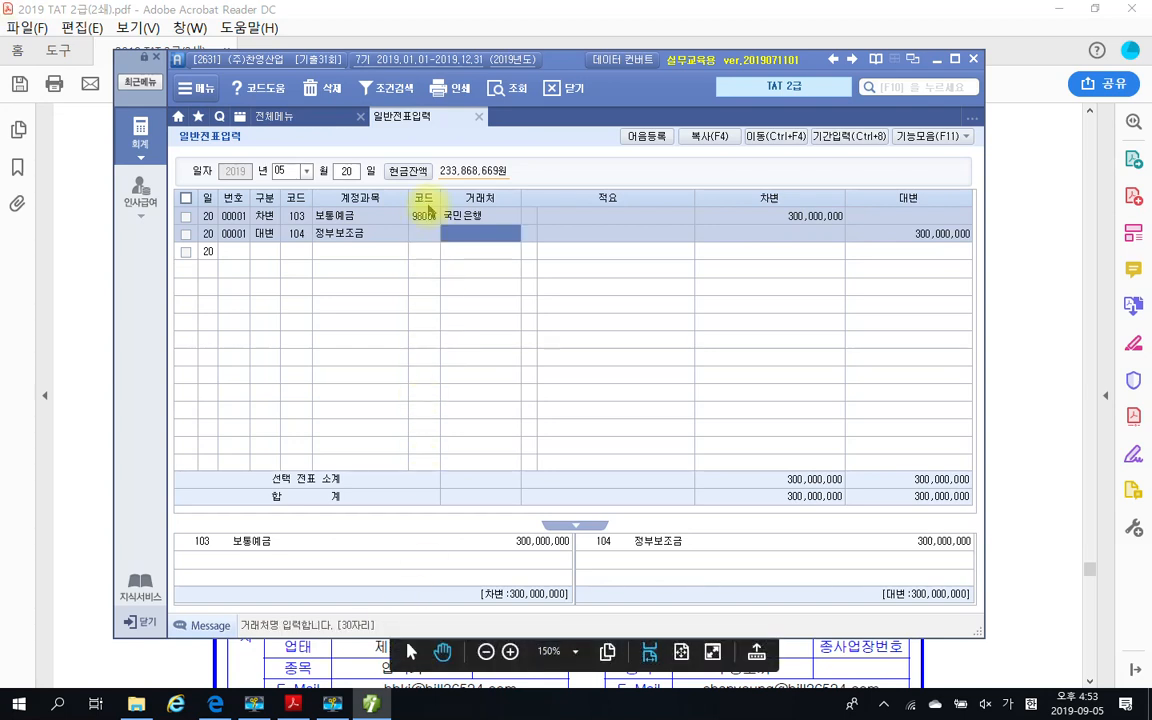
pyautogui.click(432, 235)
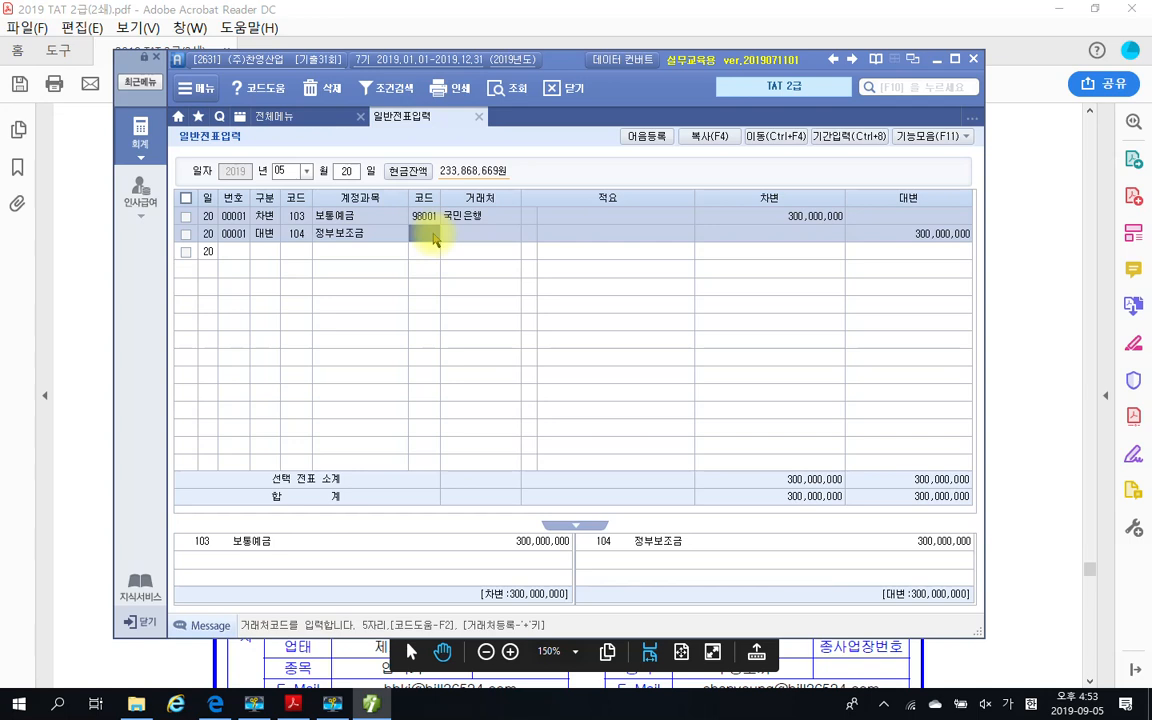
pyautogui.write('기')
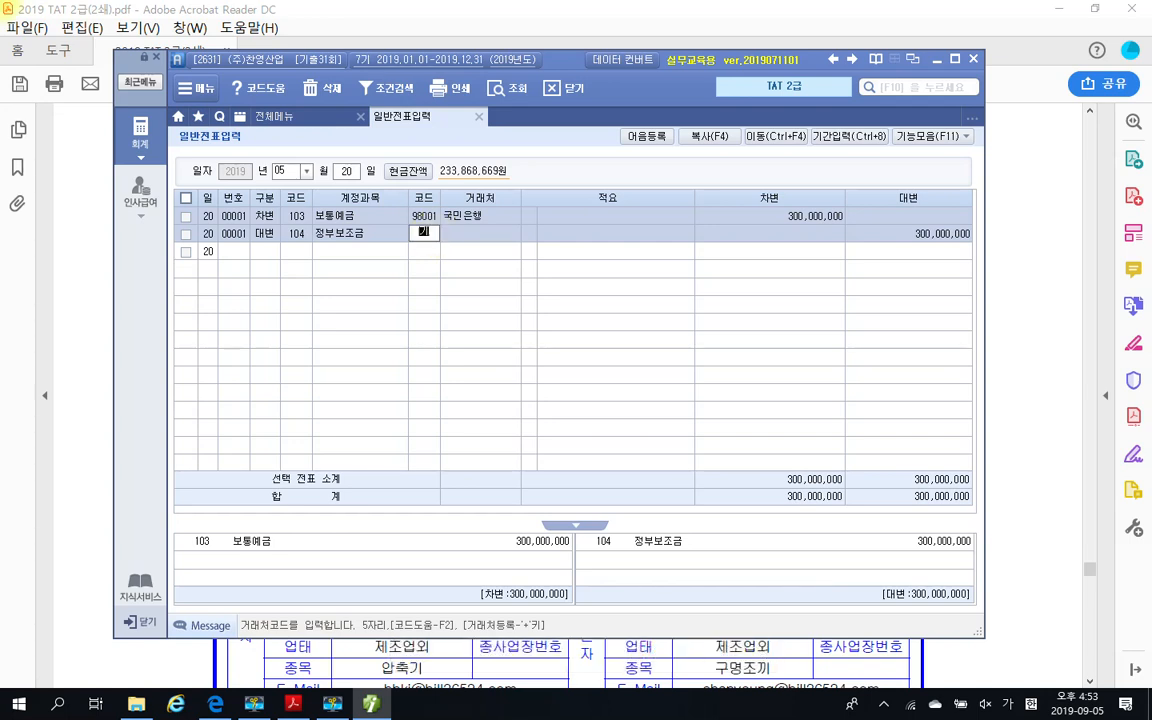
pyautogui.press('Return')
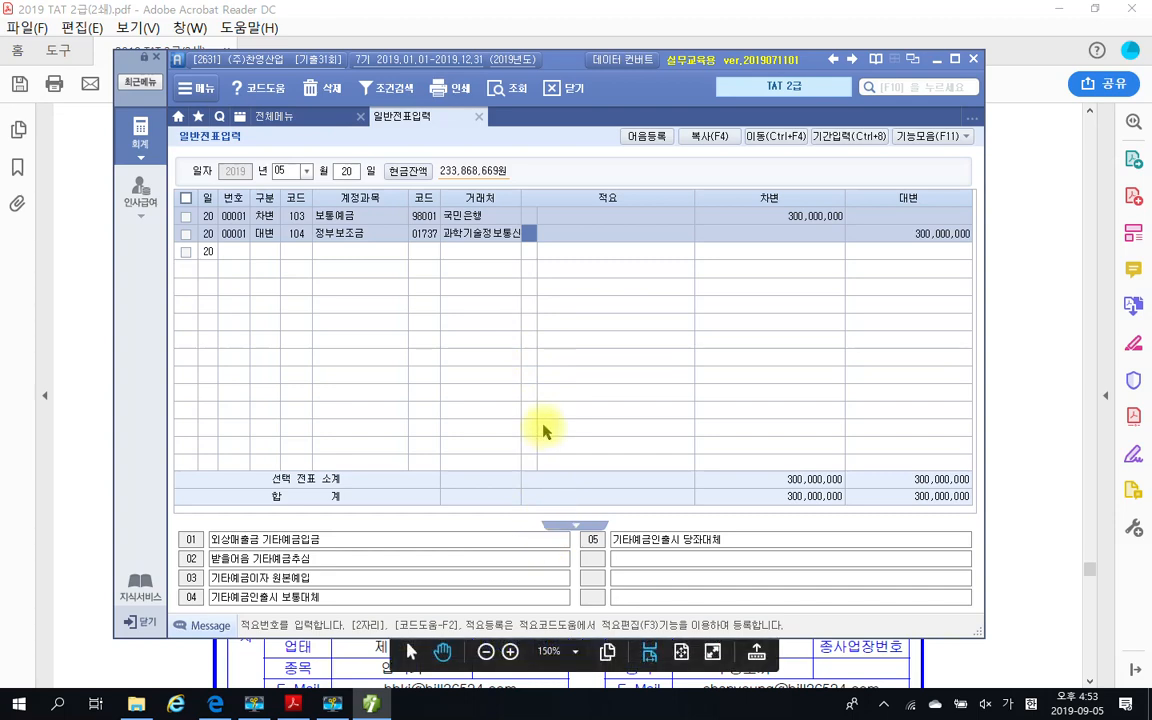
# Switch to the exam PDF and examine question 2's 과학기술정보통신부 subsidy terms and question 3's 전자세금계산서 for the 압축기계 purchase
pyautogui.click(370, 704)
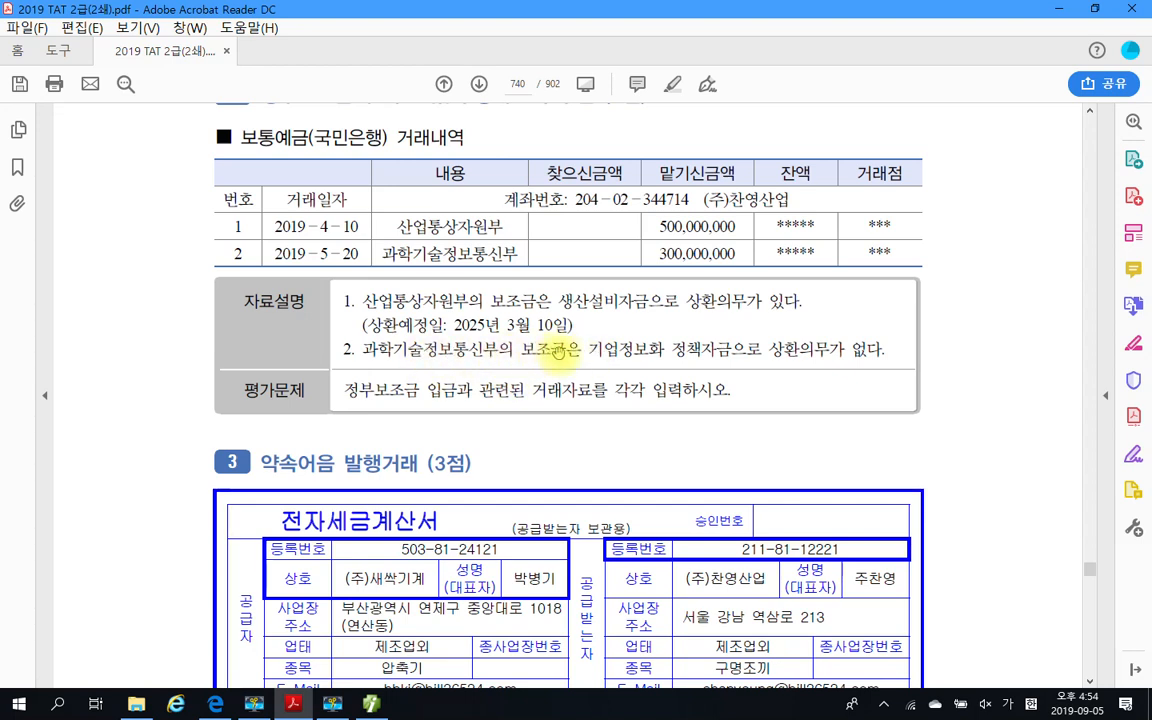
pyautogui.moveTo(588, 349); pyautogui.dragTo(735, 348)
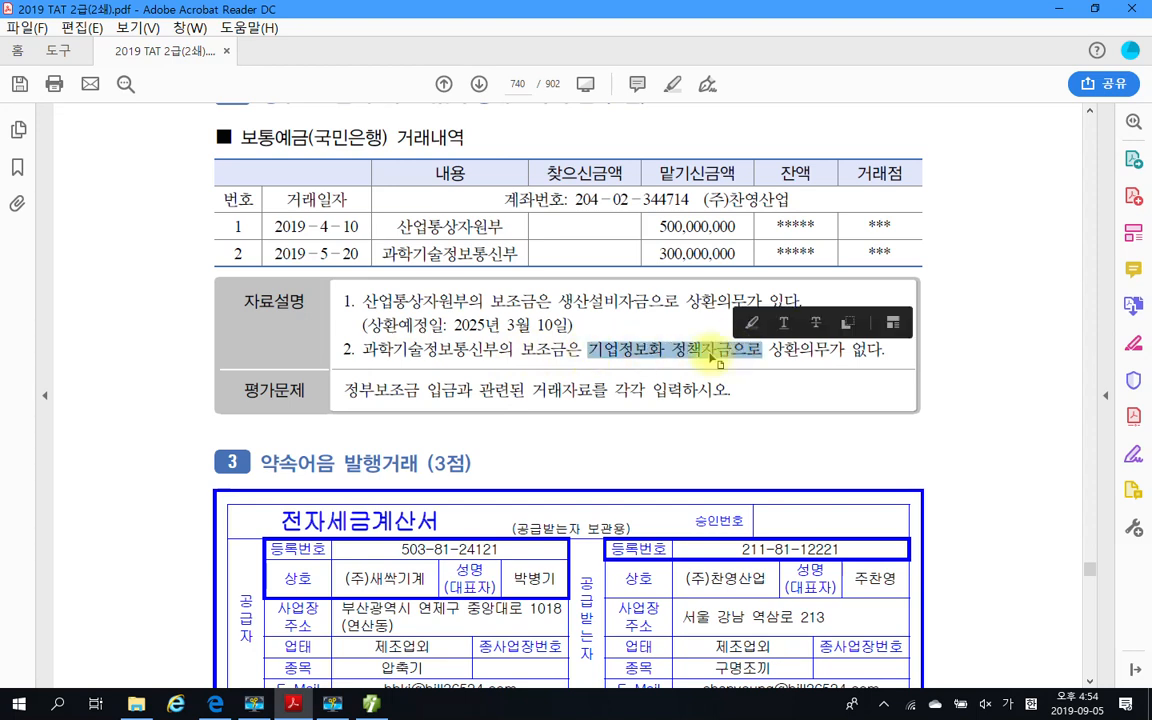
pyautogui.click(688, 350)
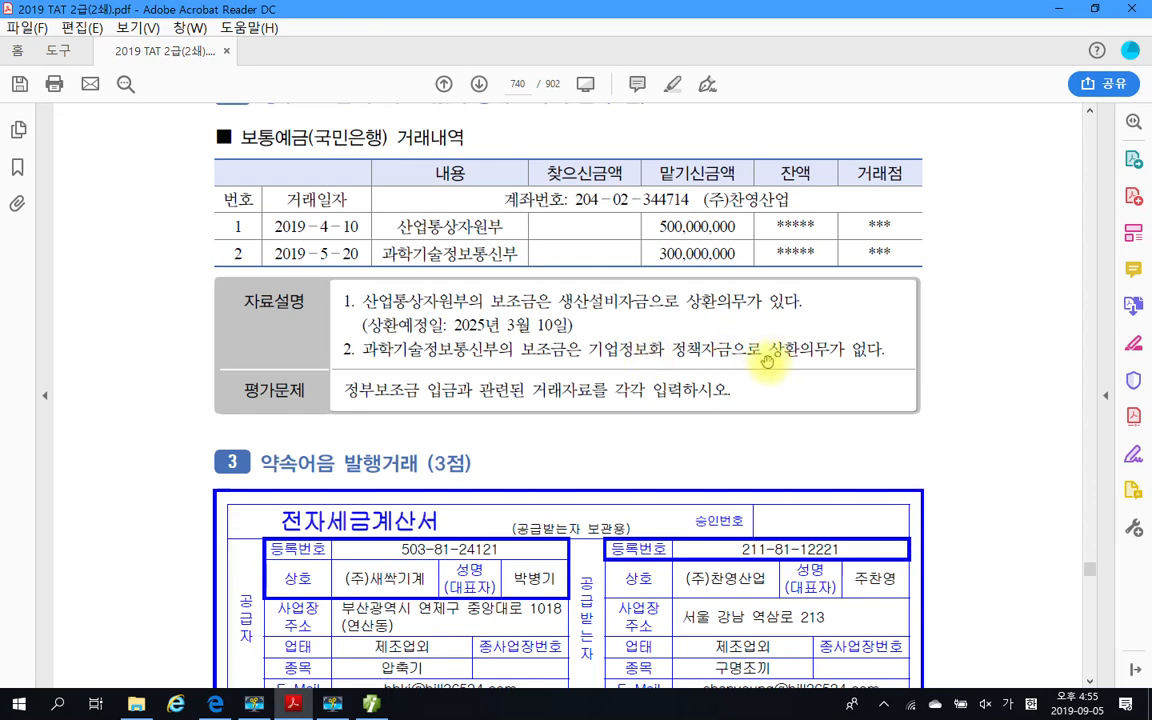
pyautogui.scroll(-6, 766, 361)
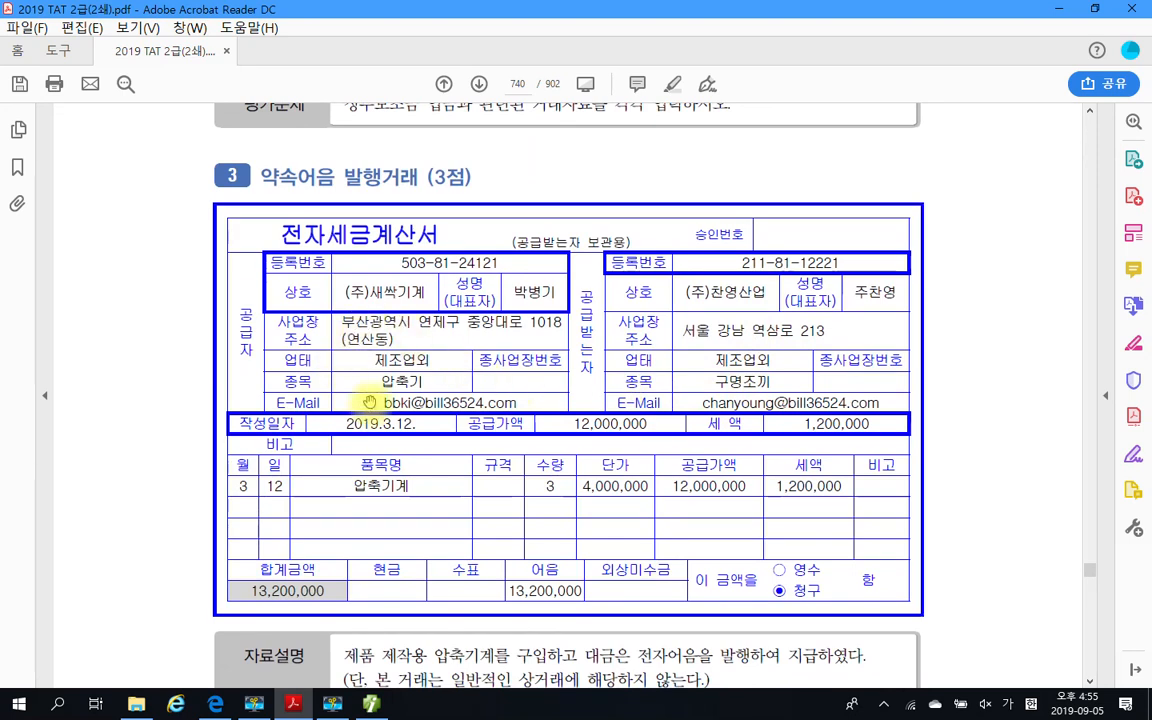
pyautogui.doubleClick(374, 178)
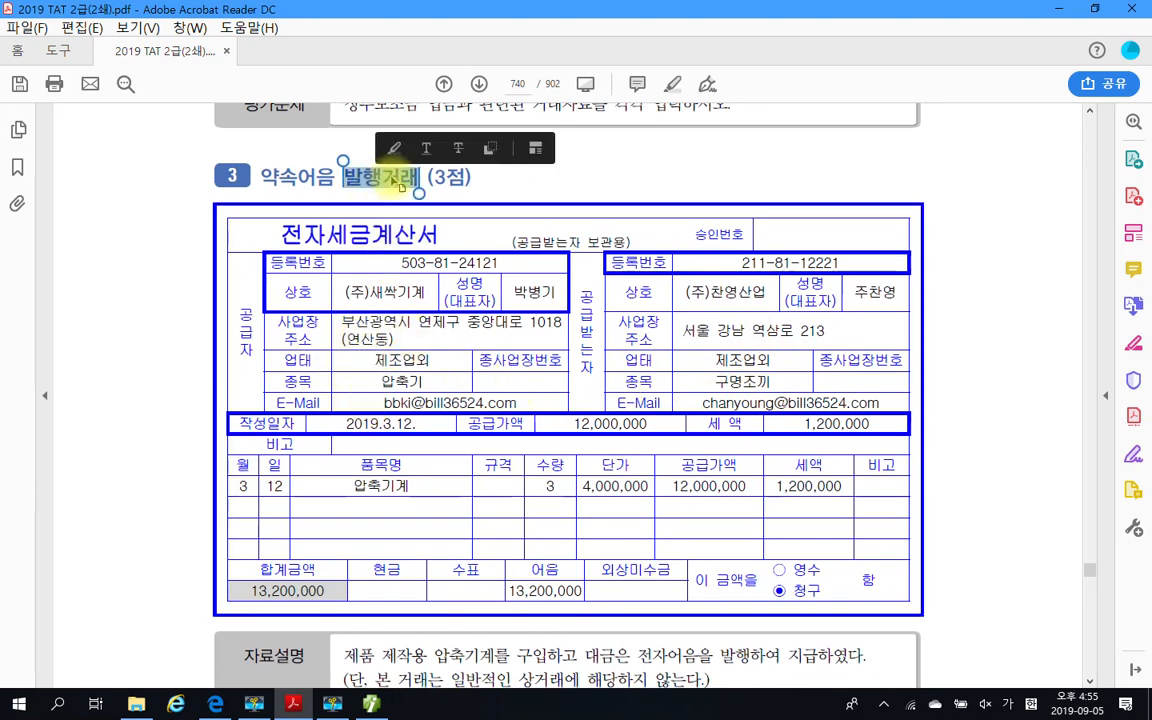
pyautogui.click(504, 188)
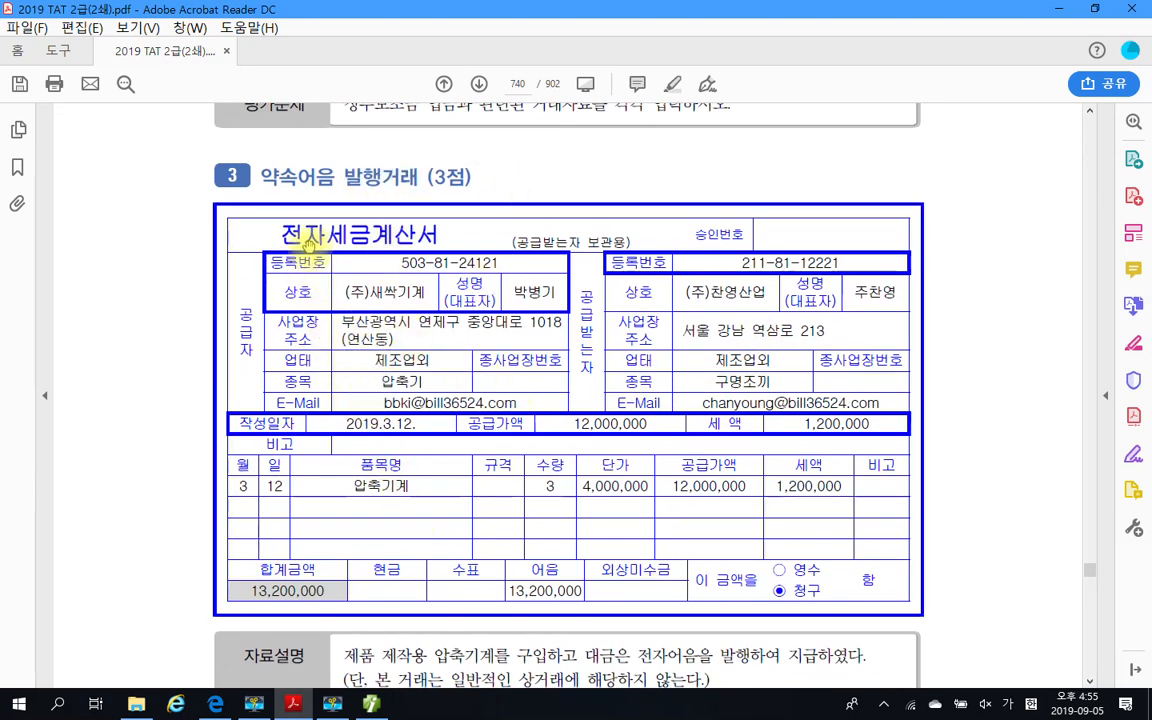
pyautogui.scroll(-2, 375, 320)
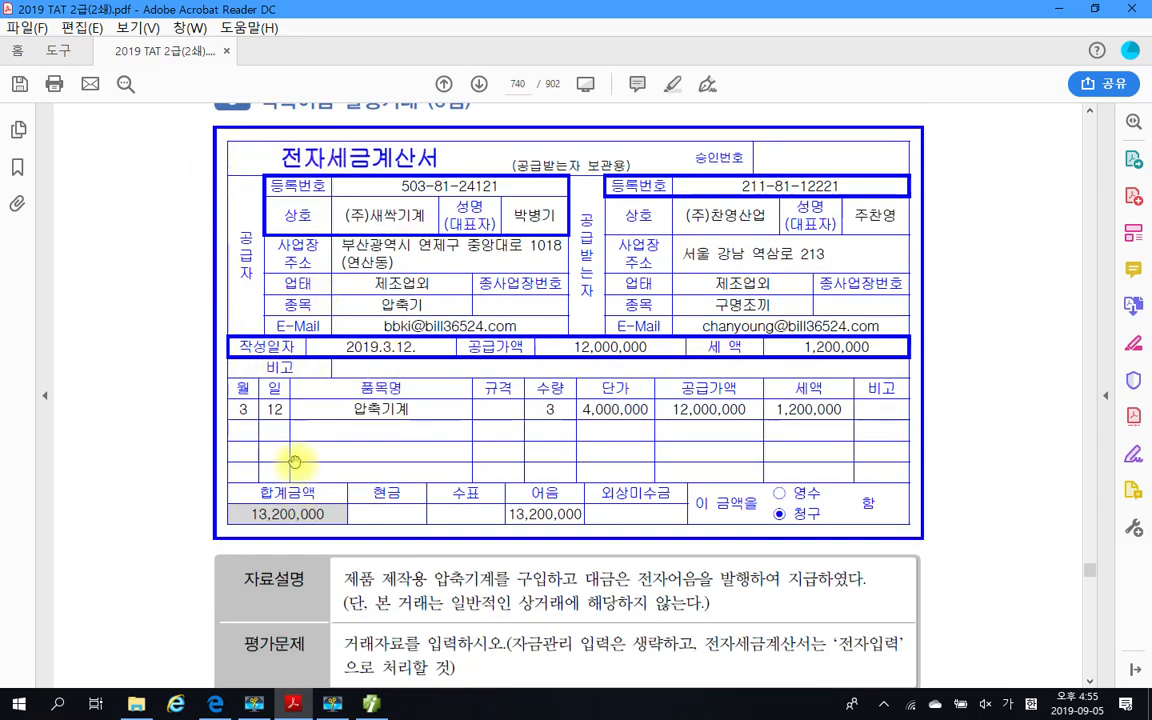
pyautogui.scroll(-2, 287, 479)
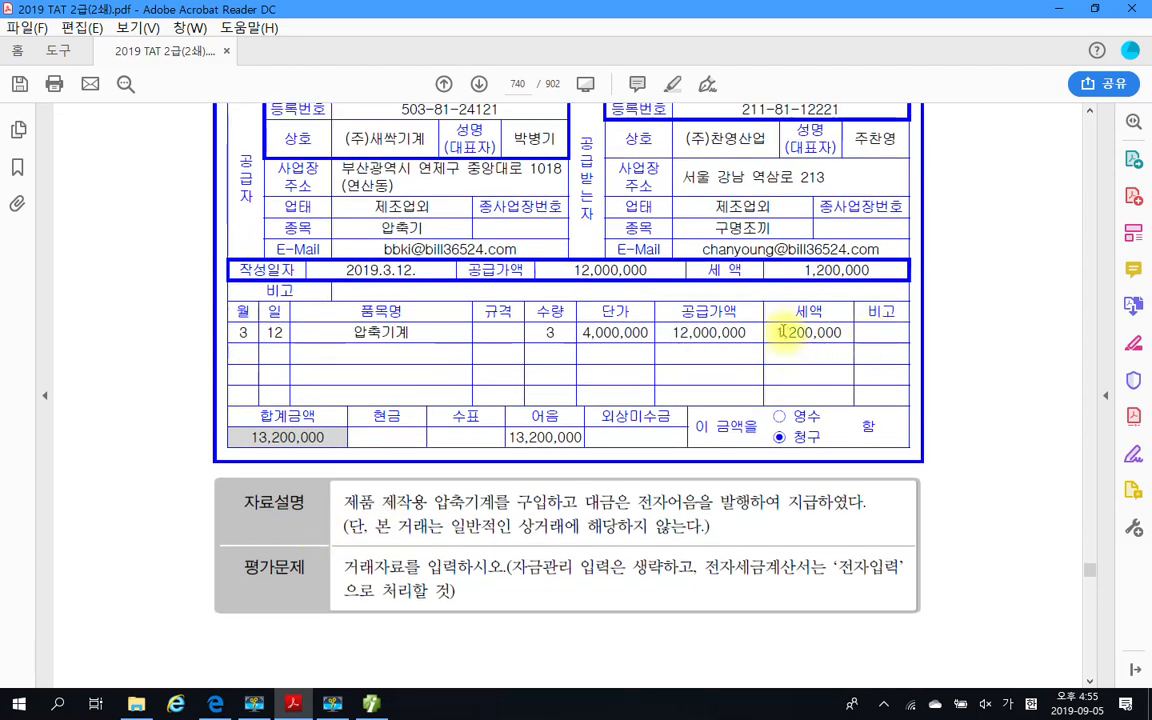
# Read question 3's 자료설명 about the nature of the transaction and check the 실무수행 유의사항 on page 739
pyautogui.scroll(1, 537, 341)
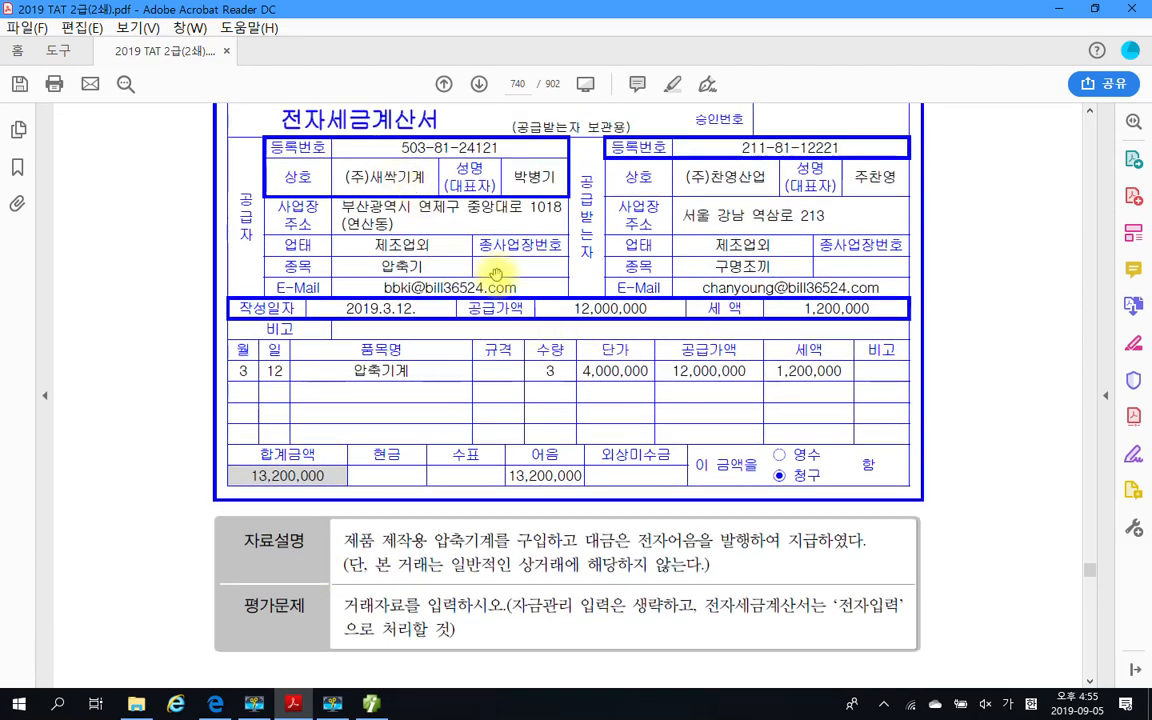
pyautogui.scroll(1, 498, 381)
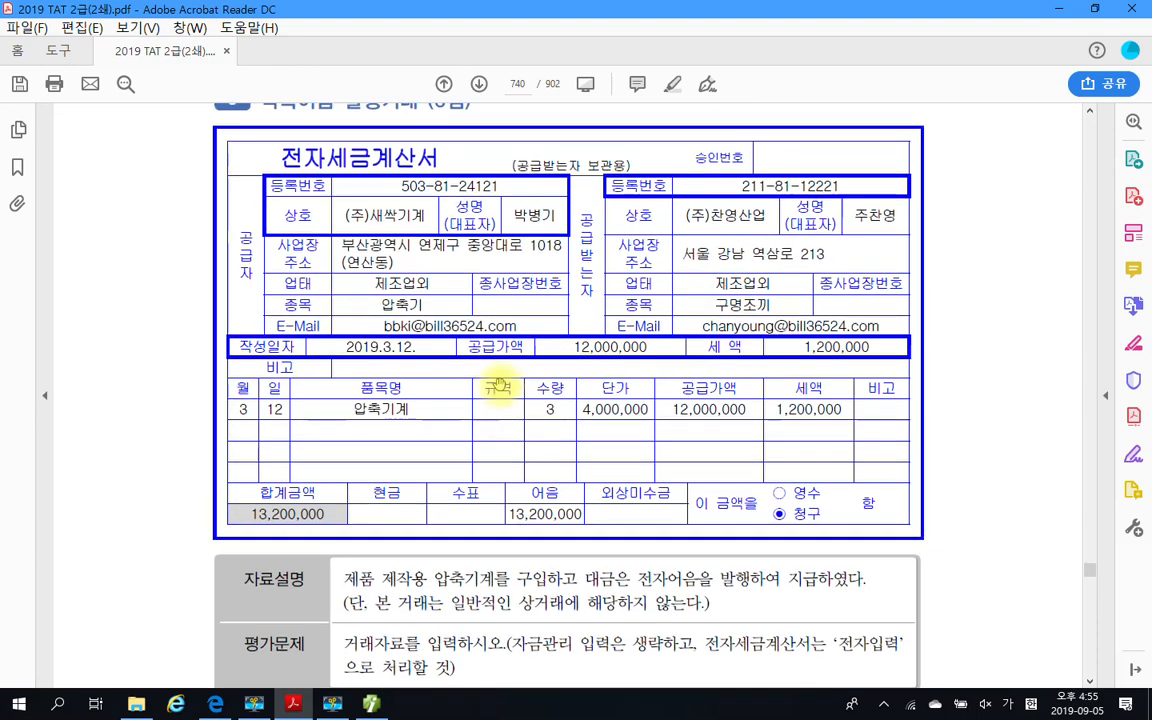
pyautogui.scroll(-2, 450, 380)
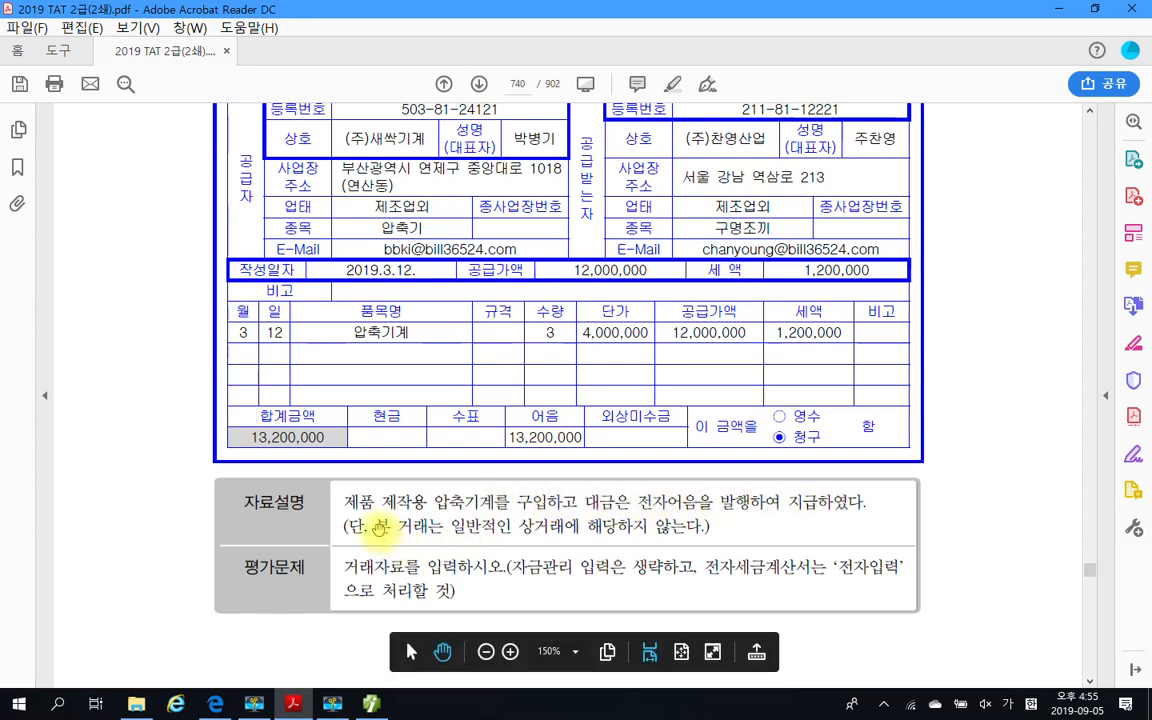
pyautogui.moveTo(378, 526); pyautogui.dragTo(578, 528)
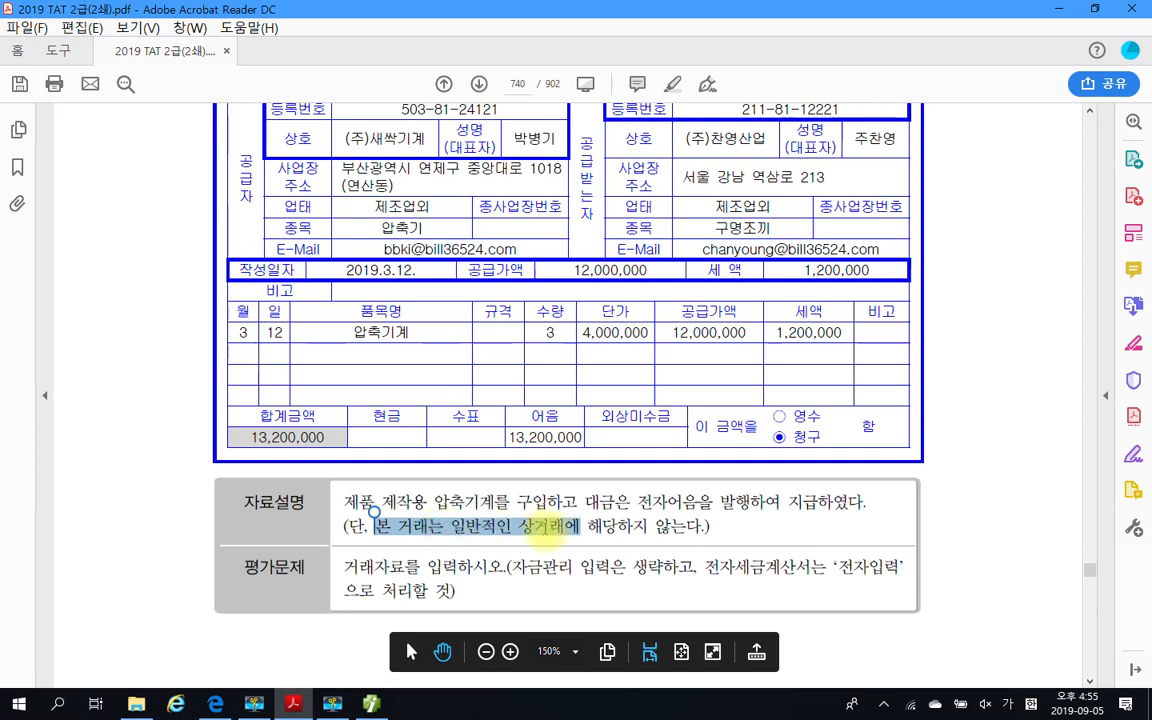
pyautogui.click(605, 533)
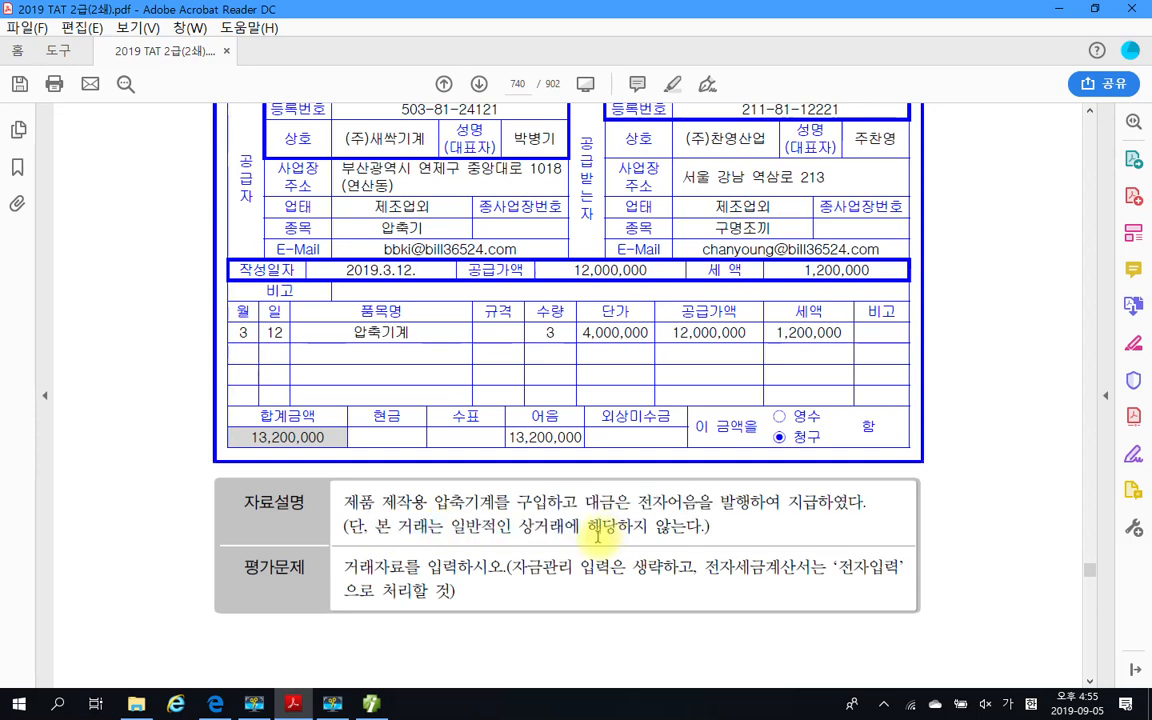
pyautogui.scroll(15, 597, 533)
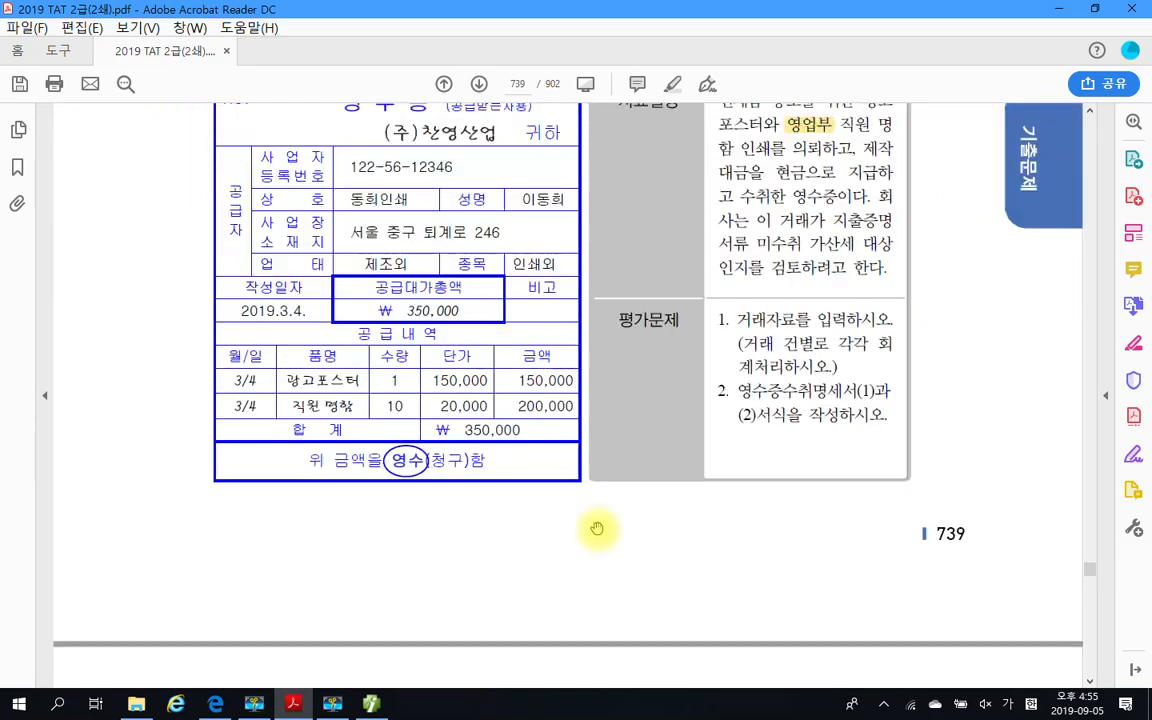
pyautogui.scroll(2, 599, 528)
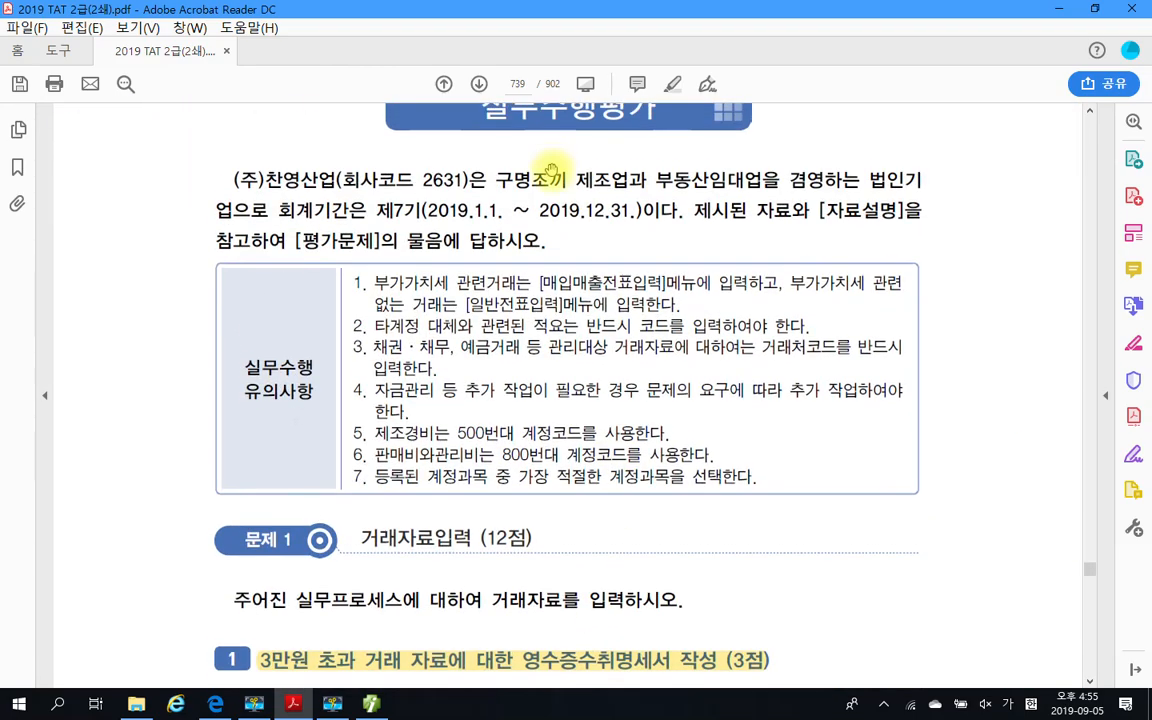
pyautogui.scroll(-2, 577, 272)
pyautogui.scroll(-15, 578, 278)
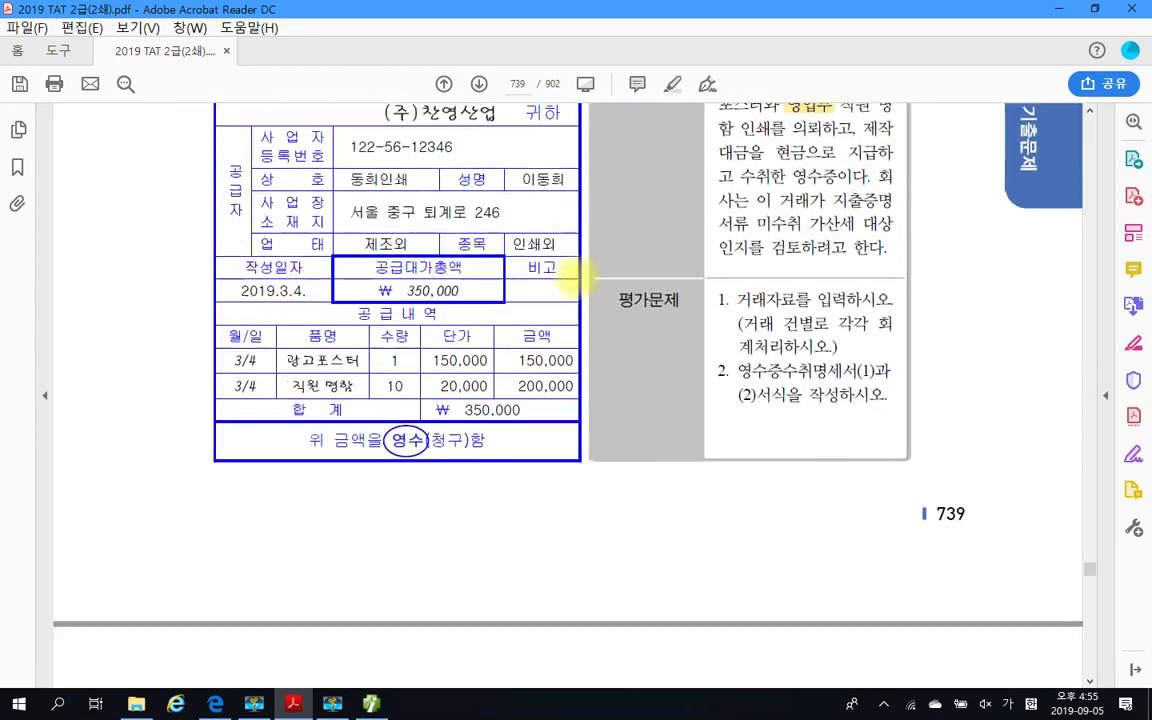
pyautogui.scroll(-5, 572, 273)
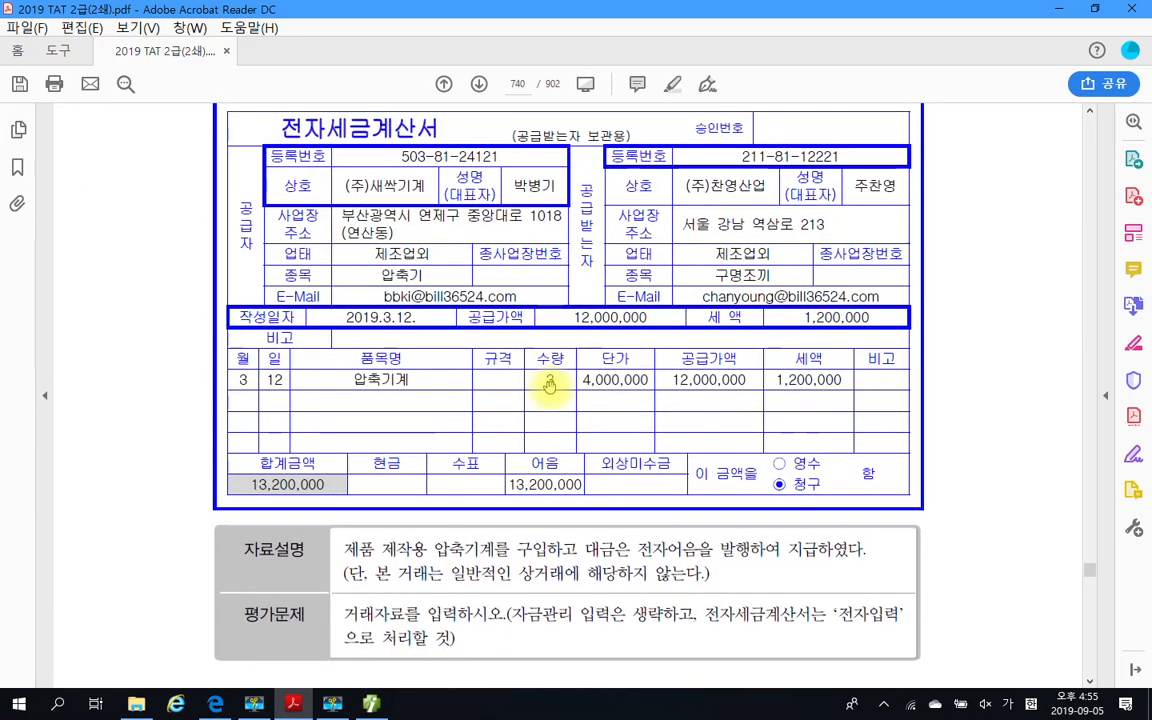
# Highlight the text 일반적인 상거래에 해당하지 in question 3's 자료설명
pyautogui.scroll(-5, 548, 452)
pyautogui.scroll(3, 550, 390)
pyautogui.scroll(3, 548, 390)
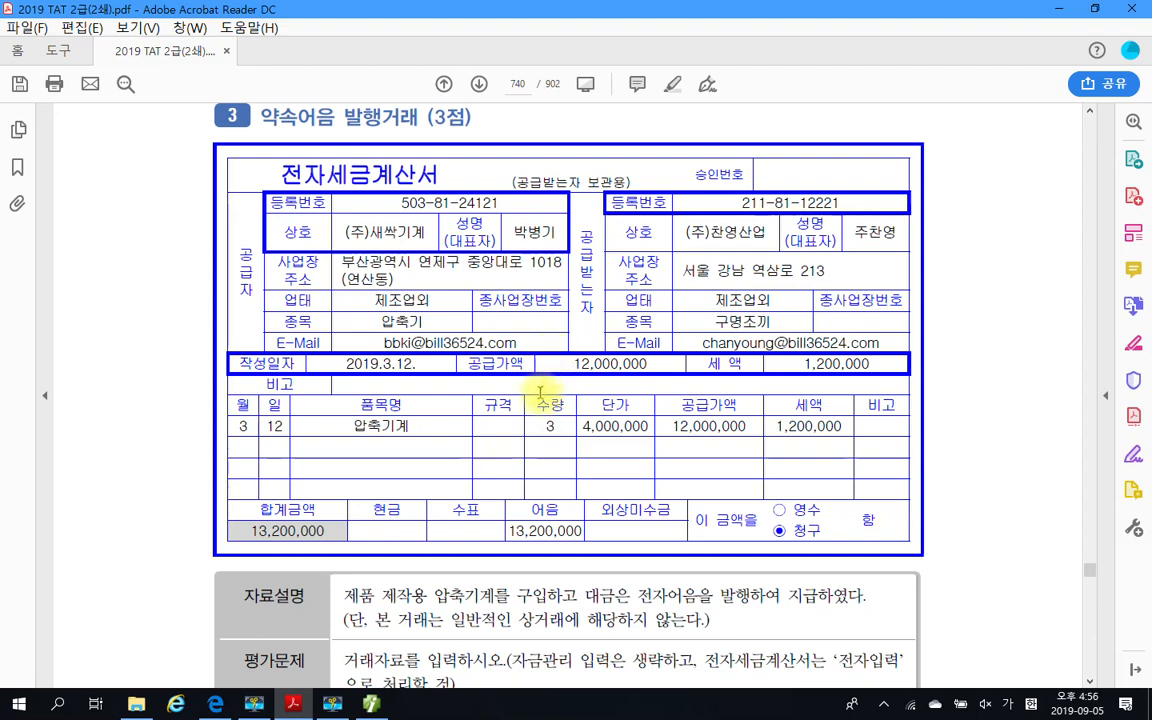
pyautogui.scroll(-1, 515, 535)
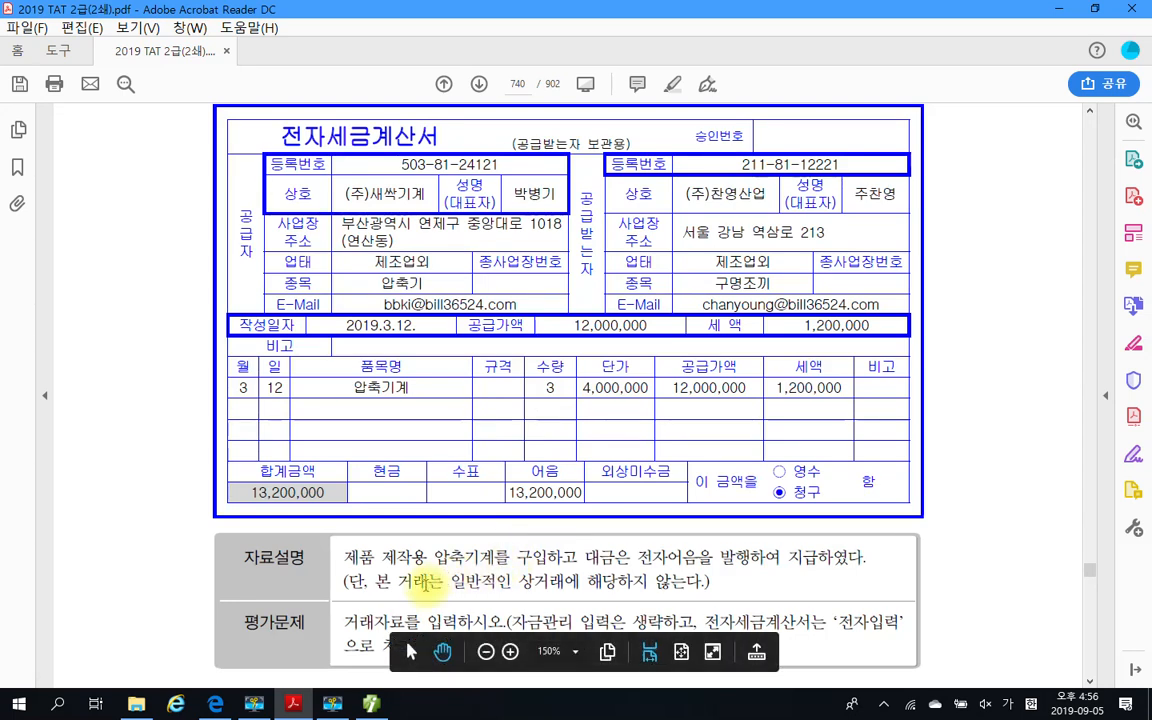
pyautogui.doubleClick(425, 582)
pyautogui.click(530, 590)
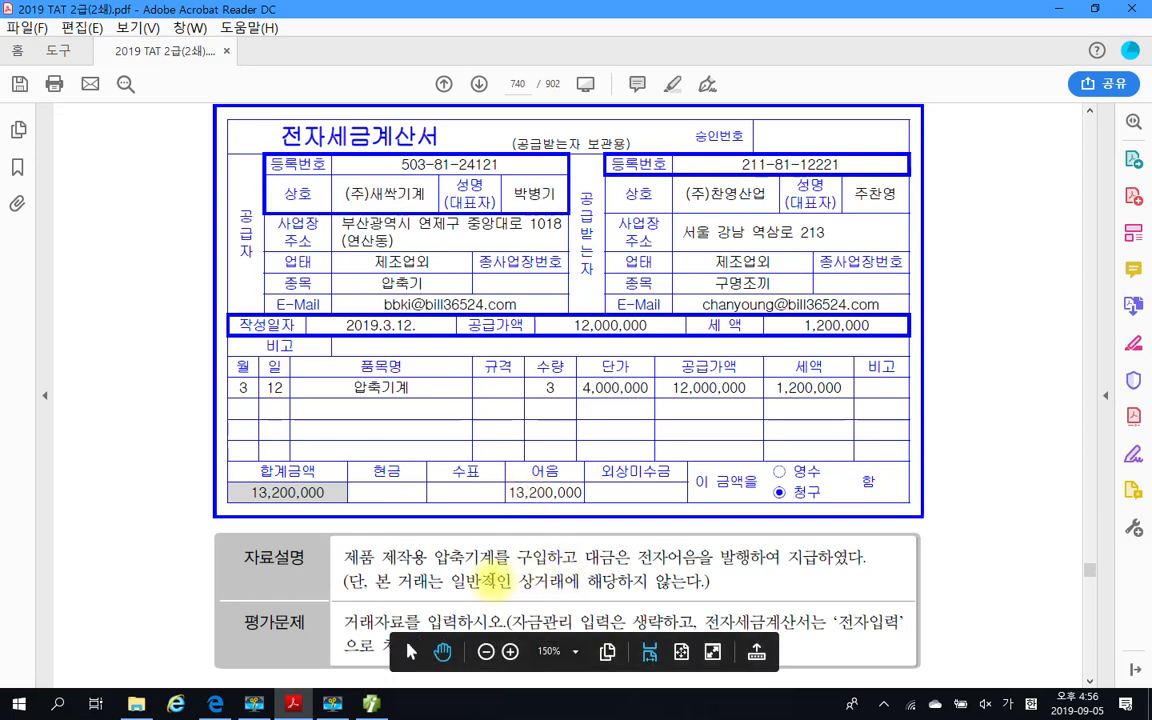
pyautogui.moveTo(452, 581); pyautogui.dragTo(645, 583)
pyautogui.rightClick(595, 583)
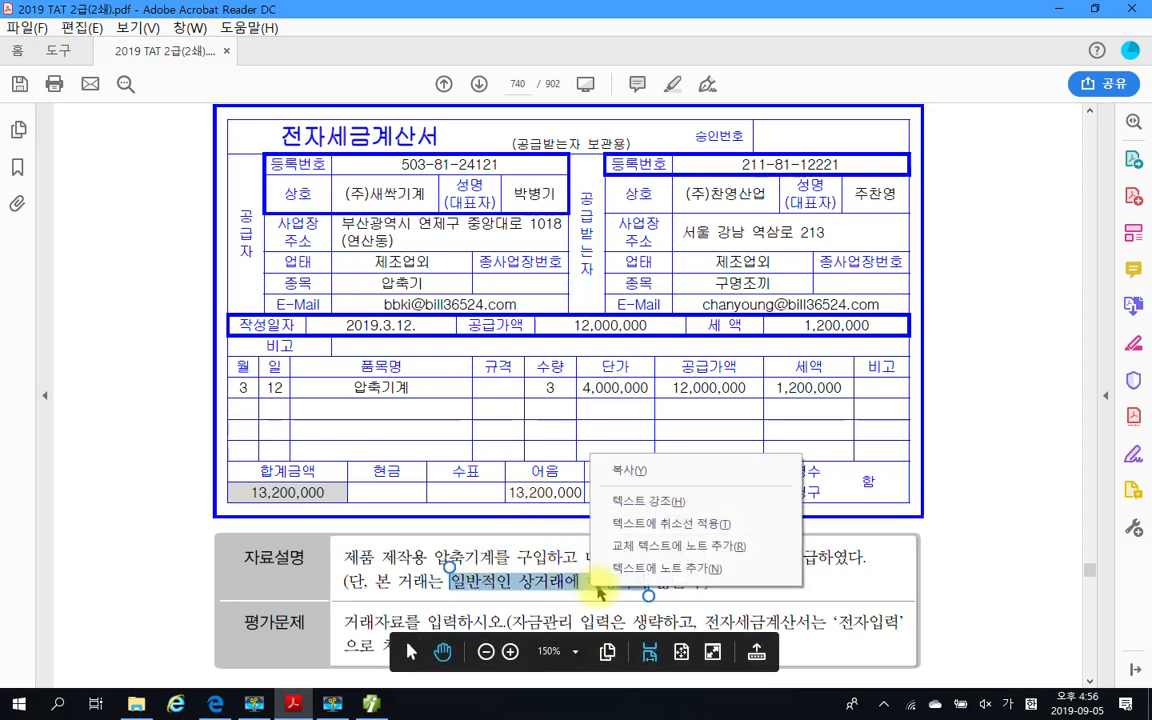
pyautogui.click(665, 512)
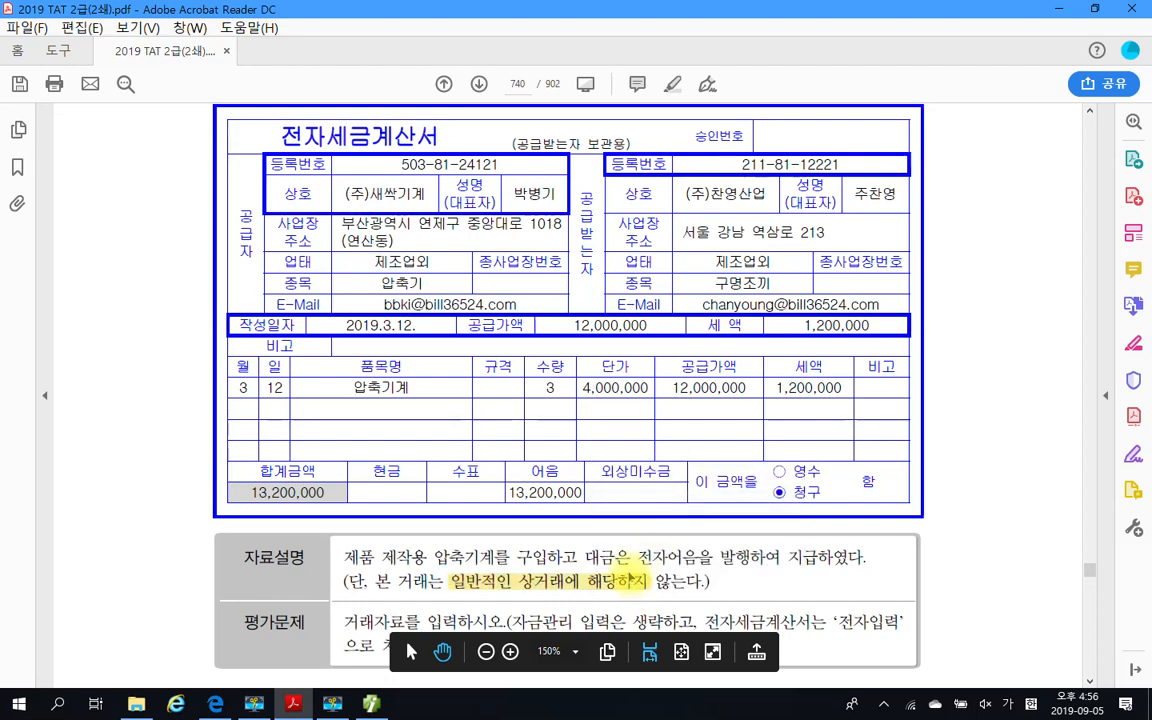
# Review question 3's 평가문제 requirements together with the date, amounts and payment method on its tax invoice
pyautogui.scroll(-1, 628, 573)
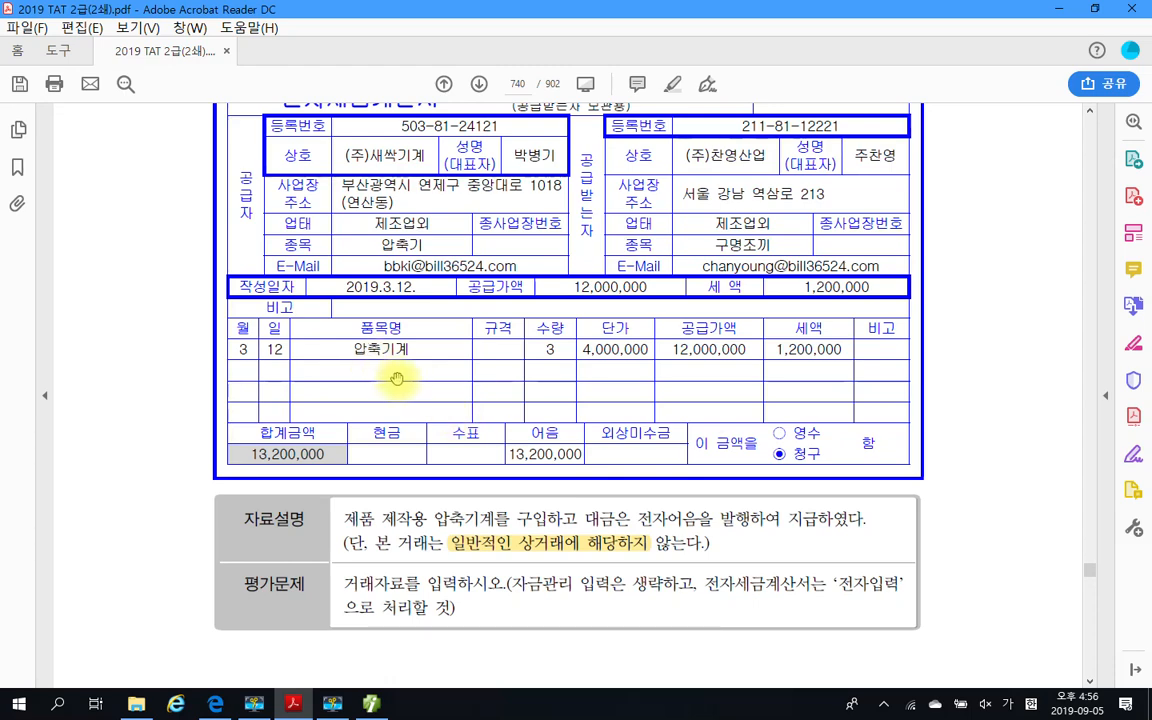
pyautogui.click(470, 543)
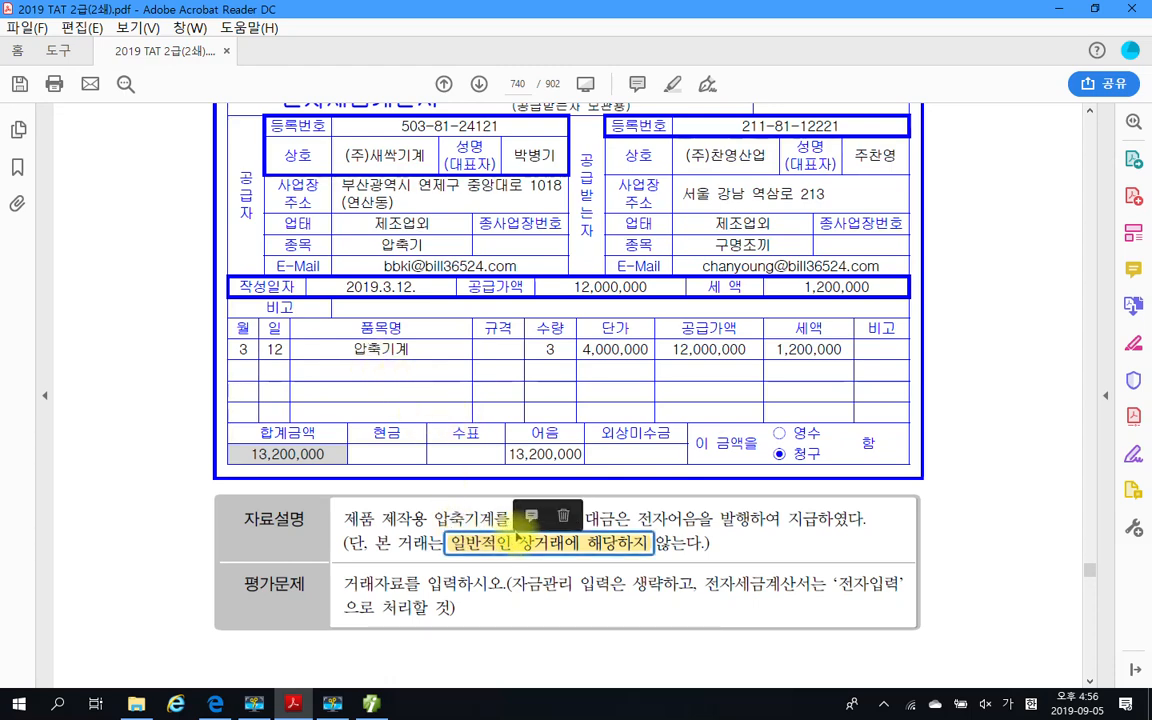
pyautogui.scroll(-3, 612, 600)
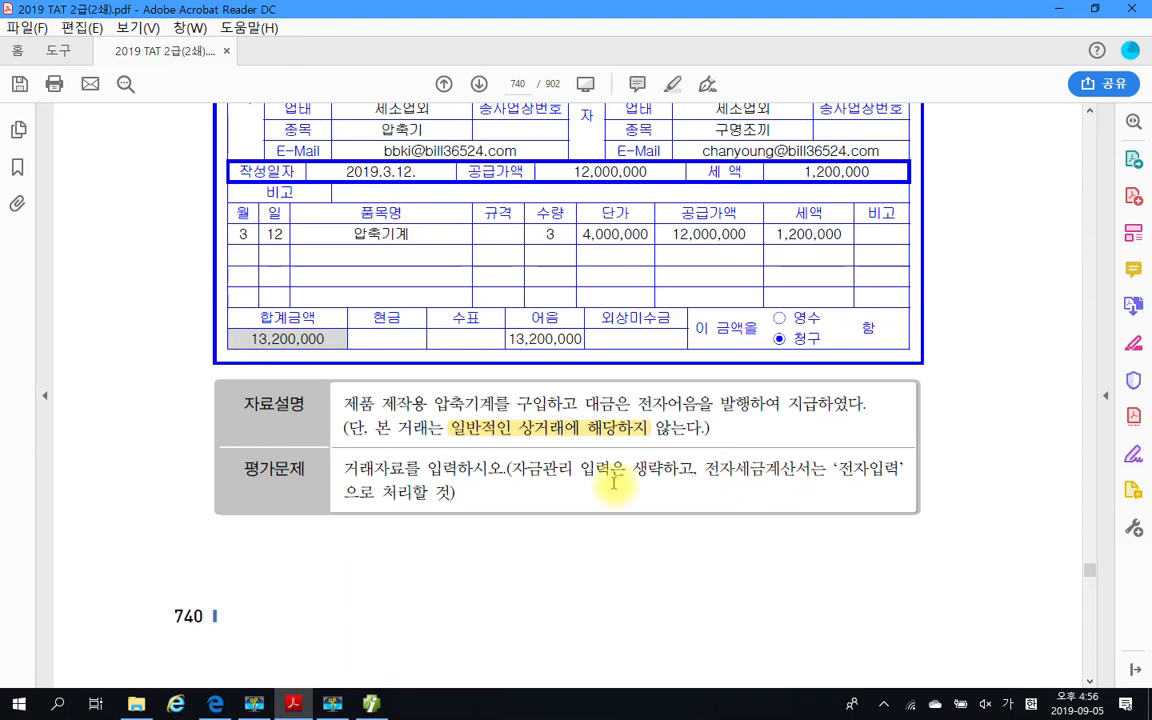
pyautogui.scroll(2, 614, 482)
pyautogui.scroll(1, 612, 482)
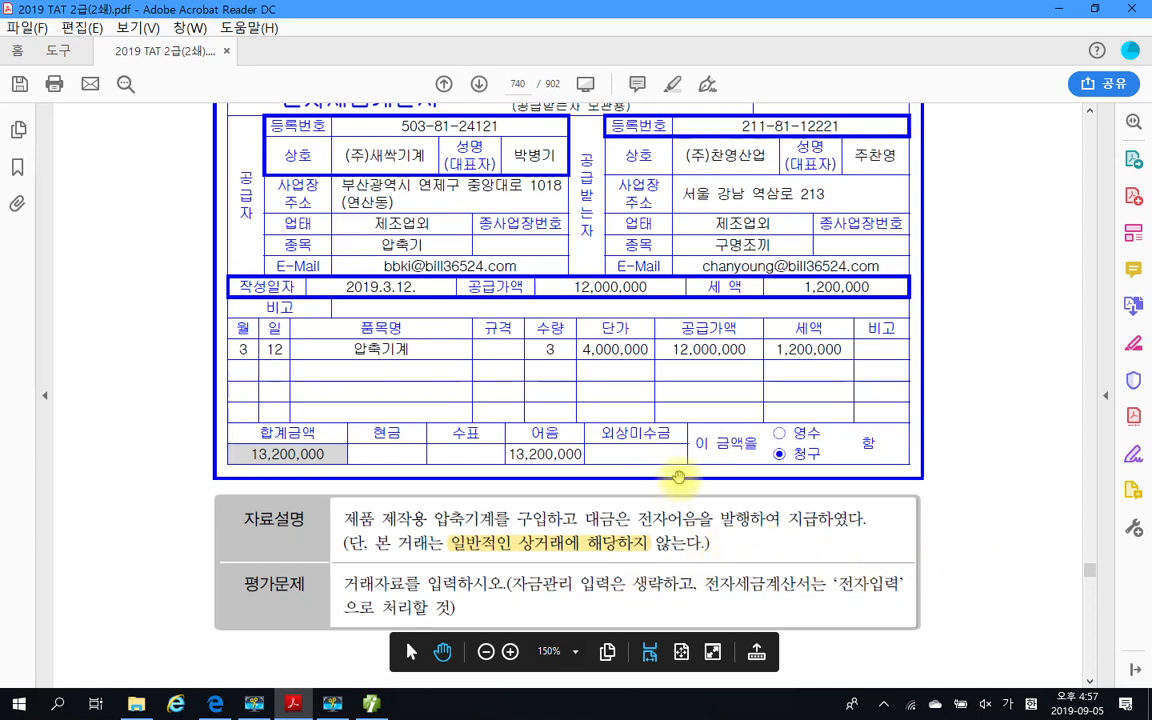
pyautogui.scroll(3, 678, 478)
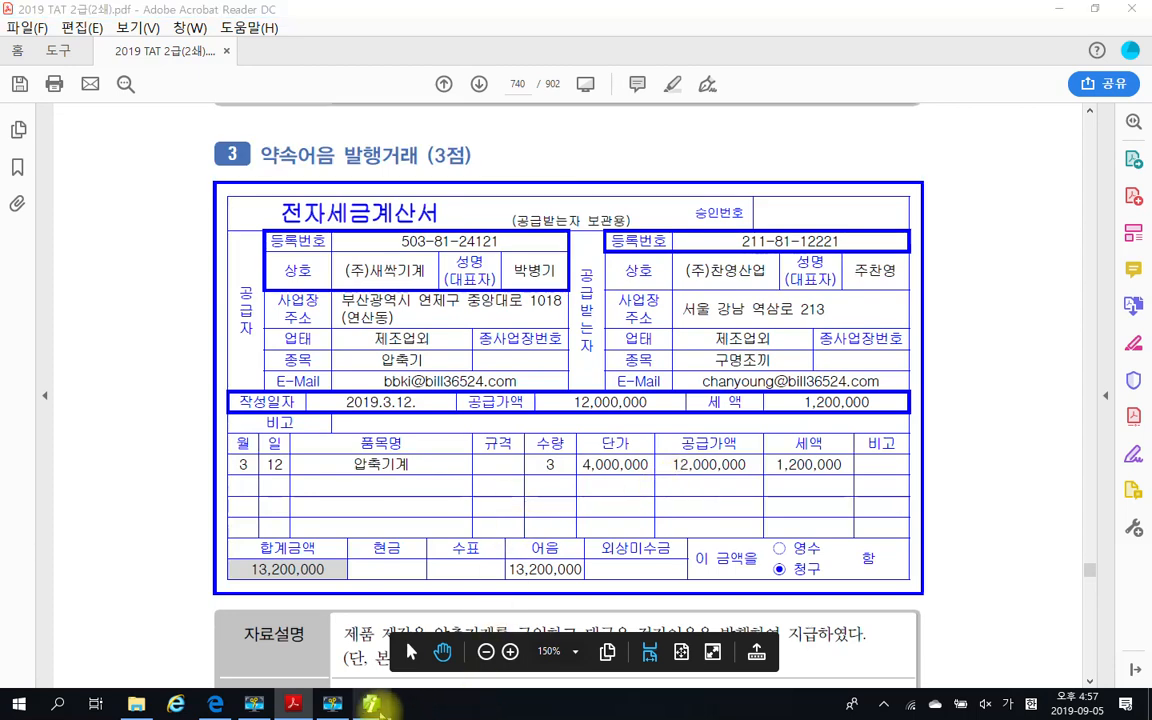
# Switch to Smart A, open 매입매출전표입력 from 전표입력/장부, and maximize the window
pyautogui.click(375, 705)
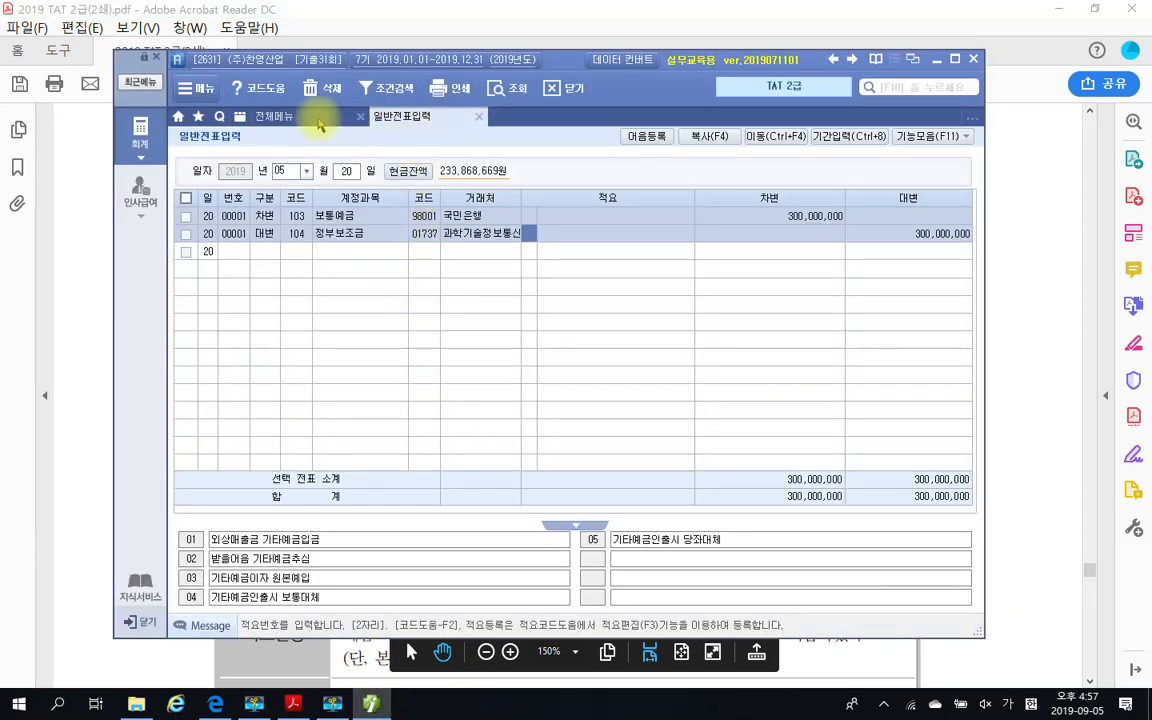
pyautogui.click(318, 119)
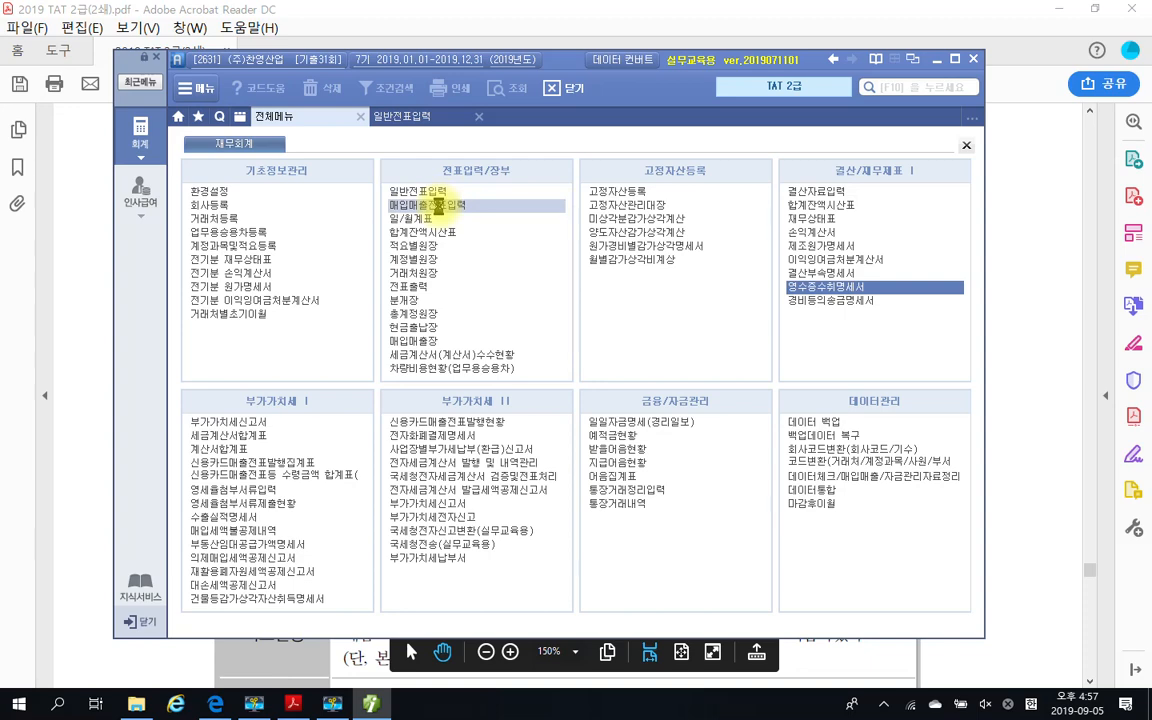
pyautogui.click(438, 207)
pyautogui.click(955, 59)
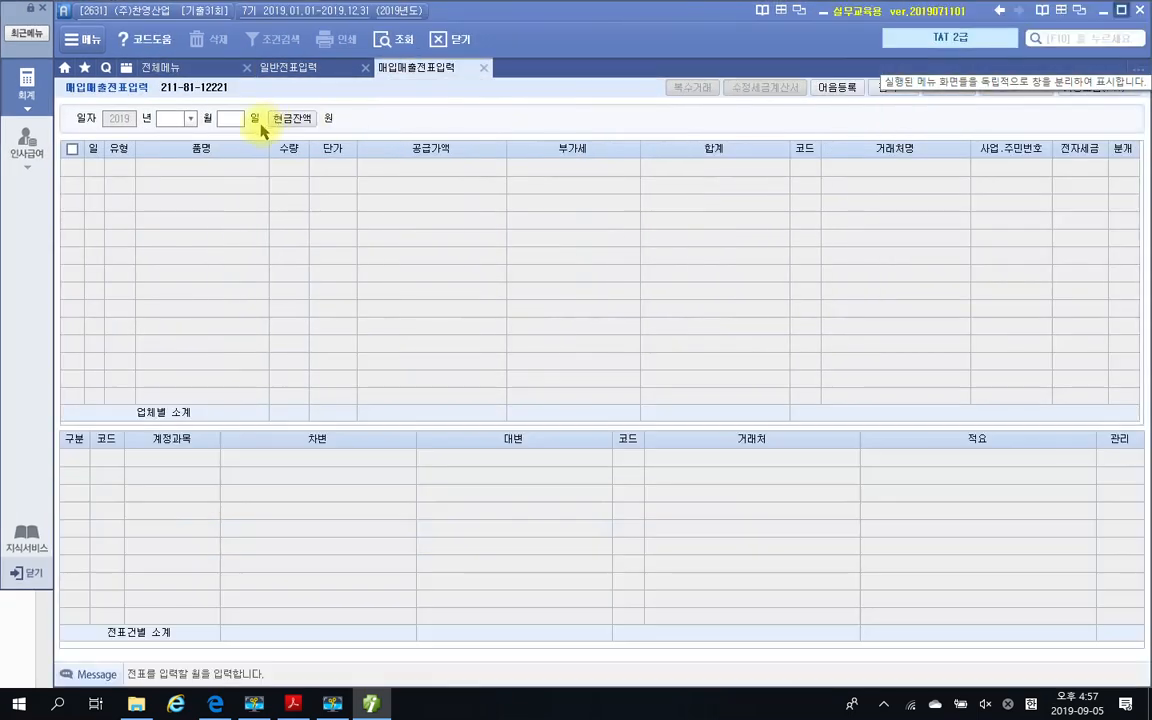
# Set the month of the purchase voucher date to 03
pyautogui.write('03')
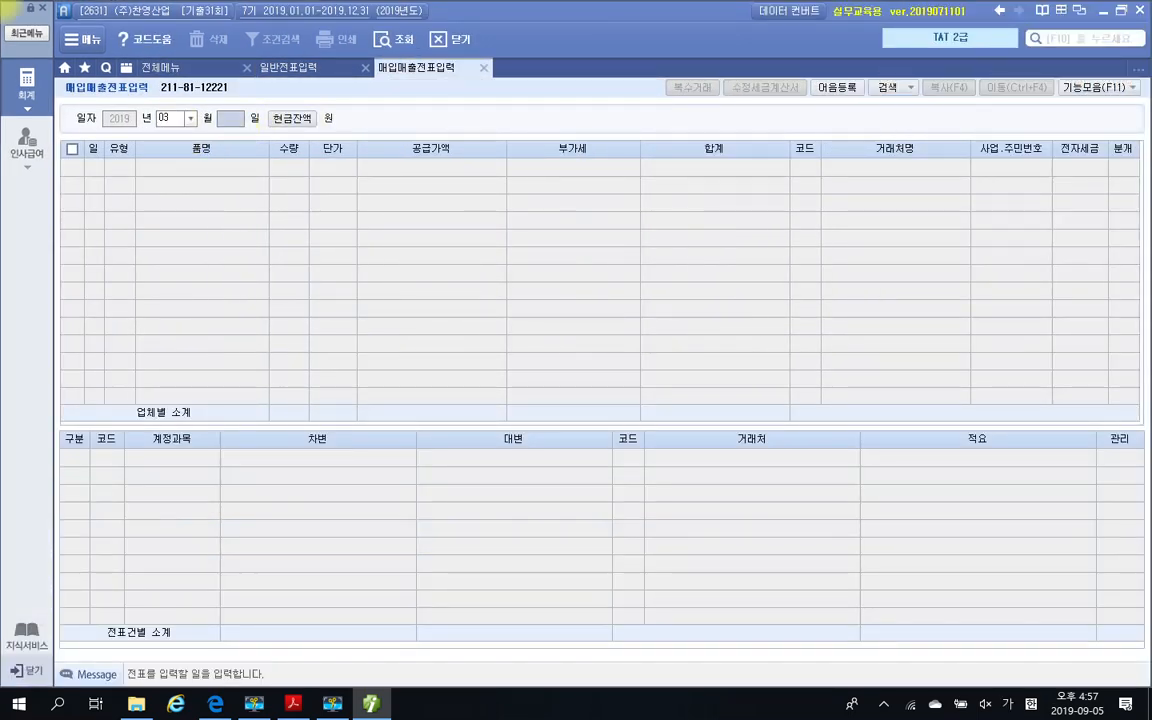
pyautogui.write('10')
pyautogui.press('Return')
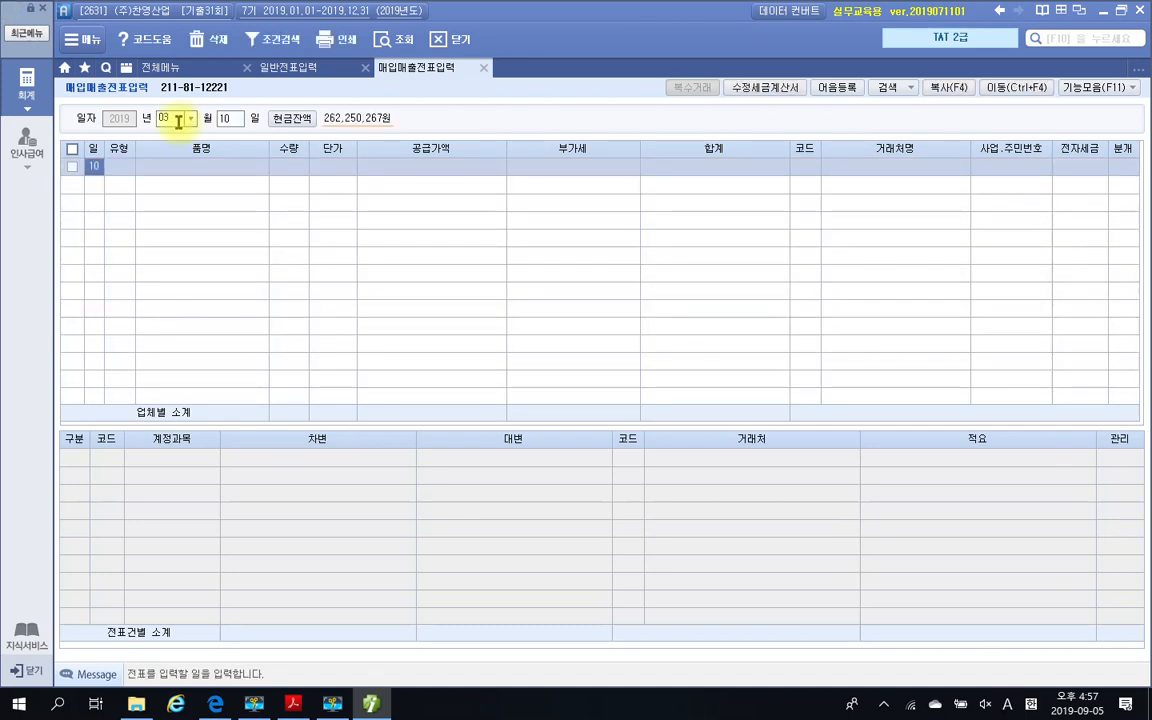
pyautogui.press('Return')
pyautogui.write('1')
pyautogui.press('Return')
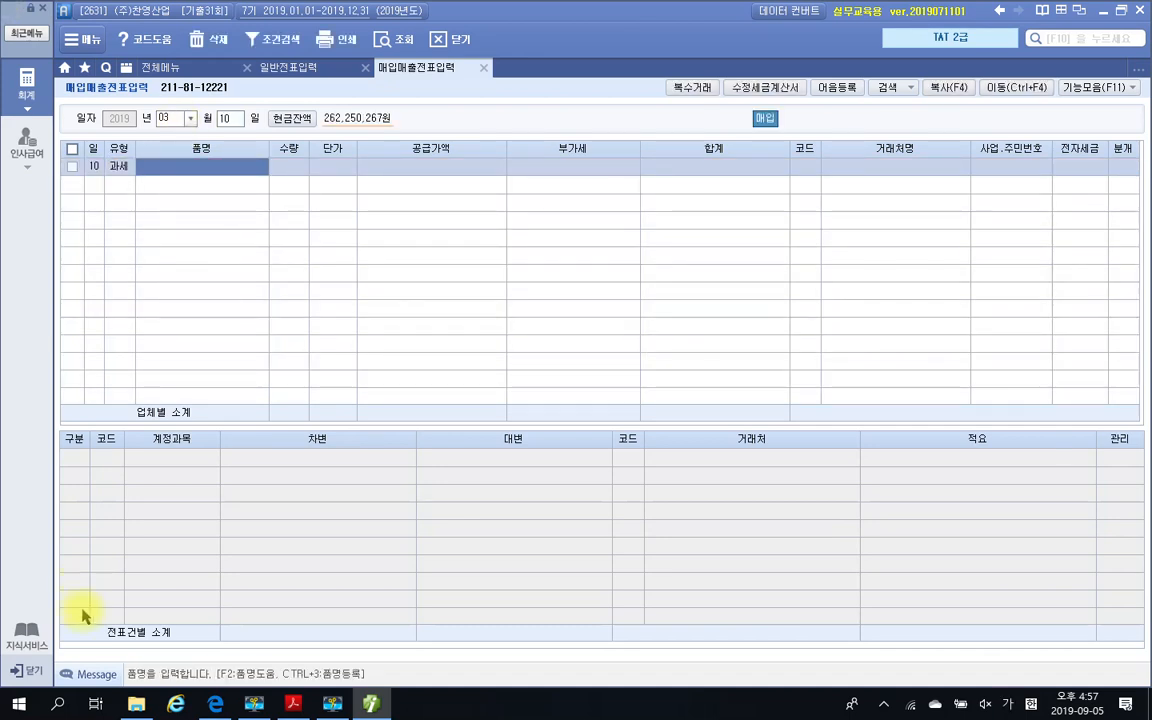
# Check the issue date on question 3's tax invoice in the PDF and set the voucher day to 12 in Smart A
pyautogui.click(292, 705)
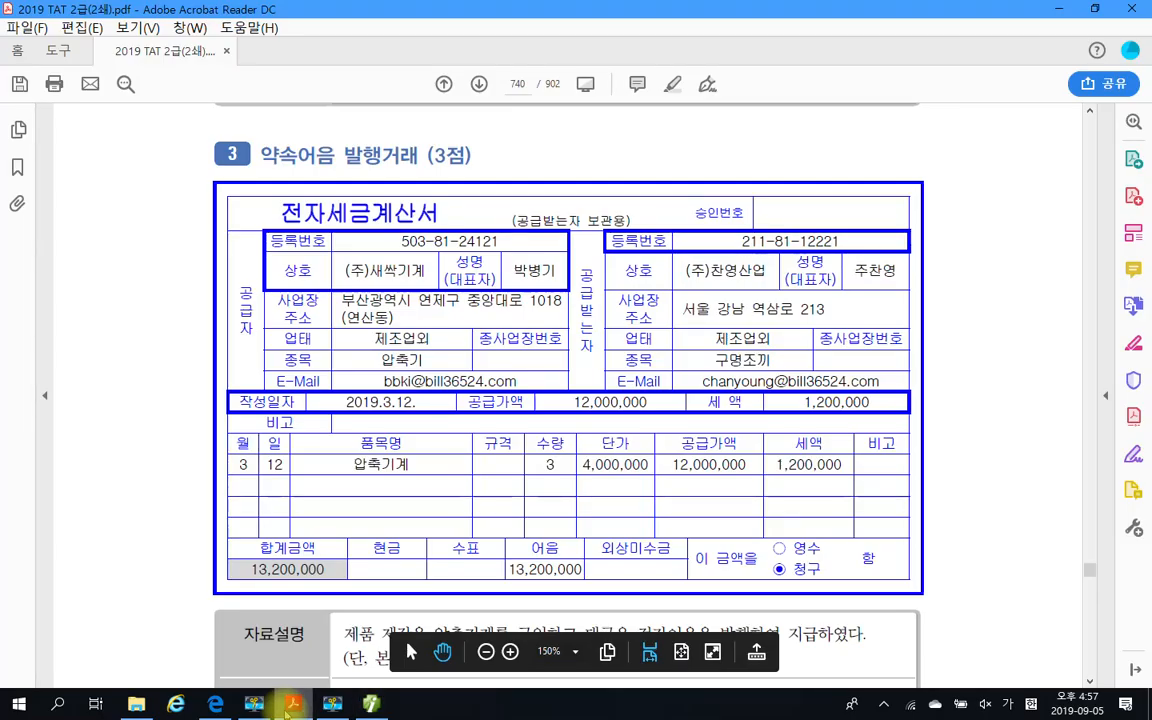
pyautogui.click(292, 705)
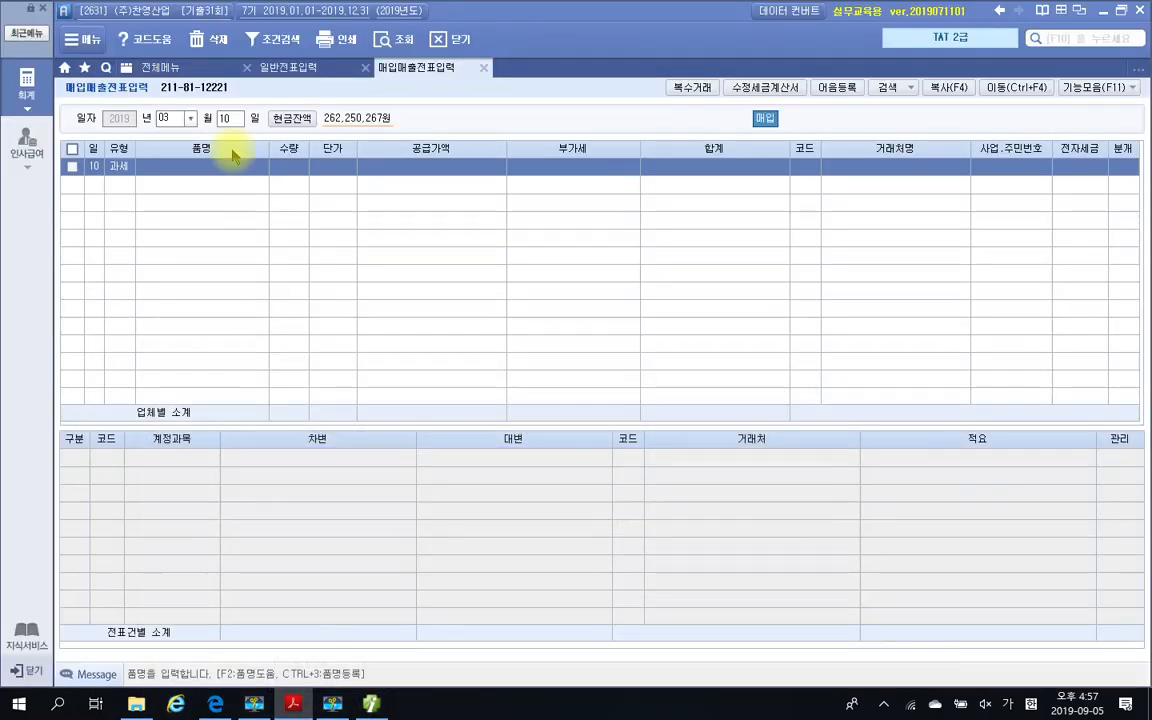
pyautogui.write('12')
pyautogui.press('Return')
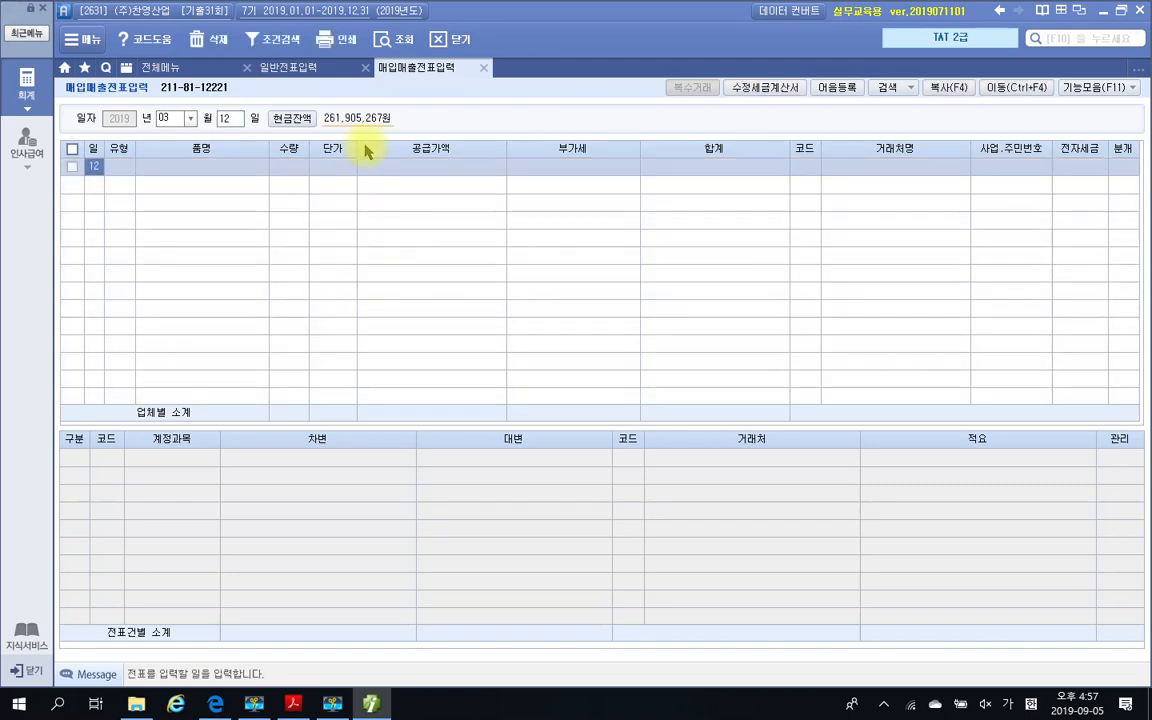
# Give the March 12 voucher the purchase type 51 과세 and the item name 압축기계
pyautogui.press('Return')
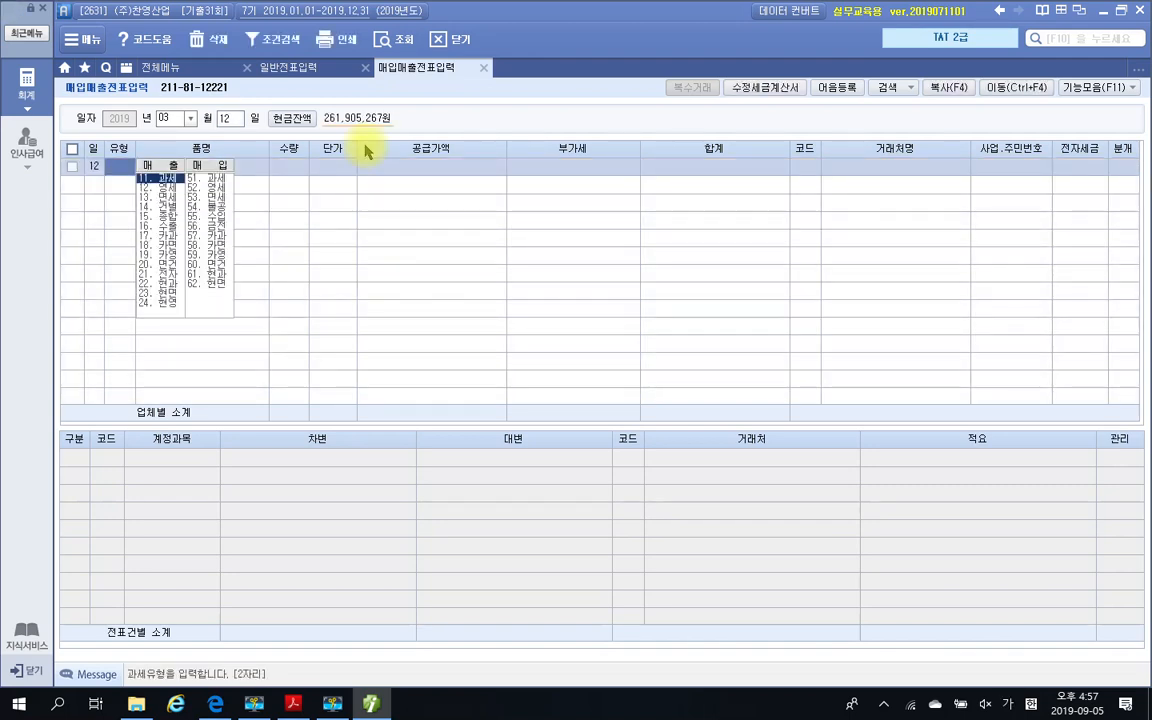
pyautogui.write('51')
pyautogui.press('Return')
pyautogui.write('압축')
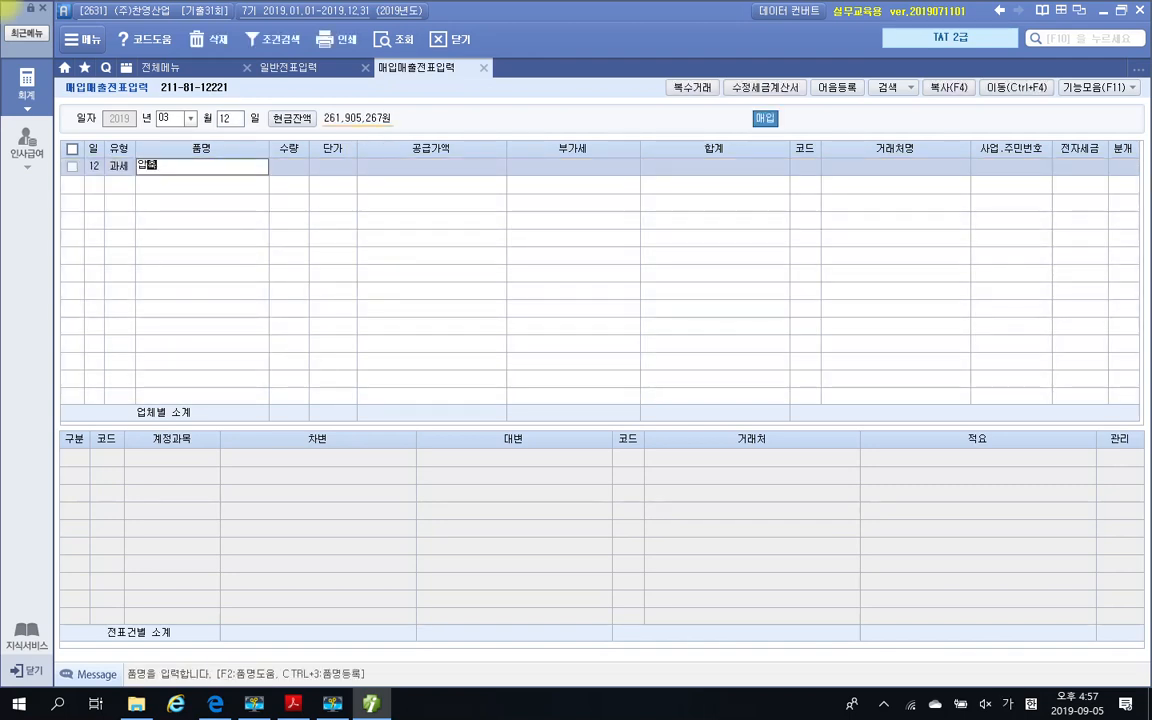
pyautogui.write('기계')
pyautogui.press('Return')
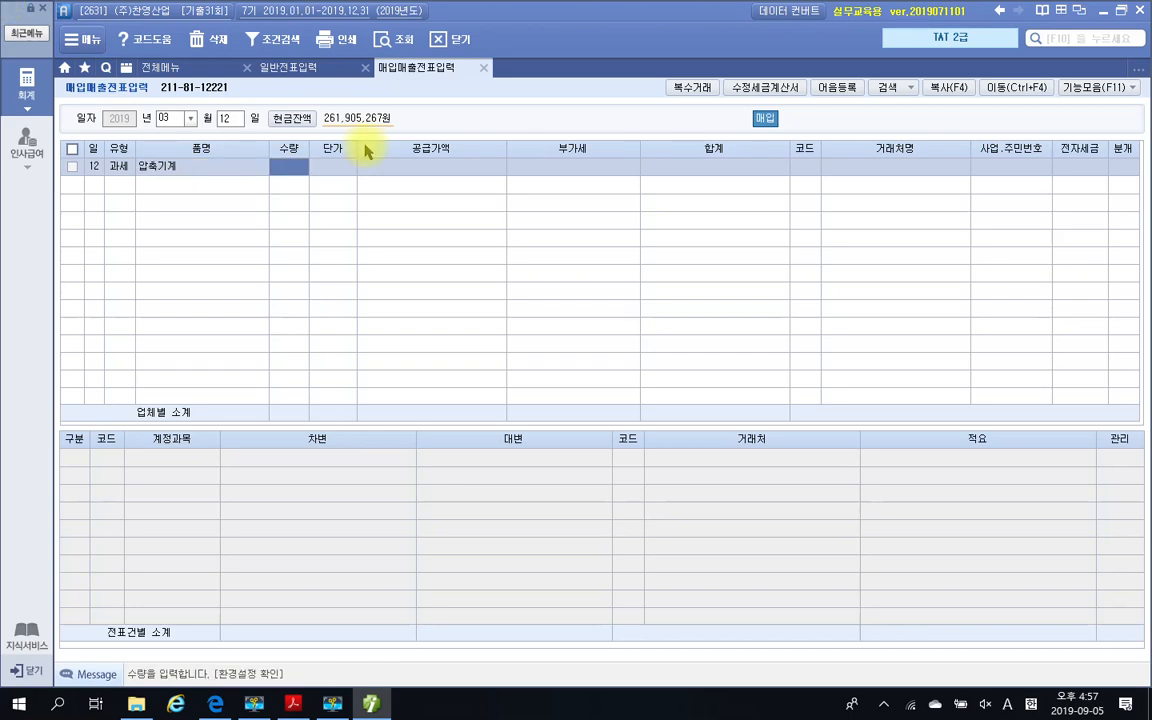
# Consult the tax invoice, enter quantity 3 and unit price 4,000,000 for 압축기계, and accept the supply amount and VAT
pyautogui.click(300, 703)
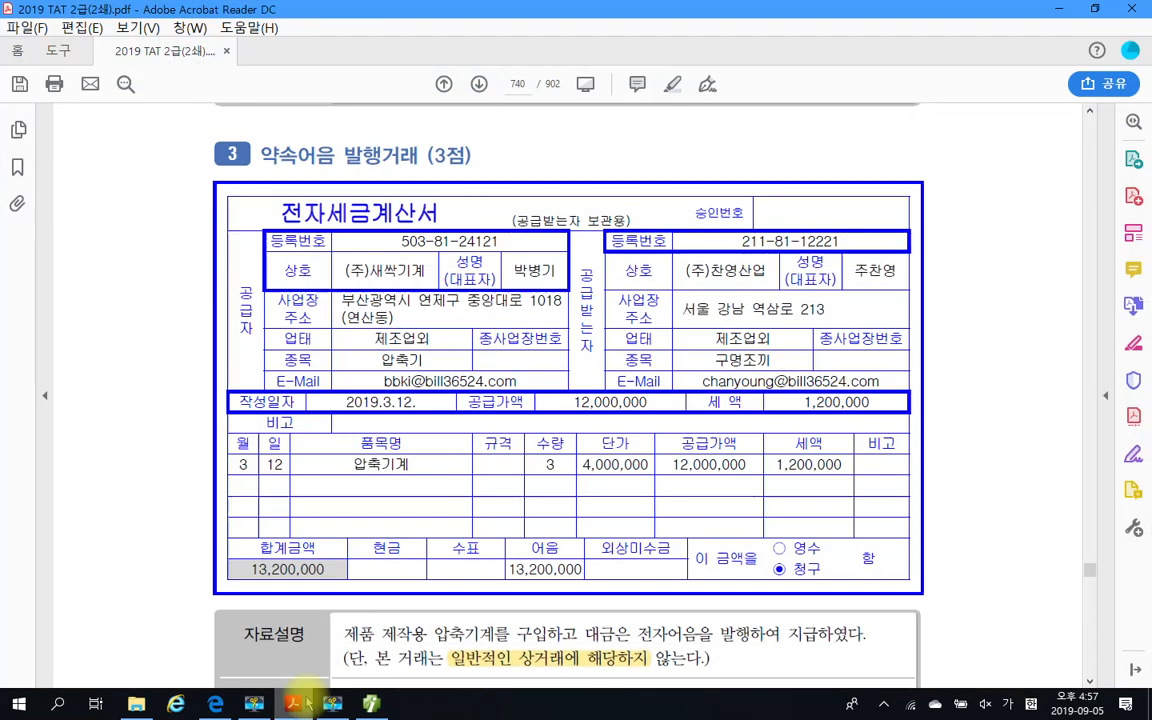
pyautogui.click(300, 703)
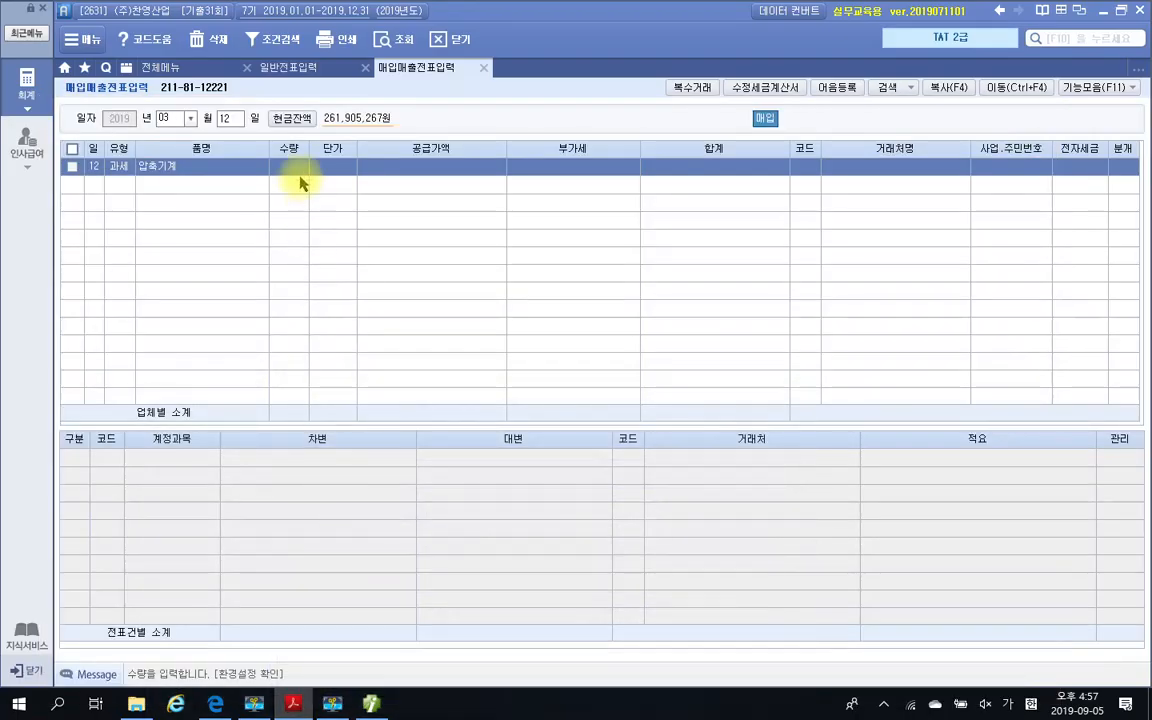
pyautogui.click(305, 170)
pyautogui.write('3')
pyautogui.press('Return')
pyautogui.write('4000000')
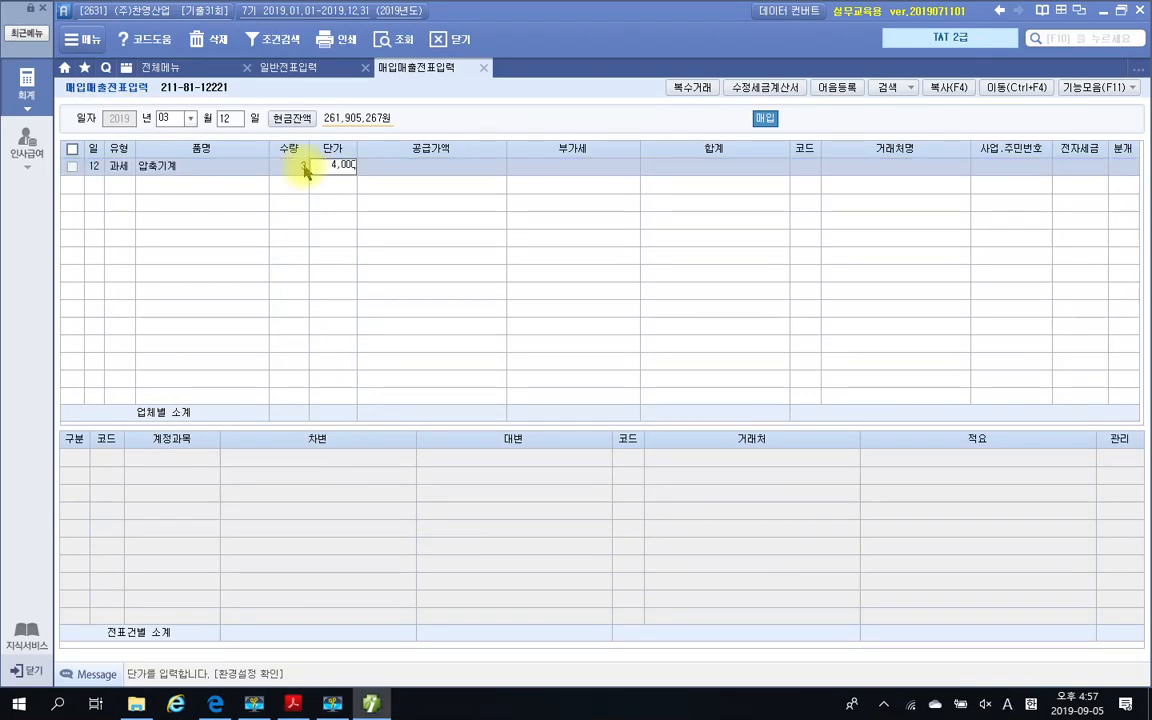
pyautogui.press('Return')
pyautogui.press('Return')
pyautogui.press('Return')
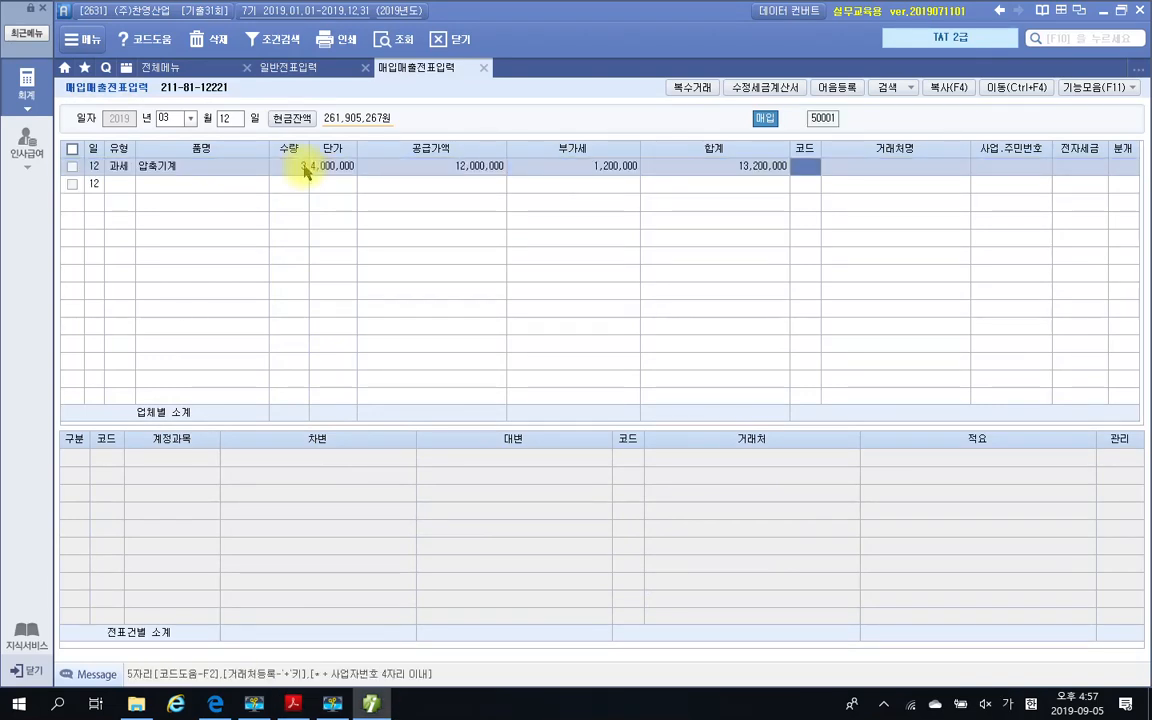
# Check the supplier on the tax invoice, look up 새싹 to assign (주)새싹기계, and mark the tax invoice as 전자입력
pyautogui.click(297, 705)
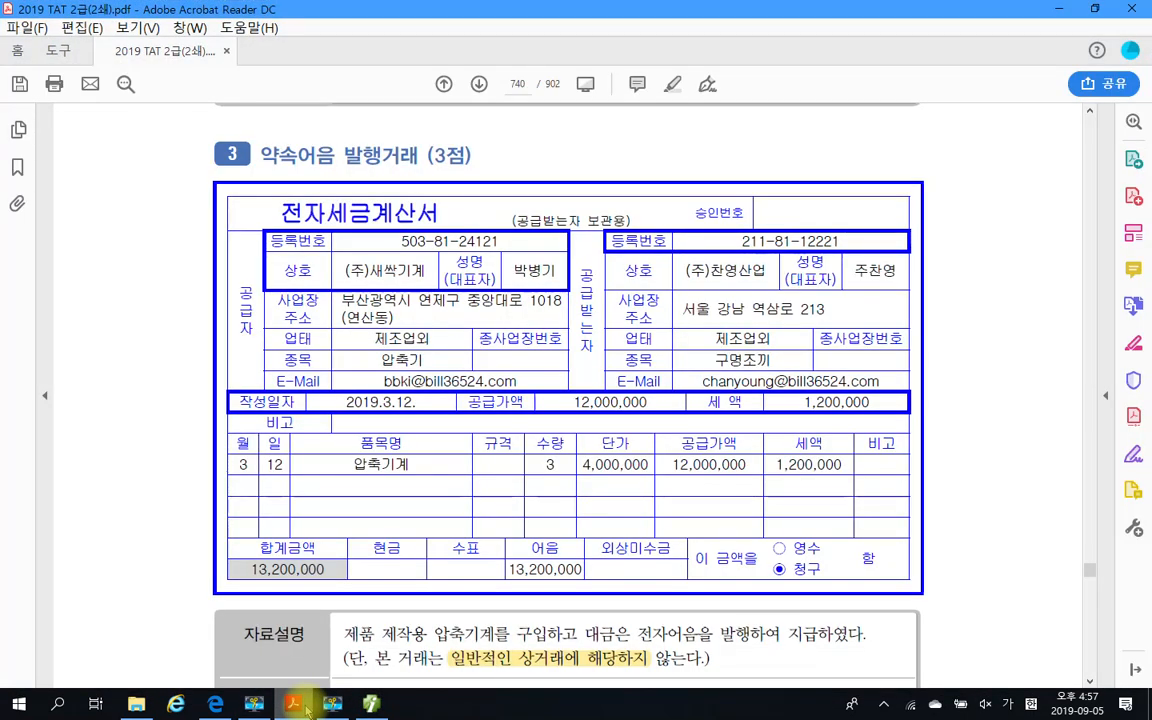
pyautogui.click(306, 710)
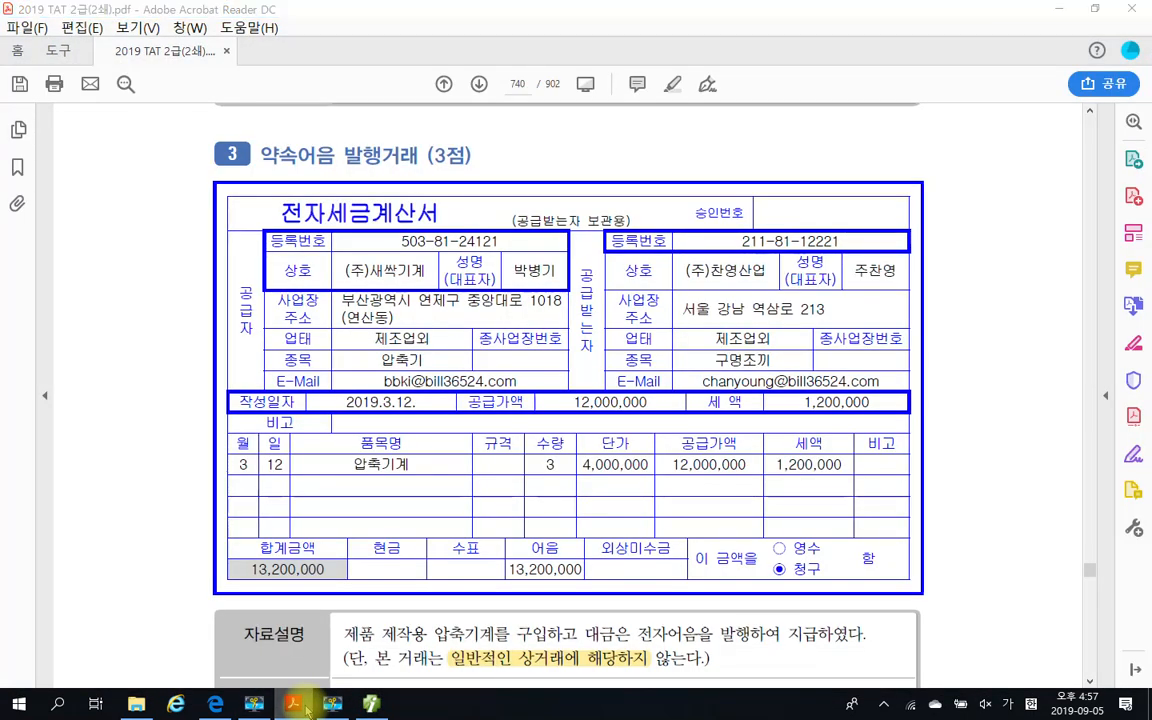
pyautogui.click(306, 710)
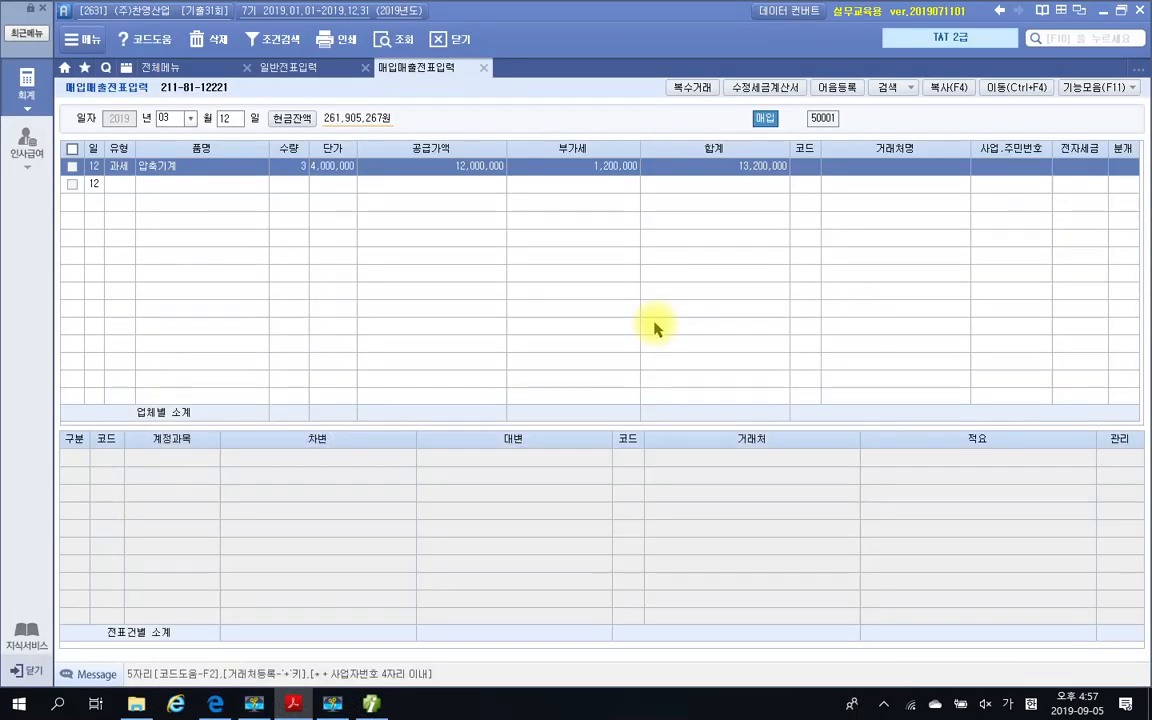
pyautogui.click(815, 172)
pyautogui.write('ㅅ')
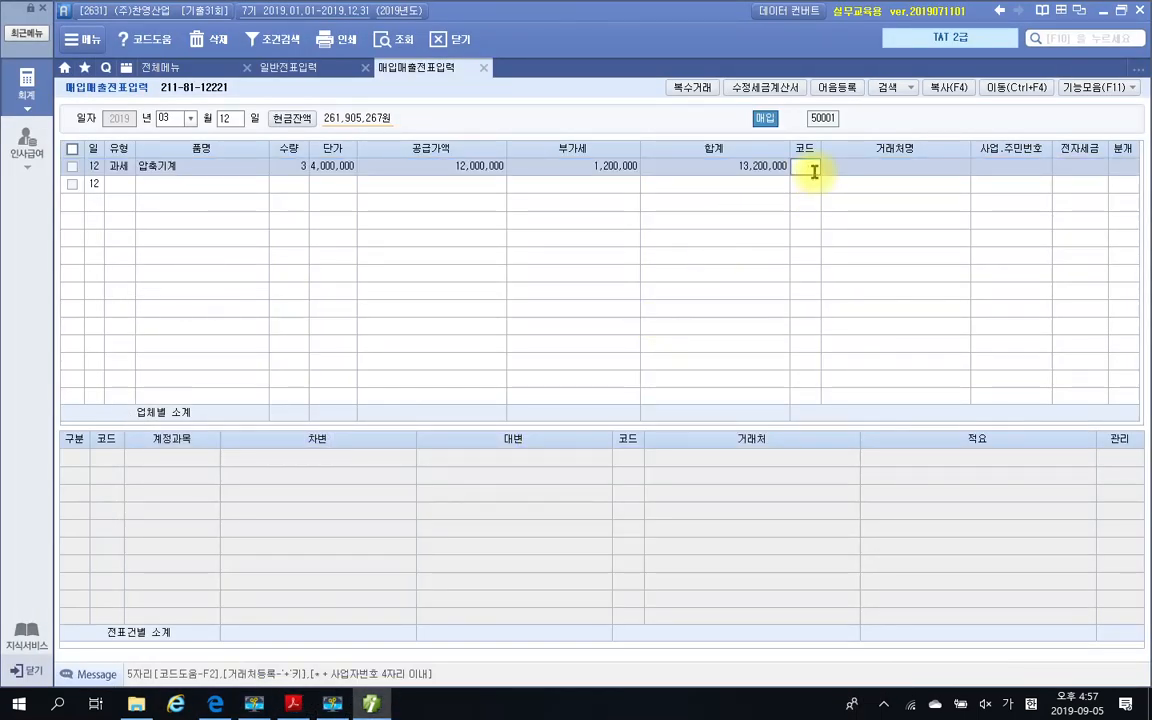
pyautogui.press('Return')
pyautogui.press('Return')
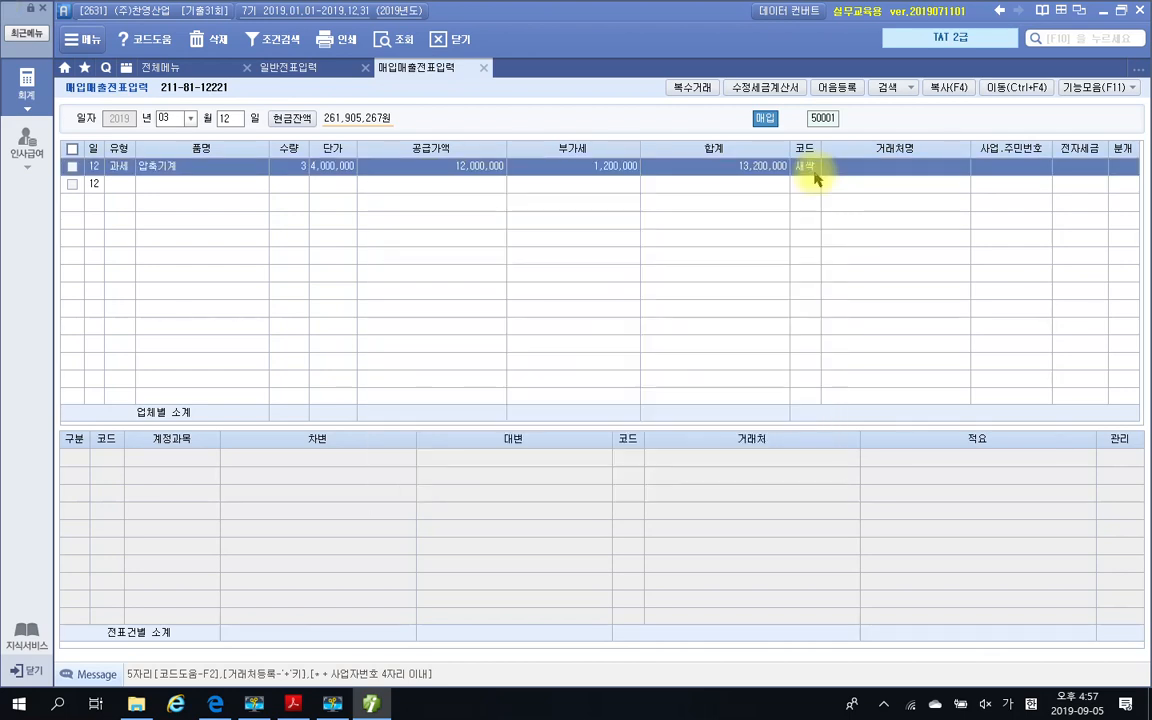
pyautogui.write('1')
pyautogui.press('Return')
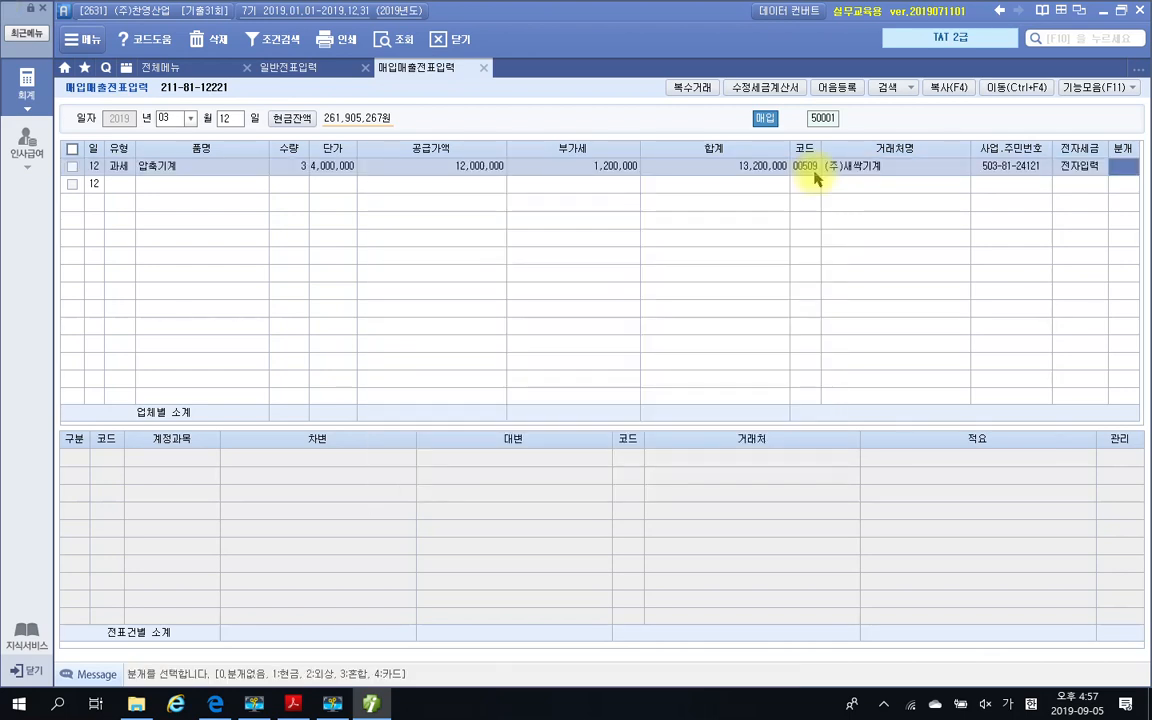
# Check the payment method on the invoice in the PDF and set the voucher's 분개 type to 3 혼합 in Smart A
pyautogui.click(293, 704)
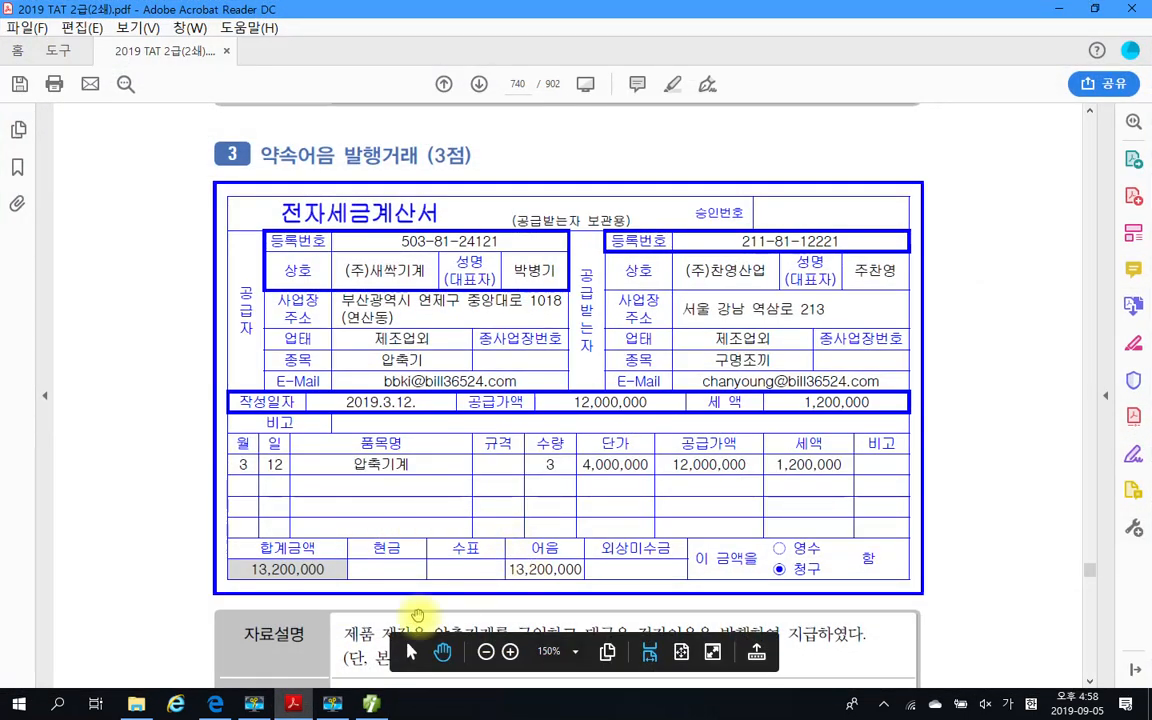
pyautogui.click(371, 704)
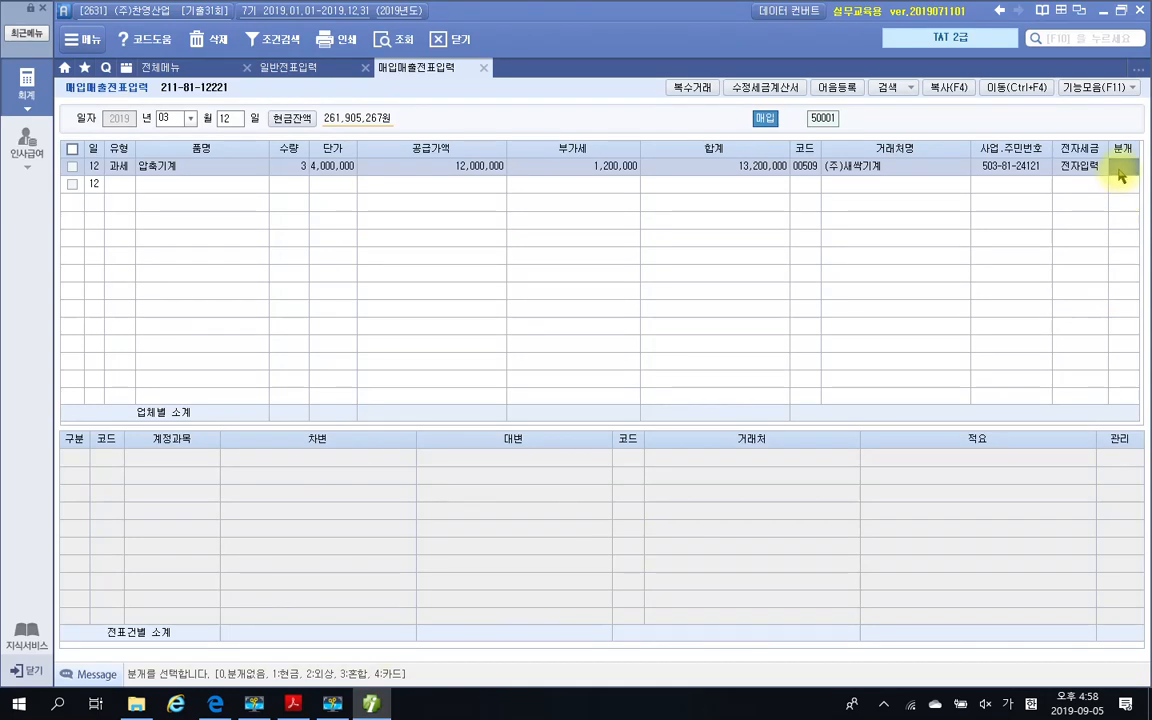
pyautogui.write('3')
pyautogui.press('Return')
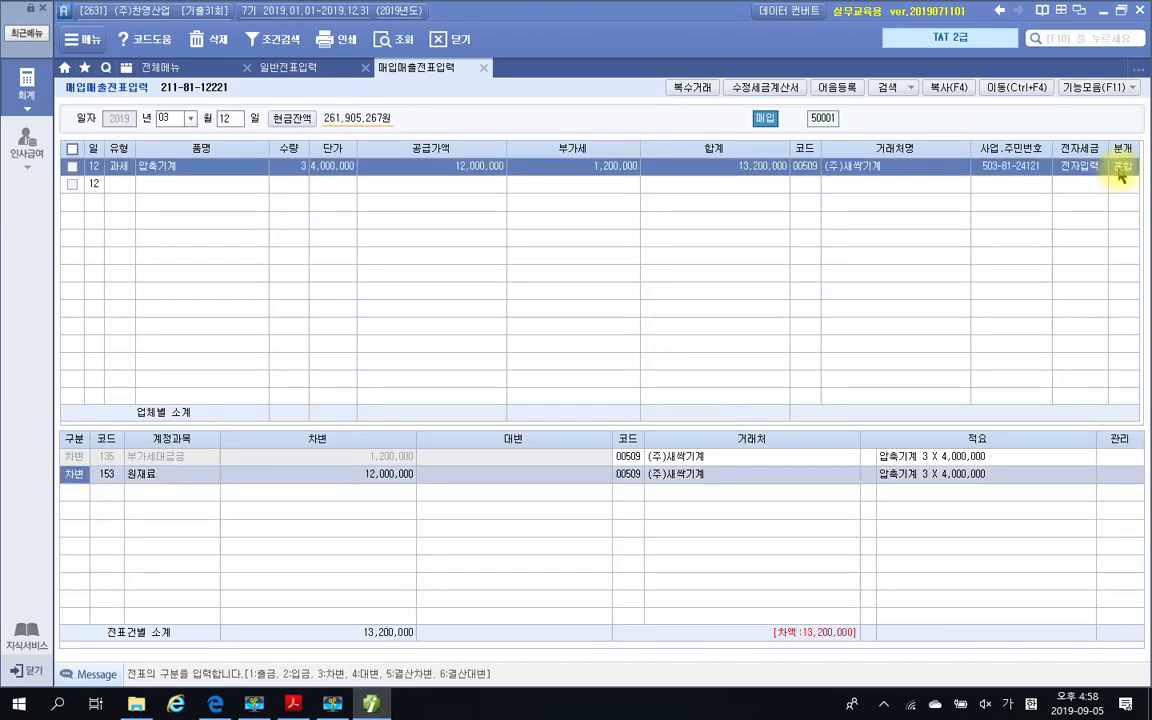
# Replace the 원재료 account on the debit line with 206 기계장치 by searching for 기계, keeping the 12,000,000 amount
pyautogui.click(120, 476)
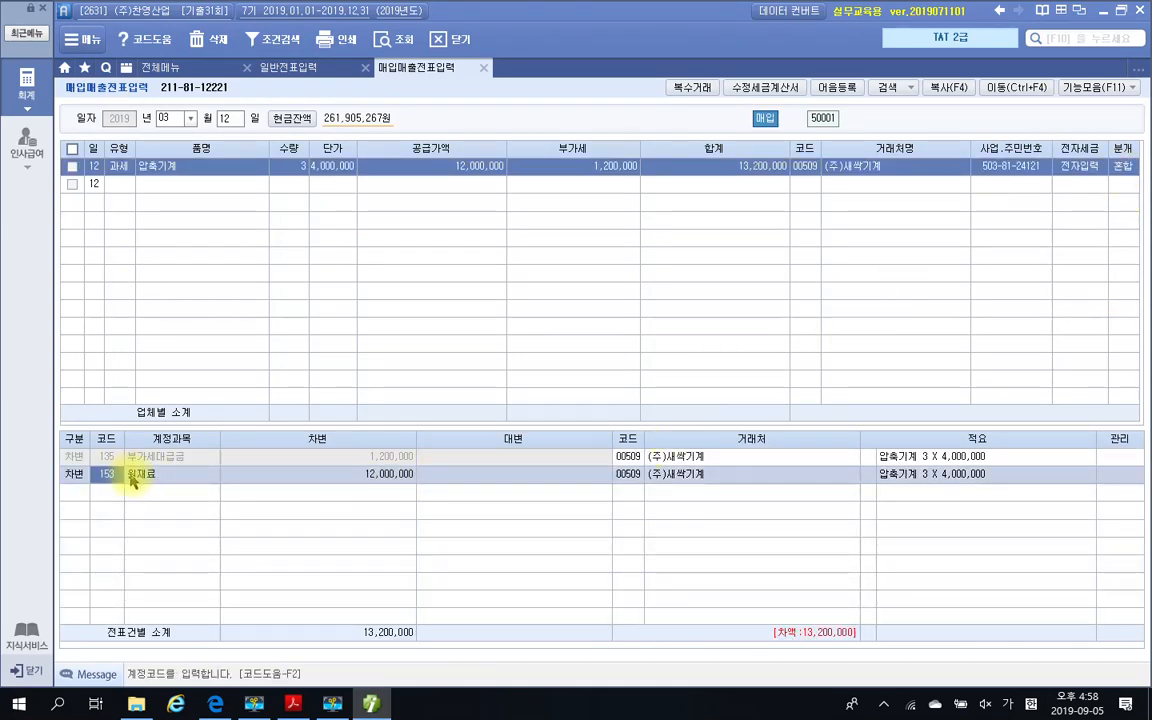
pyautogui.write('2')
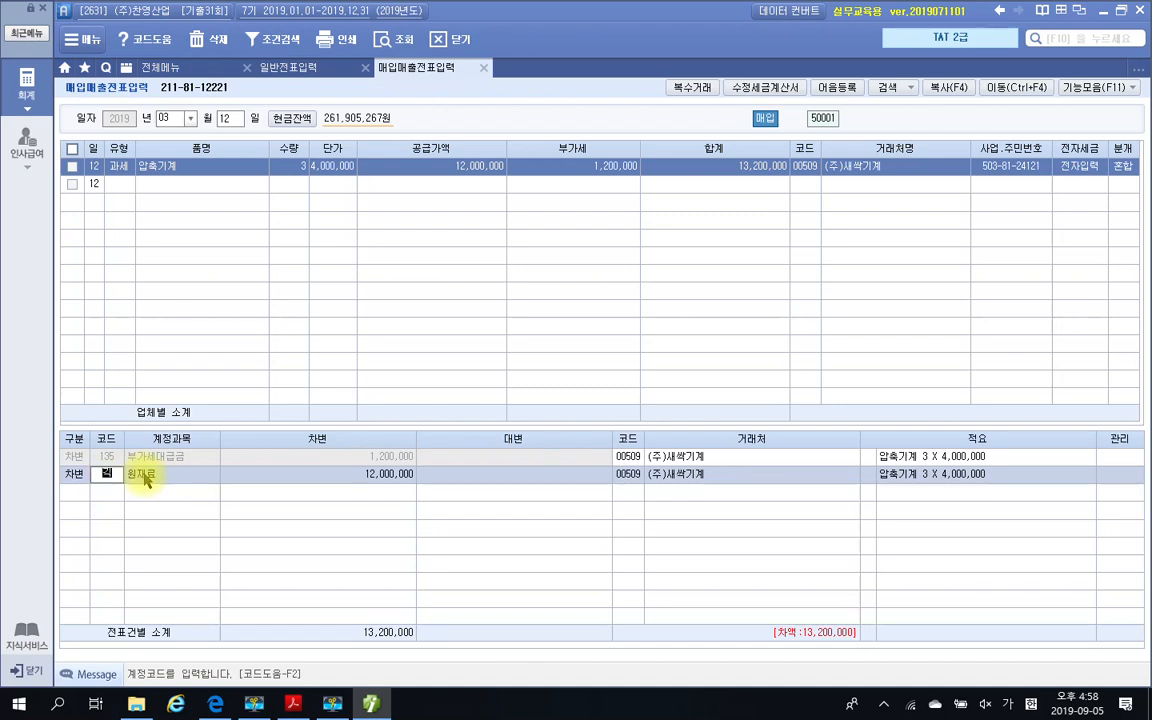
pyautogui.write('계')
pyautogui.press('Return')
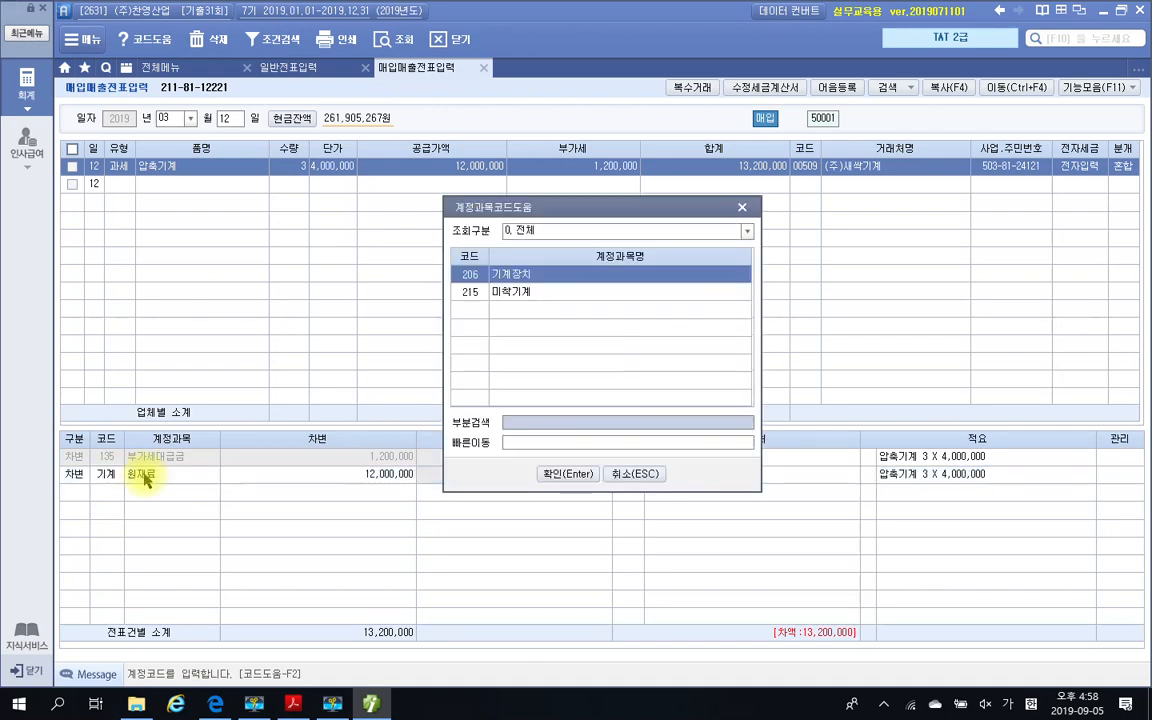
pyautogui.press('Return')
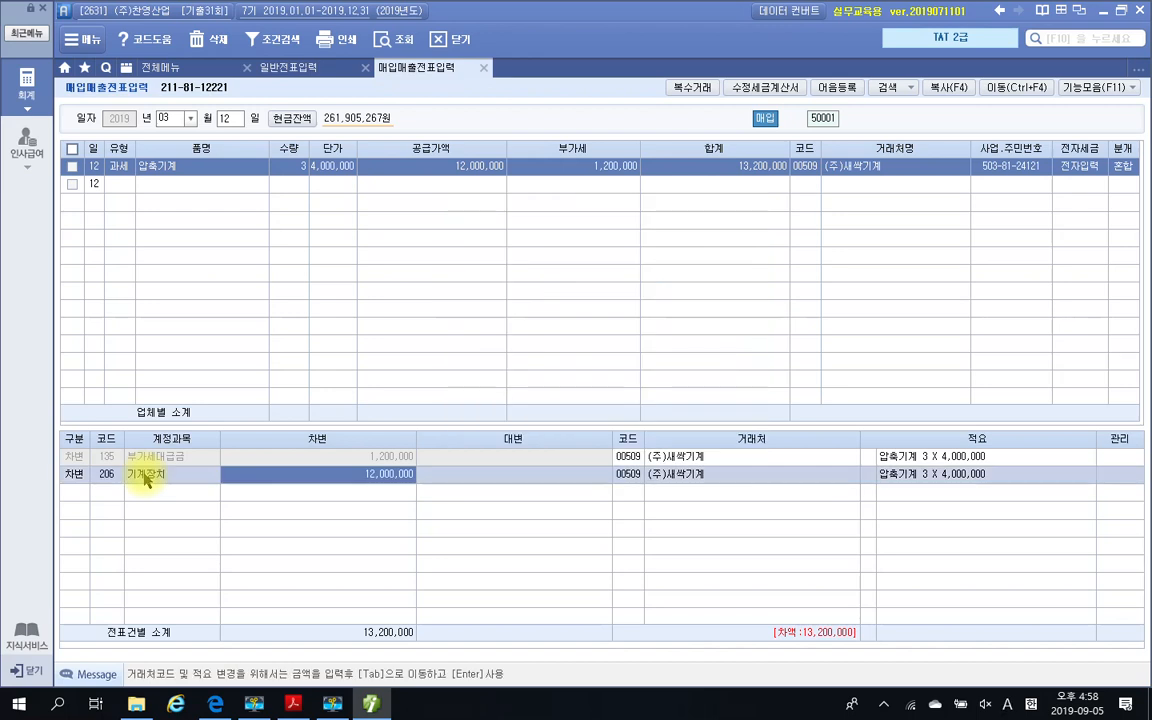
pyautogui.press('Return')
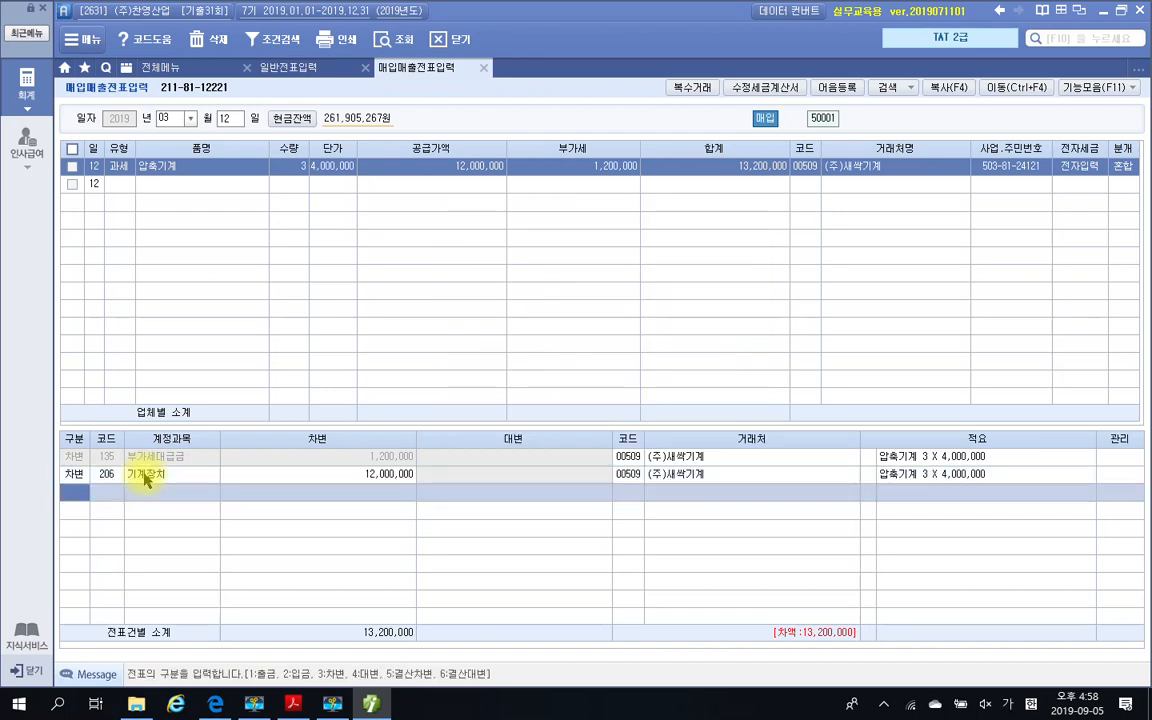
# Add a credit line for account 253 미지급금 with the amount 13,200,000
pyautogui.write('4253')
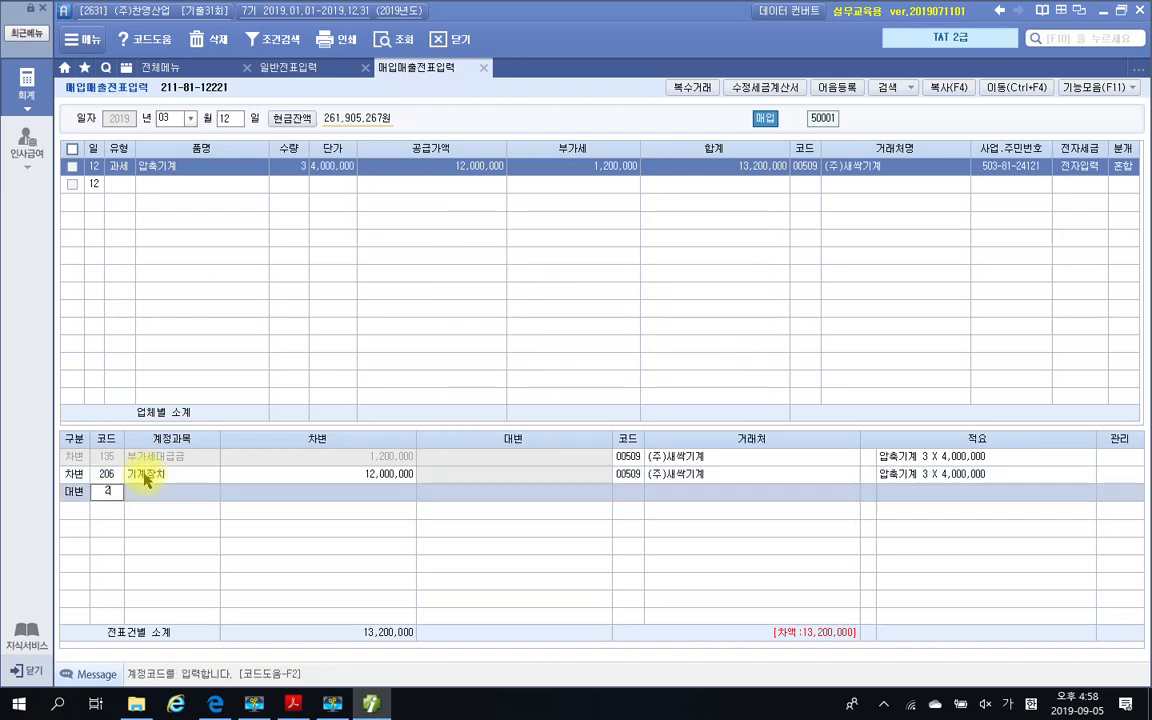
pyautogui.press('Return')
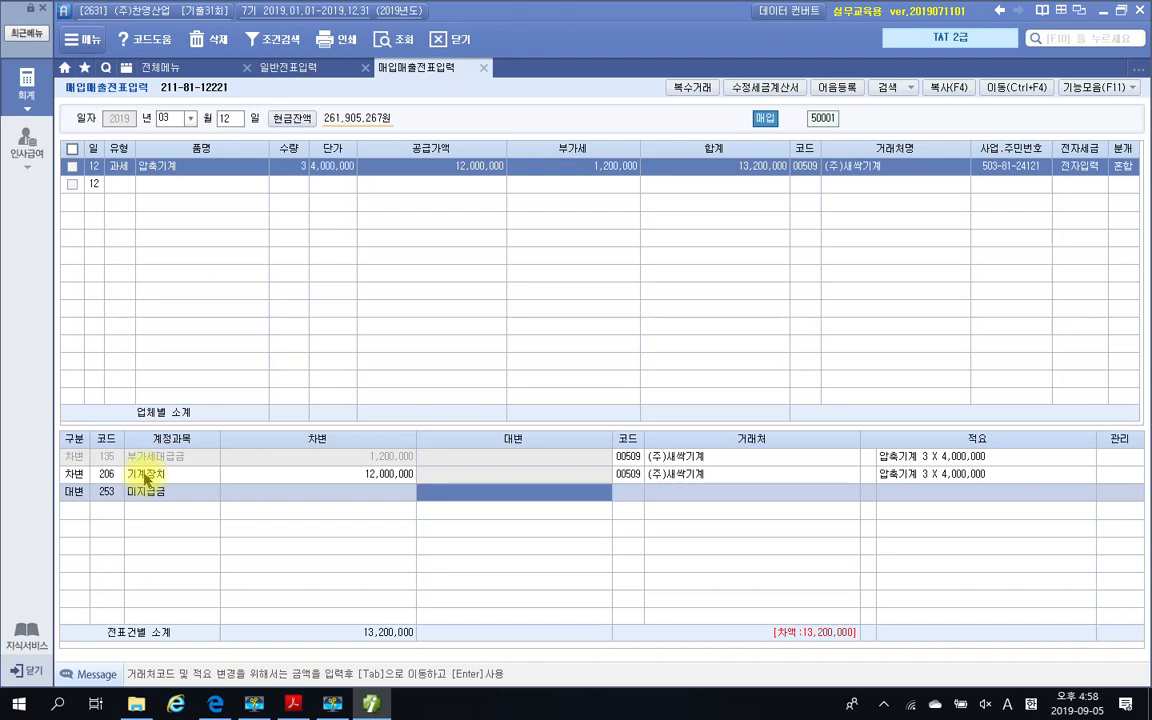
pyautogui.write('13')
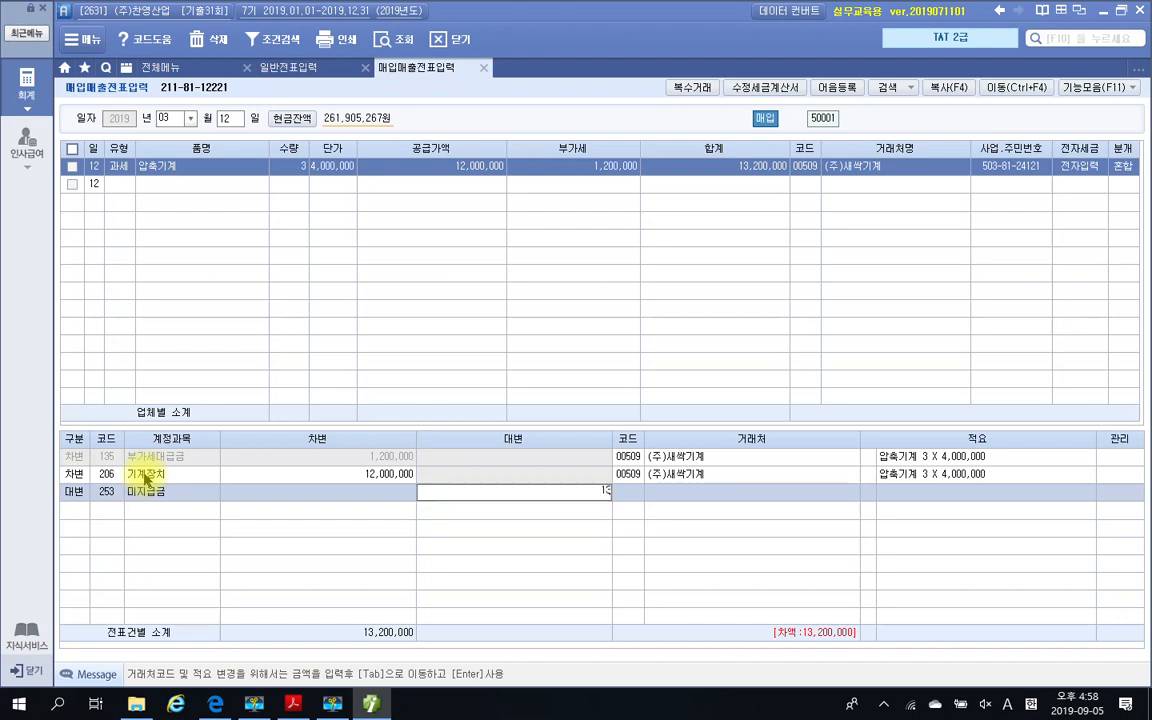
pyautogui.write(',200,000')
pyautogui.press('Return')
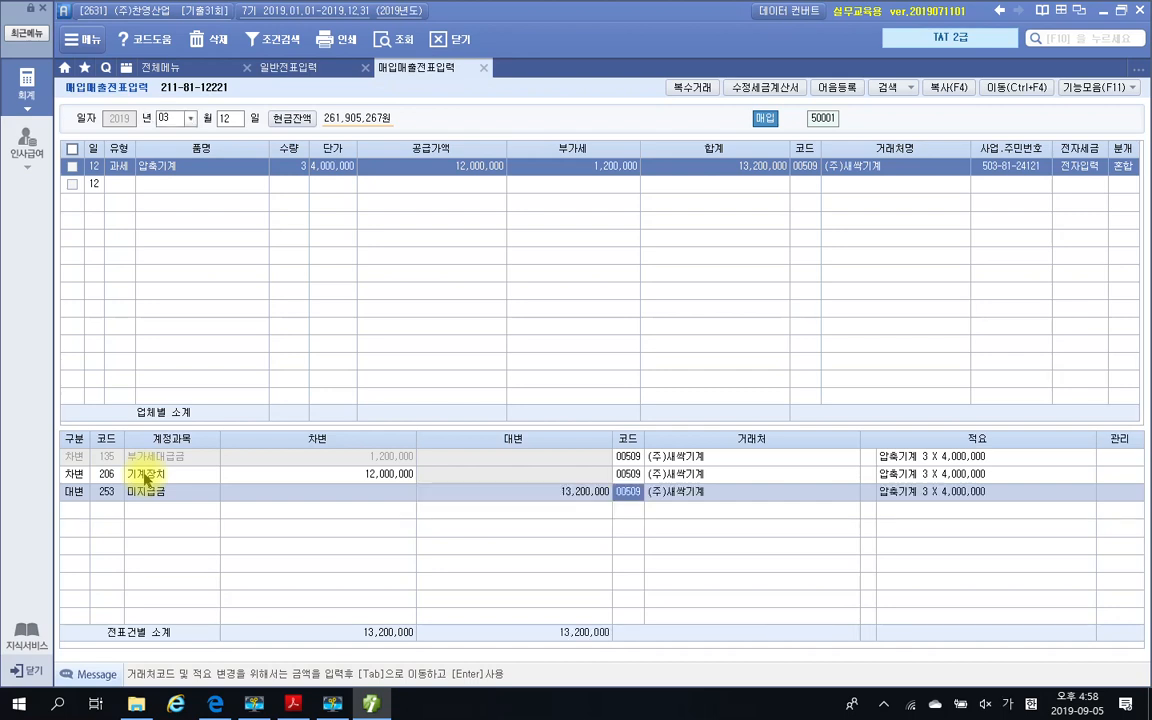
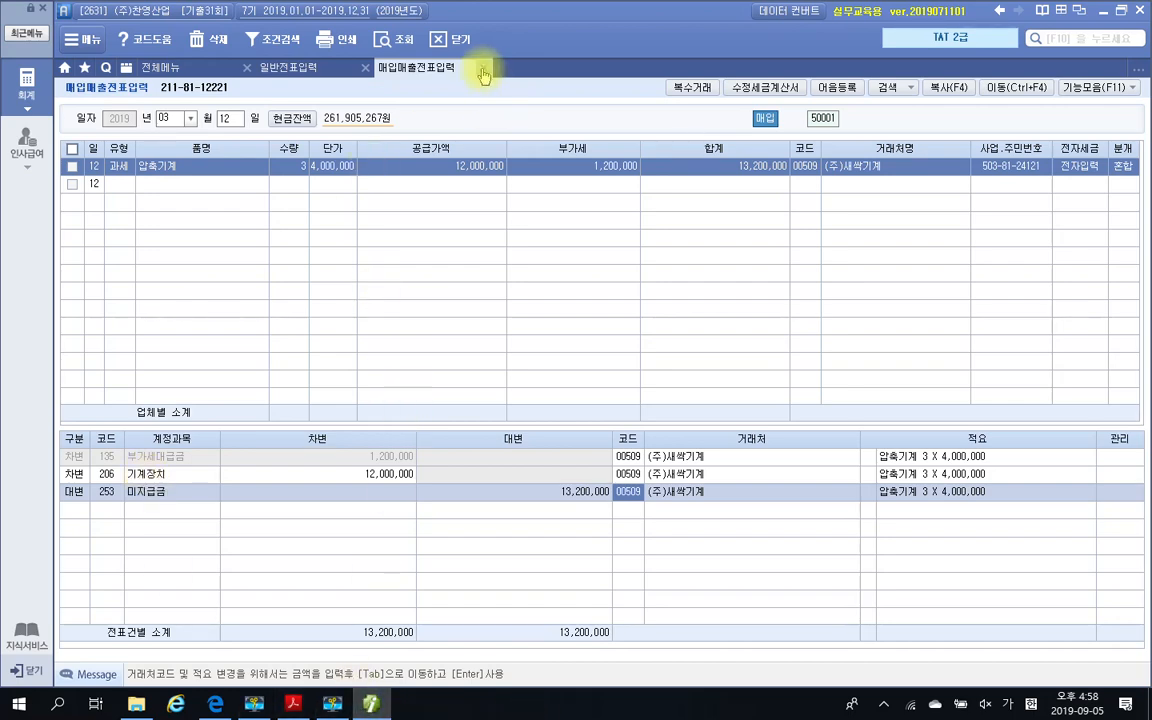
# Switch to the exam PDF in Acrobat Reader, go to question 4 and highlight the 자료 1 title 자기주식 취득내역
pyautogui.click(293, 704)
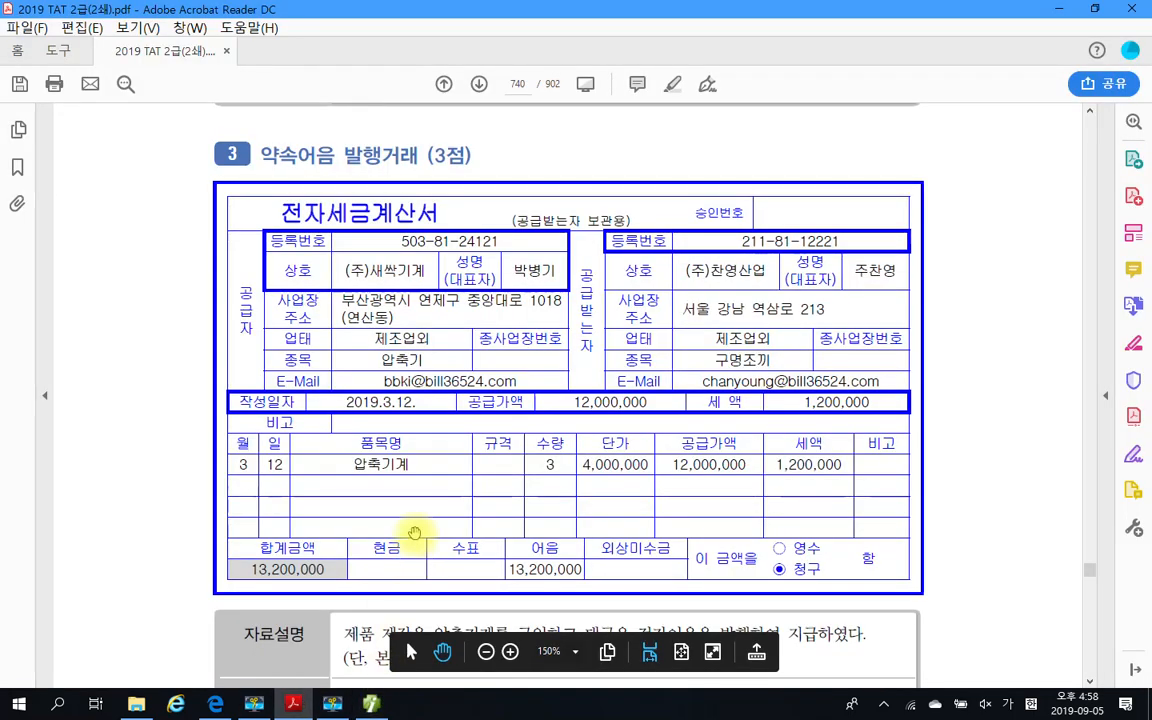
pyautogui.scroll(-2, 433, 483)
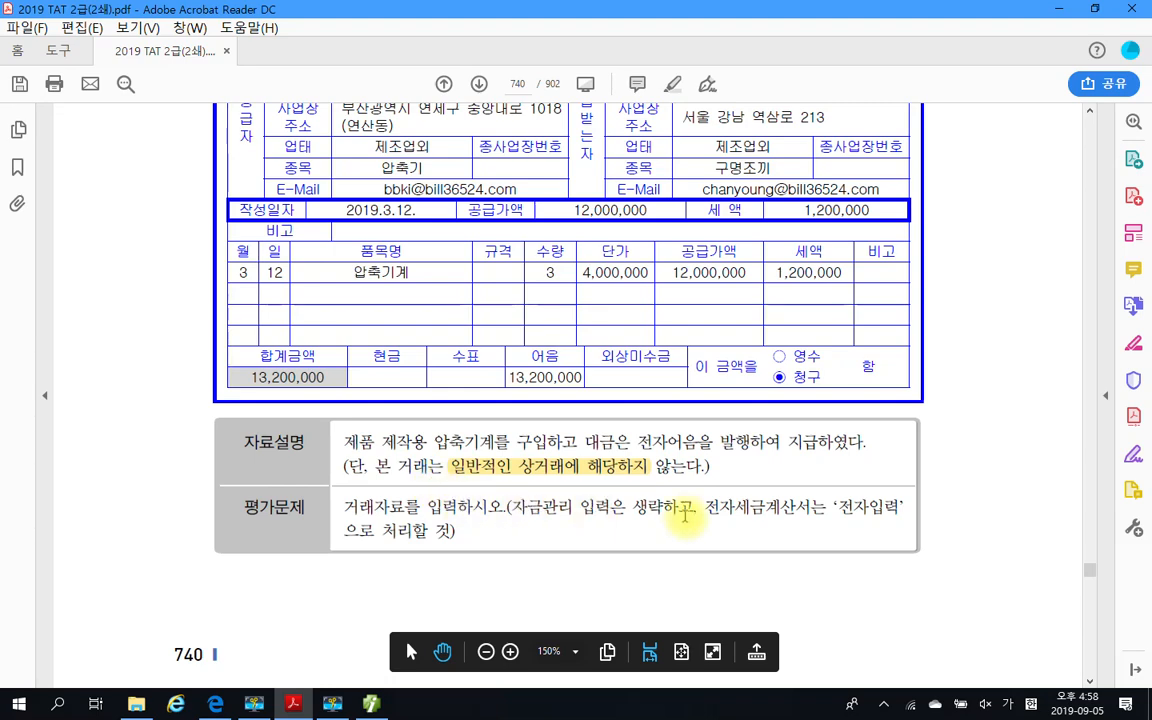
pyautogui.scroll(-10, 684, 513)
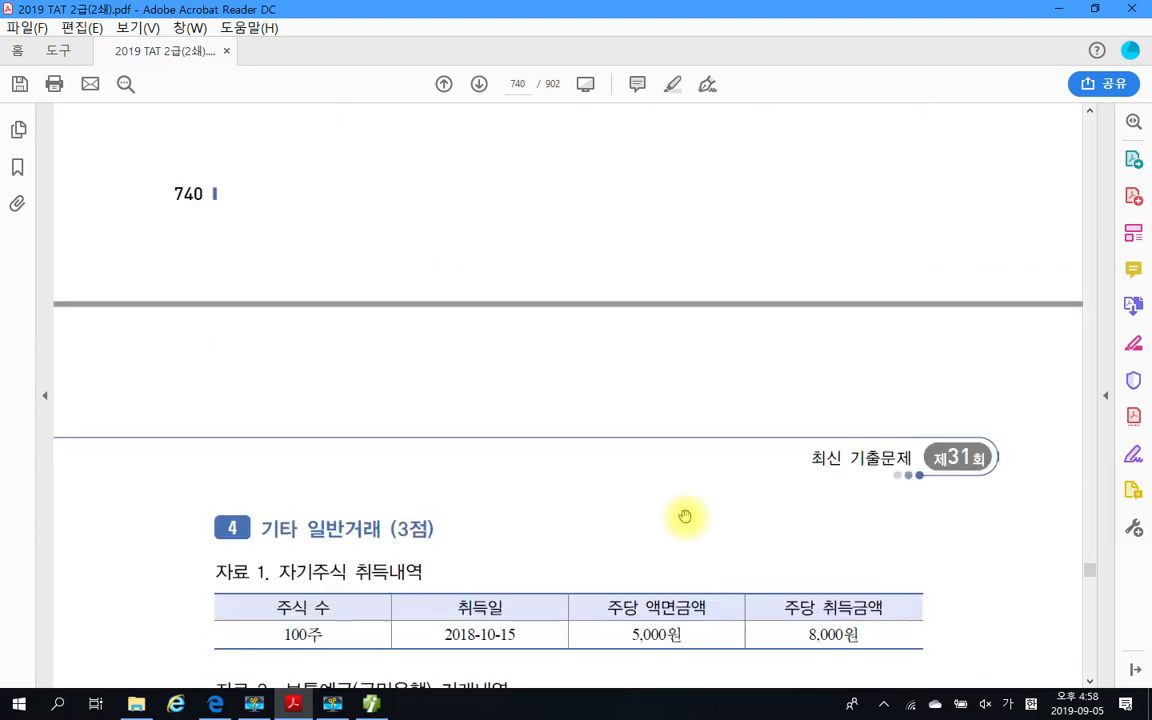
pyautogui.scroll(-2, 684, 516)
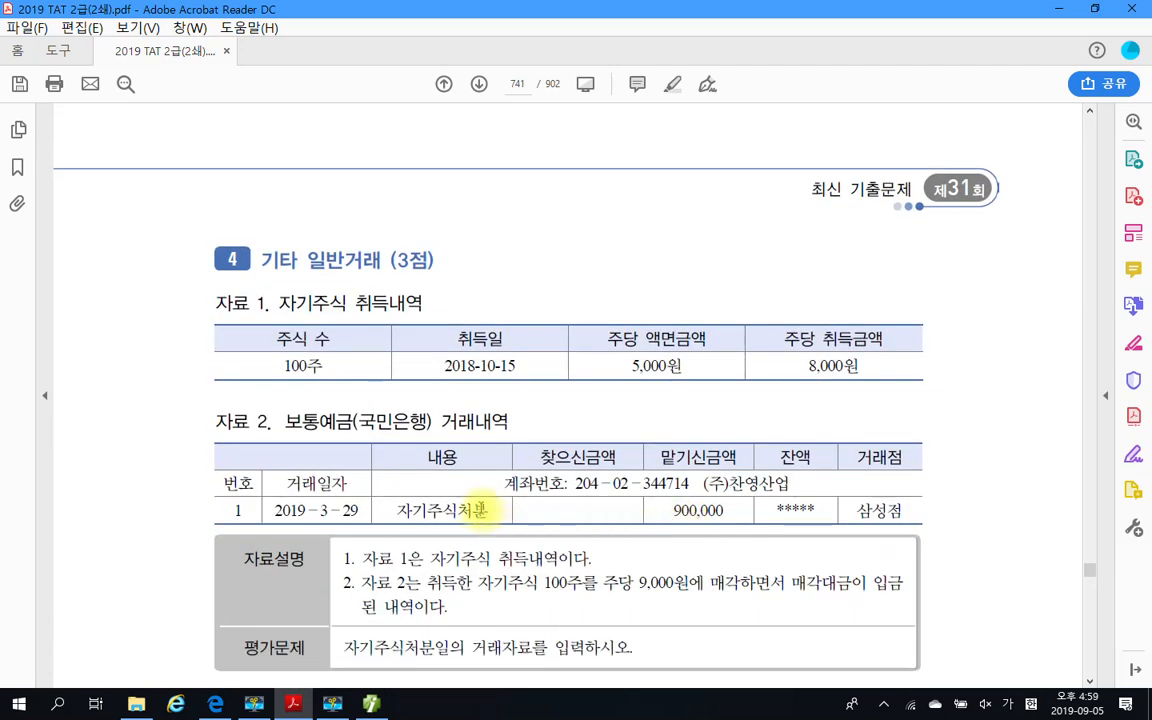
pyautogui.scroll(-2, 450, 465)
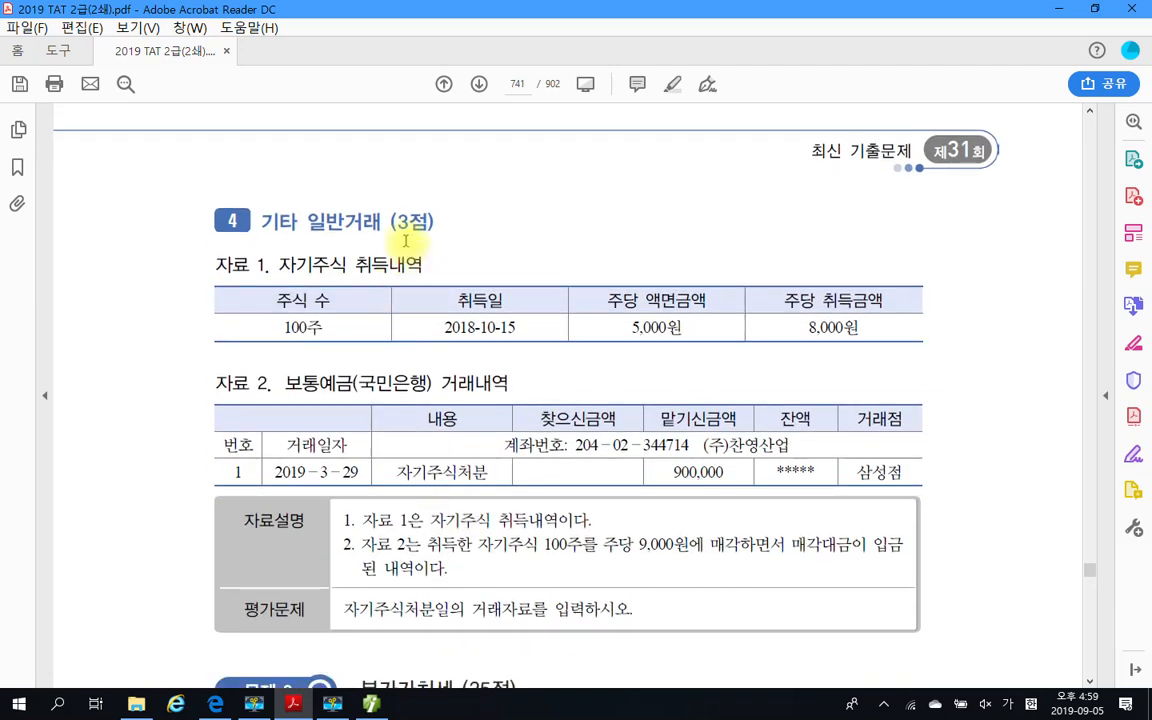
pyautogui.scroll(-2, 410, 225)
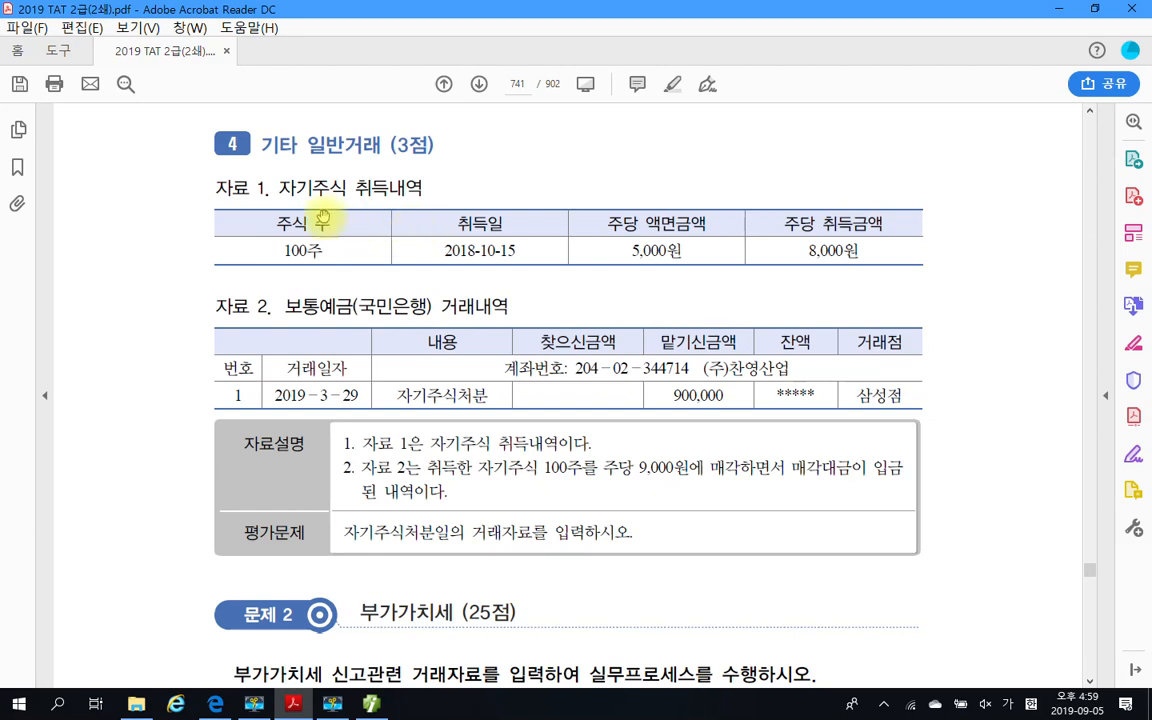
pyautogui.moveTo(278, 187); pyautogui.dragTo(424, 187)
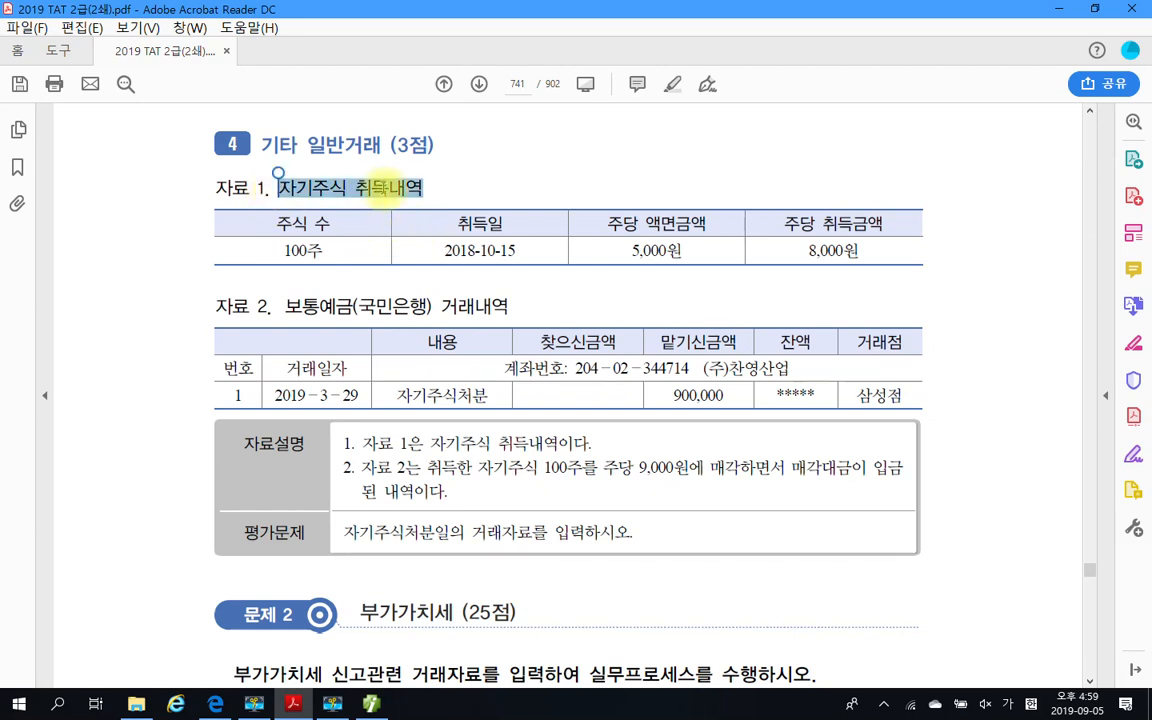
pyautogui.rightClick(386, 189)
pyautogui.click(483, 247)
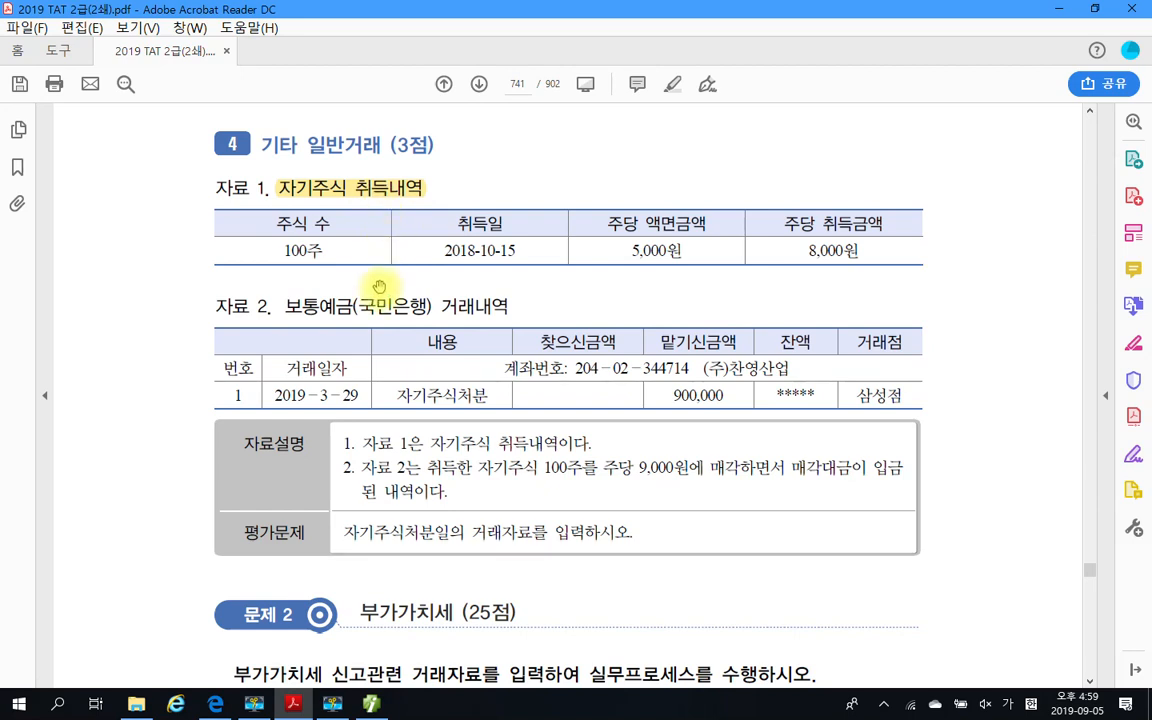
# Highlight the 자료 2 title 보통예금(국민은행) 거래내역 and the 자기주식처분 entry in its table
pyautogui.scroll(-2, 378, 288)
pyautogui.moveTo(278, 232); pyautogui.dragTo(510, 231)
pyautogui.rightClick(488, 237)
pyautogui.click(527, 284)
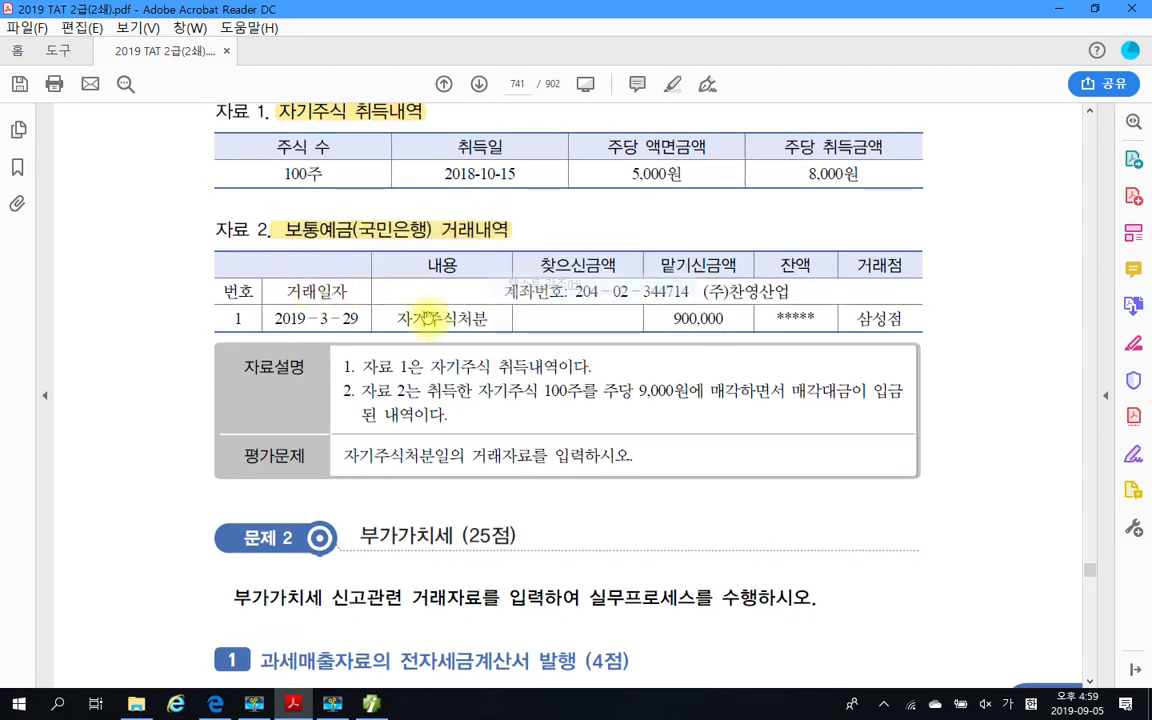
pyautogui.moveTo(392, 318); pyautogui.dragTo(472, 325)
pyautogui.rightClick(472, 326)
pyautogui.click(527, 371)
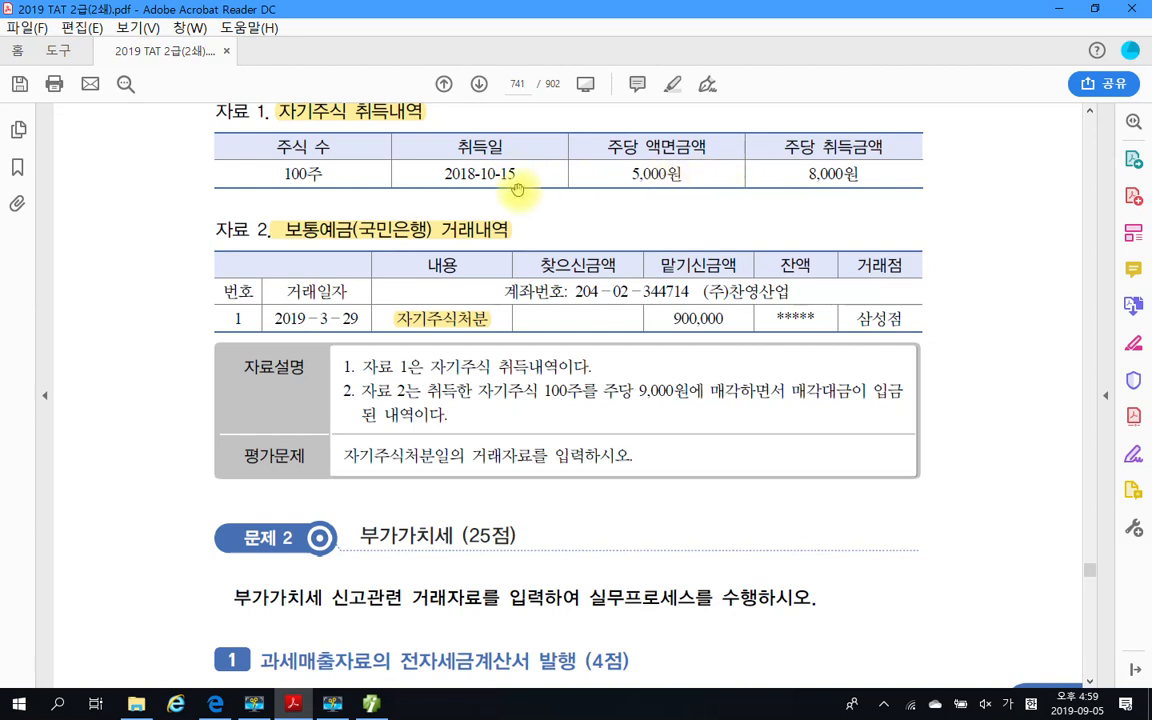
# Highlight the share count 100주 and the per-share acquisition price 8,000원 in the 자료 1 table
pyautogui.moveTo(278, 174); pyautogui.dragTo(322, 175)
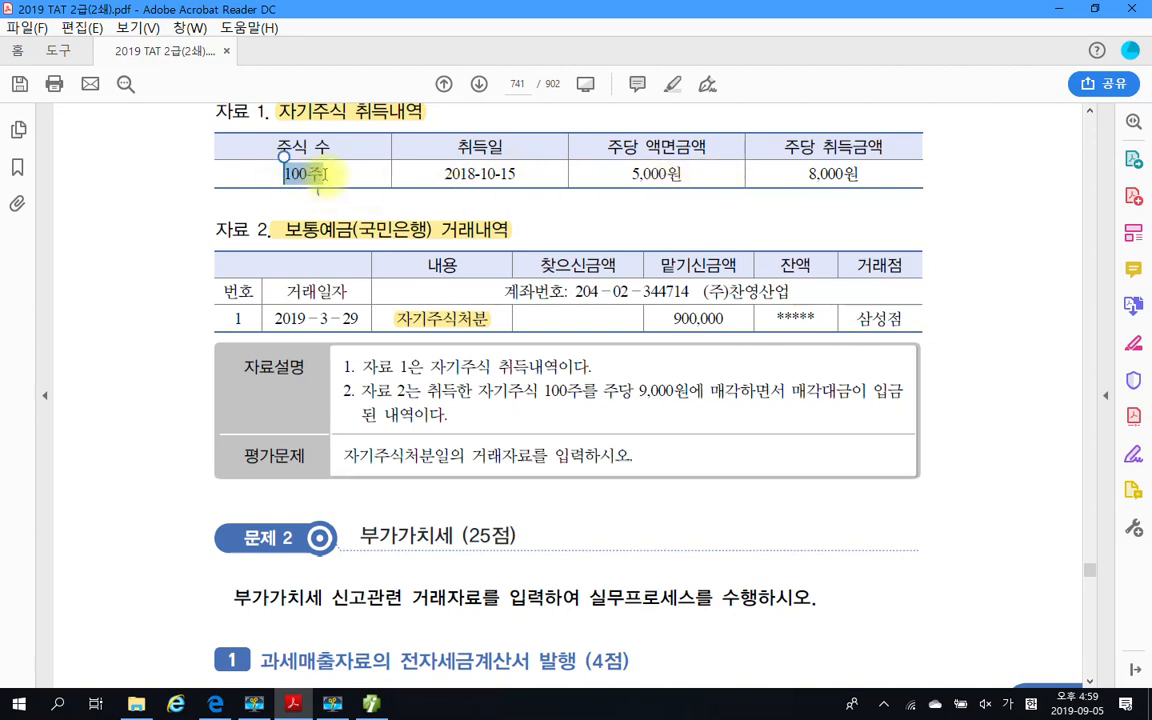
pyautogui.rightClick(316, 180)
pyautogui.click(348, 222)
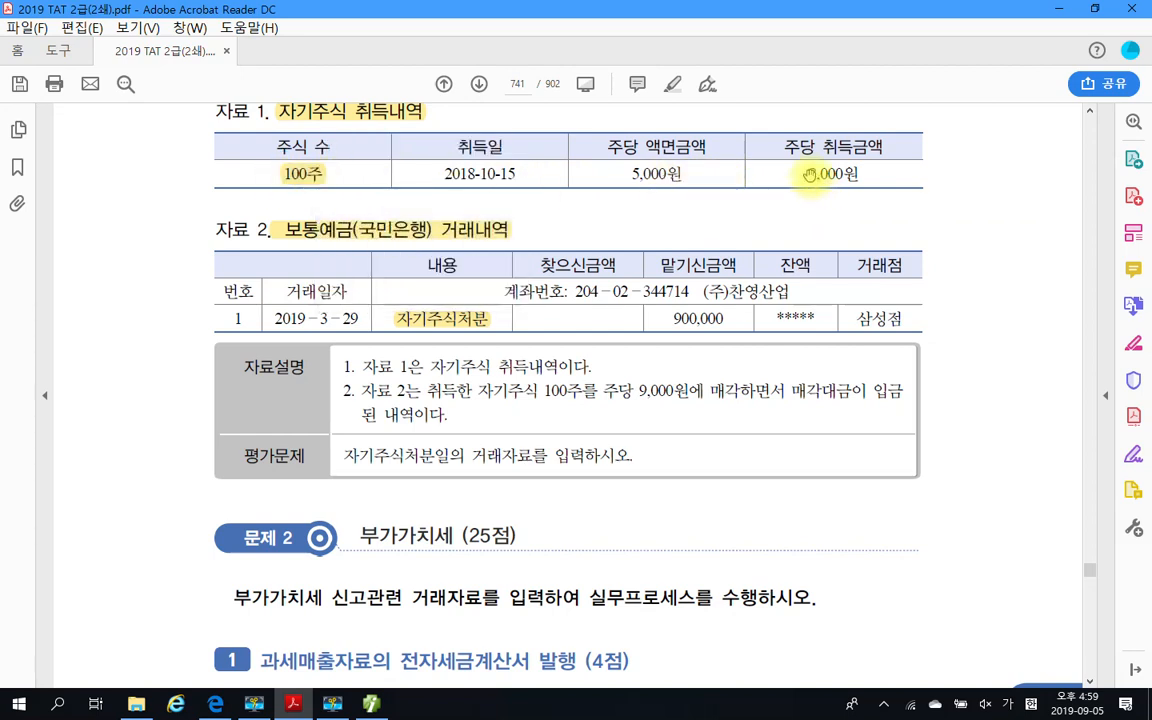
pyautogui.moveTo(808, 174); pyautogui.dragTo(858, 176)
pyautogui.rightClick(858, 186)
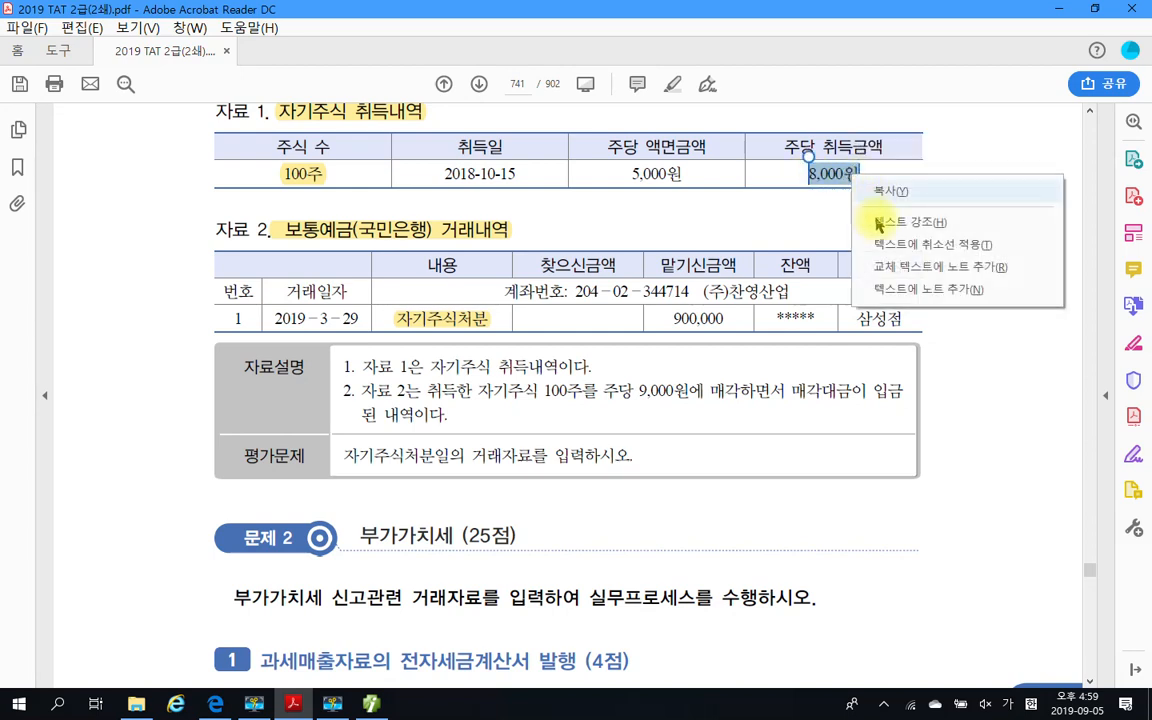
pyautogui.click(882, 224)
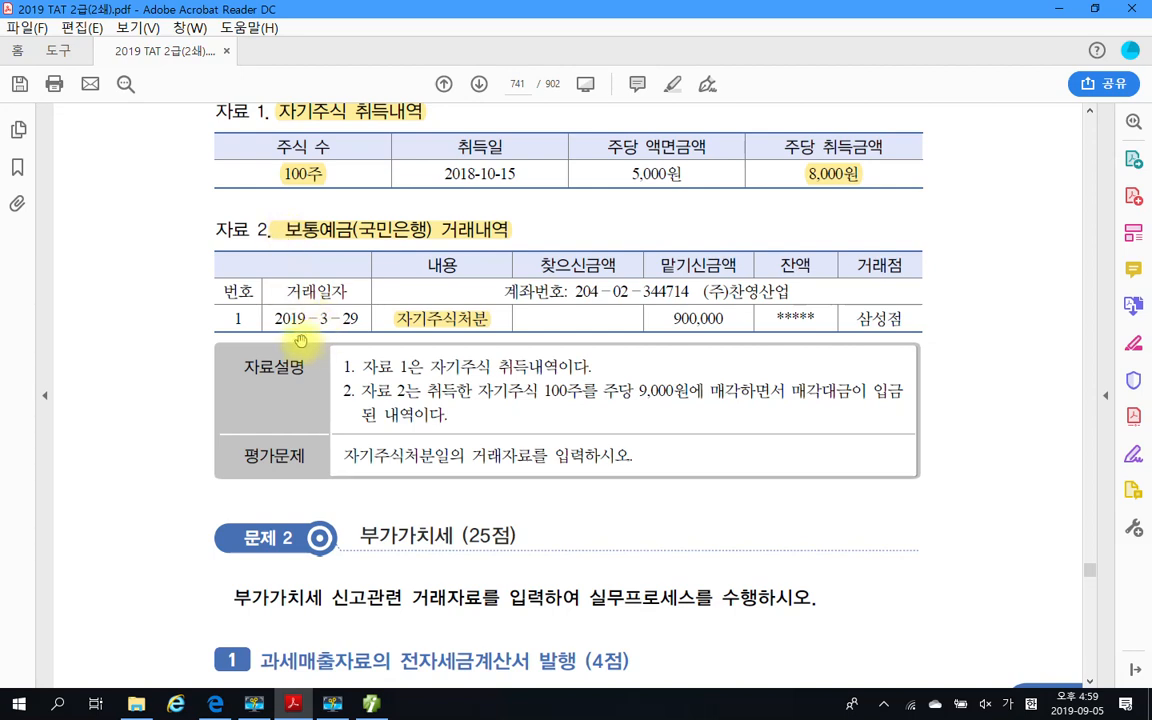
# Highlight the transaction date 2019-3-29 and the deposited amount 900,000 in the 자료 2 table
pyautogui.moveTo(273, 318); pyautogui.dragTo(356, 320)
pyautogui.rightClick(355, 328)
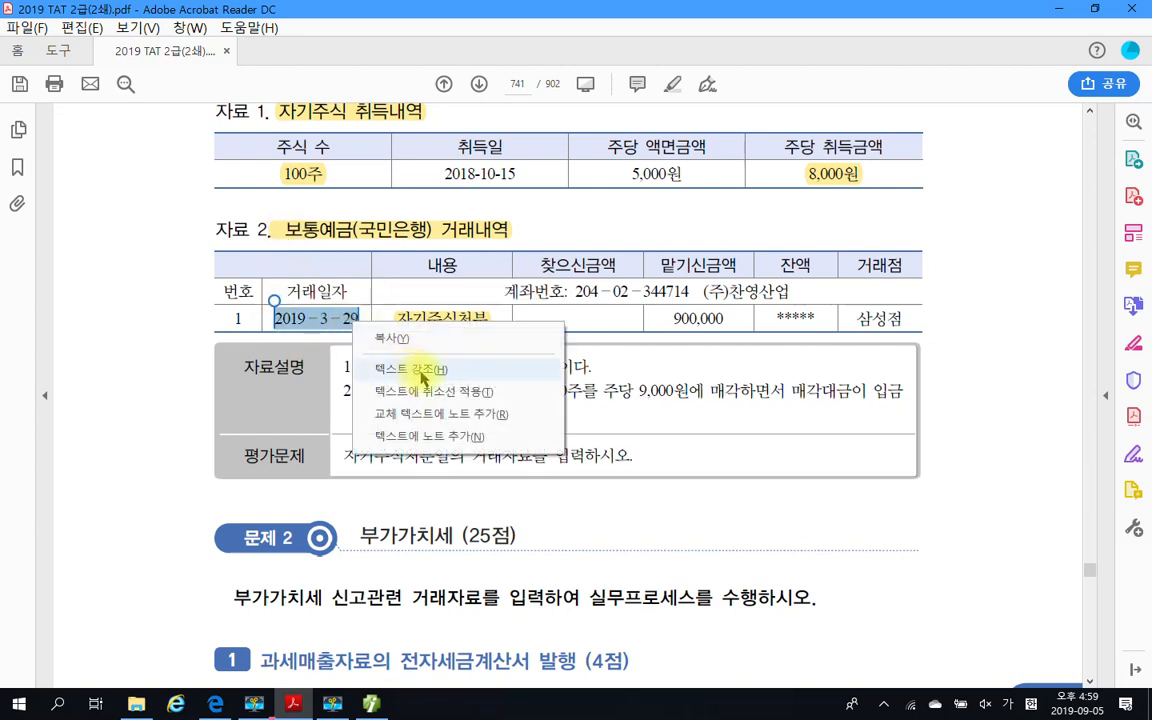
pyautogui.click(380, 348)
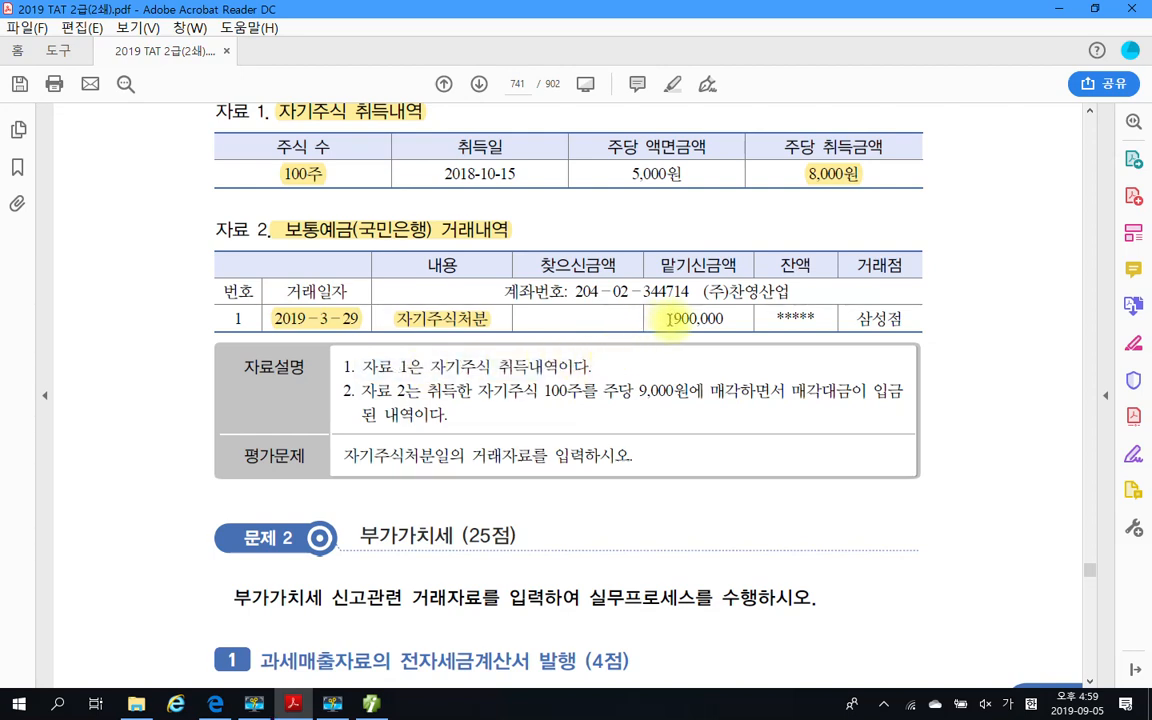
pyautogui.moveTo(668, 318); pyautogui.dragTo(724, 318)
pyautogui.rightClick(707, 331)
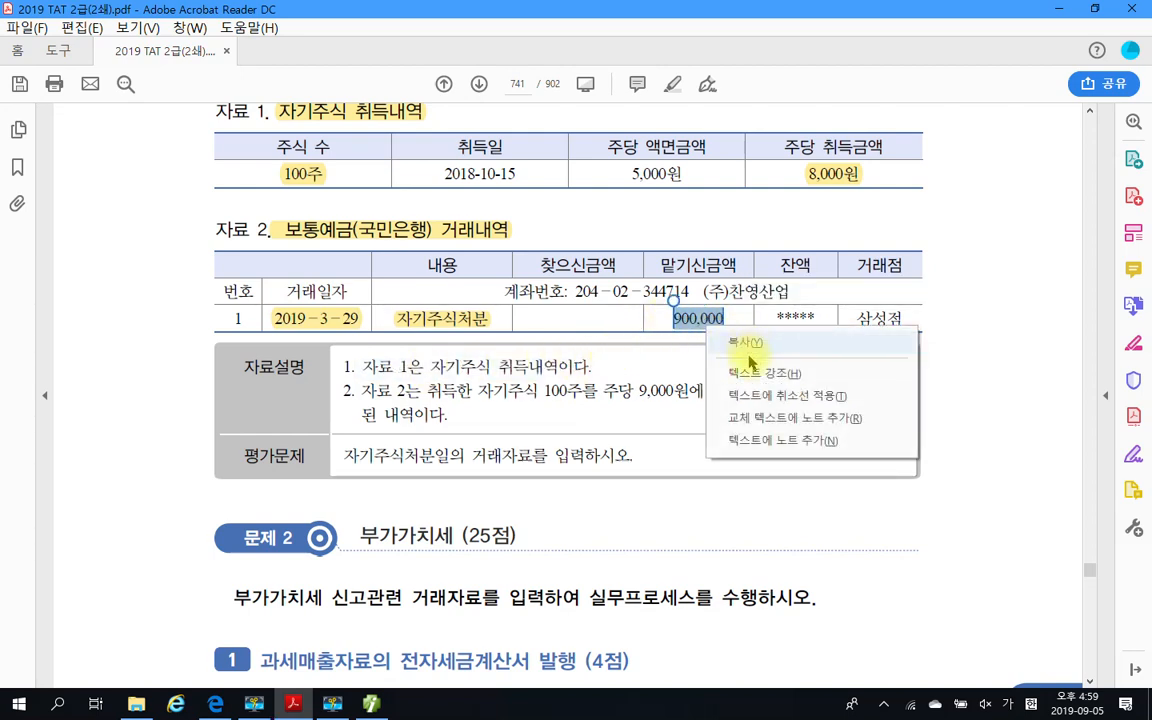
pyautogui.click(755, 372)
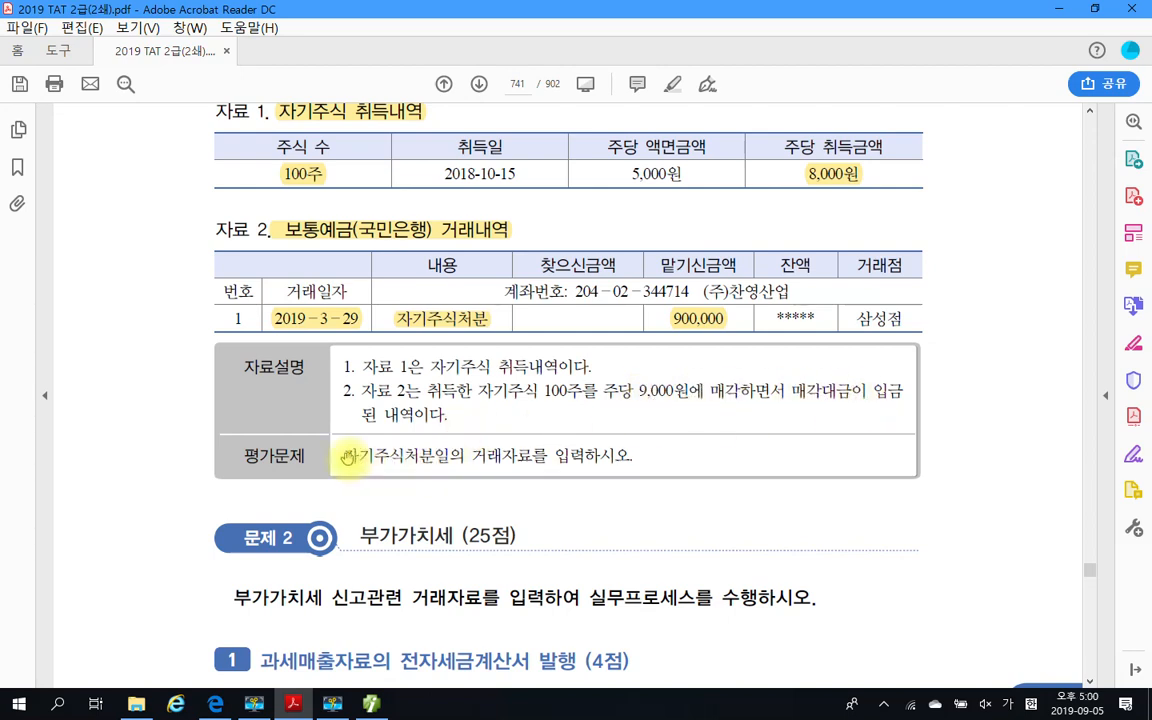
# Highlight question 4's 평가문제 sentence 자기주식처분일의 거래자료를 입력하시오
pyautogui.moveTo(344, 455); pyautogui.dragTo(630, 456)
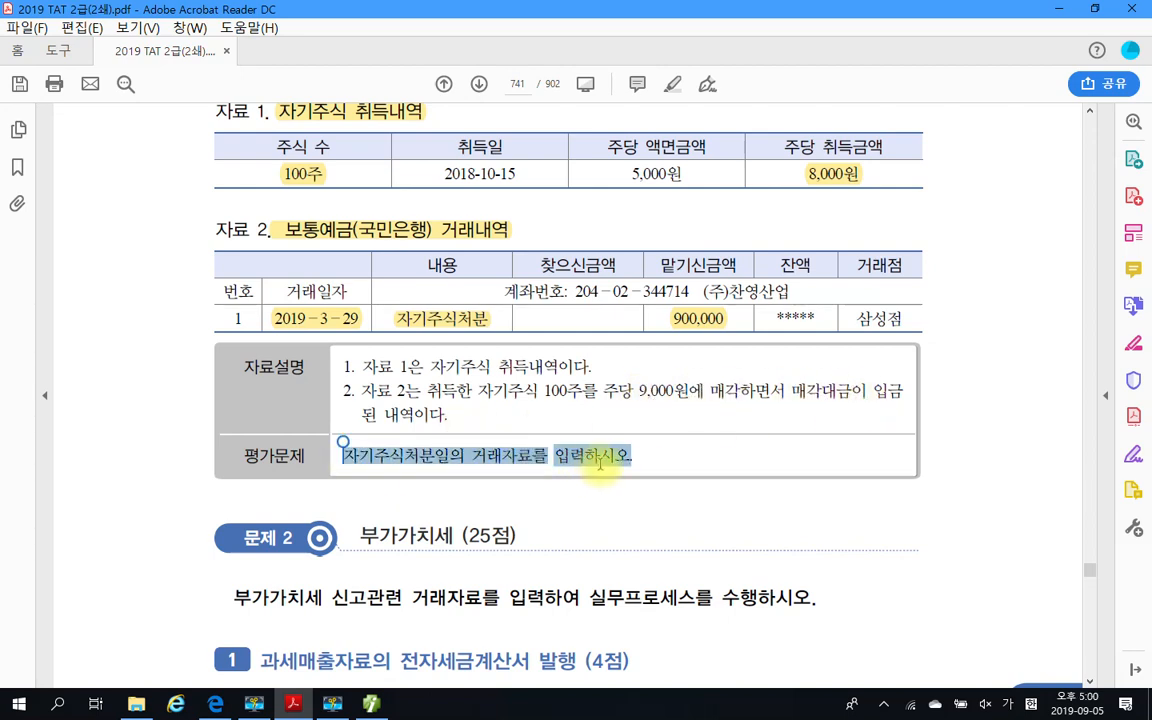
pyautogui.rightClick(613, 463)
pyautogui.click(633, 507)
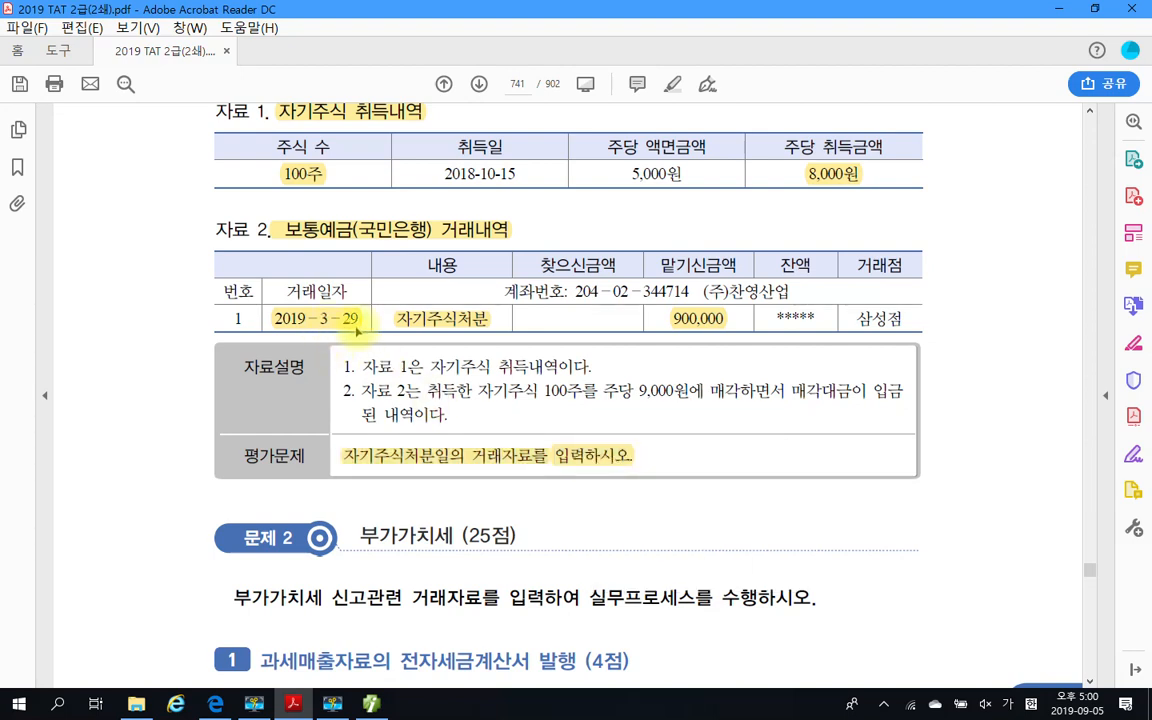
# Switch to Smart A and set the 일반전표입력 date to month 03, day 29
pyautogui.click(332, 704)
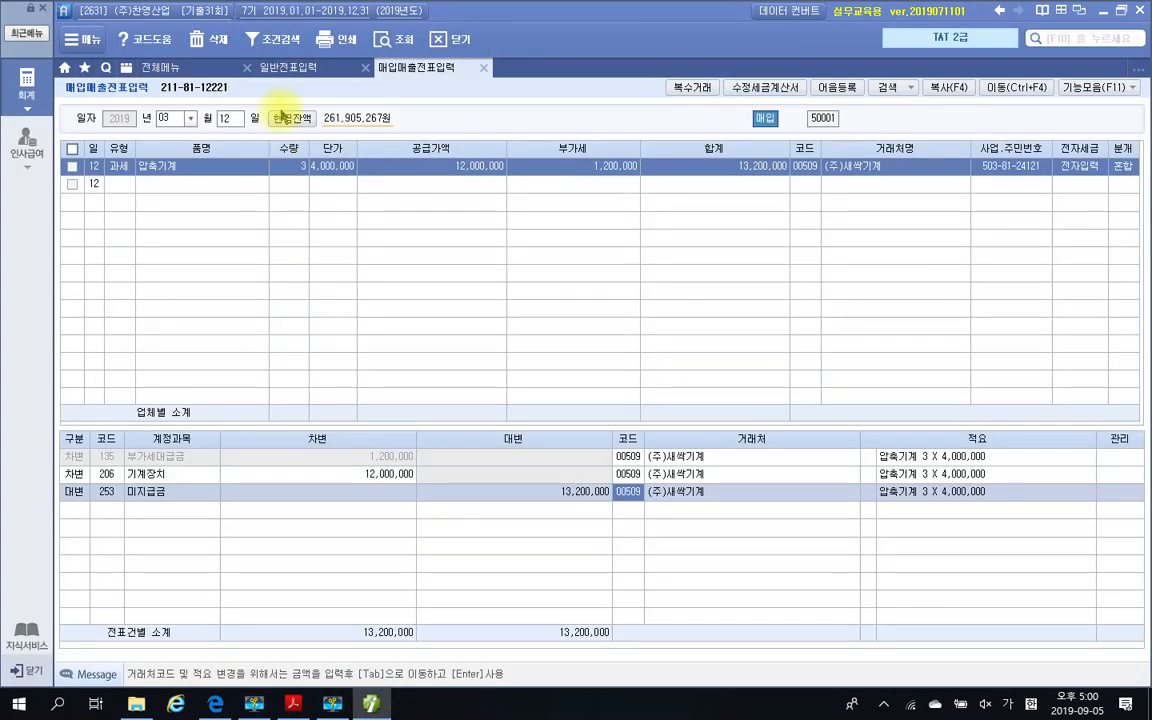
pyautogui.click(283, 69)
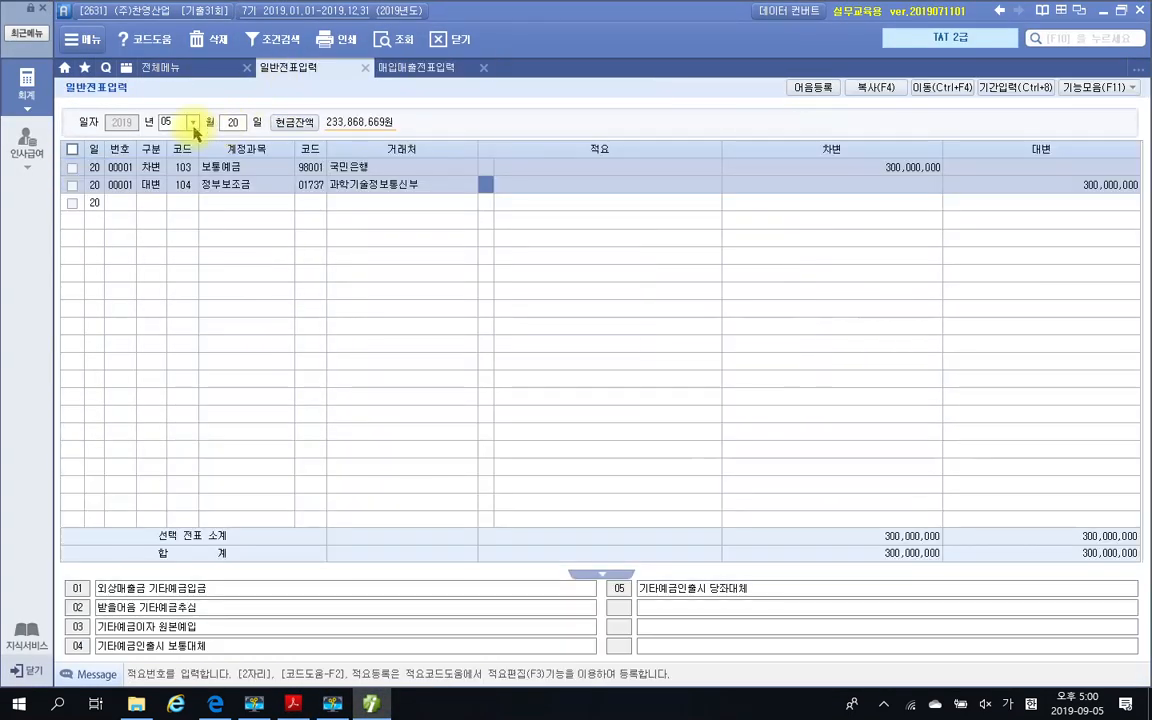
pyautogui.click(192, 122)
pyautogui.click(172, 163)
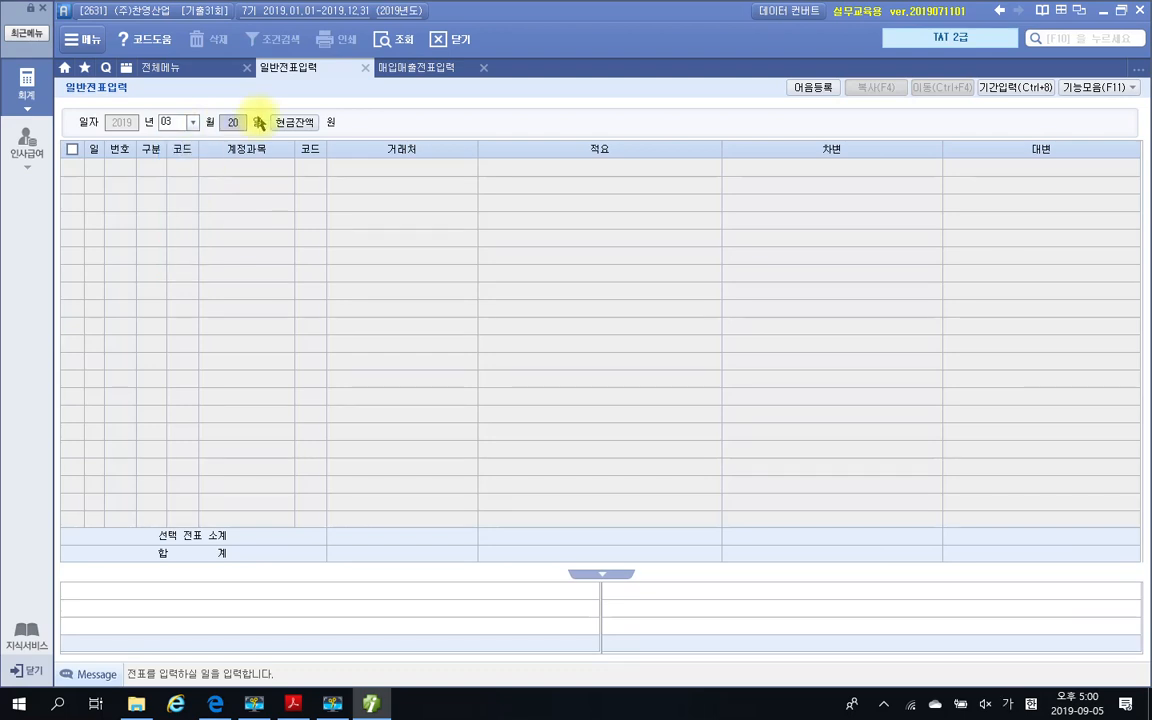
pyautogui.write('29')
pyautogui.press('Return')
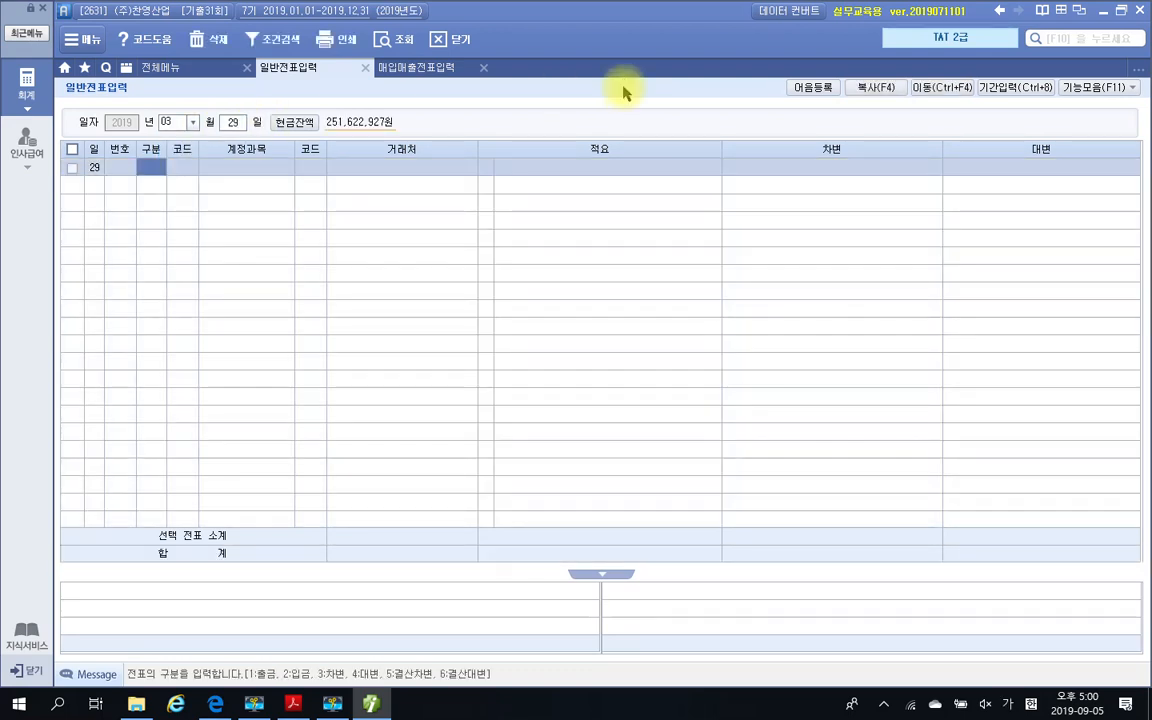
# Enter a debit line for account 103 보통예금 with 국민은행 as 거래처, looked up with 국민, and the amount 900,000
pyautogui.write('3')
pyautogui.press('Return')
pyautogui.write('103')
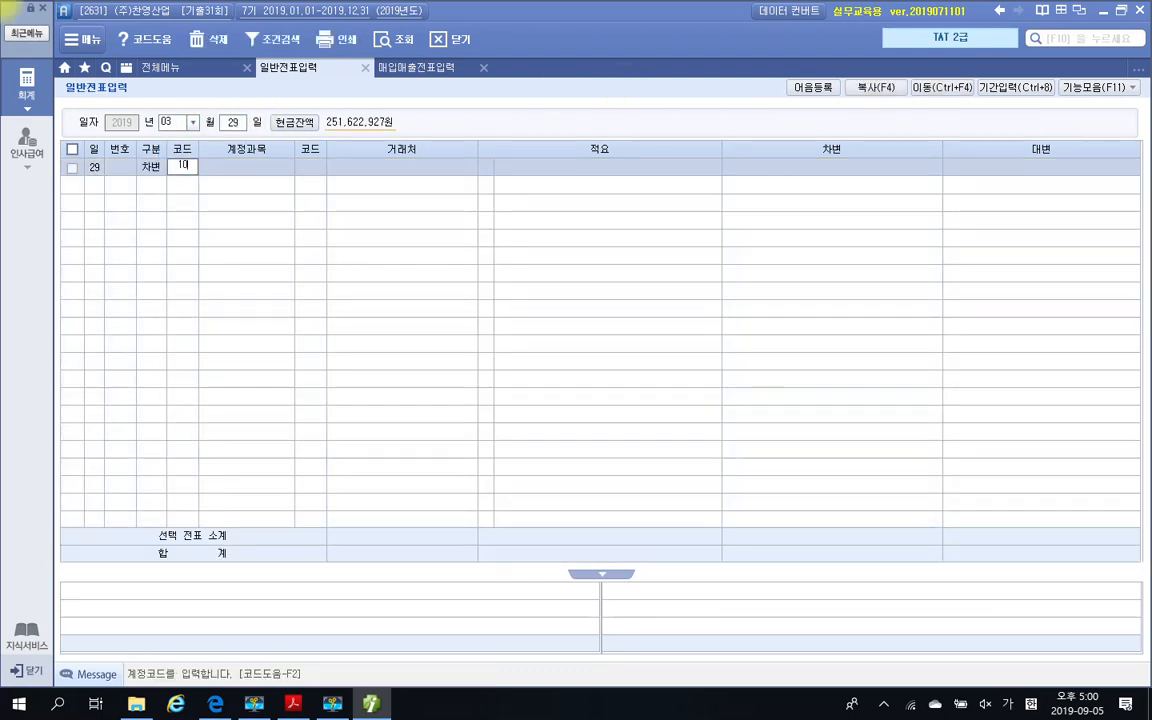
pyautogui.press('Return')
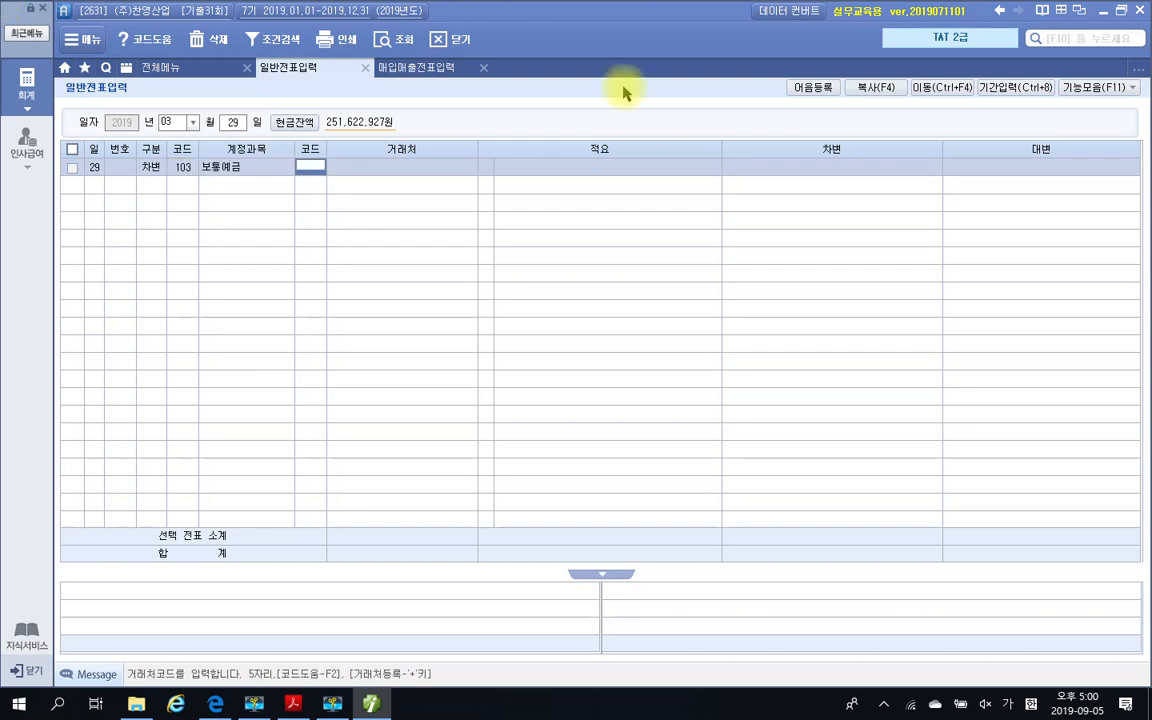
pyautogui.write('국민')
pyautogui.press('Return')
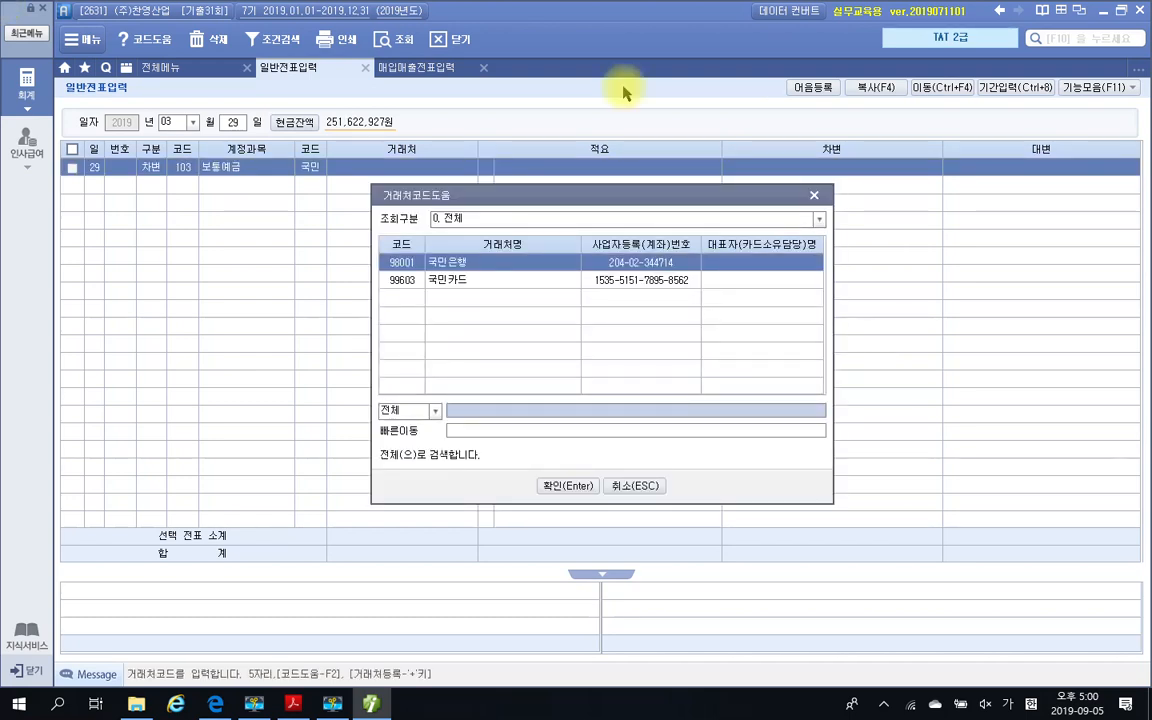
pyautogui.press('Return')
pyautogui.press('Return')
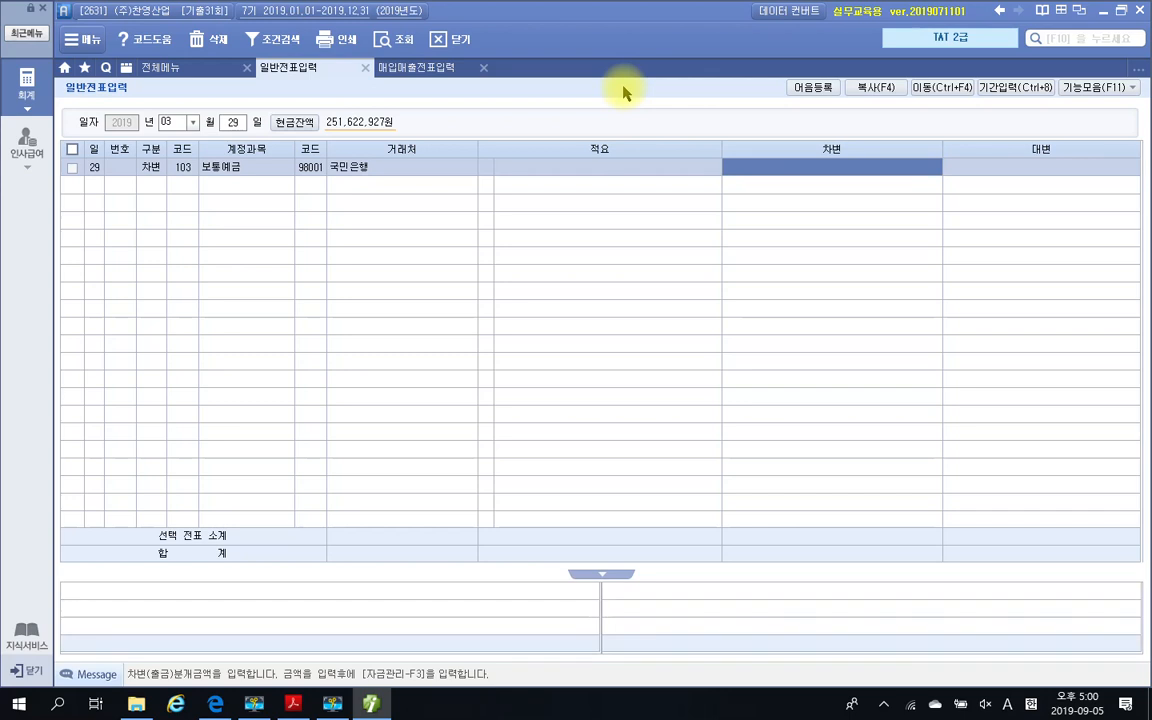
pyautogui.write('900,000')
pyautogui.press('Return')
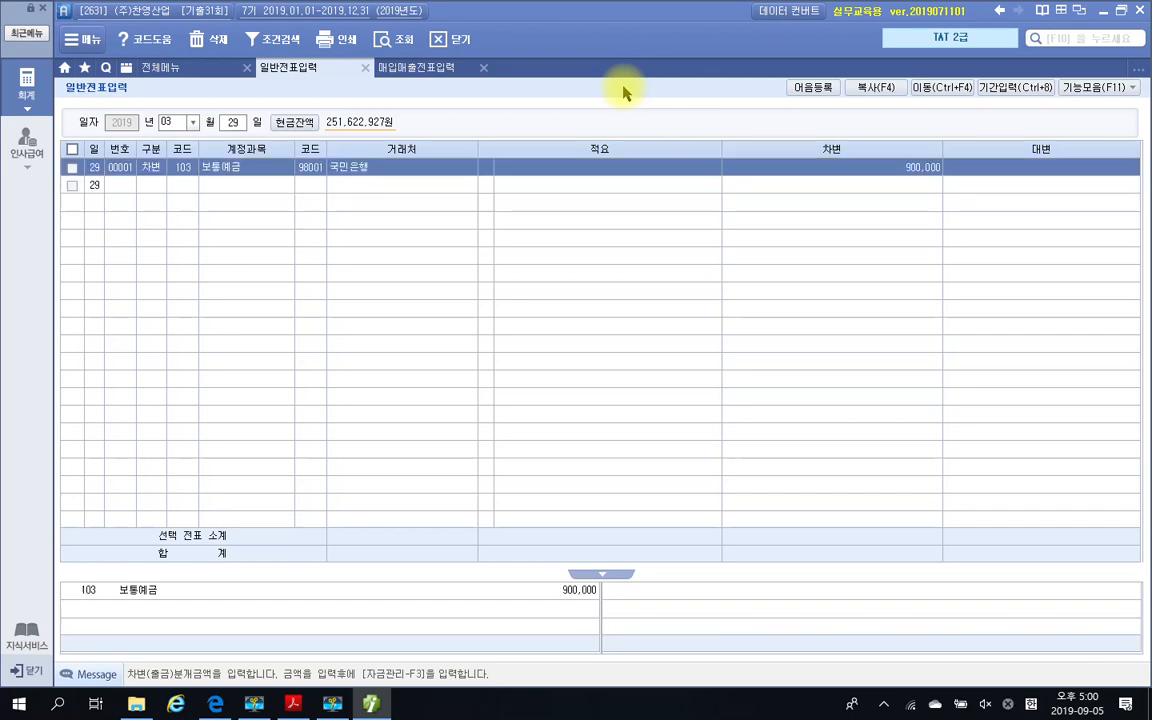
# Start a credit line with account 383 자기주식, looked up with 자기
pyautogui.write('4')
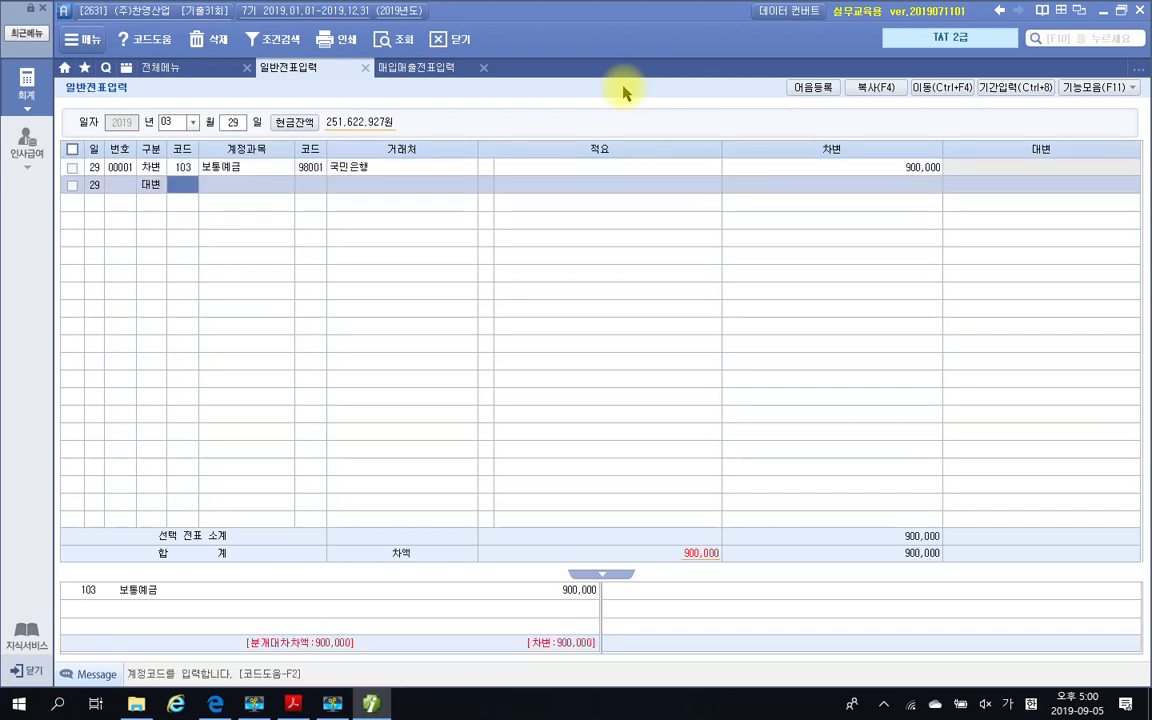
pyautogui.write('자기')
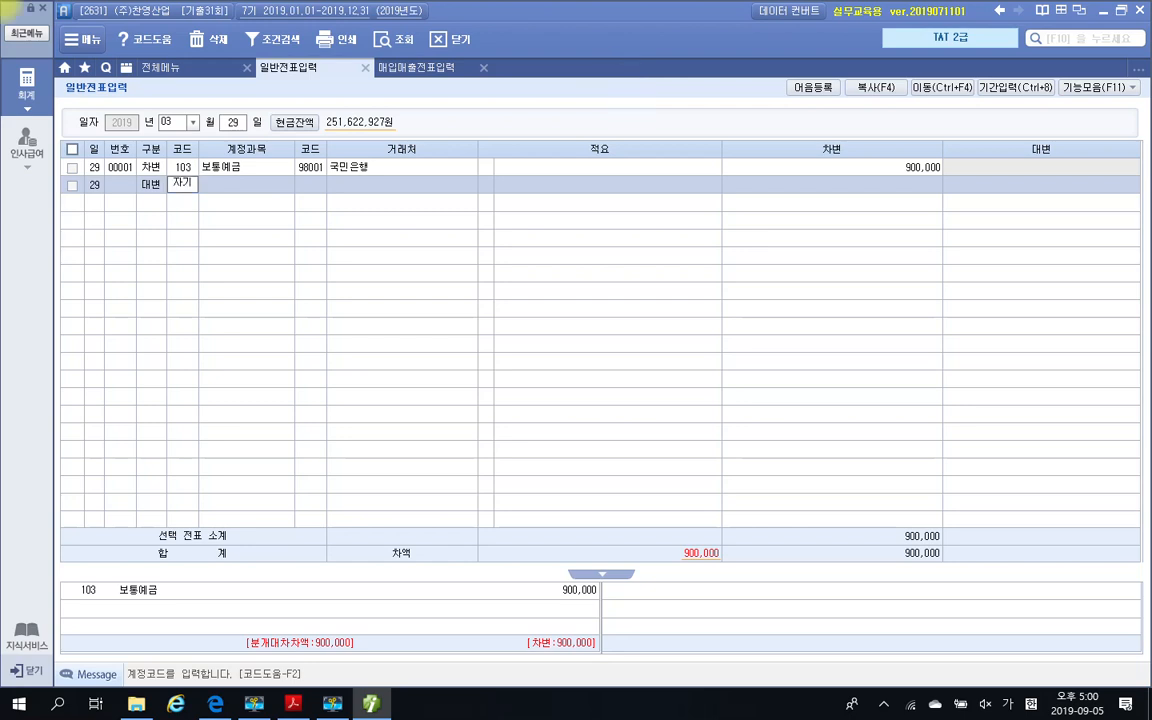
pyautogui.press('Return')
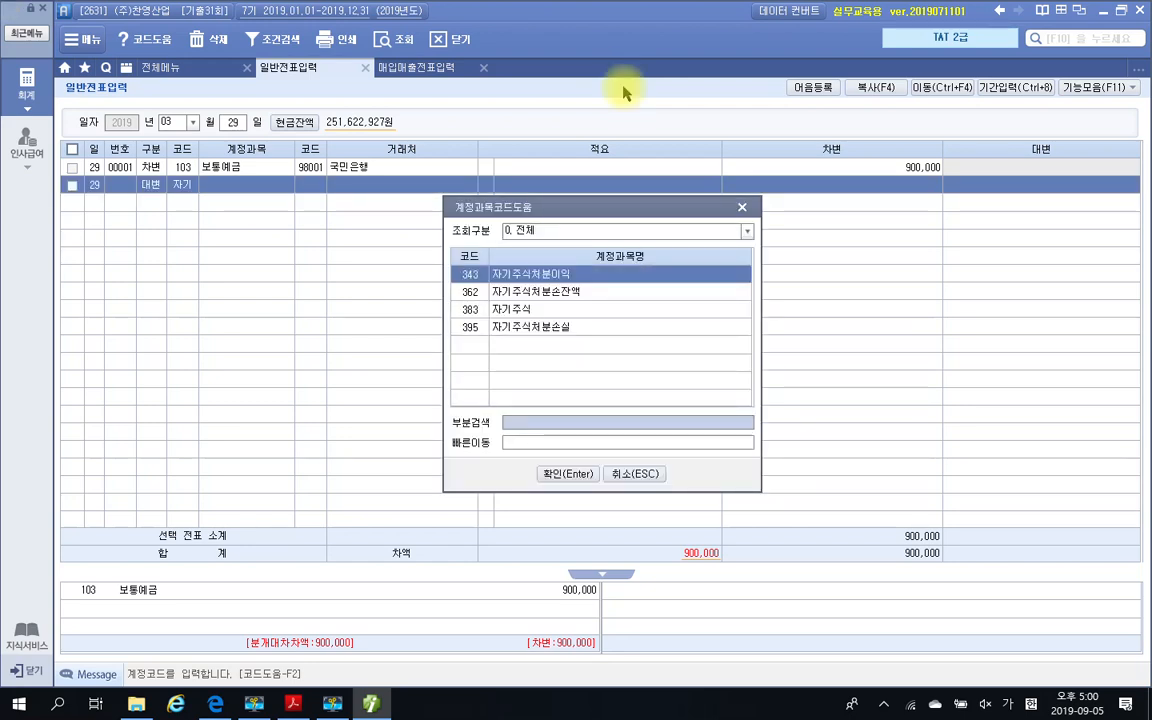
pyautogui.press('Down')
pyautogui.press('Down')
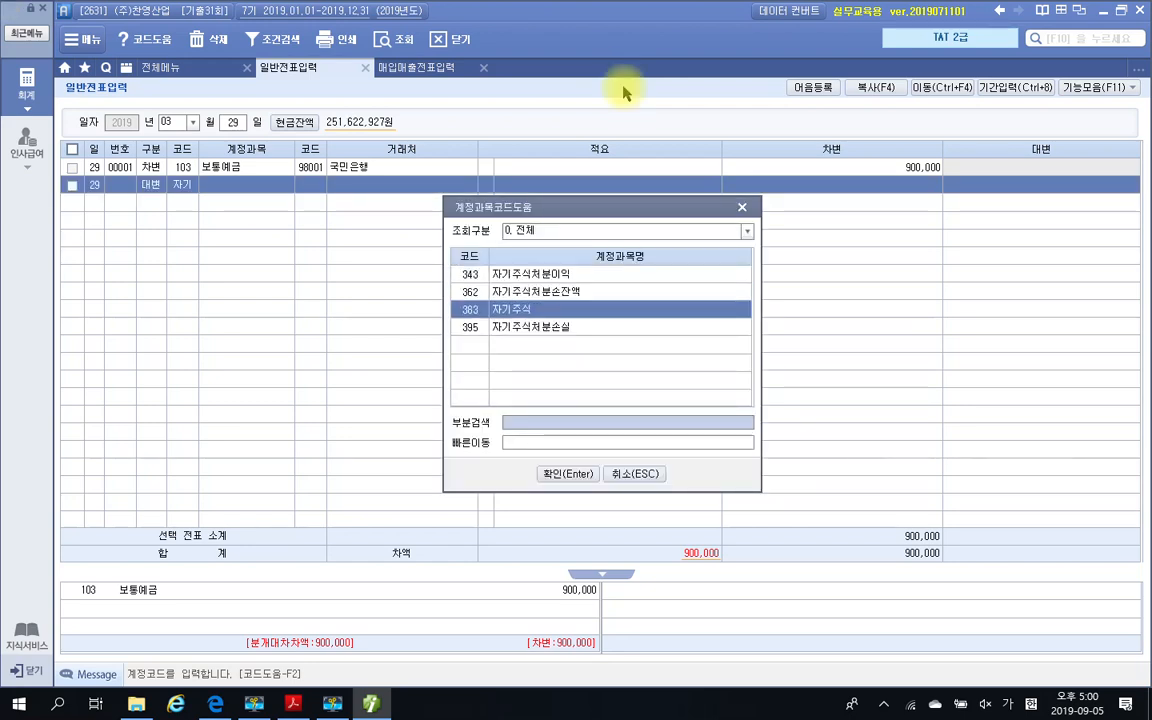
pyautogui.press('Return')
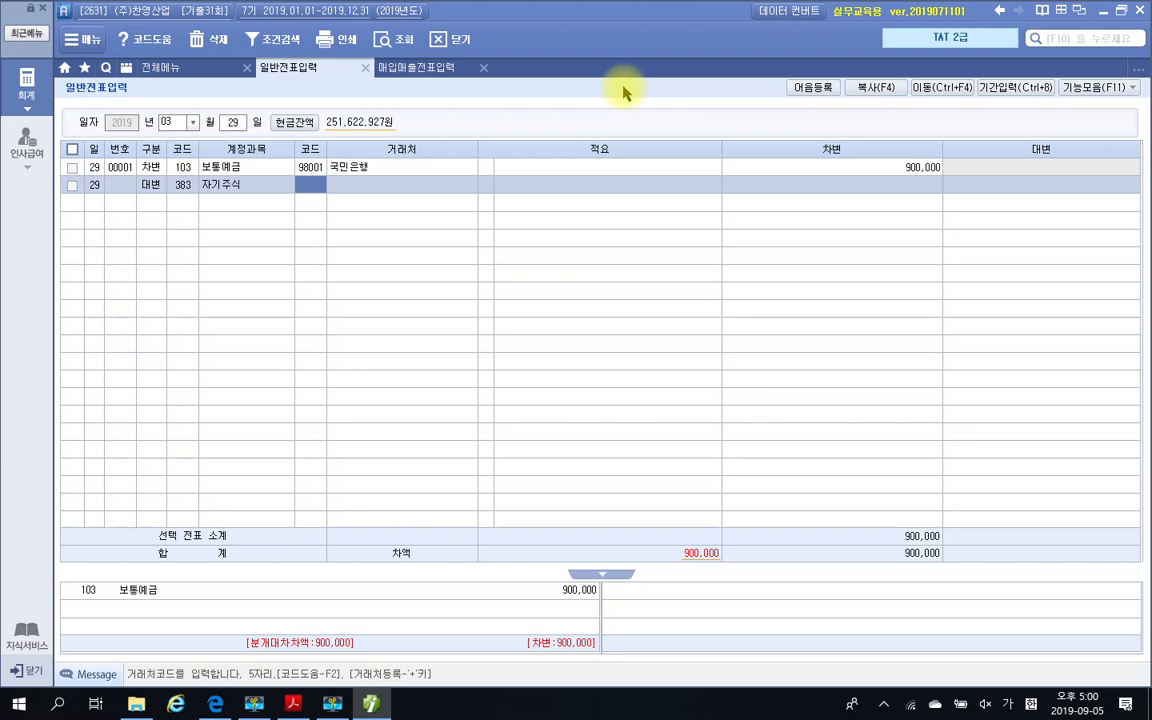
# Leave 거래처 and 적요 blank on the 자기주식 line and enter the credit amount 800,000
pyautogui.press('Return')
pyautogui.press('Return')
pyautogui.press('Return')
pyautogui.press('Return')
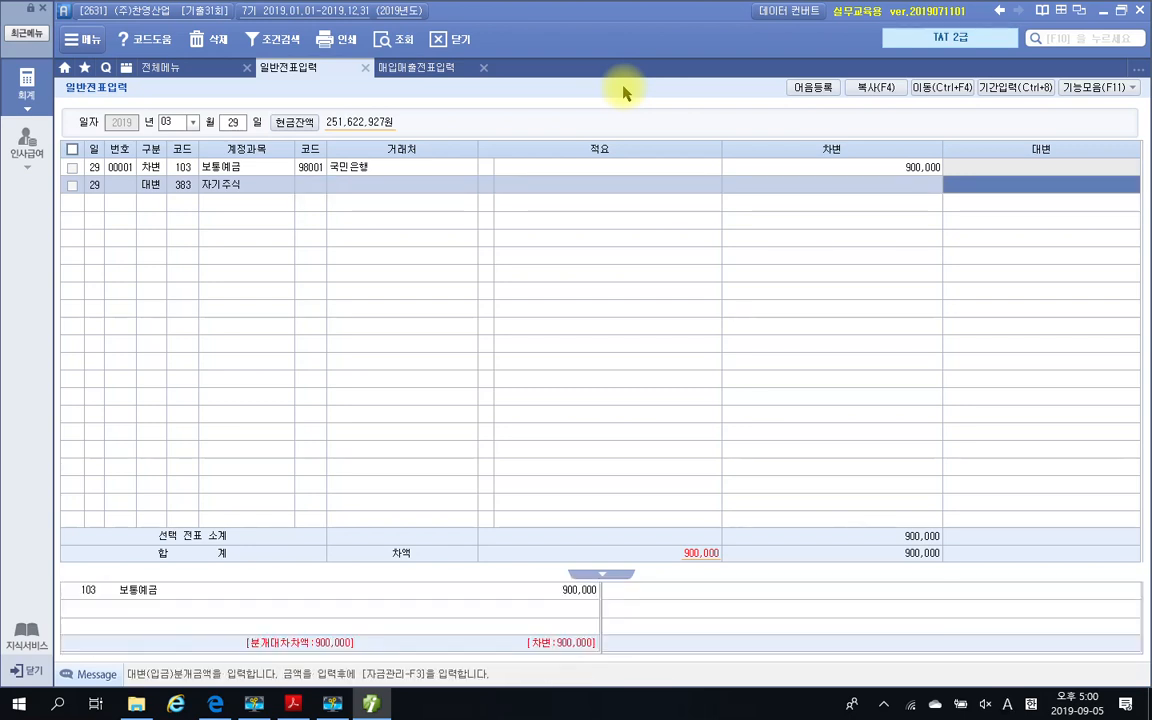
pyautogui.write('900')
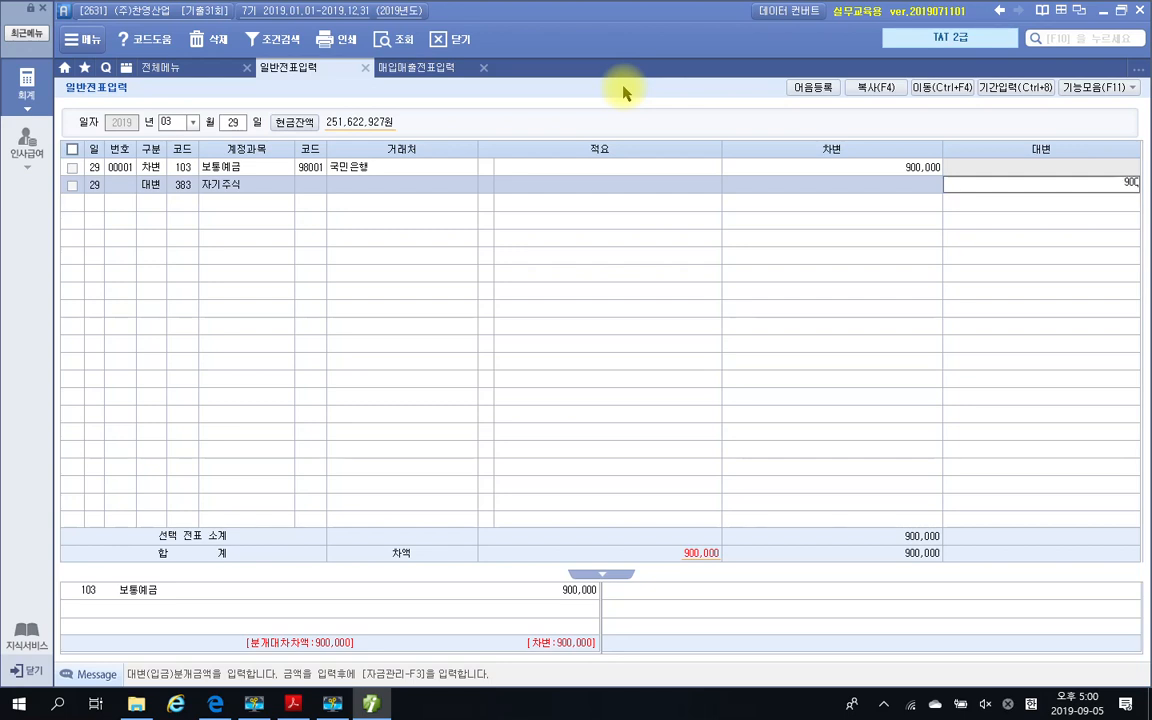
pyautogui.press('BackSpace')
pyautogui.press('BackSpace')
pyautogui.write('00,000')
pyautogui.press('Return')
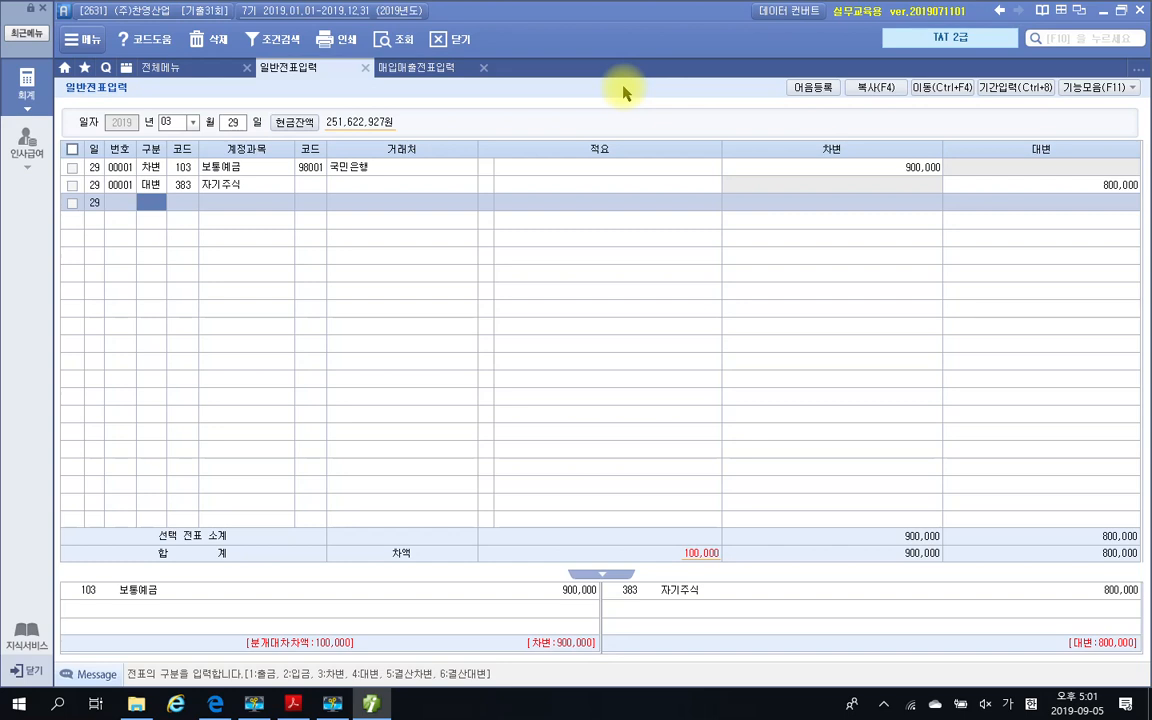
# Add another credit line with account 343 자기주식처분이익, looked up with 자기
pyautogui.write('4')
pyautogui.press('Return')
pyautogui.write('자기')
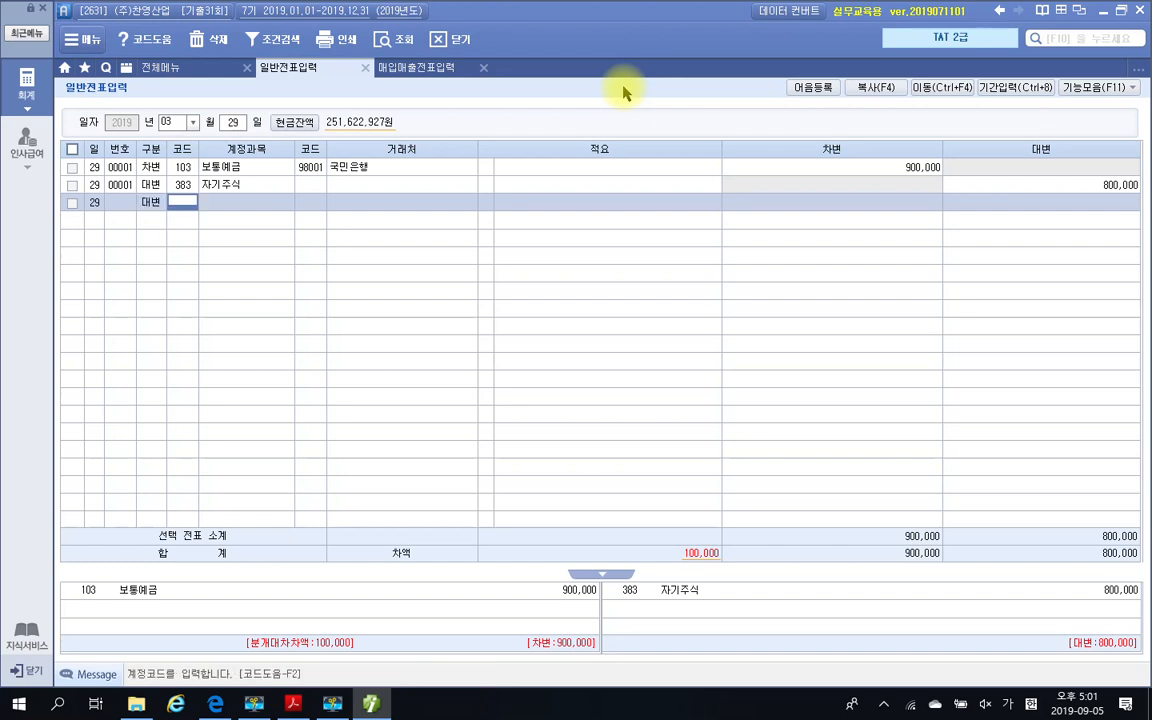
pyautogui.press('Return')
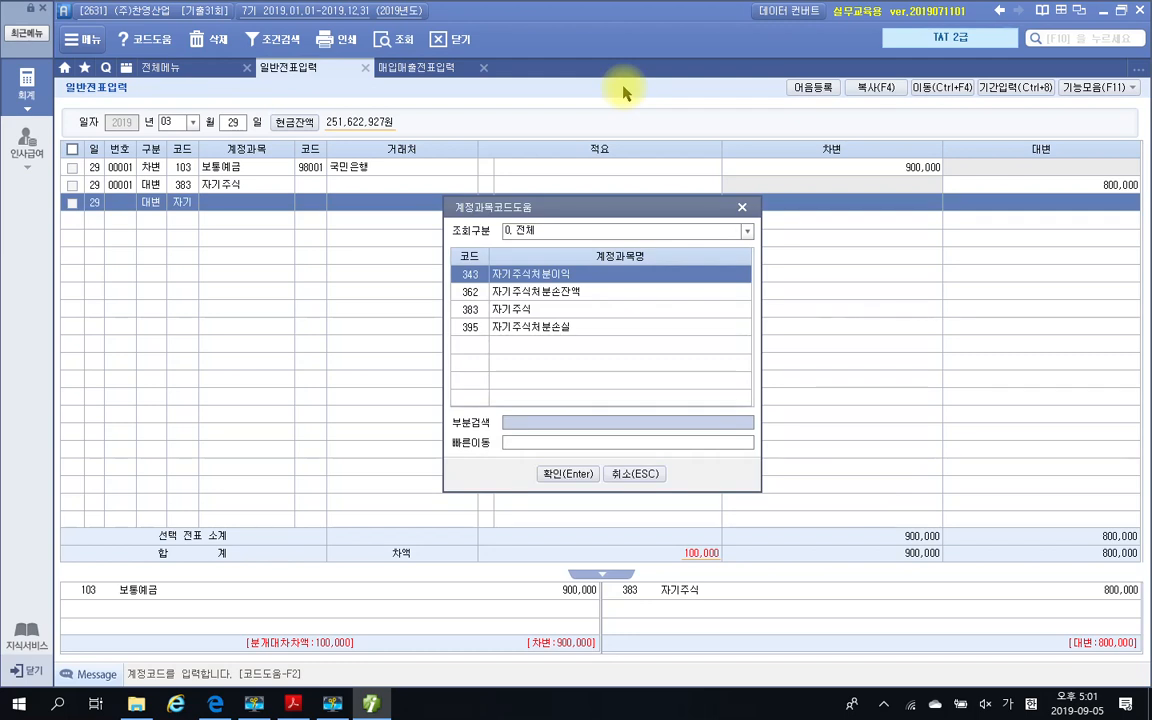
pyautogui.press('Return')
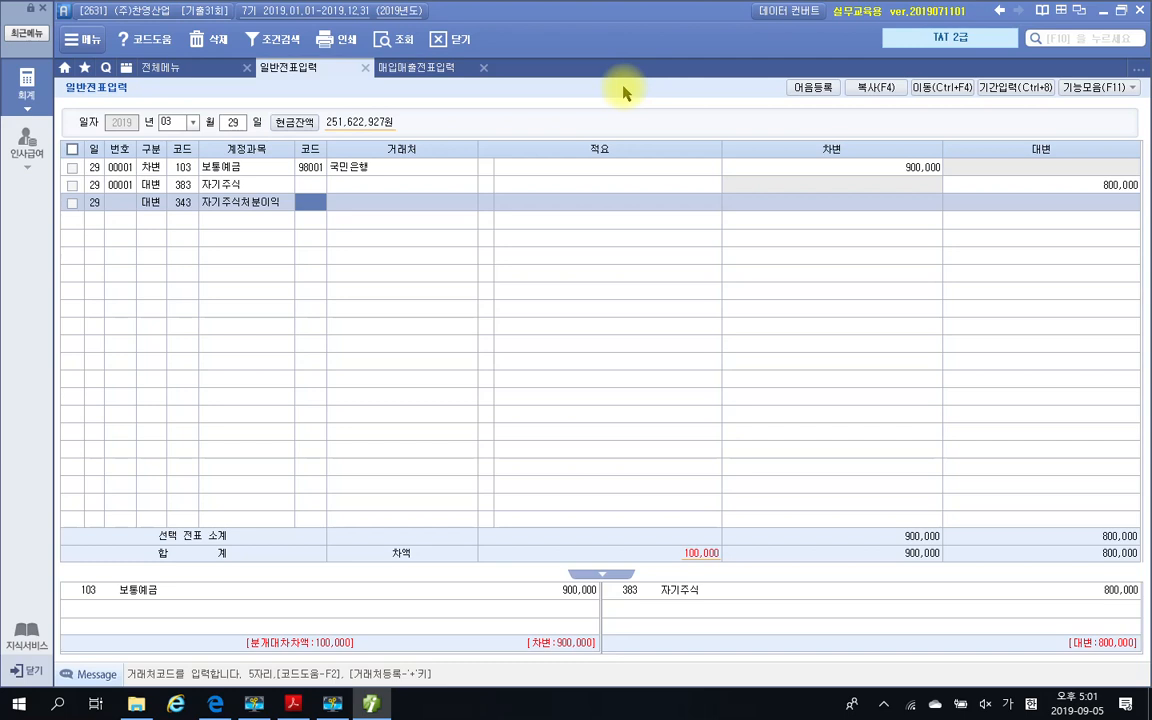
# Leave 거래처 and 적요 blank on the 자기주식처분이익 line, enter the credit amount 100,000 and select the completed voucher
pyautogui.press('Return')
pyautogui.press('Return')
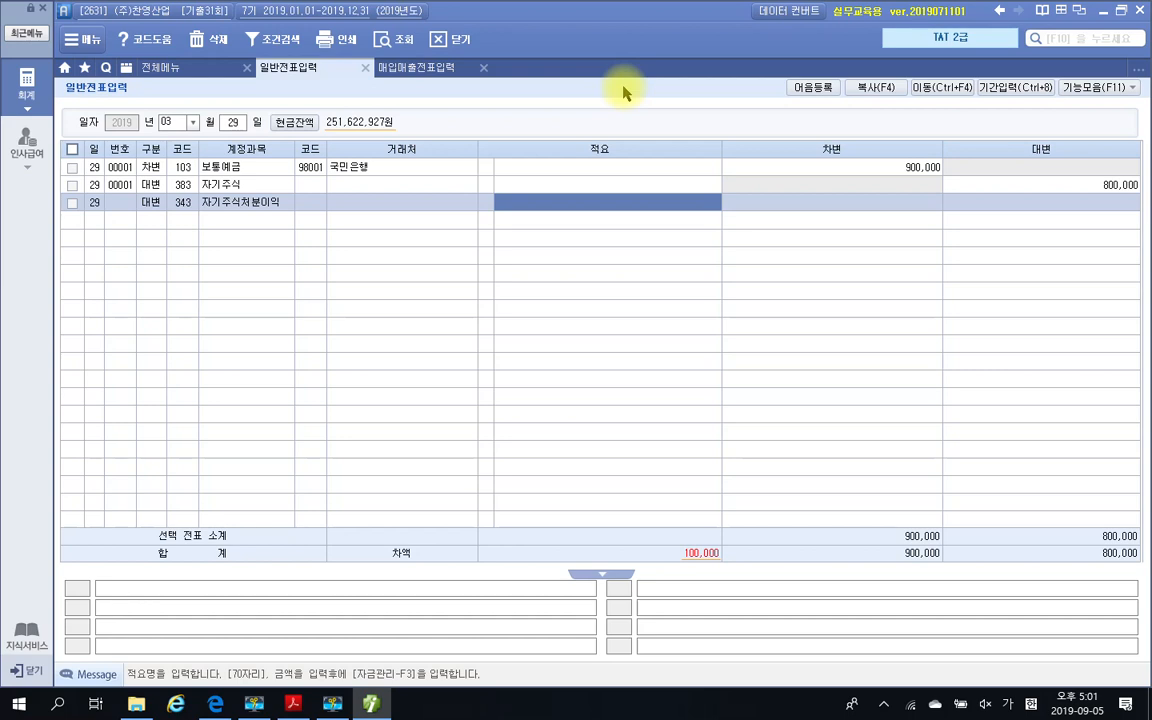
pyautogui.press('Return')
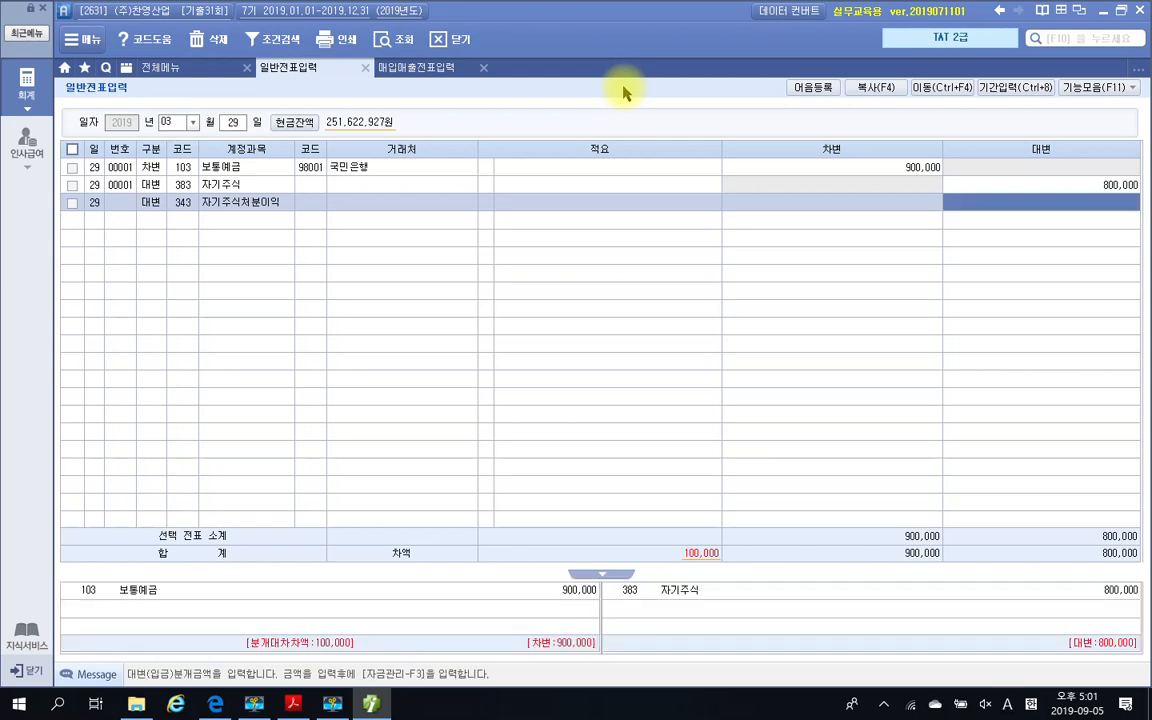
pyautogui.write('100,000')
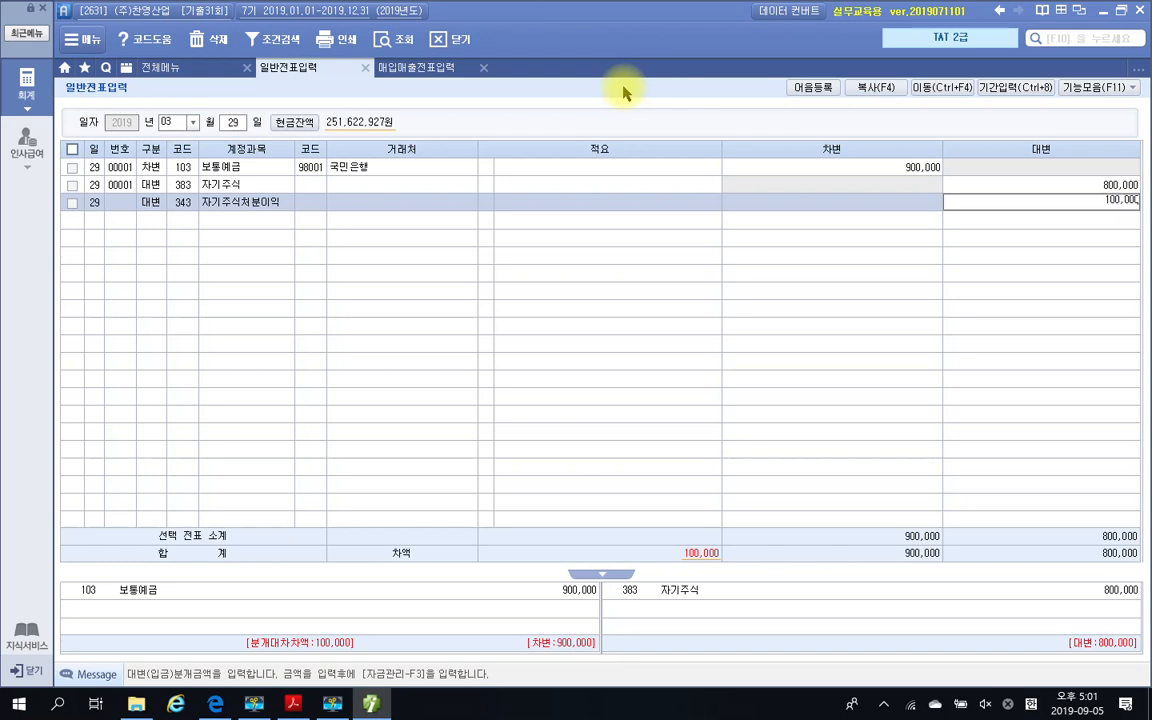
pyautogui.press('Return')
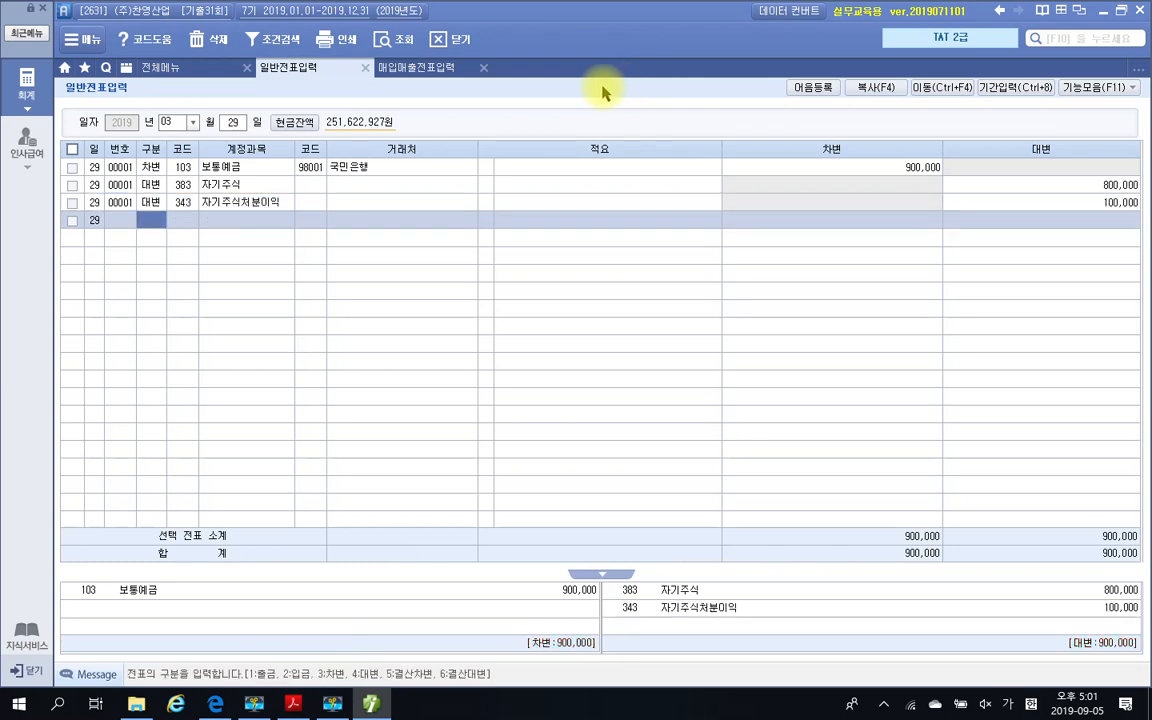
pyautogui.click(256, 206)
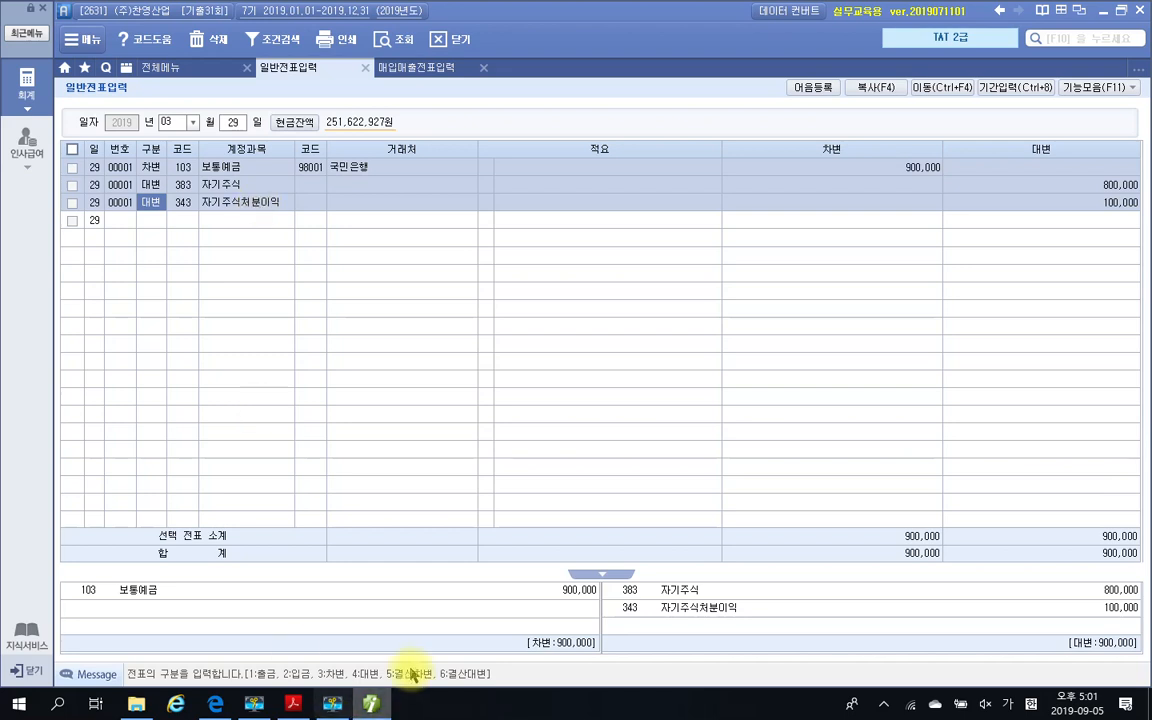
# Switch to the exam PDF, recheck question 4 and examine the 거래명세서 of 문제 2 question 1, 과세매출자료의 전자세금계산서 발행
pyautogui.click(293, 704)
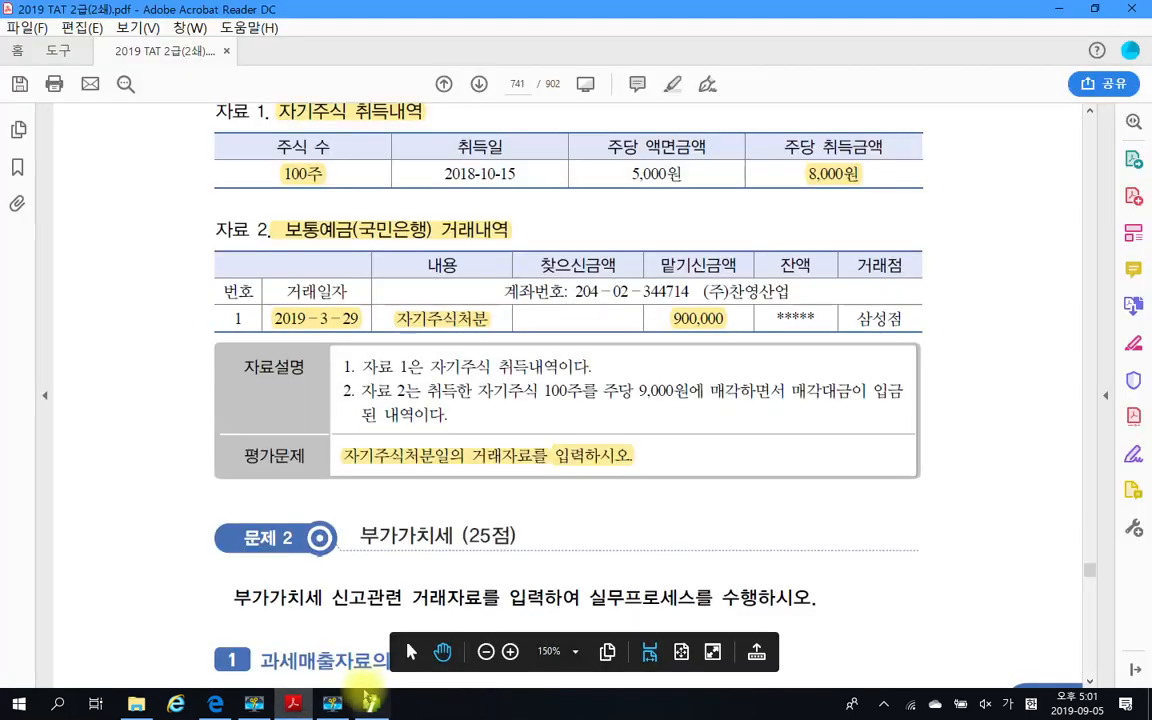
pyautogui.click(615, 456)
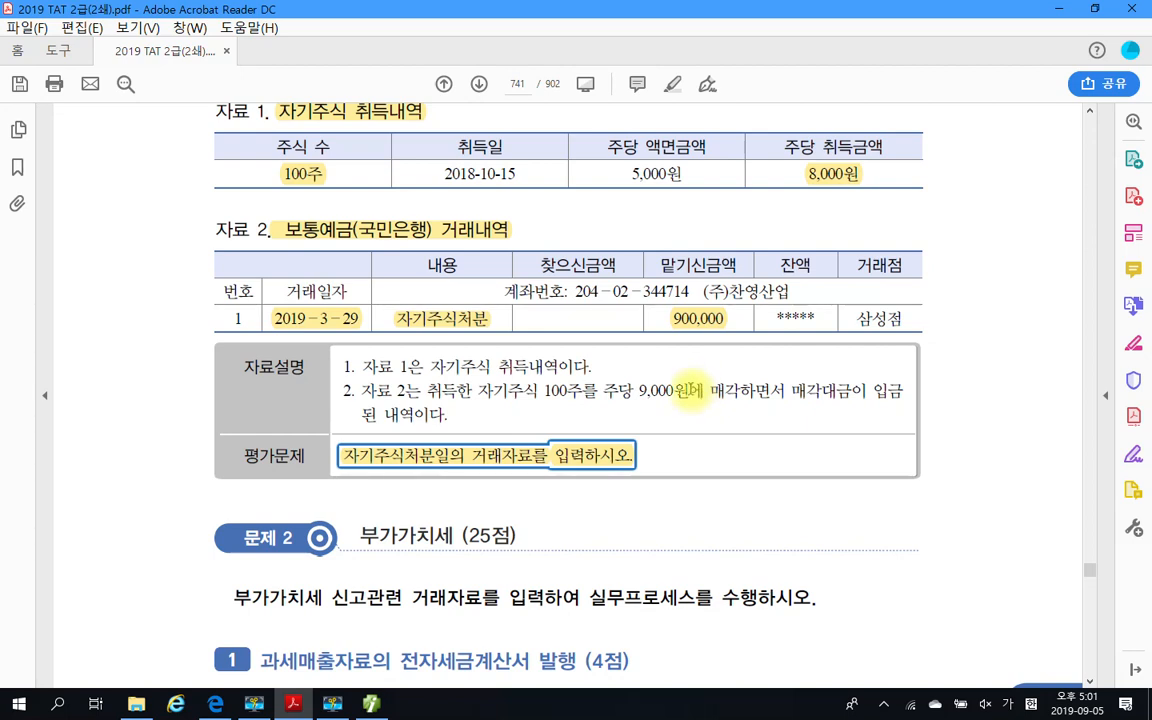
pyautogui.scroll(-4, 686, 423)
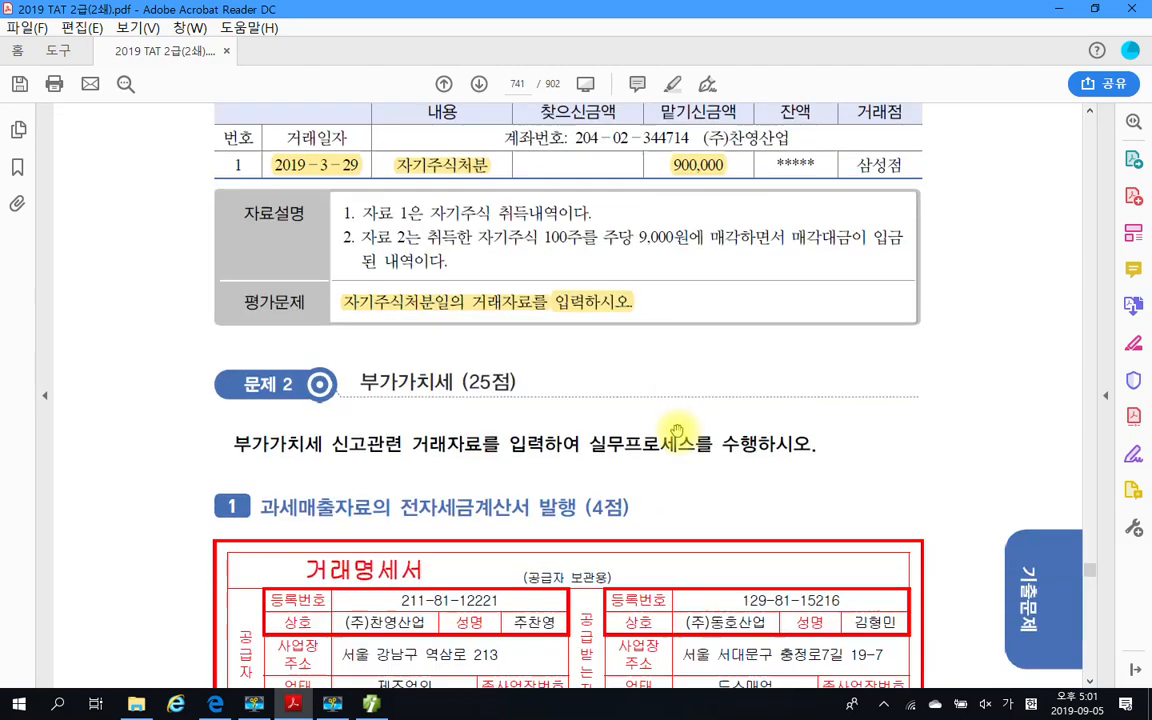
pyautogui.scroll(-1, 676, 424)
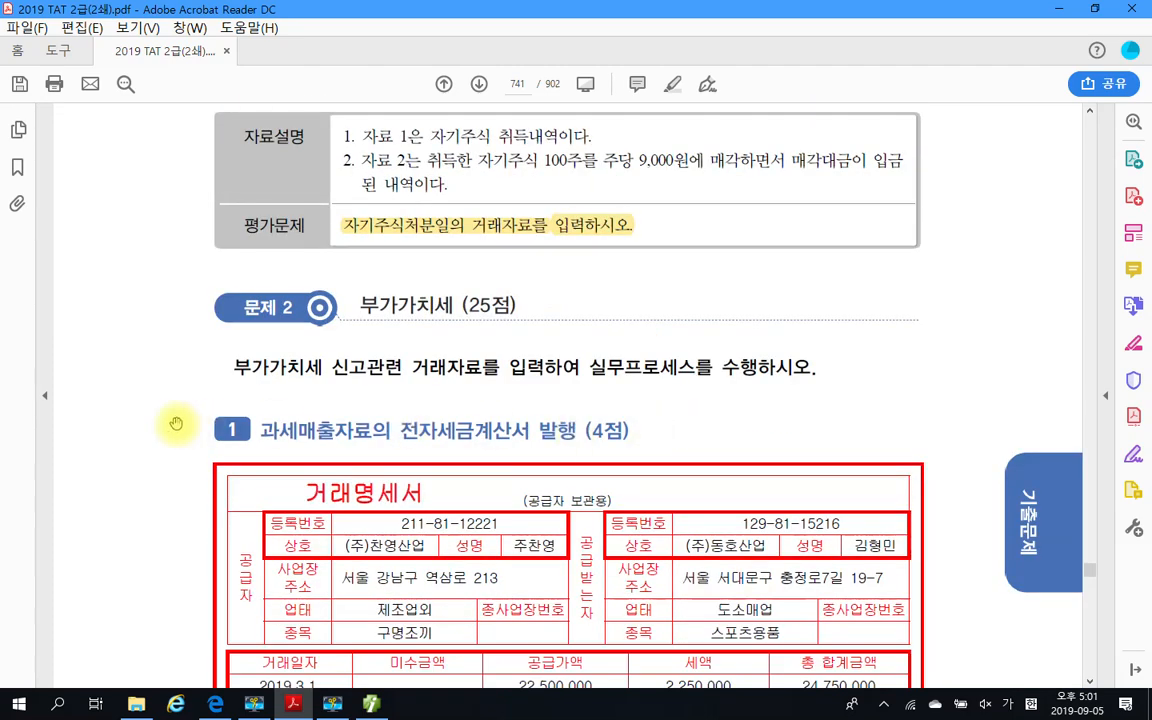
pyautogui.scroll(2, 226, 420)
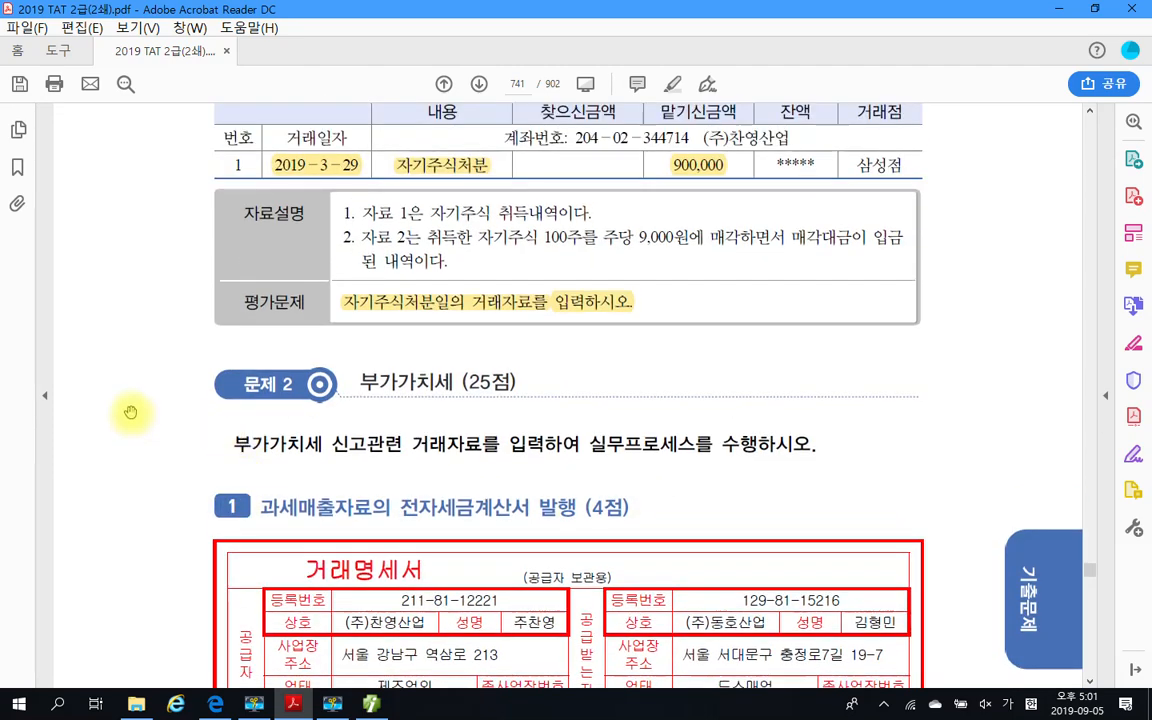
pyautogui.scroll(2, 125, 378)
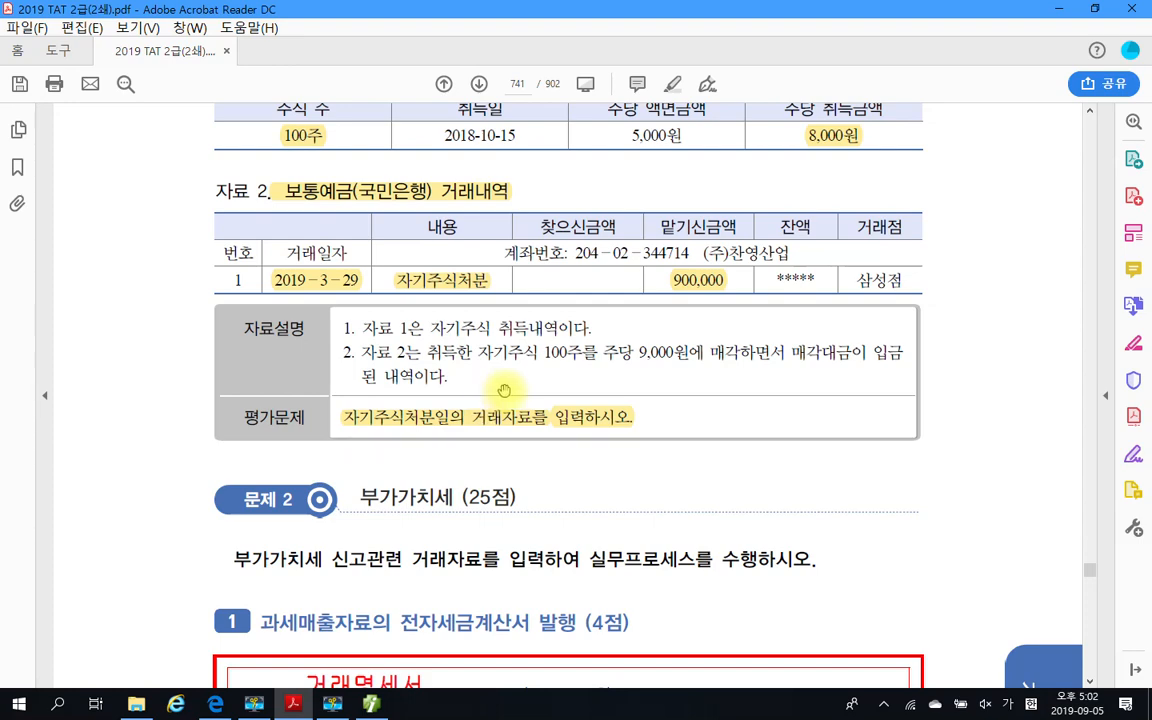
pyautogui.scroll(-5, 520, 440)
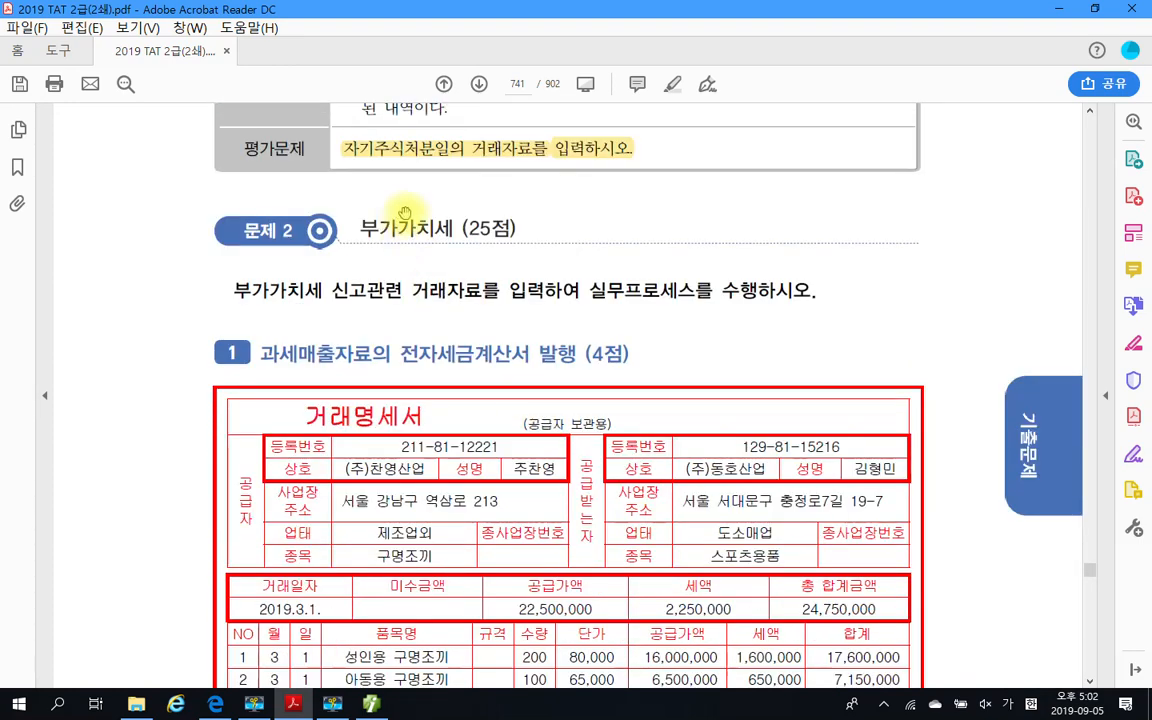
pyautogui.scroll(-2, 461, 323)
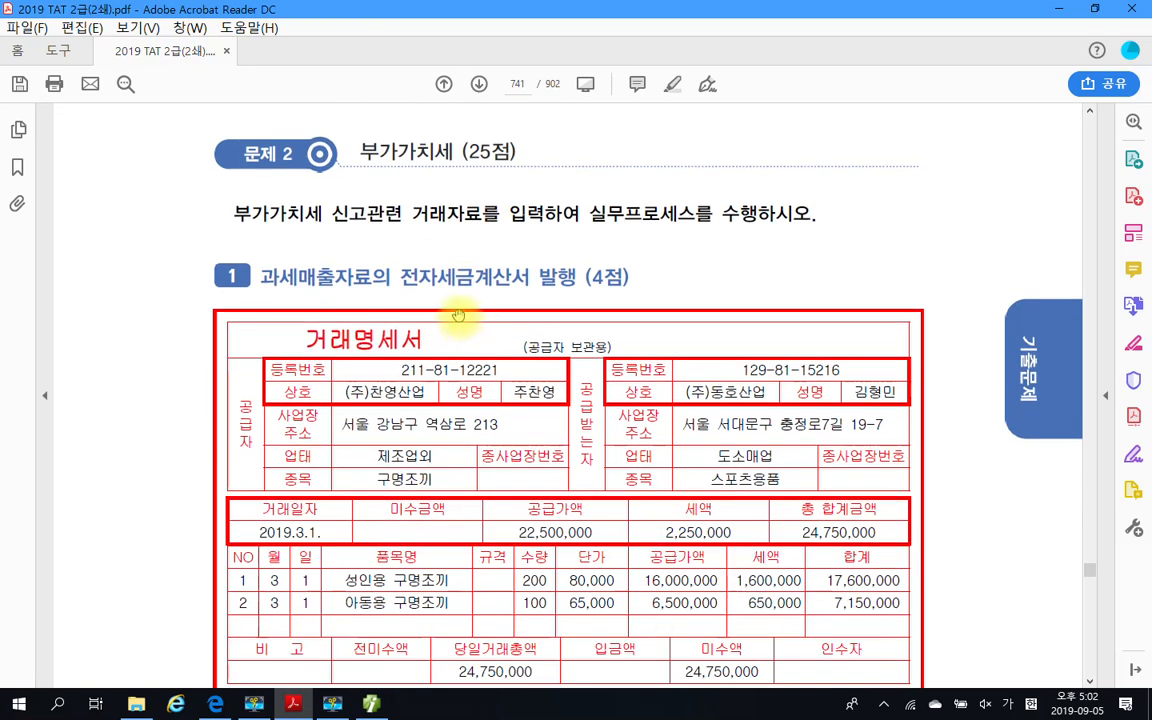
pyautogui.scroll(-2, 313, 291)
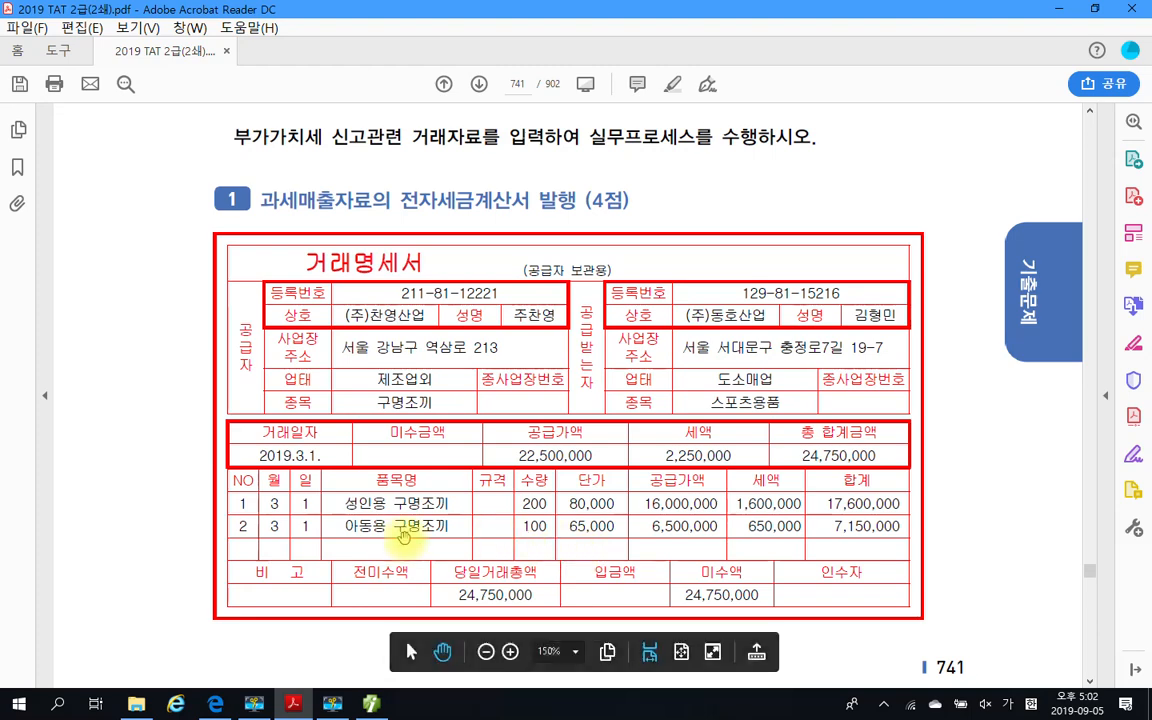
pyautogui.scroll(-2, 358, 515)
pyautogui.scroll(-10, 321, 571)
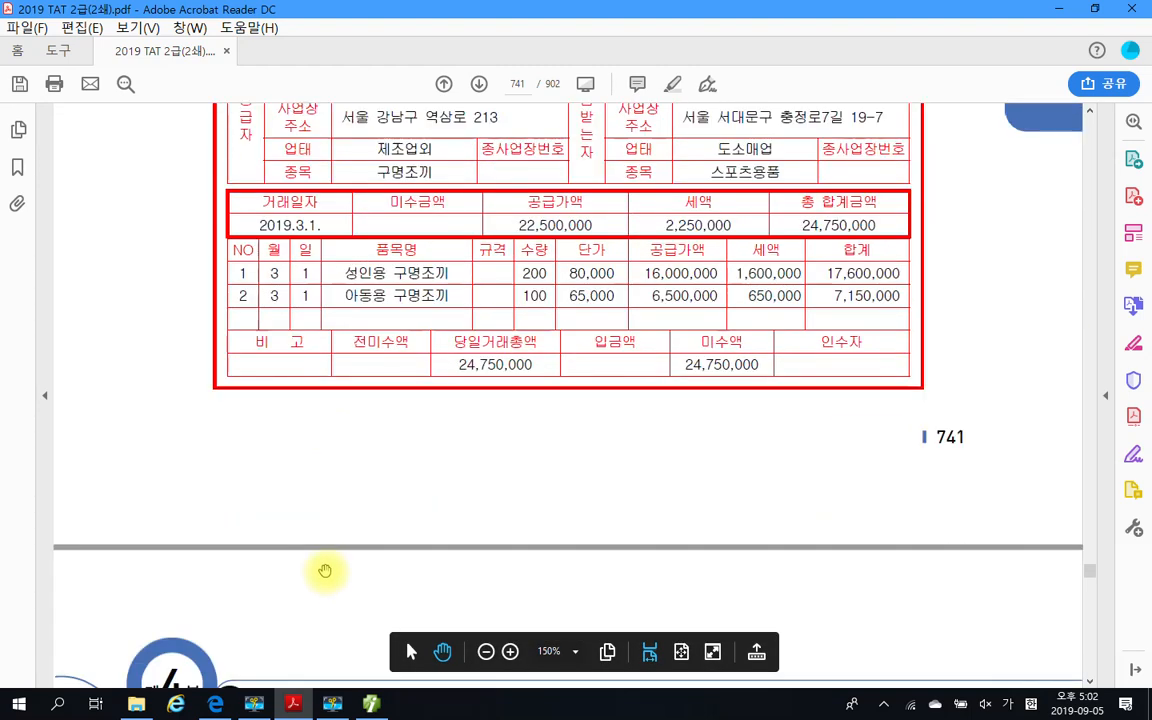
# Read question 1's 자료설명 and 평가문제 for the payment method, receivable treatment, 복수거래 entry and 전자세금계산서 issuance instructions
pyautogui.scroll(-2, 360, 480)
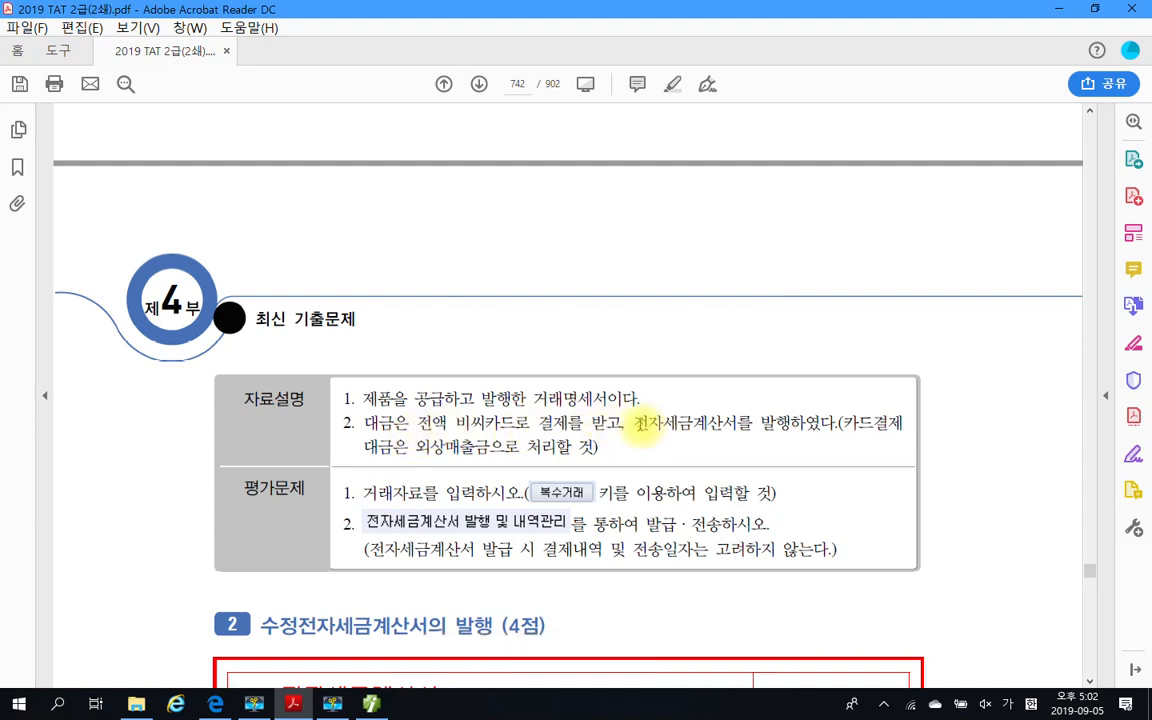
pyautogui.moveTo(632, 423); pyautogui.dragTo(826, 425)
pyautogui.click(807, 463)
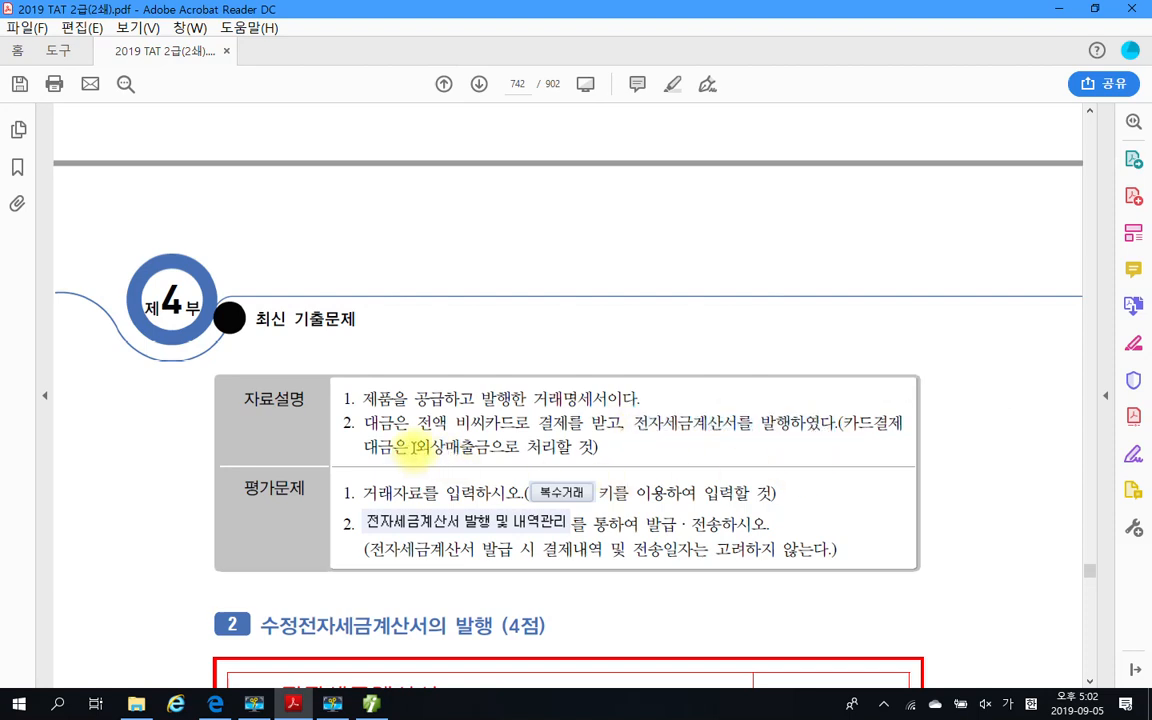
pyautogui.moveTo(412, 447); pyautogui.dragTo(505, 448)
pyautogui.click(597, 447)
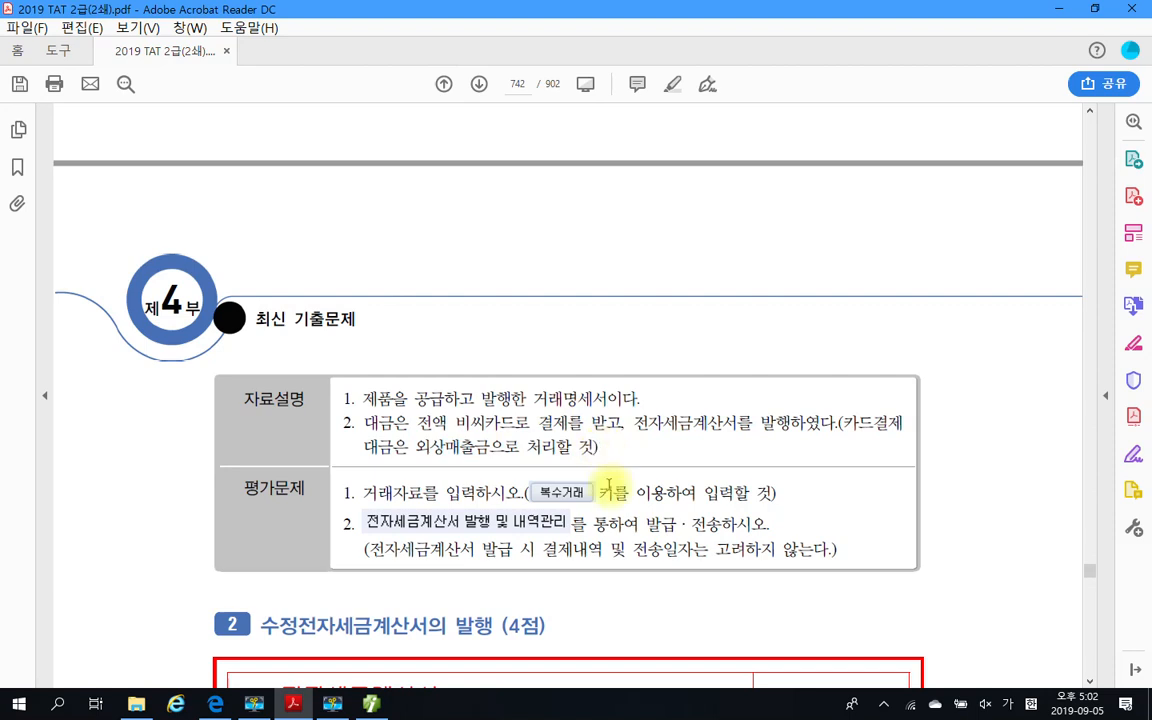
pyautogui.scroll(-1, 575, 485)
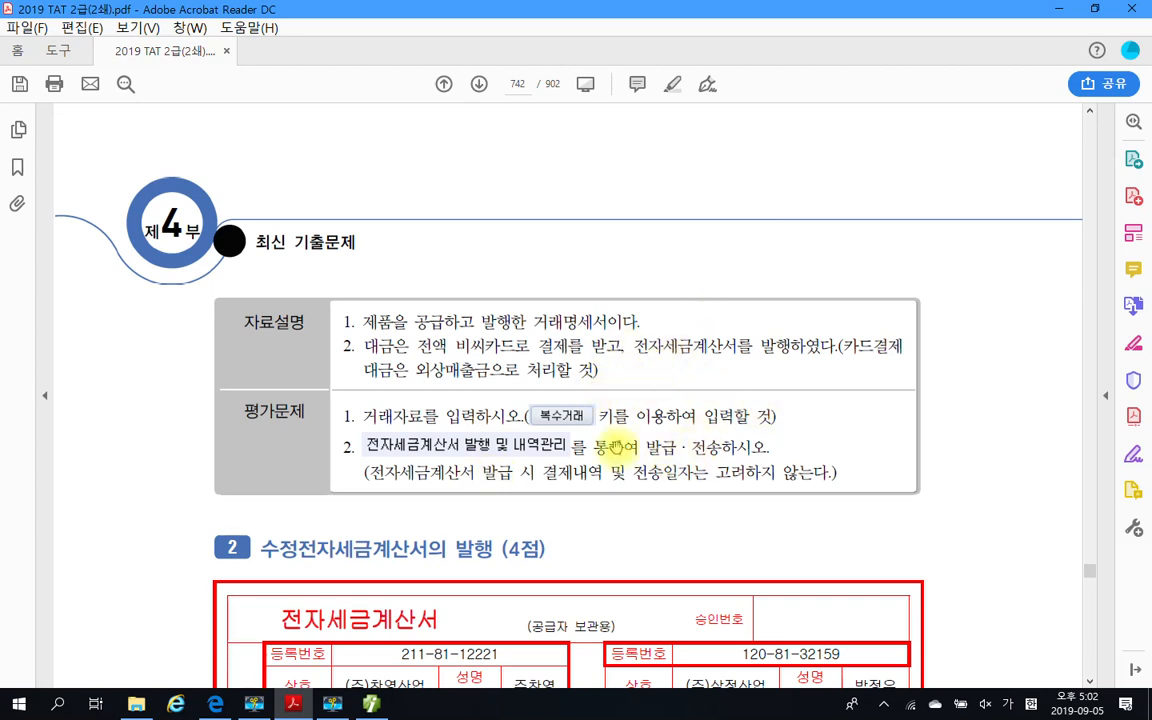
pyautogui.scroll(2, 443, 420)
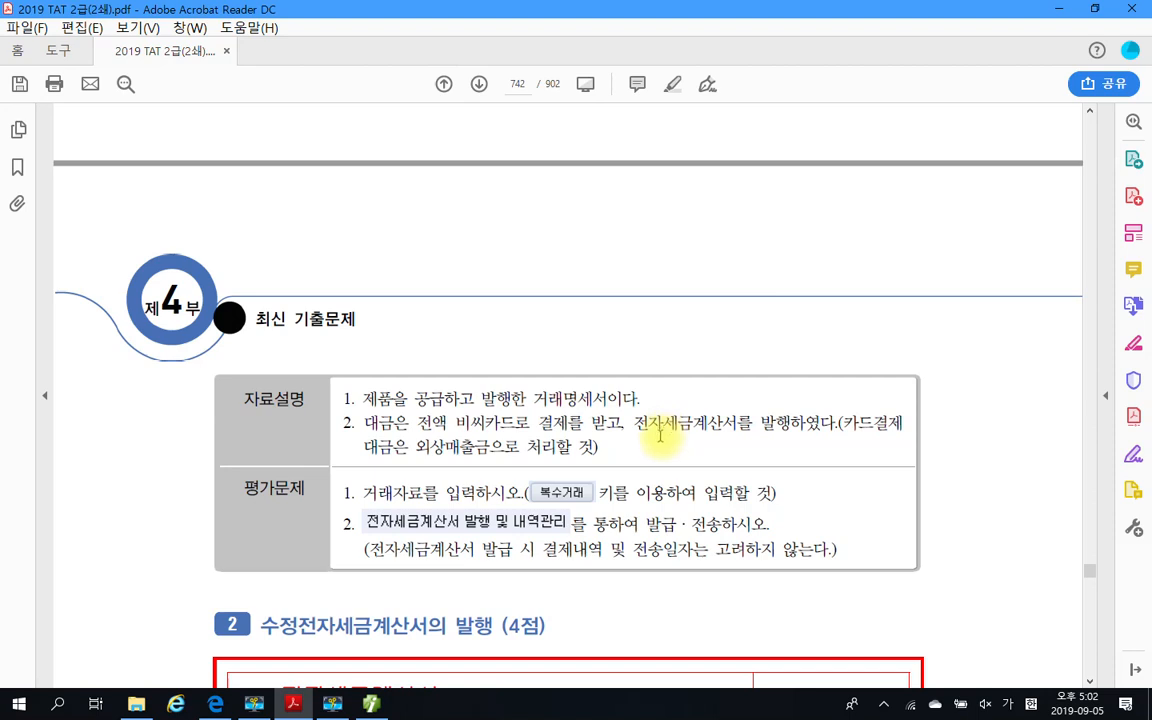
pyautogui.scroll(-1, 660, 435)
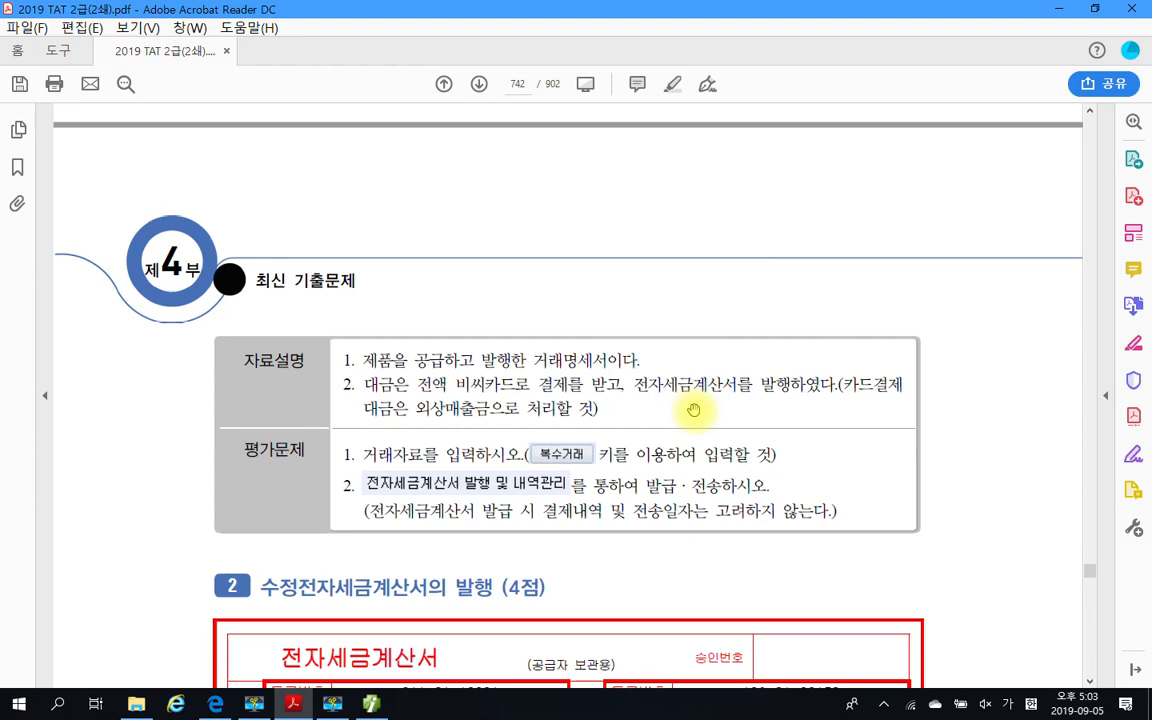
pyautogui.scroll(3, 692, 409)
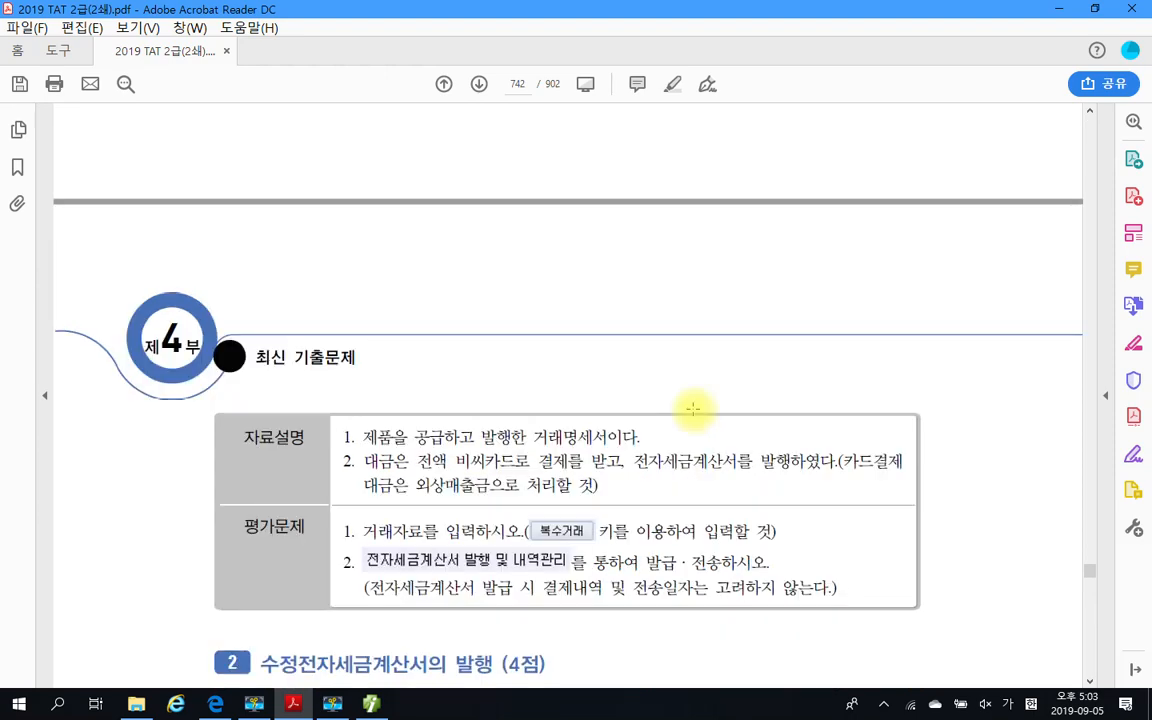
# Switch to Smart A's 매입매출전표입력 and start a sales entry dated March 1 with tax type 11 과세
pyautogui.click(371, 704)
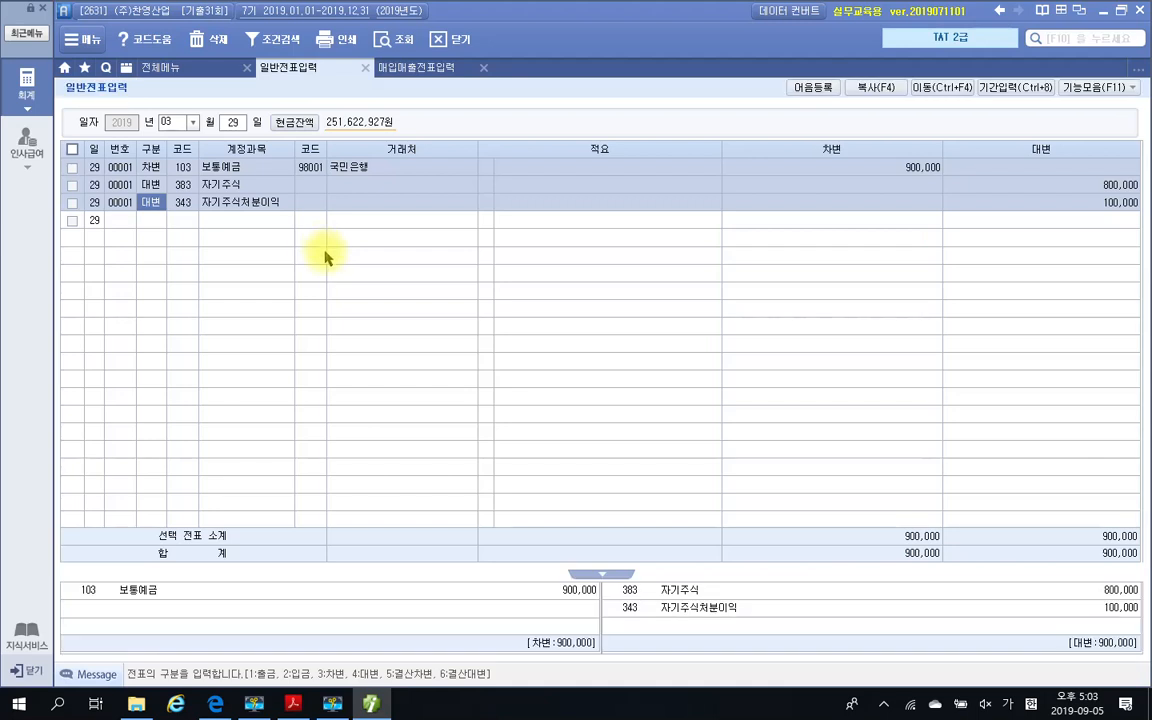
pyautogui.click(385, 67)
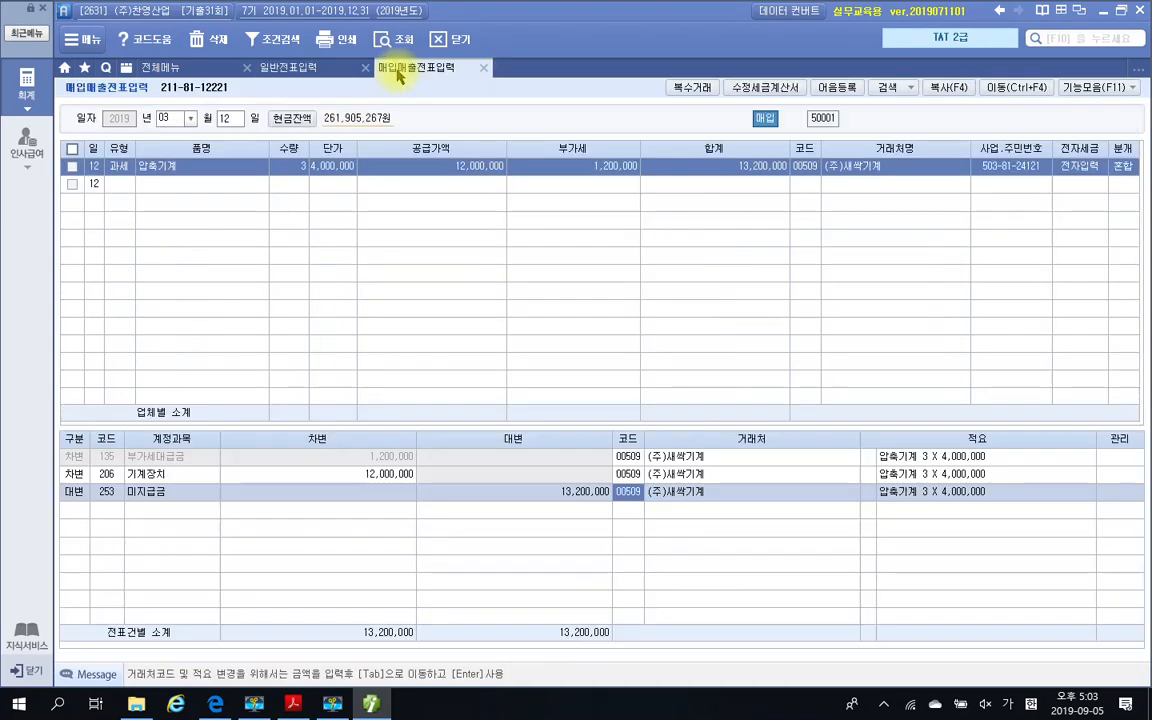
pyautogui.click(249, 122)
pyautogui.write('1')
pyautogui.press('Return')
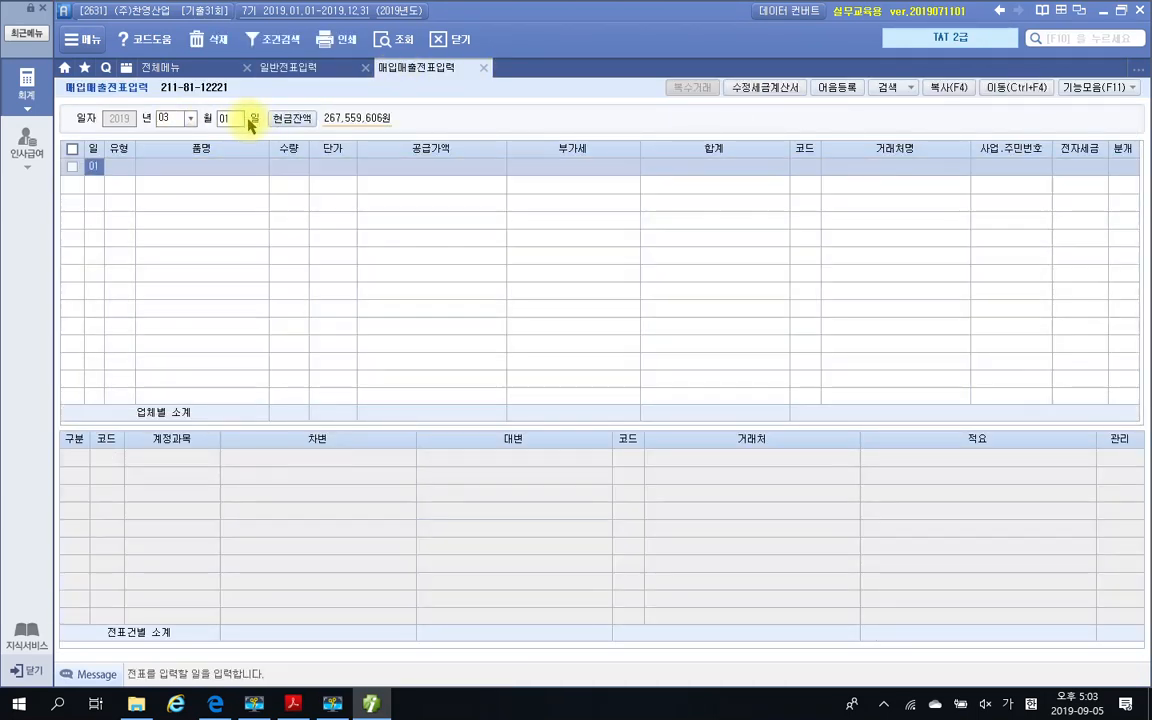
pyautogui.write('11')
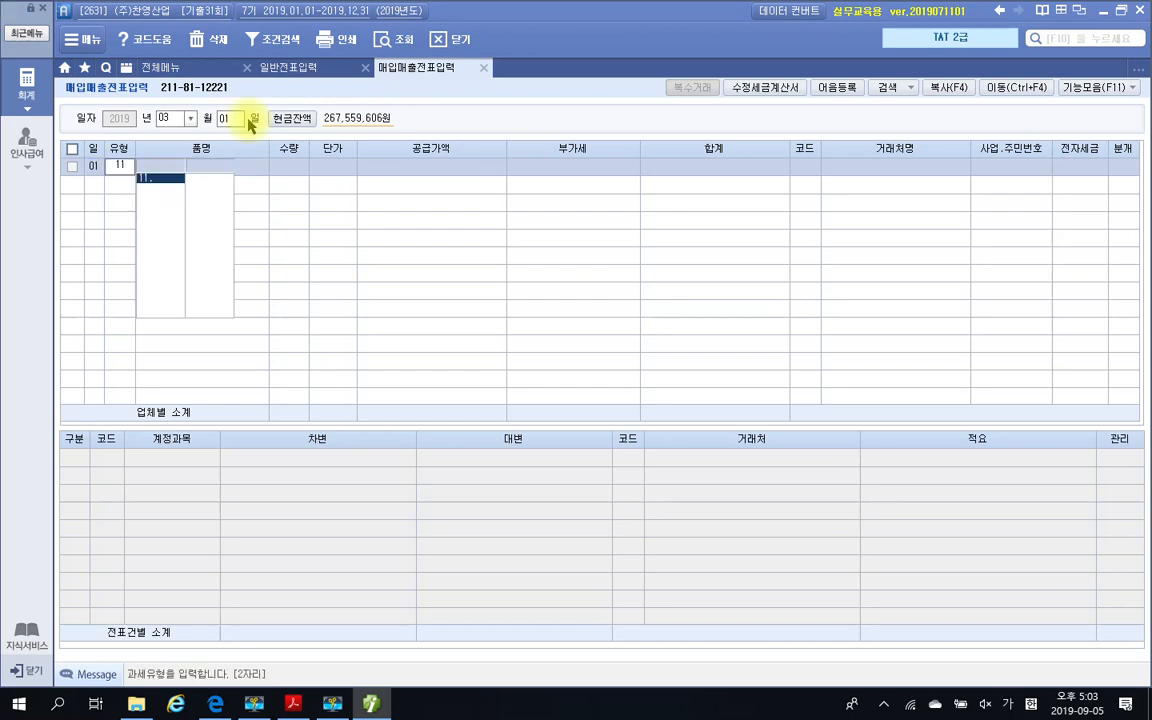
pyautogui.press('Return')
# Open 복수거래 for the entry and add 성인용 구명조끼, copied from the PDF's 거래명세서, as the first 품명
pyautogui.click(694, 86)
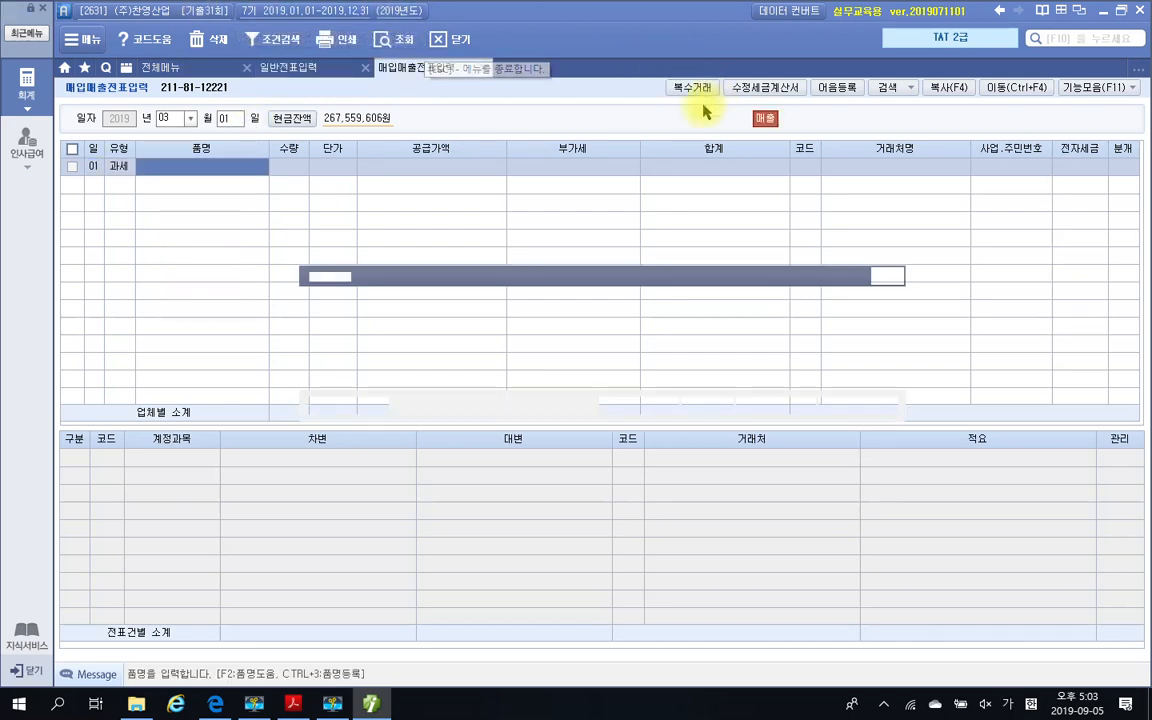
pyautogui.click(300, 706)
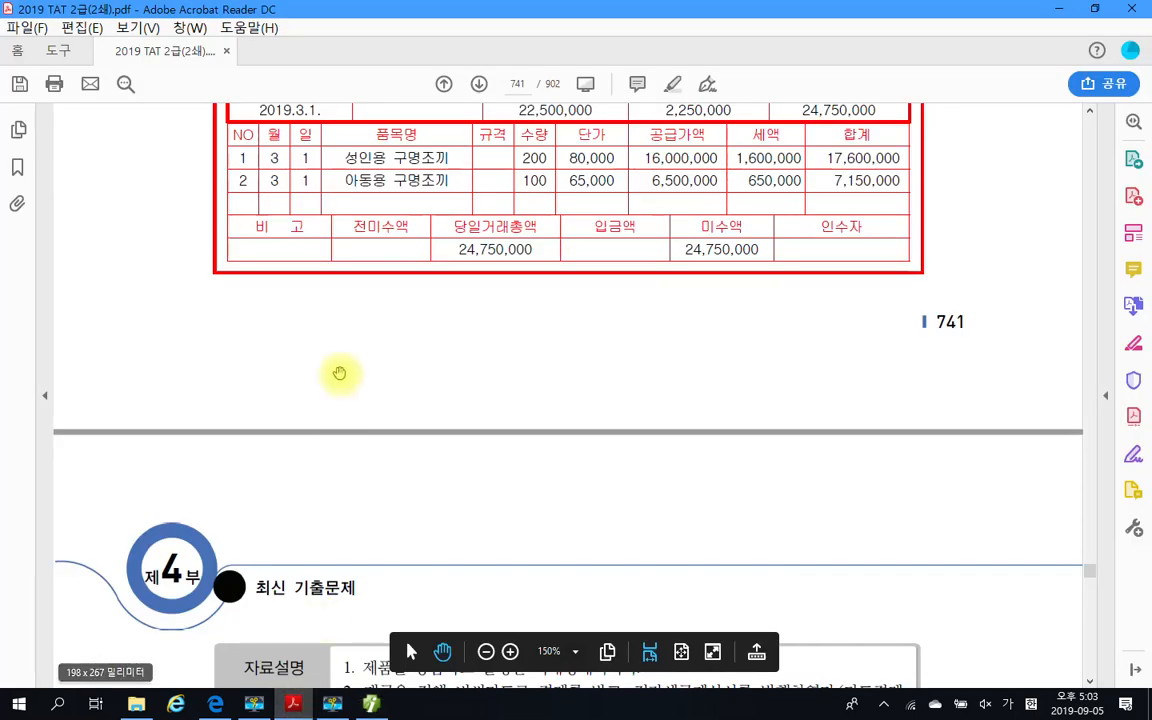
pyautogui.moveTo(344, 158); pyautogui.dragTo(449, 158)
pyautogui.hotkey('ctrl', 'c')
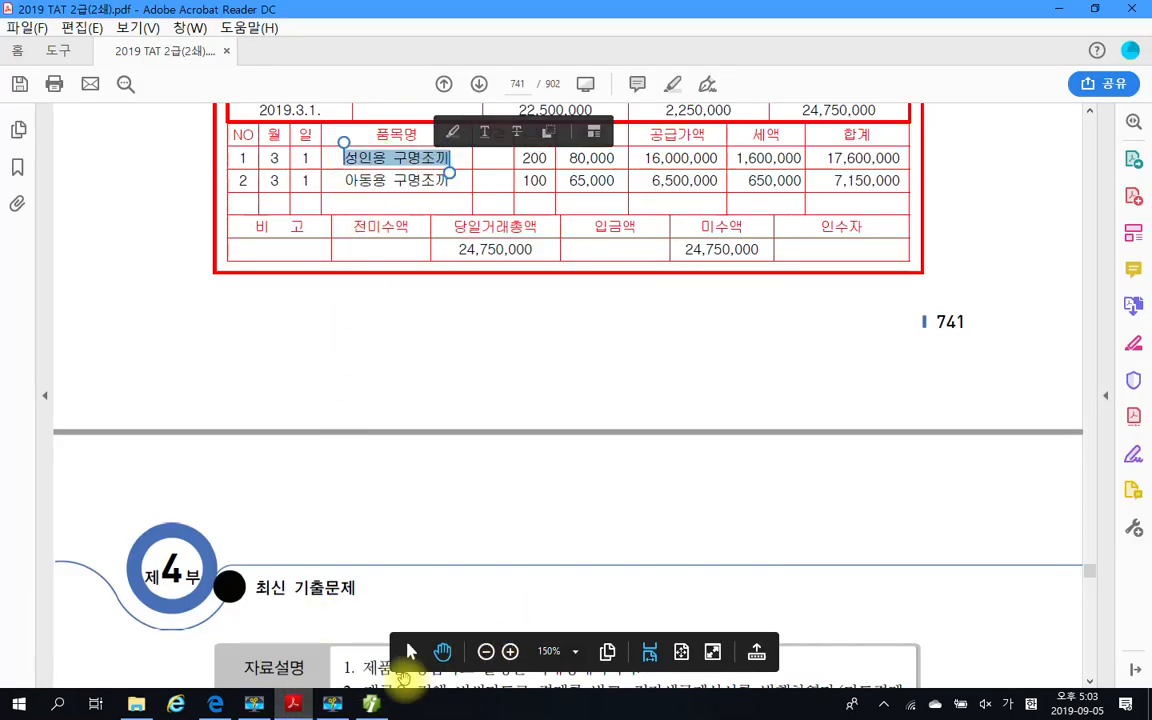
pyautogui.click(371, 704)
pyautogui.click(396, 322)
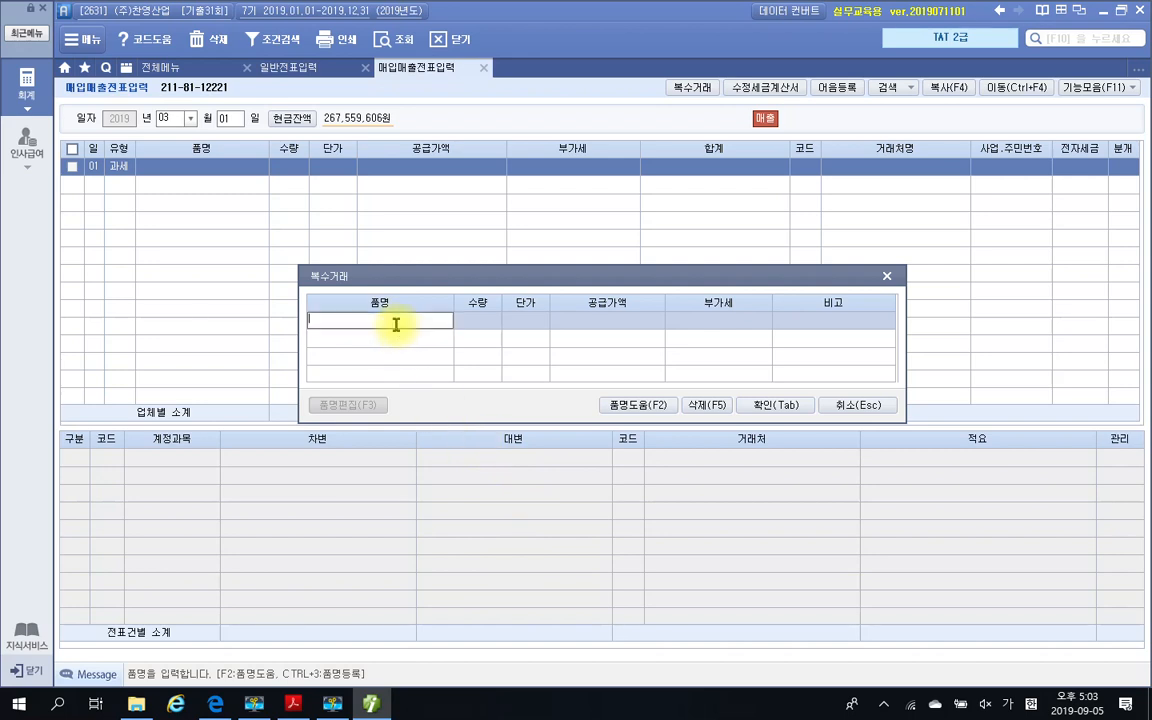
pyautogui.hotkey('ctrl', 'v')
pyautogui.press('Return')
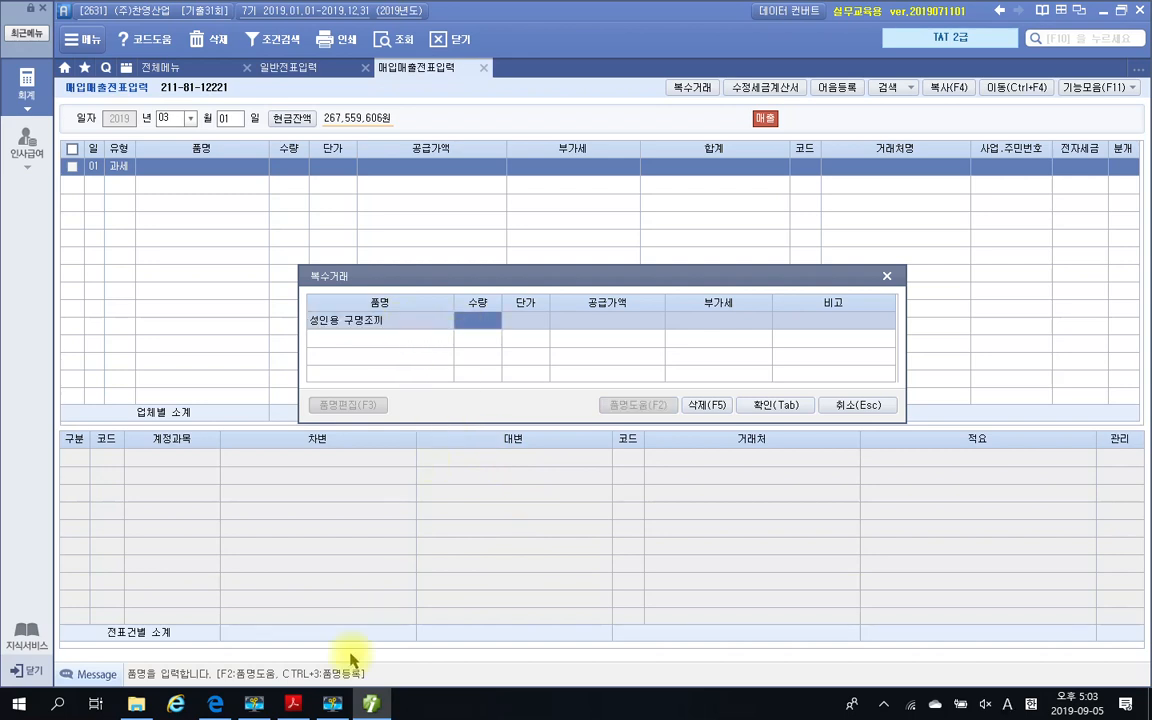
# Check the 거래명세서, set 성인용 구명조끼 to 수량 200 and 단가 80,000, and leave its 비고 blank
pyautogui.click(294, 704)
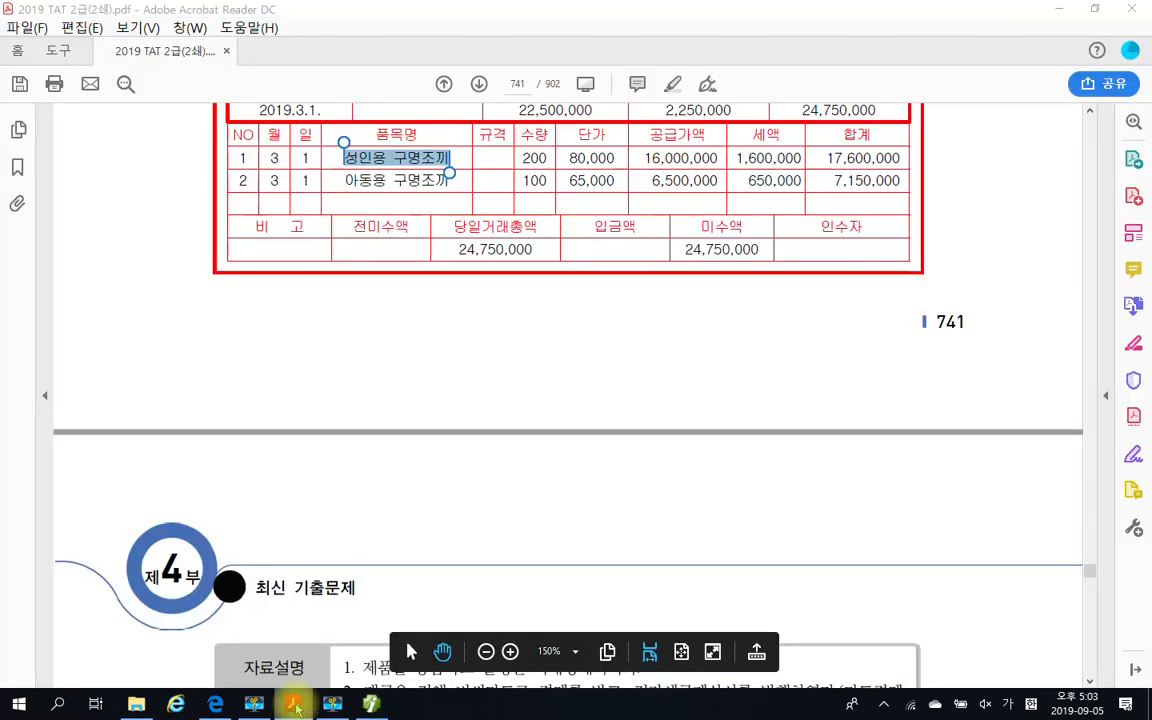
pyautogui.click(294, 704)
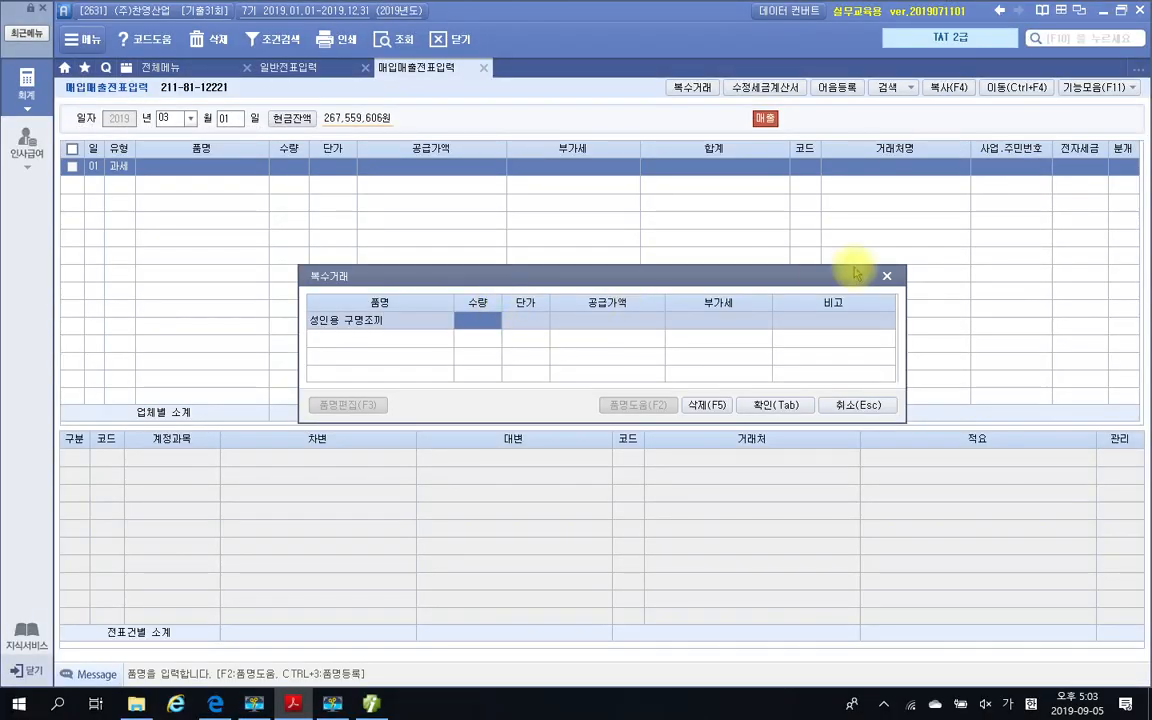
pyautogui.click(493, 325)
pyautogui.write('200')
pyautogui.press('Return')
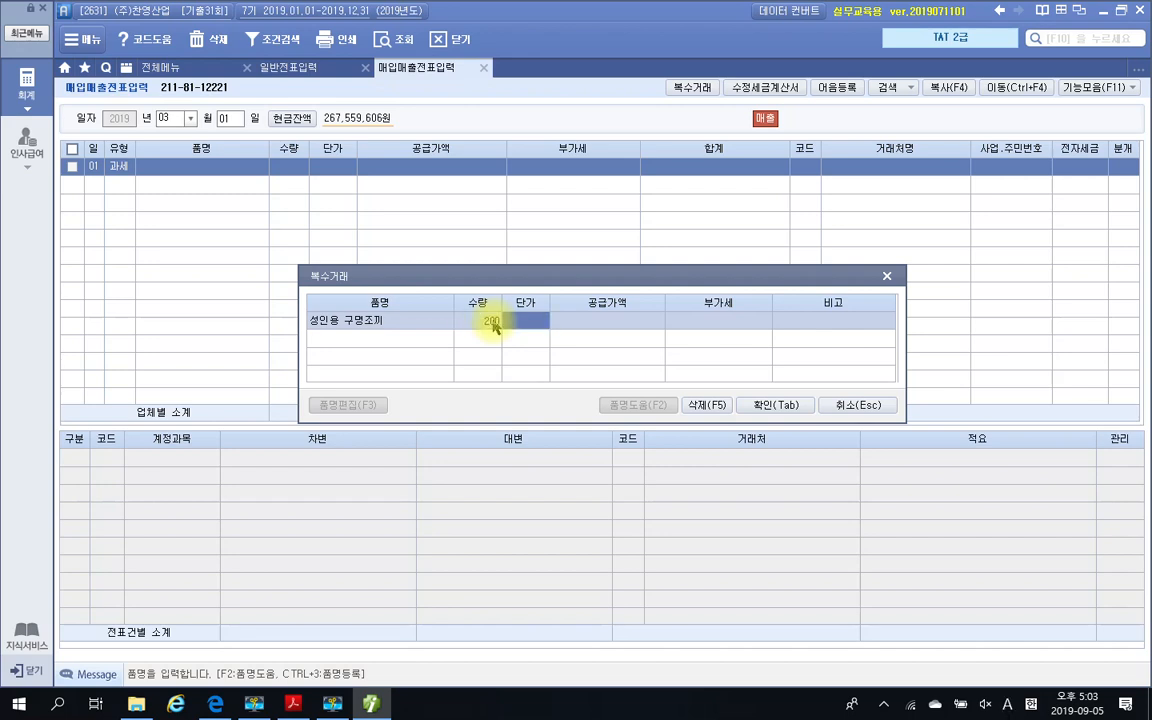
pyautogui.write('800000')
pyautogui.press('Return')
pyautogui.press('Return')
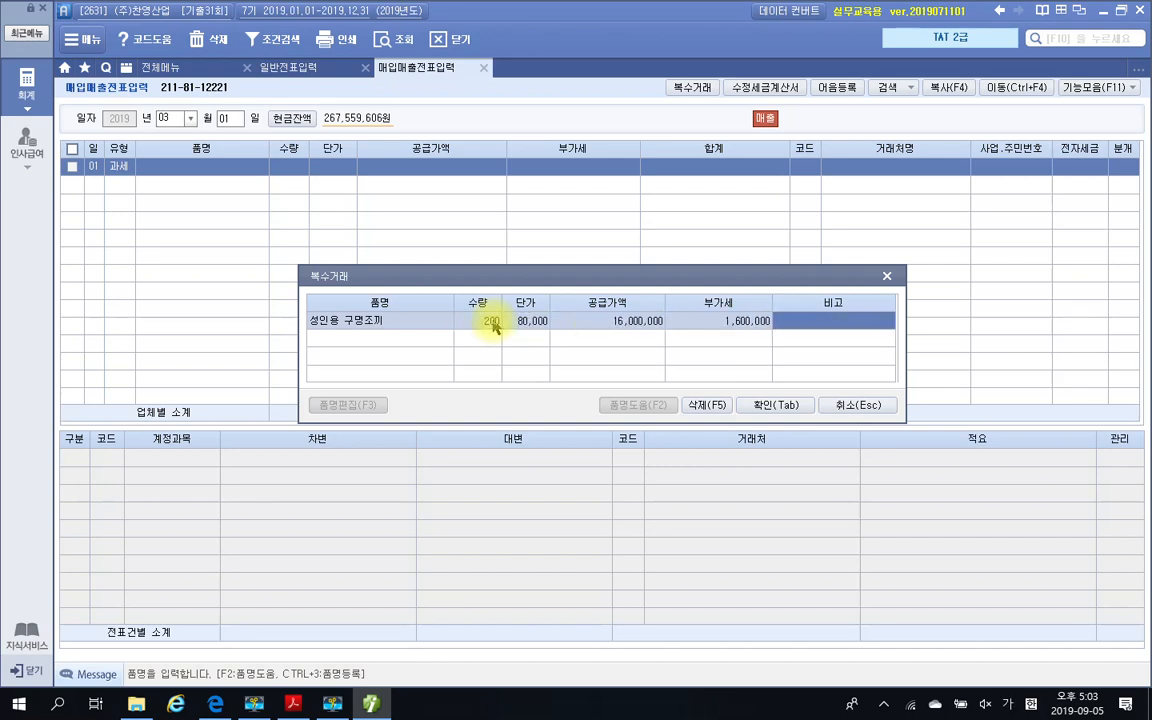
pyautogui.press('Return')
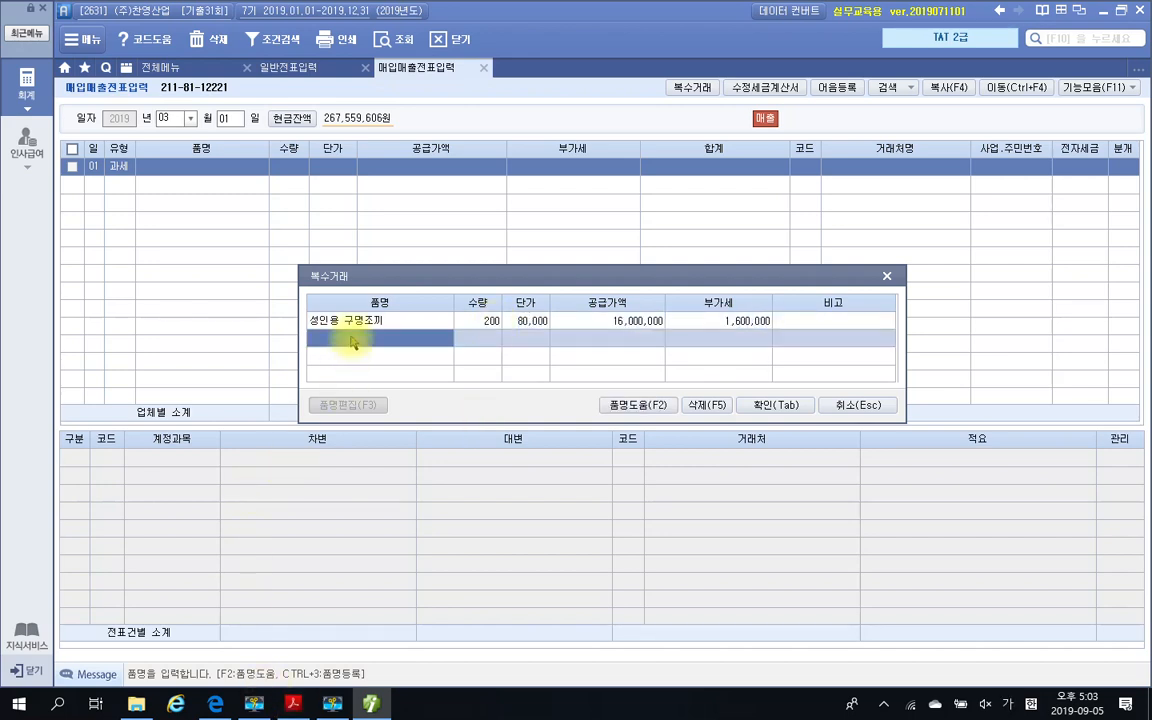
# Recheck the 거래명세서 and enter 아동용 구명조끼 as the second 품명, reusing the copied name with 성인 changed to 아동
pyautogui.click(293, 705)
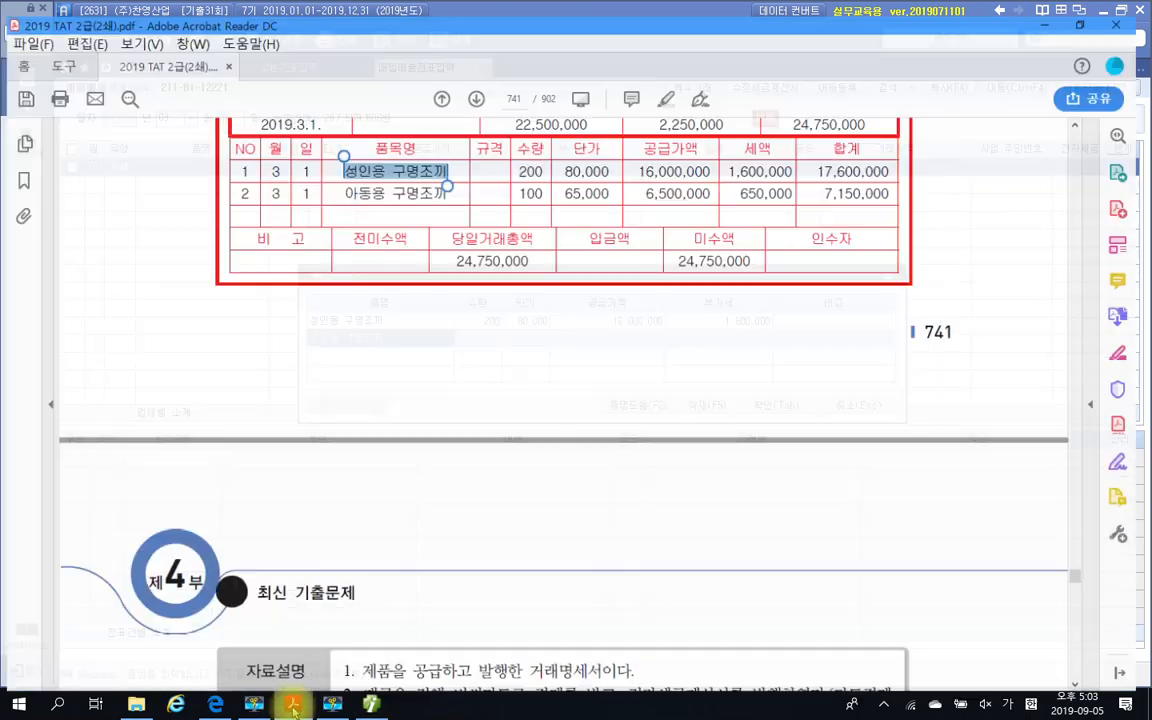
pyautogui.click(293, 705)
pyautogui.click(293, 705)
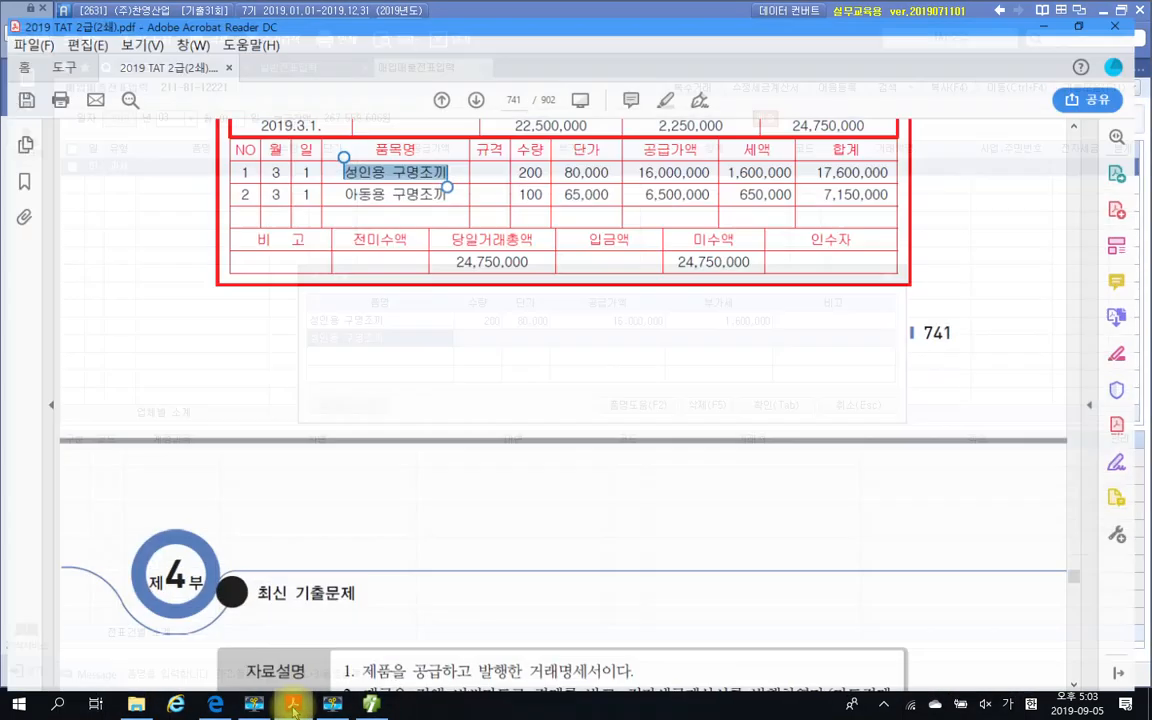
pyautogui.click(293, 705)
pyautogui.hotkey('ctrl', 'v')
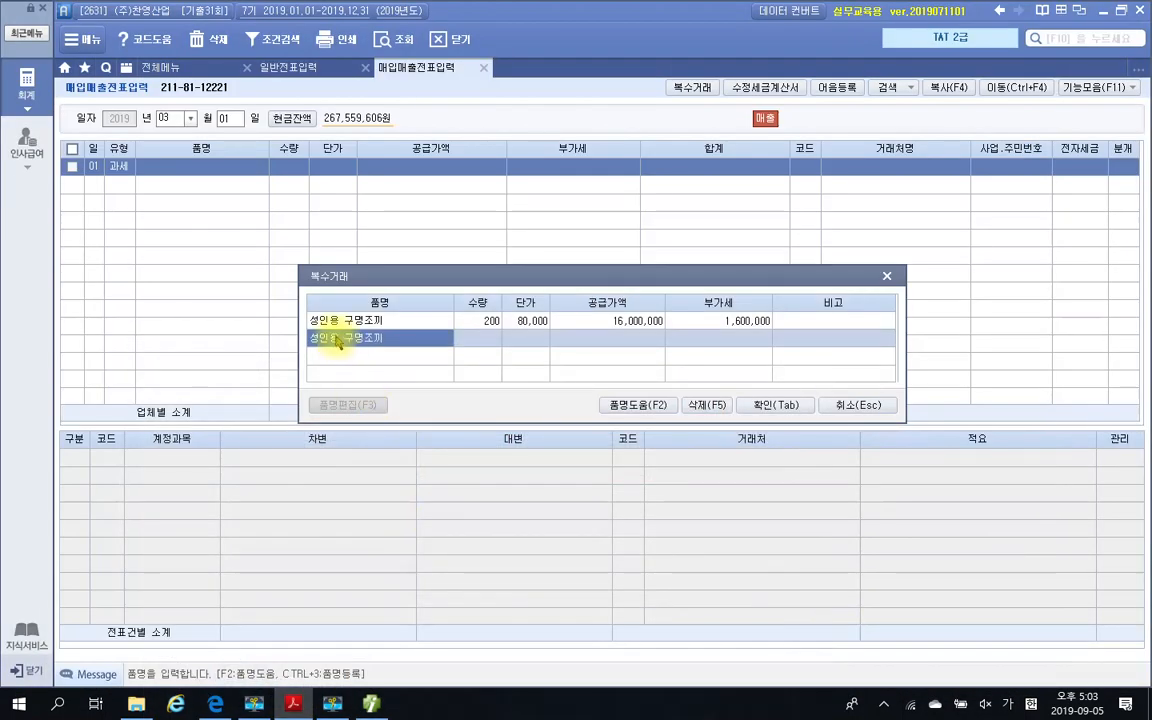
pyautogui.click(326, 342)
pyautogui.press('BackSpace')
pyautogui.press('BackSpace')
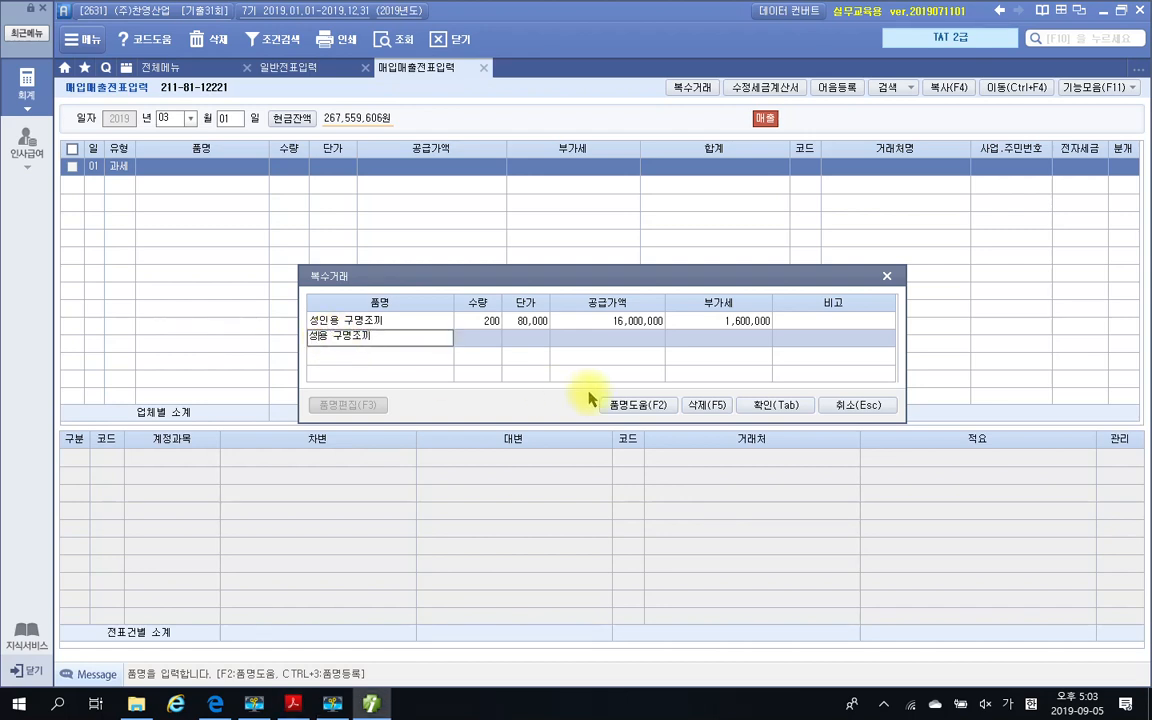
pyautogui.write('ㅇㅏ동')
pyautogui.press('Return')
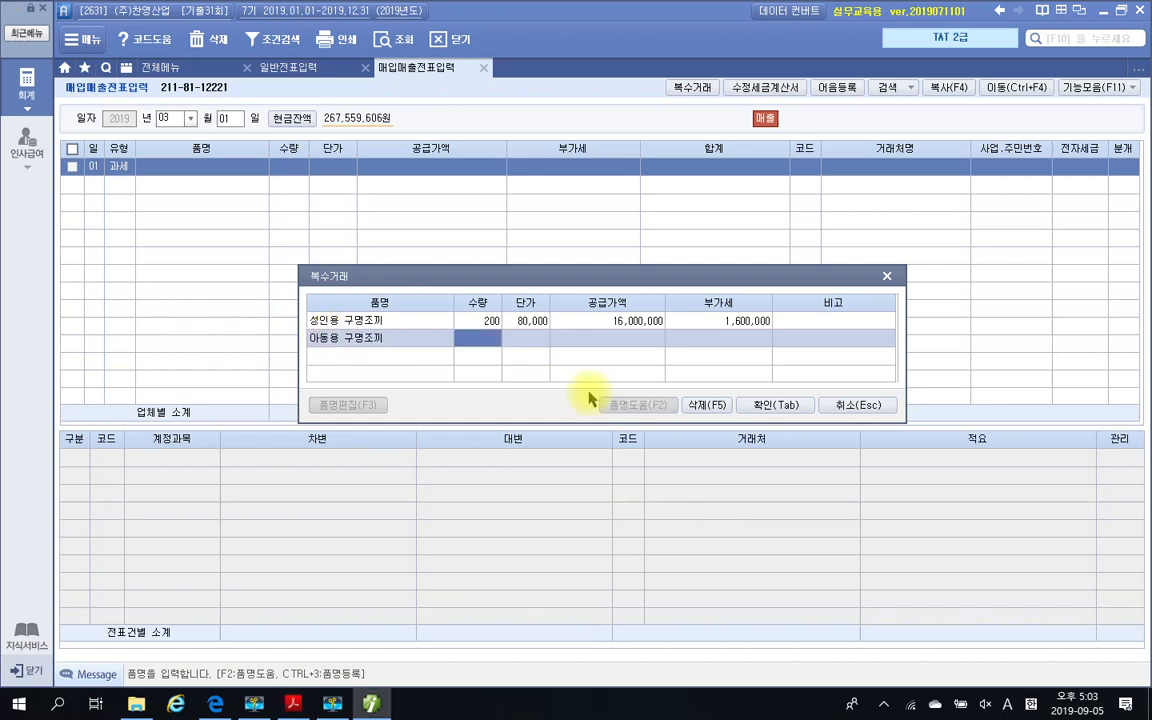
# Set 아동용 구명조끼 to 수량 100 and 단가 65,000, check against the PDF, and apply the 복수거래 items with their calculated 부가세
pyautogui.write('100')
pyautogui.press('Return')
pyautogui.write('650000')
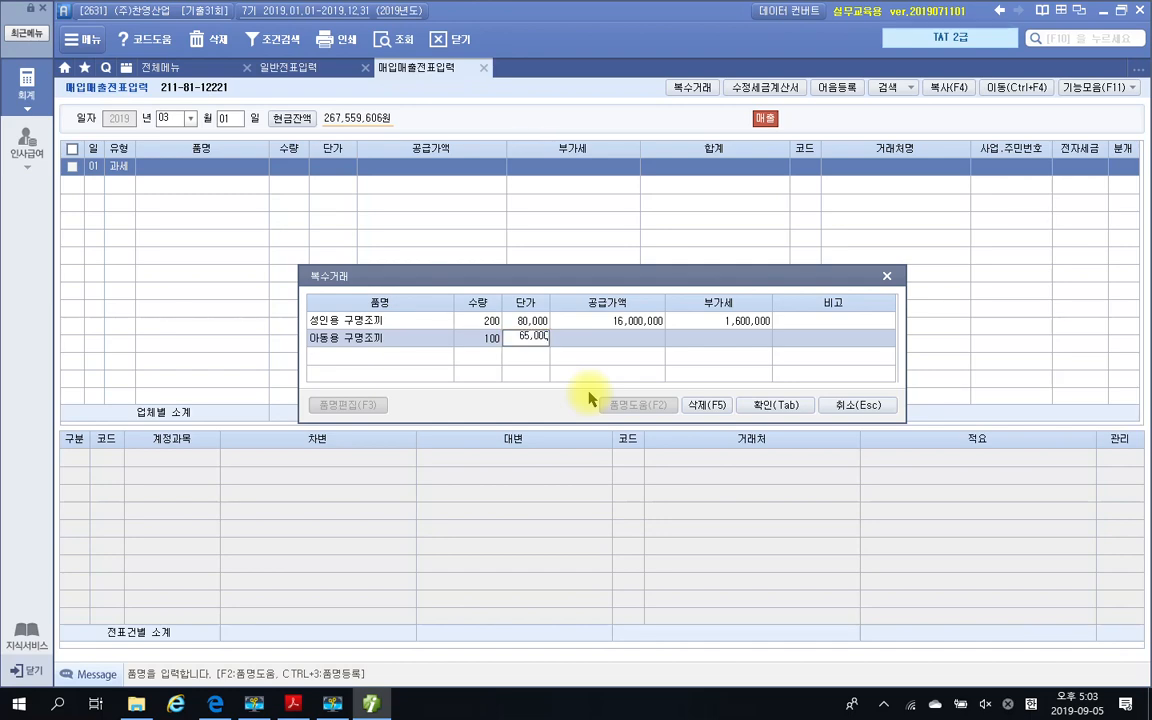
pyautogui.press('Return')
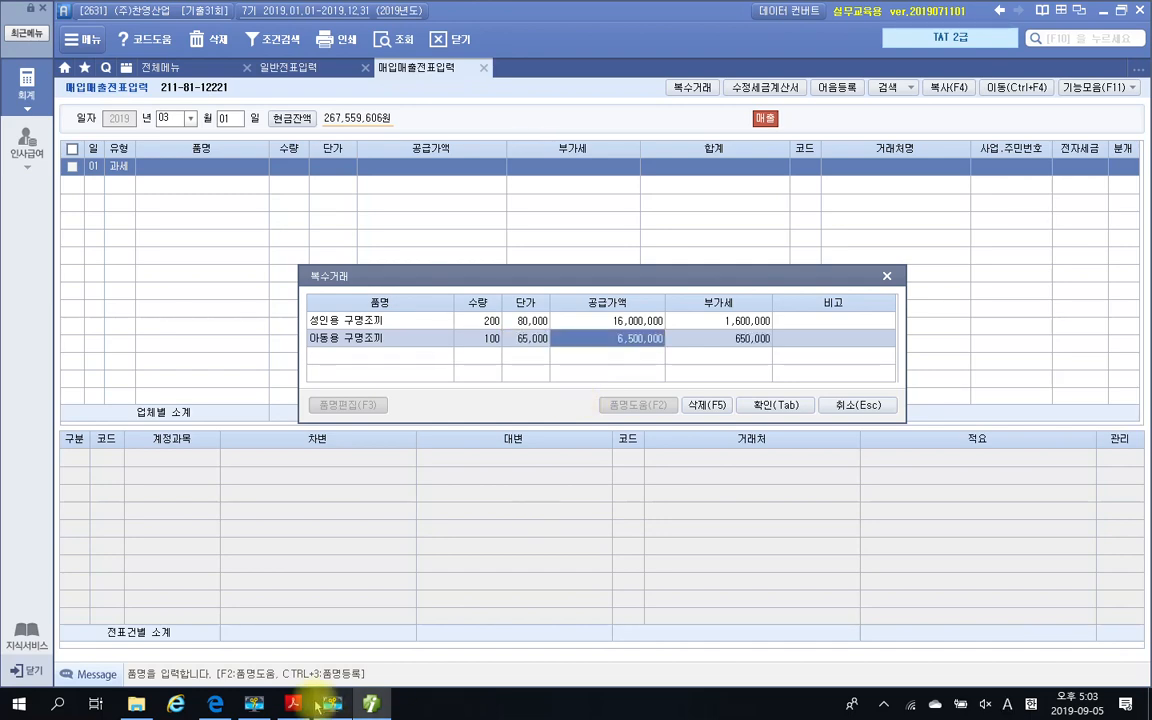
pyautogui.click(295, 705)
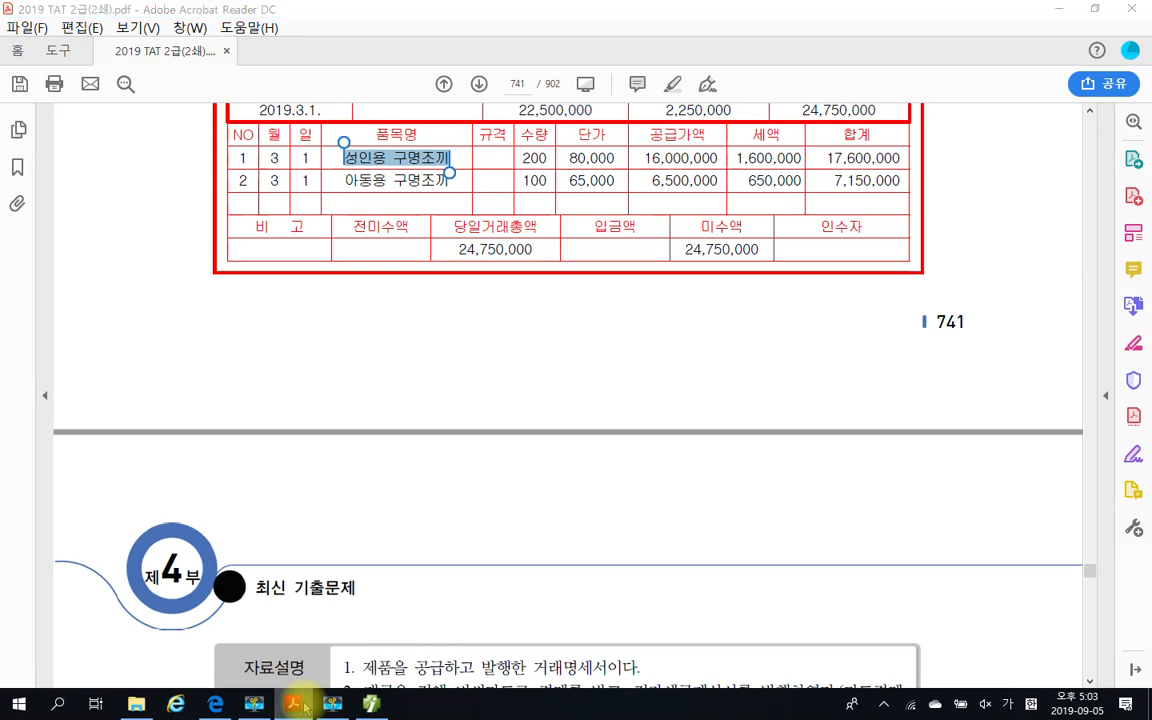
pyautogui.click(297, 705)
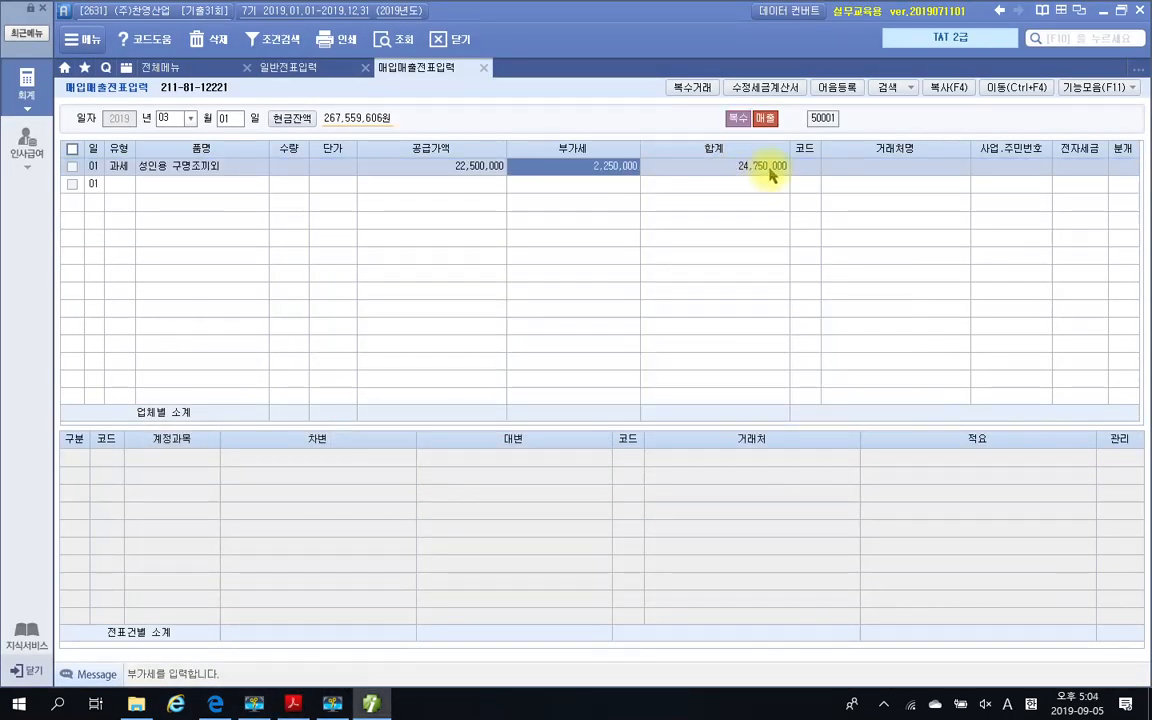
pyautogui.press('Return')
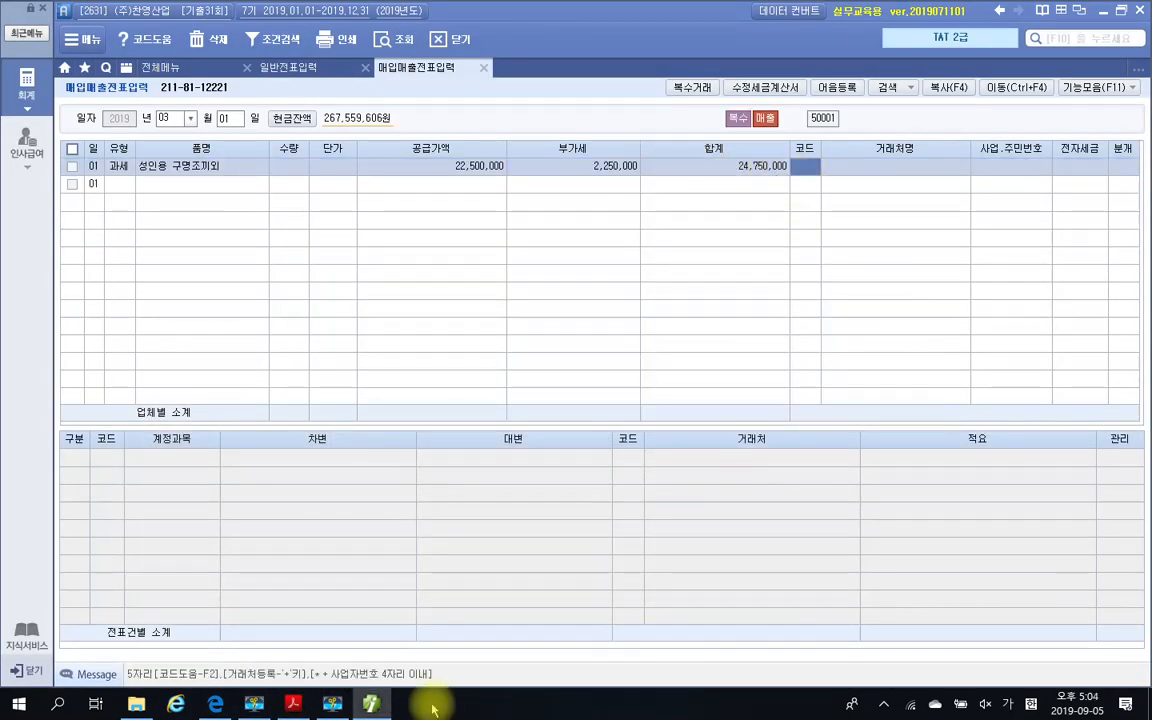
# Check the buyer in the PDF, look up 동호 to assign (주)동호산업 as 거래처, and leave 전자세금 blank
pyautogui.click(294, 705)
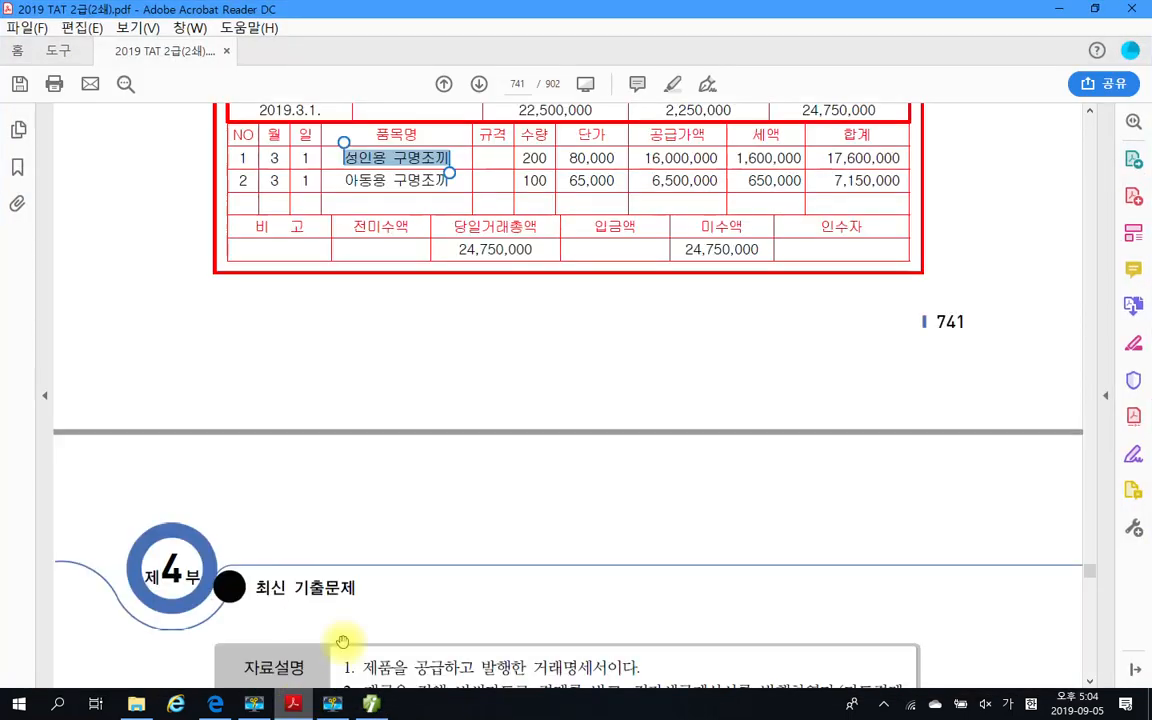
pyautogui.scroll(5, 520, 420)
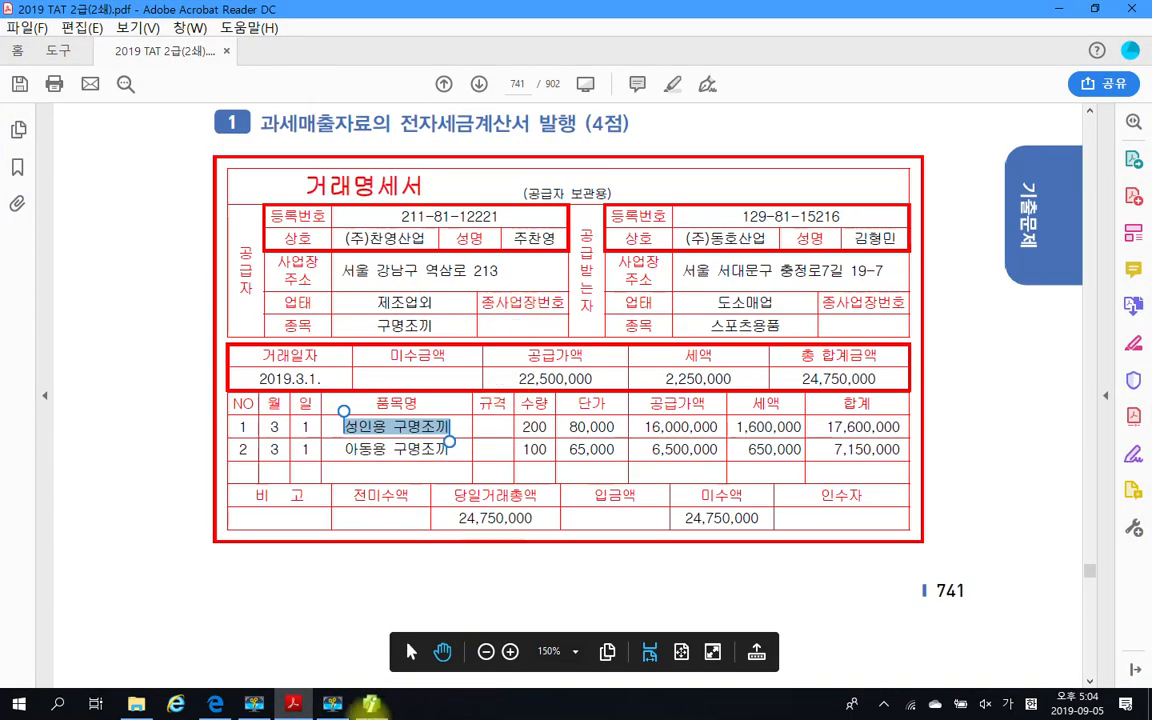
pyautogui.click(297, 707)
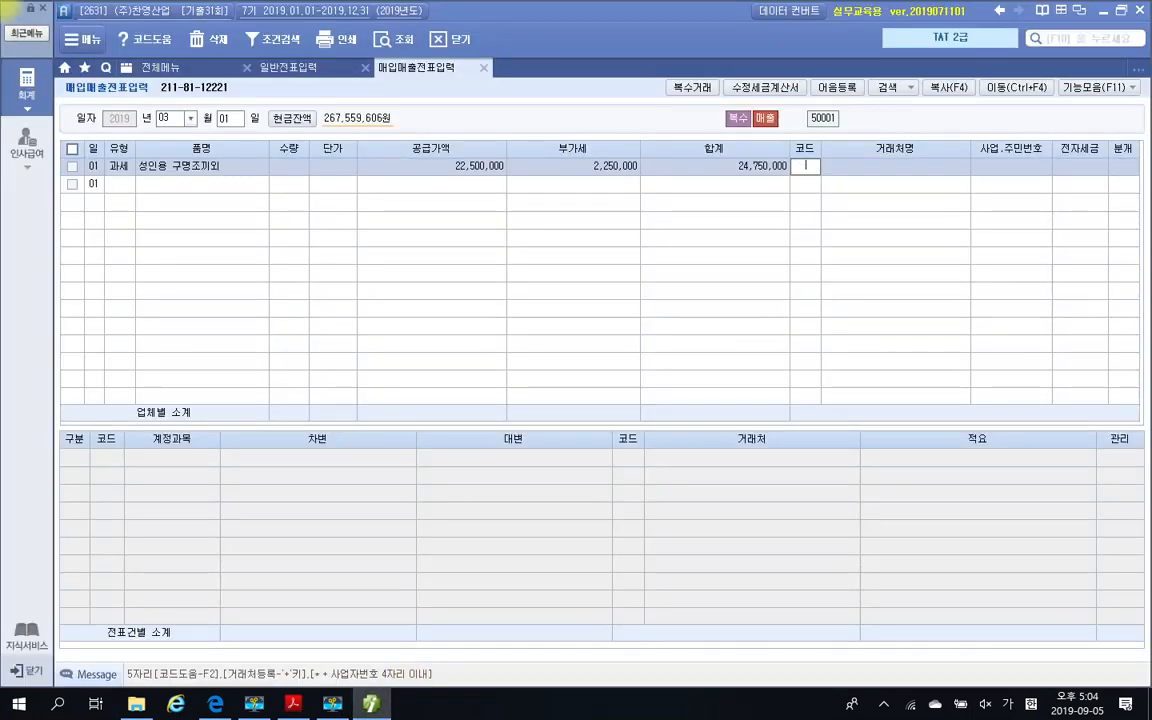
pyautogui.write('동호')
pyautogui.press('Return')
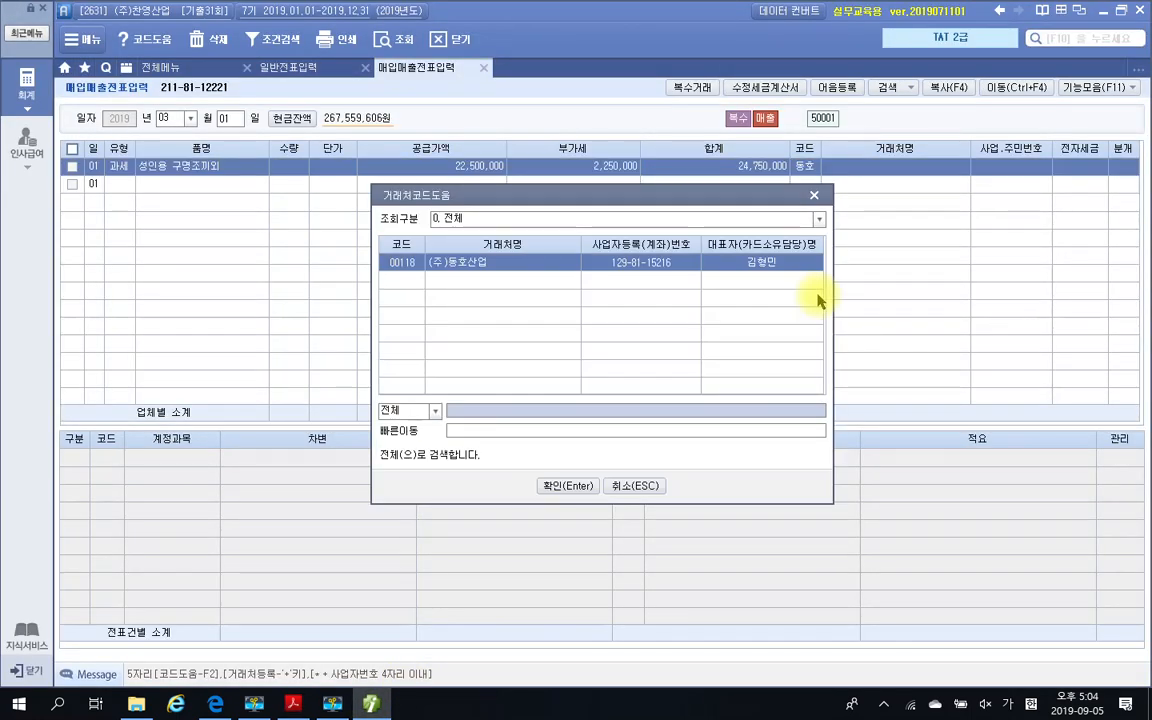
pyautogui.press('Return')
pyautogui.press('Return')
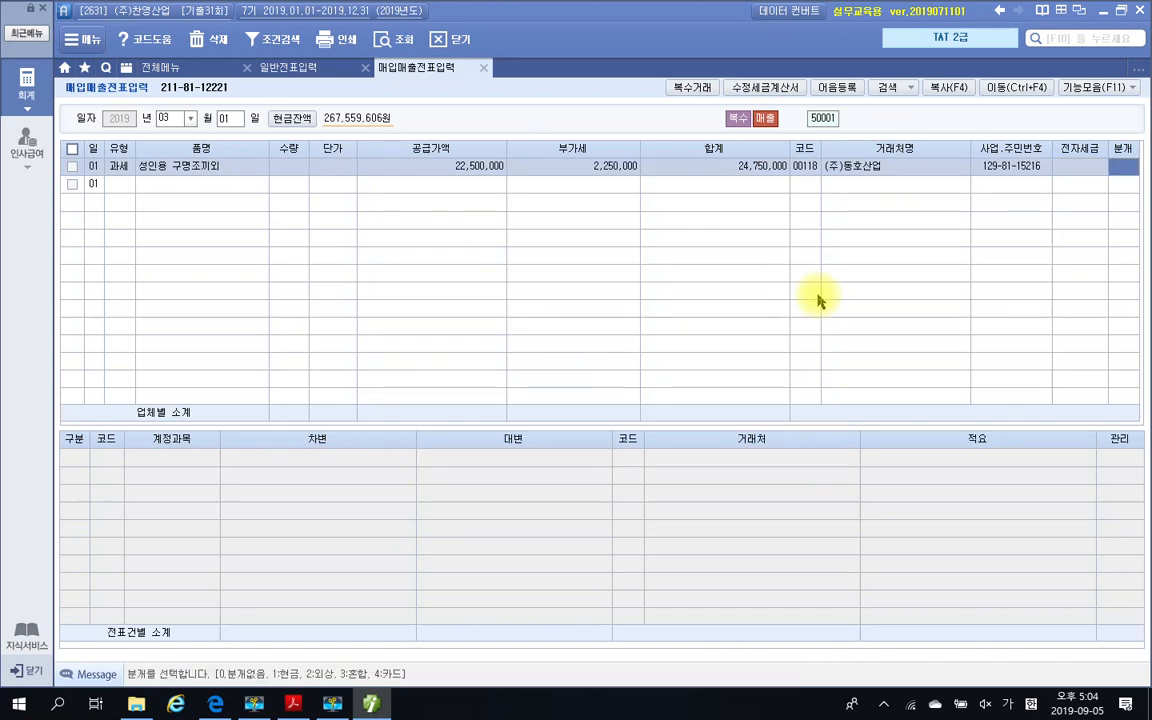
# Set 분개 to 4 카드, recheck the payment terms in the PDF, choose 비씨카드 as 신용카드사 and select the 외상매출금 line
pyautogui.write('4')
pyautogui.press('Return')
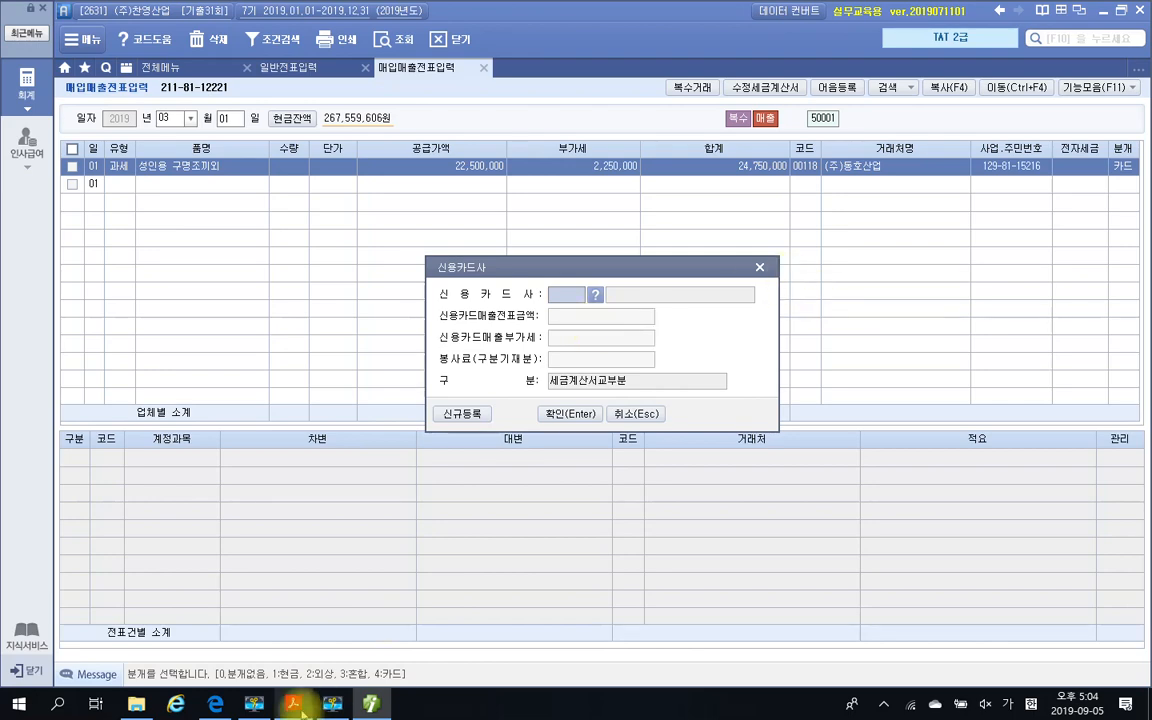
pyautogui.click(292, 704)
pyautogui.scroll(-8, 481, 540)
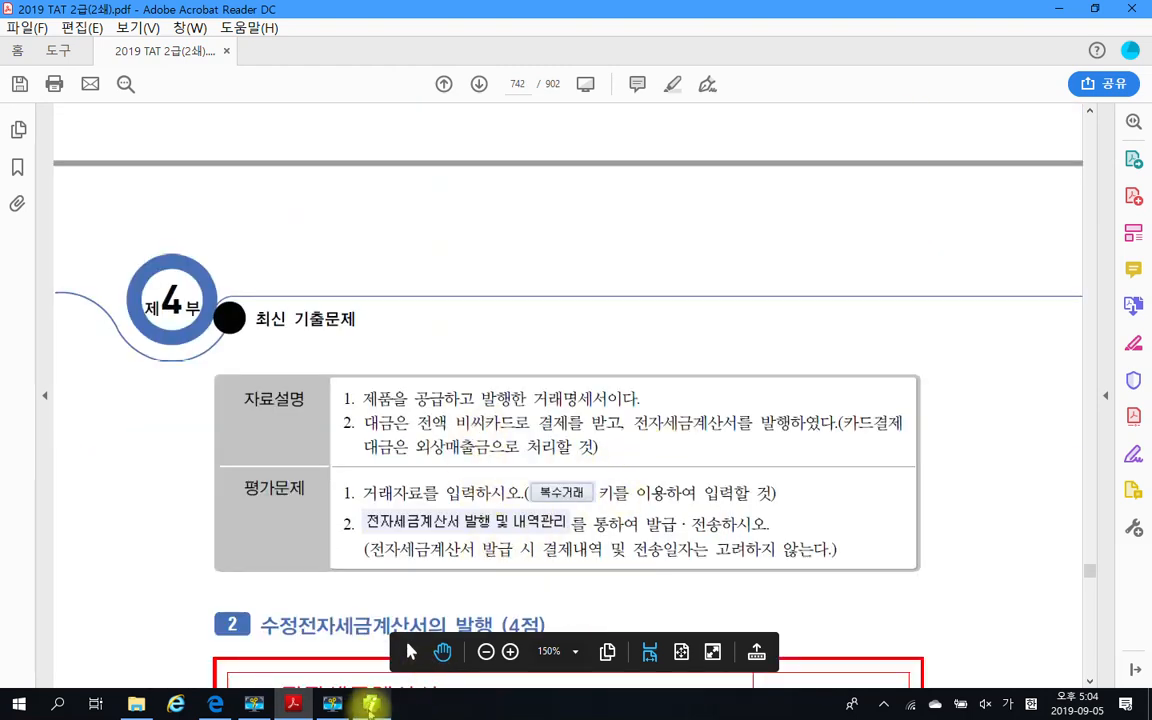
pyautogui.click(371, 704)
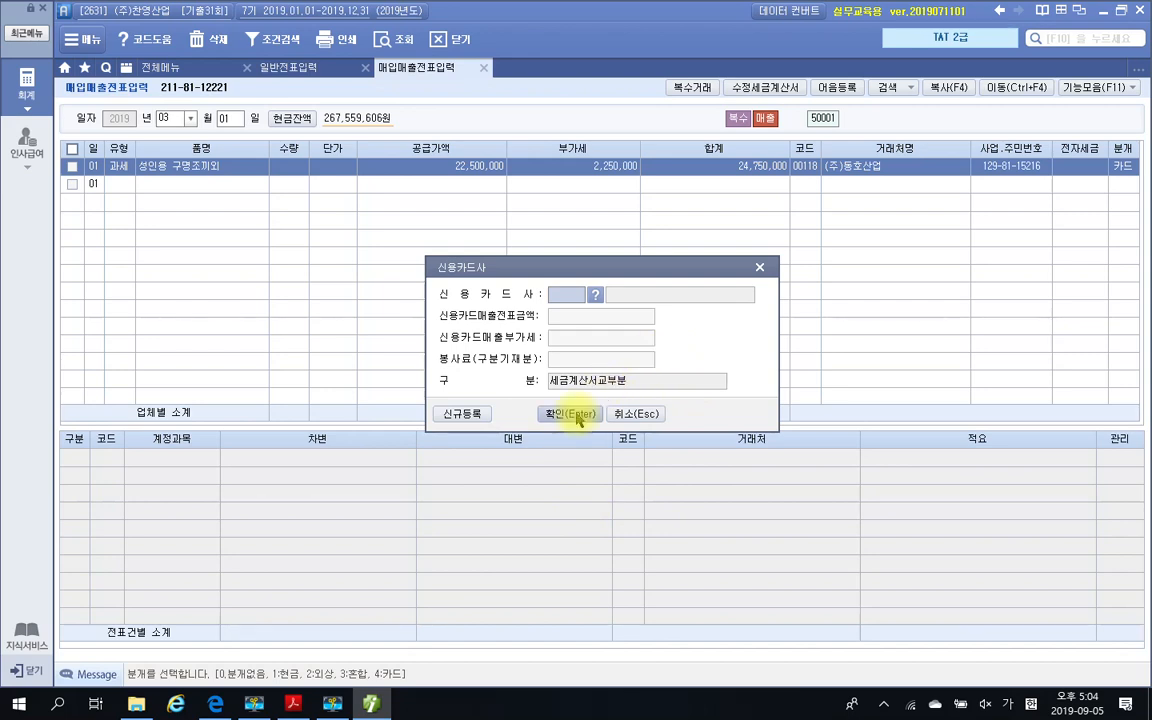
pyautogui.click(595, 298)
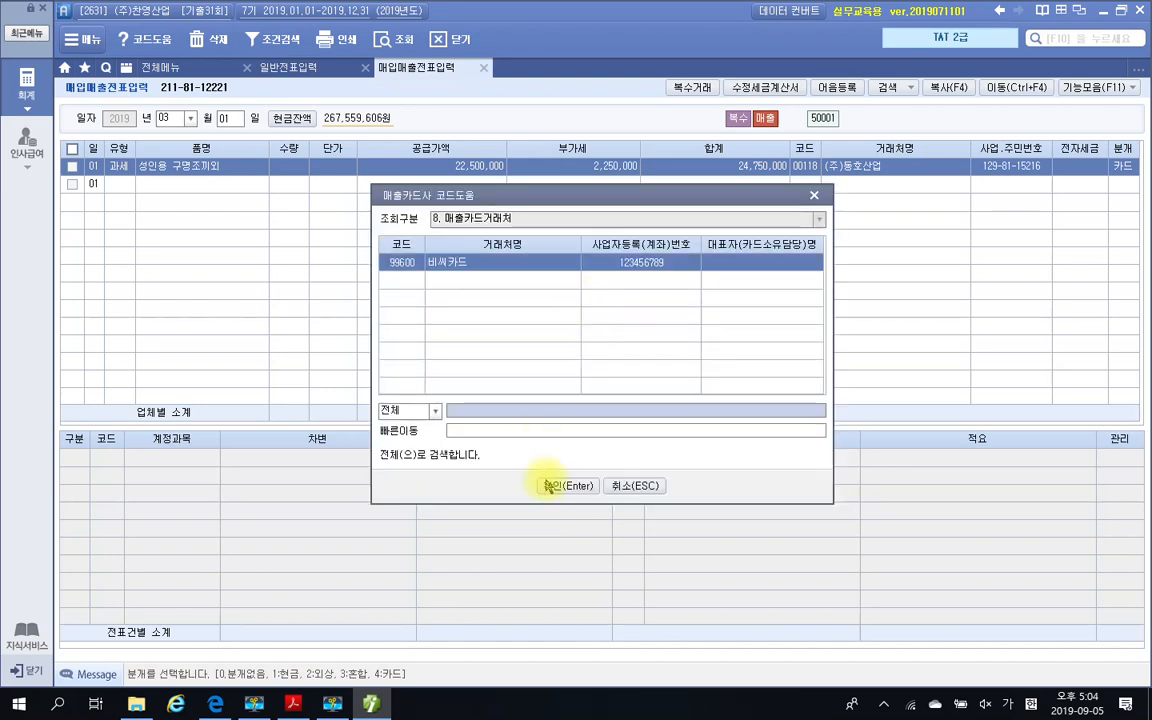
pyautogui.click(549, 481)
pyautogui.click(566, 416)
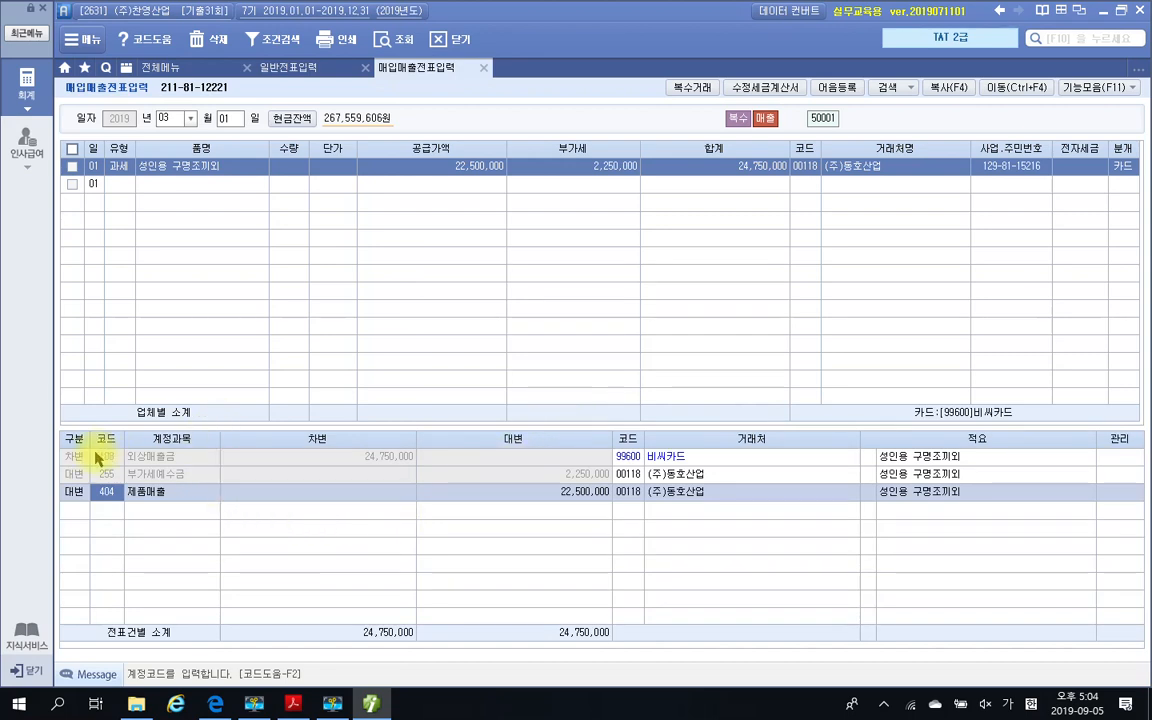
pyautogui.click(127, 462)
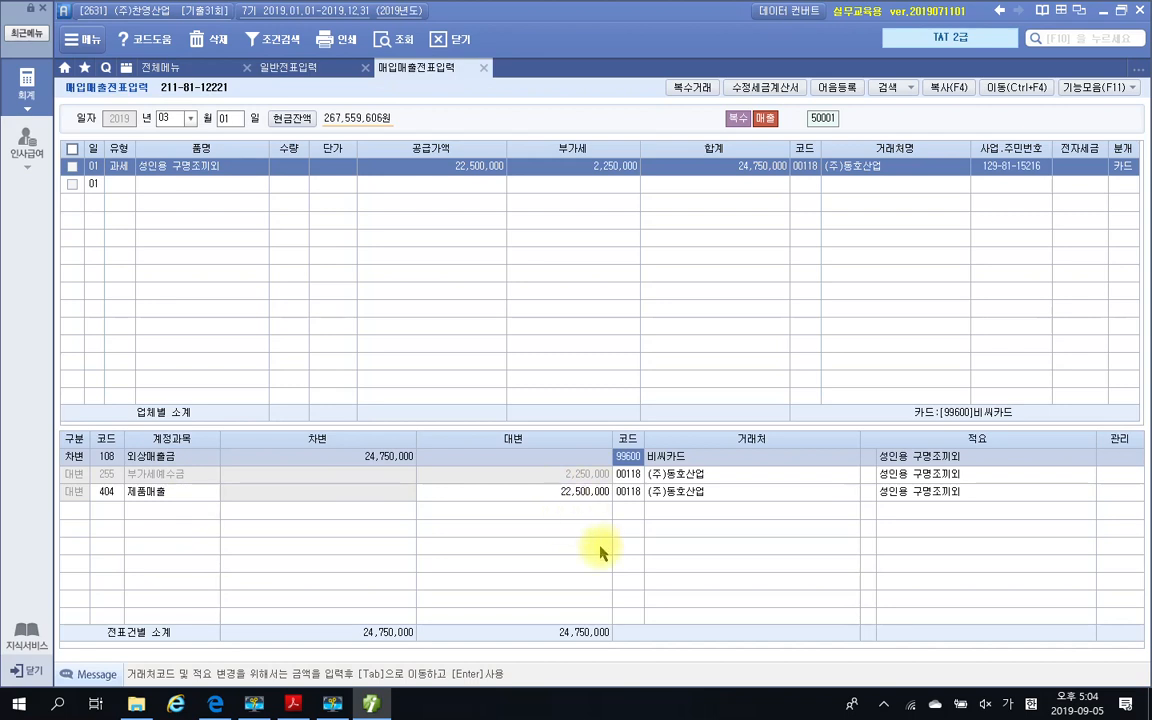
# In 전자세금계산서 발행 및 내역관리, query the sales invoices dated 2019-03-01 to 2019-03-01 for all 거래처
pyautogui.click(632, 491)
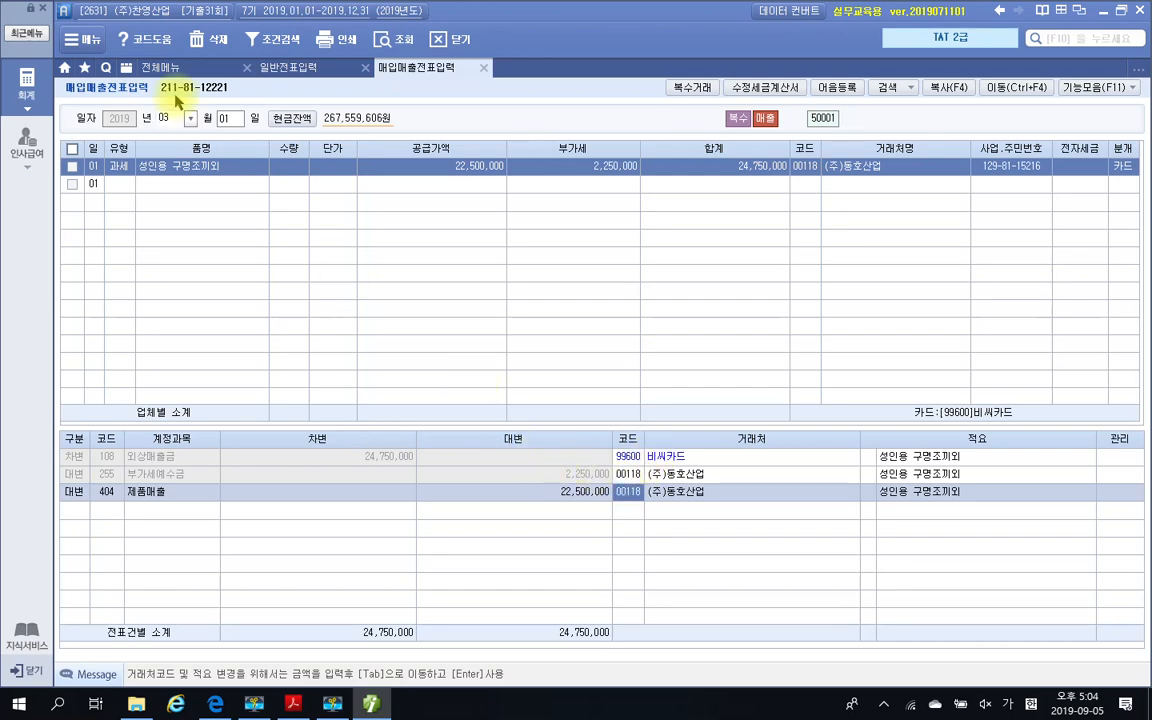
pyautogui.click(205, 68)
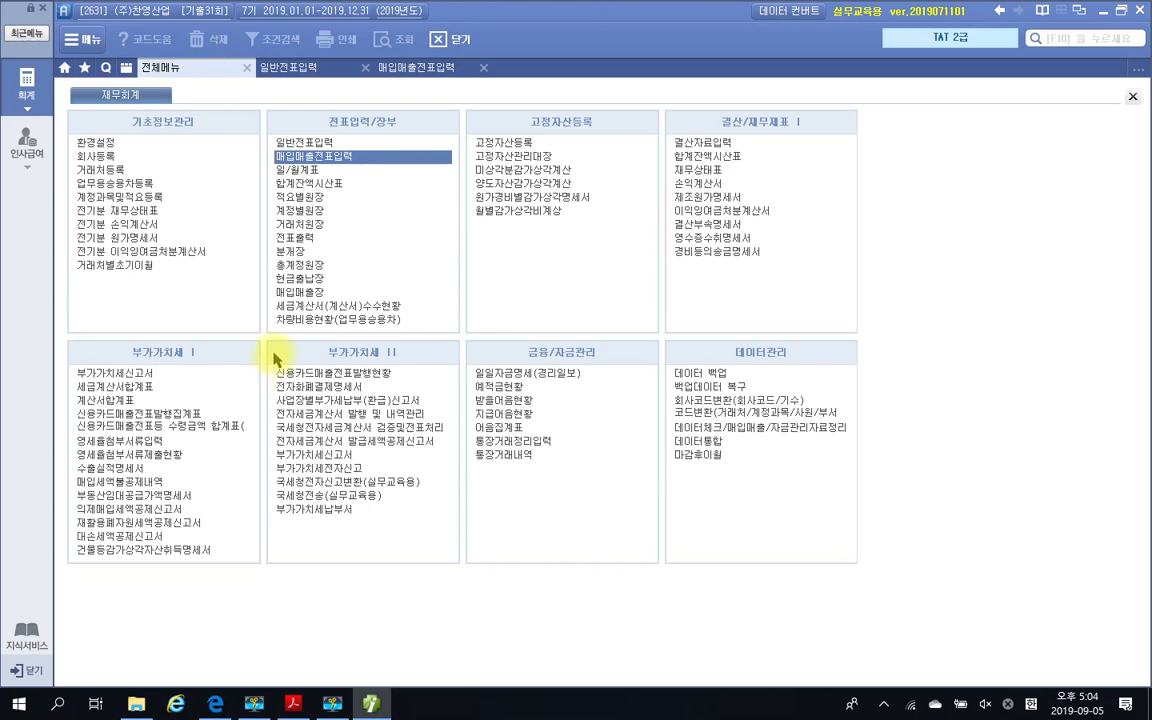
pyautogui.click(377, 416)
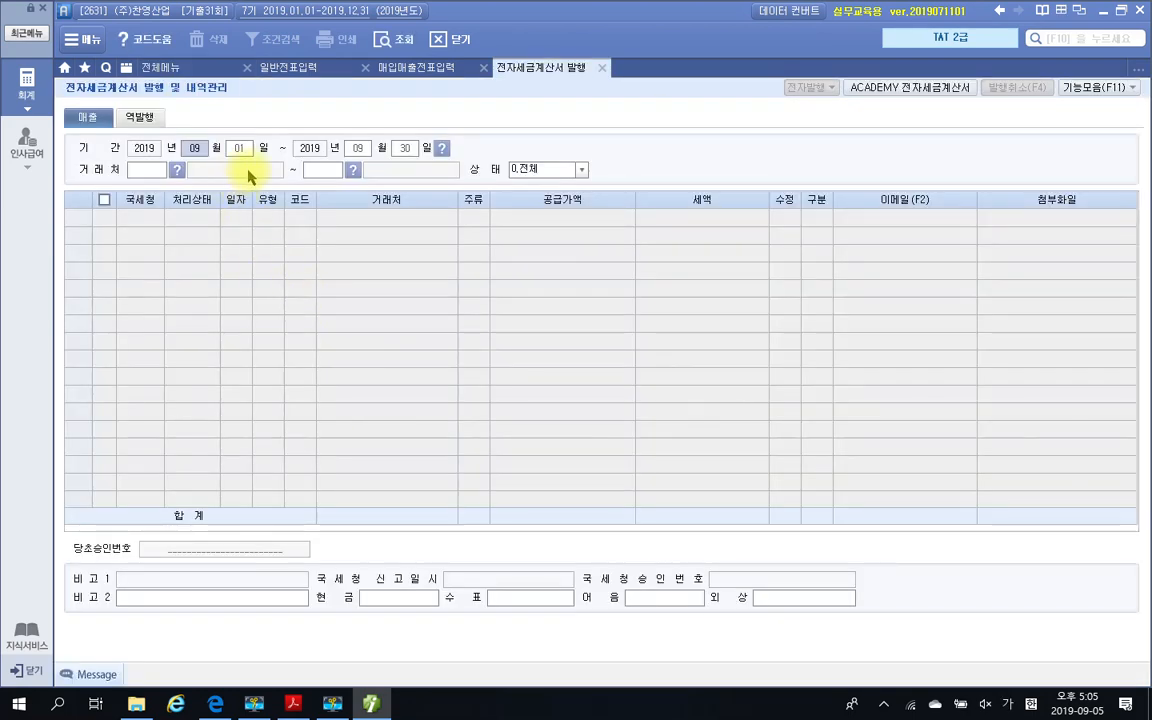
pyautogui.click(415, 68)
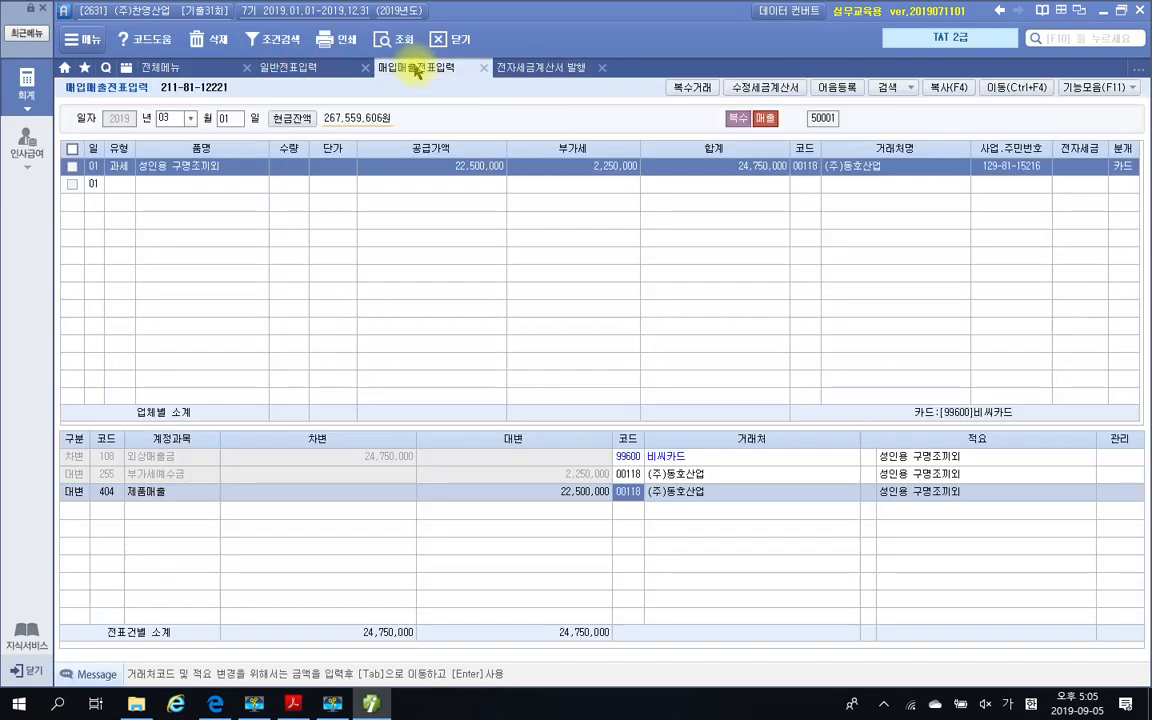
pyautogui.click(530, 68)
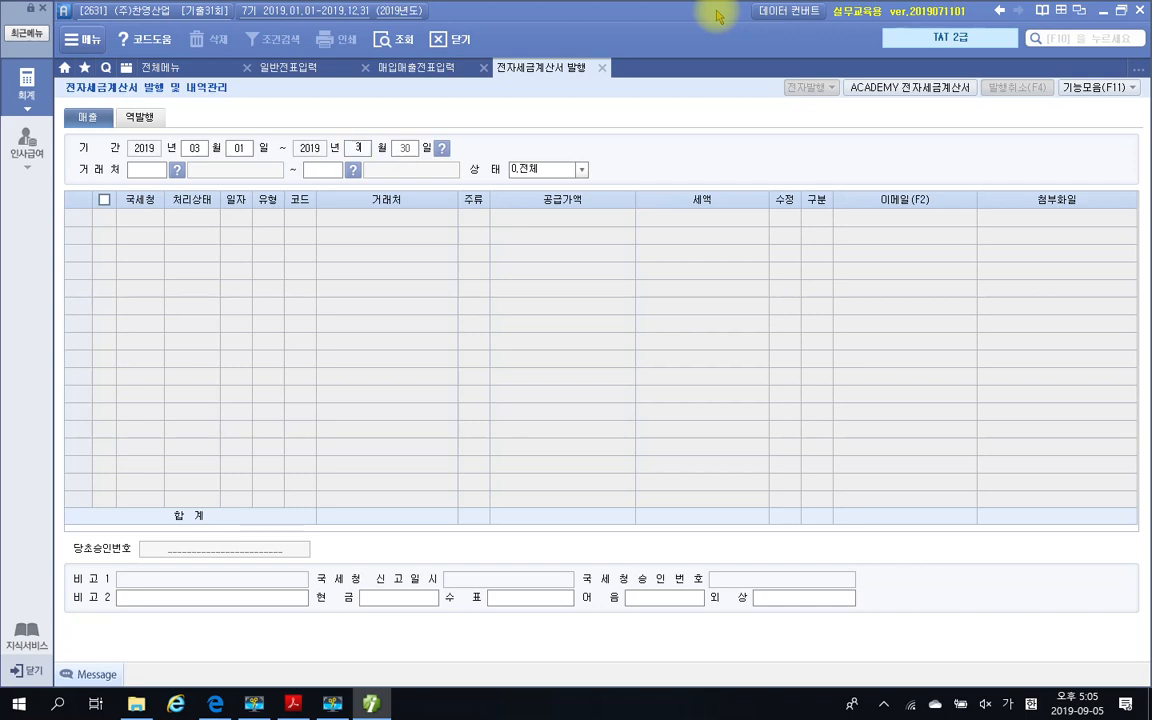
pyautogui.press('Return')
pyautogui.press('Return')
pyautogui.press('Return')
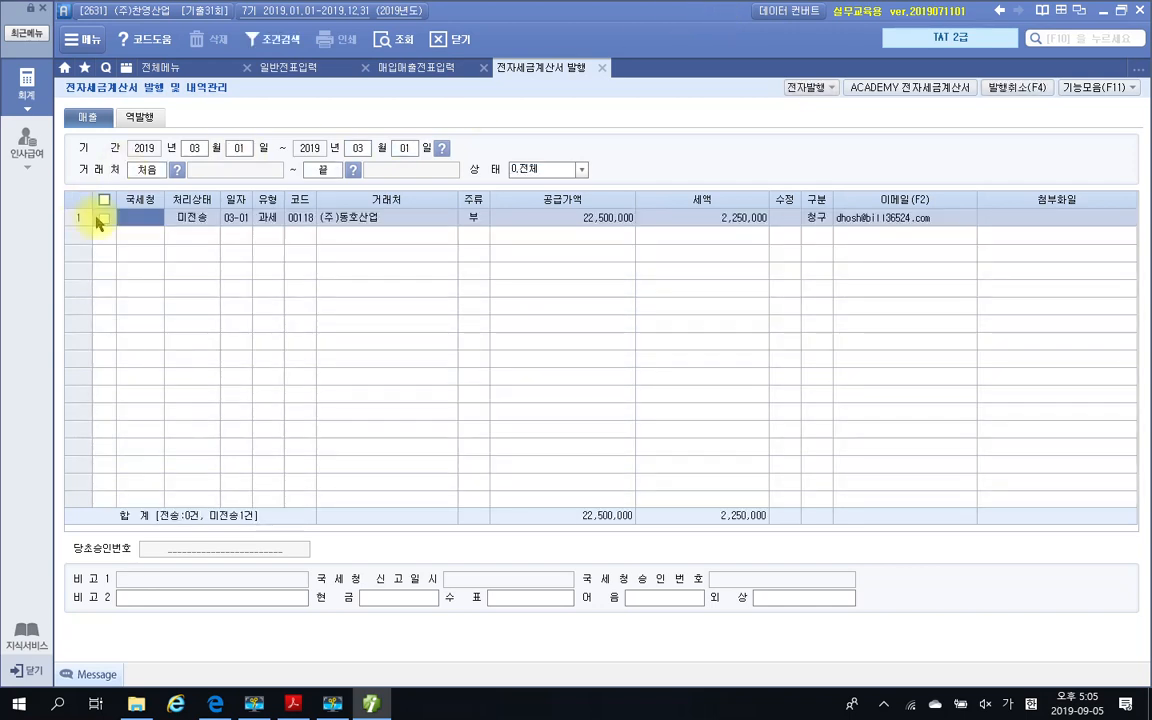
# Mark the (주)동호산업 invoice and issue it through 전자발행
pyautogui.click(103, 218)
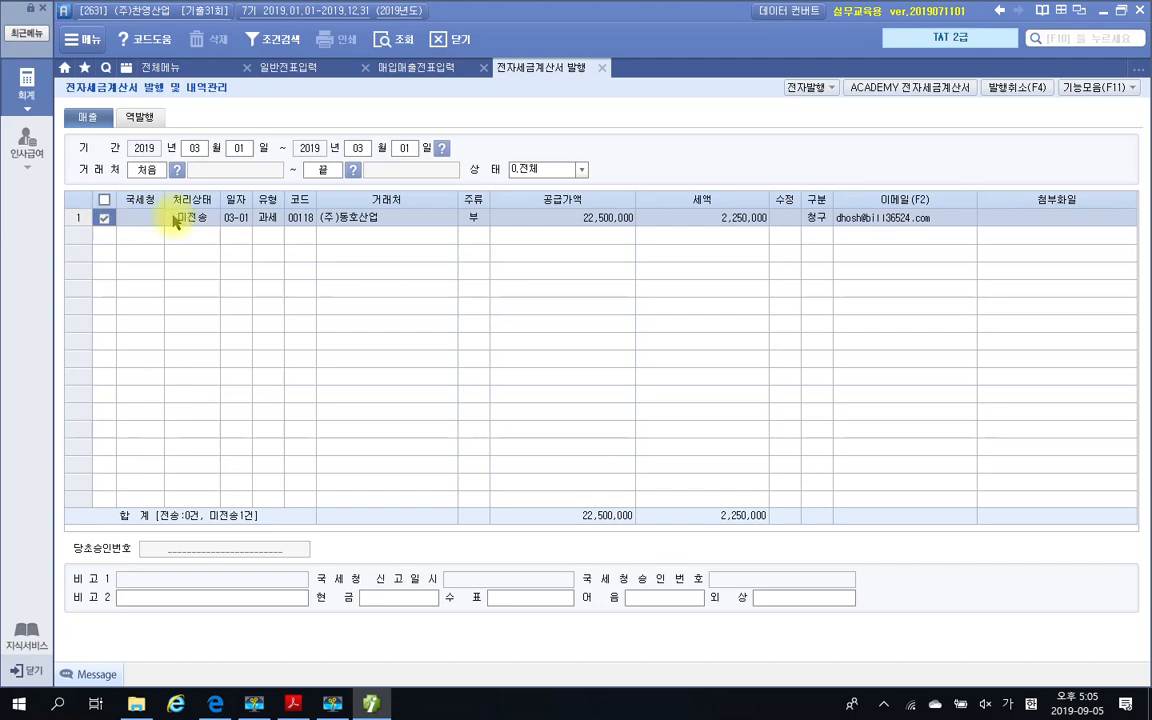
pyautogui.click(806, 87)
pyautogui.click(562, 429)
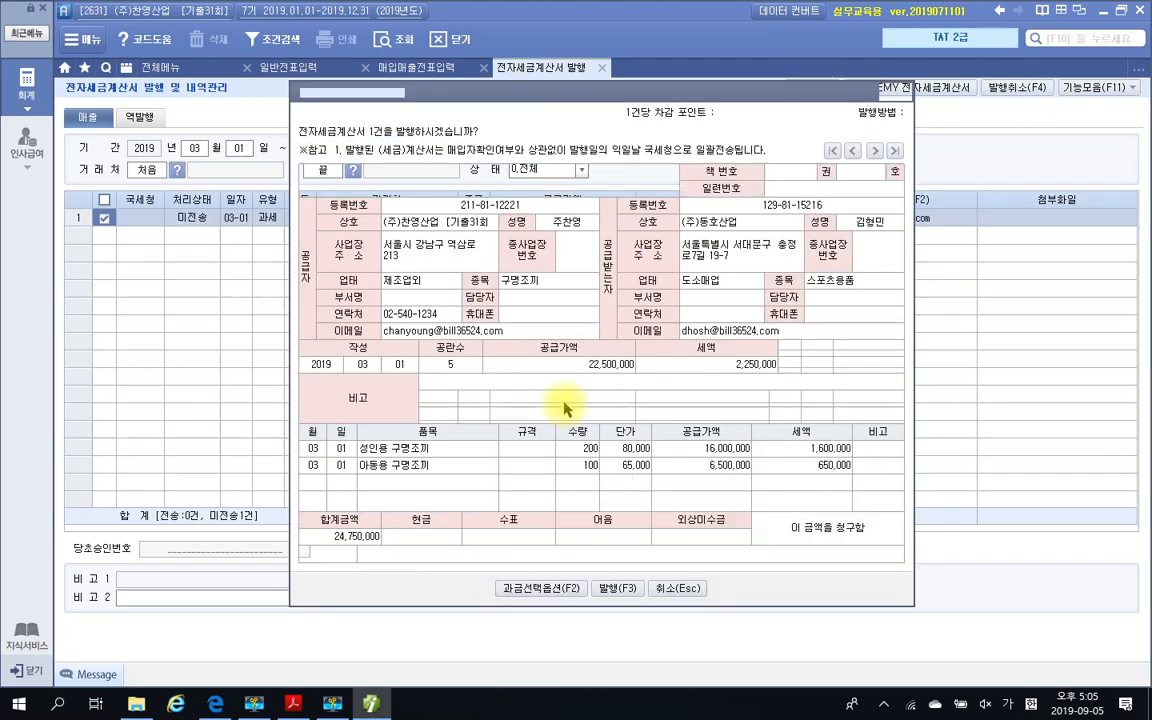
pyautogui.click(612, 588)
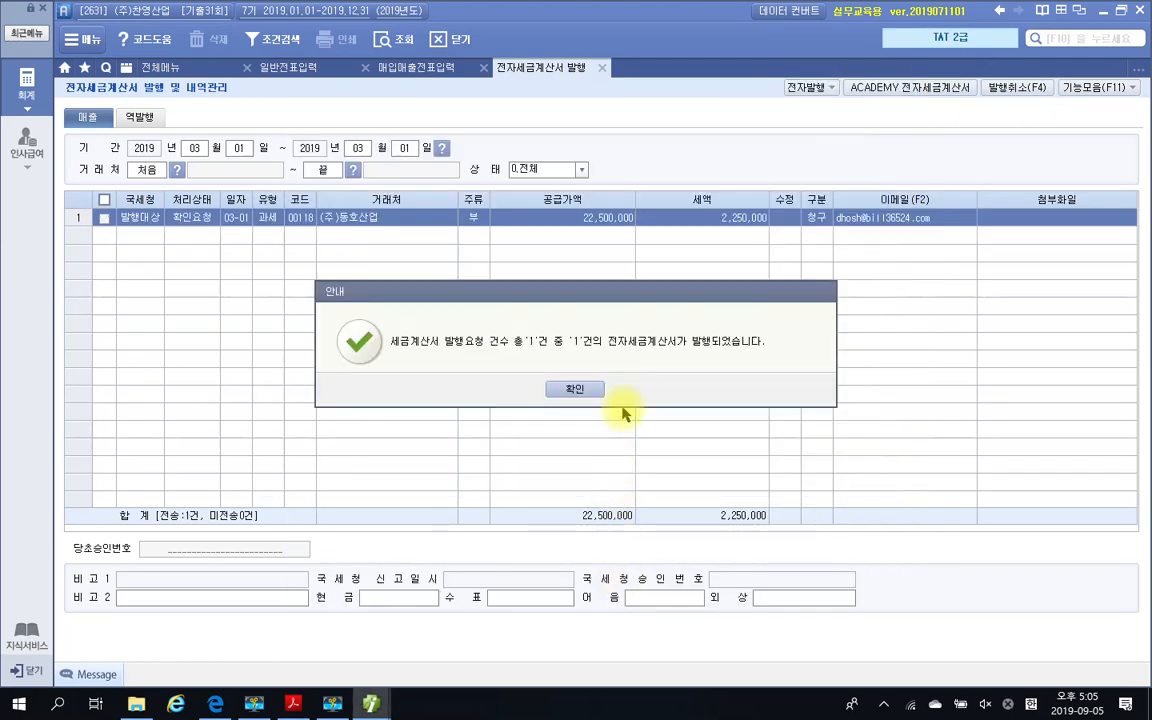
pyautogui.click(575, 391)
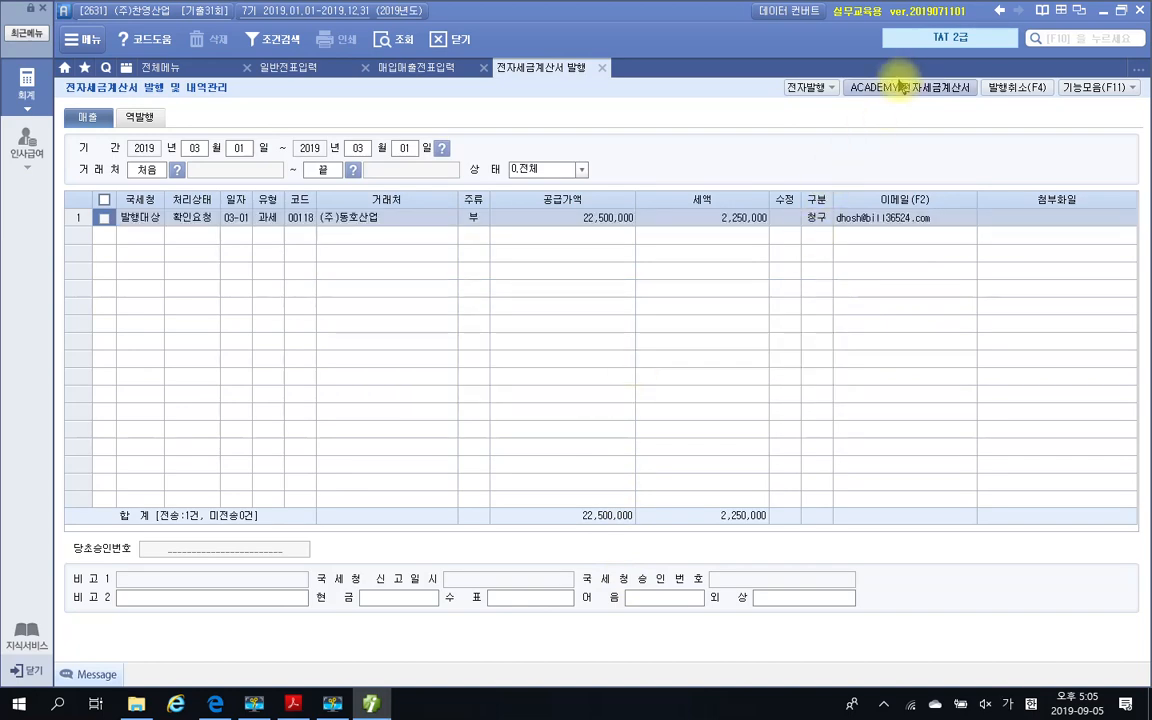
# Retrieve the untransmitted (미전송) sales invoice for (주)동호산업 in ACADEMY 전자세금계산서 and issue it to the 국세청
pyautogui.click(408, 388)
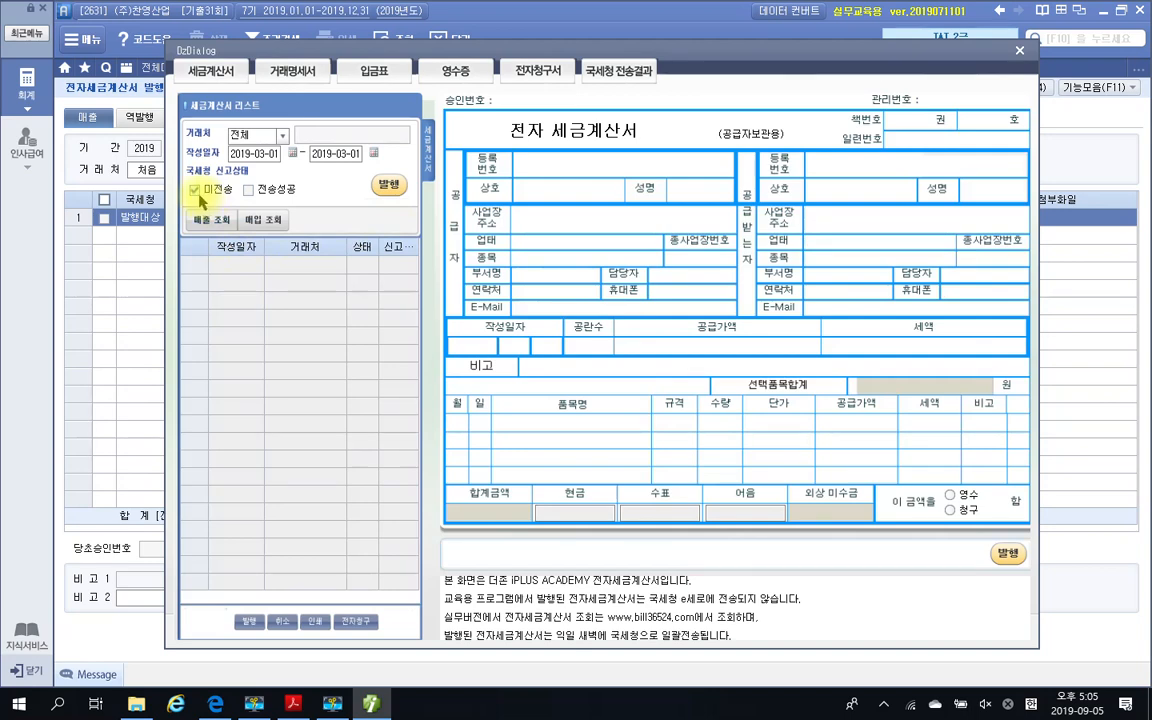
pyautogui.click(203, 219)
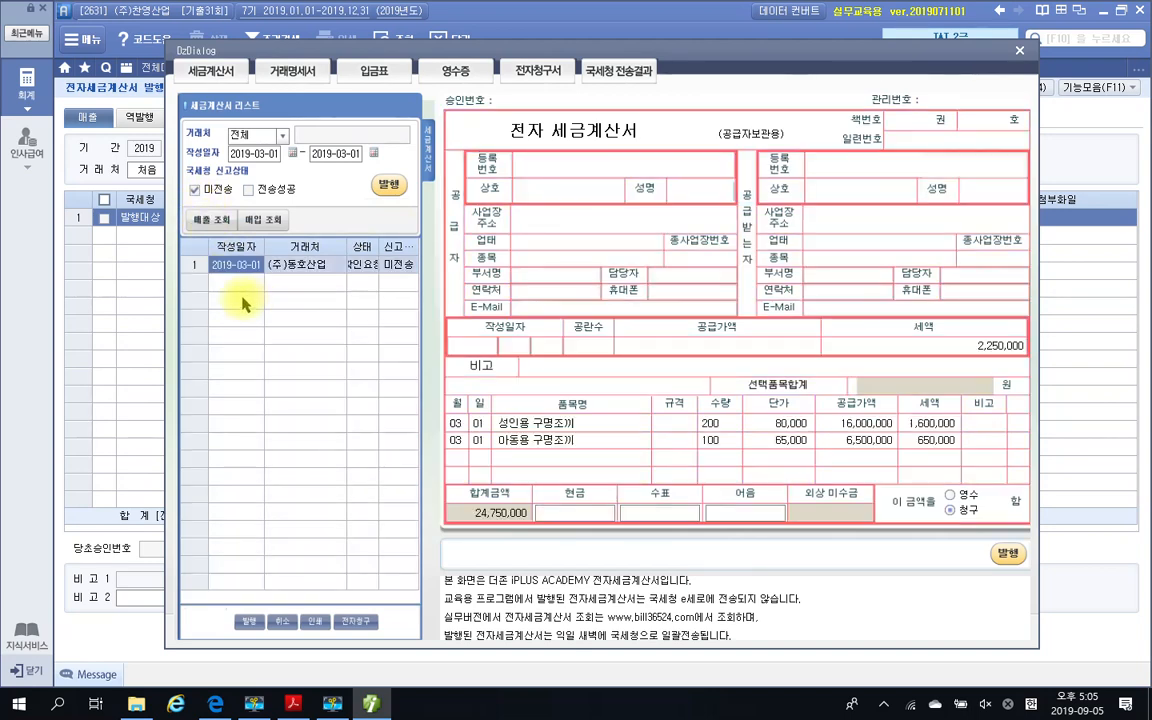
pyautogui.click(386, 189)
pyautogui.click(505, 390)
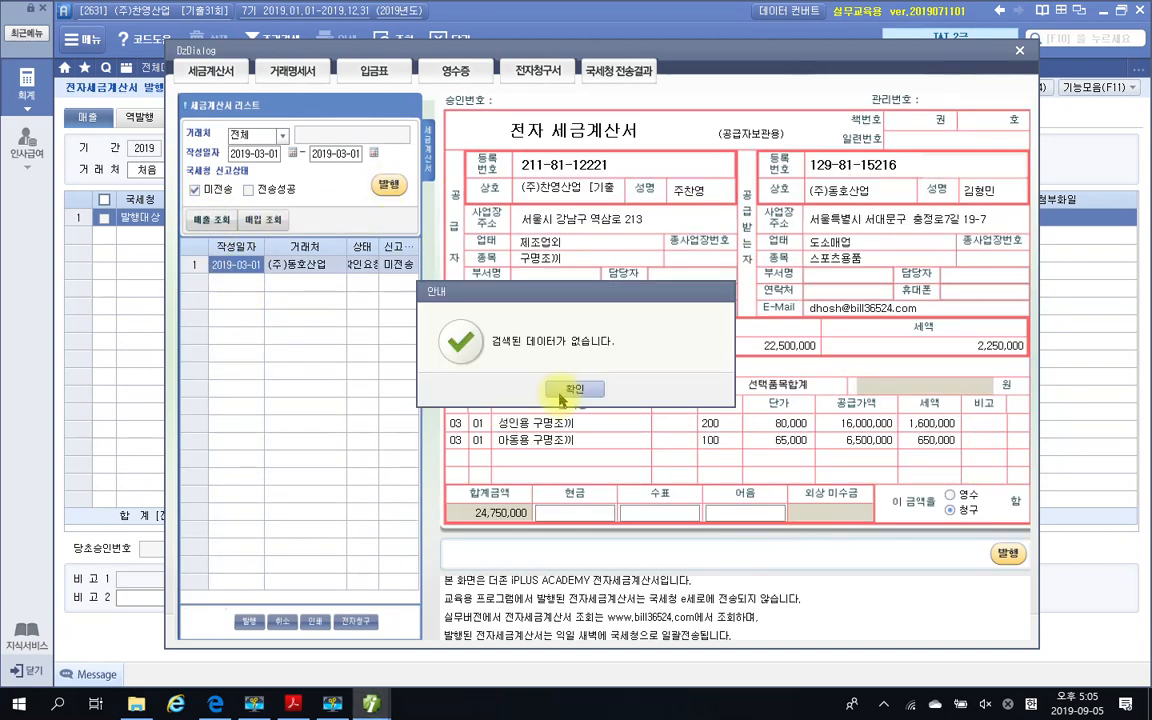
pyautogui.click(562, 396)
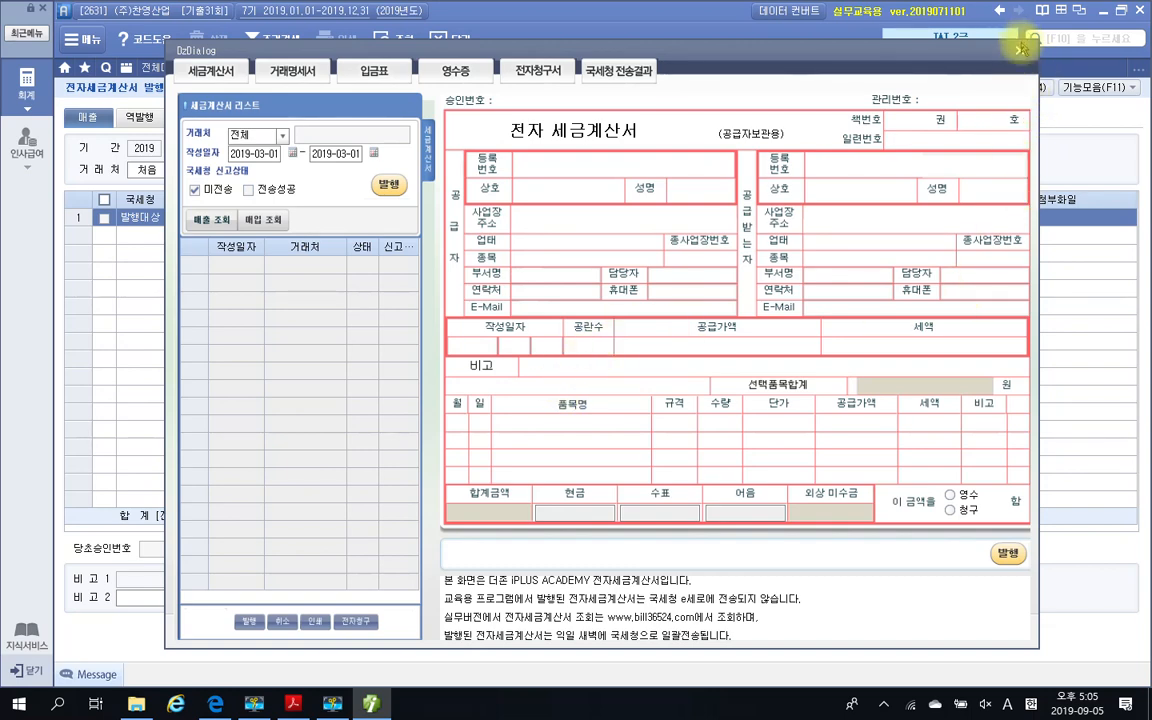
# Close the e-invoice screens and re-query 매입매출전표입력 to update the 3월 1일 entry's 전자세금 field
pyautogui.click(1020, 50)
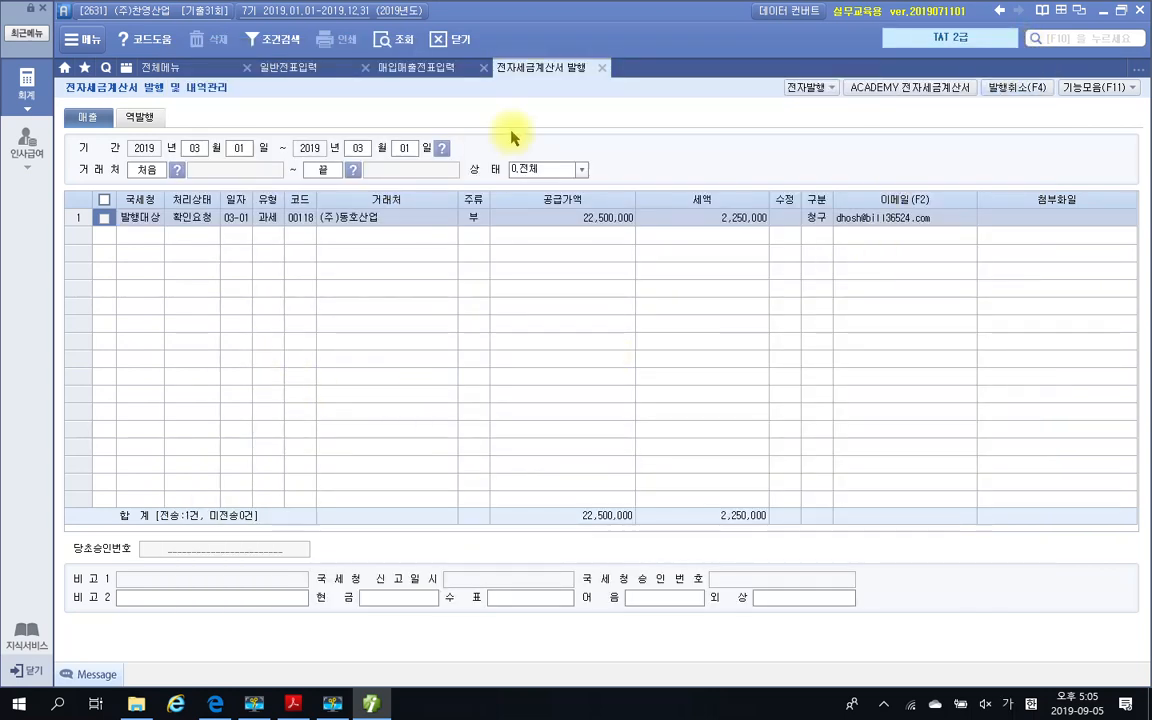
pyautogui.click(602, 67)
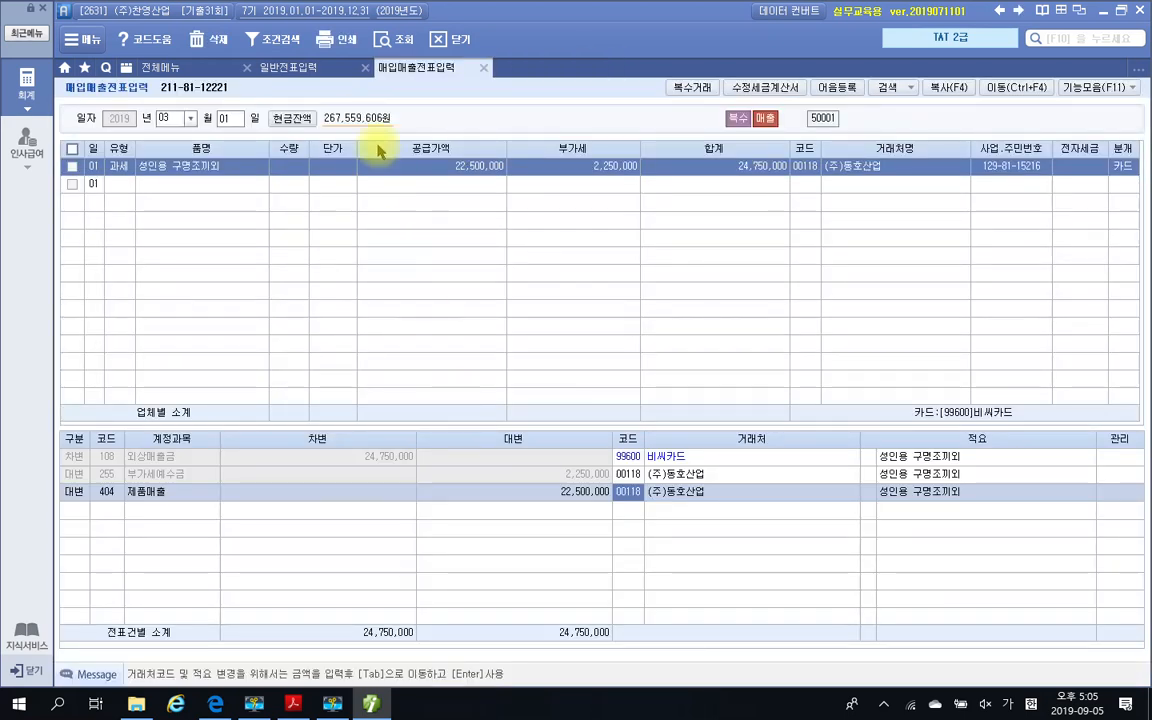
pyautogui.click(382, 40)
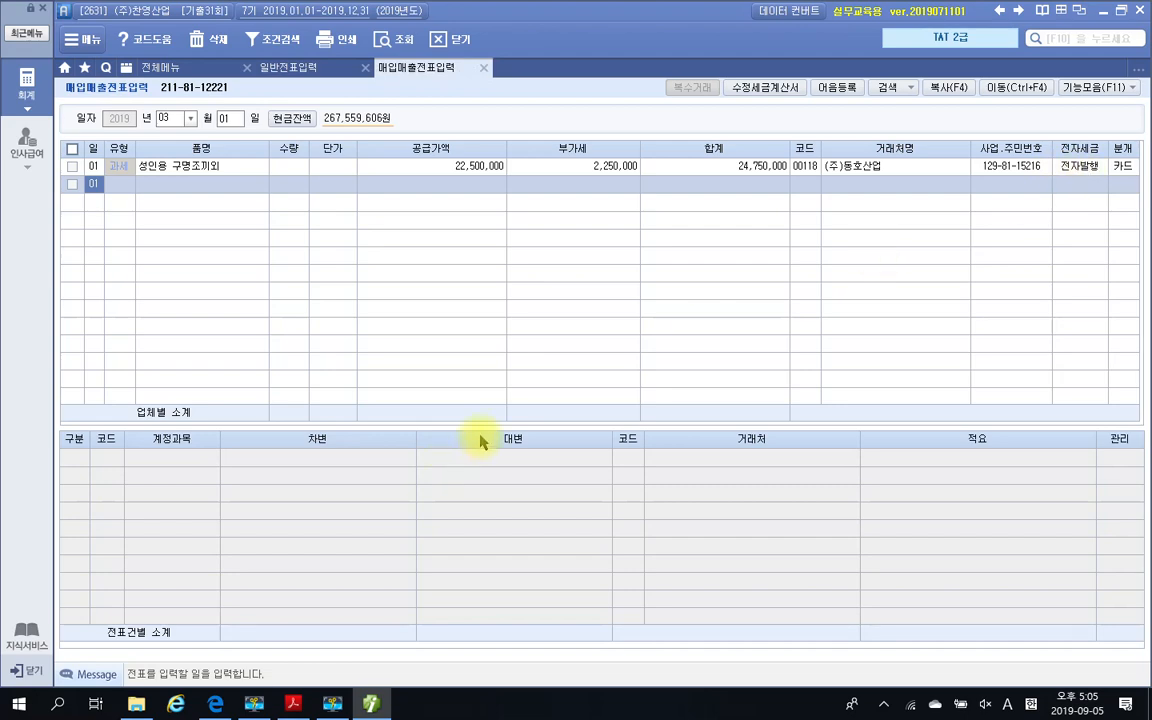
# Switch to the exam PDF, read question 2 on 수정전자세금계산서의 발행, and highlight the text 계약해제일: 2019. 3. 10
pyautogui.click(373, 704)
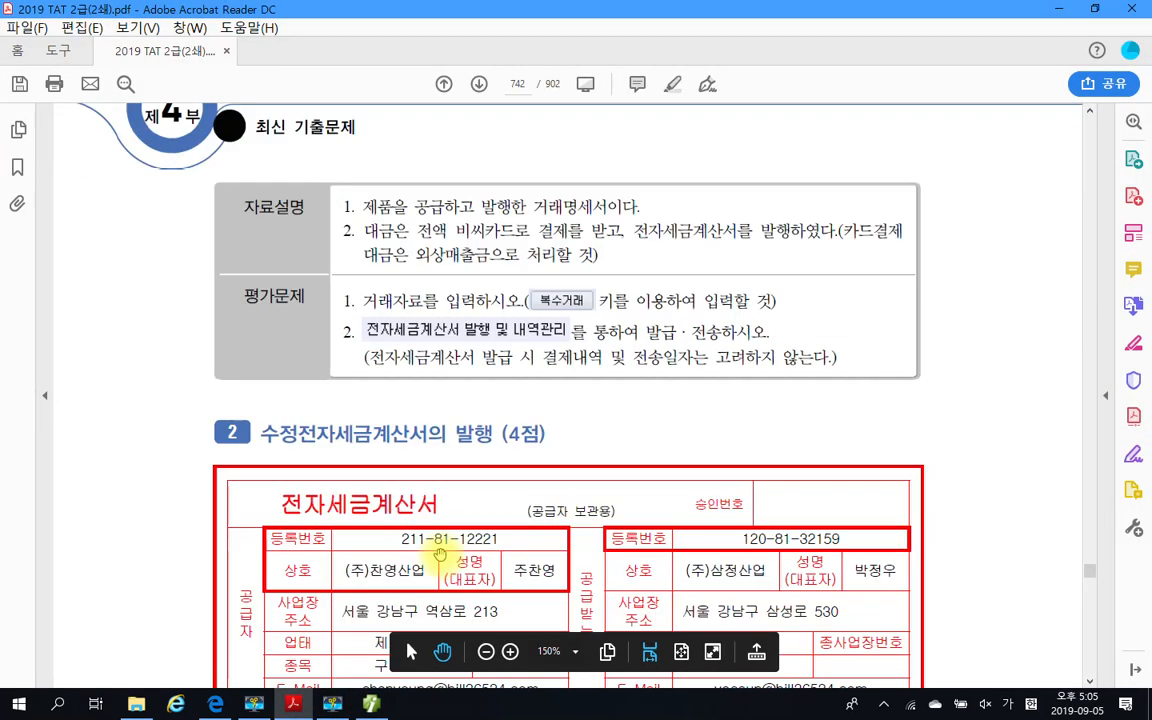
pyautogui.scroll(-3, 440, 553)
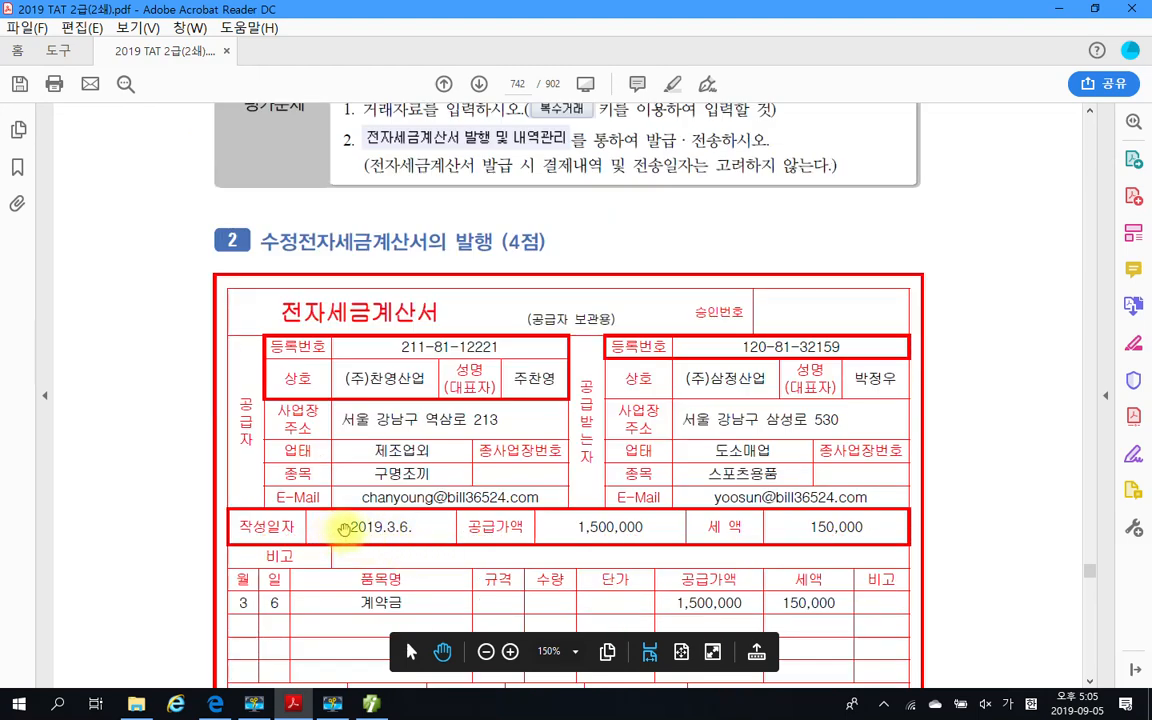
pyautogui.scroll(-2, 350, 528)
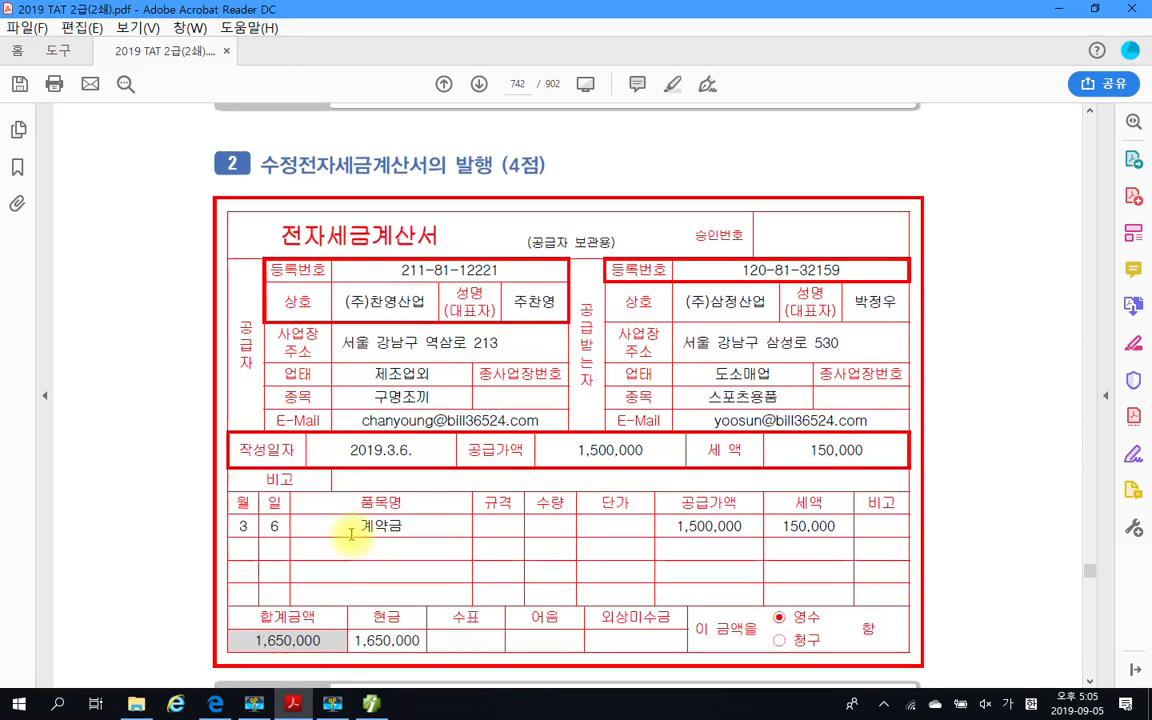
pyautogui.scroll(-3, 310, 532)
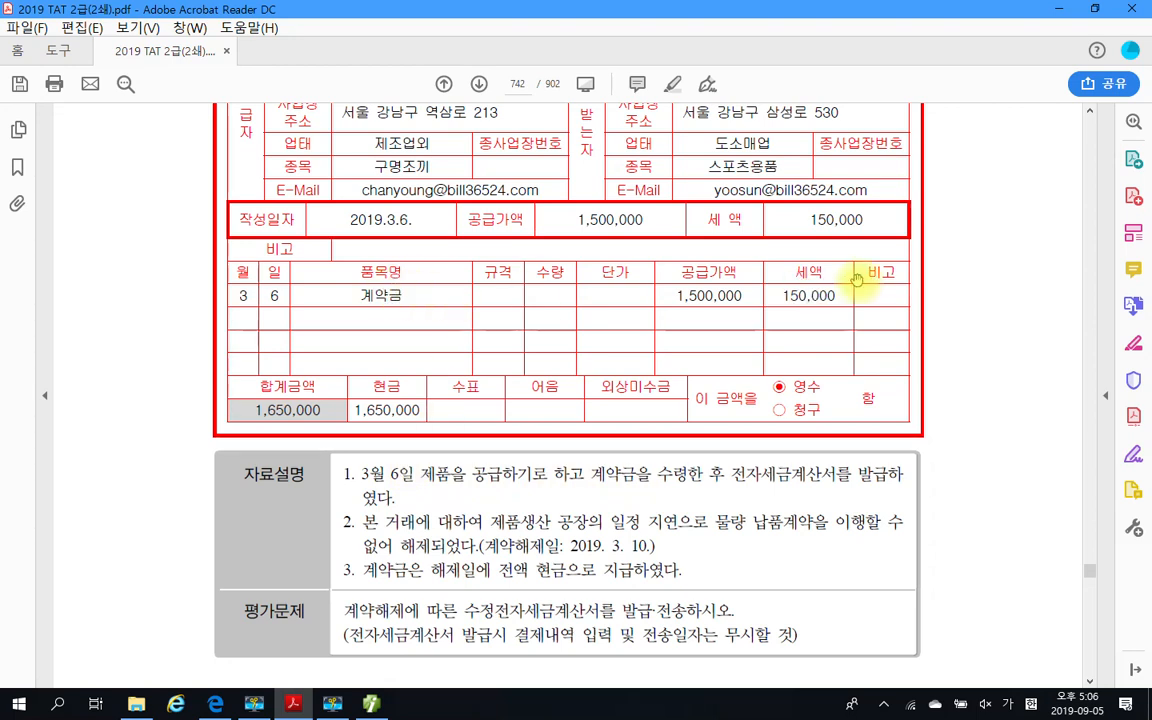
pyautogui.scroll(-1, 452, 553)
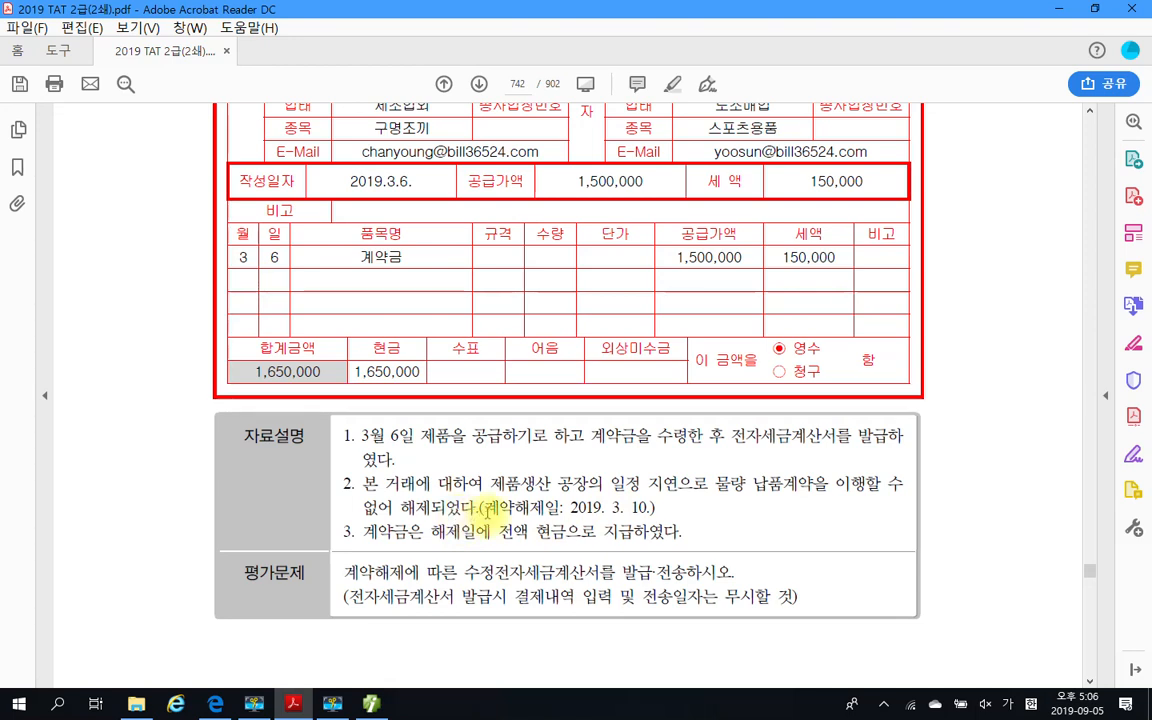
pyautogui.moveTo(487, 510); pyautogui.dragTo(655, 508)
pyautogui.rightClick(645, 514)
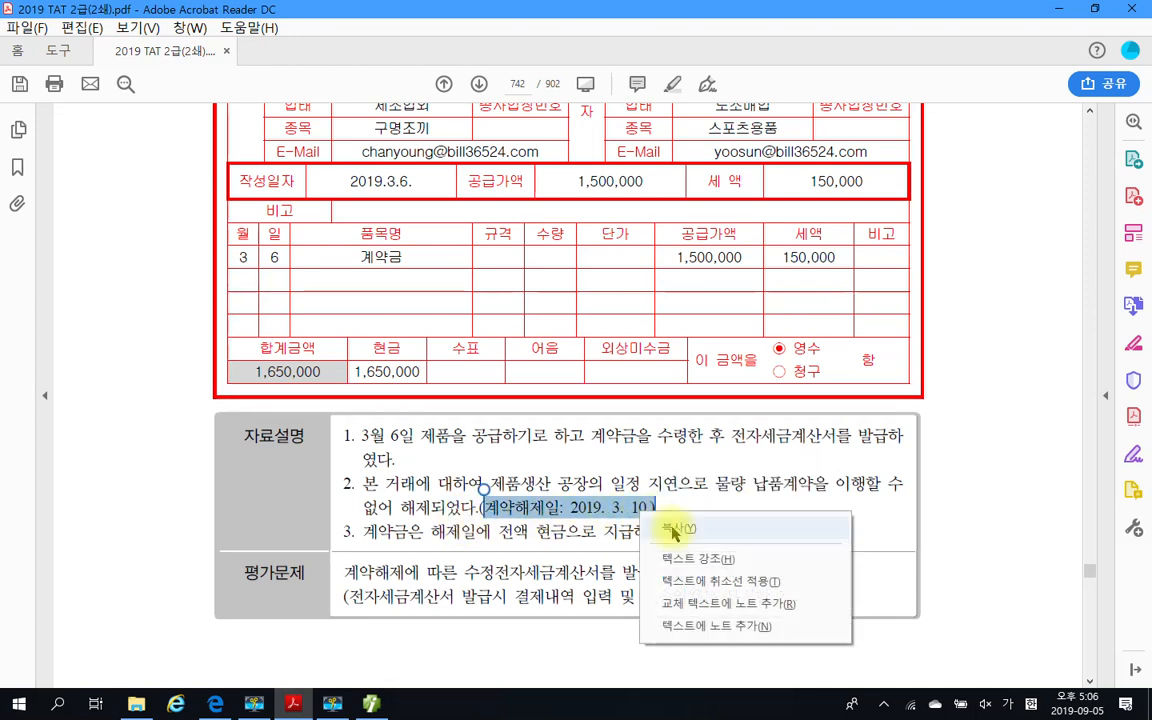
pyautogui.click(680, 558)
pyautogui.scroll(-2, 472, 490)
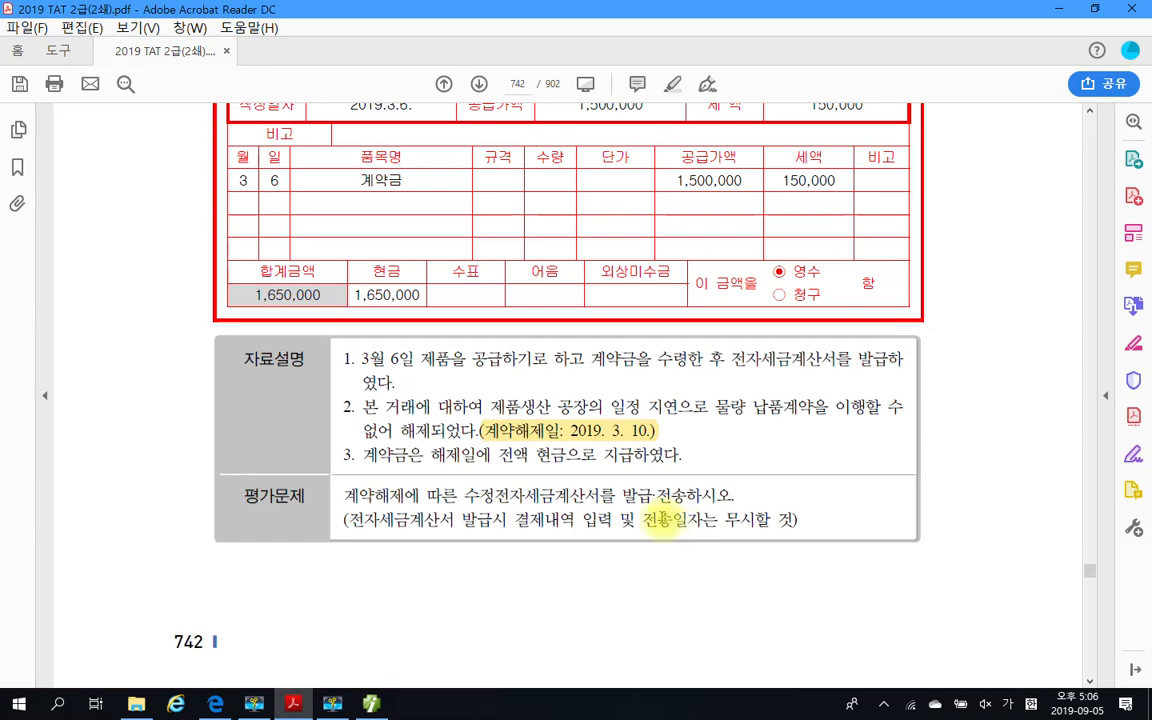
pyautogui.scroll(1, 545, 500)
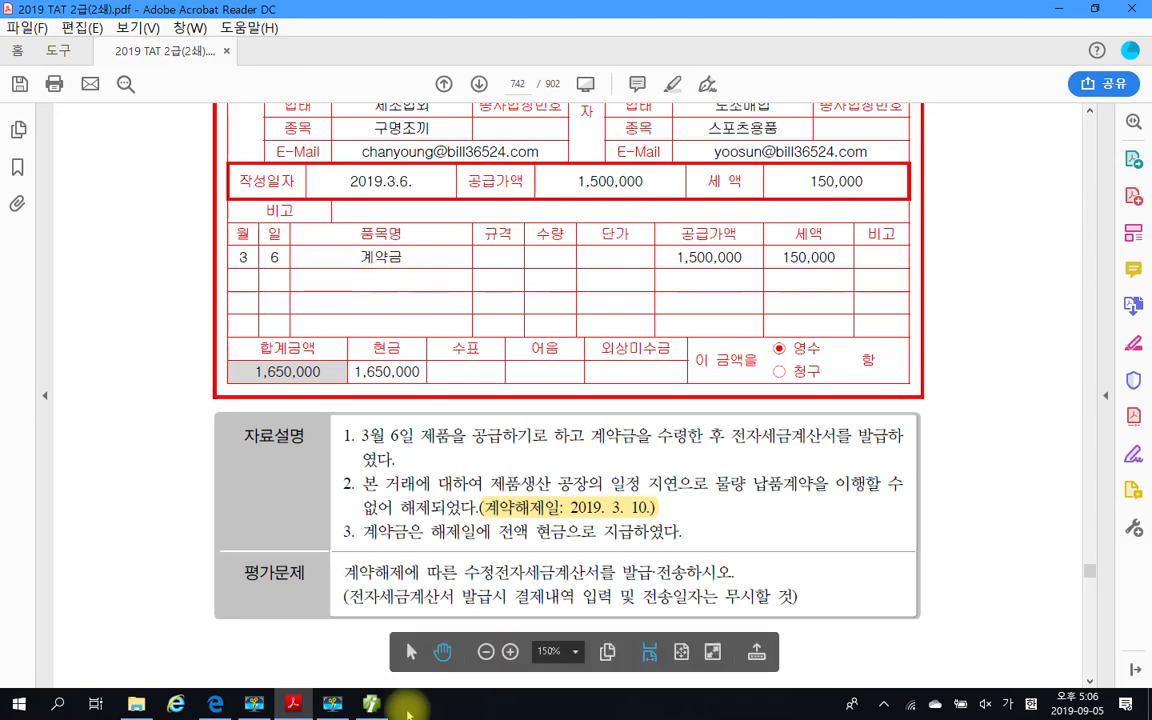
# Return to Smart A, query the 매입매출전표 for 3월 06일 and select the 계약금 entry of (주)삼정산업
pyautogui.click(373, 705)
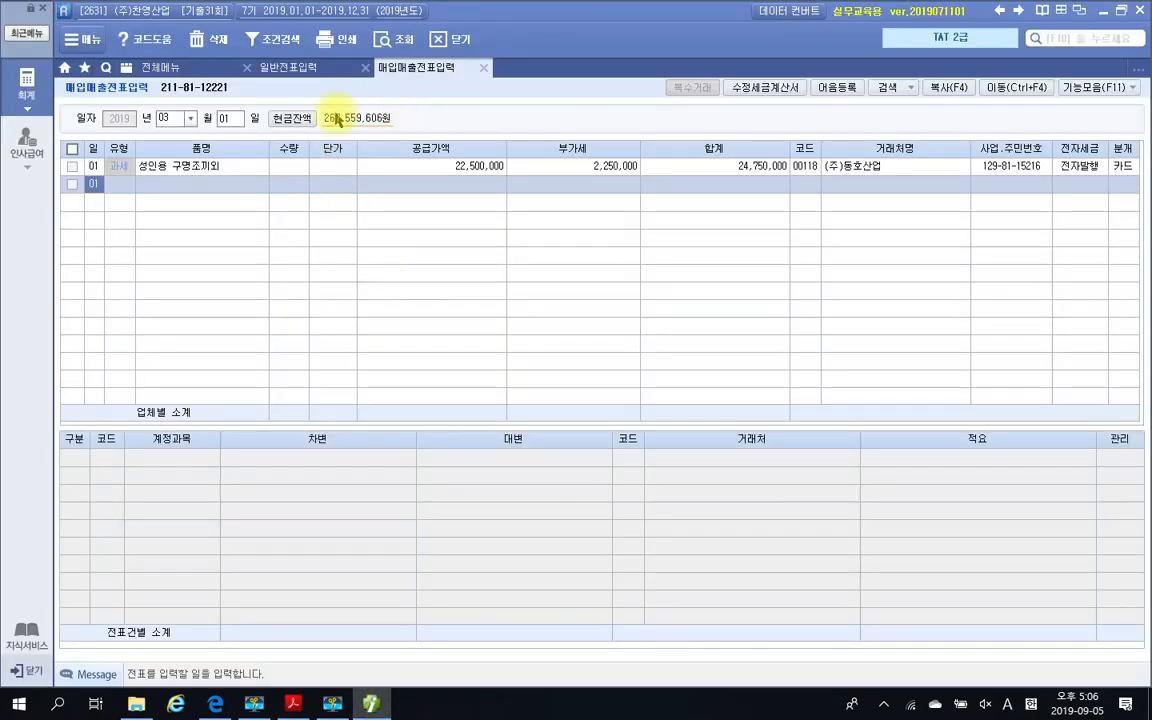
pyautogui.click(231, 119)
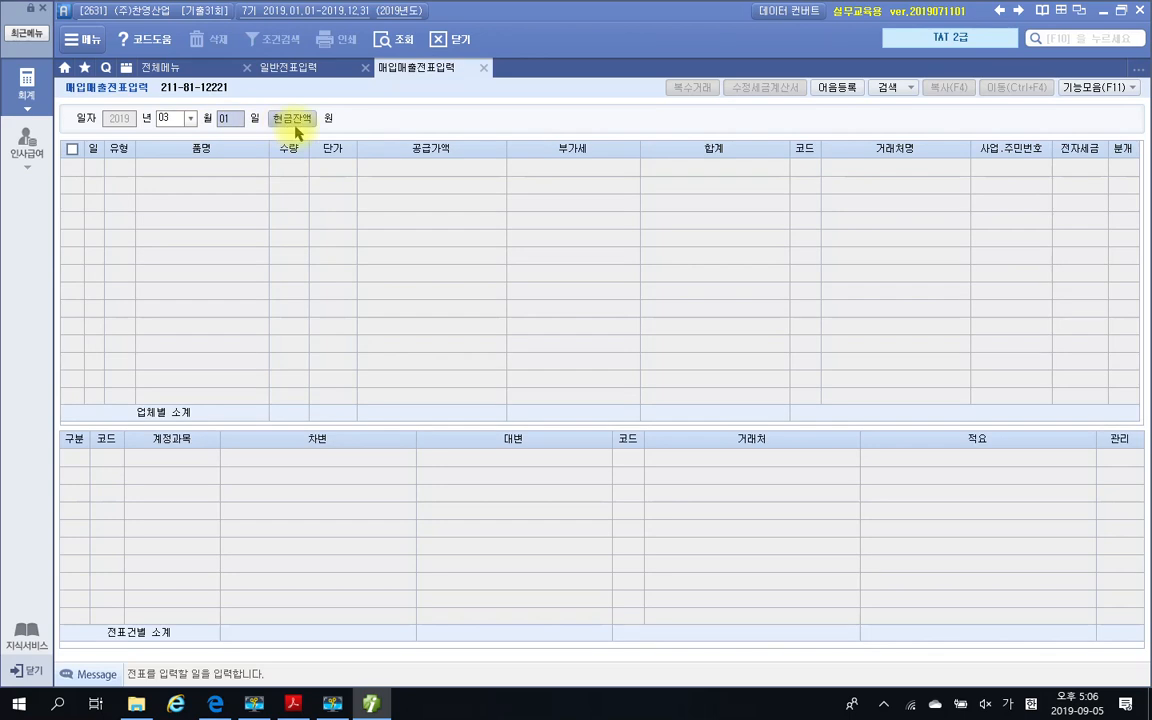
pyautogui.write('06')
pyautogui.press('Return')
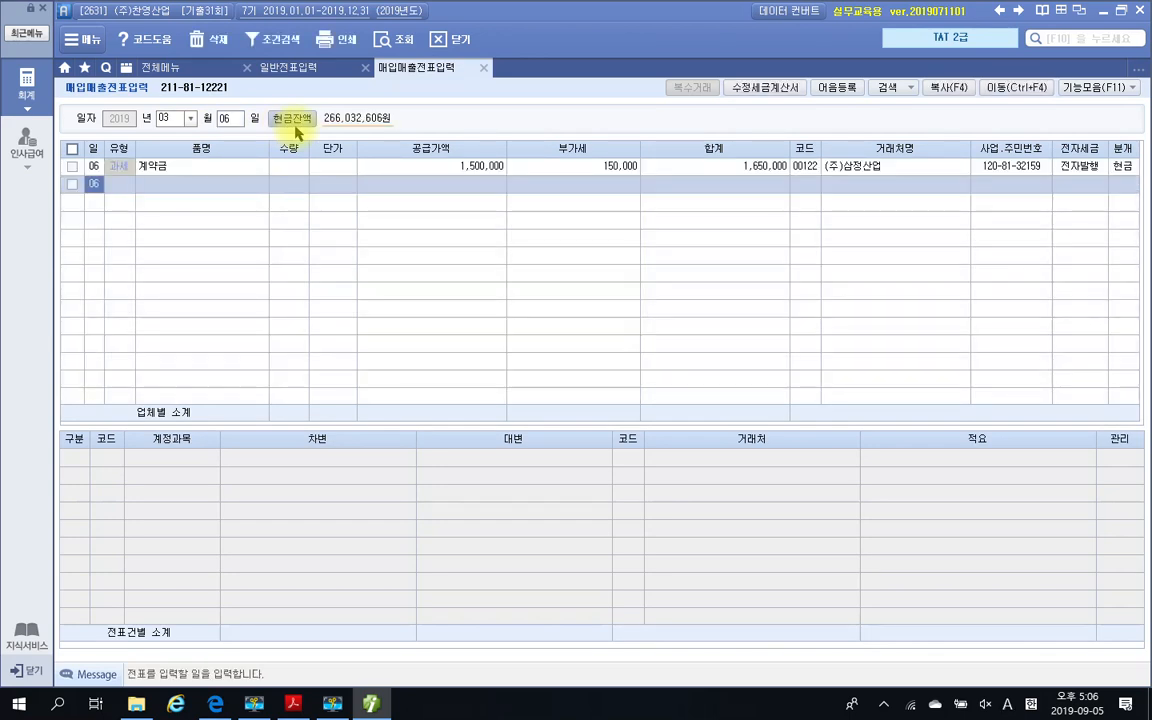
pyautogui.click(147, 172)
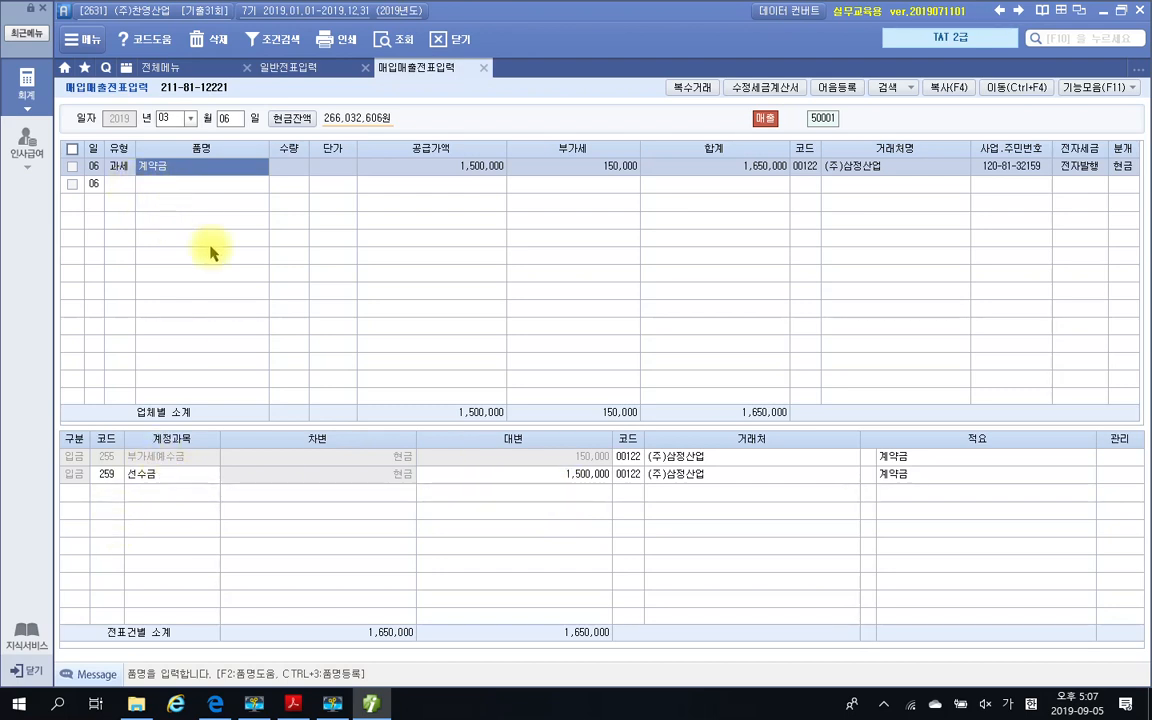
# Start a 수정세금계산서 for the 계약금 entry with 수정사유 4. 계약의 해제 and consult 참고사항 for the required 작성월일
pyautogui.click(748, 91)
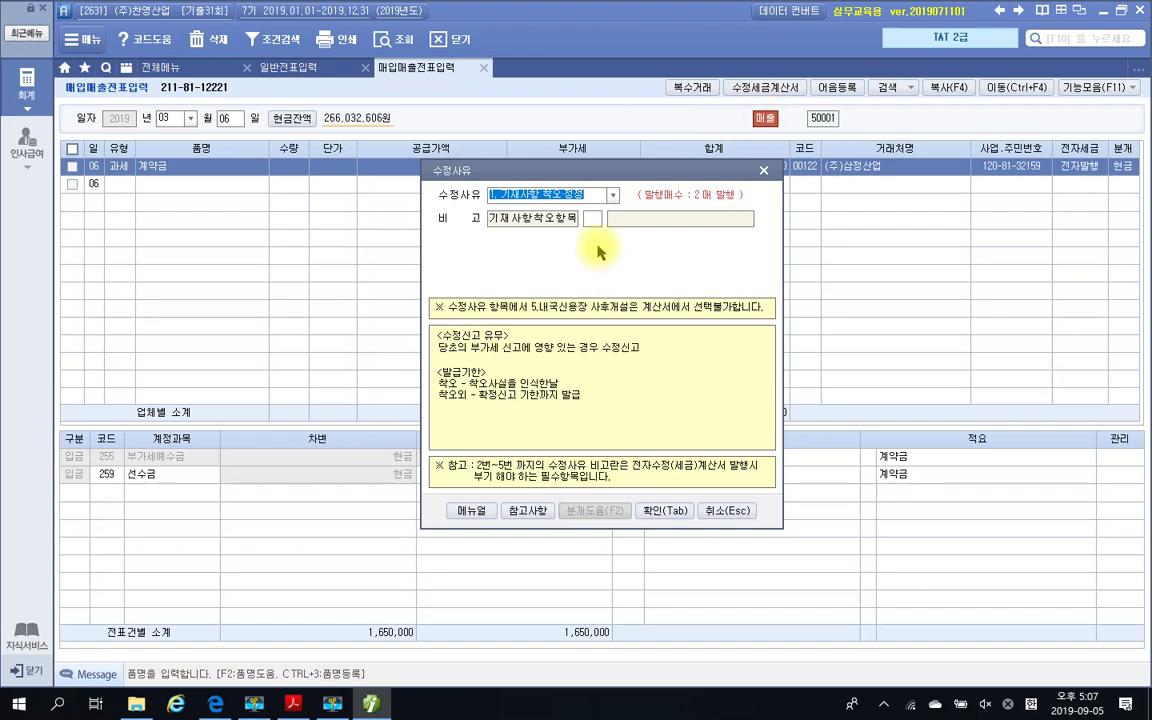
pyautogui.click(610, 194)
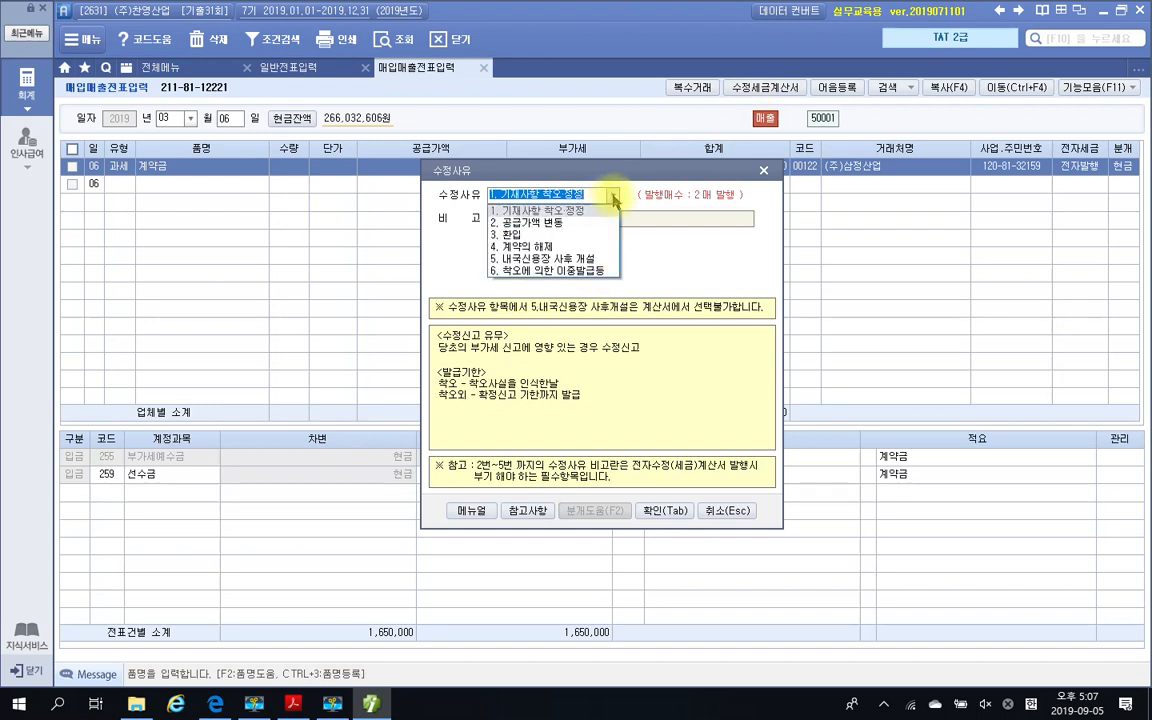
pyautogui.click(549, 247)
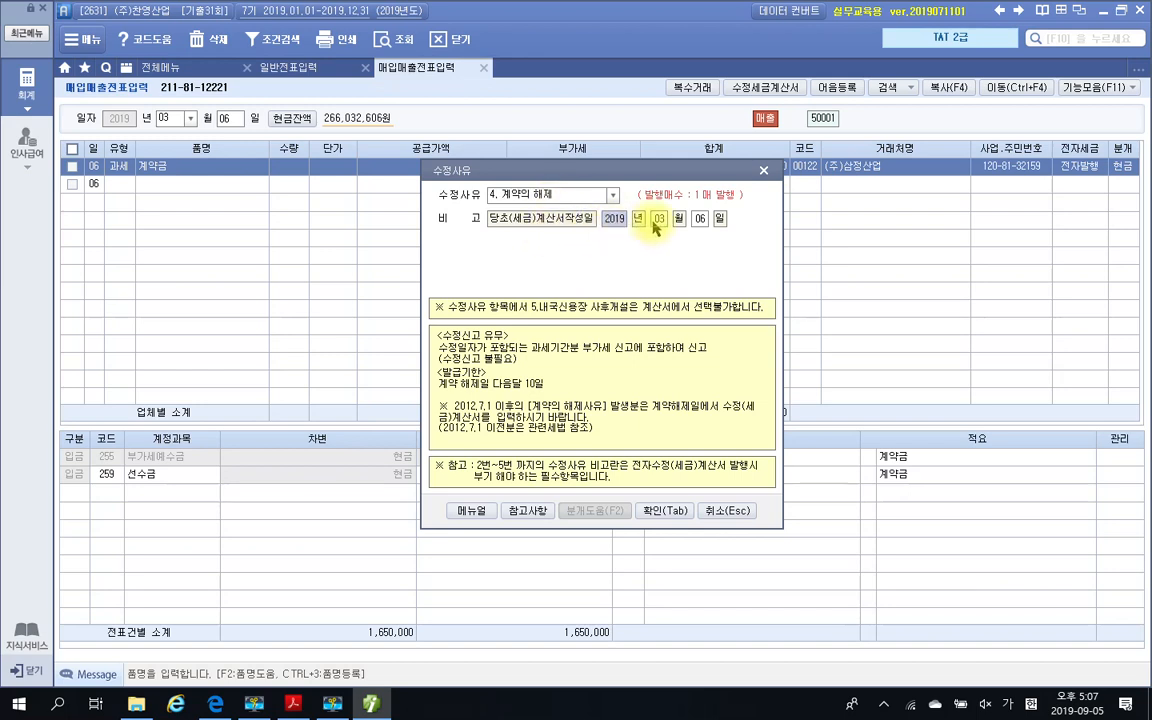
pyautogui.click(657, 513)
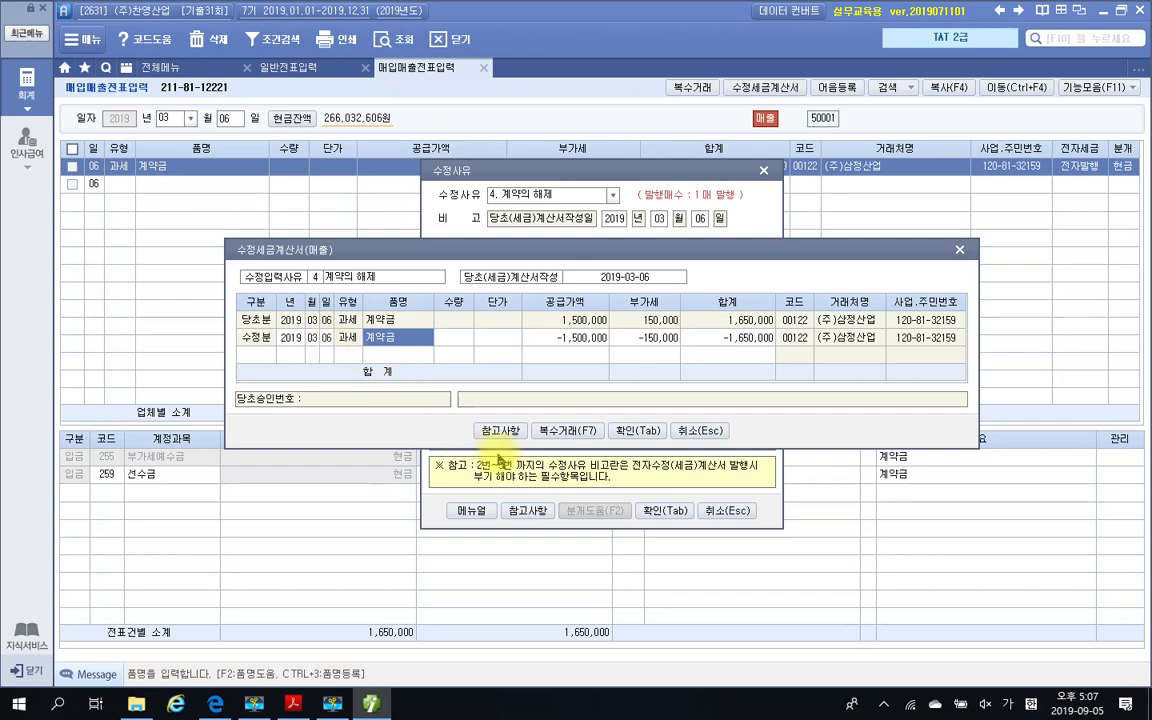
pyautogui.click(498, 432)
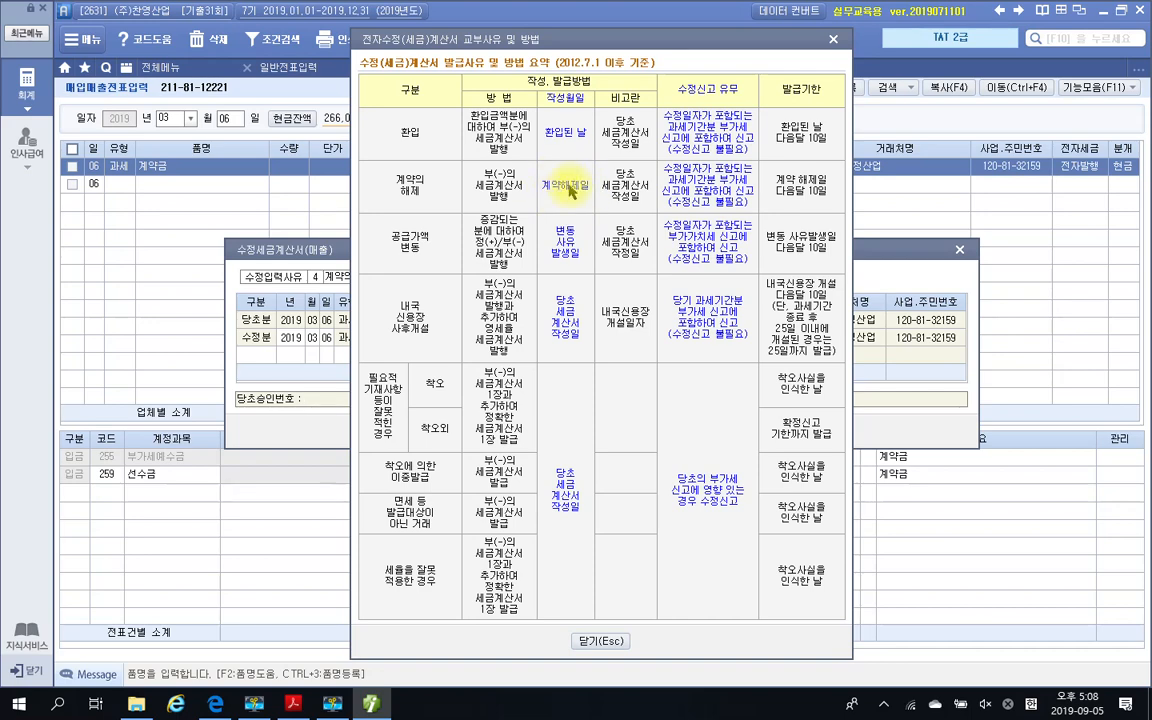
pyautogui.click(605, 642)
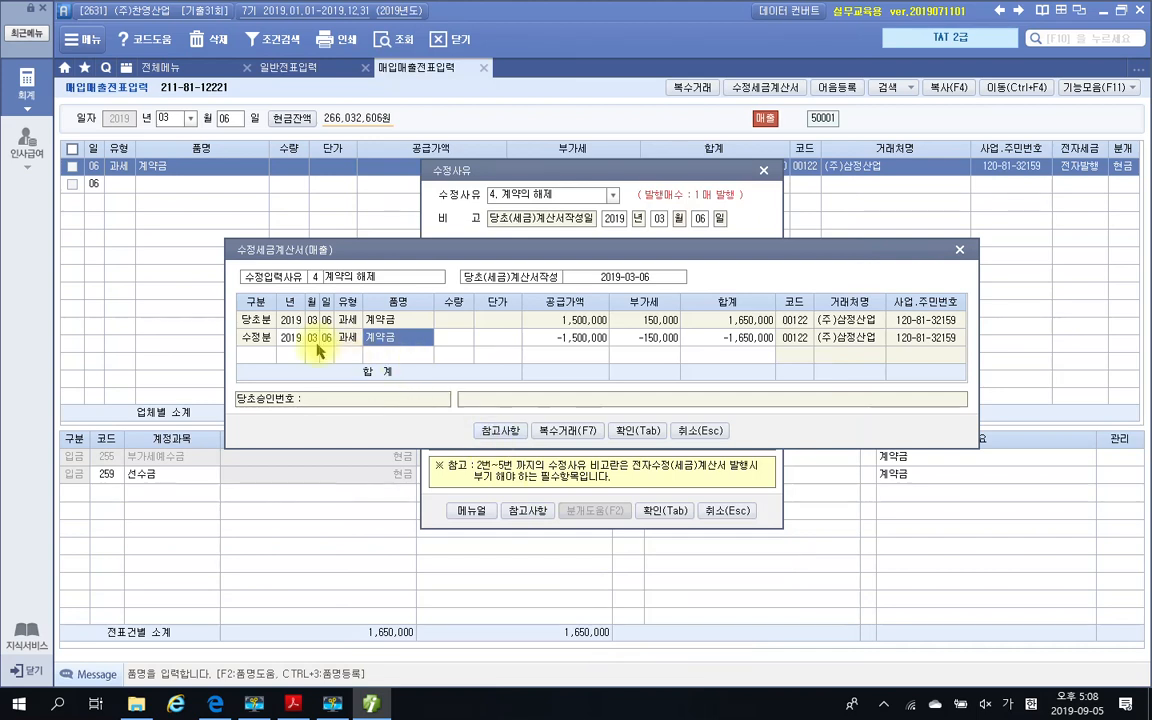
# Set the 수정분 line's date to 03월 10일 in 수정세금계산서(매출) and confirm the amended invoice
pyautogui.click(325, 344)
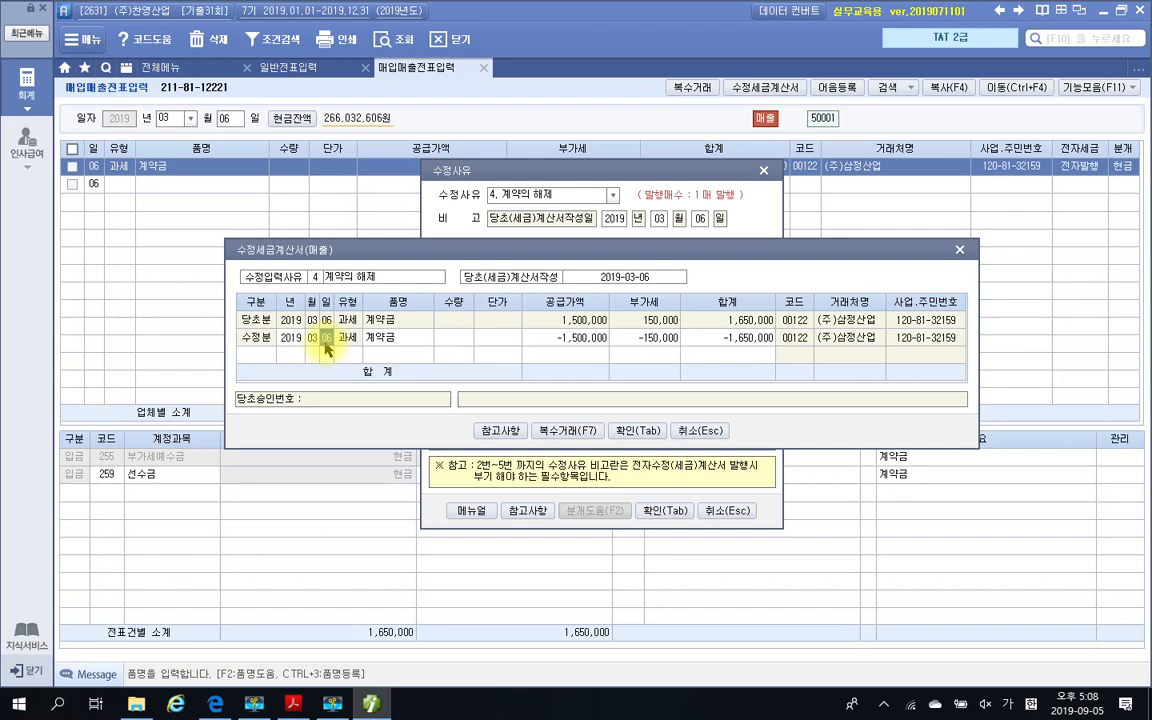
pyautogui.write('10')
pyautogui.press('Return')
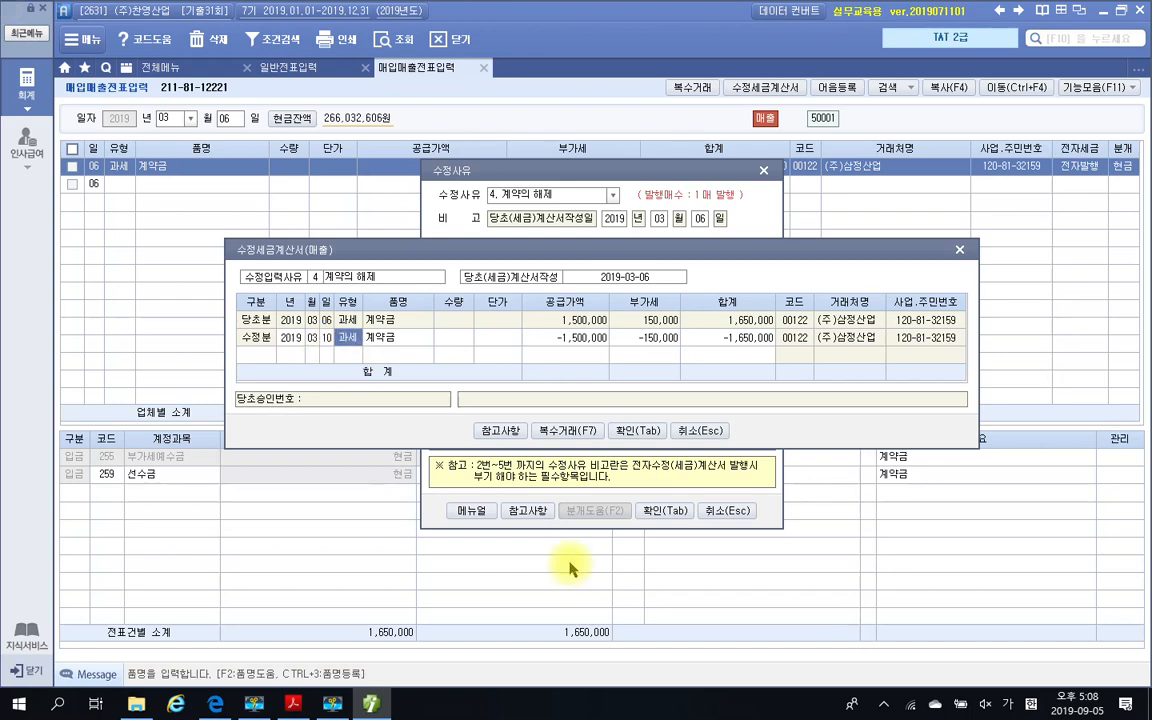
pyautogui.click(637, 430)
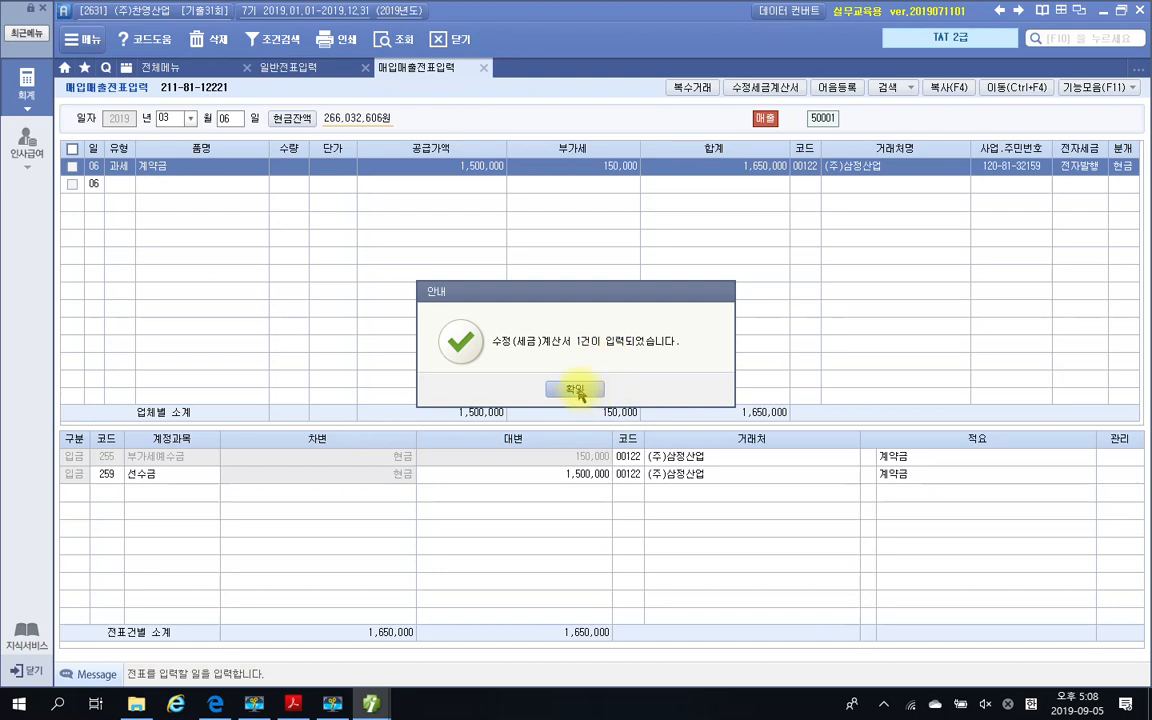
pyautogui.click(576, 390)
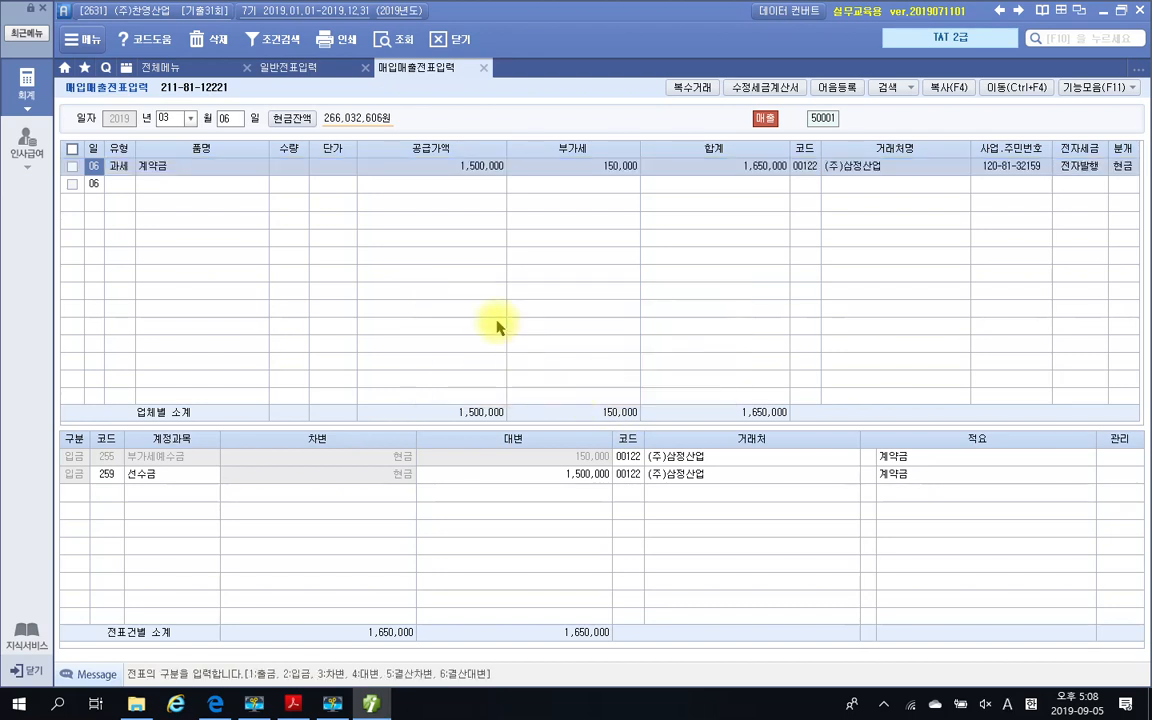
# Query the 매입매출전표 for 3월 10일 and select the amended 계약금 entry of (주)삼정산업
pyautogui.click(226, 119)
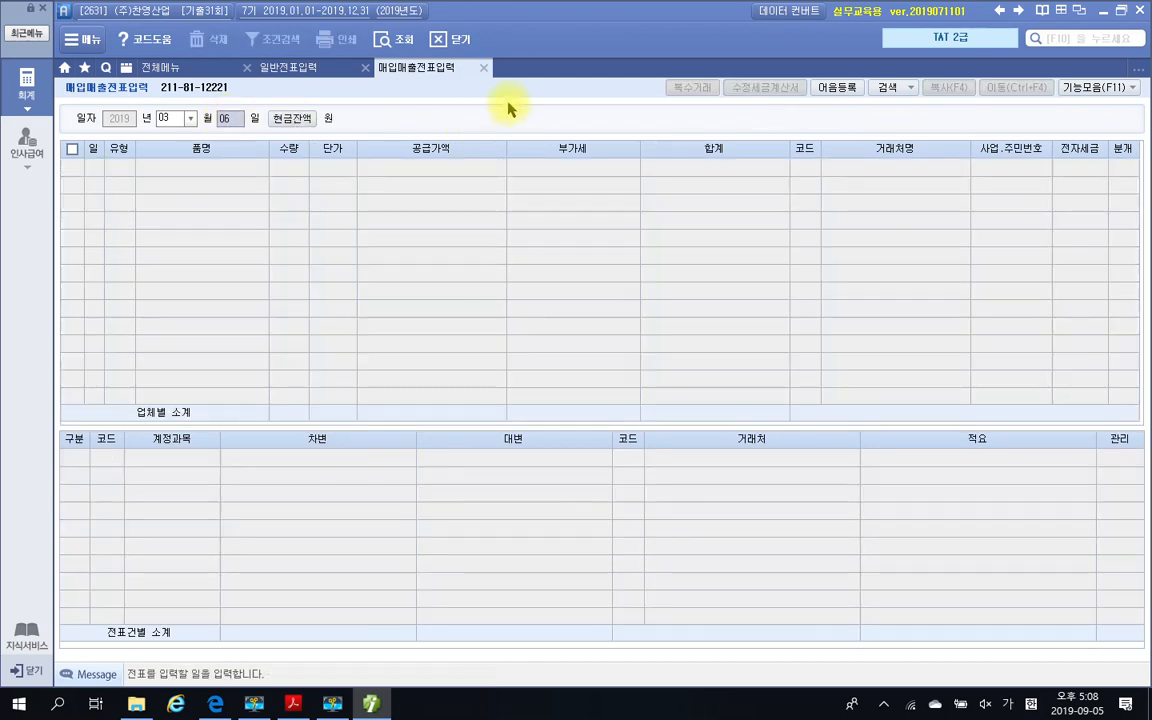
pyautogui.write('10')
pyautogui.press('Return')
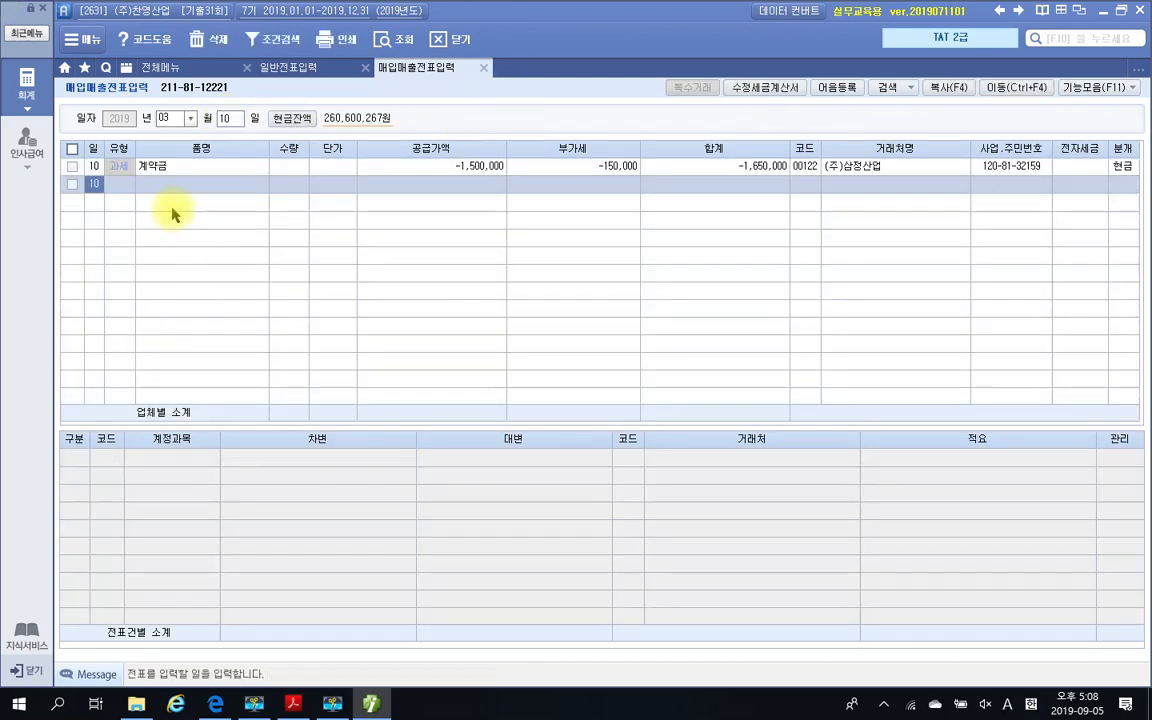
pyautogui.click(72, 167)
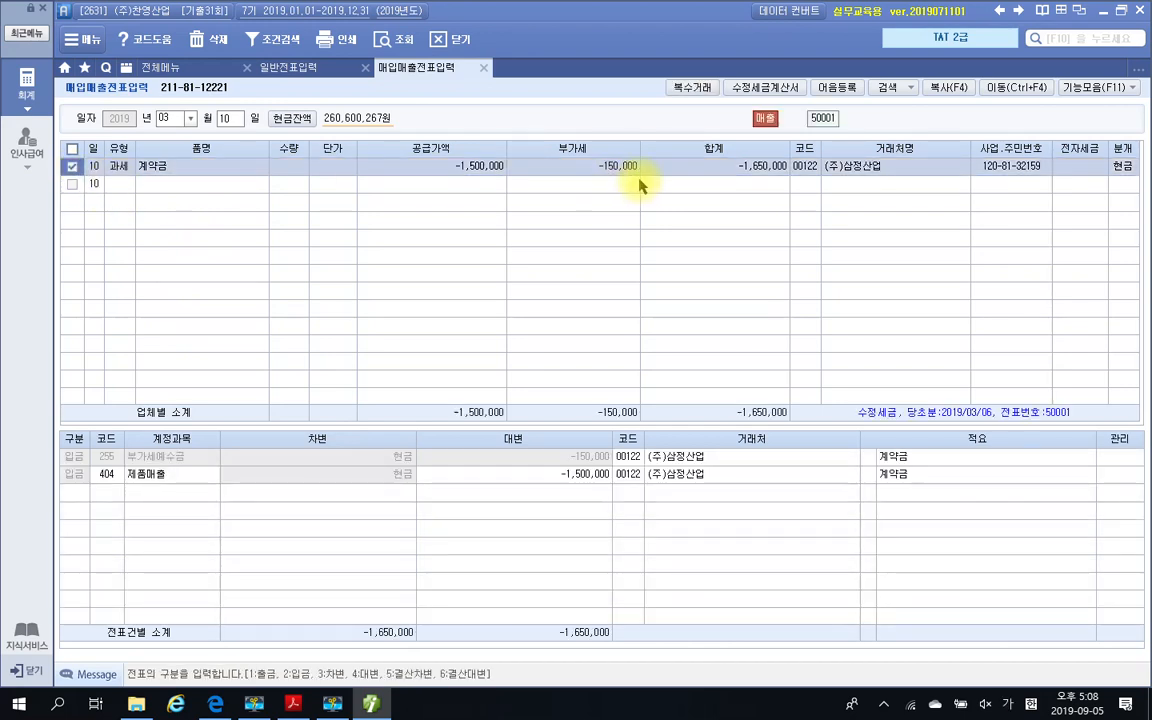
pyautogui.click(1128, 168)
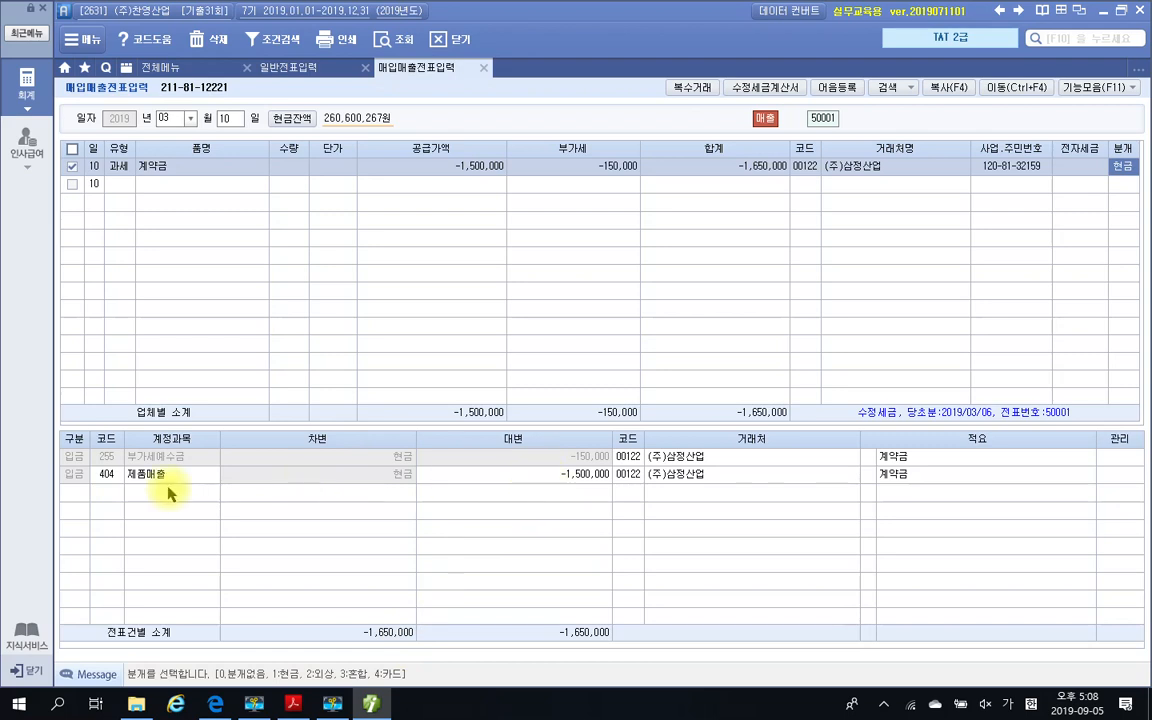
# Replace the 제품매출 account in the entry's cash journal with 259 선수금
pyautogui.click(108, 476)
pyautogui.click(108, 480)
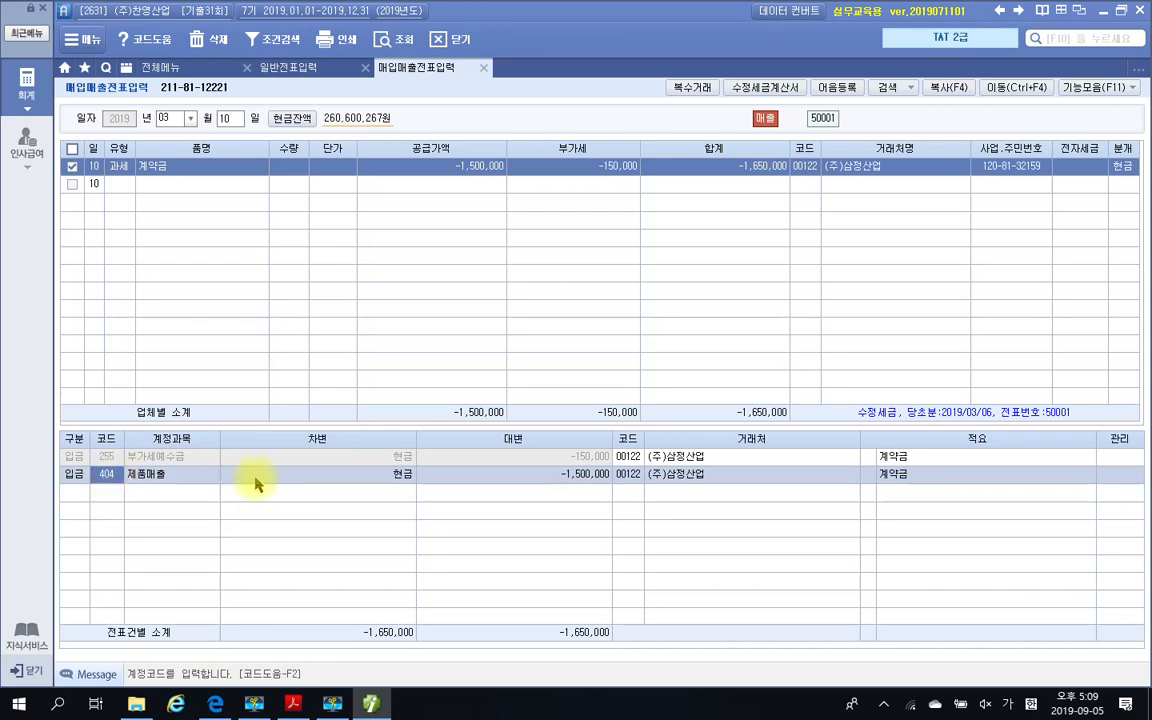
pyautogui.write('선')
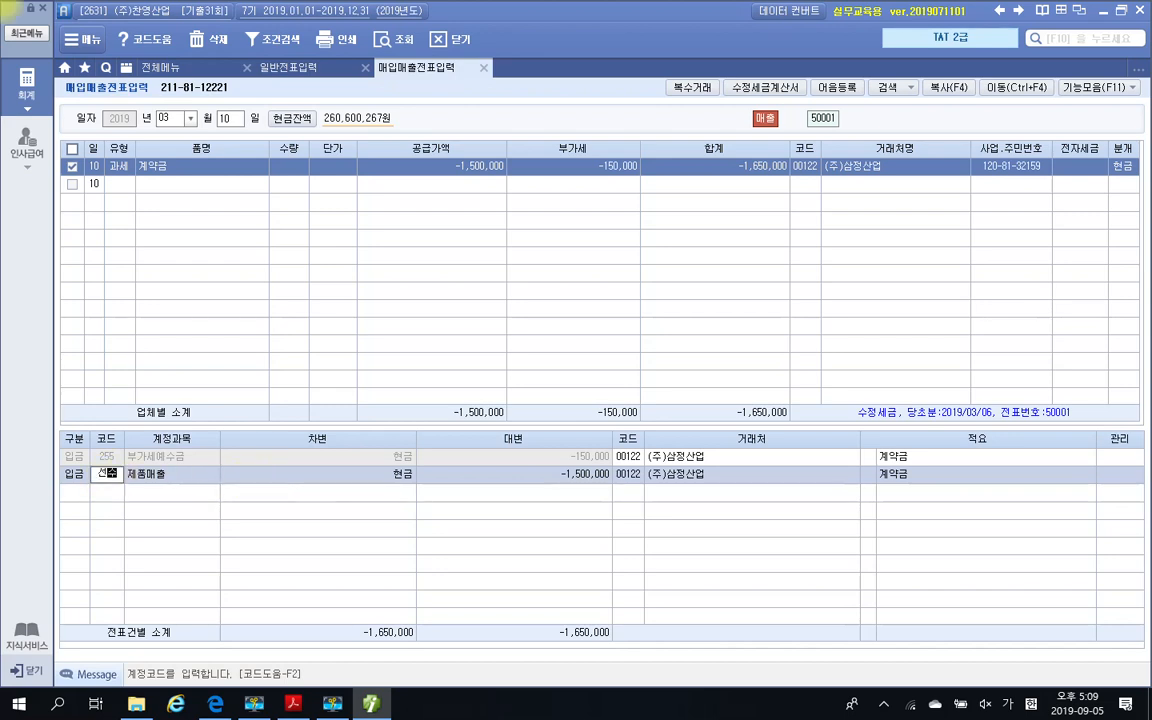
pyautogui.write('수')
pyautogui.press('Return')
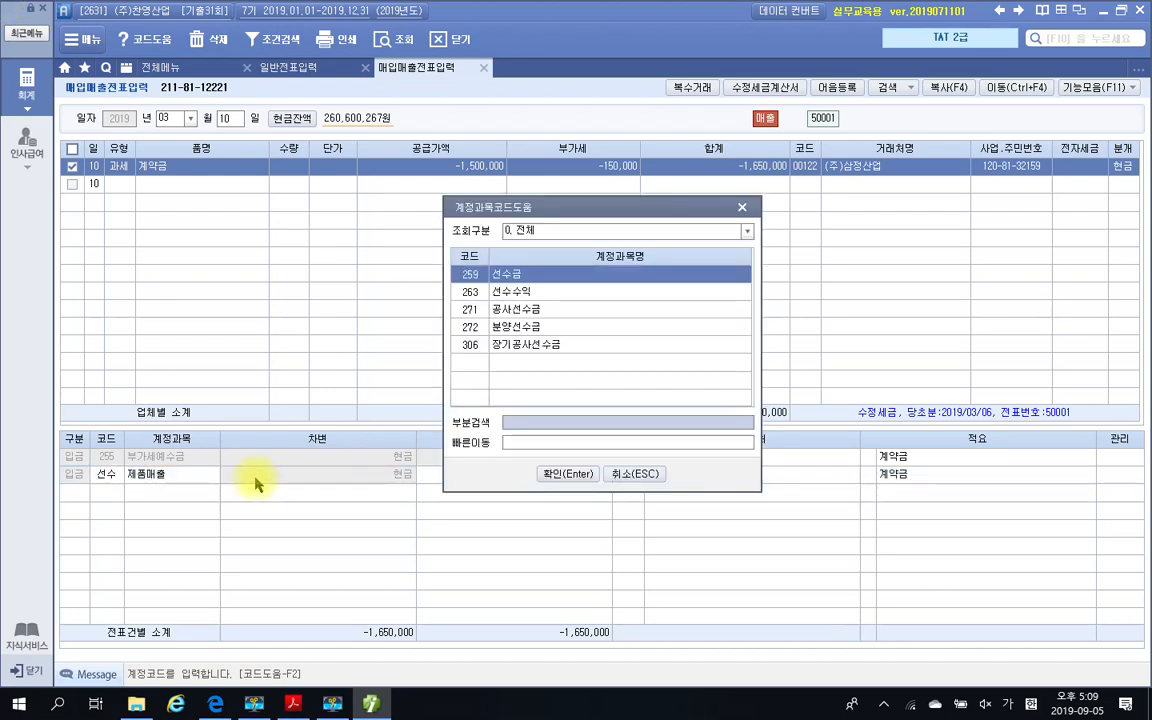
pyautogui.click(541, 474)
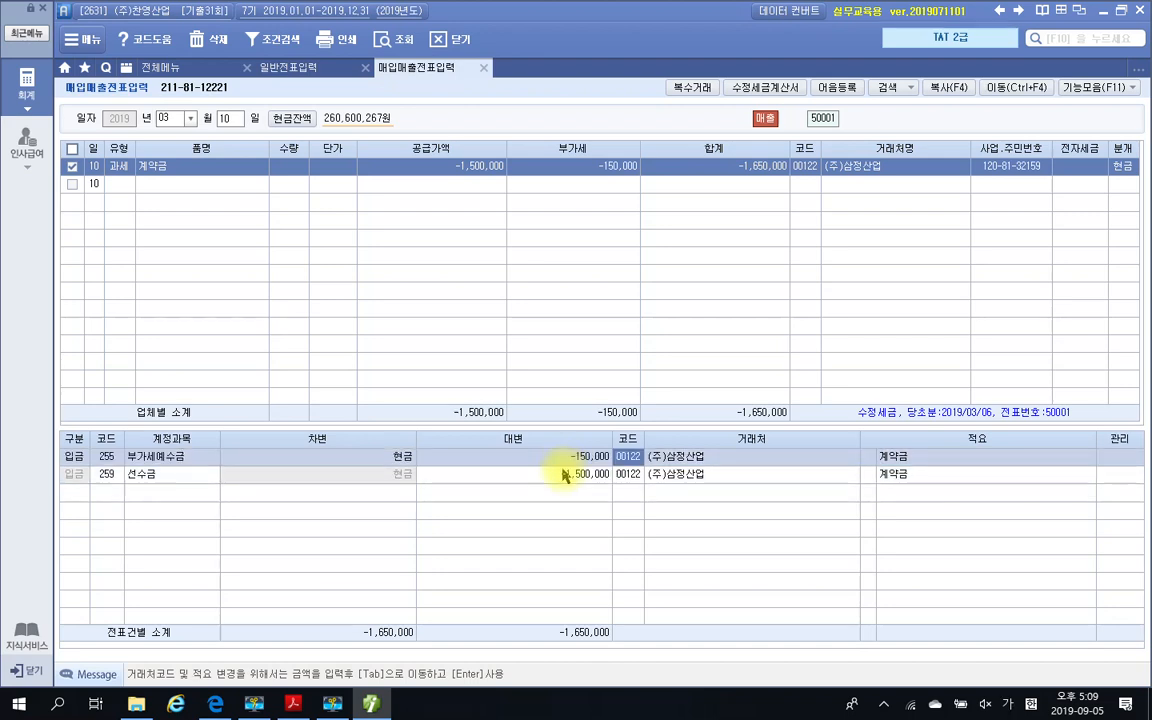
pyautogui.click(565, 476)
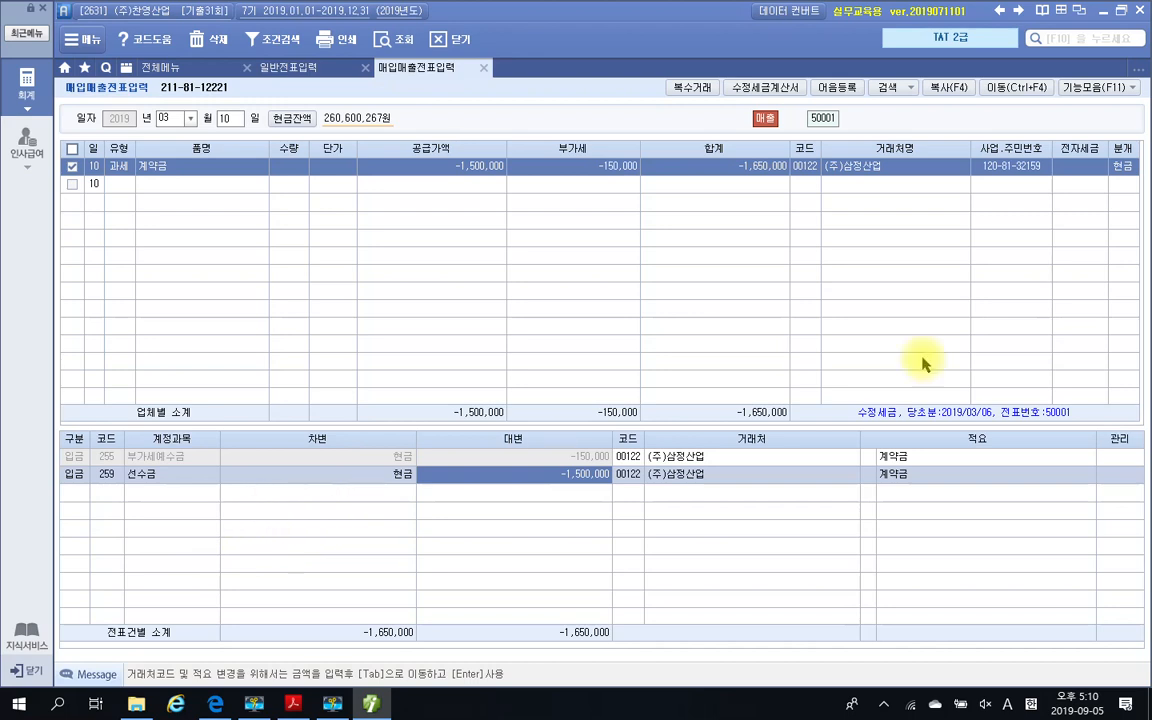
# Set the 분개 type of the amended 계약금 entry to 혼합
pyautogui.click(1124, 172)
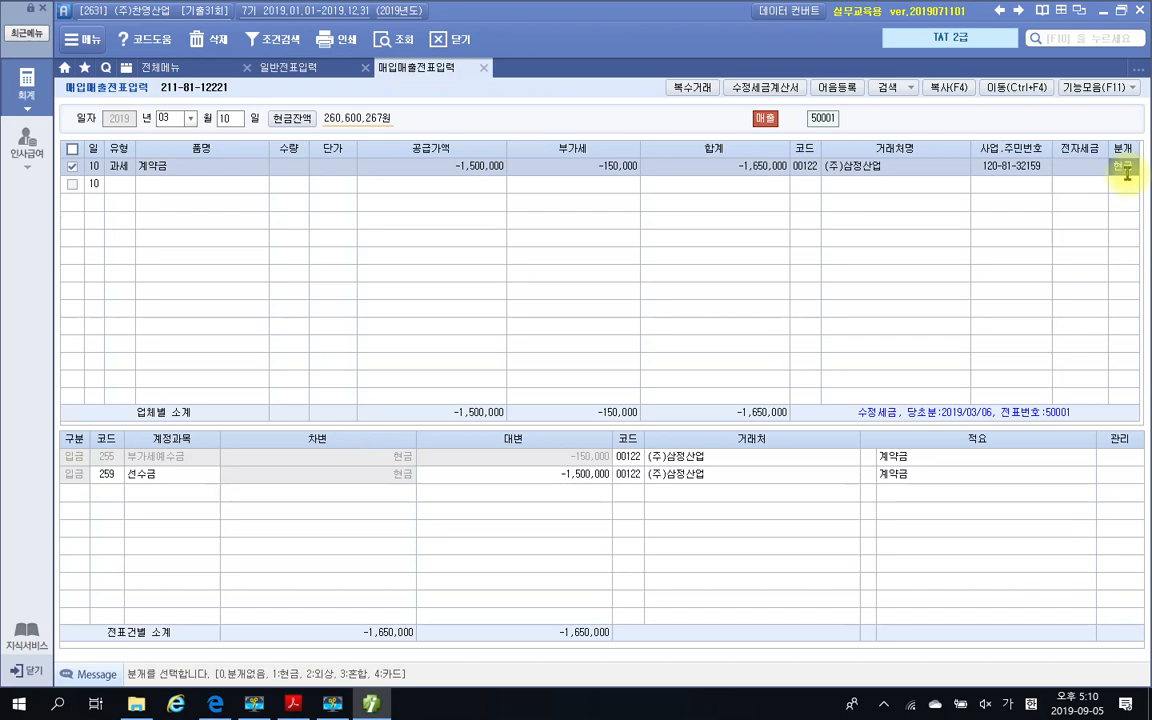
pyautogui.press('3')
pyautogui.press('Return')
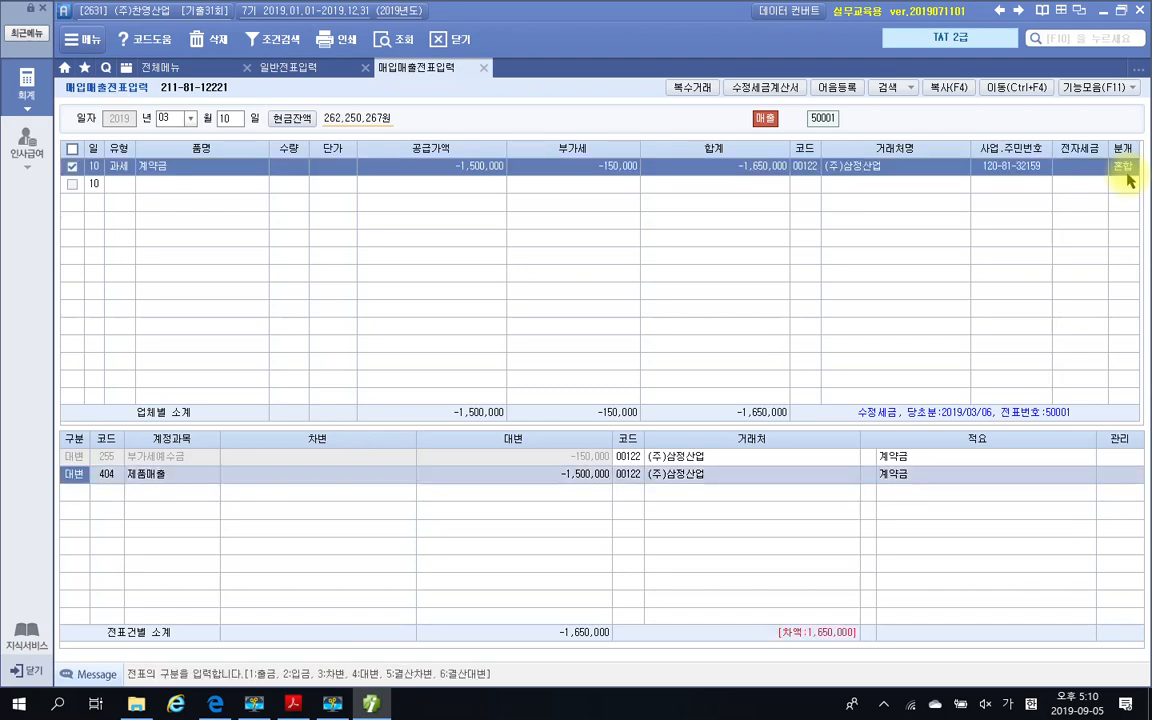
# Try to change the 구분 of the 부가세예수금 line to 차변
pyautogui.click(77, 457)
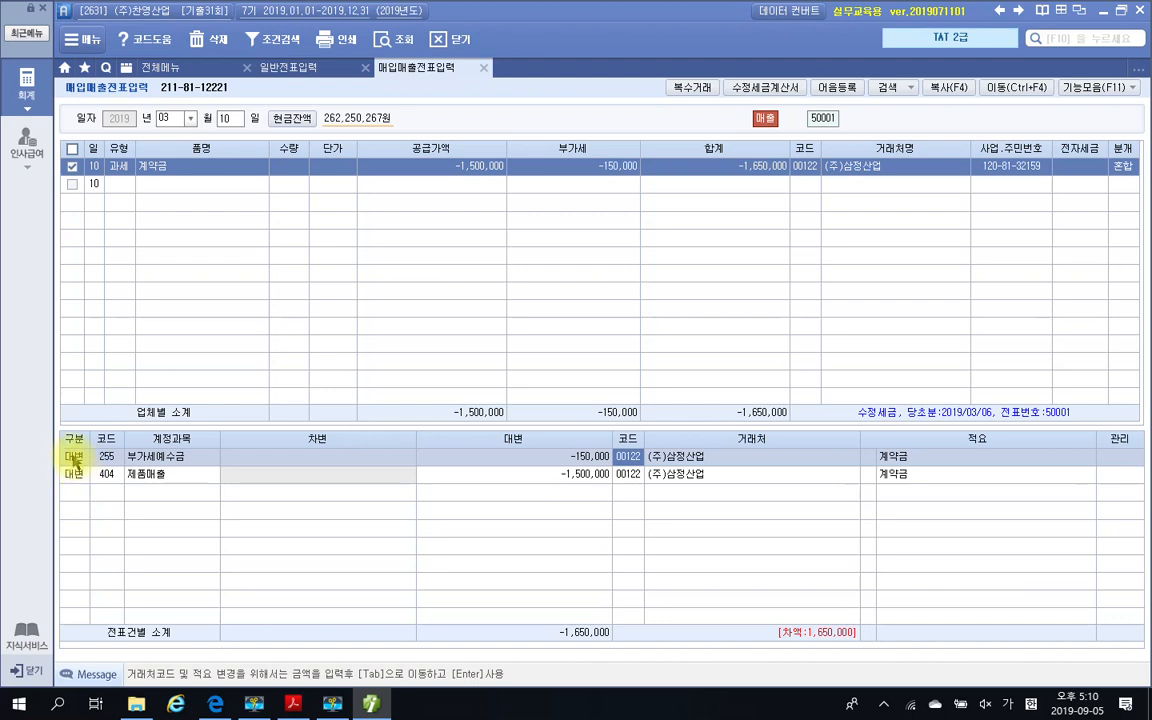
pyautogui.write('3')
pyautogui.click(80, 463)
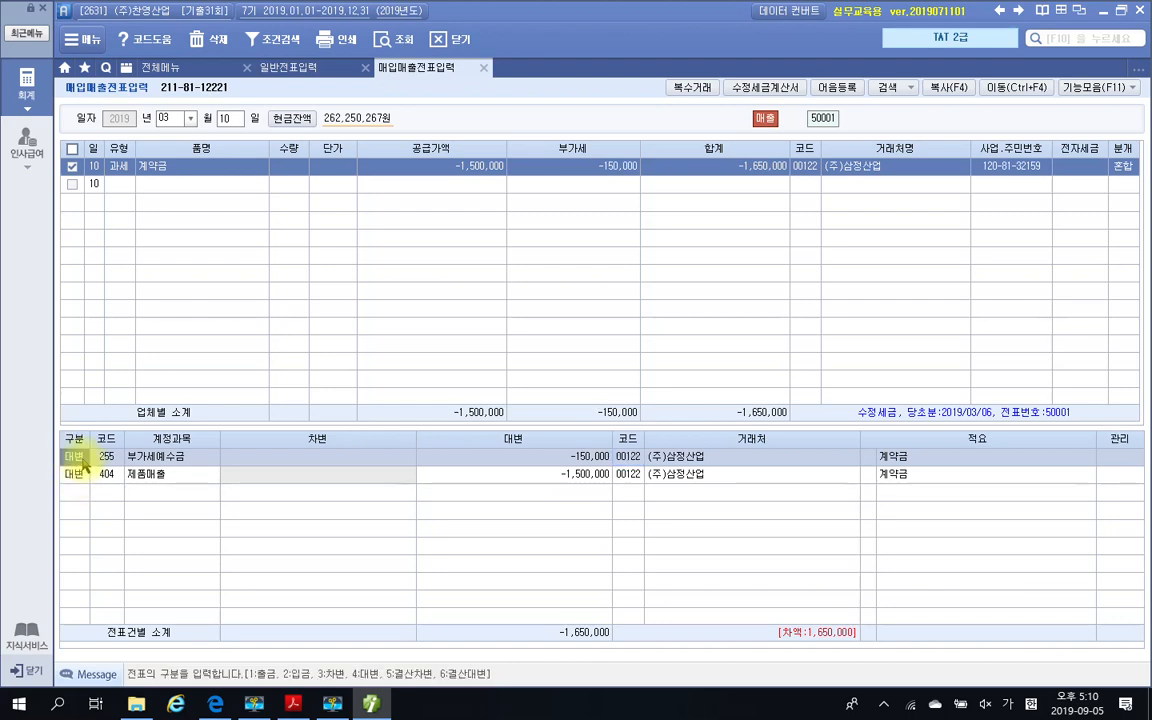
pyautogui.click(128, 473)
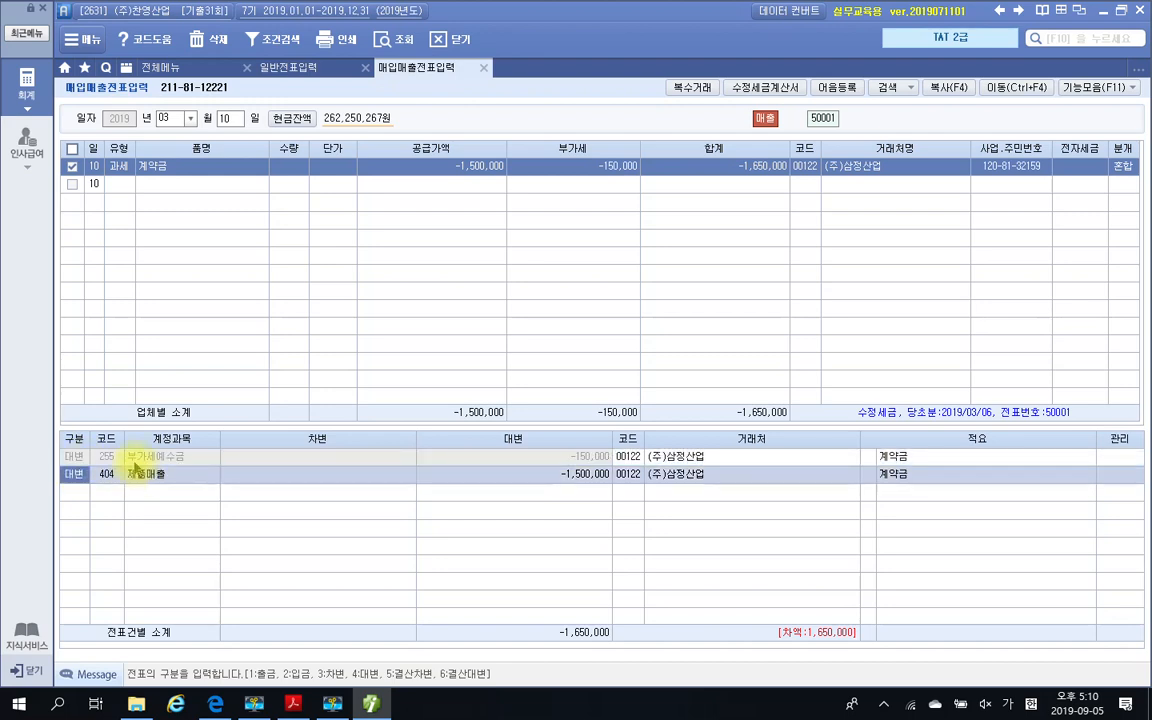
pyautogui.click(138, 459)
pyautogui.click(147, 478)
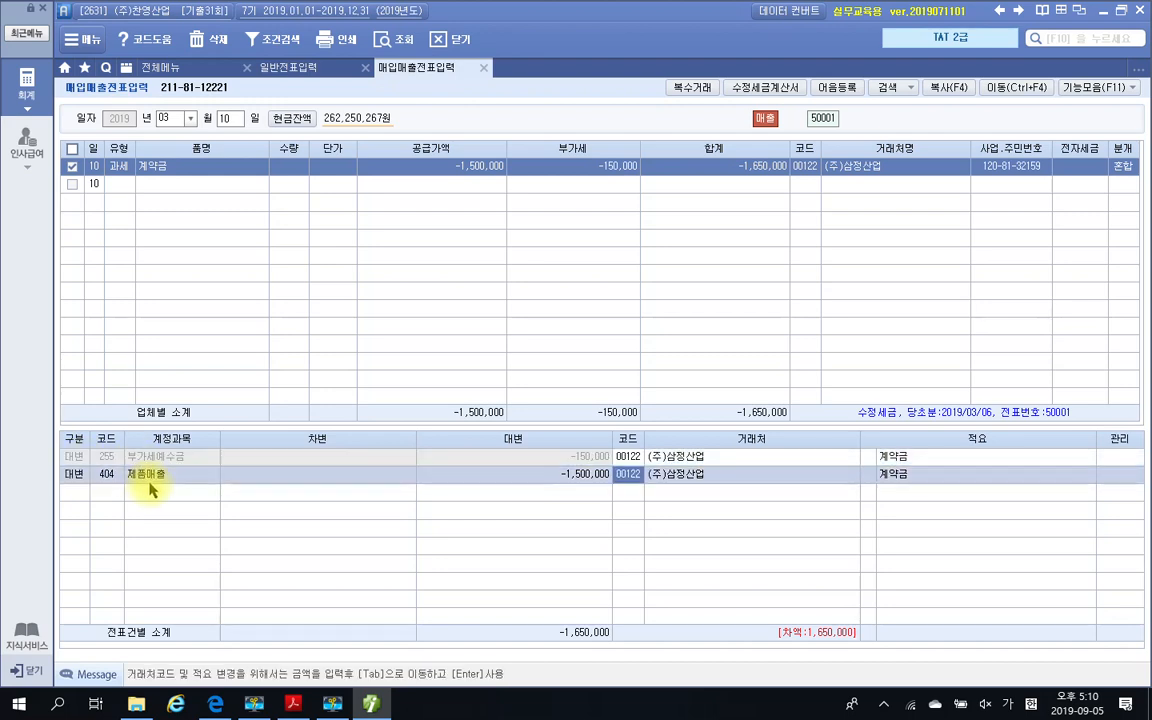
# Change the account of the 제품매출 line in the 혼합 journal to 259 선수금
pyautogui.click(74, 472)
pyautogui.click(109, 482)
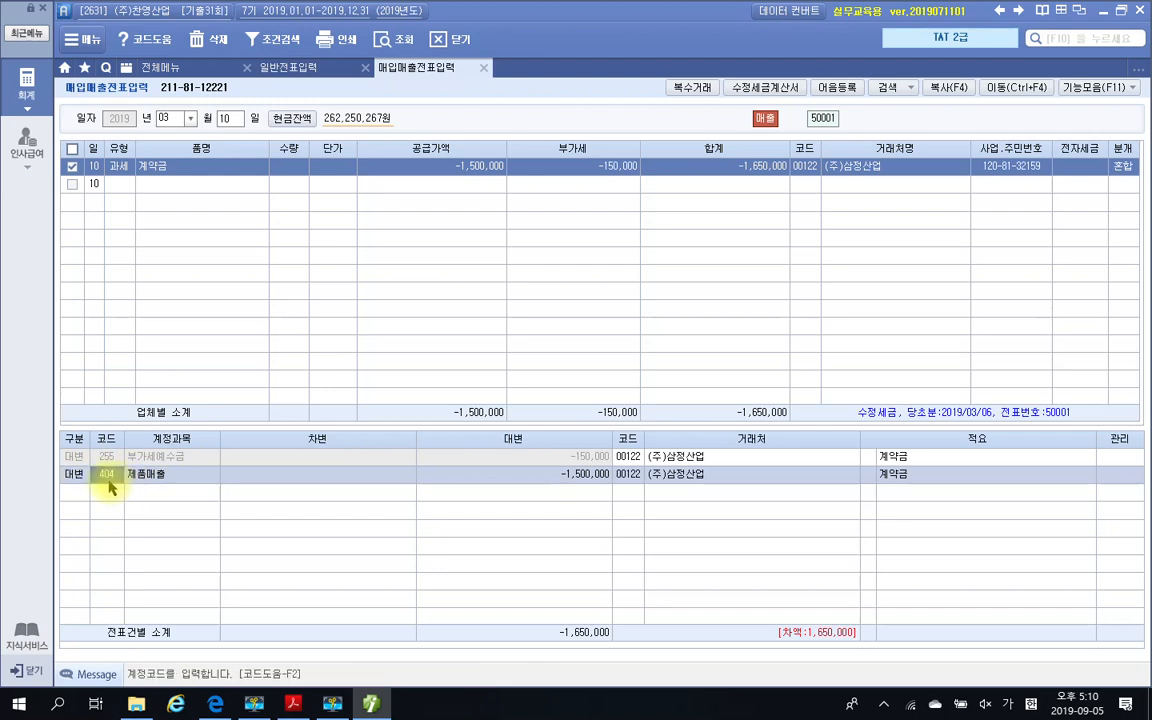
pyautogui.write('ㅅㄴ')
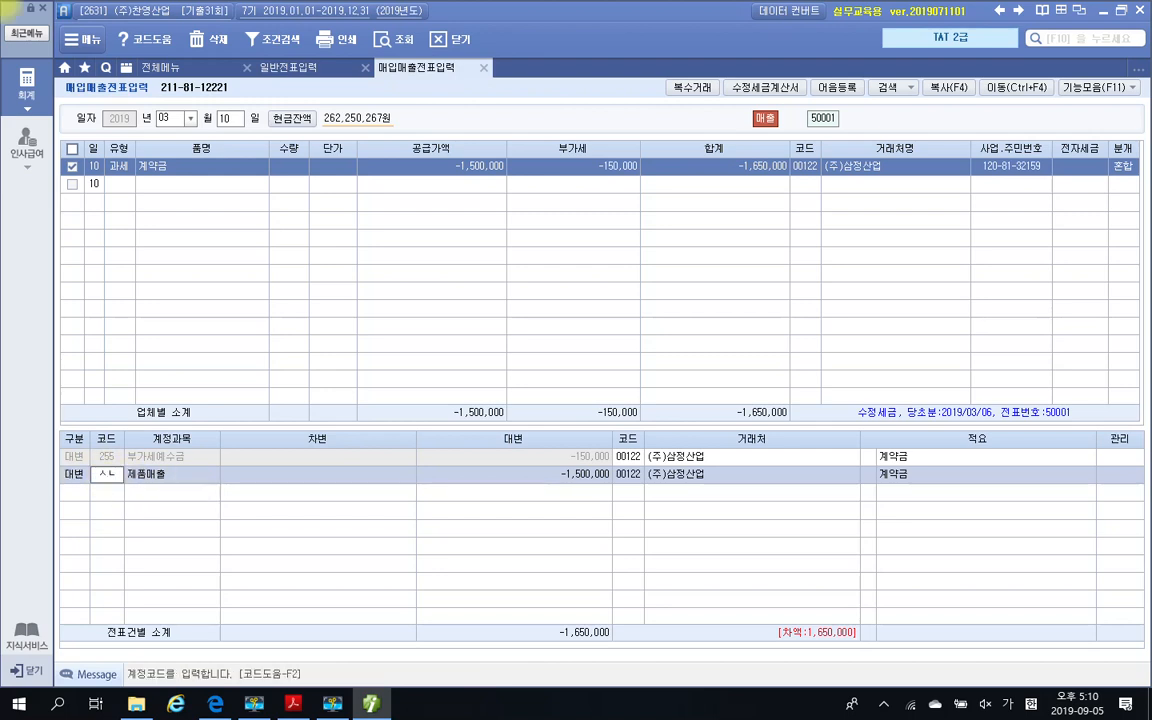
pyautogui.write('선수')
pyautogui.press('Return')
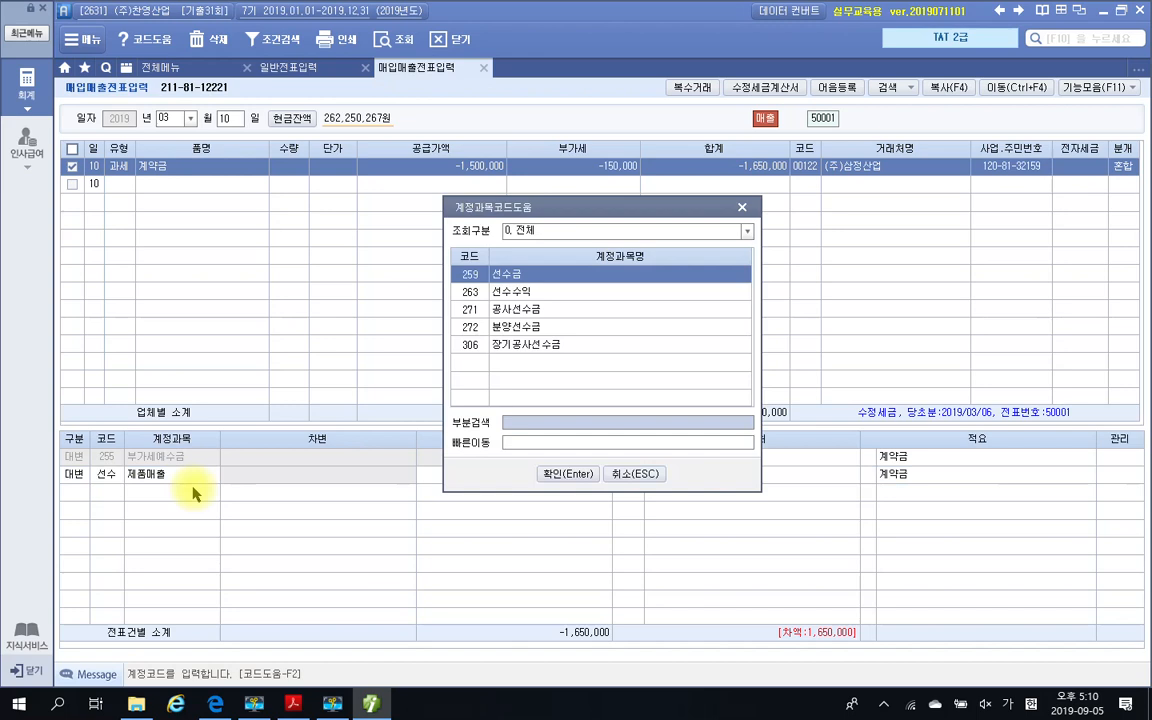
pyautogui.click(552, 473)
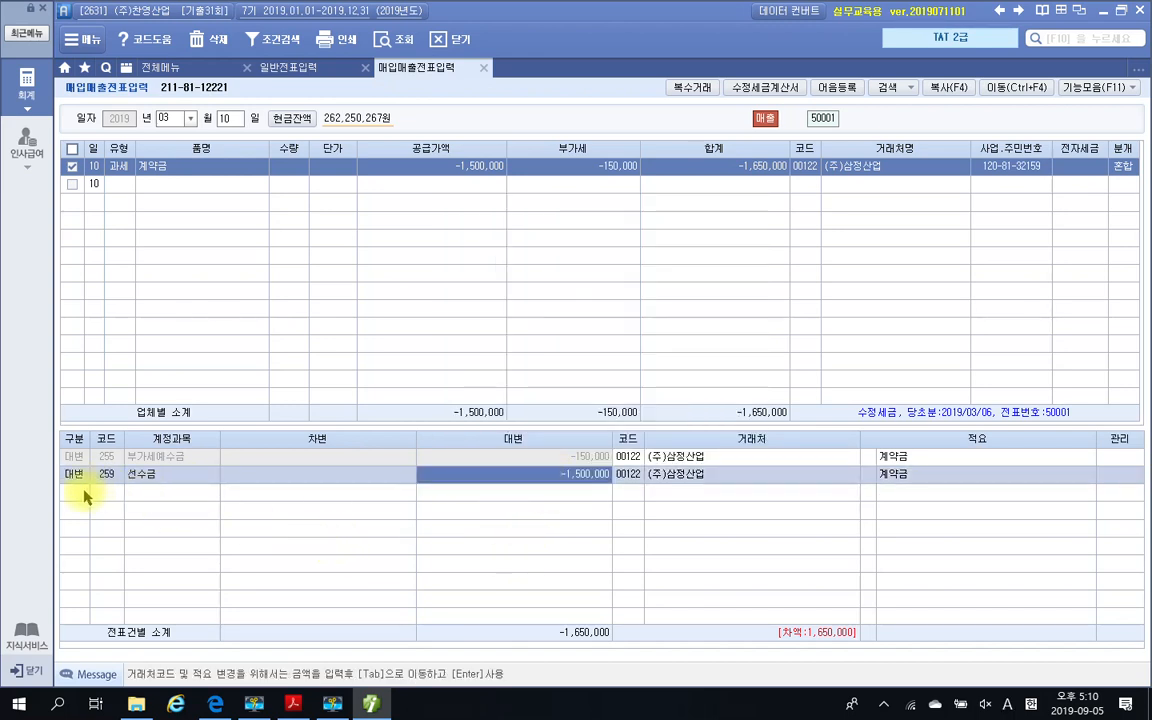
# Add a 대변 line with account 101 현금 for 1,650,000, save the entry, and reselect it to check its journal lines
pyautogui.click(92, 494)
pyautogui.press('Return')
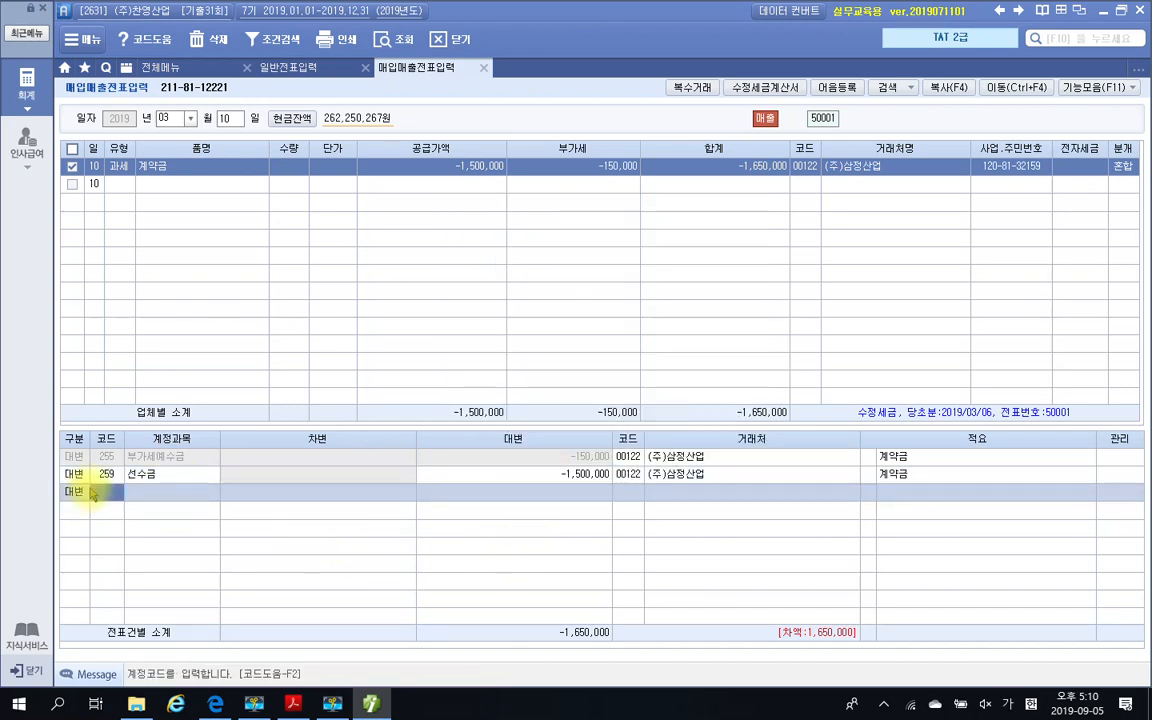
pyautogui.write('101')
pyautogui.press('Return')
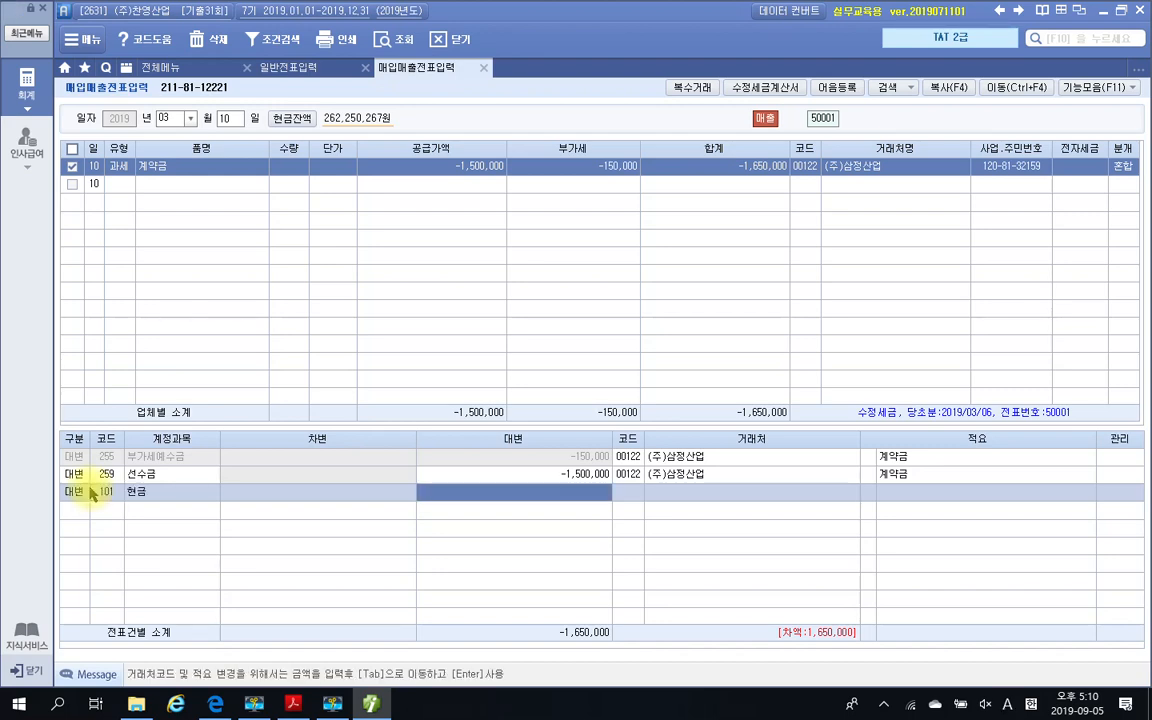
pyautogui.write('1,650,000')
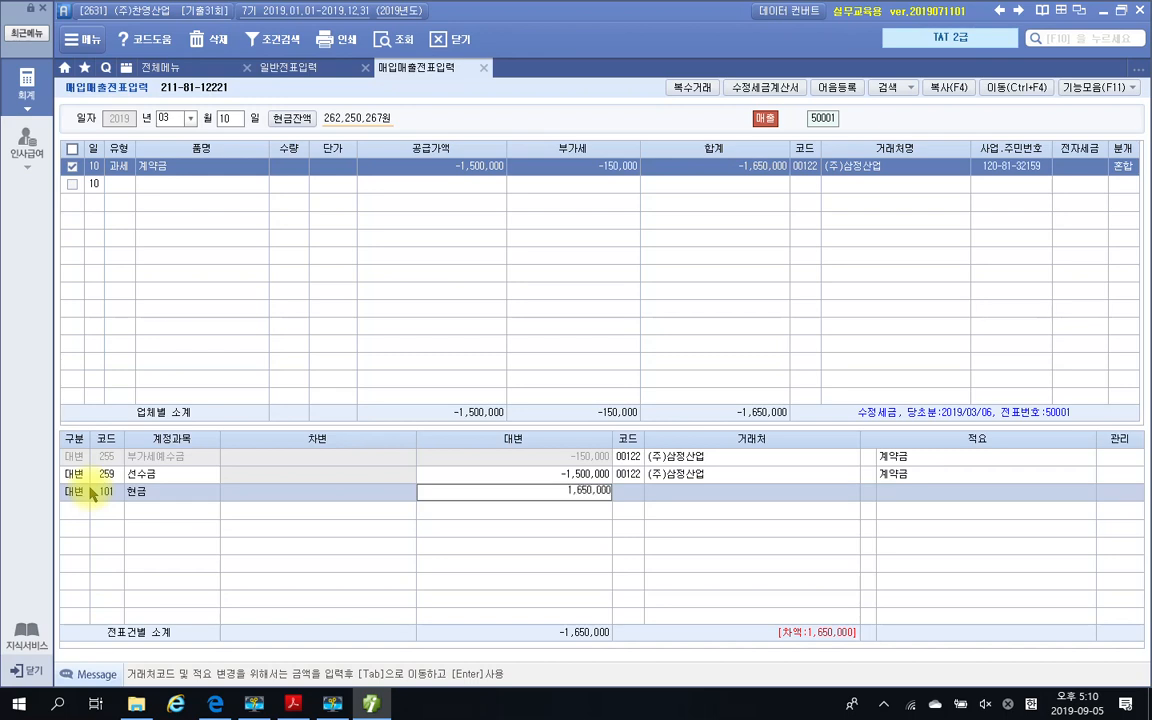
pyautogui.press('Return')
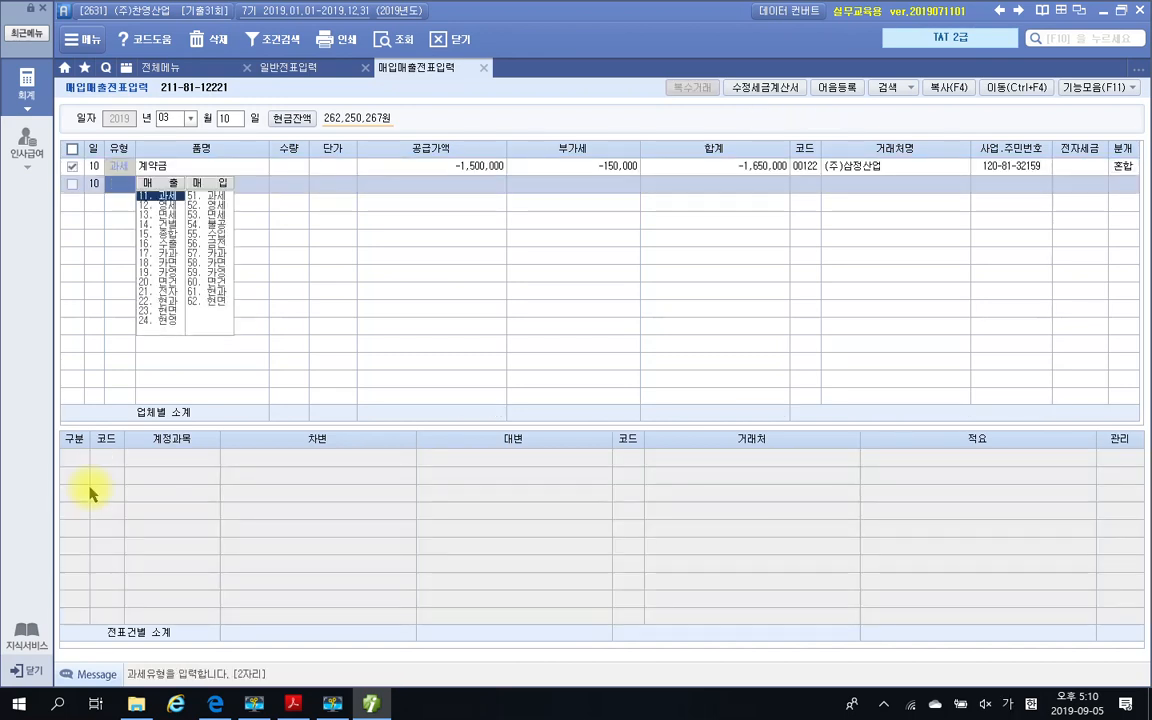
pyautogui.click(1119, 167)
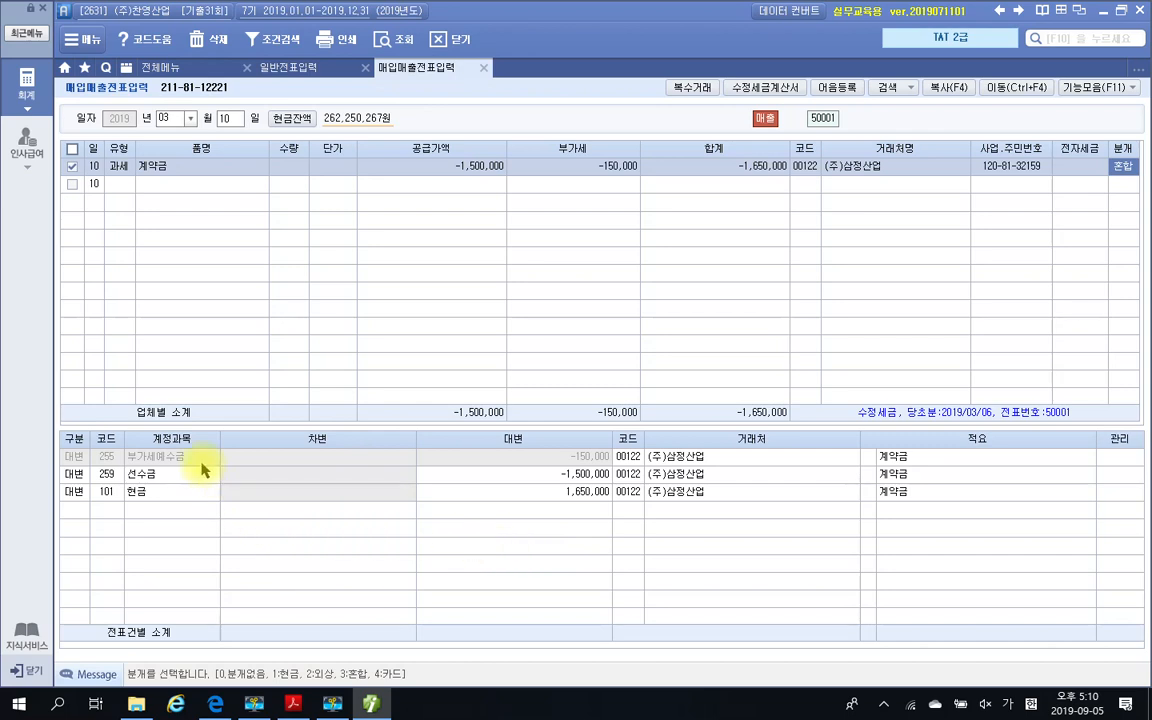
pyautogui.click(566, 495)
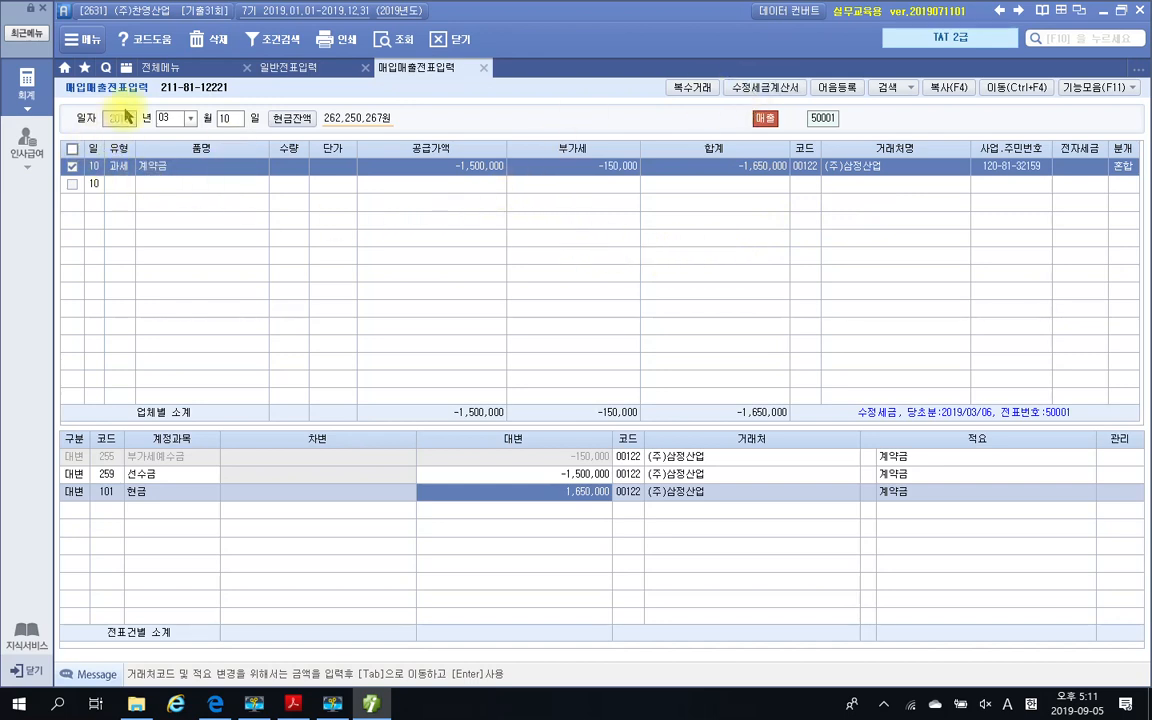
# Open 전자세금계산서 발행 및 내역관리 and query the sales invoices for the period 2019-03-10 to 2019-03-10
pyautogui.click(170, 76)
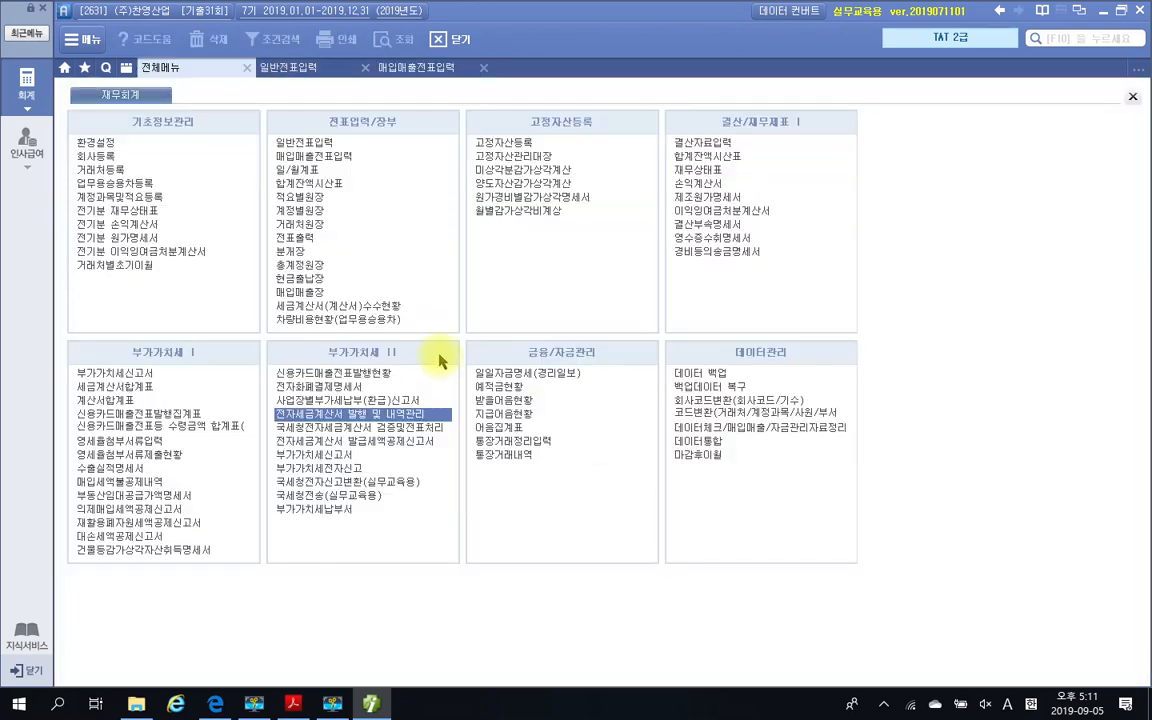
pyautogui.click(372, 413)
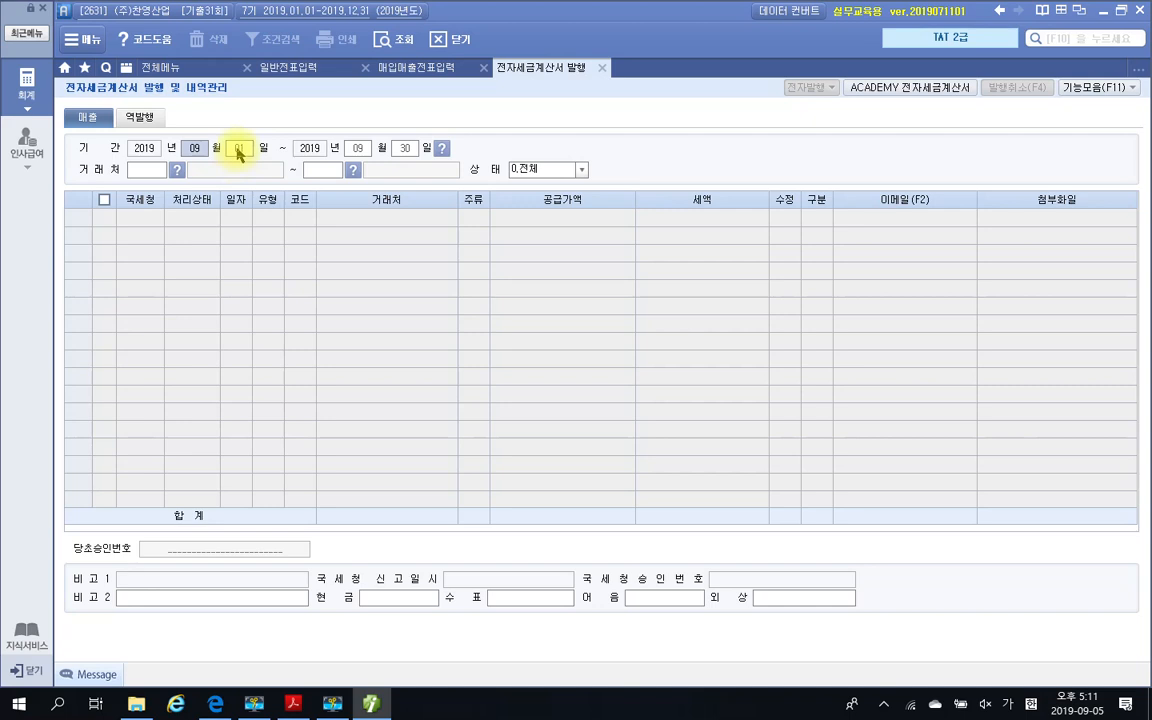
pyautogui.click(238, 149)
pyautogui.write('10')
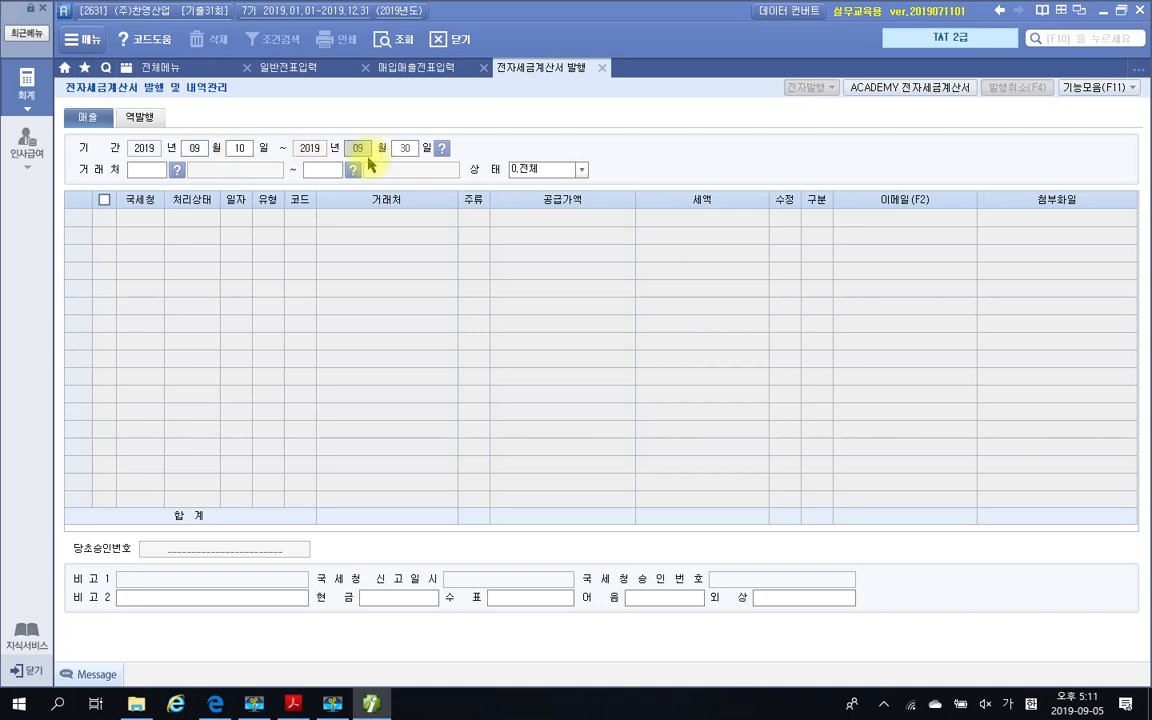
pyautogui.press('Return')
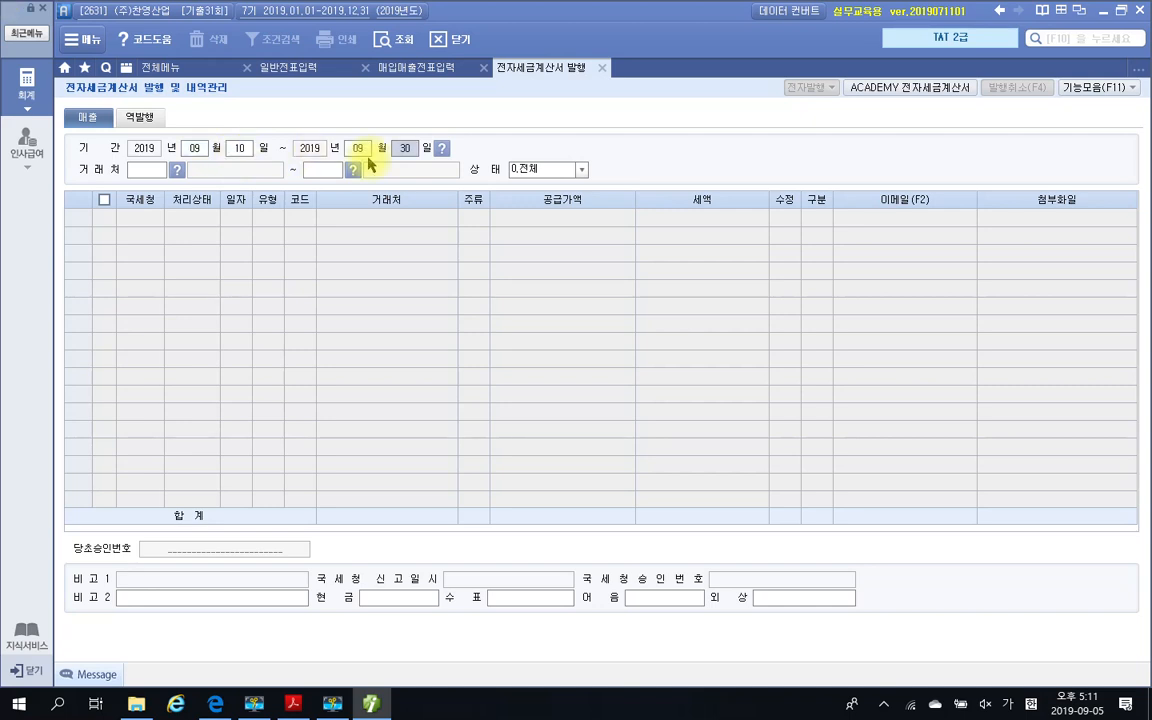
pyautogui.click(203, 154)
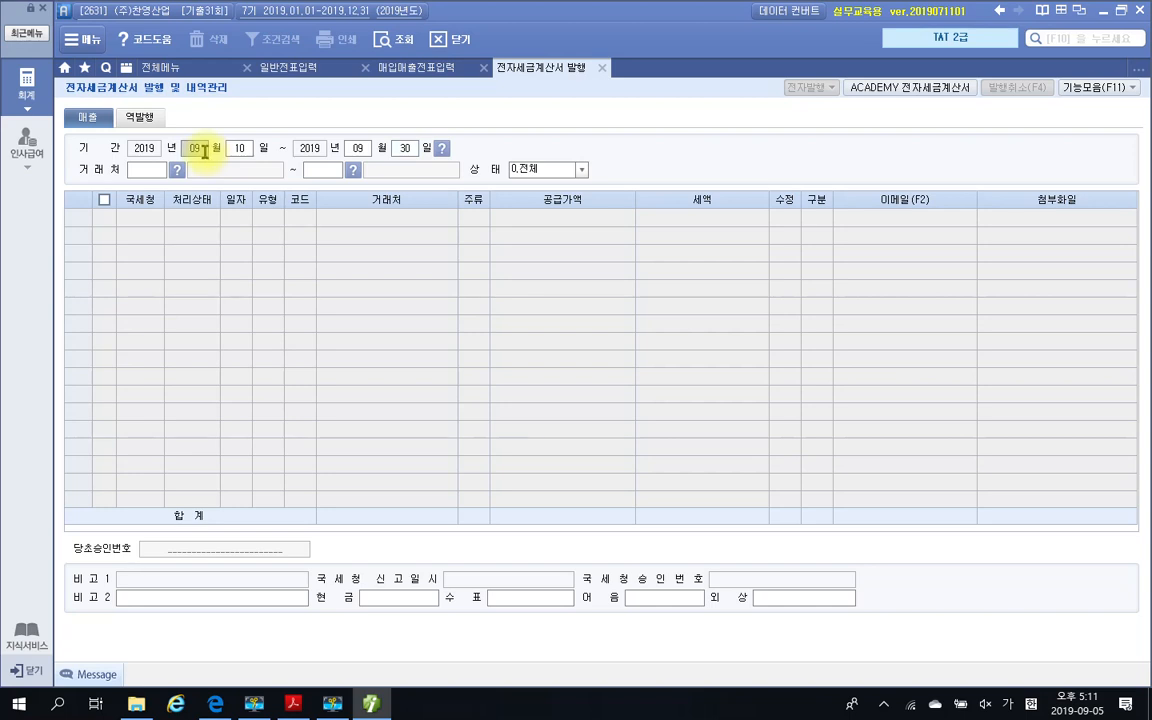
pyautogui.write('03')
pyautogui.press('Return')
pyautogui.press('Return')
pyautogui.press('Return')
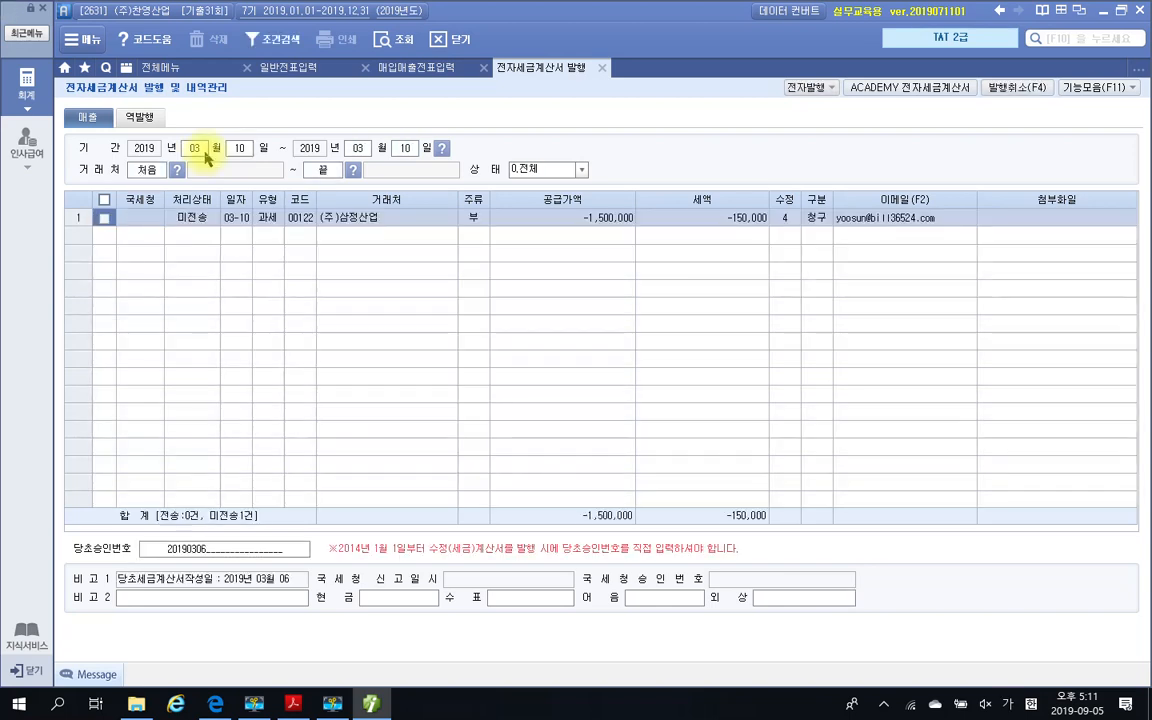
# Select the unsent 03-10 invoice for (주)삼정산업 and send it through 전자발행 with the prefilled login
pyautogui.click(104, 217)
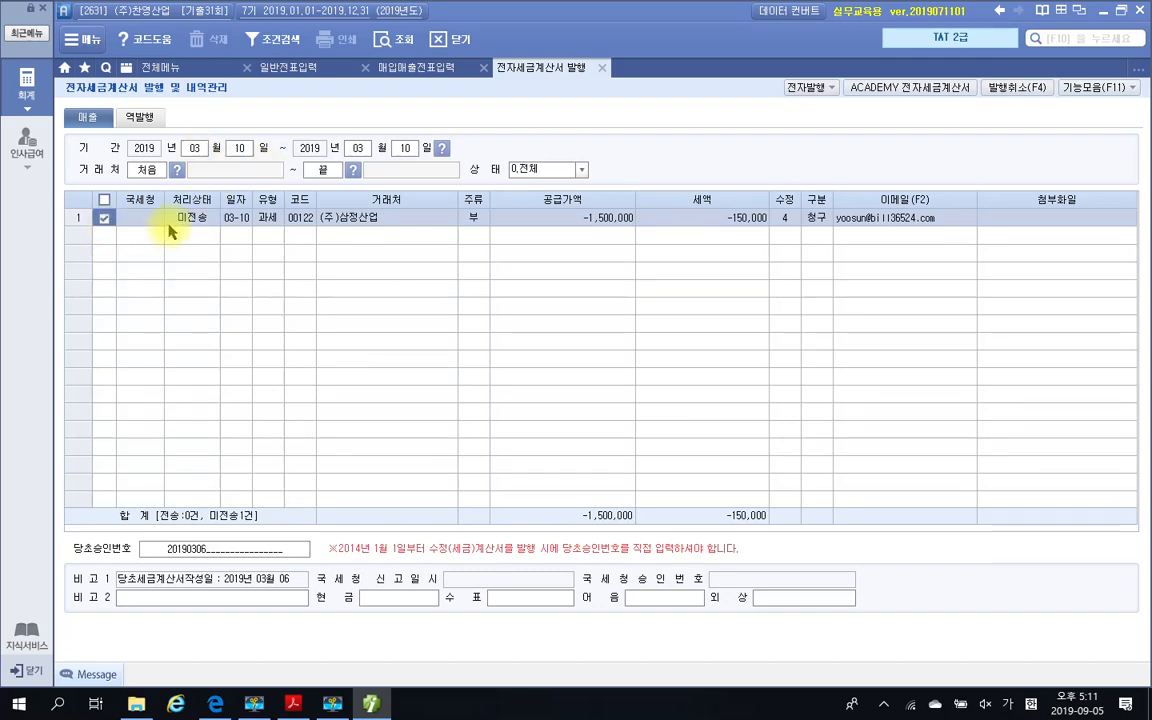
pyautogui.click(806, 87)
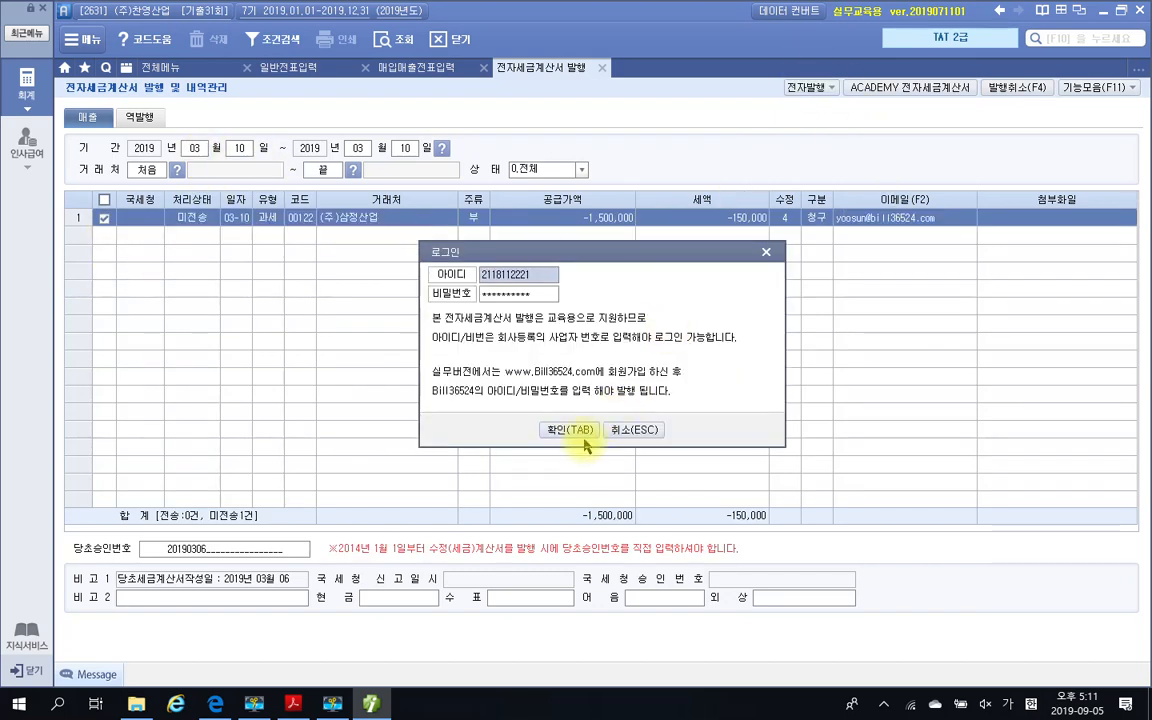
pyautogui.click(577, 432)
pyautogui.click(587, 514)
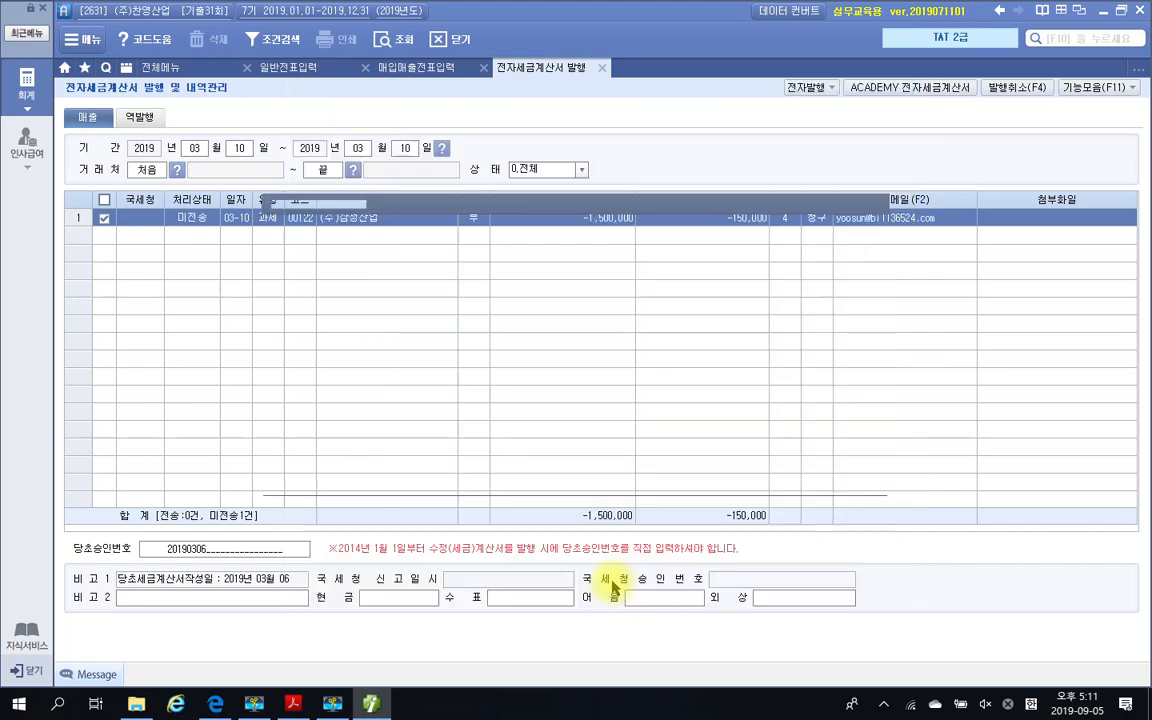
pyautogui.click(580, 389)
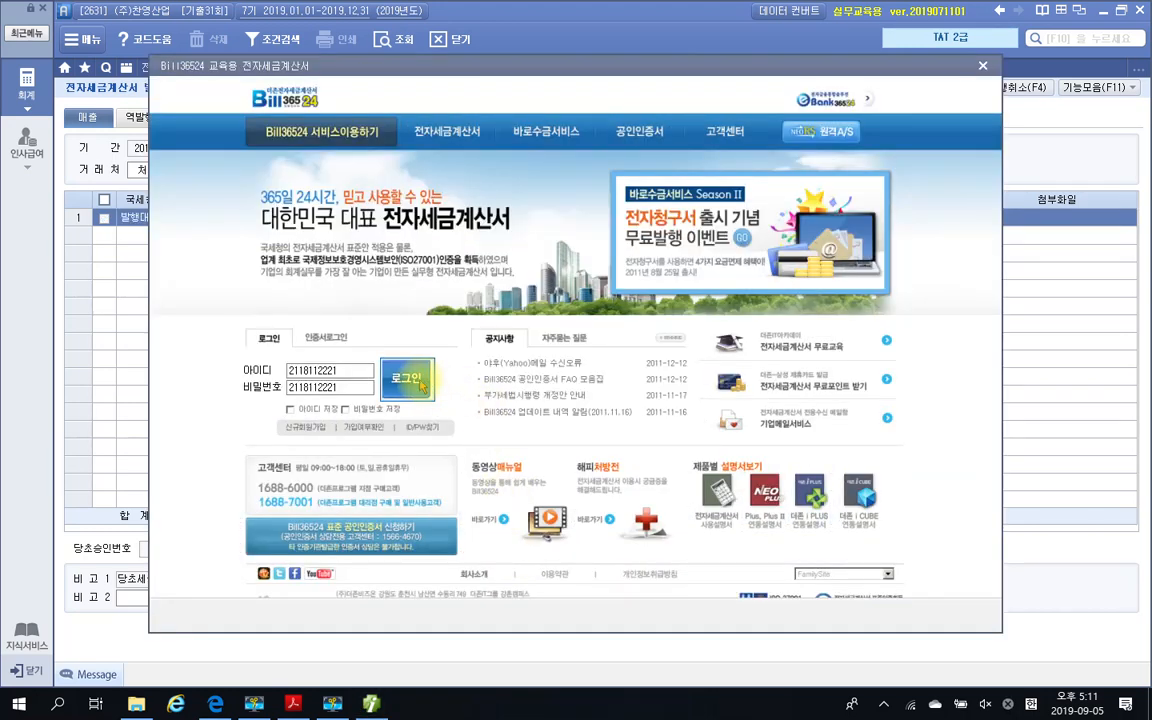
# Log in to the Bill36524 training site, query the 미전송 sales invoices, and issue the 전자 수정세금계산서 for (주)삼정산업
pyautogui.click(414, 385)
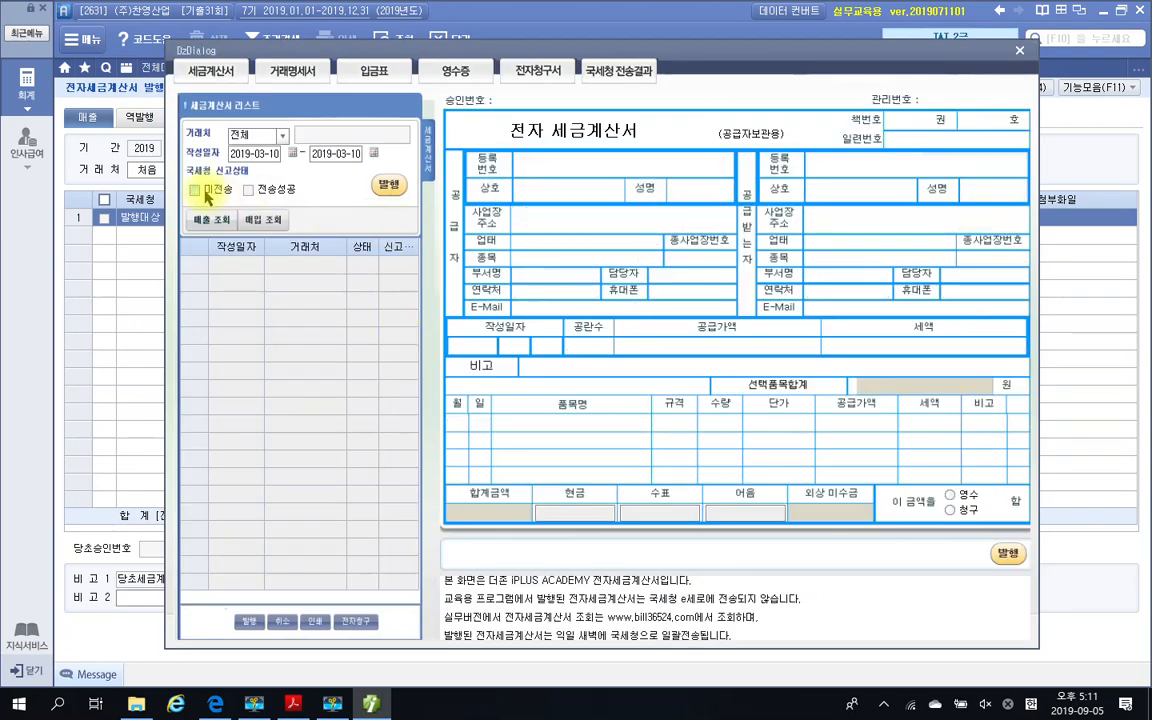
pyautogui.click(211, 220)
pyautogui.click(386, 184)
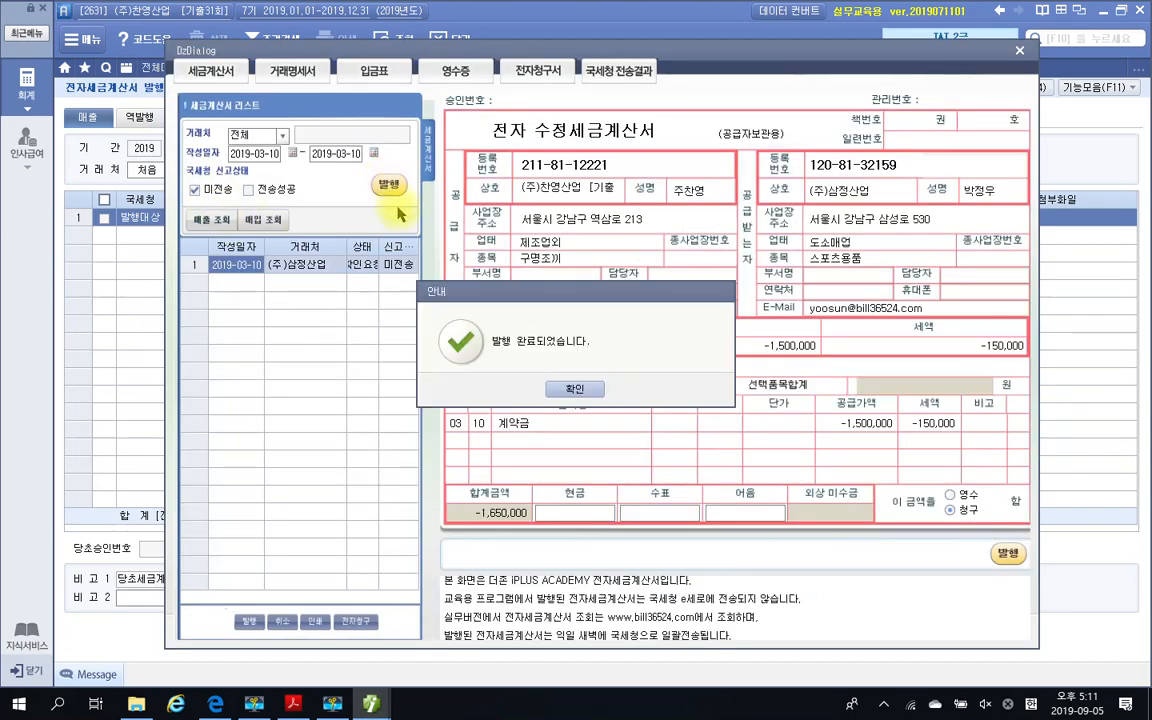
pyautogui.click(595, 396)
pyautogui.click(588, 389)
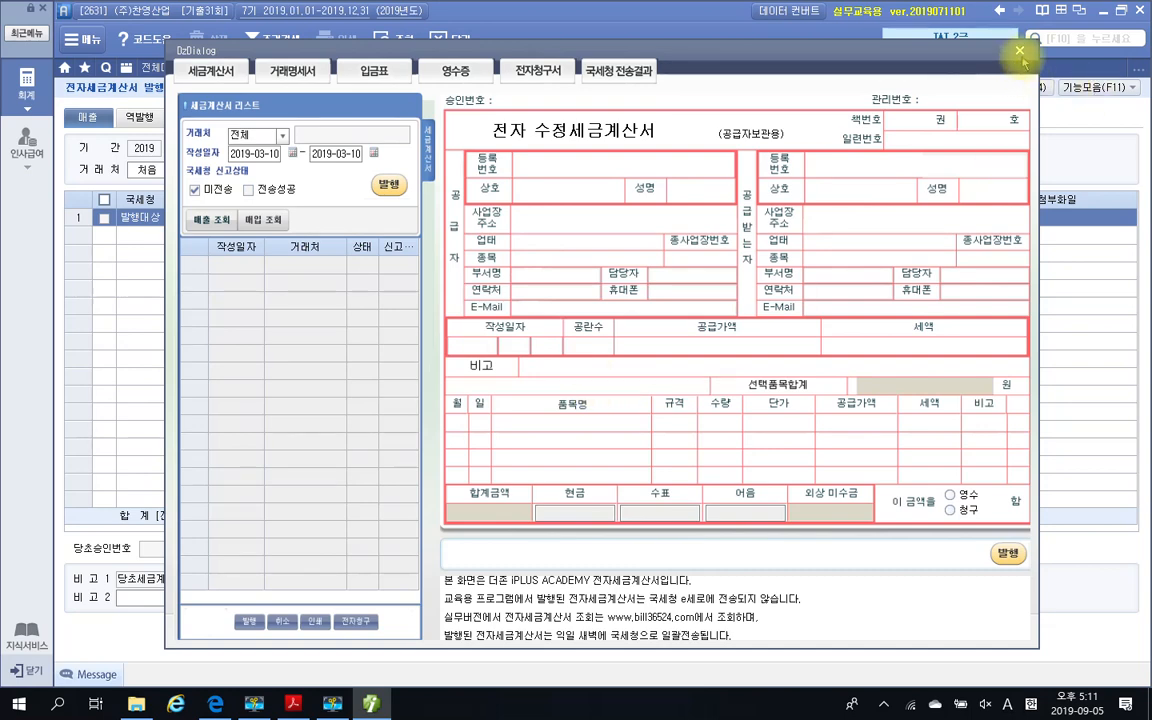
# Close the Bill36524 and 전자세금계산서 발행 screens and review the 선수금 line of the 03-10 entry
pyautogui.click(1019, 50)
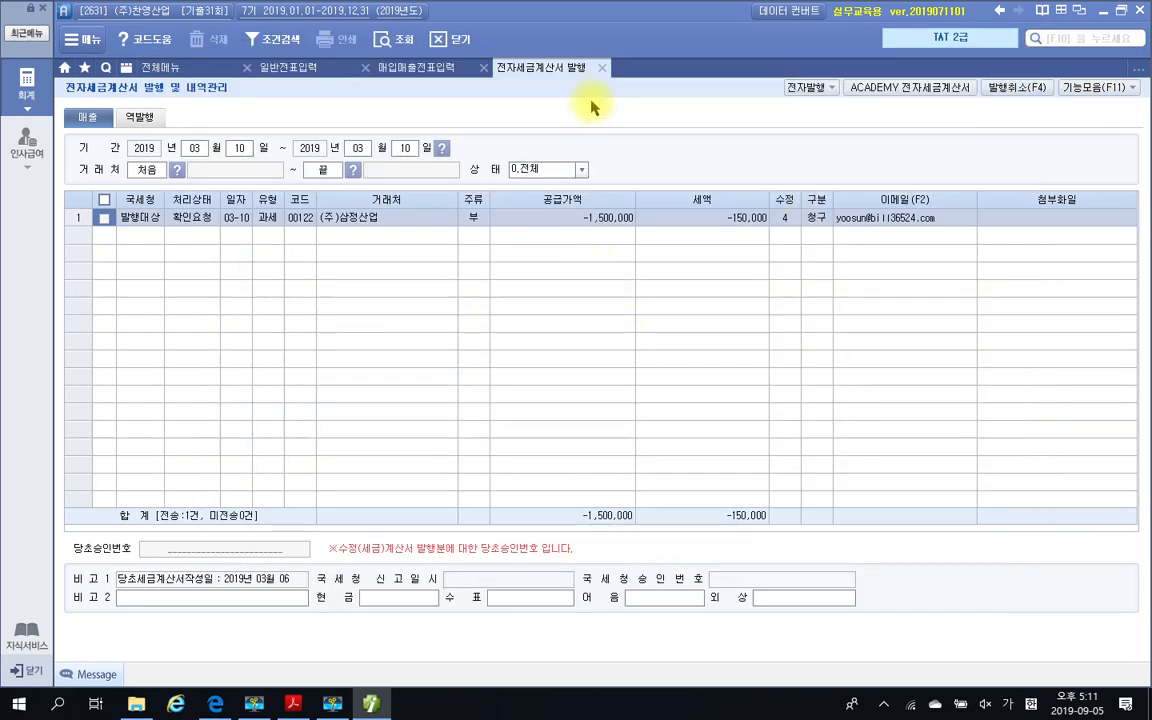
pyautogui.click(601, 67)
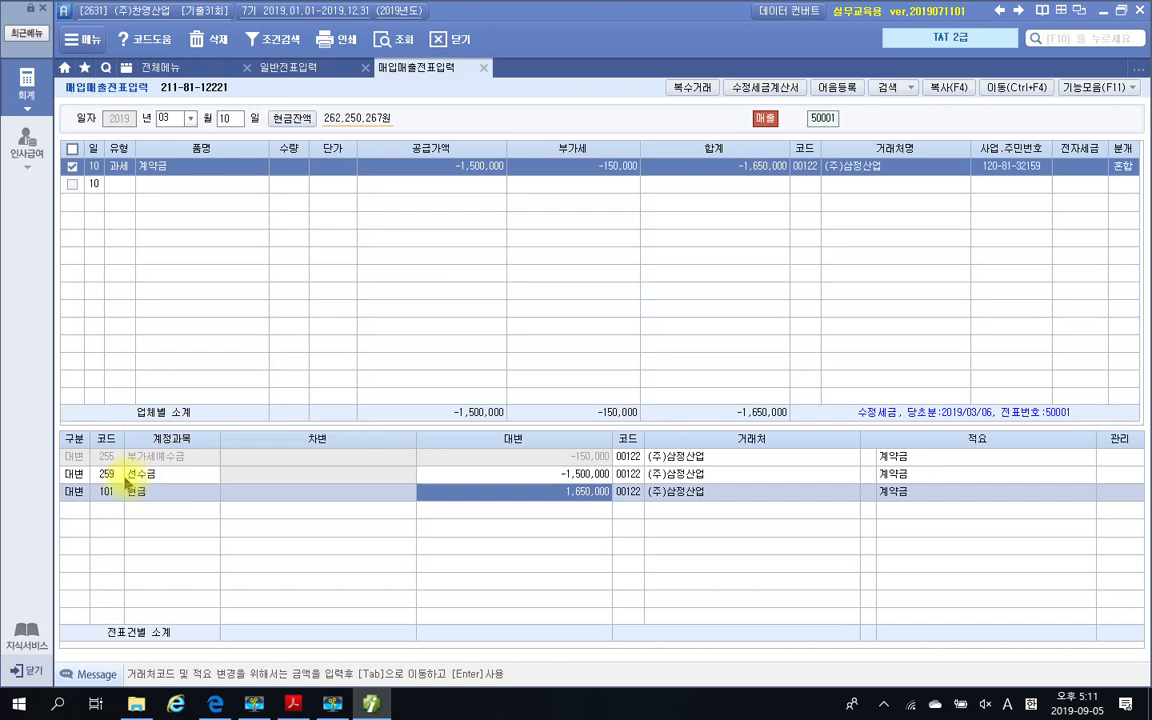
pyautogui.click(120, 477)
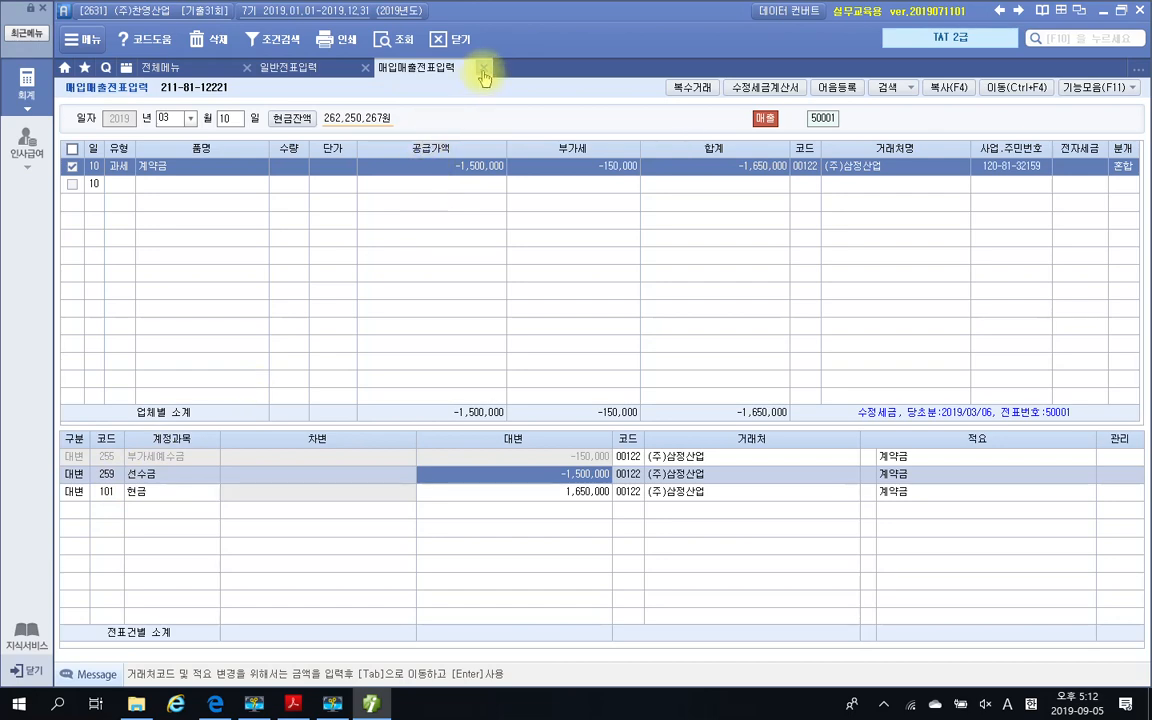
# Switch to the exam PDF in Acrobat Reader and read question 3's 월세계약서, 6월분 임대료 invoice and 자료설명
pyautogui.click(373, 704)
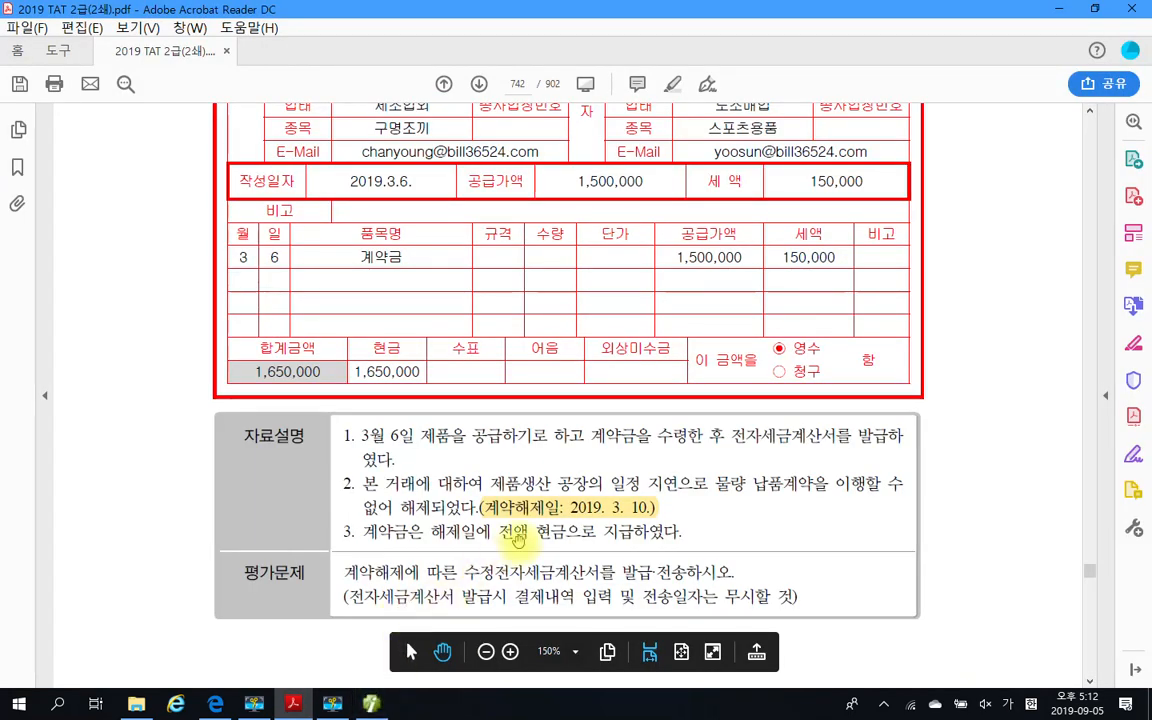
pyautogui.scroll(-2, 600, 530)
pyautogui.scroll(-3, 750, 527)
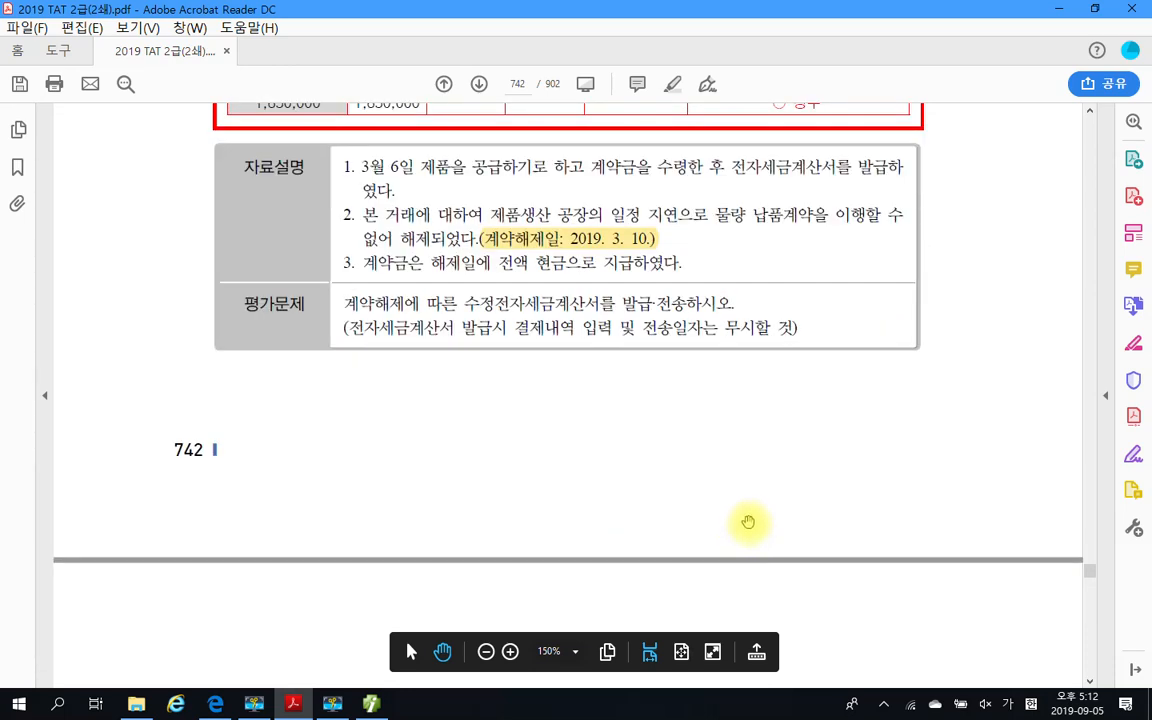
pyautogui.scroll(-5, 748, 524)
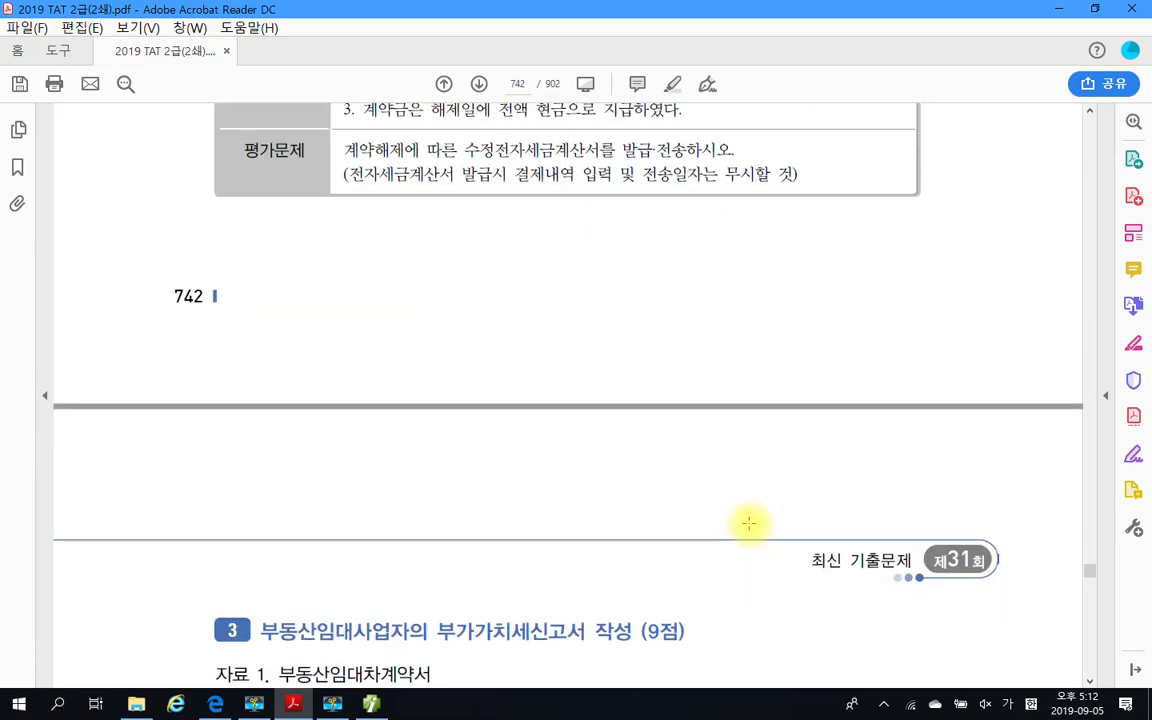
pyautogui.scroll(-6, 748, 523)
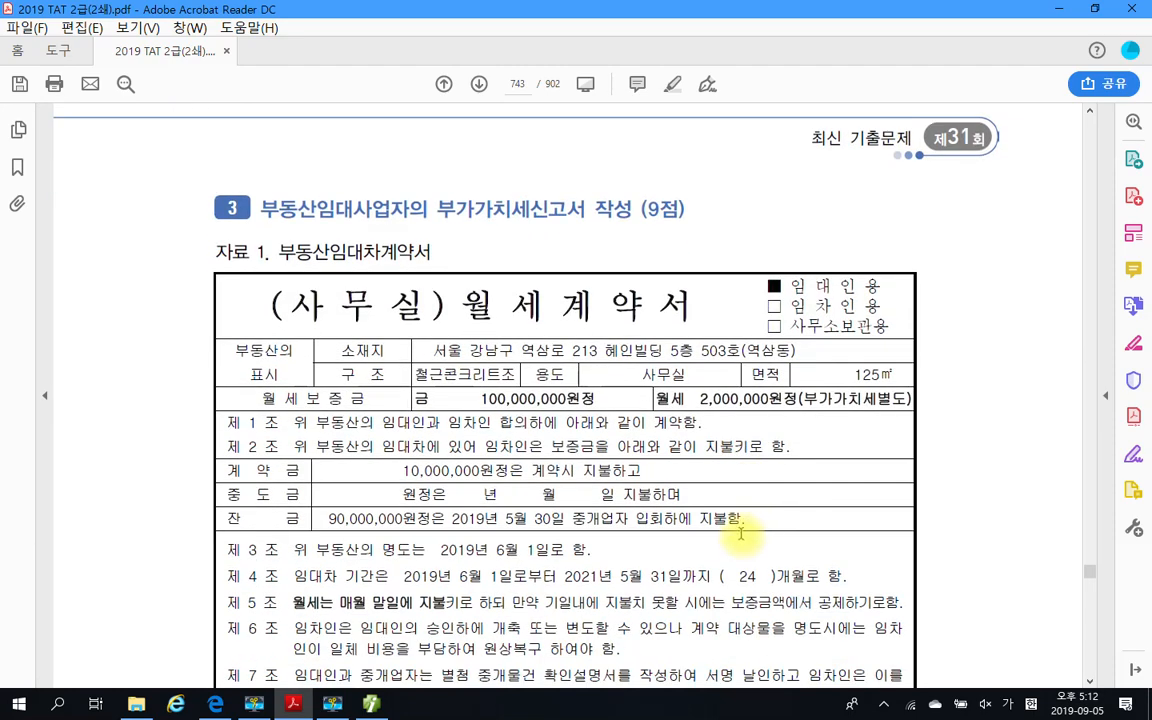
pyautogui.scroll(-1, 743, 528)
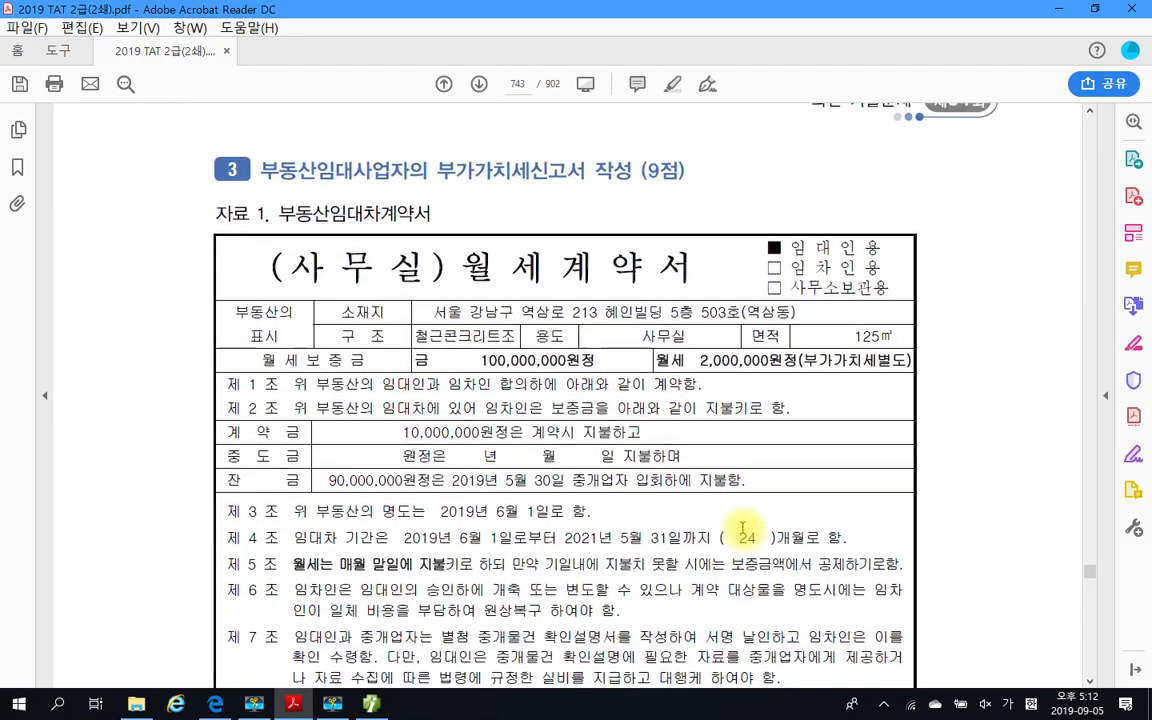
pyautogui.scroll(-3, 743, 530)
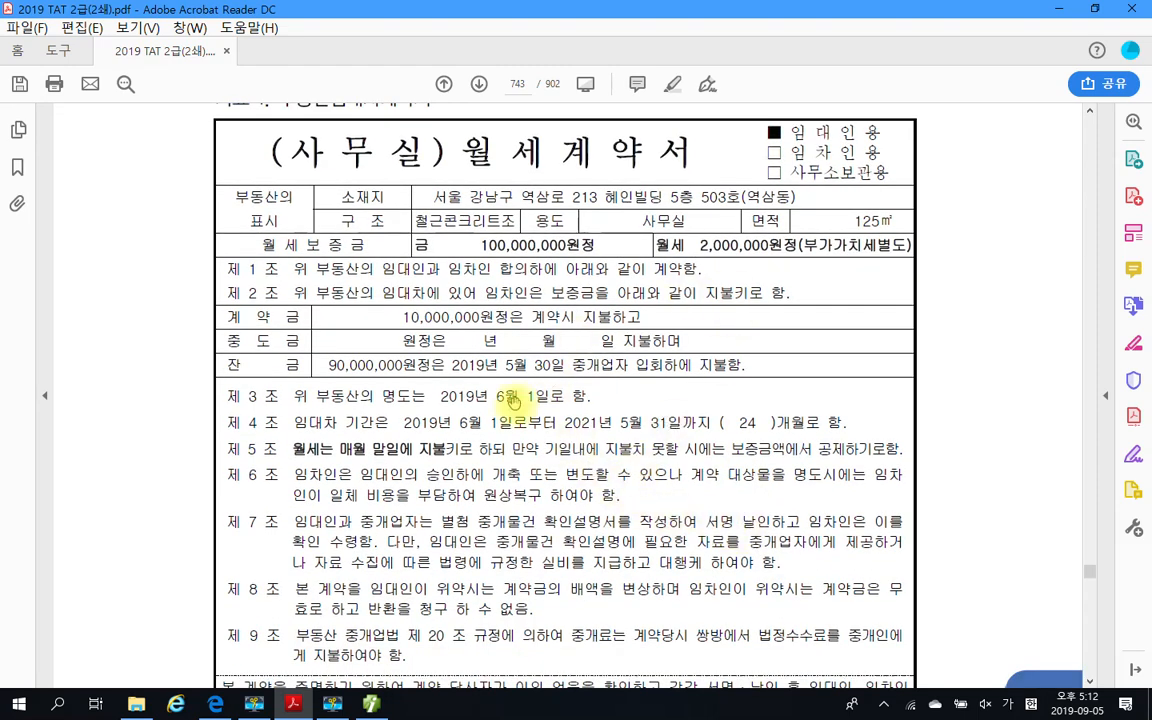
pyautogui.scroll(-20, 588, 494)
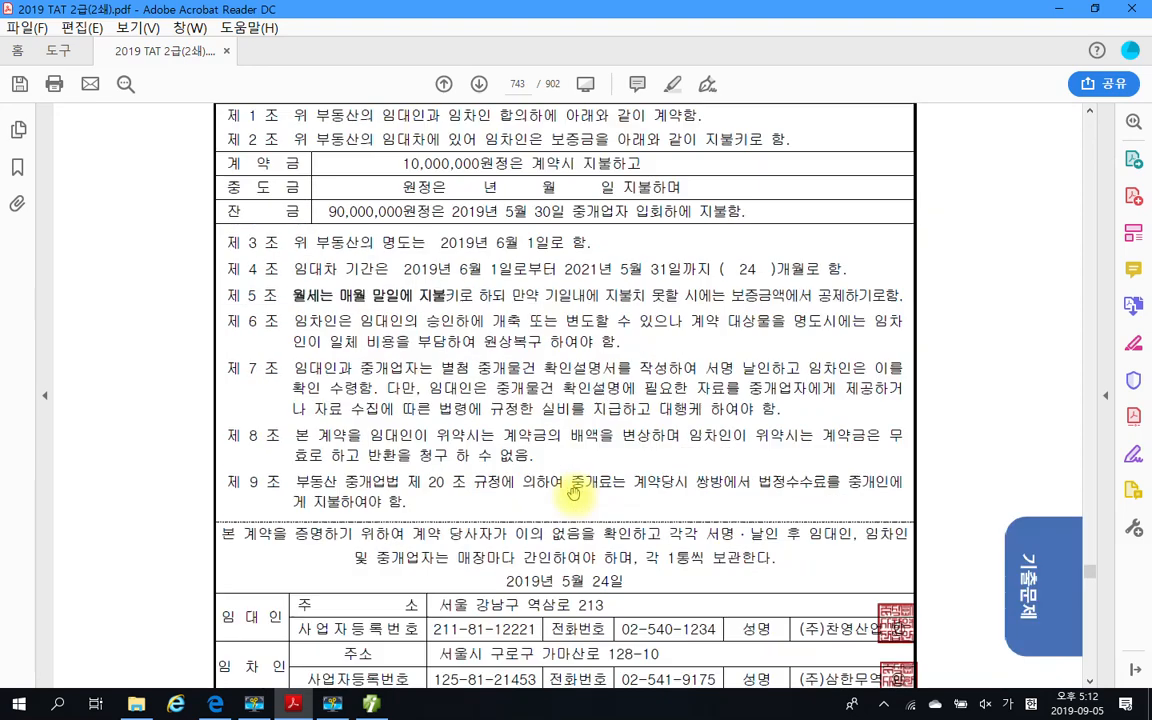
pyautogui.scroll(-3, 590, 495)
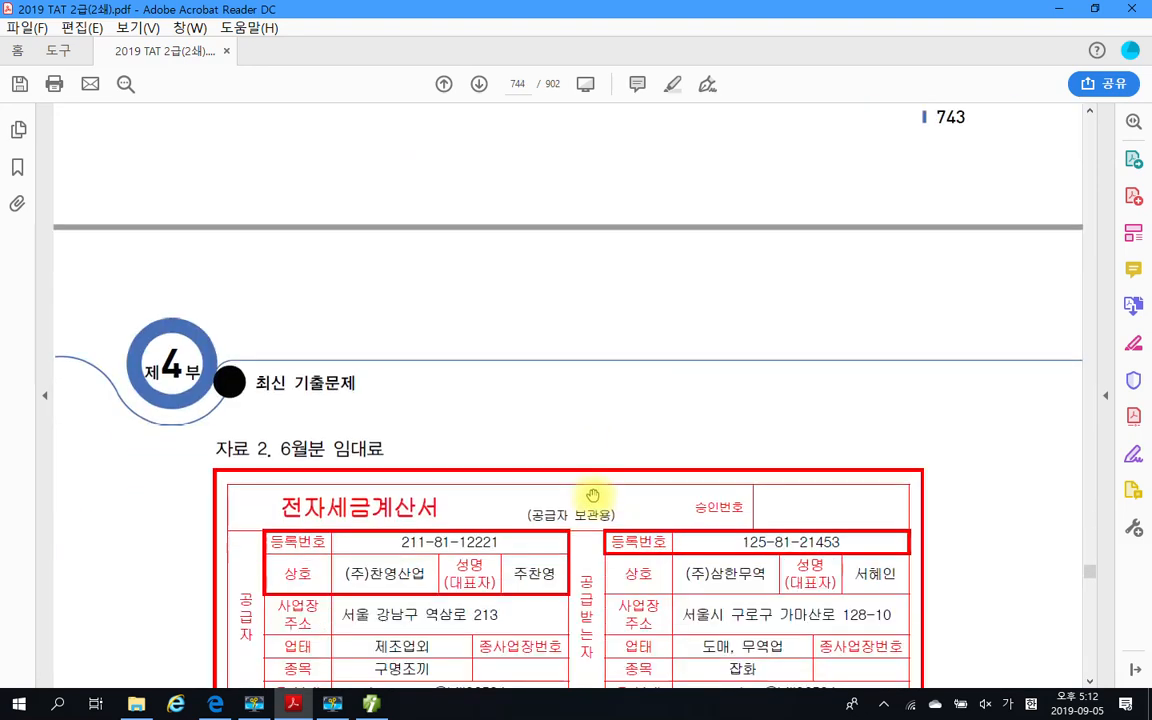
pyautogui.scroll(-8, 443, 456)
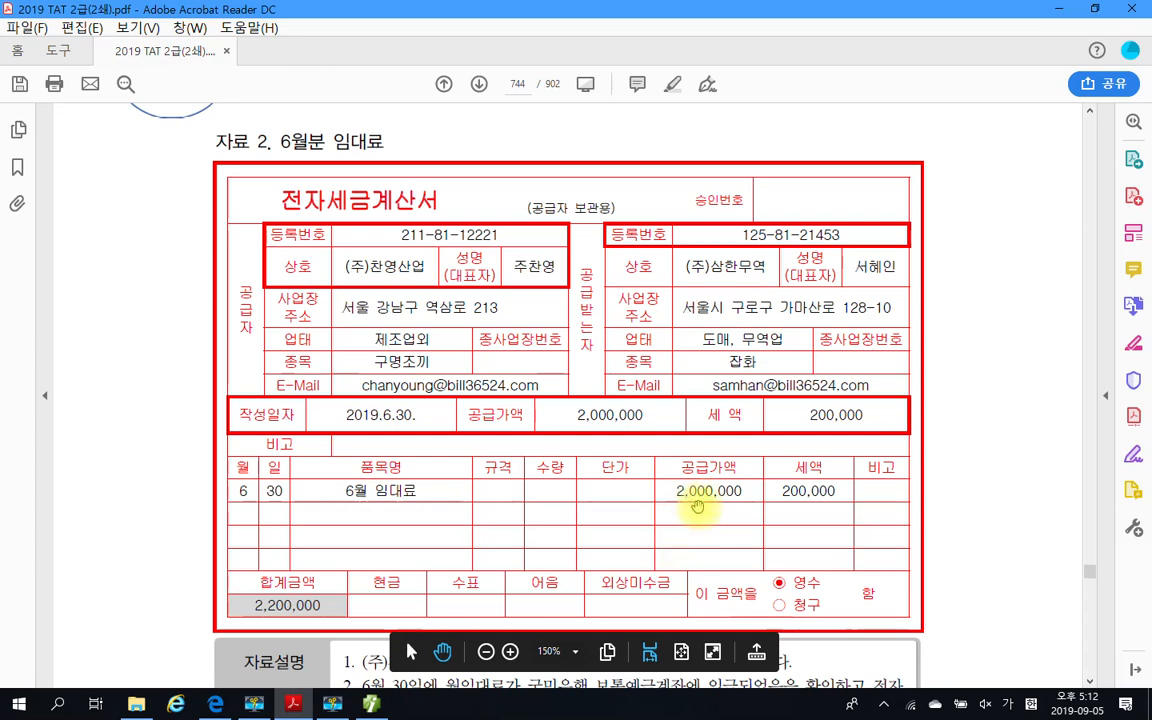
pyautogui.scroll(-6, 470, 509)
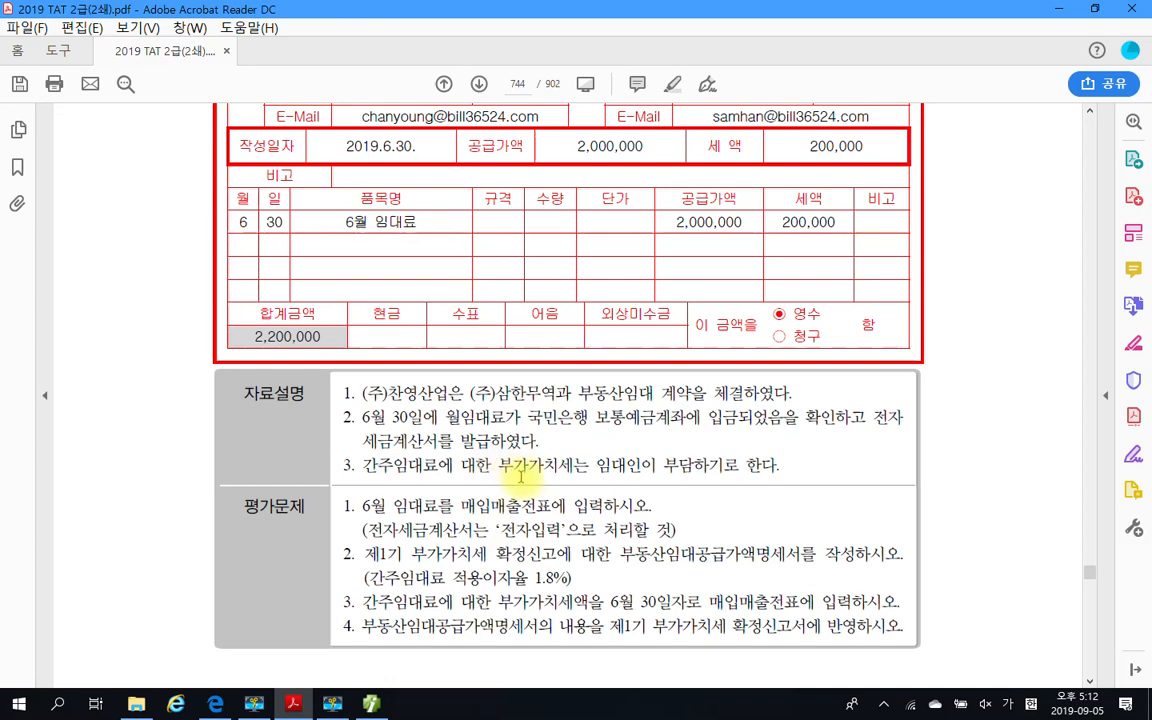
pyautogui.scroll(5, 520, 477)
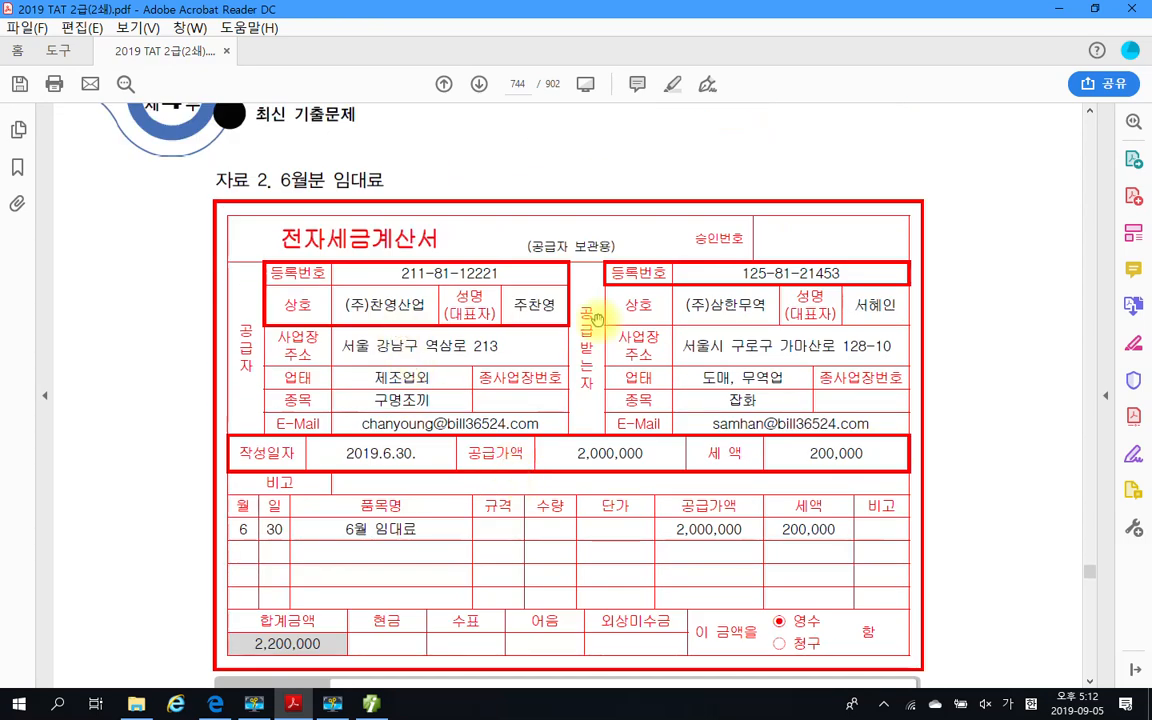
pyautogui.scroll(-1, 738, 335)
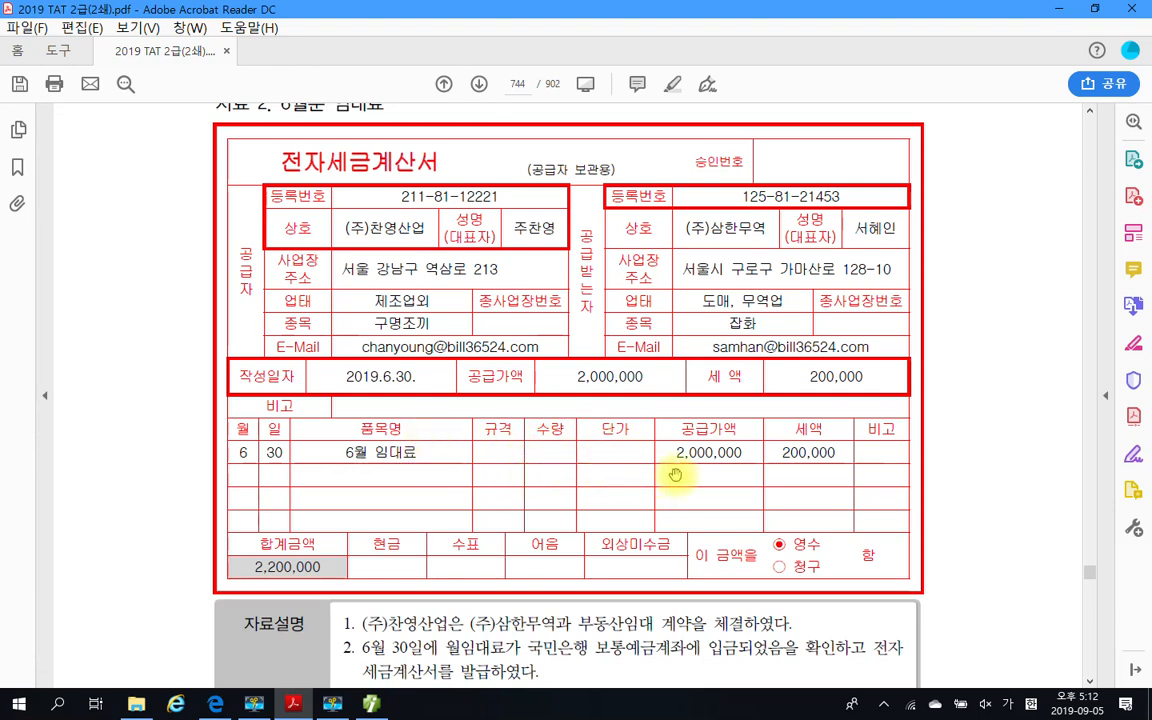
pyautogui.scroll(-4, 676, 500)
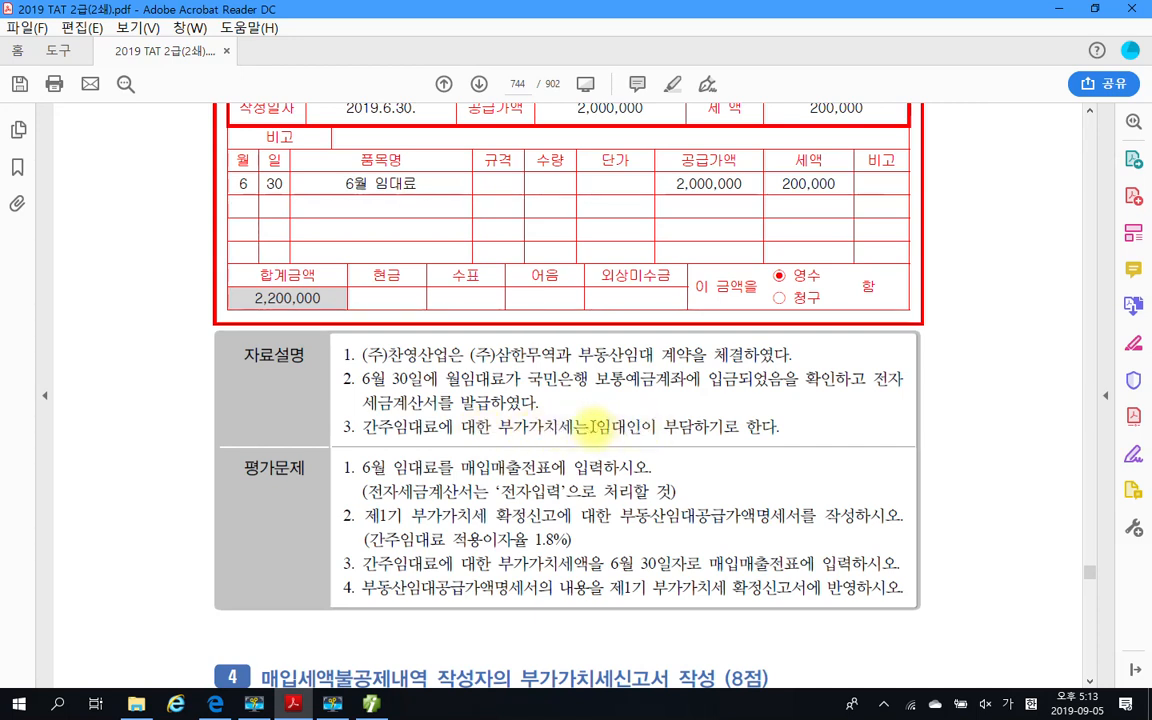
# Highlight the word 임대인 in item 3 of question 3's 자료설명
pyautogui.moveTo(597, 427); pyautogui.dragTo(641, 427)
pyautogui.rightClick(643, 429)
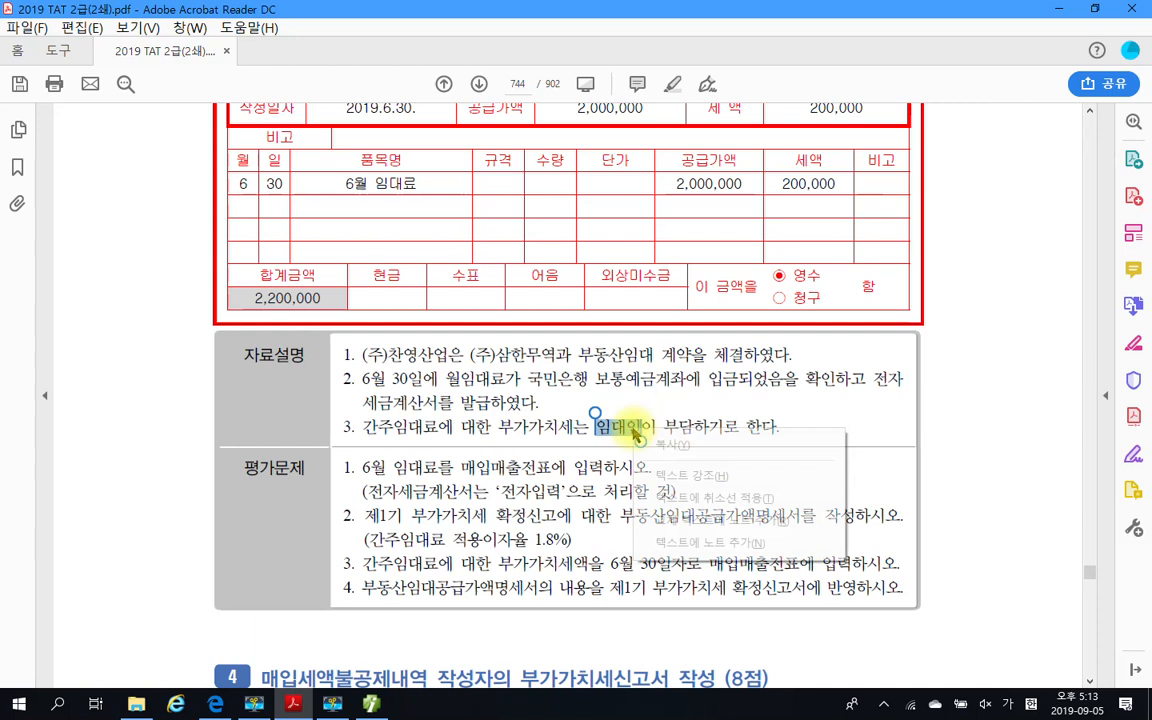
pyautogui.click(672, 475)
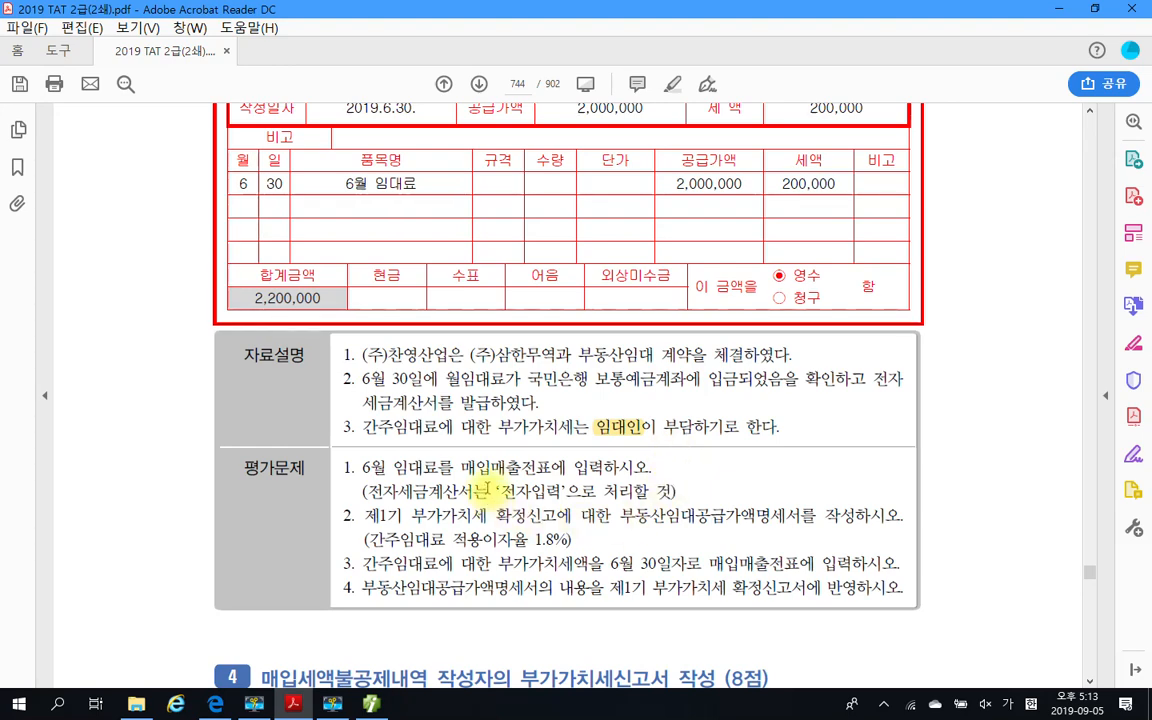
# Review question 3's 평가문제 and rent invoice, return to Smart A, and set the 매입매출전표입력 date to 06월 30일
pyautogui.scroll(-1, 488, 470)
pyautogui.scroll(-1, 488, 470)
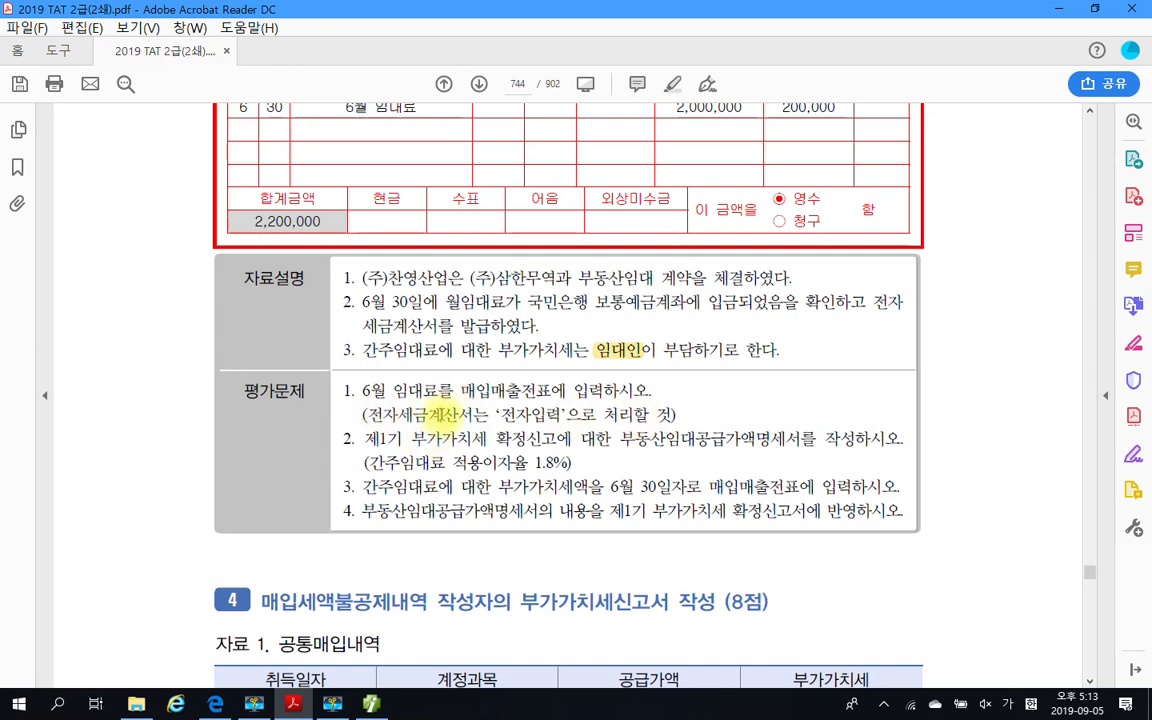
pyautogui.scroll(5, 350, 402)
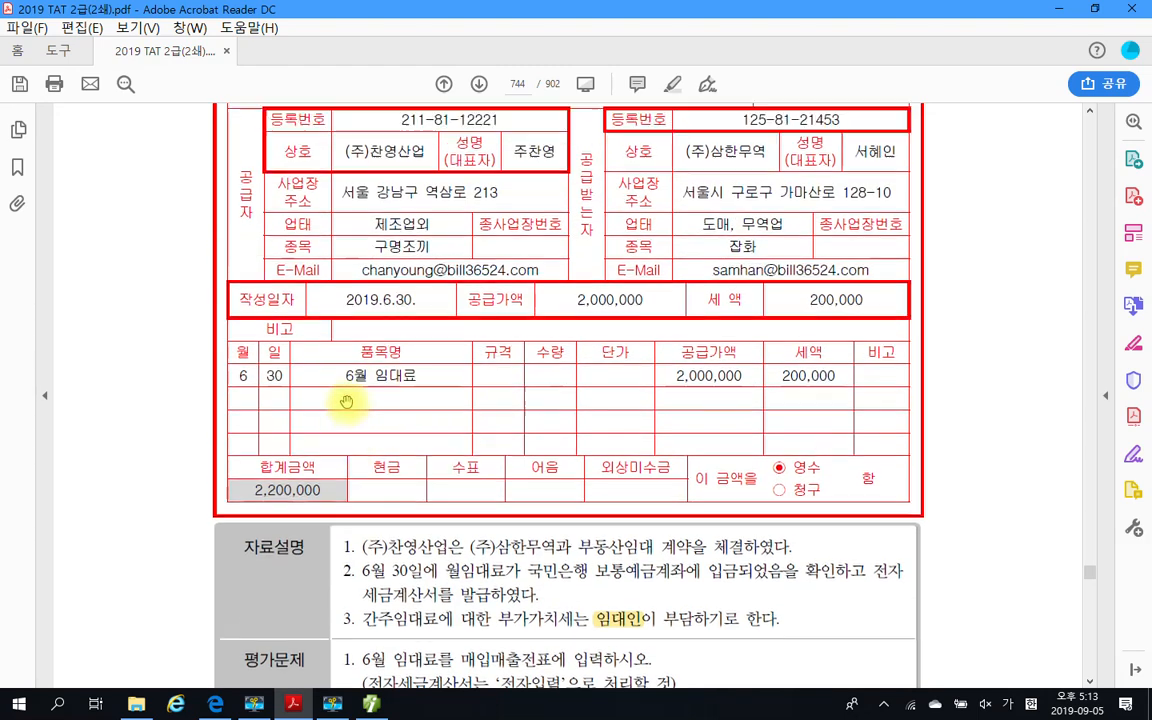
pyautogui.scroll(1, 346, 401)
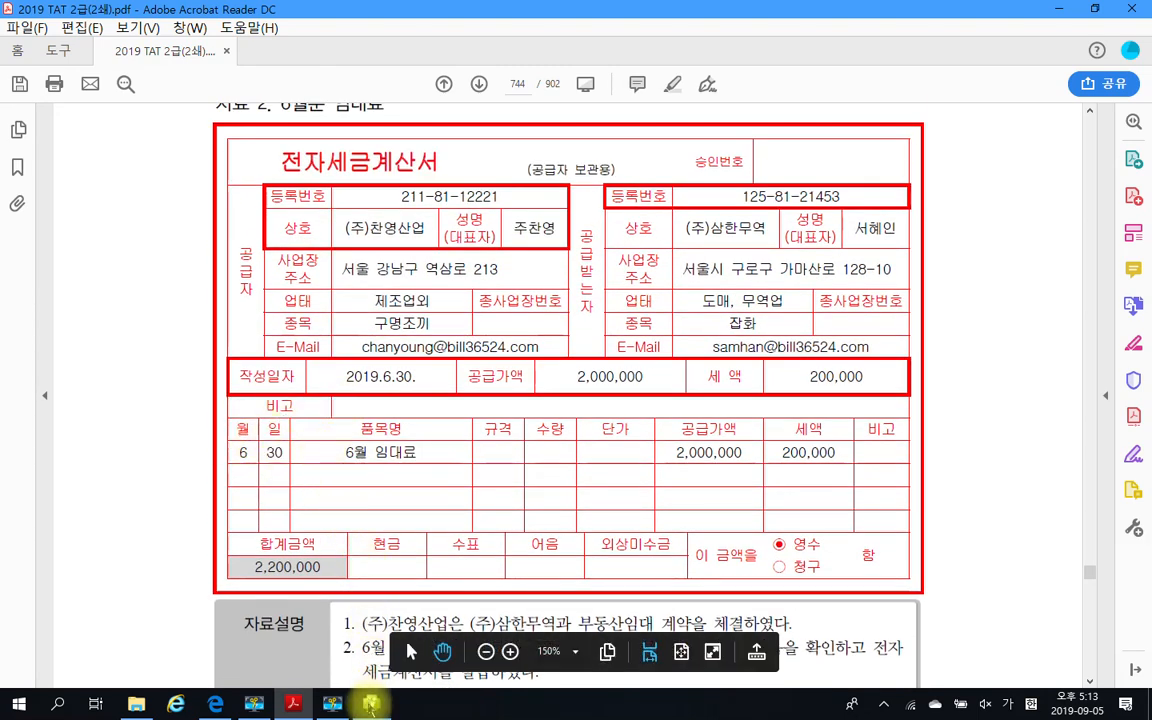
pyautogui.click(370, 705)
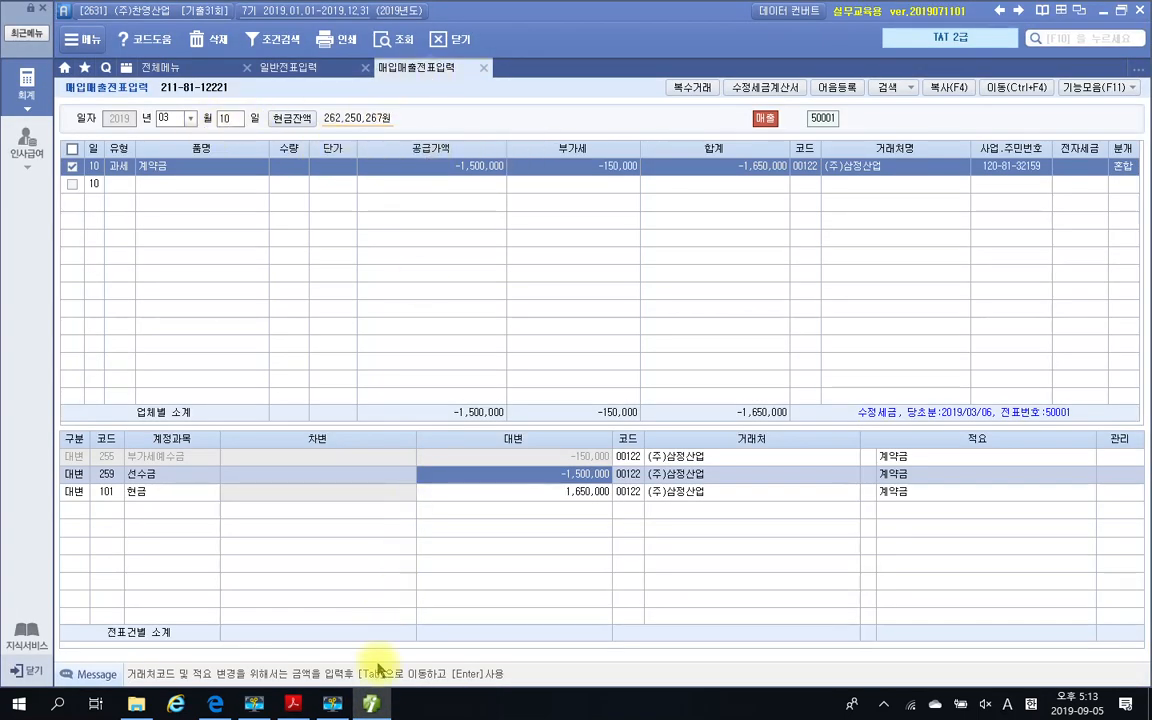
pyautogui.click(371, 704)
pyautogui.click(375, 704)
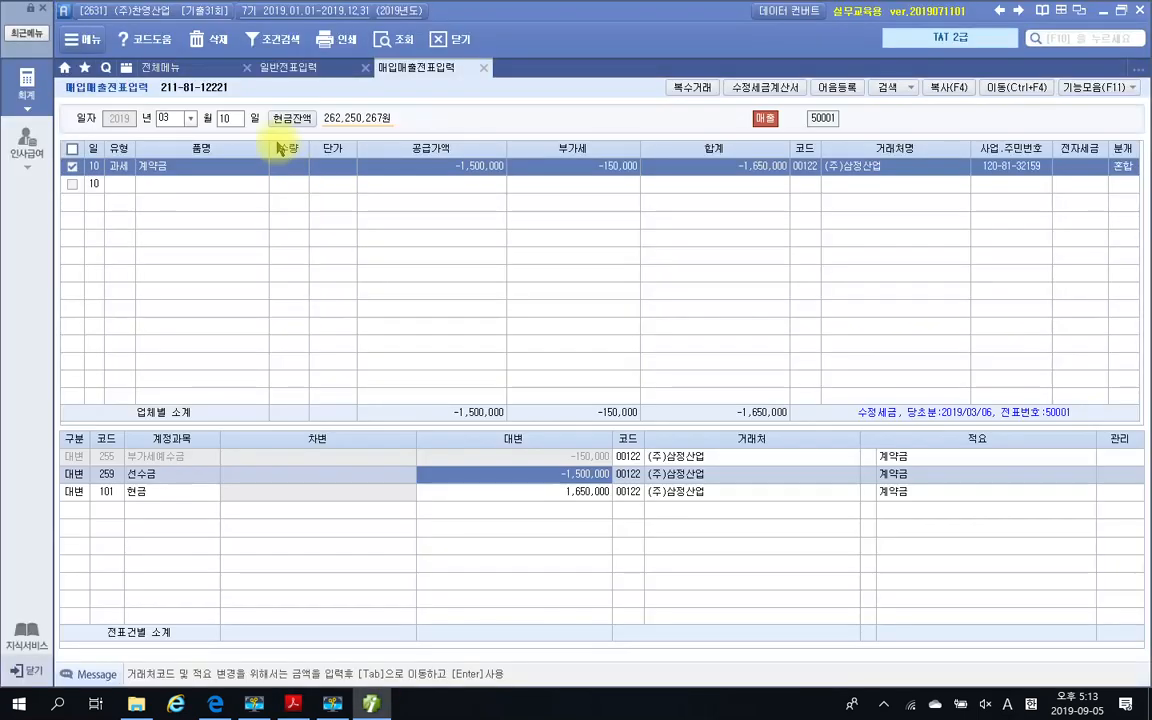
pyautogui.click(239, 121)
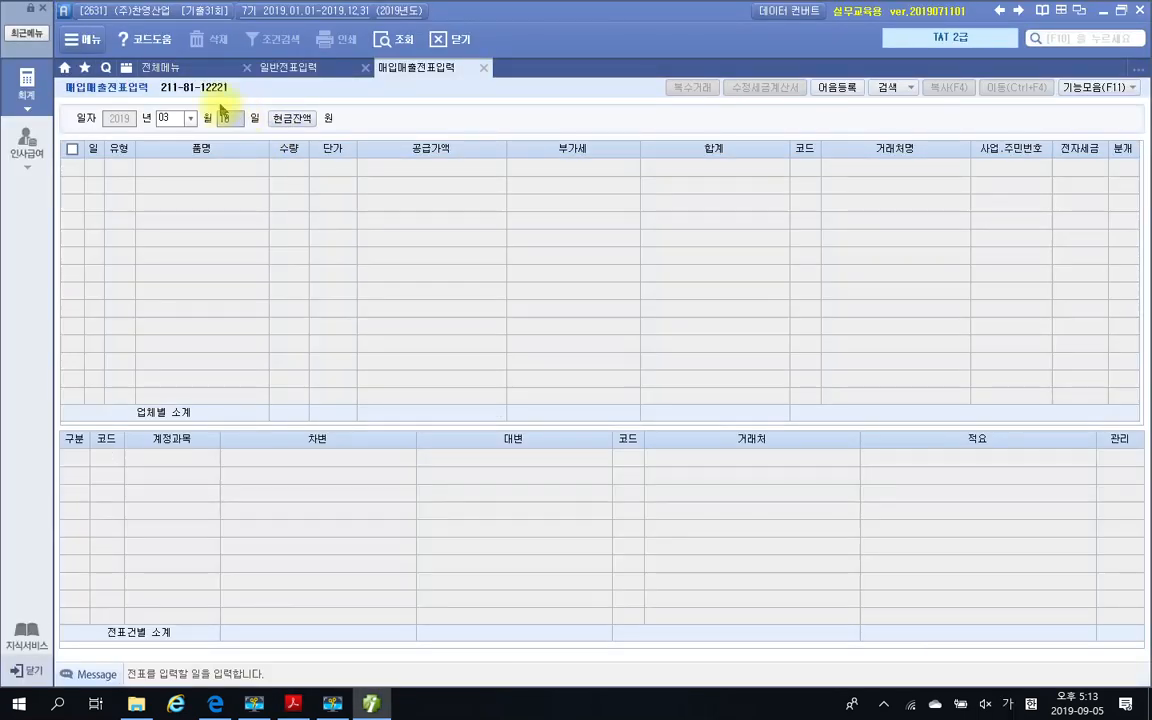
pyautogui.click(172, 117)
pyautogui.write('06')
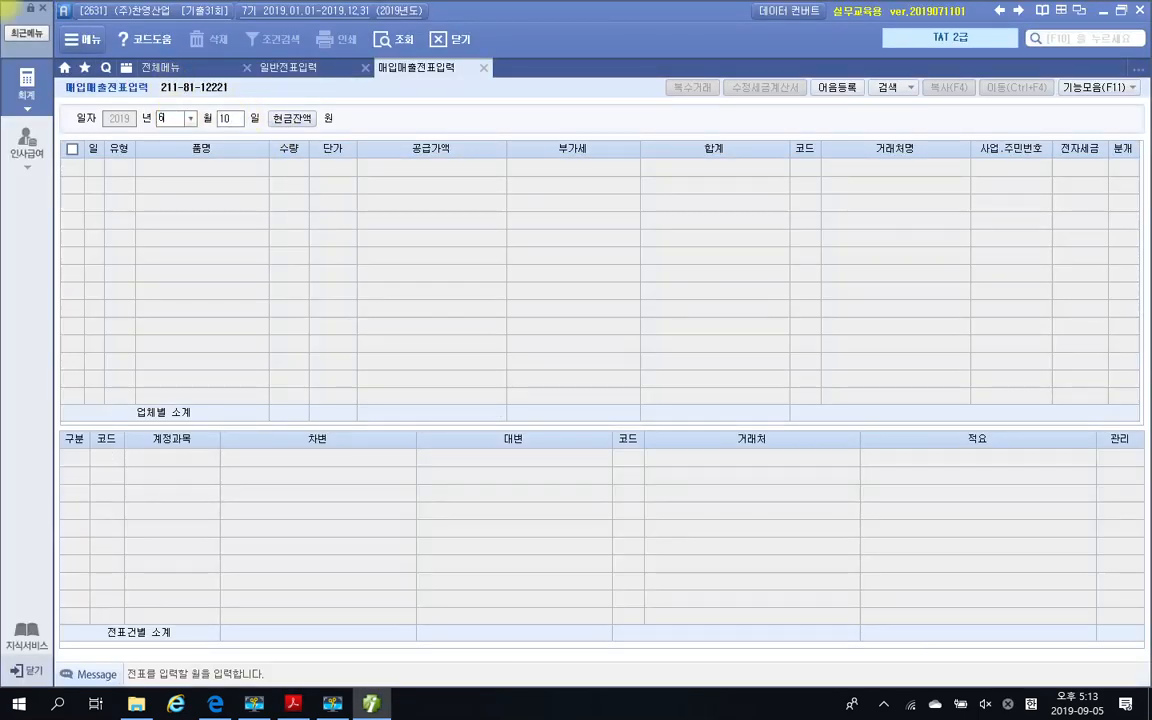
pyautogui.write('30')
pyautogui.press('Return')
pyautogui.press('Return')
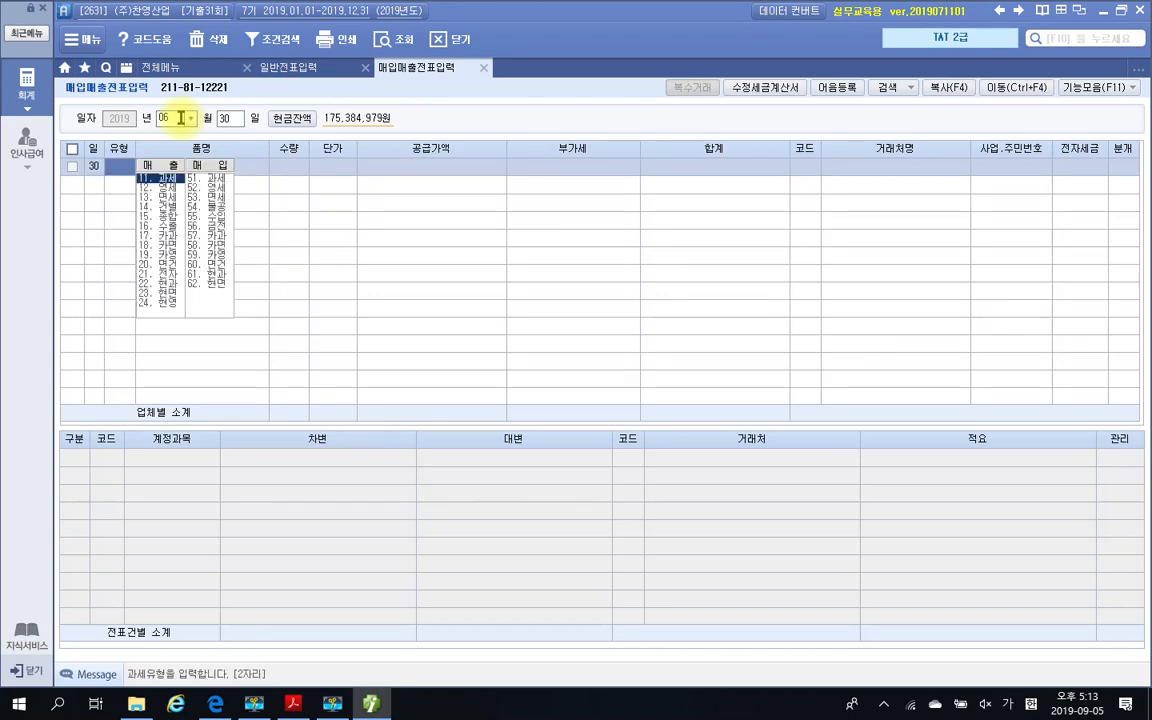
# Set the 06-30 slip line's type to 11. 과세 and, after checking the invoice in the exam PDF, enter 6월임대료 as the item name
pyautogui.write('11')
pyautogui.press('Return')
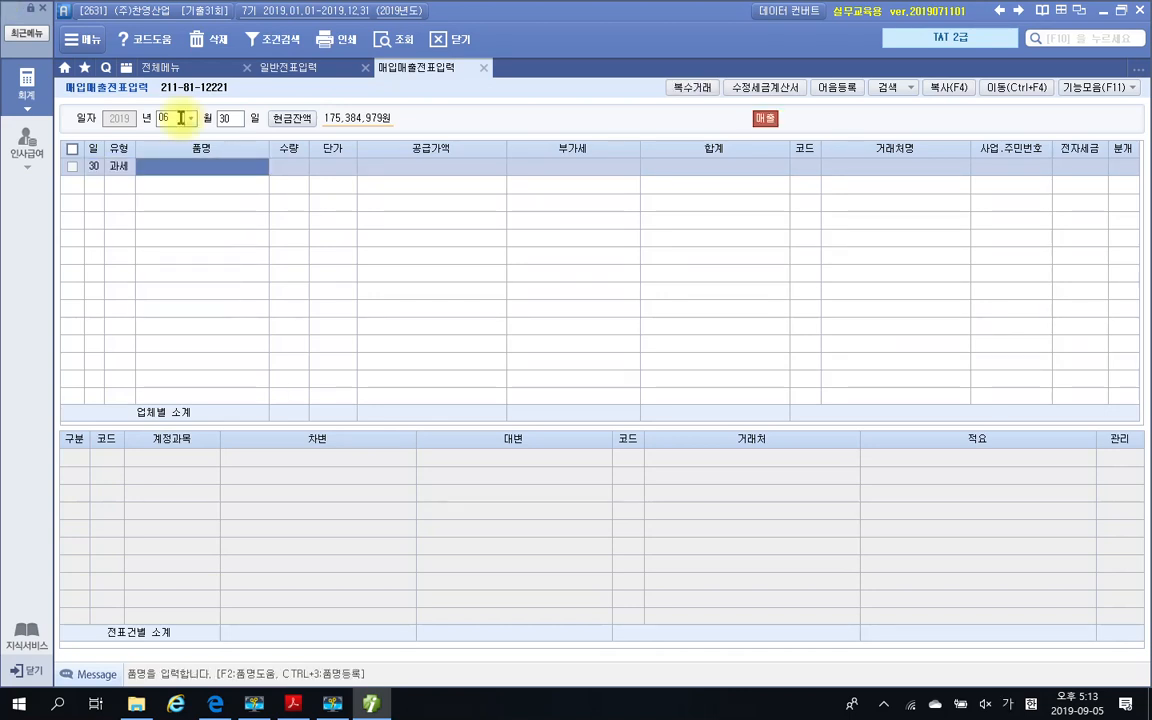
pyautogui.click(292, 704)
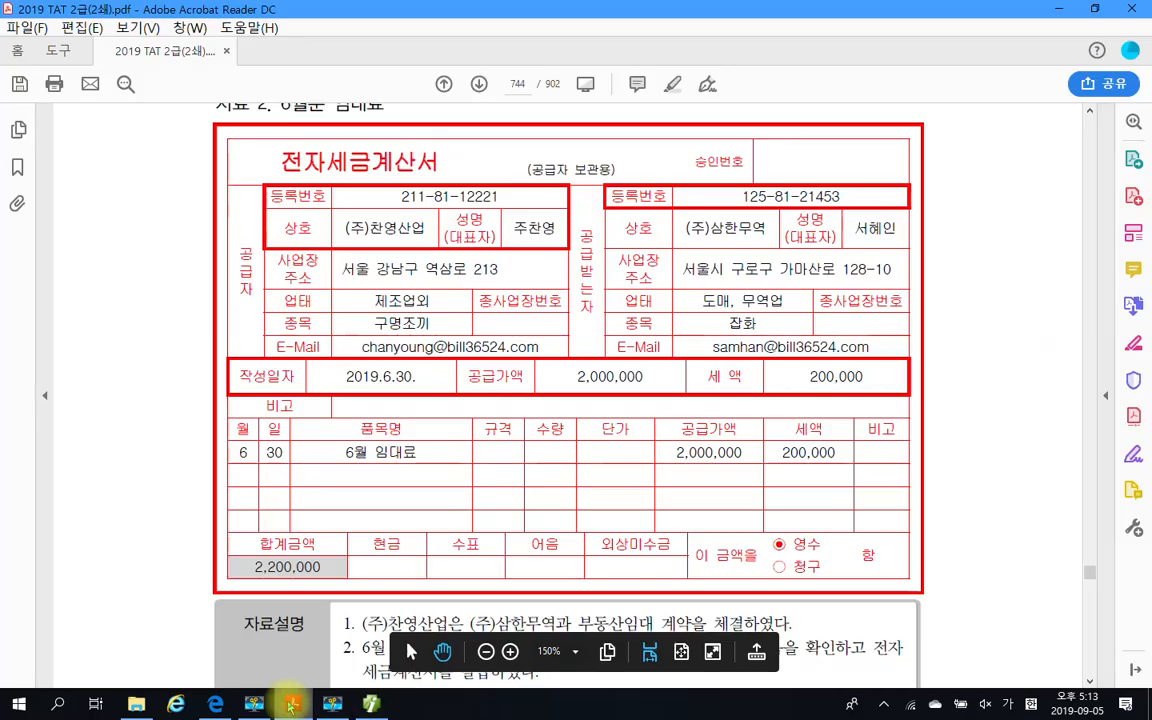
pyautogui.click(292, 704)
pyautogui.click(220, 164)
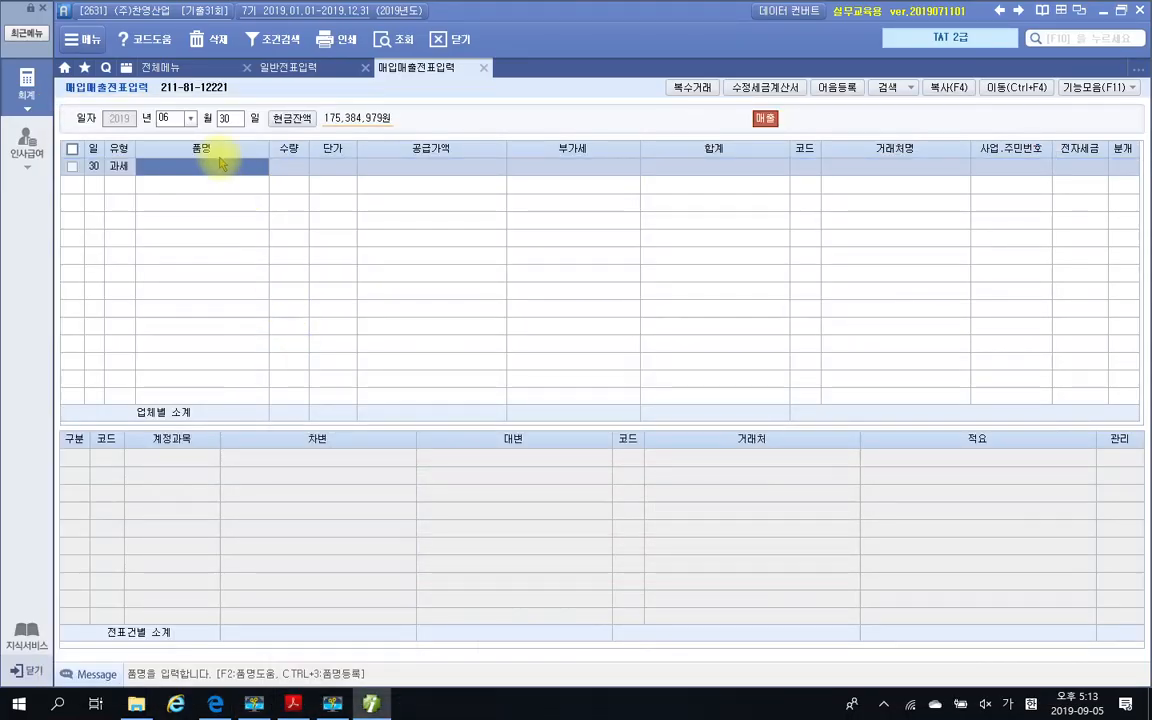
pyautogui.write('월임대료')
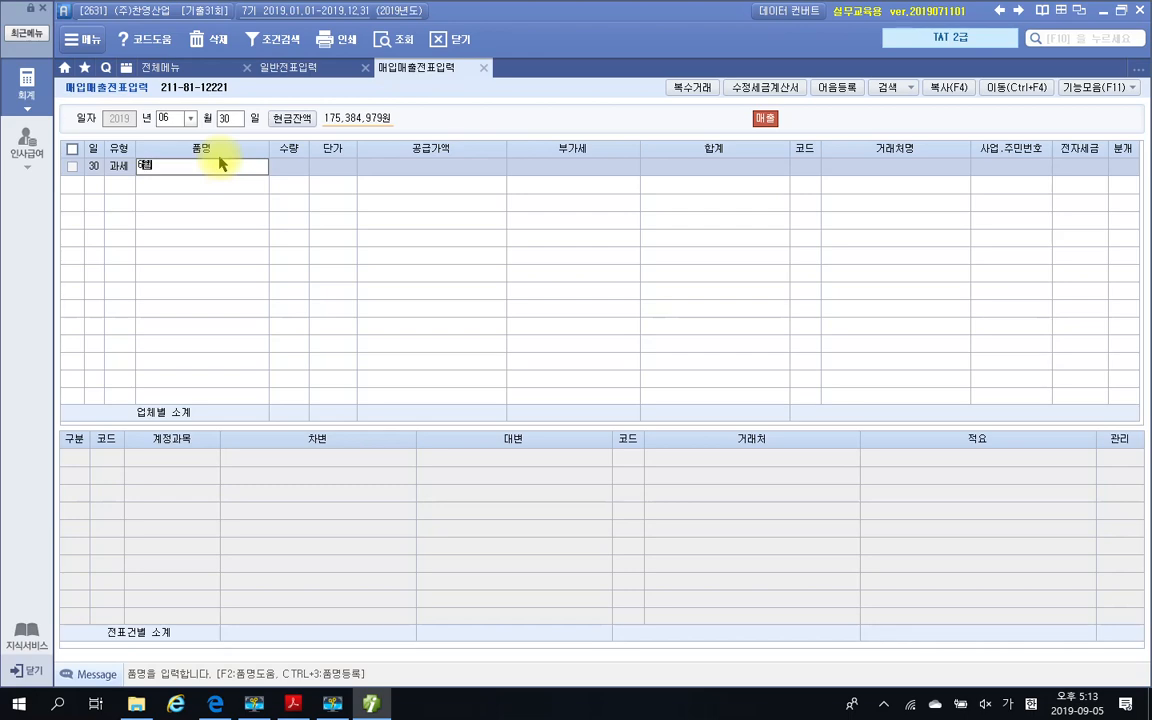
pyautogui.press('Return')
pyautogui.press('Return')
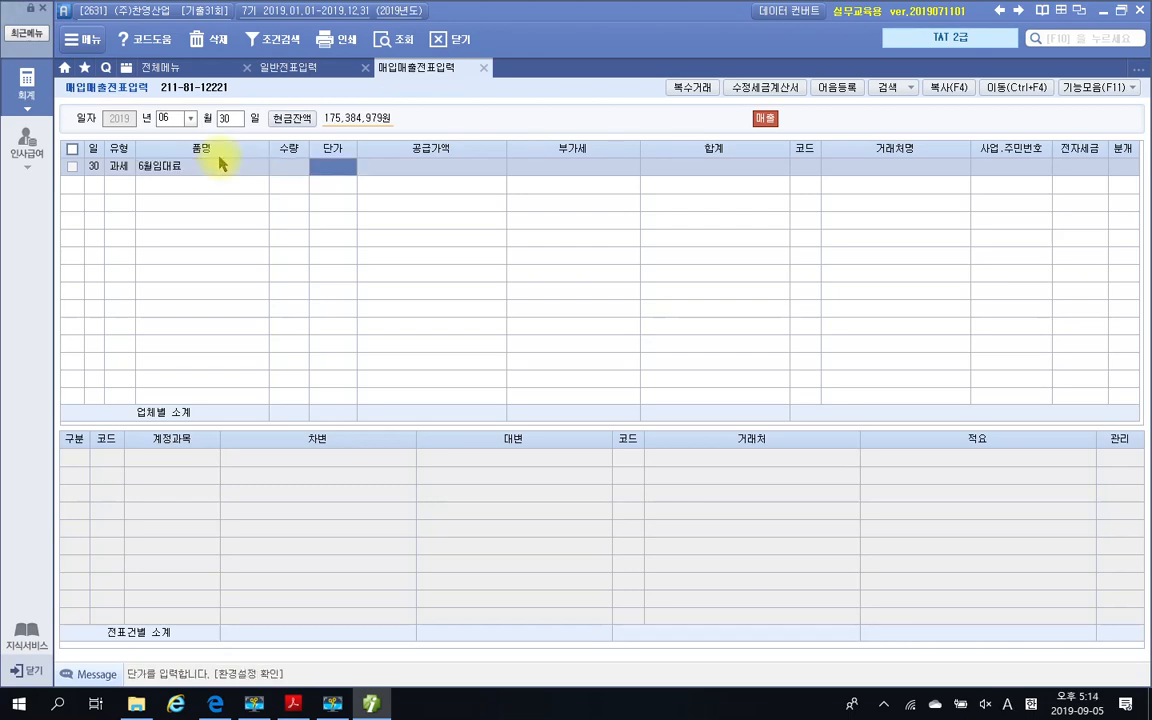
# Leave the quantity and unit price blank and enter 2,000,000 as the 공급가액 of the 6월임대료 line
pyautogui.press('Return')
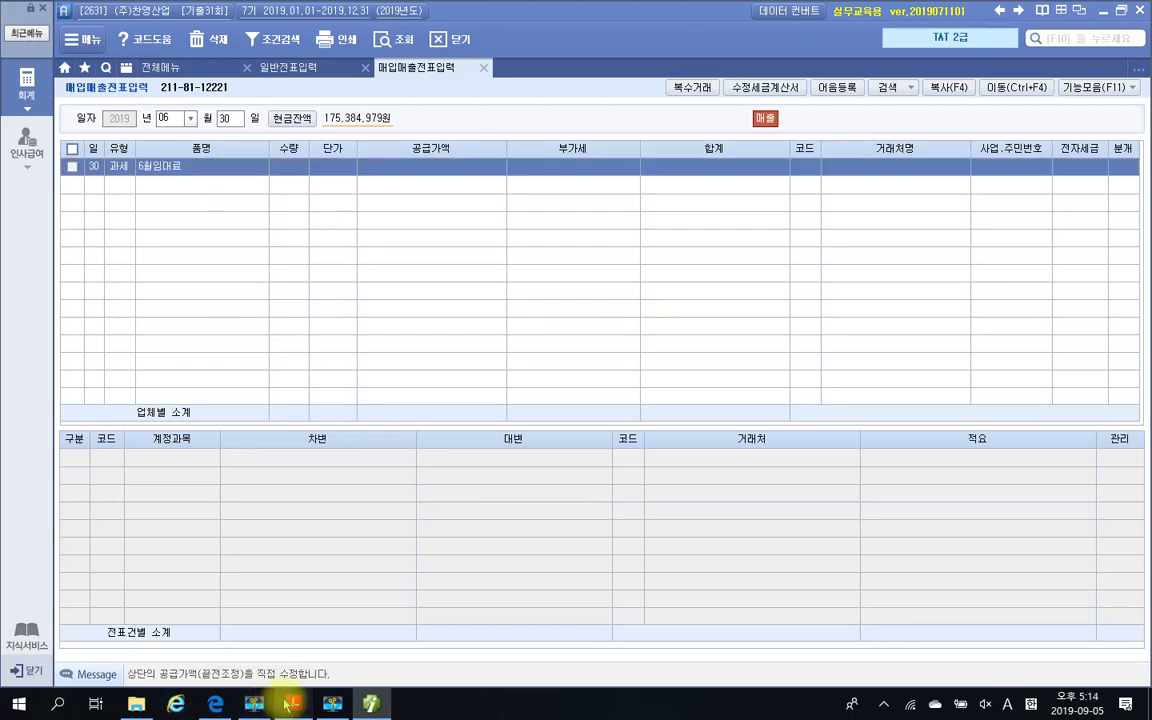
pyautogui.click(291, 705)
pyautogui.click(291, 705)
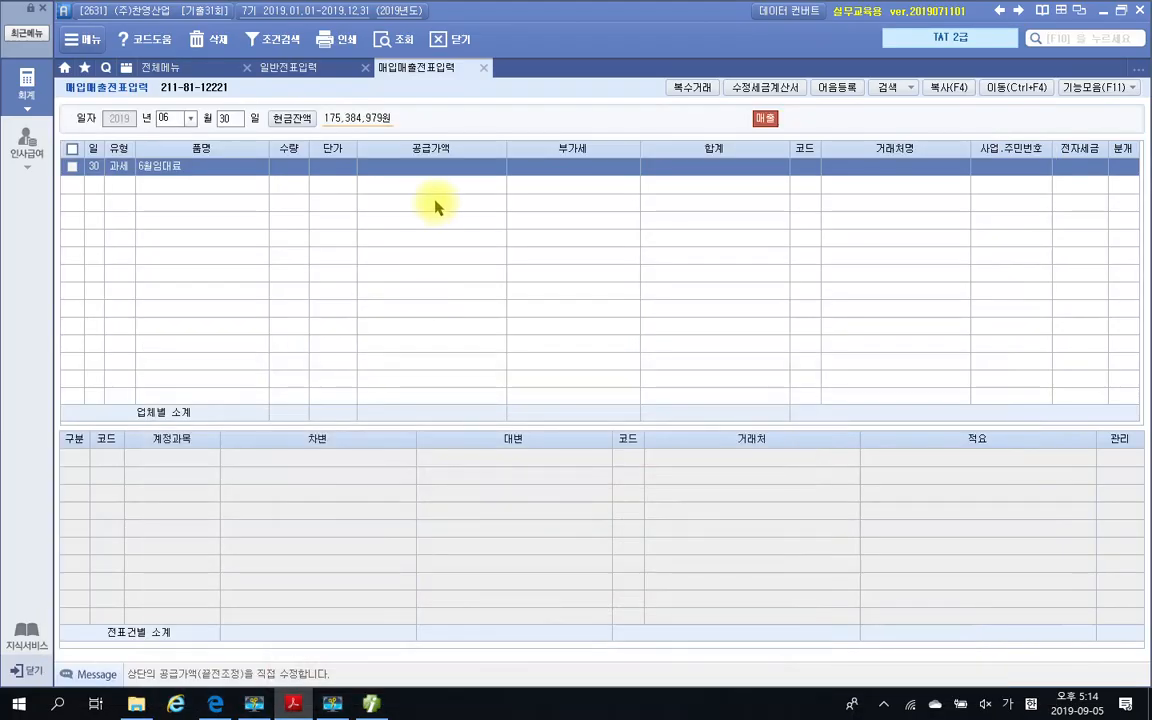
pyautogui.click(437, 168)
pyautogui.write('2,000,000')
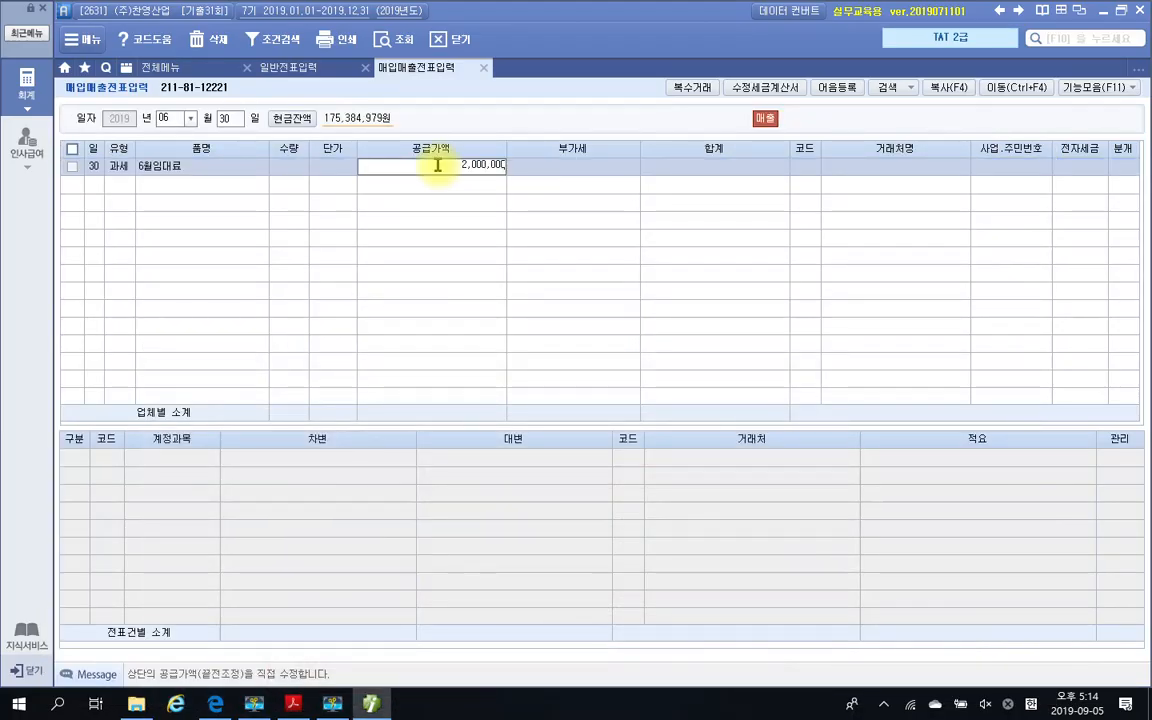
pyautogui.press('Return')
pyautogui.press('Return')
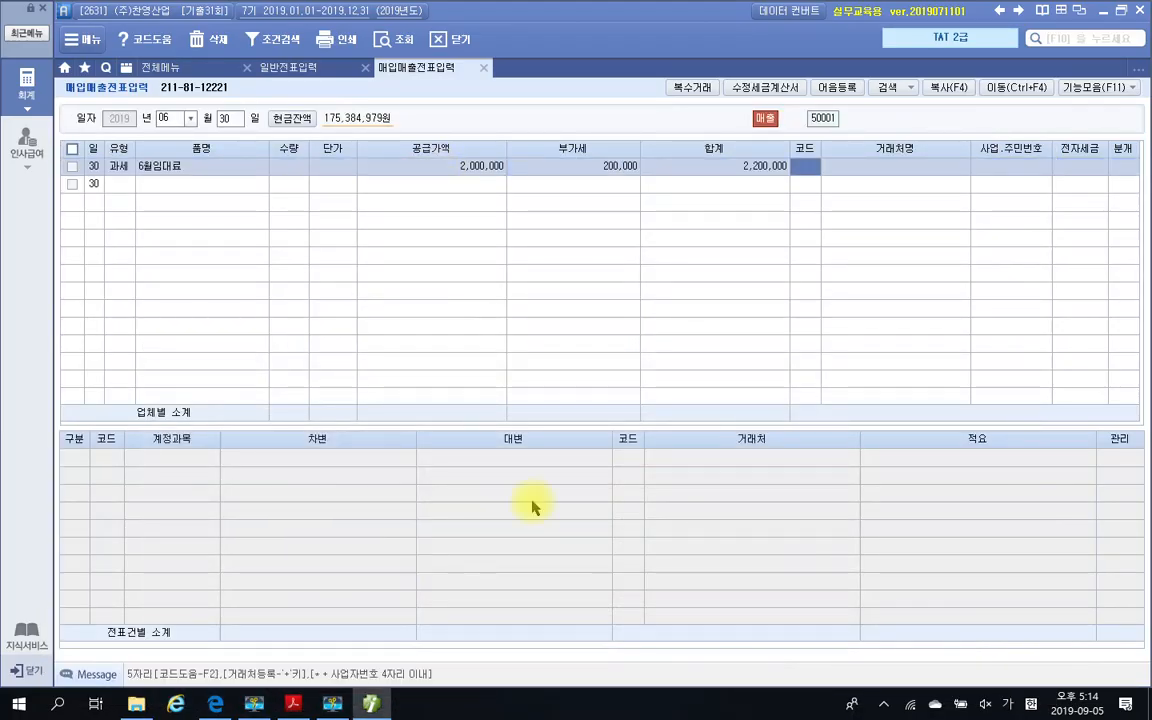
# Check the recipient on the exam PDF's invoice and set the line's 거래처 to (주)삼한무역
pyautogui.click(293, 703)
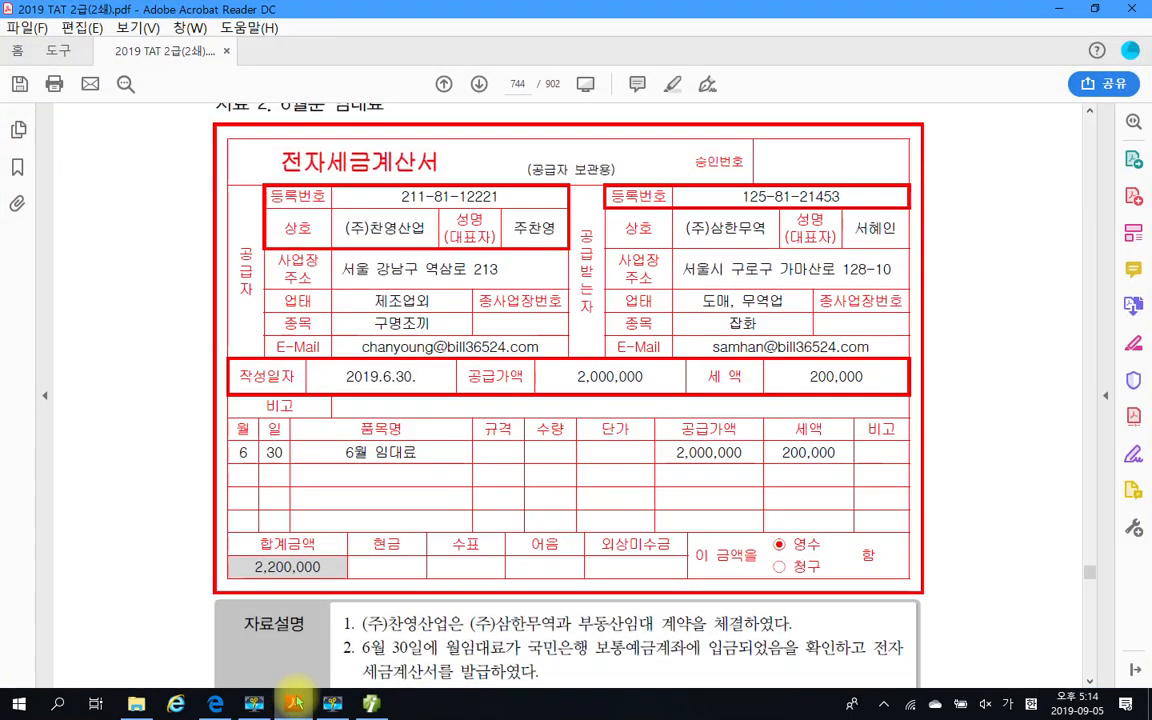
pyautogui.click(293, 703)
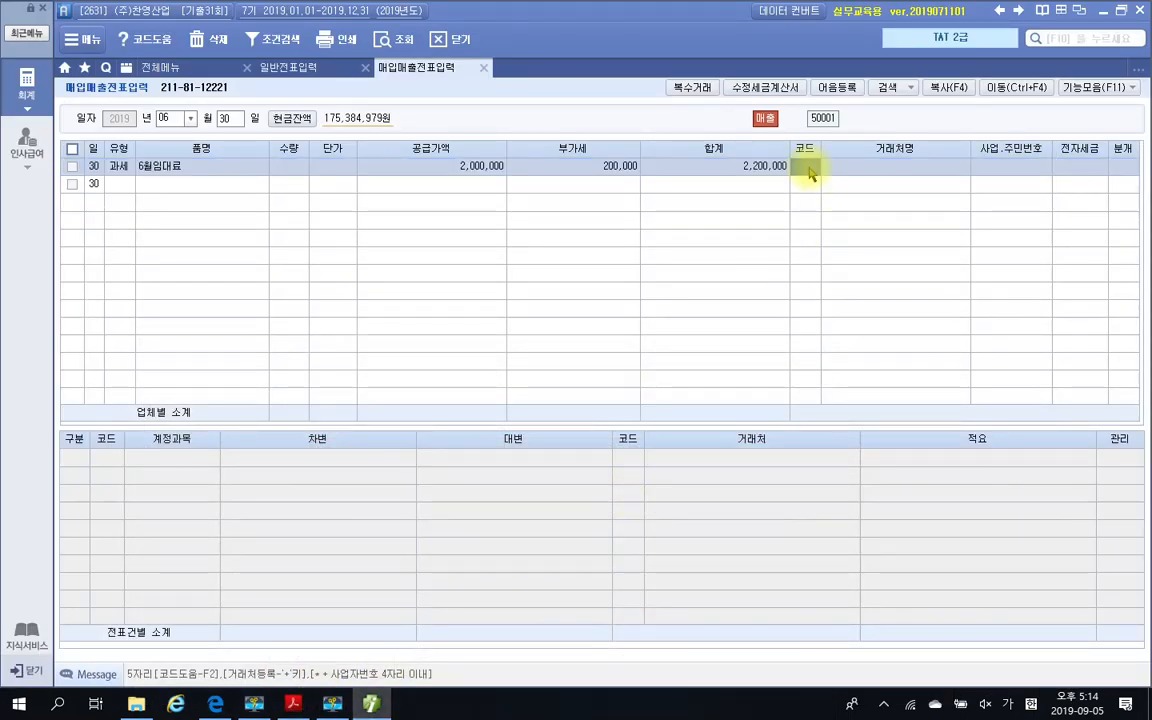
pyautogui.write('삼한')
pyautogui.press('Return')
pyautogui.press('Return')
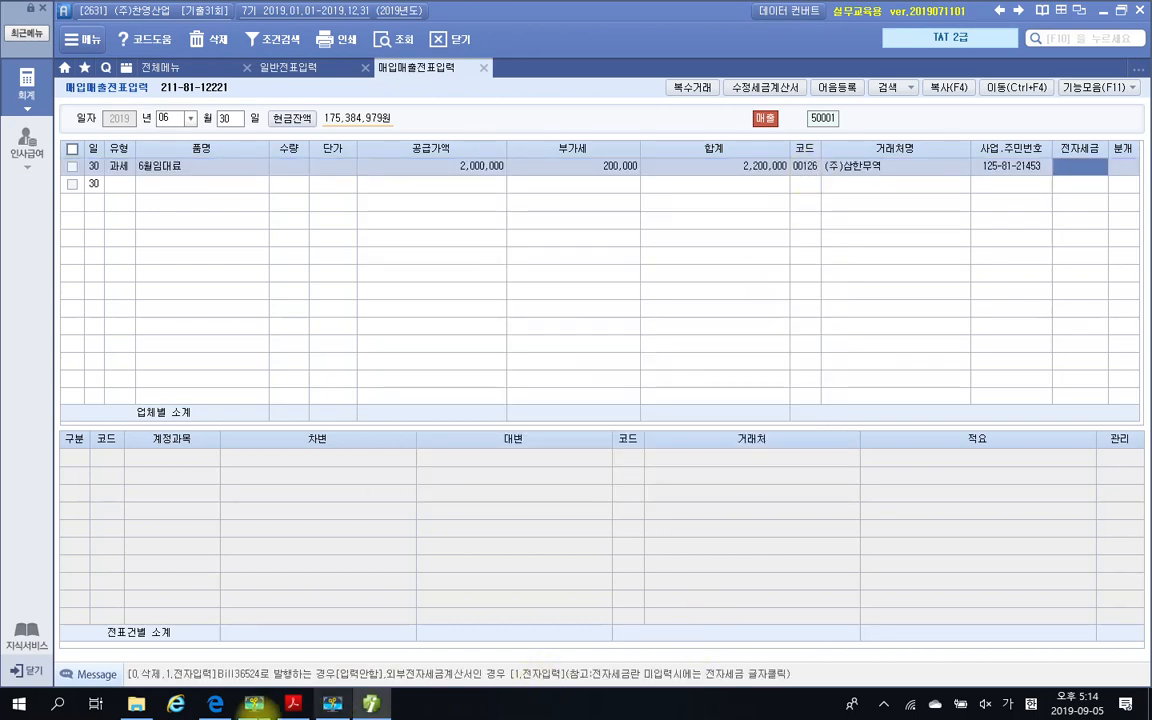
# Check the tax invoice in the exam PDF again and set the line's 전자세금 to 전자입력
pyautogui.click(295, 704)
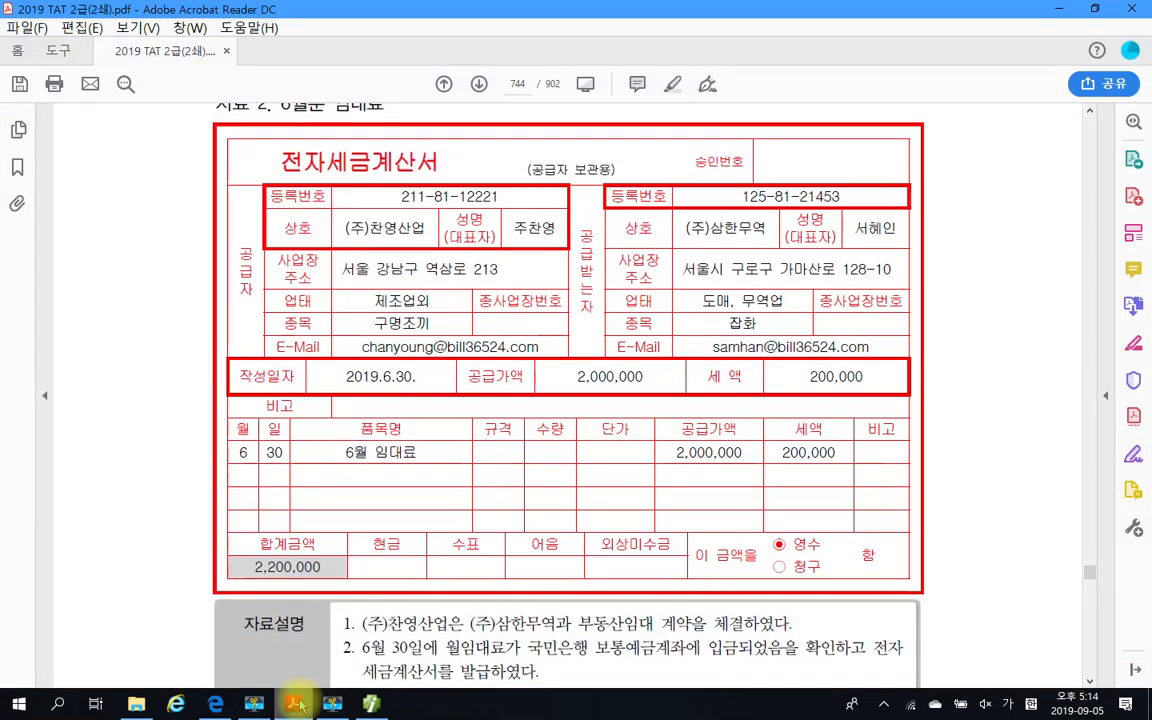
pyautogui.click(295, 704)
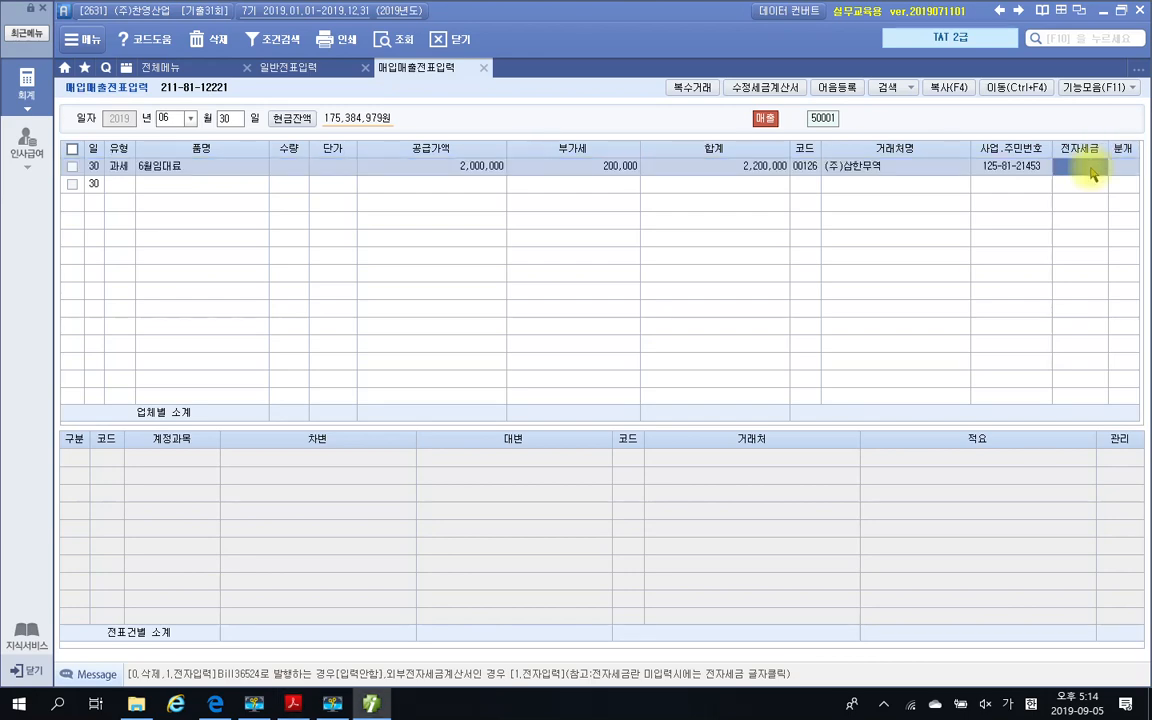
pyautogui.press('1')
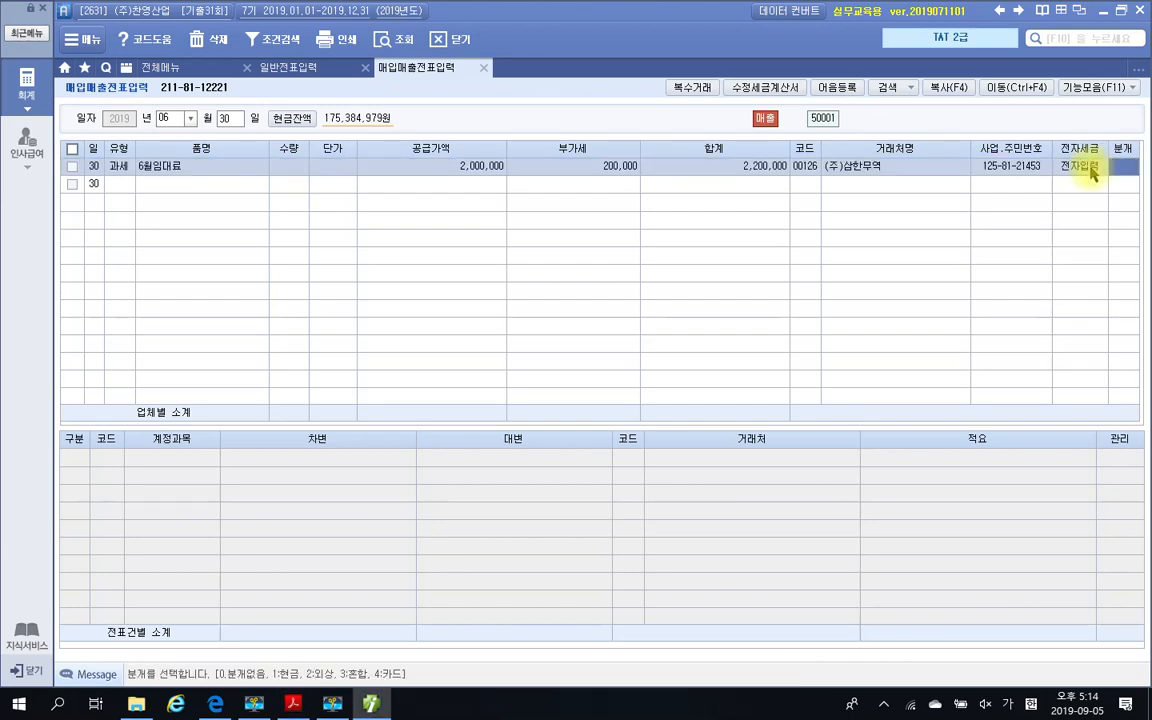
# Read the payment details in question 3's 자료설명, return to Smart A, and set the line's 분개 to 혼합
pyautogui.click(294, 704)
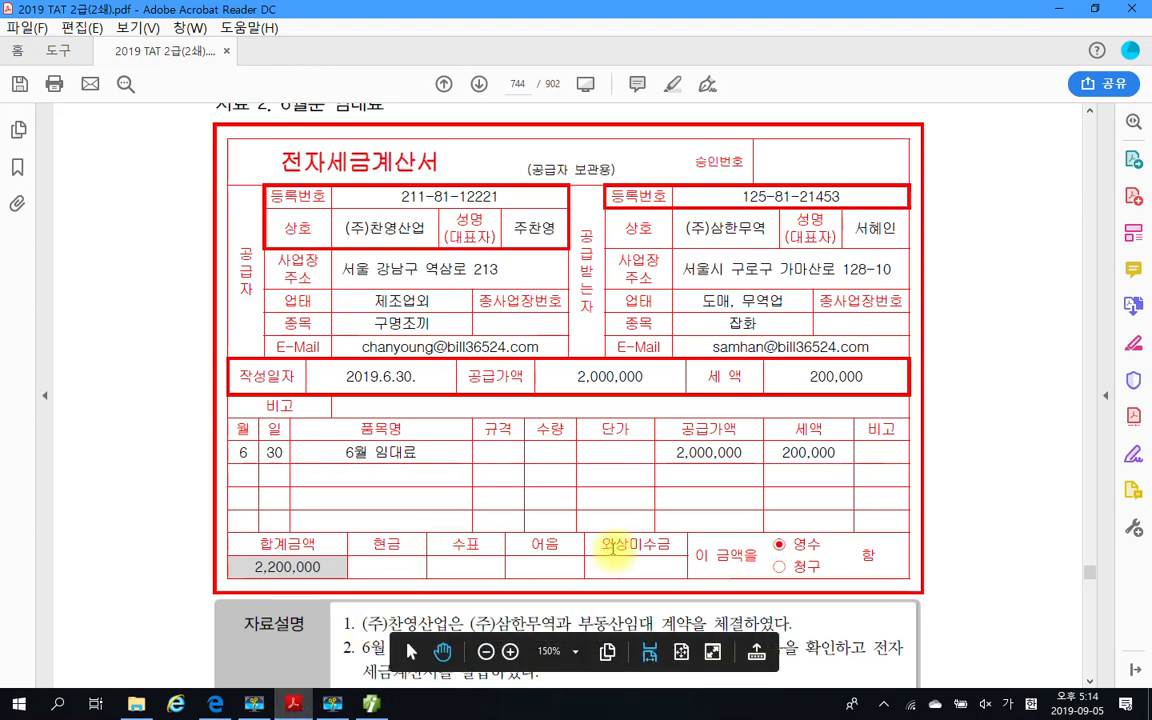
pyautogui.scroll(-2, 612, 549)
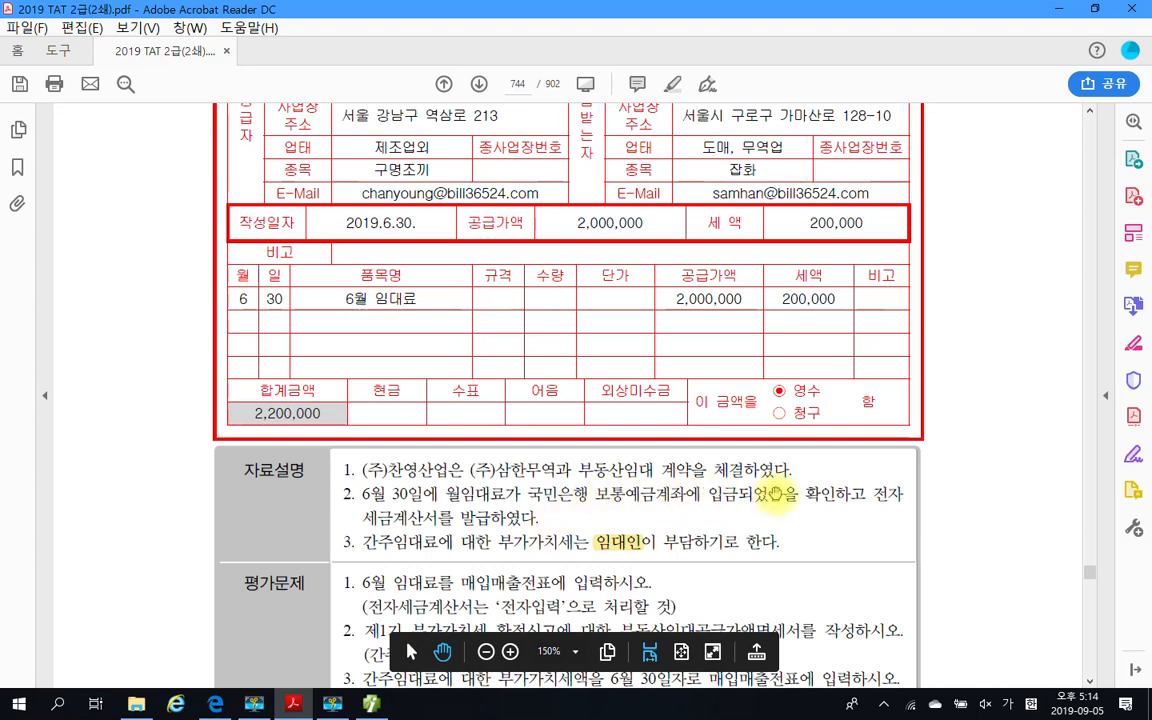
pyautogui.click(370, 704)
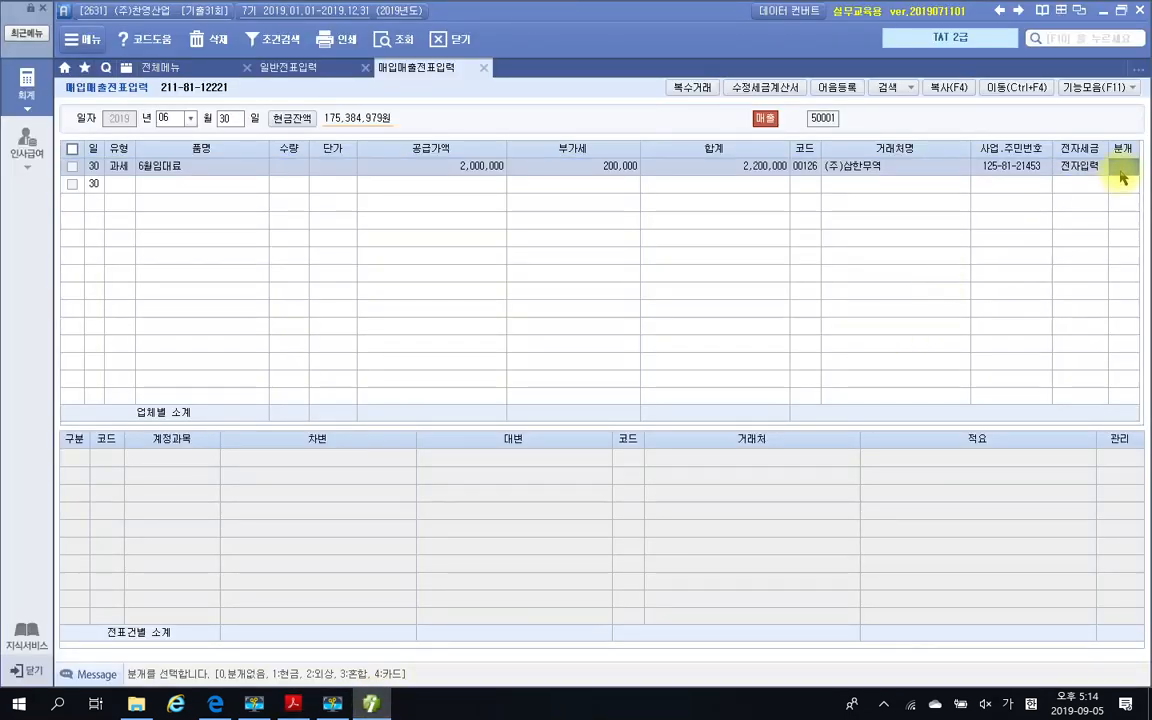
pyautogui.write('3')
pyautogui.press('Return')
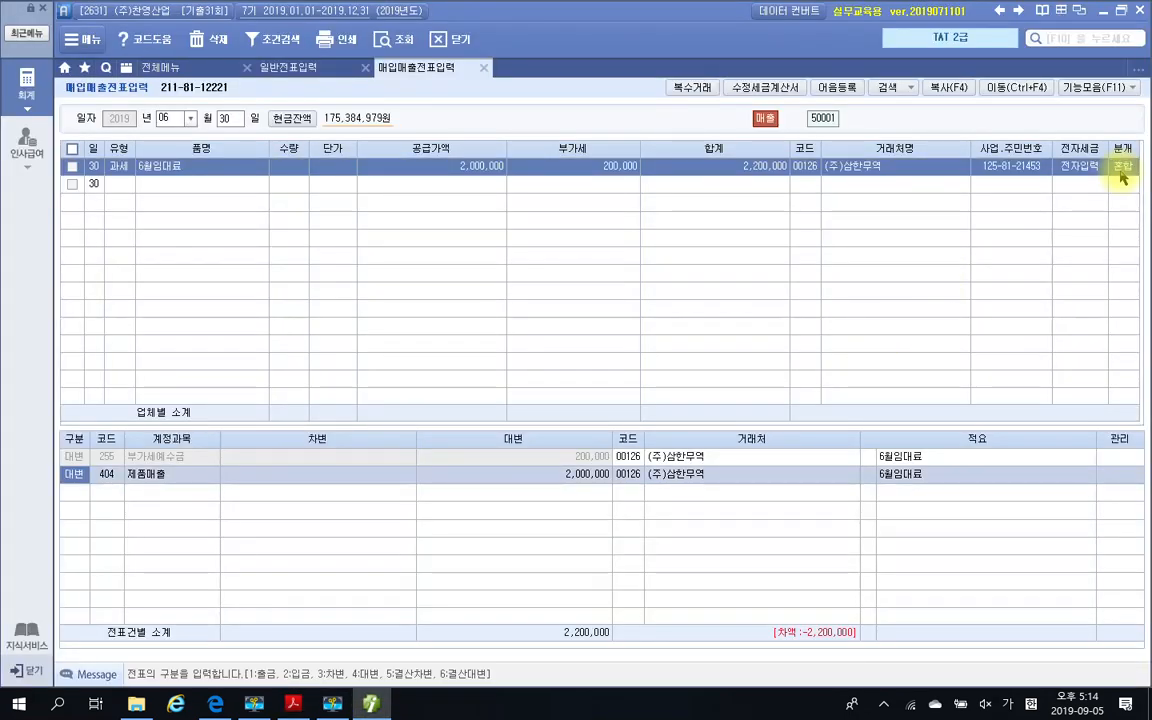
# Look up accounts matching 임대 for the 제품매출 credit line and select 411 임대료수입
pyautogui.press('Return')
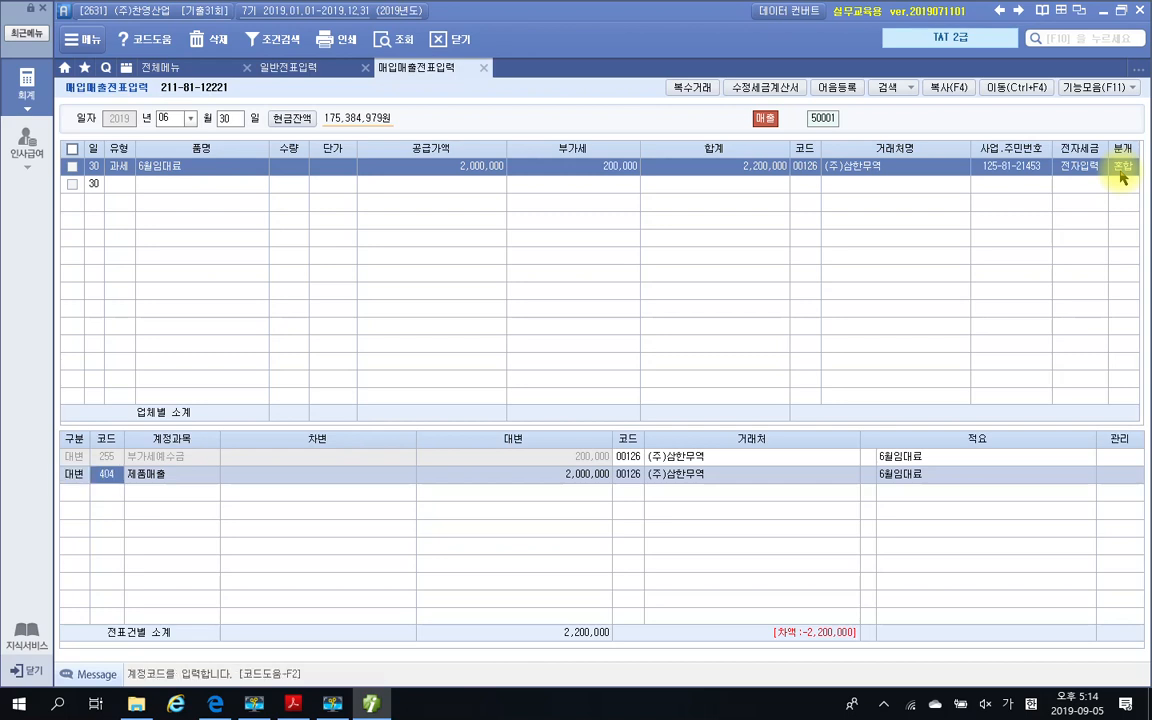
pyautogui.write('임대')
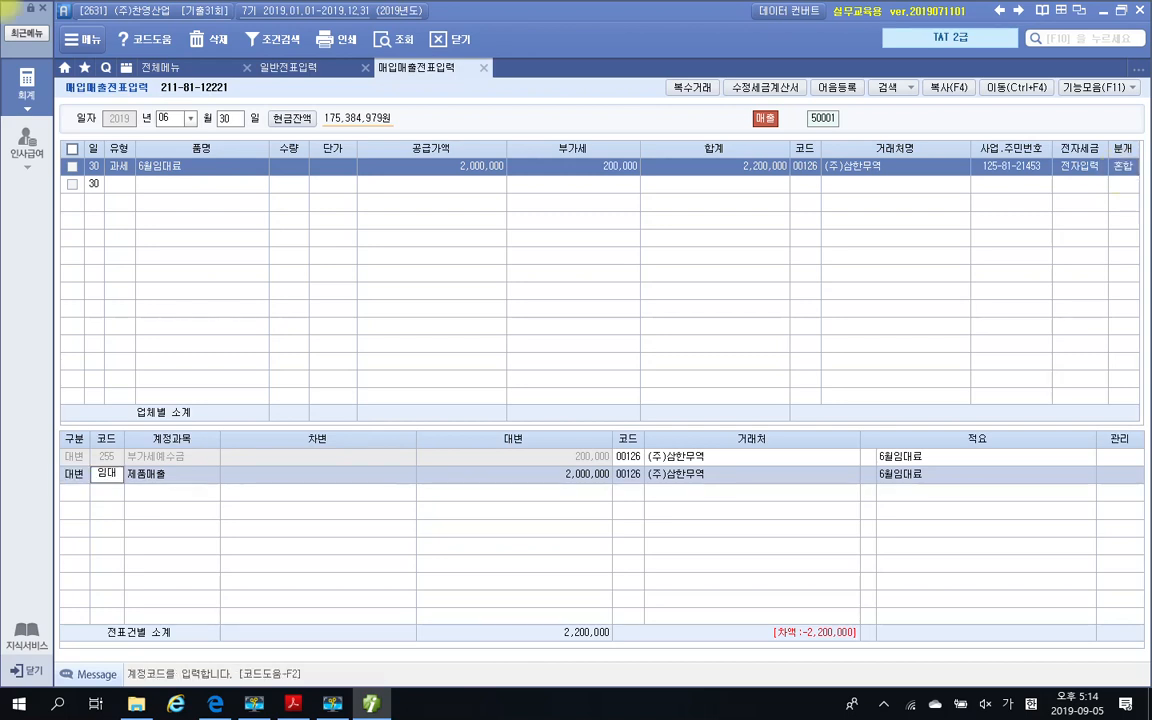
pyautogui.press('Return')
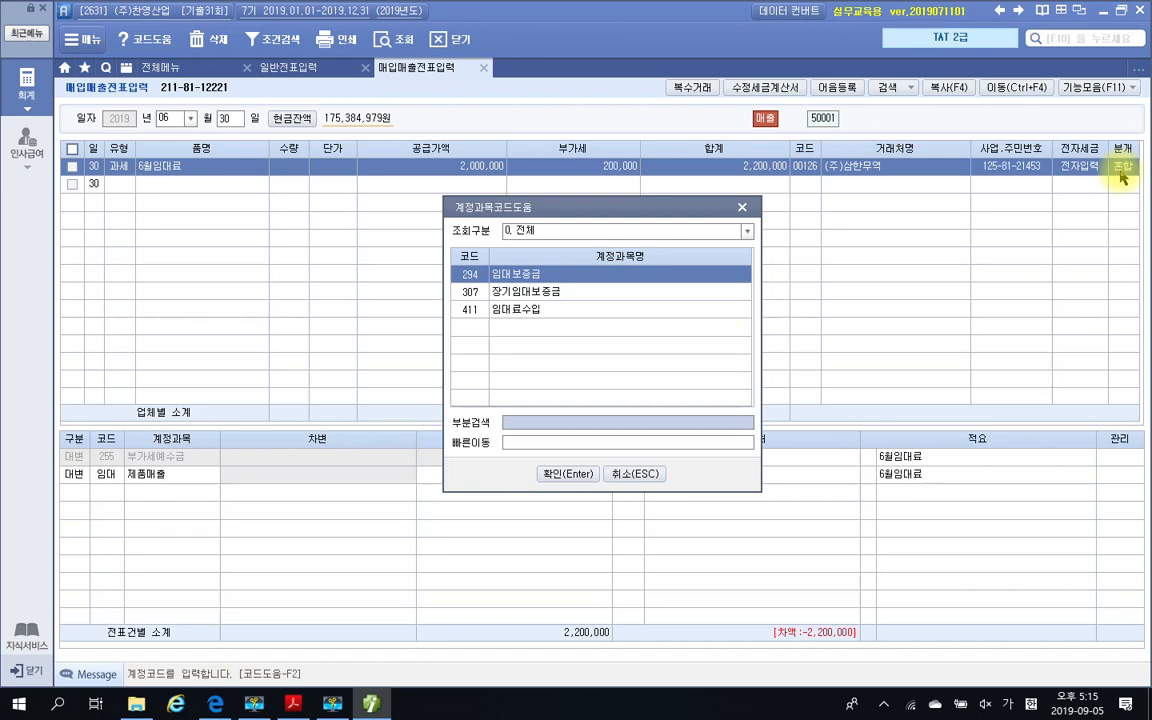
pyautogui.press('Down')
pyautogui.press('Down')
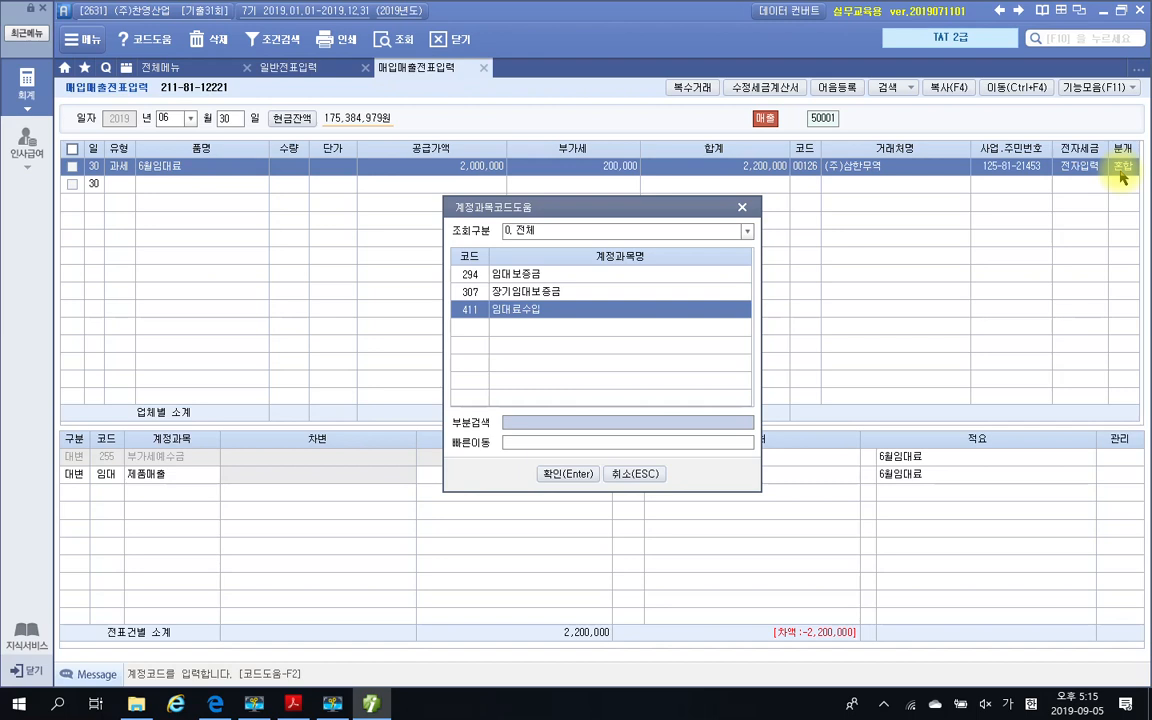
# Confirm 411 임대료수입 with its credit amount and add a debit line for 103 보통예금 of 2,200,000
pyautogui.press('Return')
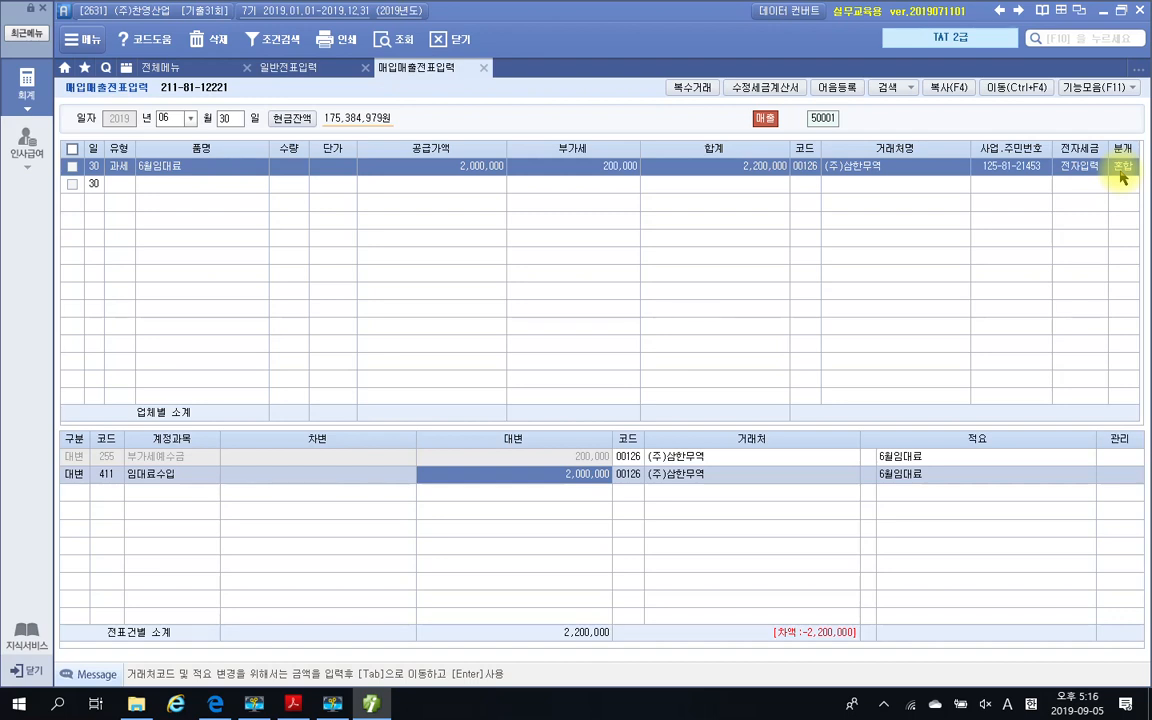
pyautogui.press('Return')
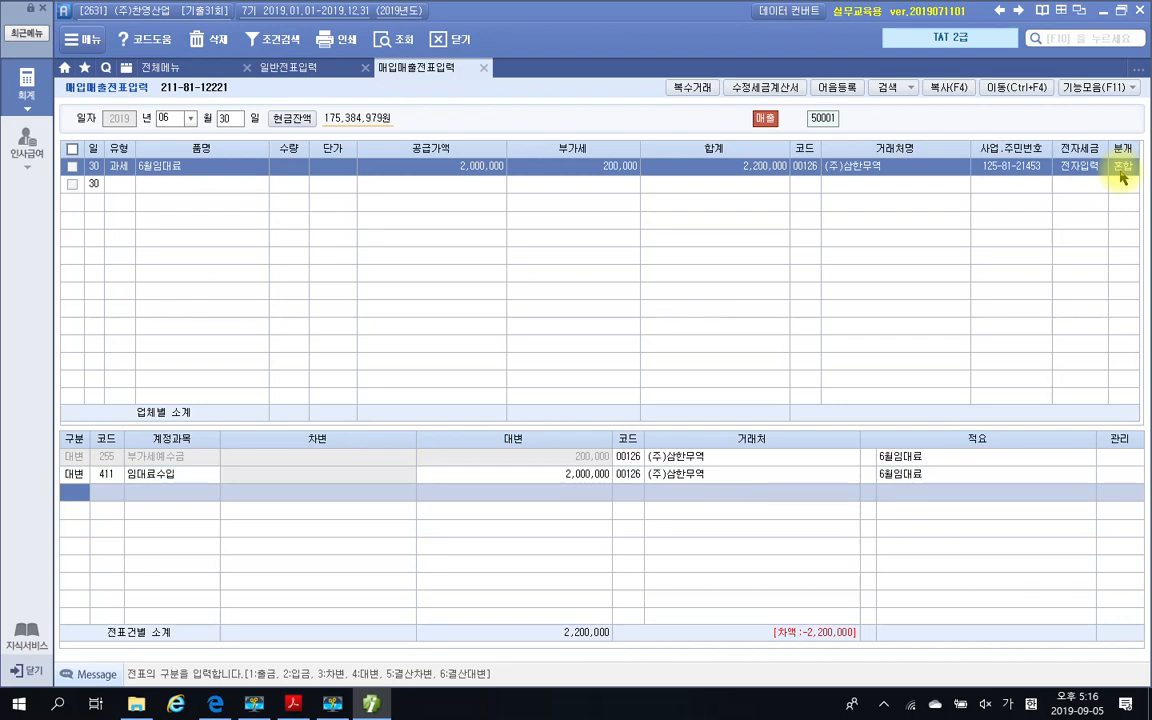
pyautogui.write('3103')
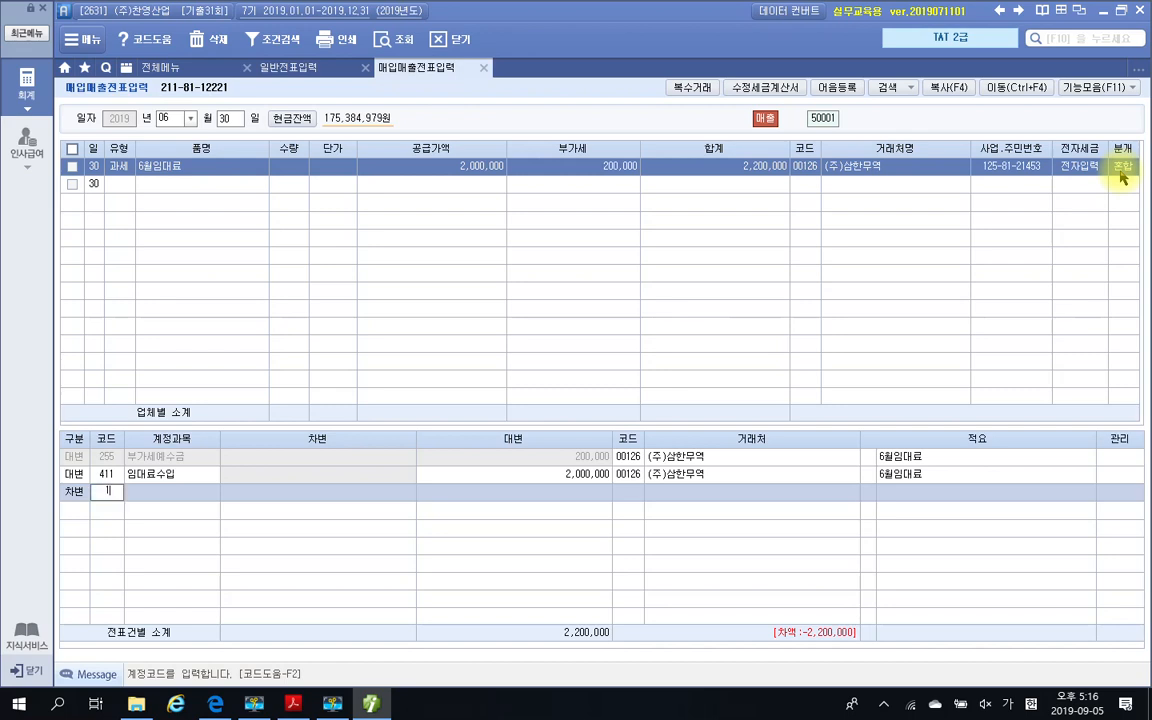
pyautogui.press('Return')
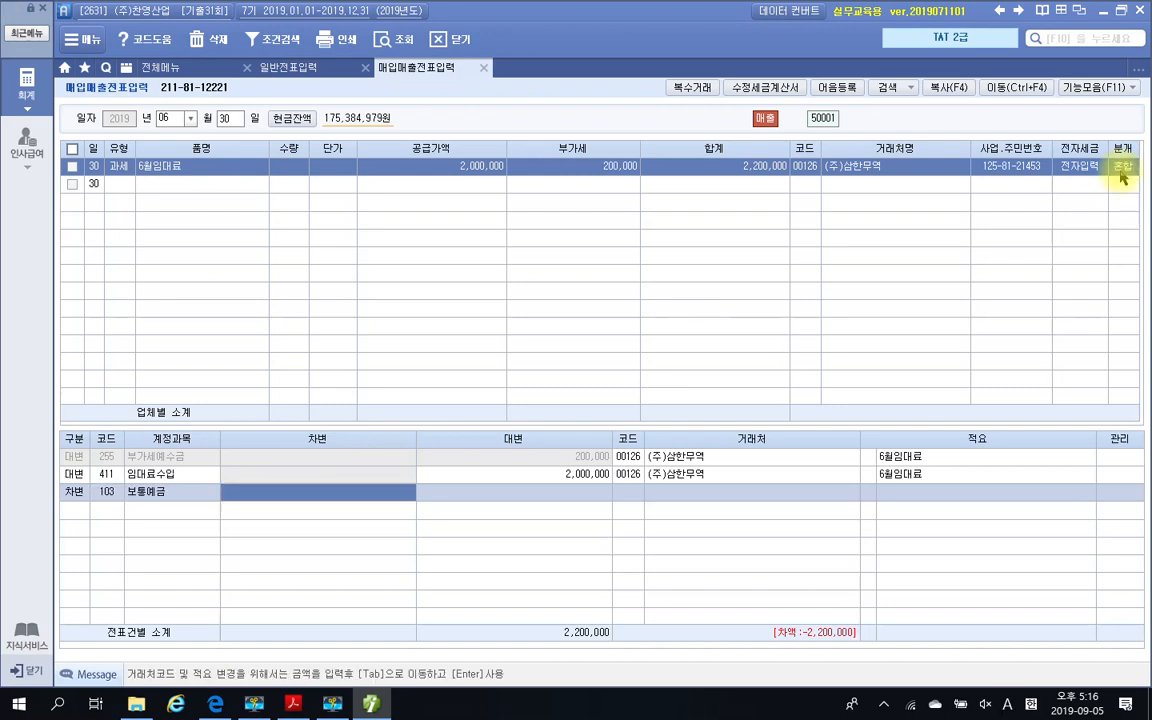
pyautogui.write('2')
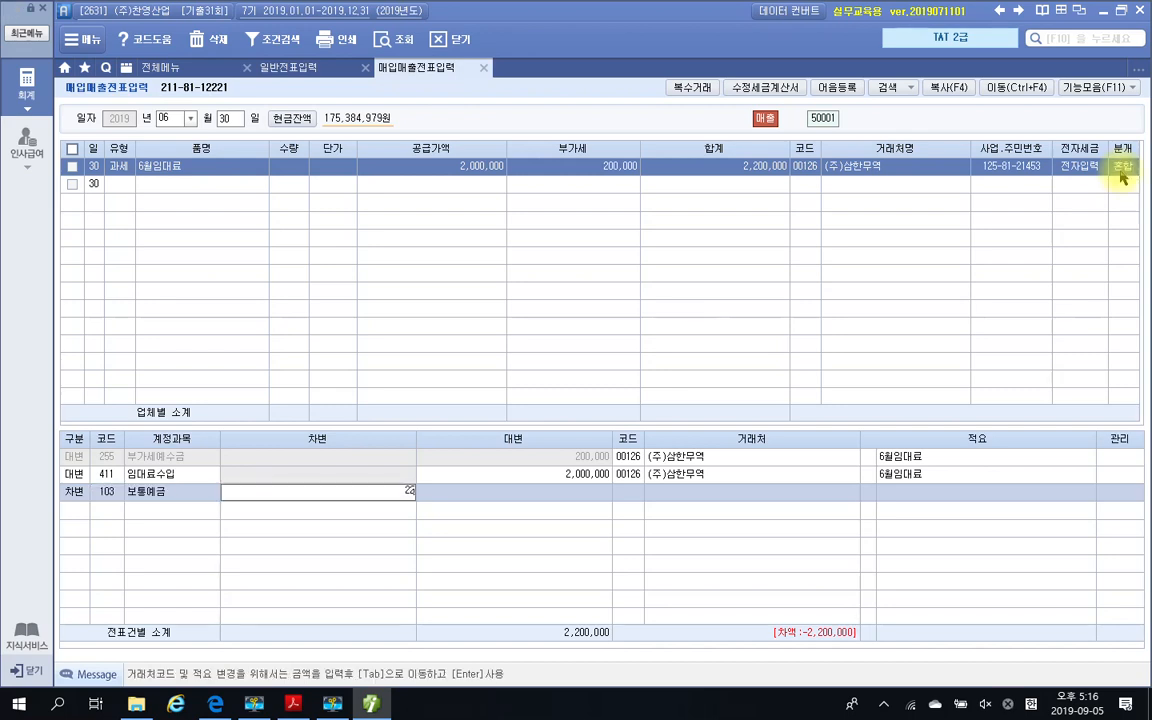
pyautogui.write(',200,000')
pyautogui.press('Return')
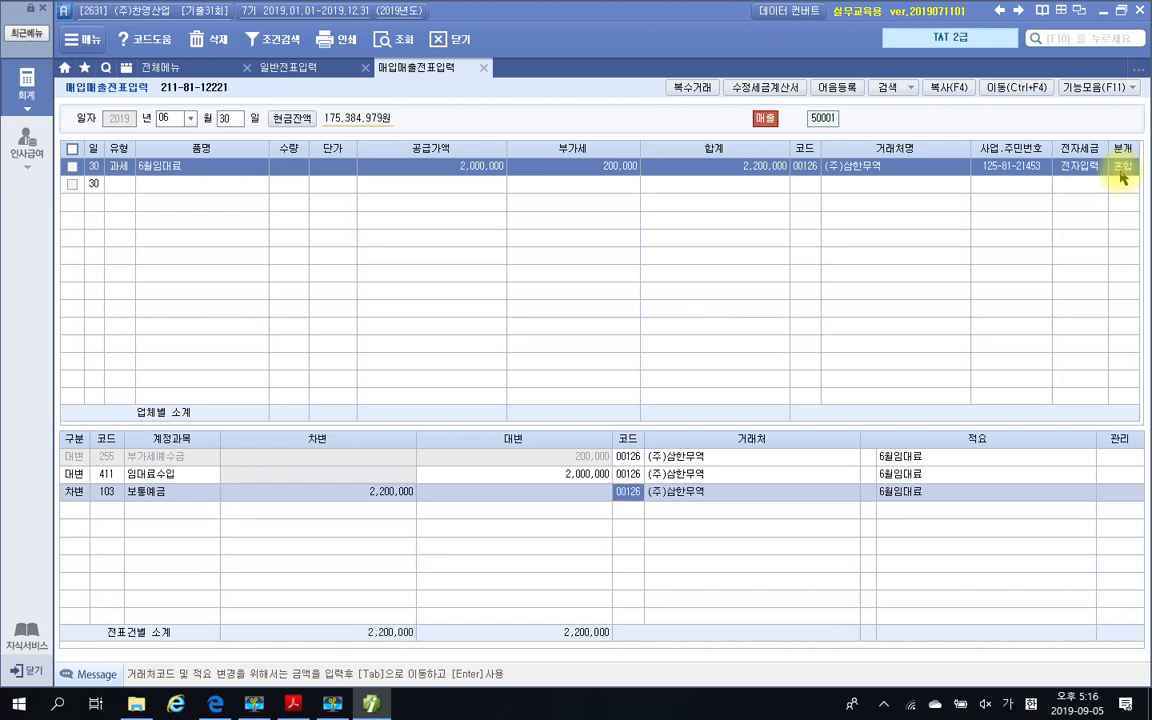
# Set the 보통예금 debit line's 거래처 to 98001 국민은행, check it against the exam PDF's payment details, and complete the line
pyautogui.press('BackSpace')
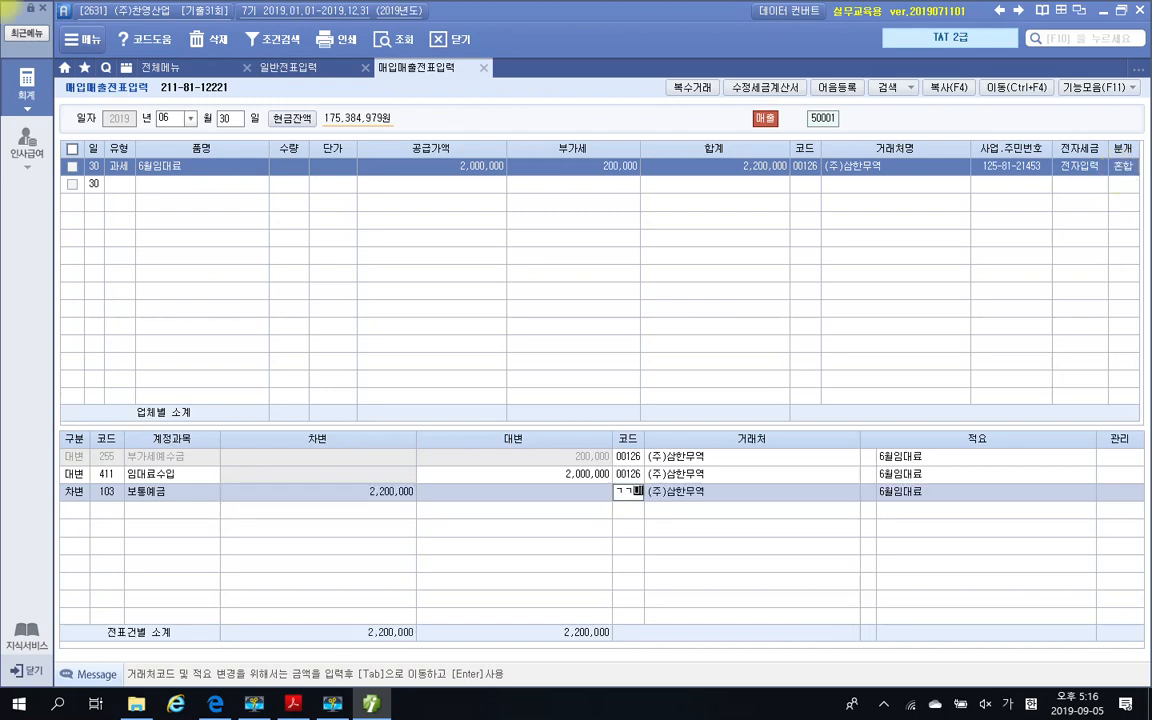
pyautogui.write('국민')
pyautogui.press('Return')
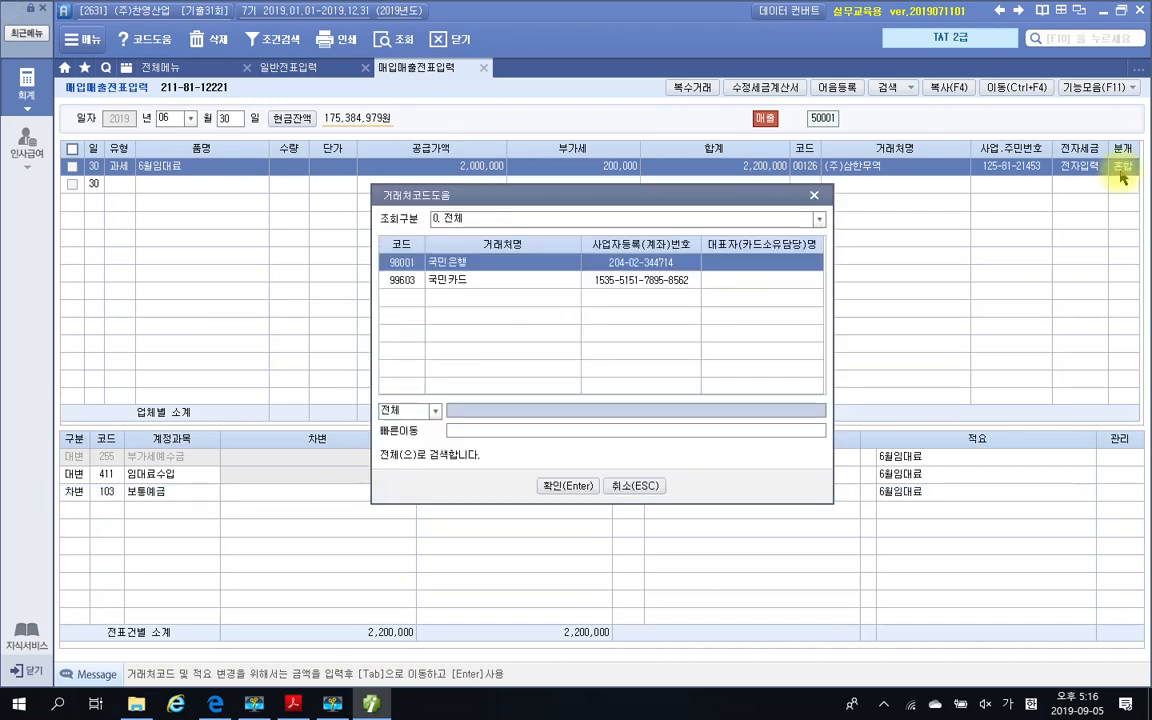
pyautogui.press('Return')
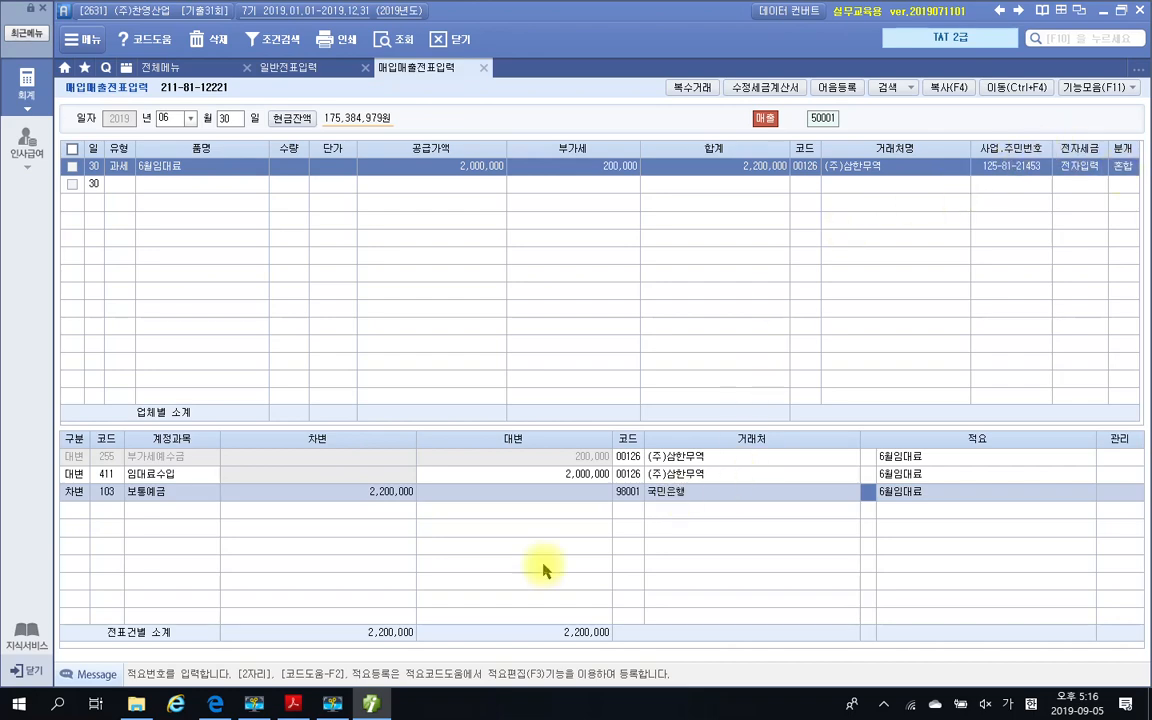
pyautogui.click(298, 704)
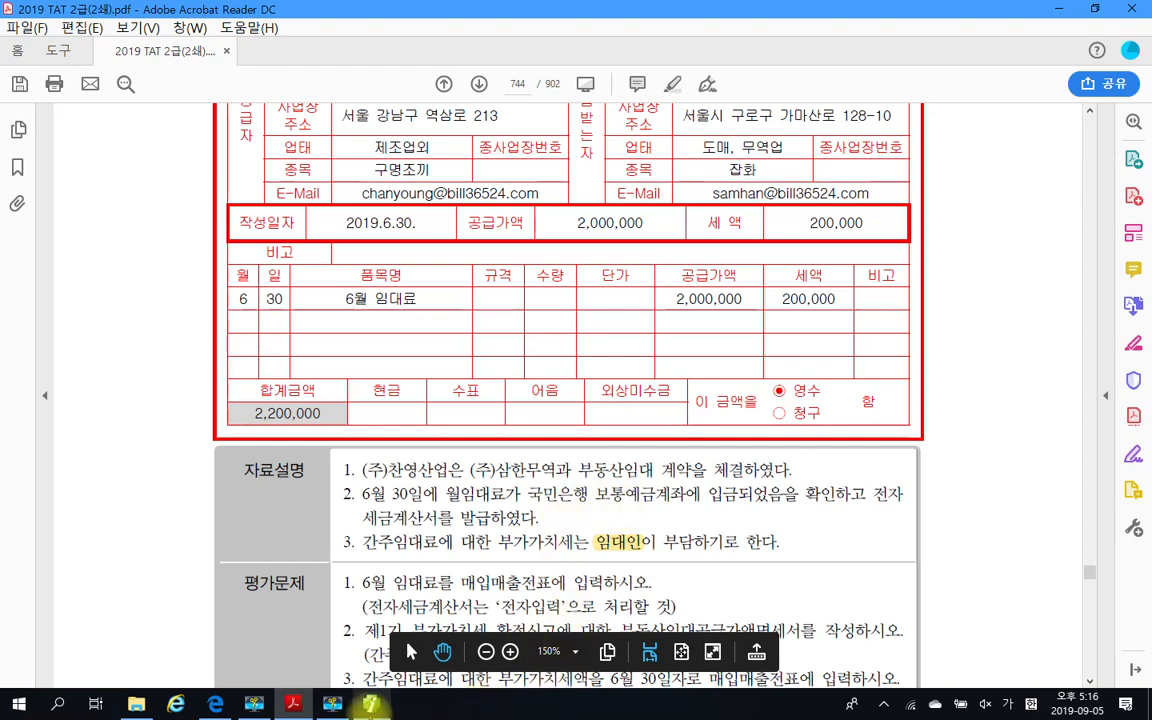
pyautogui.click(371, 704)
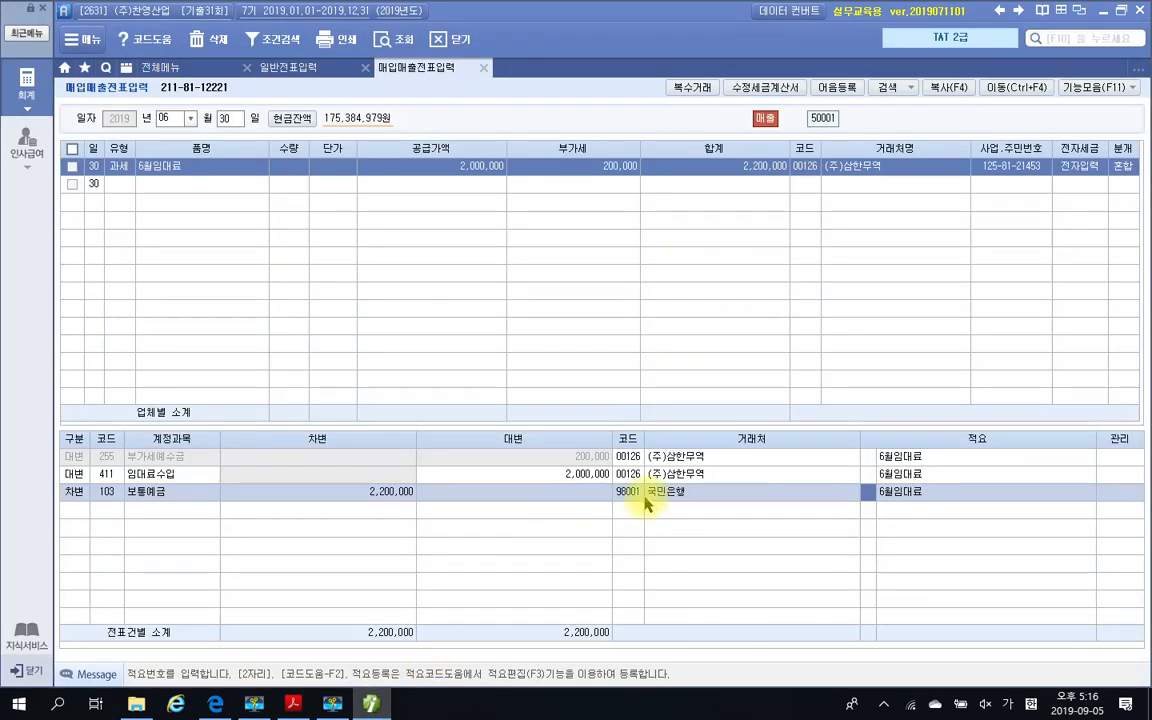
pyautogui.press('Return')
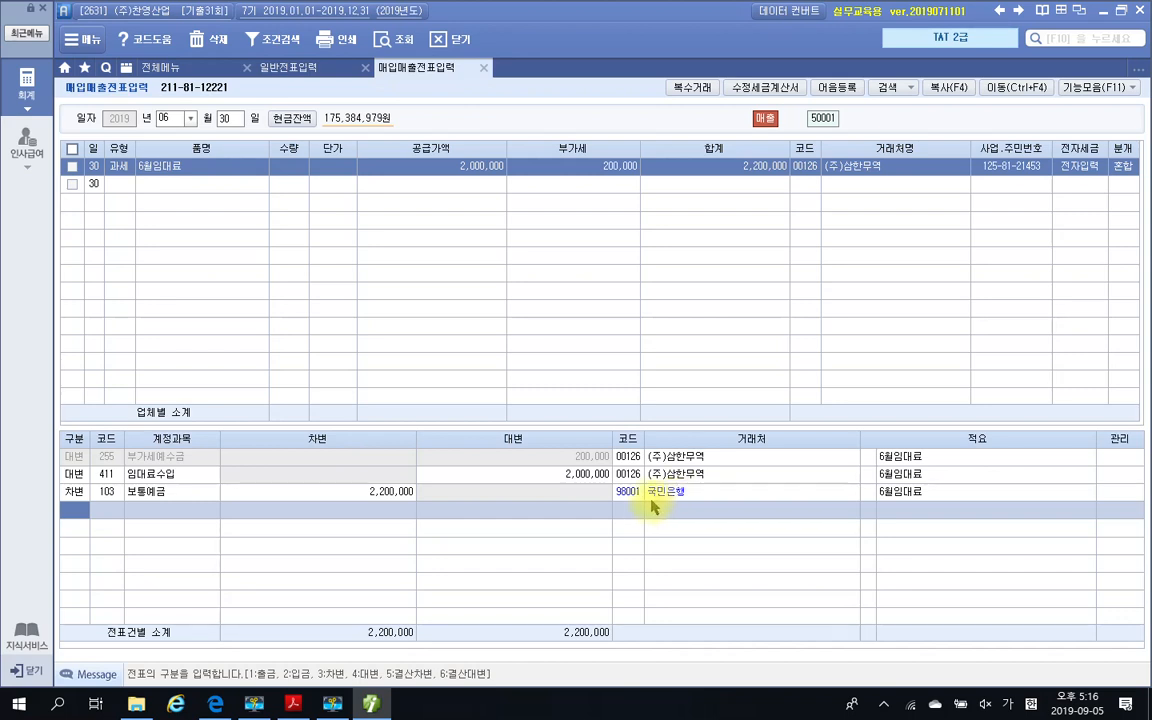
pyautogui.click(628, 492)
pyautogui.click(637, 477)
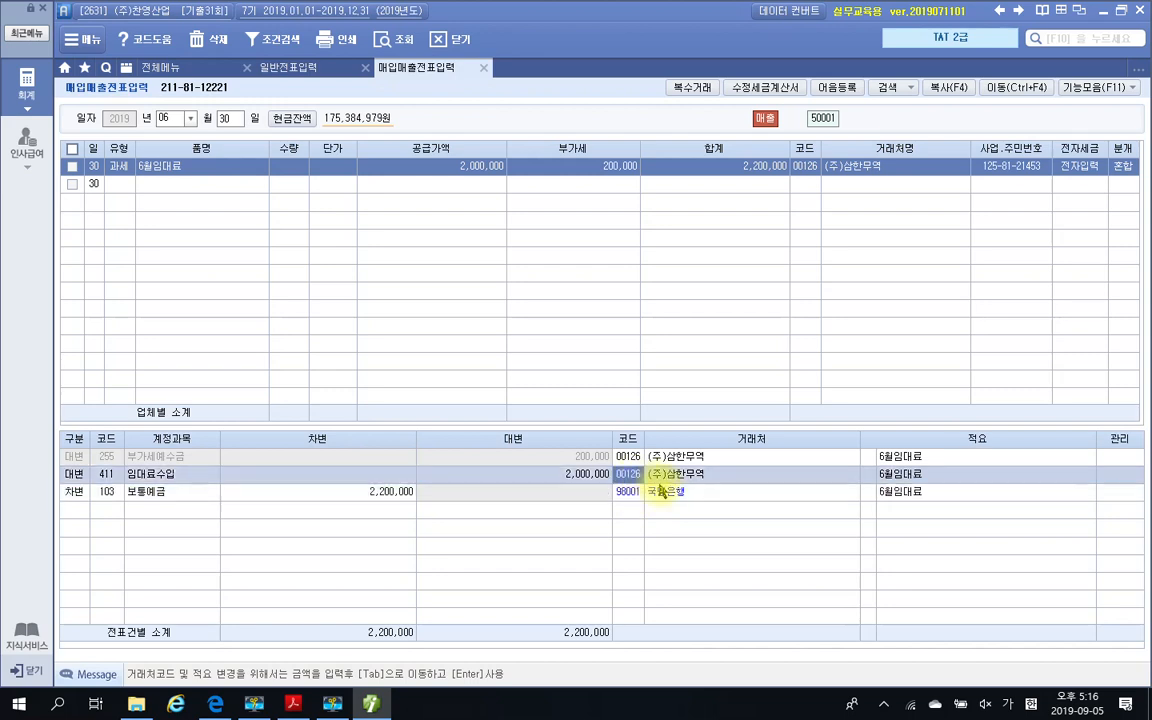
pyautogui.click(657, 498)
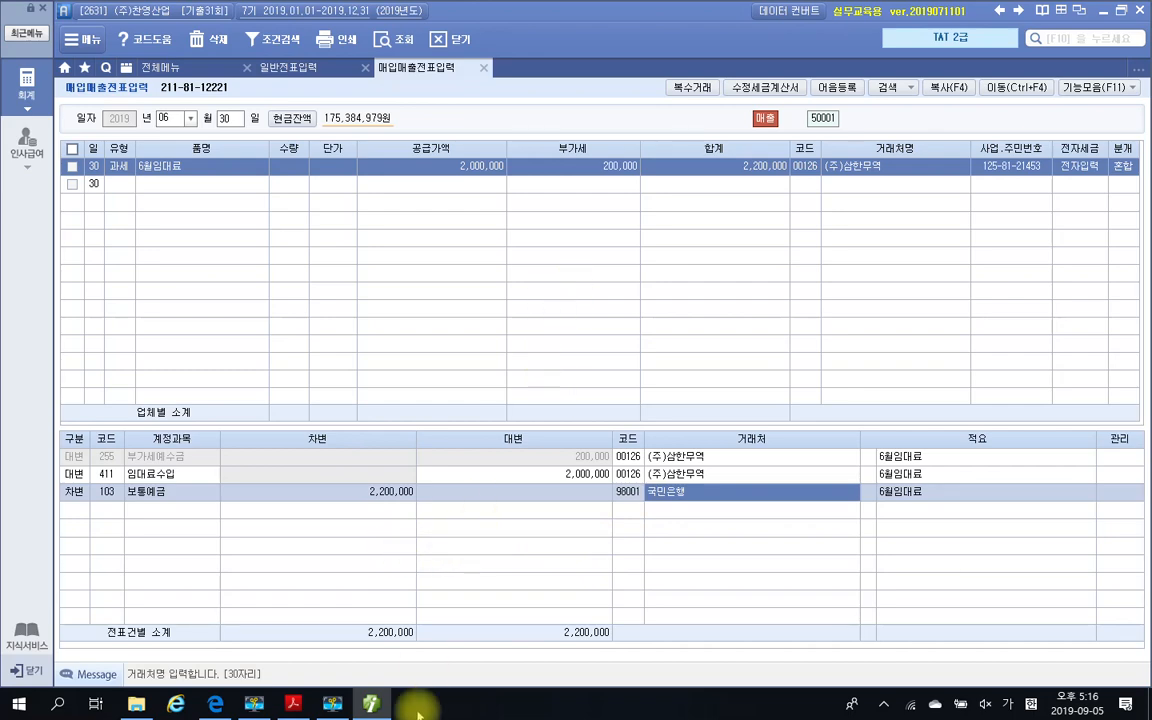
# Switch to the exam PDF, read question 3's 평가문제, and highlight 동산임대공급가액명세서 in item 2
pyautogui.click(293, 703)
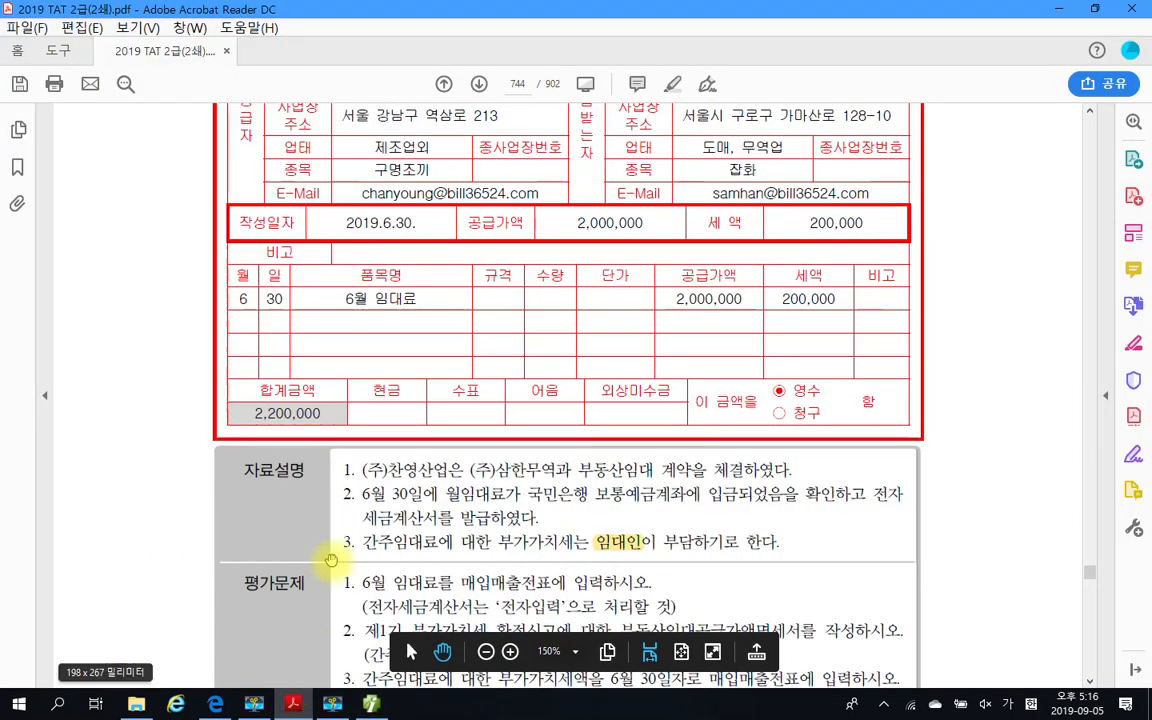
pyautogui.scroll(-2, 365, 520)
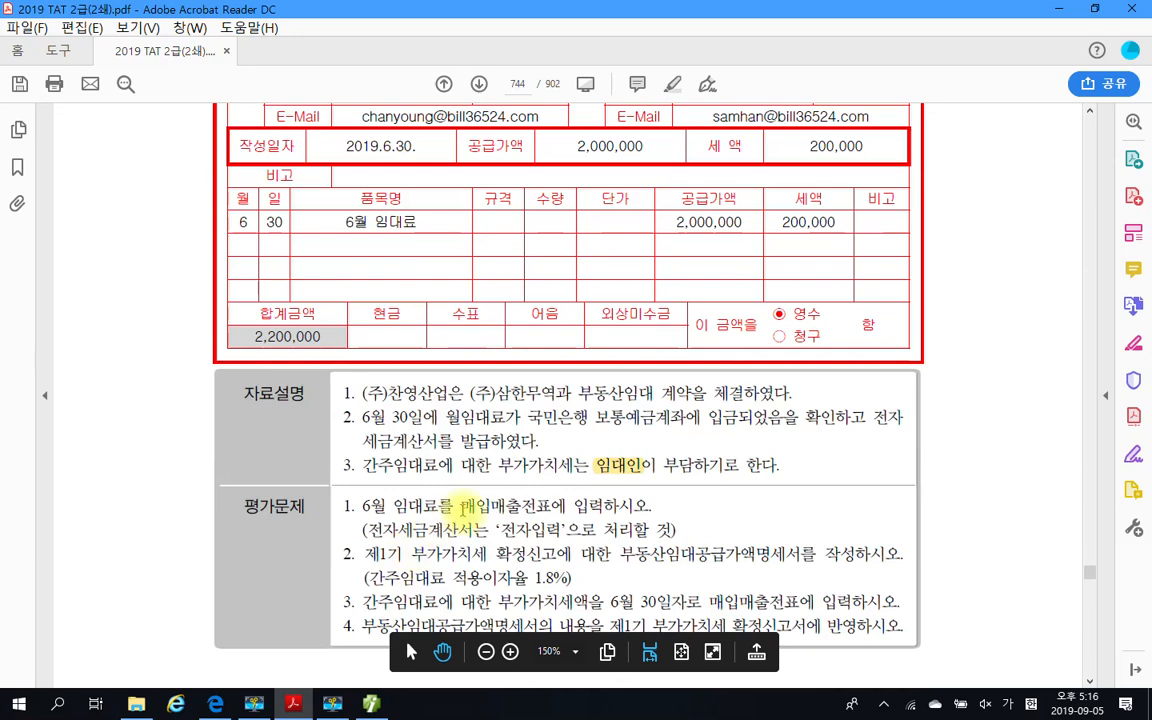
pyautogui.scroll(-2, 440, 480)
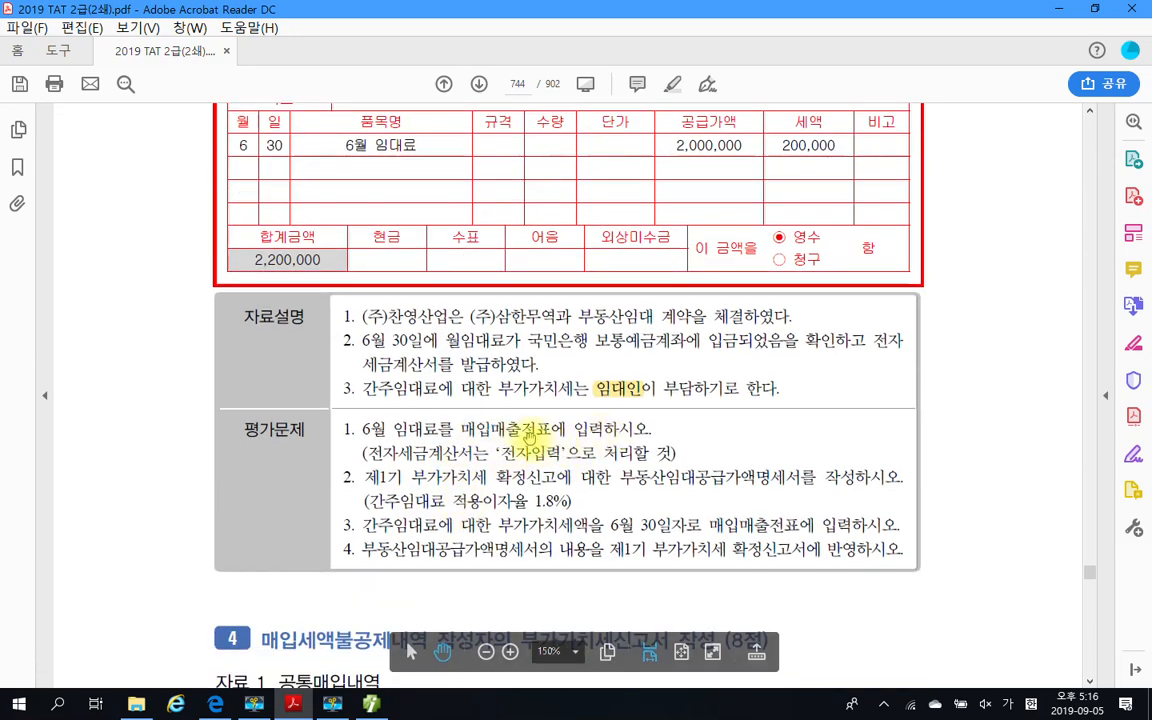
pyautogui.scroll(-1, 490, 440)
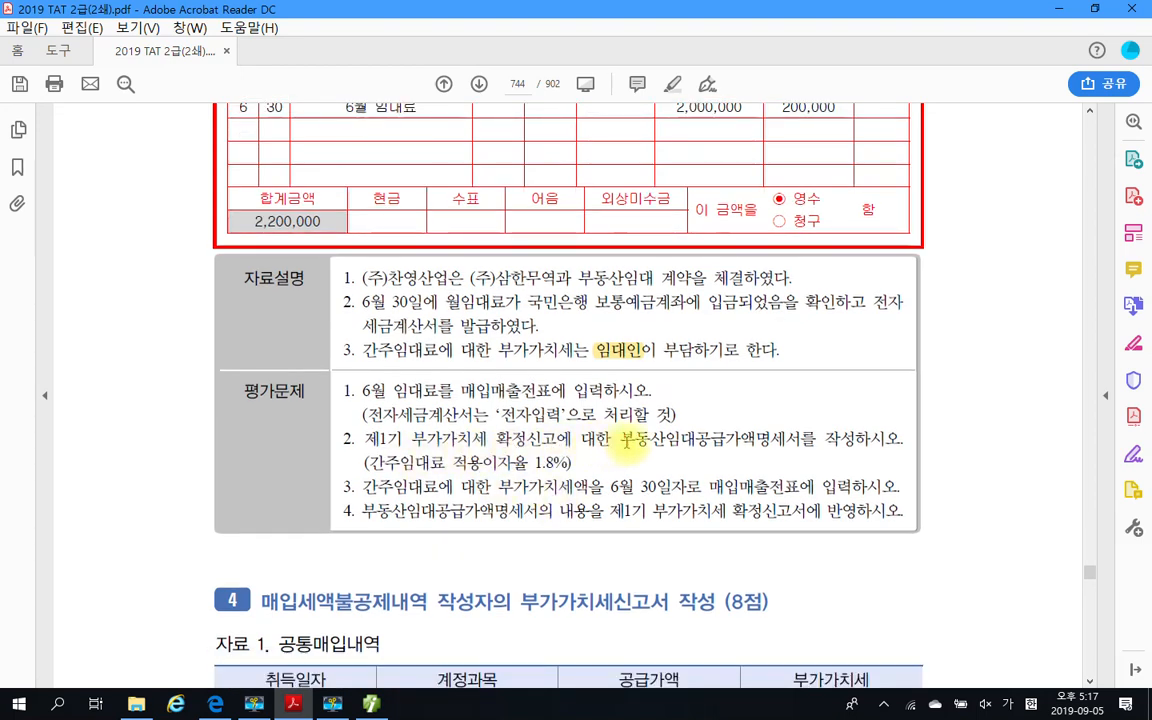
pyautogui.moveTo(630, 440); pyautogui.dragTo(800, 446)
pyautogui.rightClick(797, 452)
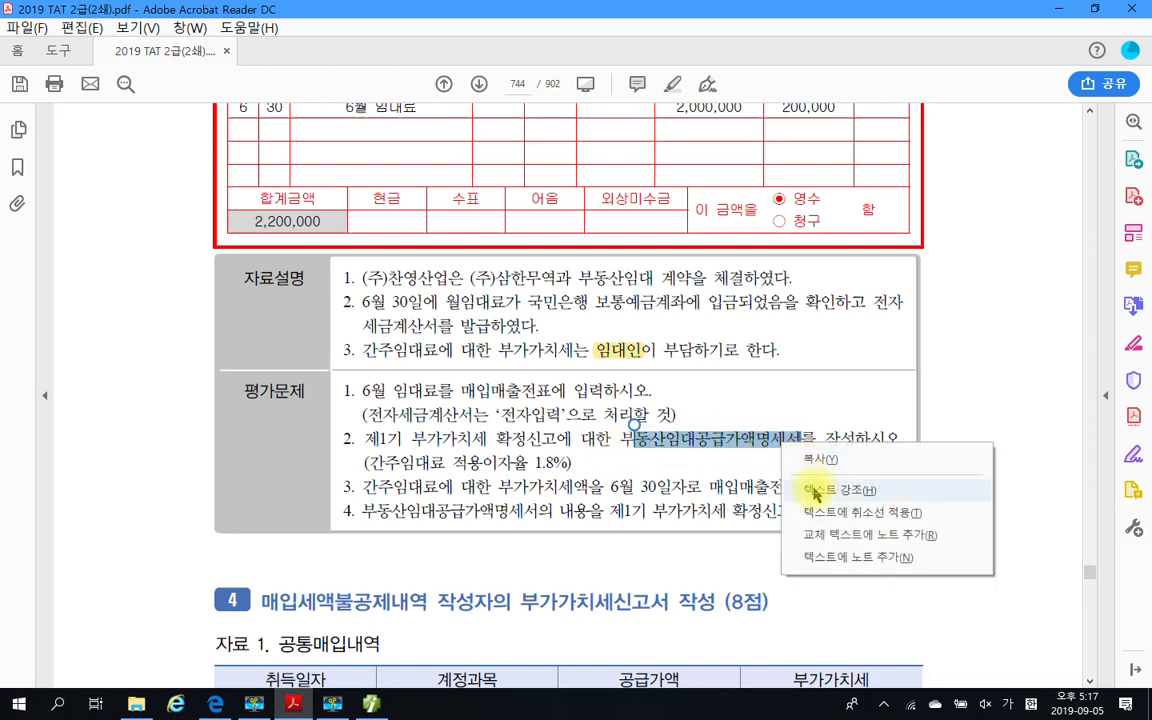
pyautogui.click(807, 487)
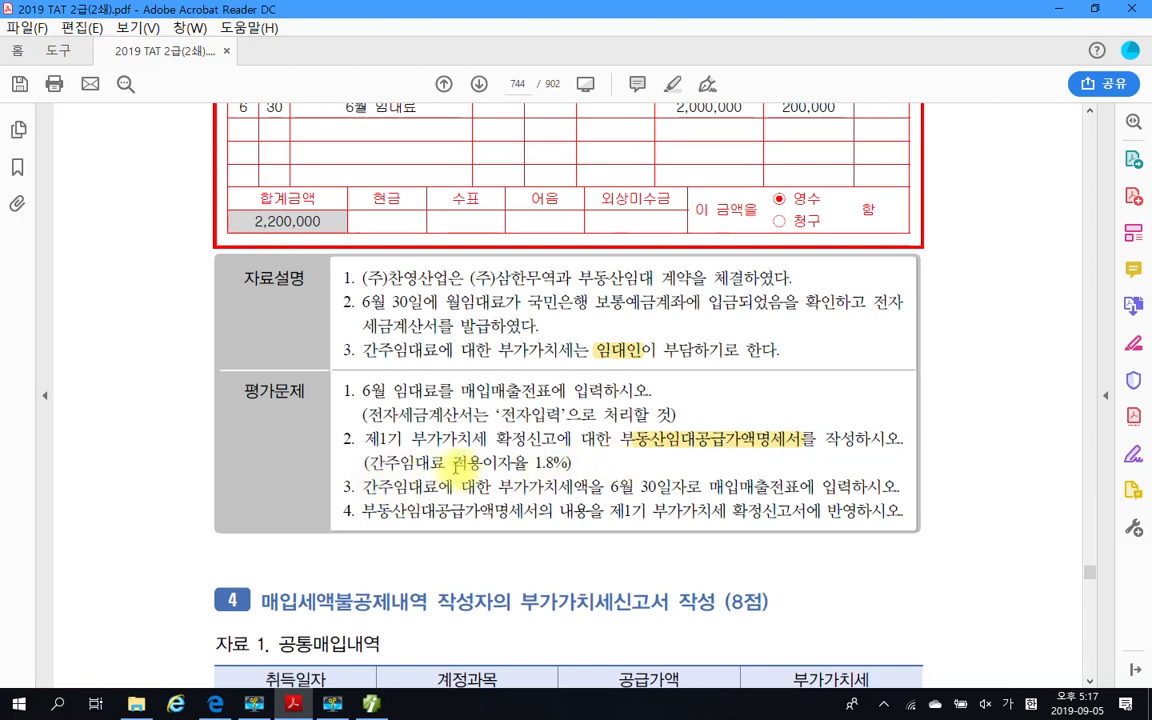
# Highlight 적용이자율 1.8%) under item 2 of question 3's 평가문제
pyautogui.moveTo(453, 464); pyautogui.dragTo(571, 463)
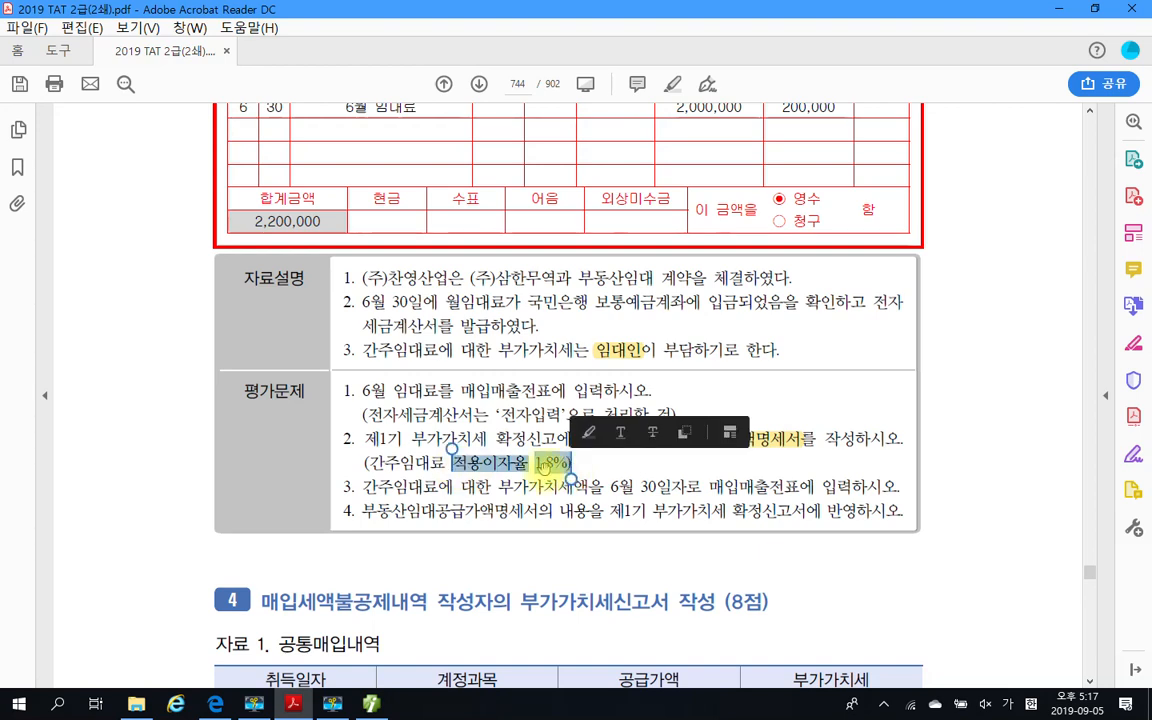
pyautogui.rightClick(548, 470)
pyautogui.click(583, 518)
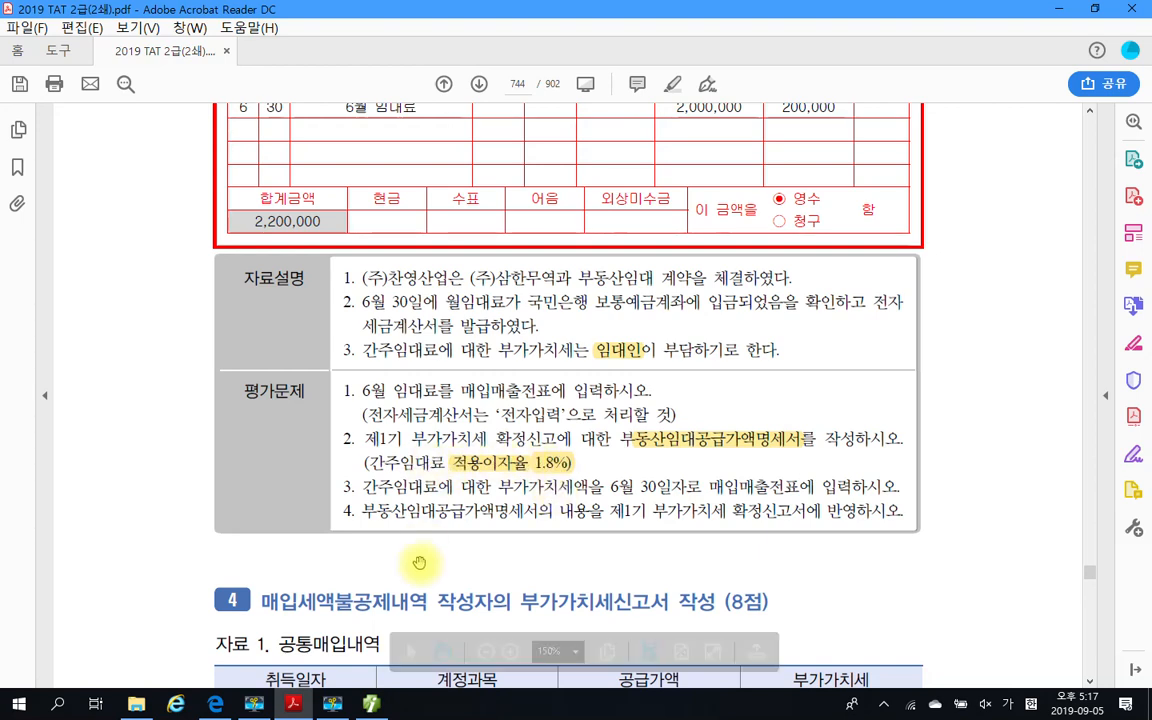
# Switch back to Smart A and open the 부동산임대공급가액명세서 from the full list of accounting functions
pyautogui.moveTo(377, 707)
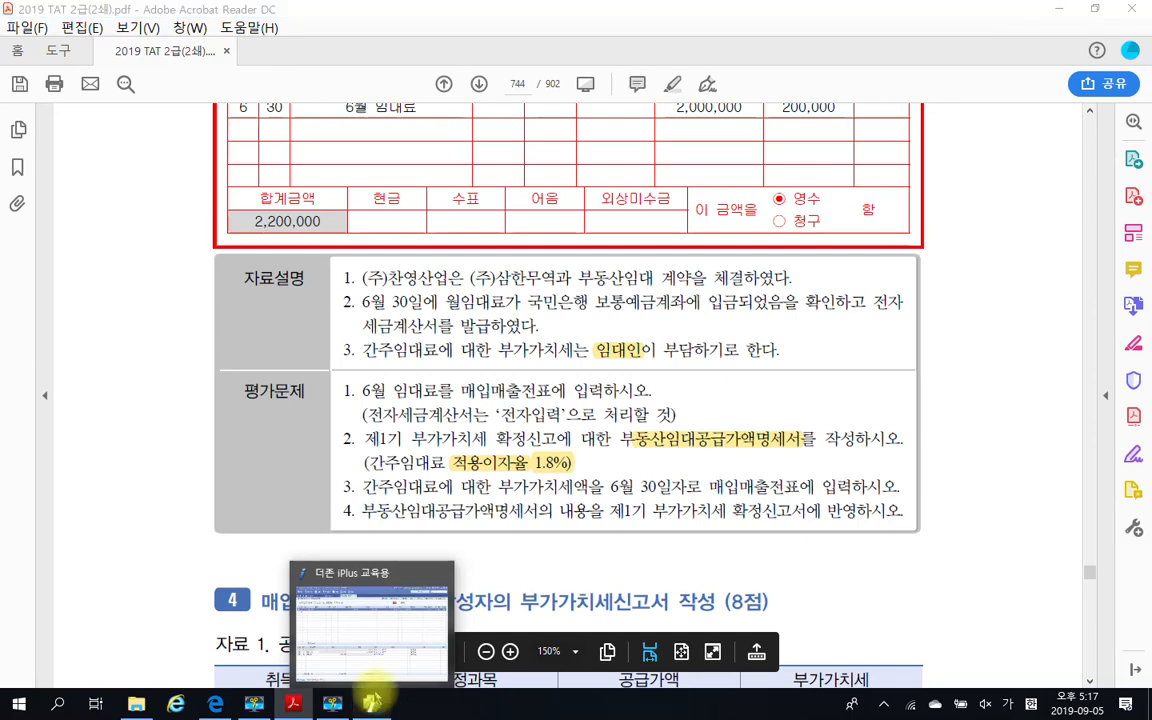
pyautogui.click(365, 660)
pyautogui.click(162, 70)
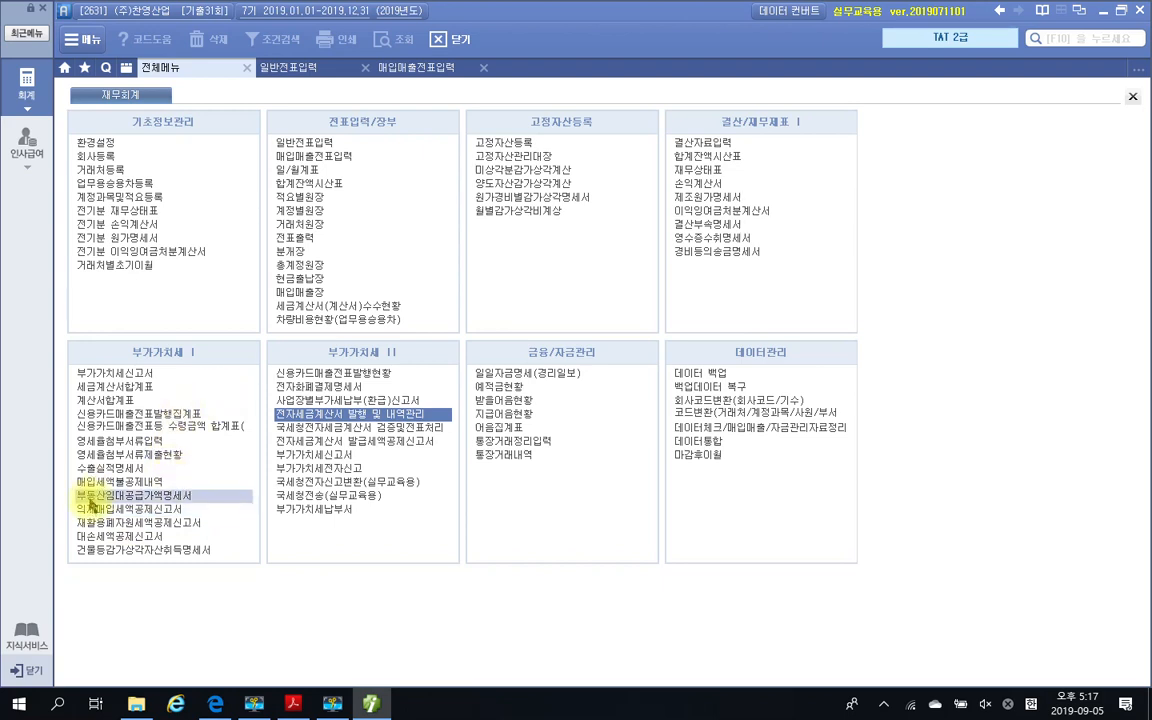
pyautogui.click(88, 497)
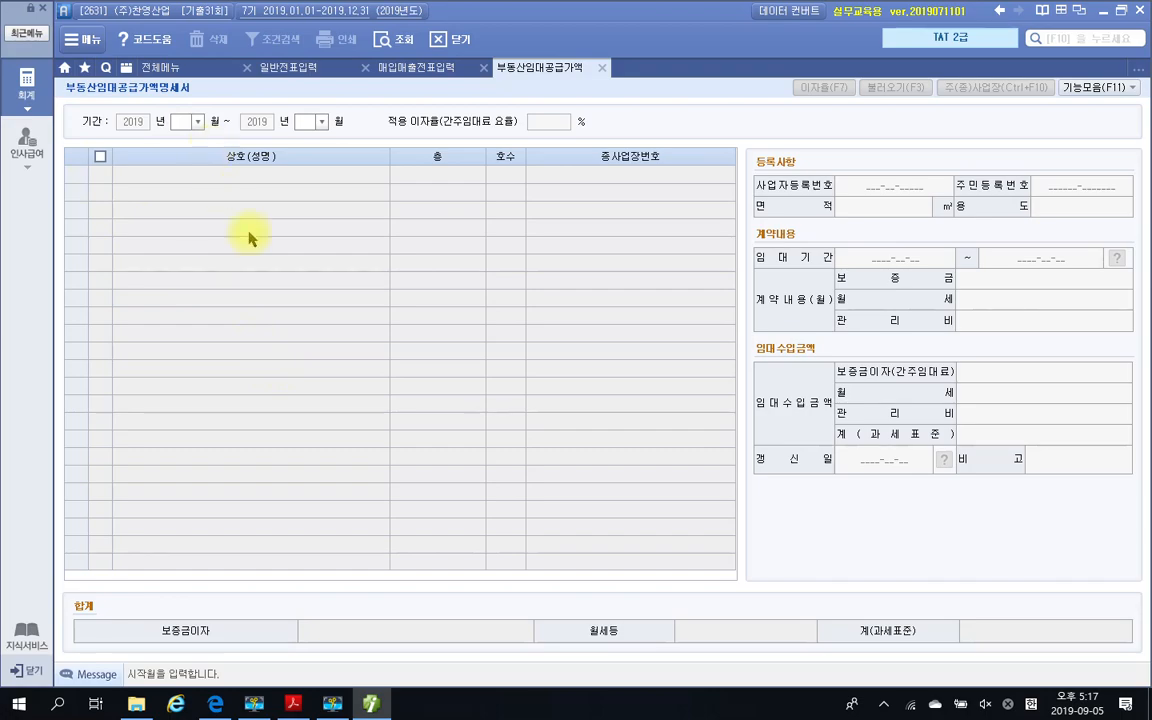
# Check the filing period in the exam PDF's 평가문제, return to Smart A, and set the statement's 기간 to months 04 through 06
pyautogui.hotkey('alt', 'Tab')
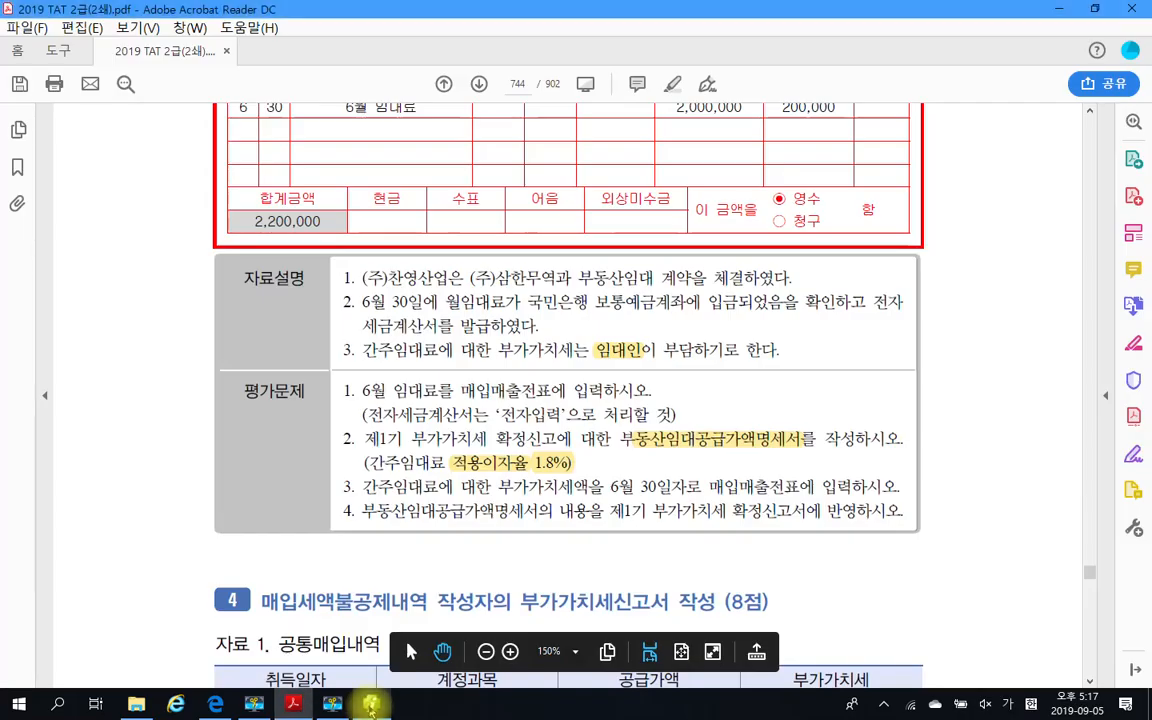
pyautogui.scroll(3, 493, 272)
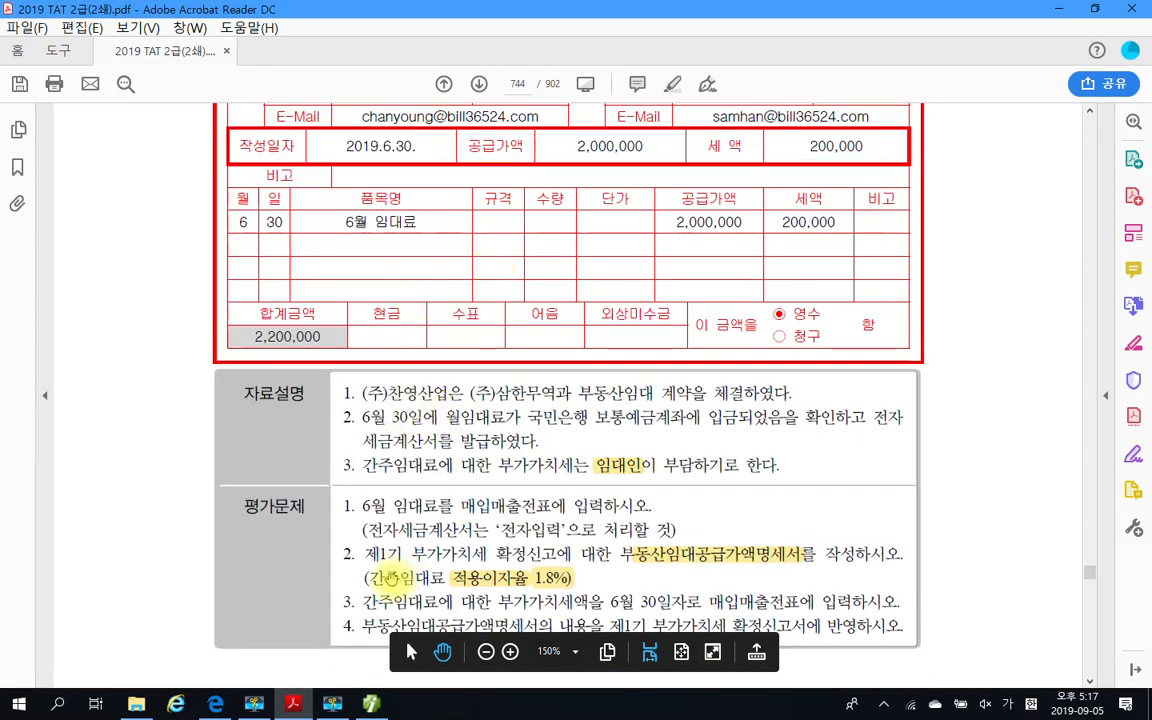
pyautogui.click(371, 701)
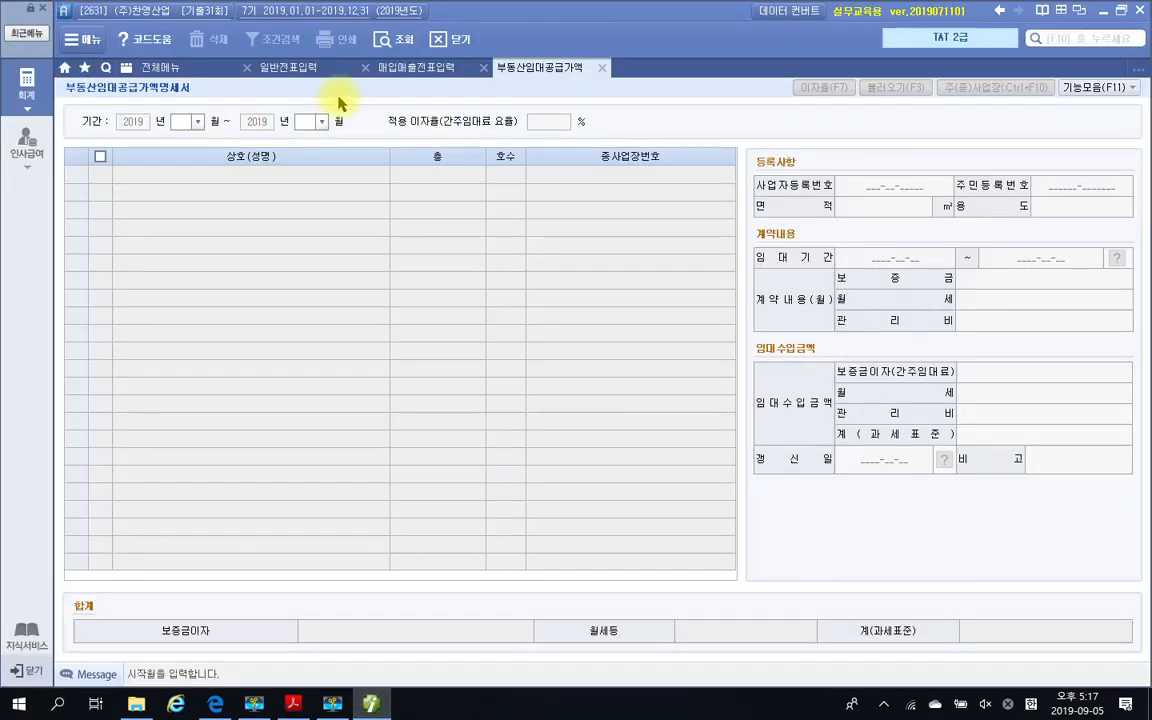
pyautogui.write('4')
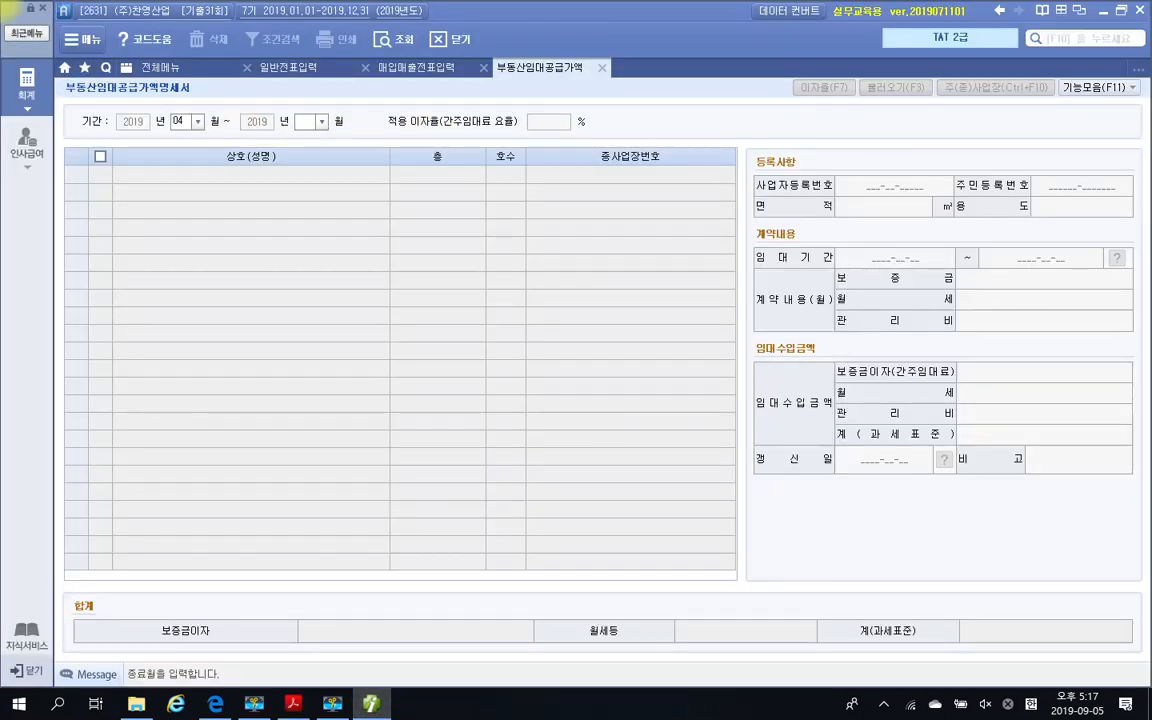
pyautogui.press('Return')
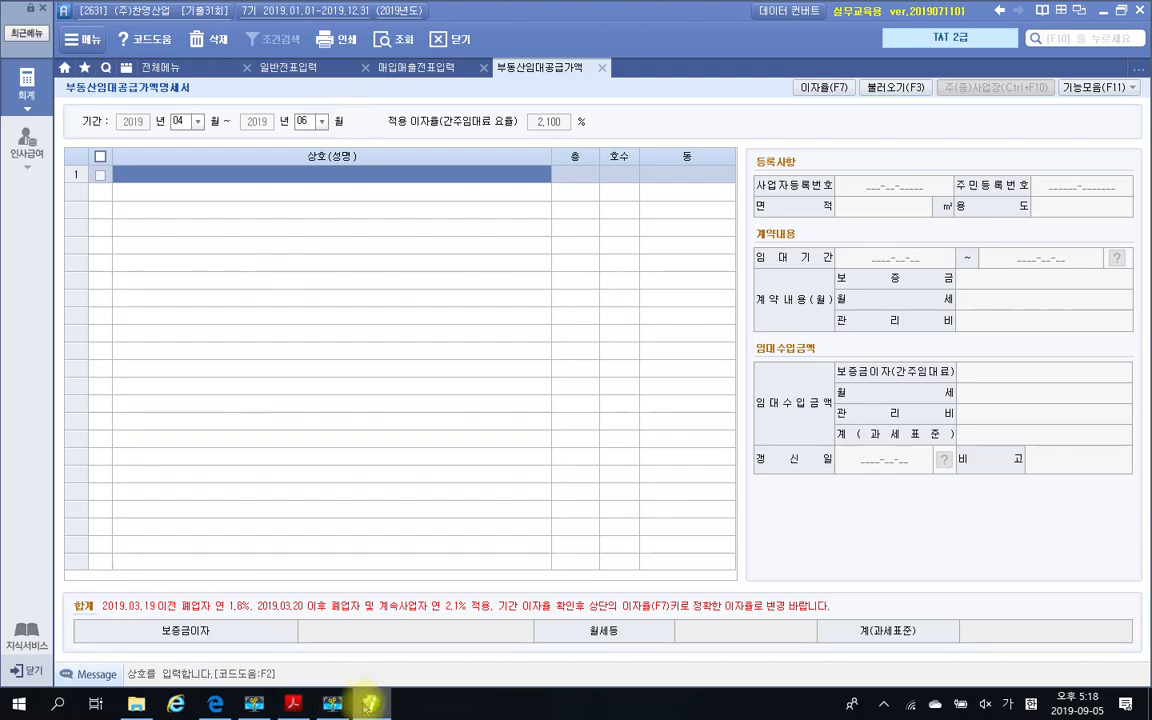
# Switch to the exam PDF, review 자료 1's 월세계약서, and select the 임차인 name (주)삼한무역
pyautogui.click(293, 703)
pyautogui.scroll(10, 335, 377)
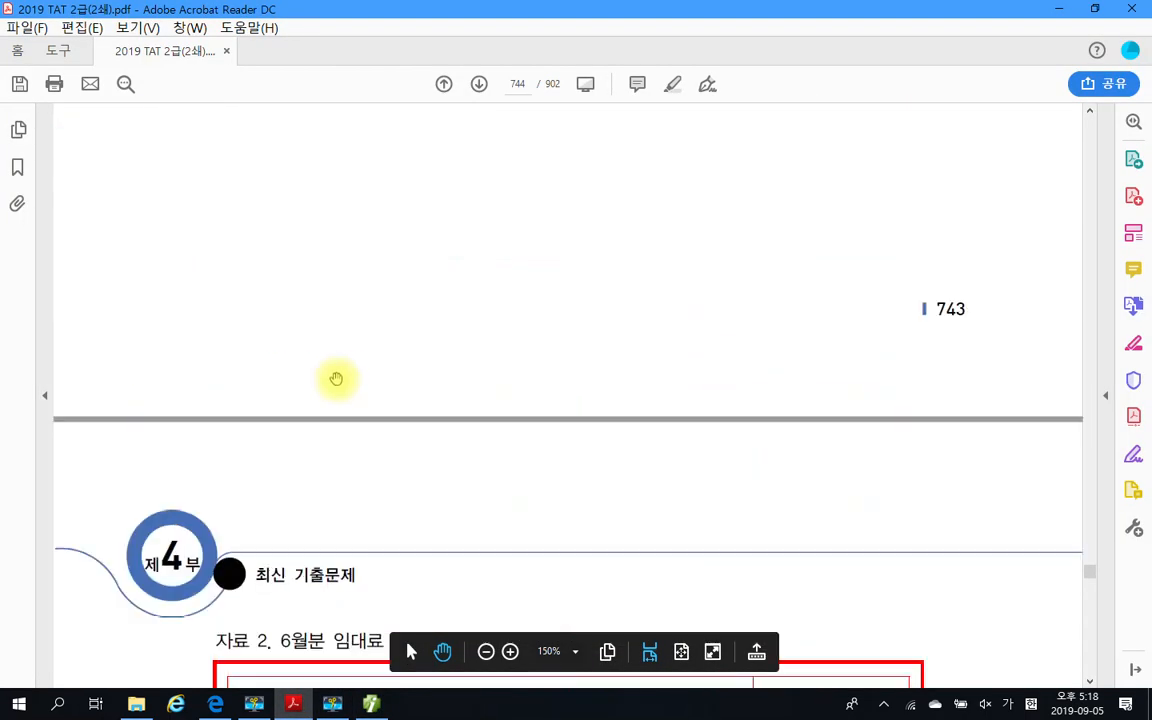
pyautogui.scroll(6, 335, 377)
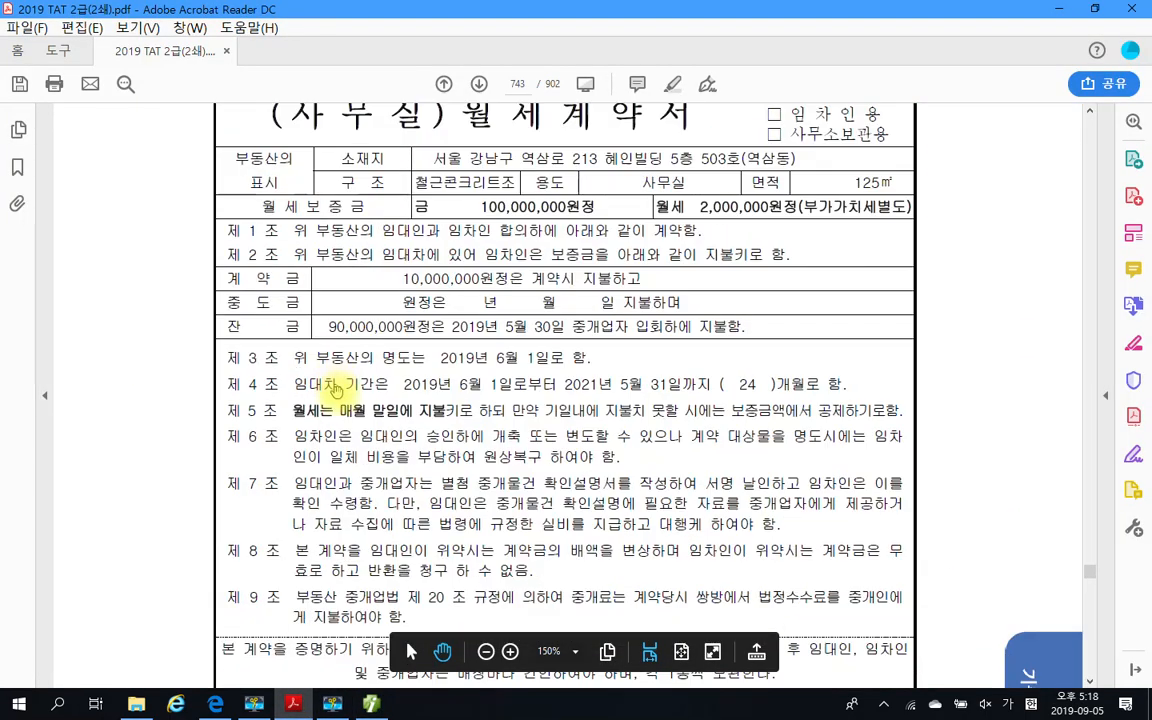
pyautogui.scroll(2, 430, 297)
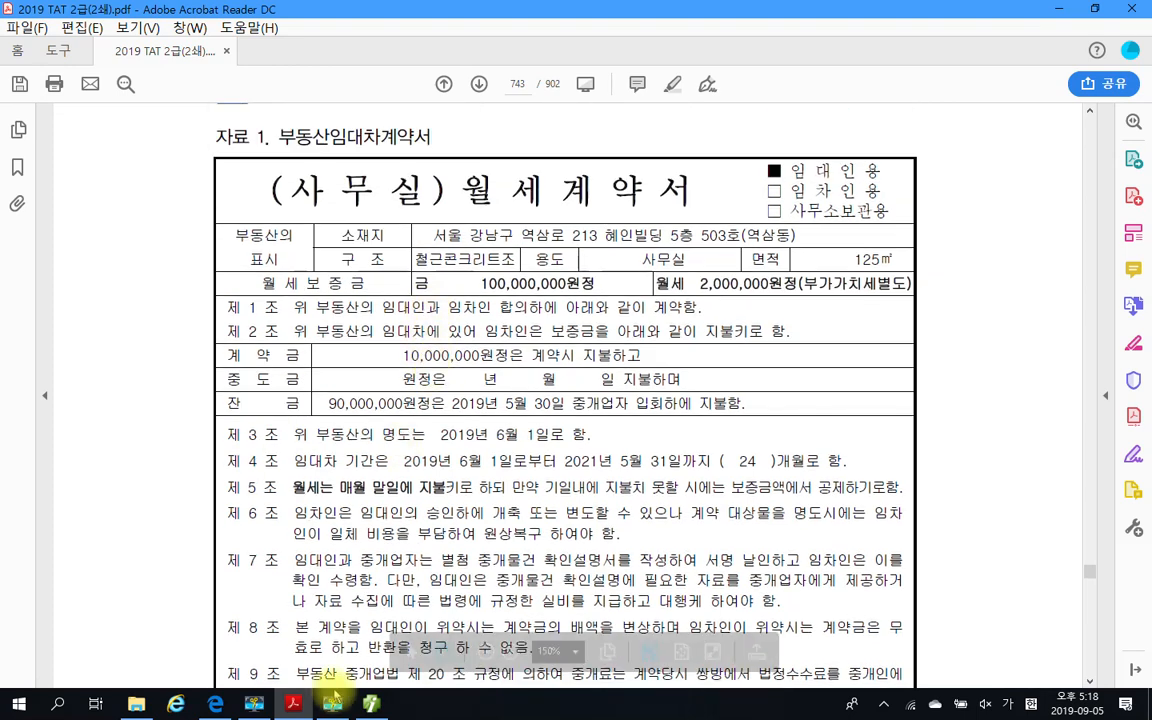
pyautogui.click(367, 709)
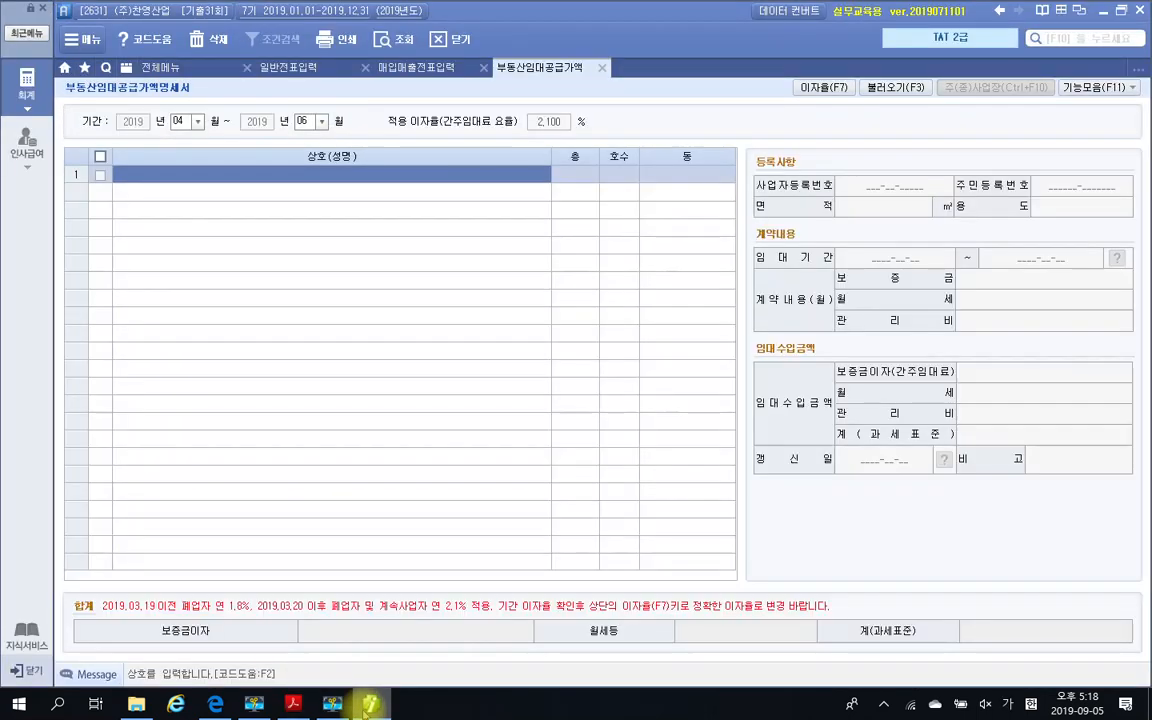
pyautogui.click(367, 706)
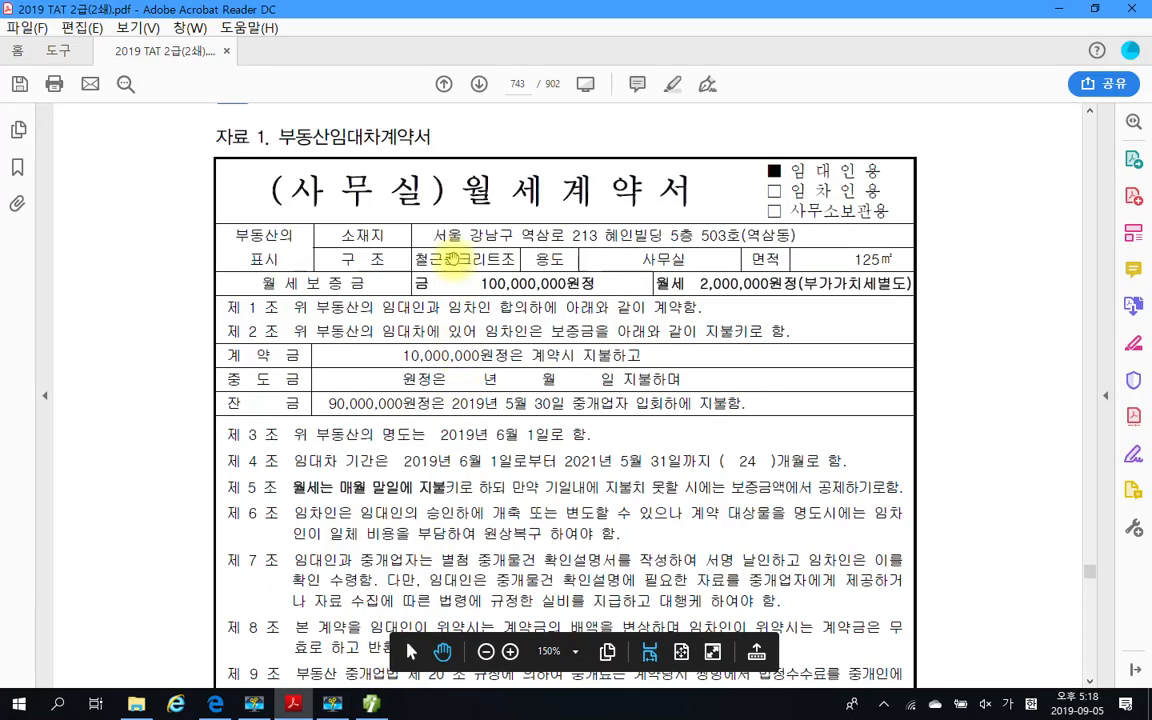
pyautogui.scroll(-10, 459, 405)
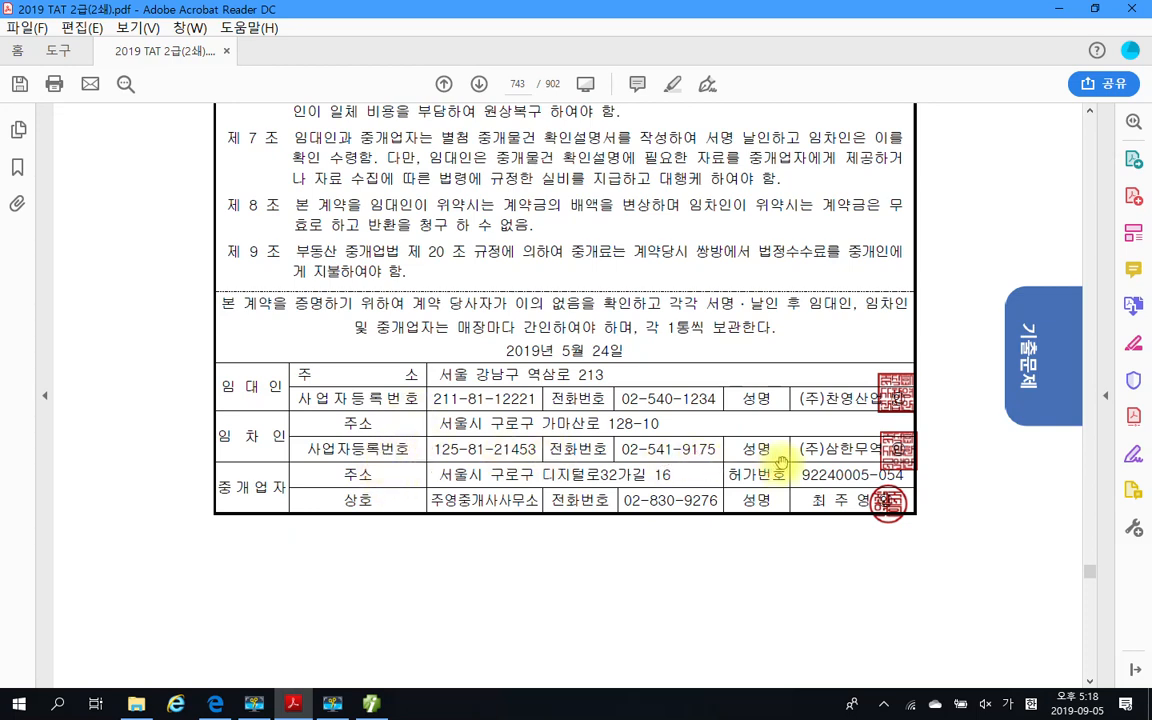
pyautogui.moveTo(798, 448); pyautogui.dragTo(882, 460)
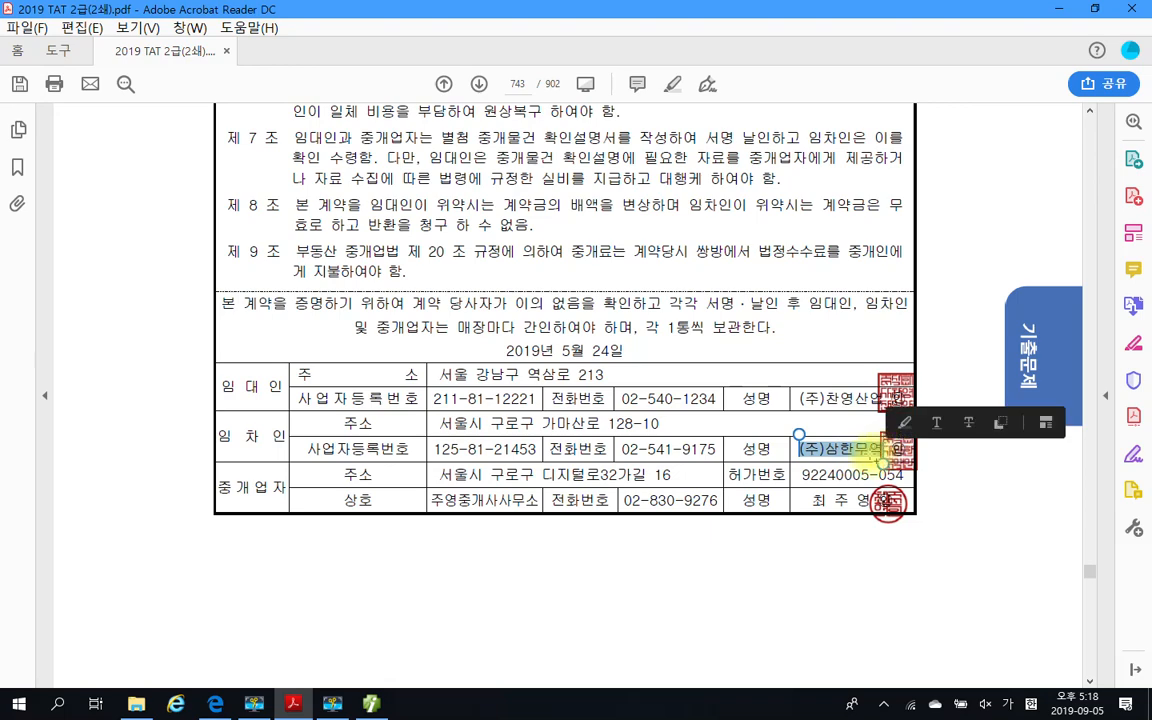
# Return to Smart A, search the 거래처 list for 삼한, and enter (주)삼한무역 as the first row's 상호
pyautogui.click(371, 704)
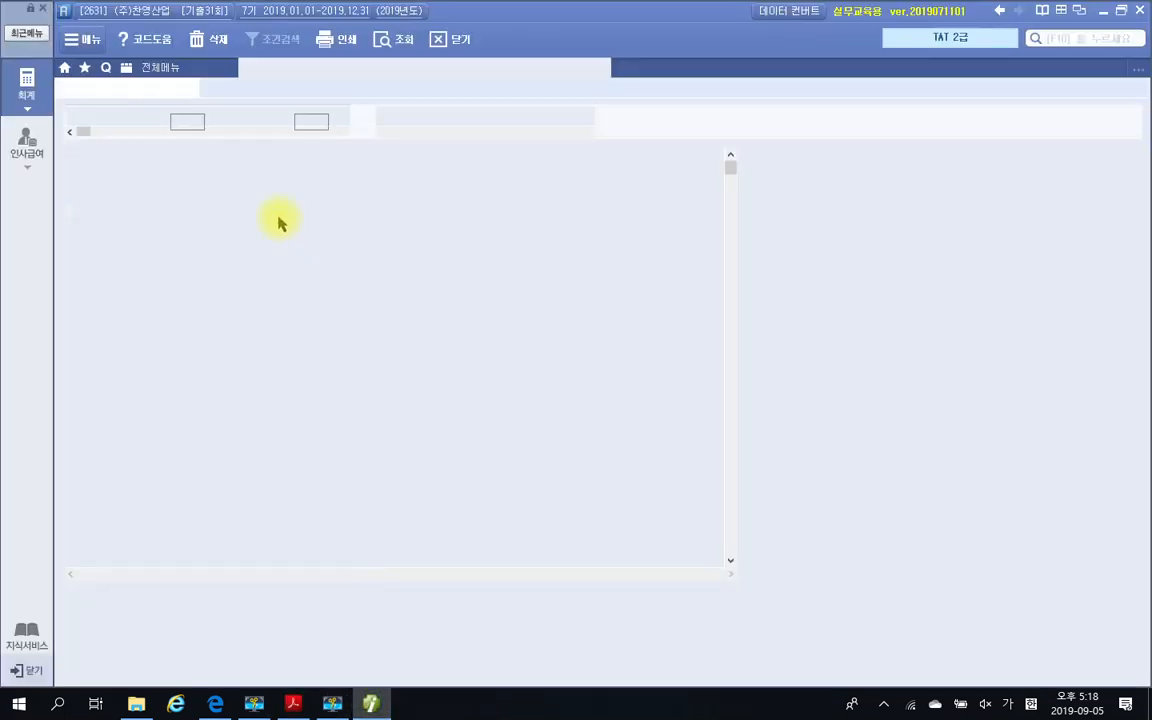
pyautogui.press('F2')
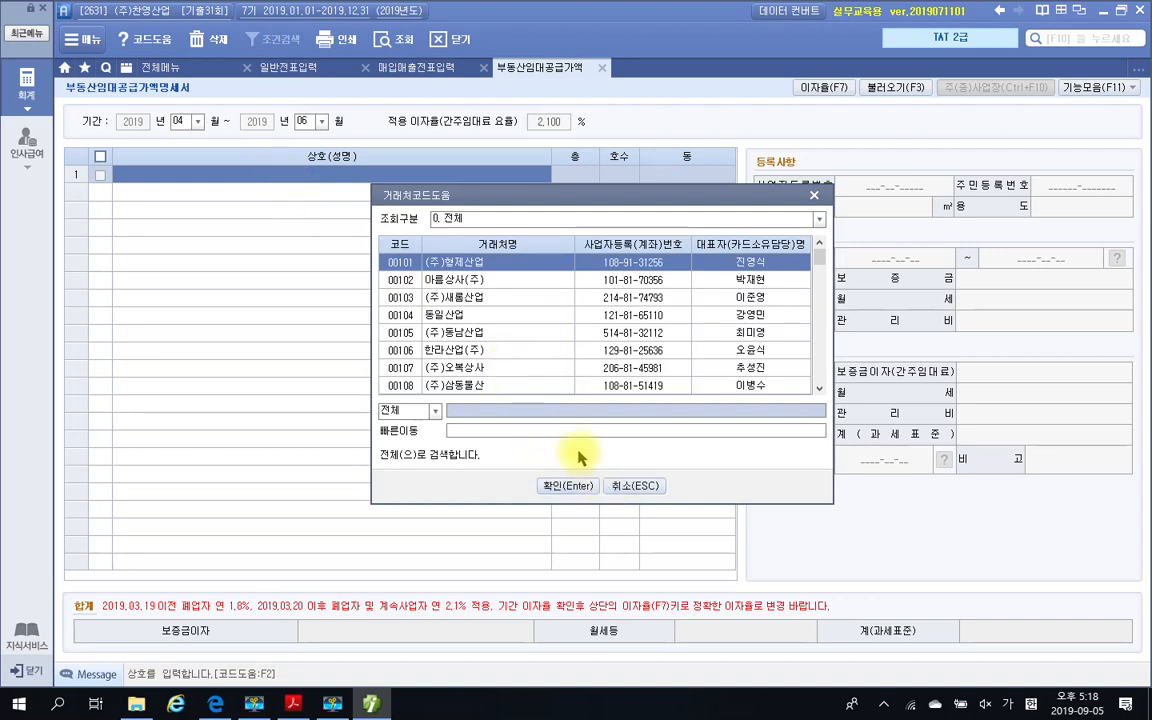
pyautogui.write('삼한')
pyautogui.press('Return')
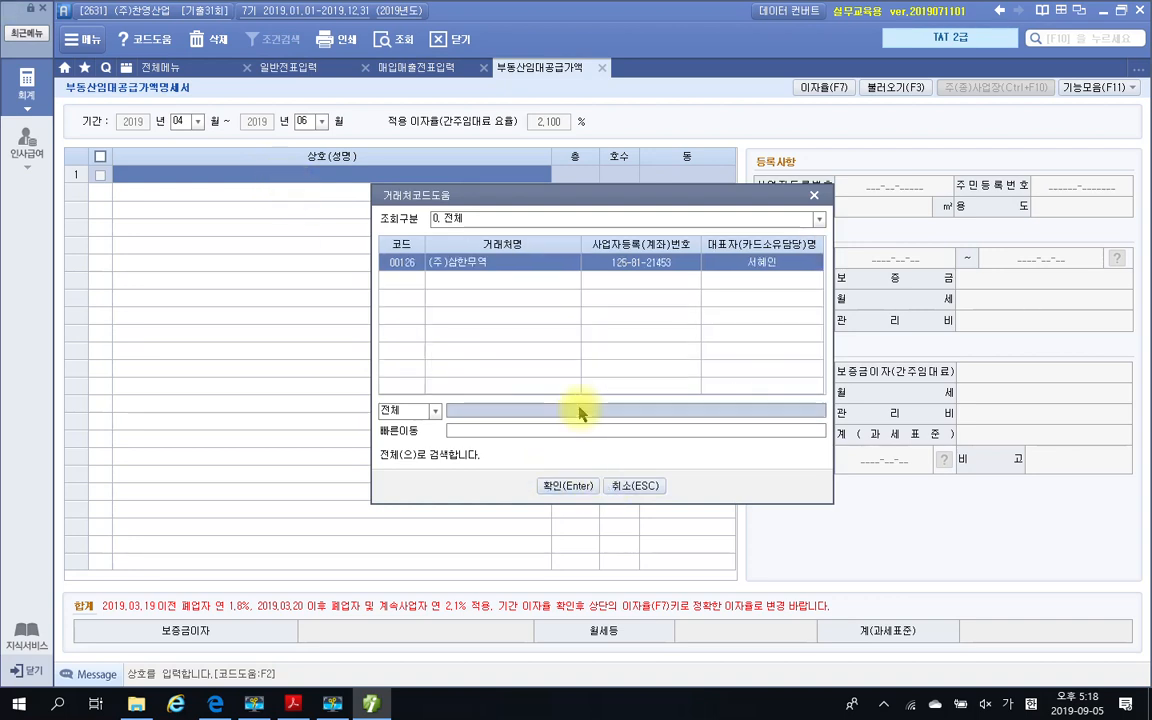
pyautogui.press('Return')
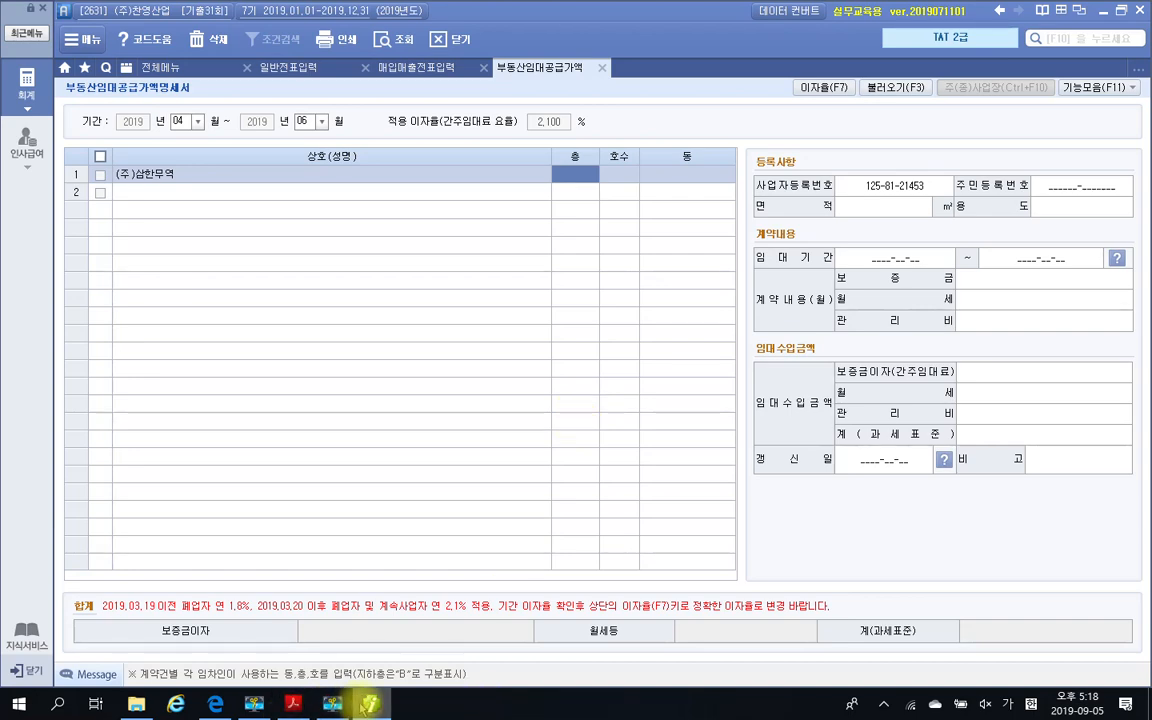
# Check the 소재지 in the PDF's lease contract and enter 층 5 and 호수 503 for (주)삼한무역 in Smart A
pyautogui.click(293, 704)
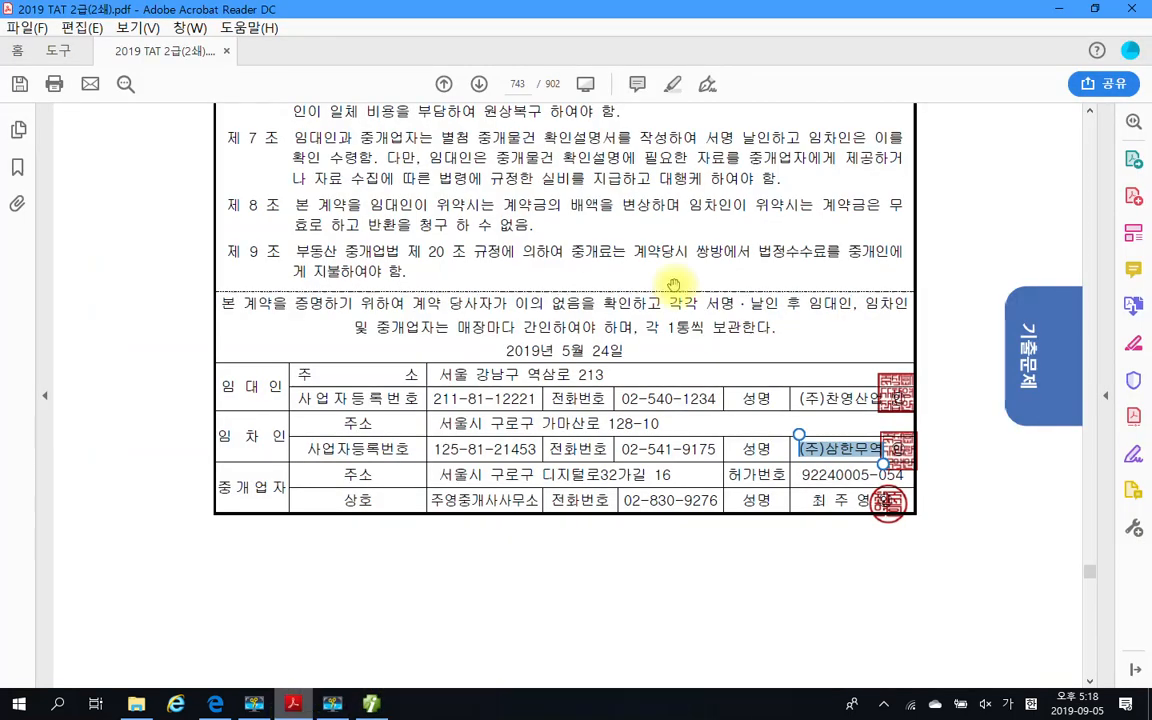
pyautogui.scroll(5, 673, 205)
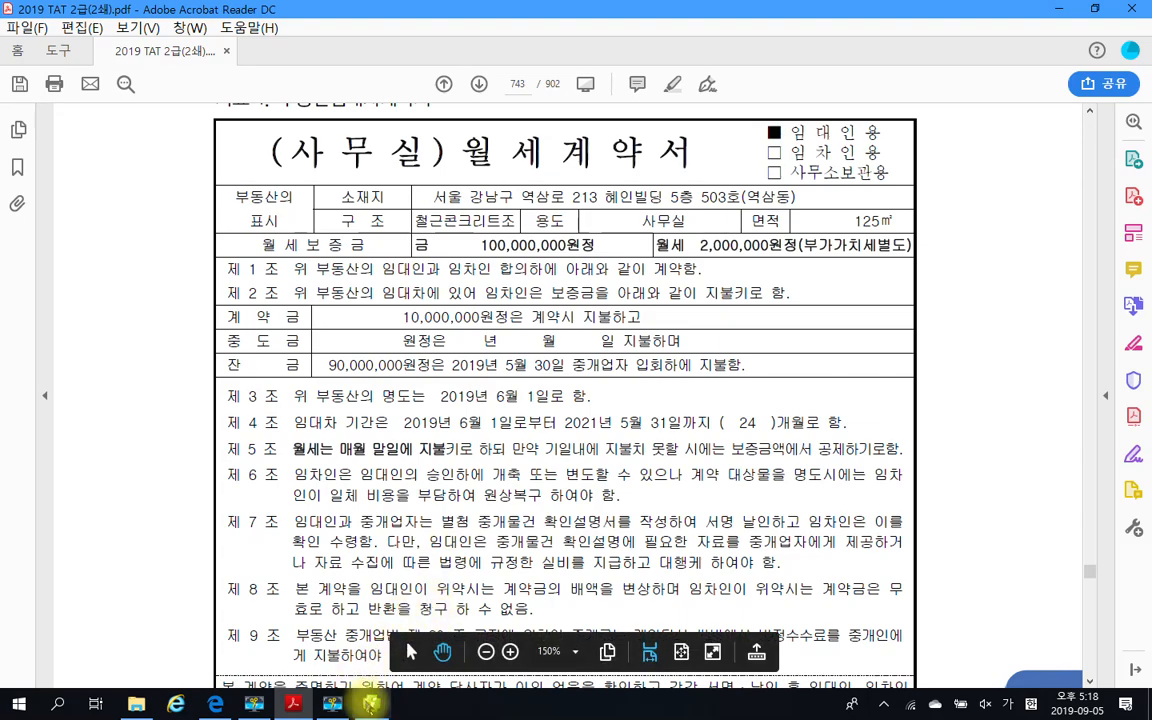
pyautogui.hotkey('alt', 'Tab')
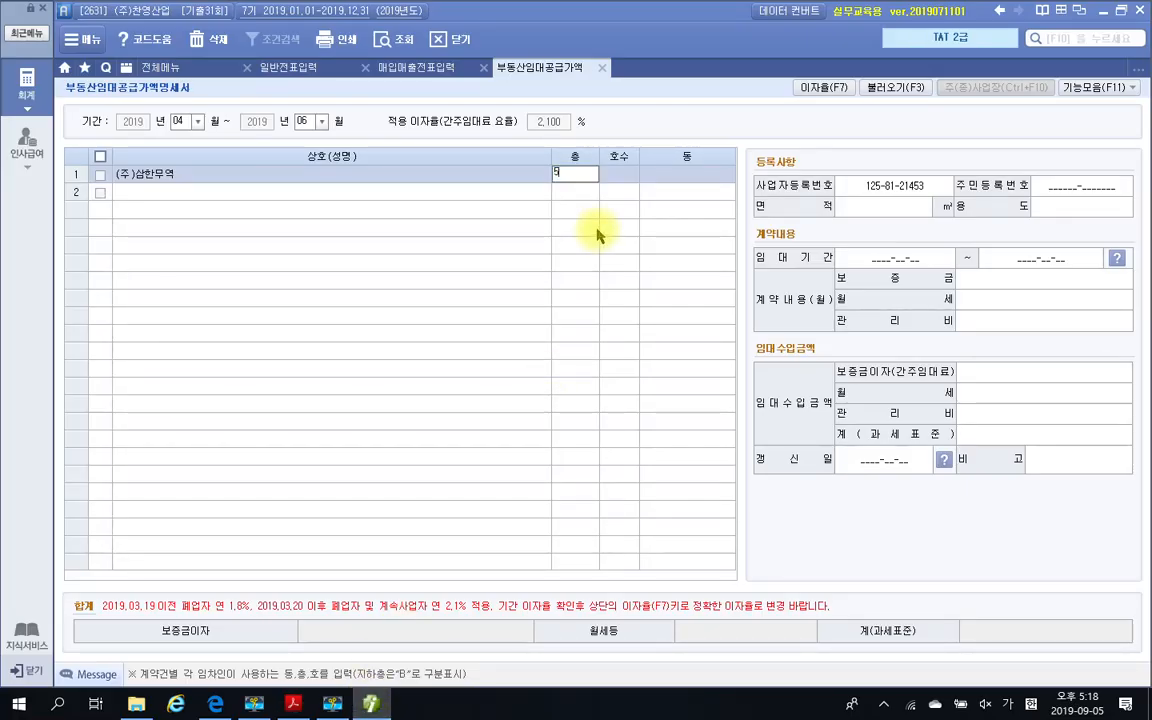
pyautogui.press('Return')
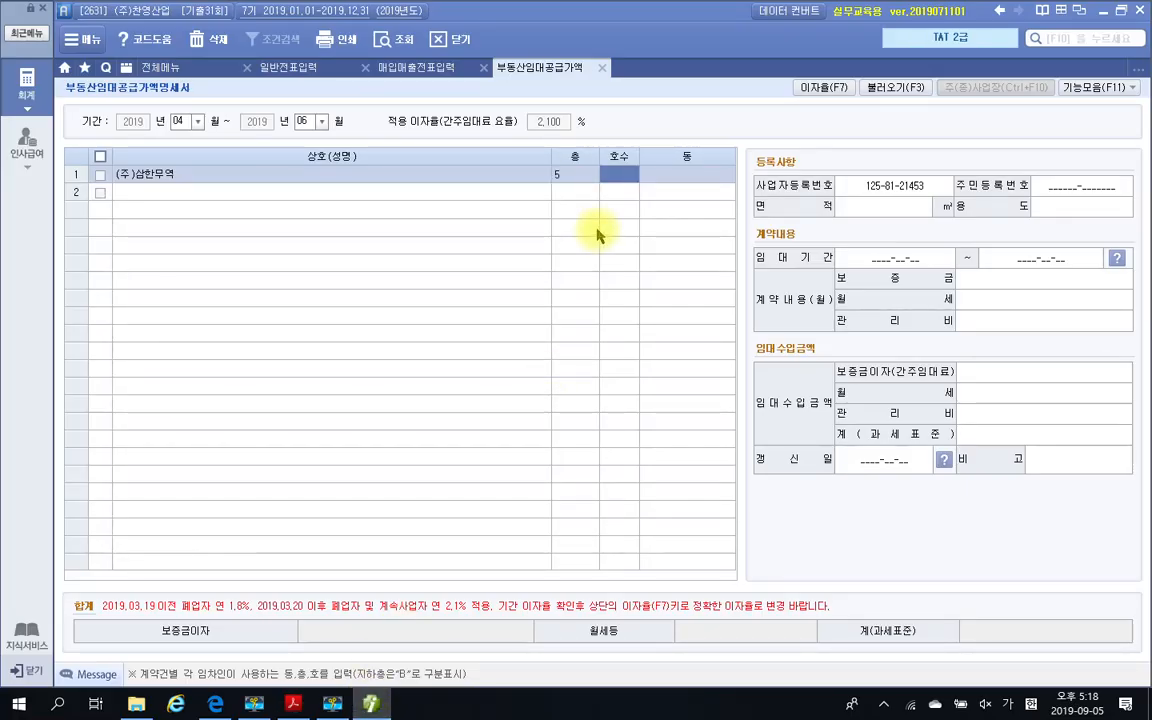
pyautogui.click(370, 706)
pyautogui.click(370, 706)
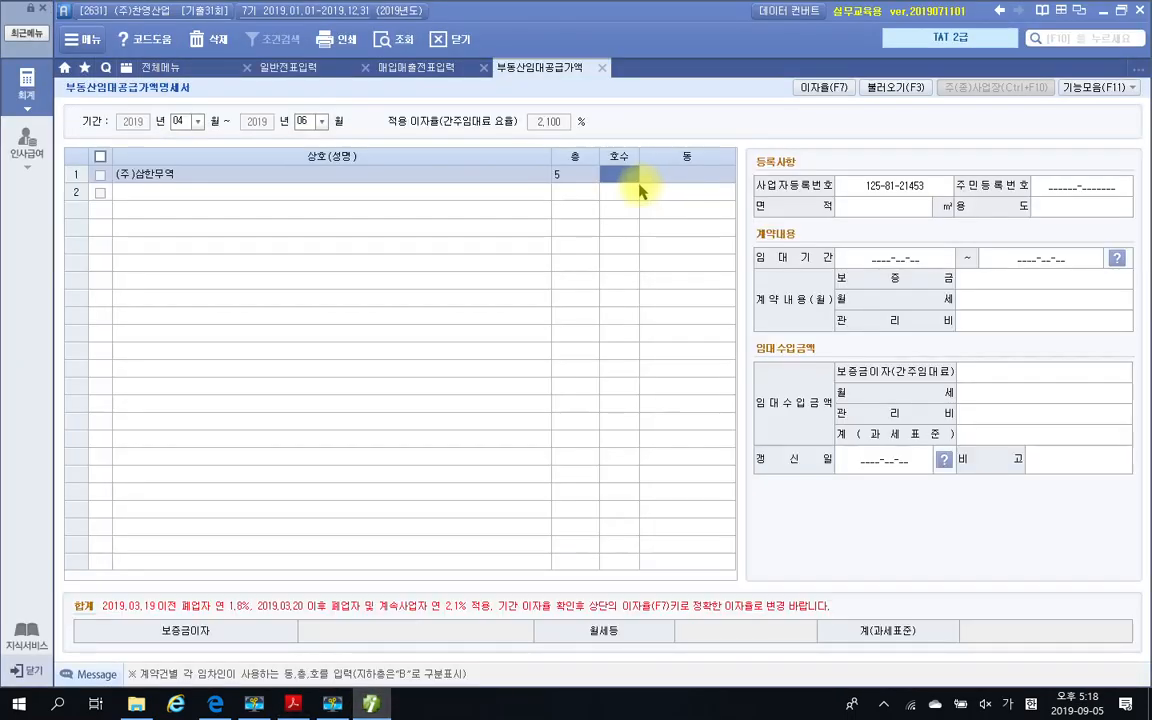
pyautogui.click(621, 187)
pyautogui.write('503')
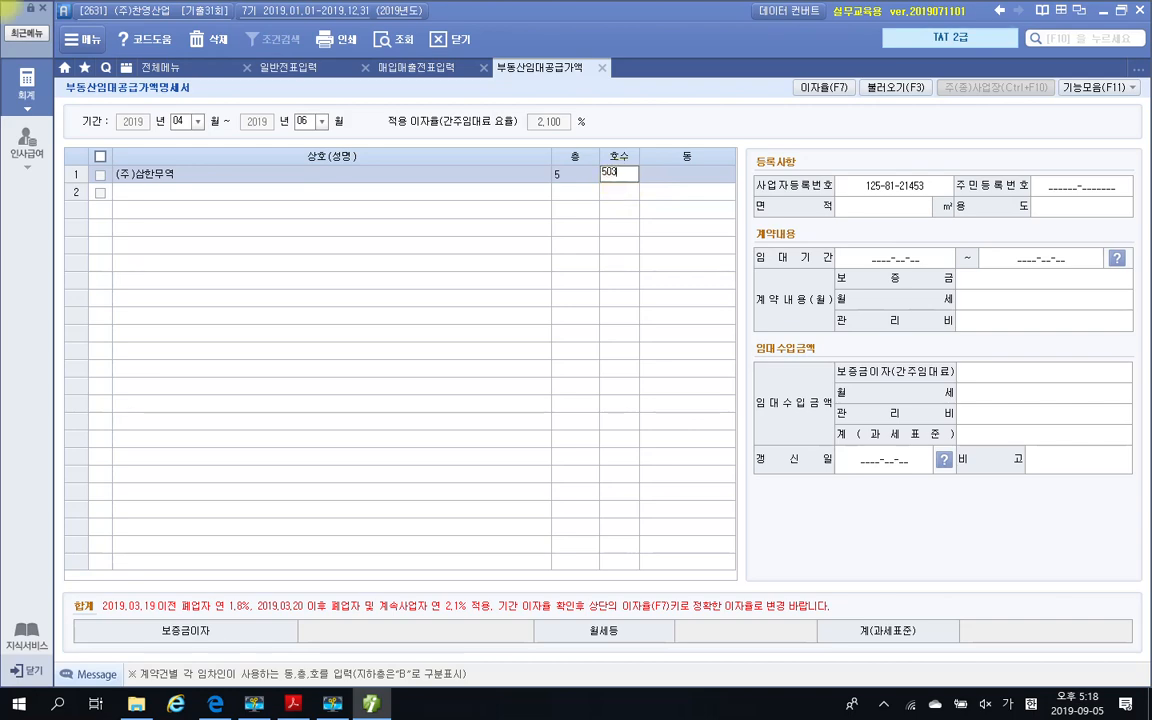
pyautogui.press('Return')
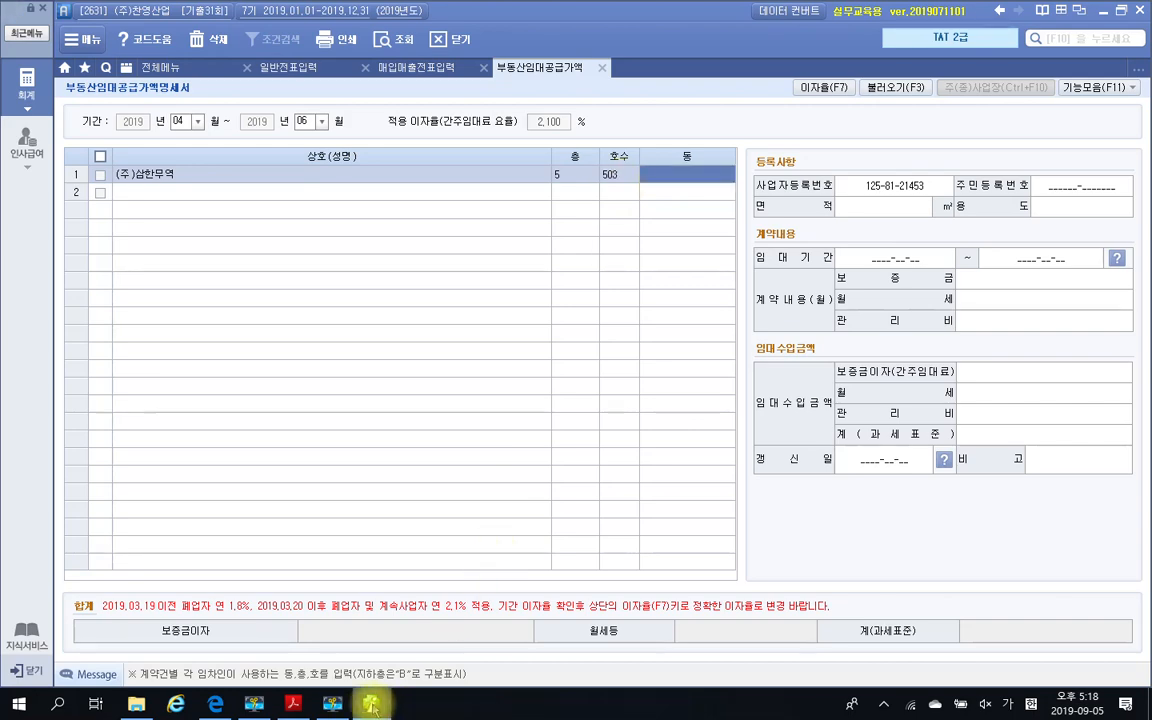
# Copy the leased property's address from the PDF contract into the row's 동 field in Smart A, and widen the 동 column
pyautogui.click(293, 704)
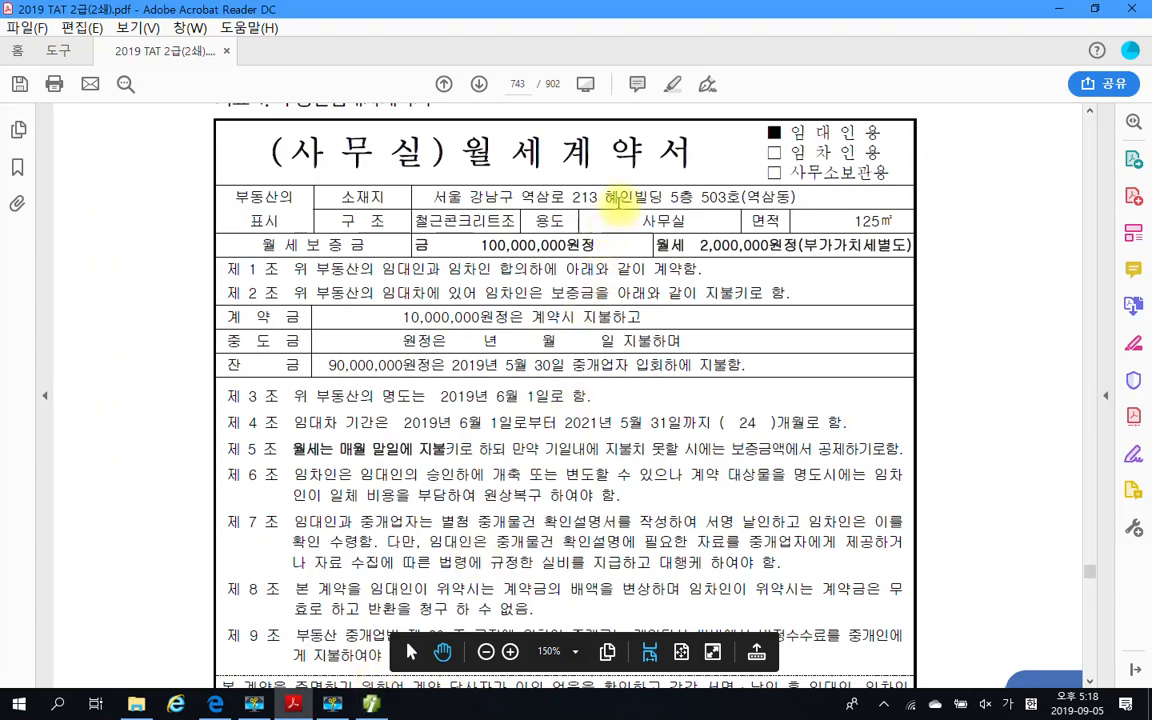
pyautogui.moveTo(437, 193); pyautogui.dragTo(797, 205)
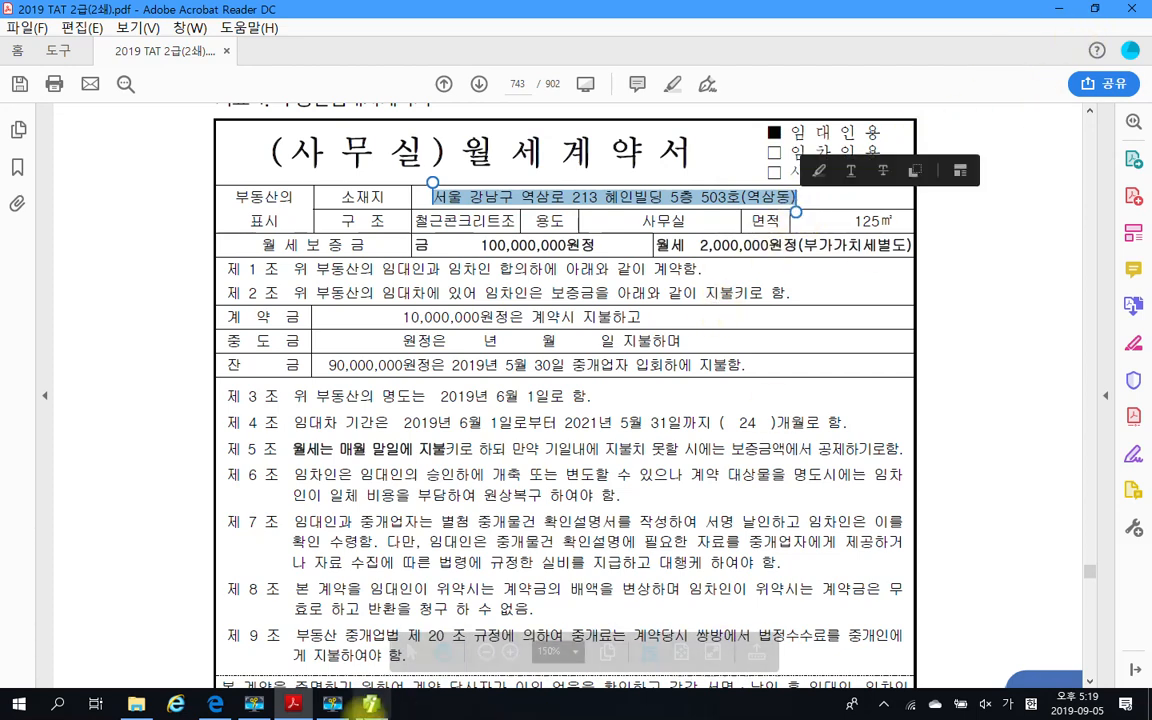
pyautogui.click(371, 704)
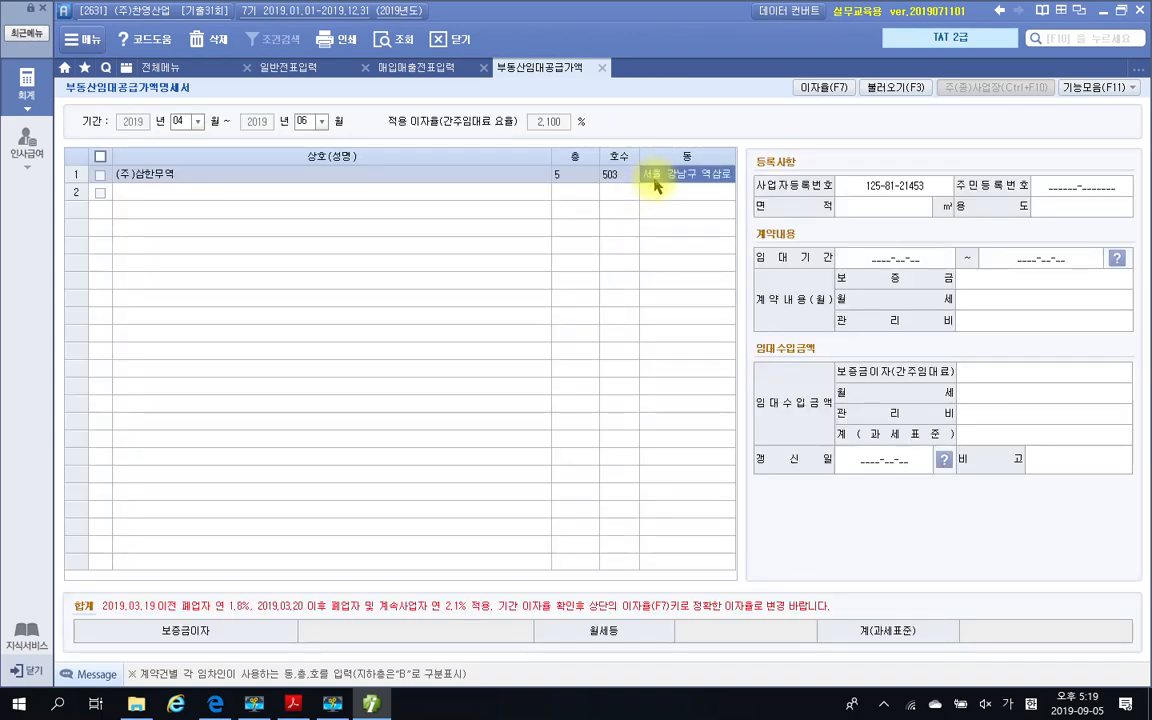
pyautogui.press('Return')
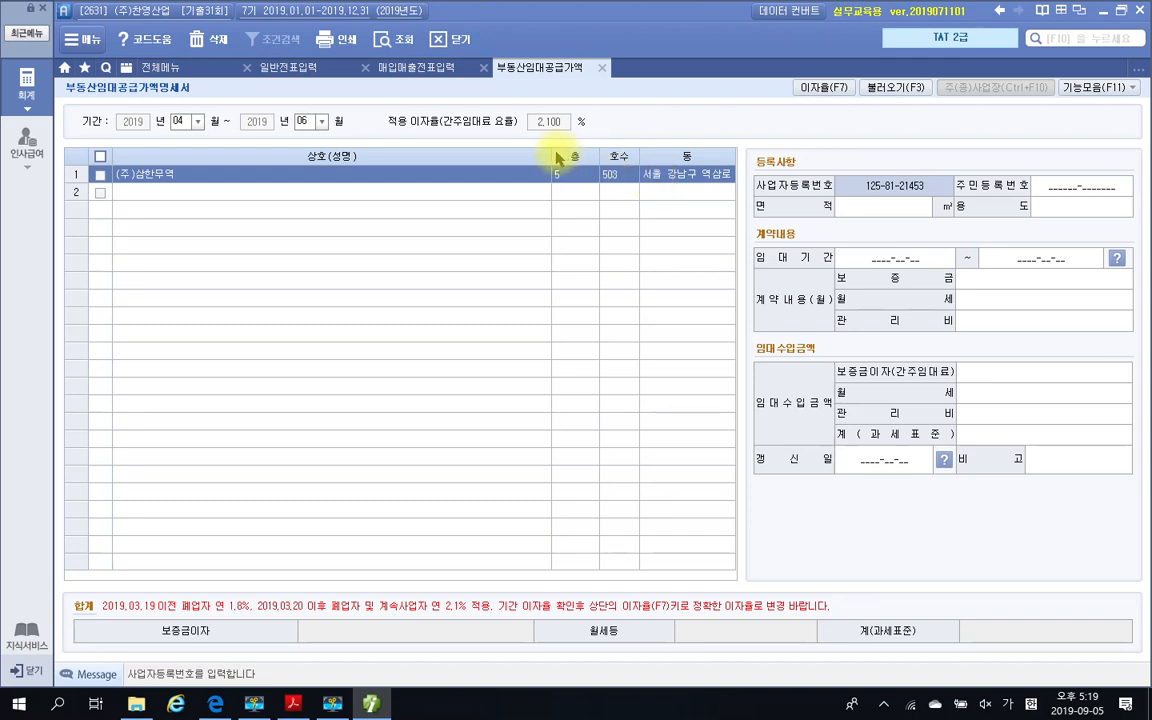
pyautogui.moveTo(553, 156); pyautogui.dragTo(458, 159)
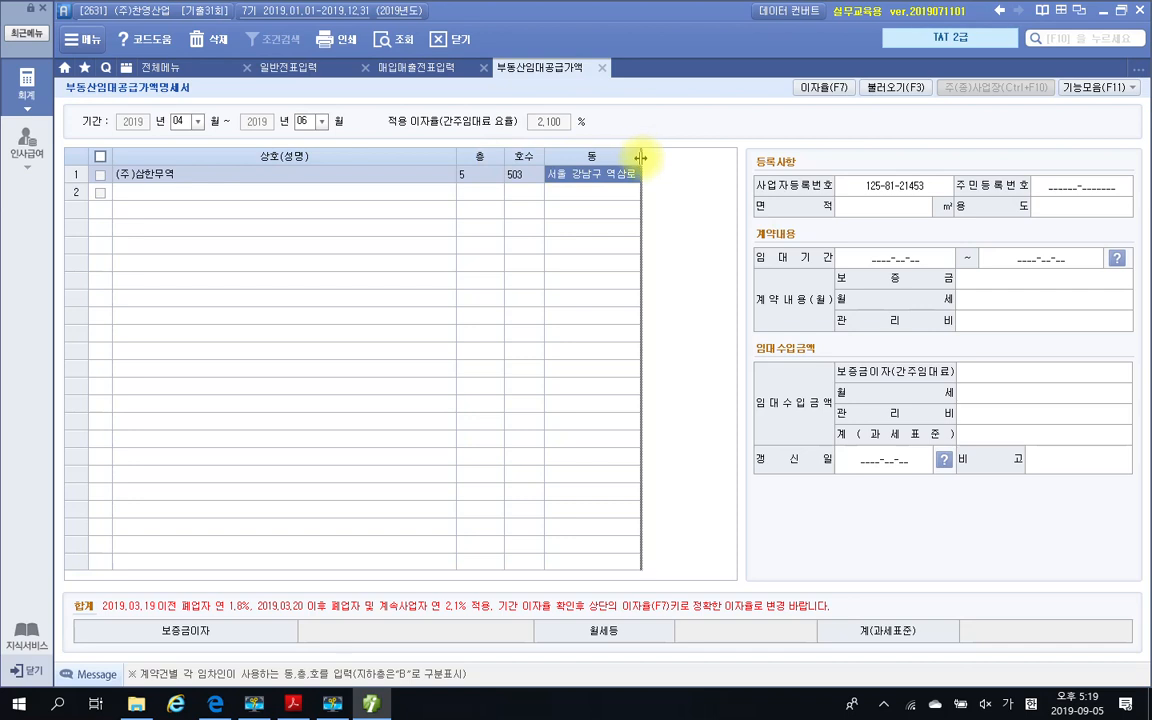
pyautogui.moveTo(640, 156); pyautogui.dragTo(730, 158)
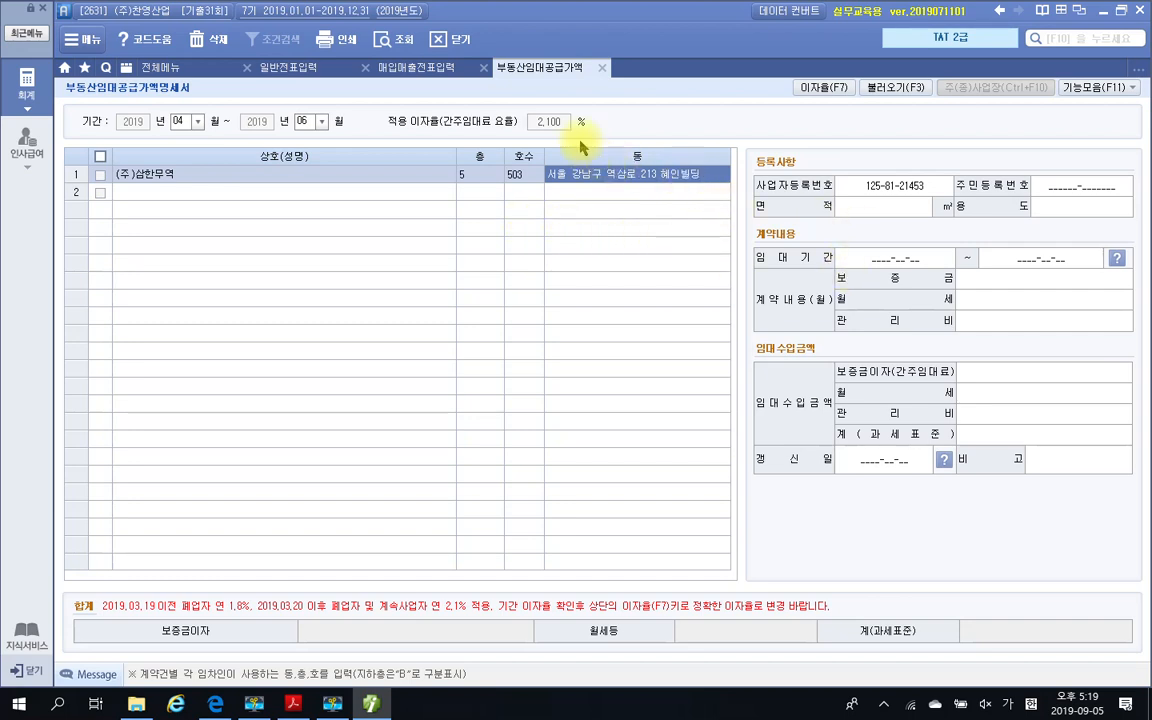
# Change the statement's 적용 이자율(간주임대료 요율) to 1.8% and apply it
pyautogui.click(810, 88)
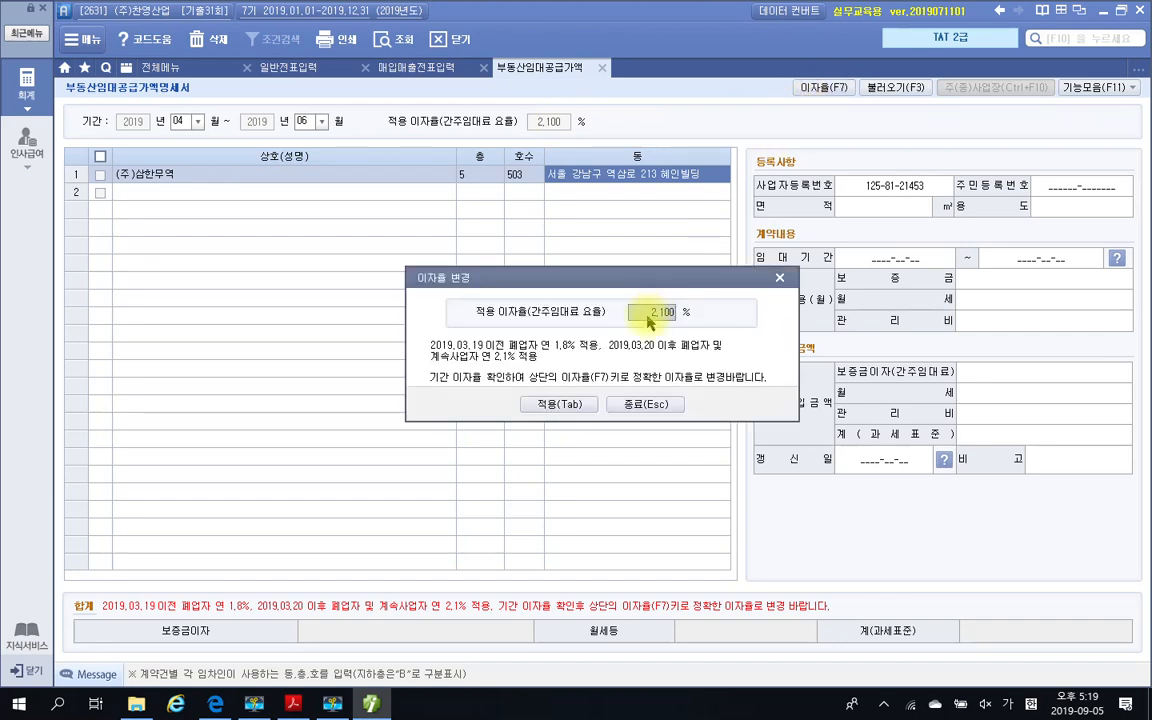
pyautogui.write('1.8')
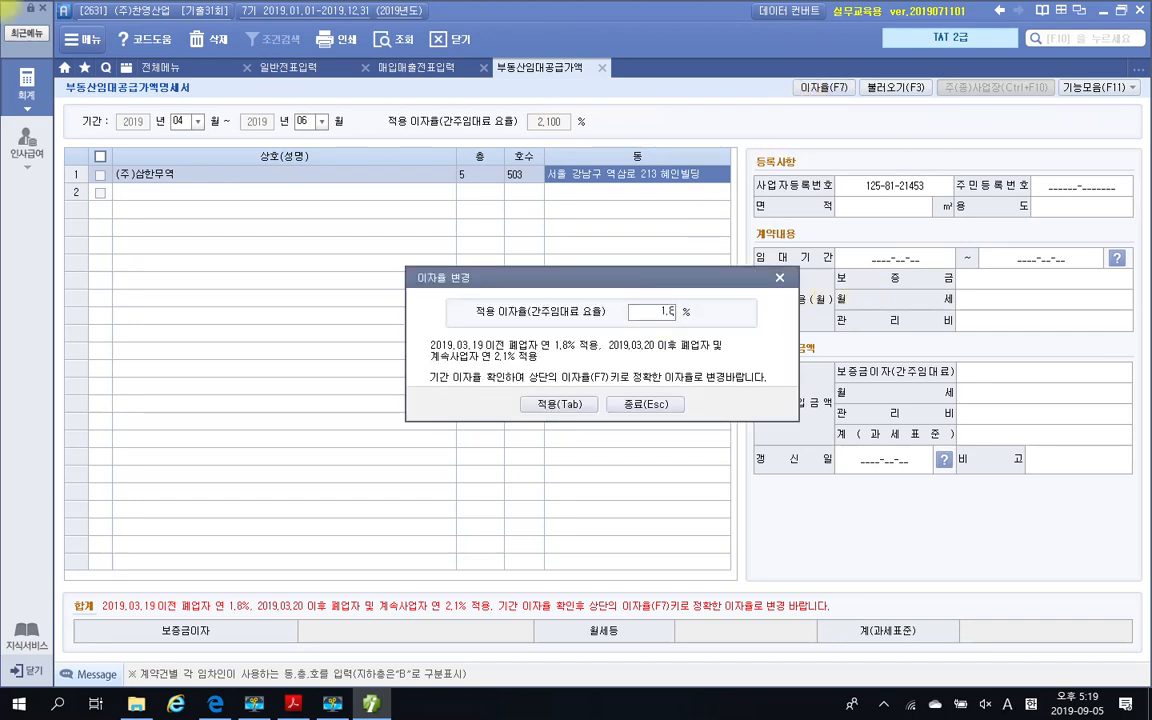
pyautogui.press('Return')
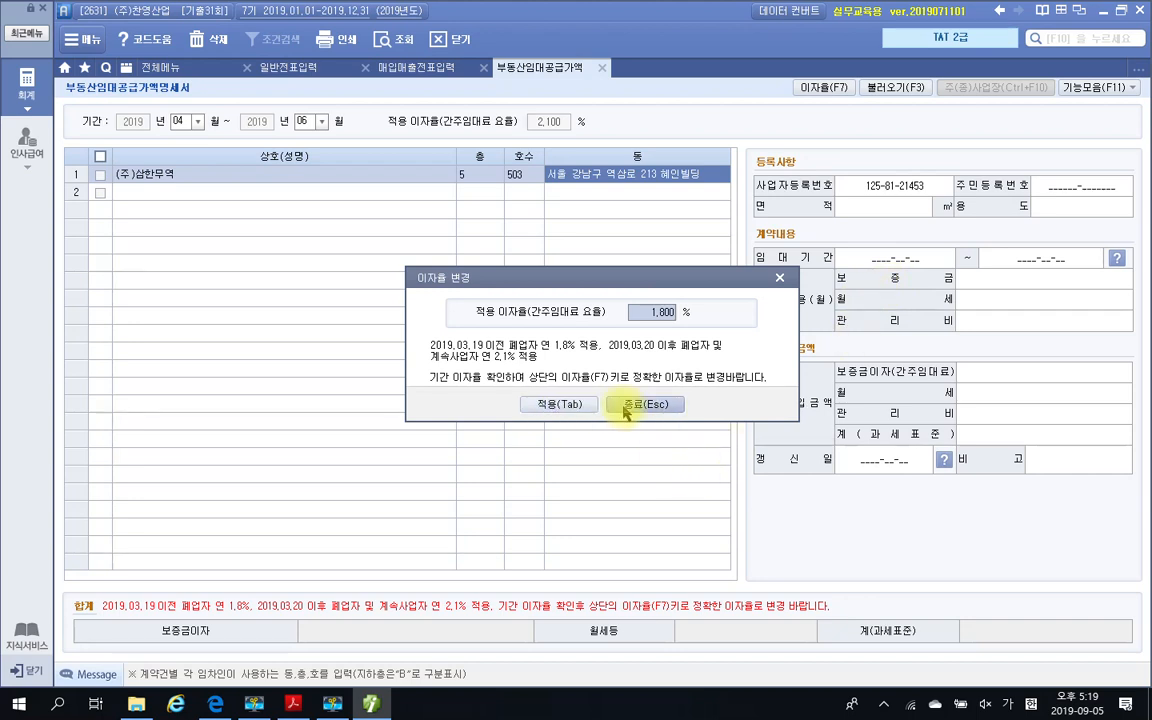
pyautogui.click(557, 405)
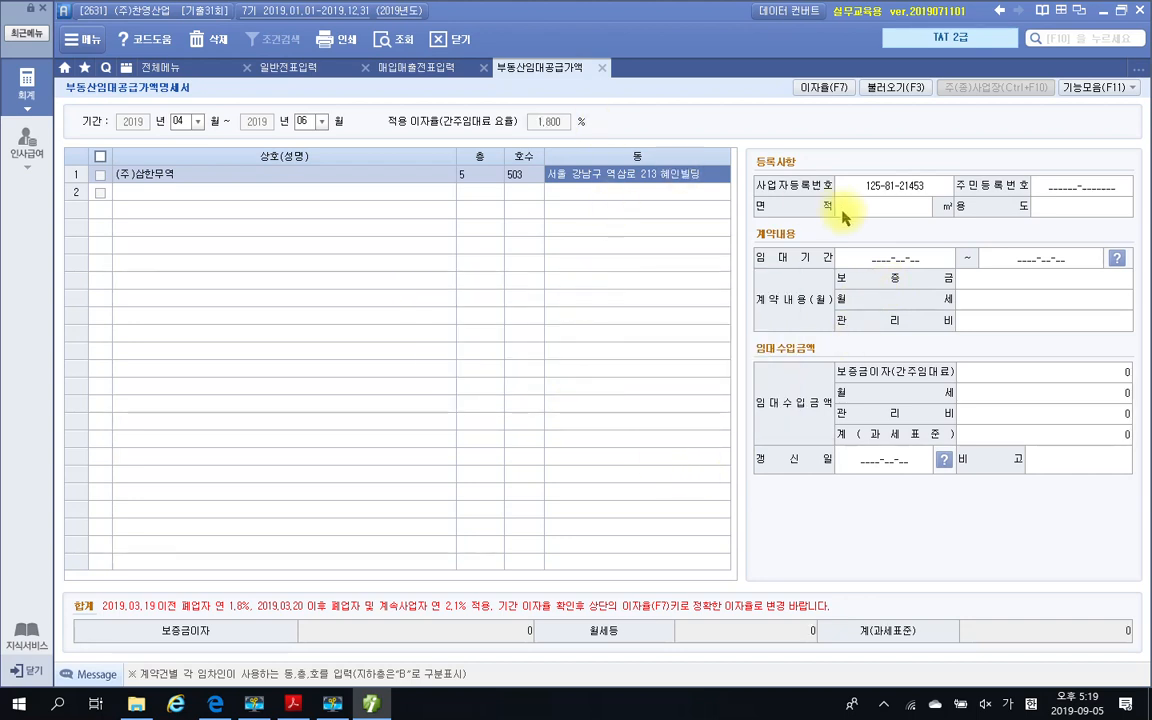
# Check the lease contract in the PDF, then in Smart A's 등록사항 set 면적 to 125 ㎡ and 용도 to 사무실
pyautogui.click(877, 190)
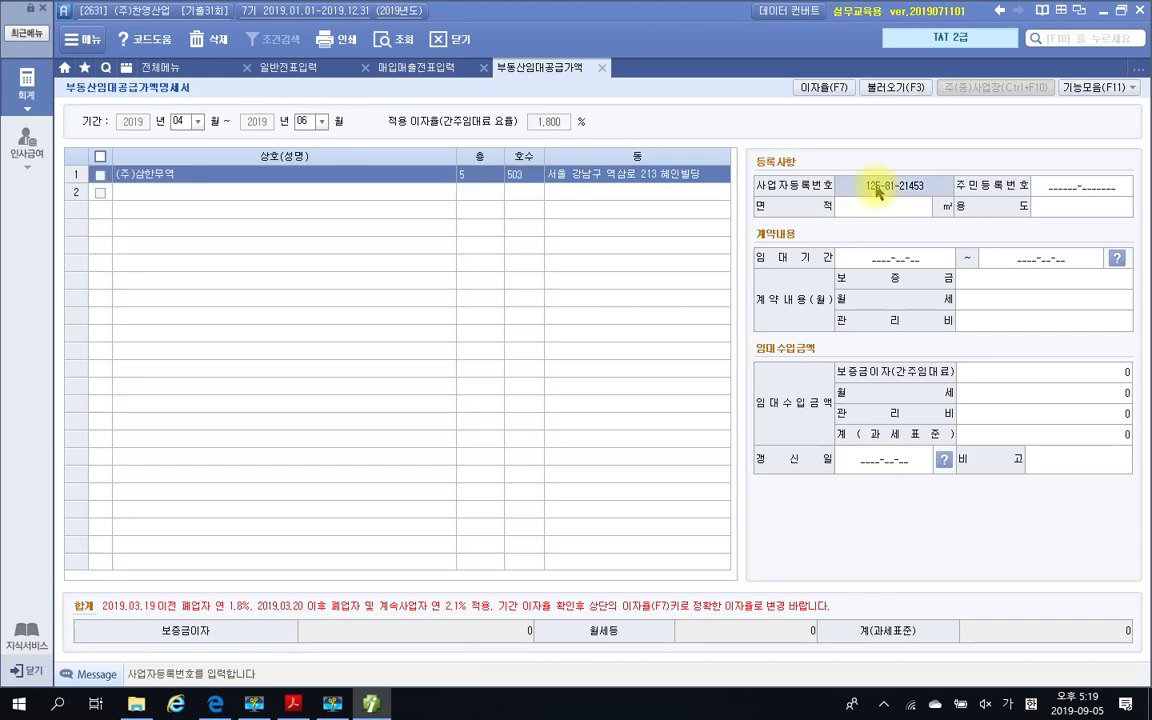
pyautogui.click(884, 211)
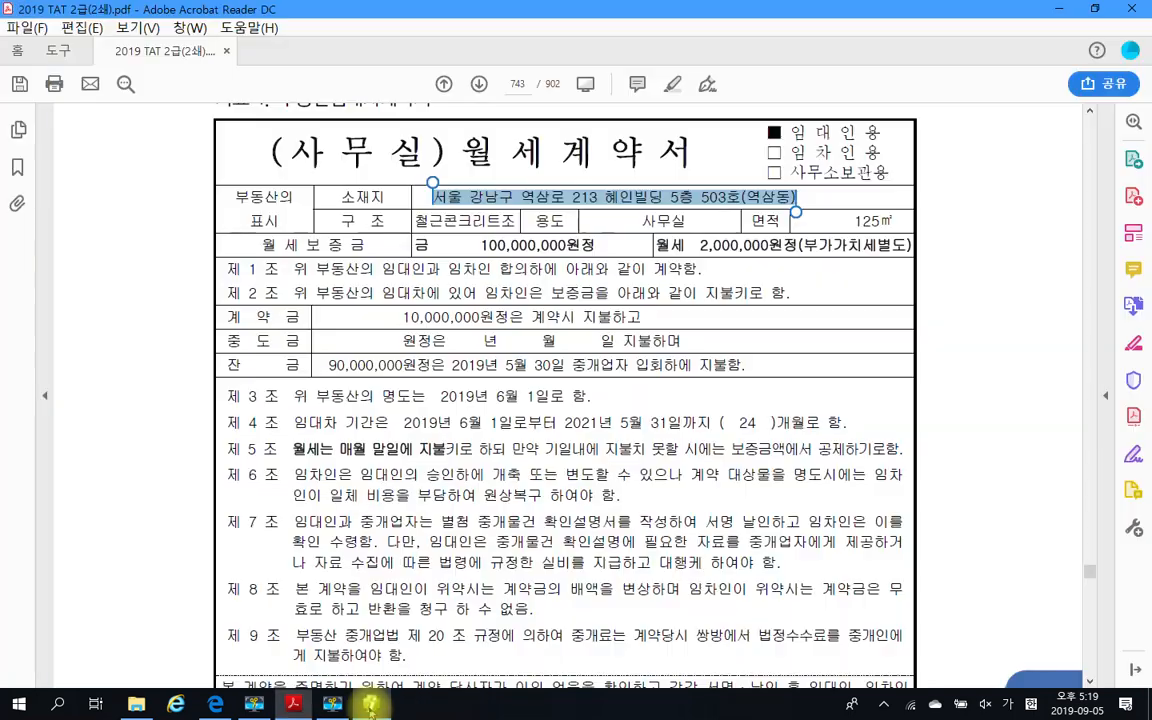
pyautogui.click(293, 704)
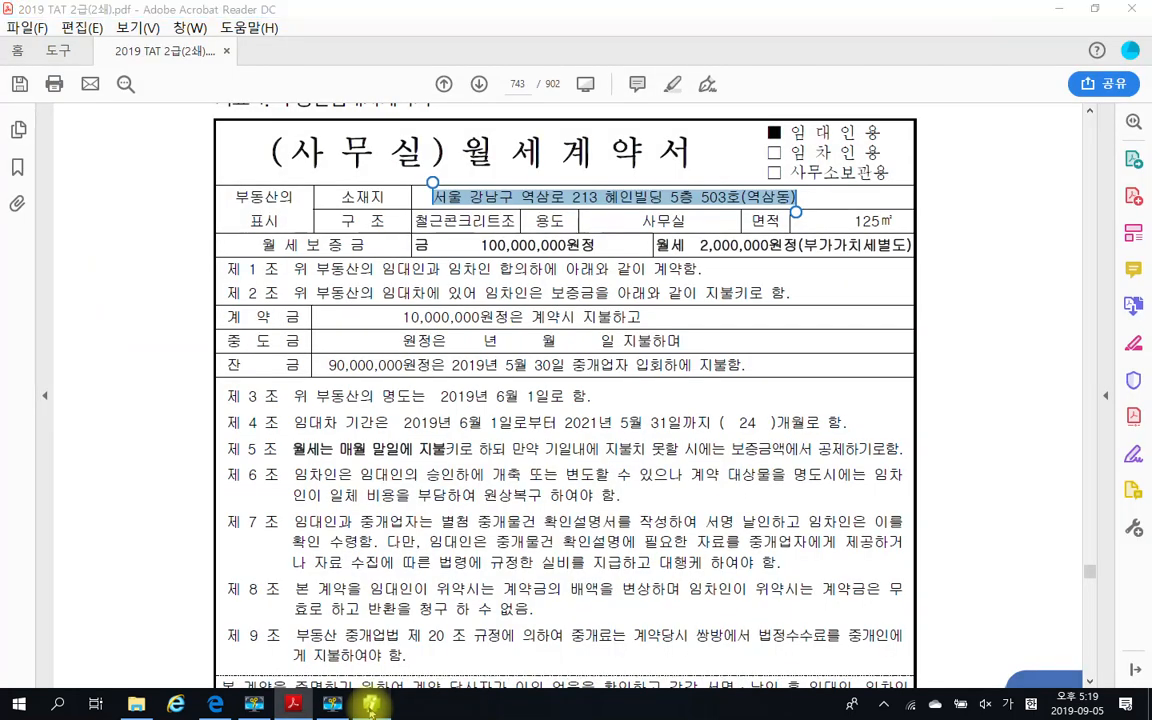
pyautogui.click(371, 704)
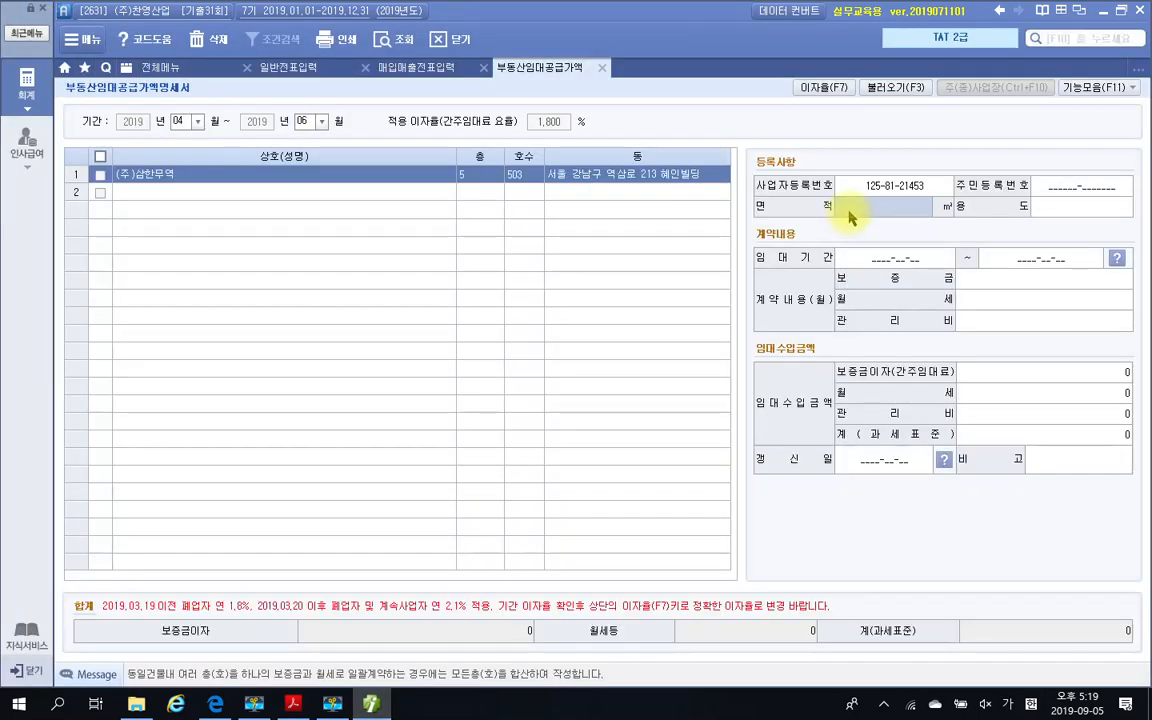
pyautogui.write('13')
pyautogui.write('5')
pyautogui.press('Return')
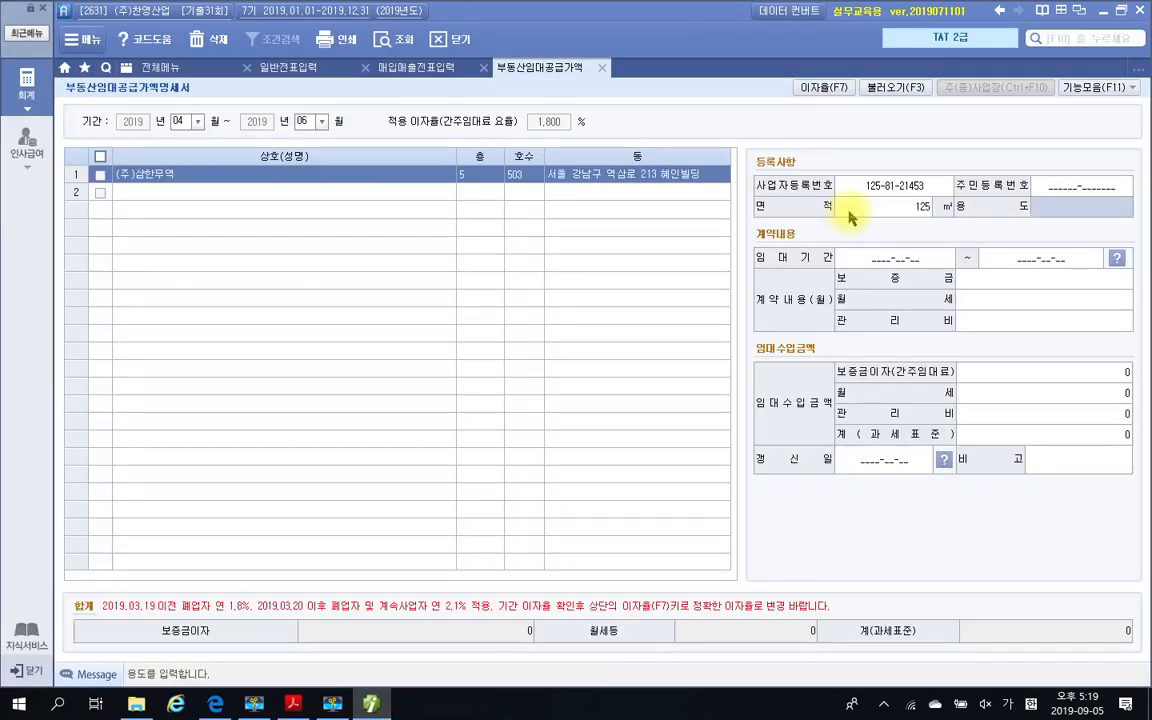
pyautogui.write('사')
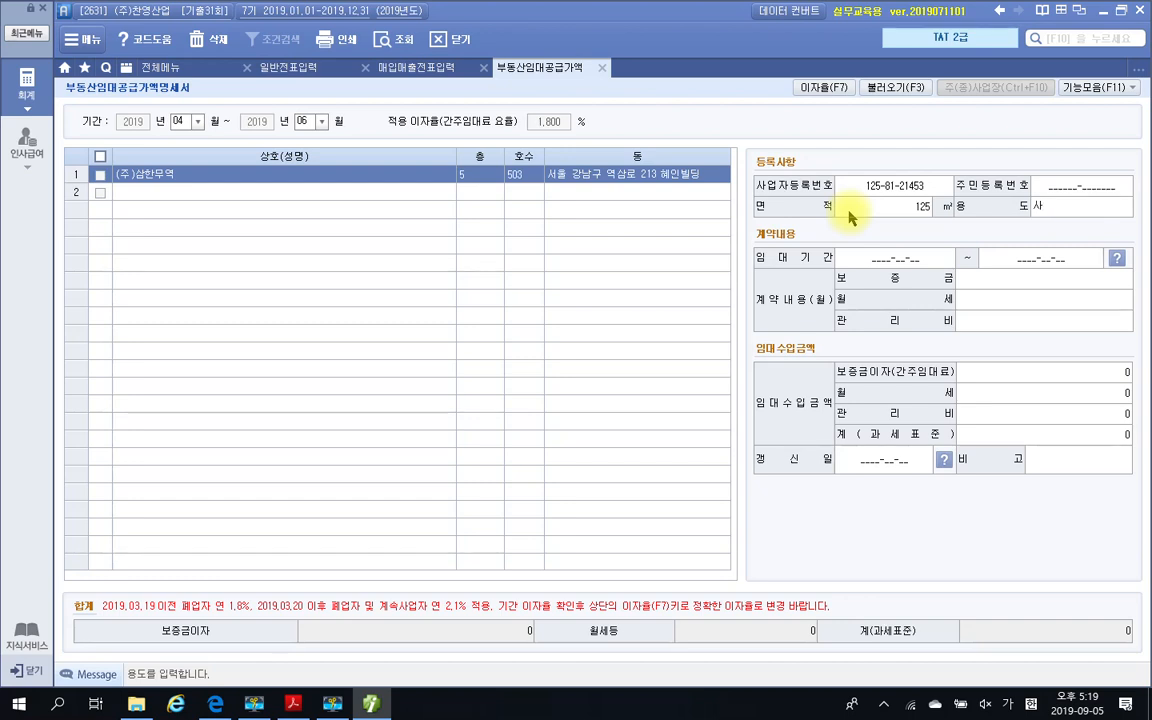
pyautogui.write('무실')
pyautogui.press('Return')
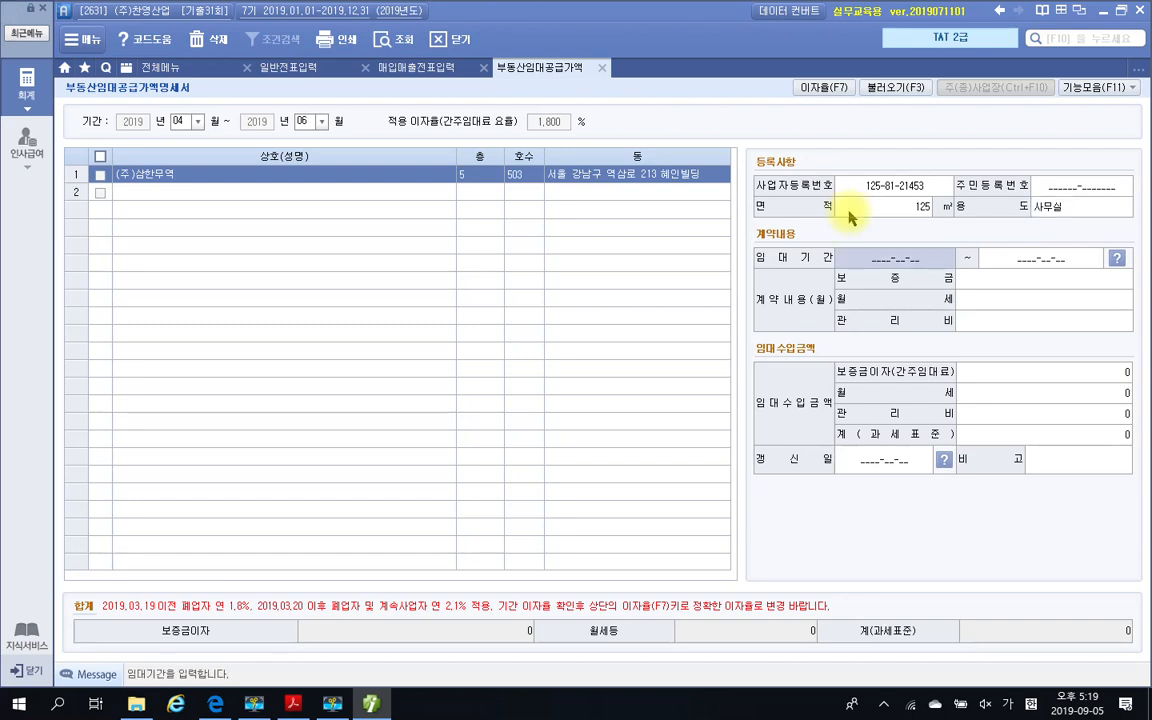
# Check the lease term in the PDF contract and enter 임대기간 2019-06-01 ~ 2020-05-31 for (주)삼한무역 in Smart A
pyautogui.click(381, 706)
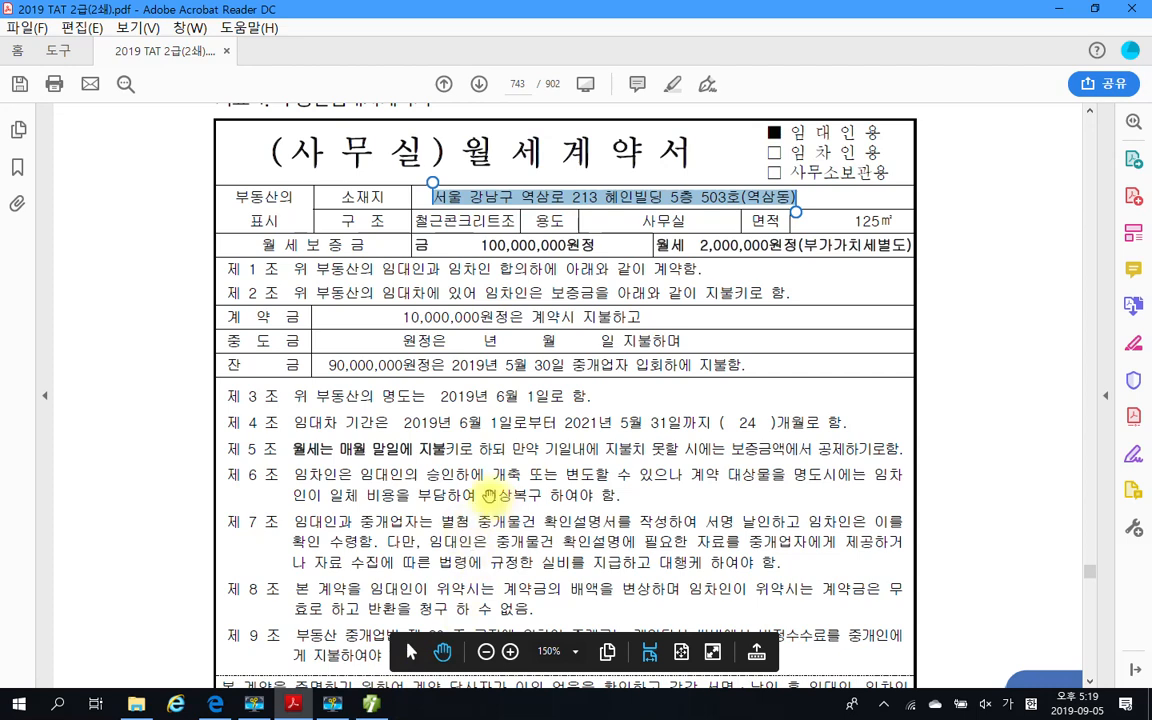
pyautogui.scroll(-1, 497, 494)
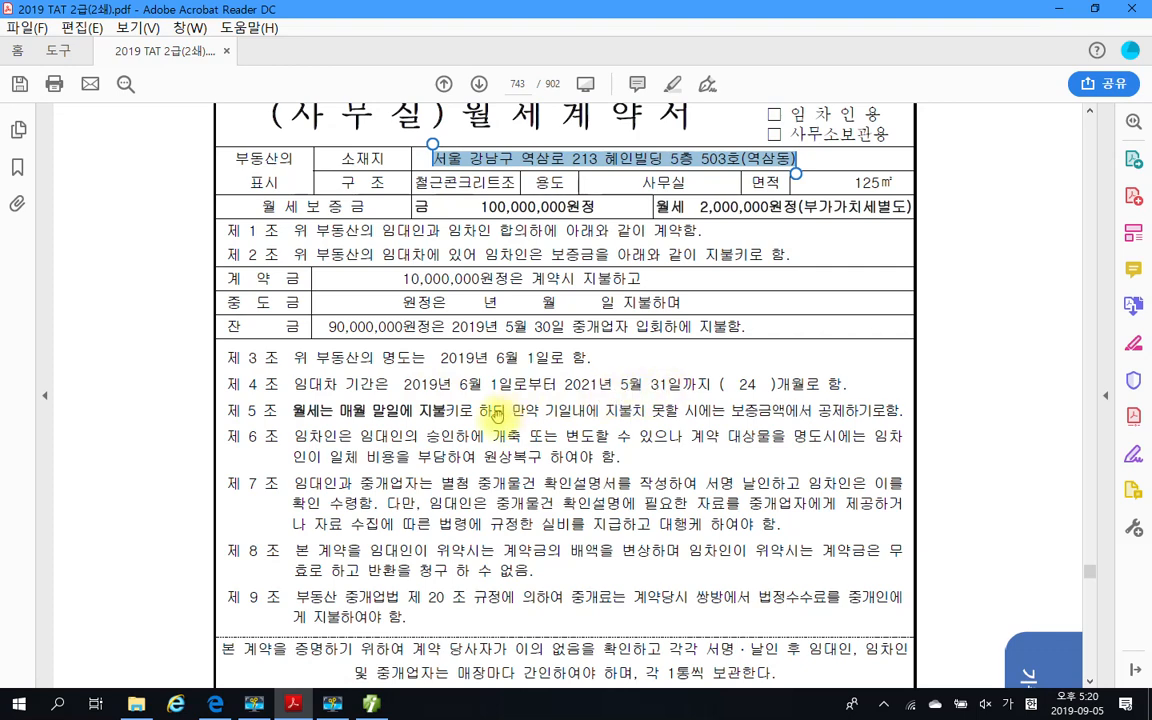
pyautogui.moveTo(300, 695)
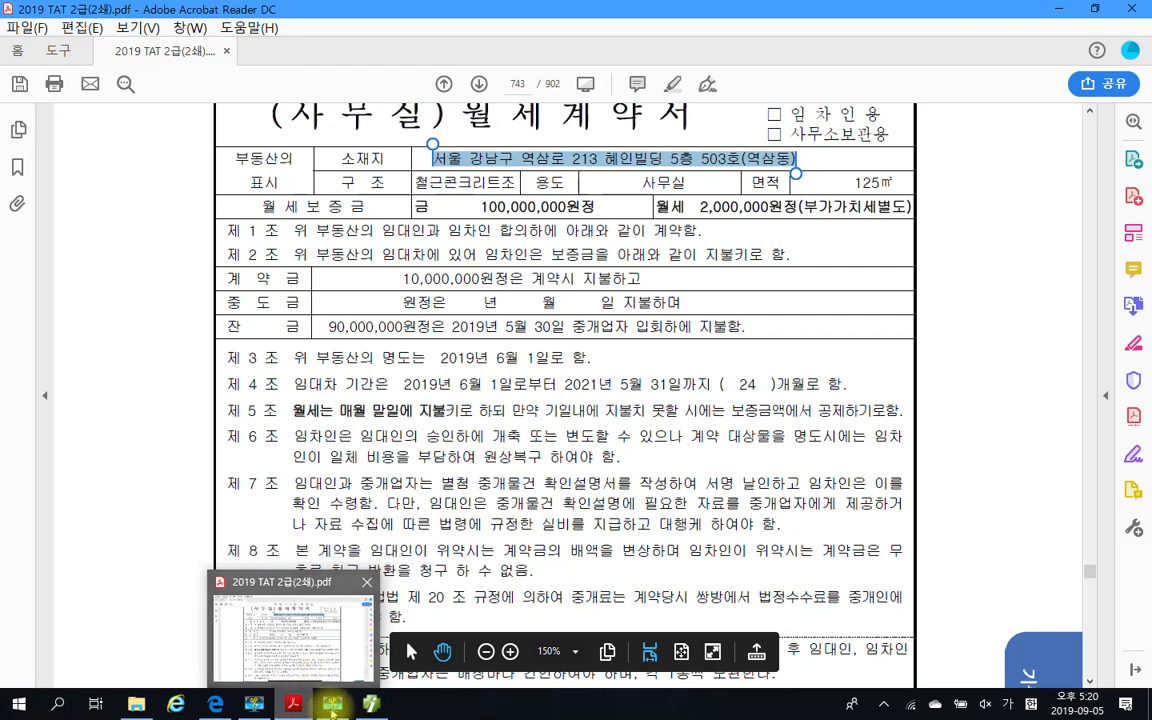
pyautogui.click(371, 703)
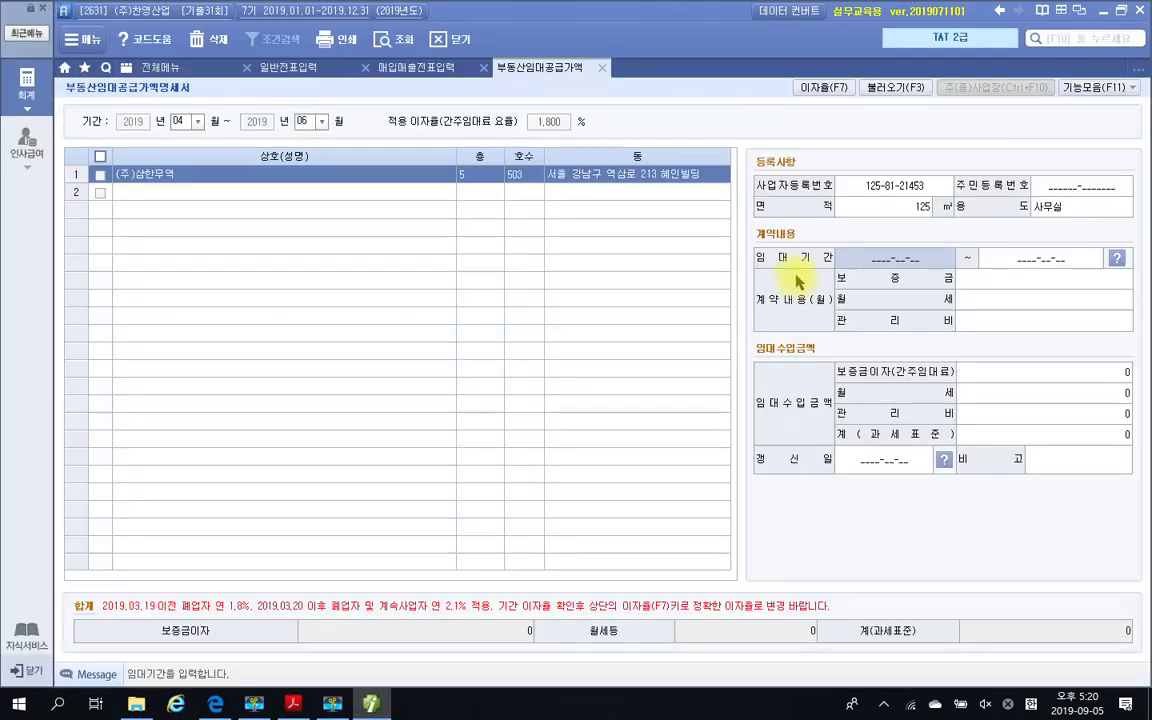
pyautogui.write('2019-06-01')
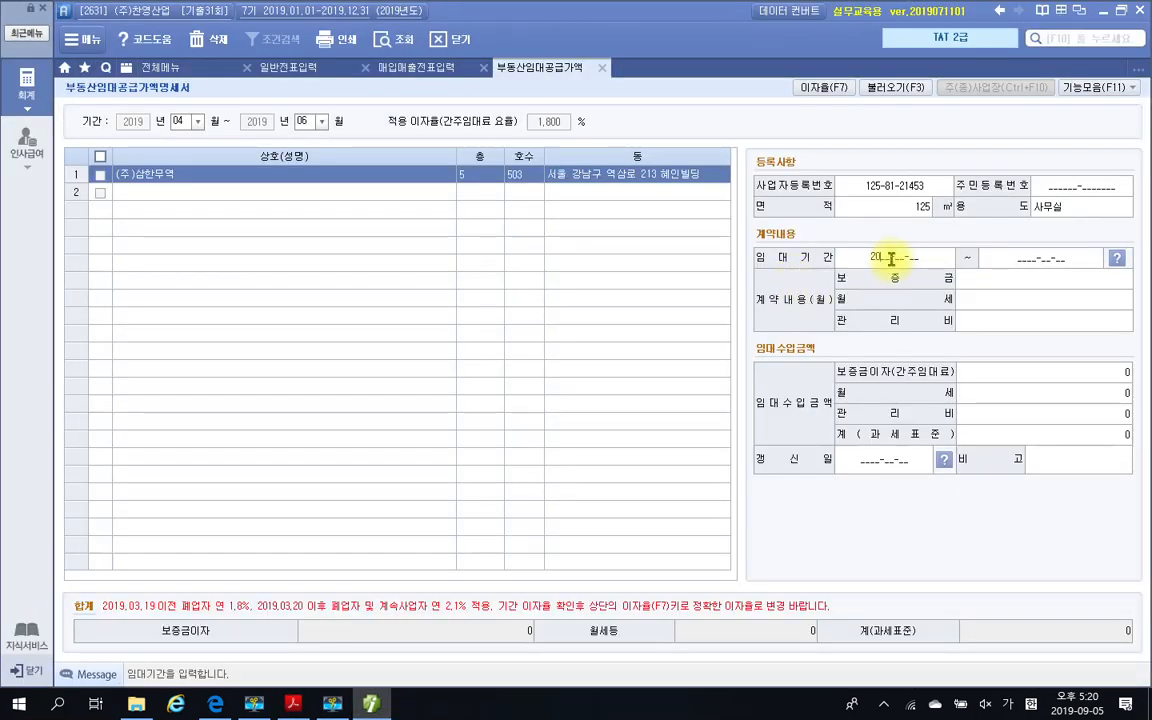
pyautogui.press('Return')
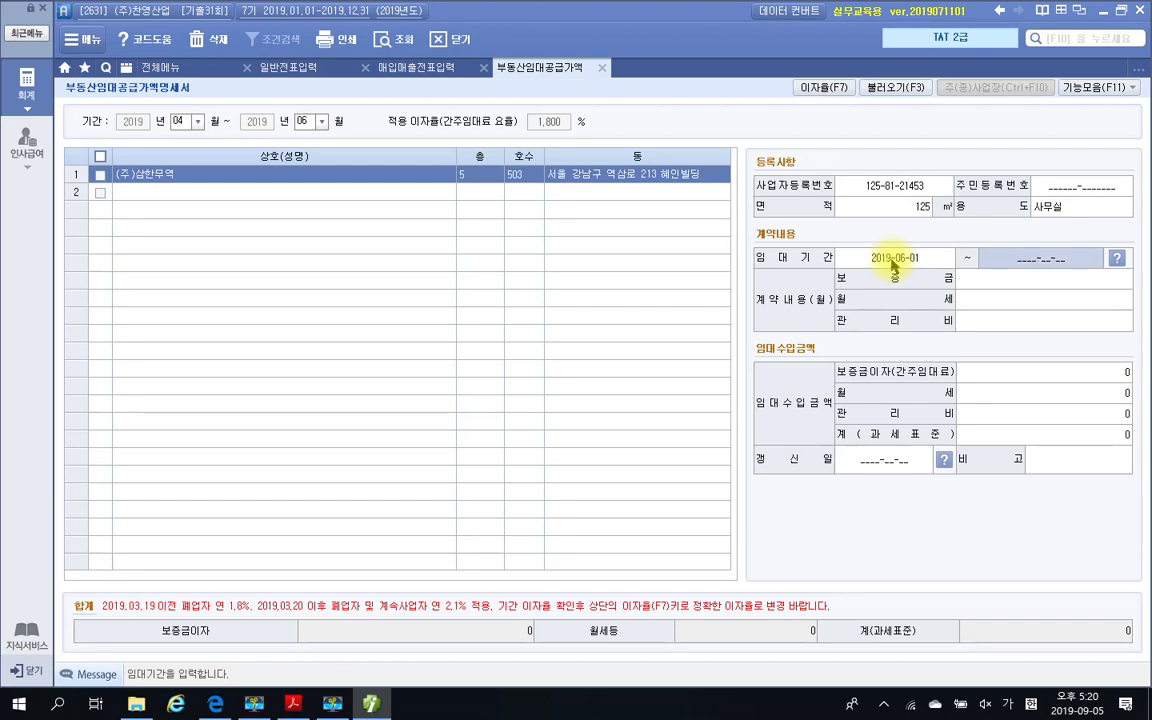
pyautogui.write('2020-0')
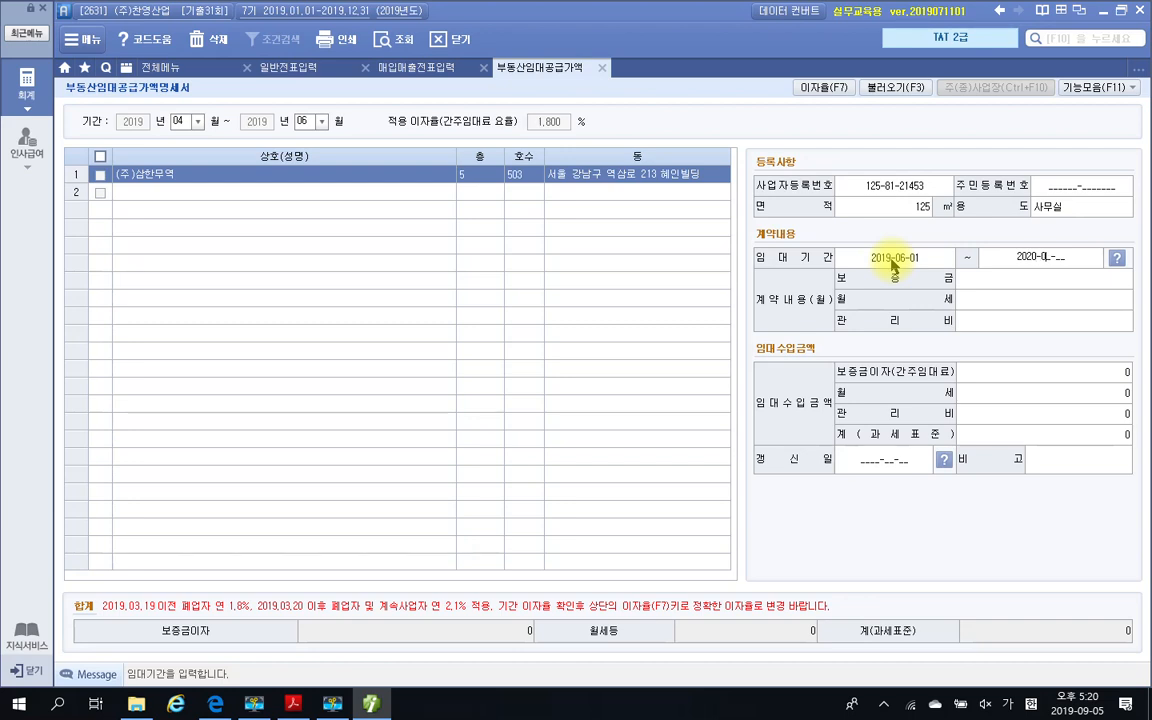
pyautogui.write('5-31')
pyautogui.press('Return')
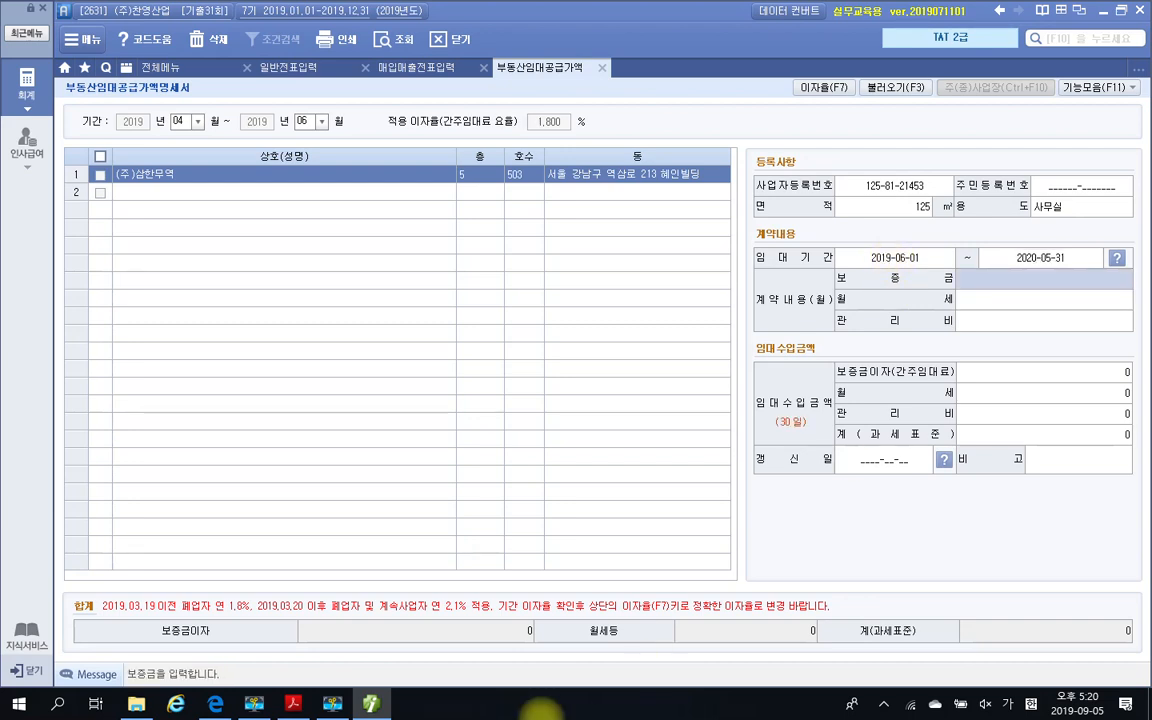
# Recheck the lease term in the PDF contract and correct the 임대기간 end date to 2021-05-31 in Smart A
pyautogui.click(368, 710)
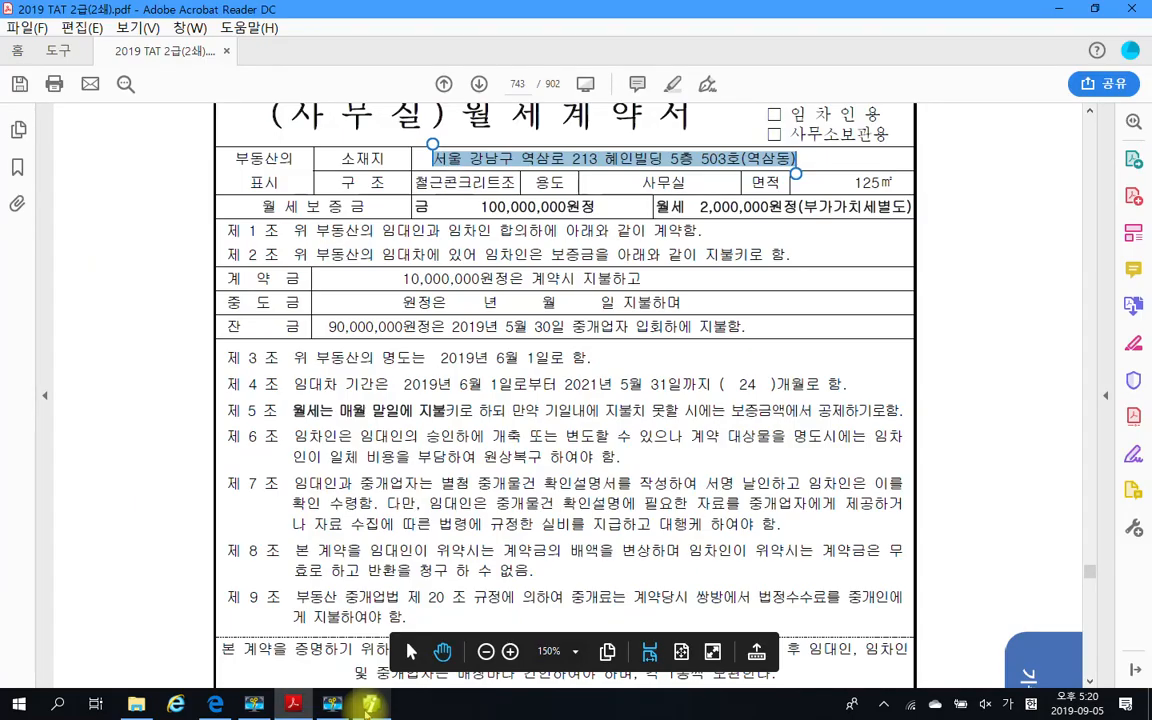
pyautogui.click(370, 705)
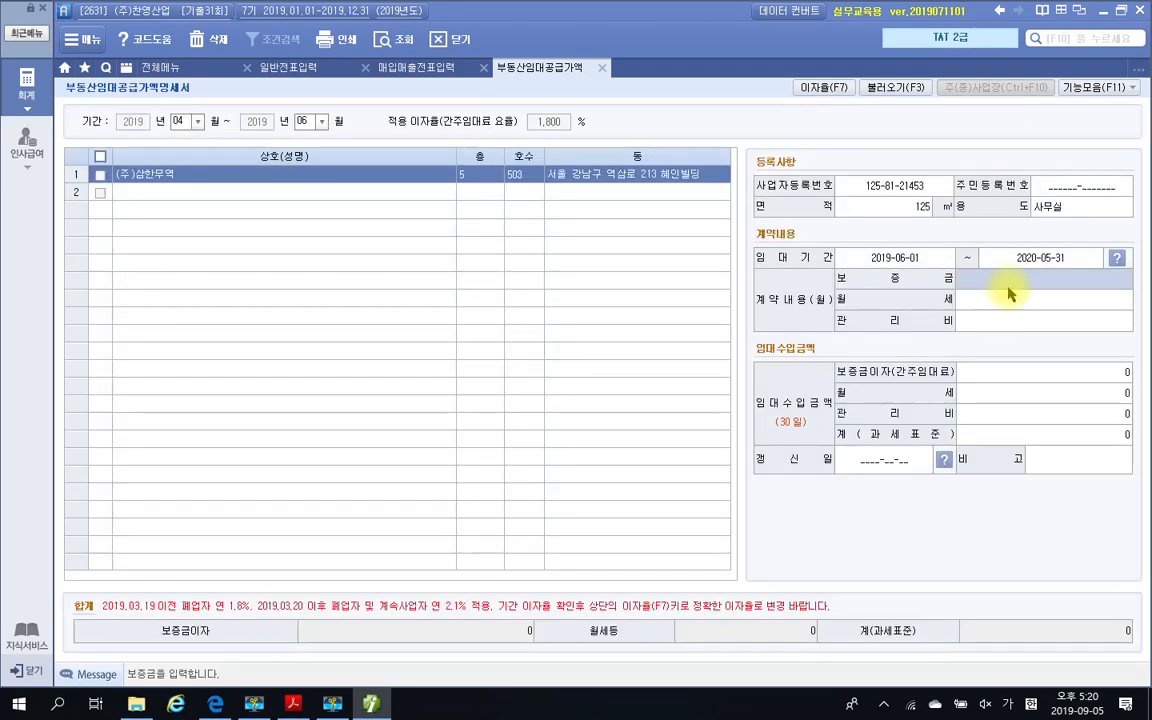
pyautogui.click(1037, 262)
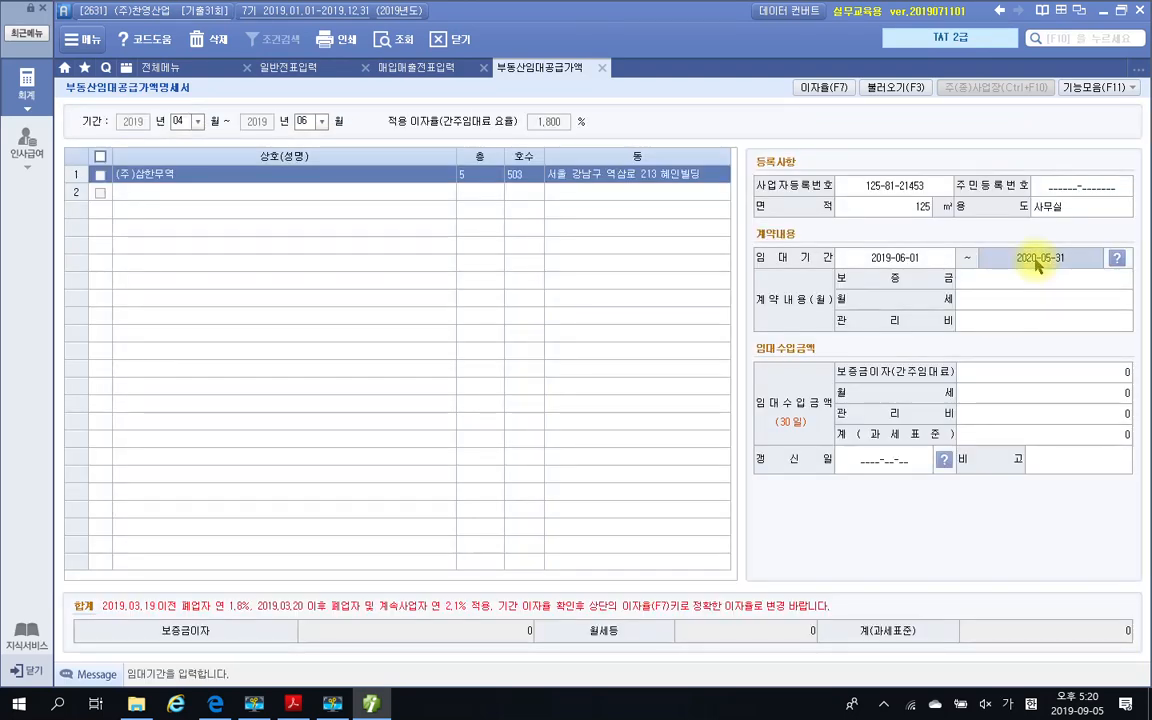
pyautogui.click(1038, 257)
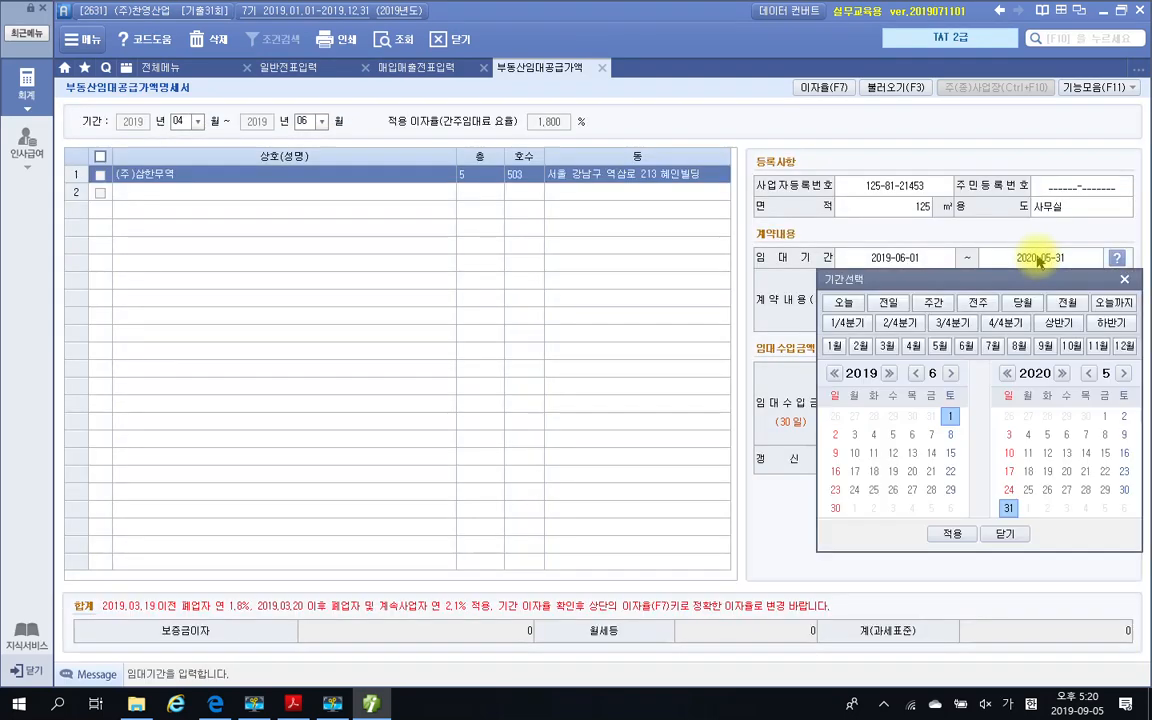
pyautogui.click(1062, 373)
pyautogui.click(1027, 508)
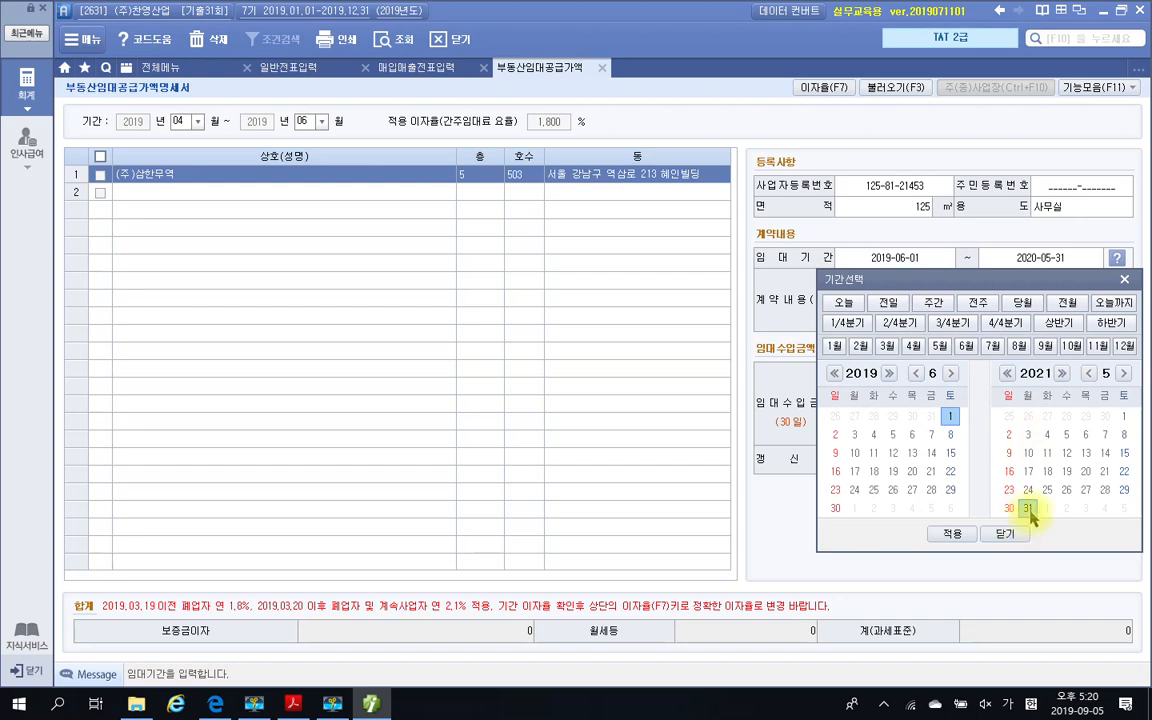
pyautogui.click(953, 536)
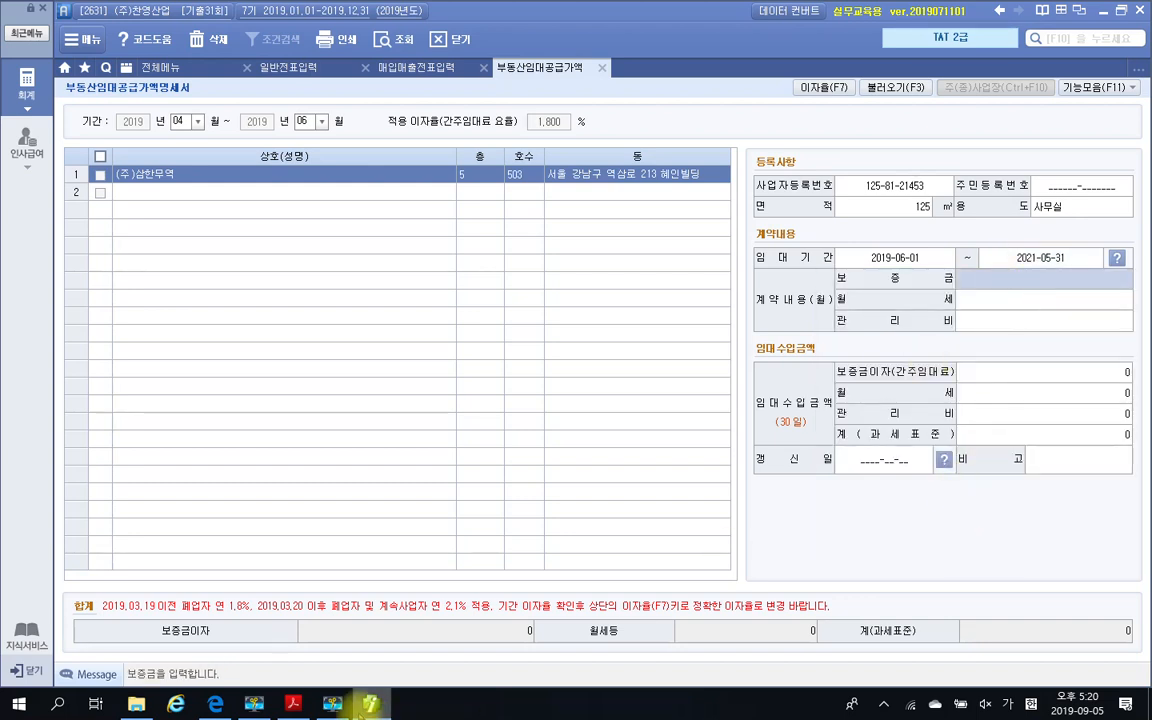
# Check the contract amounts in the PDF, then set 보증금 to 100,000,000 and 월세 to 2,000,000 in Smart A's 계약내용
pyautogui.click(293, 704)
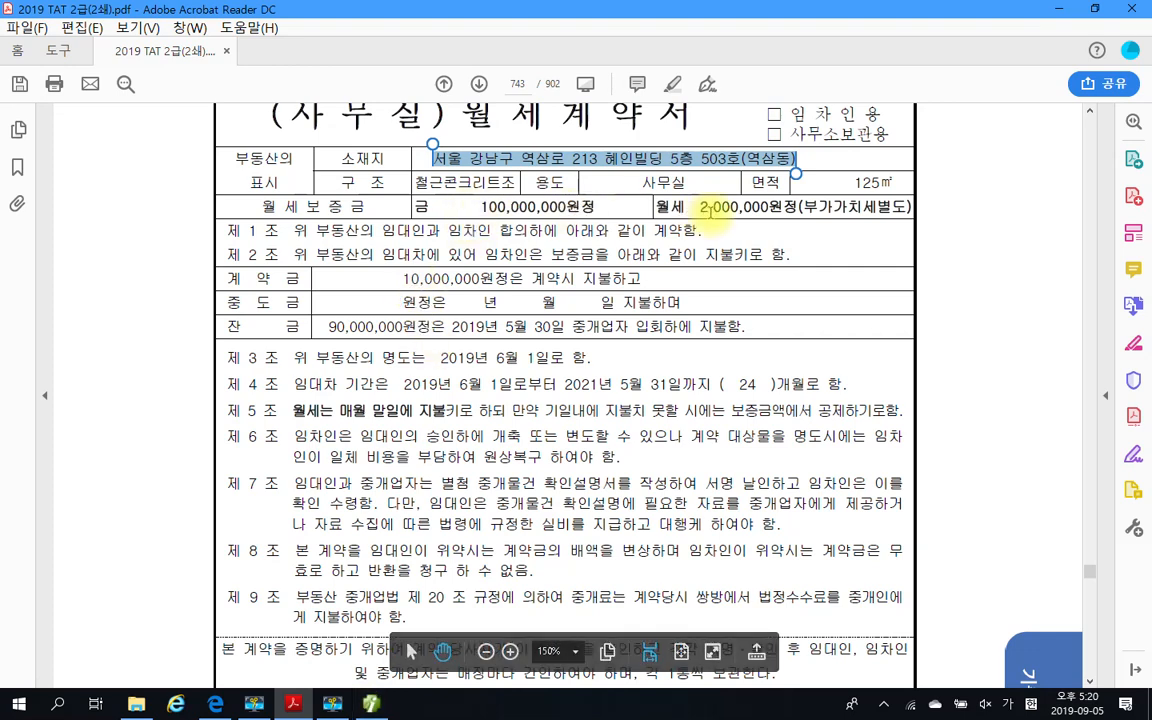
pyautogui.click(372, 706)
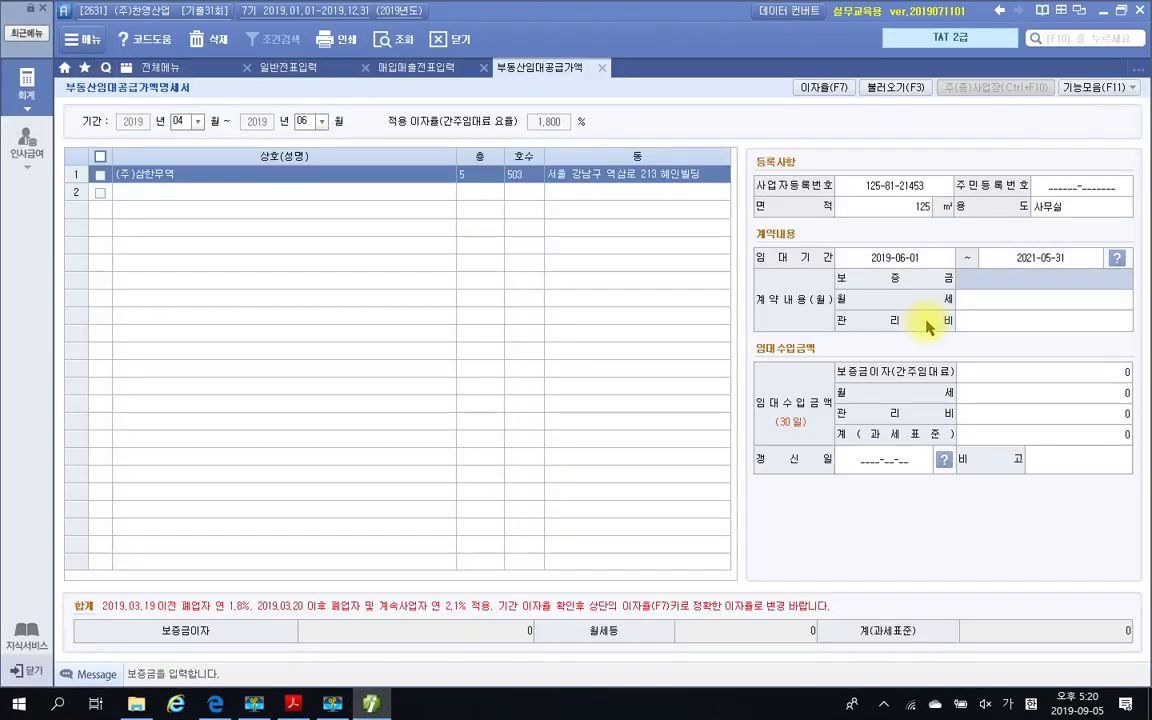
pyautogui.write('100000000')
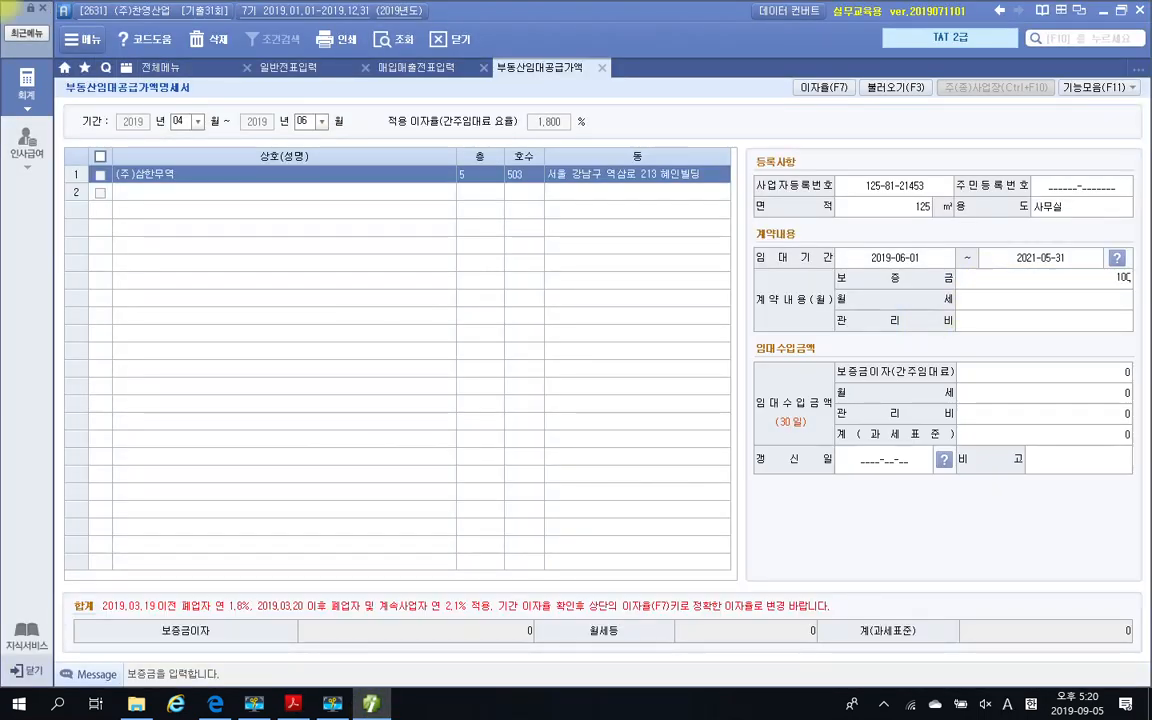
pyautogui.press('Return')
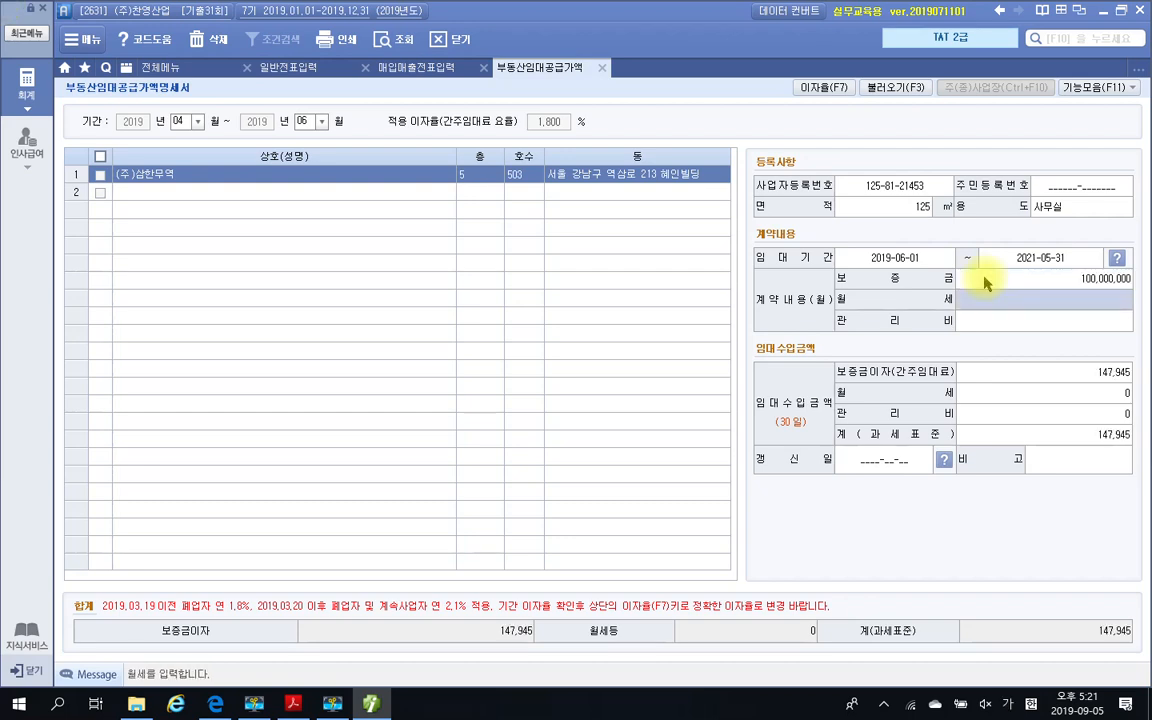
pyautogui.write('3')
pyautogui.write('0000000')
pyautogui.press('Return')
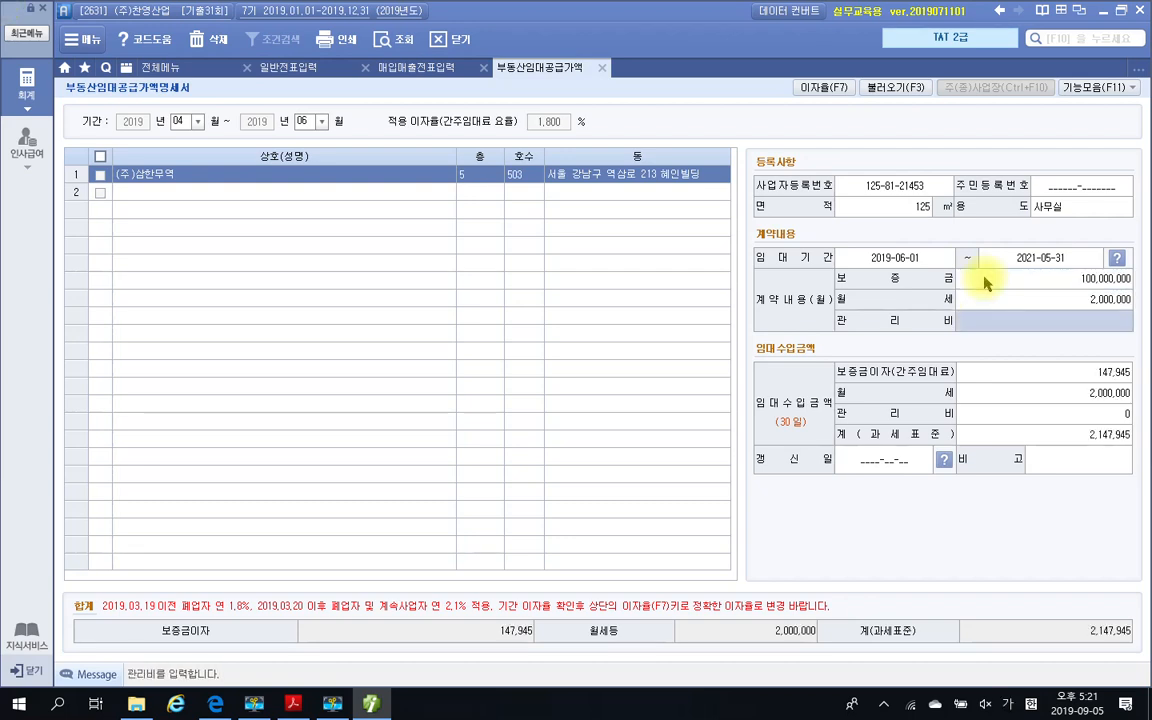
# Review the remaining lease clauses in the PDF and examine the 보증금이자(간주임대료) amount in Smart A's 임대수입금액
pyautogui.click(293, 703)
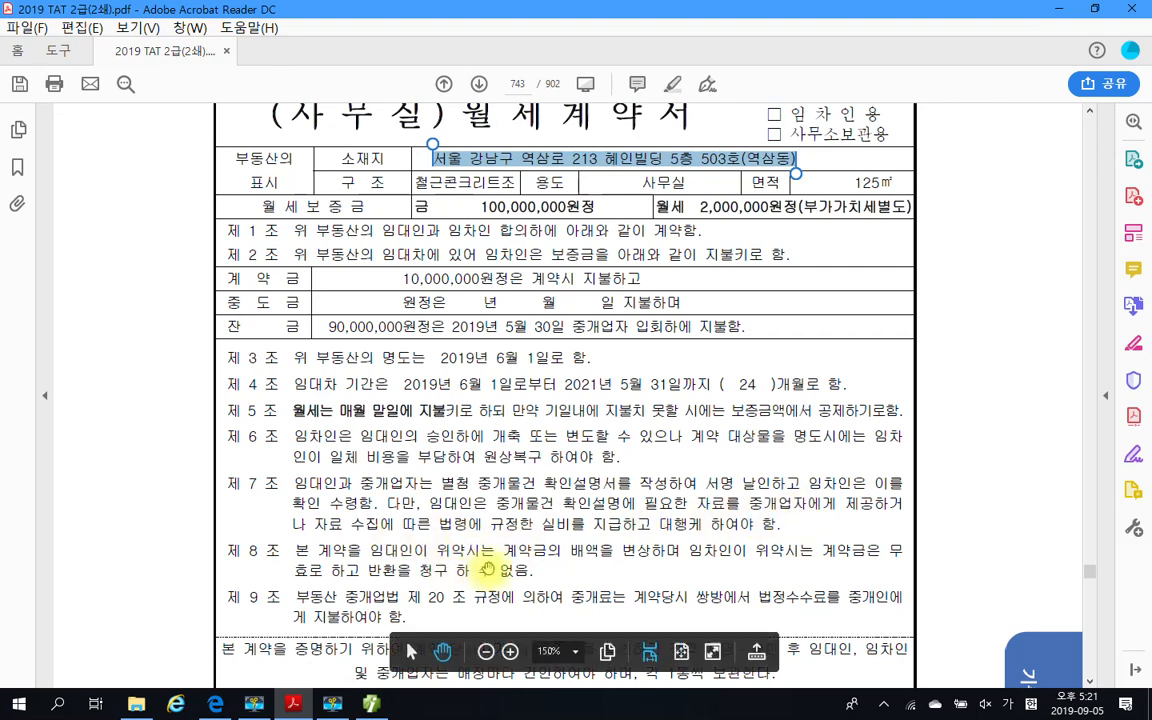
pyautogui.scroll(-1, 624, 553)
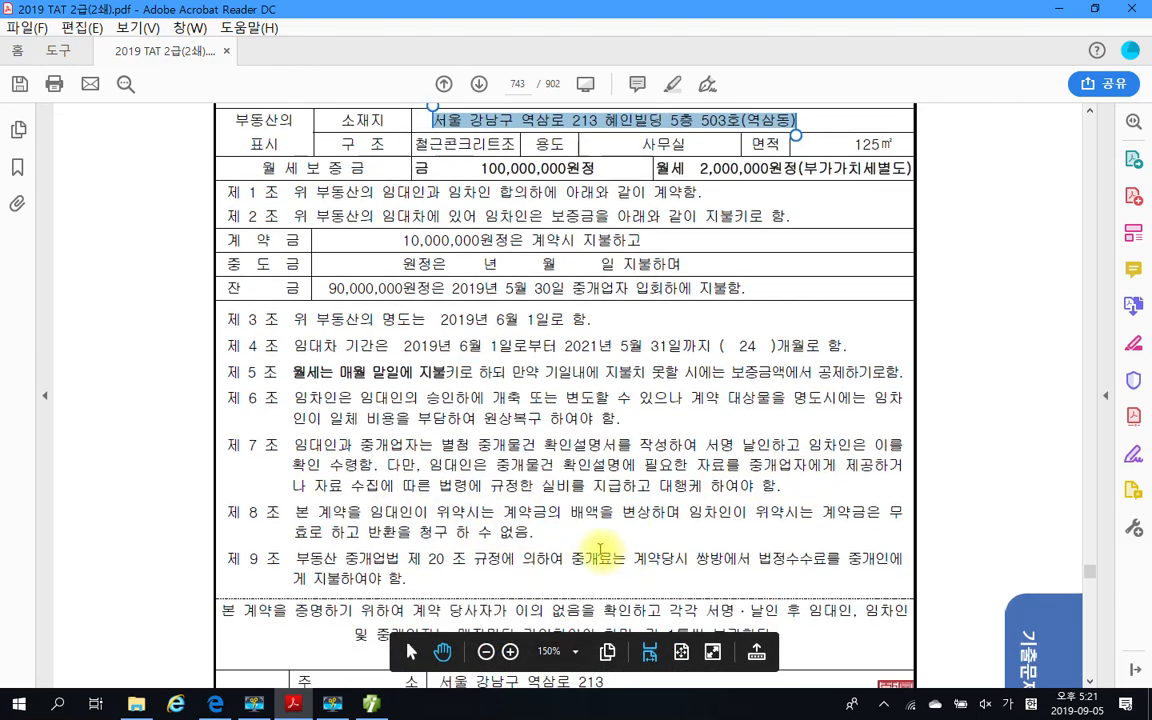
pyautogui.scroll(-1, 458, 561)
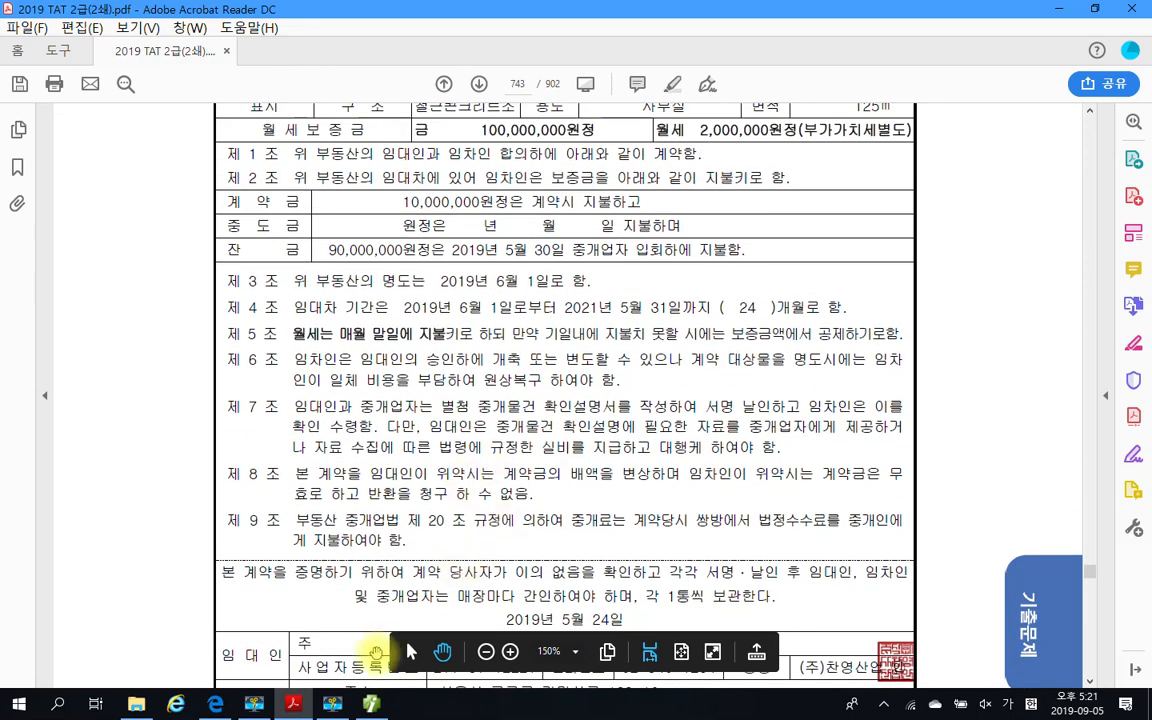
pyautogui.click(372, 704)
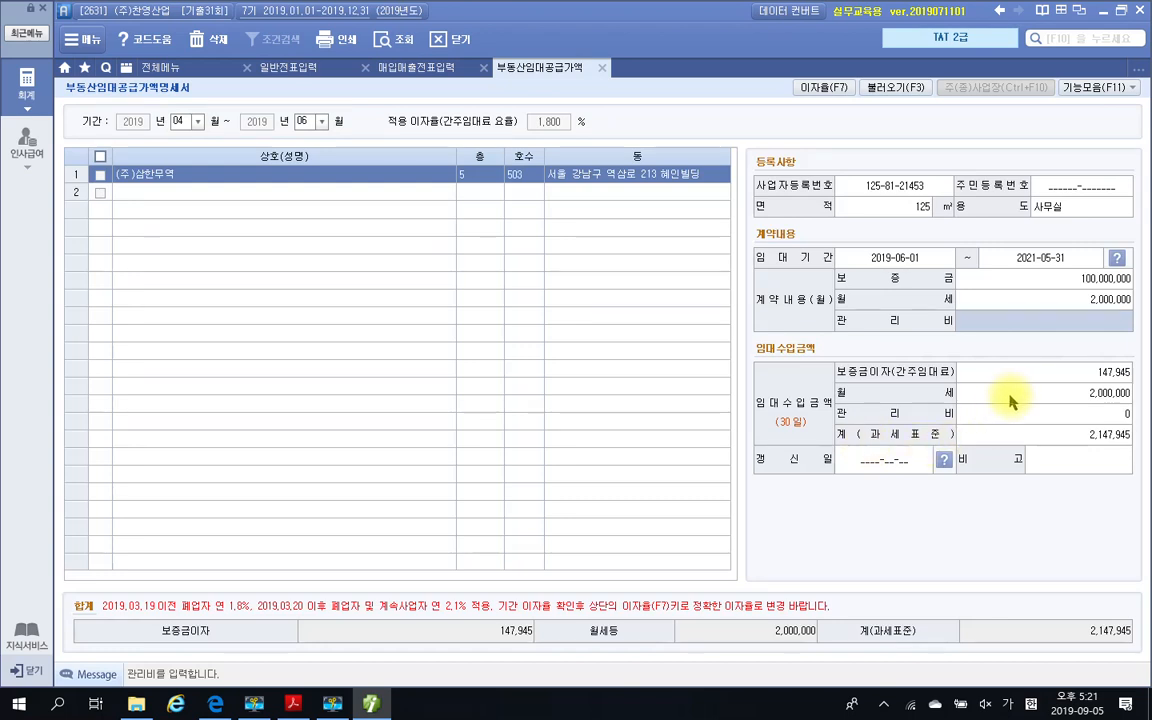
pyautogui.click(1009, 379)
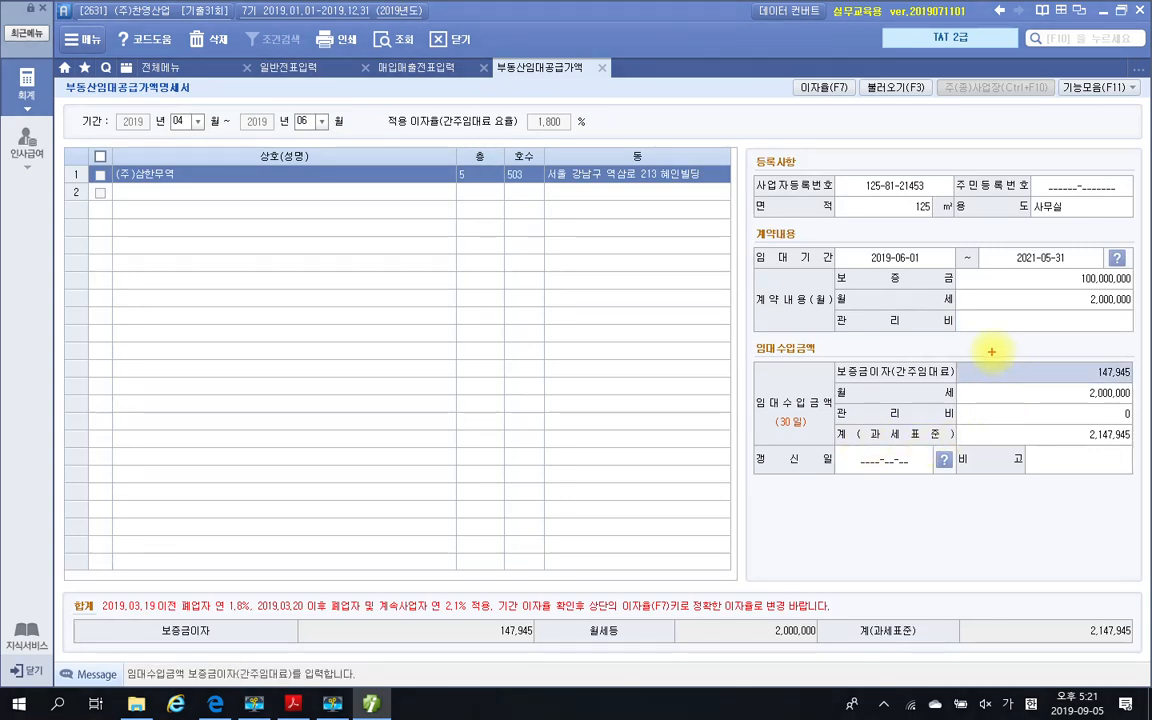
pyautogui.moveTo(991, 351)
pyautogui.mouseDown()
pyautogui.moveTo(1075, 378)
pyautogui.moveTo(1142, 382)
pyautogui.mouseUp()
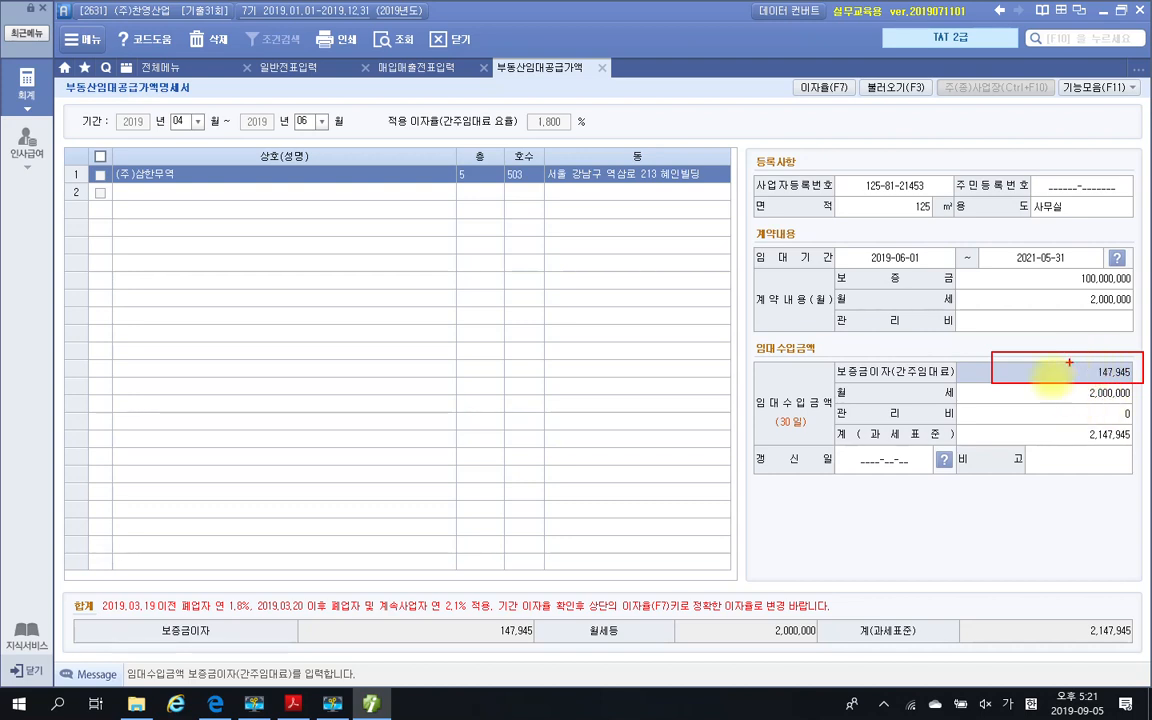
pyautogui.press('Escape')
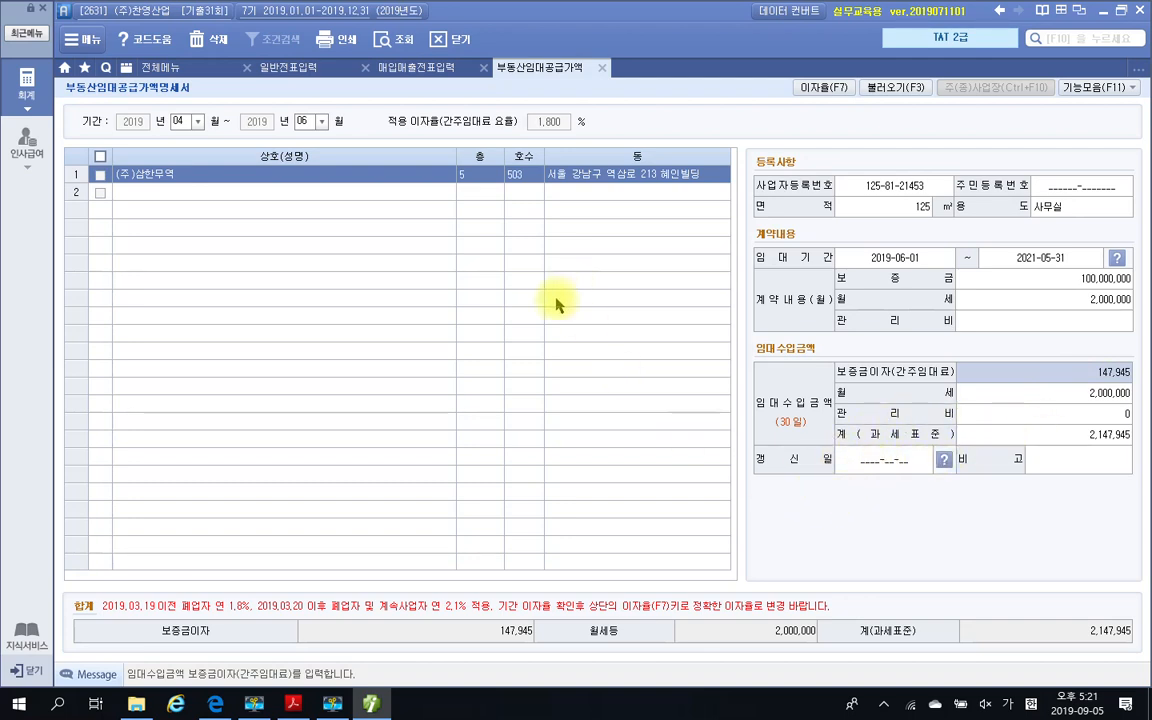
# Read question 3's 평가문제 in the PDF and highlight 매입매출전표 in item 3
pyautogui.click(293, 704)
pyautogui.scroll(-10, 533, 515)
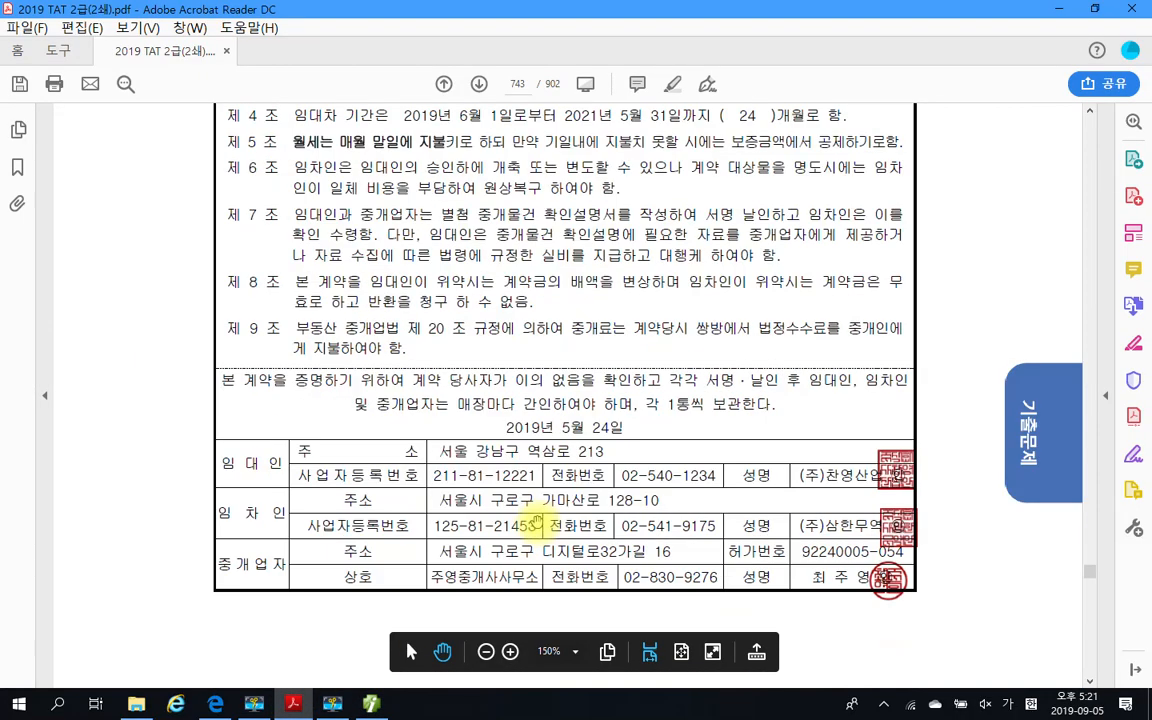
pyautogui.scroll(-10, 612, 506)
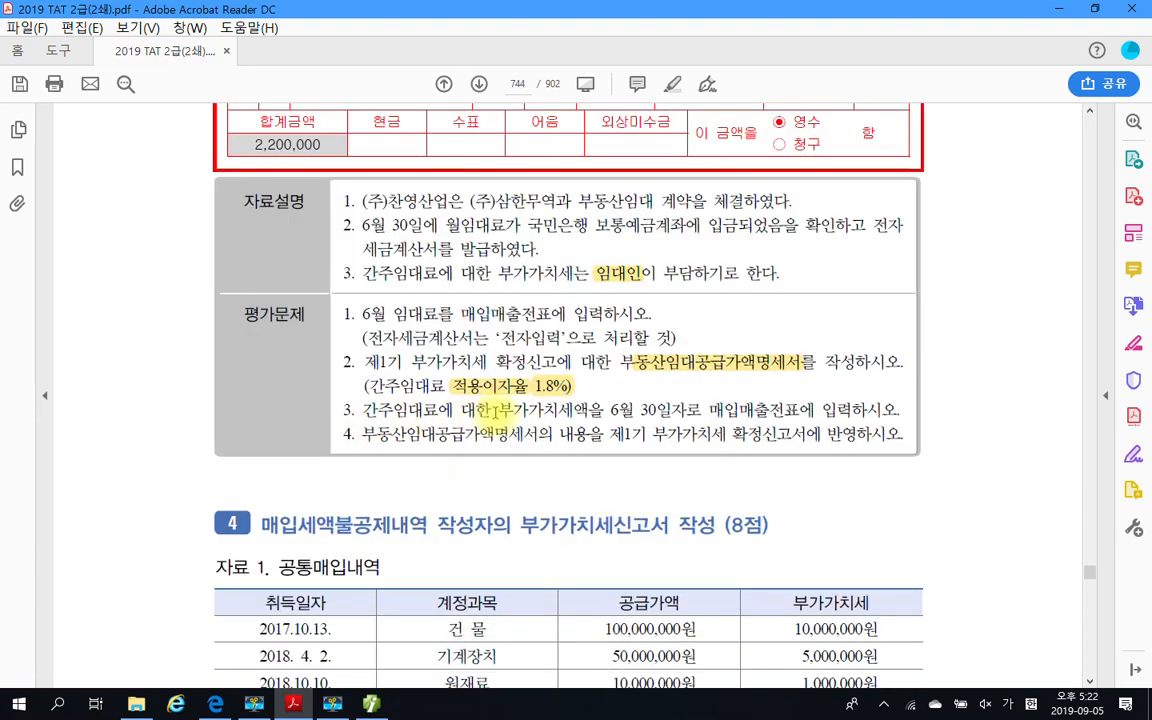
pyautogui.moveTo(492, 410); pyautogui.dragTo(652, 411)
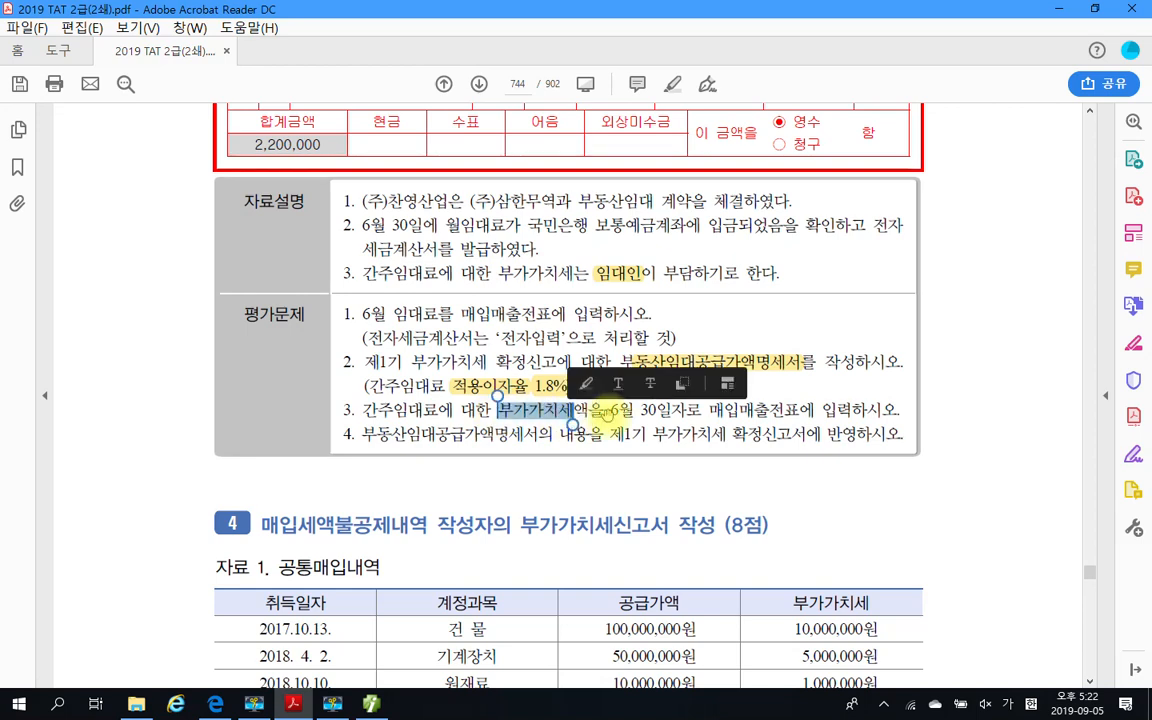
pyautogui.click(652, 412)
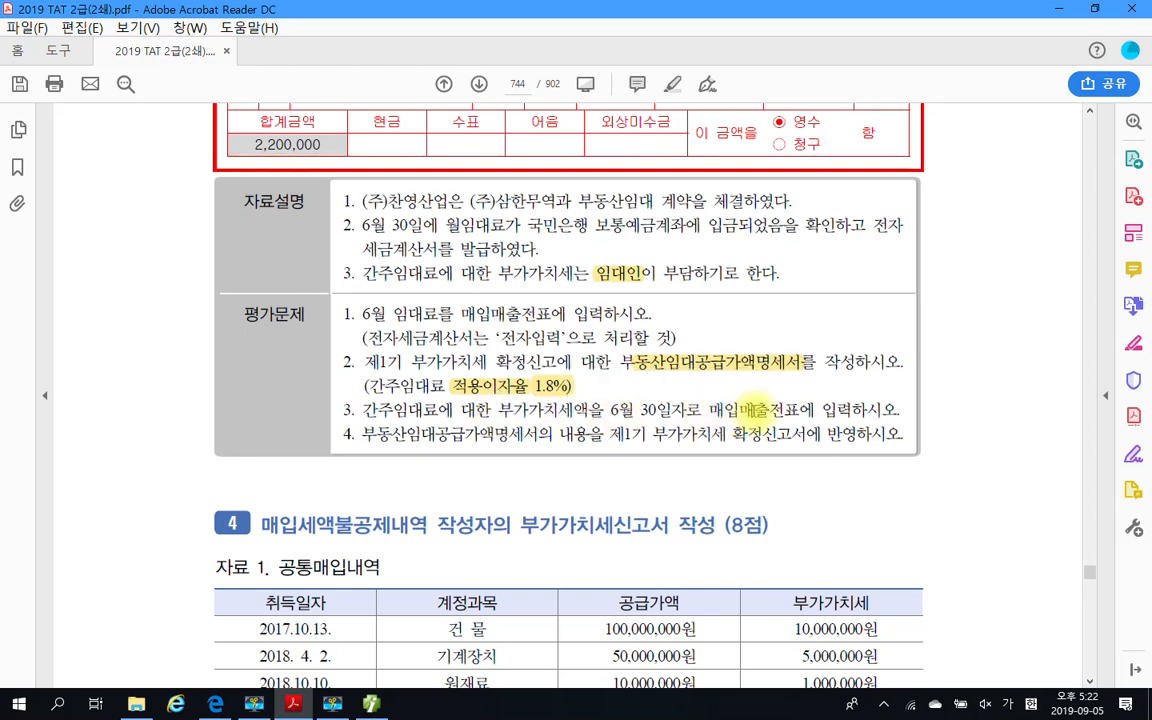
pyautogui.moveTo(708, 410); pyautogui.dragTo(800, 410)
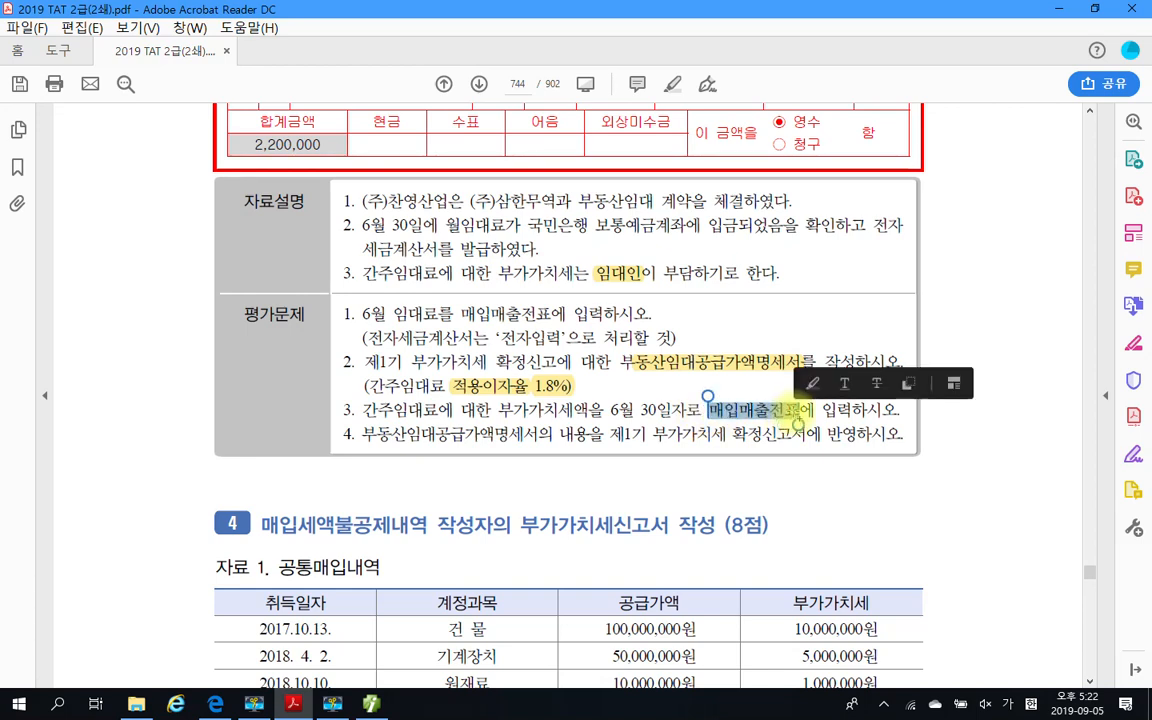
pyautogui.rightClick(785, 412)
pyautogui.click(838, 466)
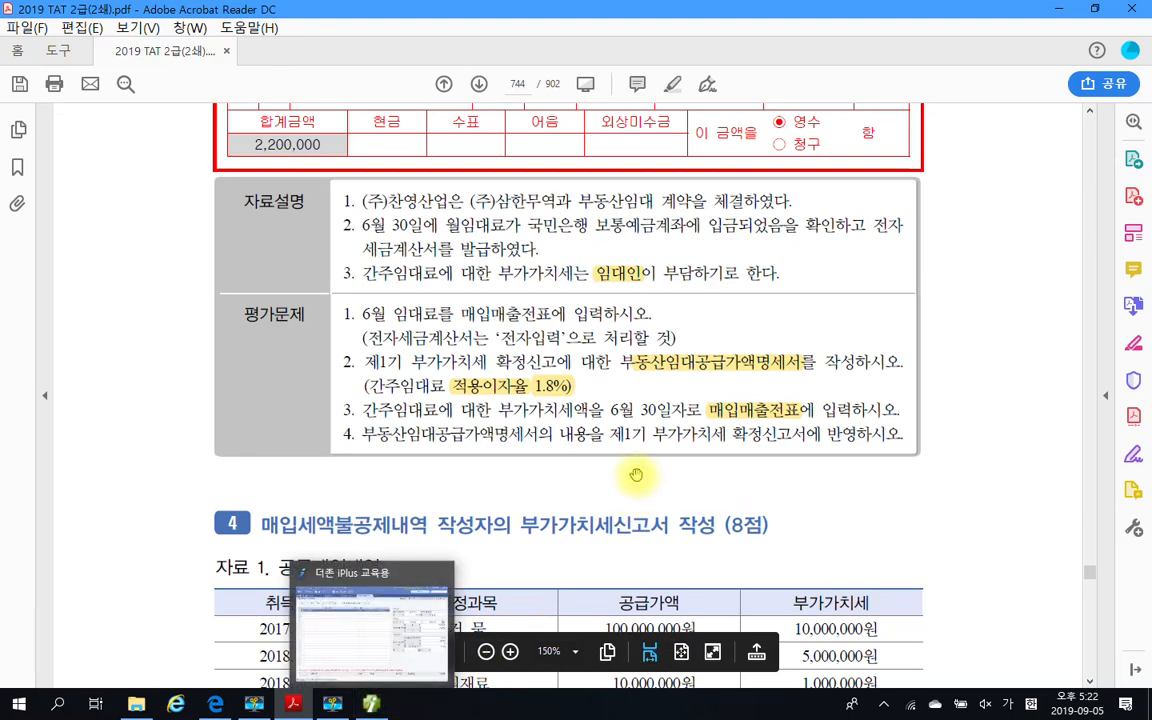
# Look over the 6월 임대료 전자세금계산서 in the PDF, then switch to 매입매출전표입력 in Smart A
pyautogui.scroll(2, 601, 415)
pyautogui.scroll(5, 601, 415)
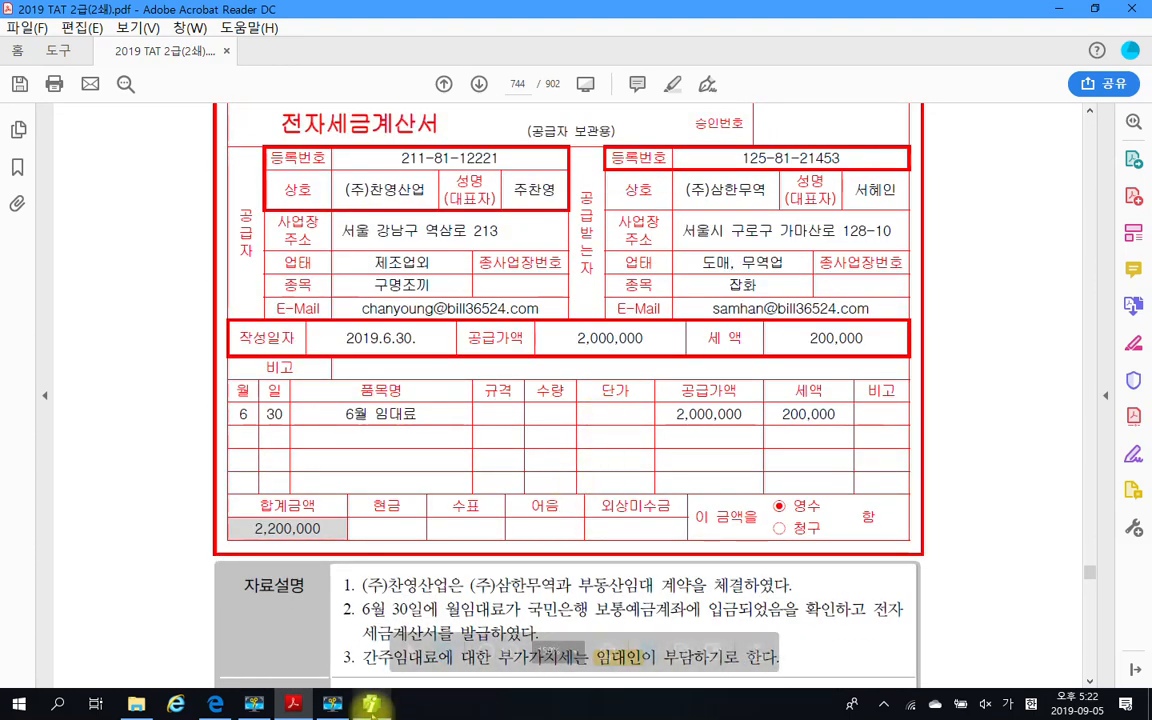
pyautogui.hotkey('alt', 'Tab')
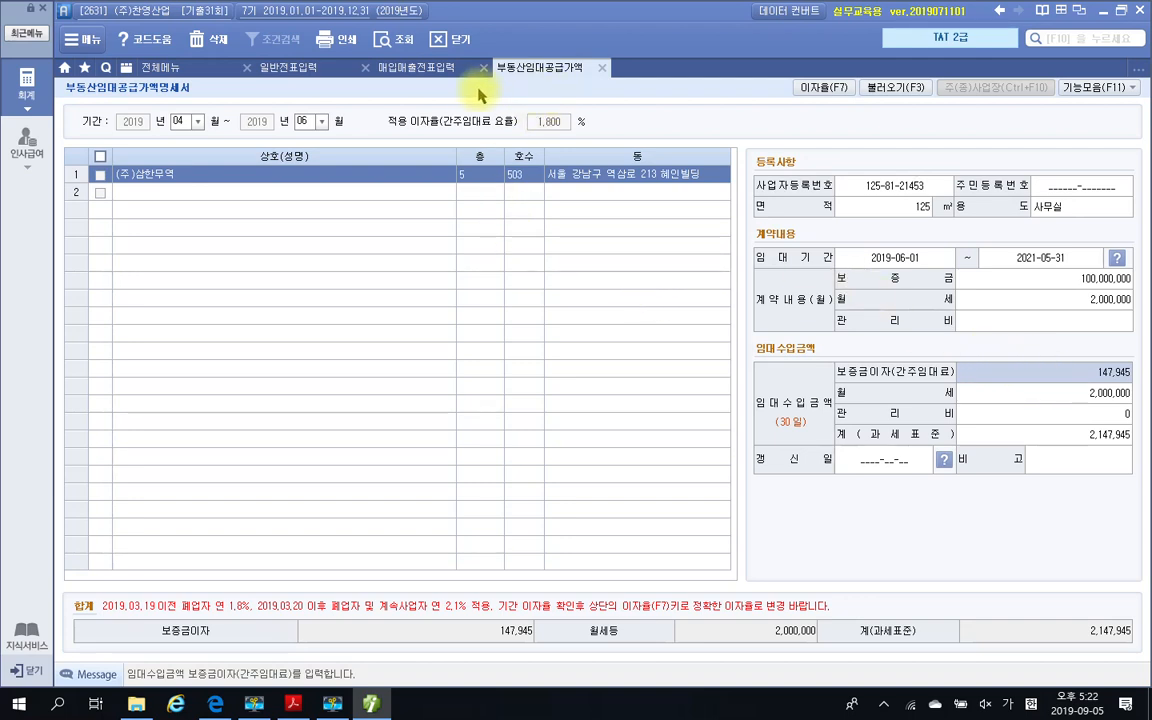
pyautogui.click(416, 70)
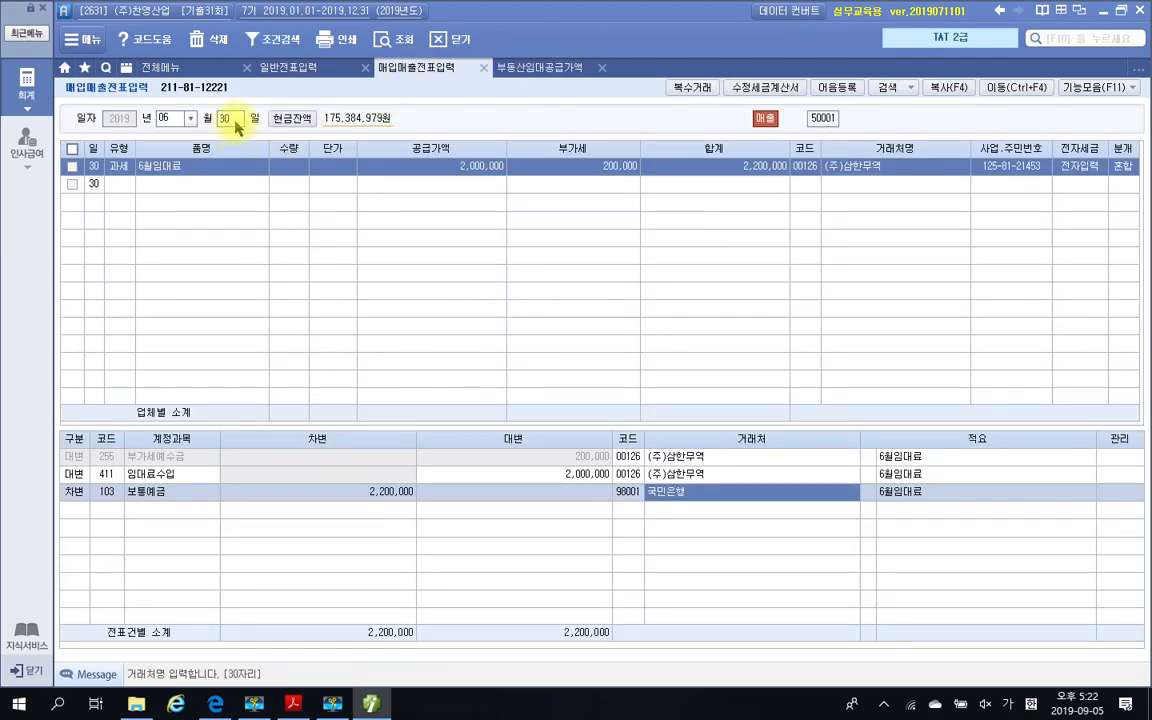
# Add a 건별 sales line for June 30 with 품명 간주임대료, entering 162,739 as the VAT-inclusive amount in 공급가액
pyautogui.click(122, 186)
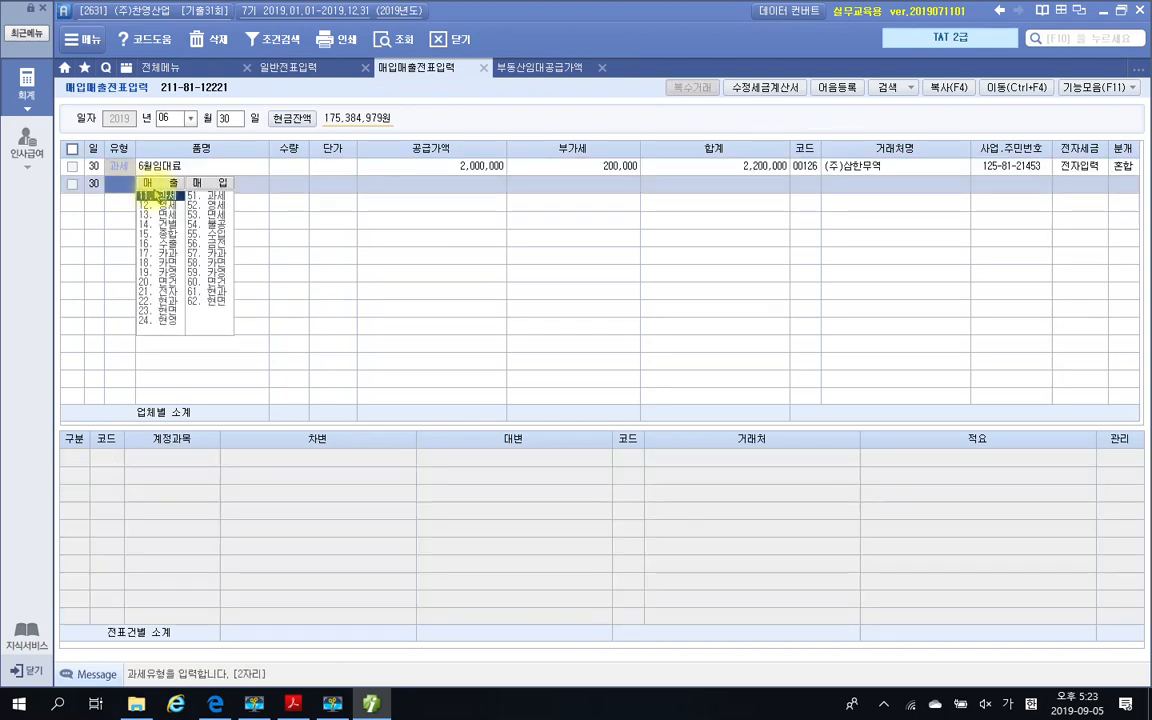
pyautogui.click(154, 225)
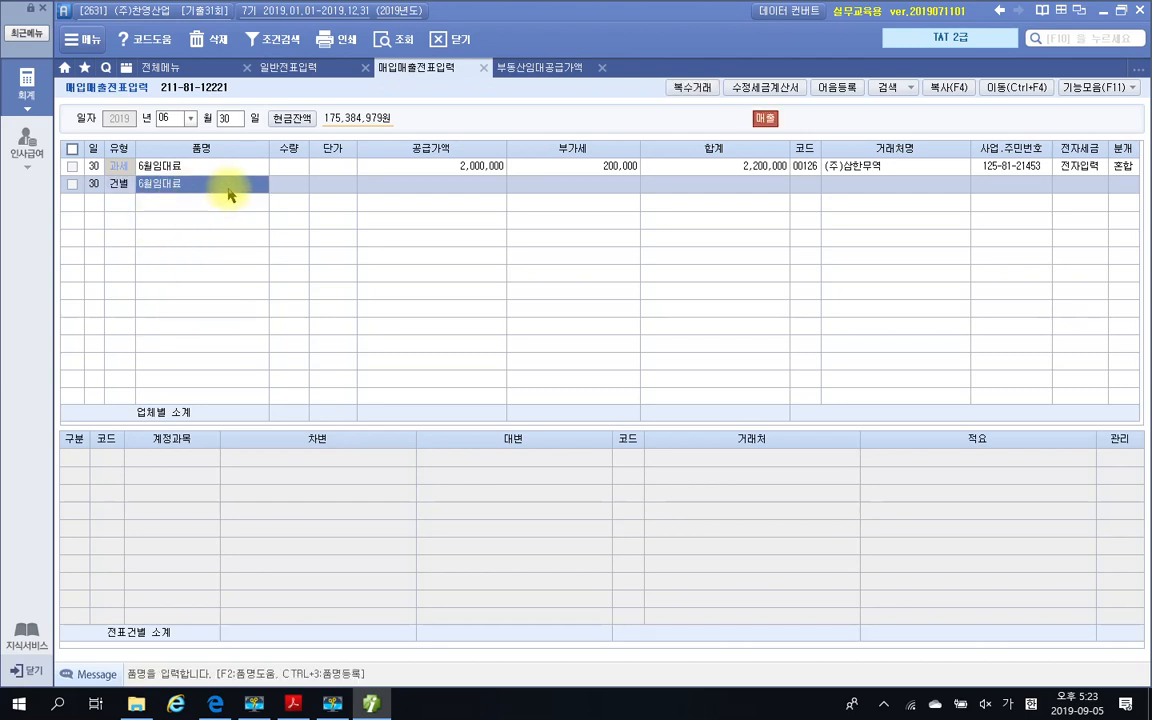
pyautogui.press('BackSpace')
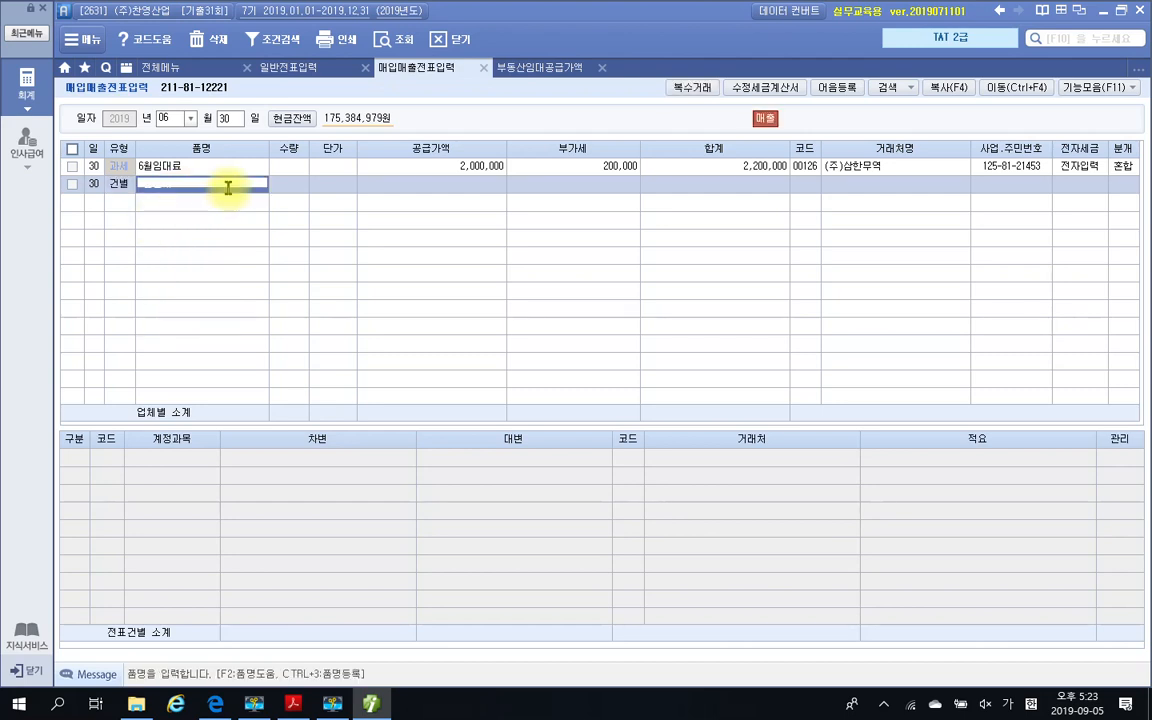
pyautogui.write('7')
pyautogui.write('주임대료')
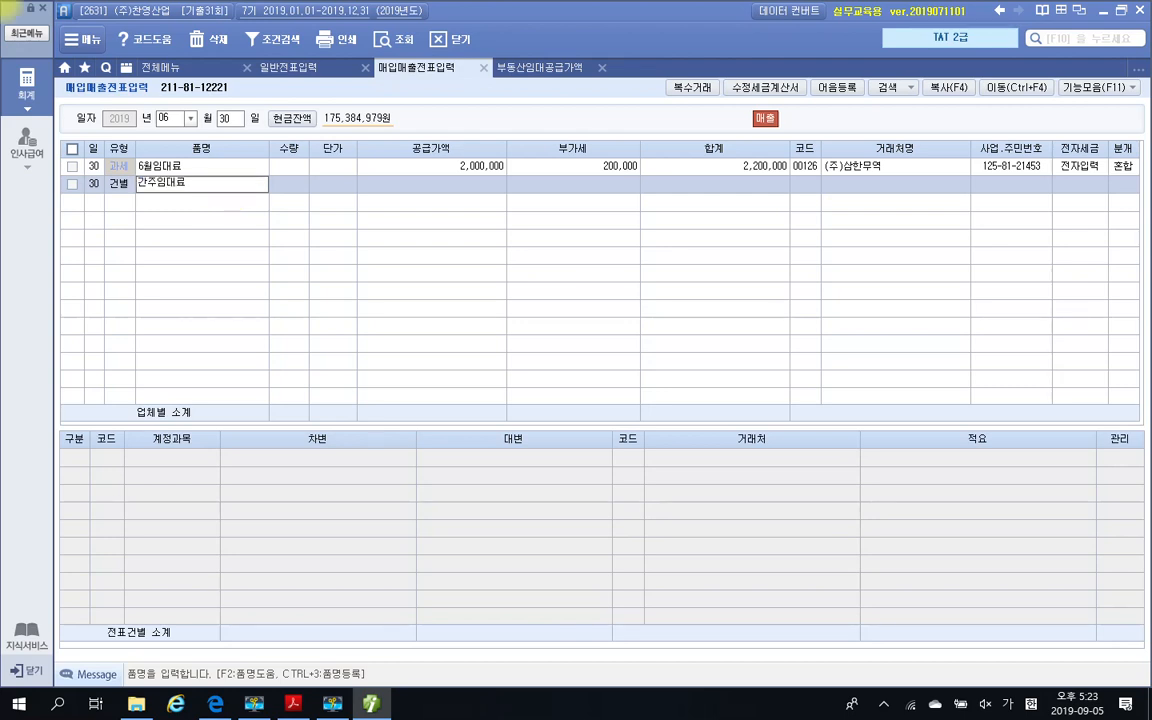
pyautogui.press('Return')
pyautogui.press('Return')
pyautogui.press('Return')
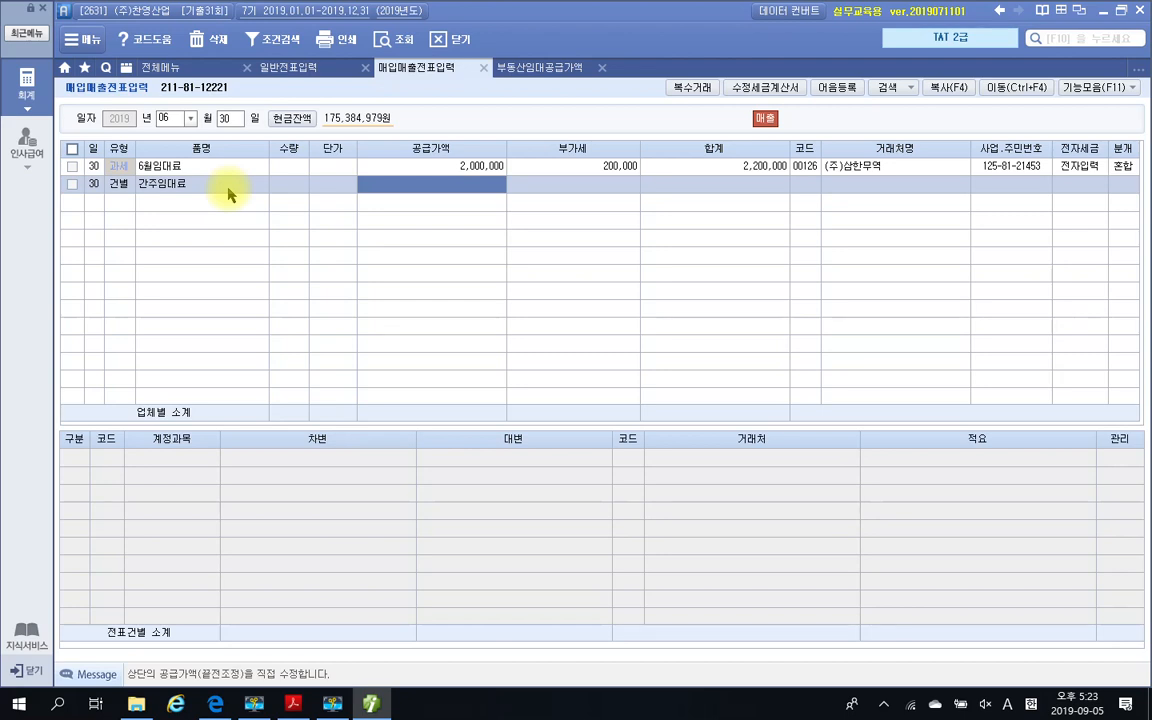
pyautogui.write('162,739')
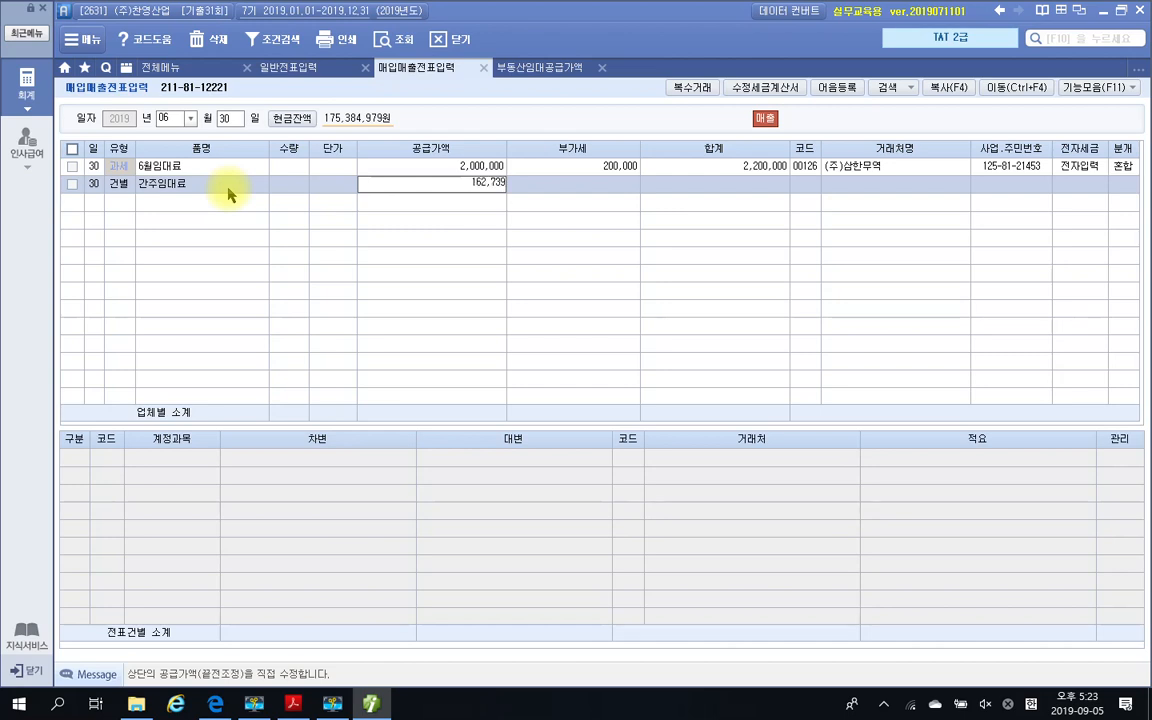
pyautogui.press('Return')
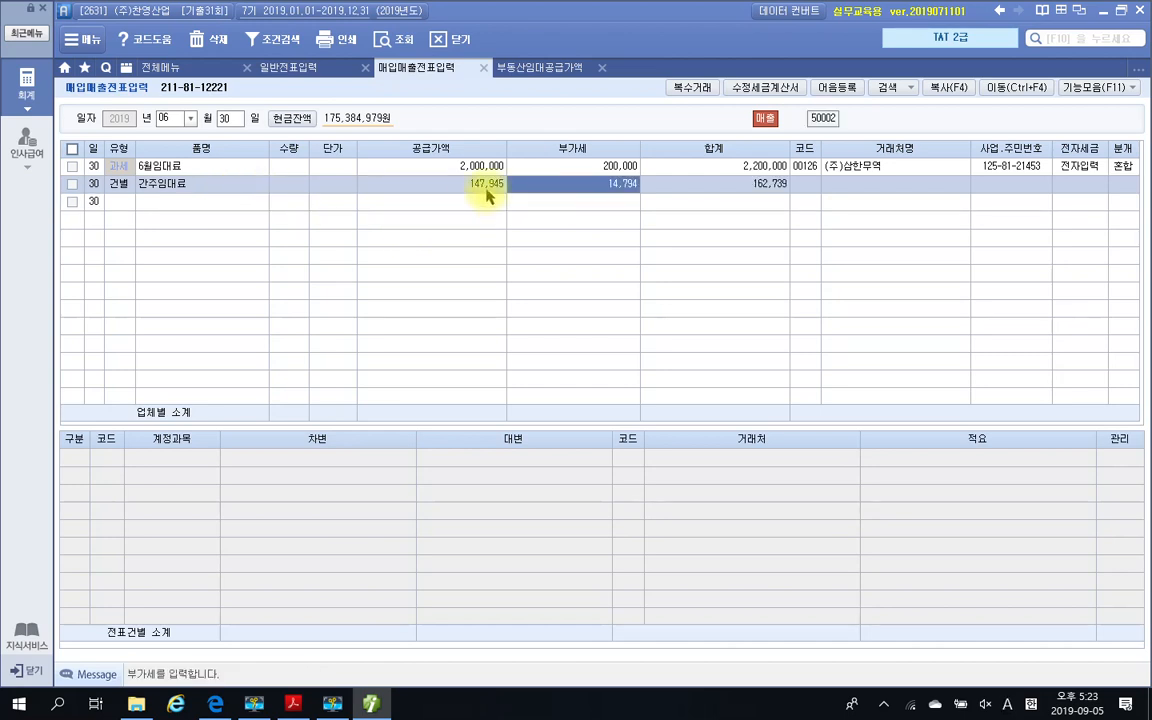
# Check 보증금이자(간주임대료) in 부동산임대공급가액명세서, then return to 매입매출전표입력 and examine the 간주임대료 line's 부가세
pyautogui.click(533, 72)
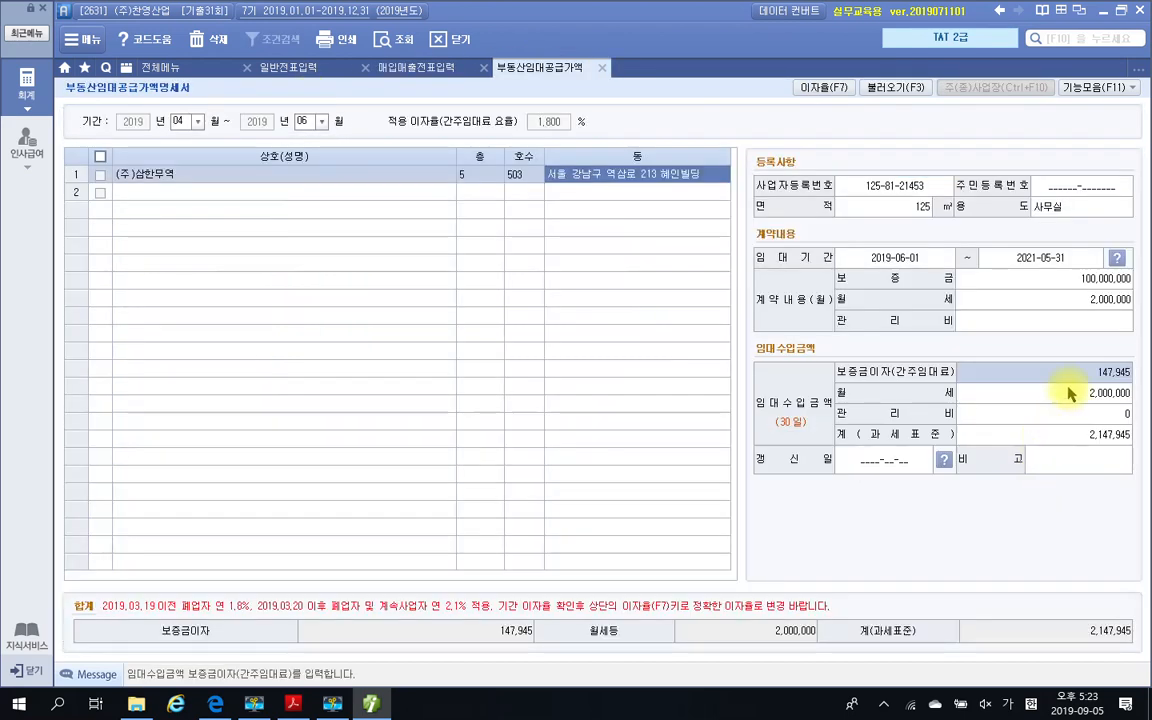
pyautogui.click(318, 70)
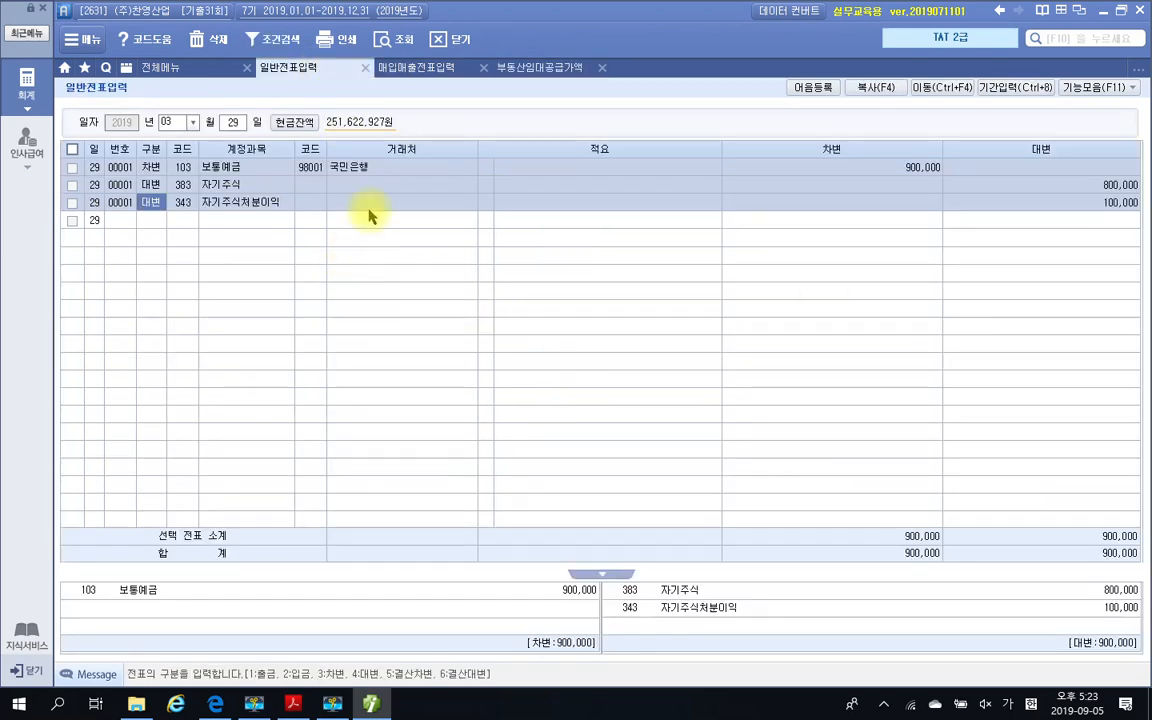
pyautogui.click(427, 72)
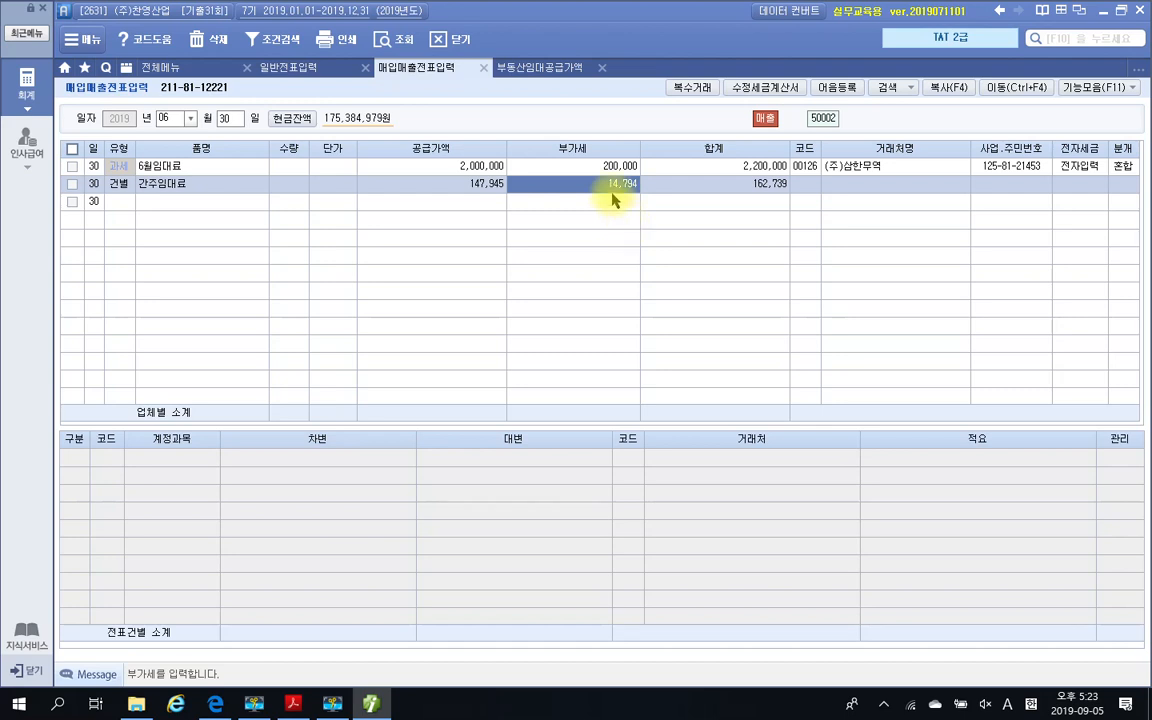
pyautogui.moveTo(588, 168)
pyautogui.mouseDown()
pyautogui.moveTo(599, 188)
pyautogui.moveTo(655, 203)
pyautogui.mouseUp()
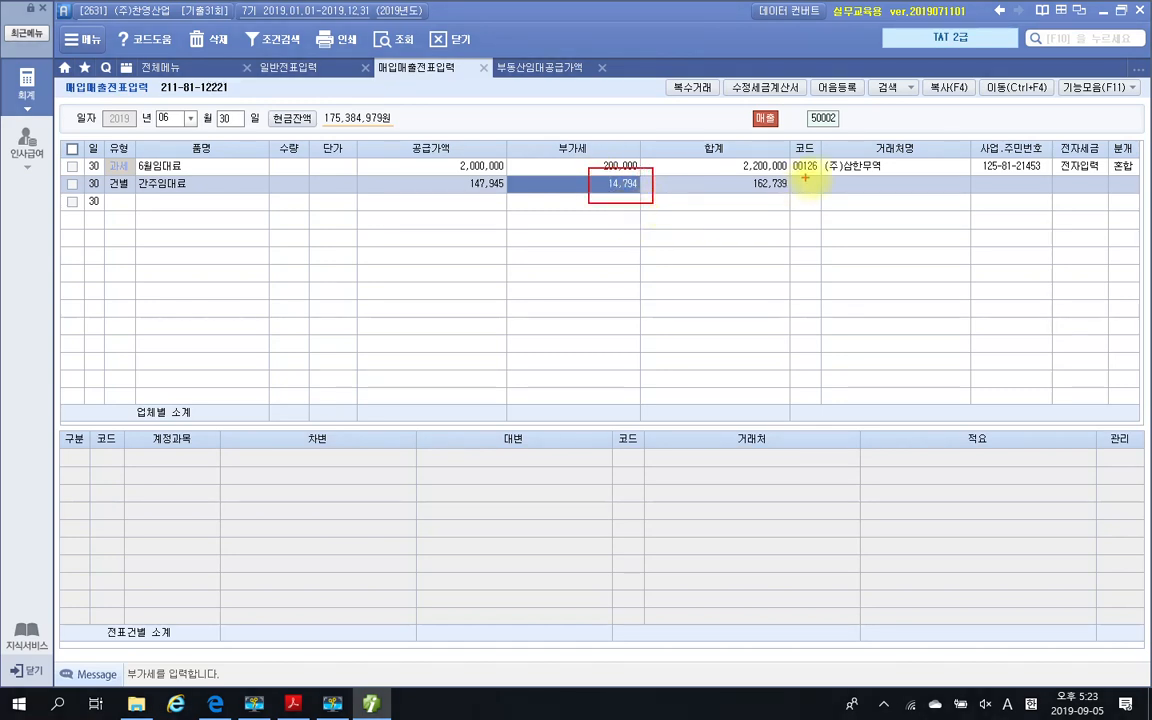
pyautogui.press('Escape')
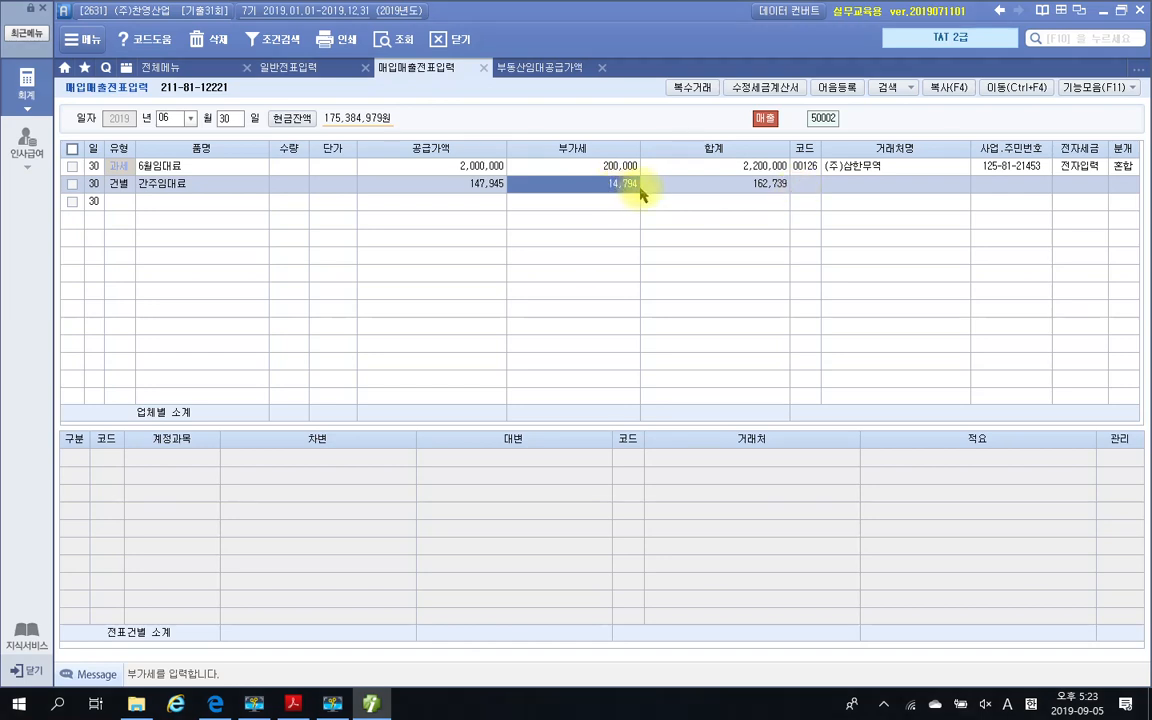
# Leave the 거래처 code and name blank on the 간주임대료 line and set its 분개 to 혼합
pyautogui.click(806, 193)
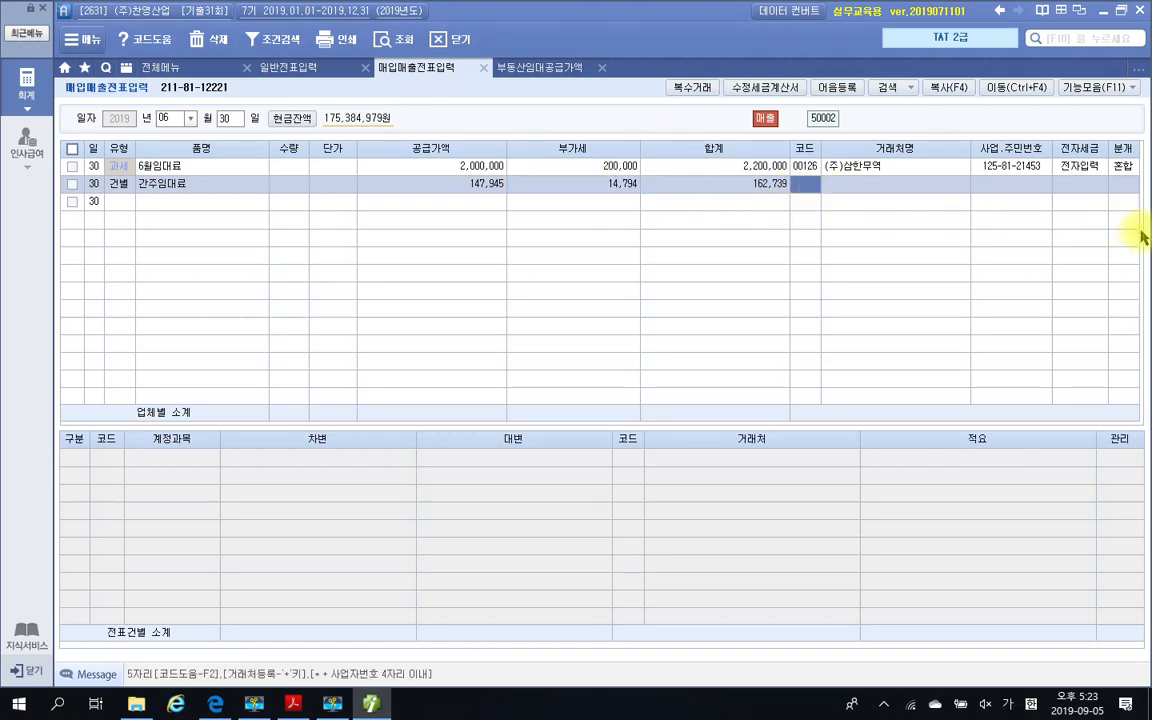
pyautogui.press('Return')
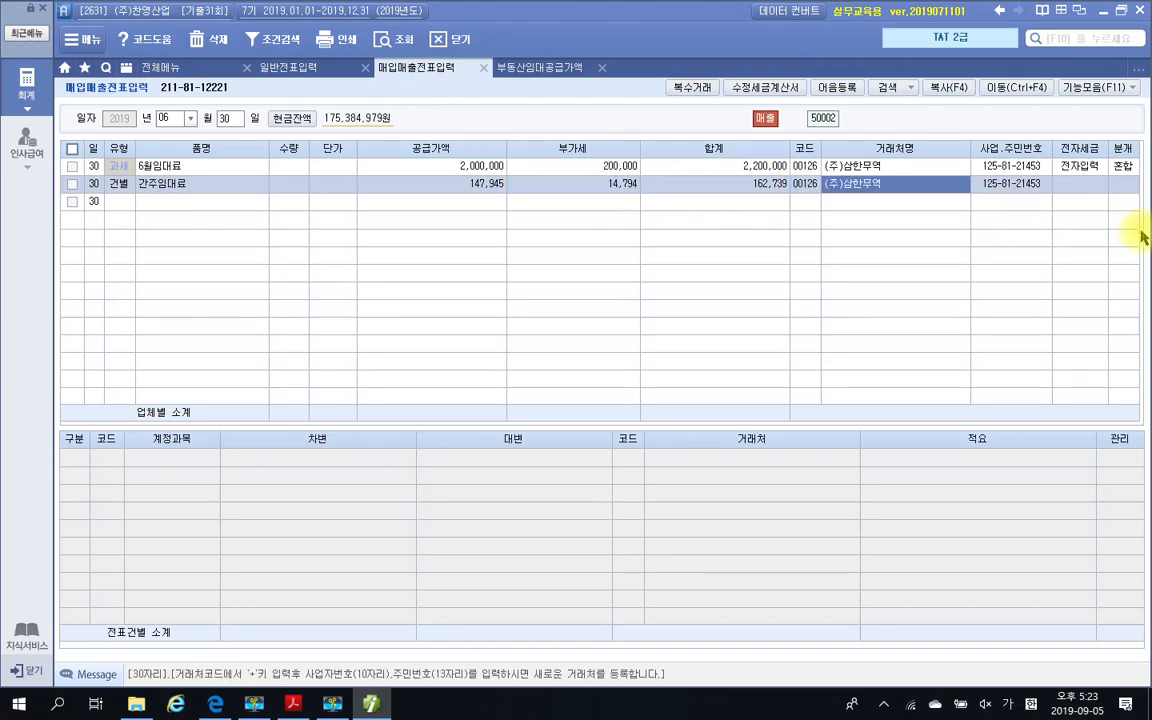
pyautogui.press('Left')
pyautogui.press('space')
pyautogui.press('Return')
pyautogui.press('space')
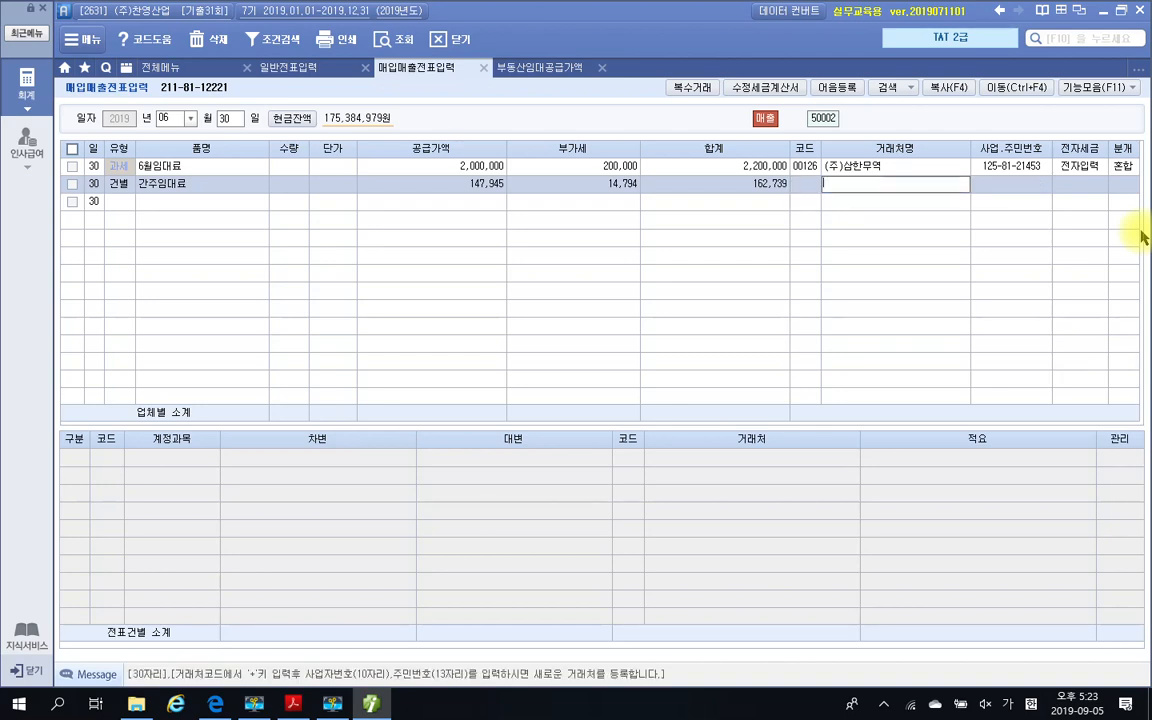
pyautogui.press('Return')
pyautogui.press('Left')
pyautogui.press('space')
pyautogui.press('Return')
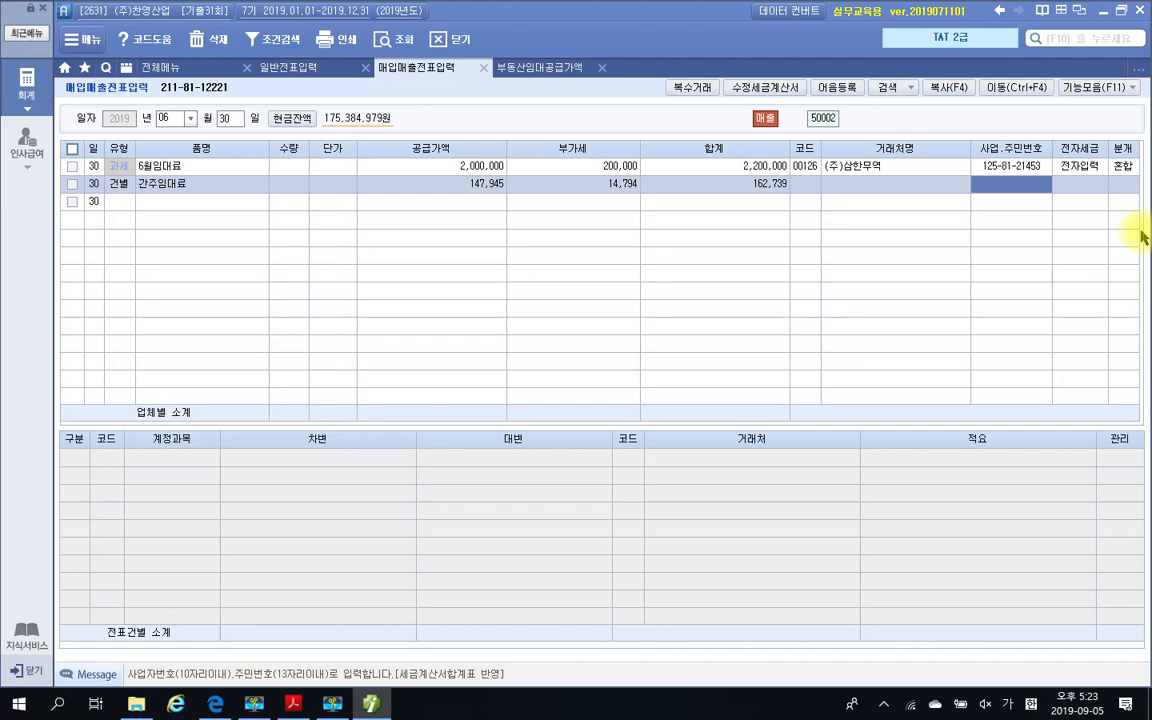
pyautogui.press('Return')
pyautogui.press('Return')
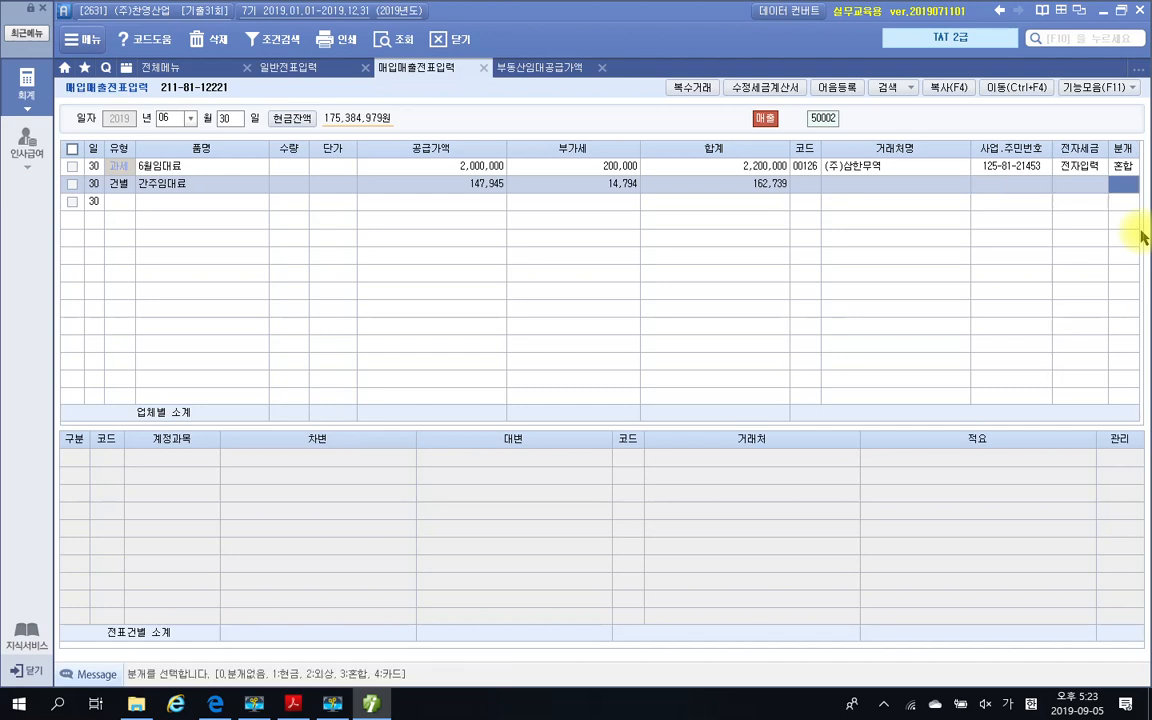
pyautogui.write('3')
pyautogui.press('Return')
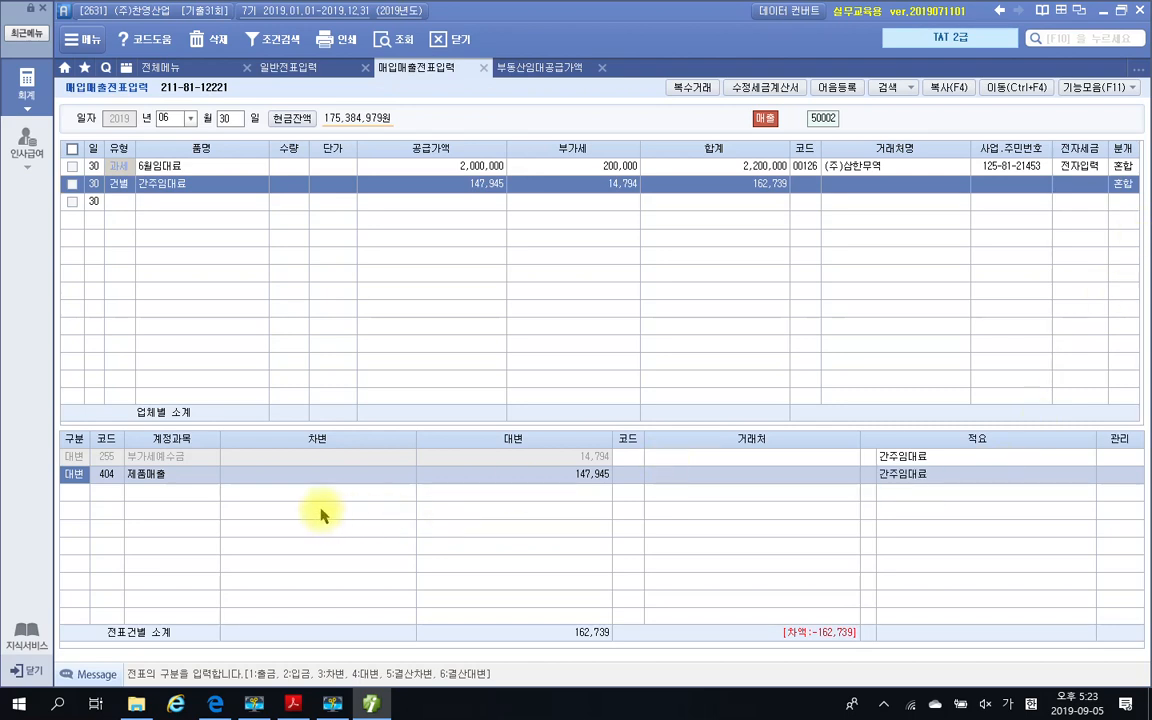
# Change the 제품매출 journal line to 차변 and replace its account with 817 세금과공과금
pyautogui.click(576, 462)
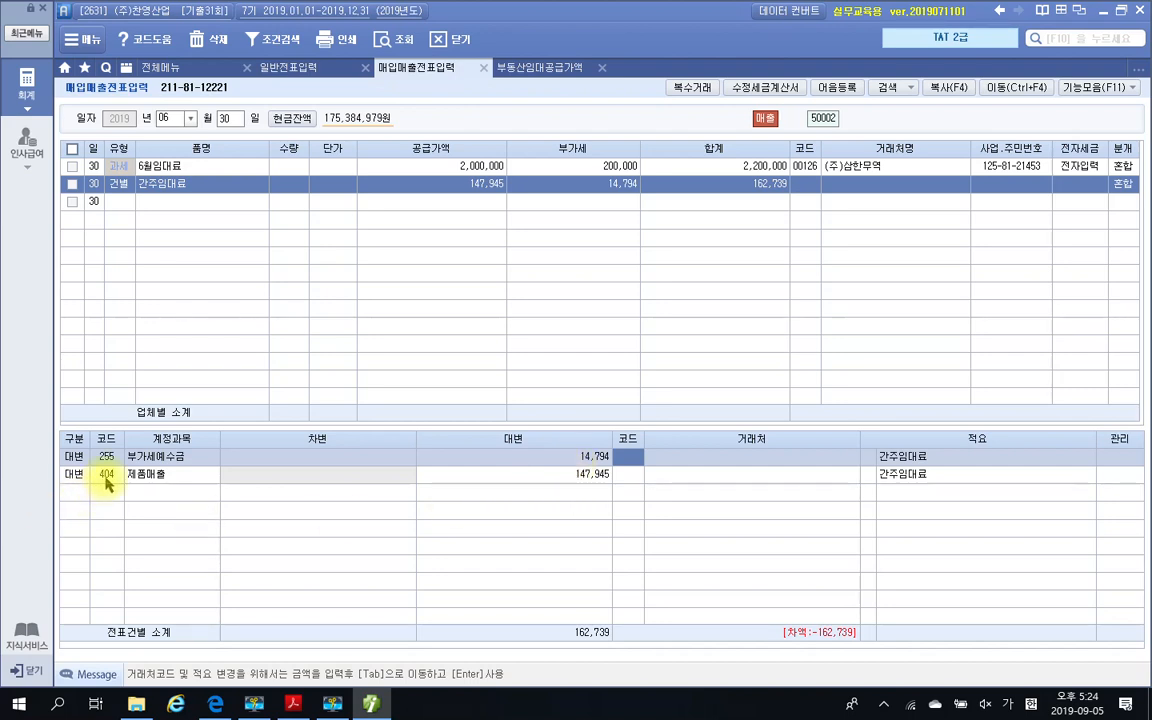
pyautogui.click(107, 483)
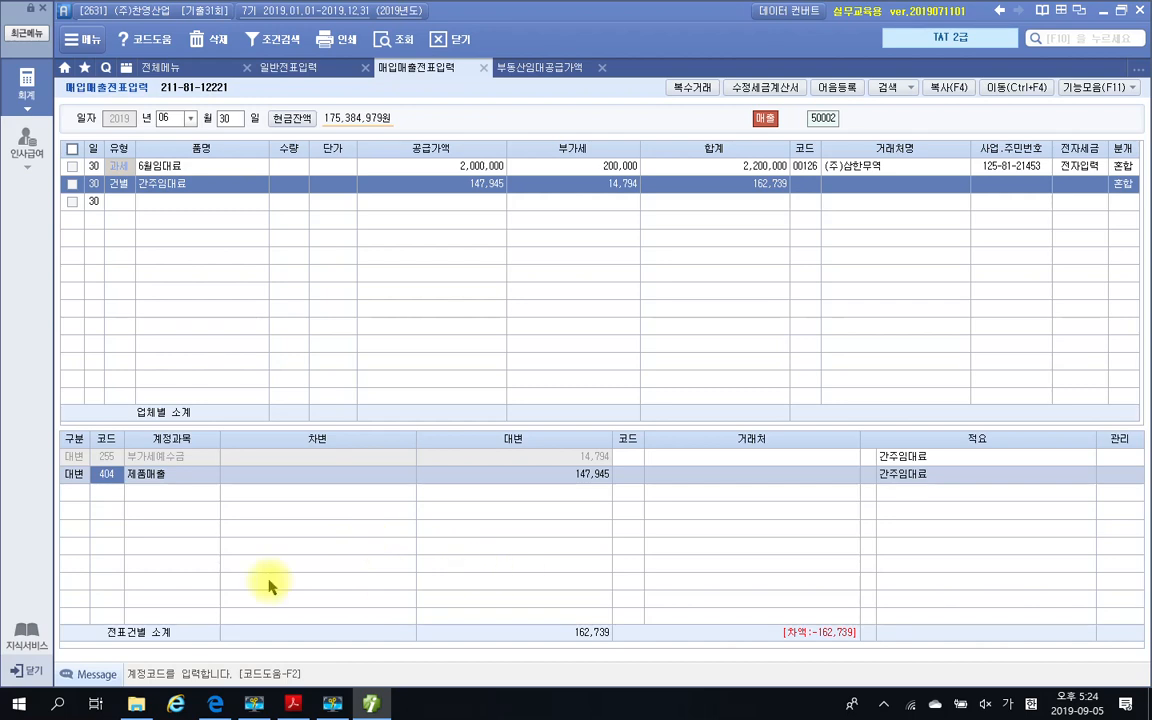
pyautogui.click(80, 484)
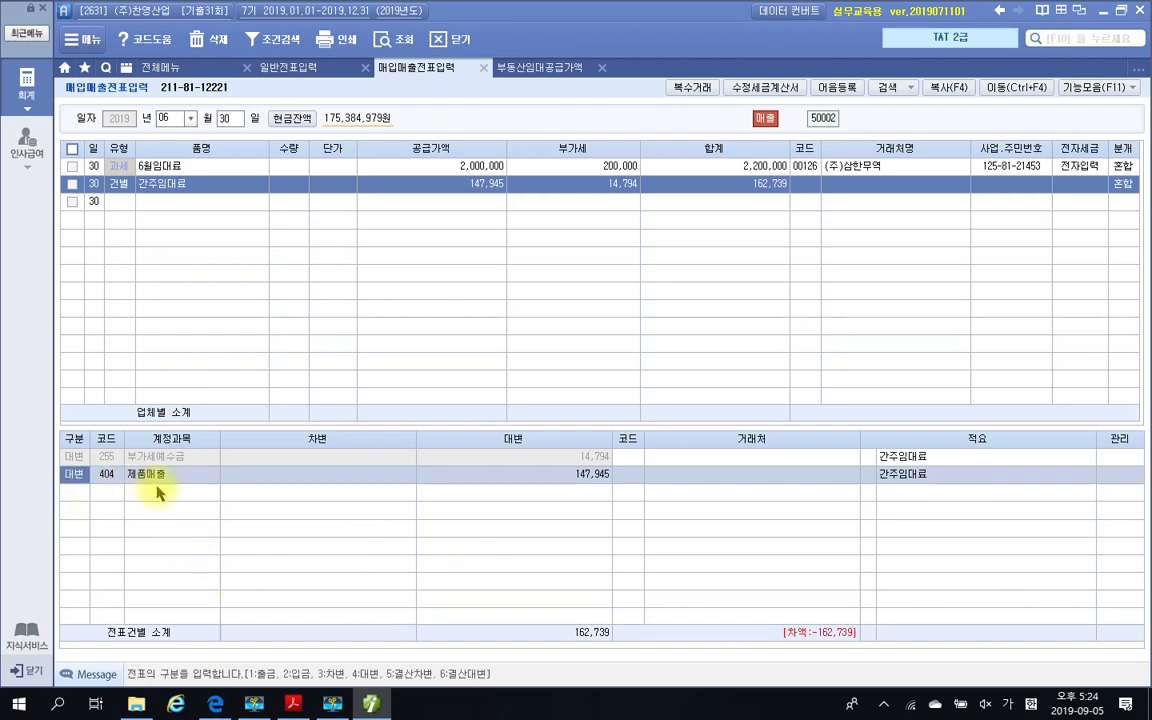
pyautogui.write('3')
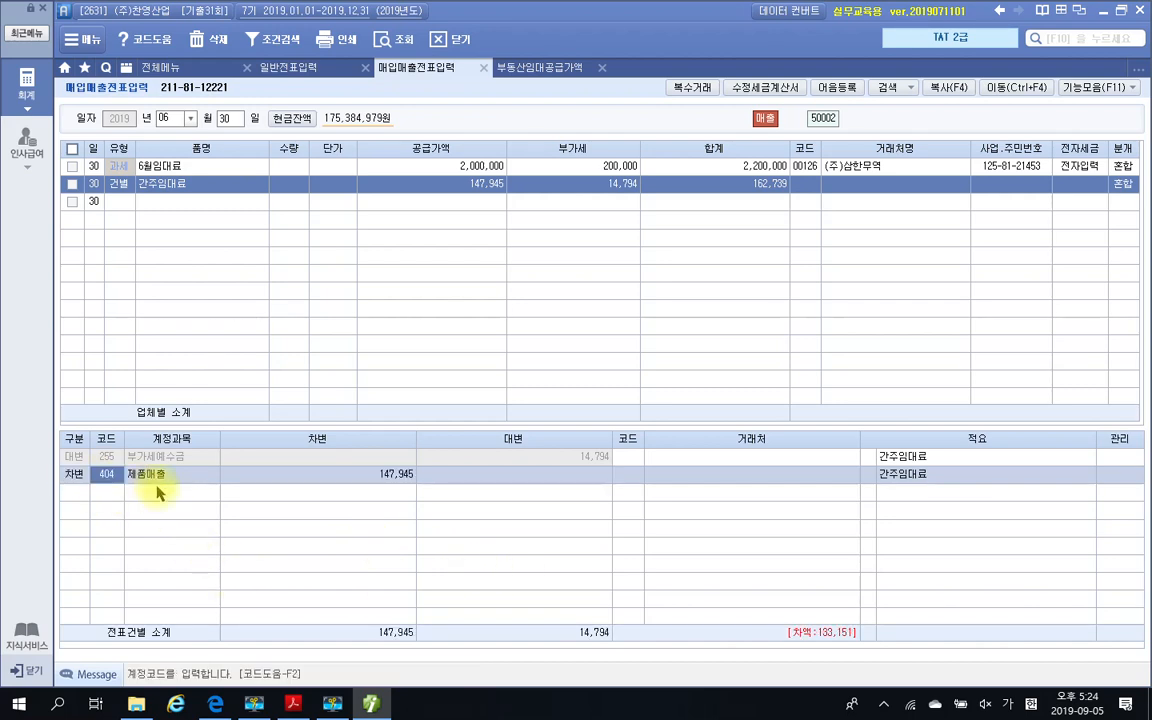
pyautogui.write('세금')
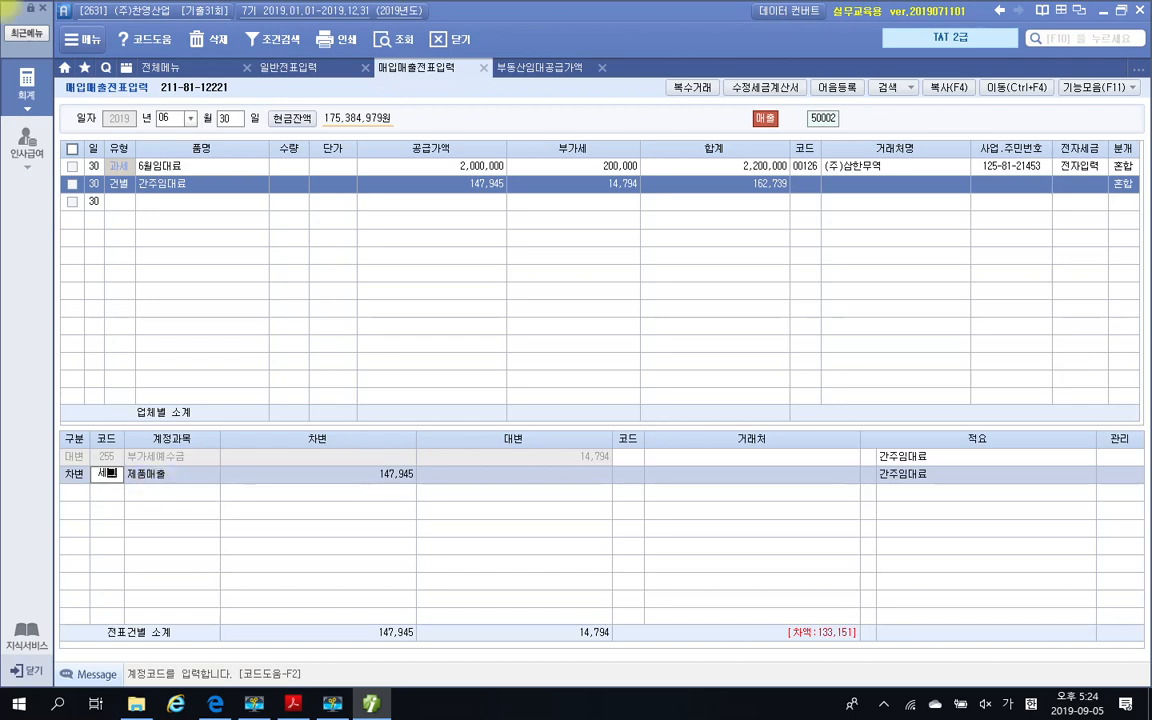
pyautogui.press('Return')
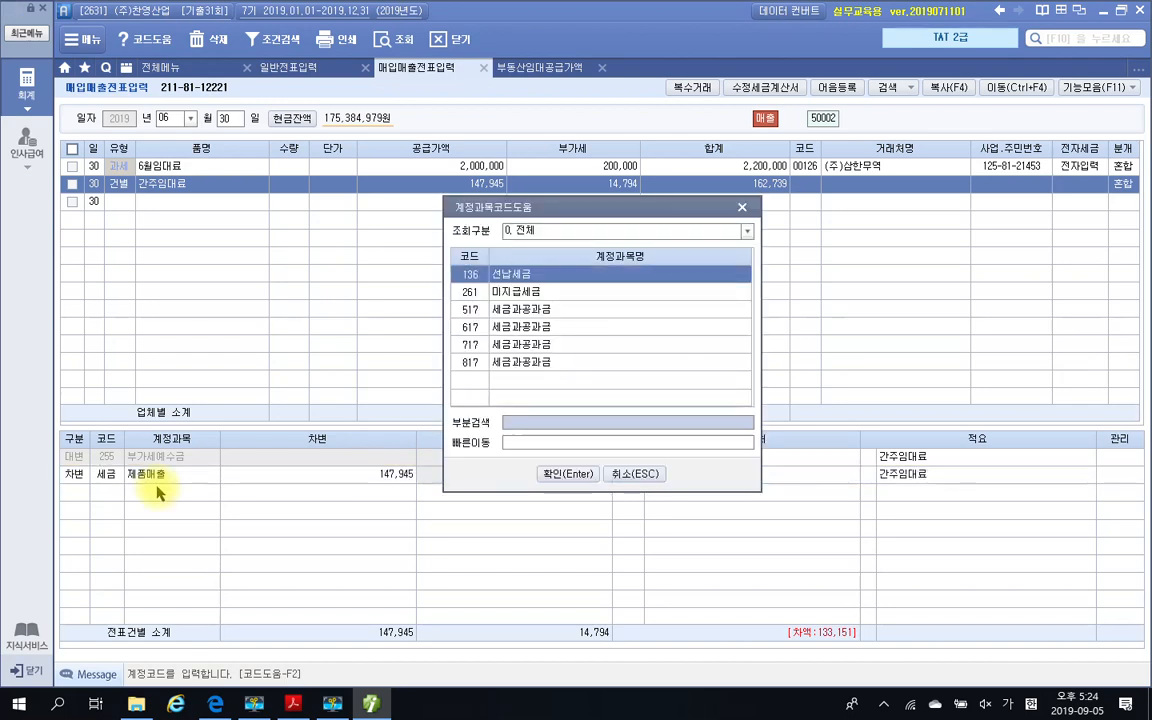
pyautogui.press('Down')
pyautogui.press('Down')
pyautogui.press('Down')
pyautogui.press('Down')
pyautogui.press('Down')
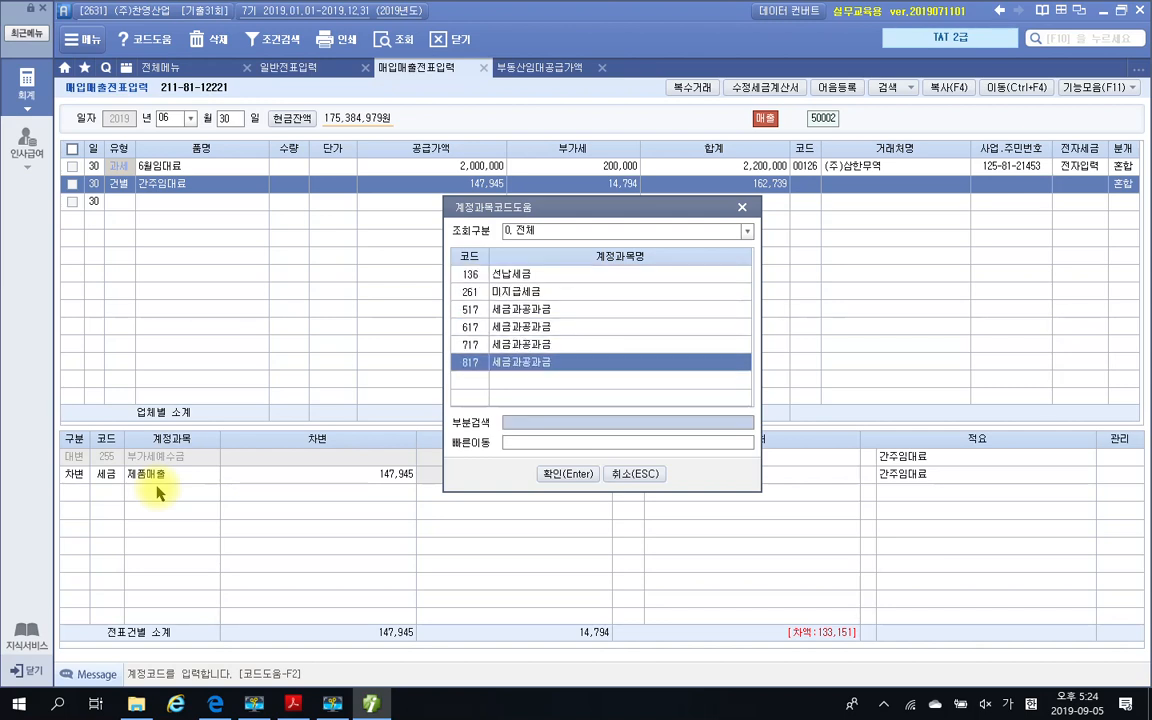
pyautogui.press('Return')
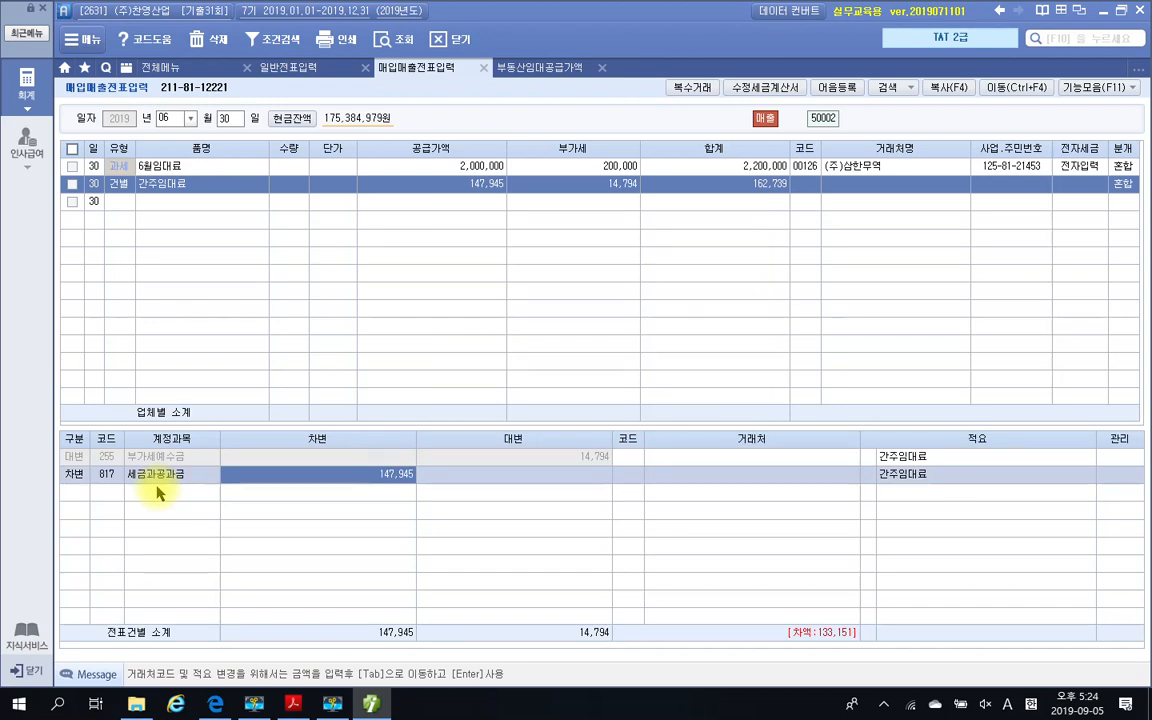
# Set the 차변 amount of the 세금과공과금 line to 14,794
pyautogui.write('14')
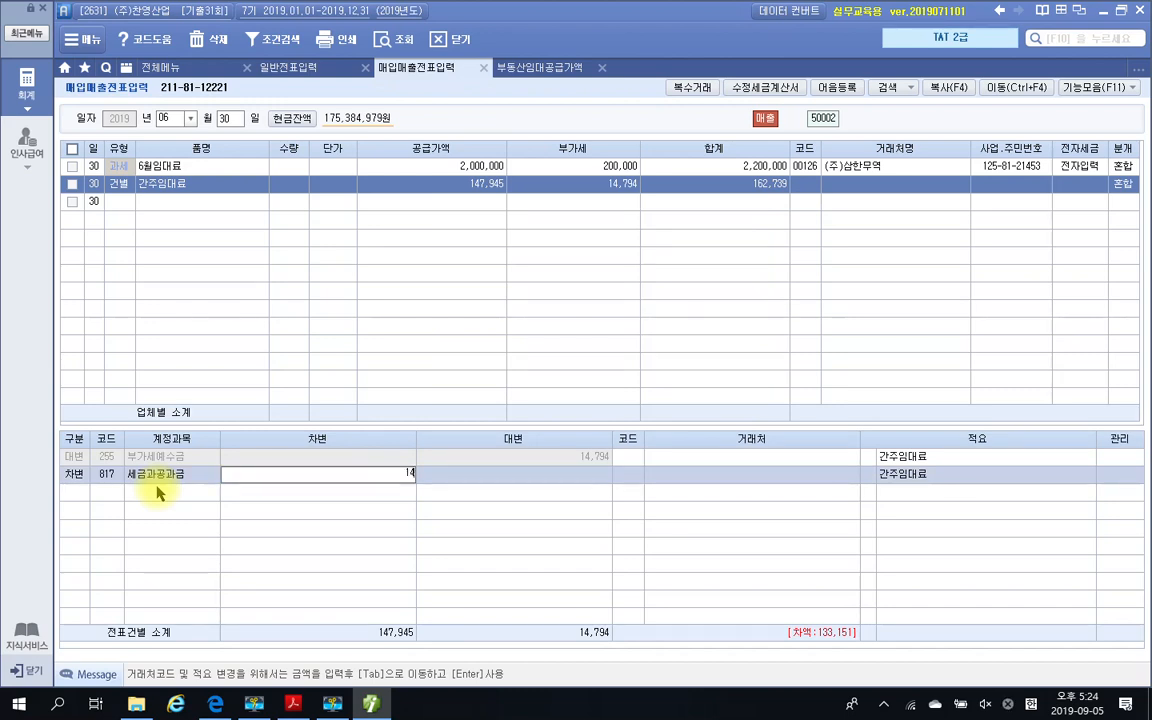
pyautogui.write(',794')
pyautogui.press('Tab')
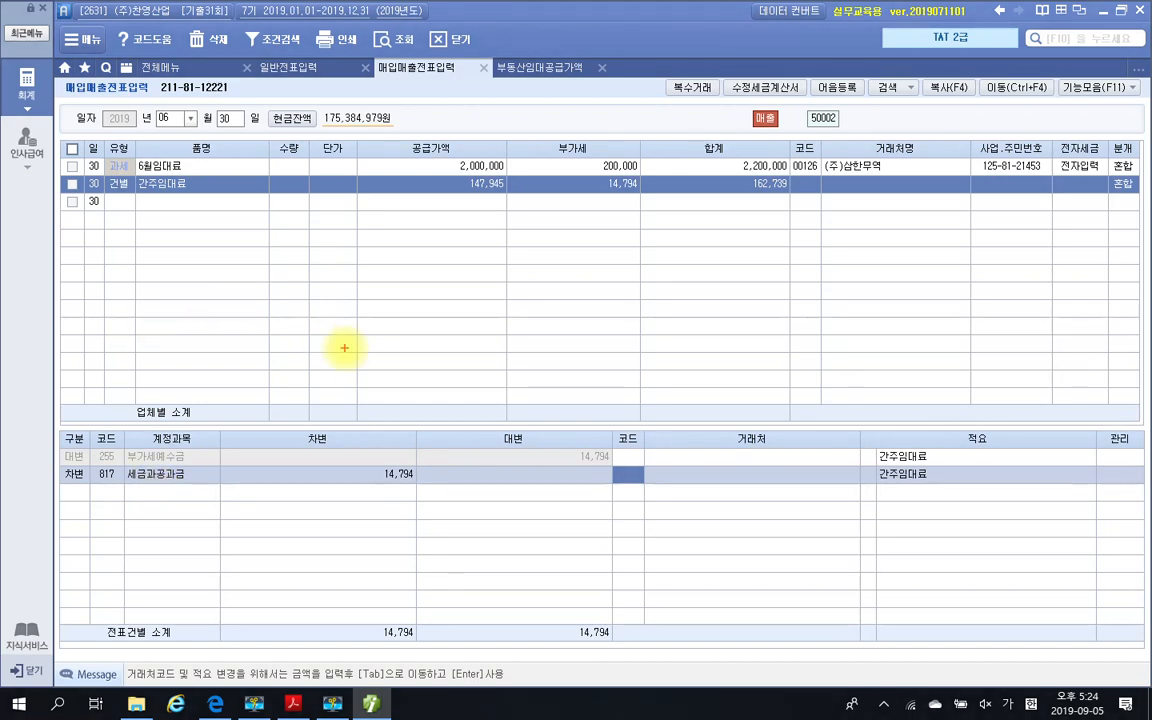
# Review how the 건별 간주임대료 line's 공급가액 and 부가세 relate to the 부가세예수금 journal entry, marking the relevant amounts
pyautogui.moveTo(450, 195)
pyautogui.mouseDown()
pyautogui.moveTo(504, 177)
pyautogui.moveTo(507, 204)
pyautogui.mouseUp()
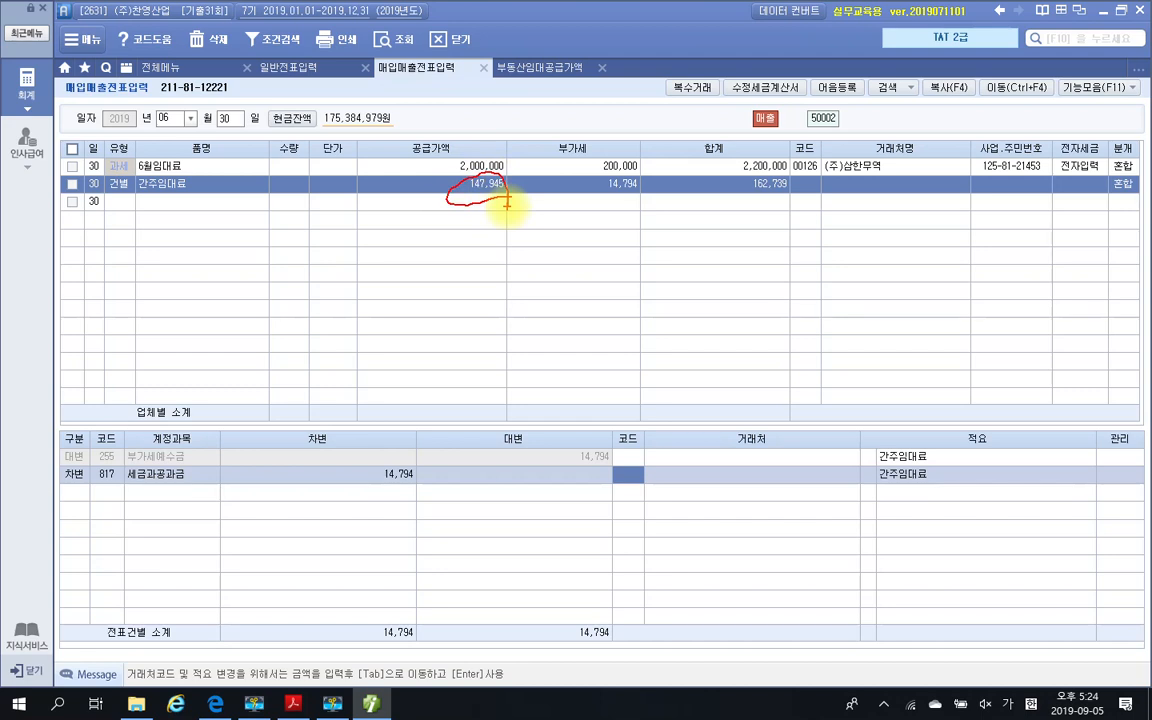
pyautogui.moveTo(583, 172)
pyautogui.mouseDown()
pyautogui.moveTo(581, 206)
pyautogui.moveTo(674, 185)
pyautogui.moveTo(590, 178)
pyautogui.moveTo(638, 224)
pyautogui.moveTo(595, 455)
pyautogui.moveTo(626, 437)
pyautogui.mouseUp()
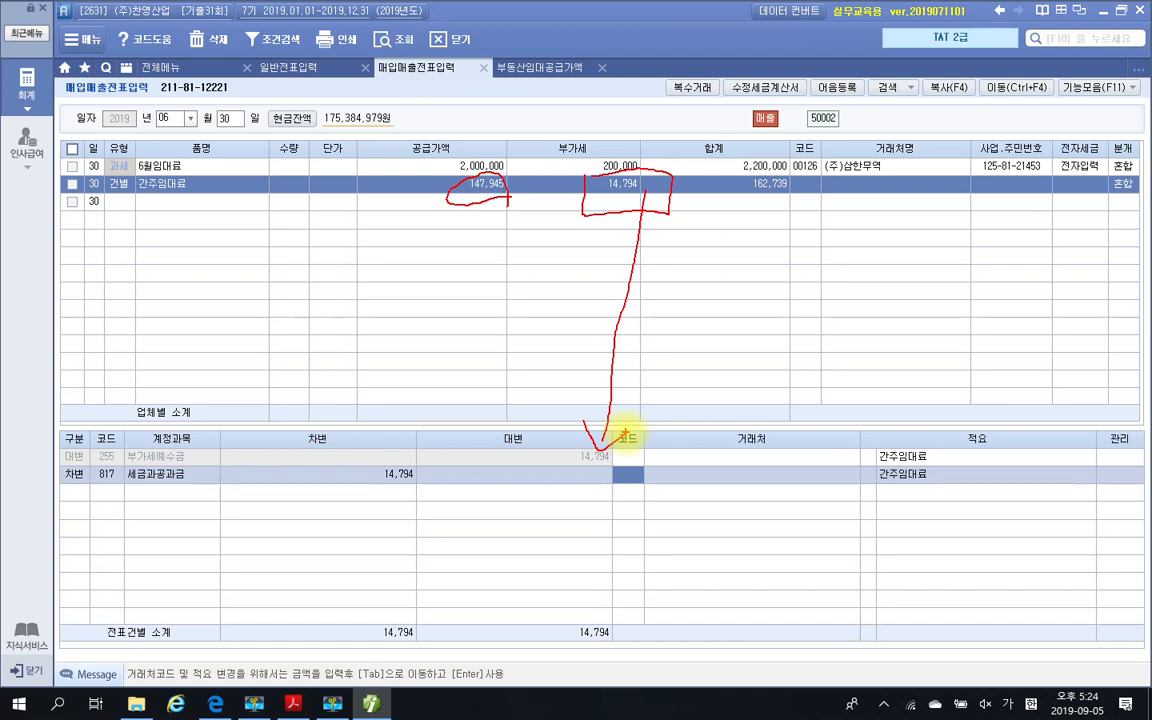
pyautogui.moveTo(420, 198); pyautogui.dragTo(520, 199)
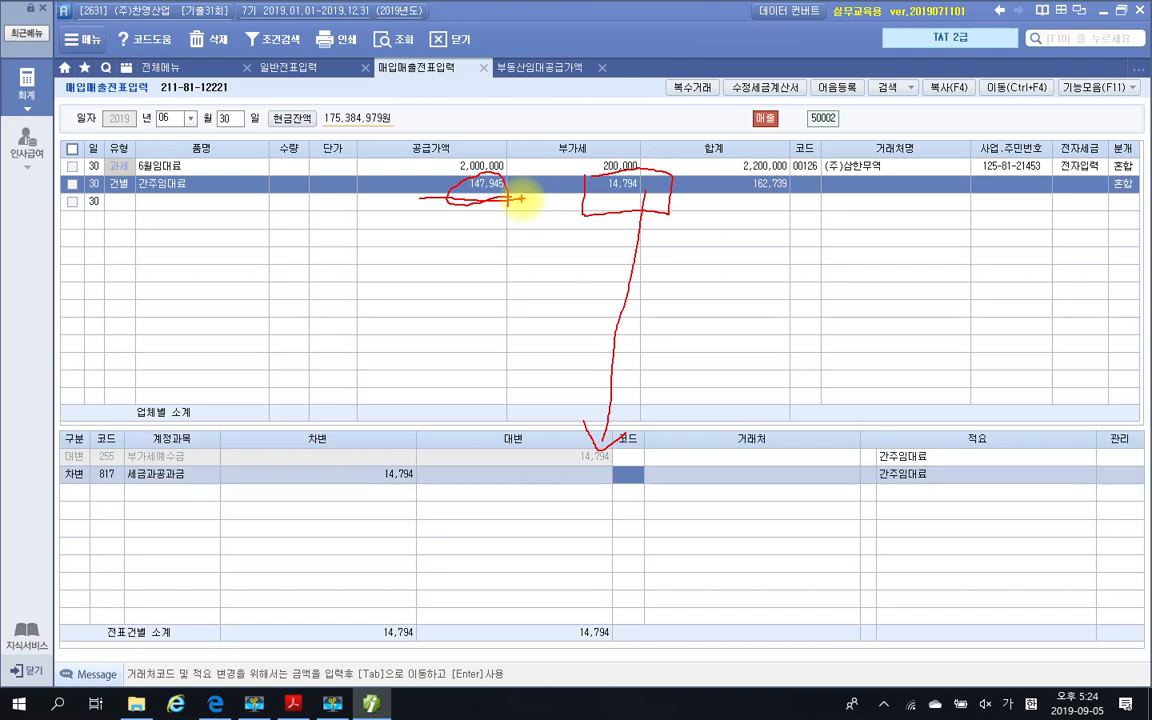
pyautogui.moveTo(505, 195)
pyautogui.mouseDown()
pyautogui.moveTo(432, 206)
pyautogui.moveTo(514, 170)
pyautogui.moveTo(474, 220)
pyautogui.mouseUp()
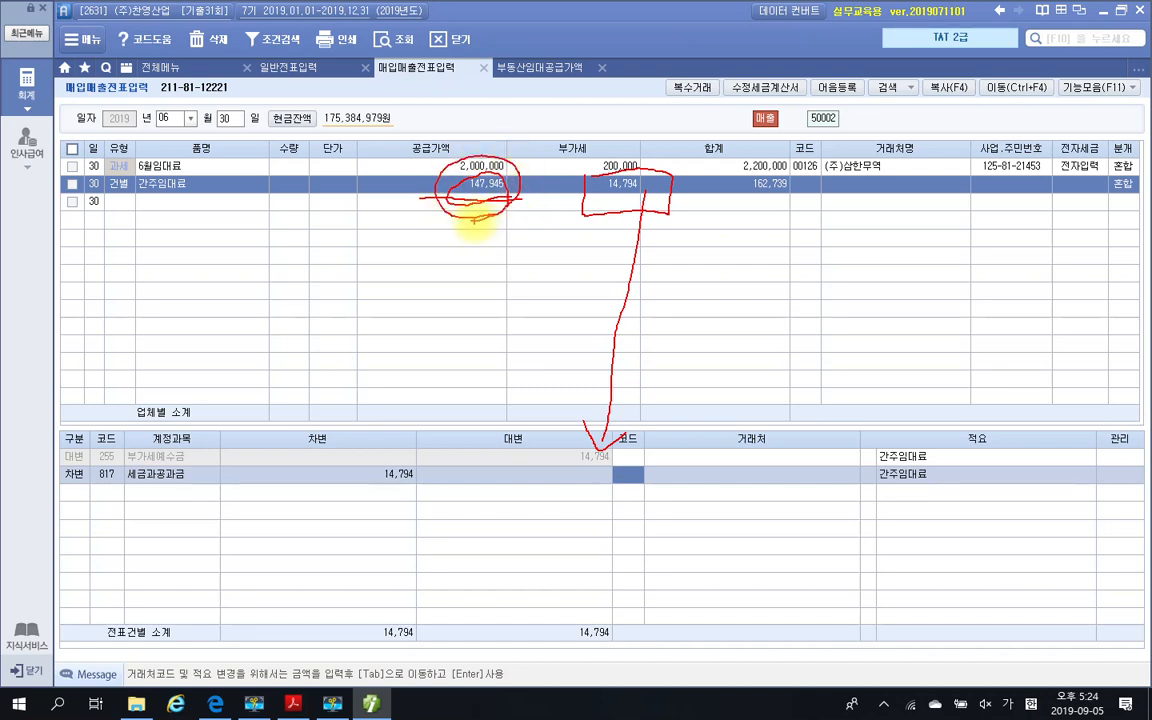
pyautogui.moveTo(108, 194); pyautogui.dragTo(214, 195)
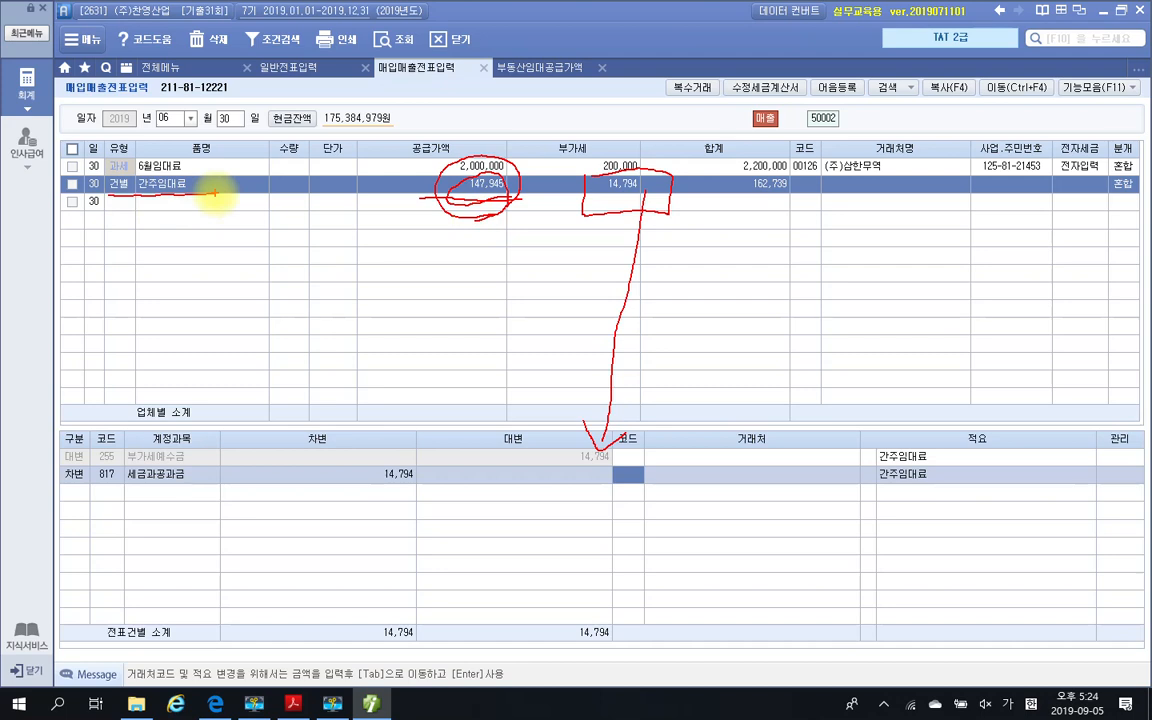
pyautogui.moveTo(612, 158)
pyautogui.mouseDown()
pyautogui.moveTo(578, 190)
pyautogui.moveTo(669, 243)
pyautogui.mouseUp()
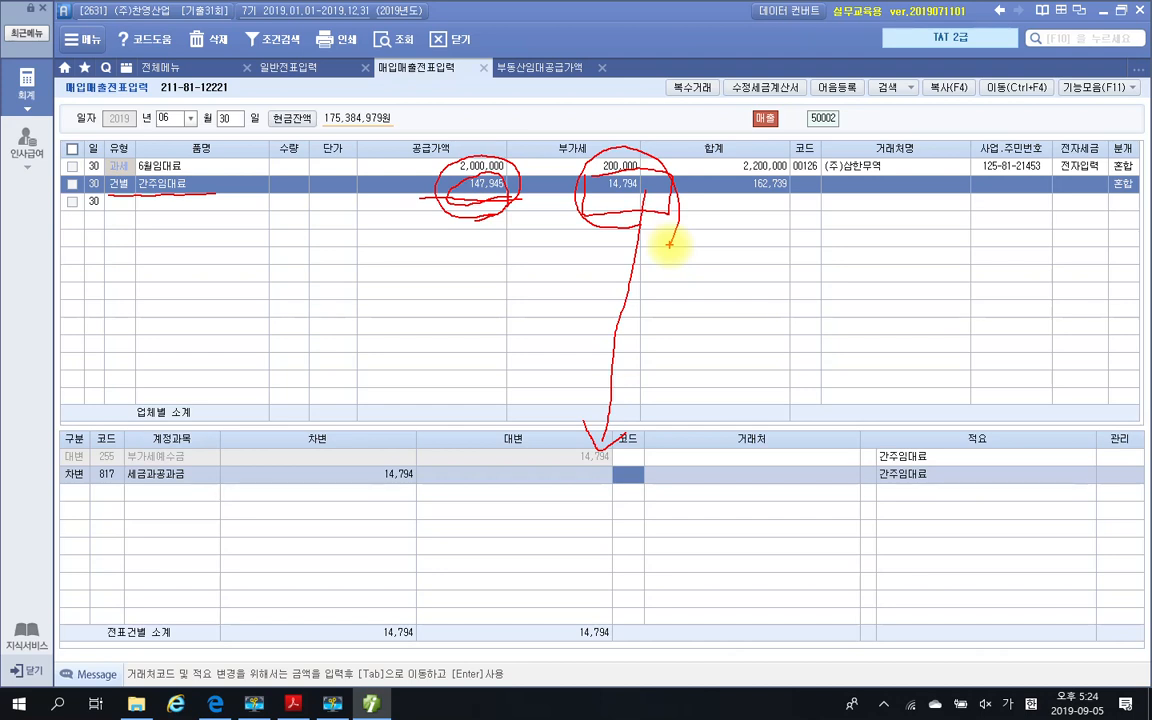
pyautogui.moveTo(127, 463); pyautogui.dragTo(231, 464)
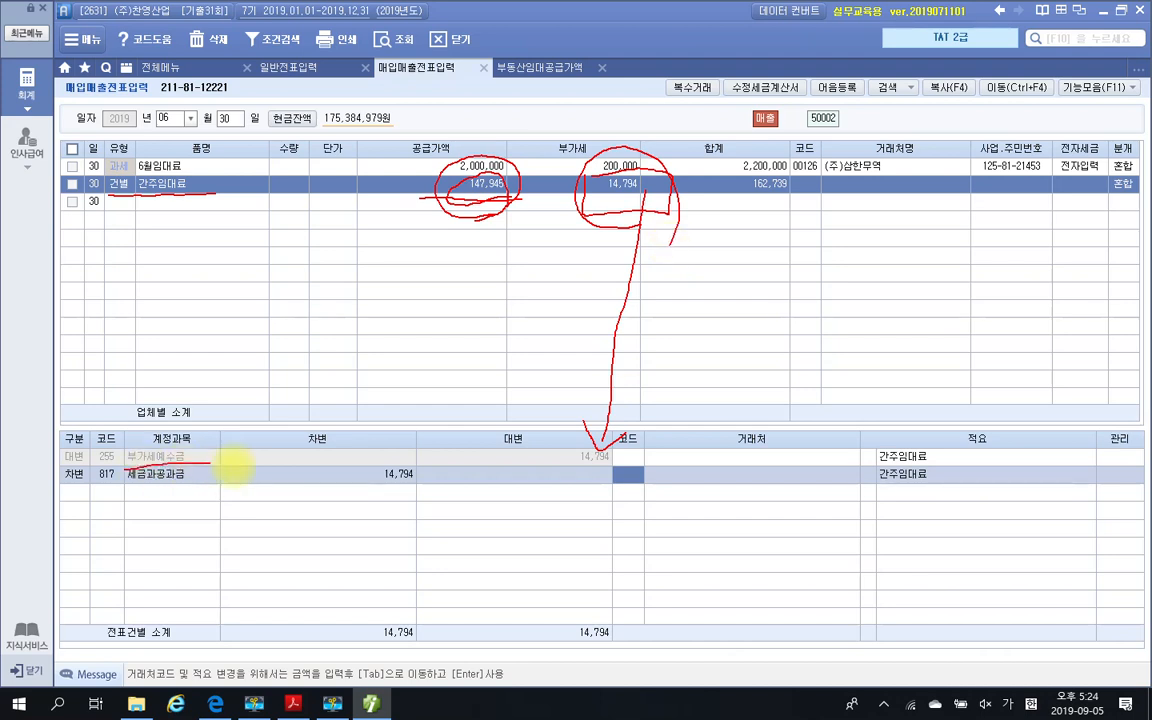
# Review the 간주임대료 line and its 부가세예수금 and 세금과공과금 journal entry against question 3 in the exam PDF, marking and clearing the relevant parts
pyautogui.moveTo(605, 432)
pyautogui.mouseDown()
pyautogui.moveTo(553, 442)
pyautogui.moveTo(607, 474)
pyautogui.mouseUp()
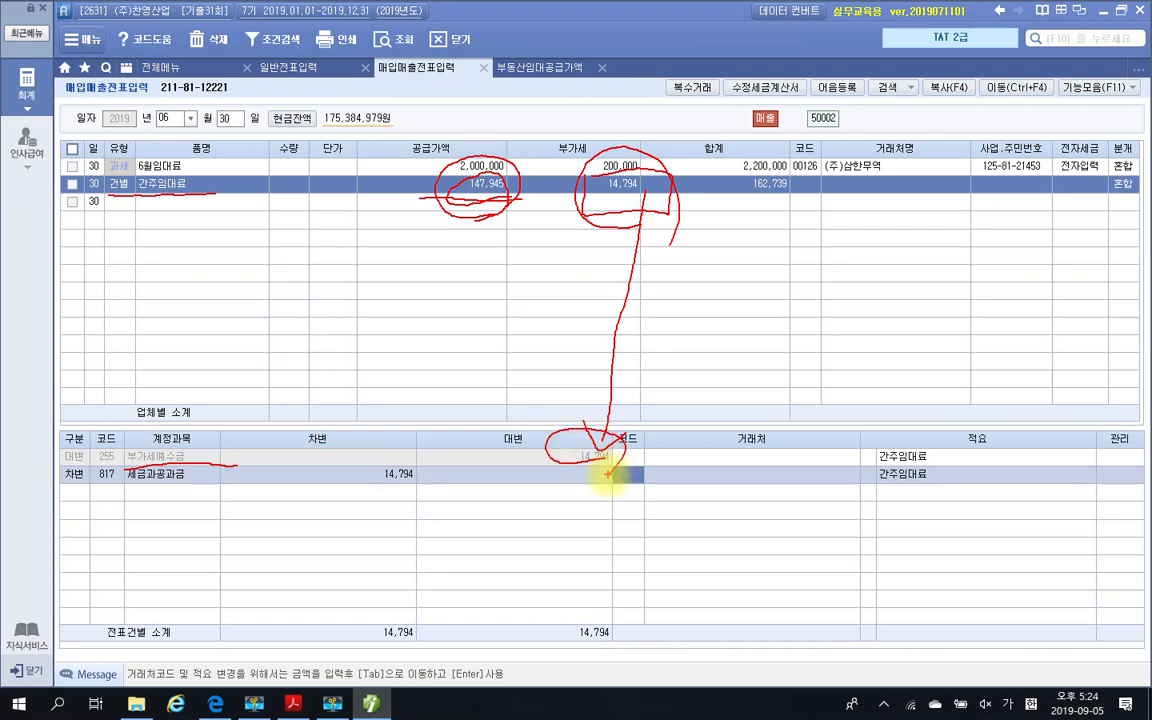
pyautogui.moveTo(117, 492); pyautogui.dragTo(450, 497)
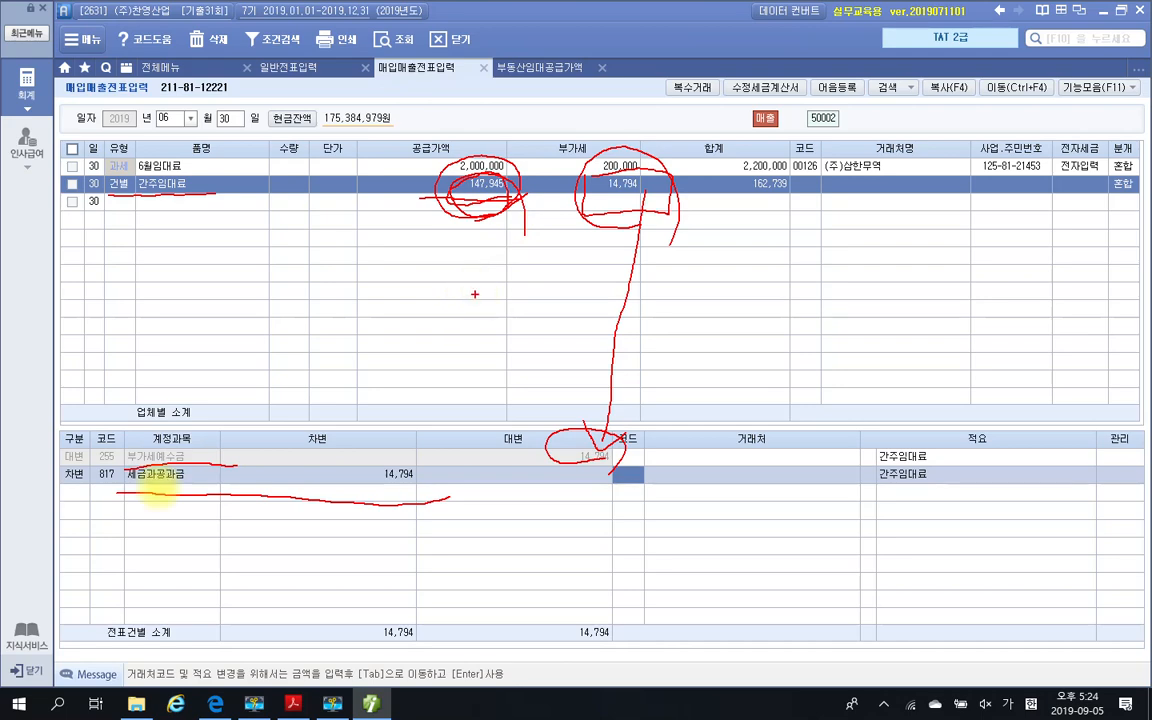
pyautogui.press('Escape')
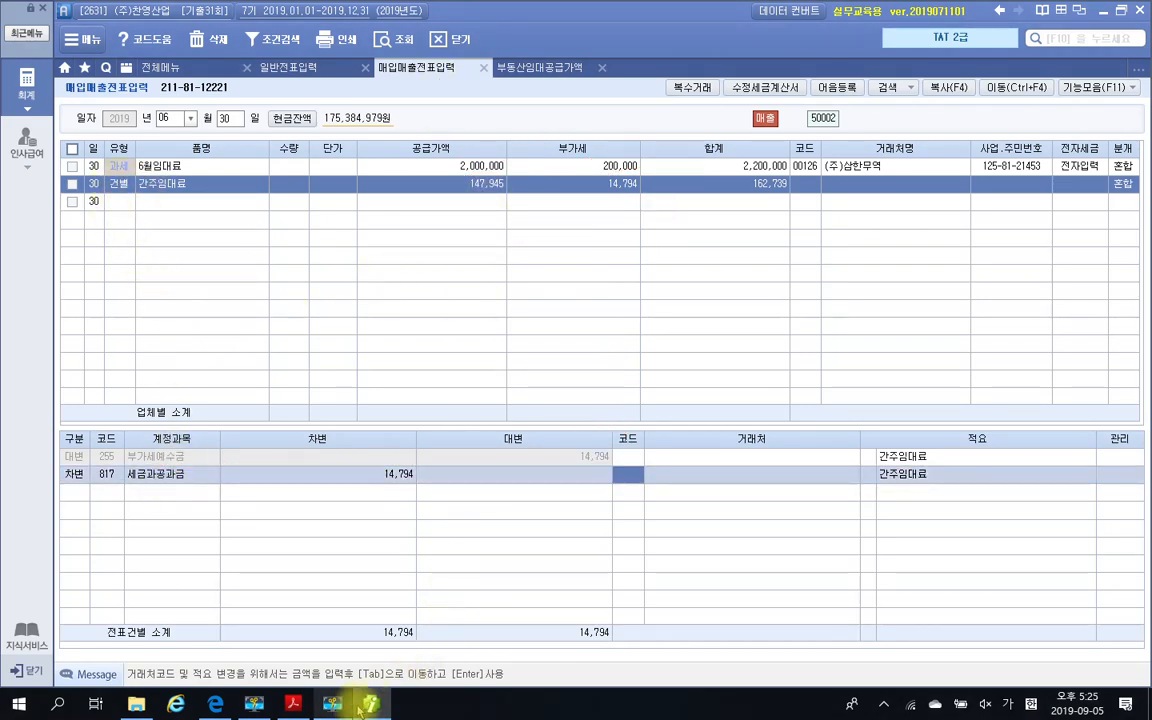
pyautogui.click(293, 704)
pyautogui.scroll(-5, 525, 600)
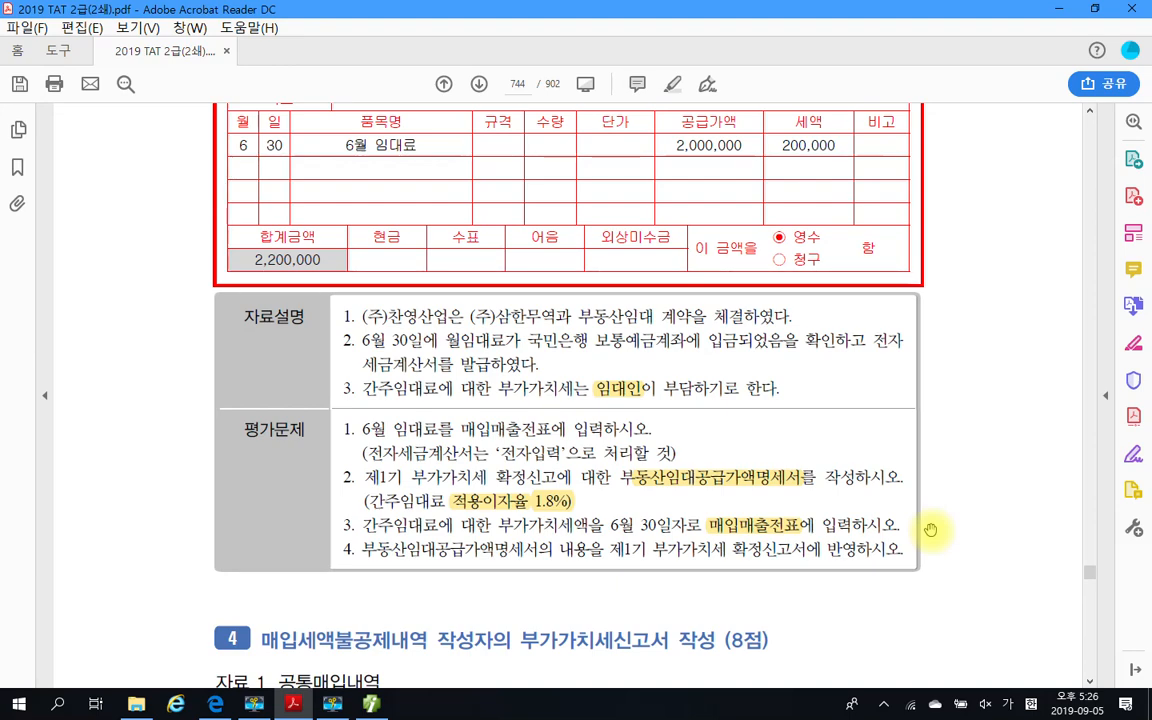
pyautogui.click(372, 704)
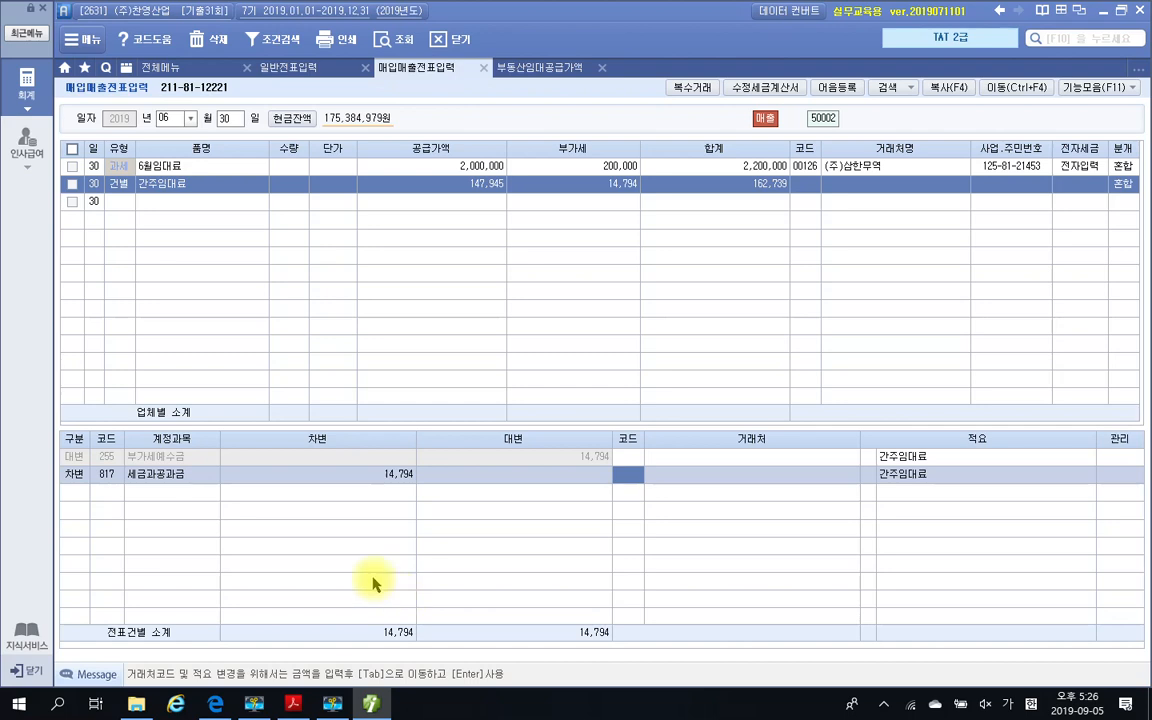
pyautogui.moveTo(38, 433)
pyautogui.mouseDown()
pyautogui.moveTo(108, 473)
pyautogui.moveTo(751, 534)
pyautogui.moveTo(692, 505)
pyautogui.mouseUp()
pyautogui.moveTo(194, 178)
pyautogui.mouseDown()
pyautogui.moveTo(159, 202)
pyautogui.moveTo(805, 147)
pyautogui.moveTo(659, 199)
pyautogui.mouseUp()
pyautogui.moveTo(65, 517)
pyautogui.mouseDown()
pyautogui.moveTo(496, 373)
pyautogui.moveTo(321, 542)
pyautogui.moveTo(137, 533)
pyautogui.mouseUp()
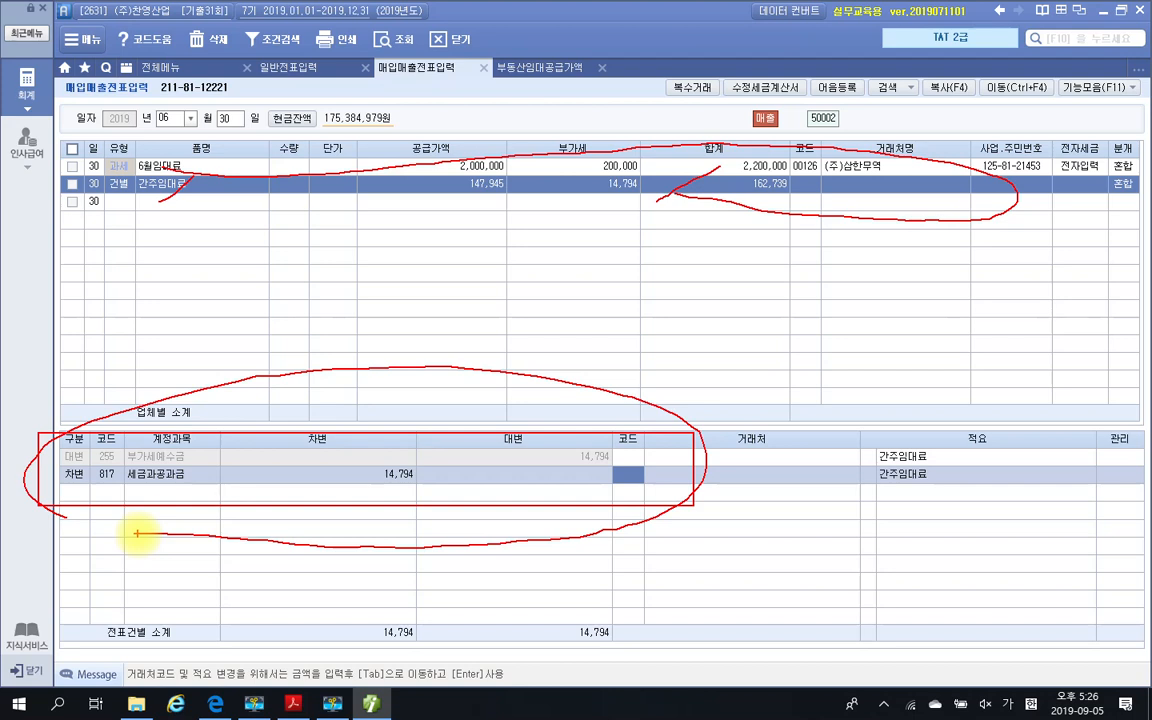
pyautogui.press('Escape')
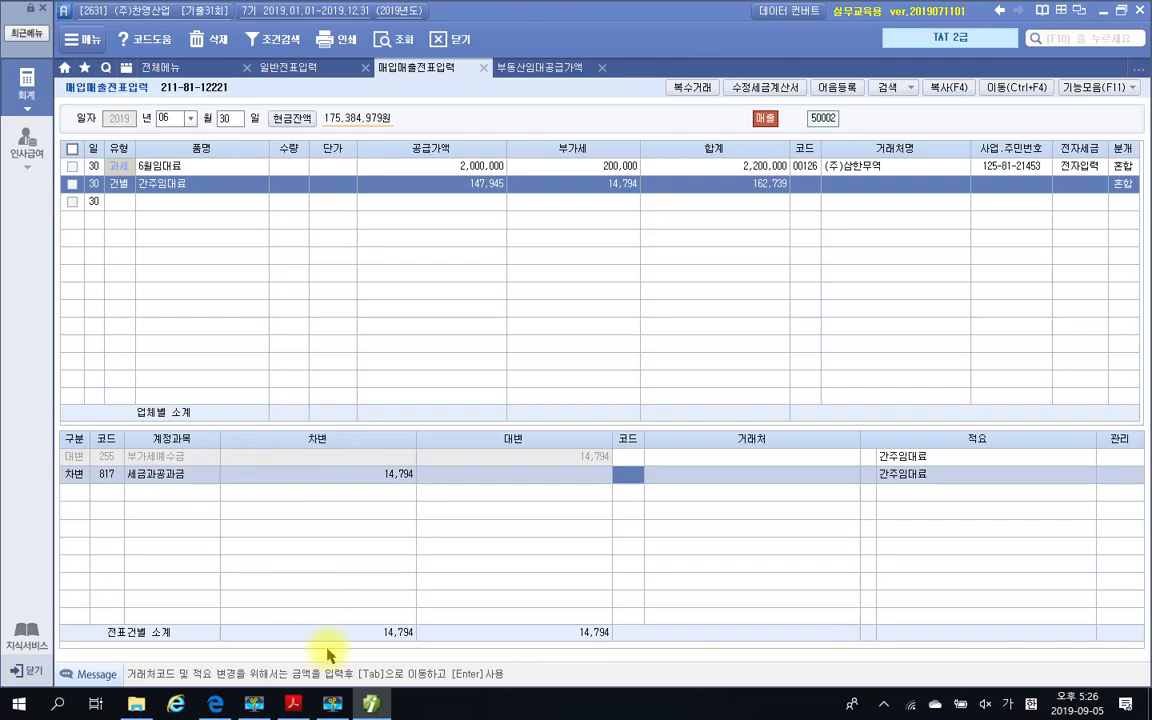
# Read question 3's item 4 in the exam PDF about the 제1기 부가가치세 확정신고서, and return to Smart A
pyautogui.hotkey('alt', 'Tab')
pyautogui.scroll(-3, 443, 549)
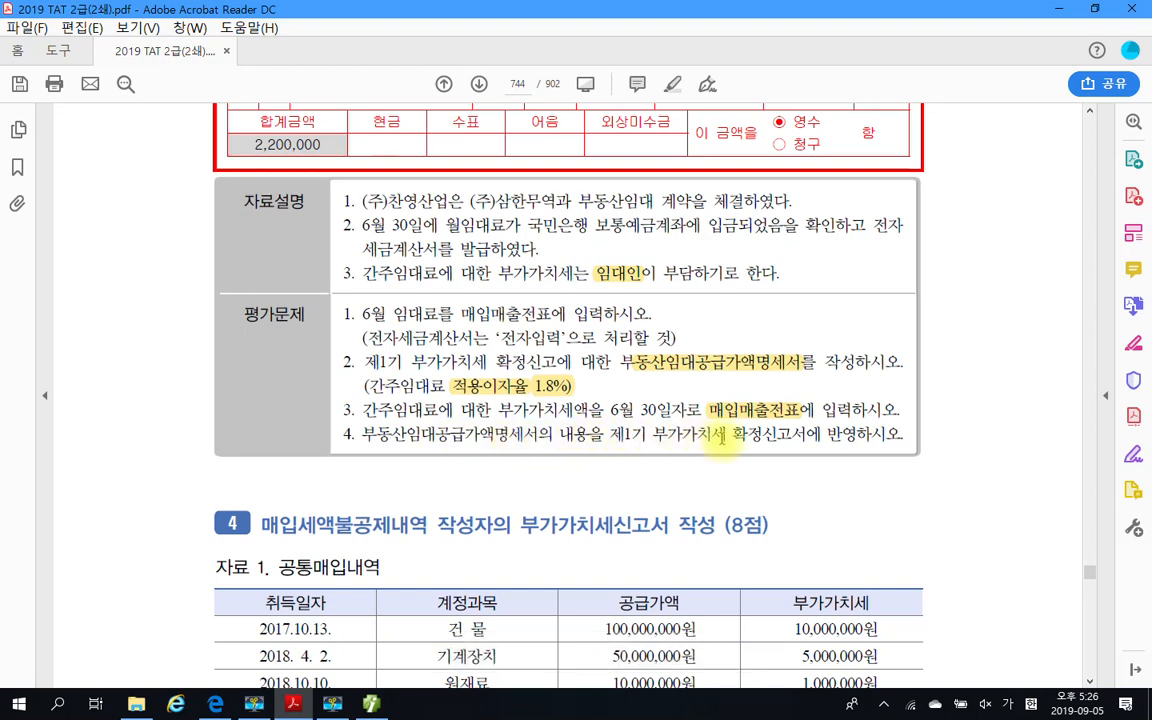
pyautogui.moveTo(727, 434); pyautogui.dragTo(818, 437)
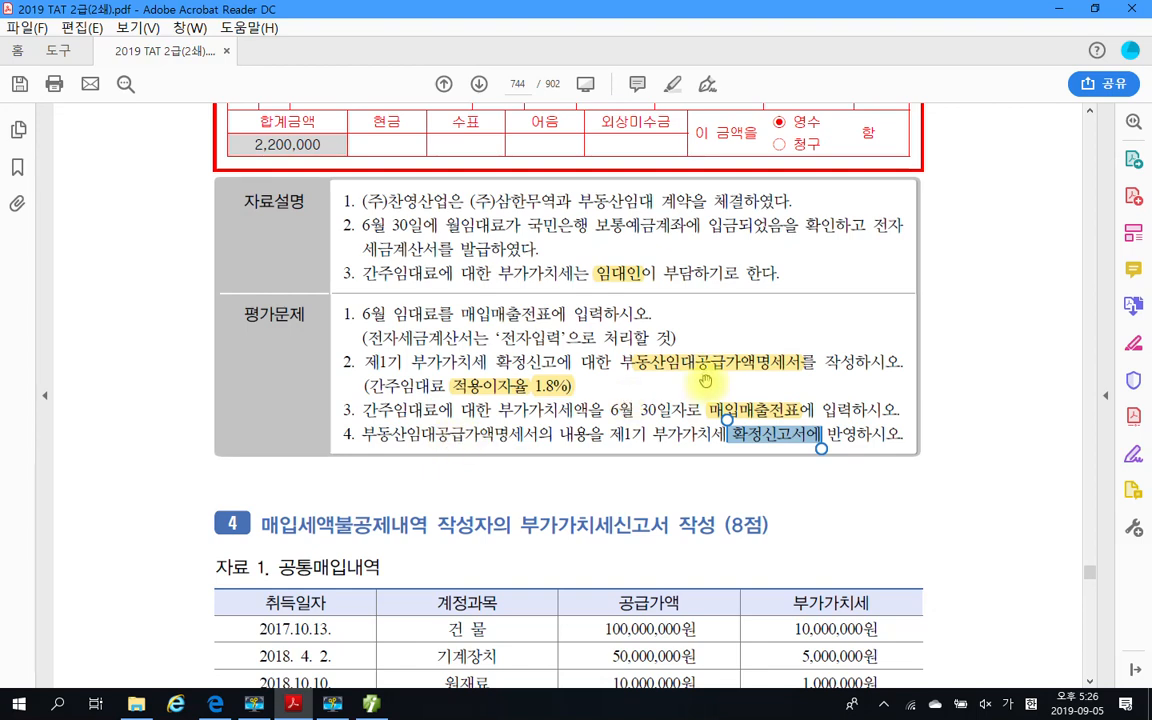
pyautogui.click(541, 440)
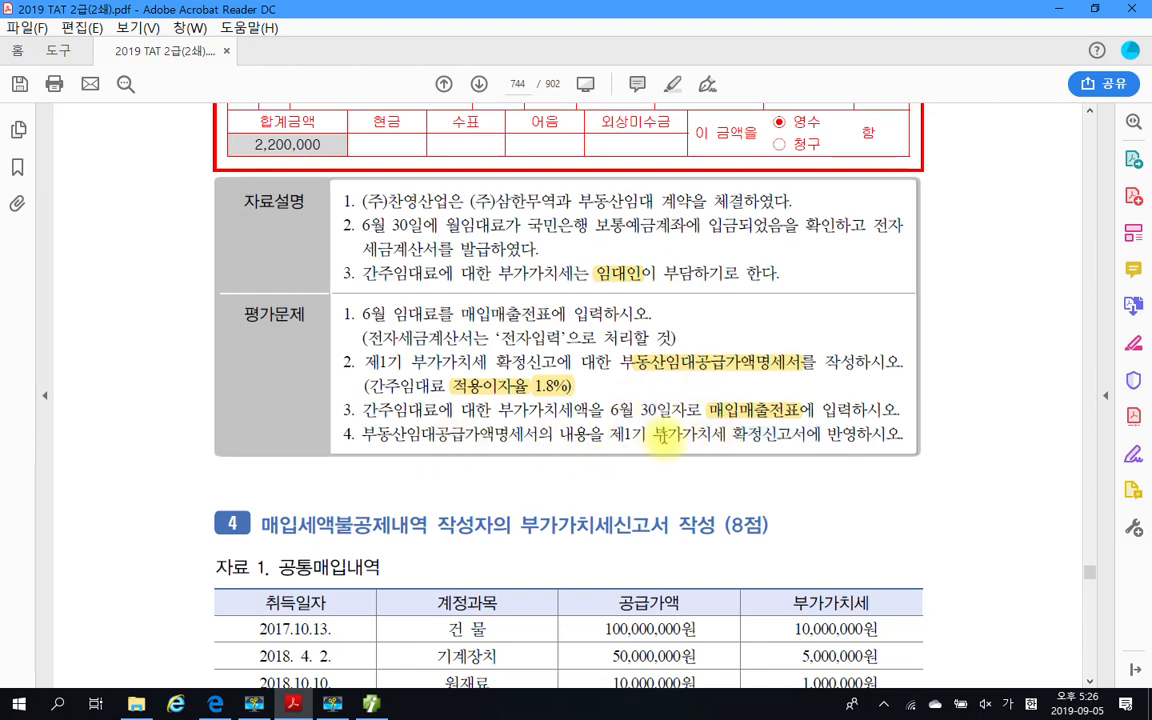
pyautogui.click(295, 705)
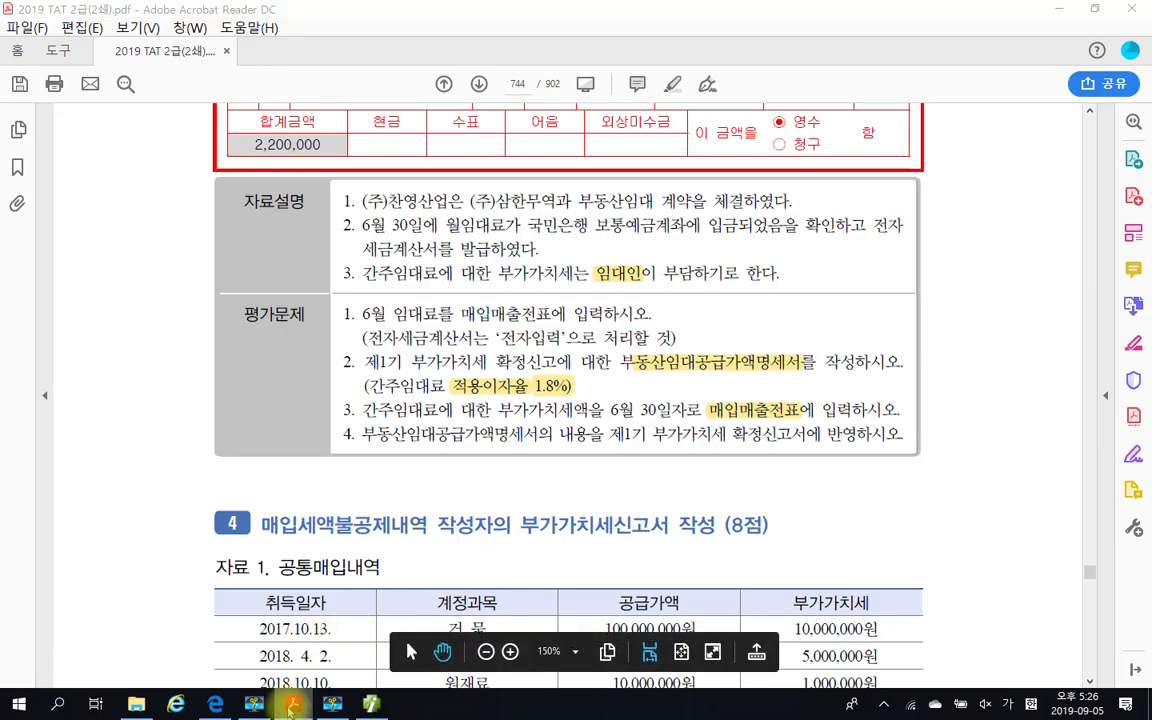
pyautogui.click(370, 706)
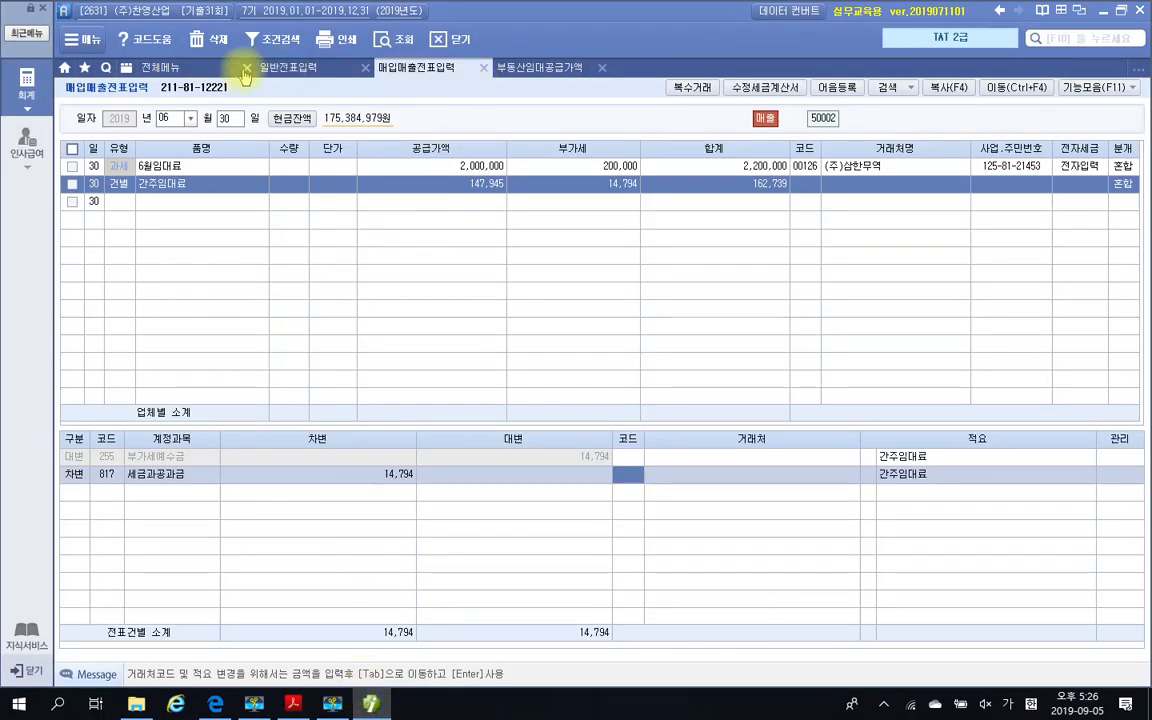
# Open 부가가치세신고서 and load the 1.정기신고 return for the period from April 1 to June 30, 2019
pyautogui.click(207, 70)
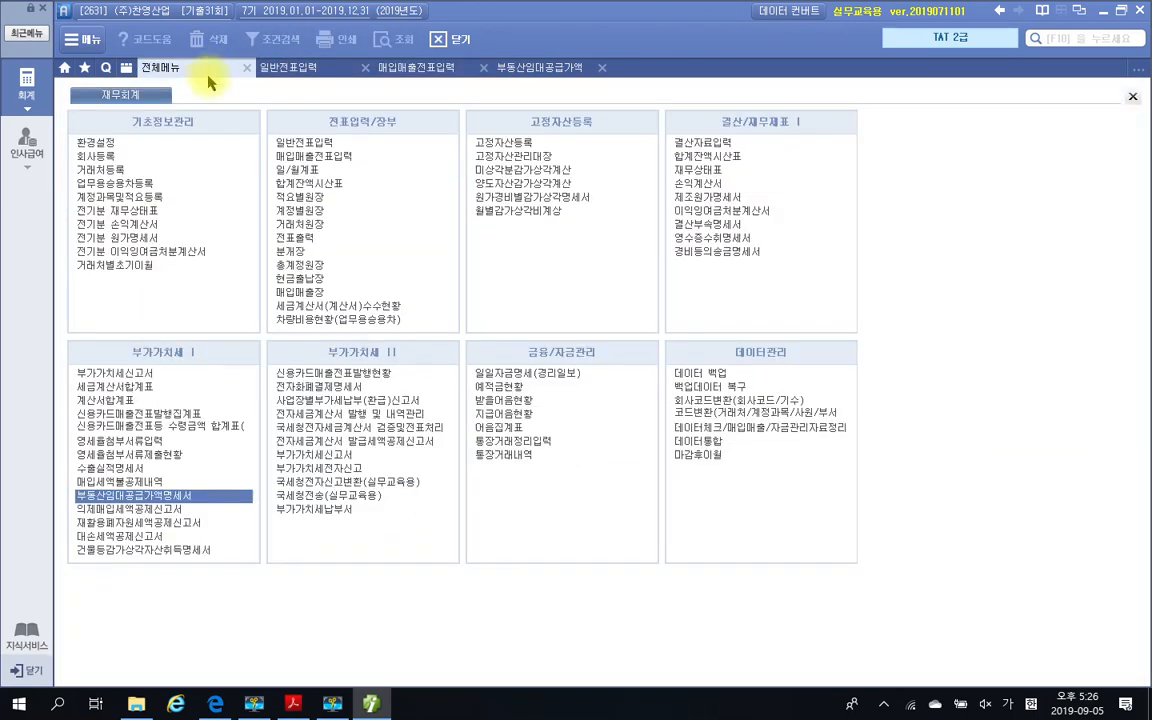
pyautogui.click(137, 374)
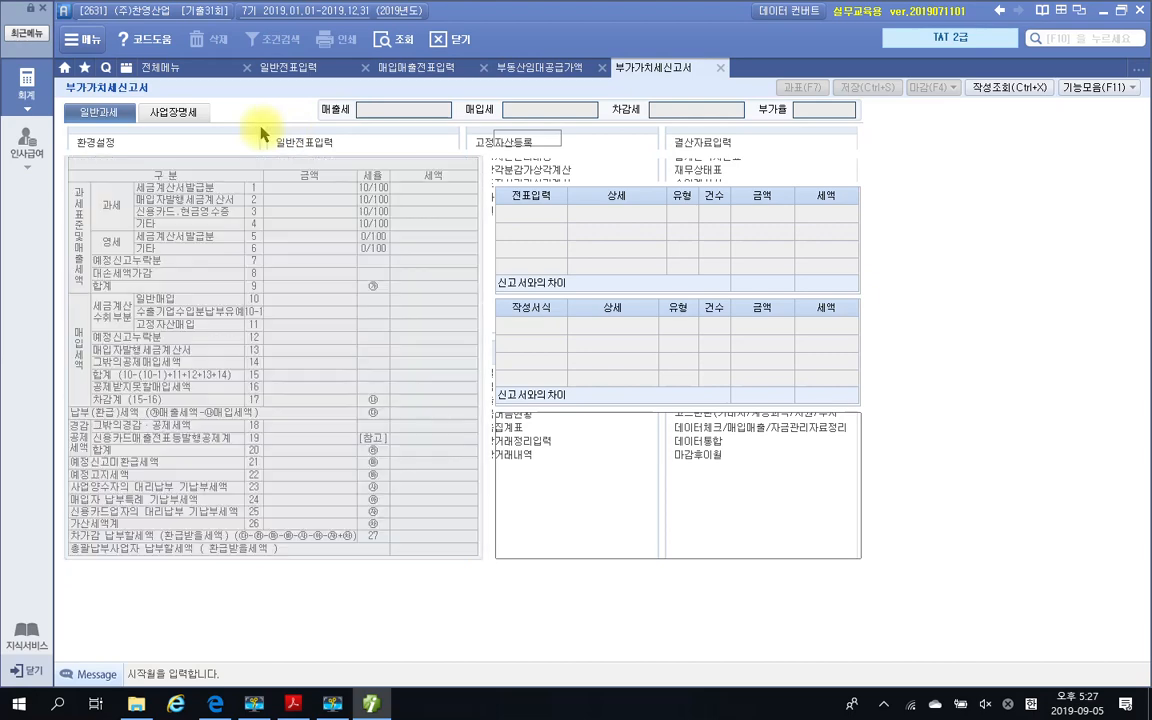
pyautogui.write('06')
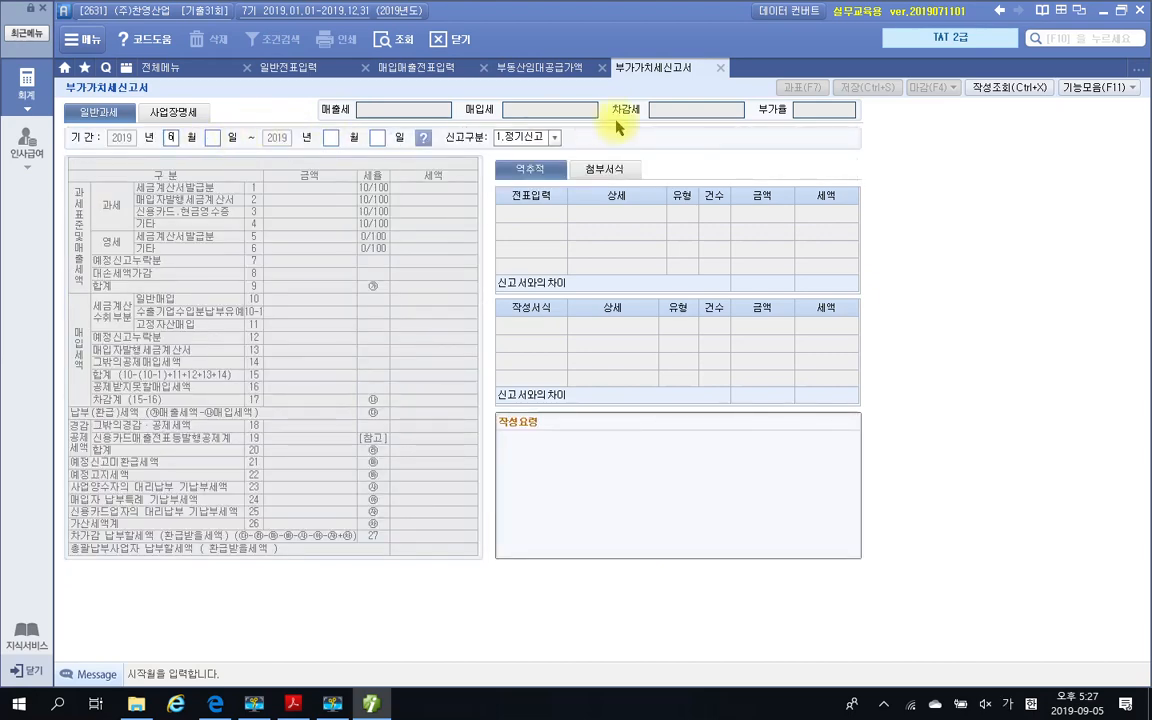
pyautogui.press('Return')
pyautogui.press('Left')
pyautogui.write('04')
pyautogui.press('Return')
pyautogui.press('Return')
pyautogui.write('06')
pyautogui.press('Return')
pyautogui.press('Return')
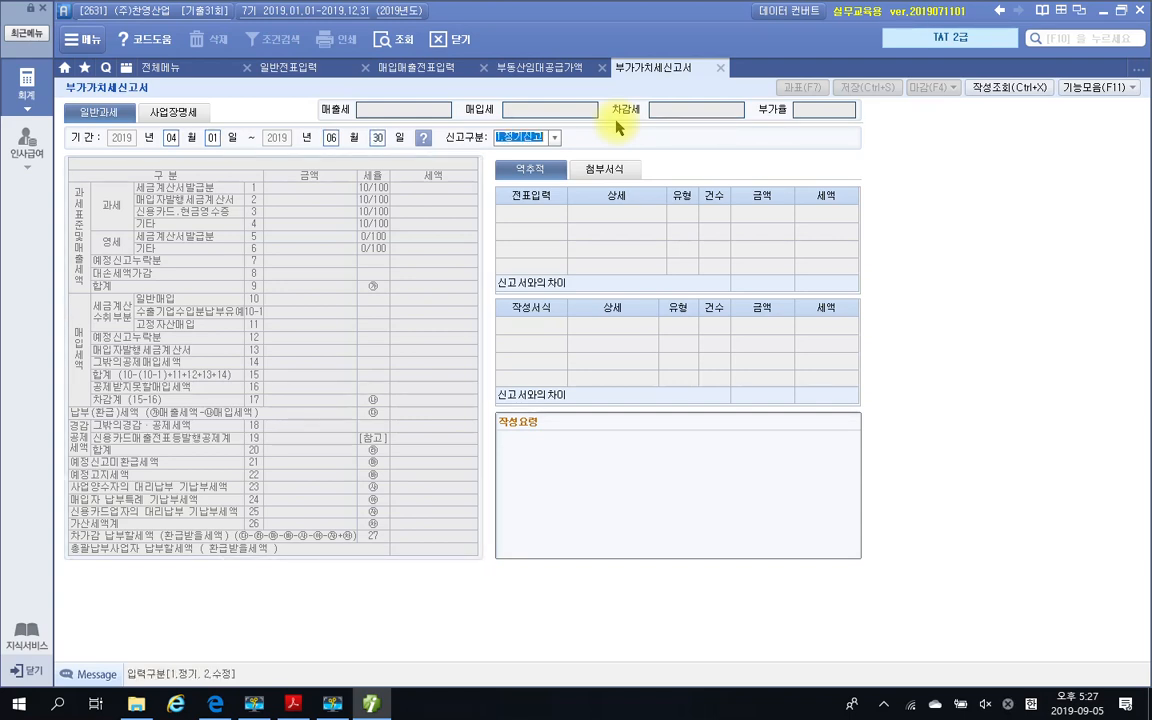
pyautogui.press('Return')
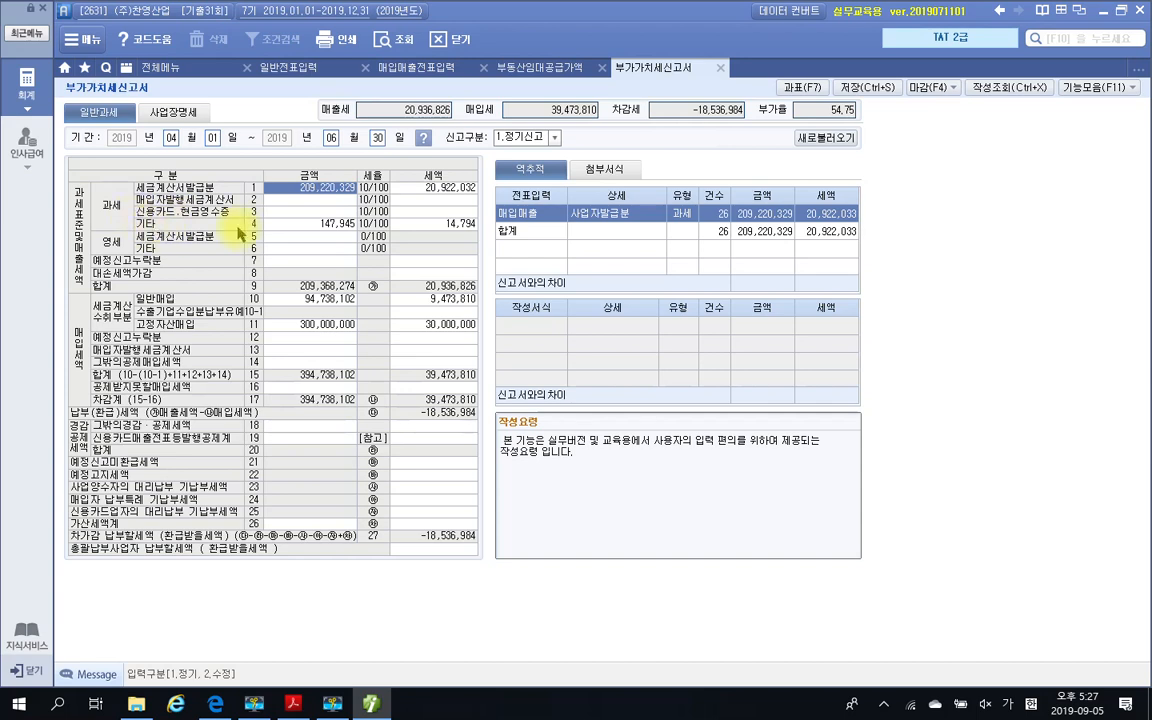
# Check the source entries behind the return's taxable 기타 line 4 and 세금계산서발급분 line 1
pyautogui.click(310, 228)
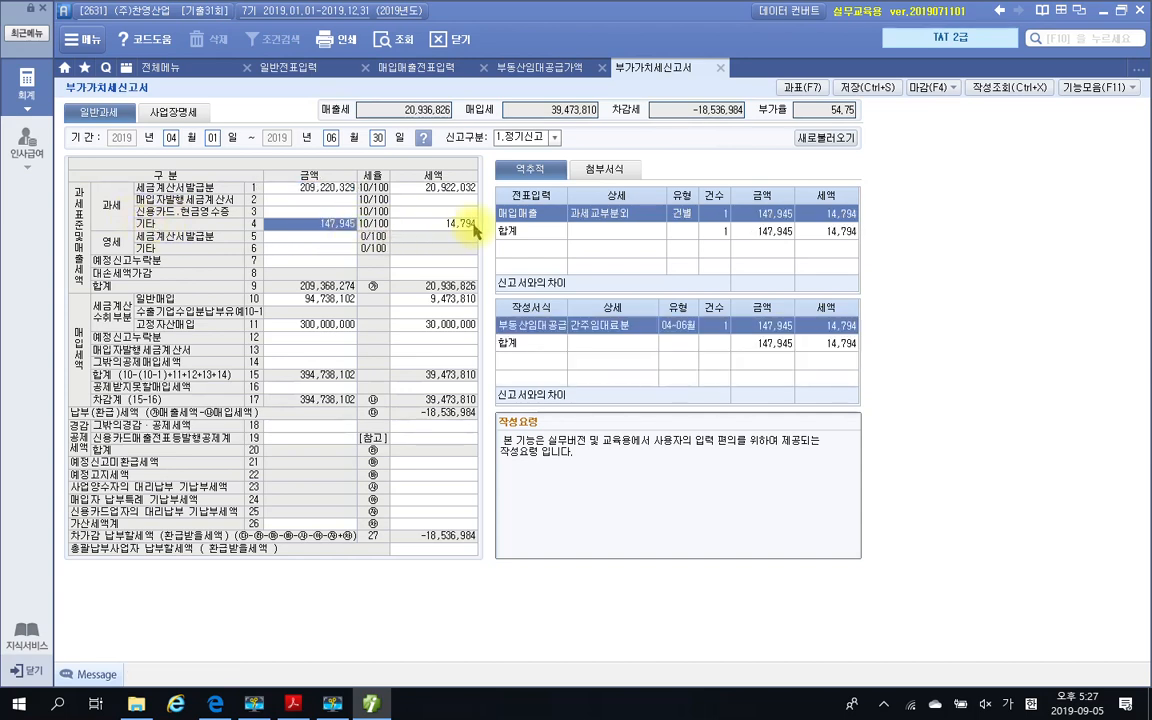
pyautogui.click(466, 226)
pyautogui.click(300, 226)
pyautogui.click(300, 188)
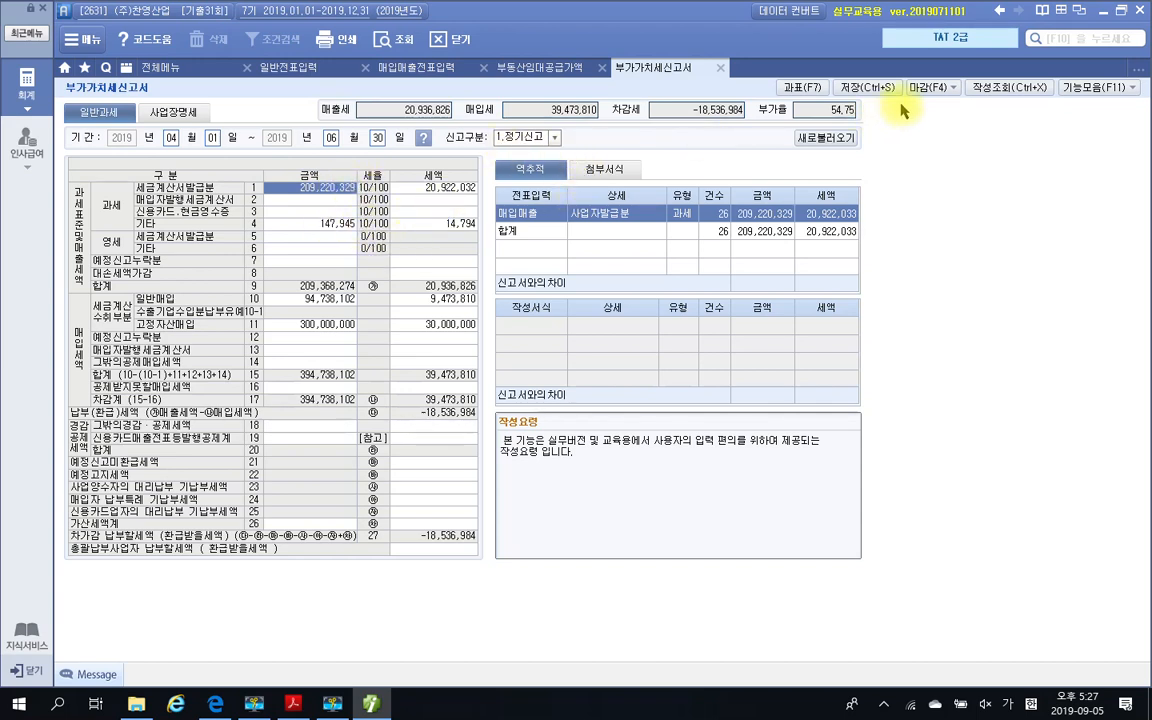
# Save the 부가가치세신고서 and close it along with the 부동산임대공급가액명세서, 매입매출전표입력 and 일반전표입력 screens
pyautogui.click(870, 88)
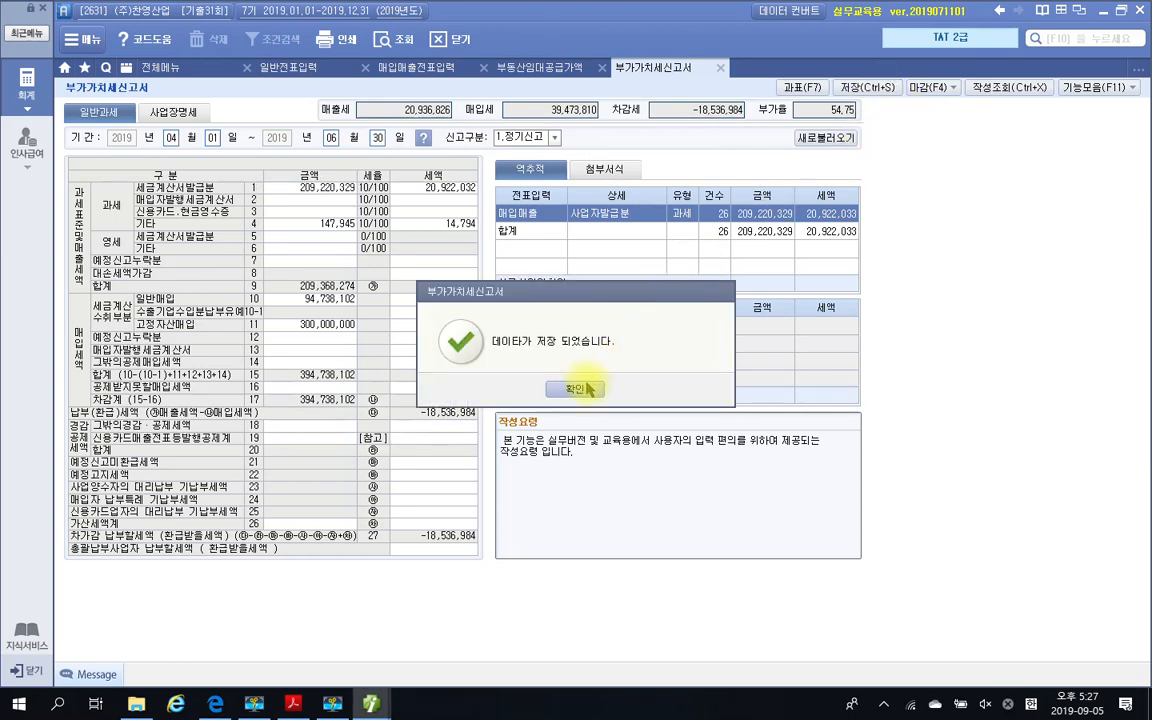
pyautogui.click(722, 457)
pyautogui.click(720, 67)
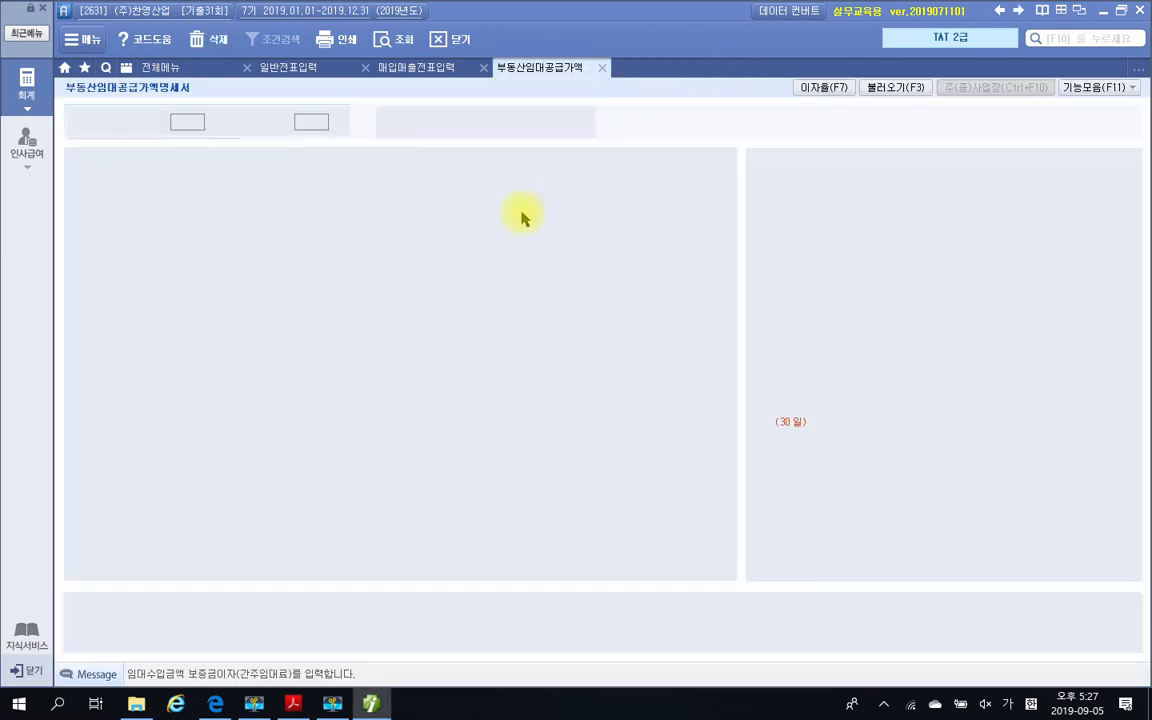
pyautogui.click(602, 68)
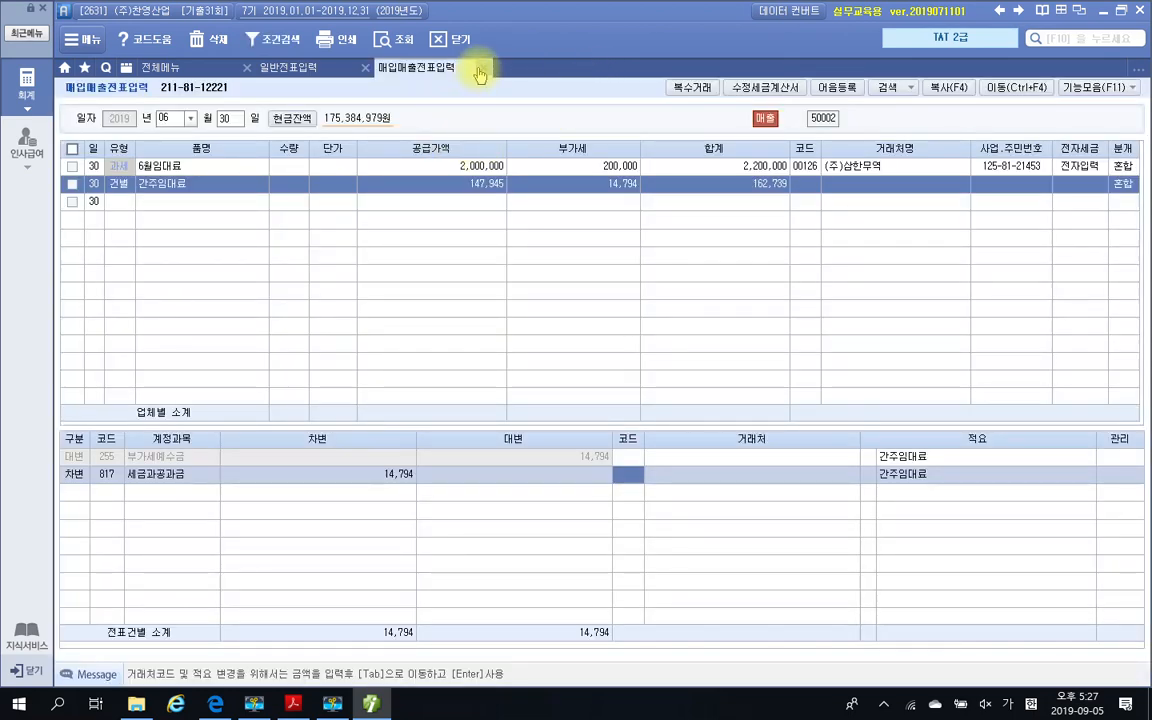
pyautogui.click(483, 67)
pyautogui.click(366, 67)
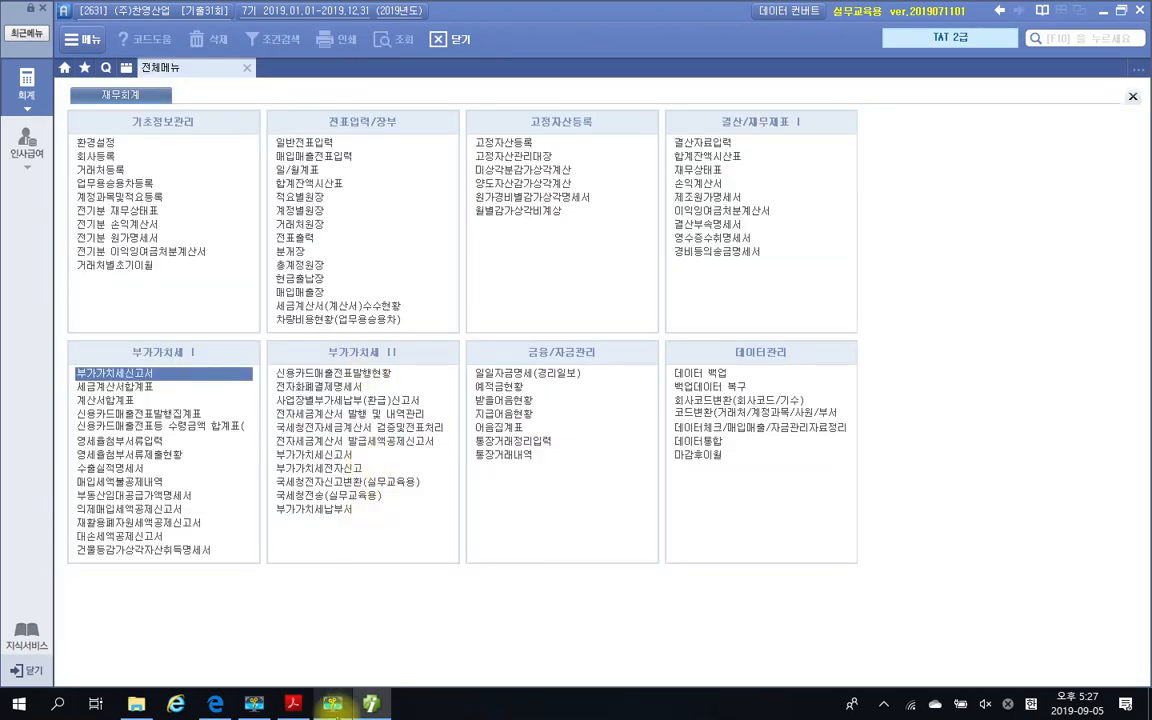
# Switch to the exam PDF and read question 4's 자료 1 공통매입내역, examining the acquisition dates of the assets
pyautogui.click(293, 704)
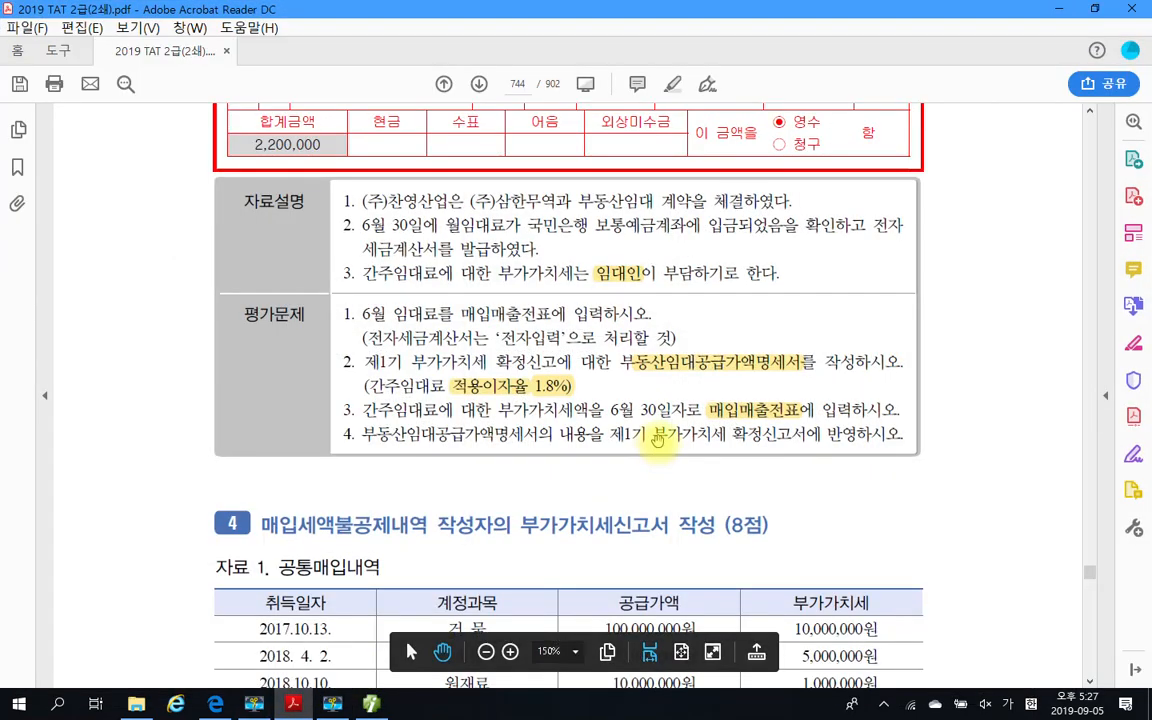
pyautogui.scroll(-3, 580, 430)
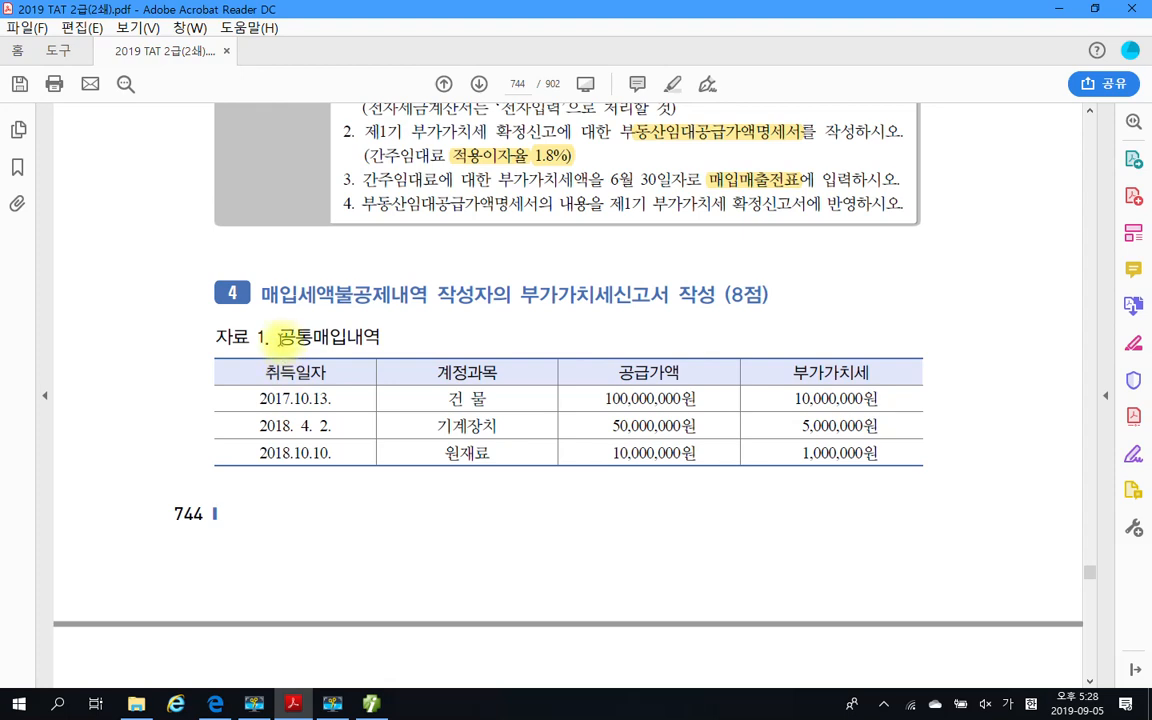
pyautogui.moveTo(279, 338); pyautogui.dragTo(381, 338)
pyautogui.scroll(-1, 458, 370)
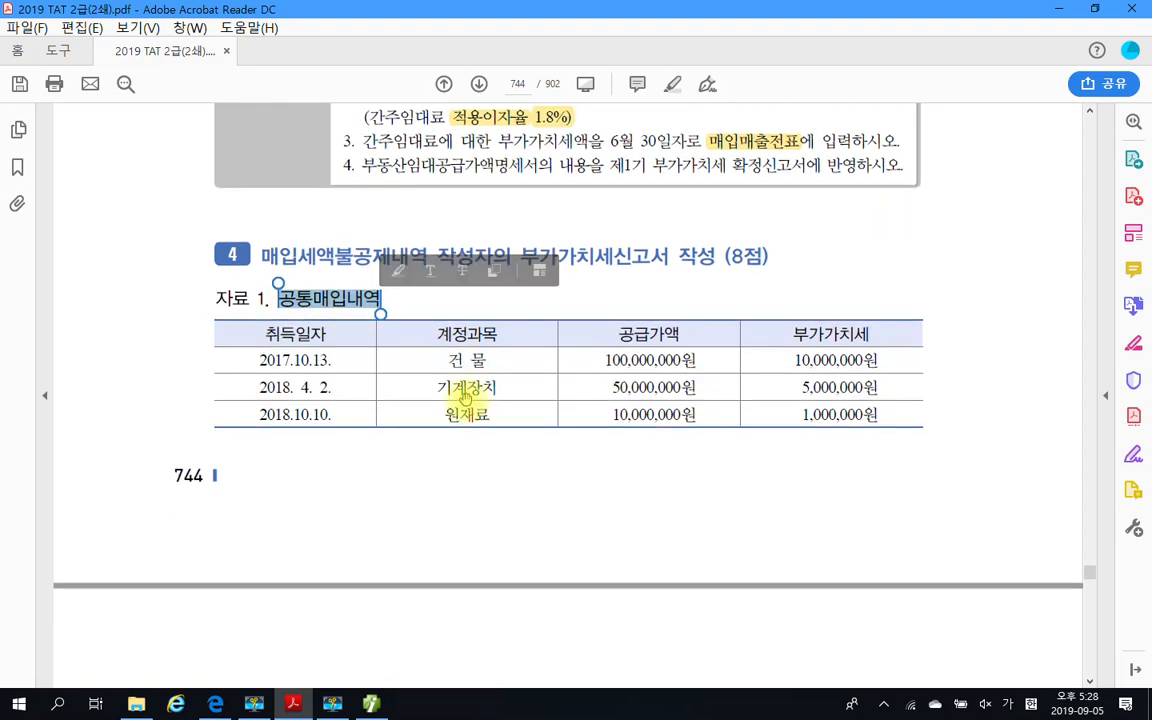
pyautogui.click(327, 363)
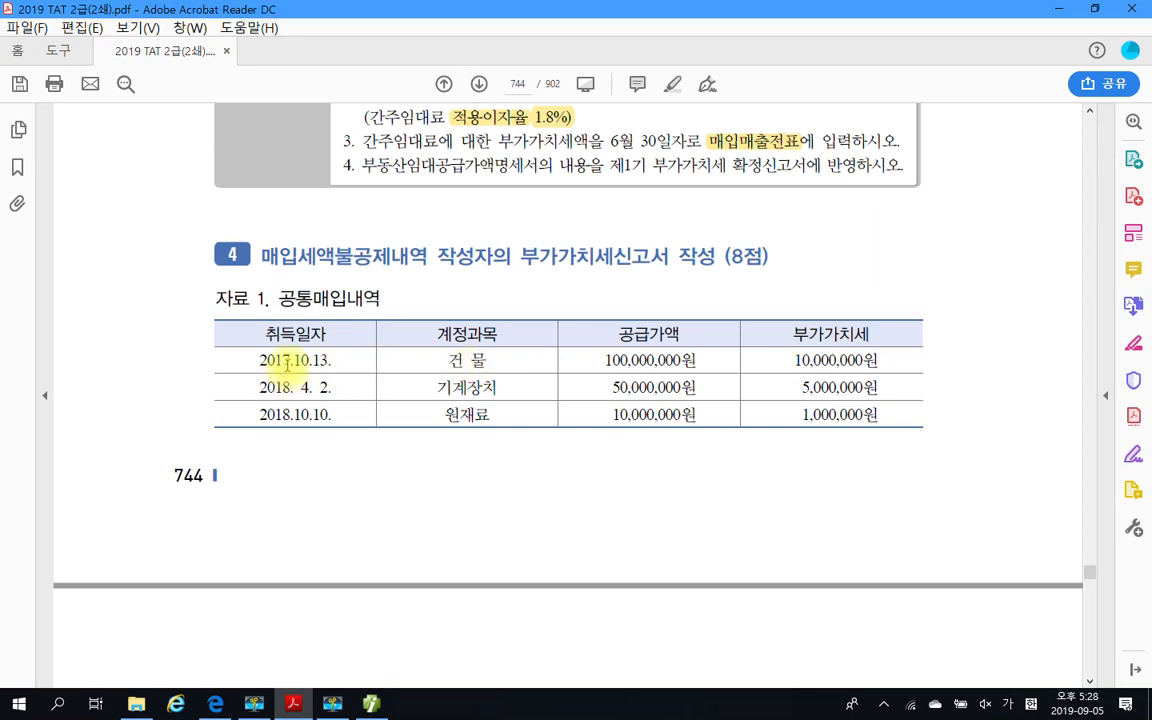
pyautogui.moveTo(260, 360); pyautogui.dragTo(308, 360)
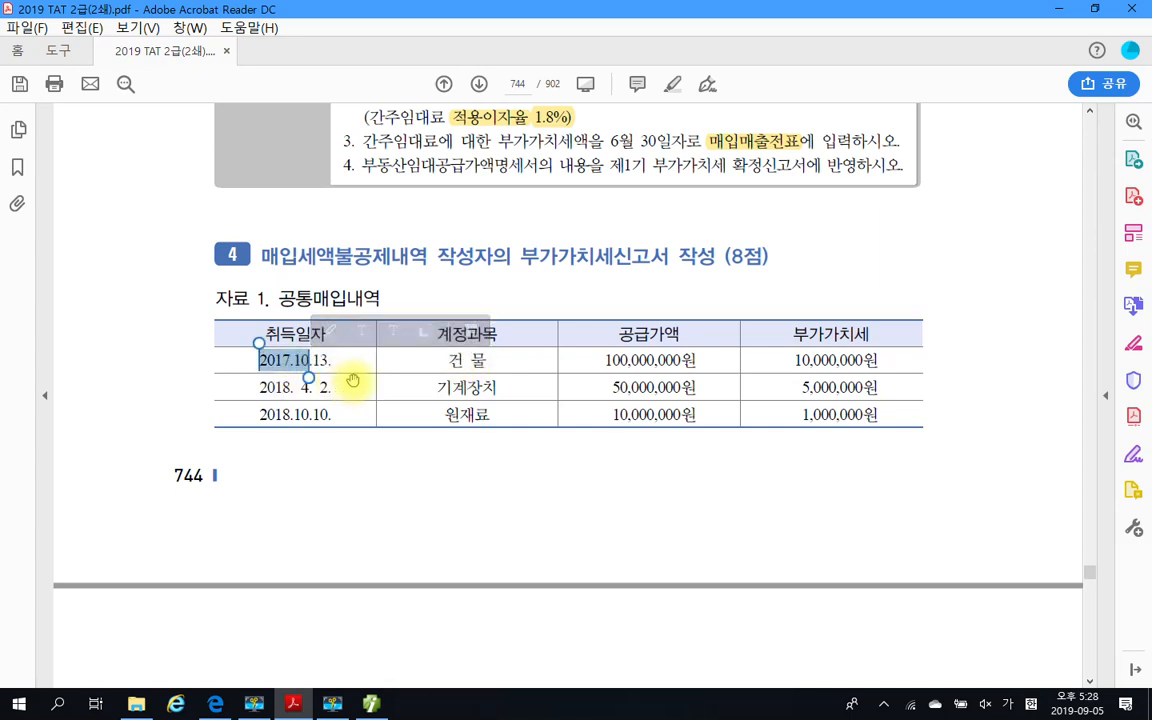
pyautogui.click(326, 342)
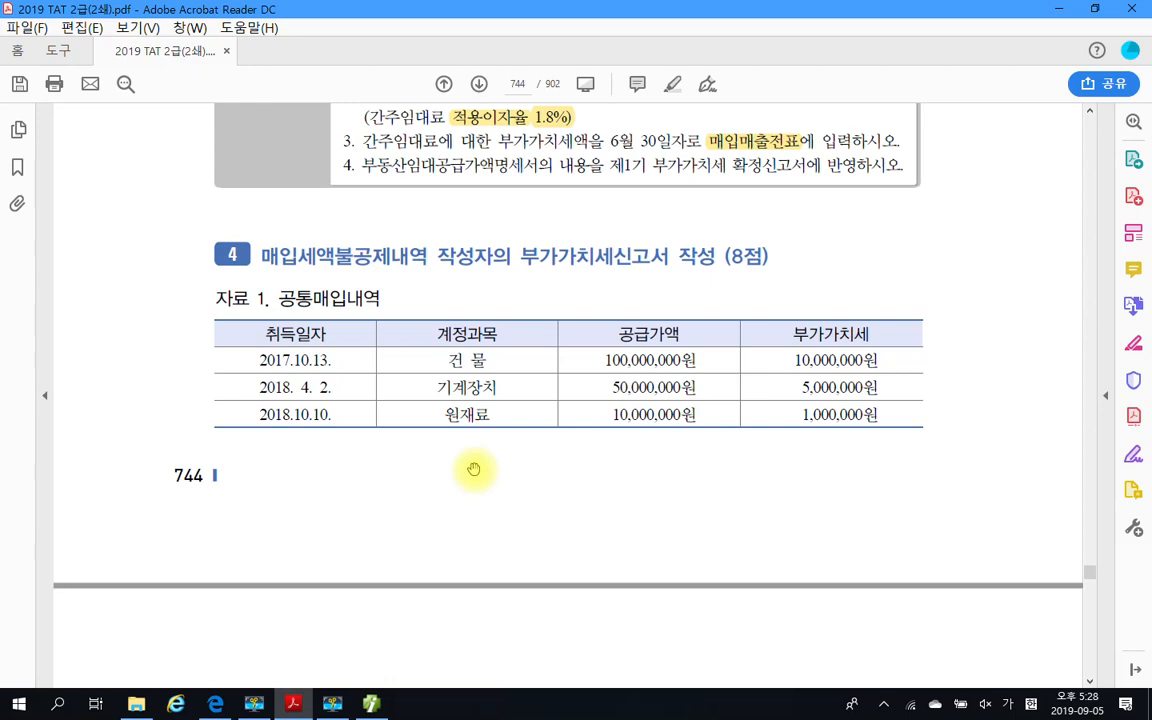
# Examine question 4's 자료 2 product sales and requirements, marking the 면세비율 change between 2019 제1기 and 제2기 as 10%
pyautogui.scroll(-5, 522, 480)
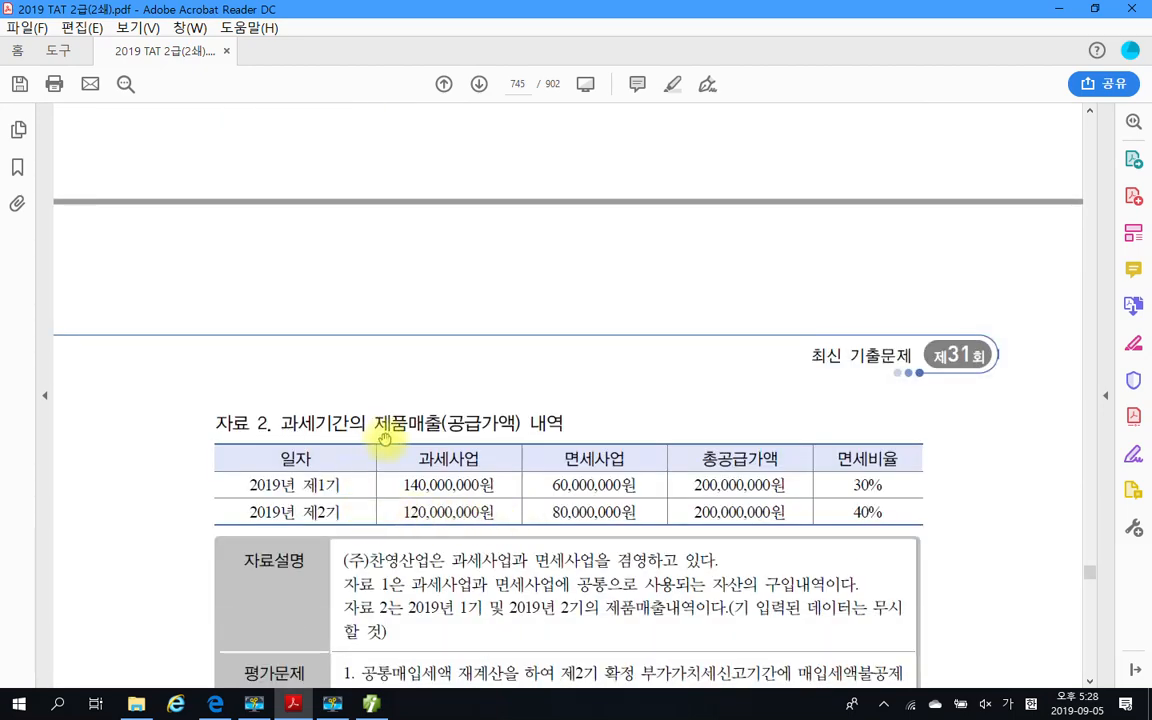
pyautogui.scroll(-3, 579, 468)
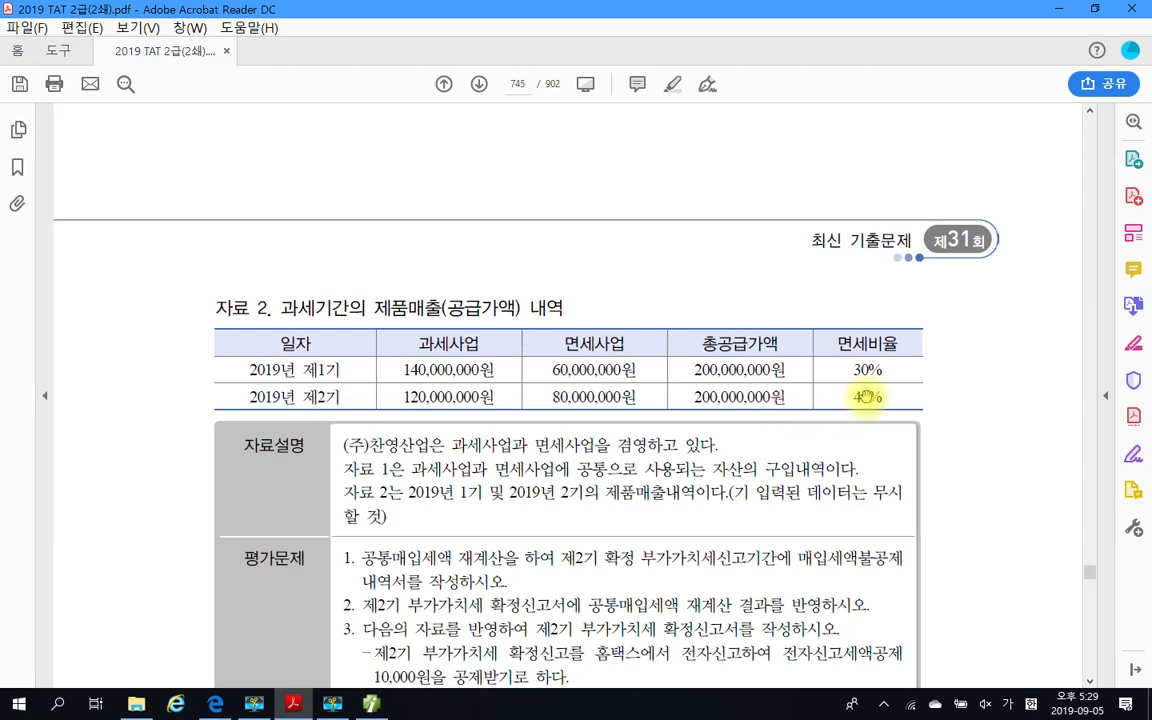
pyautogui.moveTo(838, 358)
pyautogui.mouseDown()
pyautogui.moveTo(890, 382)
pyautogui.moveTo(893, 416)
pyautogui.mouseUp()
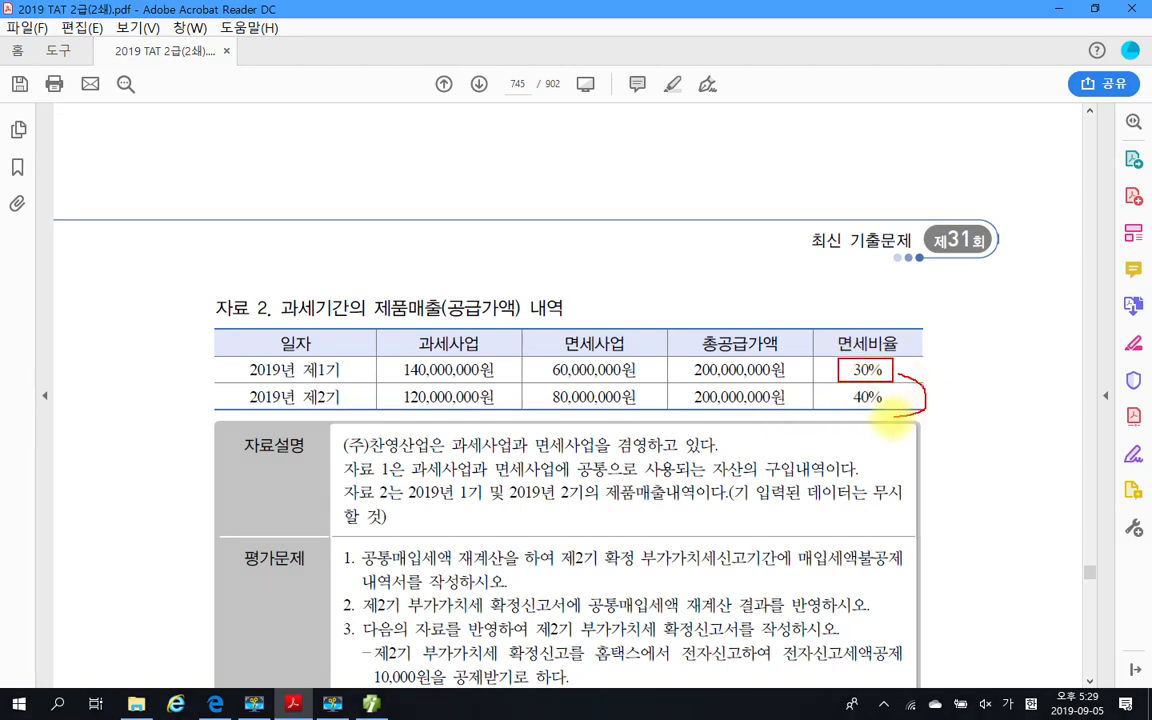
pyautogui.moveTo(958, 397)
pyautogui.mouseDown()
pyautogui.moveTo(951, 419)
pyautogui.moveTo(988, 404)
pyautogui.moveTo(973, 401)
pyautogui.moveTo(1028, 402)
pyautogui.moveTo(1023, 432)
pyautogui.moveTo(1044, 419)
pyautogui.mouseUp()
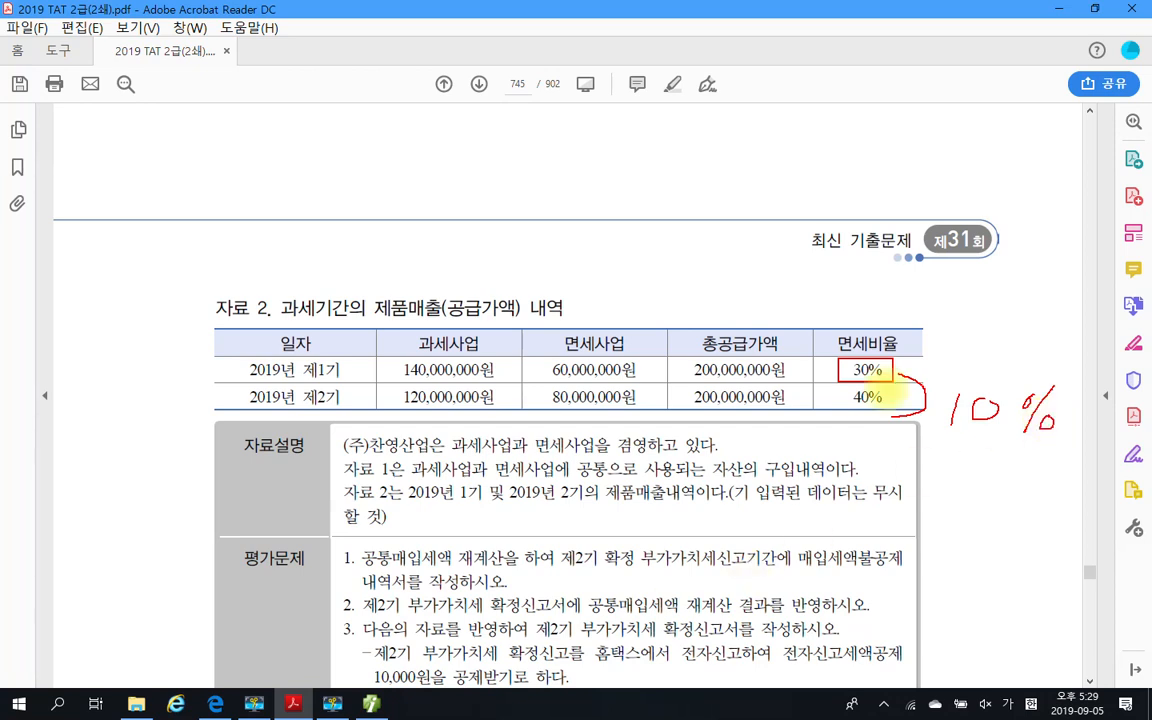
pyautogui.press('Escape')
pyautogui.moveTo(381, 445); pyautogui.dragTo(425, 368)
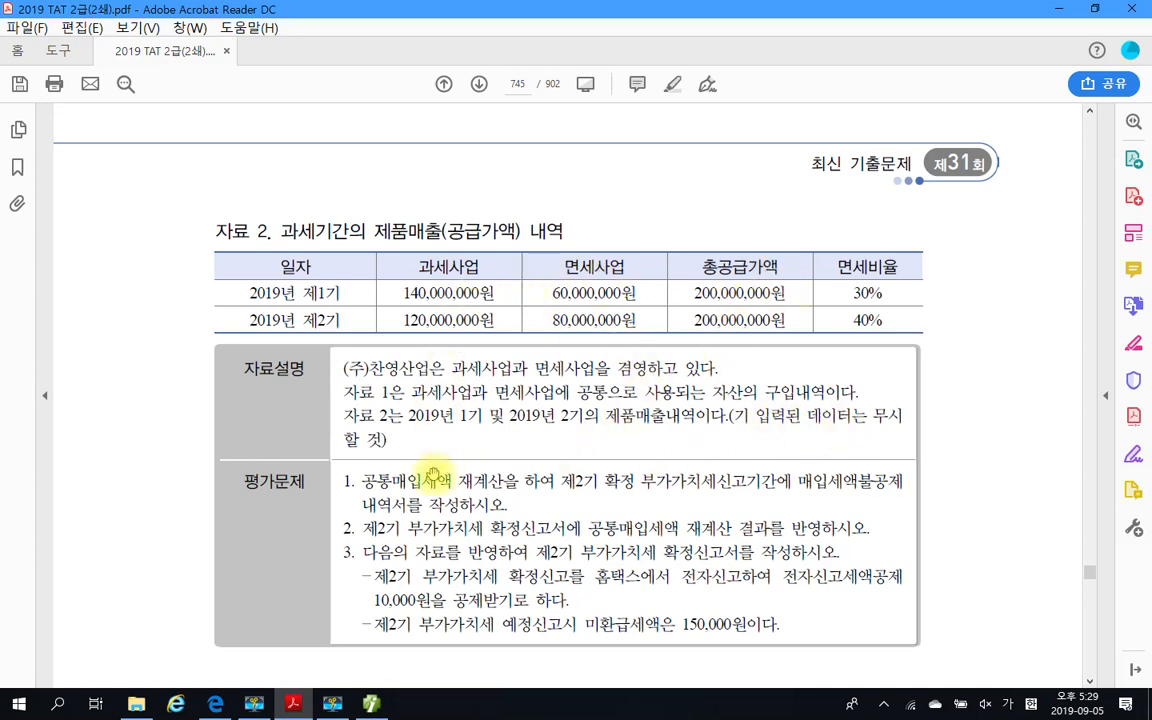
# Highlight the word 재계산을 in question 4's first 평가문제 requirement in the exam PDF
pyautogui.scroll(-1, 398, 470)
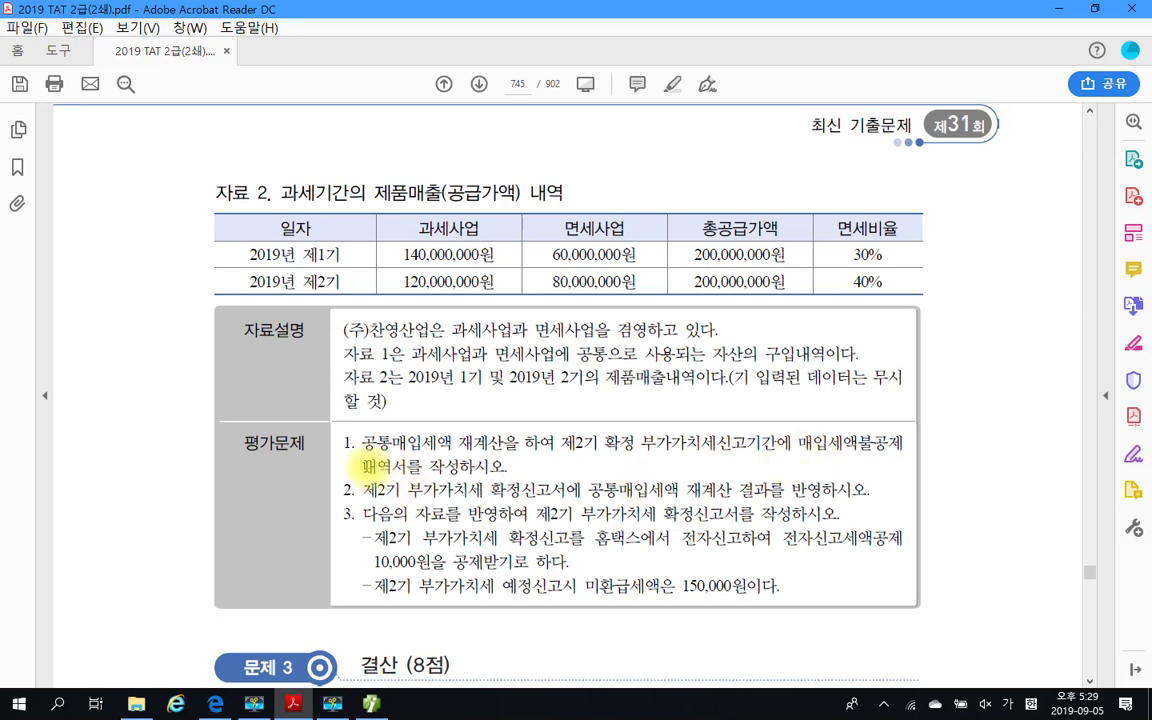
pyautogui.moveTo(360, 465); pyautogui.dragTo(488, 465)
pyautogui.click(528, 467)
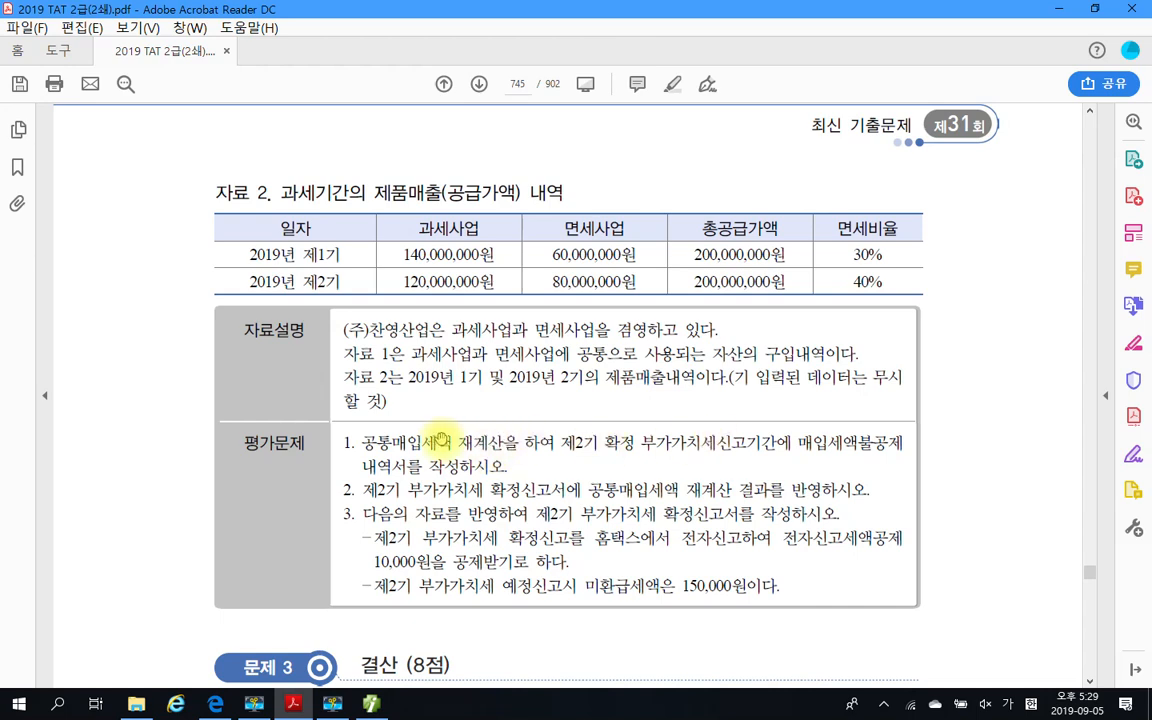
pyautogui.moveTo(458, 442); pyautogui.dragTo(518, 442)
pyautogui.rightClick(514, 448)
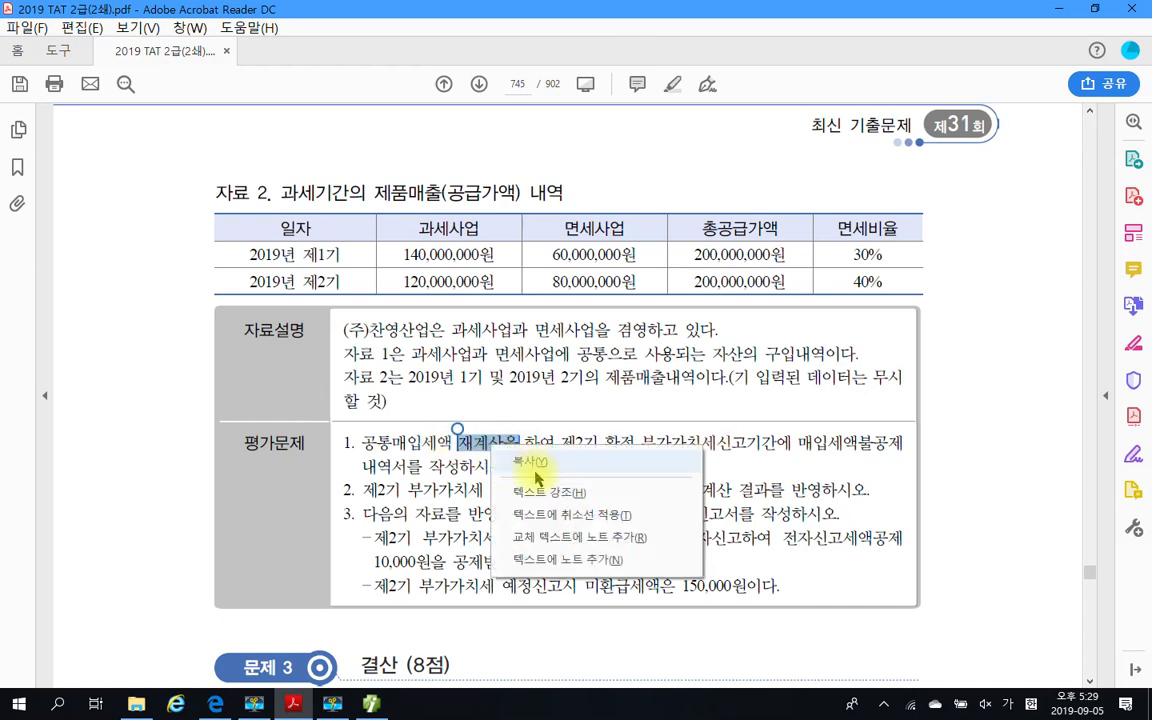
pyautogui.click(552, 493)
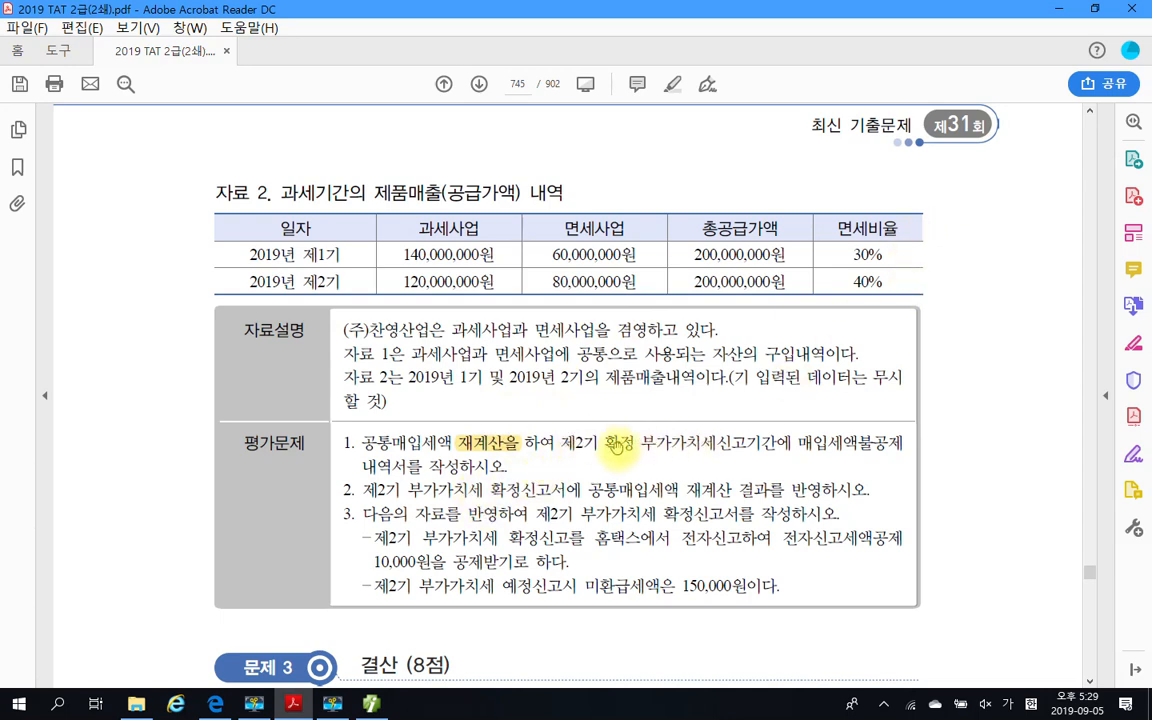
# Highlight the phrase 제2기 확정 부가가치세신고기간에 in the same requirement and read the remaining requirements
pyautogui.moveTo(562, 445); pyautogui.dragTo(675, 452)
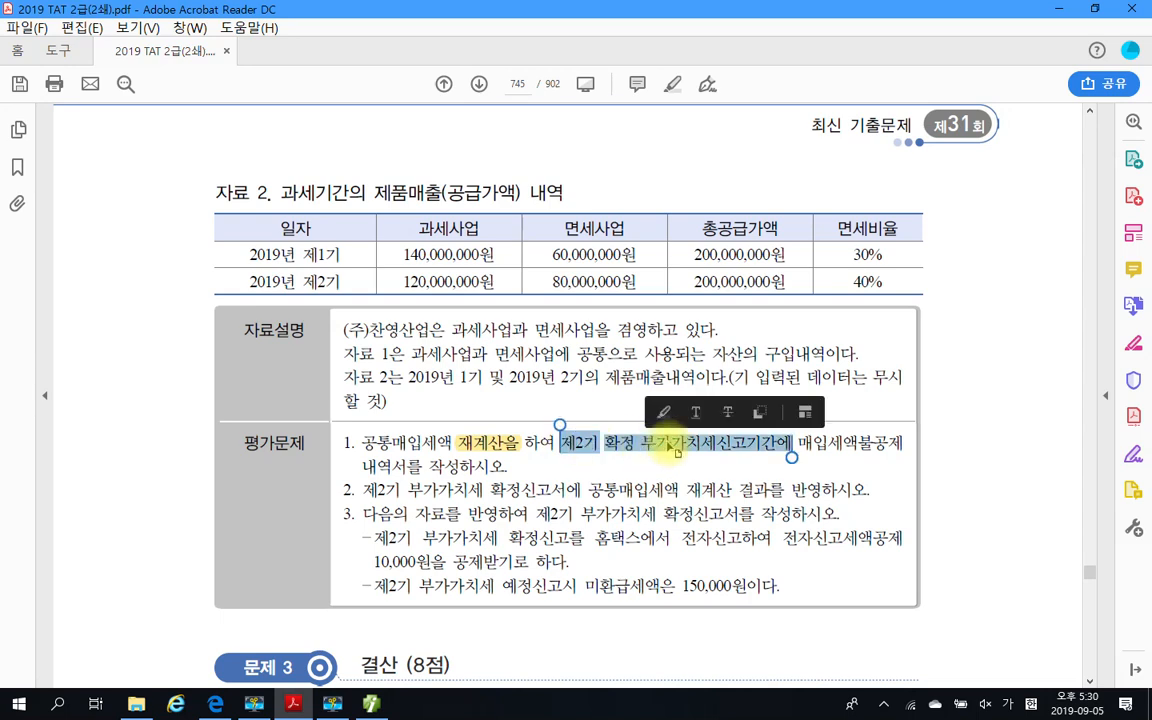
pyautogui.rightClick(636, 455)
pyautogui.click(678, 492)
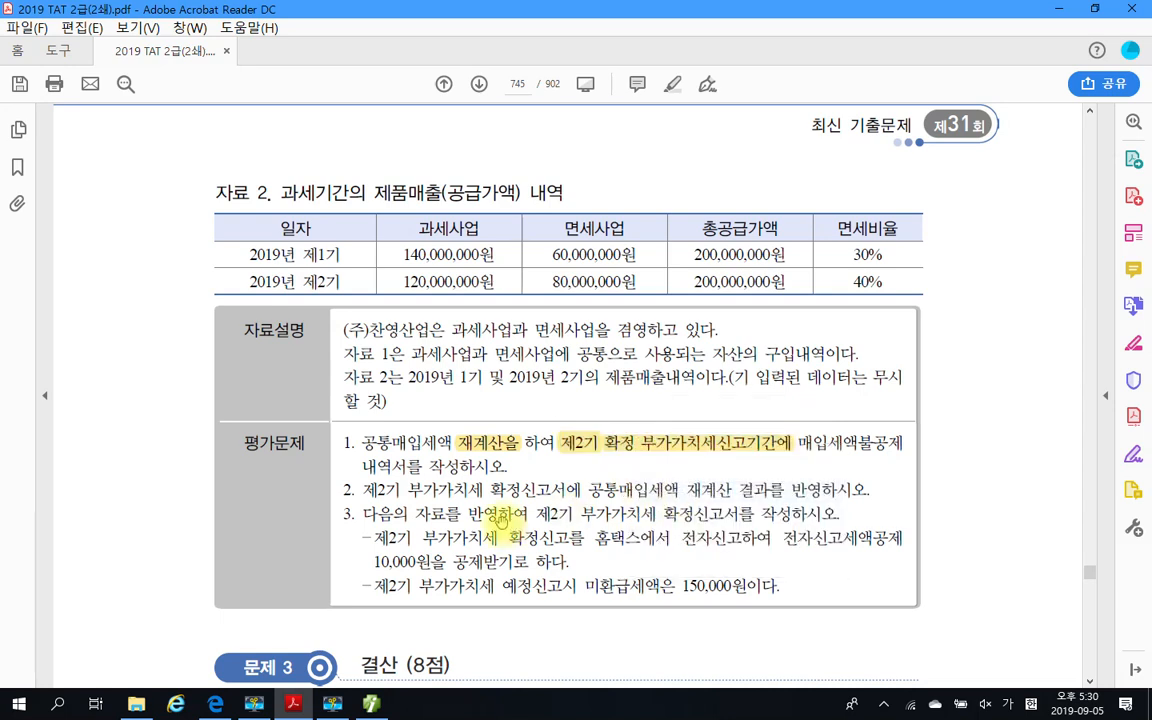
pyautogui.scroll(-2, 448, 470)
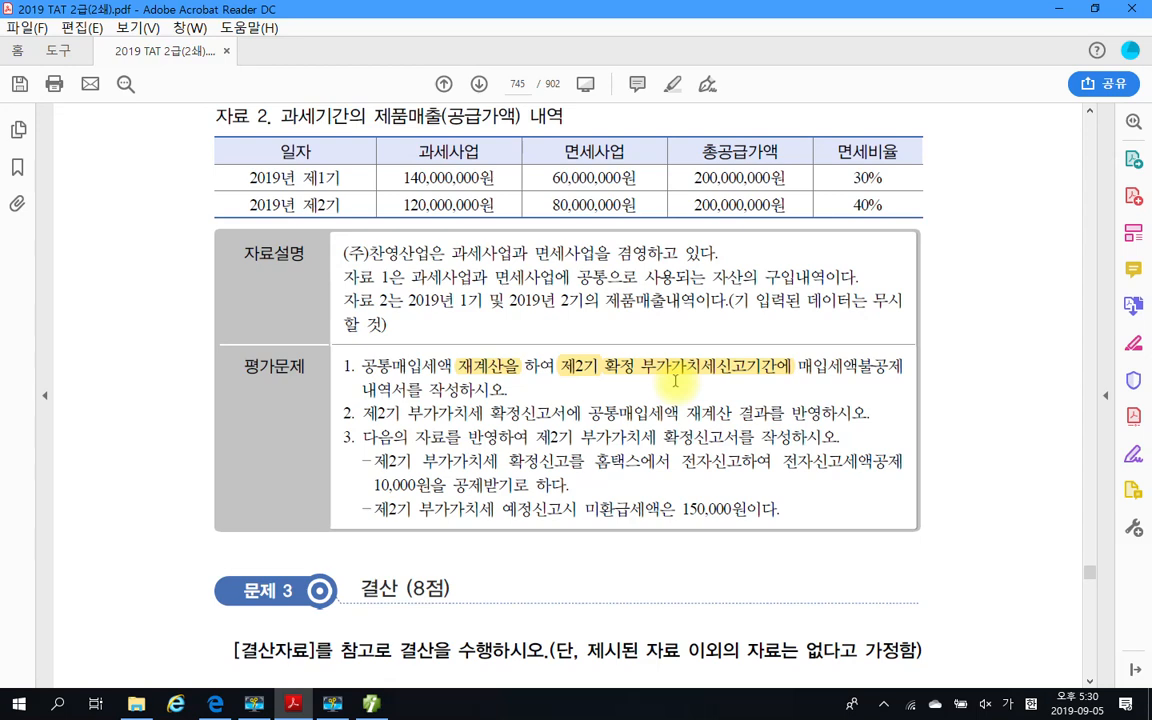
pyautogui.click(570, 366)
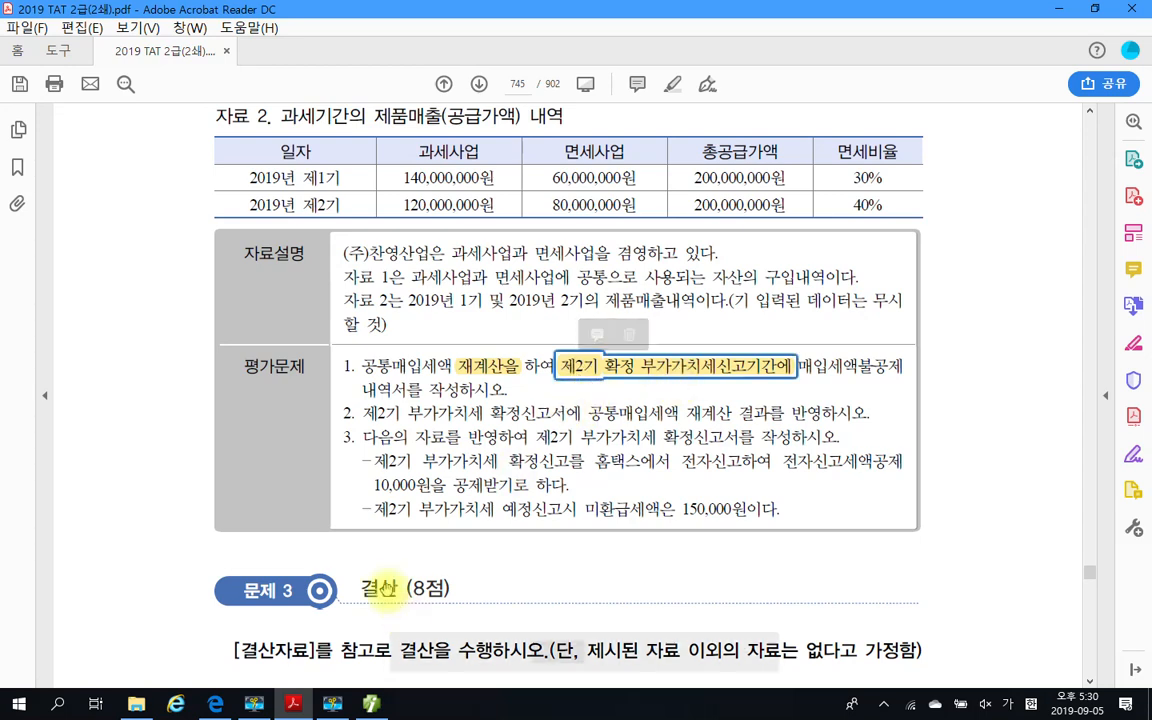
# Switch to Smart A, open 매입세액불공제내역 and set its period to 2019년 10월 ~ 12월
pyautogui.click(371, 704)
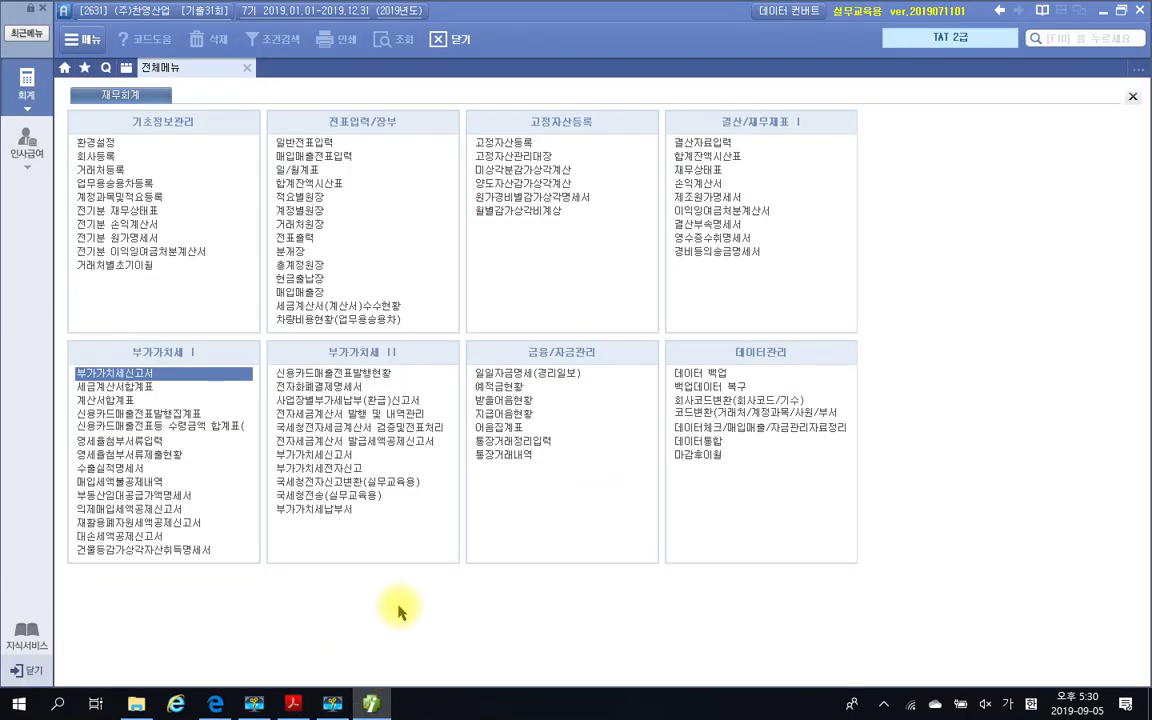
pyautogui.click(156, 485)
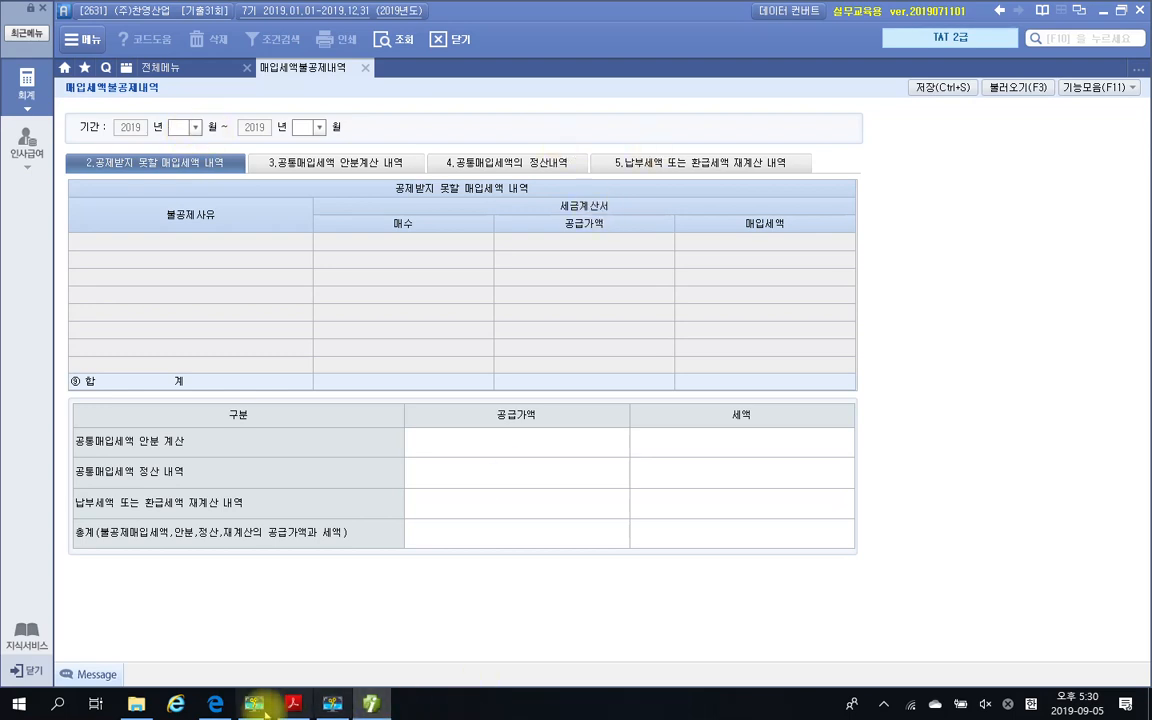
pyautogui.click(293, 710)
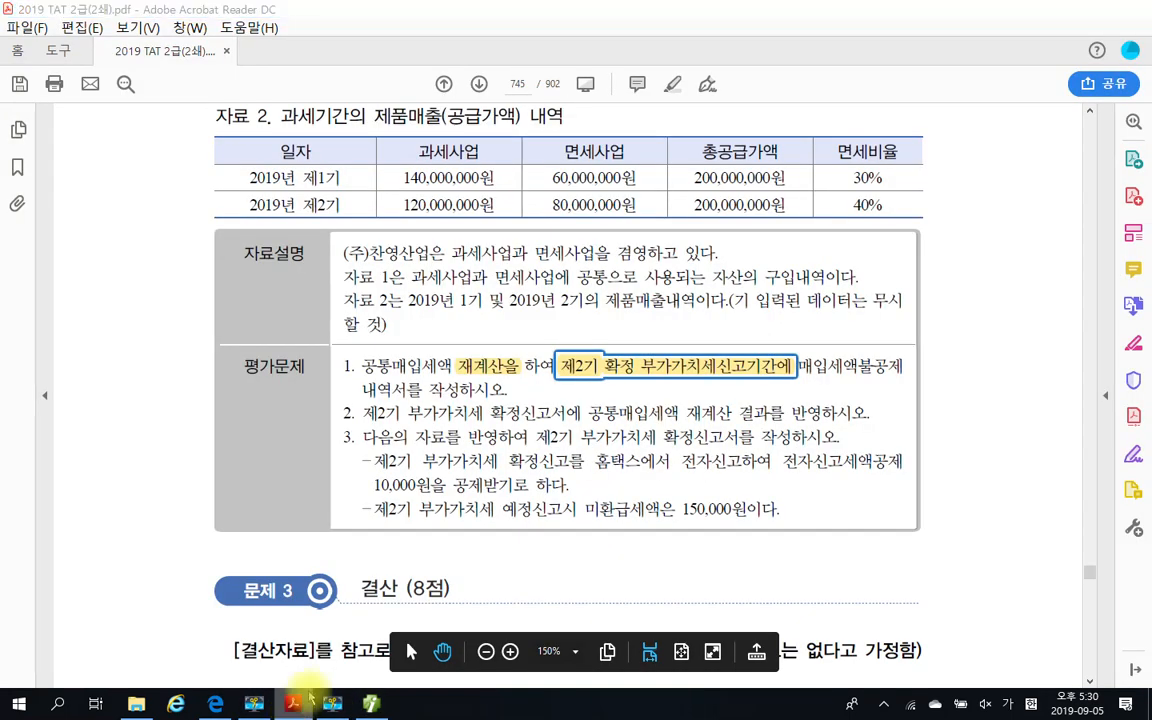
pyautogui.click(293, 710)
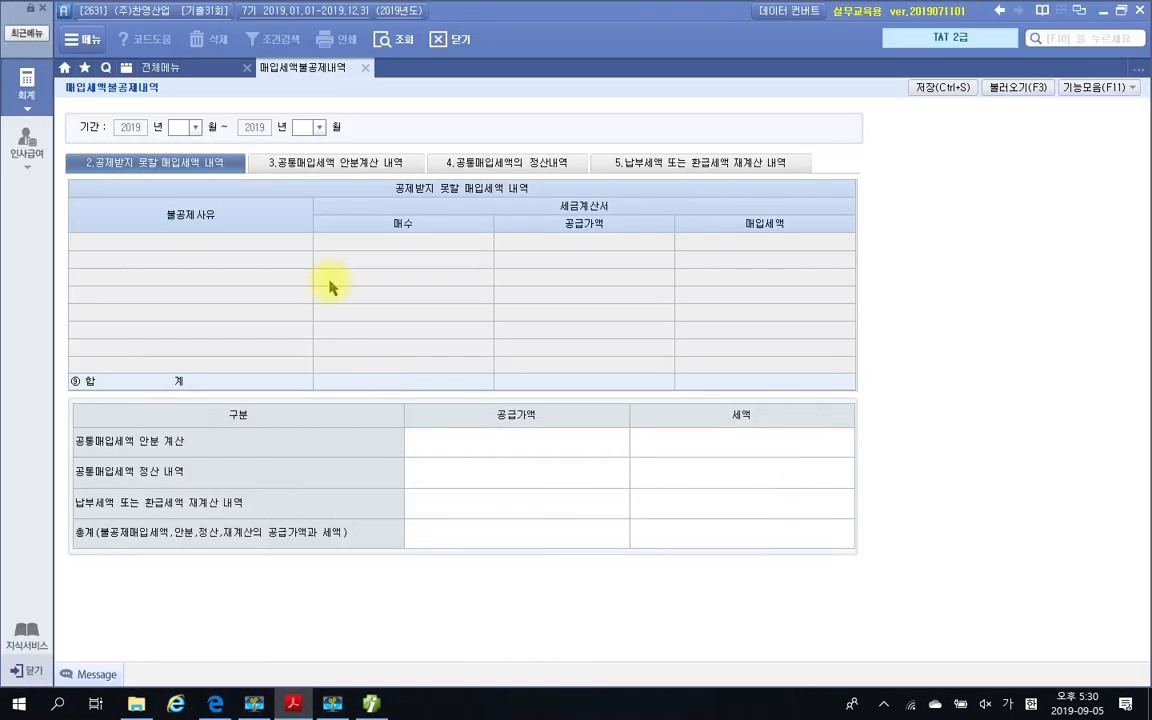
pyautogui.click(176, 126)
pyautogui.write('10')
pyautogui.press('Return')
pyautogui.write('1')
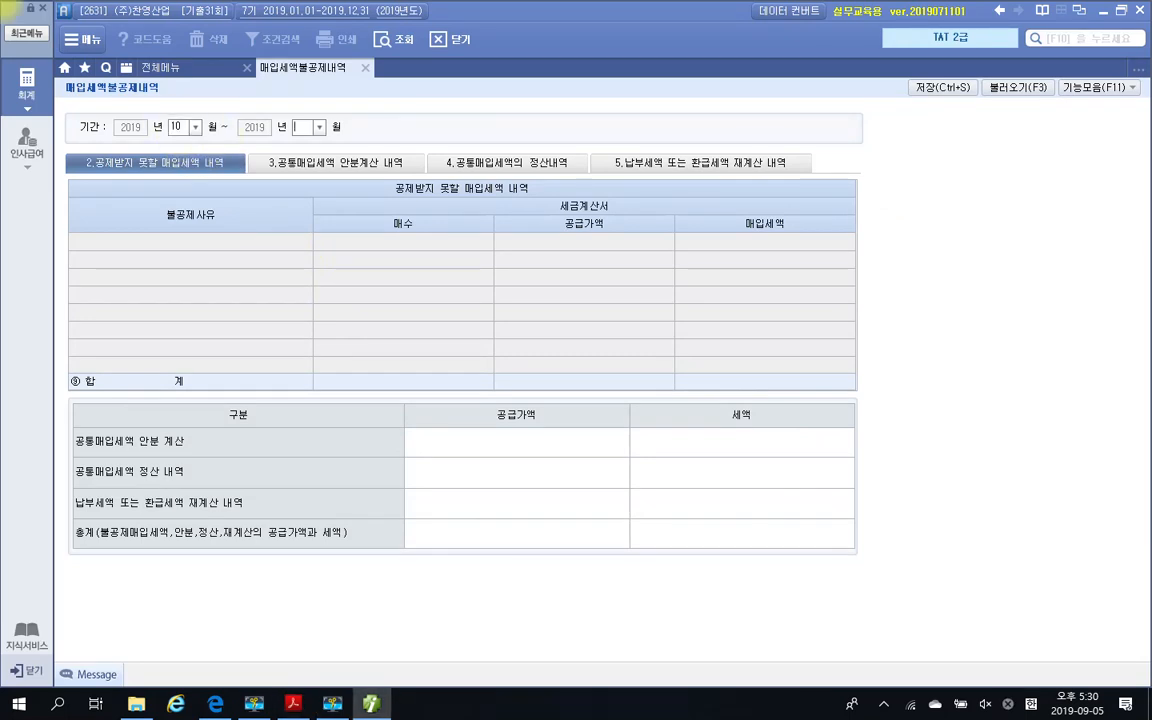
pyautogui.write('2')
pyautogui.press('Return')
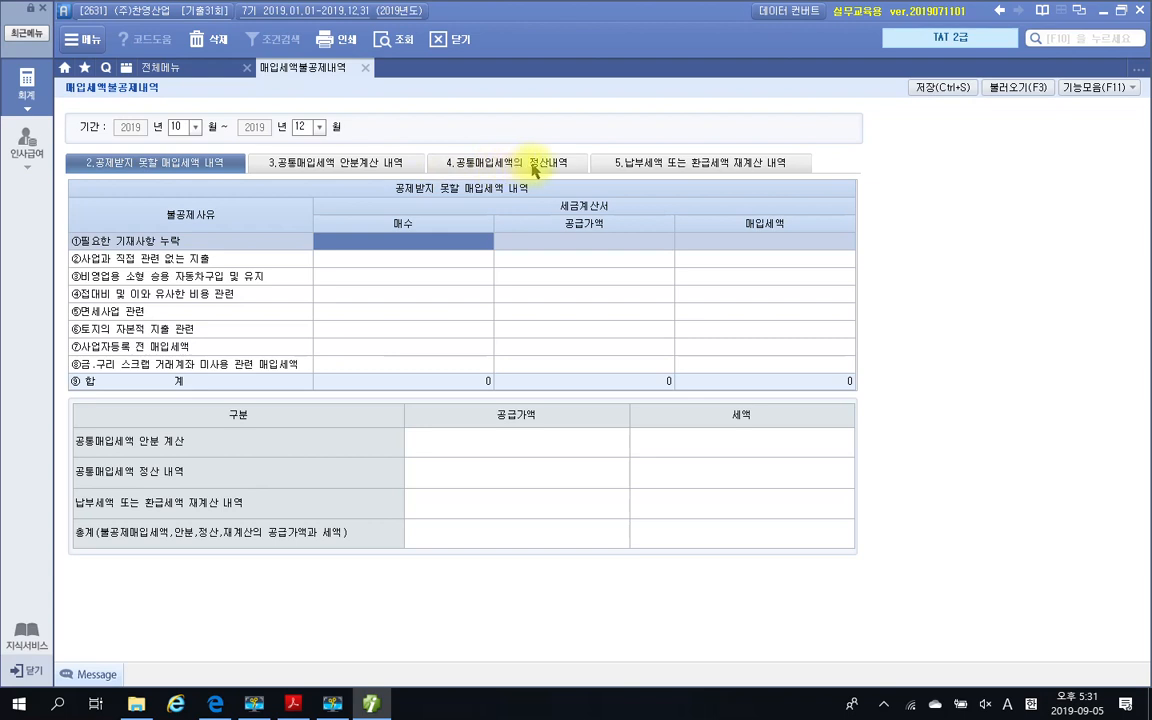
# In 납부세액 또는 환급세액 재계산 내역, start row 1 with 계산식 1.건축.구축물 and 해당재화의 매입세액 10,000,000
pyautogui.click(676, 170)
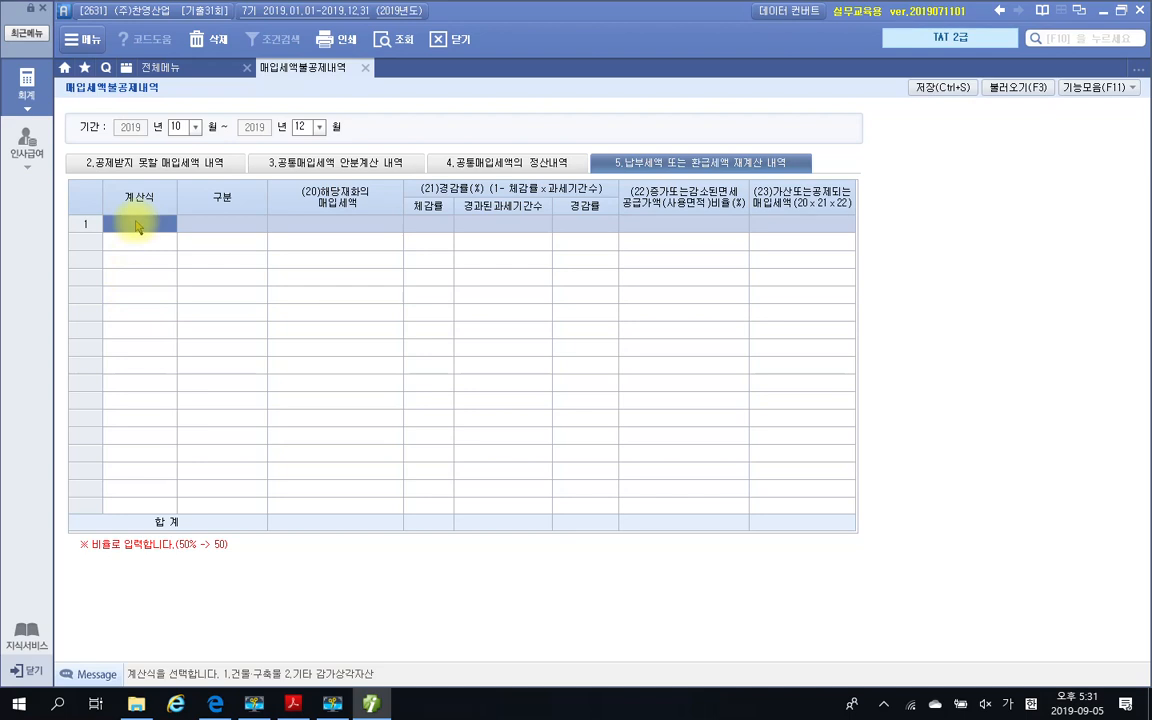
pyautogui.write('1')
pyautogui.press('Return')
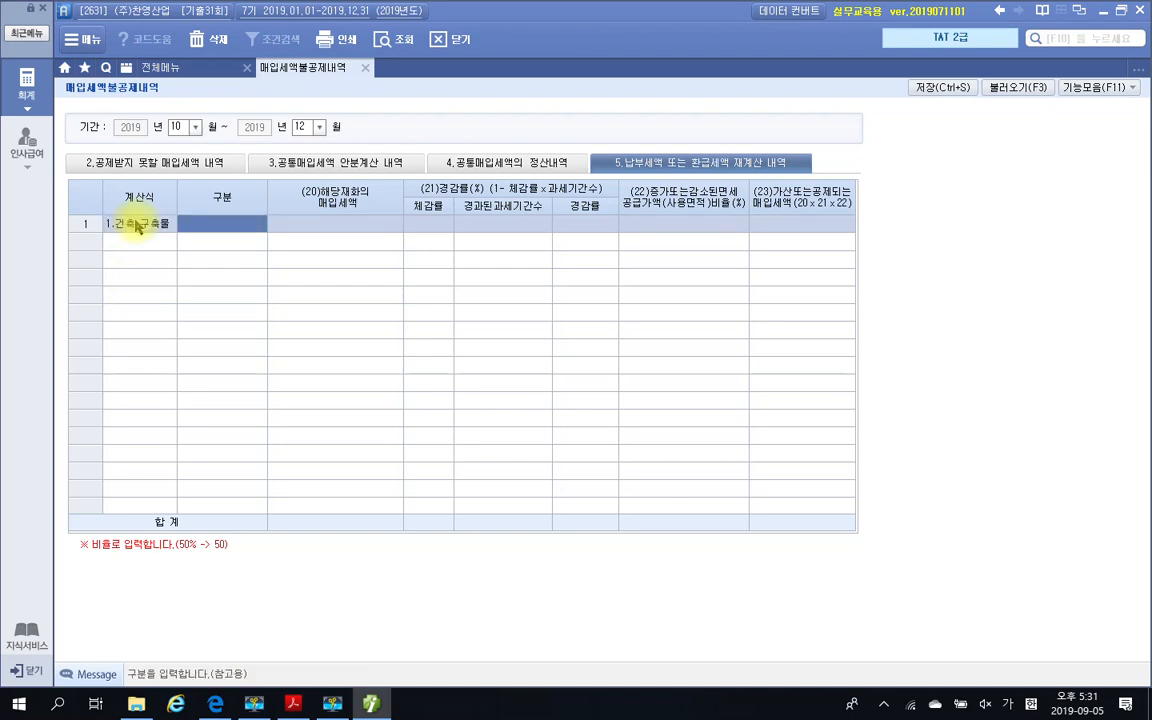
pyautogui.press('Return')
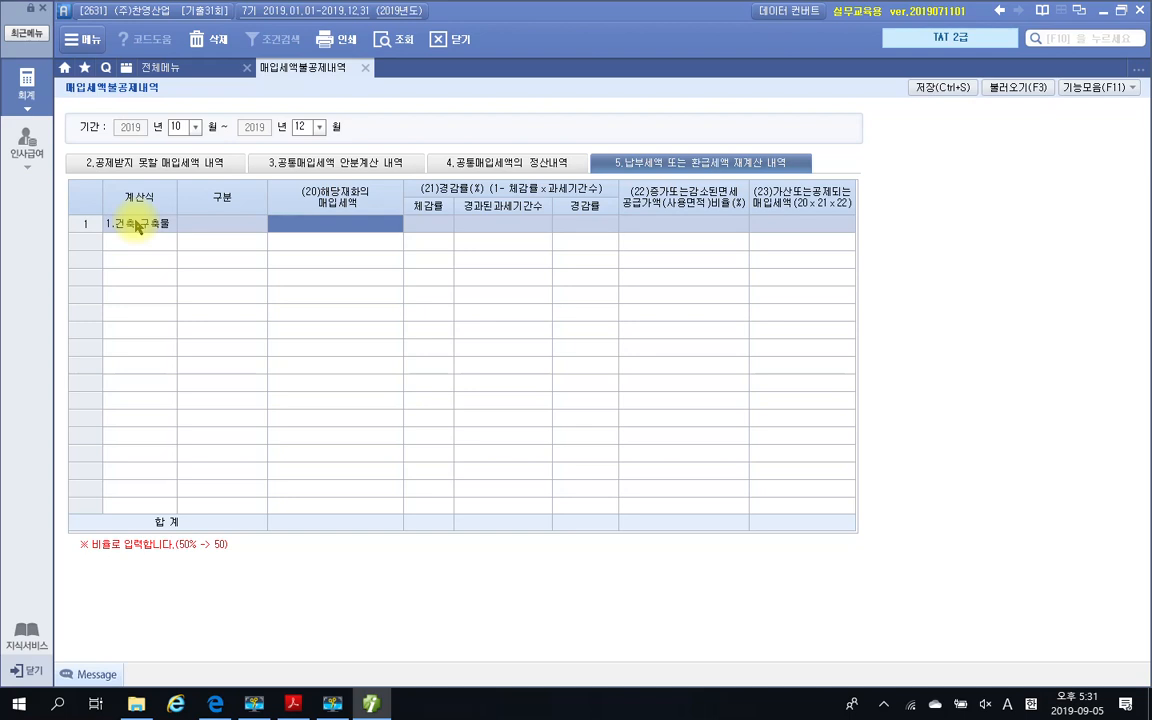
pyautogui.write('10')
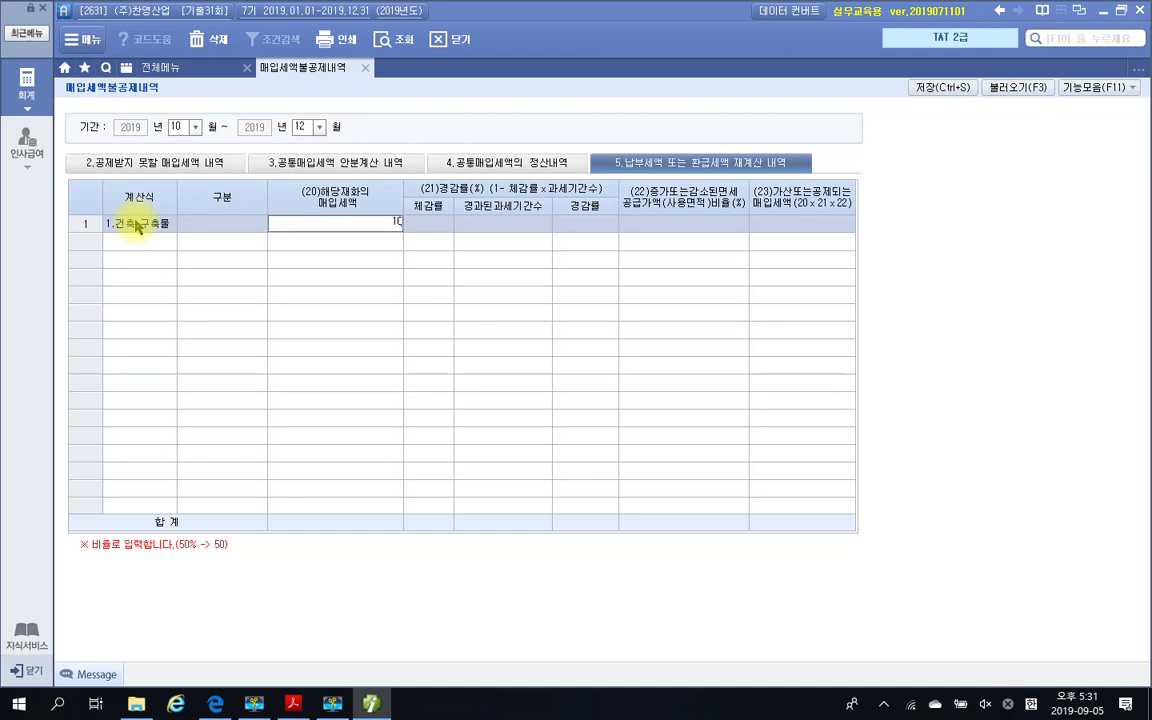
pyautogui.write(',000,000')
pyautogui.press('Return')
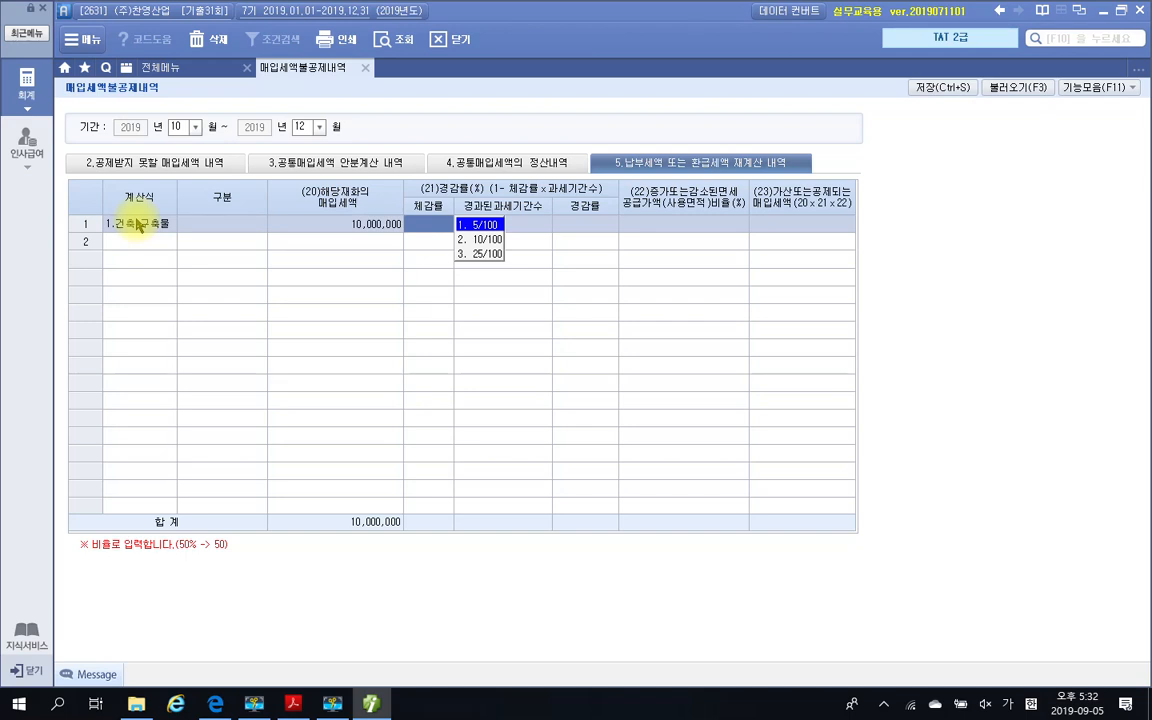
# Set the building row's 체감률 to 5/100
pyautogui.press('Return')
pyautogui.press('Left')
pyautogui.press('Escape')
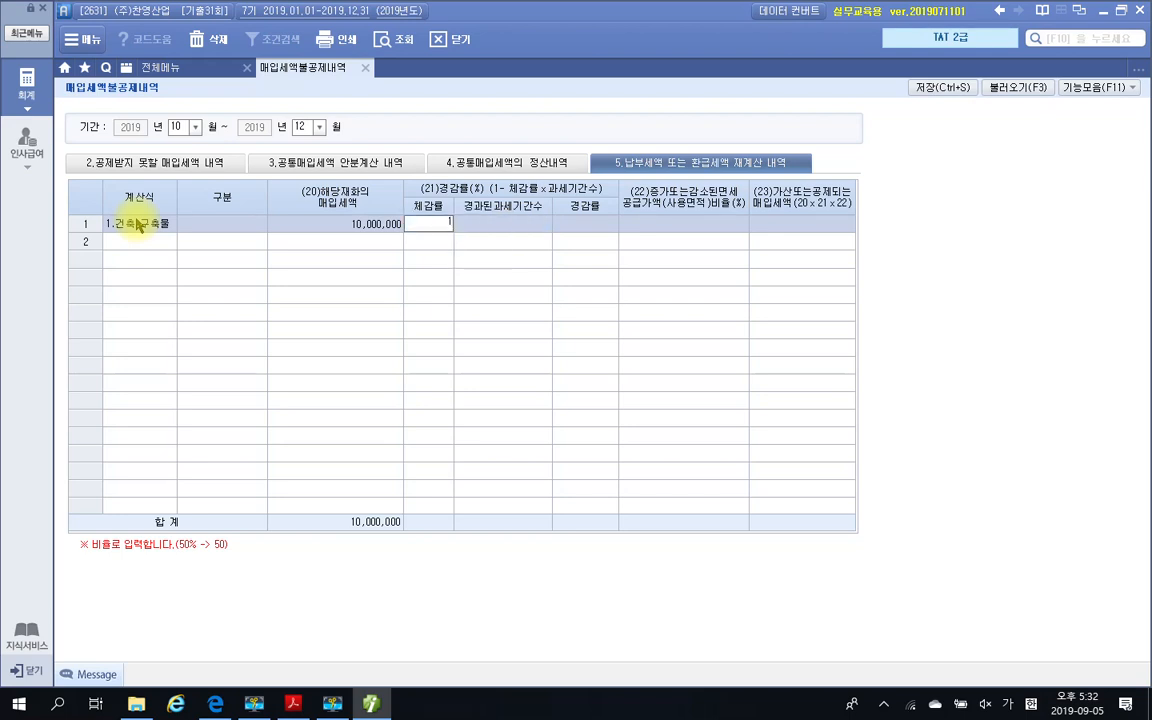
pyautogui.write('1')
pyautogui.press('Return')
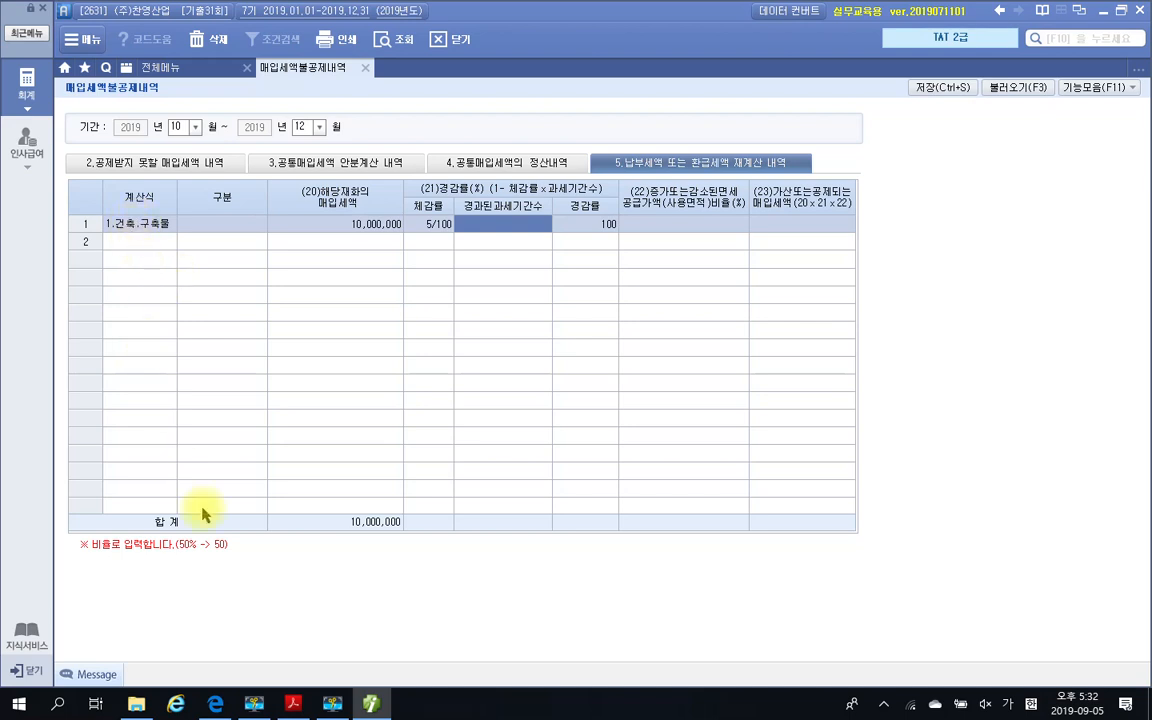
# Check the building's 취득일자 in the exam PDF's 자료 1 and set its 경과된과세기간수 to 4 in Smart A
pyautogui.click(376, 705)
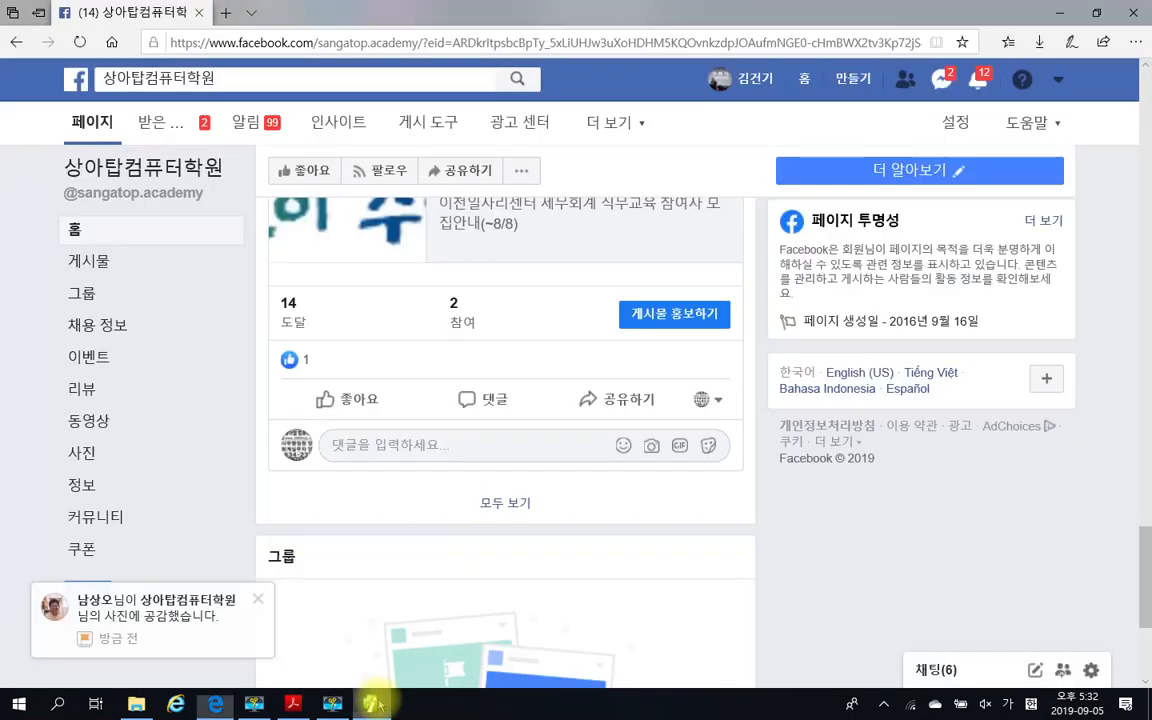
pyautogui.click(333, 705)
pyautogui.click(293, 705)
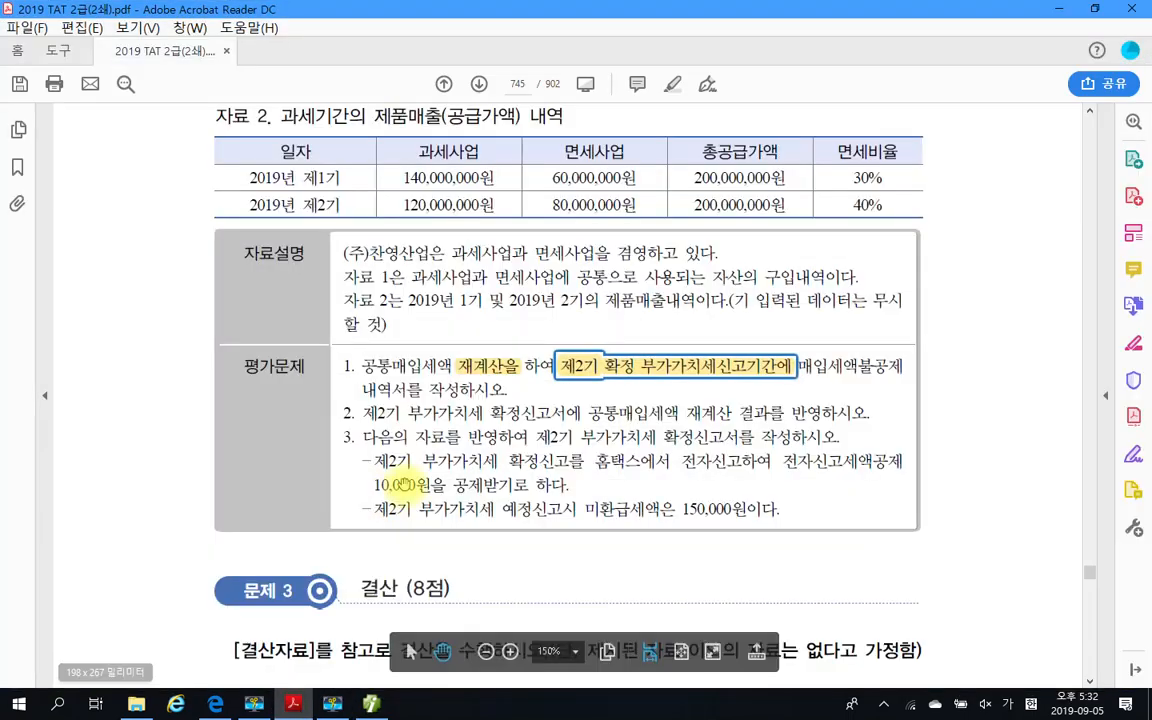
pyautogui.scroll(10, 503, 398)
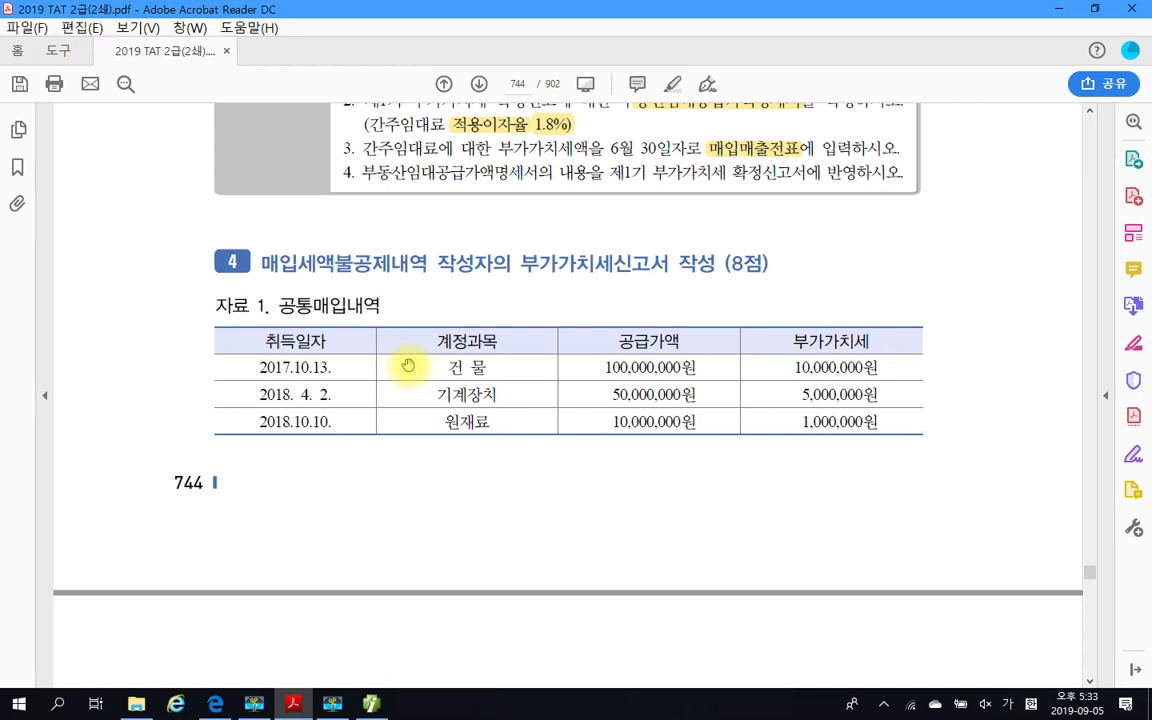
pyautogui.hotkey('alt', 'Tab')
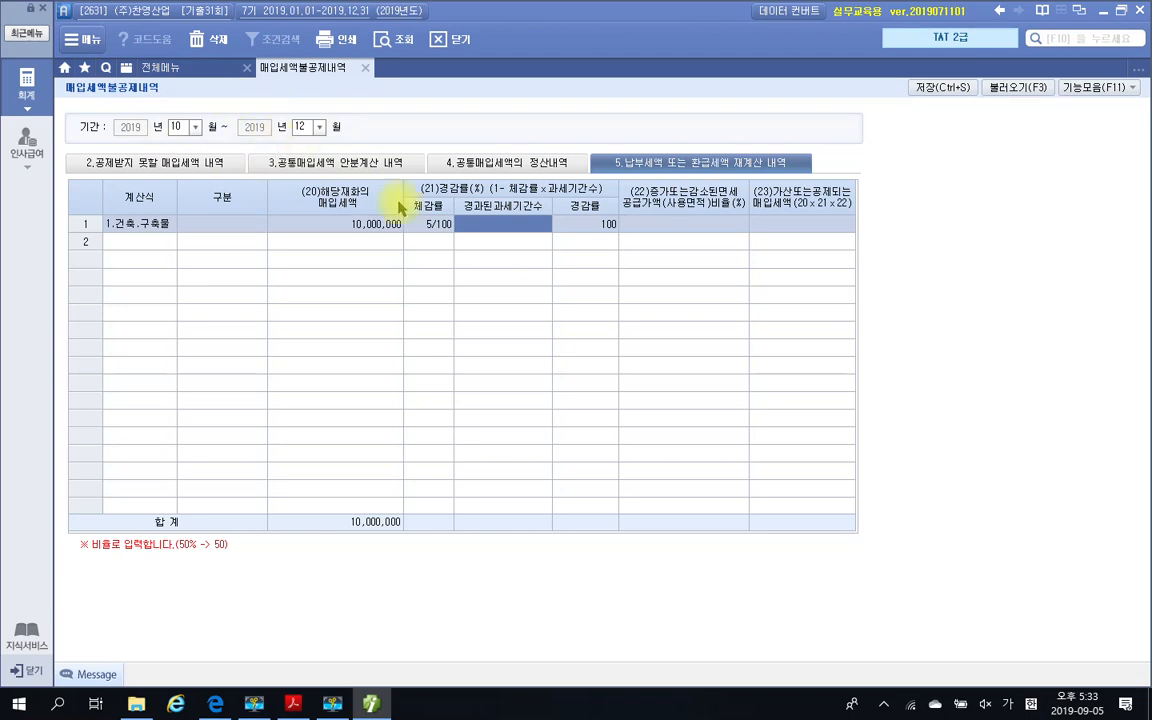
pyautogui.click(522, 228)
pyautogui.write('4')
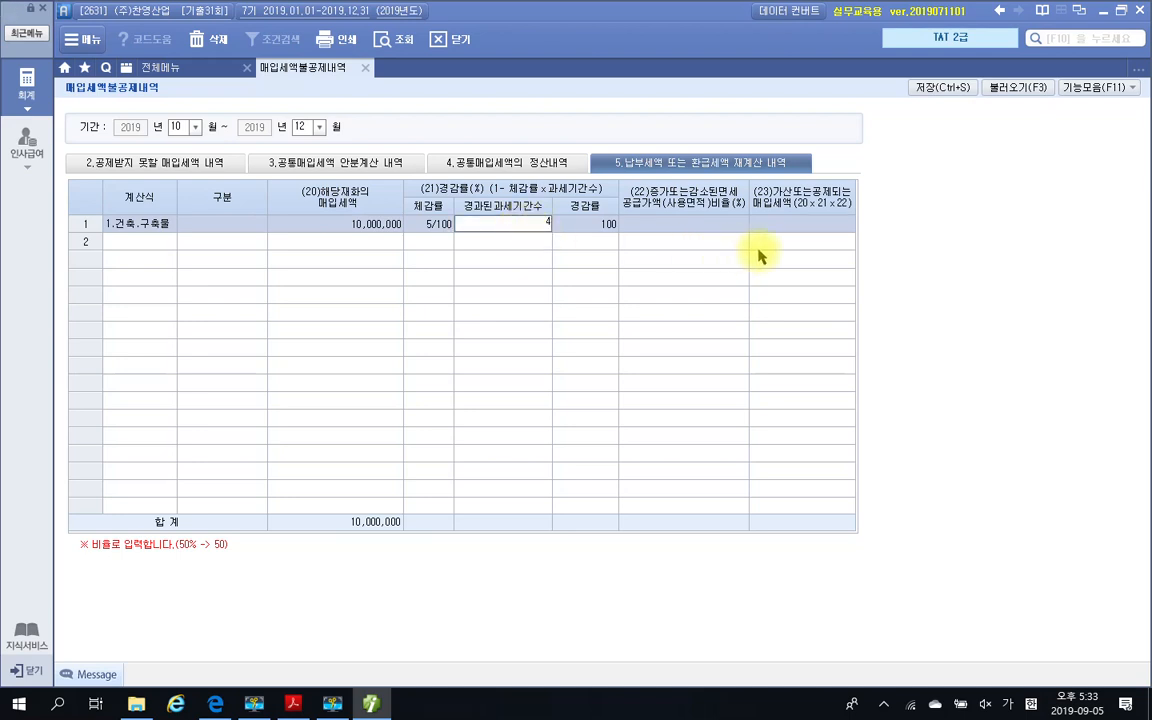
pyautogui.press('Return')
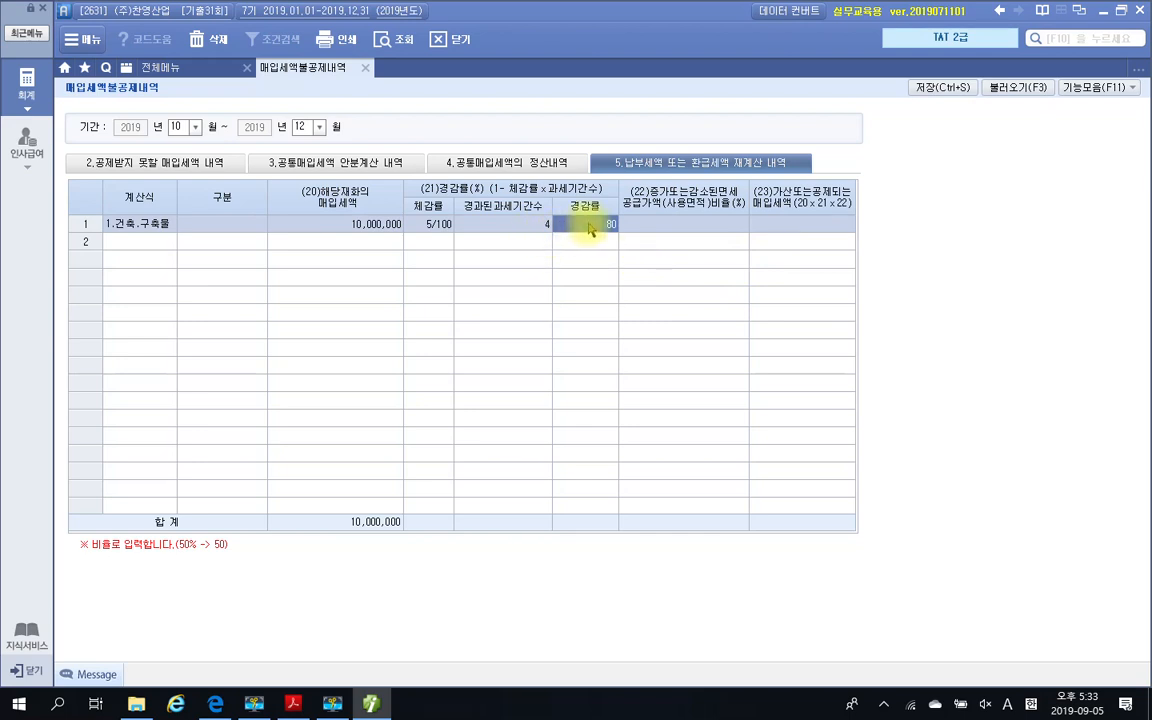
# Check 자료 2's 면세비율 in the exam PDF and enter 10 as the building row's 증가 또는 감소된 면세공급가액 비율
pyautogui.click(658, 228)
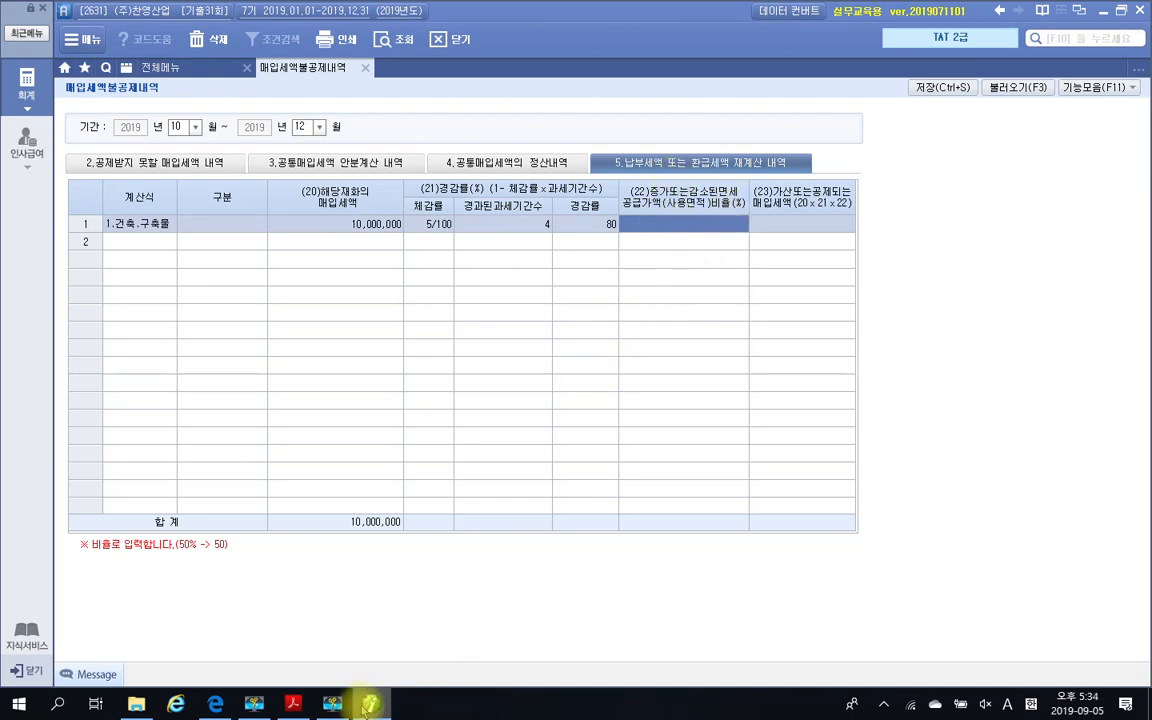
pyautogui.click(293, 704)
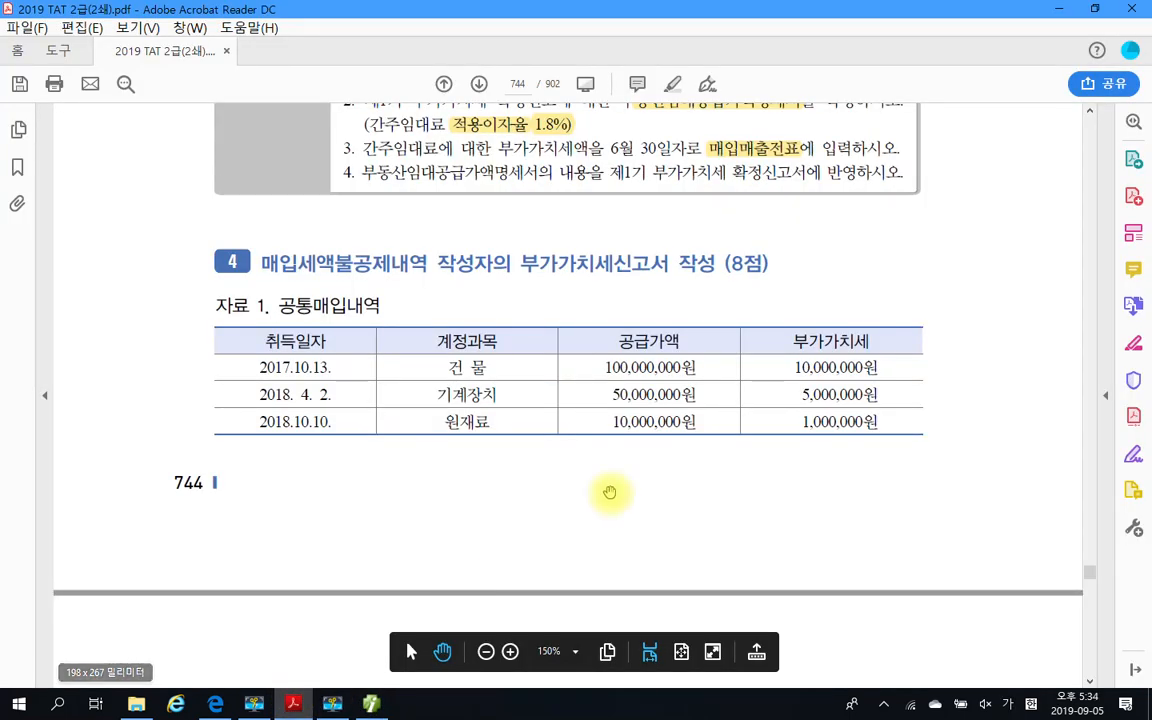
pyautogui.scroll(-10, 676, 470)
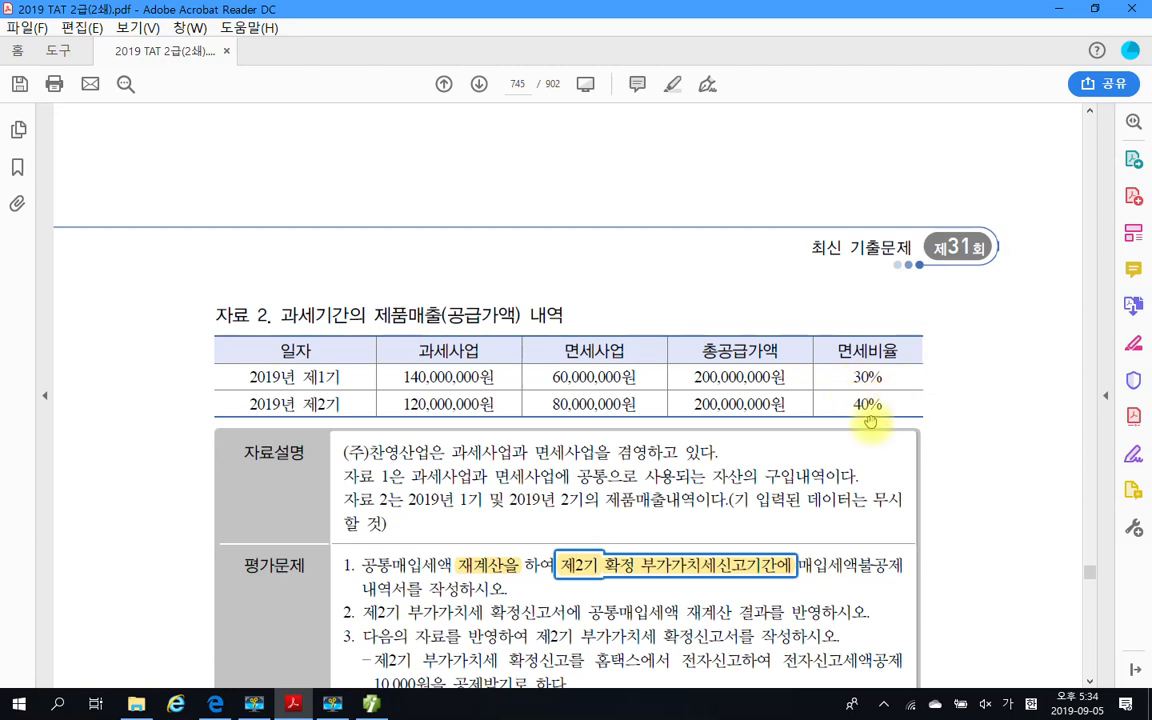
pyautogui.click(372, 706)
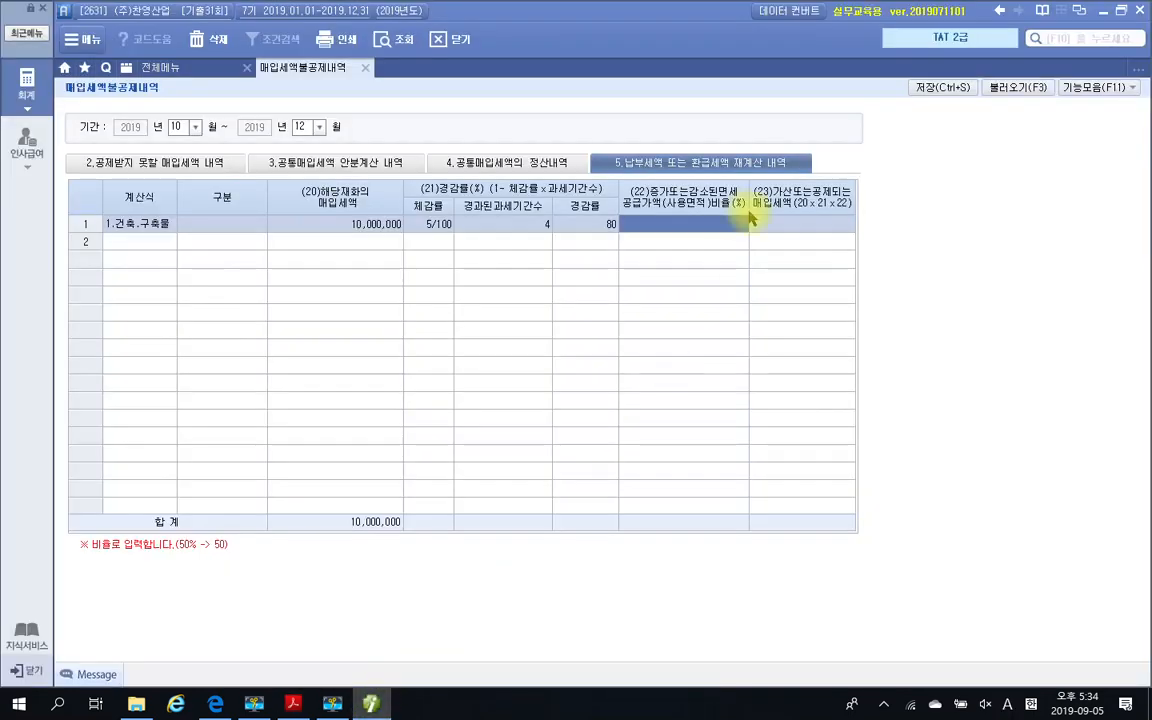
pyautogui.write('10')
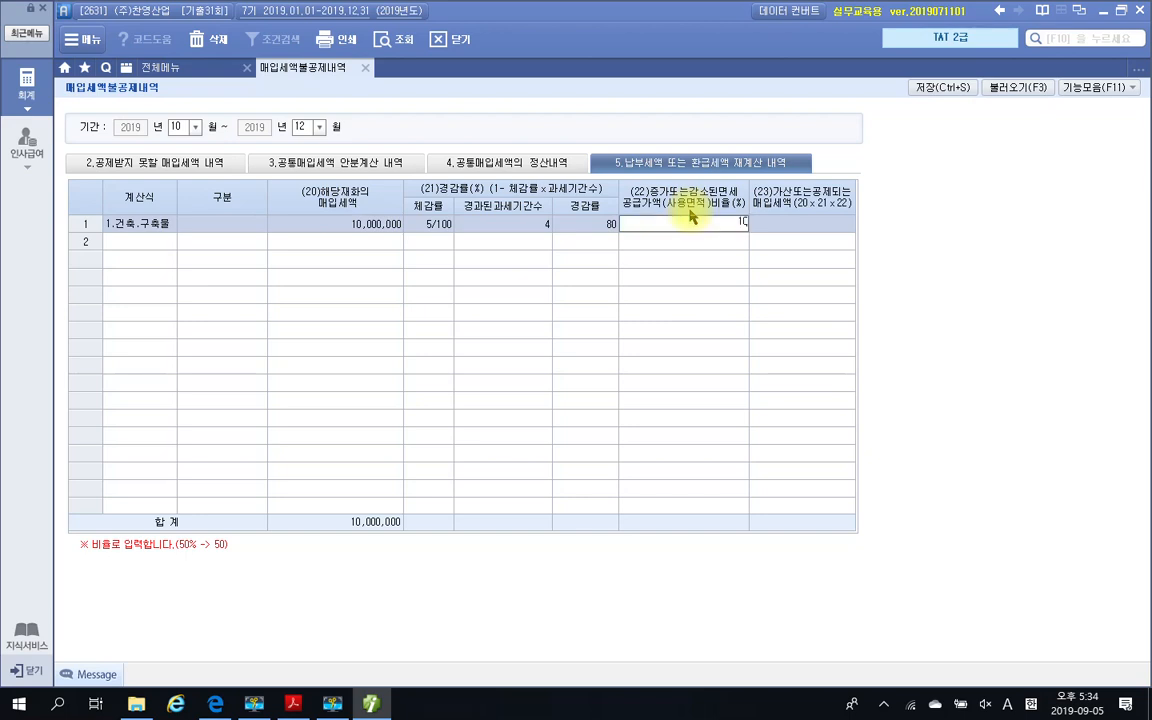
pyautogui.press('Return')
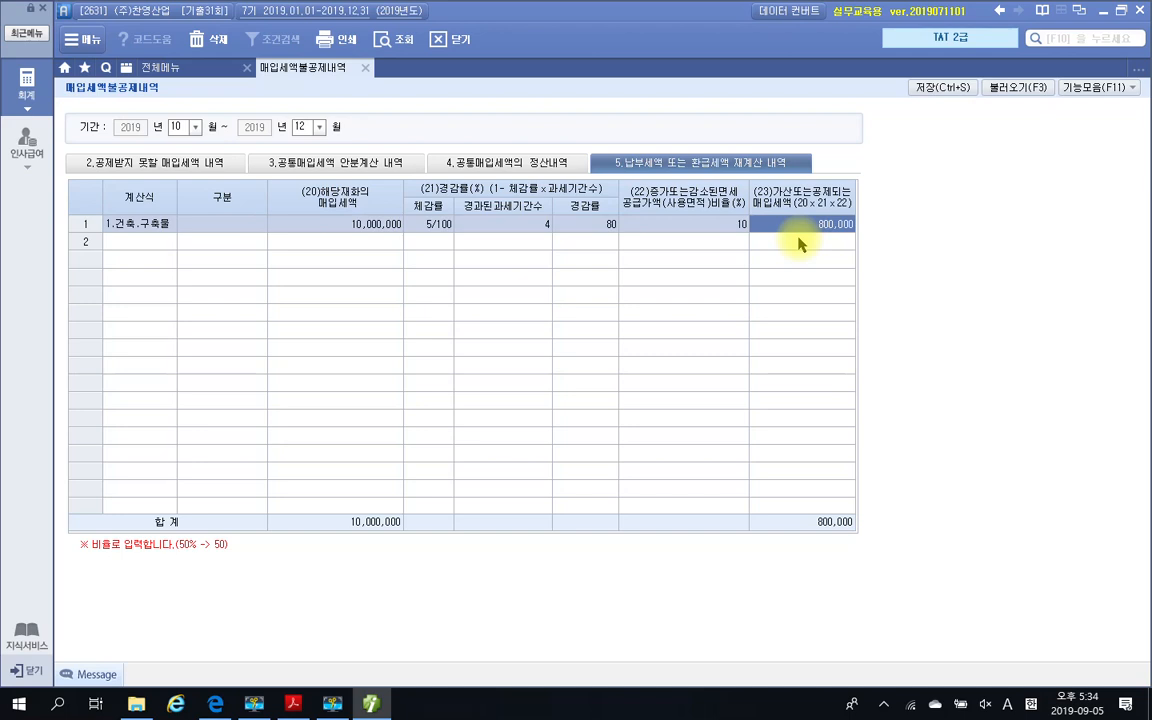
# Check the 기계장치 entry in the exam PDF's 자료 1 and start row 2 in Smart A with 계산식 2.기타 감가상각자산
pyautogui.click(126, 247)
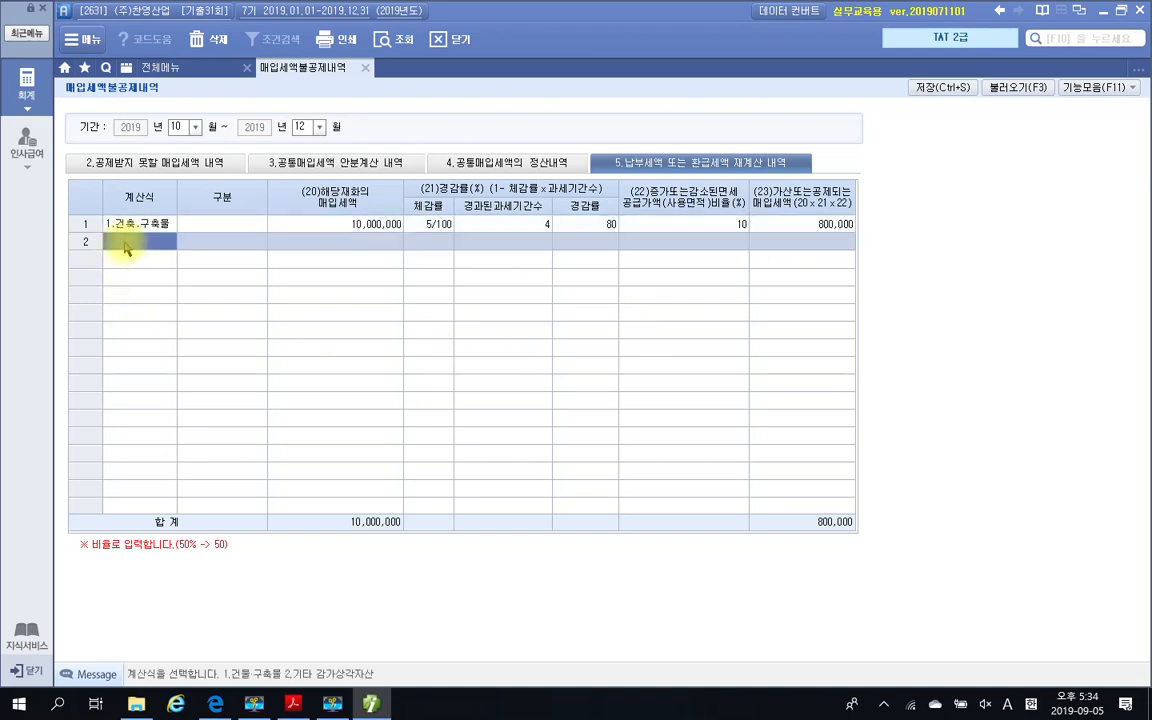
pyautogui.press('Hangul')
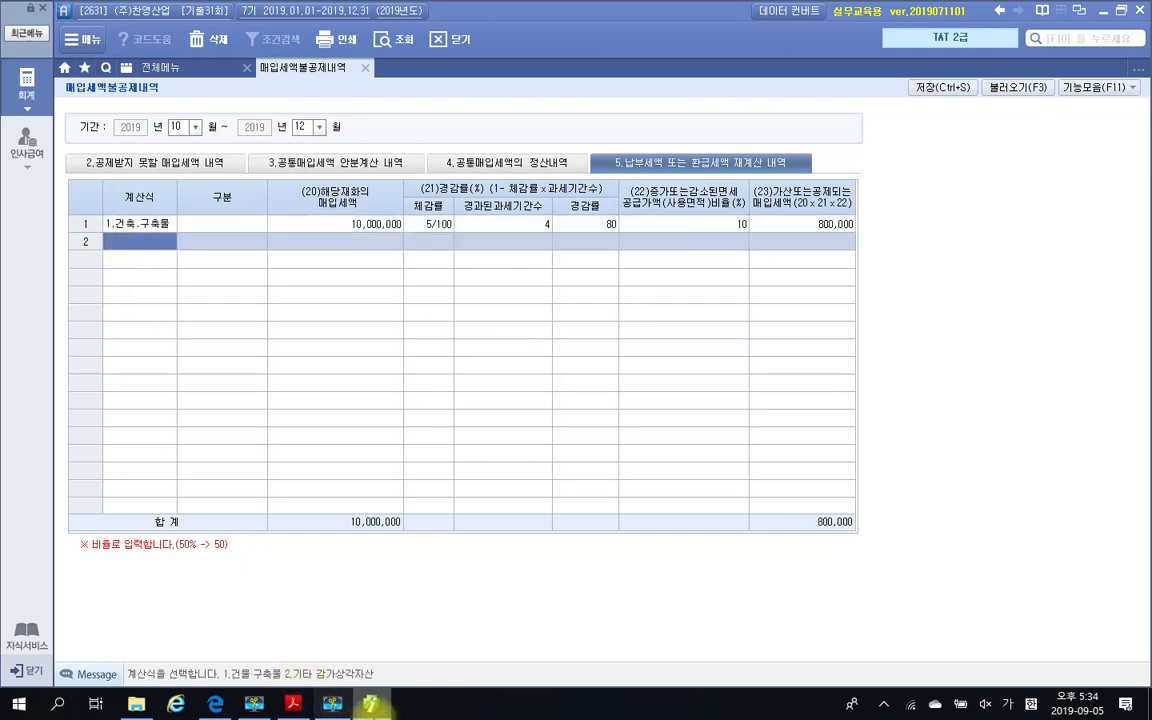
pyautogui.click(293, 704)
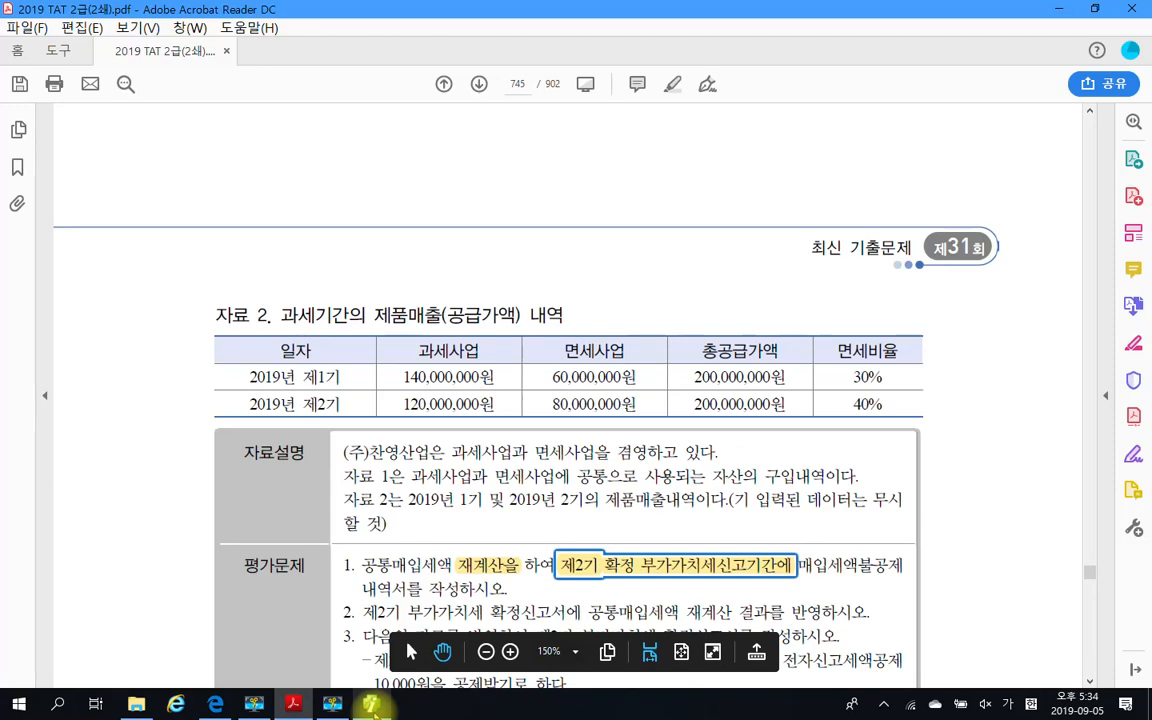
pyautogui.scroll(10, 532, 450)
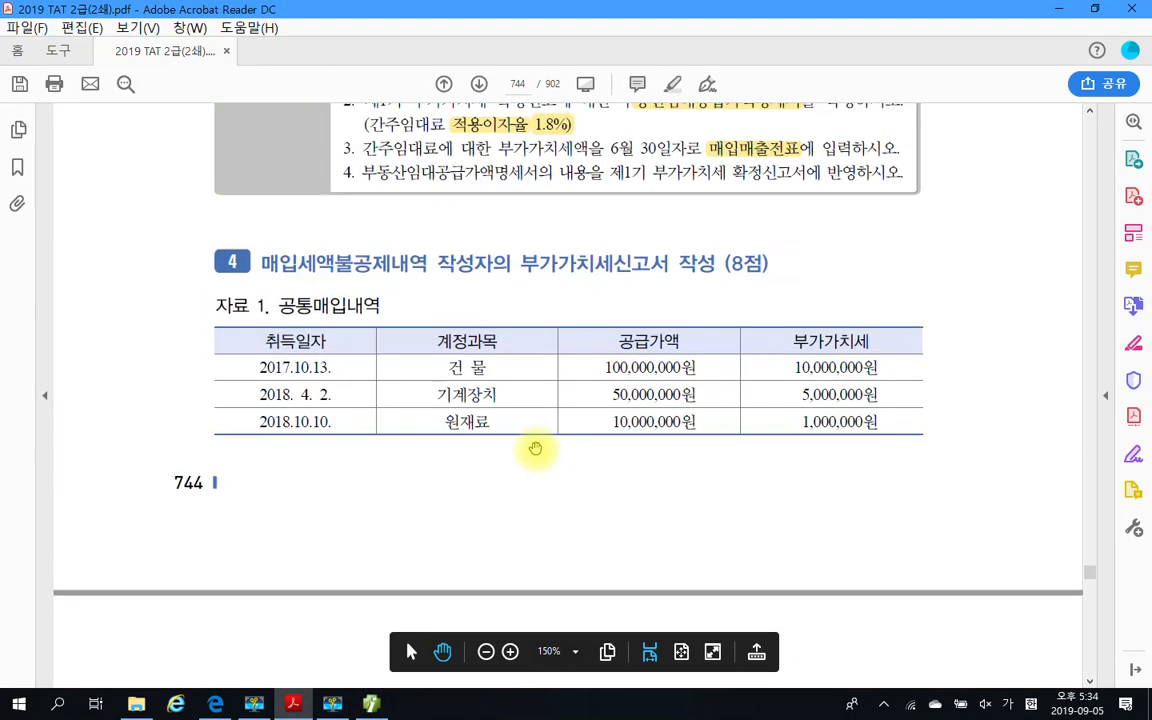
pyautogui.scroll(-3, 535, 449)
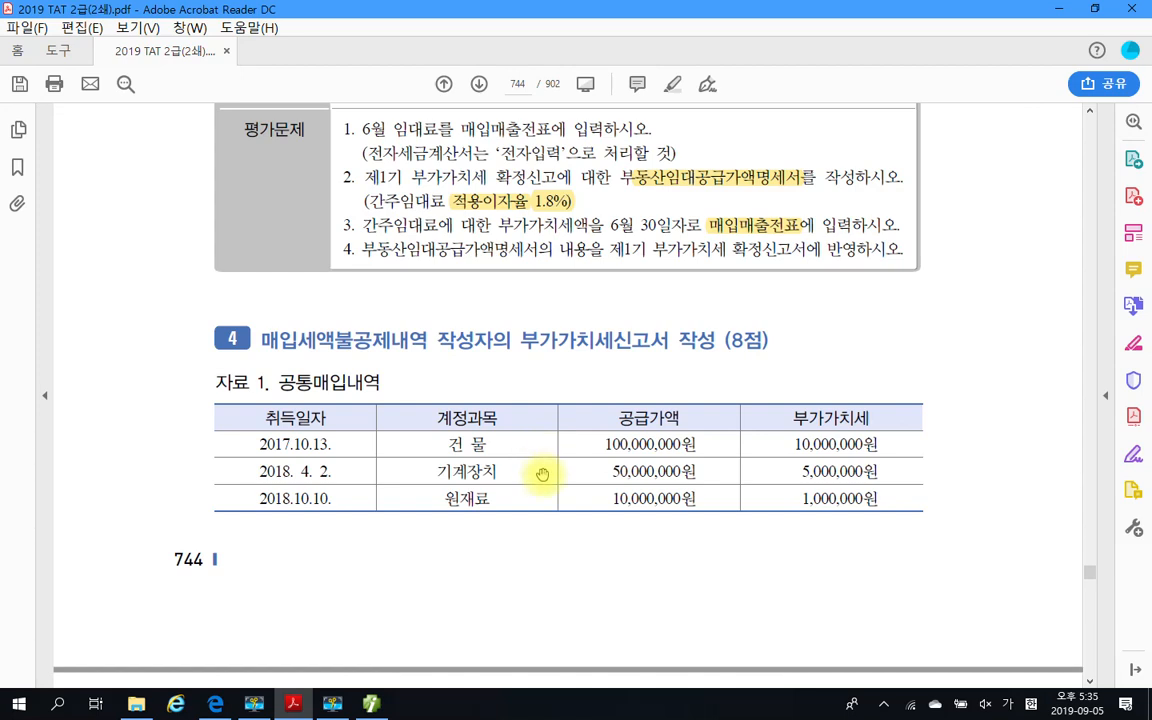
pyautogui.scroll(-2, 541, 474)
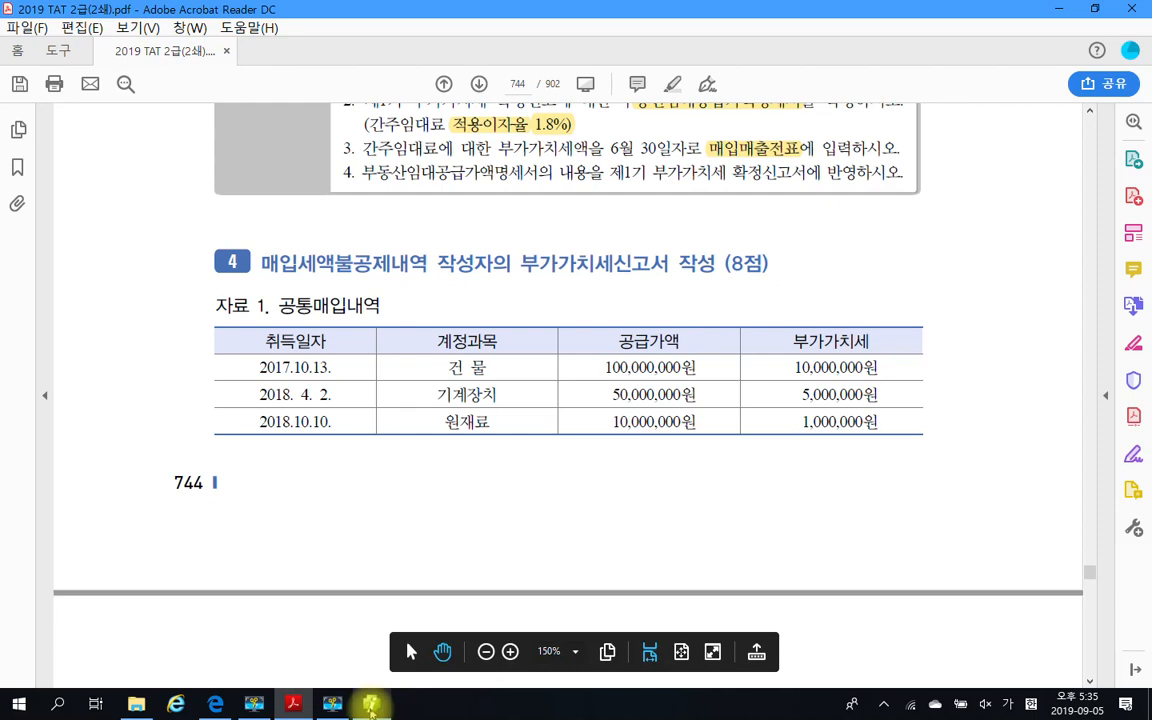
pyautogui.moveTo(371, 710)
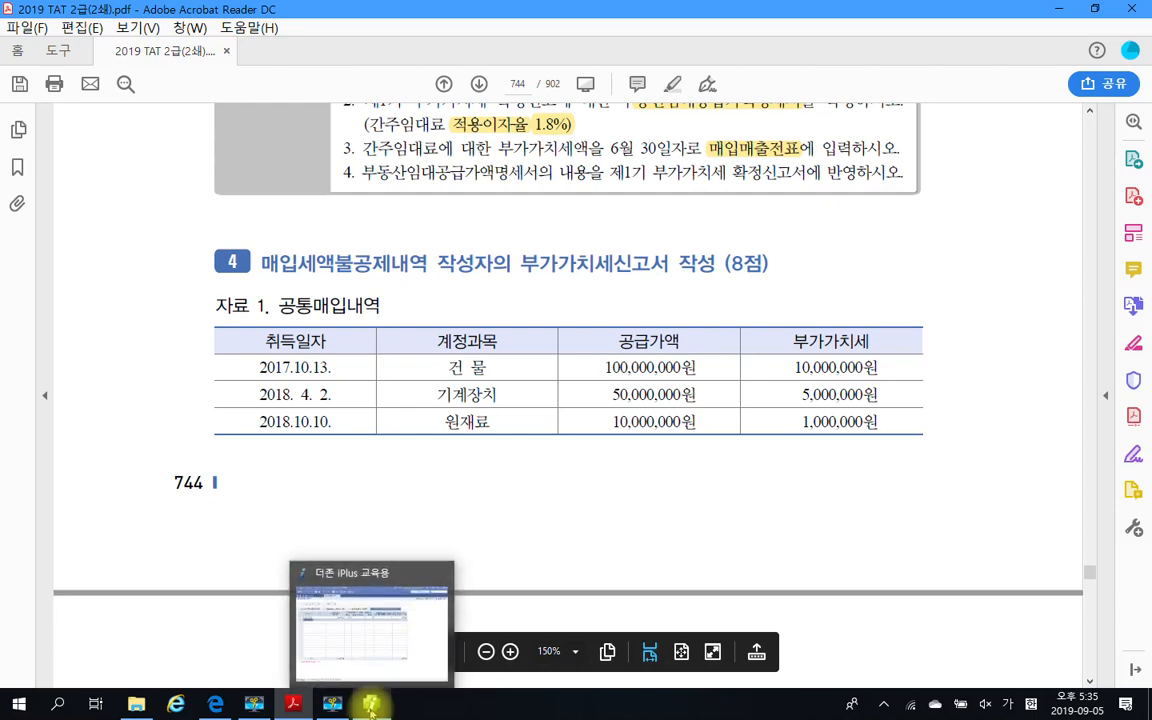
pyautogui.click(371, 706)
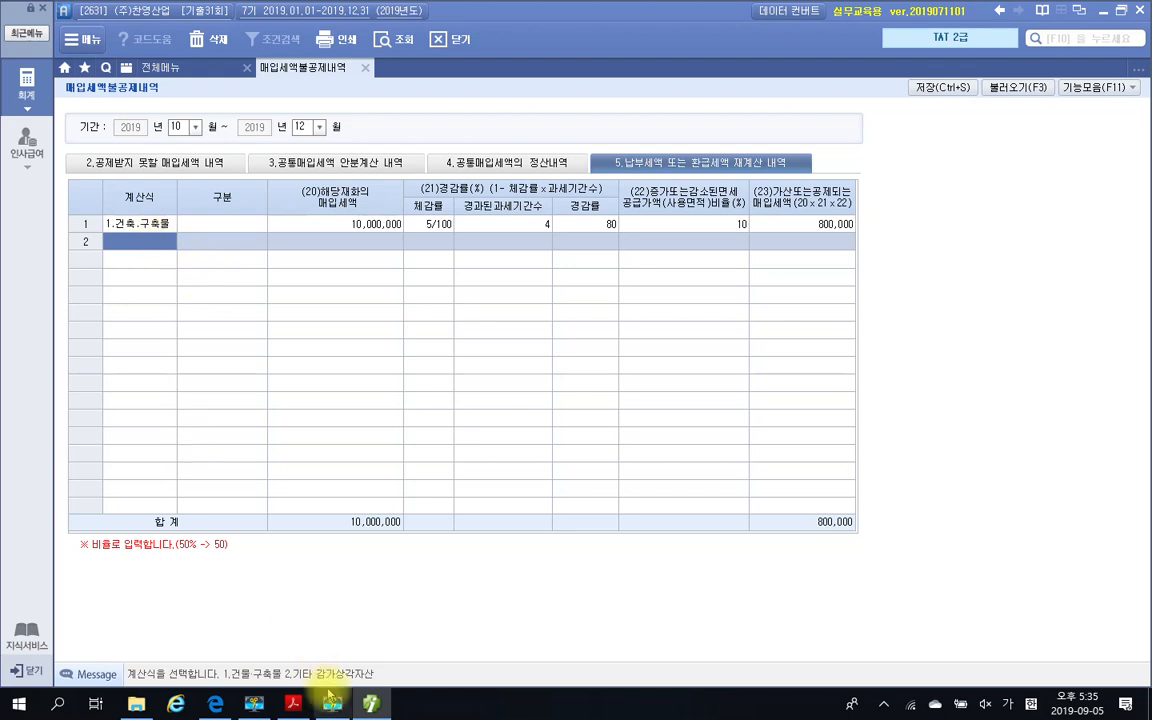
pyautogui.write('2')
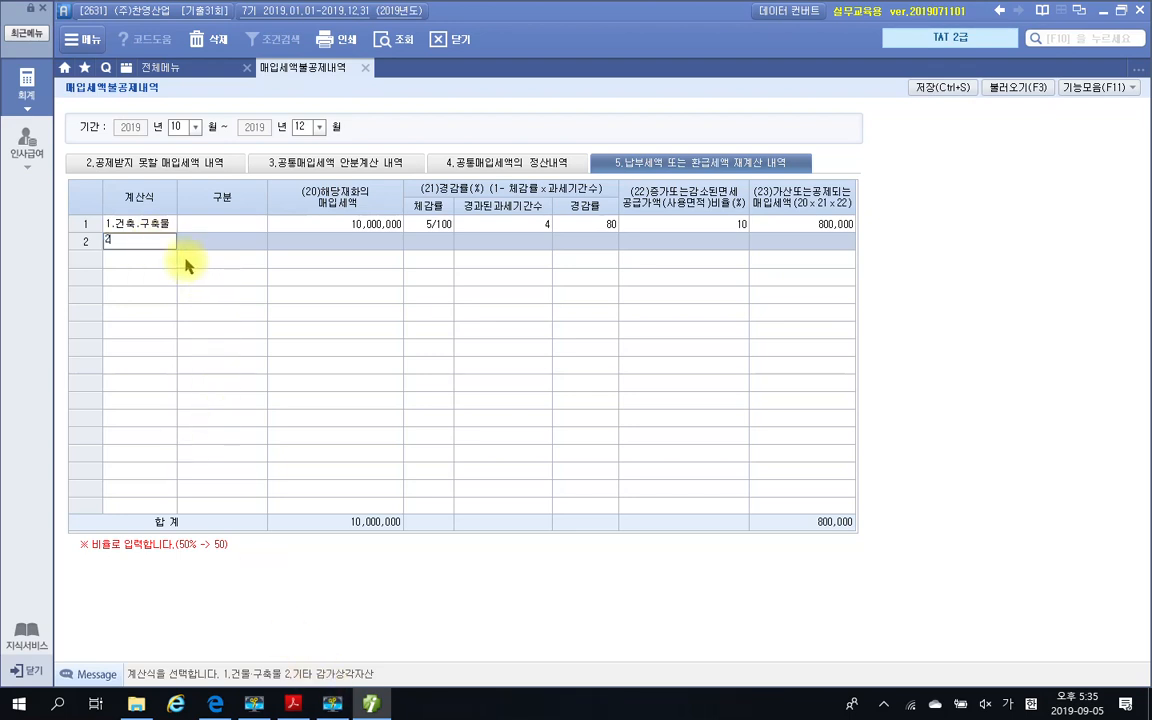
pyautogui.press('Return')
pyautogui.press('Return')
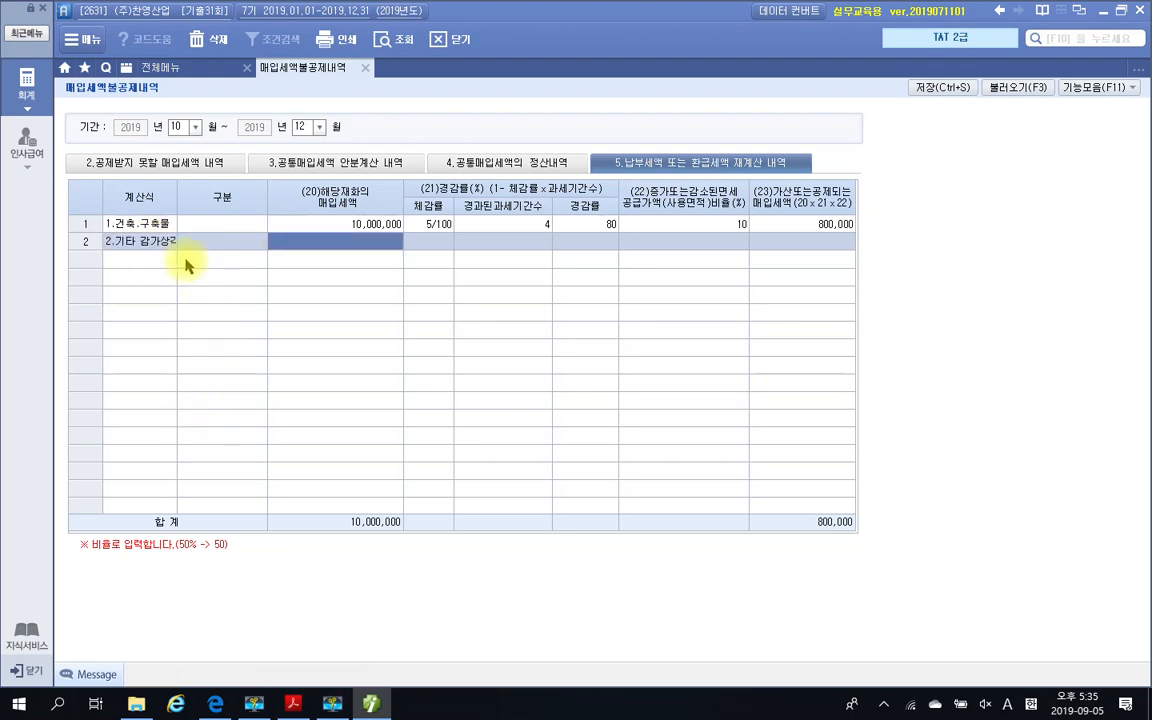
# Enter 5,000,000 as row 2's 해당재화의 매입세액 and set its 체감률 to 25/100
pyautogui.write('5000000')
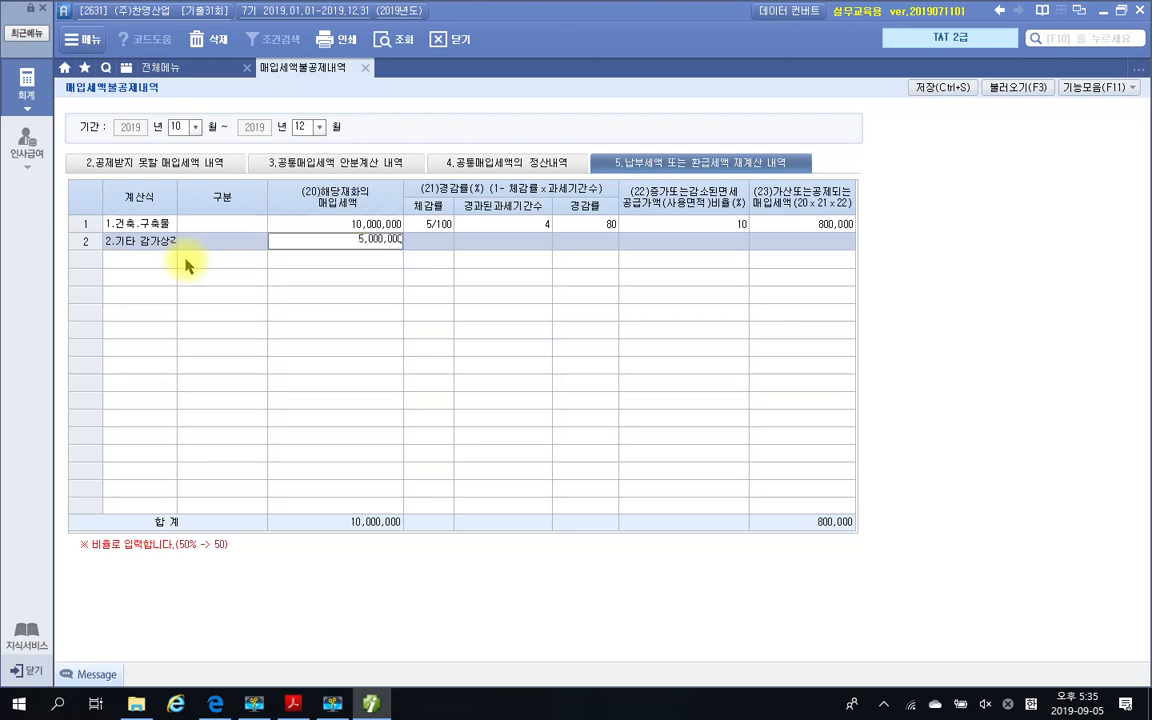
pyautogui.press('Return')
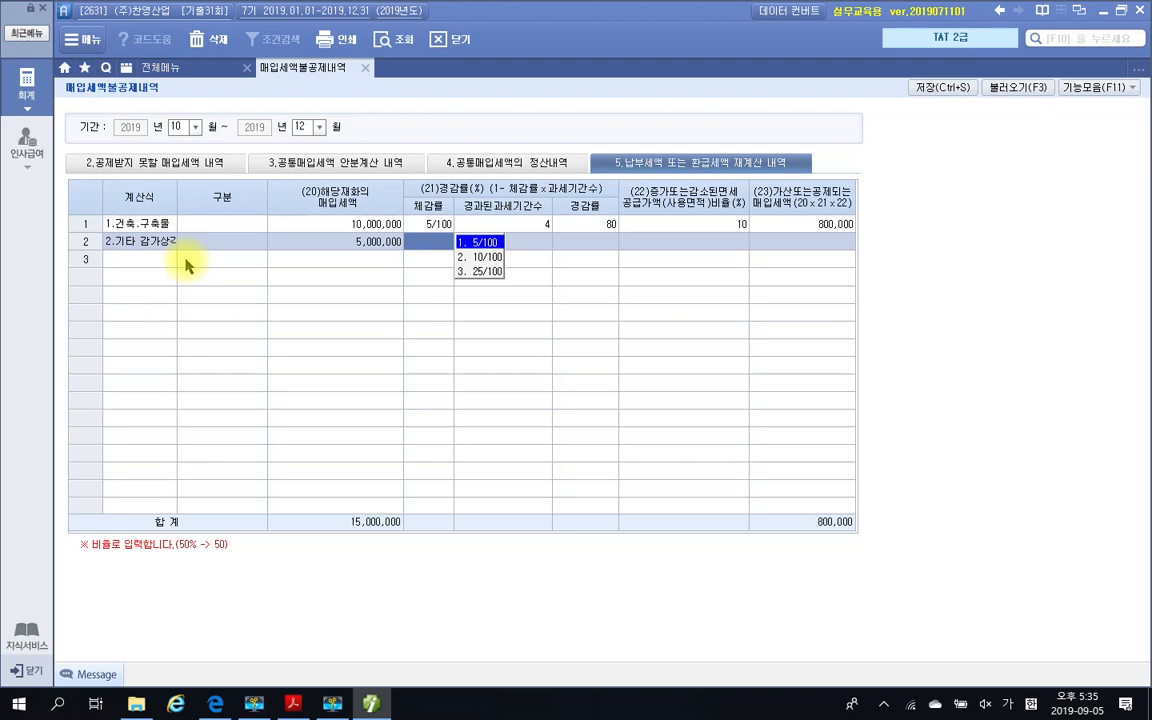
pyautogui.click(490, 271)
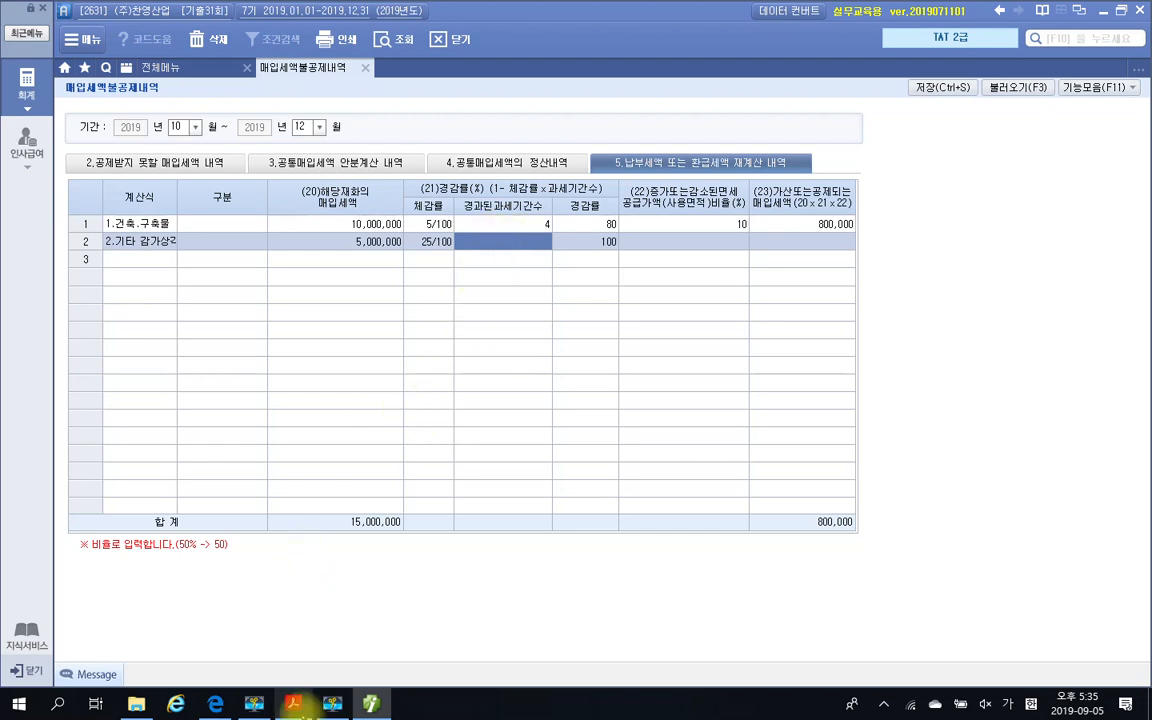
# Check the 기계장치's 취득일자 in the exam PDF's 자료 1 and set row 2's 경과된과세기간수 to 3 in Smart A
pyautogui.click(293, 704)
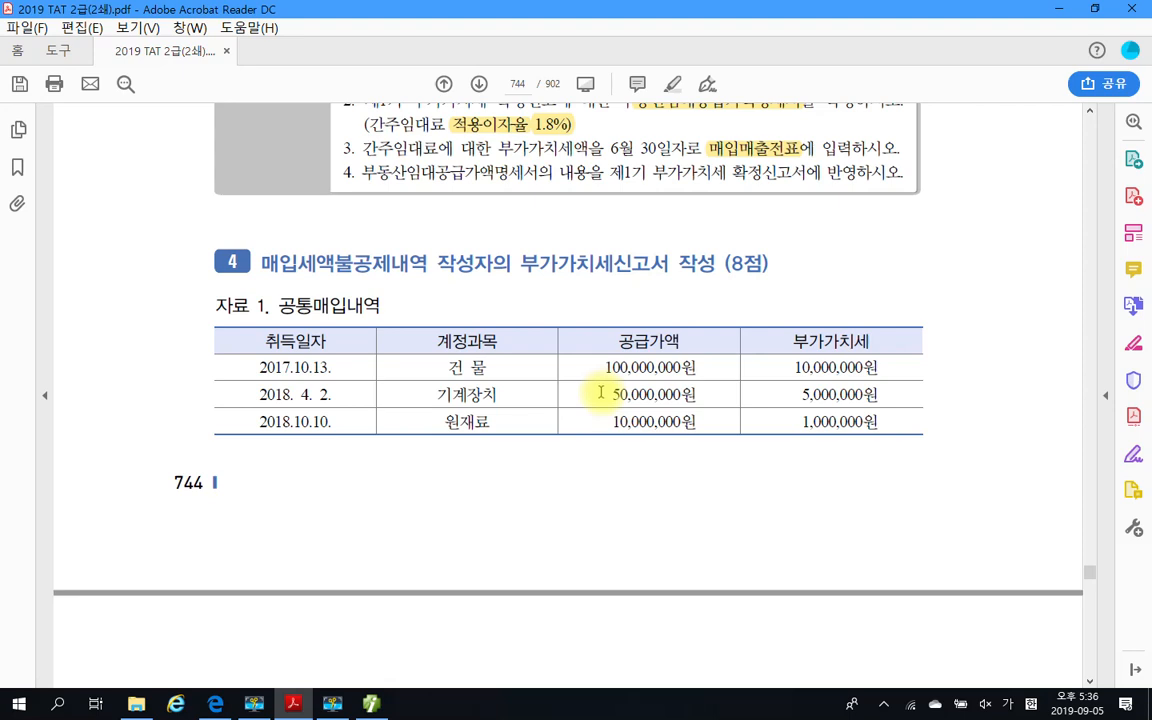
pyautogui.click(372, 703)
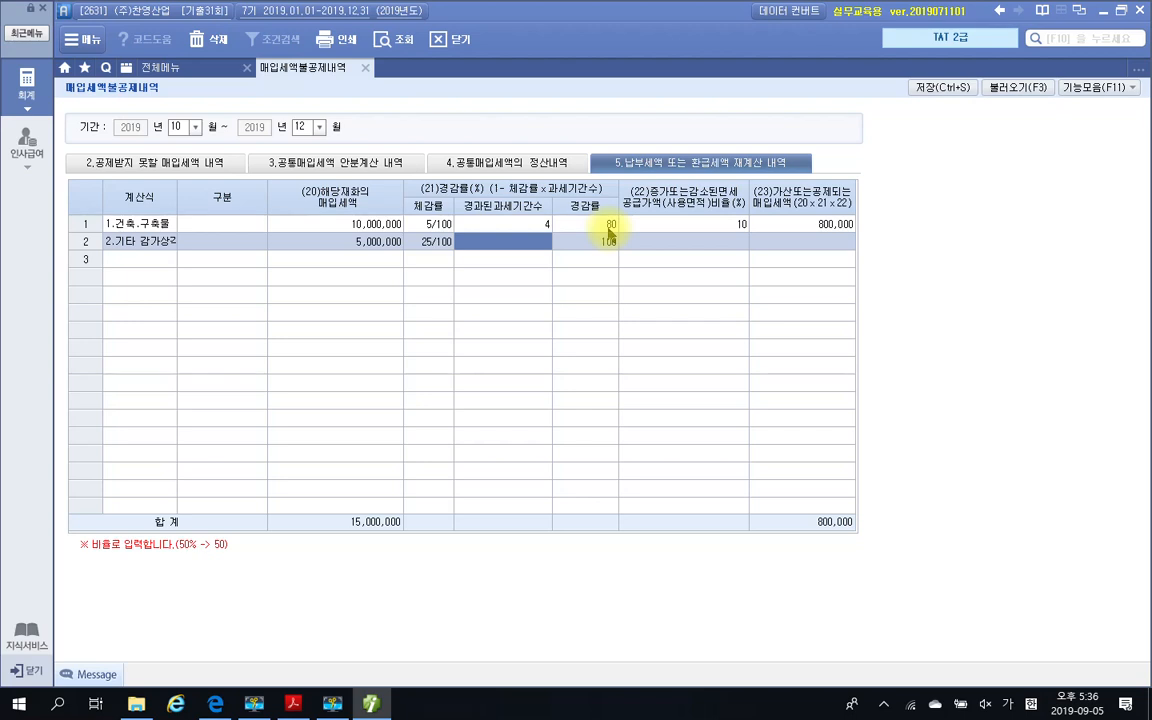
pyautogui.write('3')
pyautogui.press('Return')
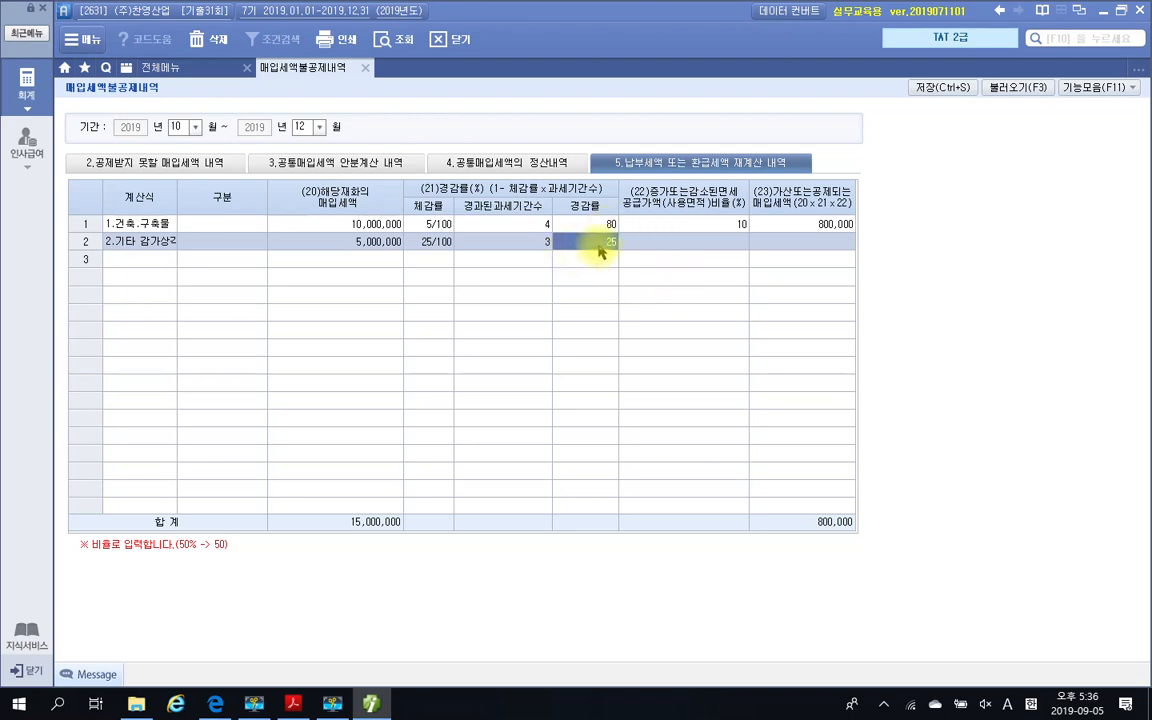
# Enter 10 as row 2's 증가 또는 감소된 면세공급가액(사용면적) 비율
pyautogui.click(680, 247)
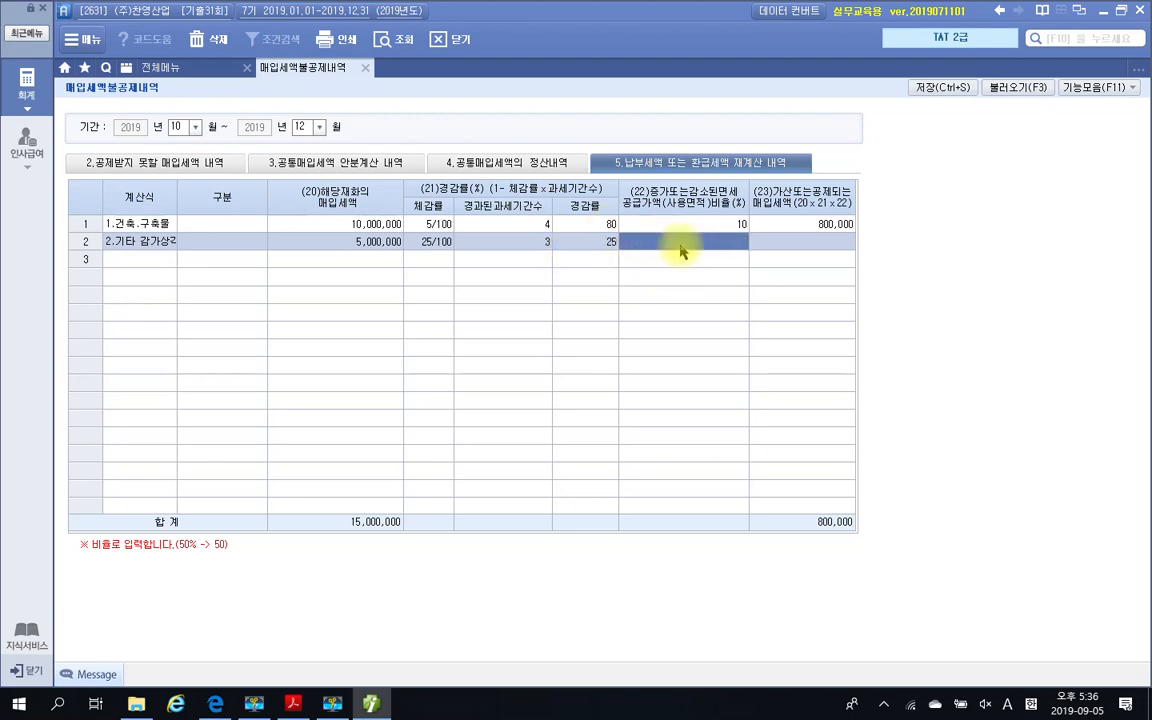
pyautogui.write('10')
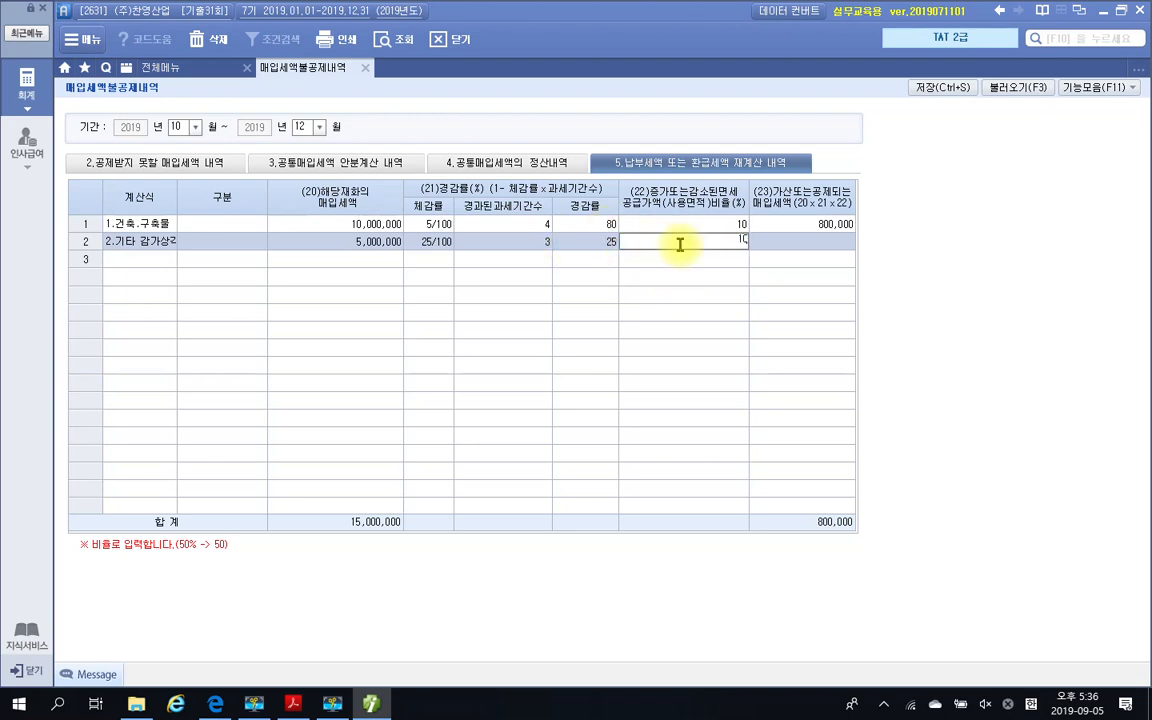
pyautogui.press('Return')
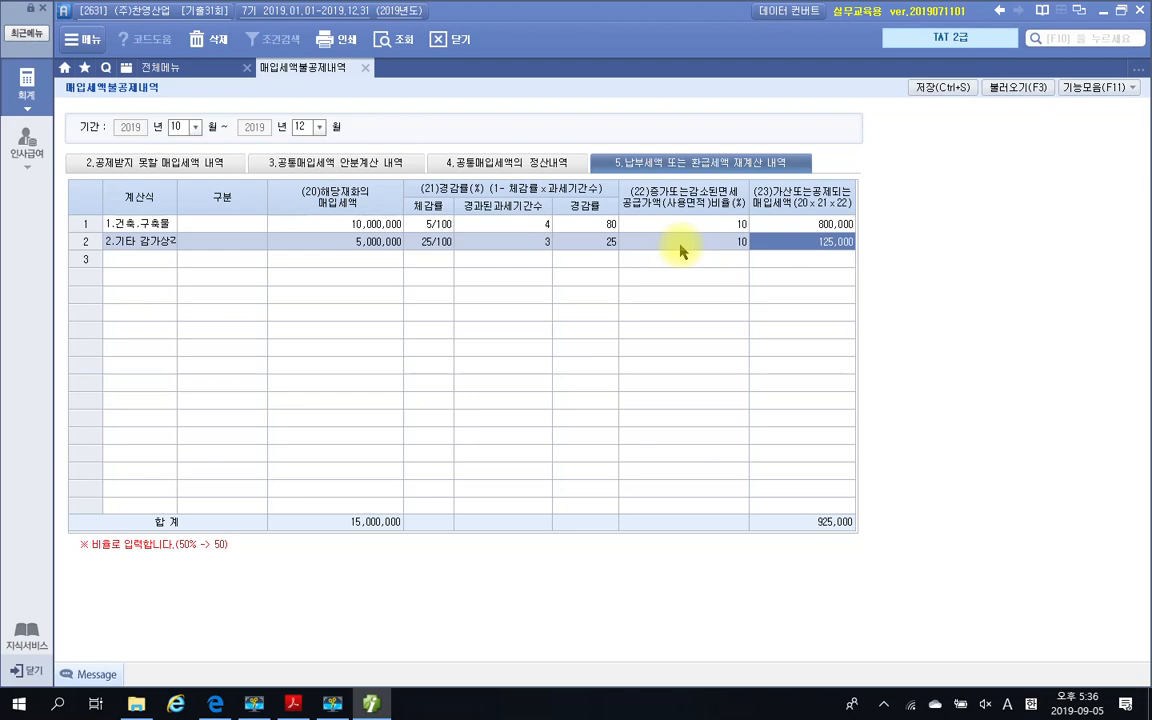
# Compare the recalculation rows with 자료 1 in the exam PDF and read on through 자료 2 to question 4's 평가문제
pyautogui.click(293, 704)
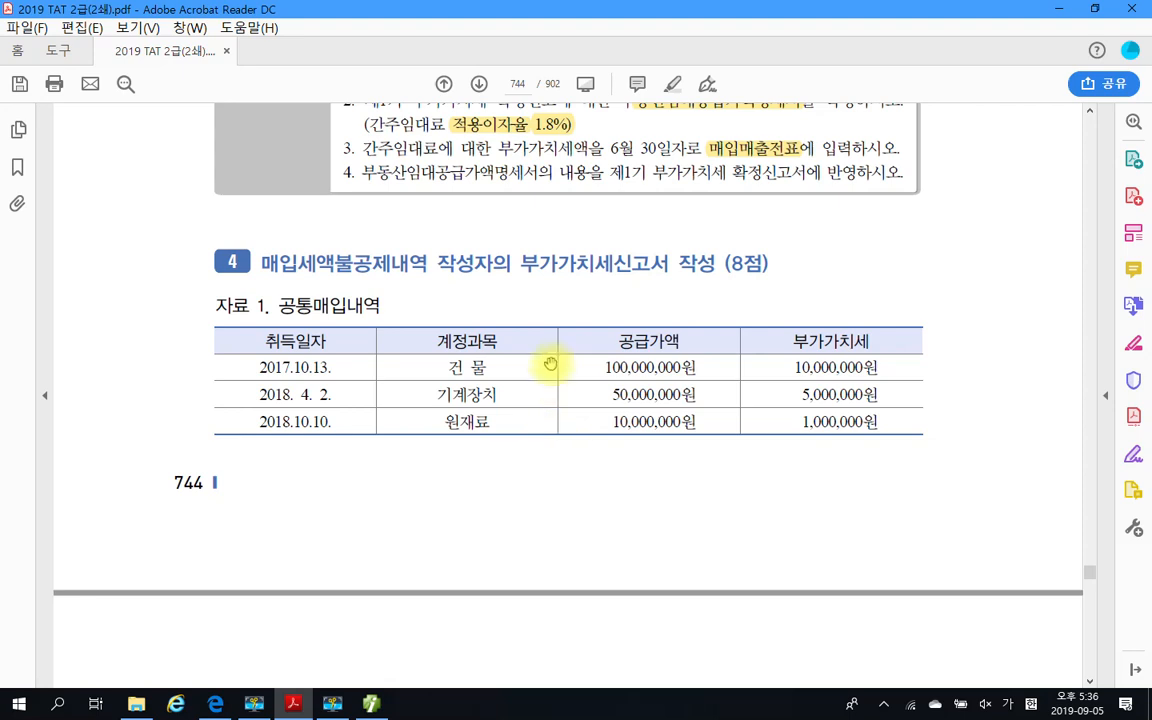
pyautogui.moveTo(519, 680)
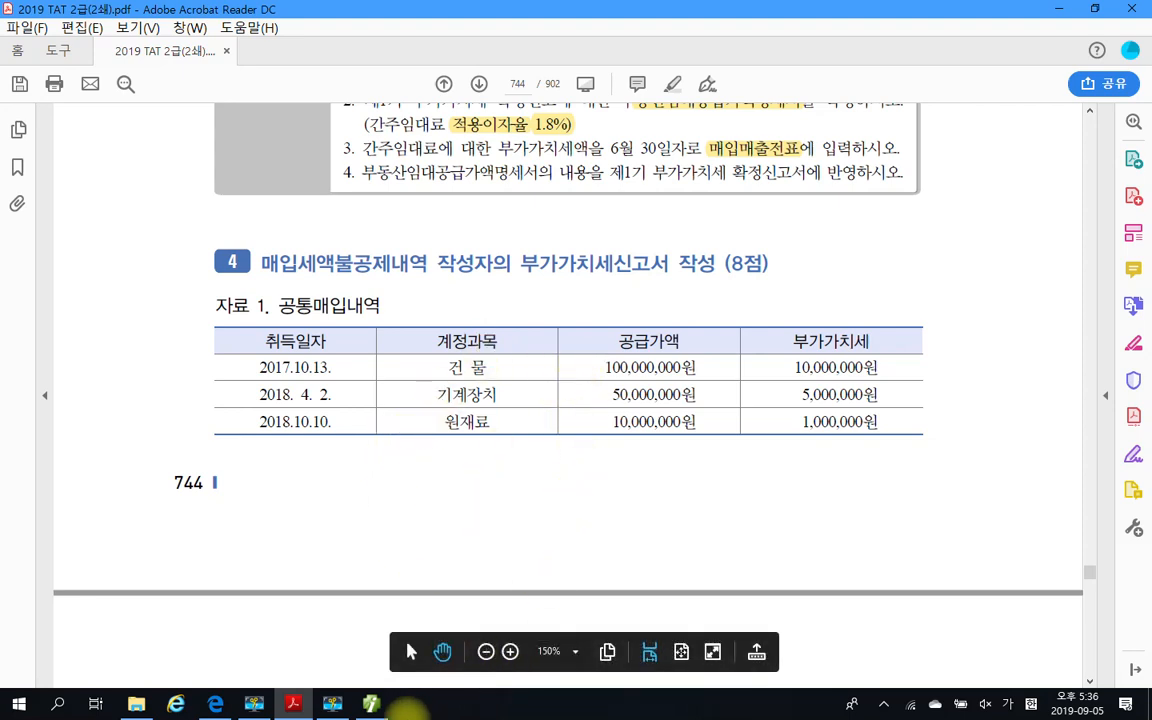
pyautogui.click(373, 706)
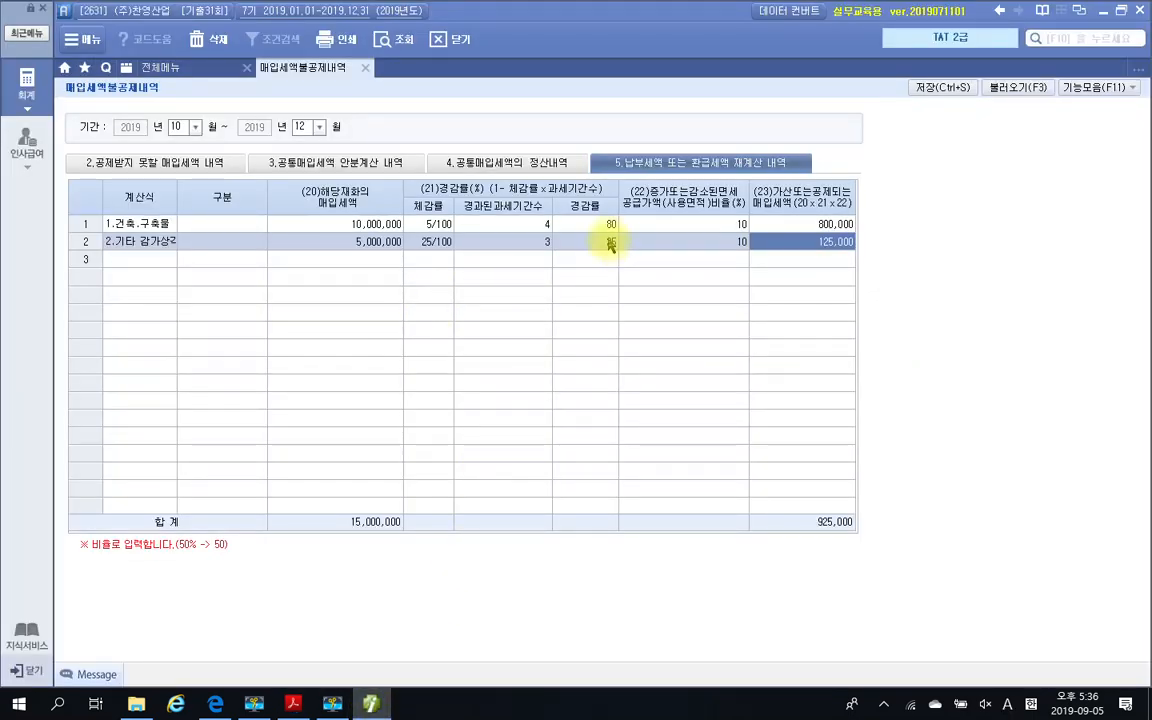
pyautogui.click(371, 703)
pyautogui.scroll(-1, 560, 473)
pyautogui.scroll(-6, 560, 473)
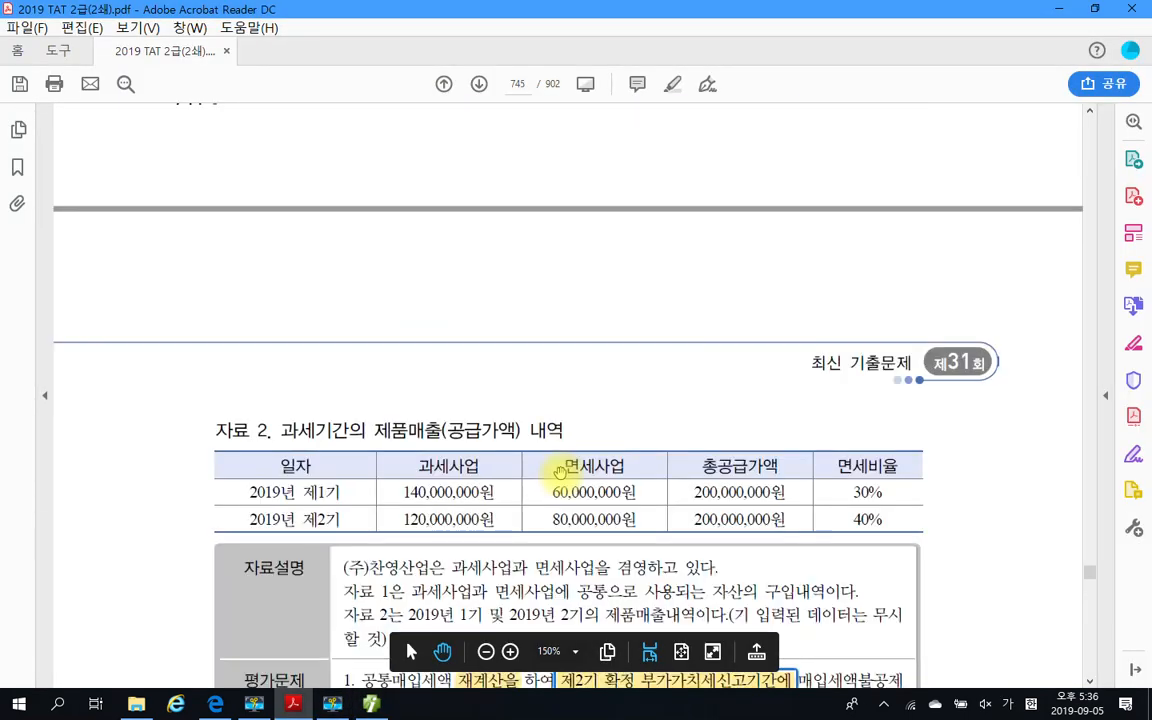
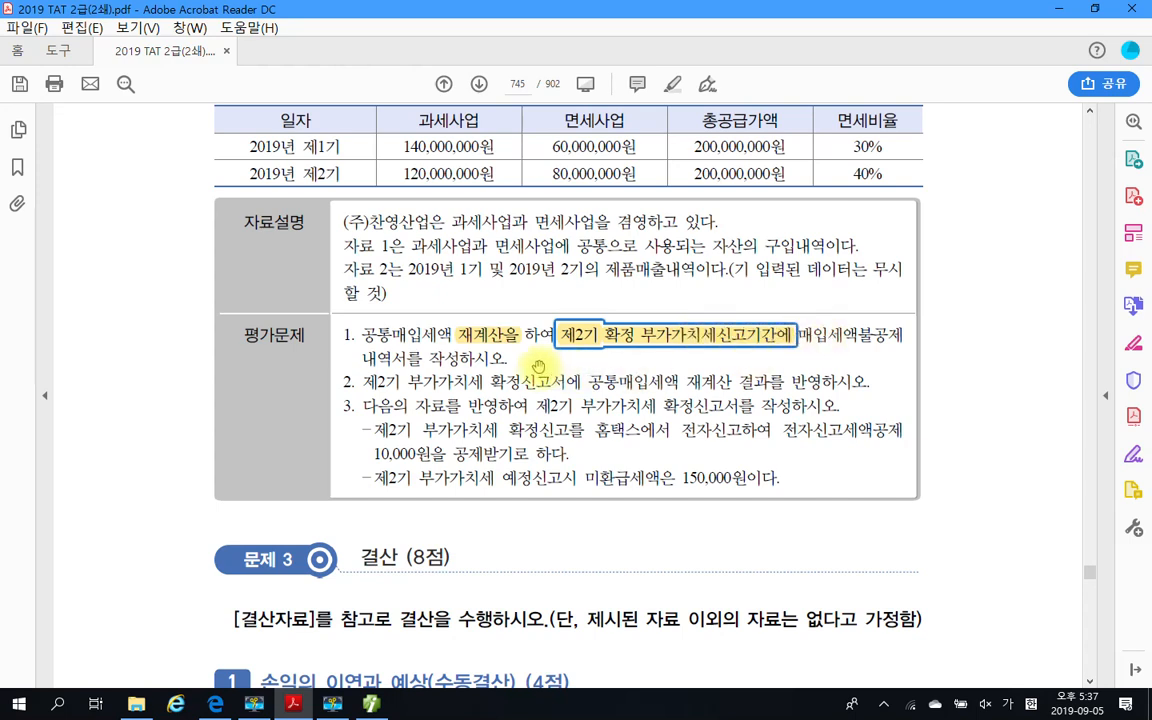
# Switch to Smart A and save the 매입세액불공제내역 for 10월~12월
pyautogui.click(371, 702)
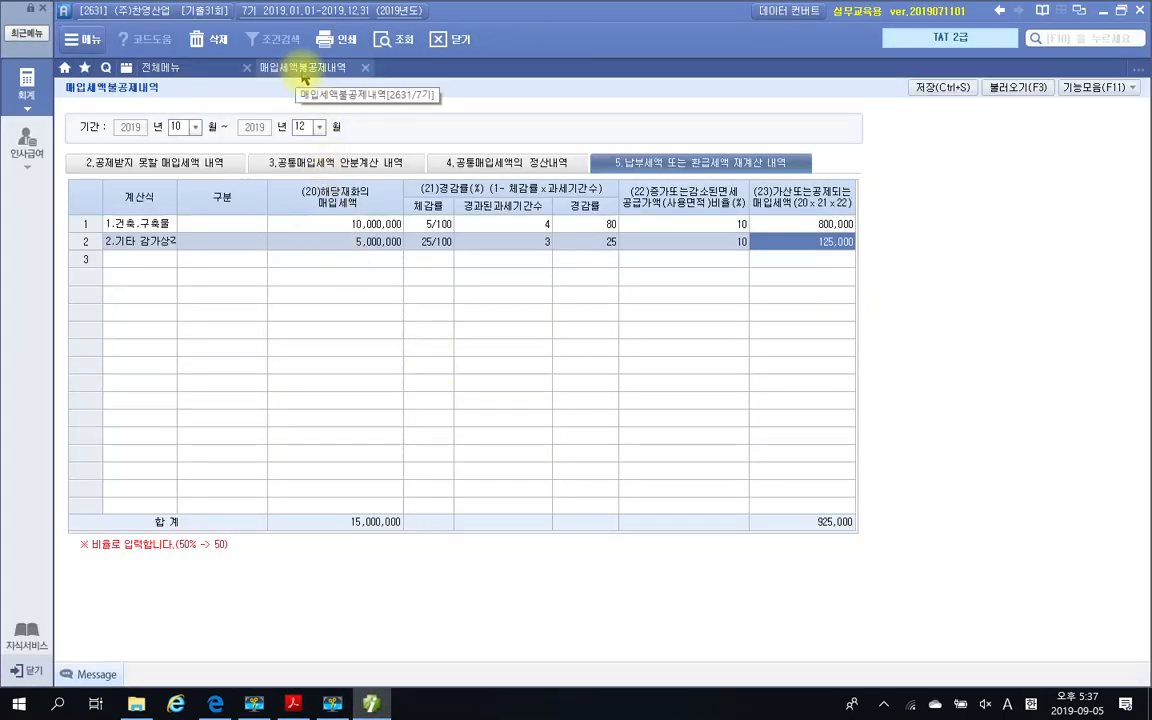
pyautogui.click(938, 88)
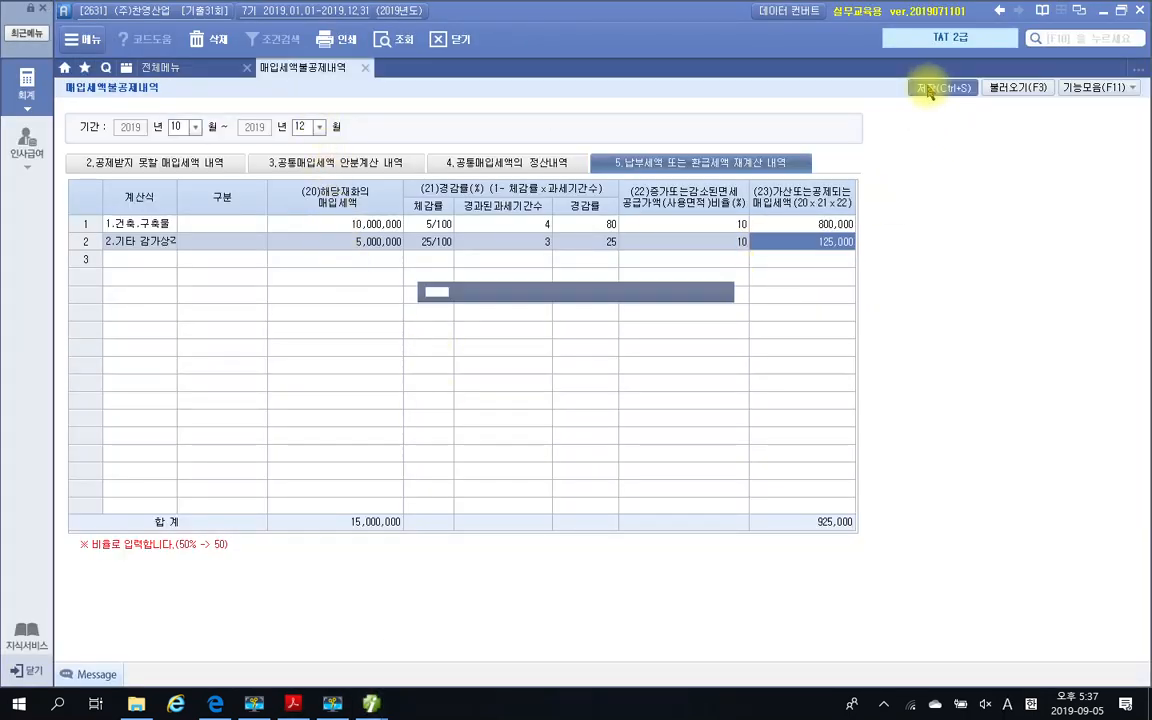
pyautogui.click(530, 388)
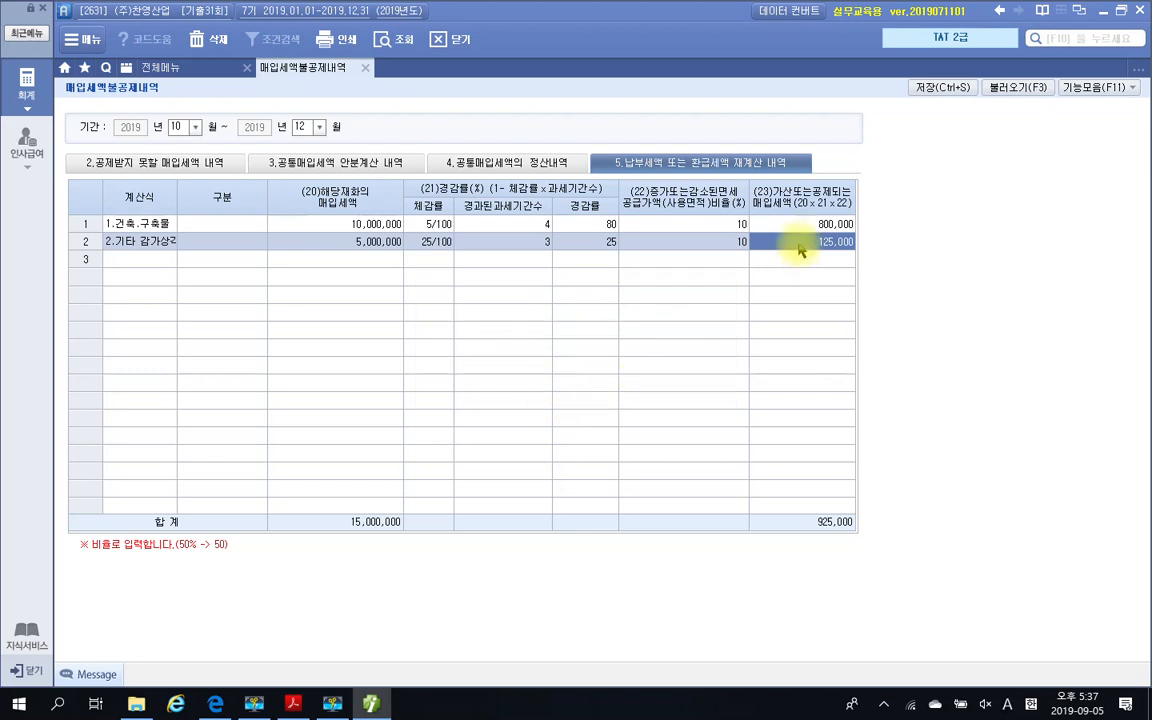
# Read 평가문제 2 in the exam PDF and open Smart A's 부가가치세신고서 for 10월 01일~12월 31일 as 1.정기신고
pyautogui.click(375, 705)
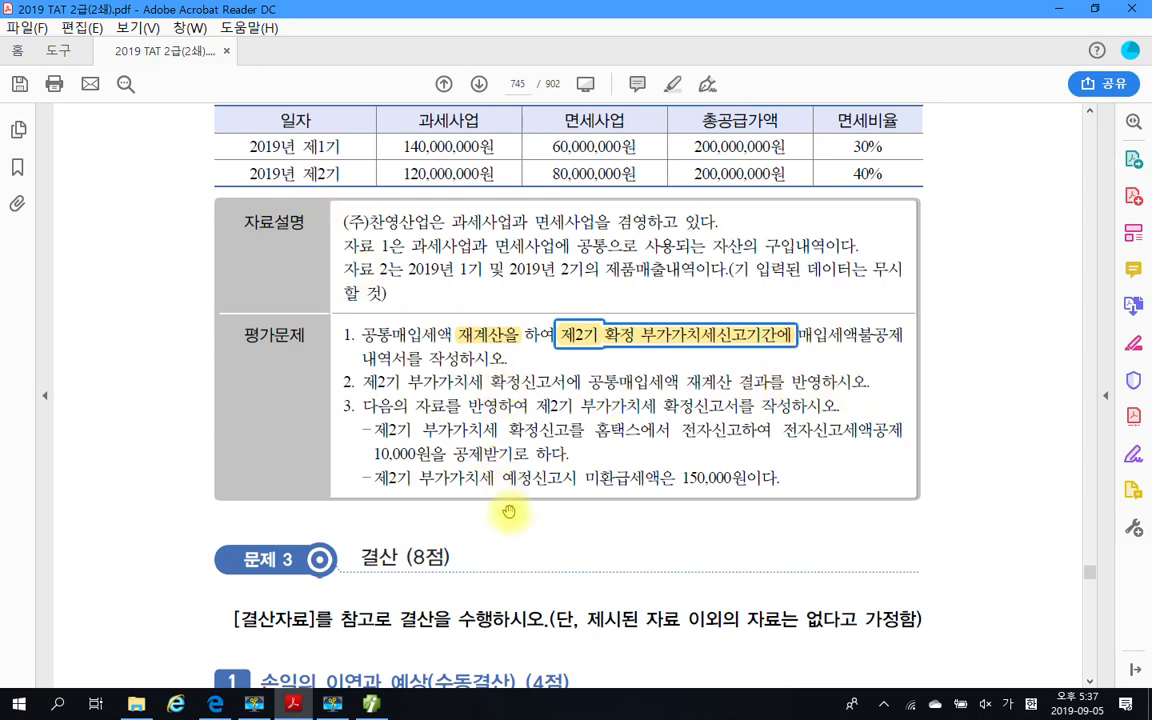
pyautogui.hotkey('alt', 'Tab')
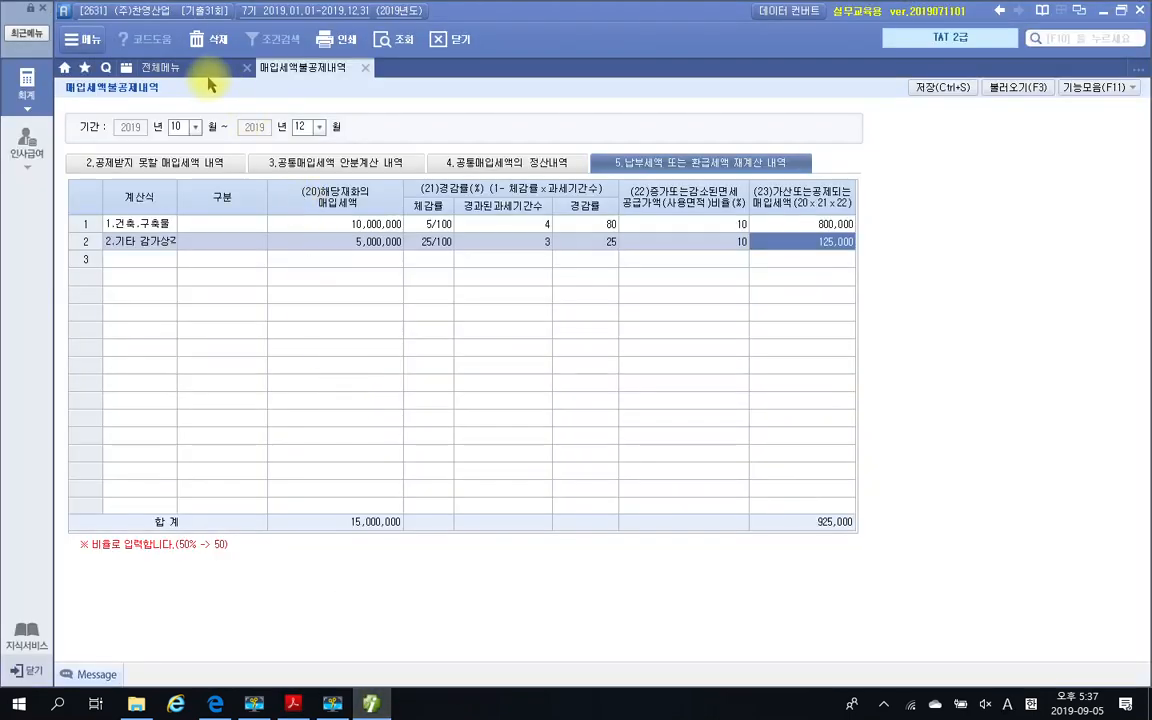
pyautogui.click(160, 67)
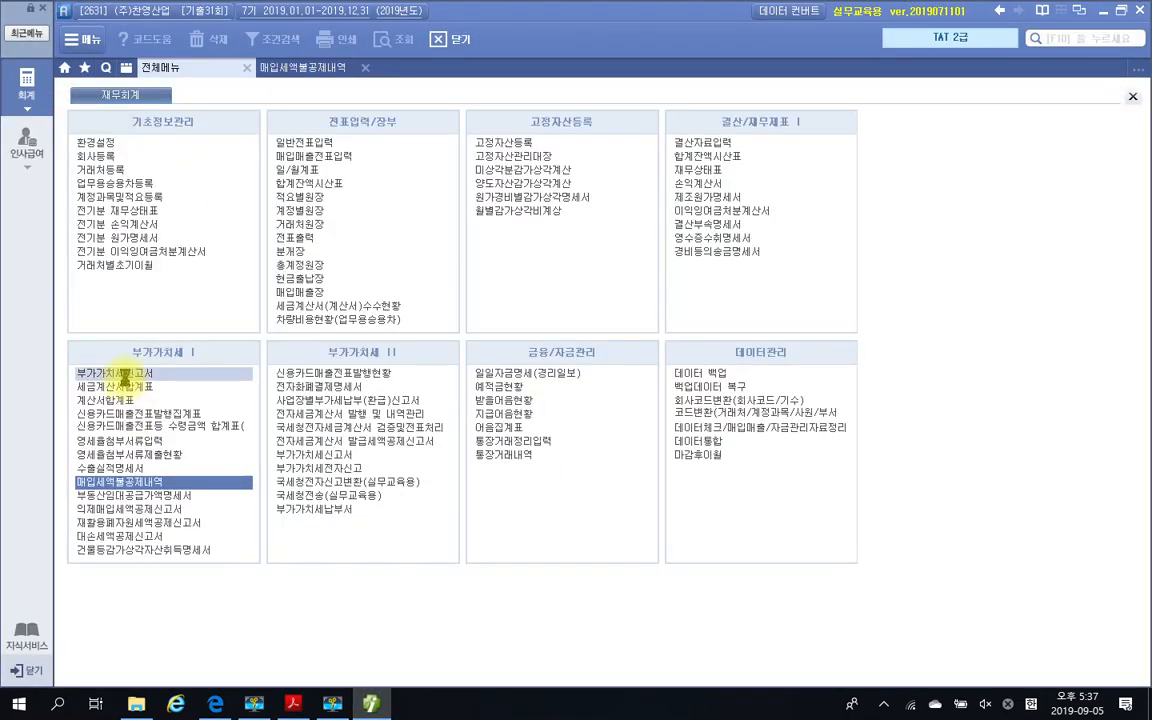
pyautogui.click(121, 375)
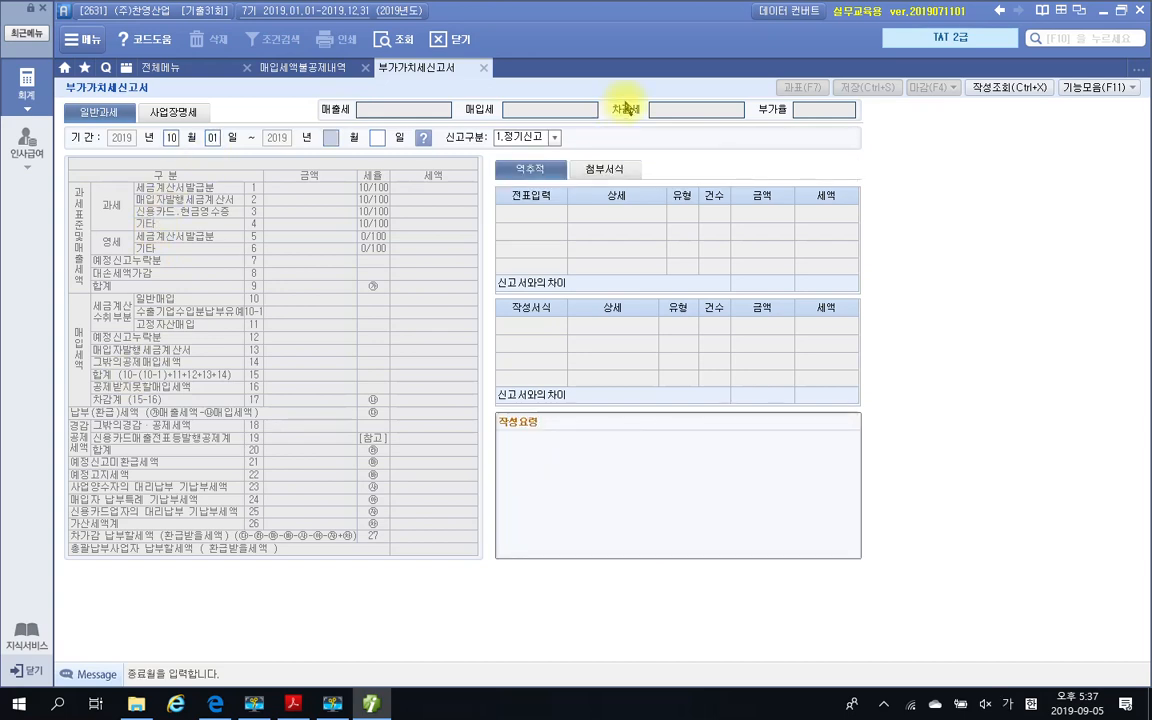
pyautogui.press('Return')
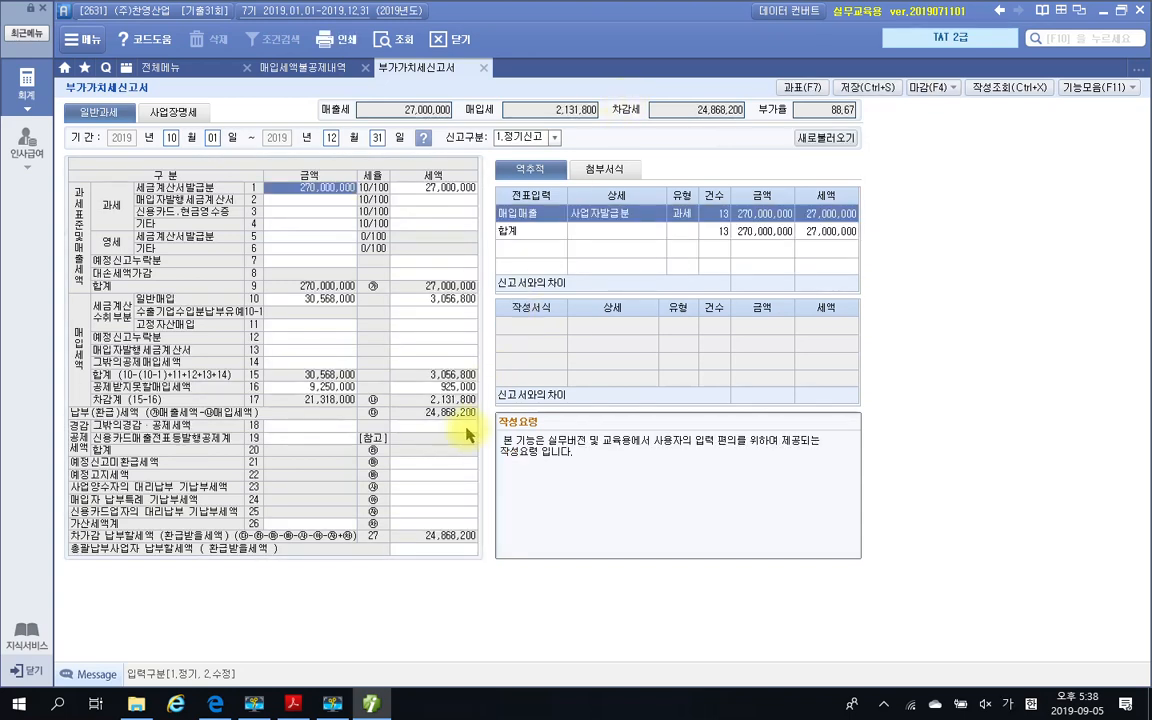
# Compare the return's 일반매입 and 공제받지못할매입세액 lines with the 매입세액불공제내역 and trace the latter to its 재계산 source
pyautogui.click(316, 77)
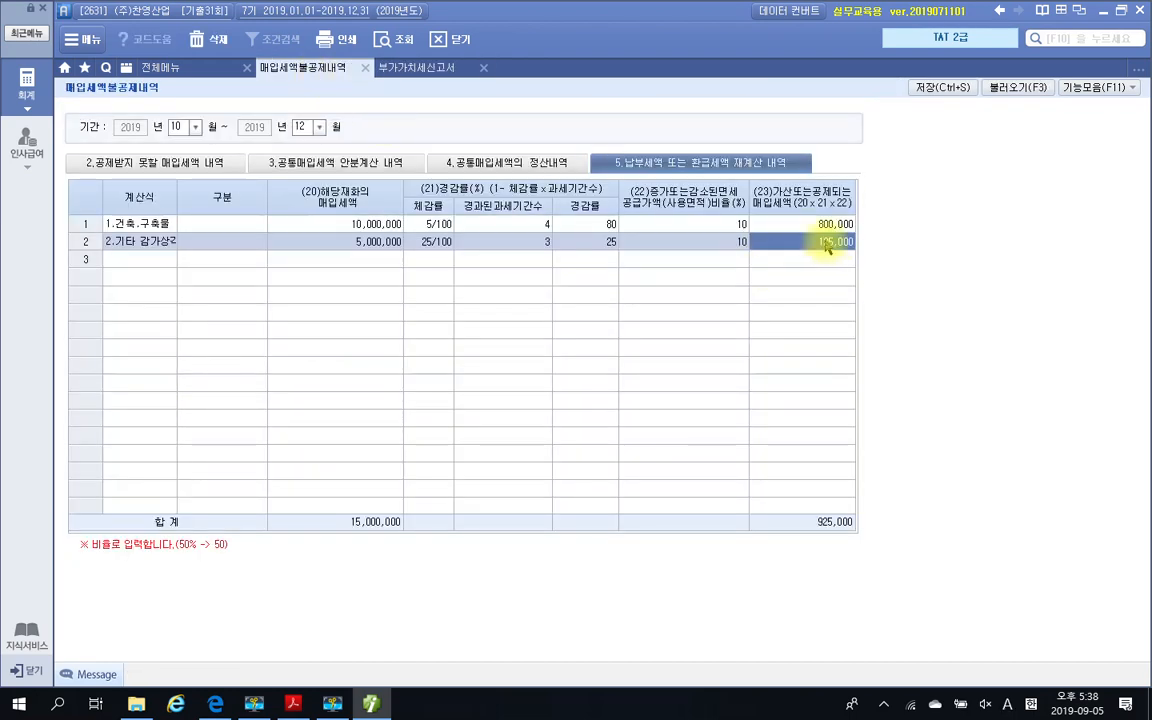
pyautogui.click(420, 72)
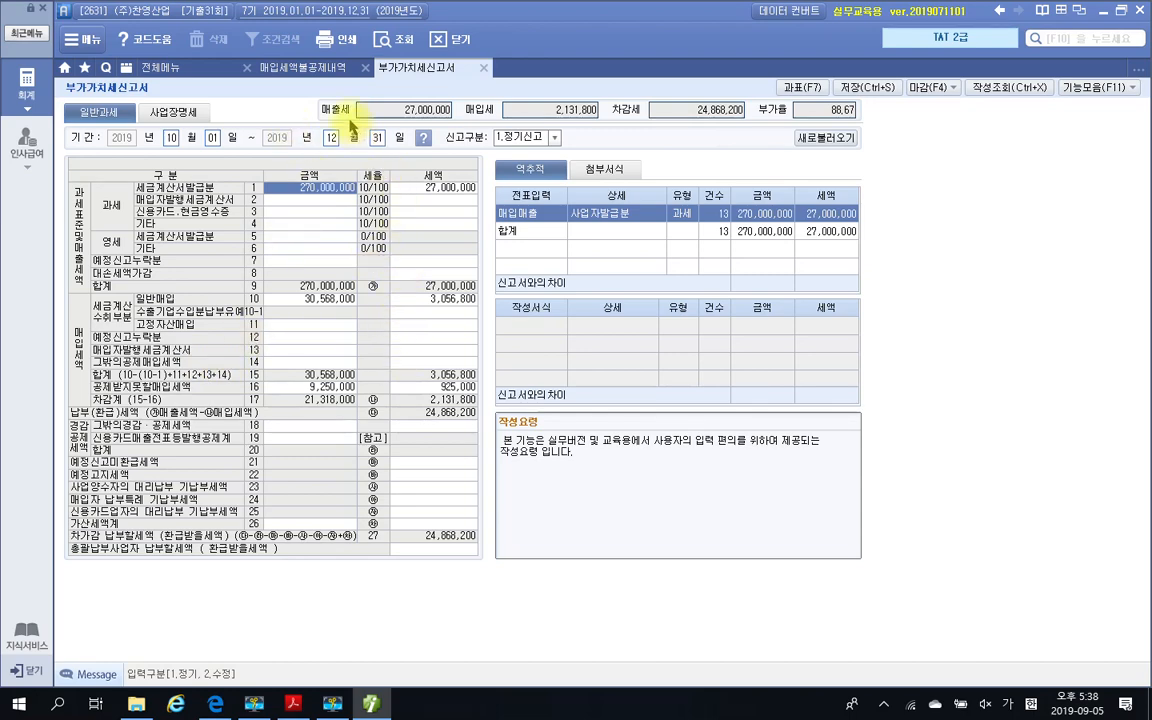
pyautogui.click(308, 69)
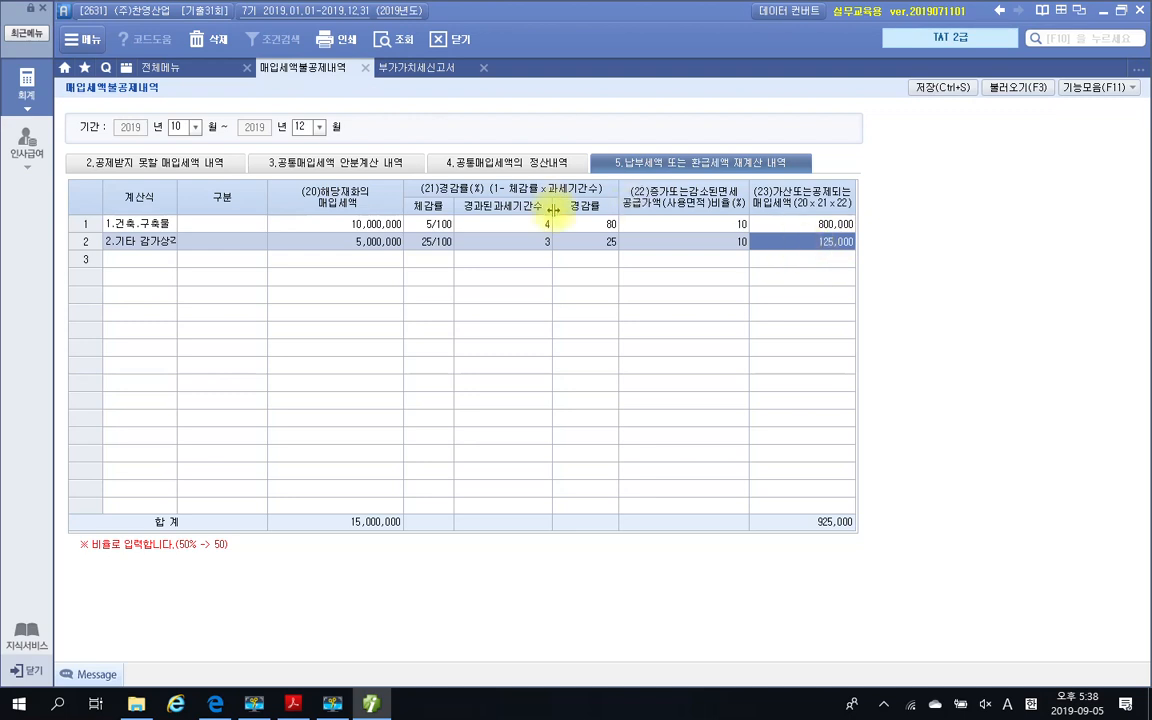
pyautogui.click(398, 72)
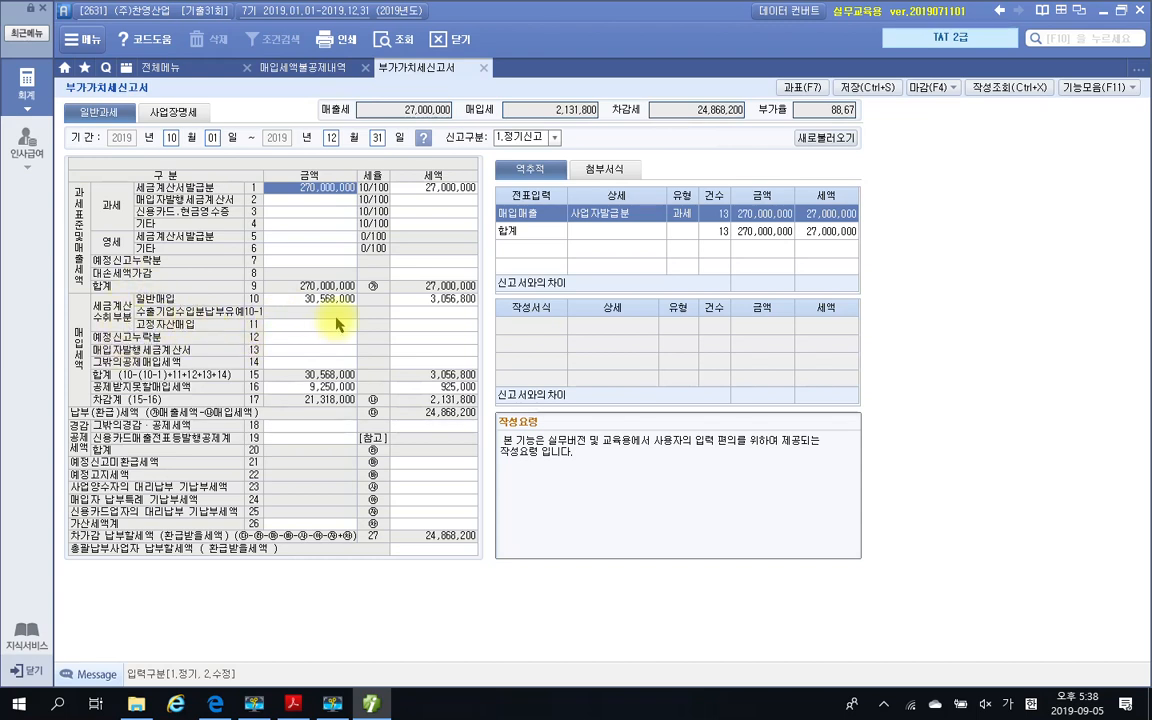
pyautogui.click(326, 299)
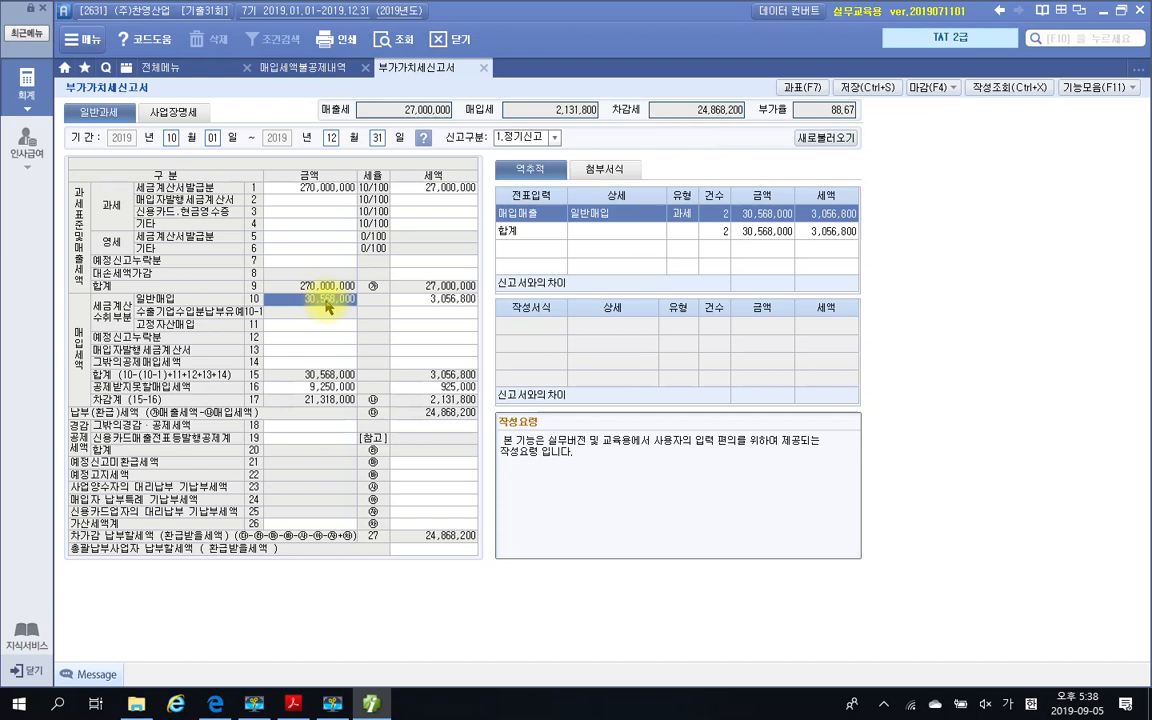
pyautogui.click(425, 302)
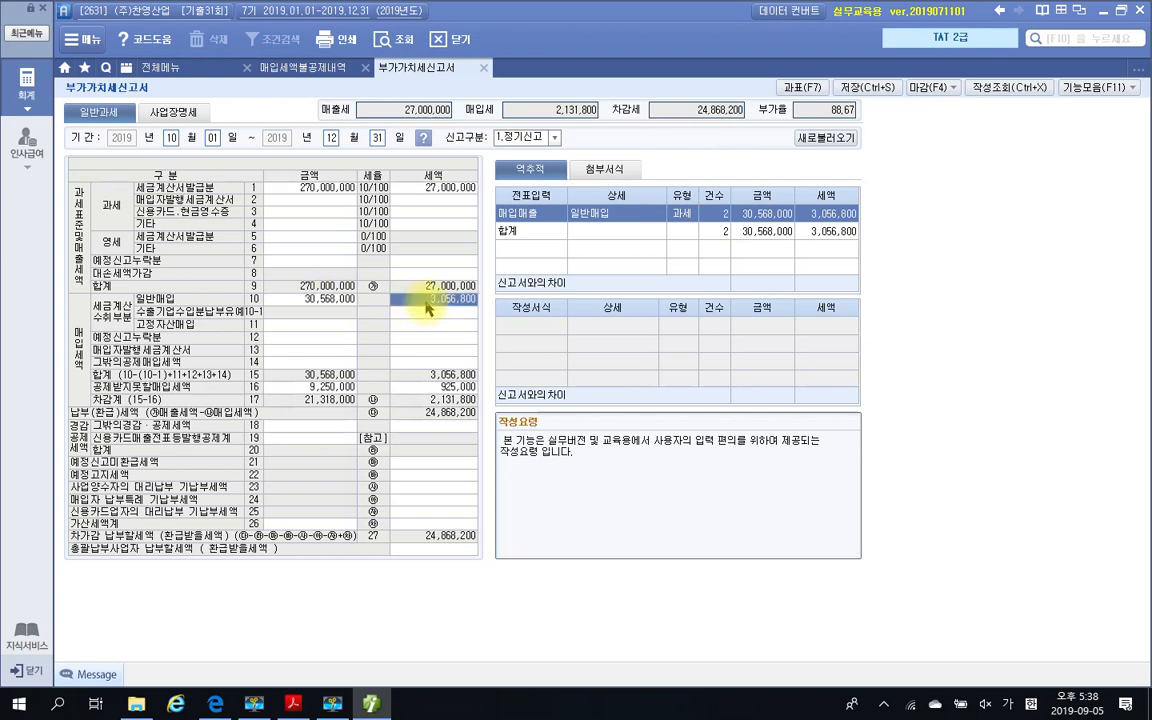
pyautogui.click(322, 298)
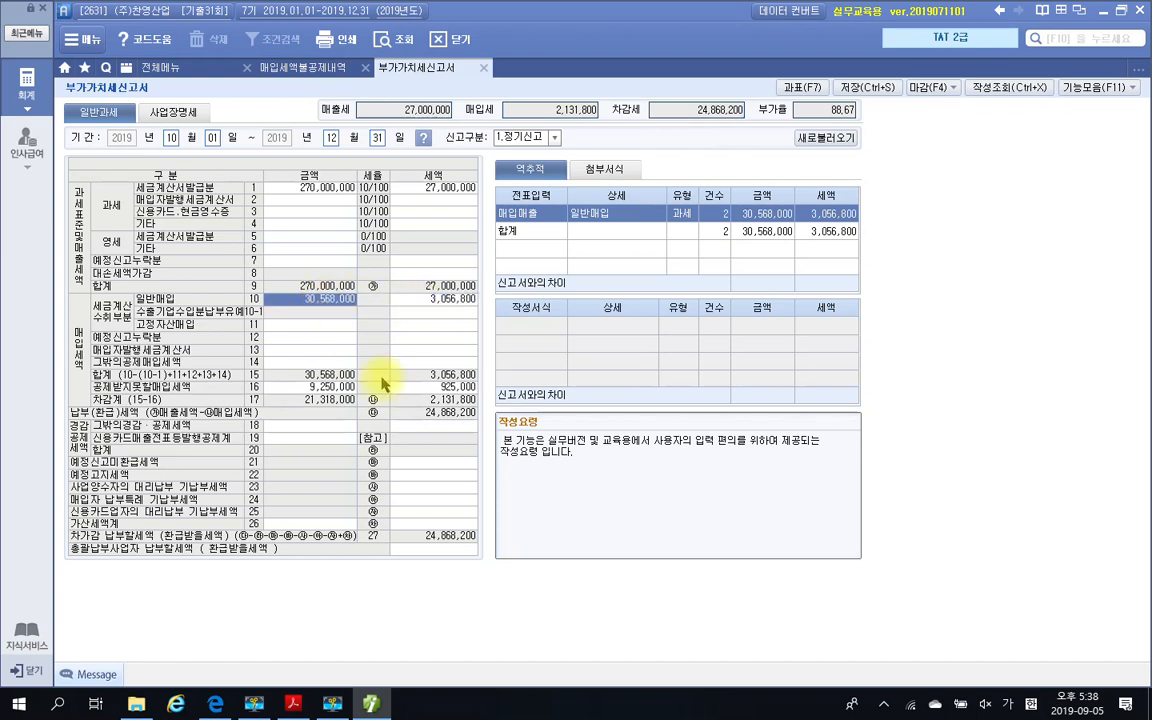
pyautogui.click(340, 387)
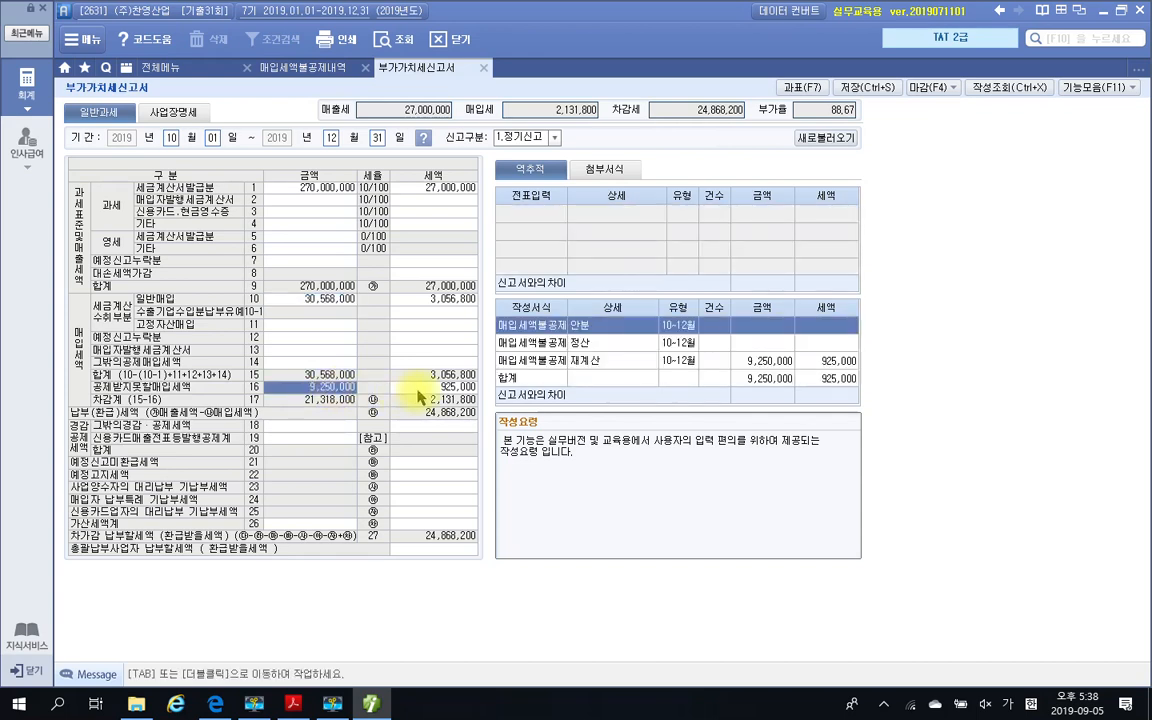
pyautogui.click(434, 388)
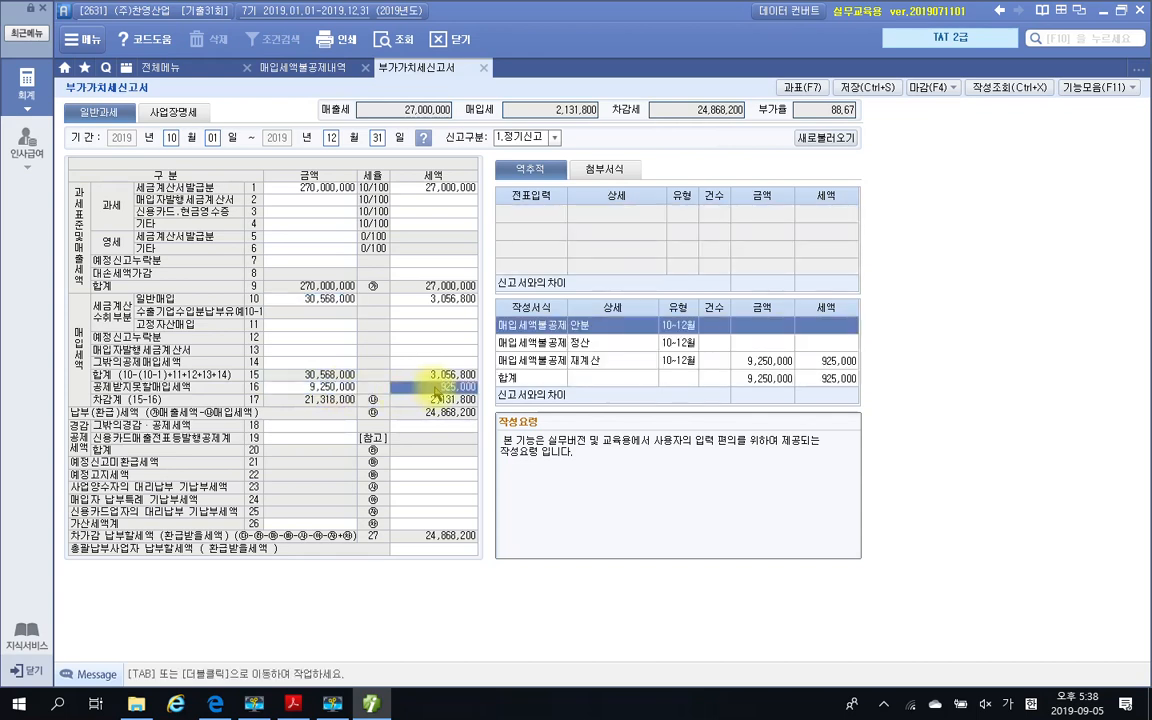
pyautogui.click(592, 361)
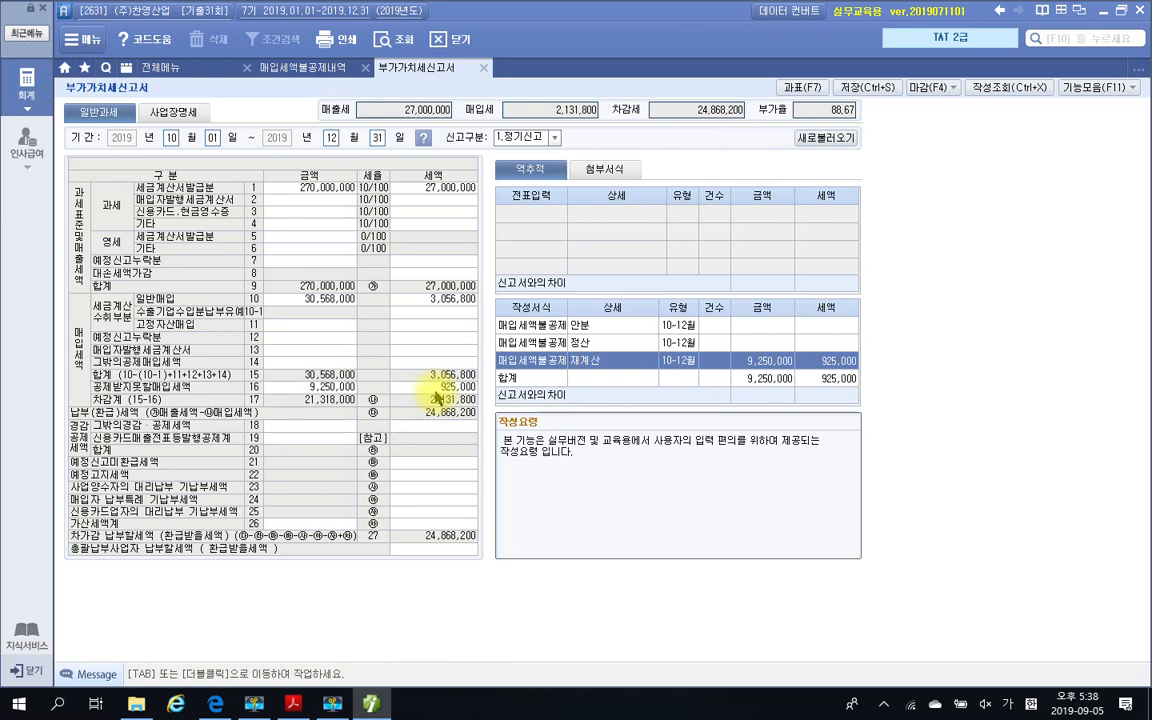
# Recheck the 재계산 total against the 평가문제 in the exam PDF, then save and close the 부가가치세신고서
pyautogui.hotkey('alt', 'Tab')
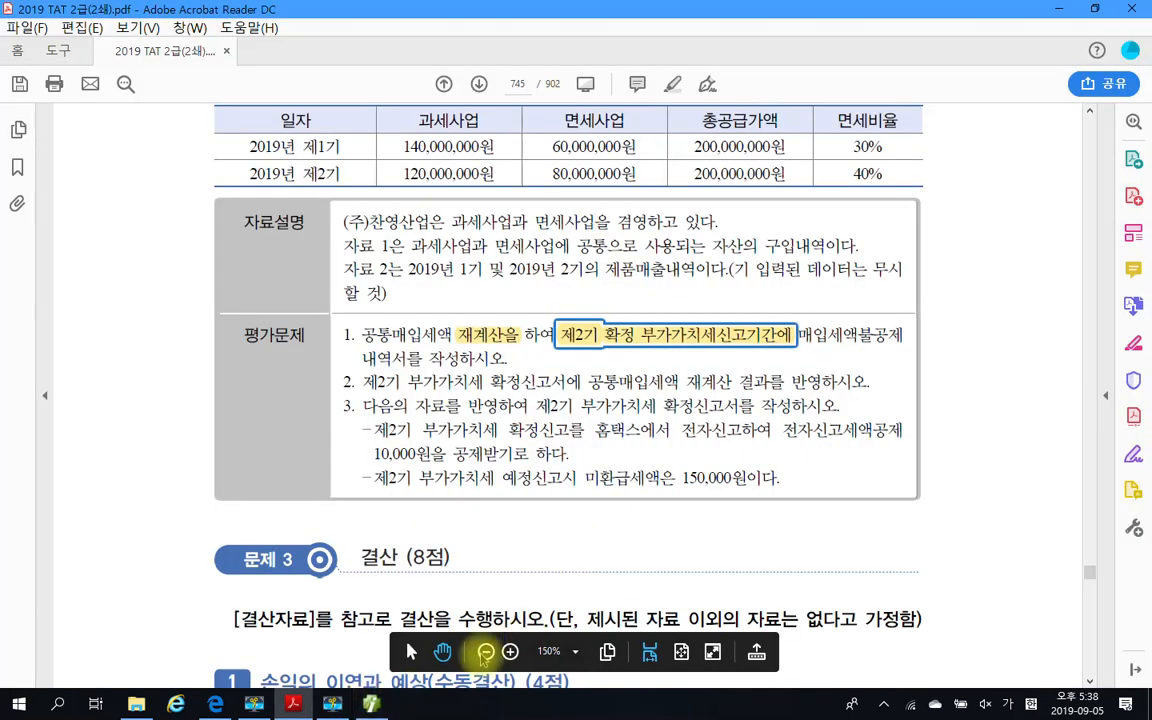
pyautogui.hotkey('alt', 'Tab')
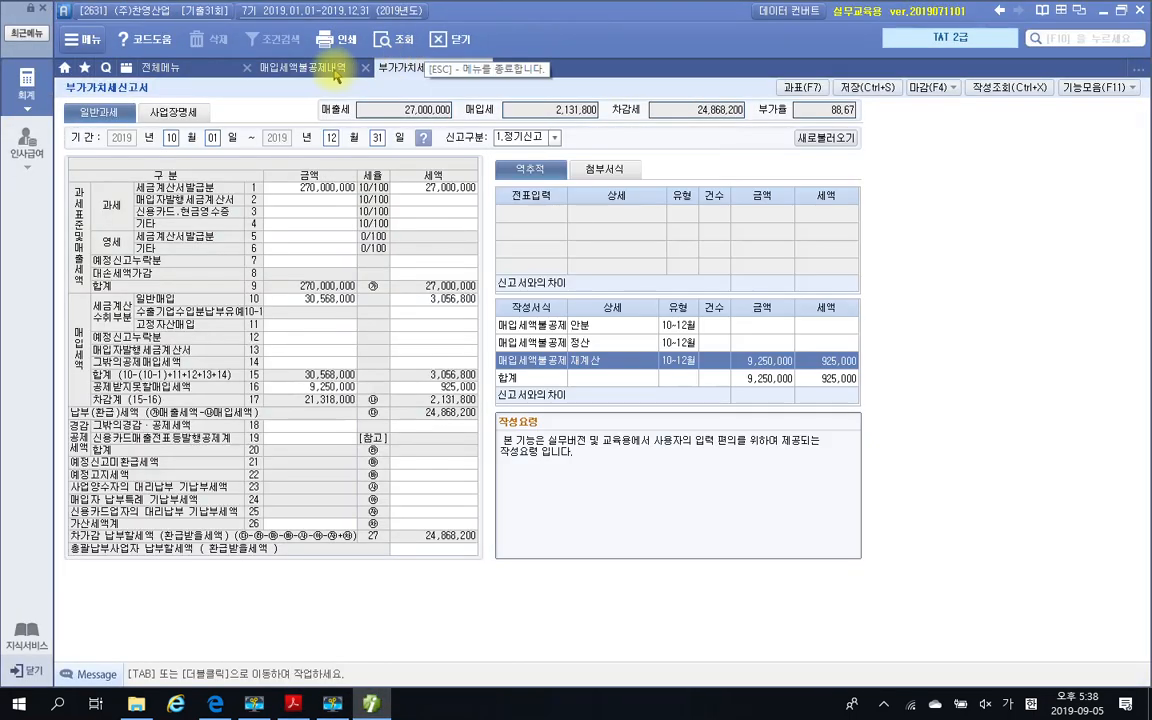
pyautogui.click(334, 70)
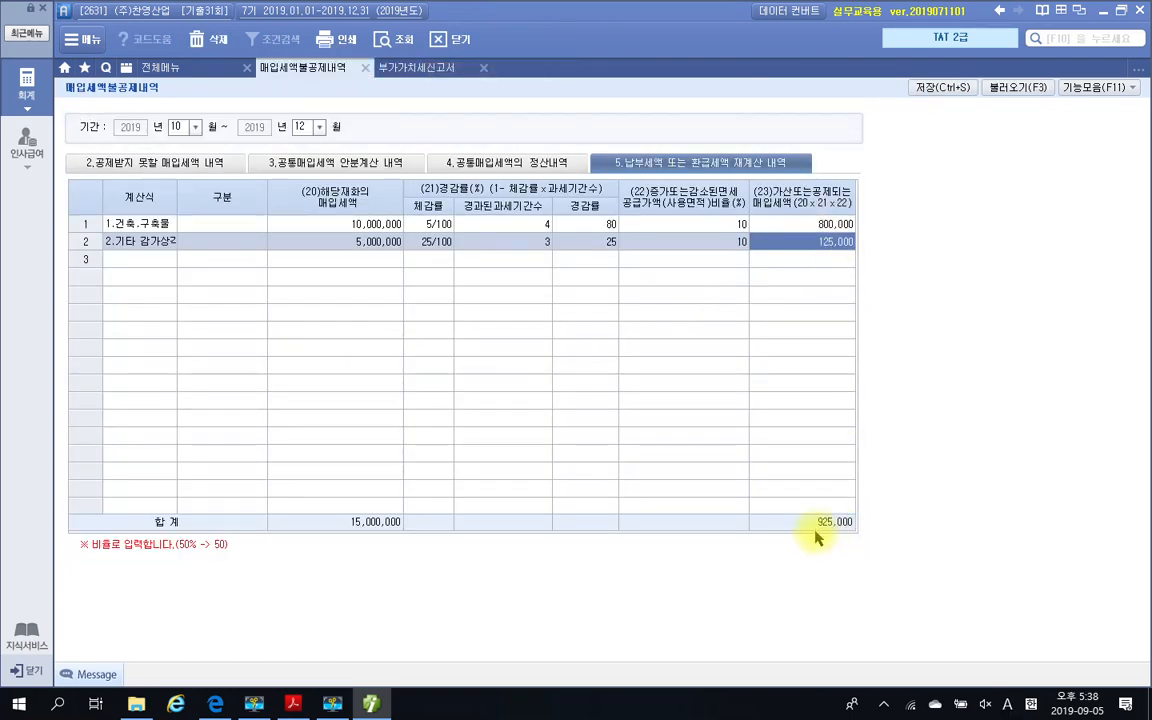
pyautogui.click(293, 703)
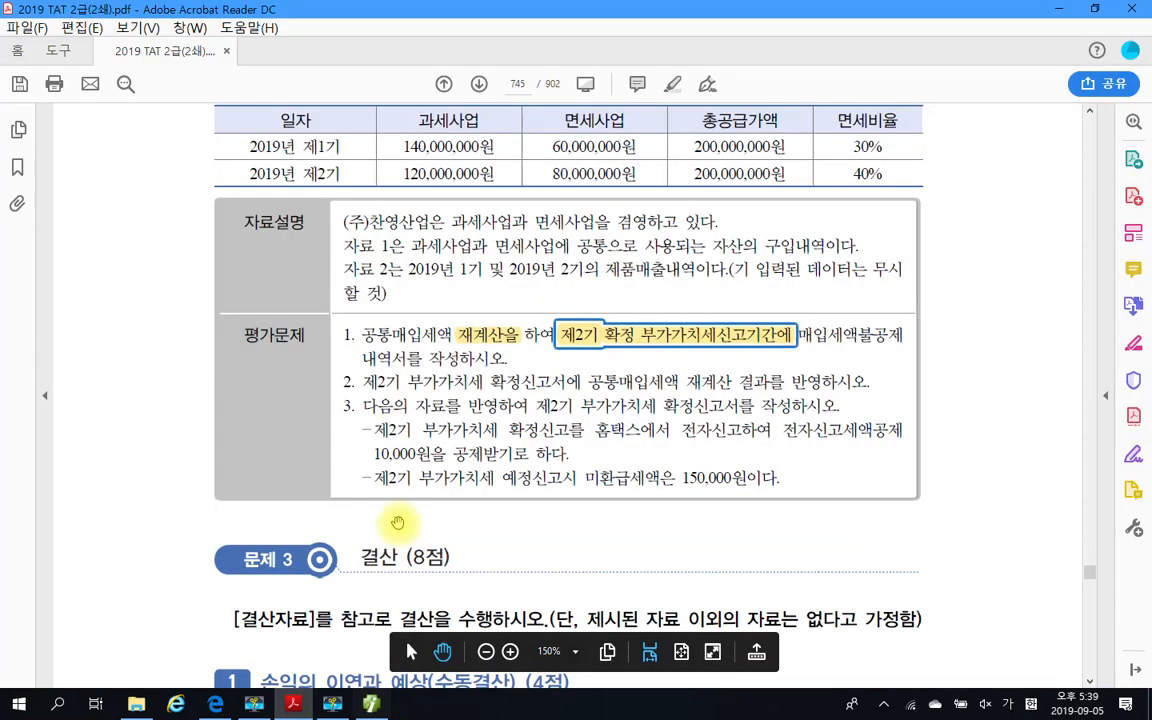
pyautogui.hotkey('alt', 'Tab')
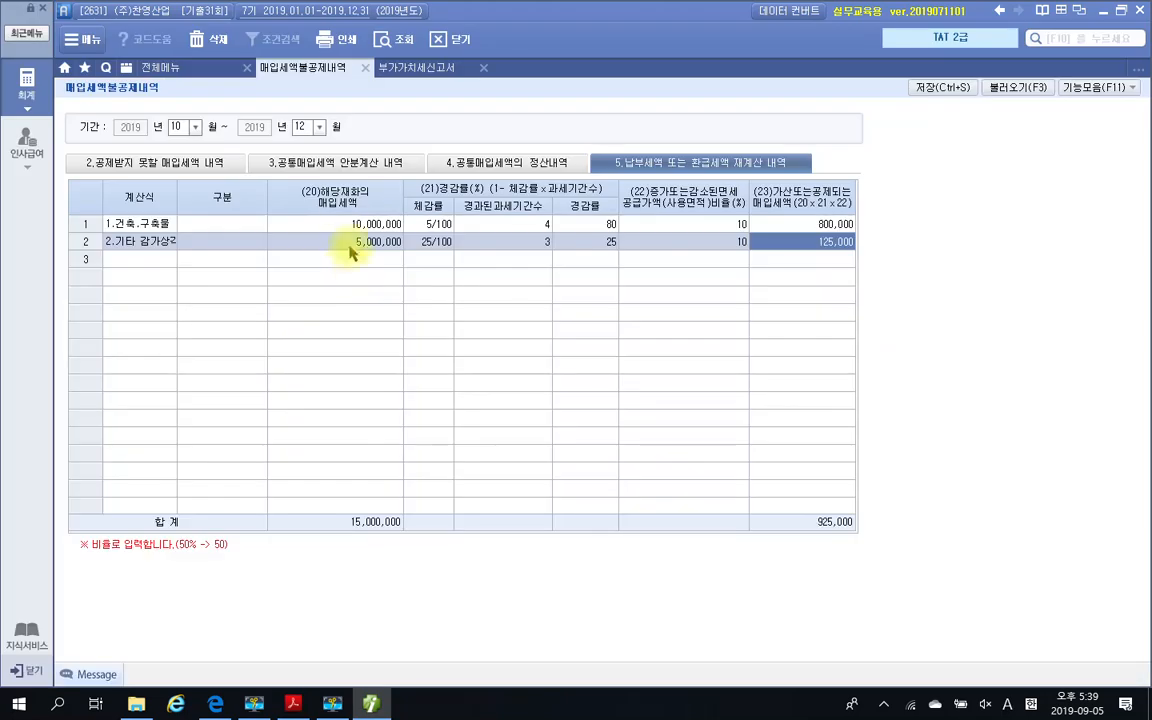
pyautogui.click(390, 67)
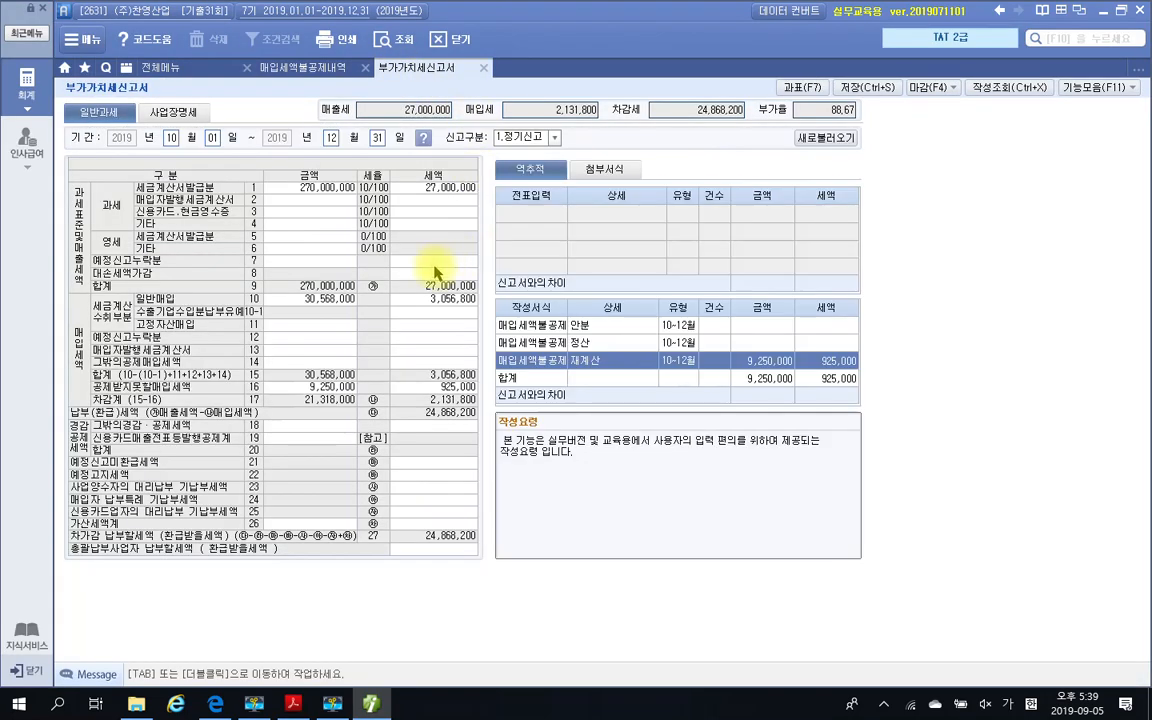
pyautogui.click(883, 92)
pyautogui.click(648, 386)
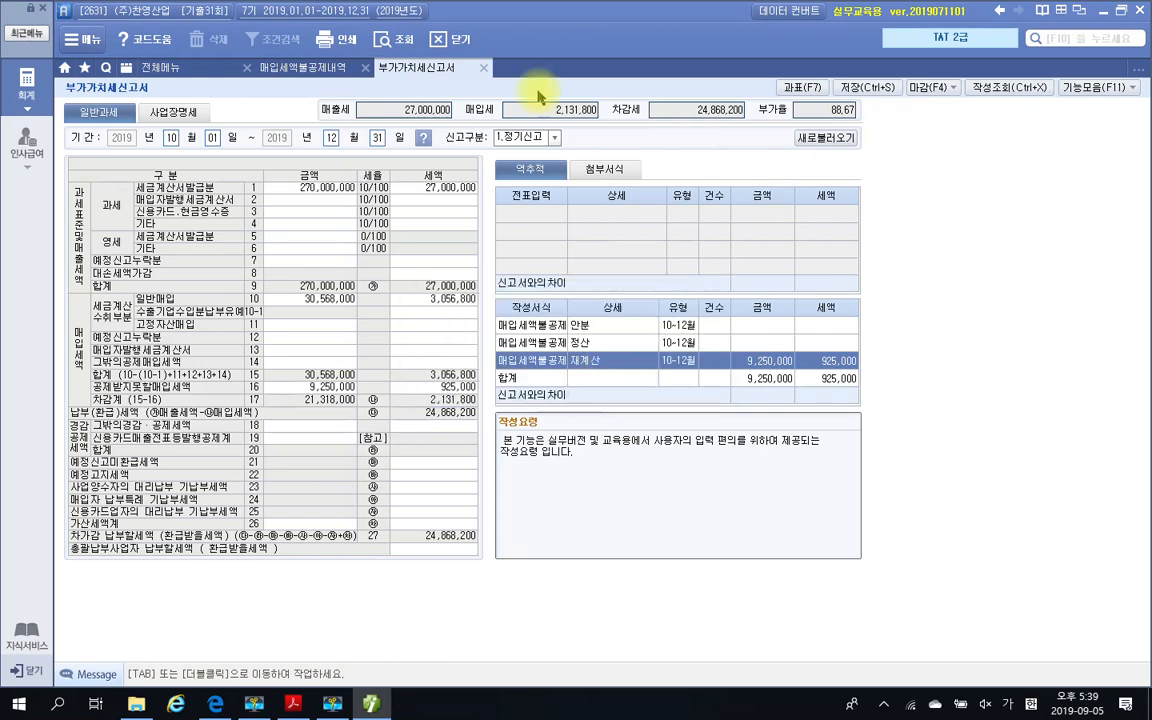
pyautogui.click(480, 68)
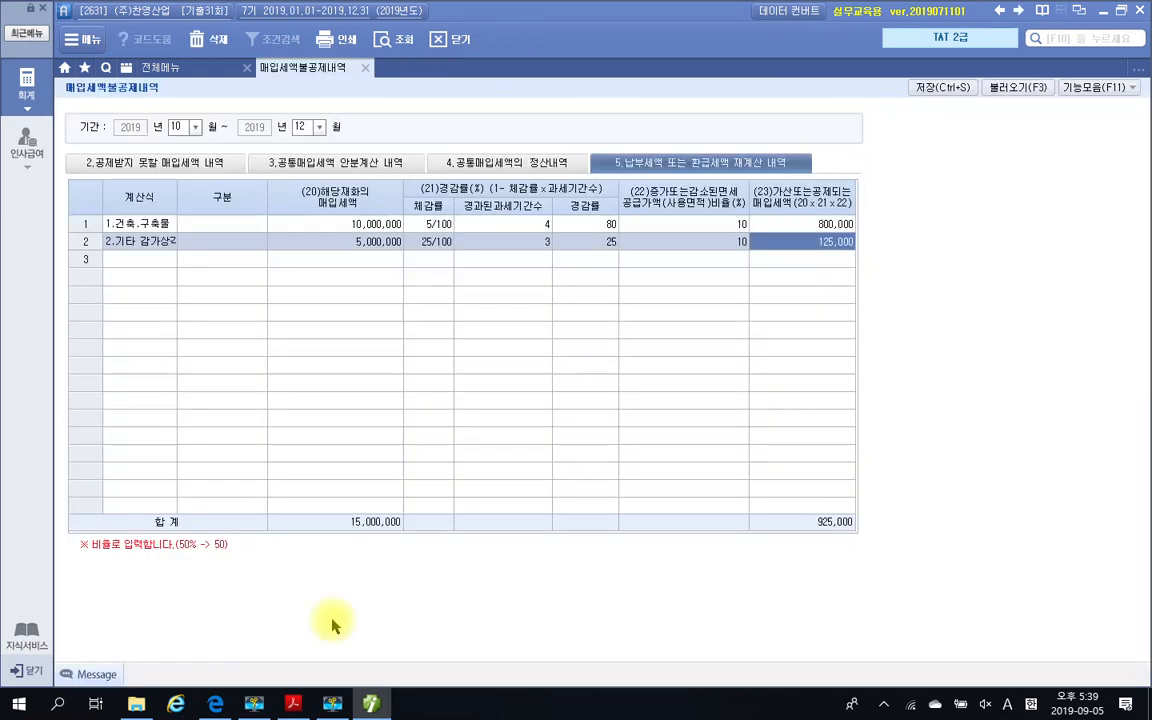
# Highlight the 전자신고세액공제 amount 10,000원 in 평가문제 3 of the exam PDF
pyautogui.click(370, 704)
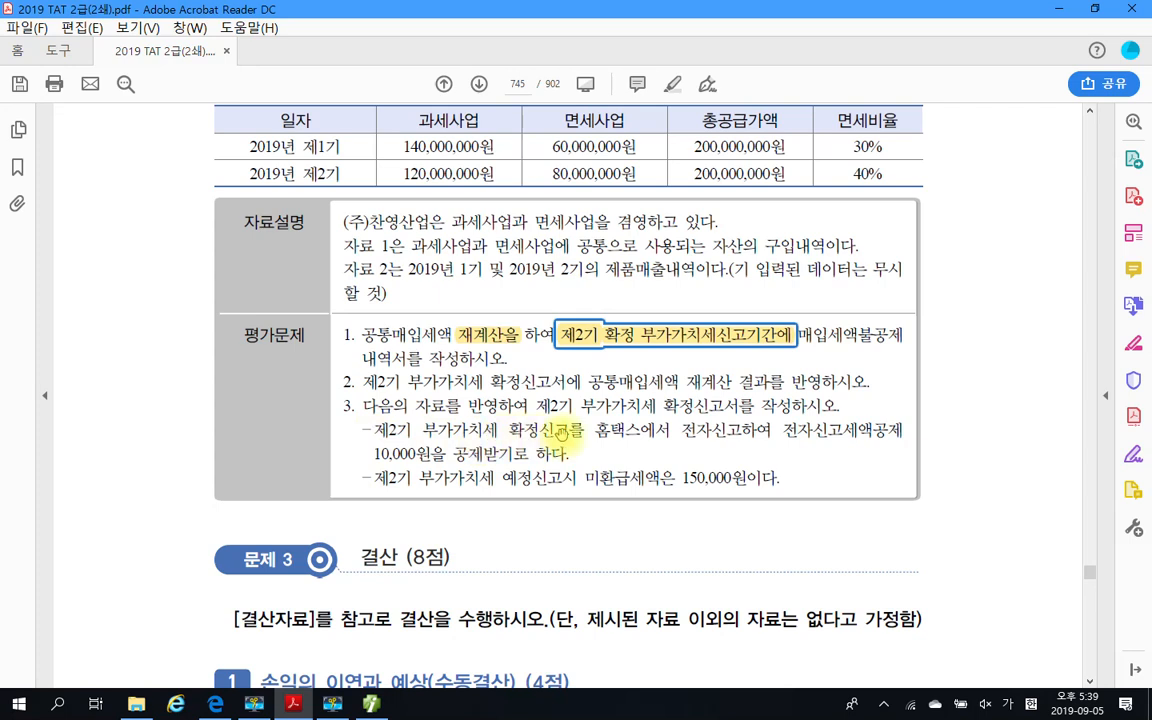
pyautogui.moveTo(598, 431); pyautogui.dragTo(778, 436)
pyautogui.click(801, 436)
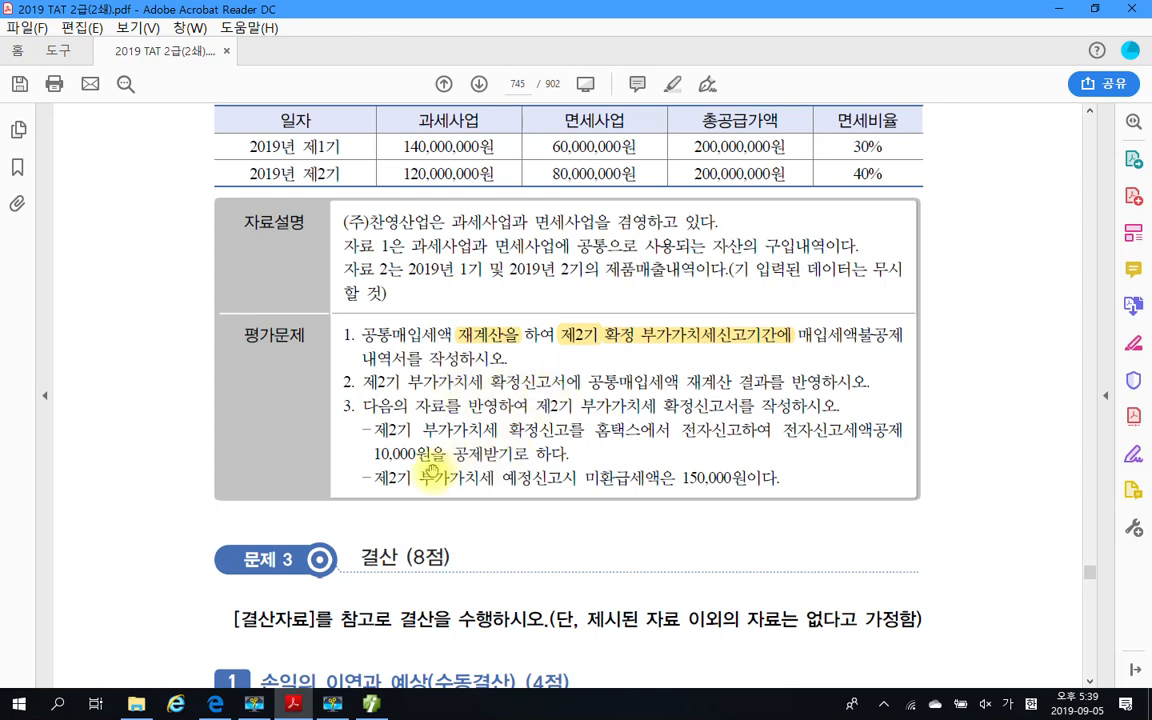
pyautogui.moveTo(372, 455); pyautogui.dragTo(430, 455)
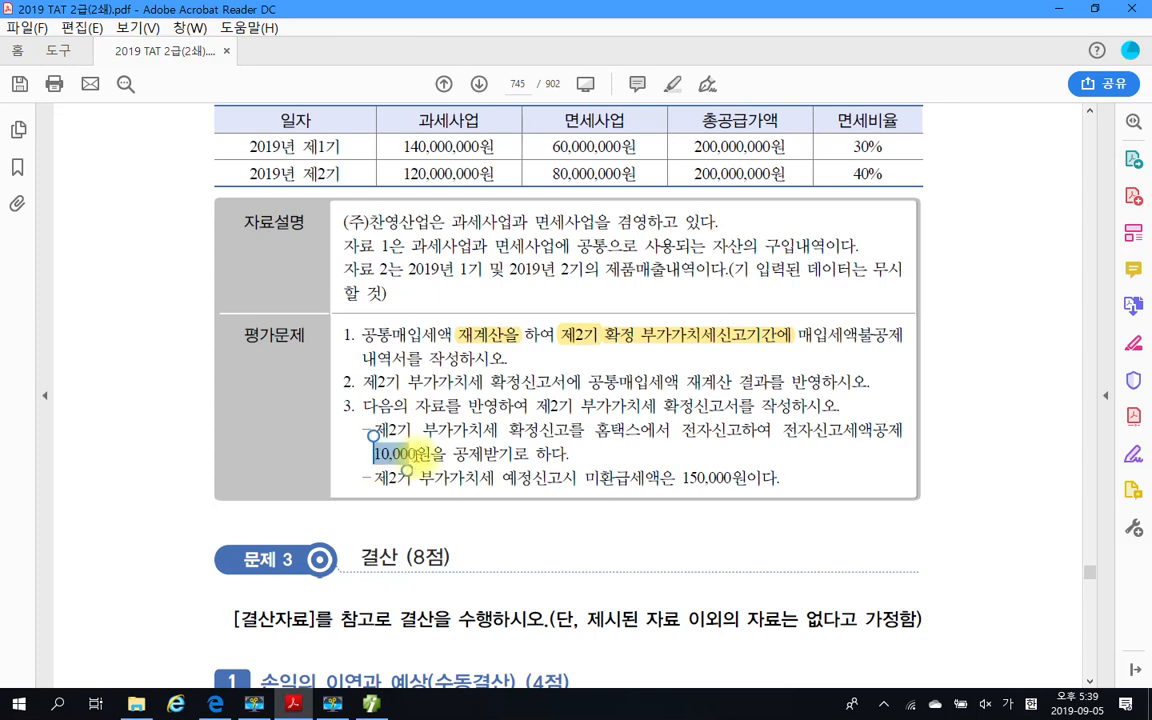
pyautogui.rightClick(424, 458)
pyautogui.click(457, 506)
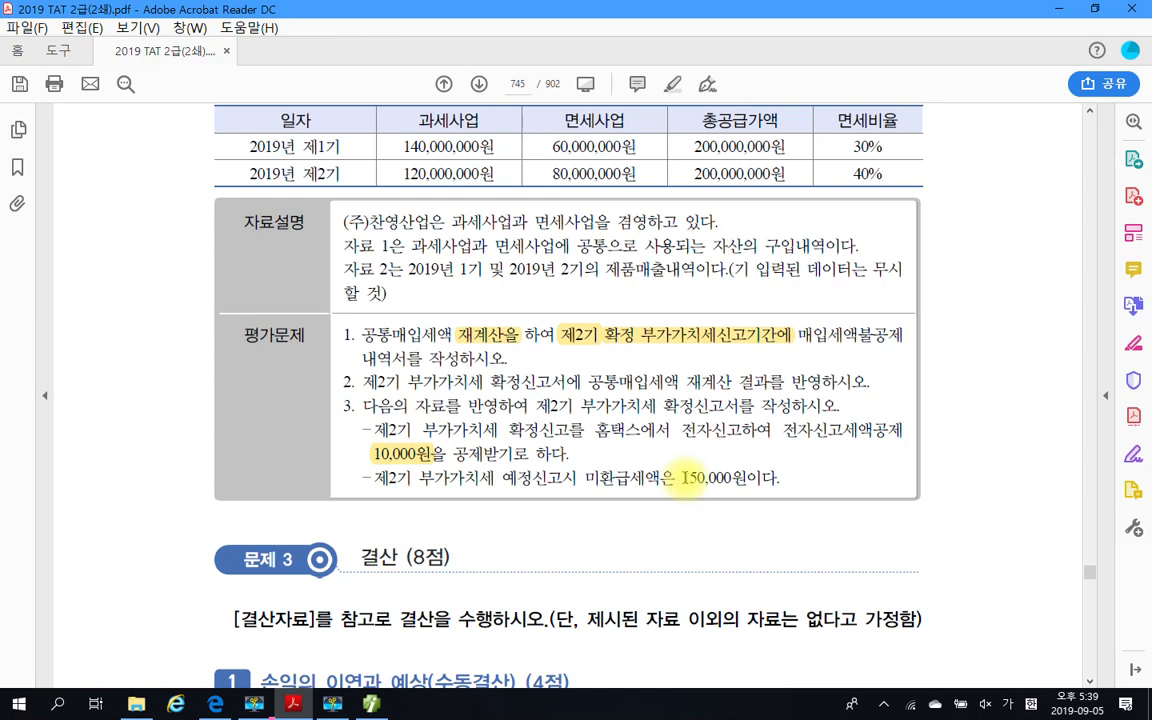
# Highlight the 예정신고 미환급세액 amount 150,000 in 평가문제 3 and return to Smart A
pyautogui.moveTo(686, 478); pyautogui.dragTo(731, 479)
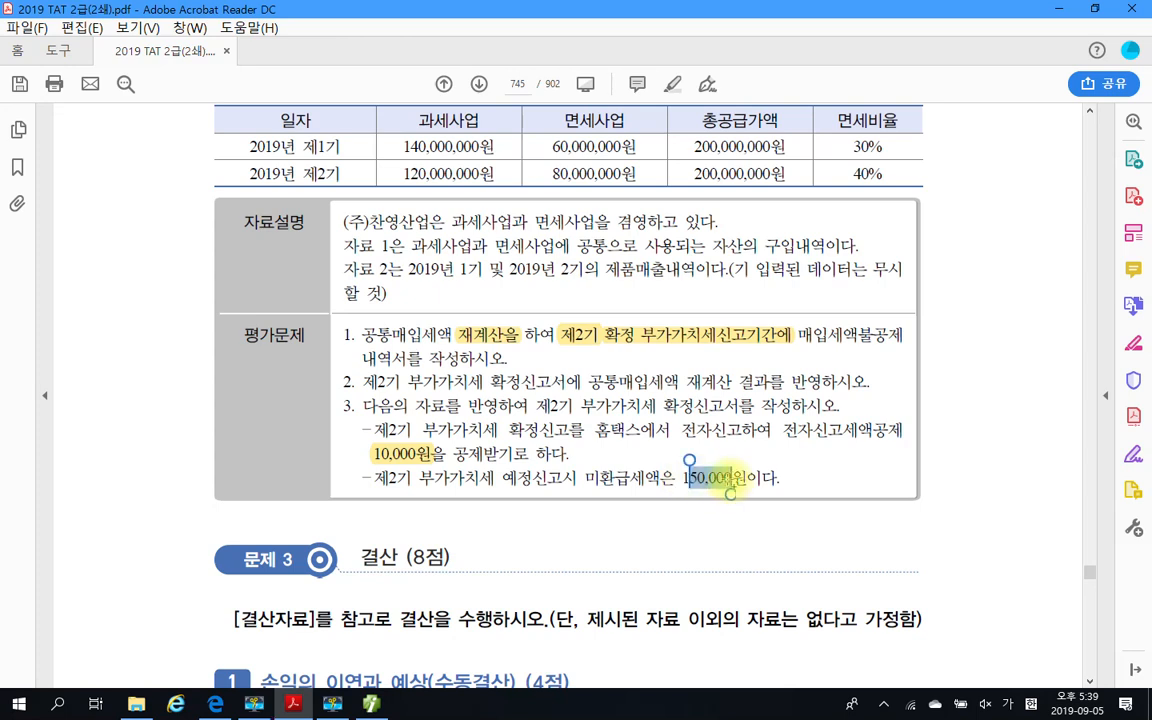
pyautogui.click(668, 484)
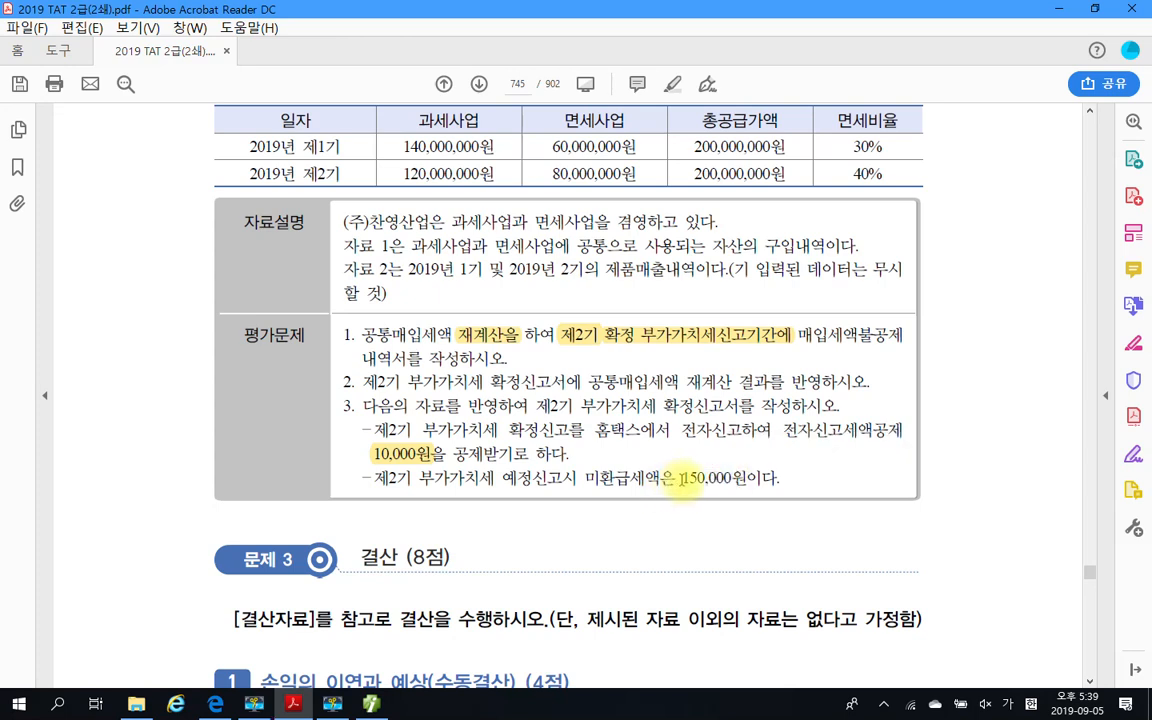
pyautogui.moveTo(680, 479); pyautogui.dragTo(731, 479)
pyautogui.rightClick(718, 488)
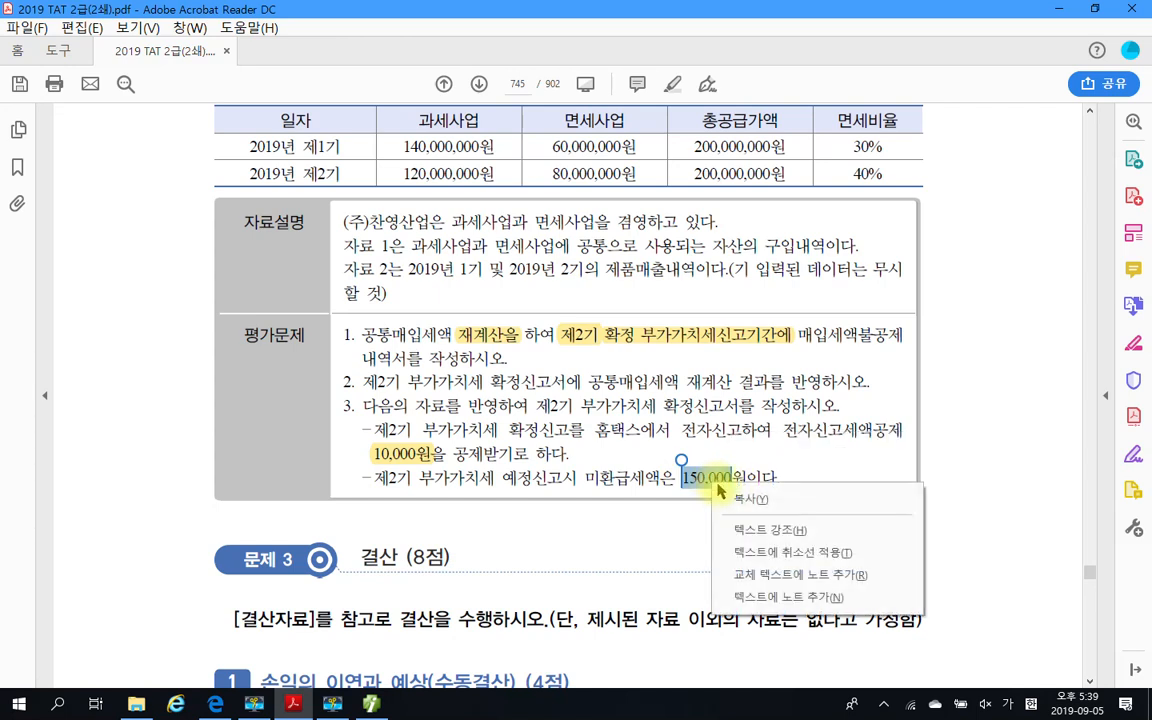
pyautogui.click(775, 530)
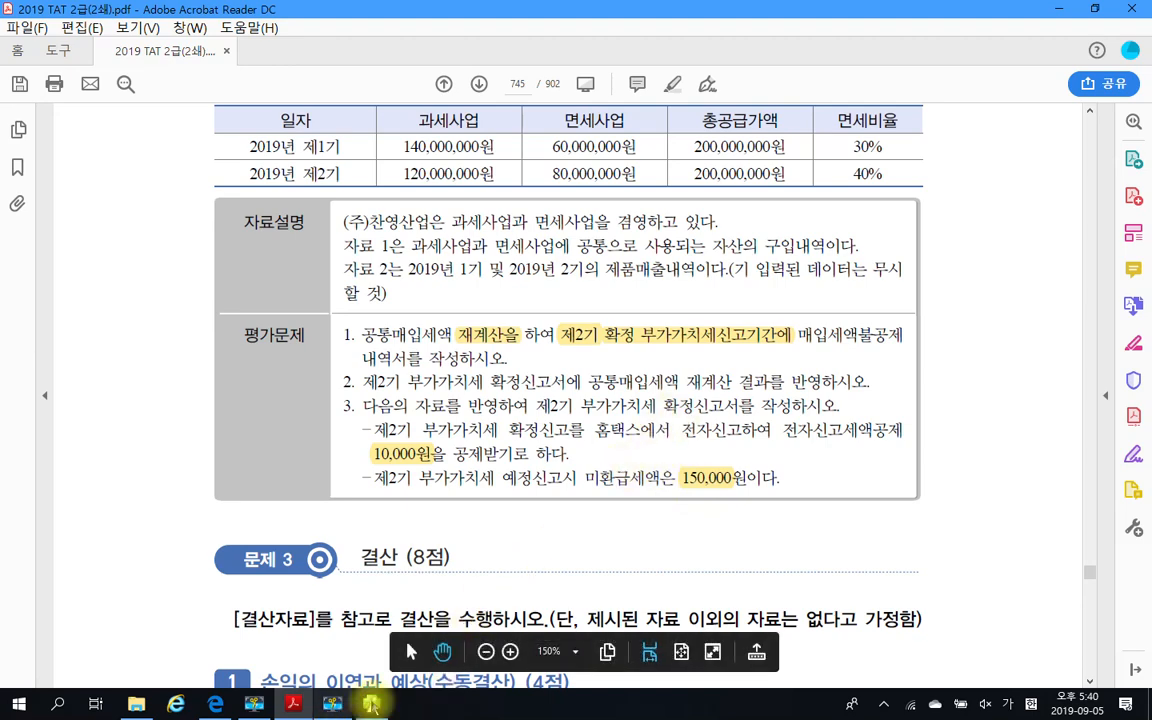
pyautogui.click(370, 702)
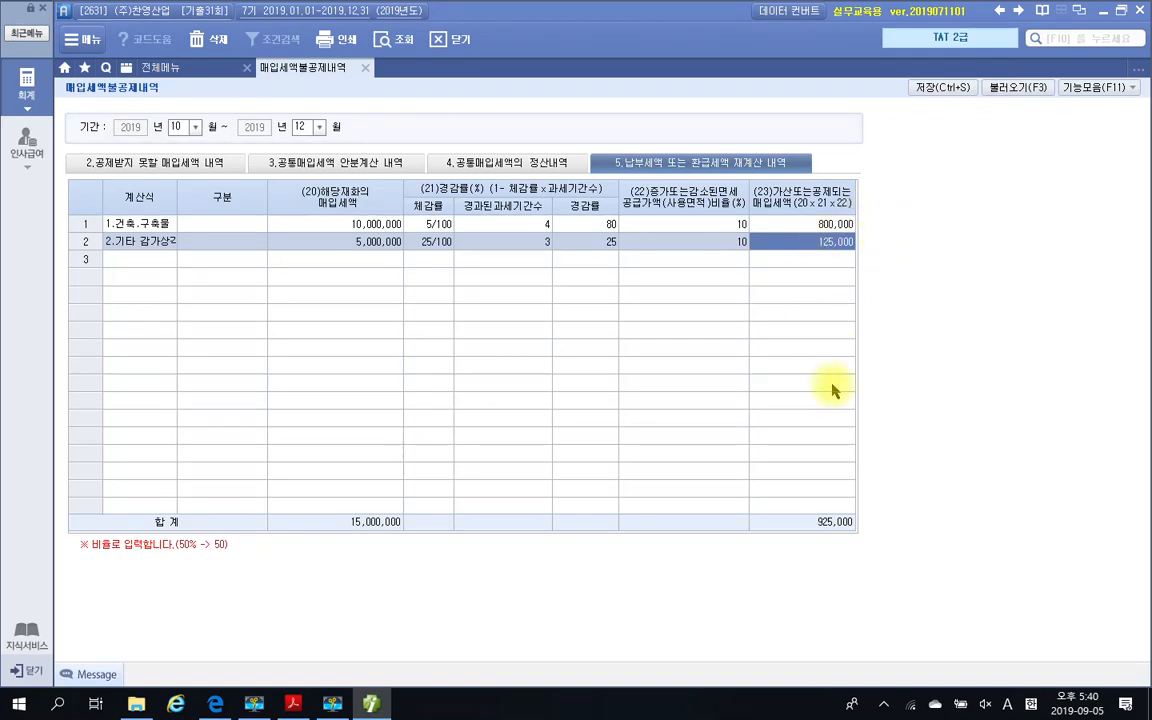
# Switch to Smart A and open the 부가가치세신고서 for October to December 2019 as 정기신고, loading the saved data
pyautogui.click(372, 700)
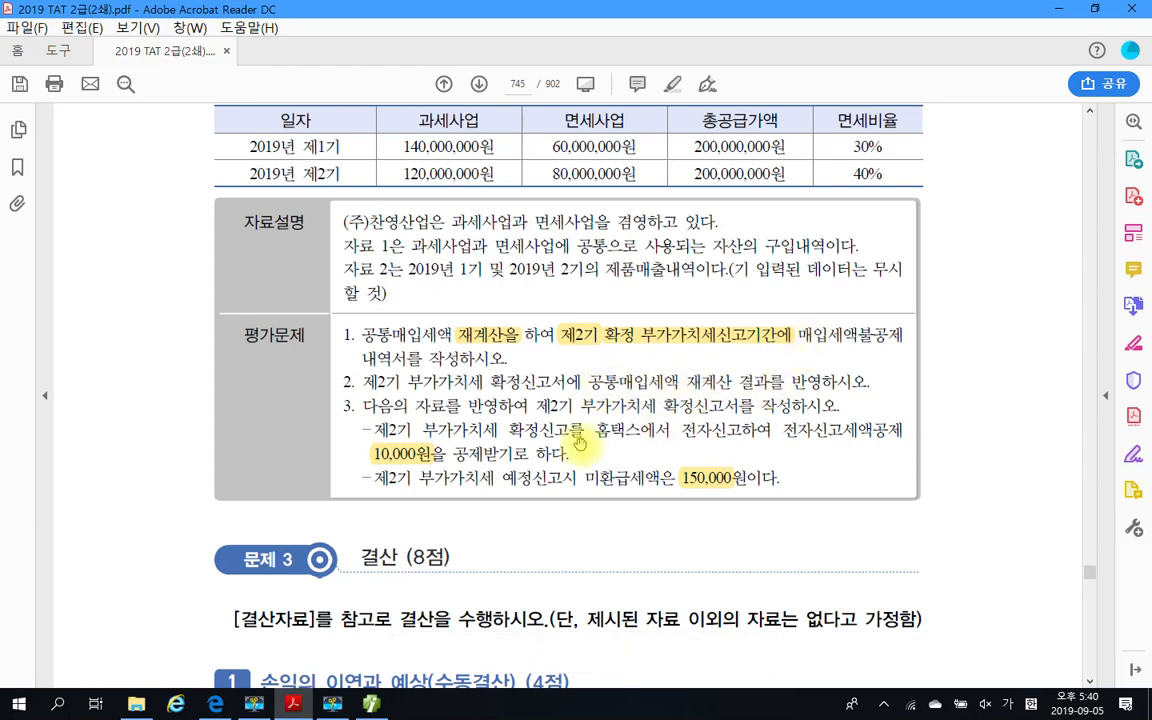
pyautogui.click(371, 703)
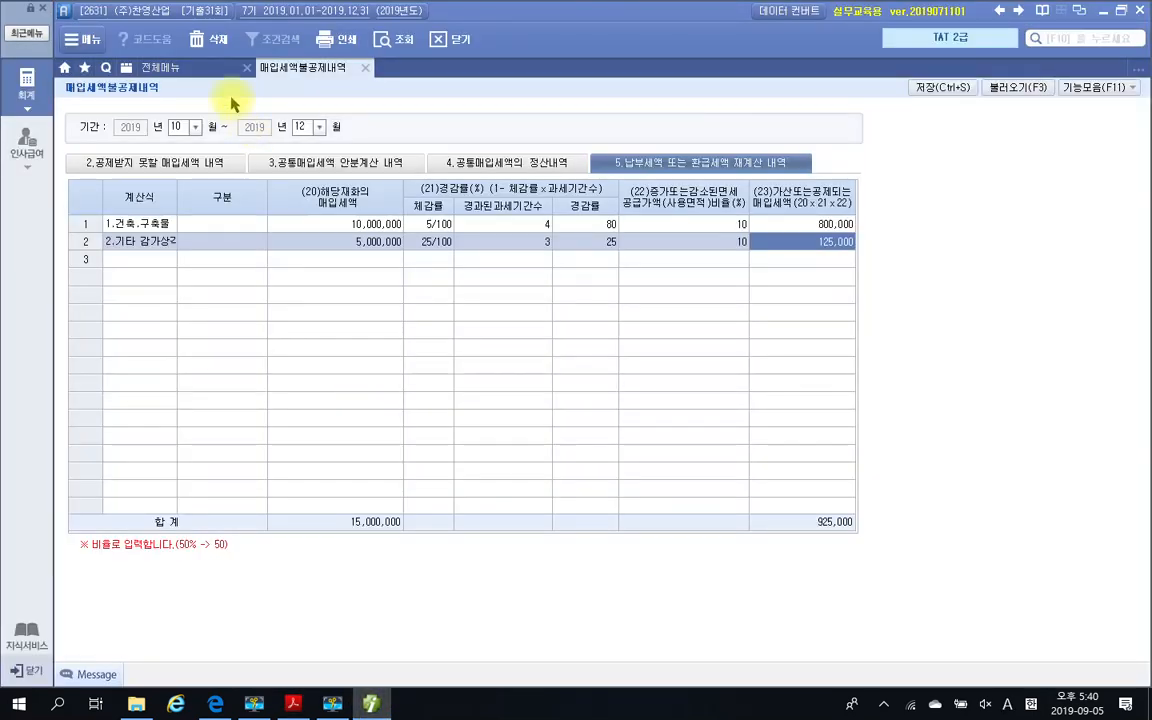
pyautogui.click(160, 67)
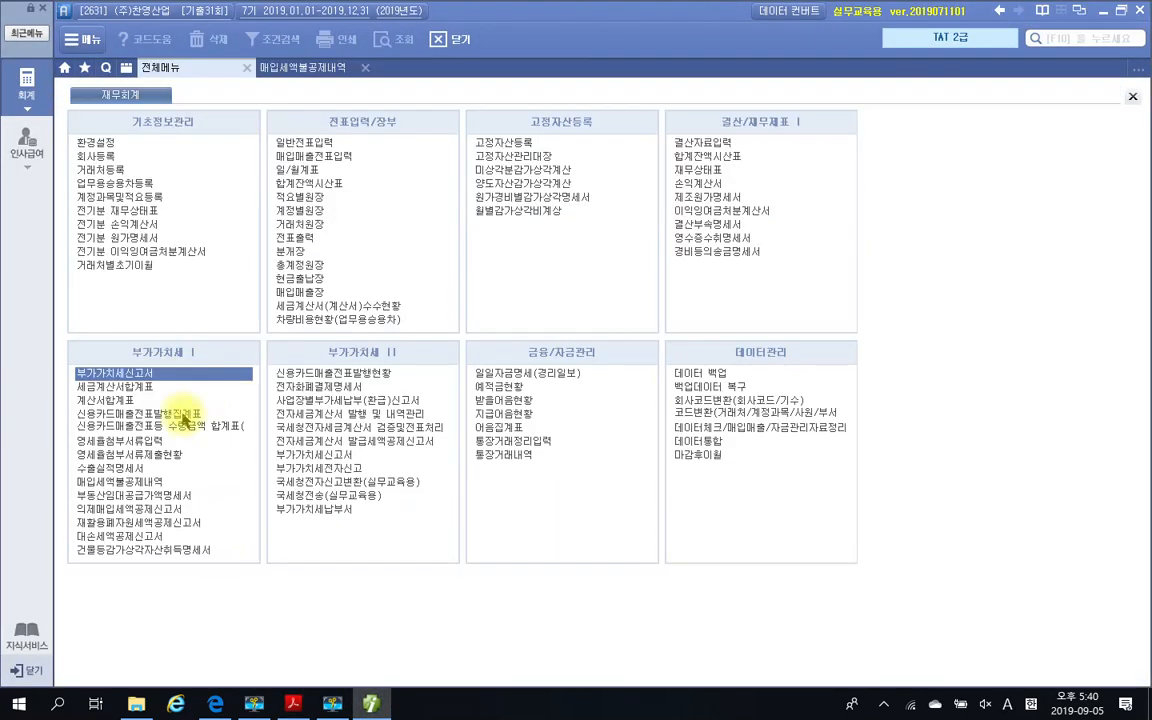
pyautogui.click(115, 377)
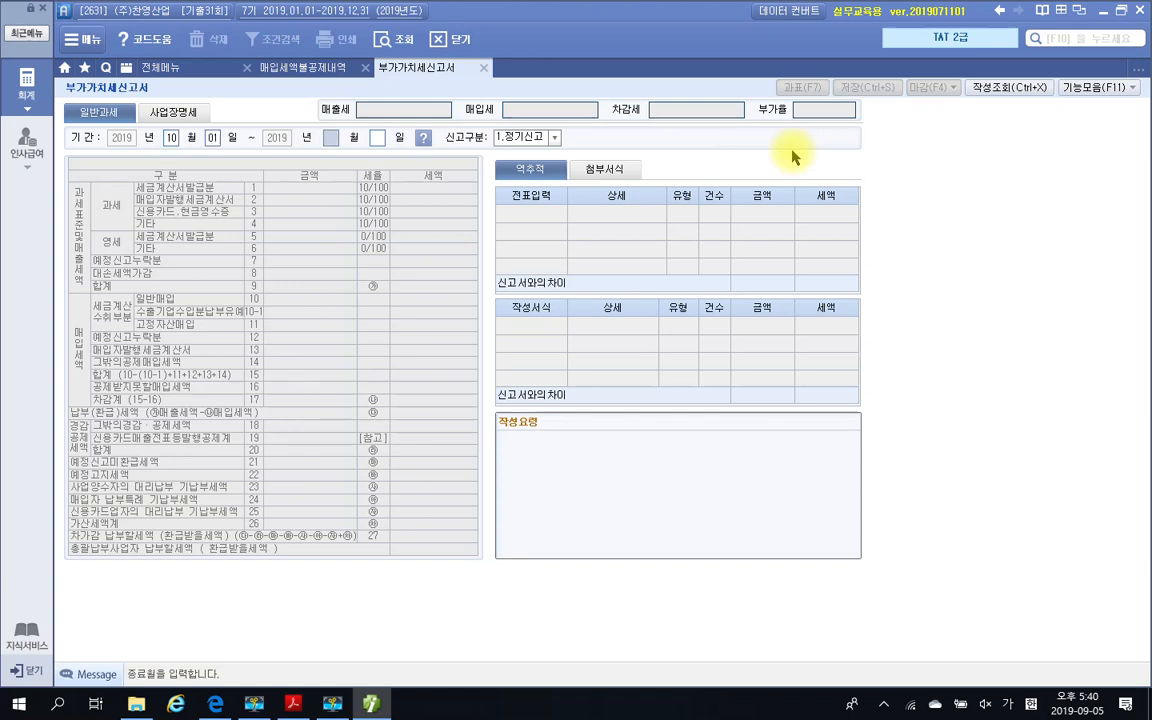
pyautogui.press('Return')
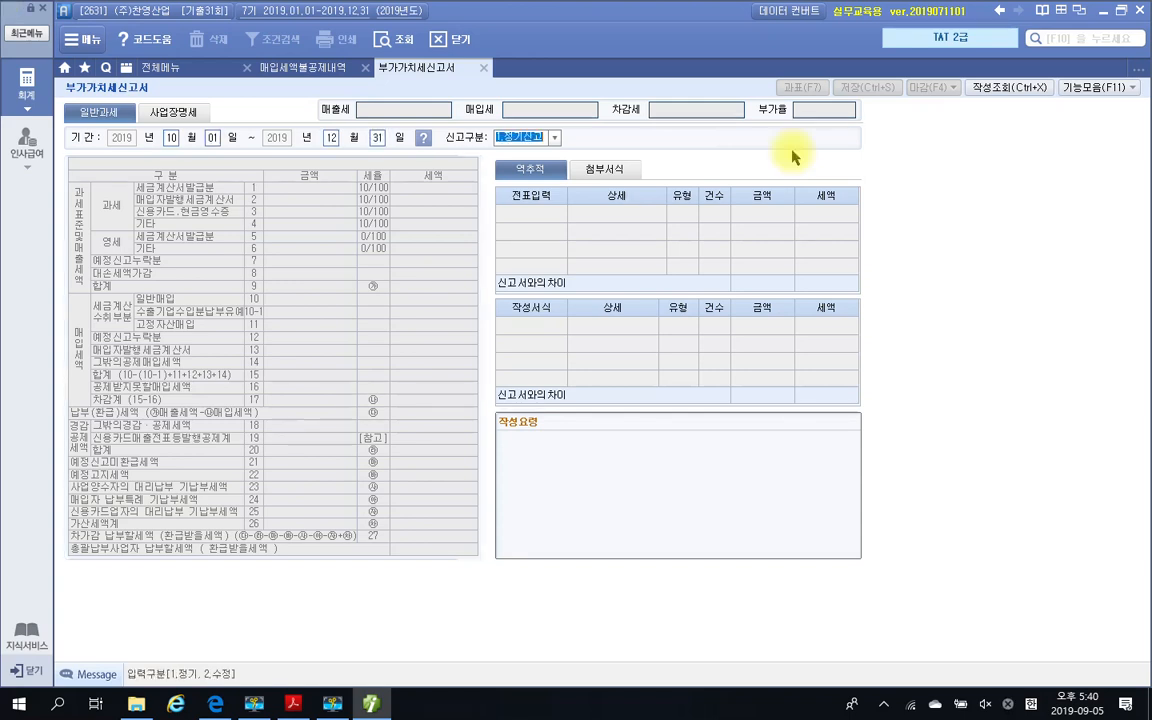
pyautogui.press('Return')
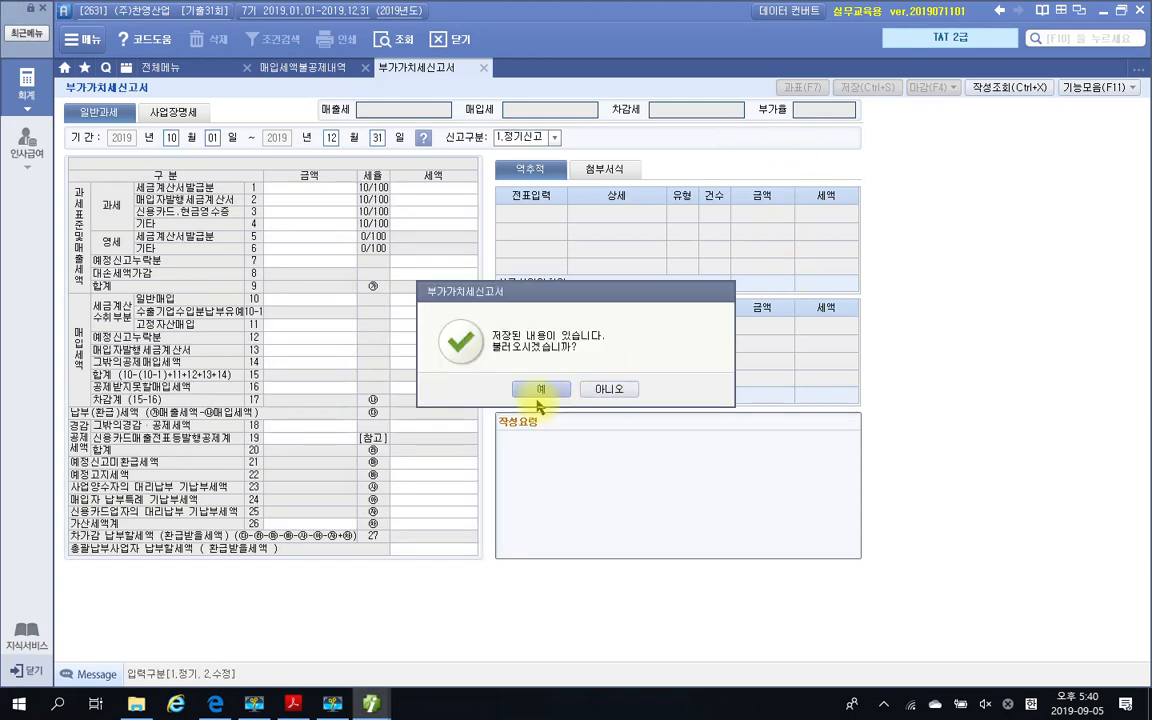
pyautogui.click(540, 391)
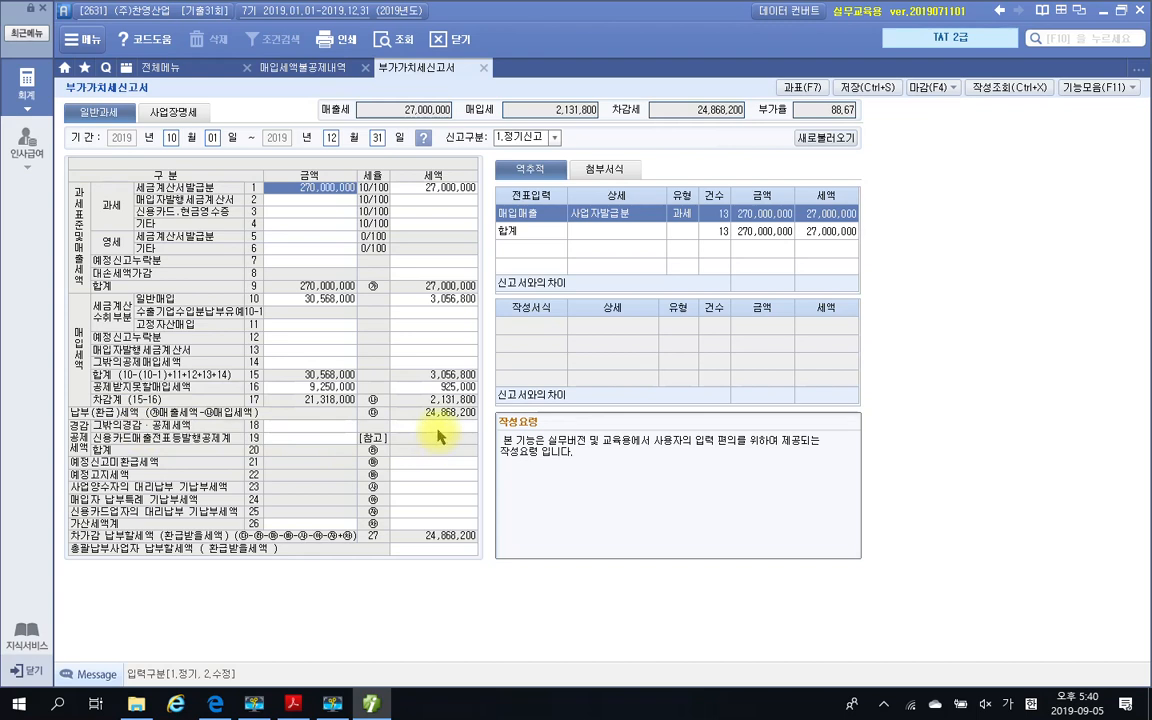
# Enter 10,000 as the 전자신고세액공제 in the 그 밖의 경감·공제 세액 명세 and close the detail window
pyautogui.click(436, 428)
pyautogui.doubleClick(436, 430)
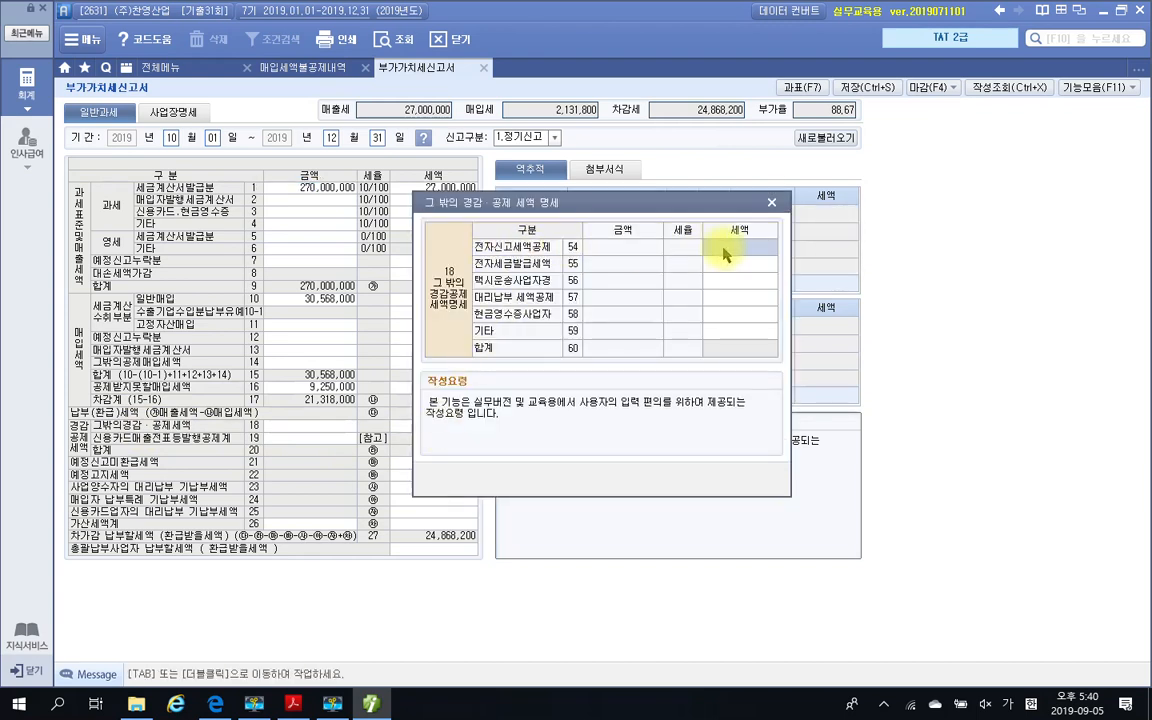
pyautogui.write('10,000')
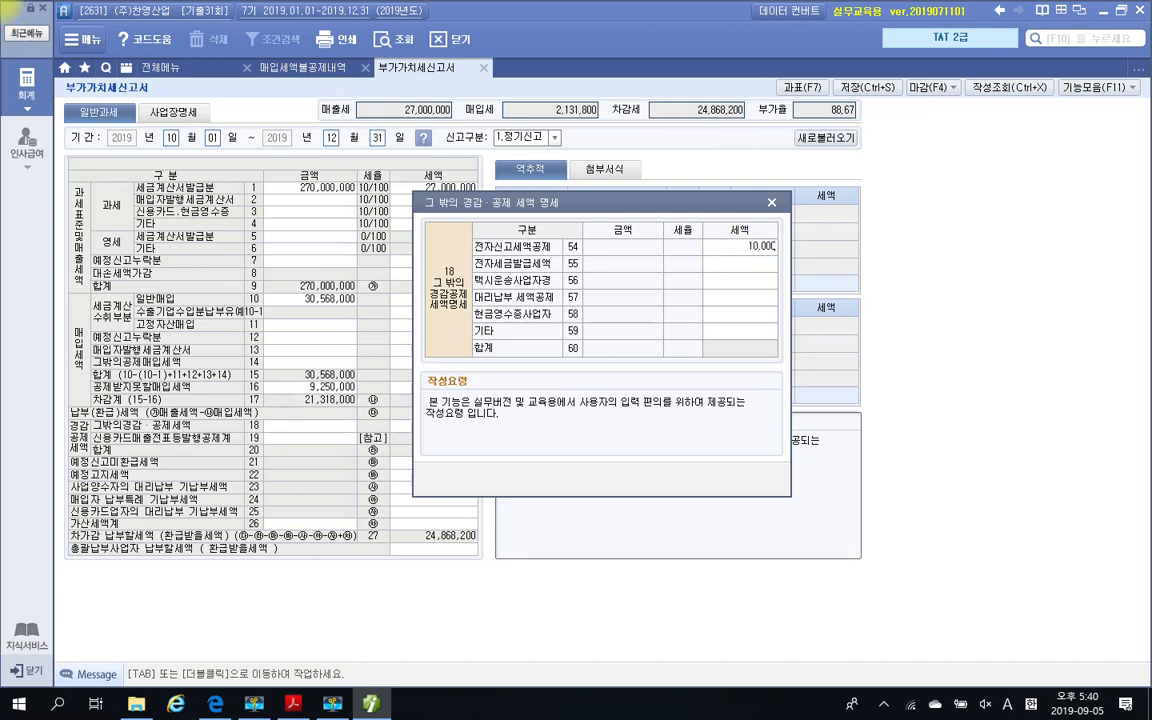
pyautogui.press('Return')
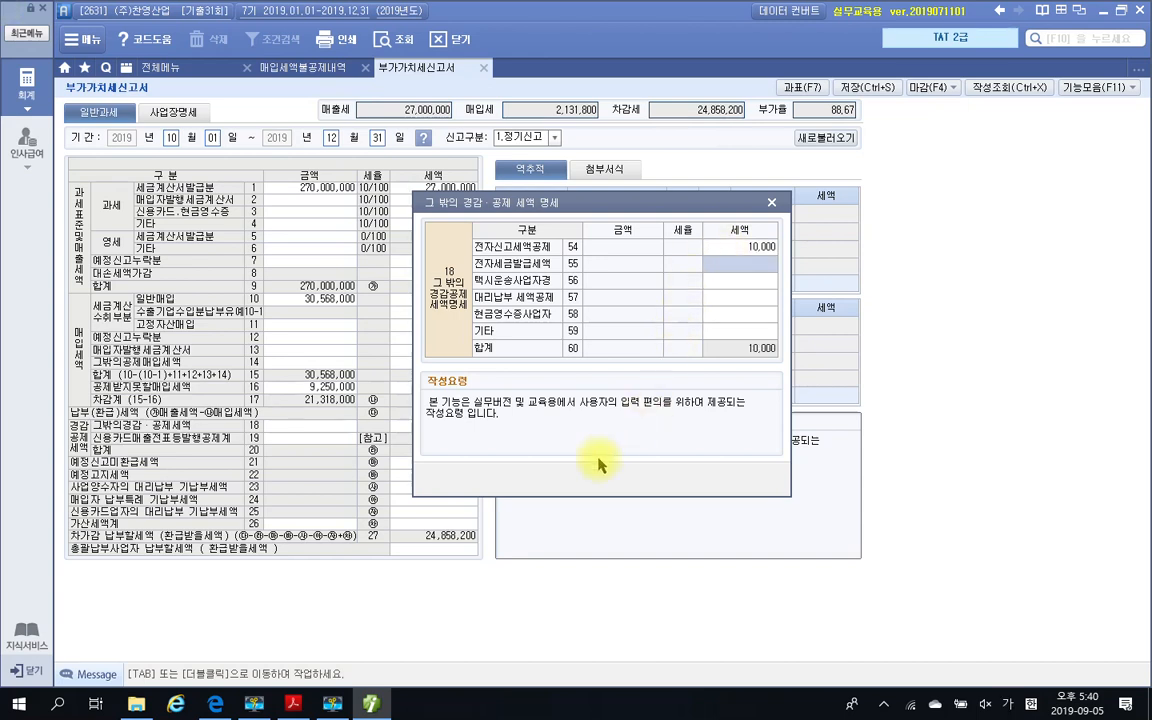
pyautogui.click(772, 205)
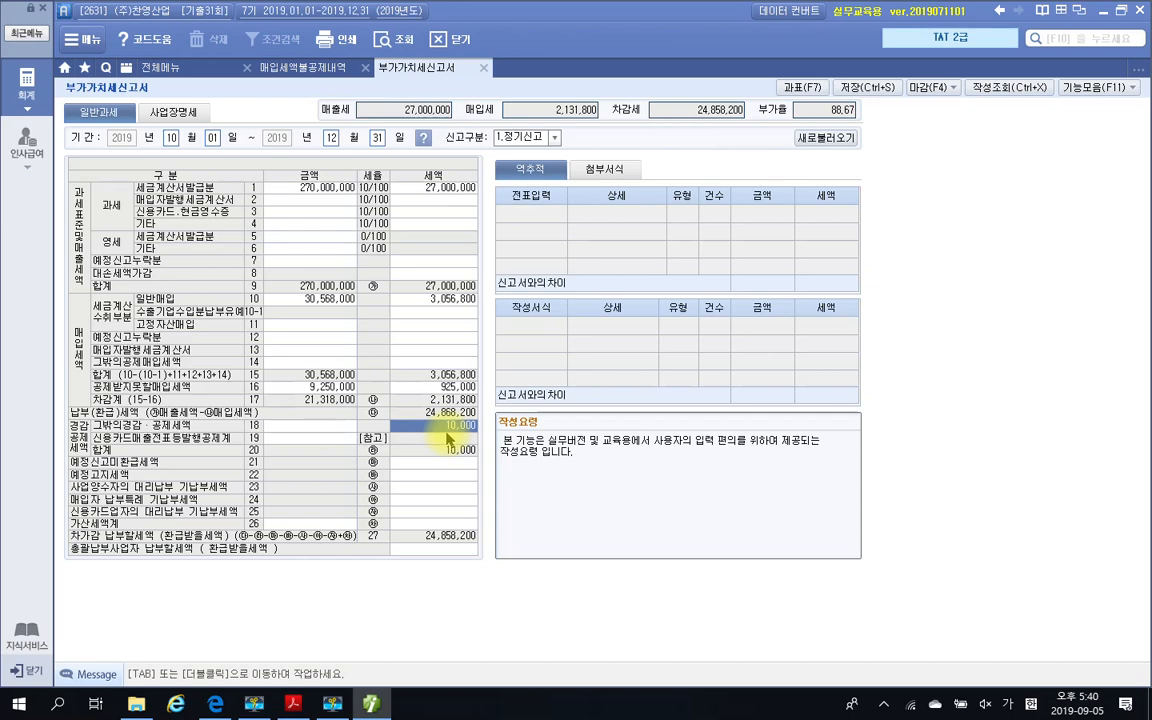
# Recheck the 전자신고세액공제 entry in the 그 밖의 경감·공제 세액 명세 against 평가문제 3 in the exam PDF
pyautogui.click(293, 703)
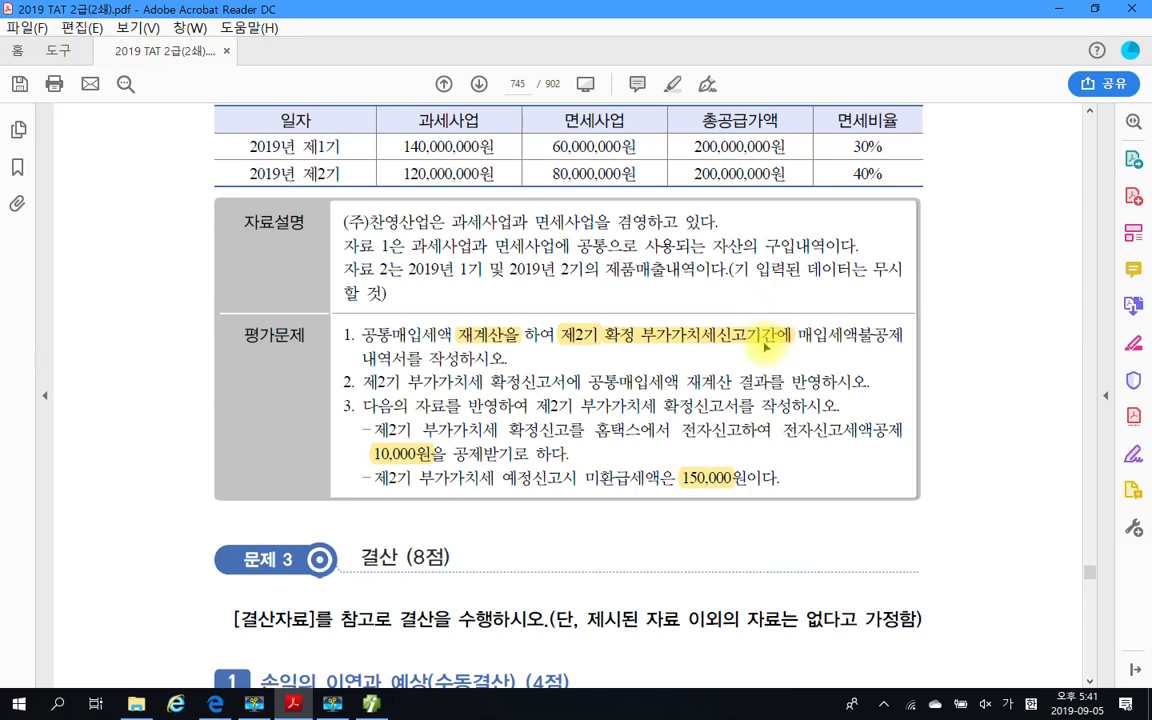
pyautogui.click(373, 704)
pyautogui.click(441, 427)
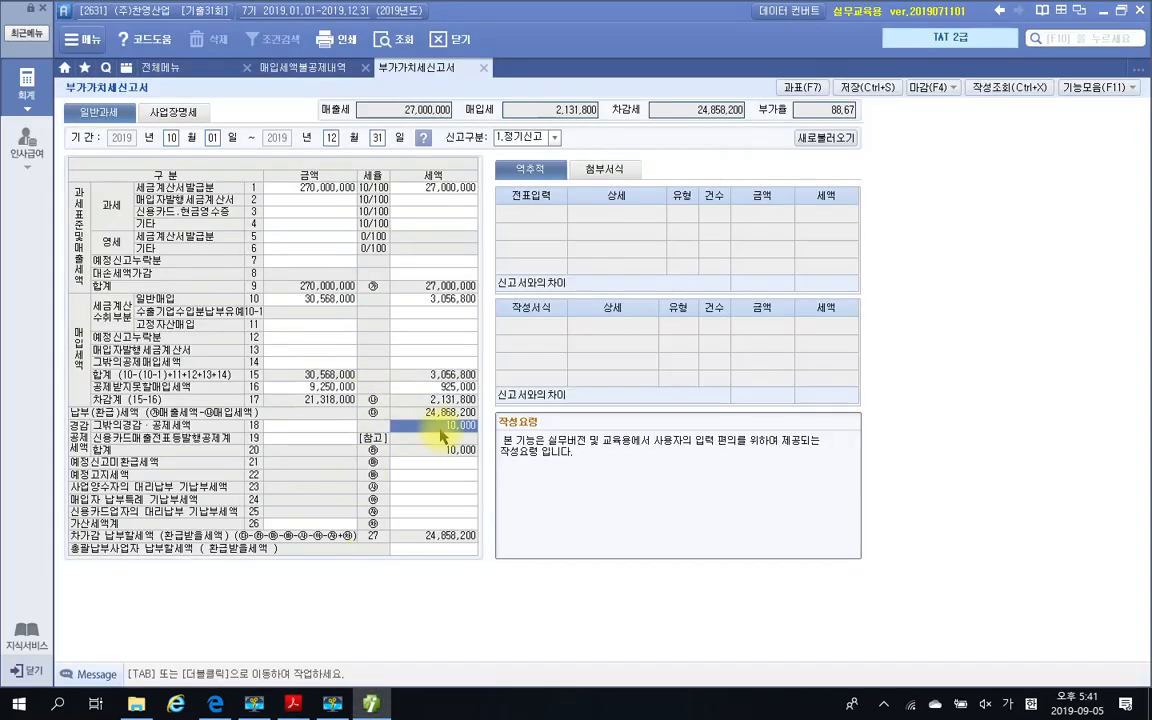
pyautogui.doubleClick(441, 429)
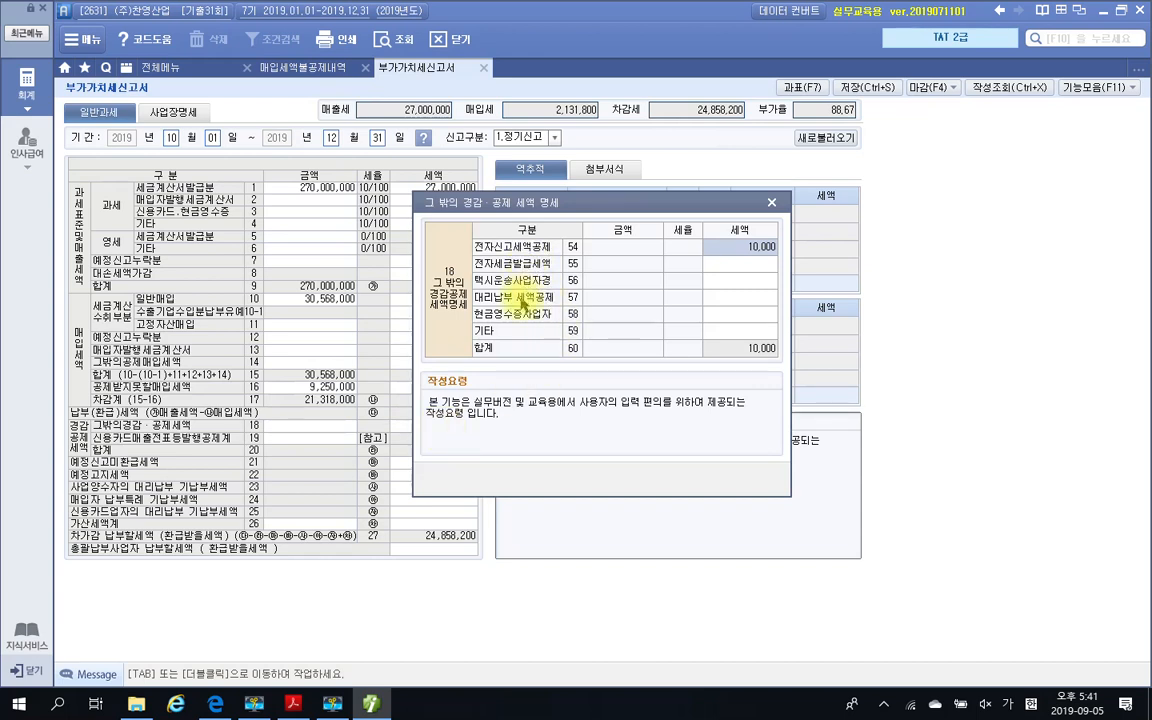
pyautogui.click(771, 202)
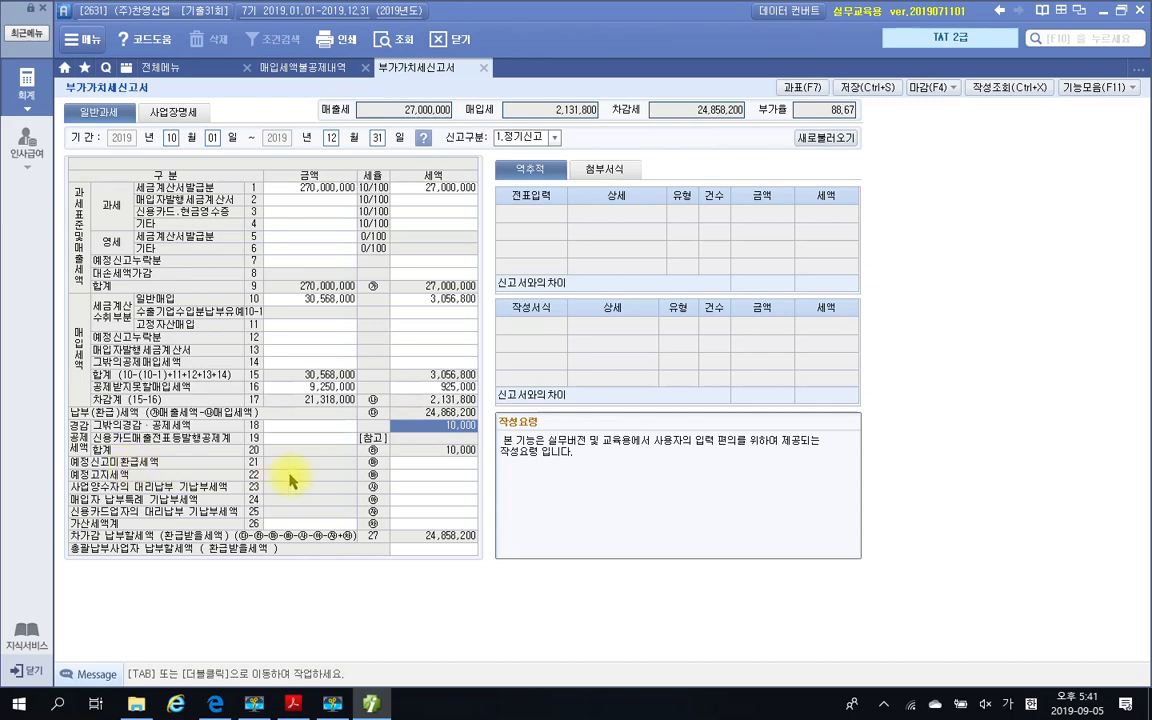
# Enter 150,000 as the 예정신고미환급세액 in line 21 of the return
pyautogui.click(422, 462)
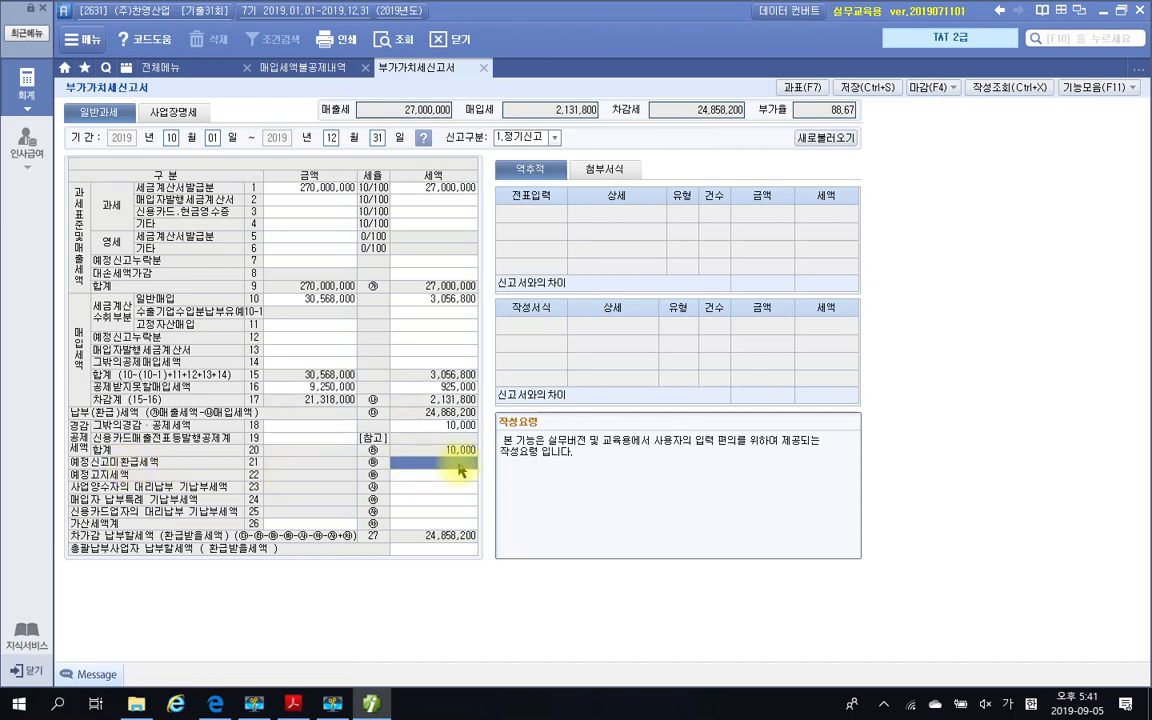
pyautogui.press('F7')
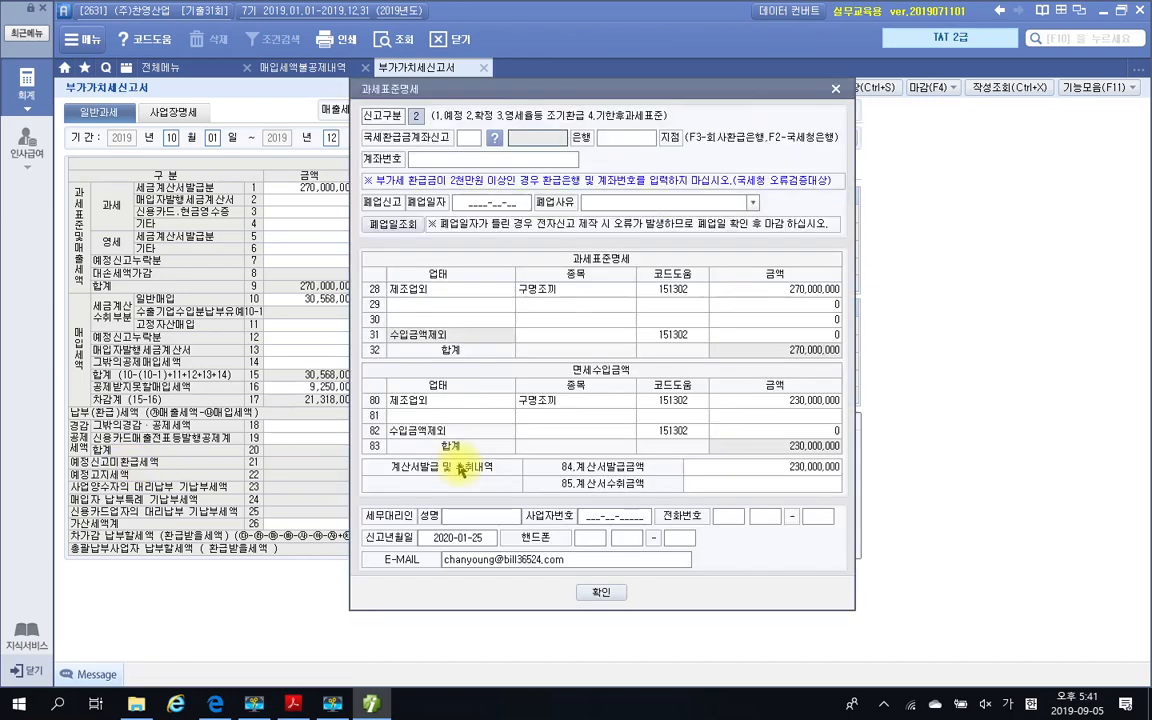
pyautogui.click(836, 91)
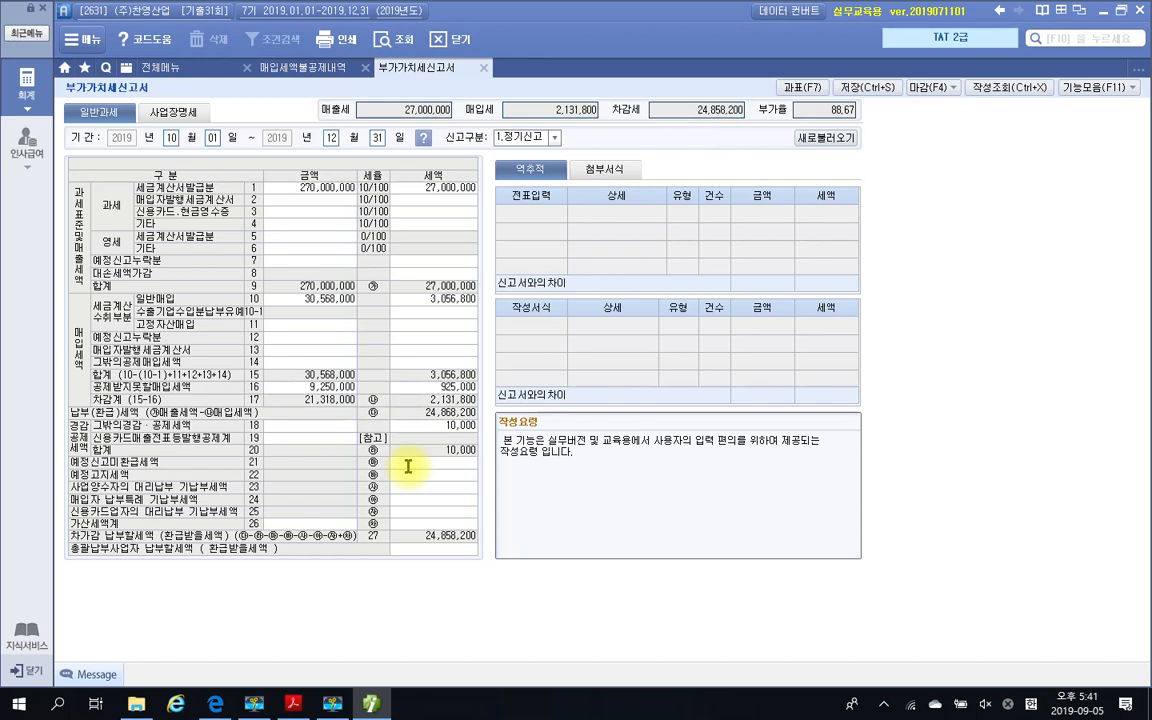
pyautogui.write('000')
pyautogui.press('Return')
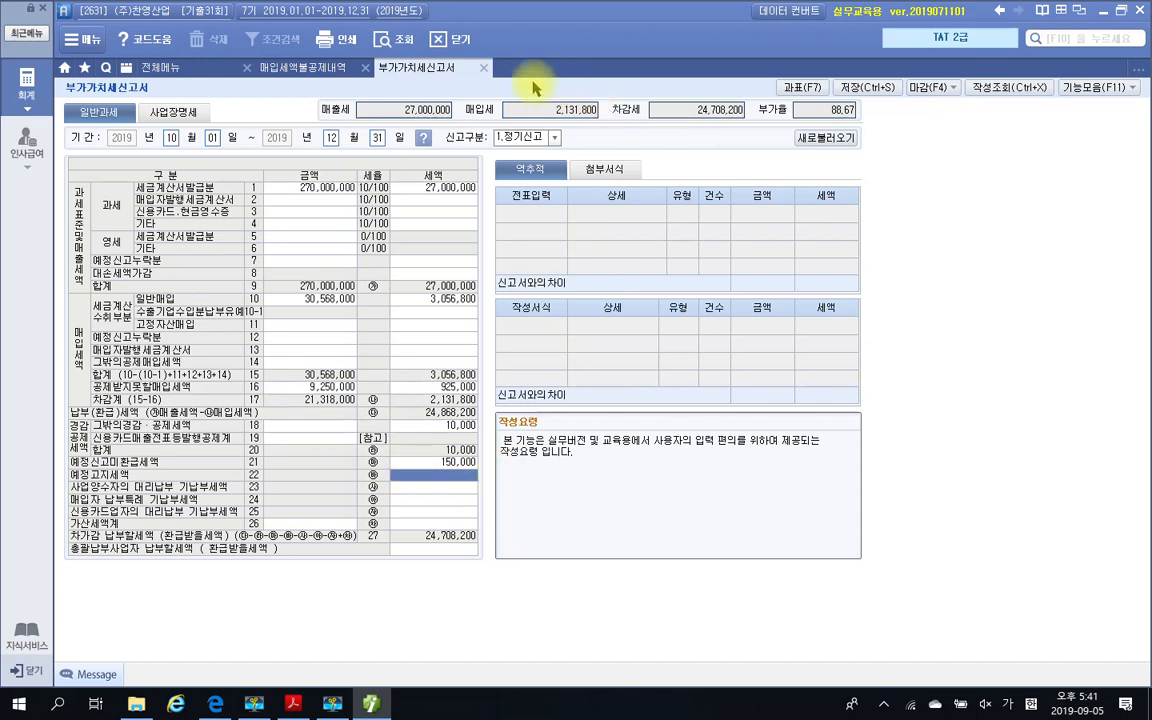
# Save the completed 부가가치세신고서 and close it
pyautogui.click(866, 87)
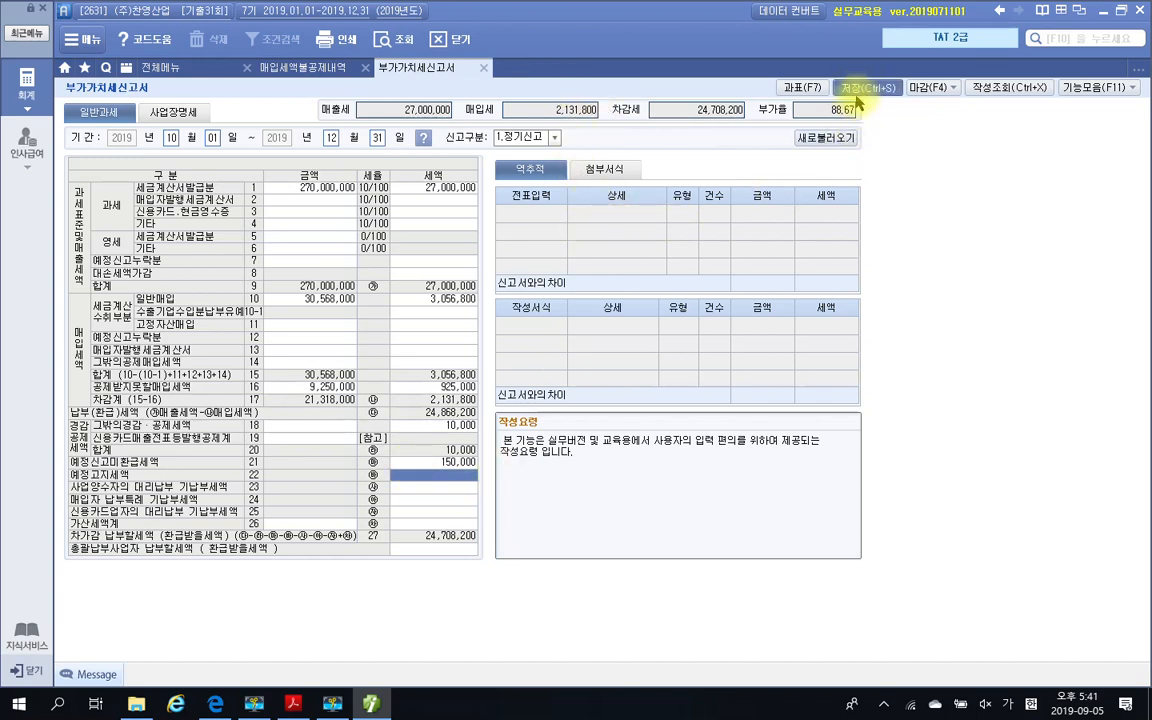
pyautogui.click(573, 388)
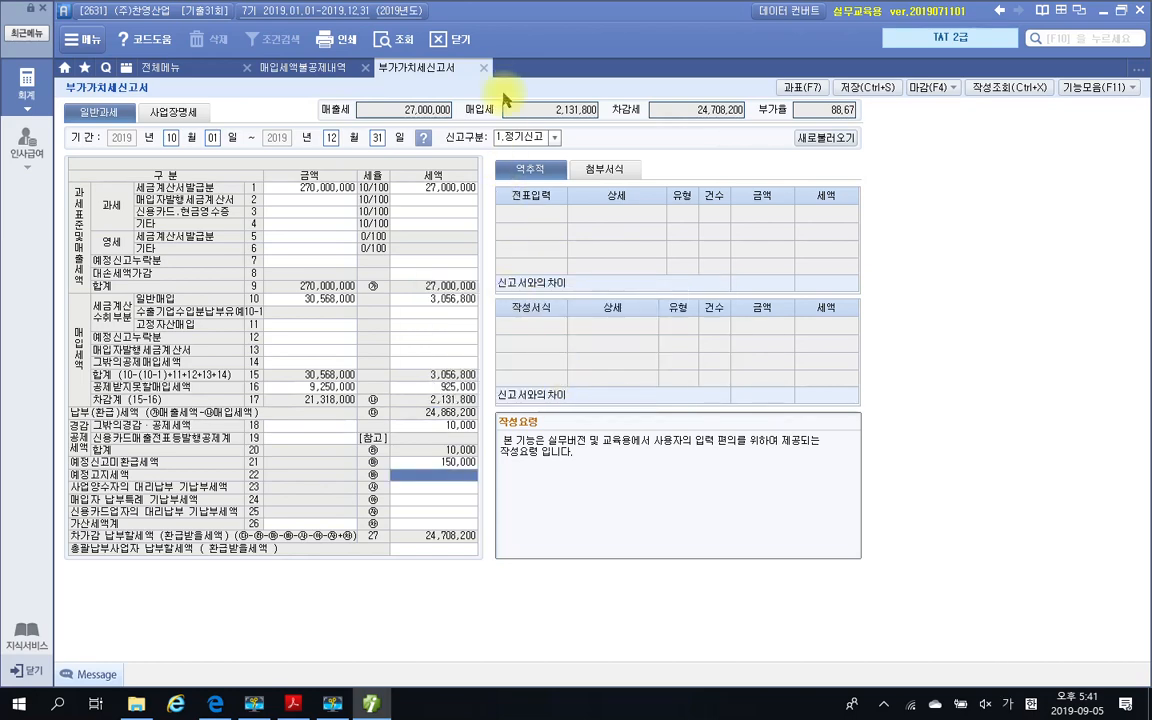
pyautogui.click(483, 67)
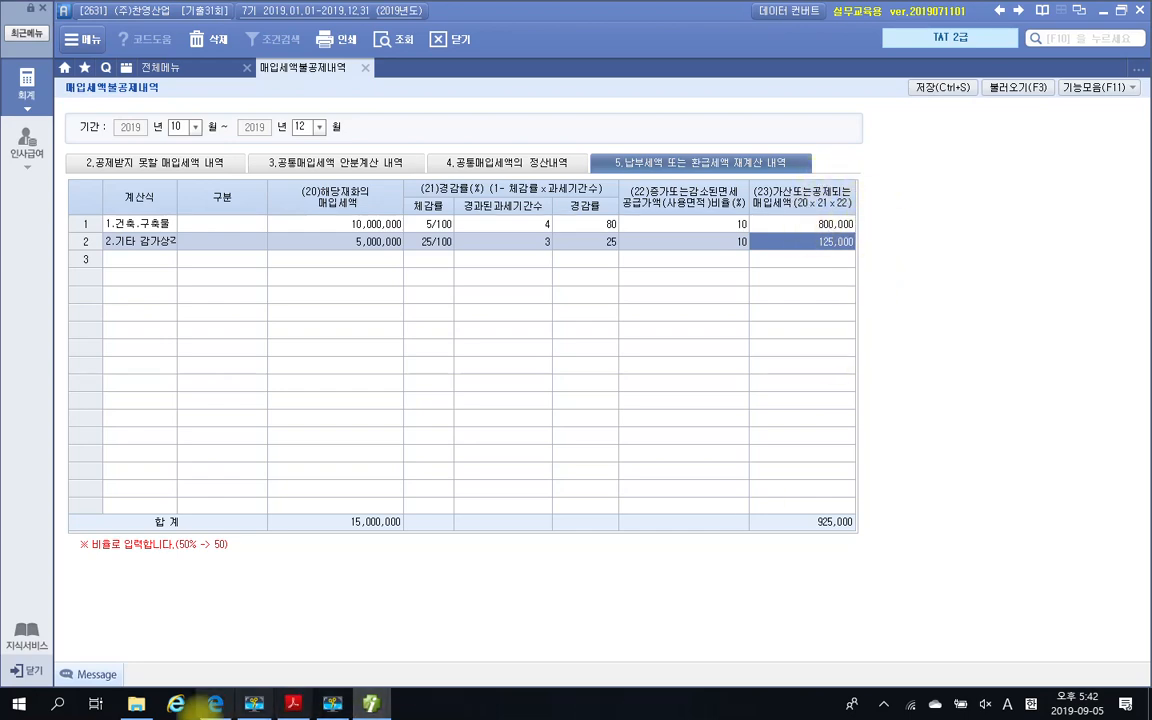
# Open a blank Notepad window and place it over the empty rows below the 재계산 내역 entries
pyautogui.click(19, 704)
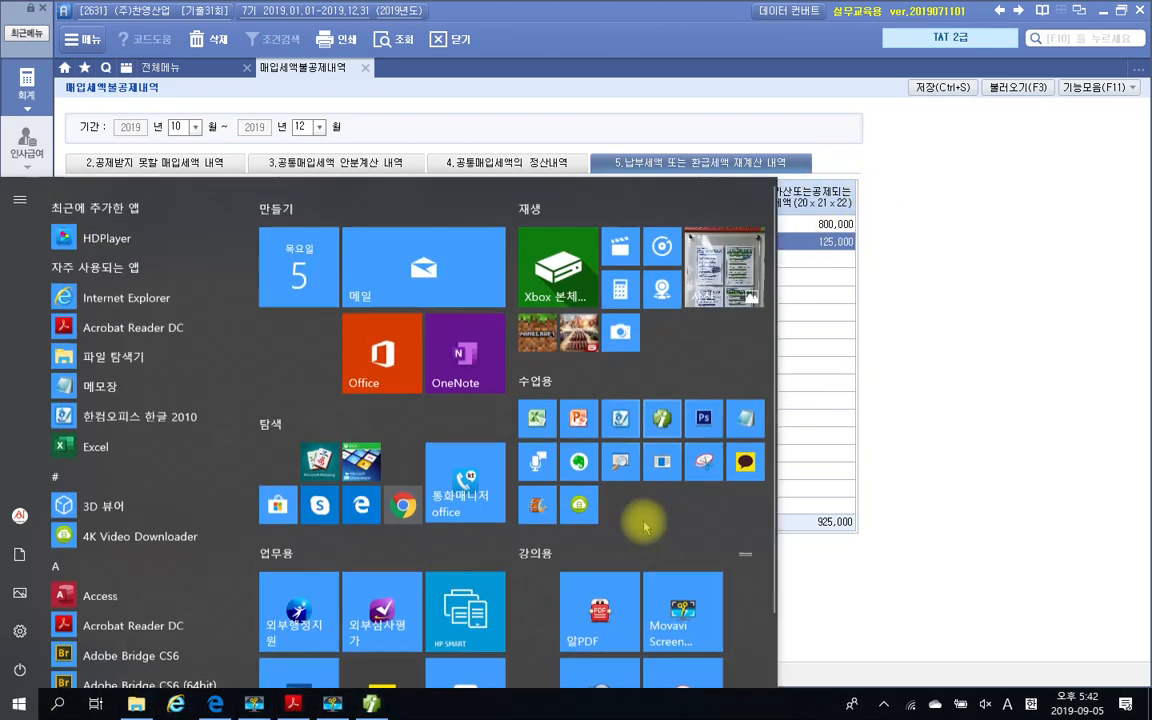
pyautogui.click(742, 400)
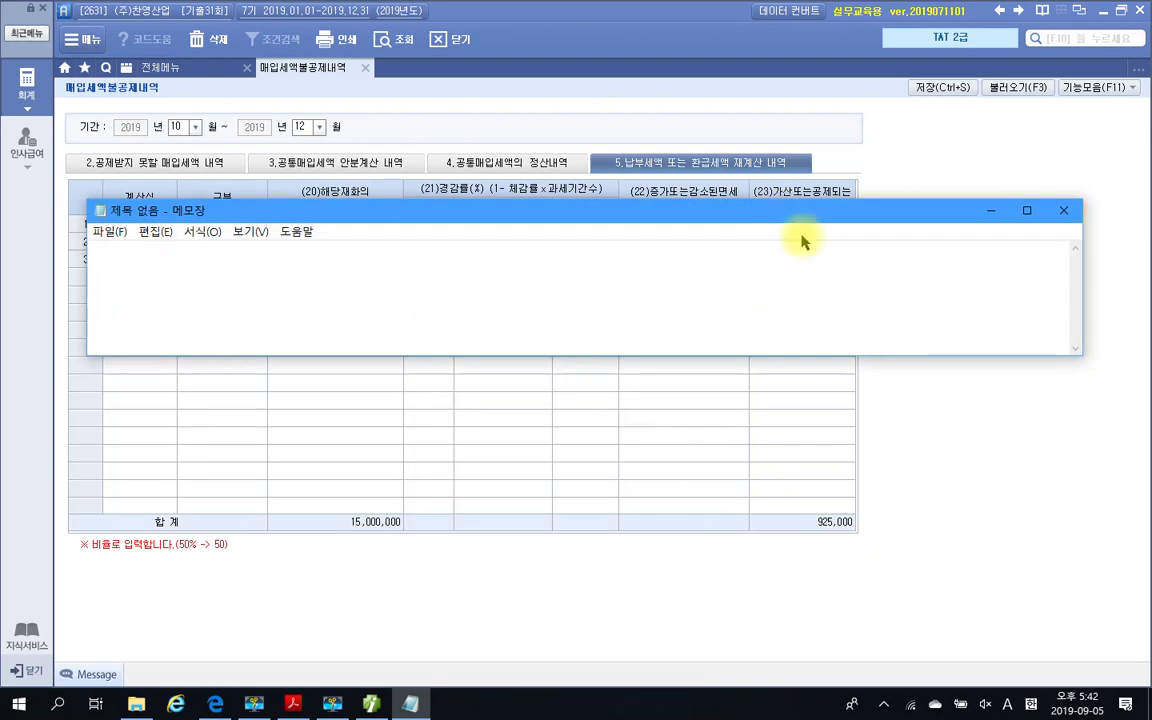
pyautogui.moveTo(798, 212); pyautogui.dragTo(899, 365)
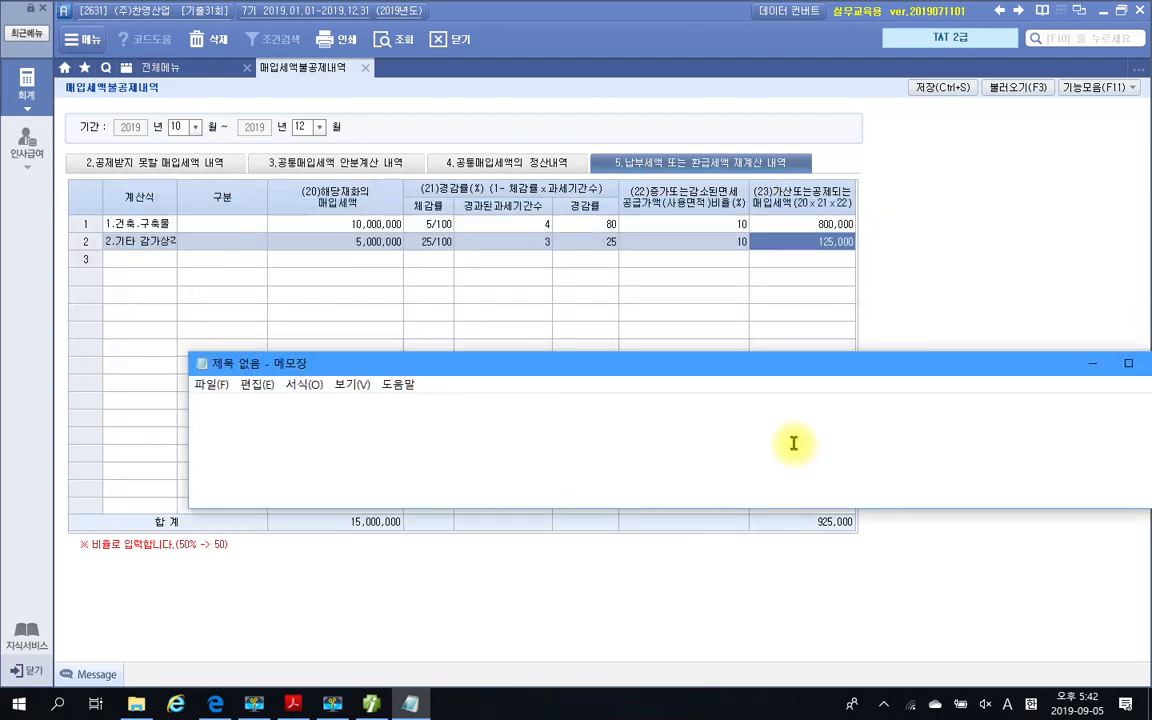
pyautogui.moveTo(836, 368); pyautogui.dragTo(756, 377)
# Write the building's journal entry in Notepad as 차)건물 800,000 and 대)부가세대급금 800,000
pyautogui.write('c')
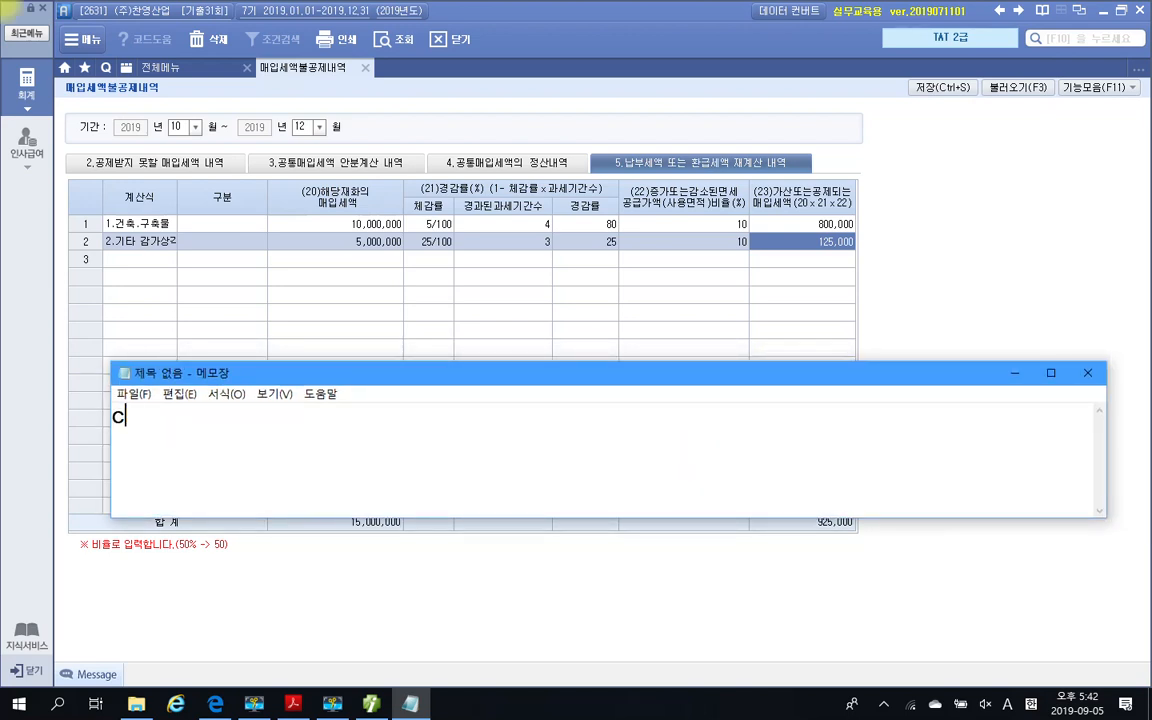
pyautogui.press('BackSpace')
pyautogui.press('Hangul')
pyautogui.write('ㅊㅏ)')
pyautogui.write('건물 ')
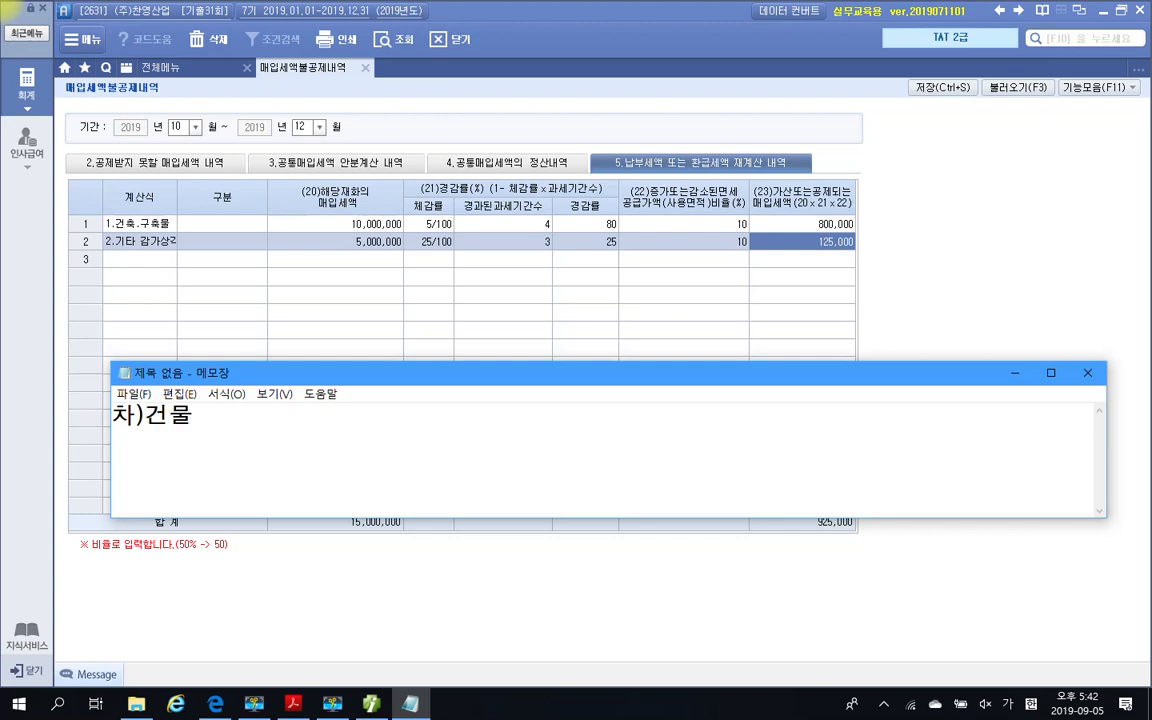
pyautogui.write('800,0')
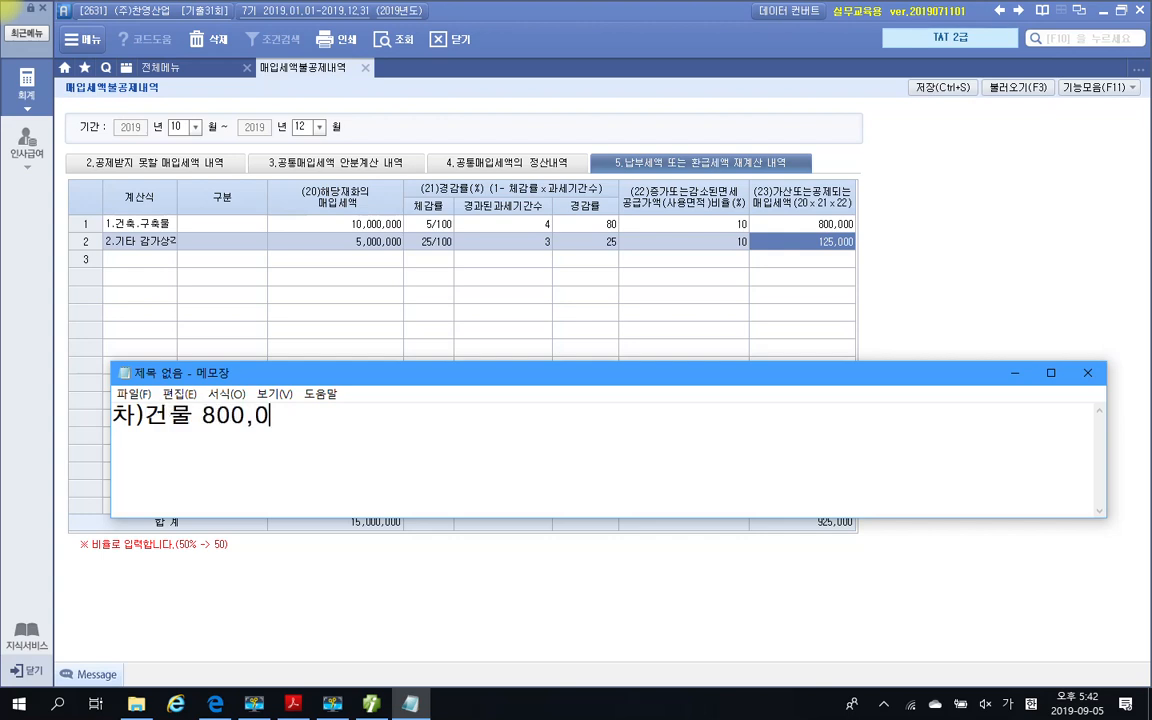
pyautogui.write('00     대')
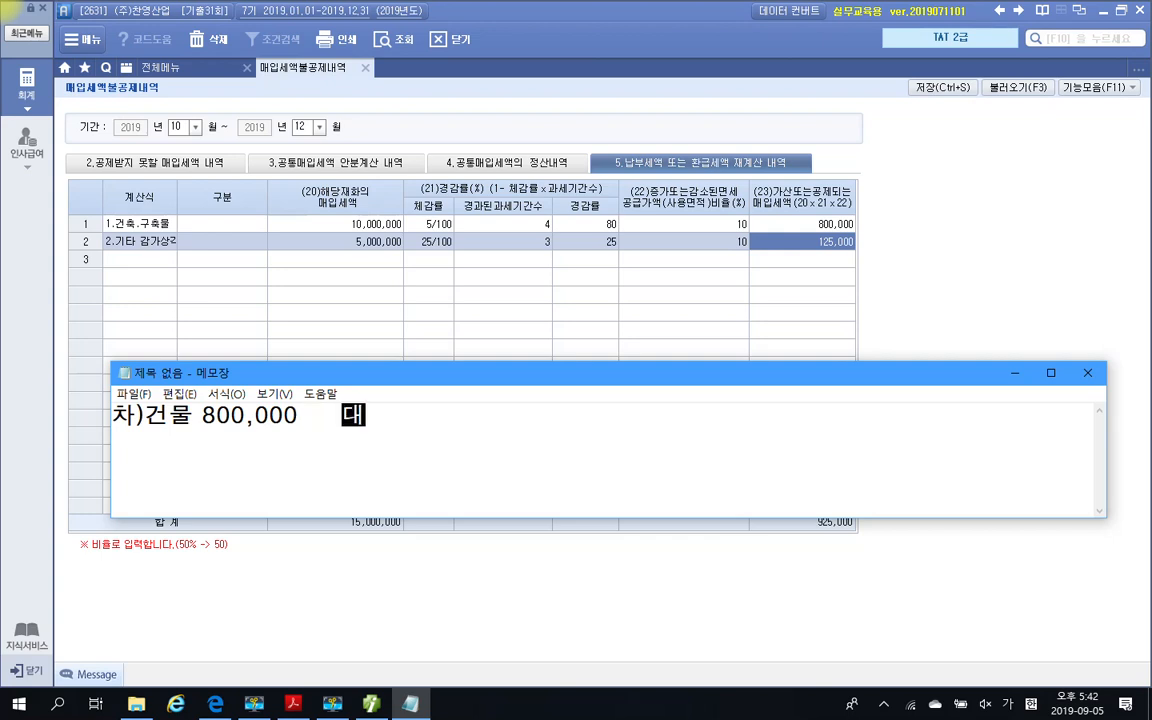
pyautogui.write(')부가세대')
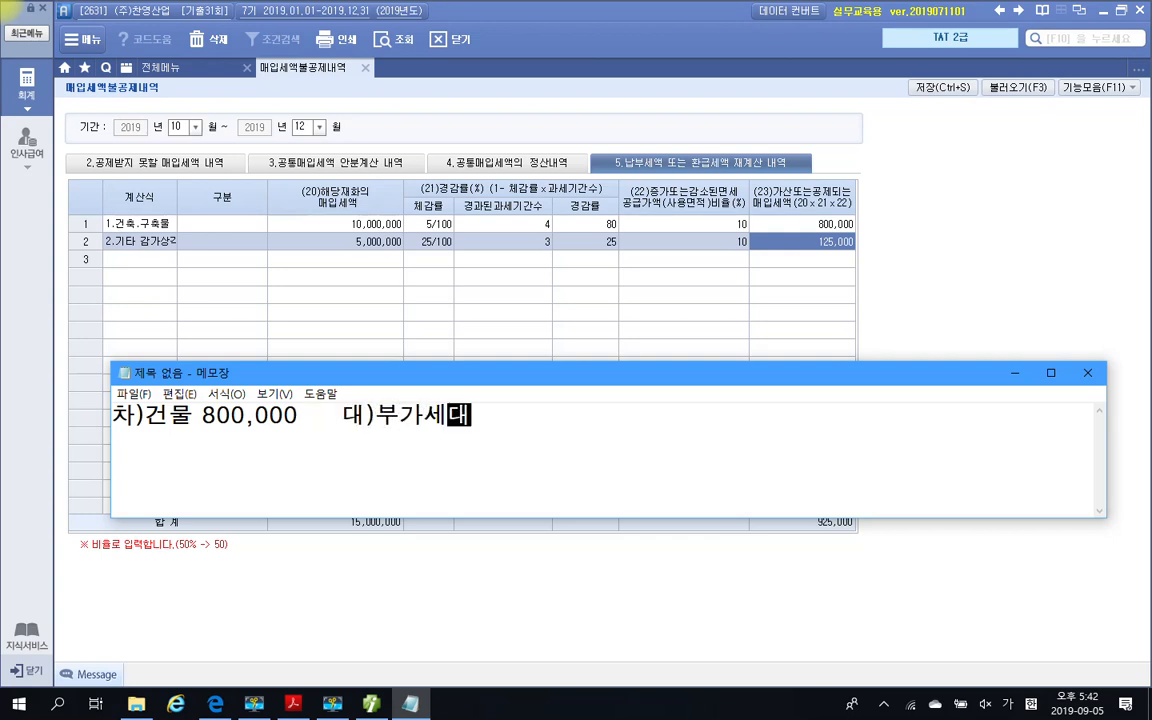
pyautogui.write('급금 ')
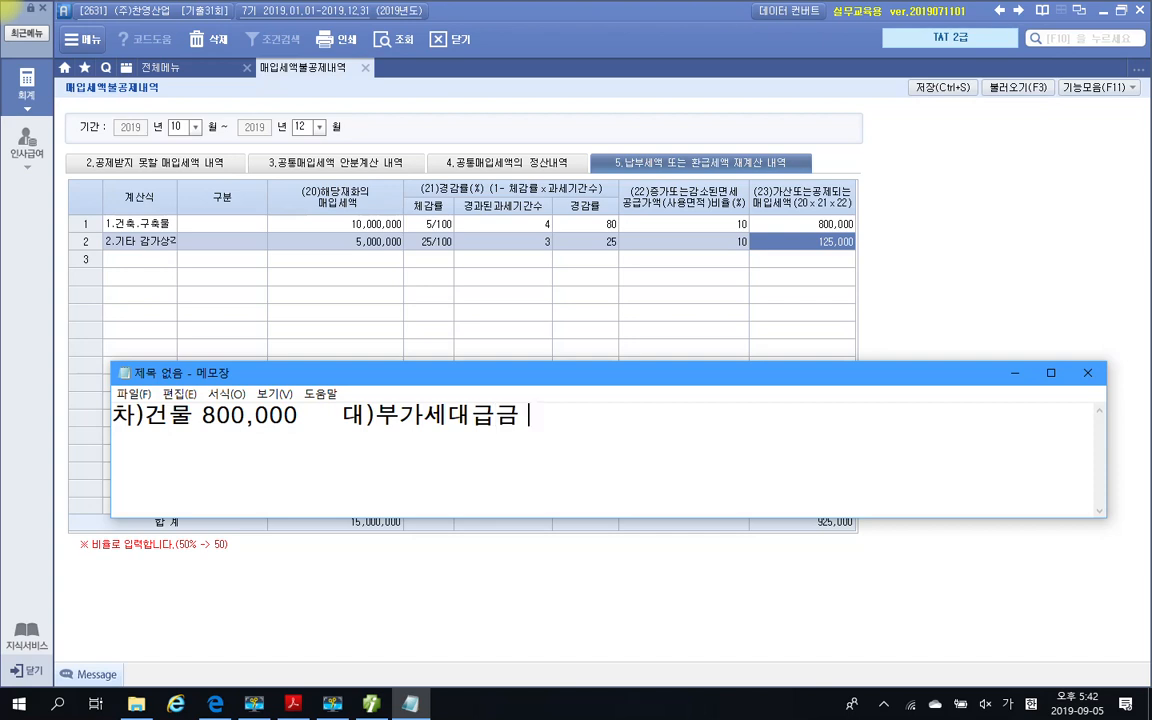
pyautogui.write('800,000')
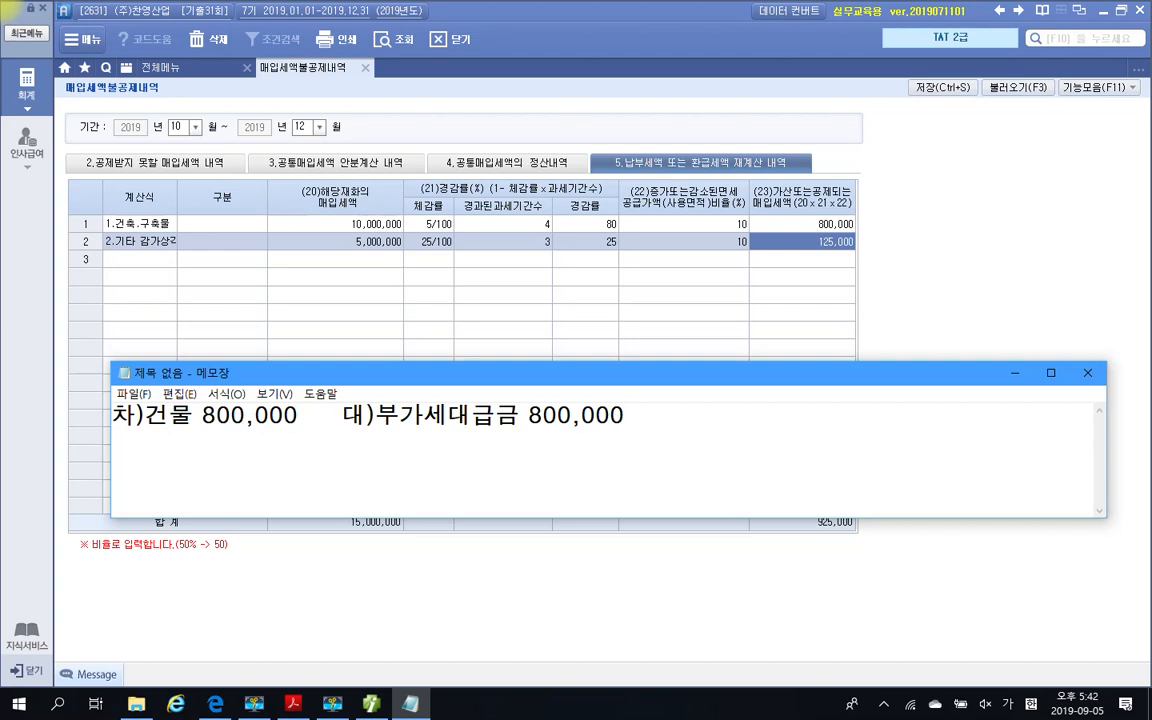
# Write the debit side of the machinery entry on a new Notepad line as 차)기계장치 125,000
pyautogui.press('Return')
pyautogui.write('차)기계')
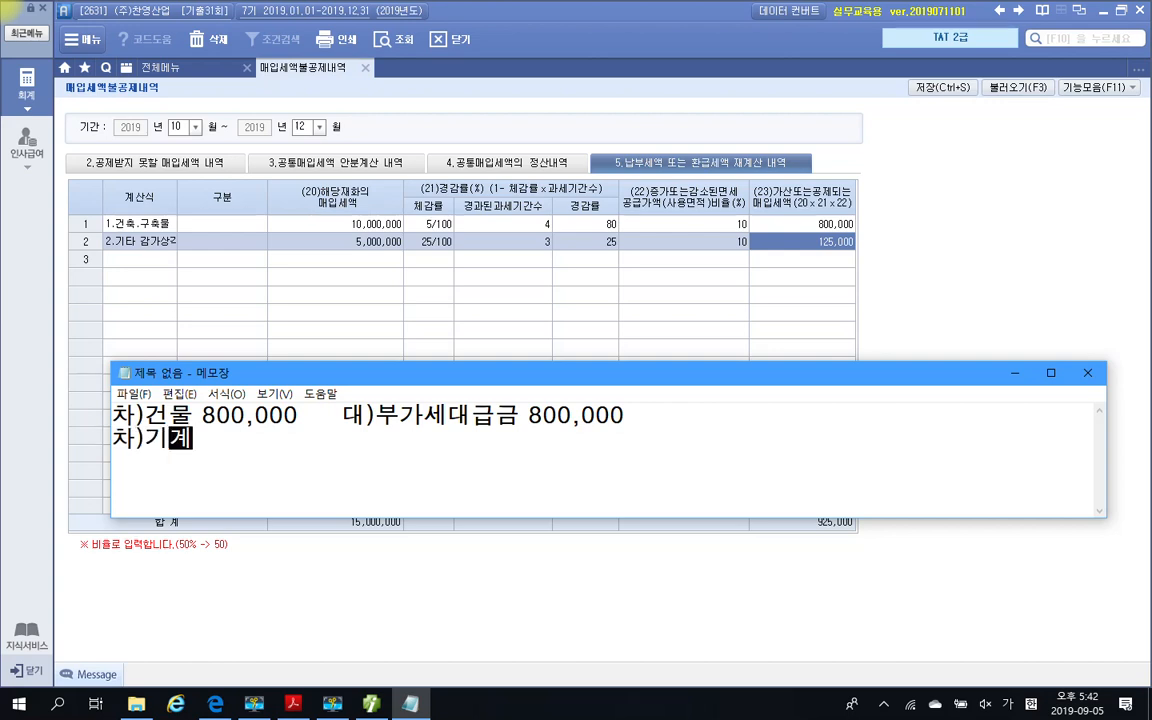
pyautogui.write('장치 ')
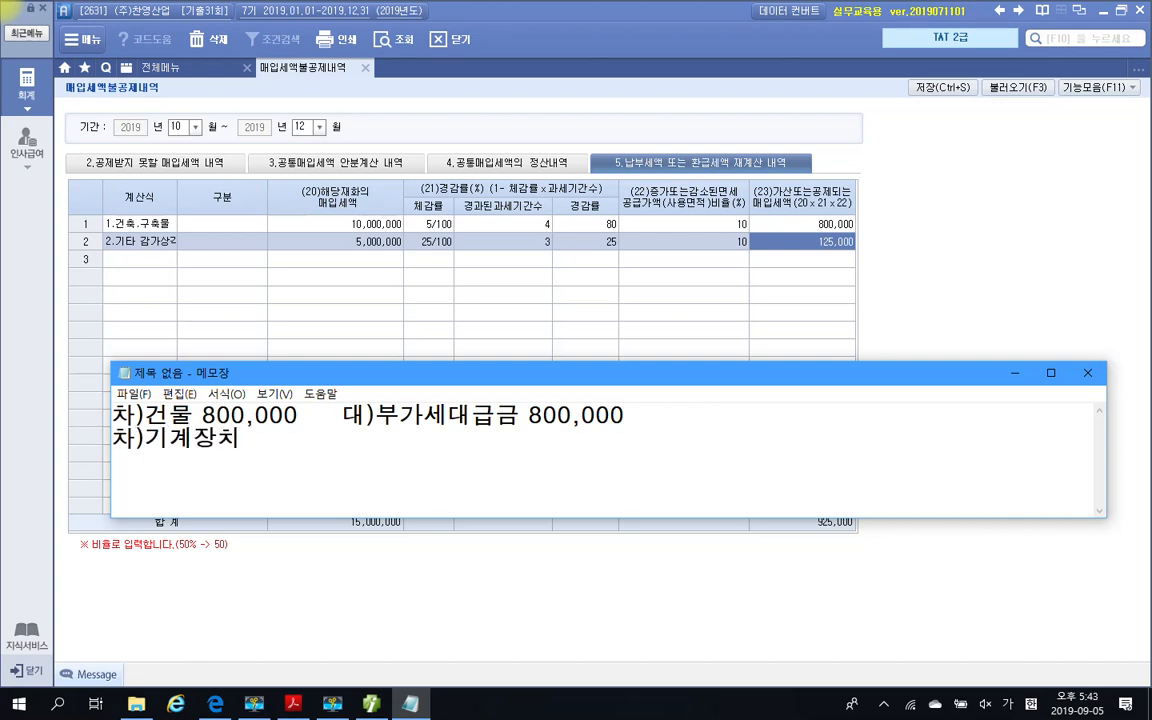
pyautogui.write('125,000')
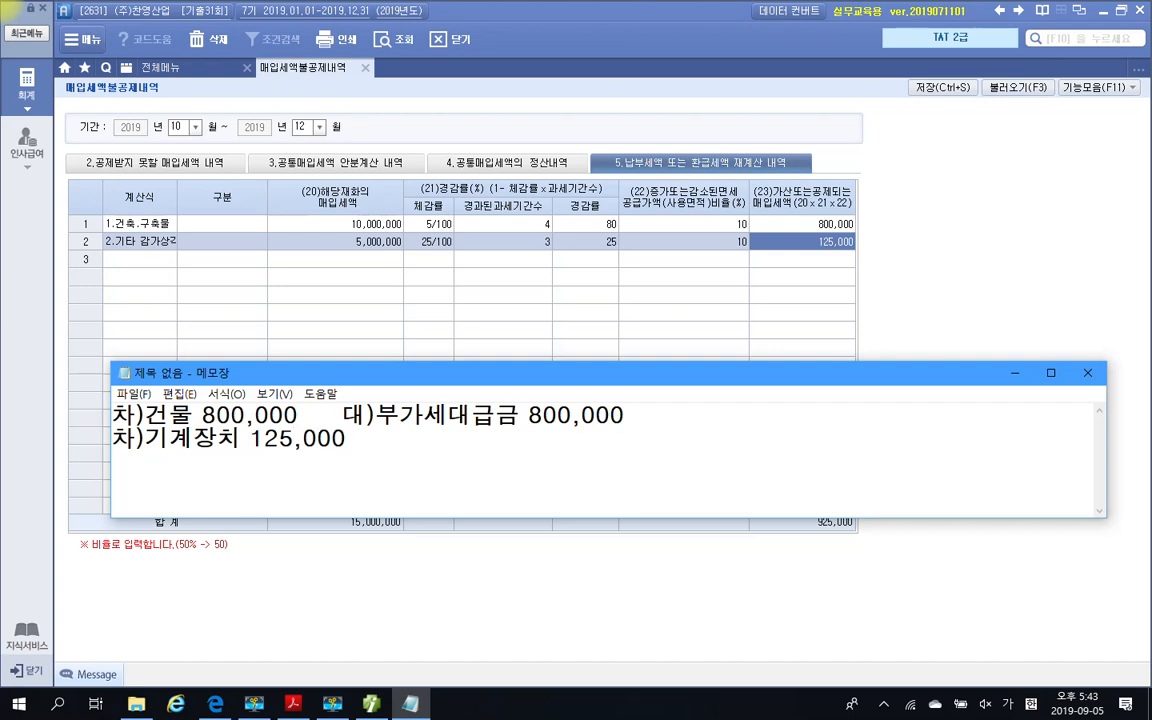
# Widen the gap before the building line's credit entry and add 대)부가세대급금 125,000 to the 기계장치 line
pyautogui.click(348, 413)
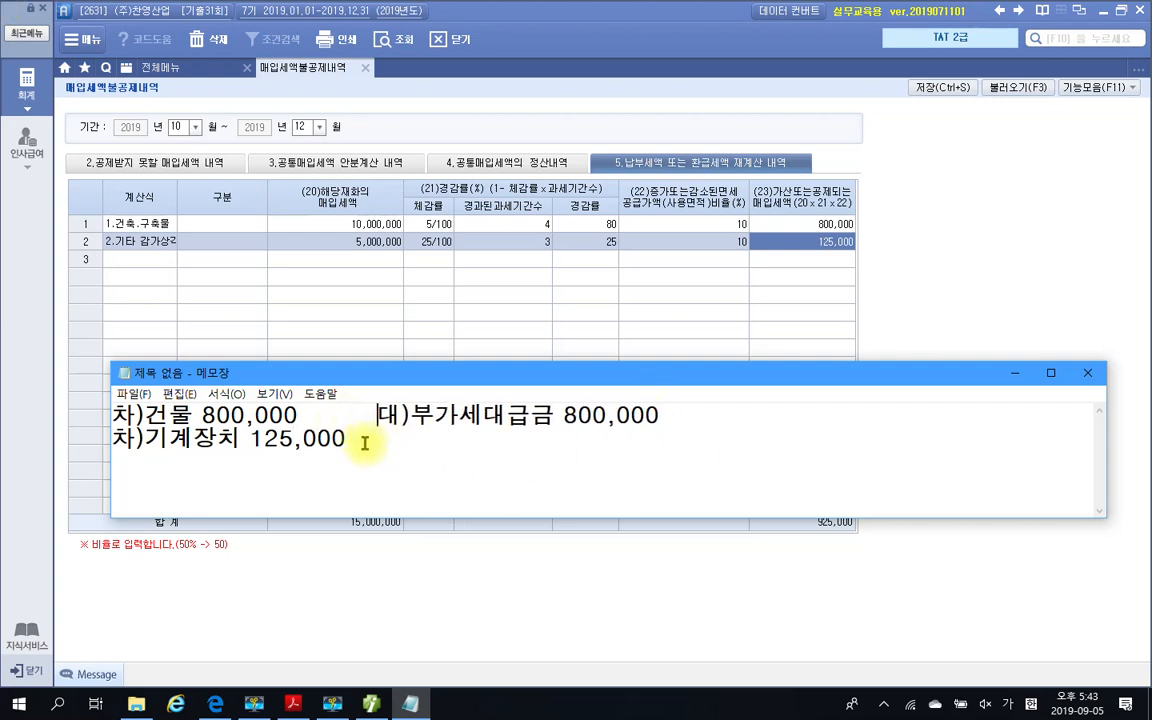
pyautogui.click(365, 440)
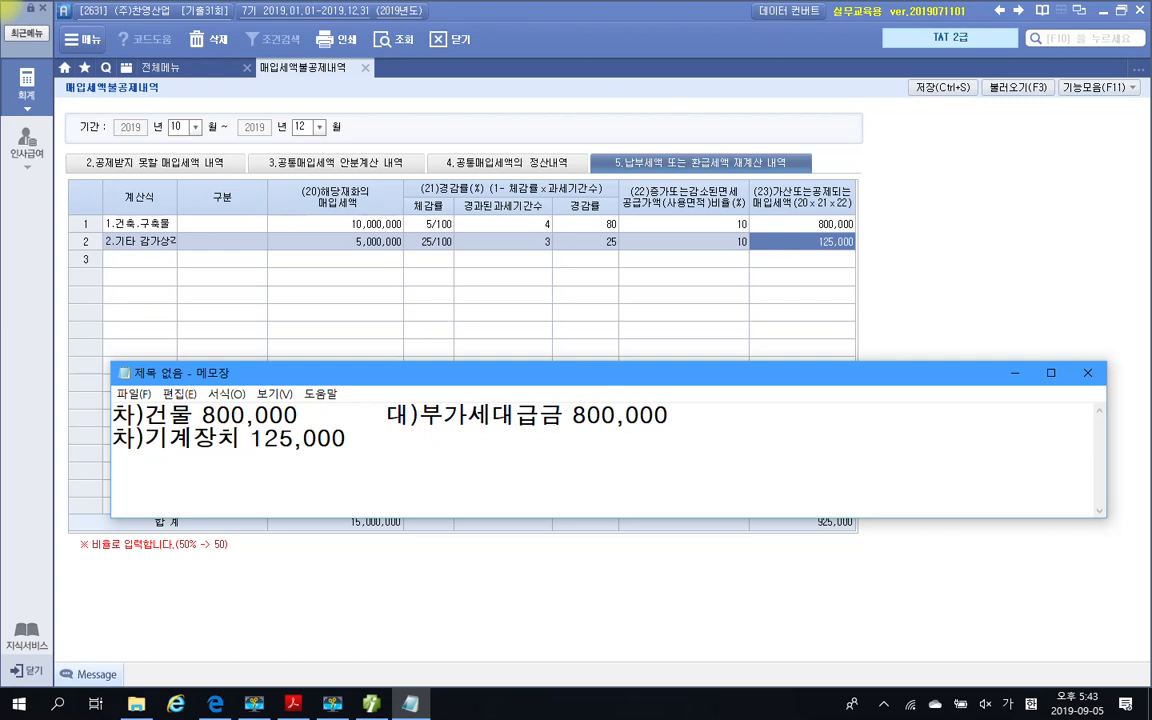
pyautogui.write('ㄷ)')
pyautogui.press('BackSpace')
pyautogui.press('BackSpace')
pyautogui.write('대)ㅂ')
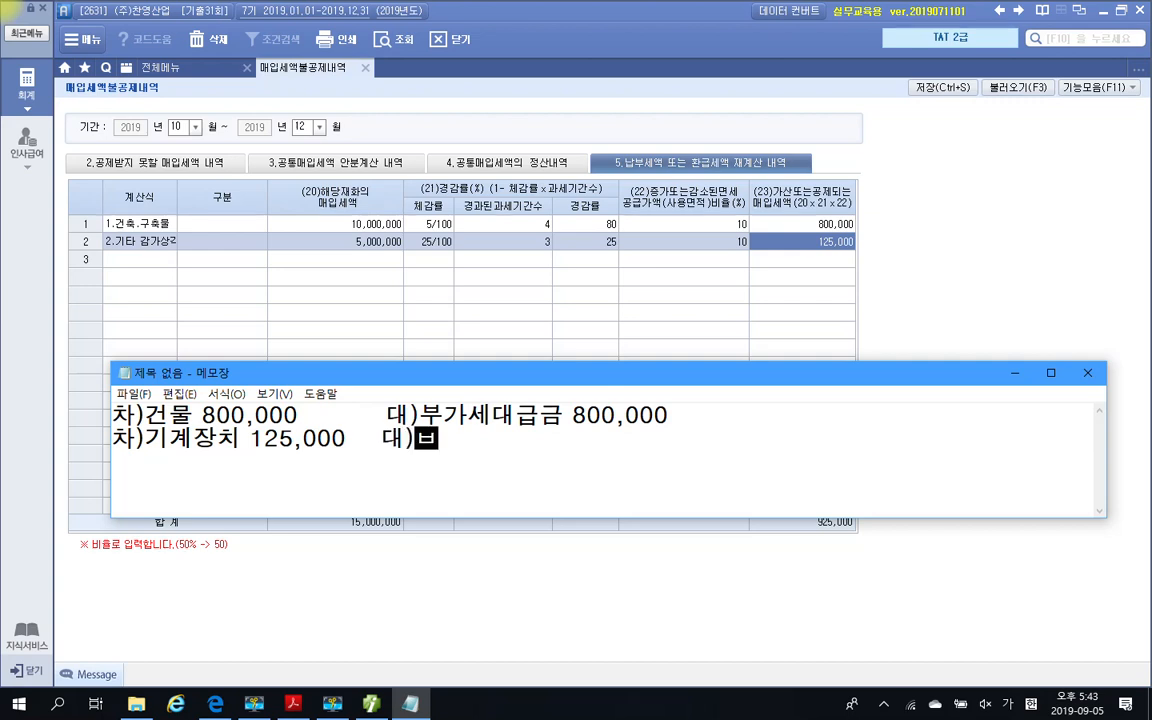
pyautogui.write('ㅜ가세대급ㄱ')
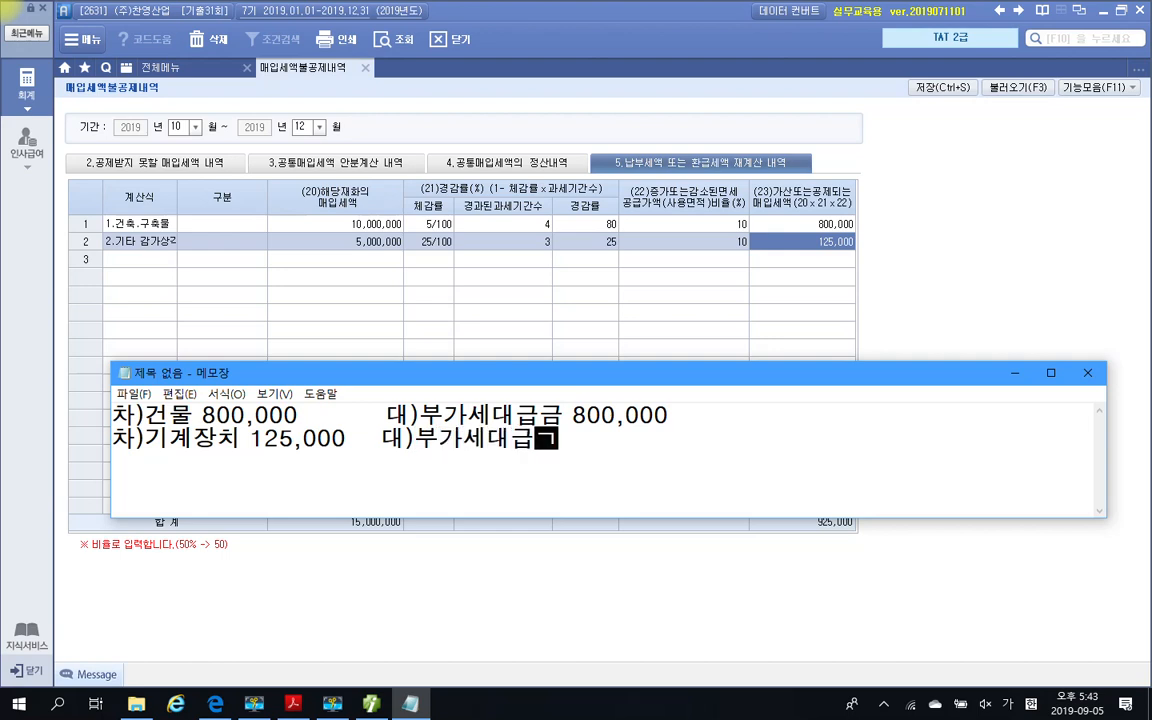
pyautogui.write('ㅡㅁ ')
pyautogui.write('125')
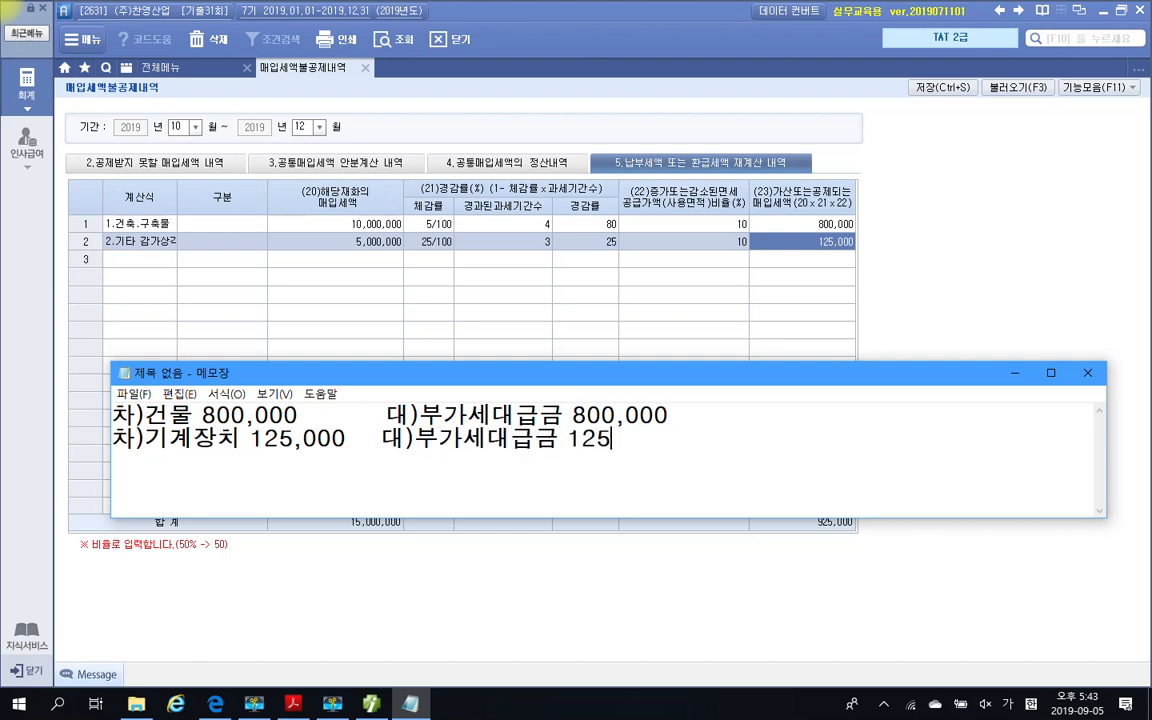
pyautogui.write(',000')
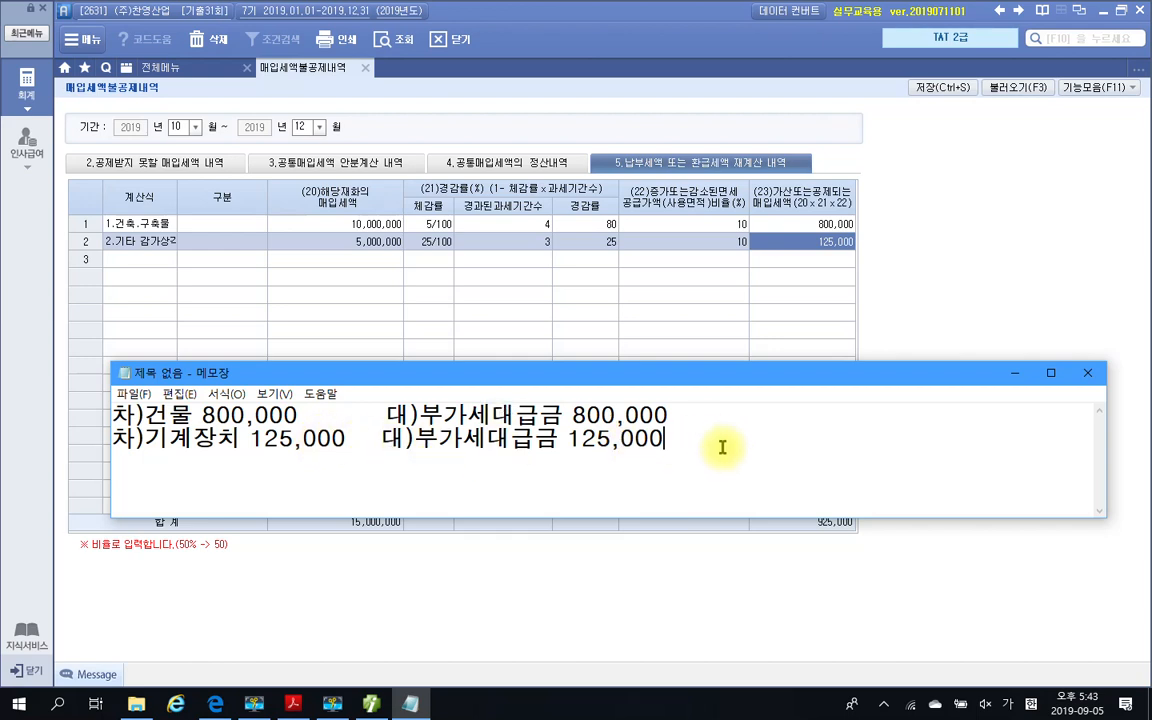
# Minimize the Notepad window and close the 매입세액불공제내역 form
pyautogui.click(1016, 378)
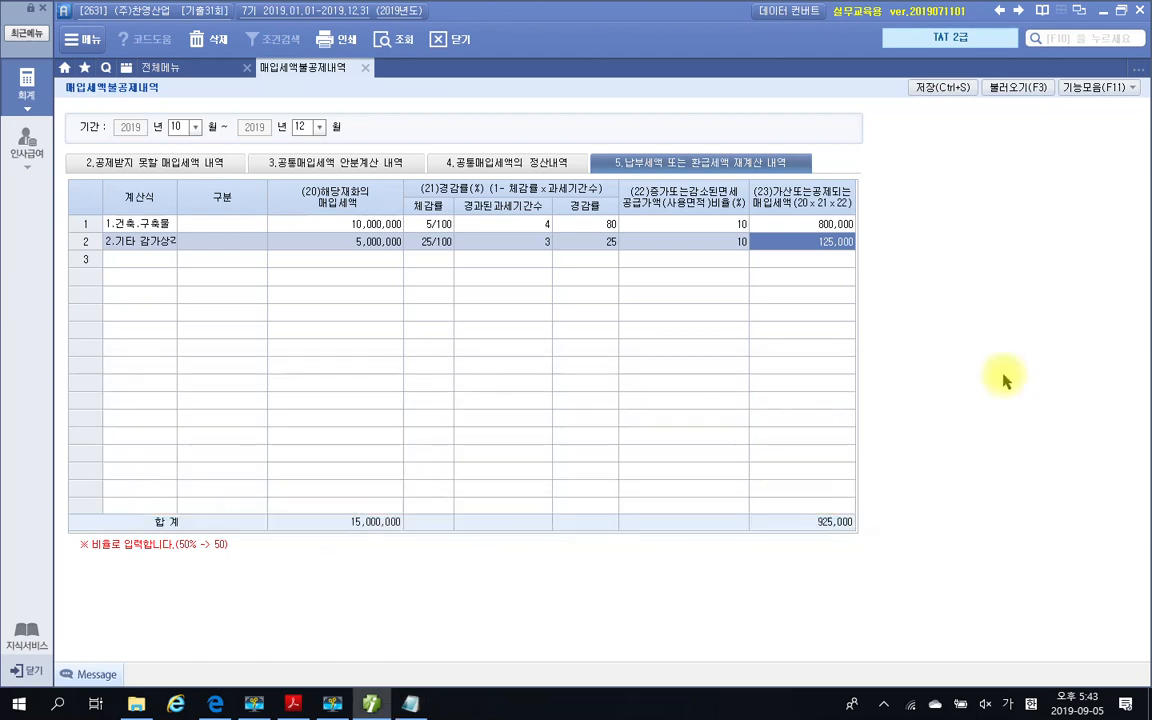
pyautogui.click(366, 69)
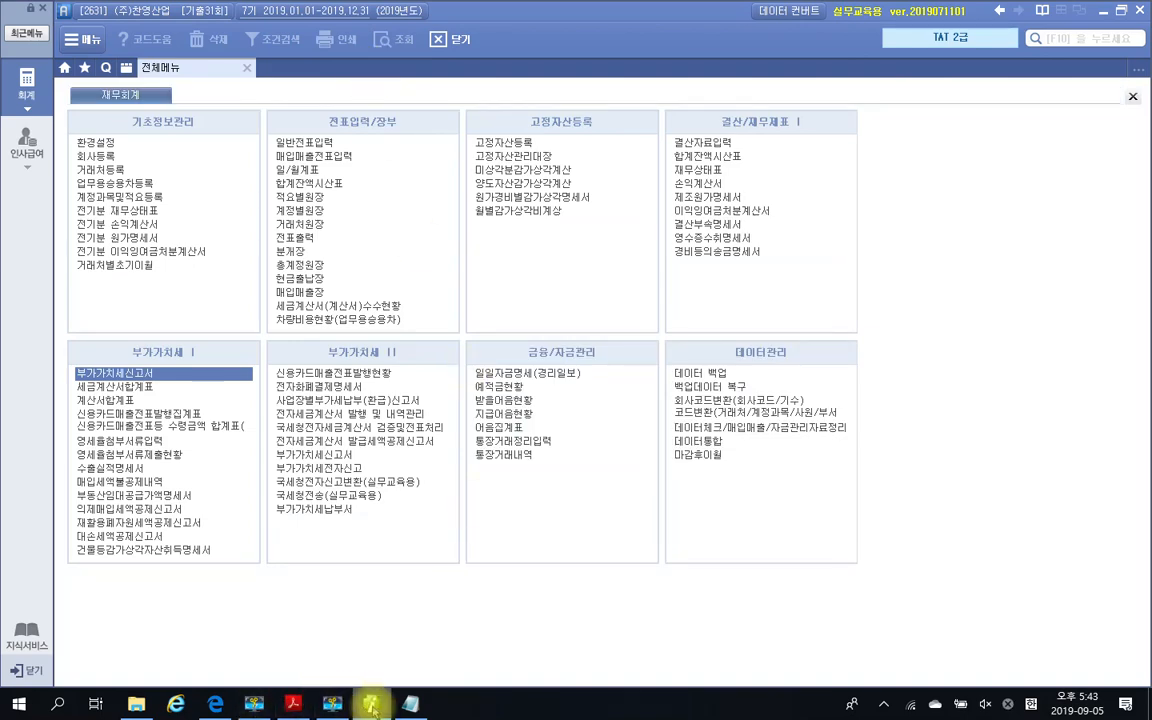
# Switch to the exam PDF and read the 문제 3 결산 tasks, focusing on the 이자수익 선수분 instruction
pyautogui.click(293, 704)
pyautogui.scroll(-5, 553, 455)
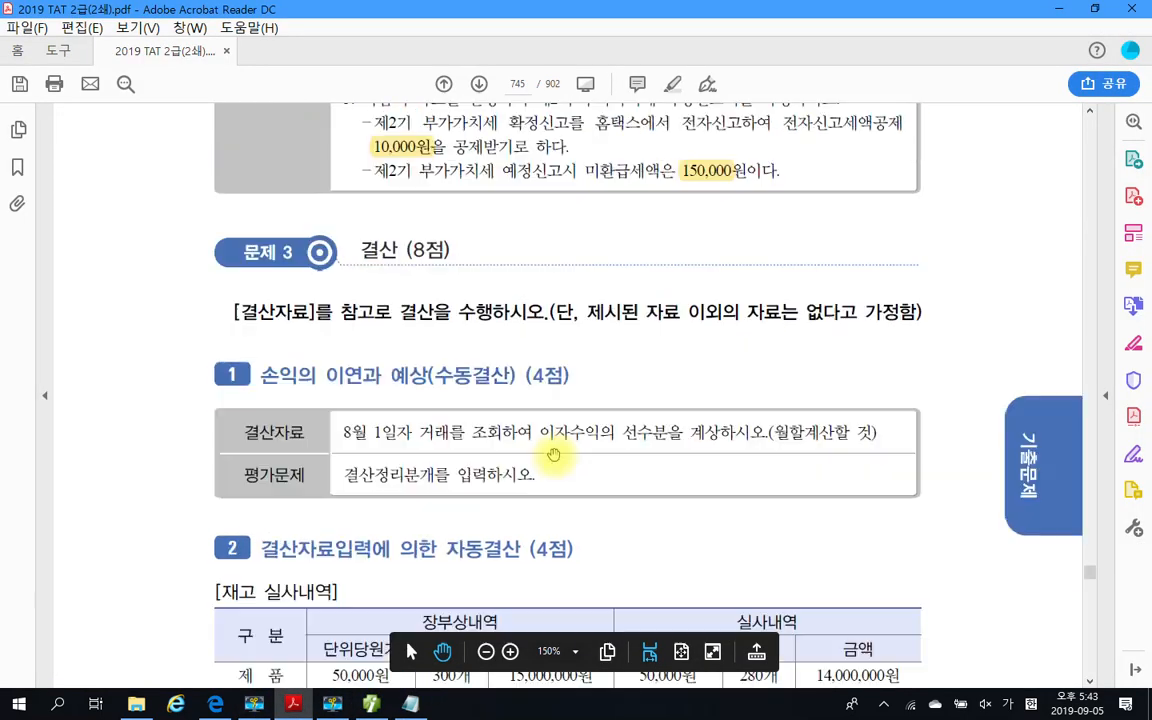
pyautogui.scroll(-1, 553, 455)
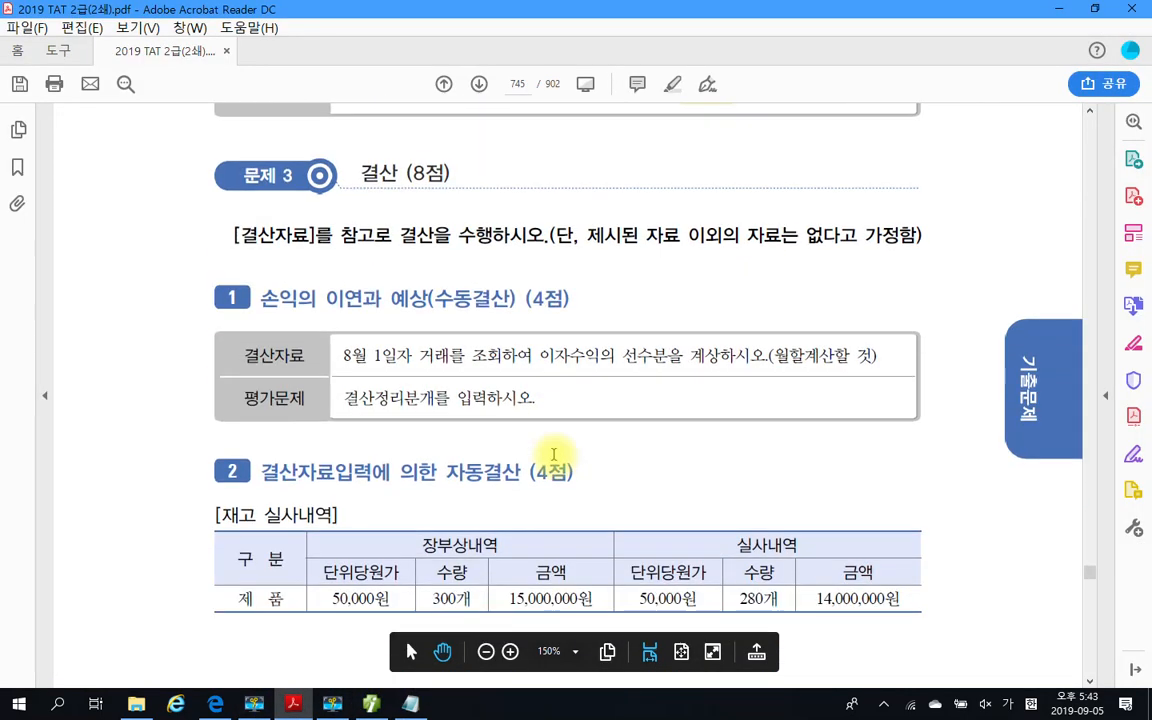
pyautogui.scroll(-2, 553, 460)
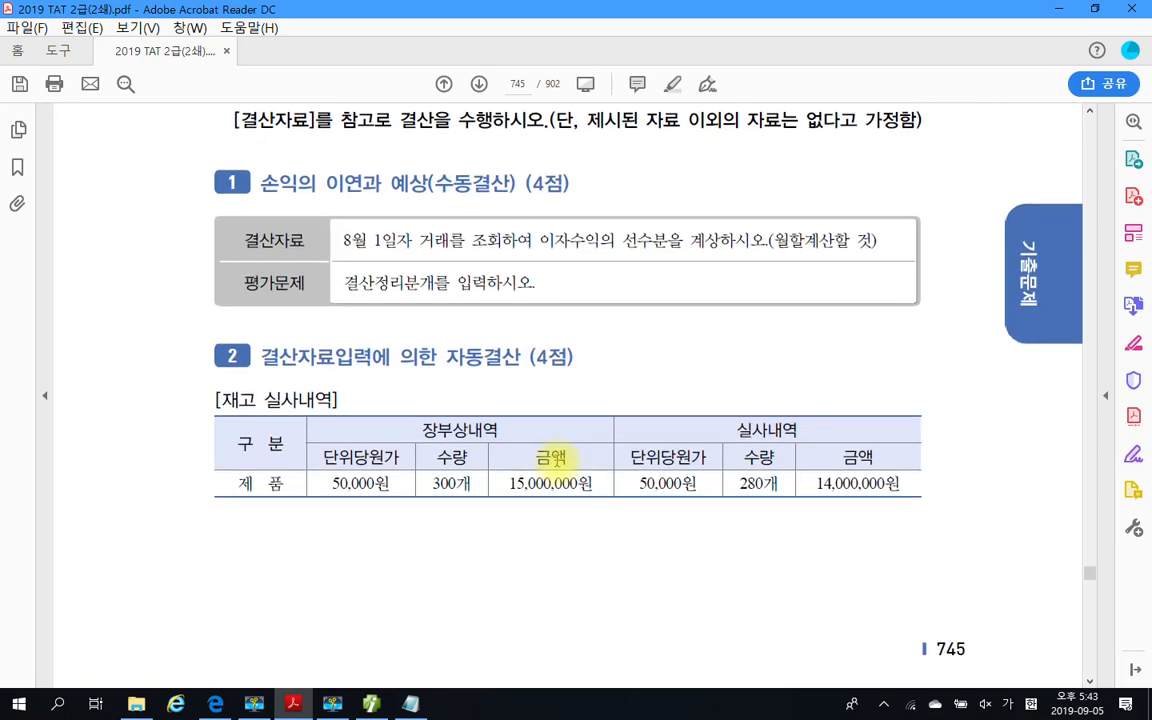
pyautogui.scroll(-4, 553, 458)
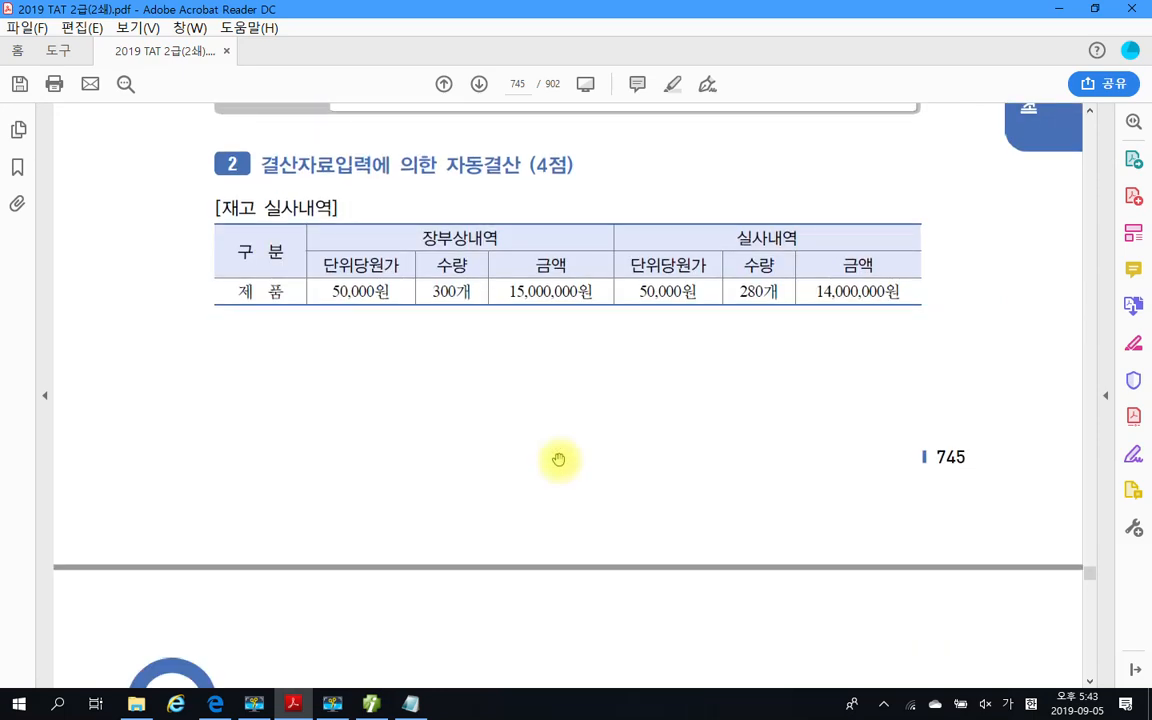
pyautogui.scroll(5, 558, 460)
pyautogui.scroll(1, 558, 461)
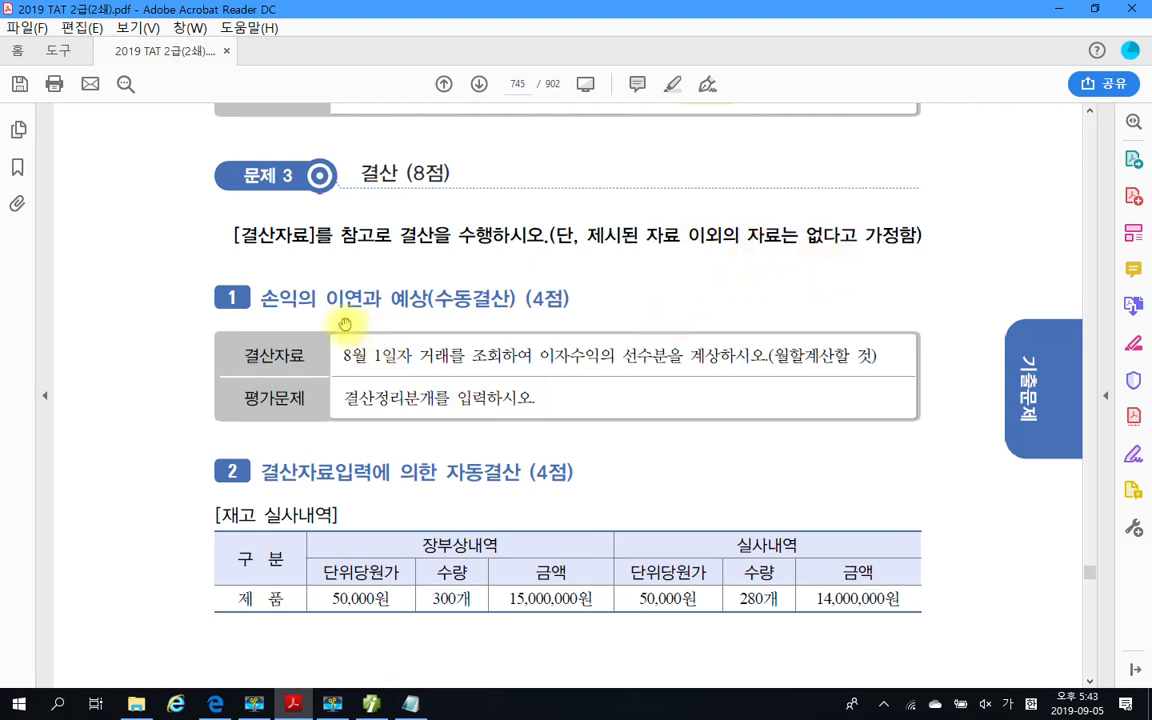
pyautogui.scroll(-1, 470, 325)
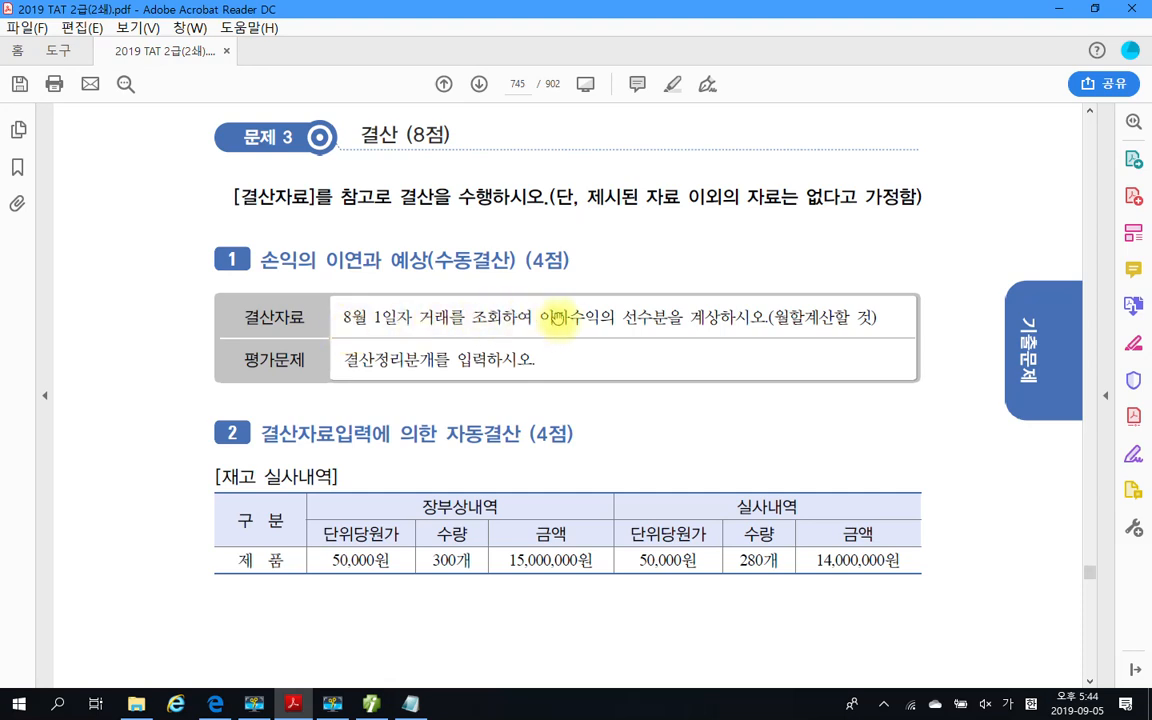
pyautogui.moveTo(541, 318); pyautogui.dragTo(730, 325)
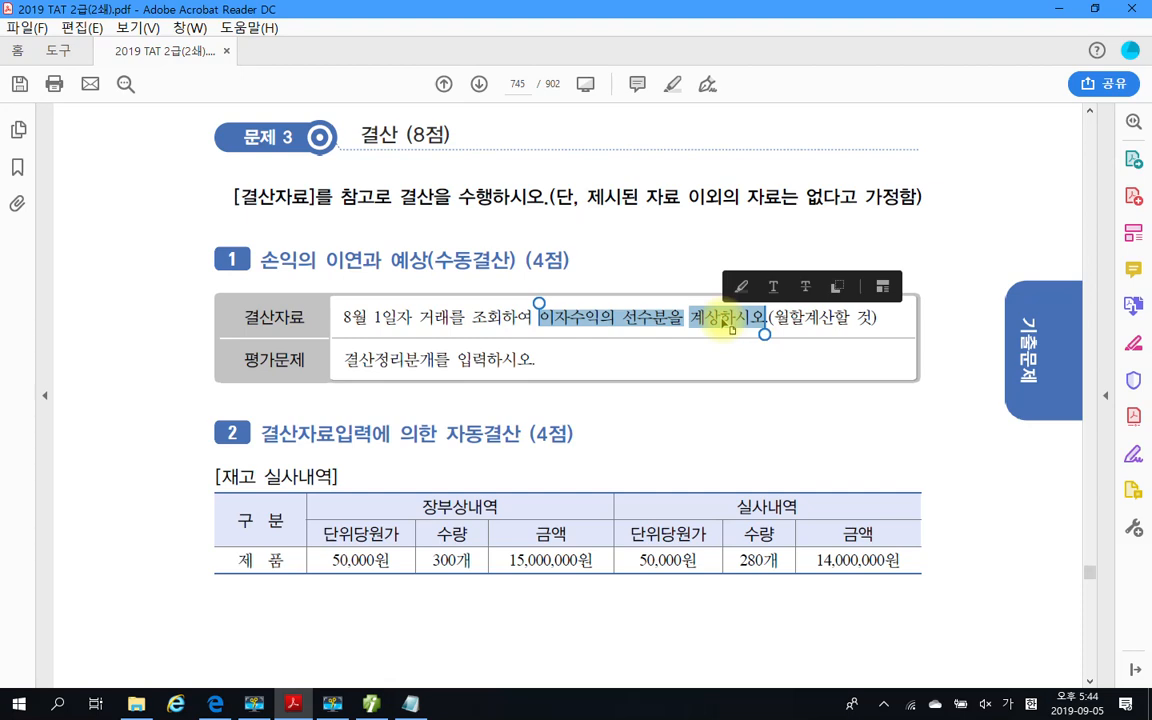
pyautogui.click(775, 320)
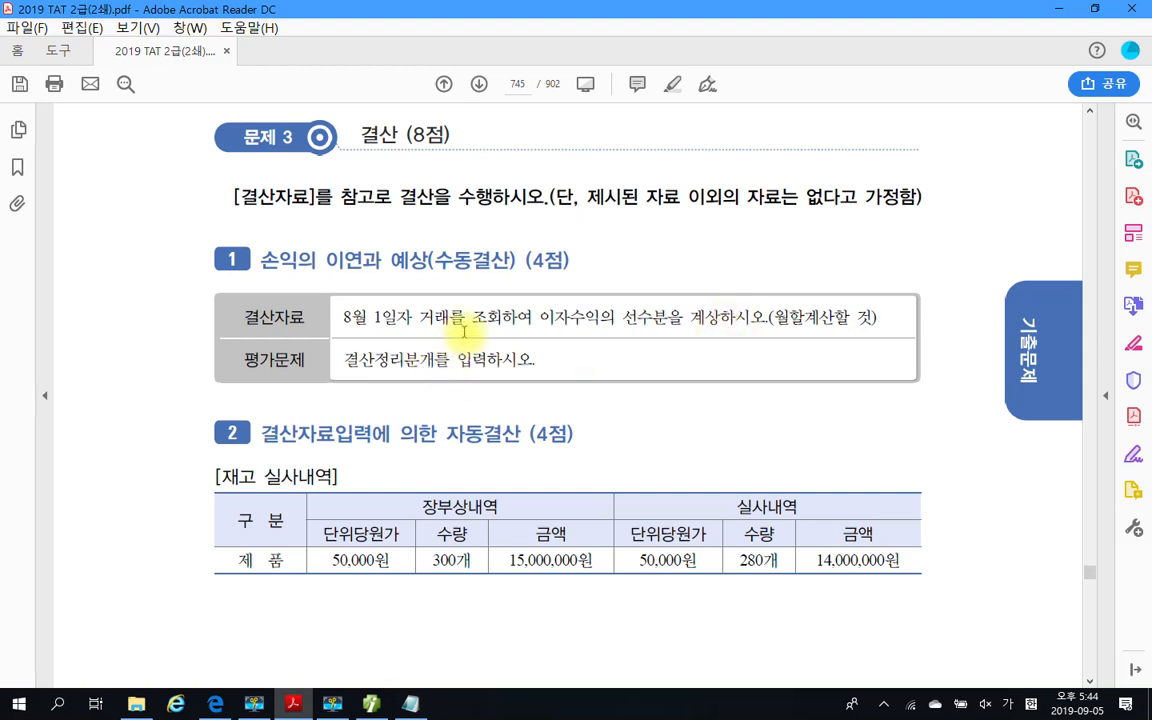
# Return to Smart A, look up the August 1 transaction in 일반전표입력, and select its 이자수익 line
pyautogui.click(370, 706)
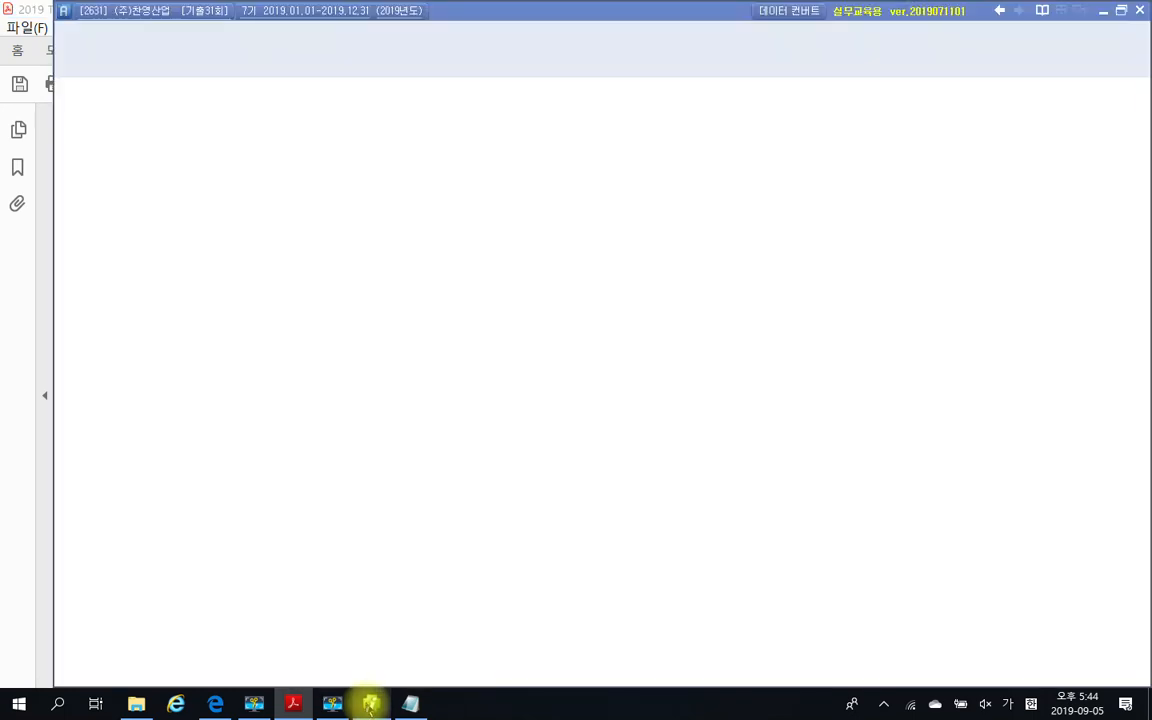
pyautogui.click(309, 143)
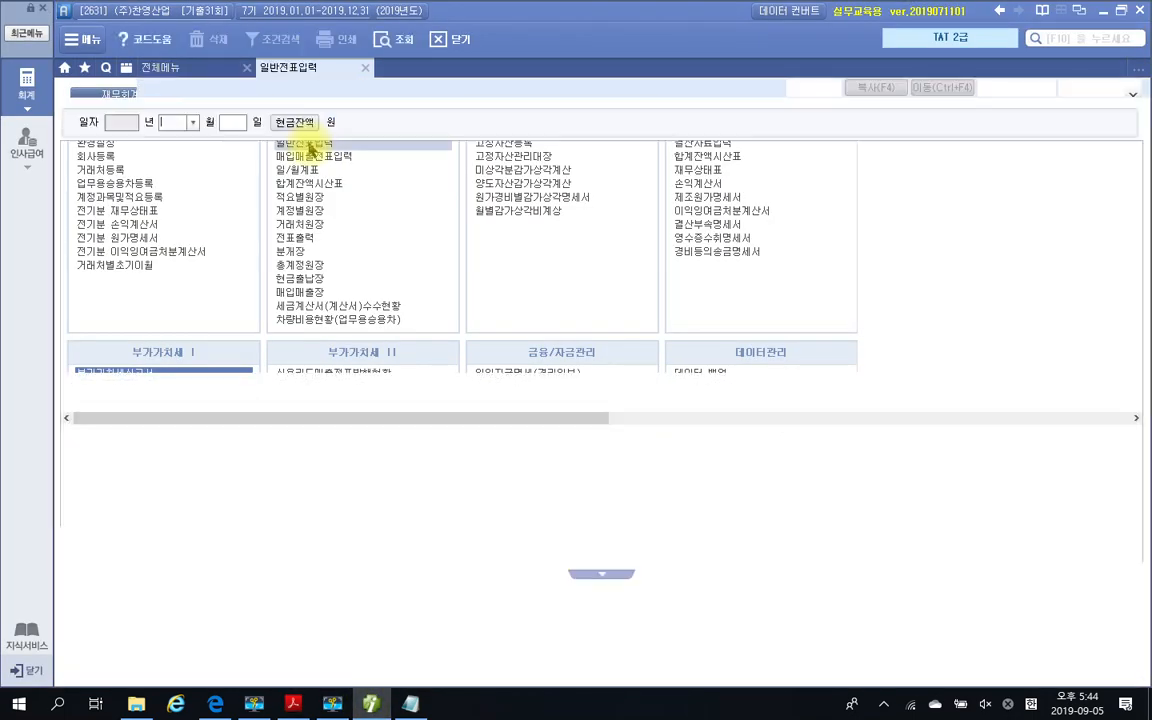
pyautogui.write('8')
pyautogui.press('Return')
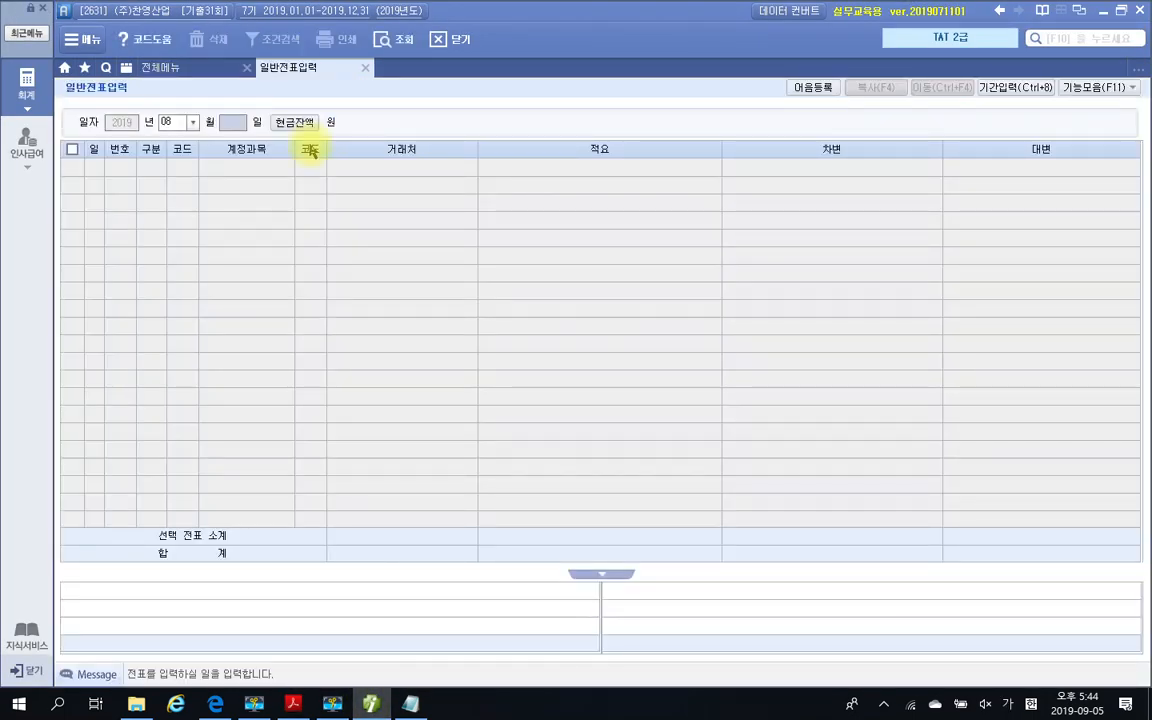
pyautogui.write('1')
pyautogui.press('Return')
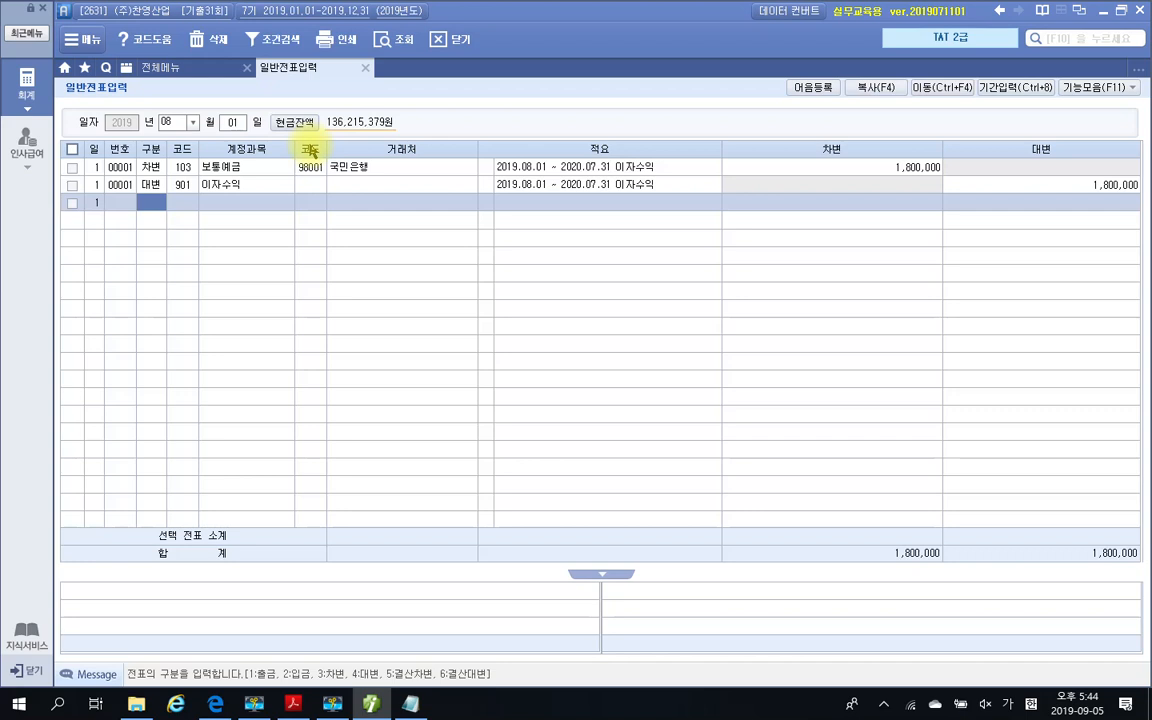
pyautogui.click(183, 185)
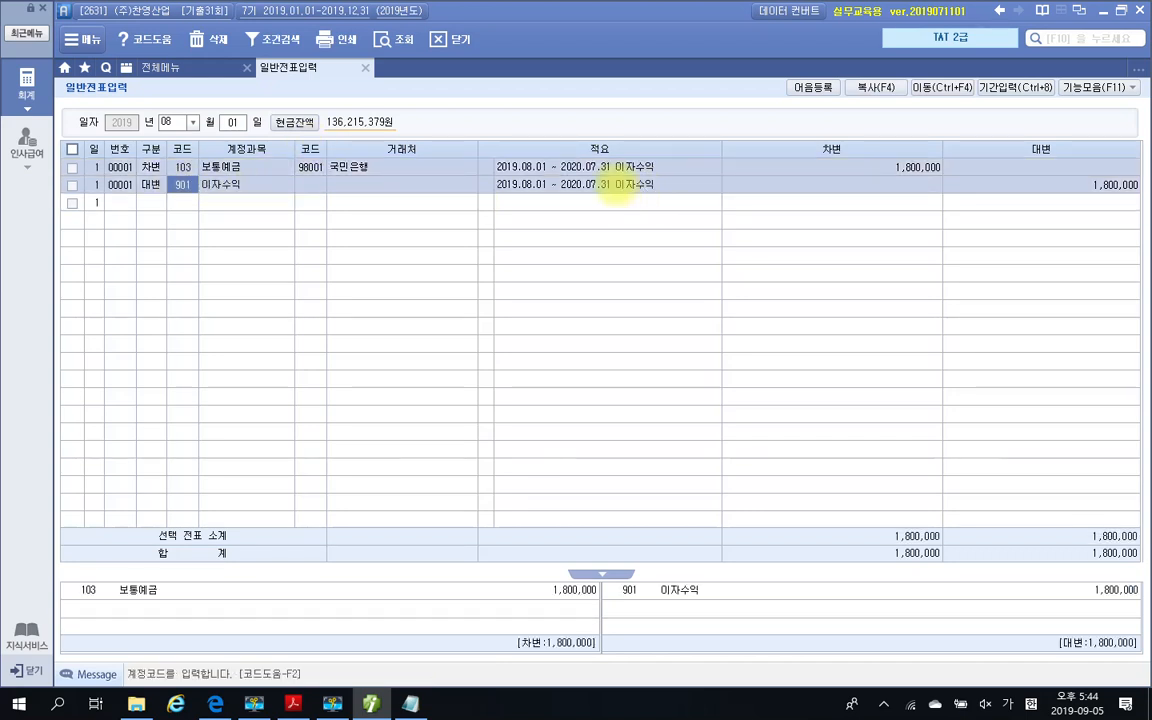
pyautogui.moveTo(477, 170)
pyautogui.mouseDown()
pyautogui.moveTo(543, 200)
pyautogui.moveTo(679, 220)
pyautogui.moveTo(683, 208)
pyautogui.mouseUp()
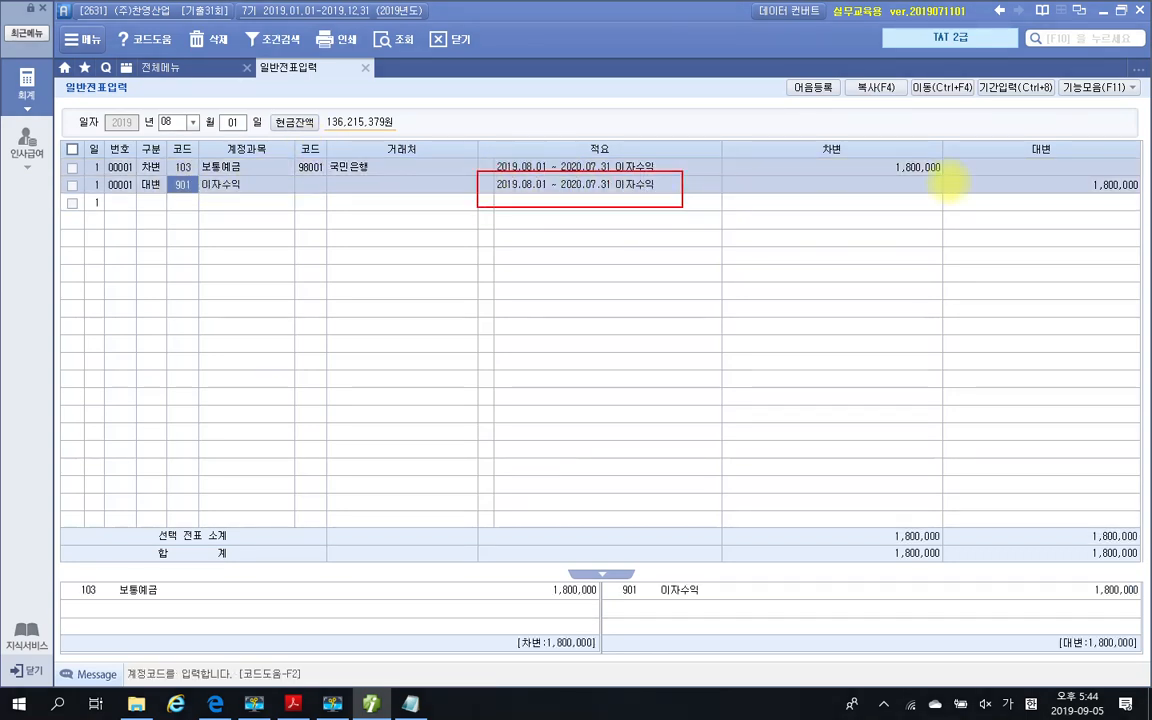
pyautogui.moveTo(1049, 195)
pyautogui.mouseDown()
pyautogui.moveTo(1092, 205)
pyautogui.moveTo(1120, 162)
pyautogui.moveTo(1038, 188)
pyautogui.mouseUp()
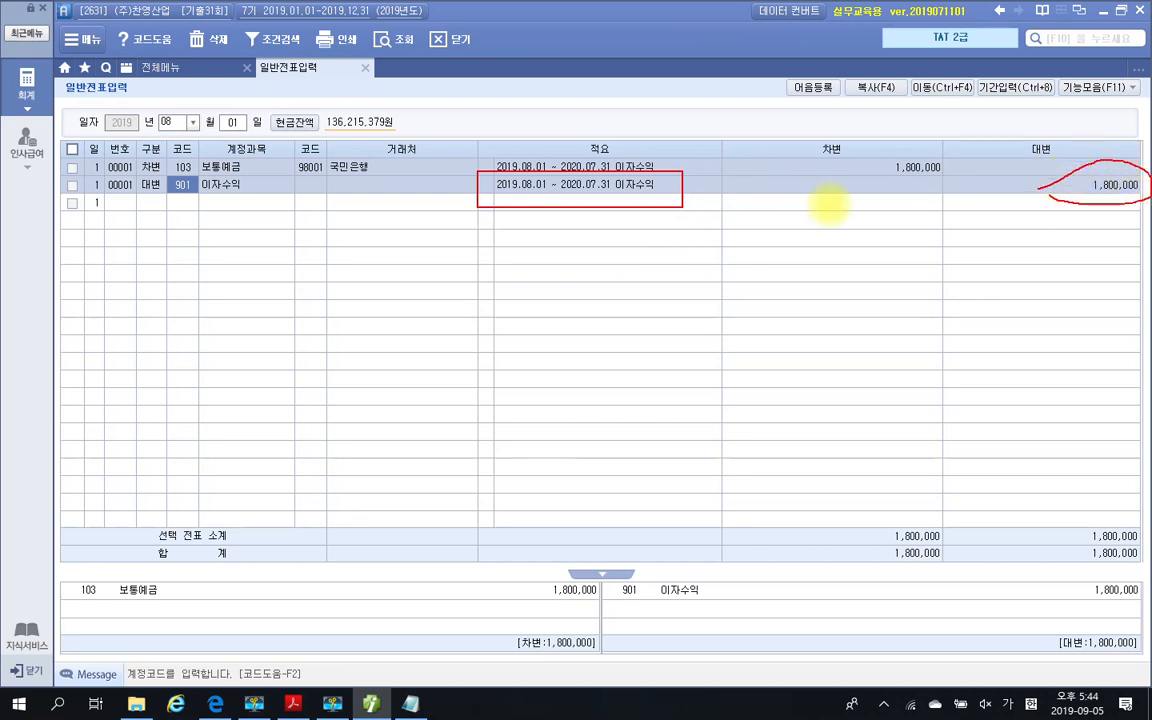
pyautogui.moveTo(563, 195); pyautogui.dragTo(613, 194)
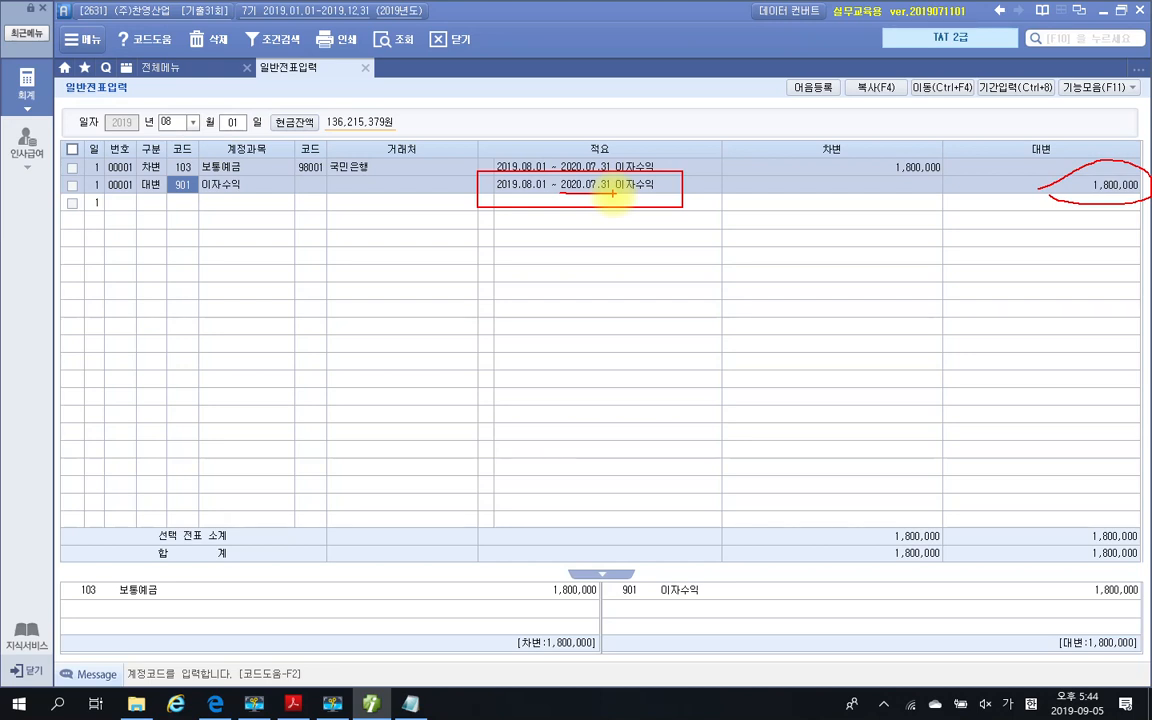
pyautogui.moveTo(606, 248); pyautogui.dragTo(620, 279)
pyautogui.moveTo(672, 246)
pyautogui.mouseDown()
pyautogui.moveTo(674, 262)
pyautogui.moveTo(703, 265)
pyautogui.mouseUp()
pyautogui.moveTo(704, 248)
pyautogui.mouseDown()
pyautogui.moveTo(715, 240)
pyautogui.moveTo(717, 296)
pyautogui.mouseUp()
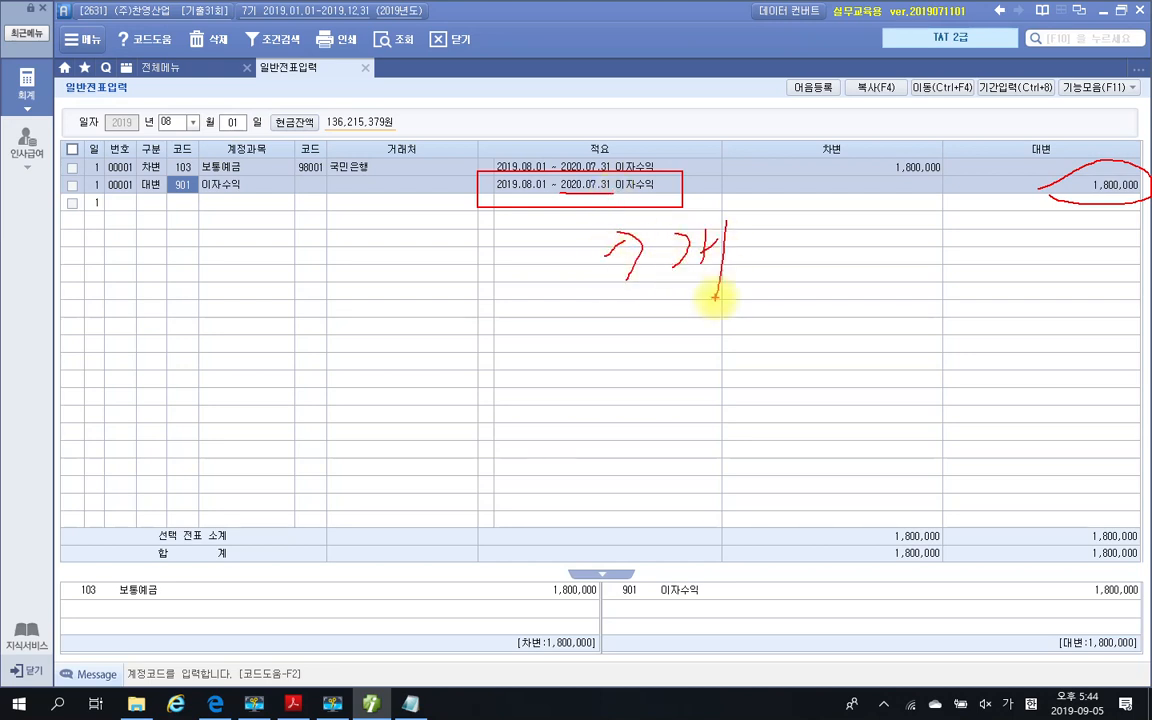
pyautogui.moveTo(766, 222); pyautogui.dragTo(790, 250)
pyautogui.moveTo(766, 256)
pyautogui.mouseDown()
pyautogui.moveTo(753, 278)
pyautogui.moveTo(796, 244)
pyautogui.mouseUp()
pyautogui.moveTo(799, 226)
pyautogui.mouseDown()
pyautogui.moveTo(795, 272)
pyautogui.moveTo(815, 312)
pyautogui.mouseUp()
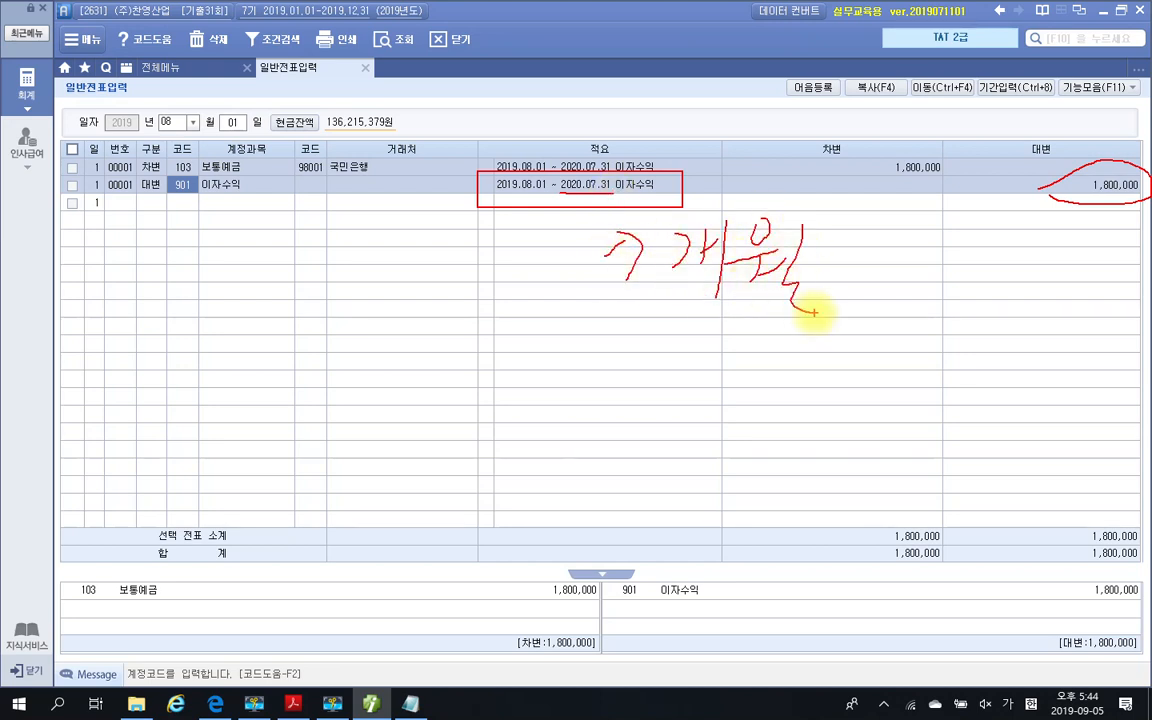
pyautogui.moveTo(643, 338); pyautogui.dragTo(610, 383)
pyautogui.moveTo(628, 358)
pyautogui.mouseDown()
pyautogui.moveTo(662, 380)
pyautogui.moveTo(682, 357)
pyautogui.mouseUp()
pyautogui.moveTo(687, 320); pyautogui.dragTo(684, 398)
pyautogui.moveTo(655, 392); pyautogui.dragTo(692, 410)
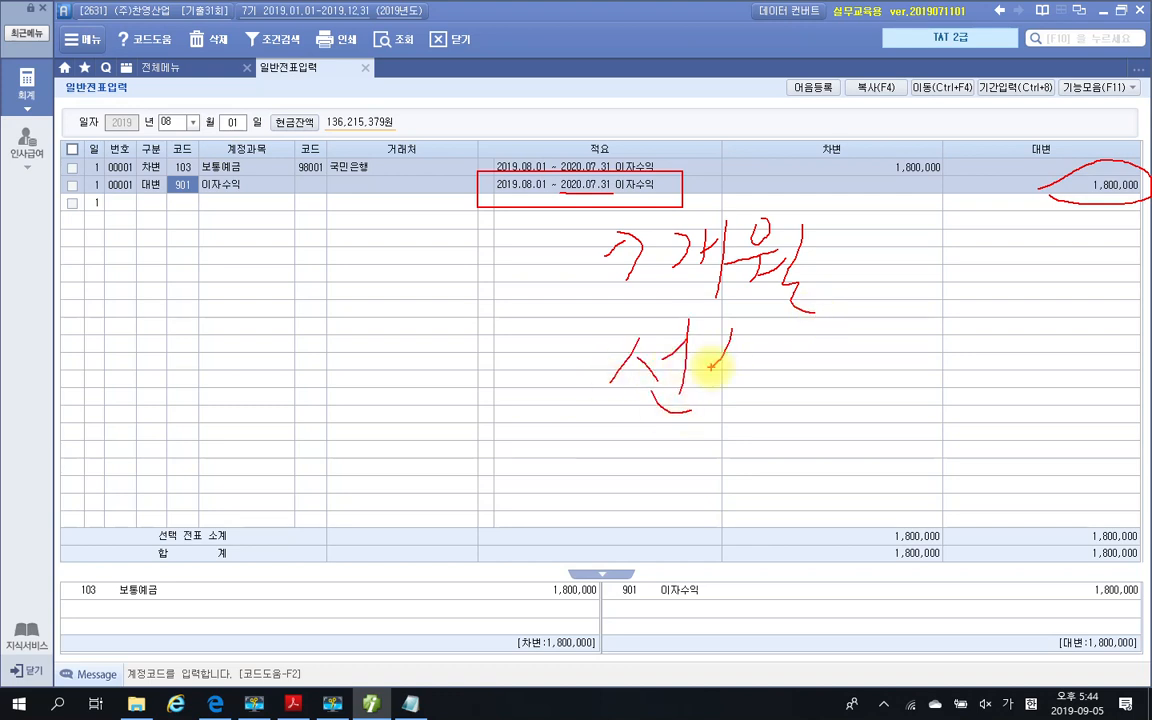
pyautogui.moveTo(730, 333); pyautogui.dragTo(700, 374)
pyautogui.moveTo(716, 354); pyautogui.dragTo(758, 374)
pyautogui.moveTo(690, 390)
pyautogui.mouseDown()
pyautogui.moveTo(763, 386)
pyautogui.moveTo(742, 415)
pyautogui.mouseUp()
pyautogui.moveTo(795, 352)
pyautogui.mouseDown()
pyautogui.moveTo(836, 355)
pyautogui.moveTo(846, 377)
pyautogui.mouseUp()
pyautogui.moveTo(822, 378); pyautogui.dragTo(820, 424)
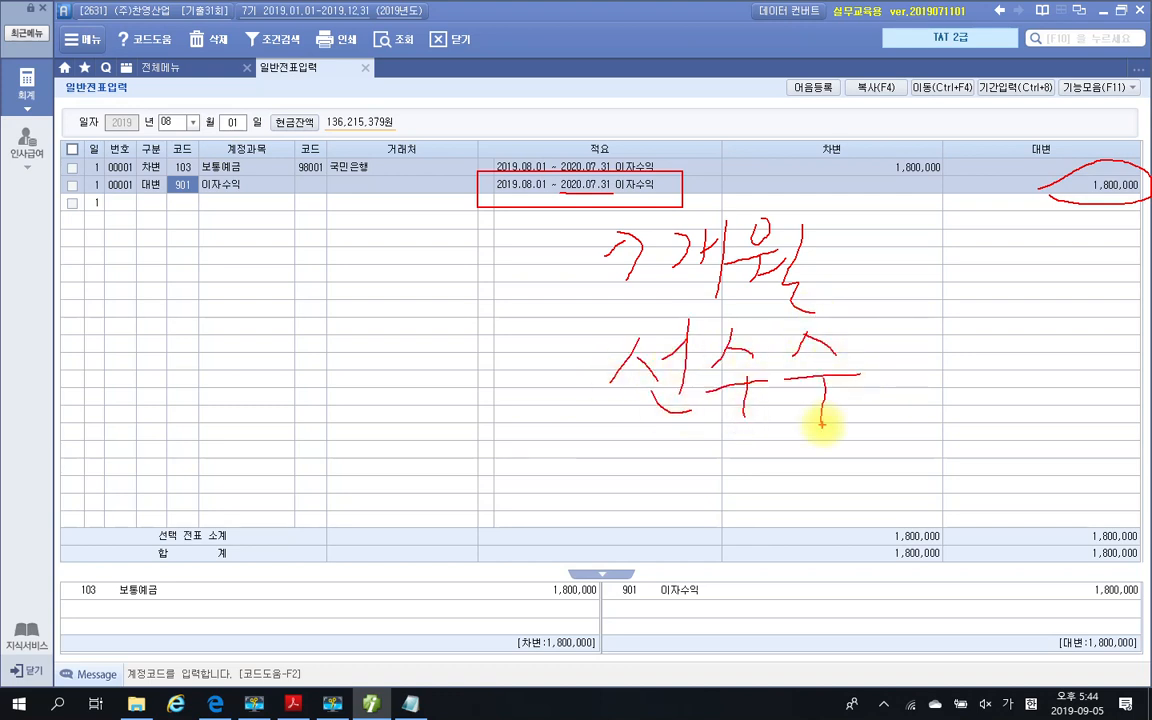
pyautogui.moveTo(876, 340)
pyautogui.mouseDown()
pyautogui.moveTo(868, 346)
pyautogui.moveTo(909, 410)
pyautogui.moveTo(897, 462)
pyautogui.mouseUp()
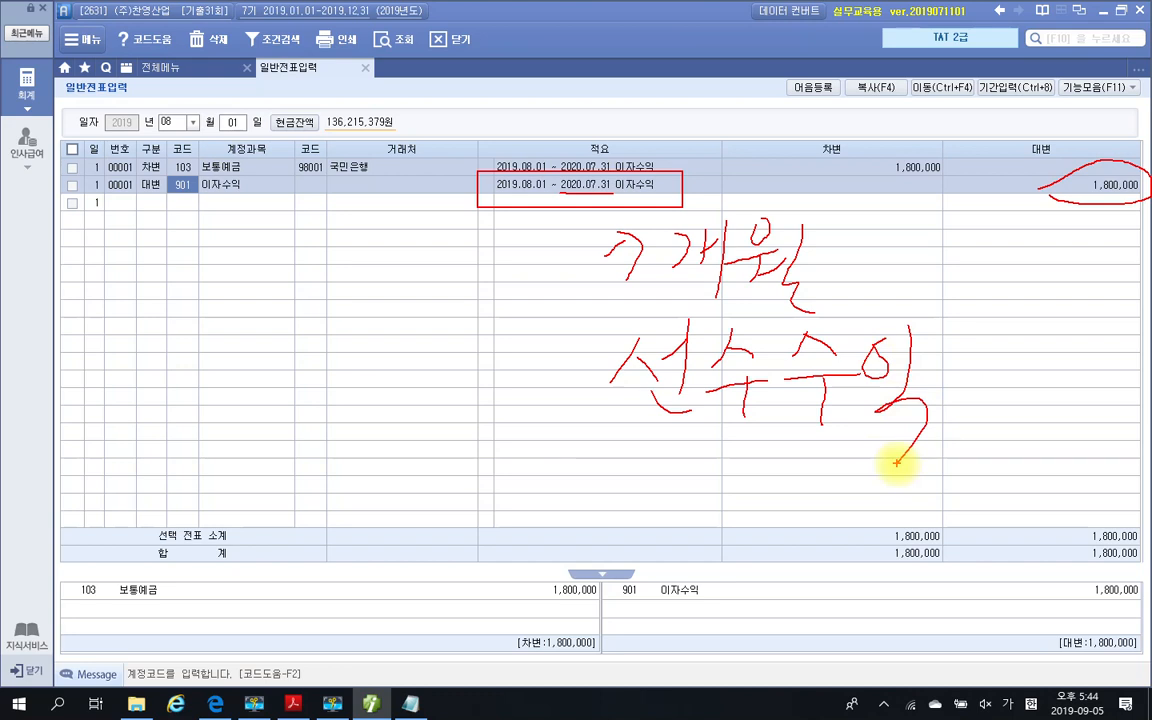
pyautogui.moveTo(978, 318); pyautogui.dragTo(972, 432)
pyautogui.moveTo(988, 342); pyautogui.dragTo(990, 386)
pyautogui.moveTo(1030, 318)
pyautogui.mouseDown()
pyautogui.moveTo(1021, 372)
pyautogui.moveTo(1040, 393)
pyautogui.mouseUp()
pyautogui.moveTo(1000, 401); pyautogui.dragTo(1000, 428)
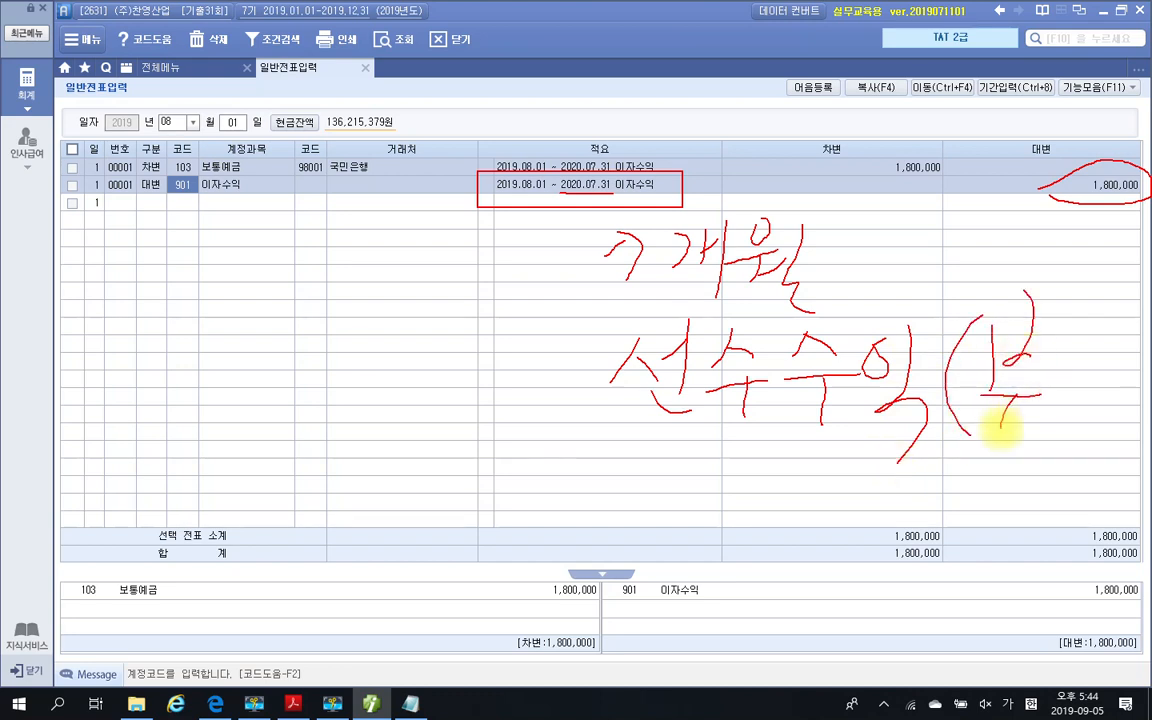
pyautogui.moveTo(1050, 321); pyautogui.dragTo(1068, 399)
pyautogui.moveTo(1068, 374)
pyautogui.mouseDown()
pyautogui.moveTo(1083, 369)
pyautogui.moveTo(1079, 429)
pyautogui.mouseUp()
pyautogui.moveTo(1100, 323); pyautogui.dragTo(1113, 332)
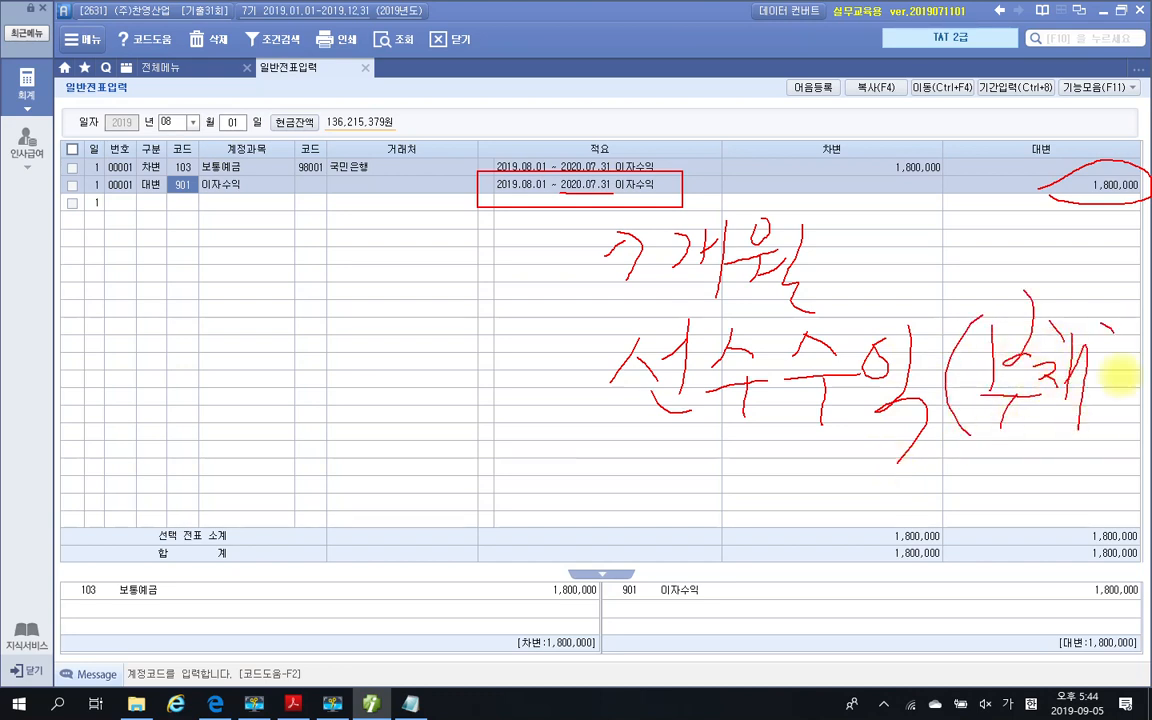
pyautogui.moveTo(1120, 376); pyautogui.dragTo(1088, 428)
pyautogui.moveTo(628, 445); pyautogui.dragTo(1022, 459)
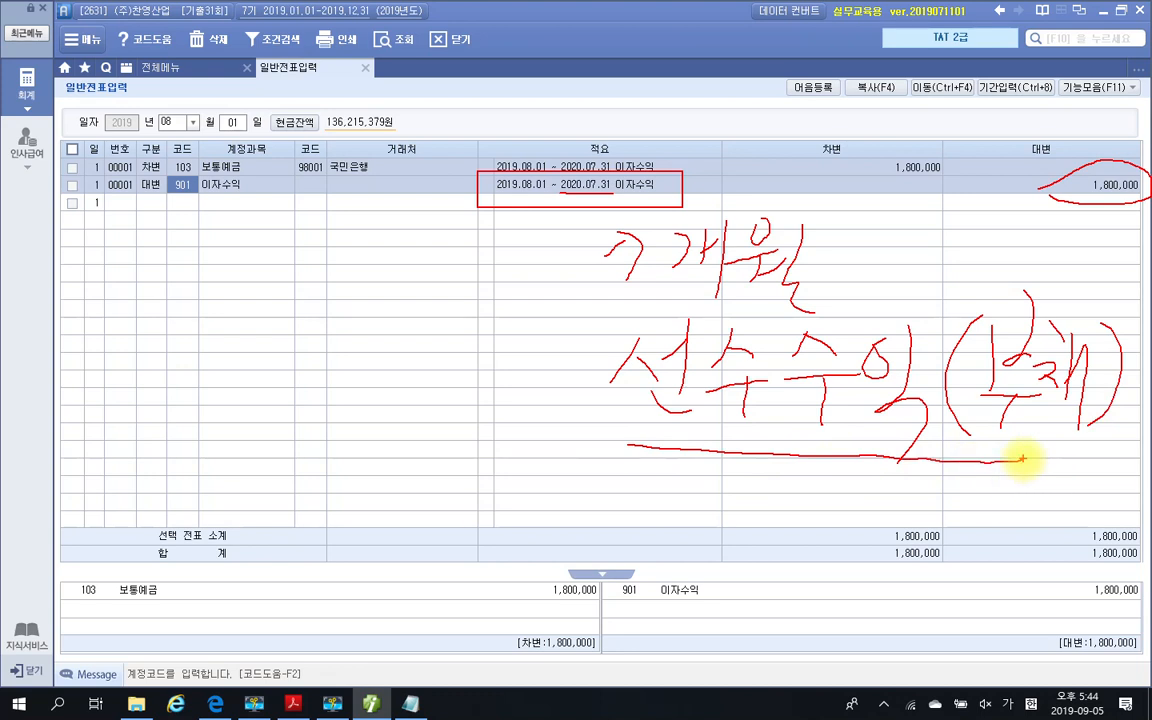
# Sketch the closing entry over the August 1 voucher, debiting 이자수익 1,050,000 against 선수수익 for 7개월, and clear the annotations
pyautogui.moveTo(532, 307); pyautogui.dragTo(539, 463)
pyautogui.moveTo(166, 352)
pyautogui.mouseDown()
pyautogui.moveTo(159, 391)
pyautogui.moveTo(170, 355)
pyautogui.mouseUp()
pyautogui.moveTo(179, 348)
pyautogui.mouseDown()
pyautogui.moveTo(190, 422)
pyautogui.moveTo(226, 391)
pyautogui.moveTo(243, 396)
pyautogui.mouseUp()
pyautogui.moveTo(259, 318)
pyautogui.mouseDown()
pyautogui.moveTo(262, 420)
pyautogui.moveTo(277, 376)
pyautogui.mouseUp()
pyautogui.moveTo(316, 338); pyautogui.dragTo(300, 363)
pyautogui.moveTo(283, 386)
pyautogui.mouseDown()
pyautogui.moveTo(345, 385)
pyautogui.moveTo(314, 419)
pyautogui.mouseUp()
pyautogui.moveTo(372, 348); pyautogui.dragTo(360, 380)
pyautogui.moveTo(399, 330); pyautogui.dragTo(403, 395)
pyautogui.moveTo(368, 405); pyautogui.dragTo(395, 455)
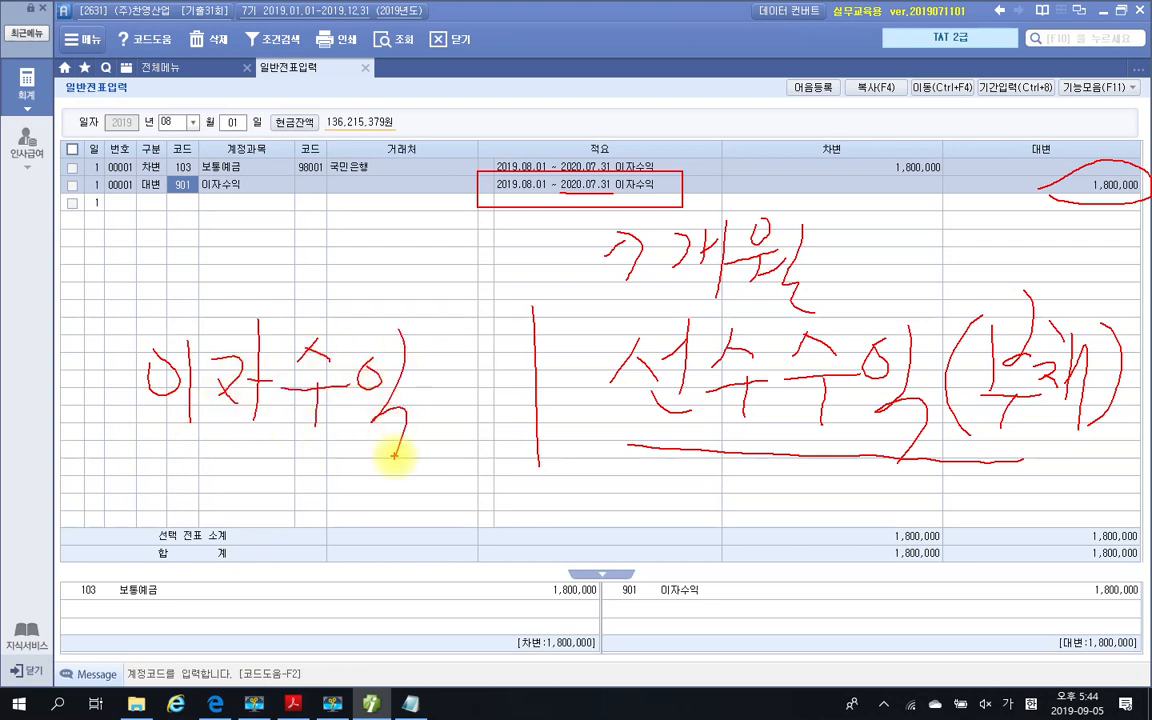
pyautogui.moveTo(705, 288); pyautogui.dragTo(770, 303)
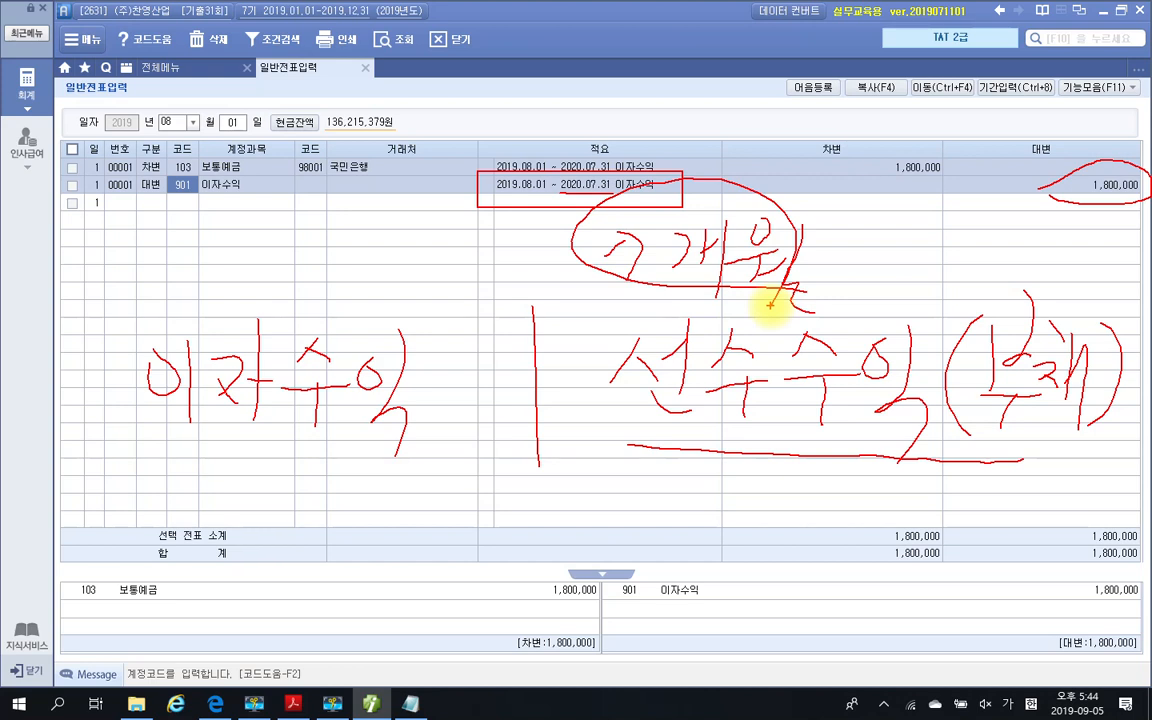
pyautogui.moveTo(1082, 217)
pyautogui.mouseDown()
pyautogui.moveTo(1126, 160)
pyautogui.moveTo(1125, 201)
pyautogui.mouseUp()
pyautogui.moveTo(854, 211); pyautogui.dragTo(818, 258)
pyautogui.moveTo(815, 210); pyautogui.dragTo(847, 262)
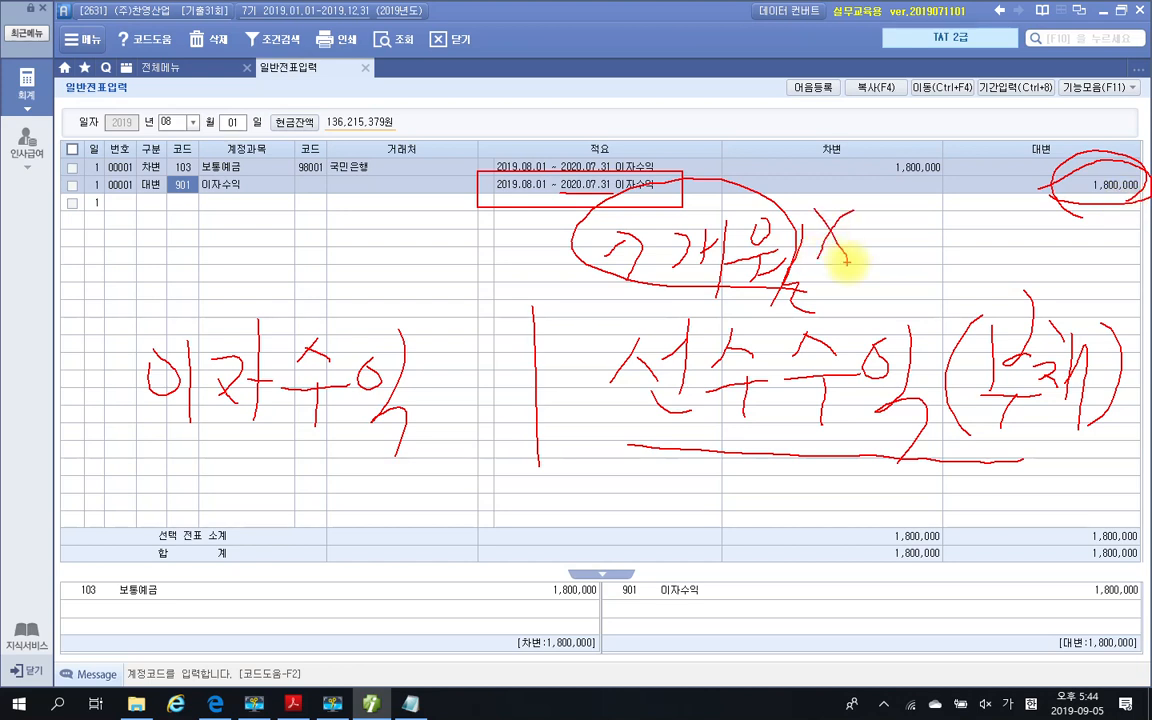
pyautogui.moveTo(226, 447)
pyautogui.mouseDown()
pyautogui.moveTo(183, 497)
pyautogui.moveTo(218, 515)
pyautogui.mouseUp()
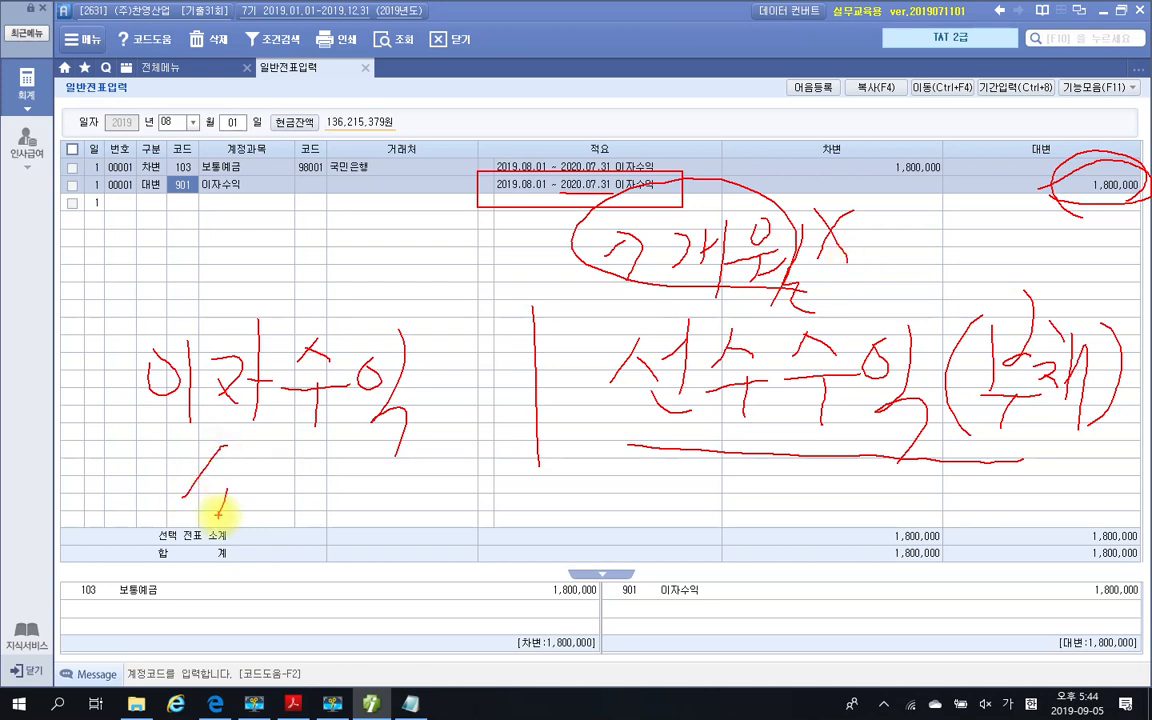
pyautogui.moveTo(290, 426)
pyautogui.mouseDown()
pyautogui.moveTo(292, 503)
pyautogui.moveTo(258, 474)
pyautogui.moveTo(328, 441)
pyautogui.moveTo(364, 480)
pyautogui.moveTo(340, 461)
pyautogui.mouseUp()
pyautogui.moveTo(404, 491)
pyautogui.mouseDown()
pyautogui.moveTo(401, 501)
pyautogui.moveTo(445, 480)
pyautogui.moveTo(497, 483)
pyautogui.mouseUp()
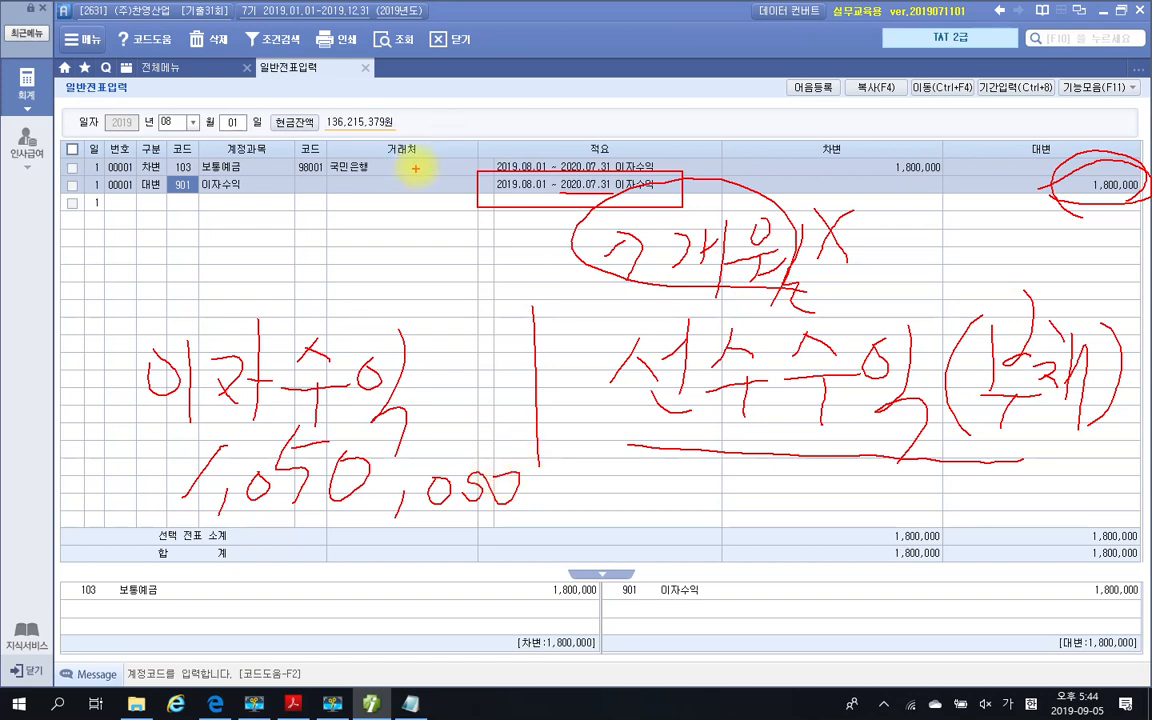
pyautogui.press('Escape')
# Set the 일반전표입력 date to December 31
pyautogui.click(181, 122)
pyautogui.write('12')
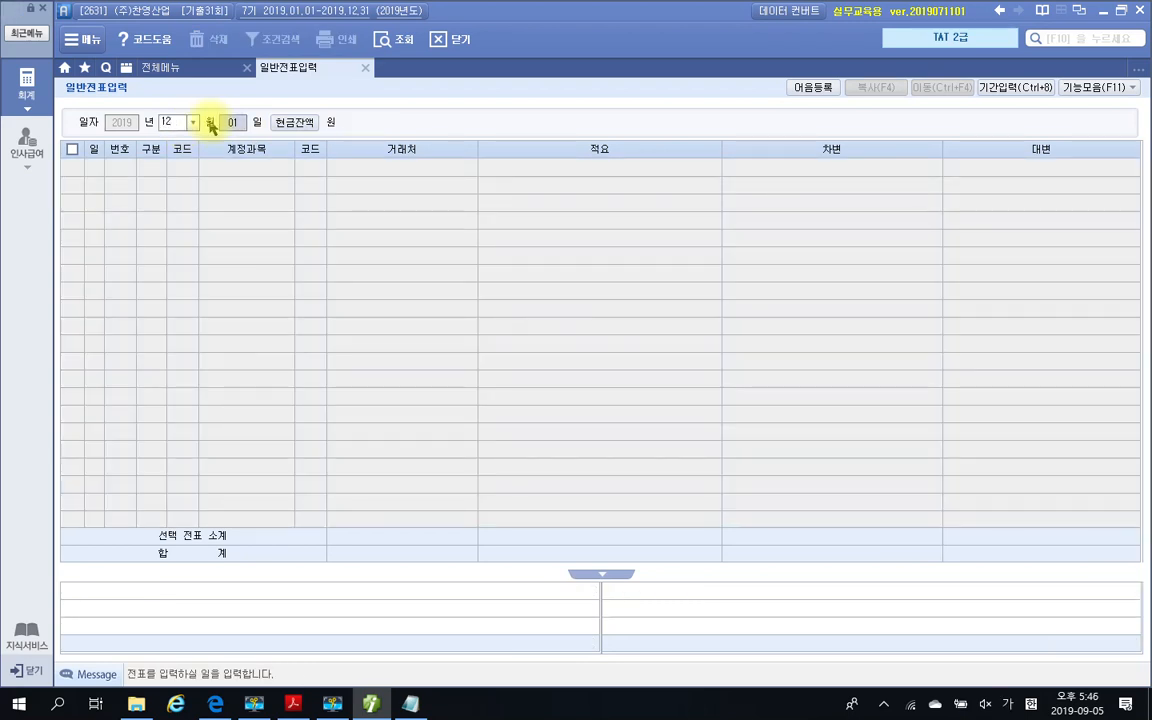
pyautogui.write('31')
pyautogui.press('Return')
# Enter a debit line for account 901 이자수익 with the amount 1,050,000
pyautogui.write('3')
pyautogui.press('Return')
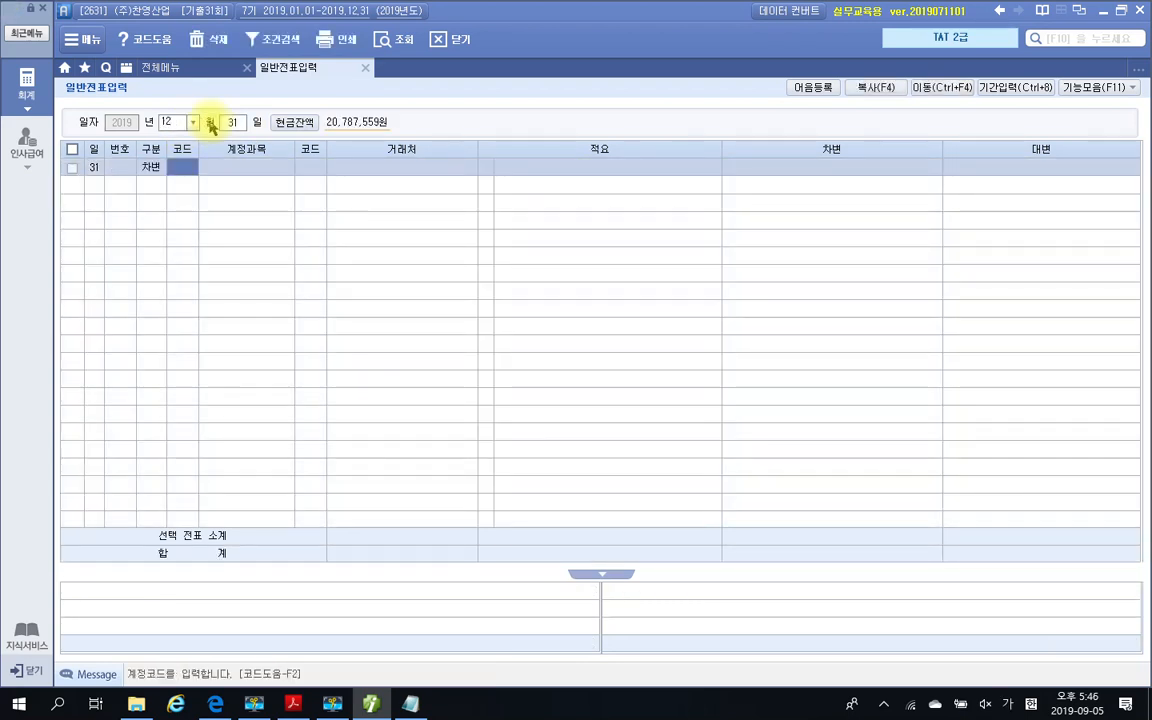
pyautogui.write('이자')
pyautogui.press('Return')
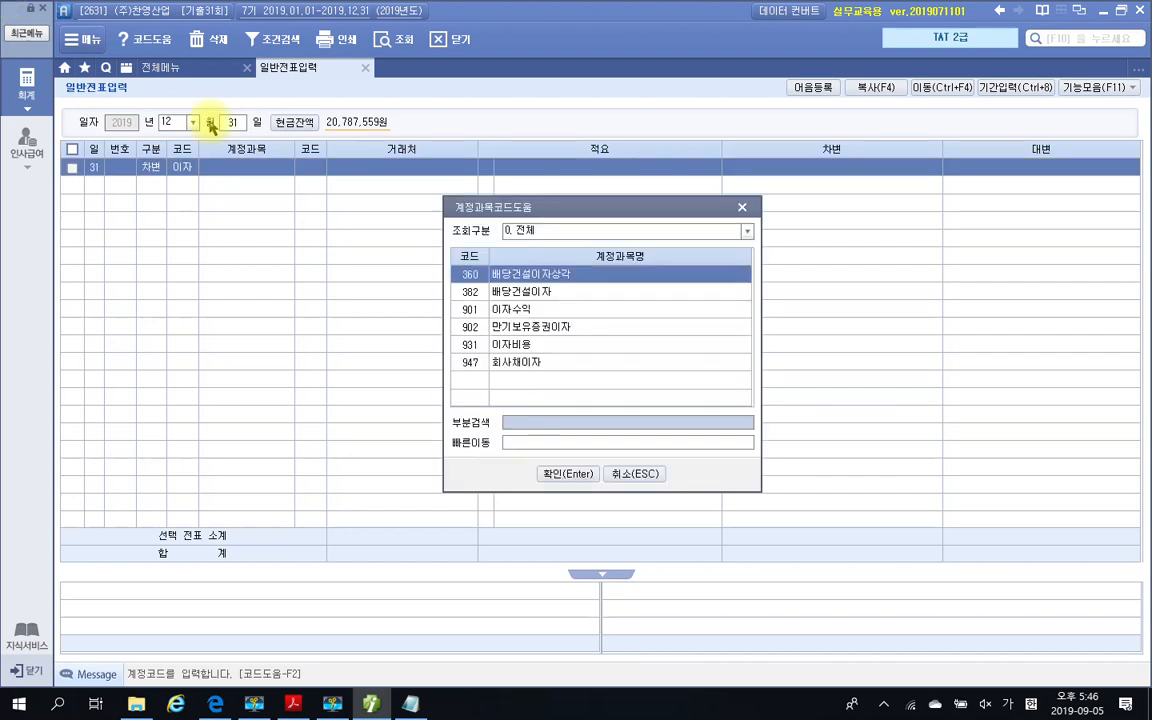
pyautogui.press('Down')
pyautogui.press('Down')
pyautogui.press('Return')
pyautogui.press('Return')
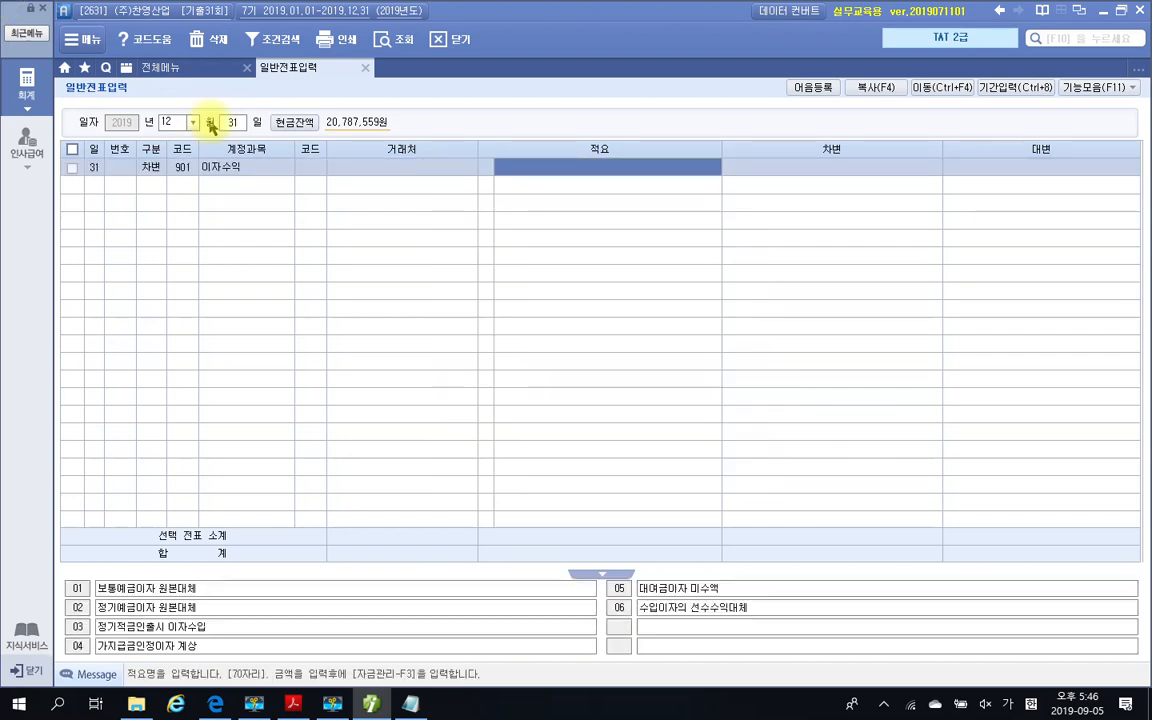
pyautogui.press('Return')
pyautogui.write('1,050,000')
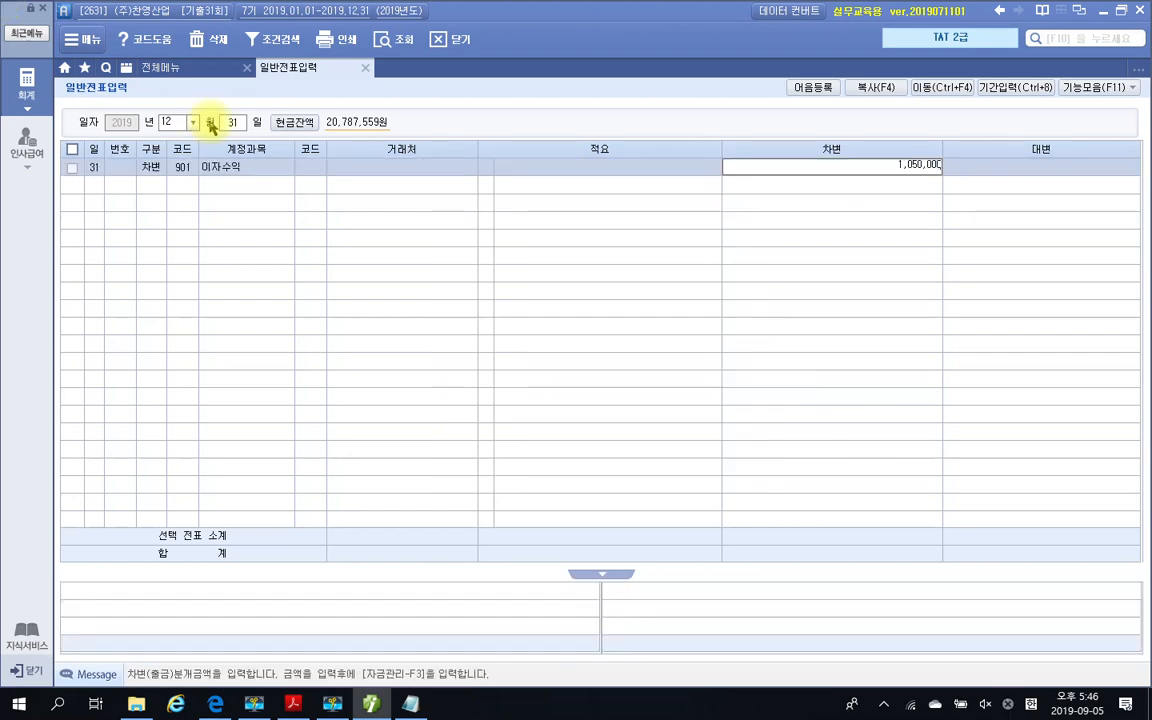
pyautogui.press('Return')
# Complete the December 31 entry with a credit line for account 263 선수수익 of 1,050,000
pyautogui.write('4')
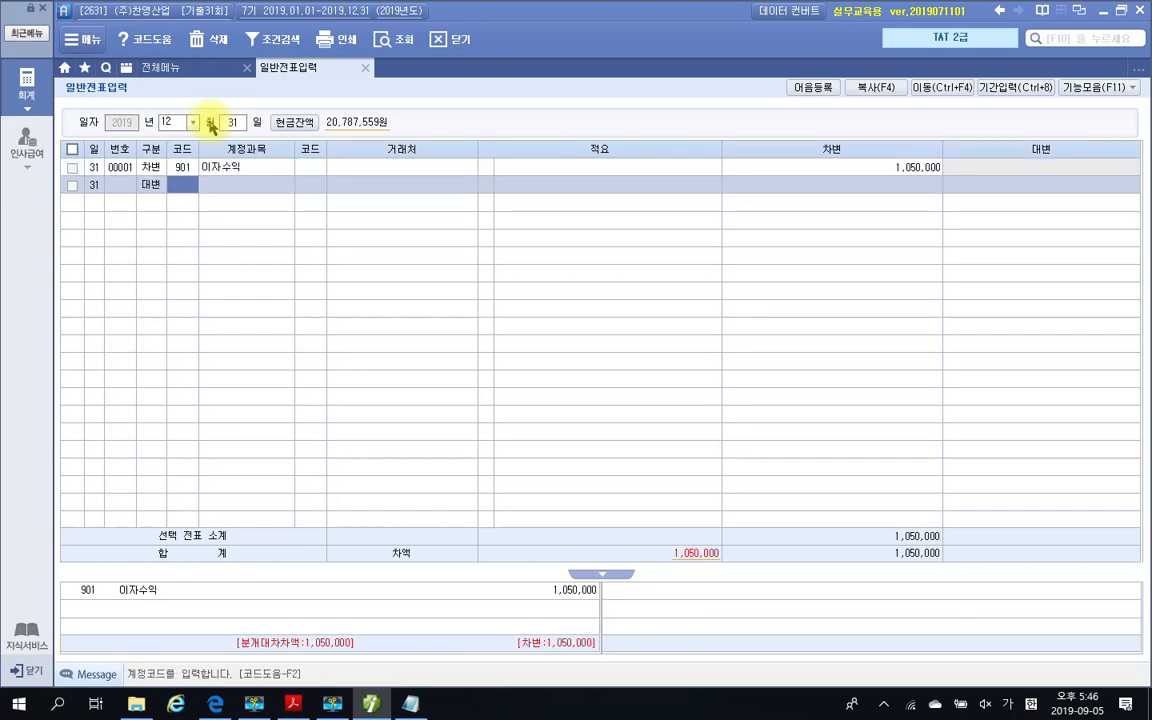
pyautogui.write('선수')
pyautogui.press('Return')
pyautogui.write('선수')
pyautogui.press('Return')
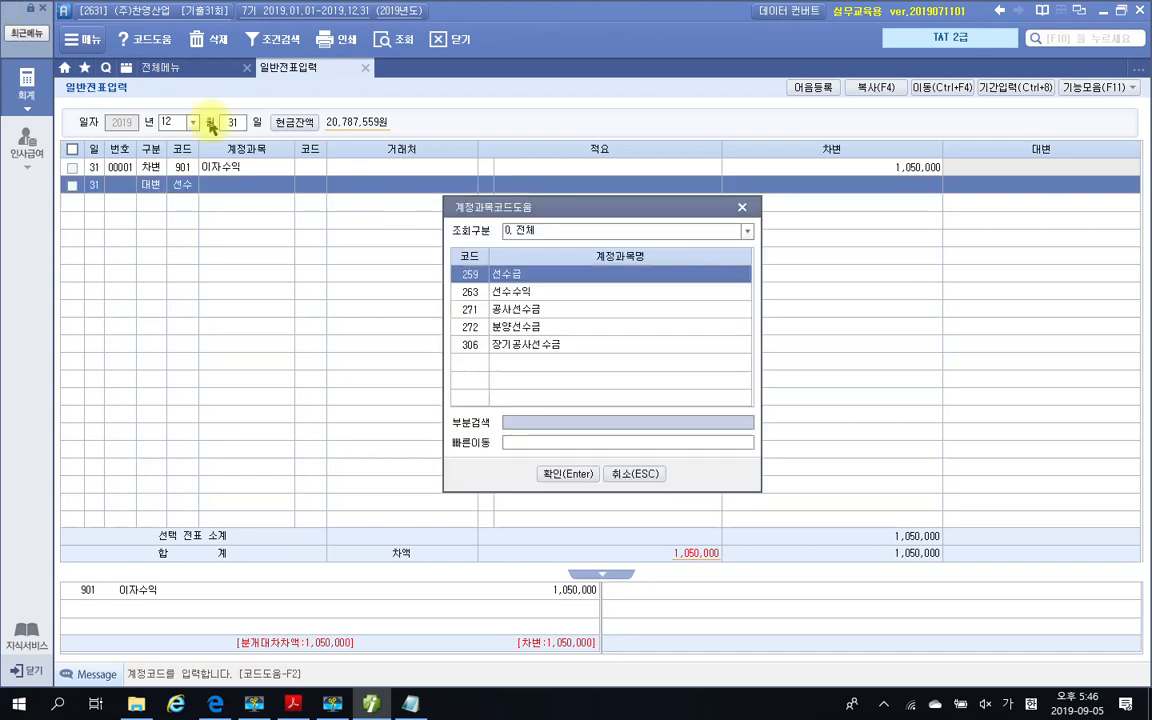
pyautogui.press('Down')
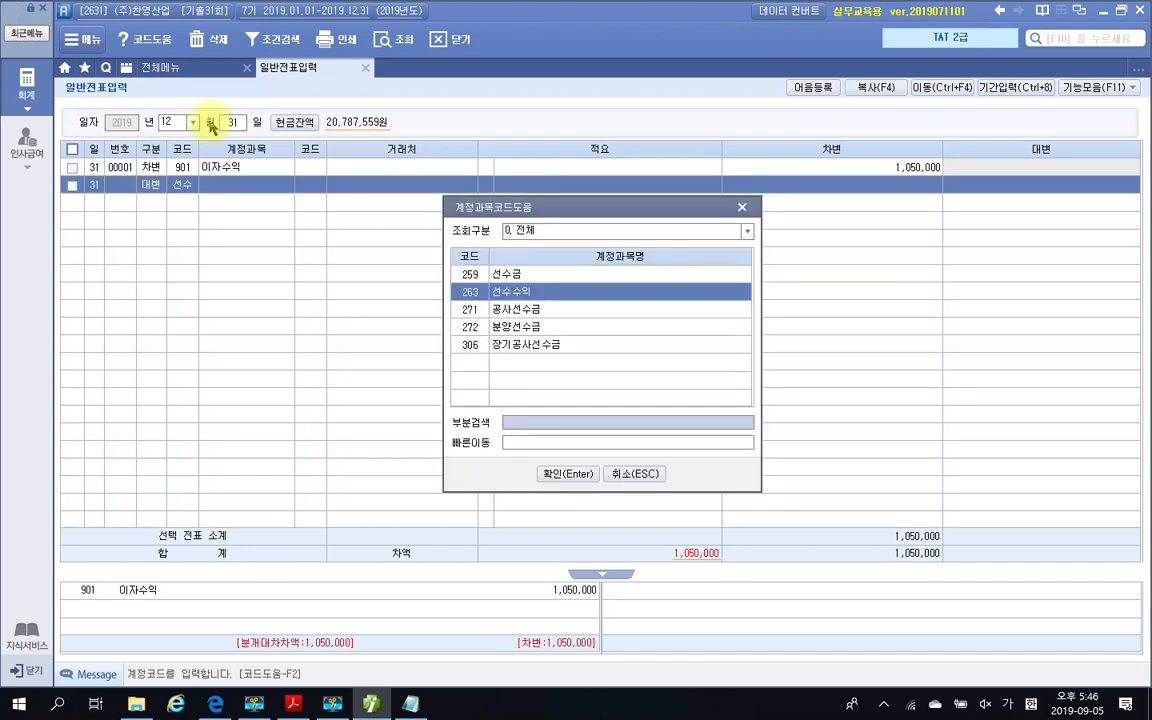
pyautogui.press('Return')
pyautogui.press('Return')
pyautogui.press('Return')
pyautogui.press('Return')
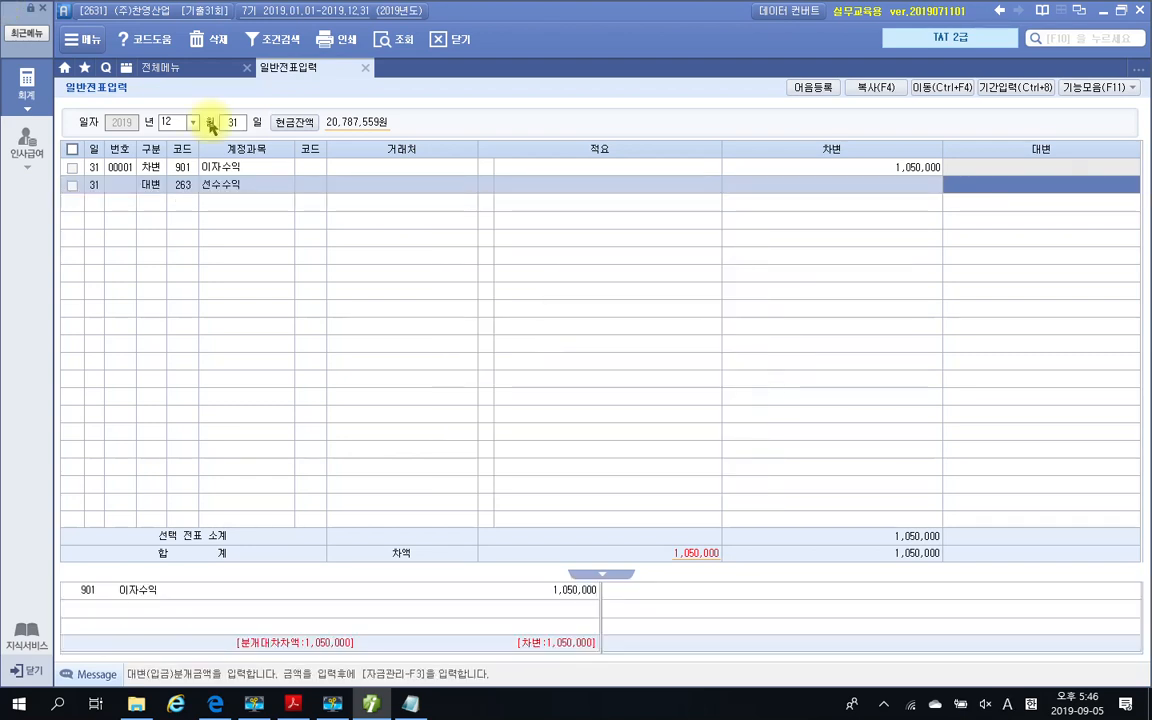
pyautogui.press('Return')
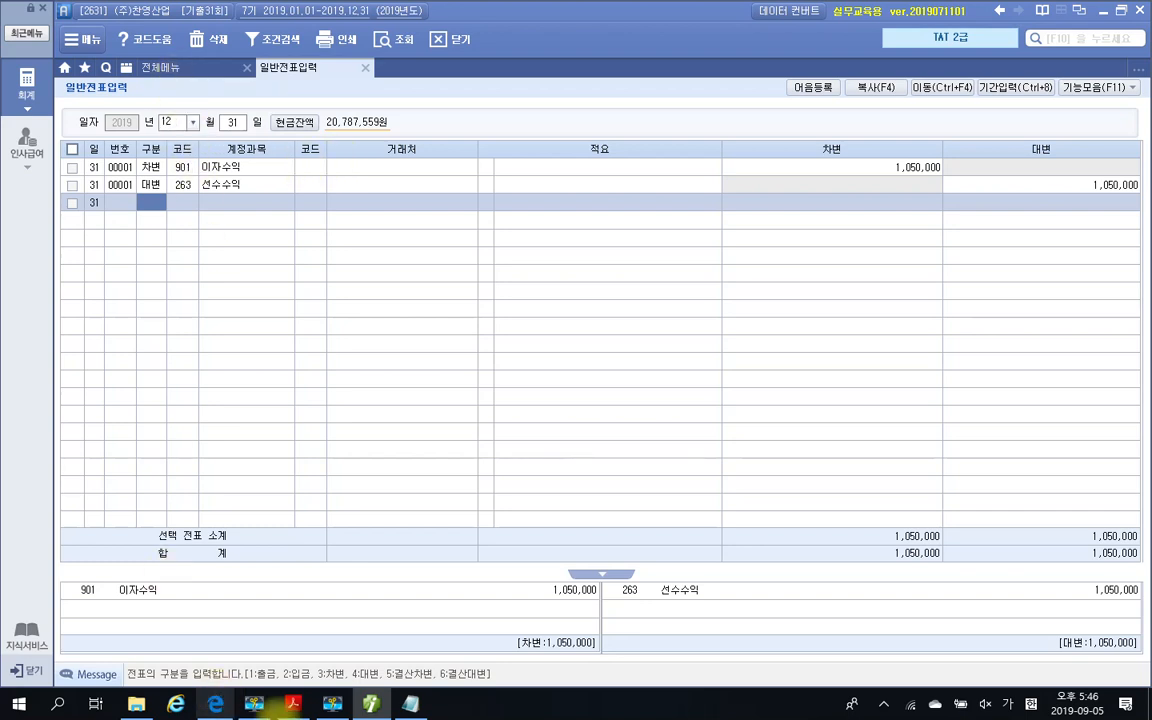
# Switch to the exam PDF and examine the 자동결산 task's 재고 실사내역, comparing the 제품 book and counted quantities and amounts
pyautogui.moveTo(375, 707)
pyautogui.click(293, 704)
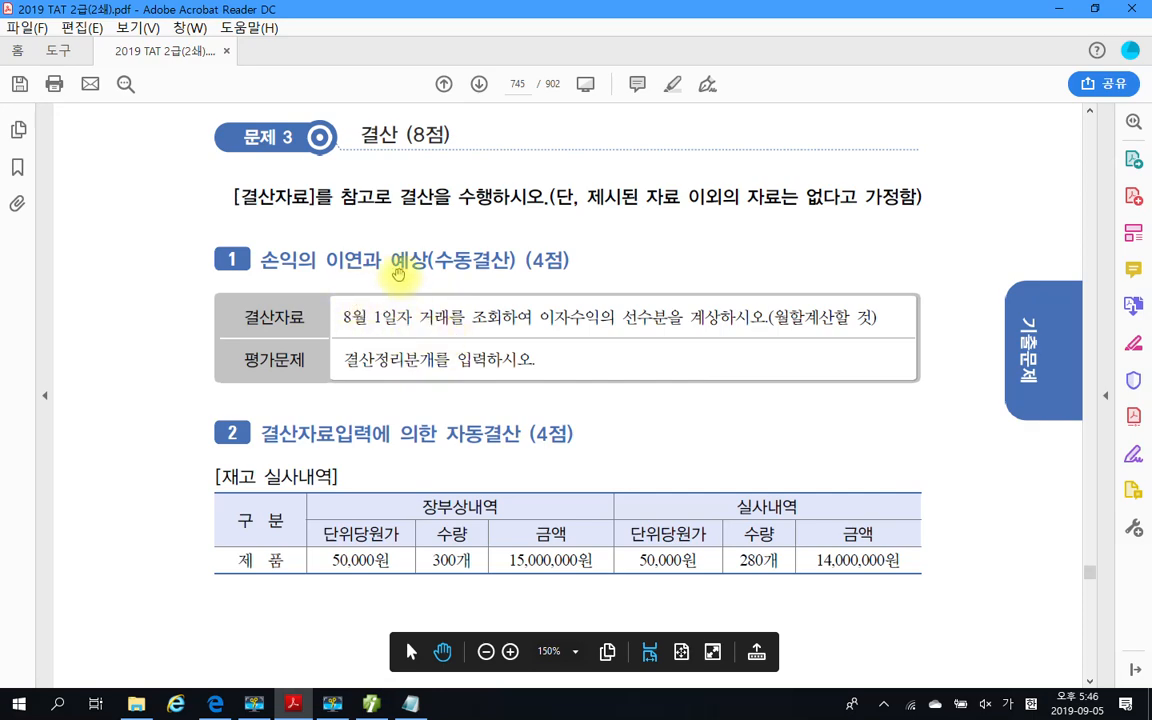
pyautogui.scroll(-4, 521, 413)
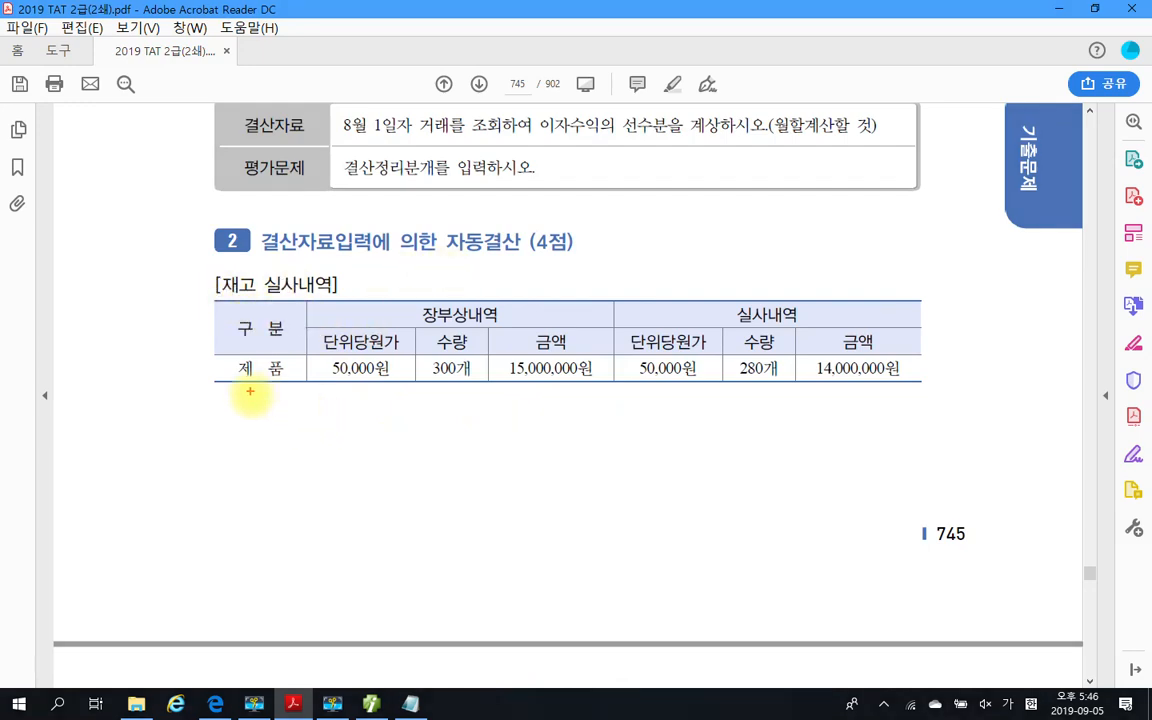
pyautogui.scroll(-10, 284, 293)
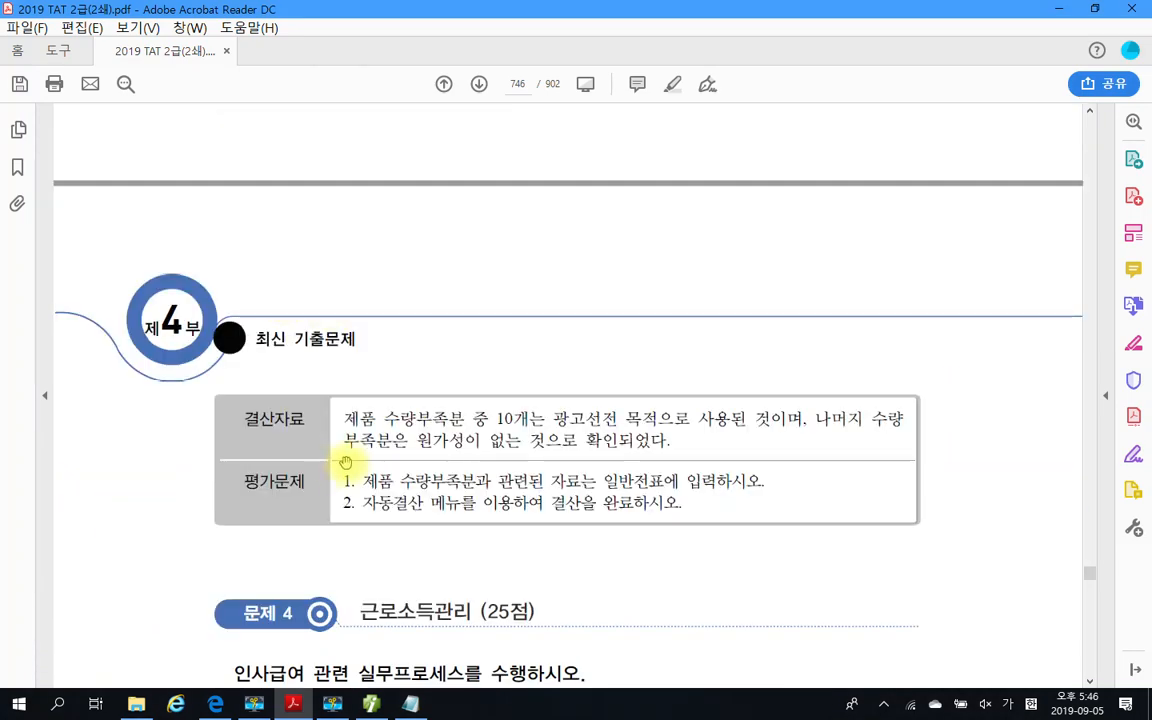
pyautogui.scroll(8, 348, 459)
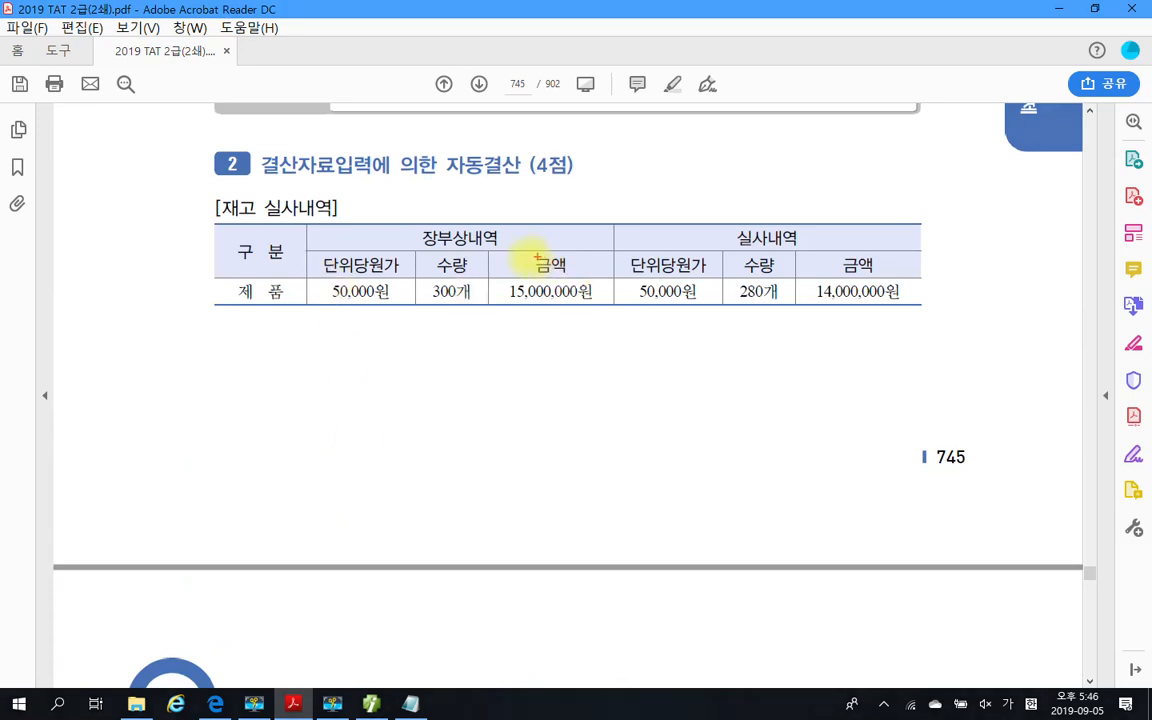
pyautogui.moveTo(447, 281)
pyautogui.mouseDown()
pyautogui.moveTo(468, 283)
pyautogui.moveTo(473, 306)
pyautogui.mouseUp()
pyautogui.moveTo(777, 303)
pyautogui.mouseDown()
pyautogui.moveTo(741, 302)
pyautogui.moveTo(714, 283)
pyautogui.moveTo(776, 278)
pyautogui.moveTo(772, 306)
pyautogui.mouseUp()
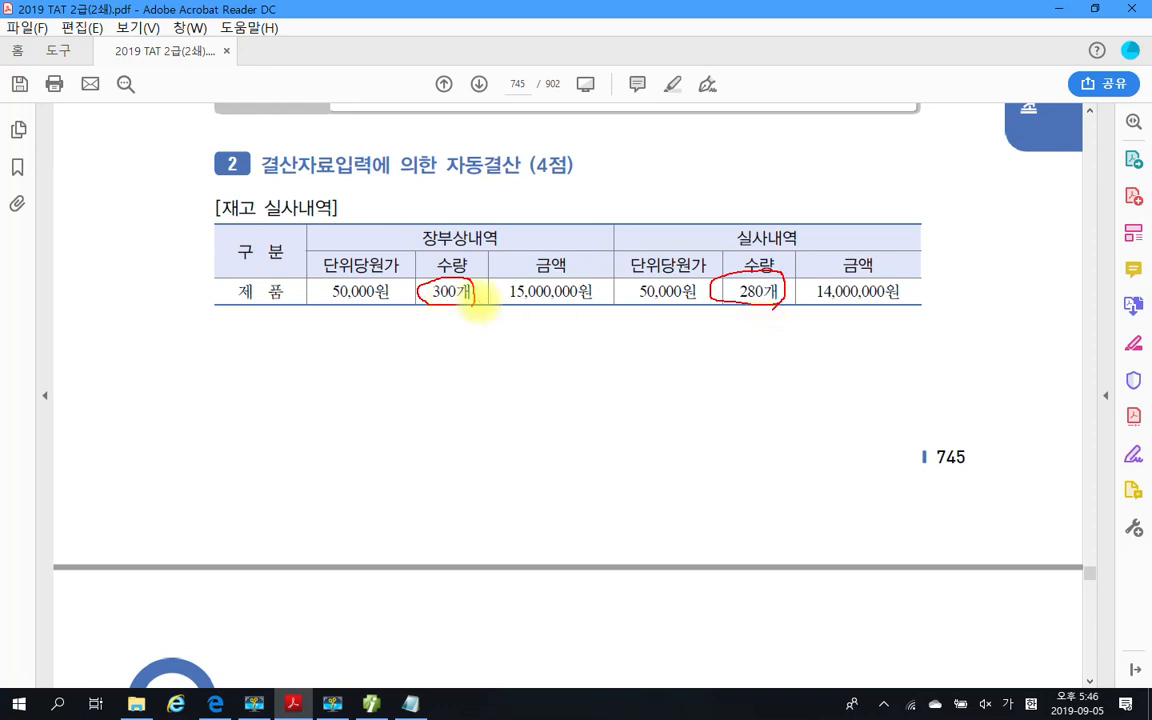
pyautogui.moveTo(479, 300); pyautogui.dragTo(562, 301)
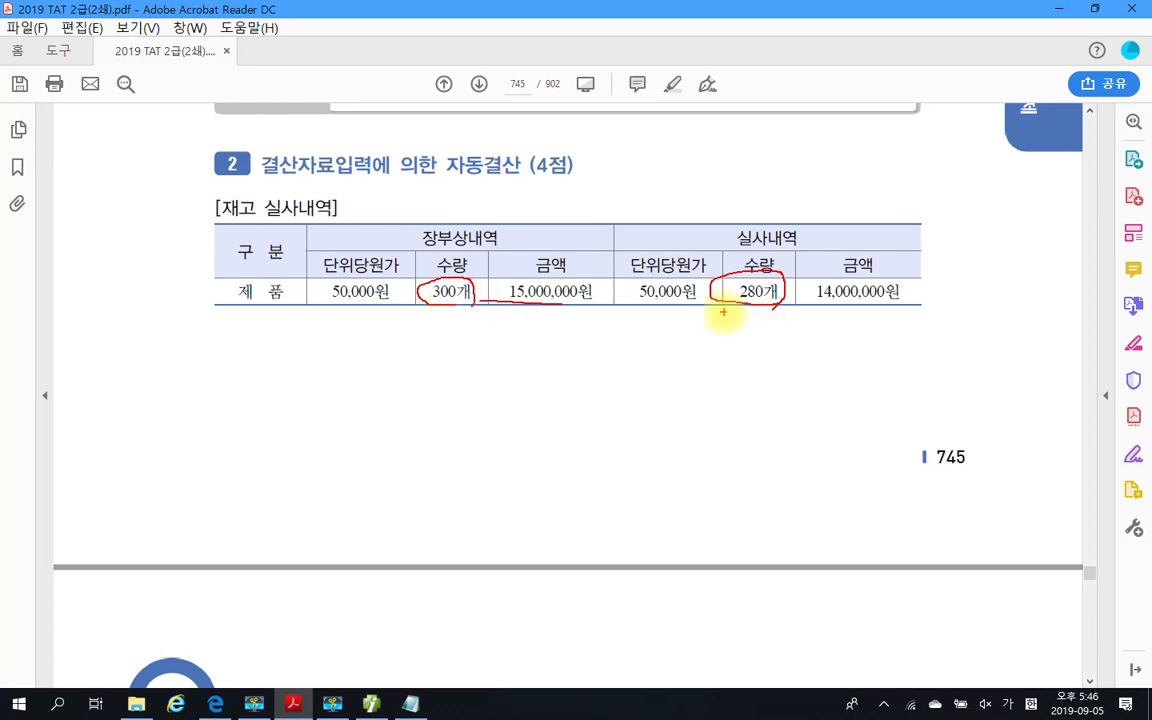
pyautogui.moveTo(808, 306); pyautogui.dragTo(918, 303)
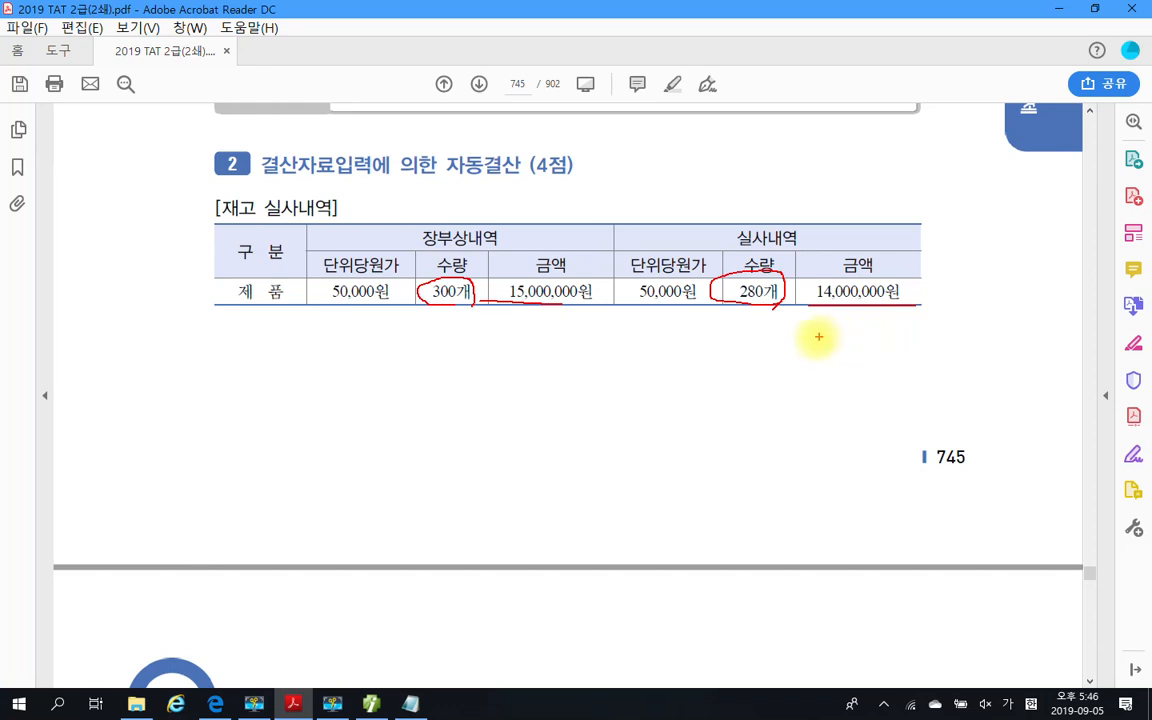
pyautogui.press('Escape')
# Read the 결산자료 note on the 제품 shortage, marking the 10 advertising units and the remainder as 비정상감모 under 영업외비용
pyautogui.scroll(-8, 418, 428)
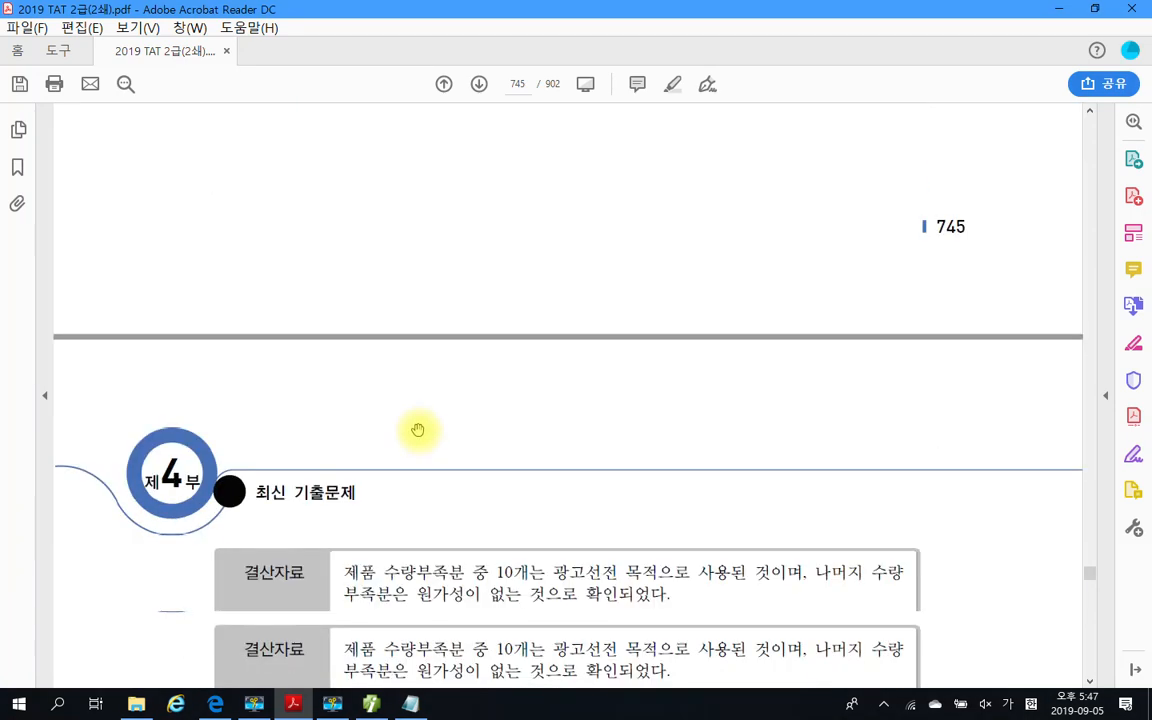
pyautogui.hotkey('ctrl', '2')
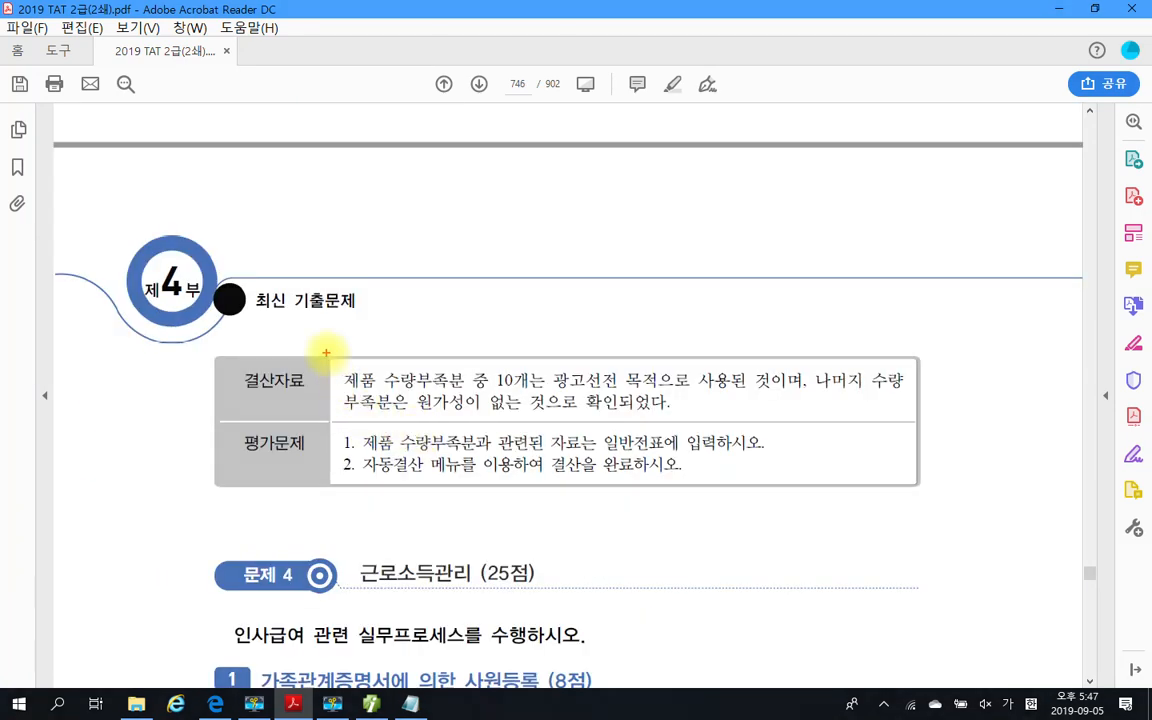
pyautogui.moveTo(327, 353)
pyautogui.mouseDown()
pyautogui.moveTo(771, 442)
pyautogui.moveTo(922, 417)
pyautogui.mouseUp()
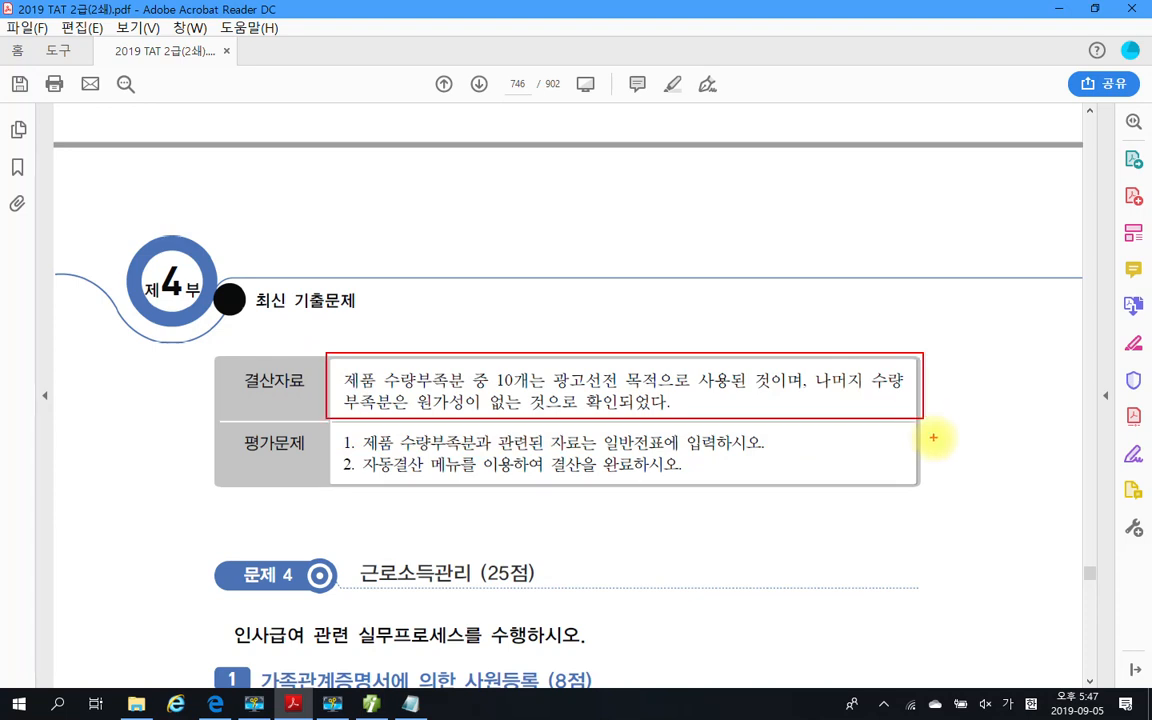
pyautogui.moveTo(478, 370)
pyautogui.mouseDown()
pyautogui.moveTo(527, 342)
pyautogui.moveTo(498, 385)
pyautogui.moveTo(620, 402)
pyautogui.moveTo(780, 396)
pyautogui.mouseUp()
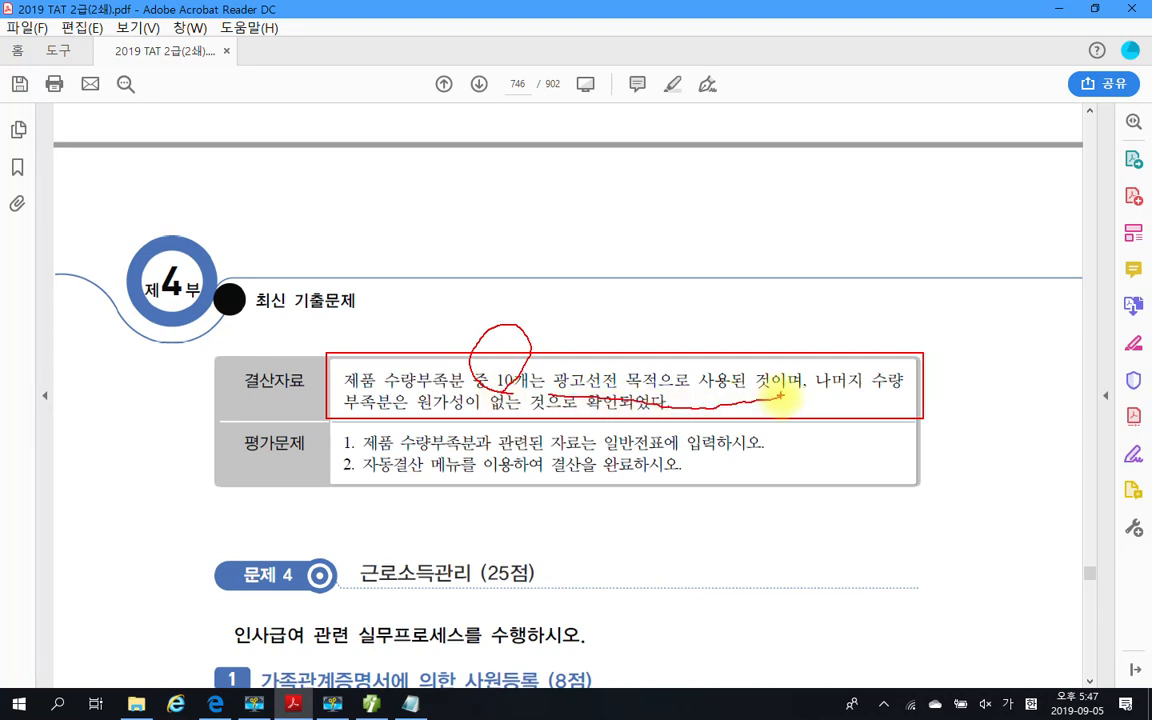
pyautogui.moveTo(468, 399); pyautogui.dragTo(505, 420)
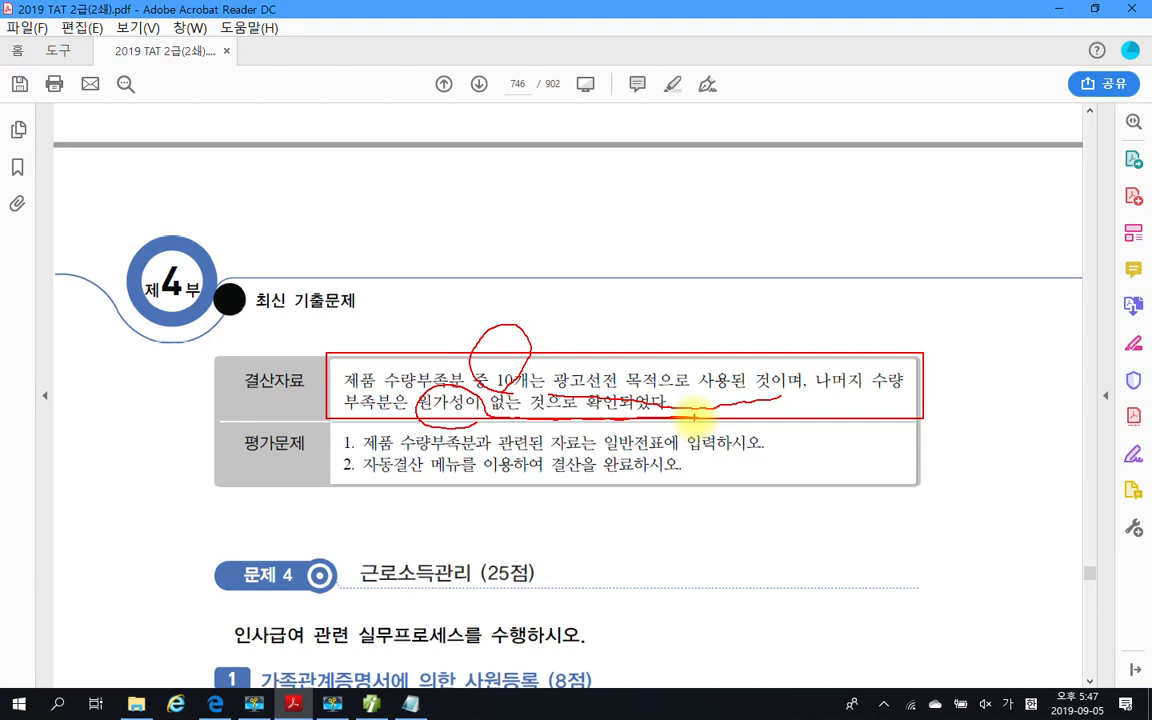
pyautogui.moveTo(425, 395)
pyautogui.mouseDown()
pyautogui.moveTo(378, 159)
pyautogui.moveTo(411, 147)
pyautogui.moveTo(458, 247)
pyautogui.moveTo(440, 190)
pyautogui.moveTo(465, 160)
pyautogui.moveTo(509, 215)
pyautogui.mouseUp()
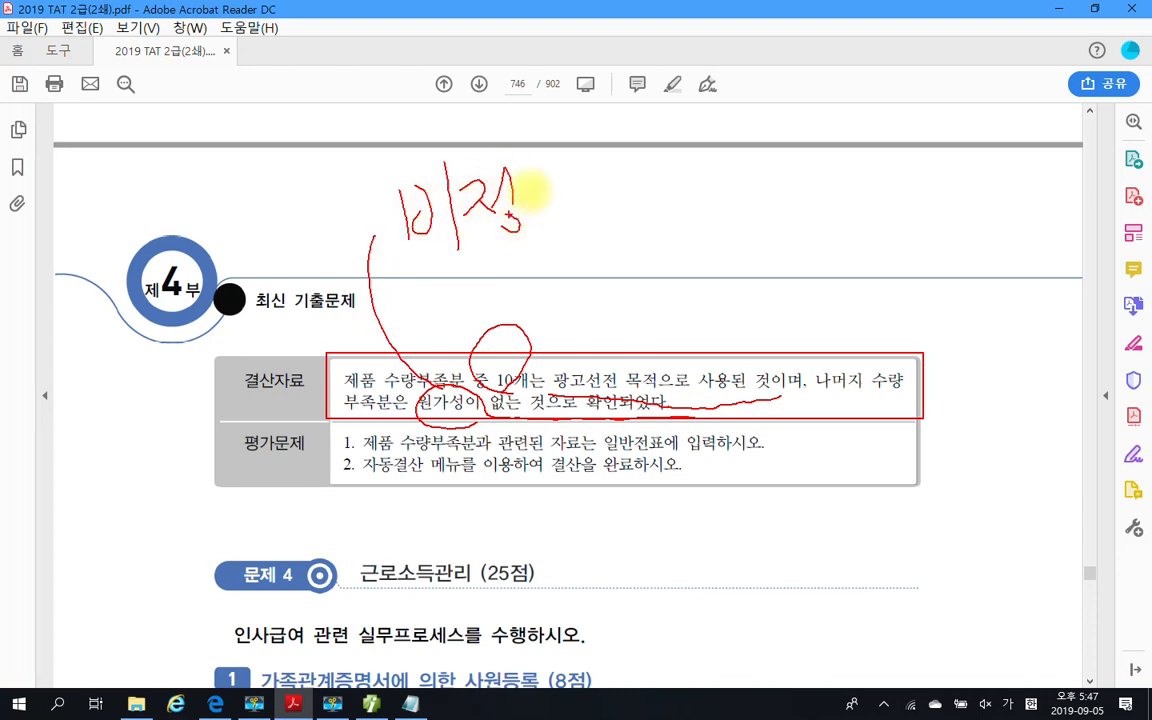
pyautogui.moveTo(547, 165); pyautogui.dragTo(523, 205)
pyautogui.moveTo(537, 180); pyautogui.dragTo(562, 196)
pyautogui.moveTo(570, 138)
pyautogui.mouseDown()
pyautogui.moveTo(589, 210)
pyautogui.moveTo(597, 178)
pyautogui.mouseUp()
pyautogui.moveTo(567, 213)
pyautogui.mouseDown()
pyautogui.moveTo(587, 234)
pyautogui.moveTo(580, 219)
pyautogui.mouseUp()
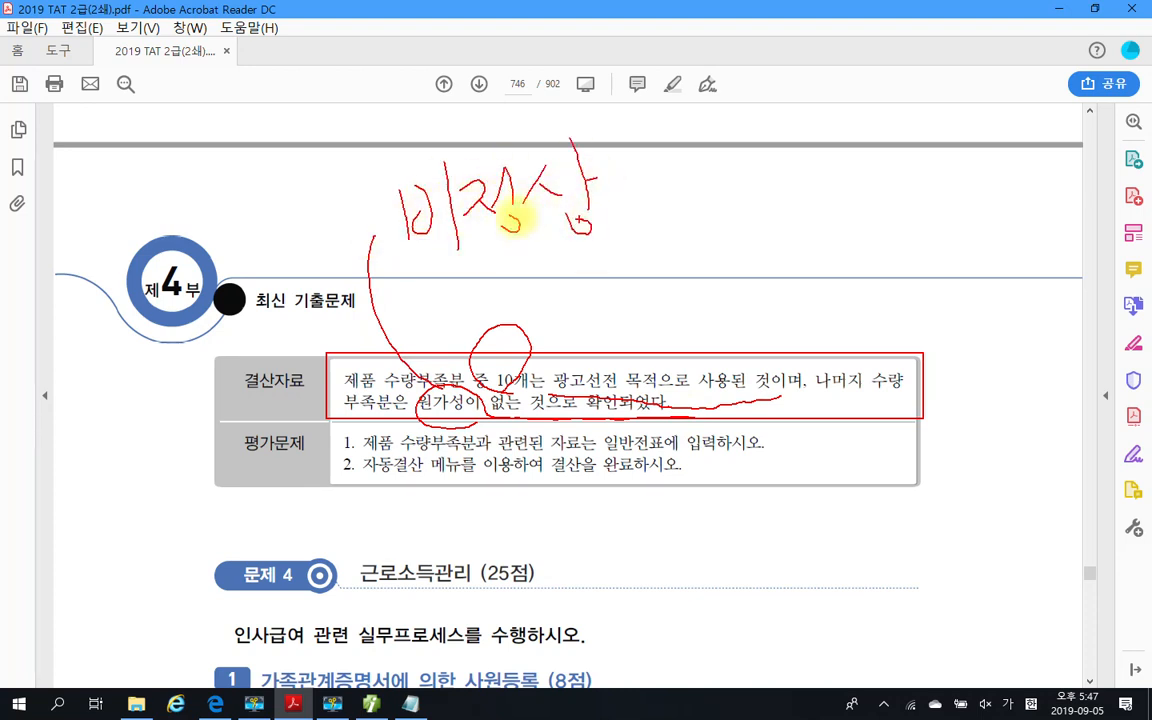
pyautogui.moveTo(632, 150); pyautogui.dragTo(662, 195)
pyautogui.moveTo(665, 126)
pyautogui.mouseDown()
pyautogui.moveTo(663, 224)
pyautogui.moveTo(740, 123)
pyautogui.moveTo(742, 178)
pyautogui.moveTo(812, 160)
pyautogui.mouseUp()
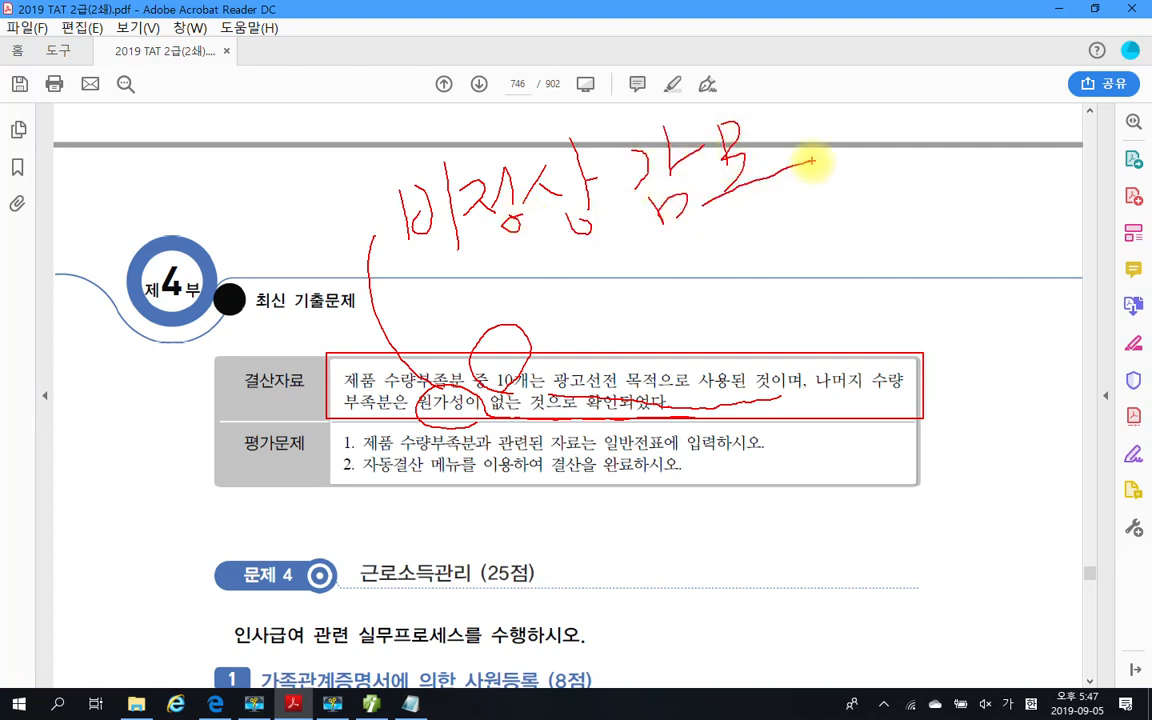
pyautogui.moveTo(695, 248)
pyautogui.mouseDown()
pyautogui.moveTo(689, 270)
pyautogui.moveTo(722, 249)
pyautogui.moveTo(681, 283)
pyautogui.moveTo(778, 258)
pyautogui.moveTo(789, 237)
pyautogui.moveTo(807, 252)
pyautogui.moveTo(841, 244)
pyautogui.moveTo(894, 283)
pyautogui.moveTo(870, 180)
pyautogui.moveTo(905, 255)
pyautogui.moveTo(940, 170)
pyautogui.moveTo(1038, 183)
pyautogui.moveTo(992, 233)
pyautogui.mouseUp()
pyautogui.moveTo(645, 300)
pyautogui.mouseDown()
pyautogui.moveTo(1029, 123)
pyautogui.moveTo(650, 273)
pyautogui.mouseUp()
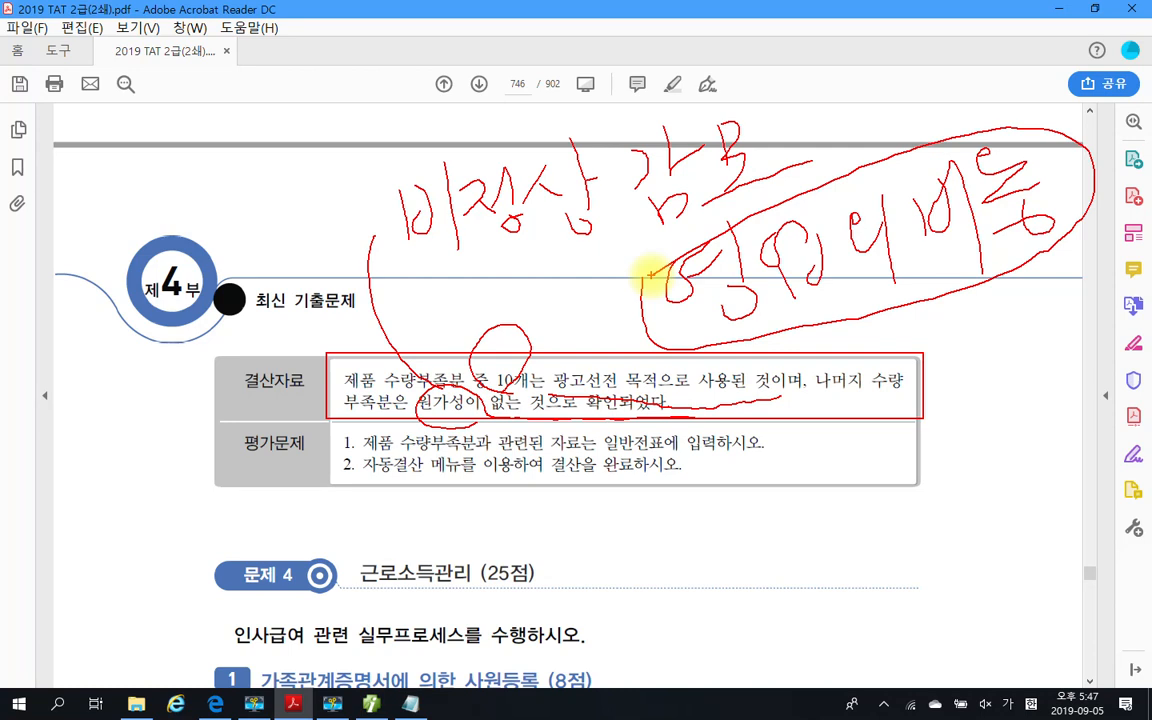
pyautogui.press('Escape')
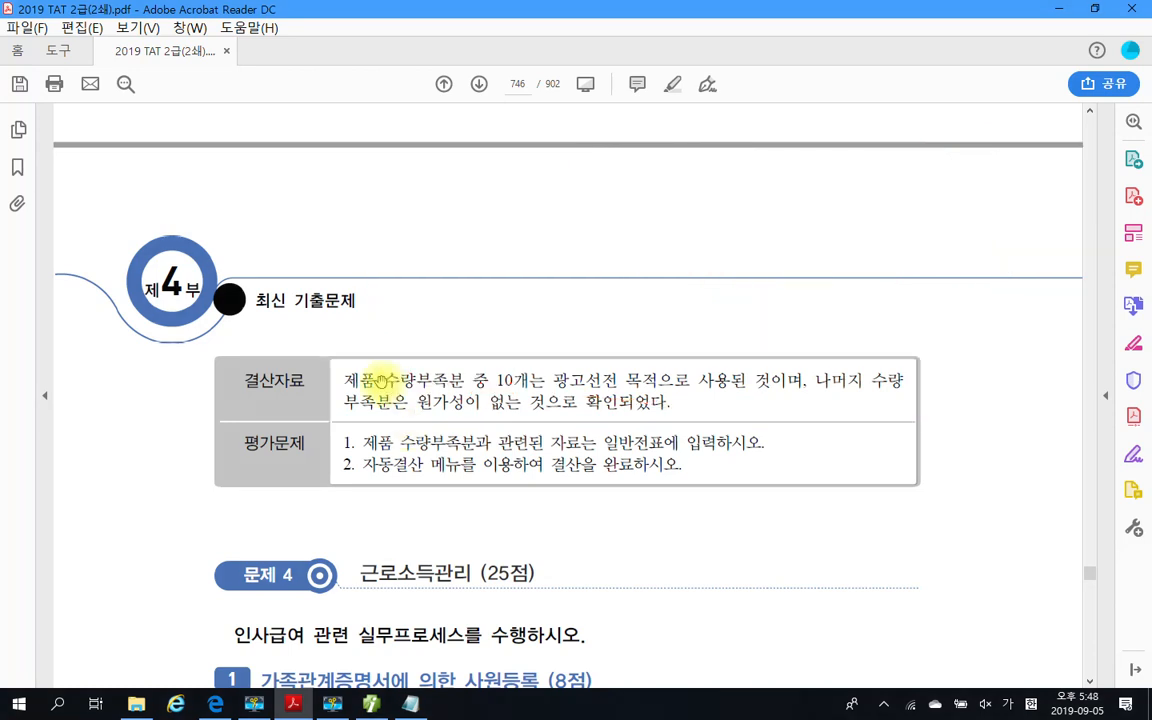
# Recheck the 재고 실사내역 table against the 결산자료 and 평가문제 instructions of the 자동결산 task
pyautogui.scroll(1, 461, 488)
pyautogui.scroll(4, 461, 488)
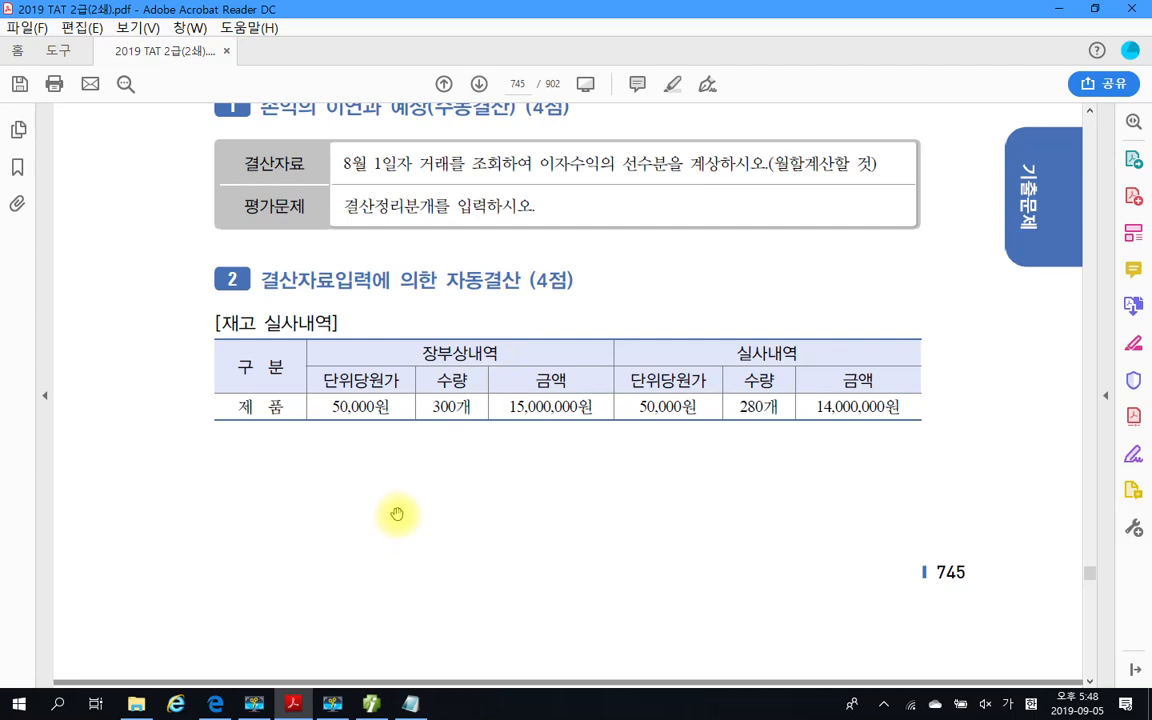
pyautogui.scroll(-4, 395, 514)
pyautogui.scroll(-3, 397, 514)
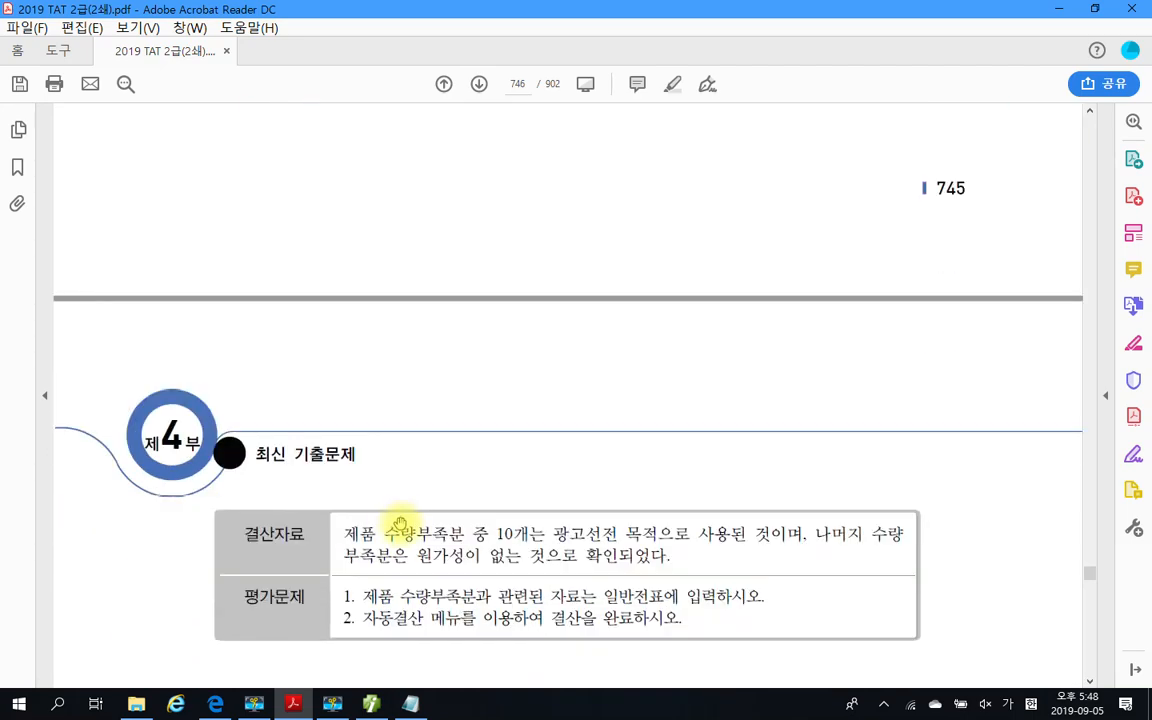
pyautogui.scroll(4, 398, 522)
pyautogui.scroll(2, 400, 523)
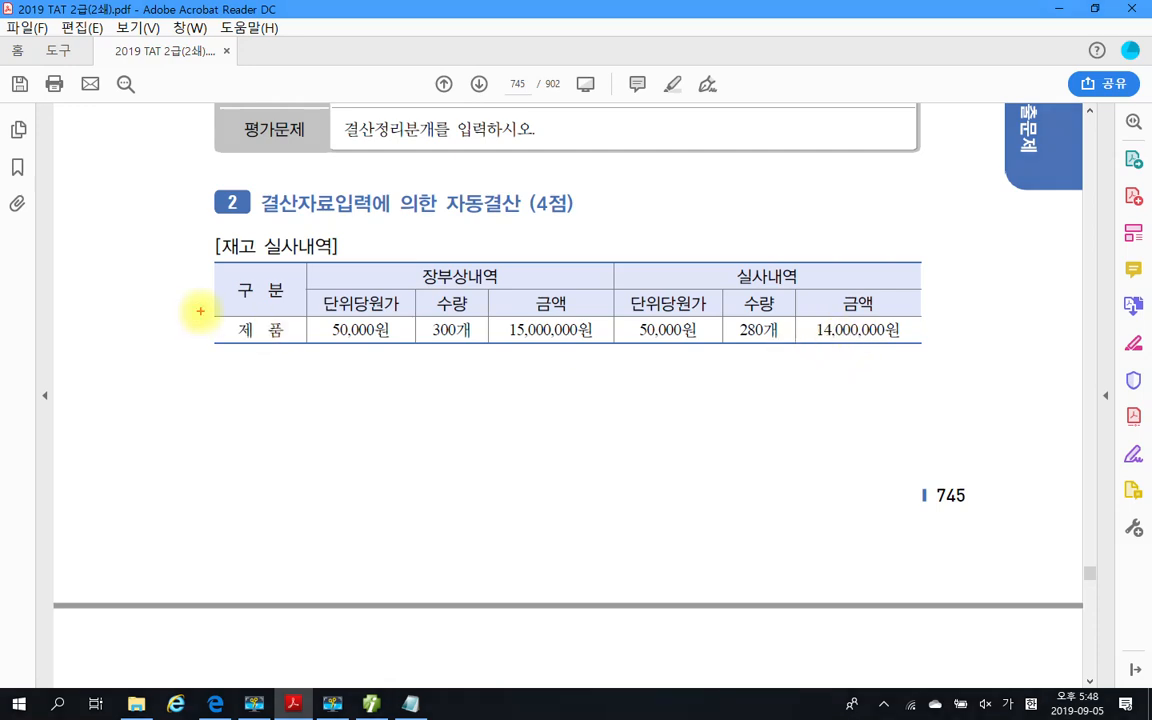
# Mark the 제품 label and its counted amount in the 재고 실사내역 table, clear the marks, and reread the 결산자료 and 평가문제 instructions
pyautogui.moveTo(201, 310); pyautogui.dragTo(323, 350)
pyautogui.moveTo(814, 305); pyautogui.dragTo(923, 351)
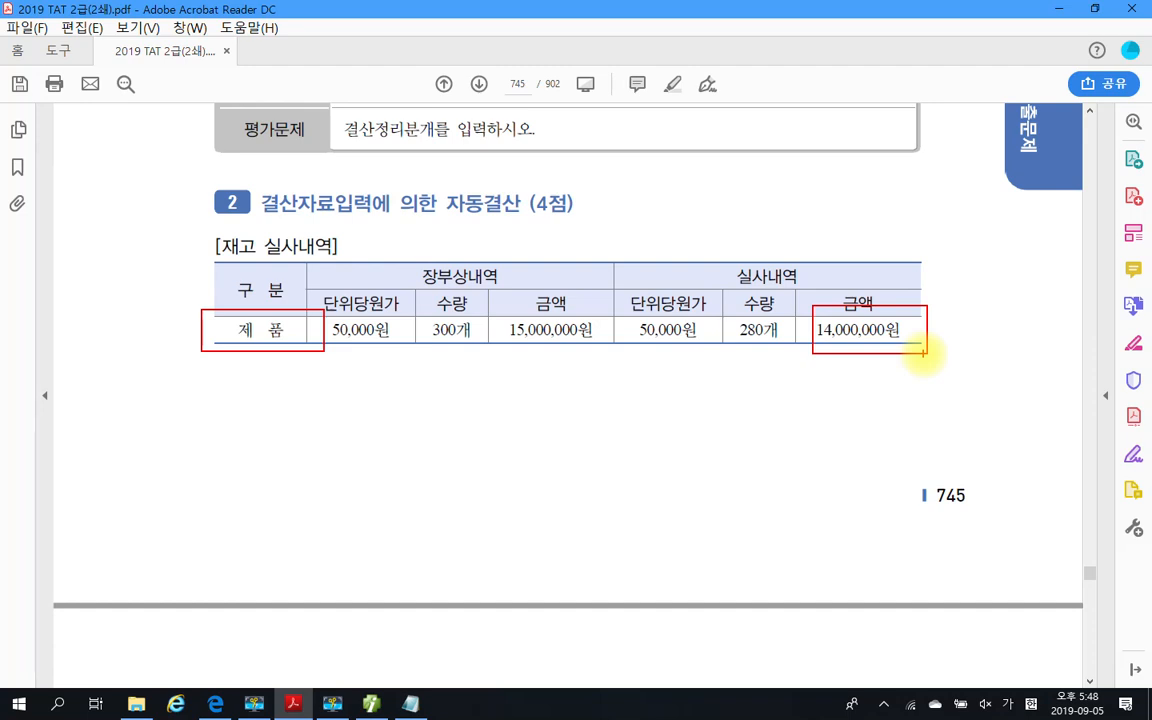
pyautogui.press('Escape')
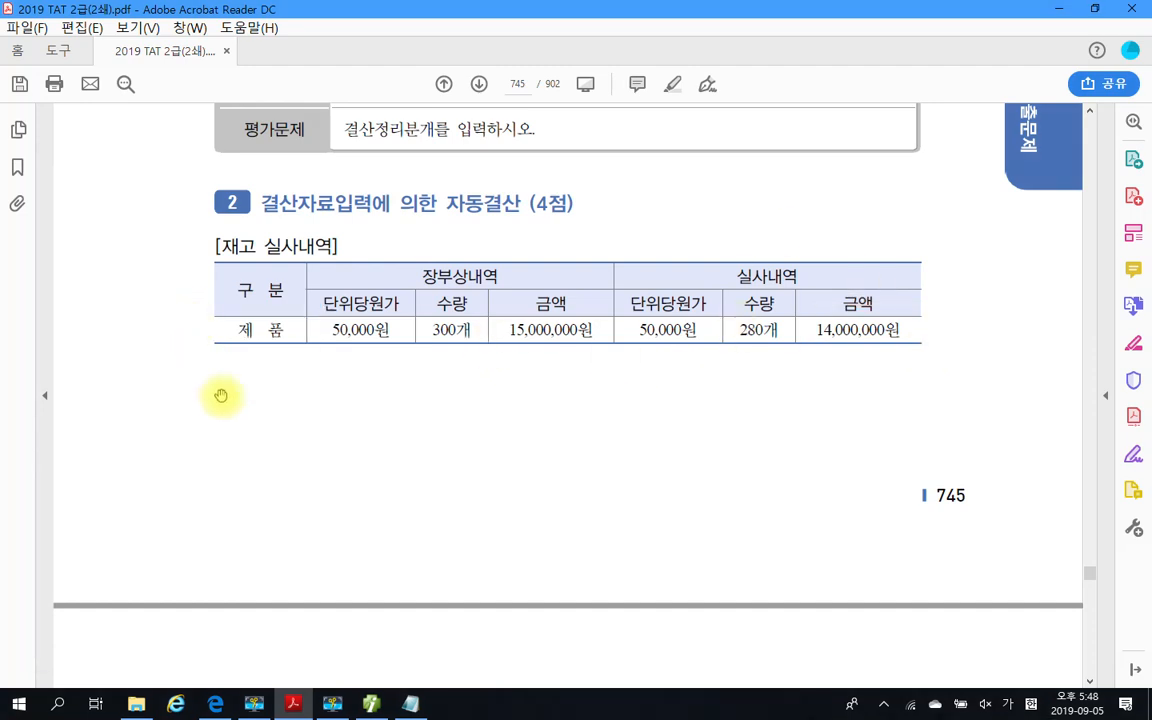
pyautogui.scroll(-7, 339, 460)
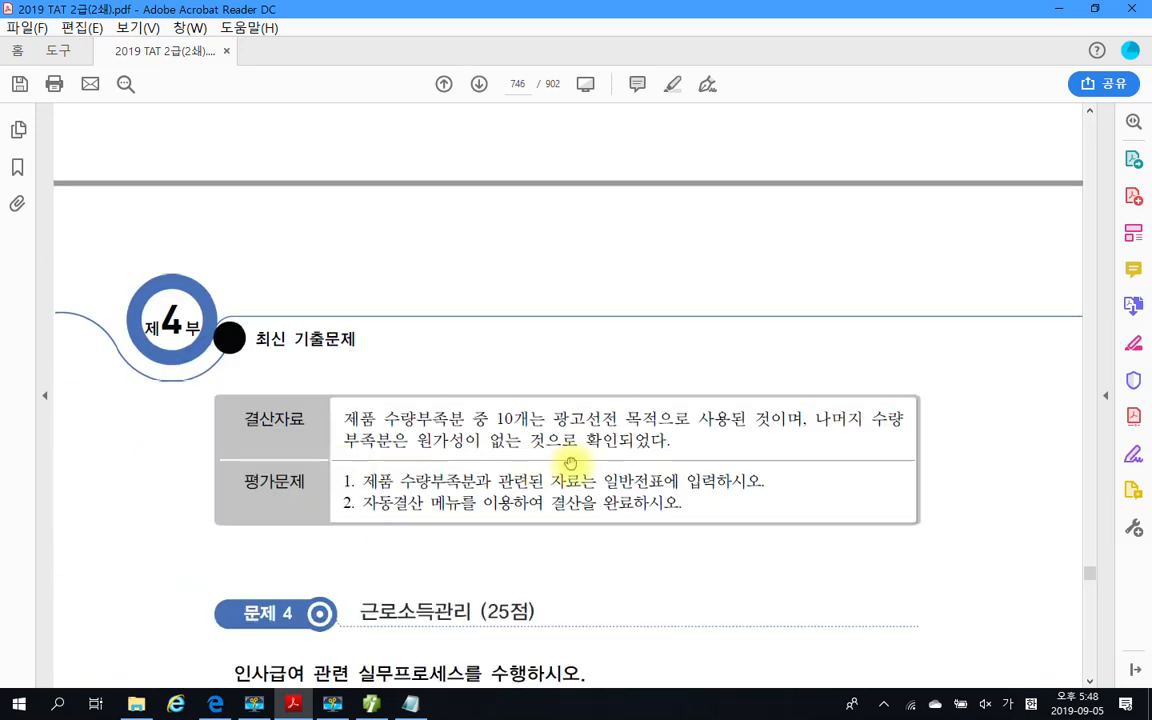
pyautogui.scroll(-1, 590, 490)
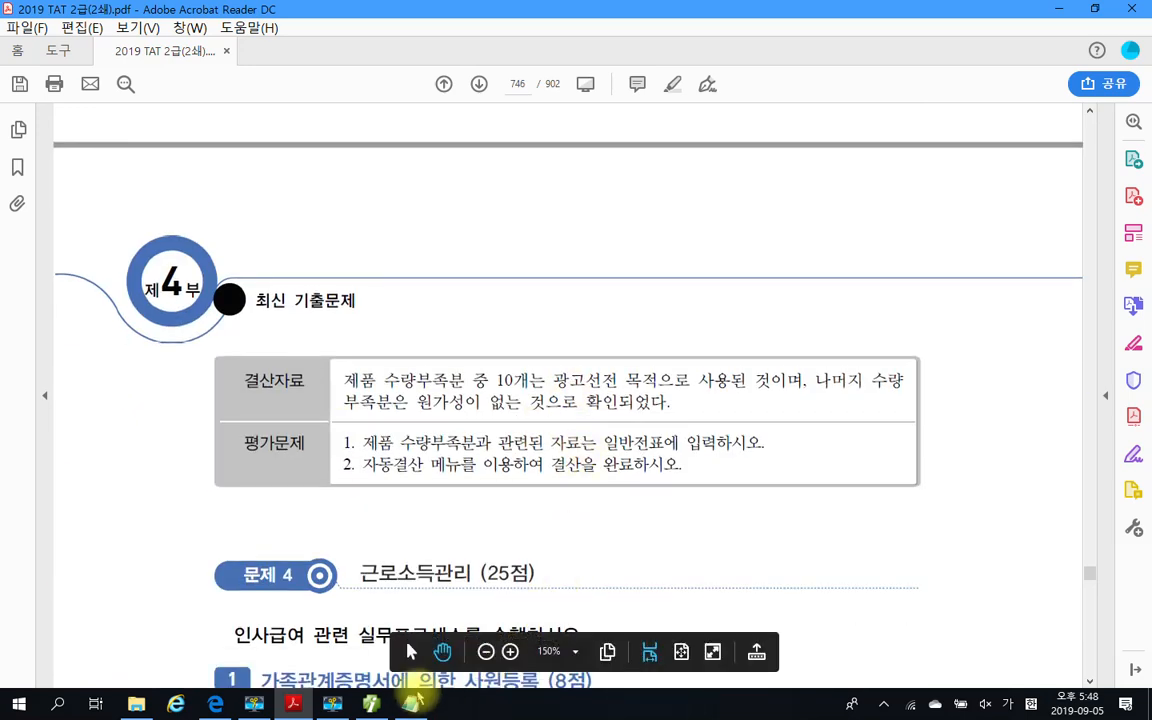
# Switch to Smart A and start a December 31 debit line in 일반전표입력 with account 833 광고선전비
pyautogui.click(376, 705)
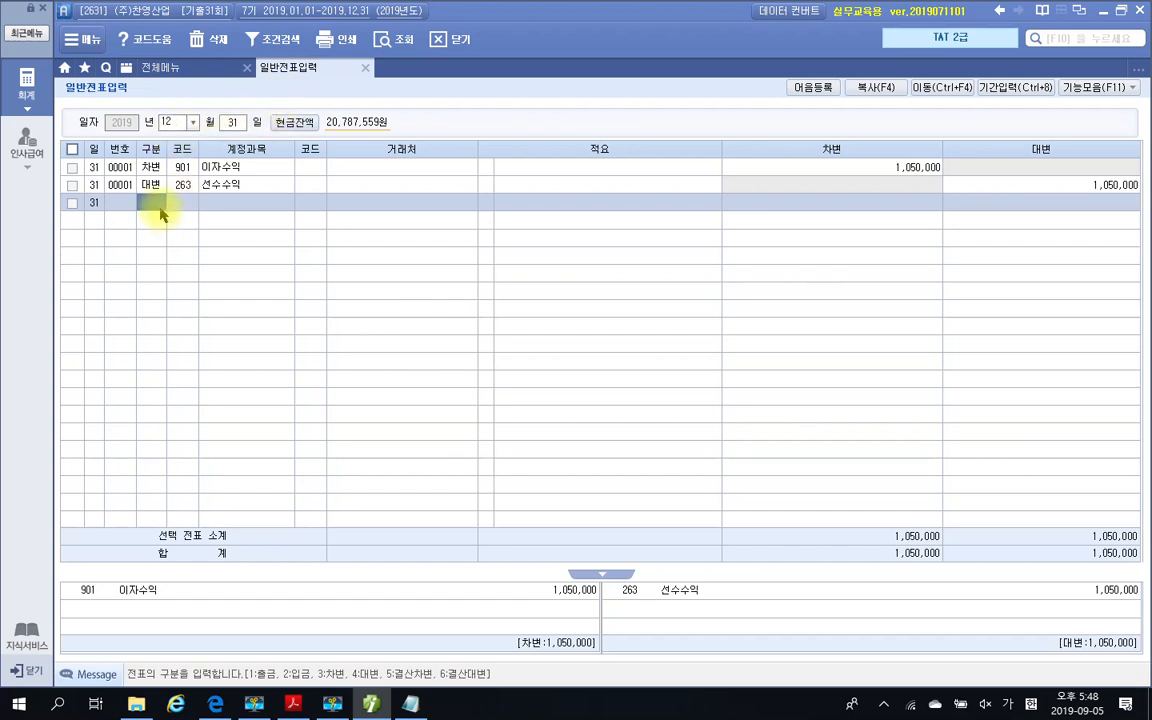
pyautogui.write('3')
pyautogui.press('Return')
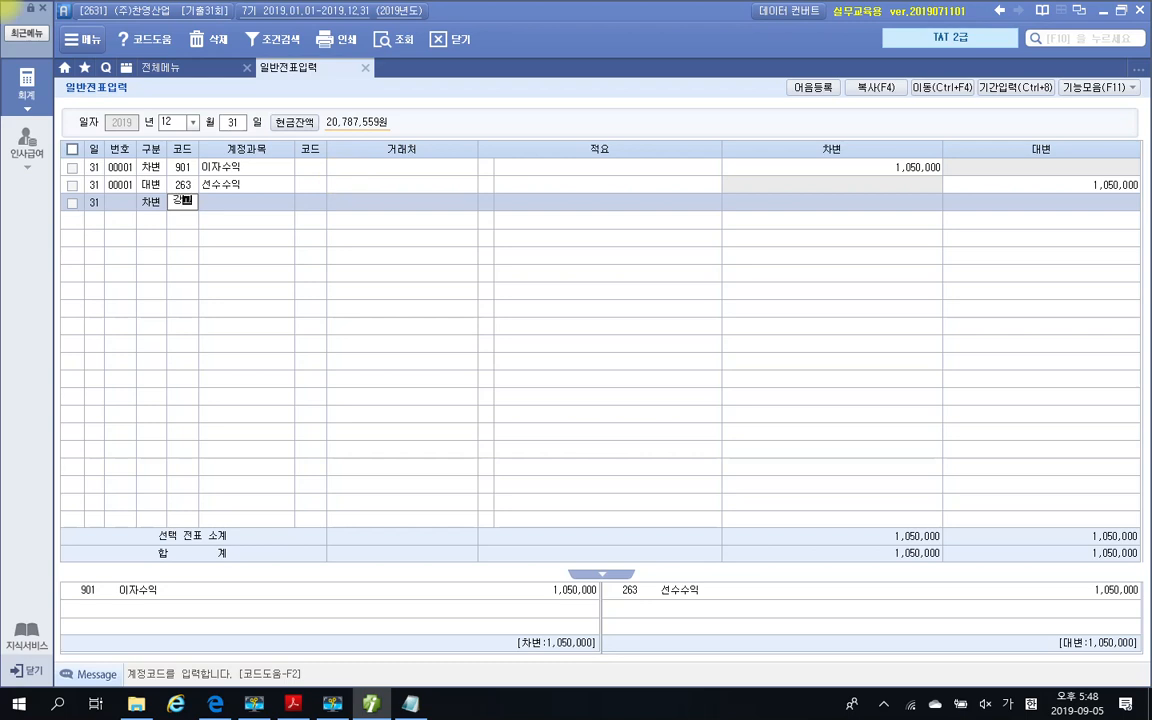
pyautogui.click(182, 201)
pyautogui.write('광고')
pyautogui.press('Return')
pyautogui.press('Down')
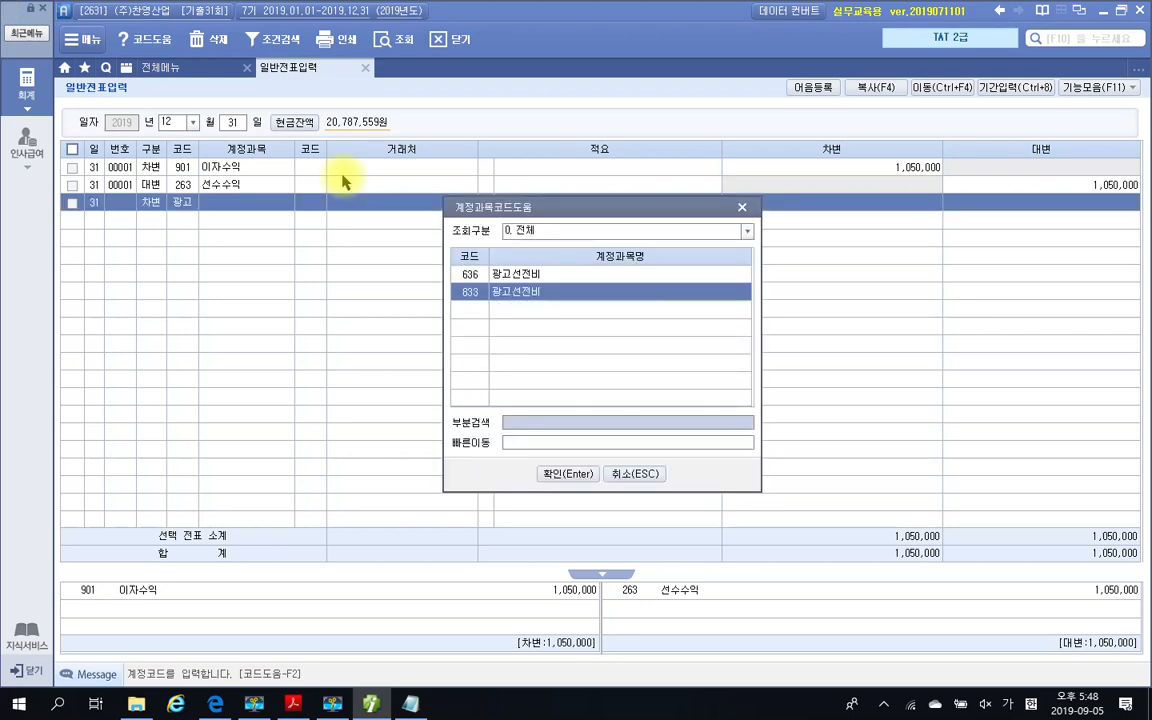
pyautogui.press('Return')
pyautogui.press('Return')
pyautogui.press('Return')
pyautogui.press('Return')
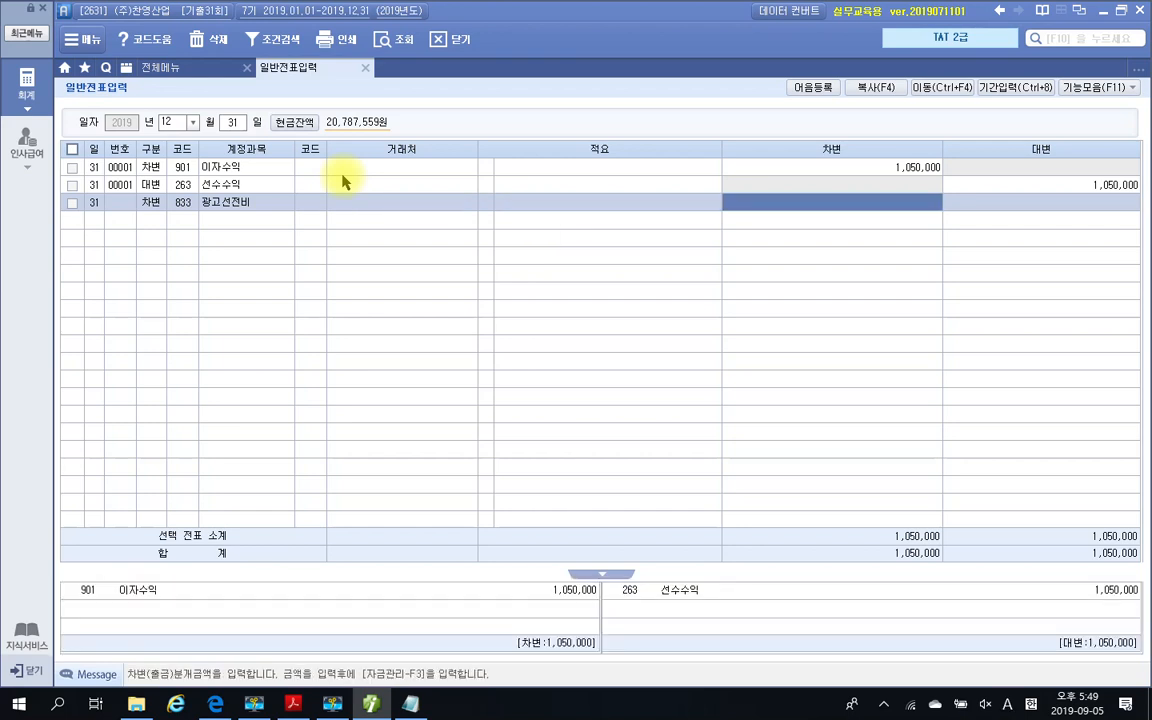
# Recheck the unit cost and shortage note in the exam PDF, and enter 500,000 as the 광고선전비 debit amount in Smart A
pyautogui.click(293, 704)
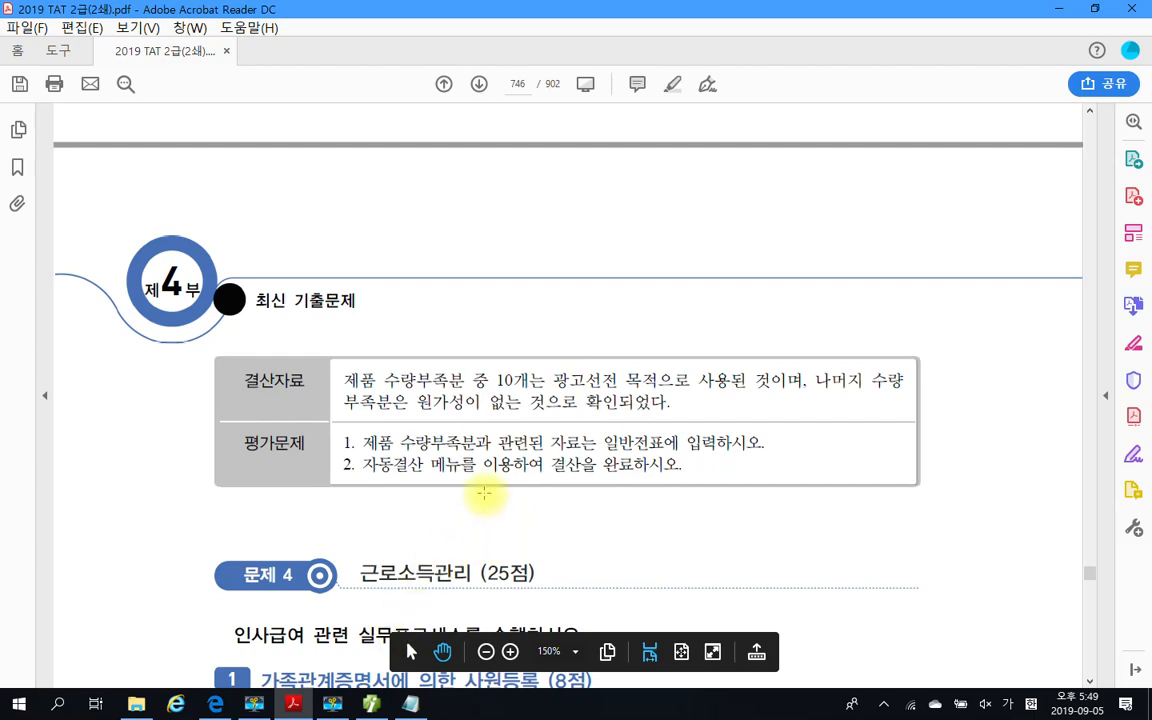
pyautogui.scroll(10, 522, 430)
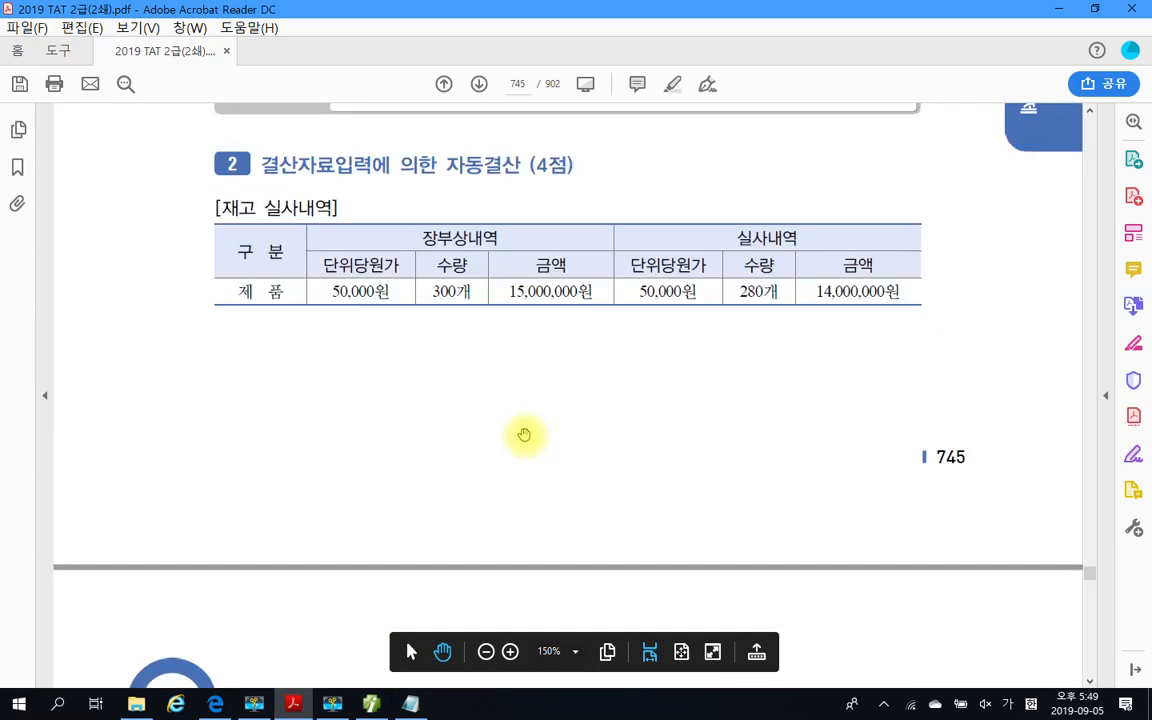
pyautogui.scroll(-8, 524, 435)
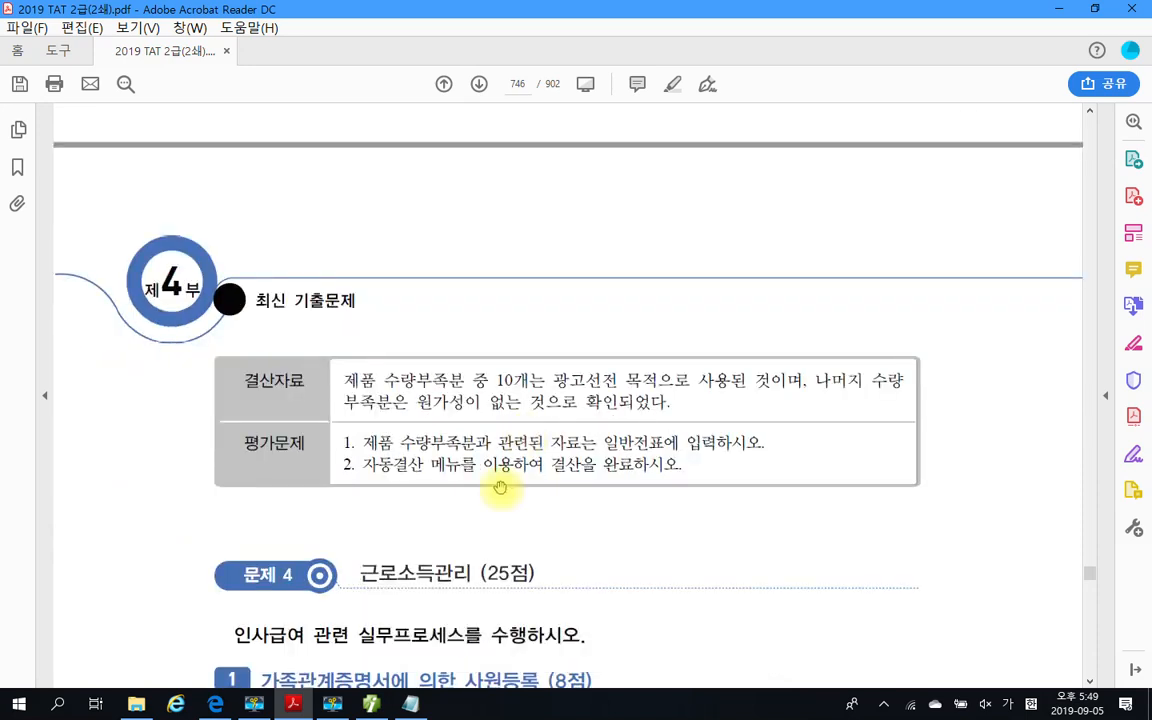
pyautogui.click(371, 703)
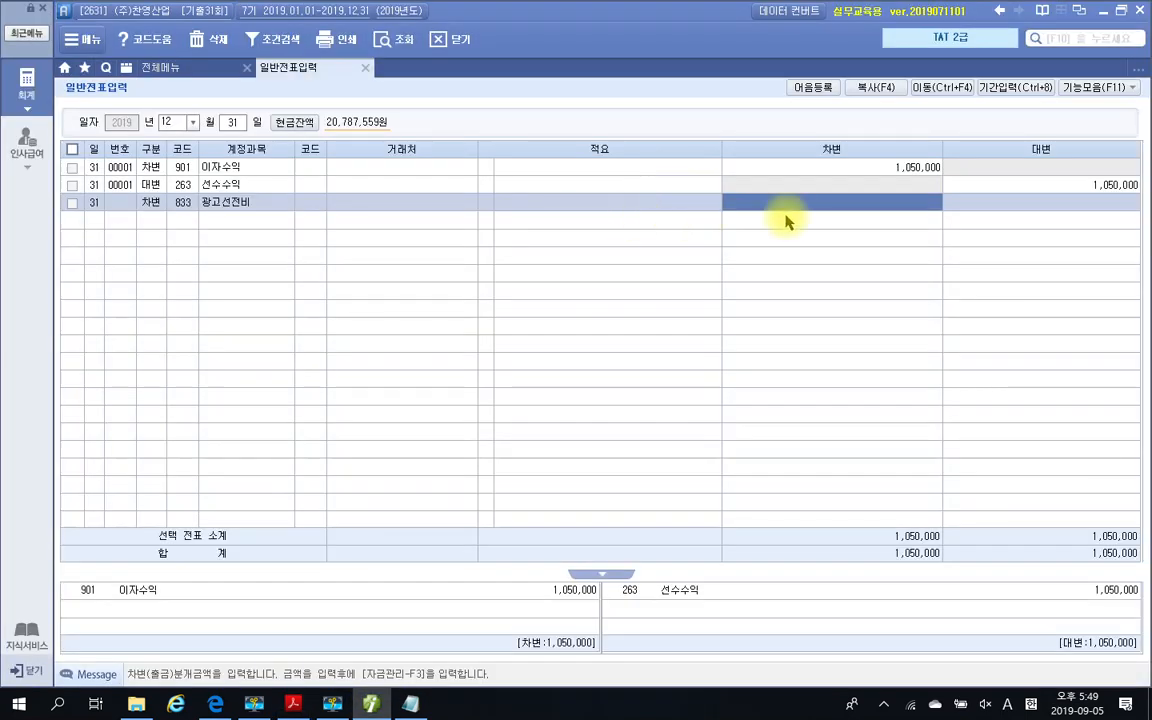
pyautogui.write('50')
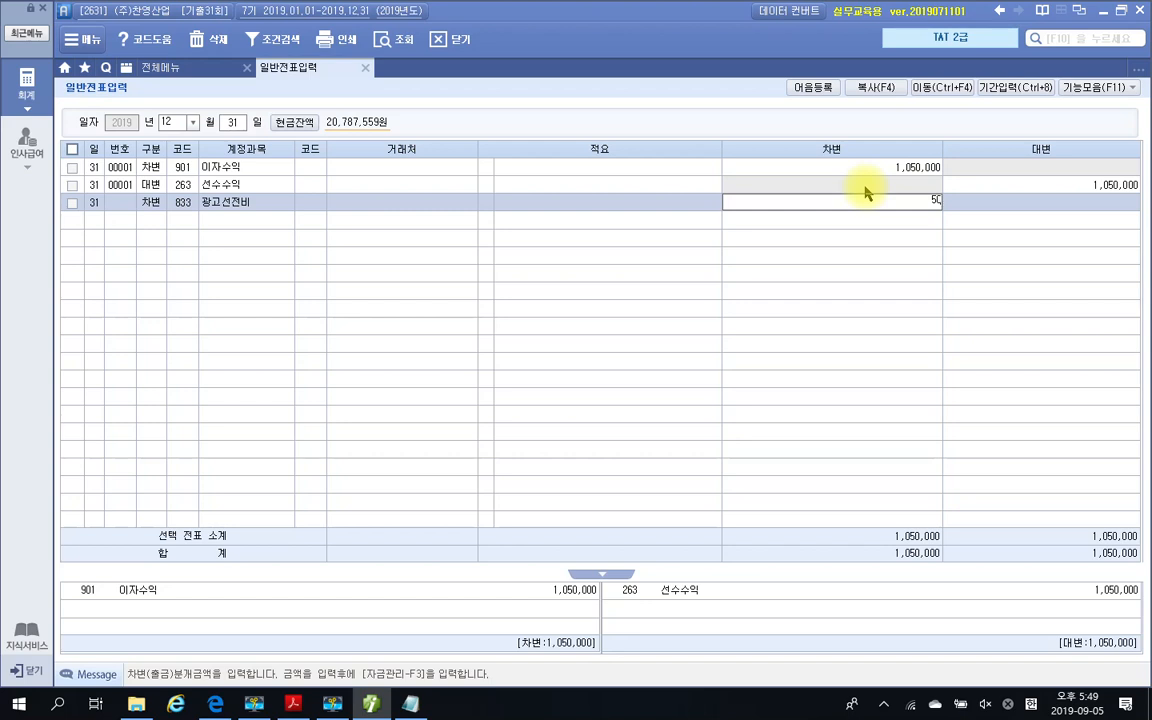
pyautogui.write('0,000')
pyautogui.press('Return')
# Add the matching credit line for account 150 제품 with 적요 08 타계정으로 대체액 and an amount of 500,000
pyautogui.write('4')
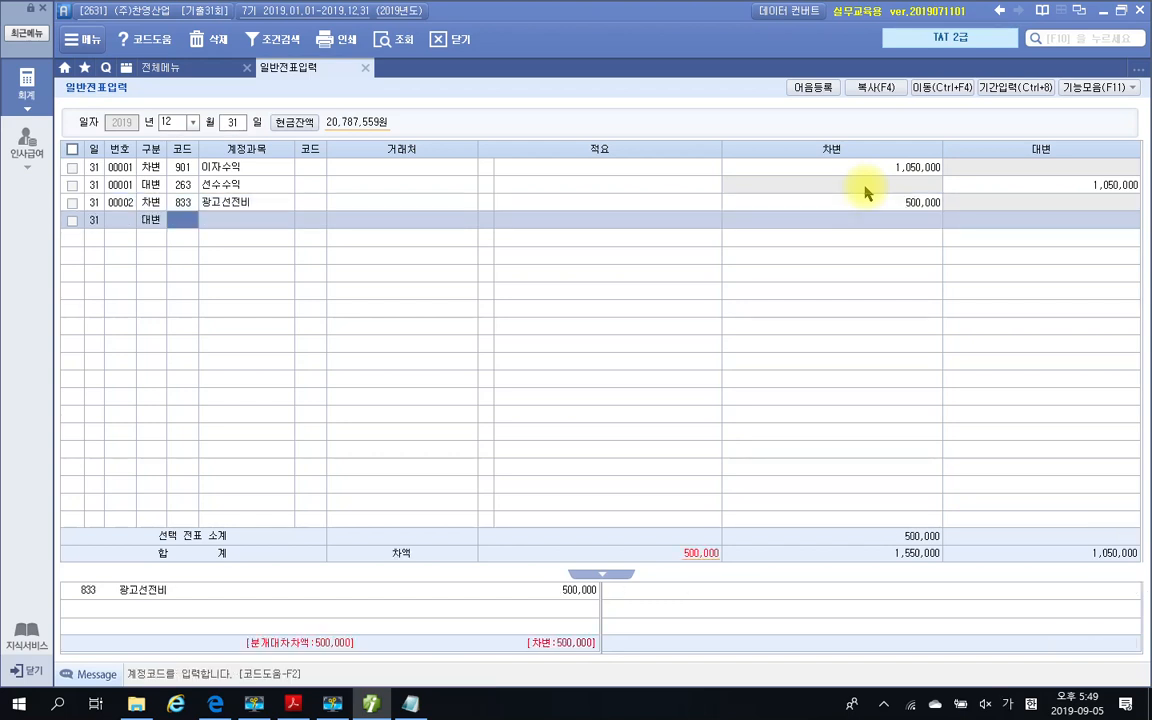
pyautogui.write('제품')
pyautogui.press('Return')
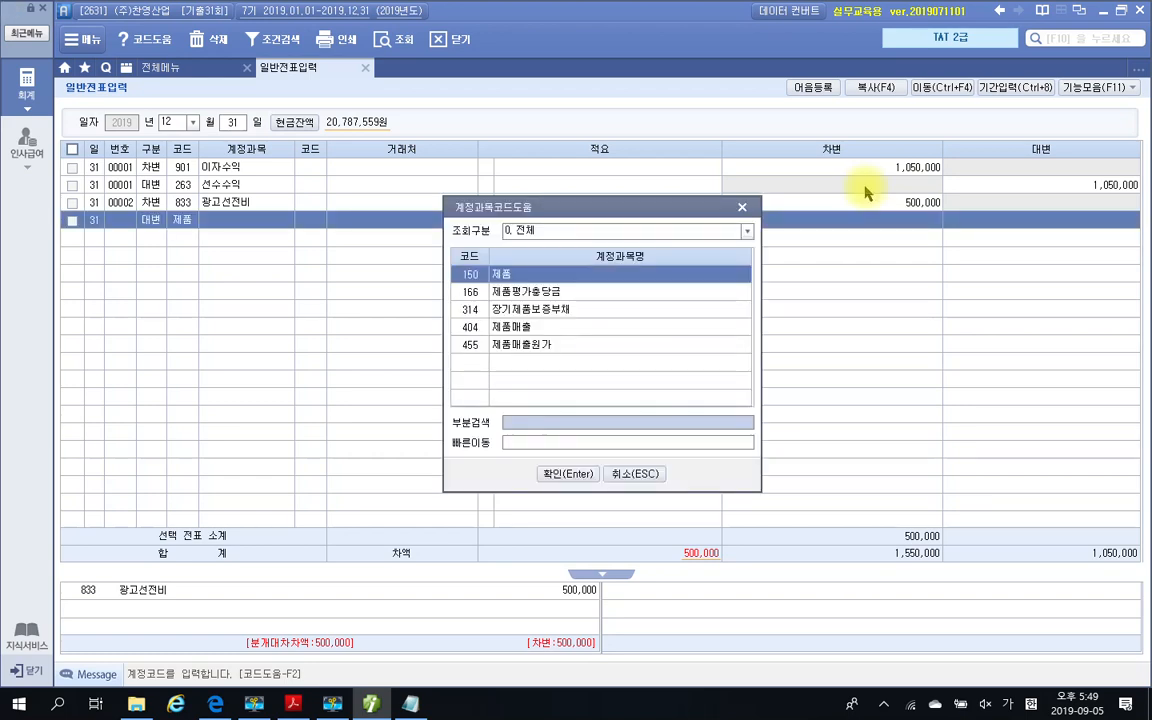
pyautogui.press('Down')
pyautogui.press('Up')
pyautogui.press('Return')
pyautogui.press('Return')
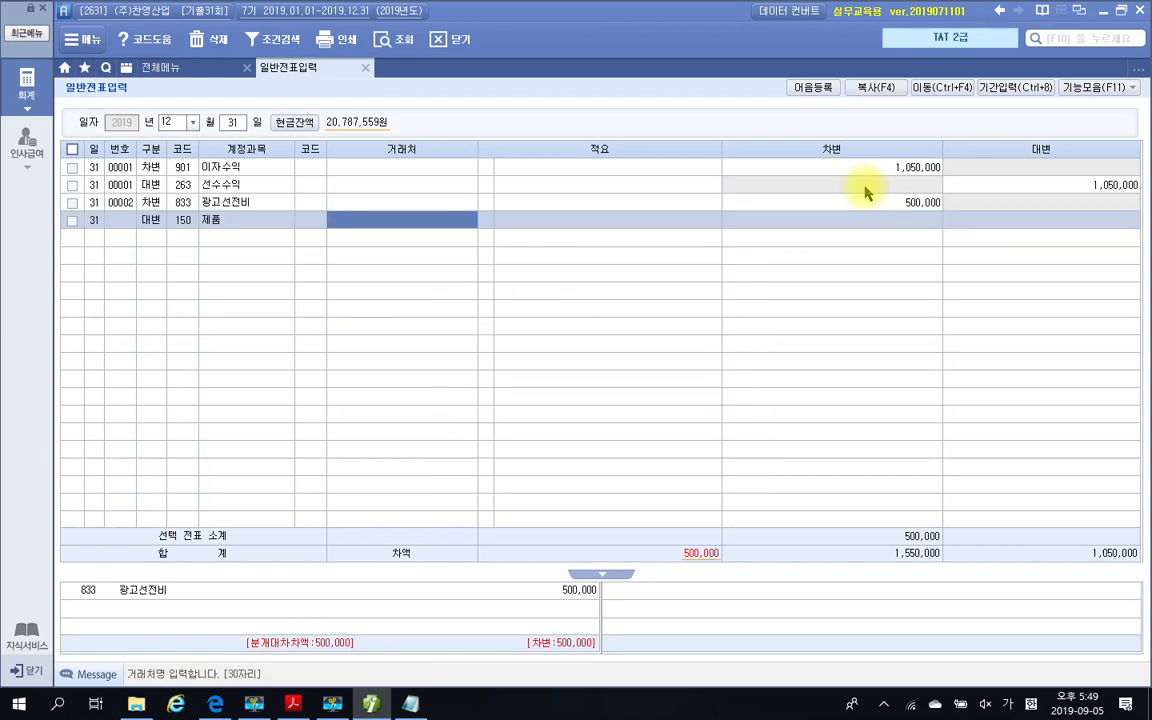
pyautogui.press('Return')
pyautogui.press('Left')
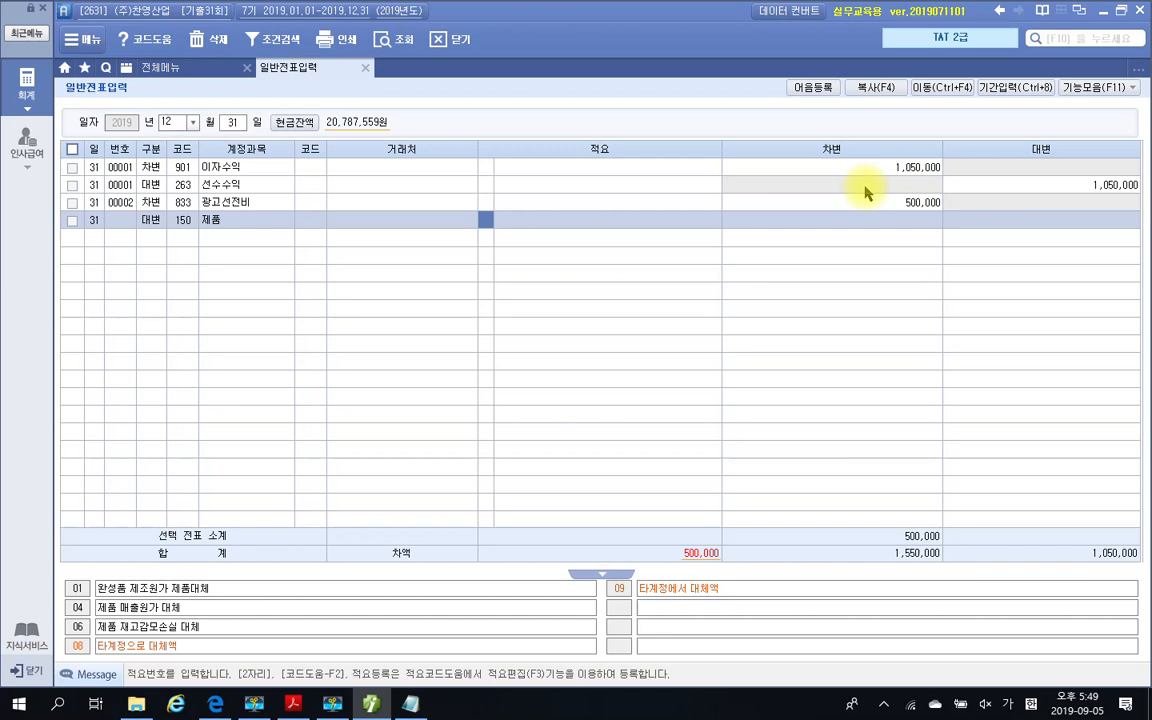
pyautogui.write('8')
pyautogui.press('Return')
pyautogui.write('5000000')
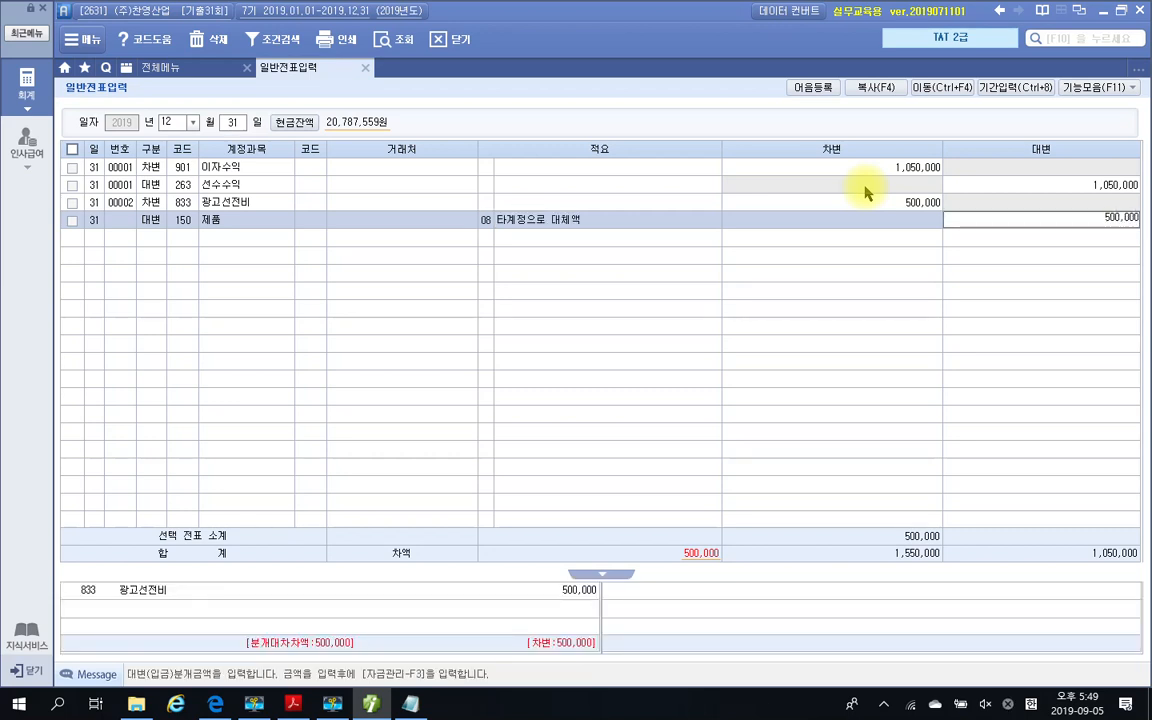
pyautogui.press('Return')
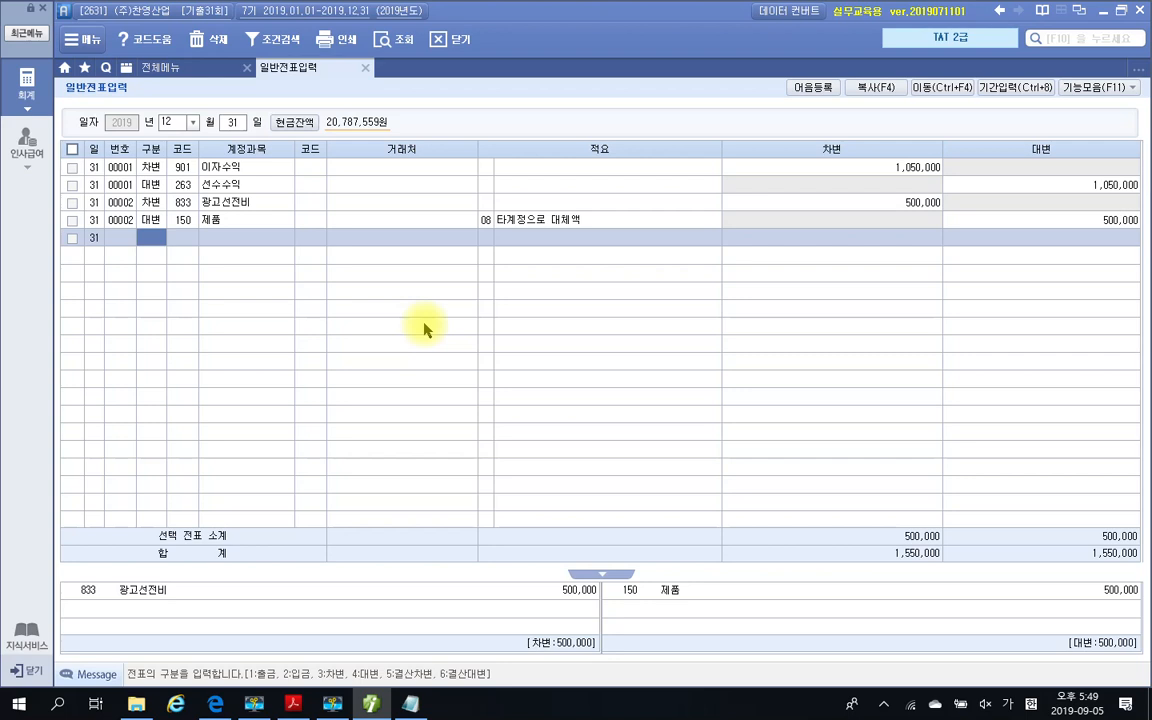
# Start another December 31 entry with a debit line for account 939 재고자산감모손실 of 500,000
pyautogui.write('3')
pyautogui.press('Return')
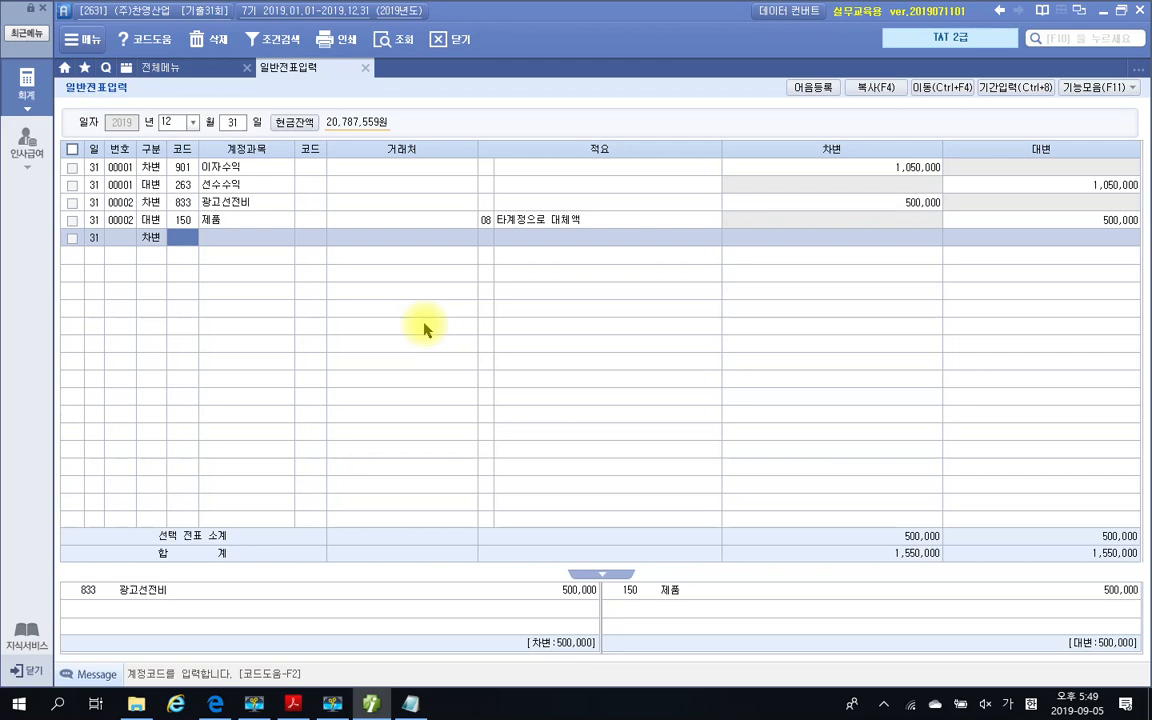
pyautogui.write('매')
pyautogui.write('감')
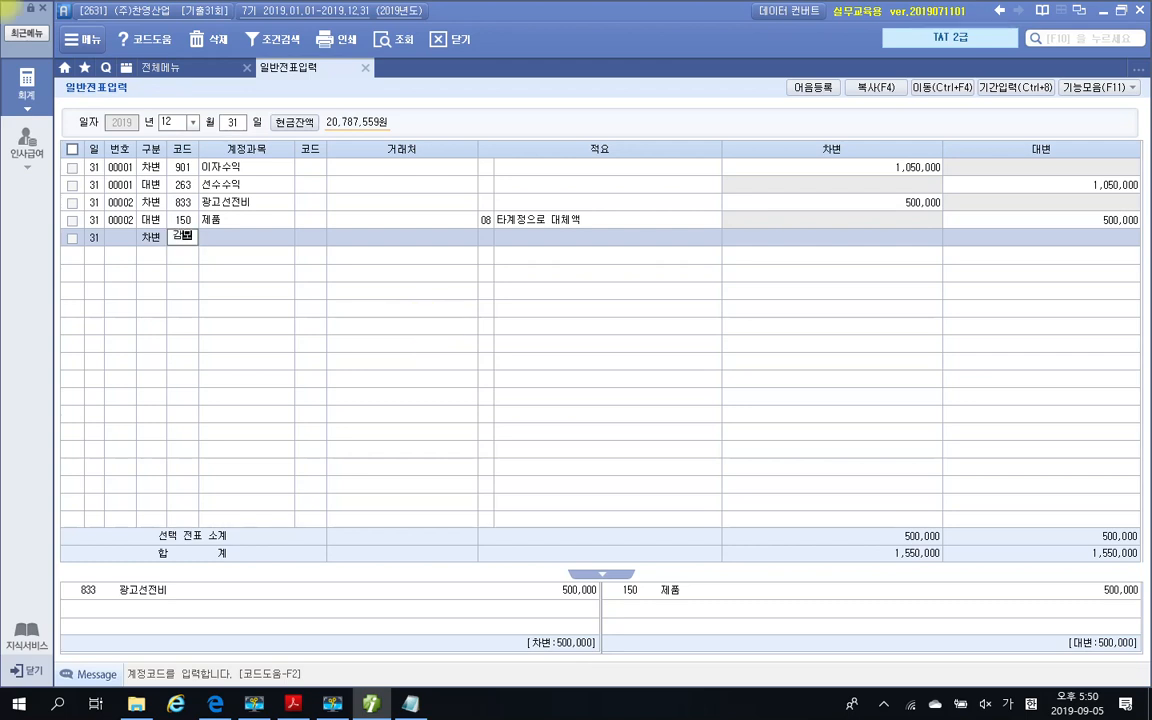
pyautogui.press('Return')
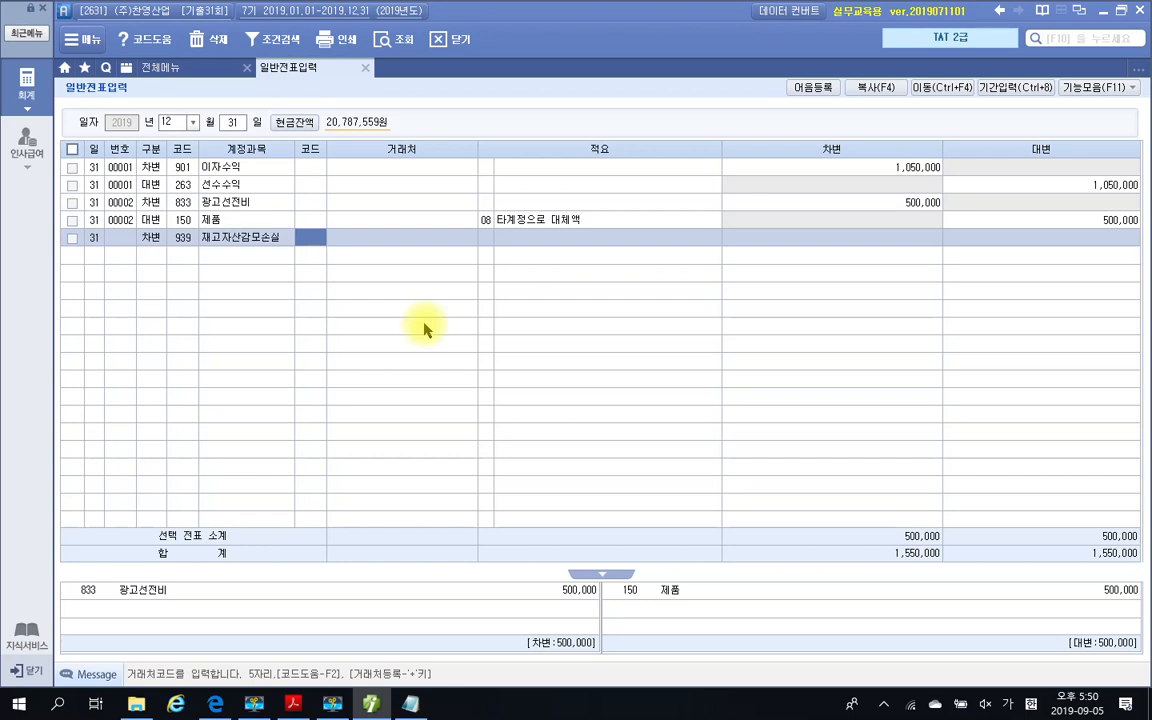
pyautogui.press('Return')
pyautogui.press('Return')
pyautogui.press('Return')
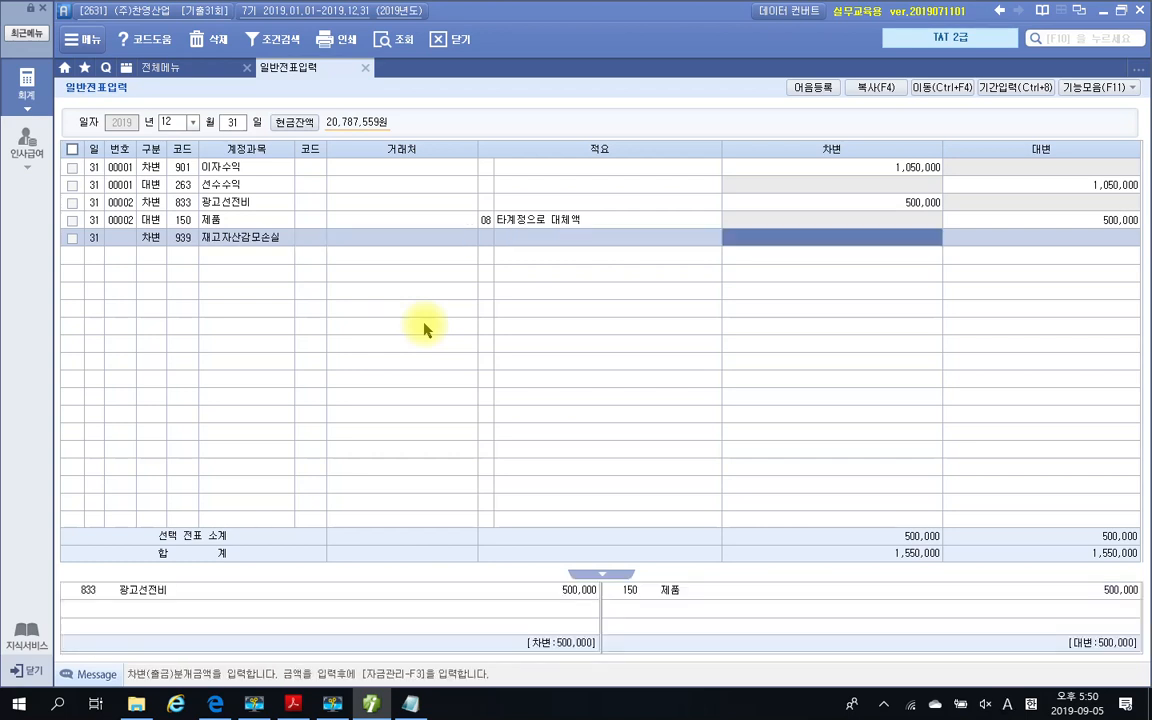
pyautogui.write('5000000')
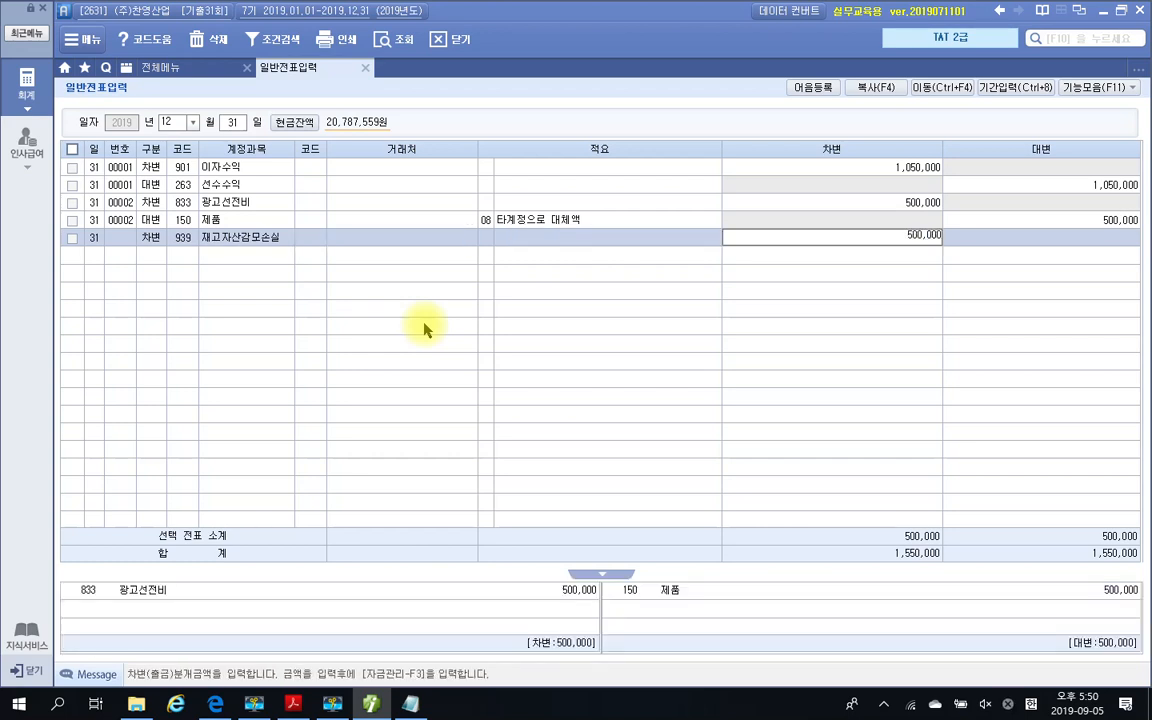
pyautogui.press('Return')
# Balance the 재고자산감모손실 entry with a credit line for 150 제품 of 500,000, using 적요 08 타계정으로 대체액
pyautogui.write('4')
pyautogui.press('Return')
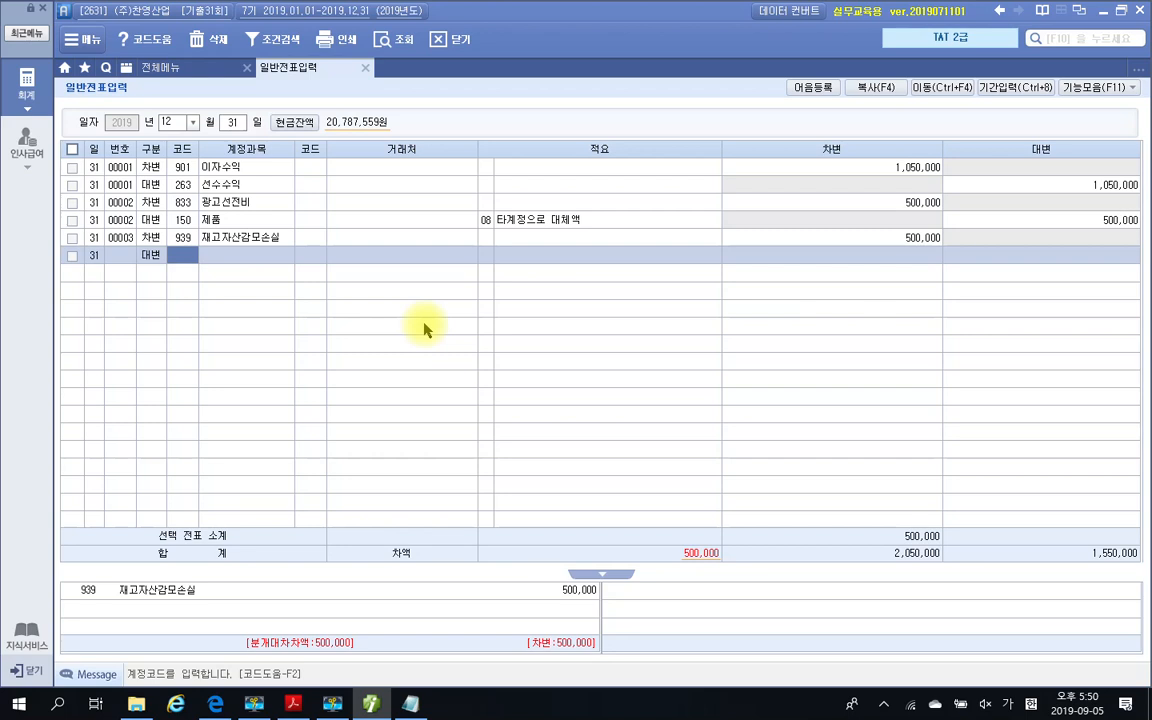
pyautogui.write('ㅈ')
pyautogui.write('ㅔ')
pyautogui.write('품')
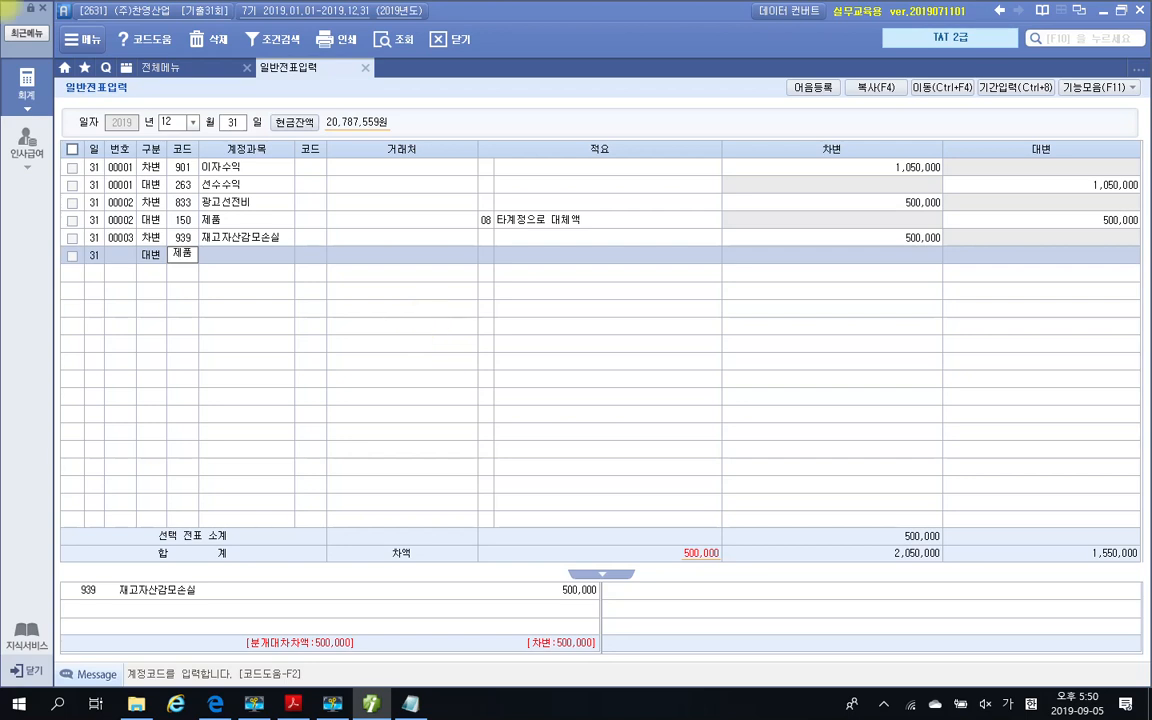
pyautogui.press('Return')
pyautogui.press('Return')
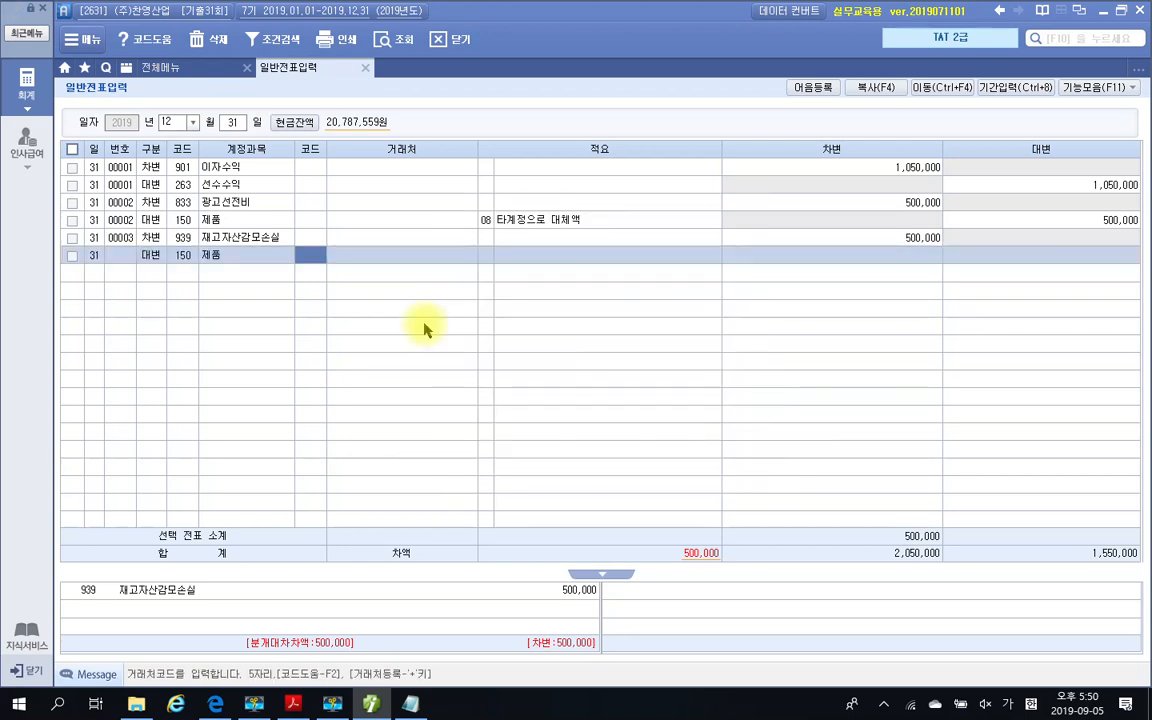
pyautogui.press('Return')
pyautogui.press('Return')
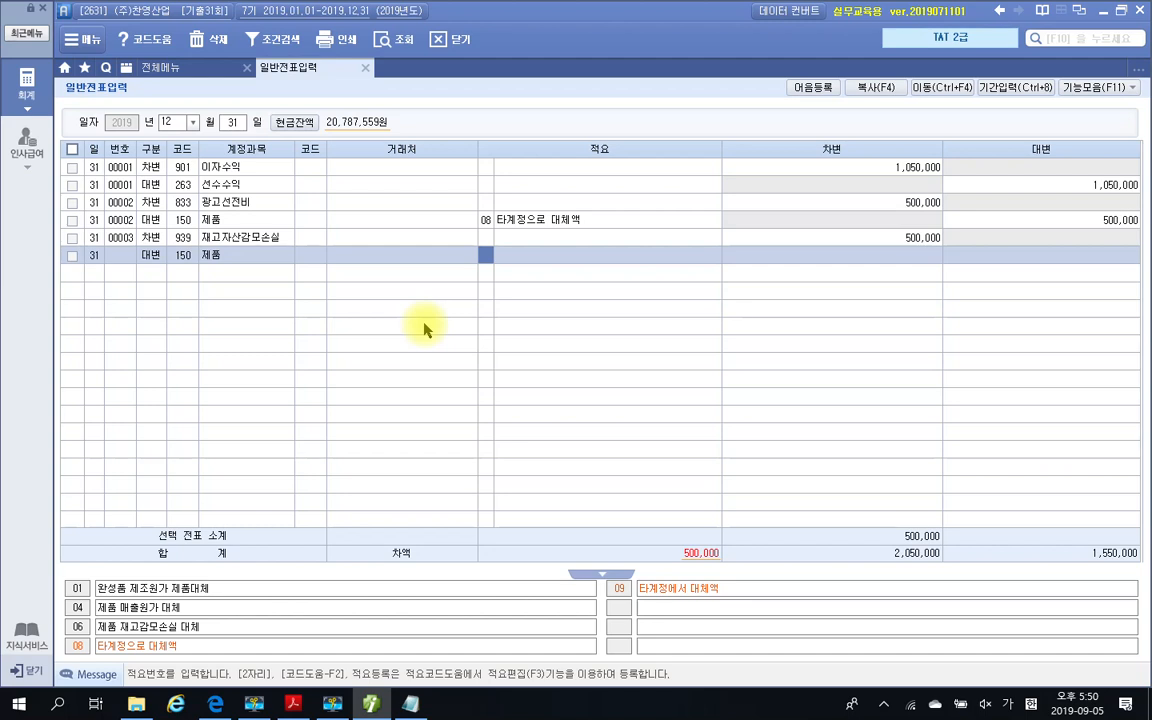
pyautogui.write('8')
pyautogui.press('Return')
pyautogui.write('5000000')
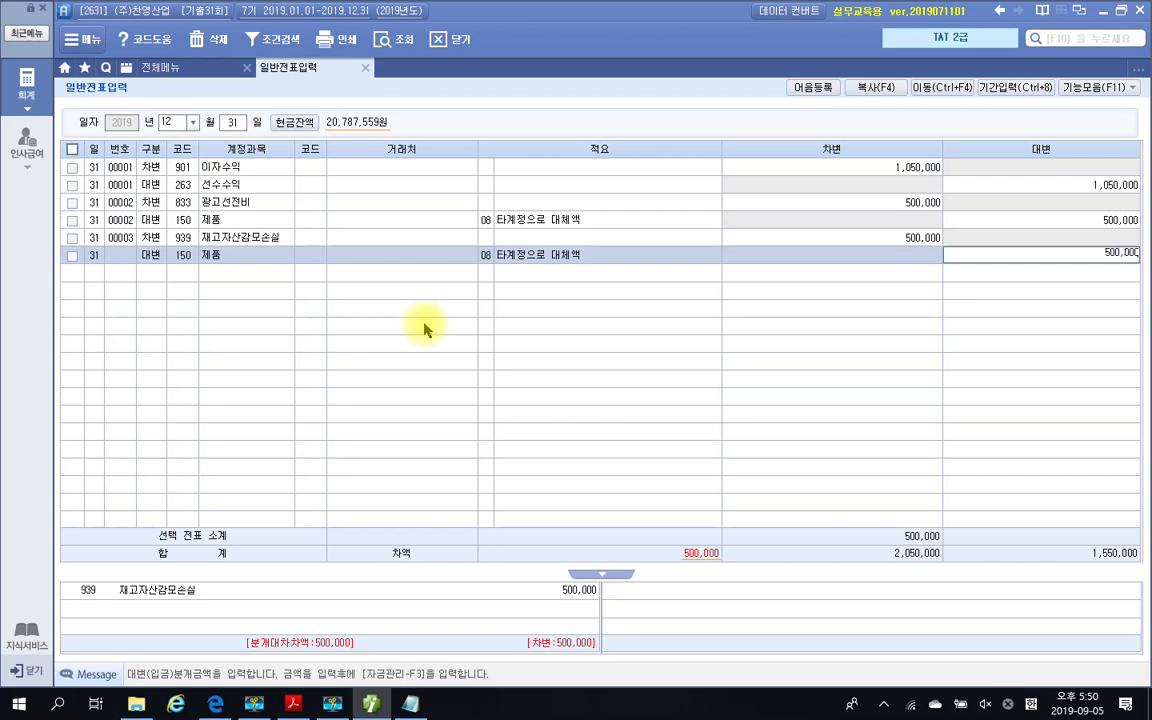
pyautogui.press('Return')
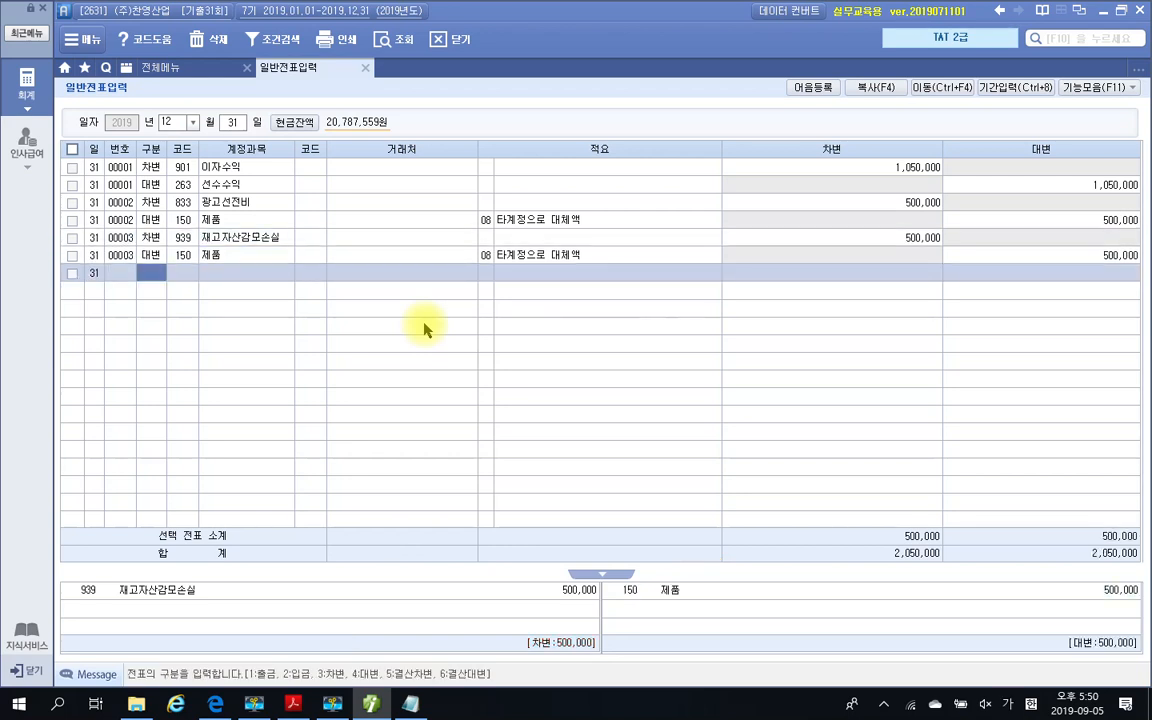
pyautogui.click(372, 257)
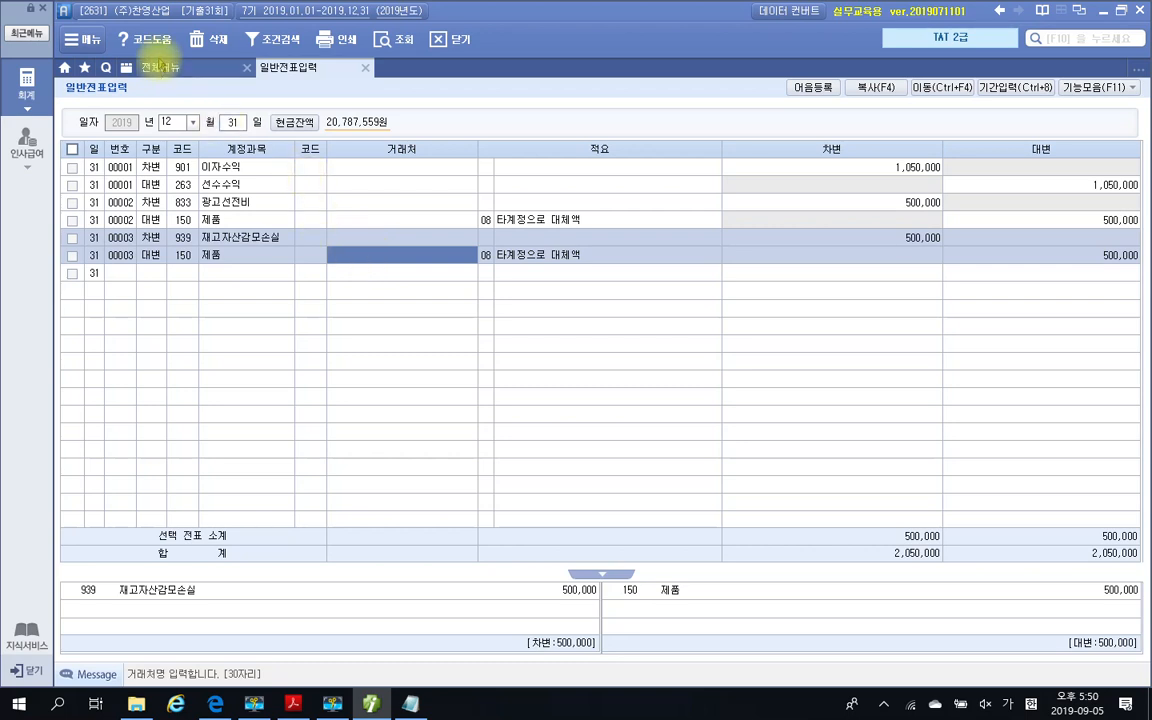
# Open 결산자료입력 and load the closing data for January through December 2019
pyautogui.click(160, 68)
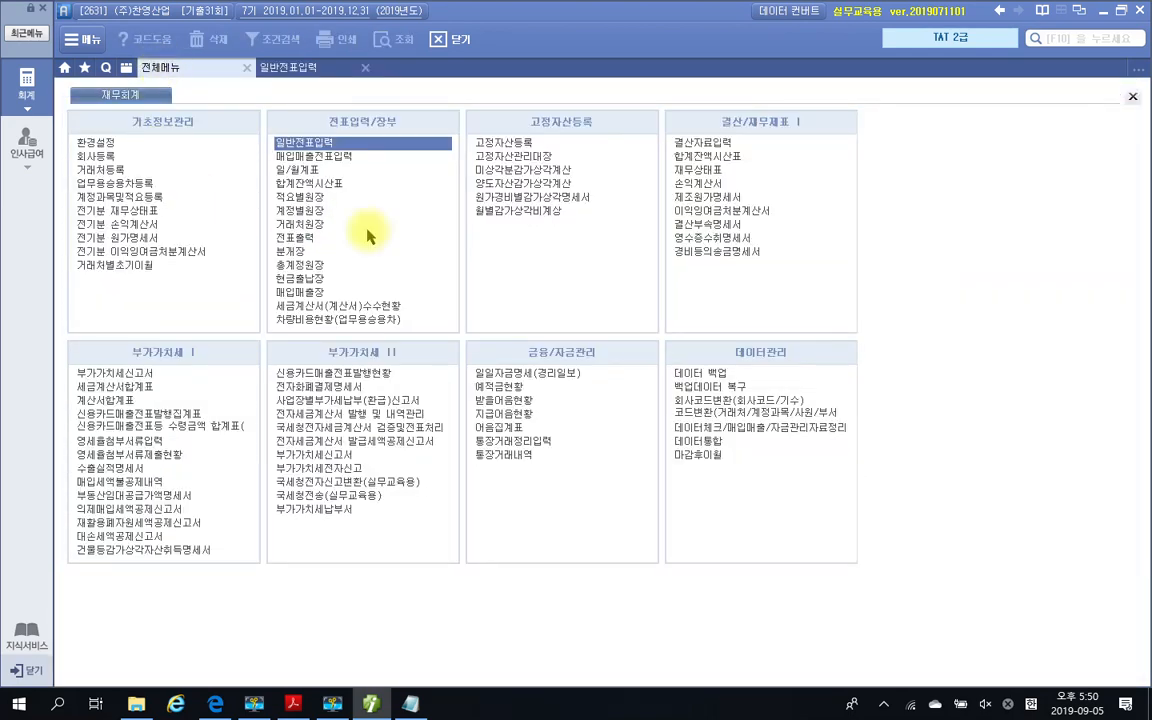
pyautogui.click(711, 150)
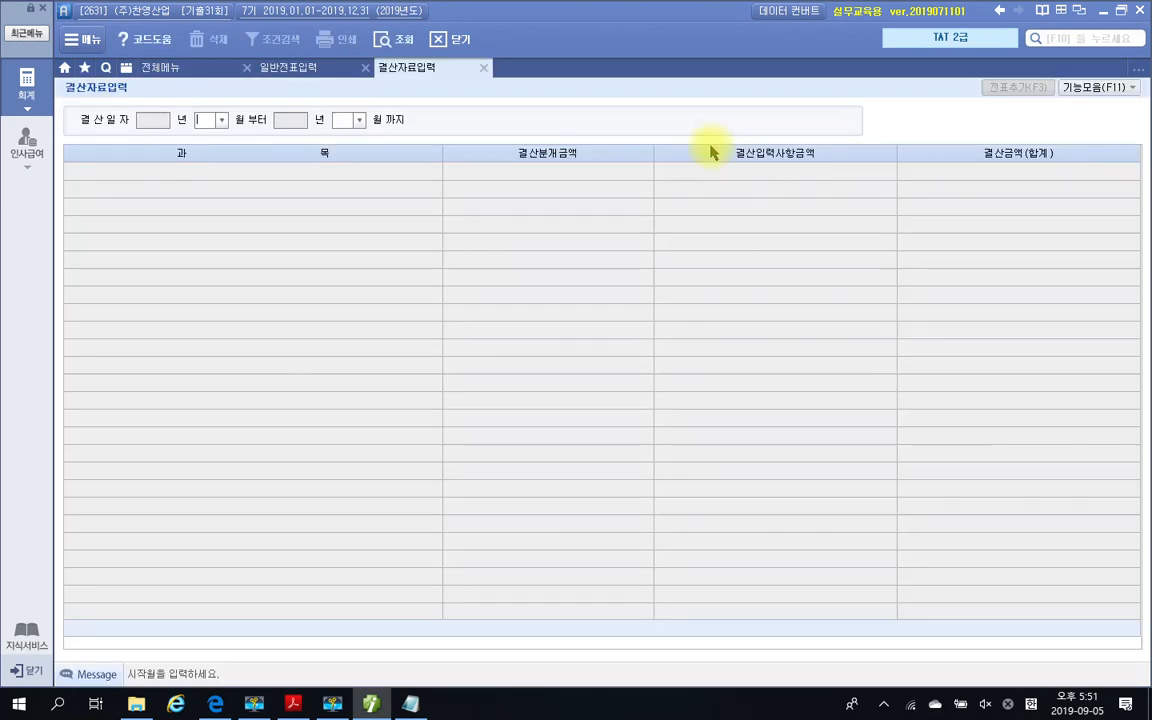
pyautogui.write('1')
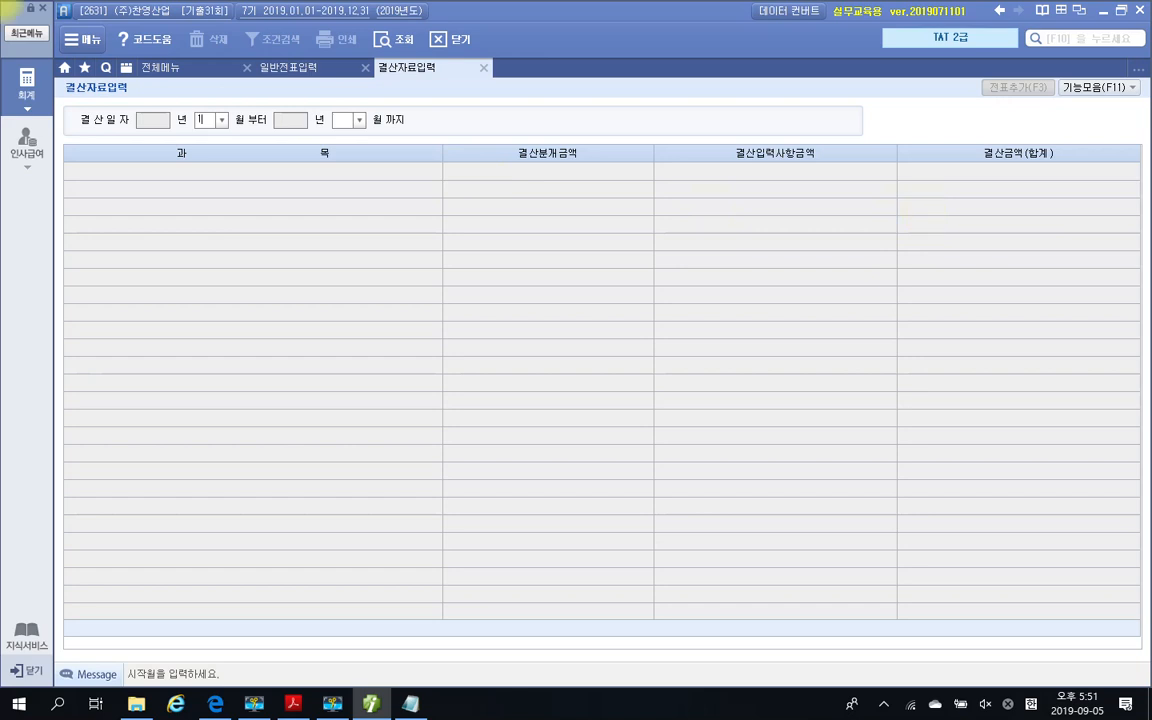
pyautogui.press('Return')
pyautogui.press('Return')
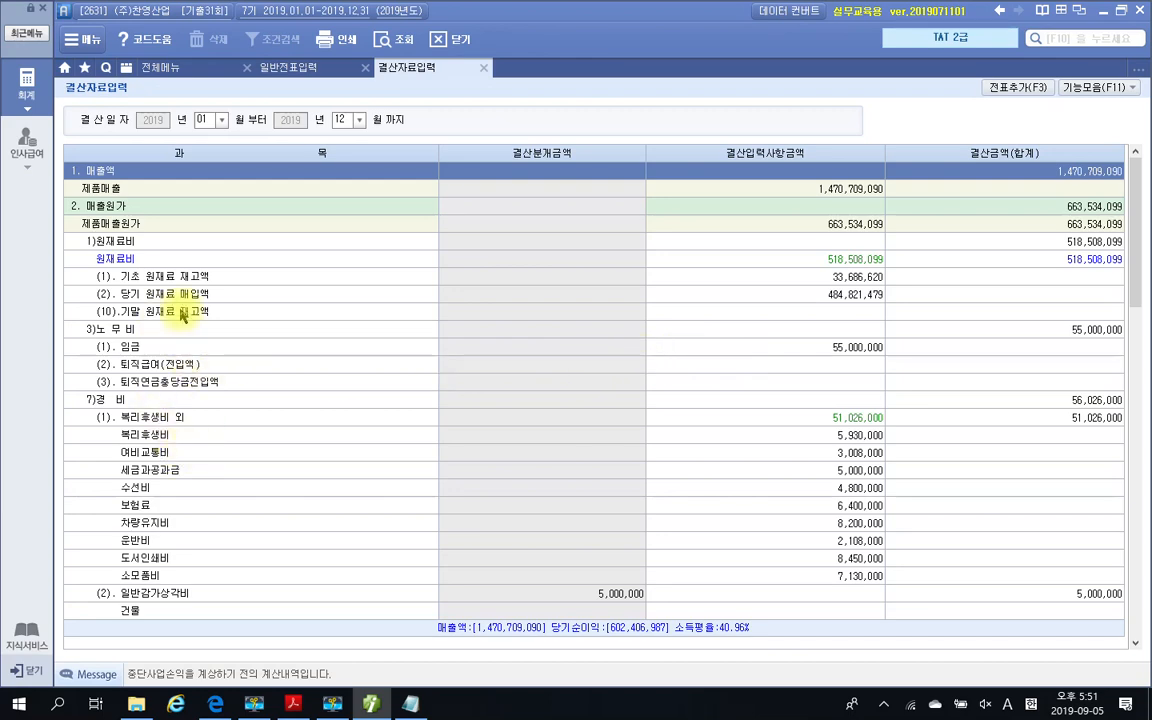
# Check the physical count amount for 제품 in the 재고 실사내역 table of the exam PDF to find the 기말 제품 재고액
pyautogui.scroll(-6, 250, 390)
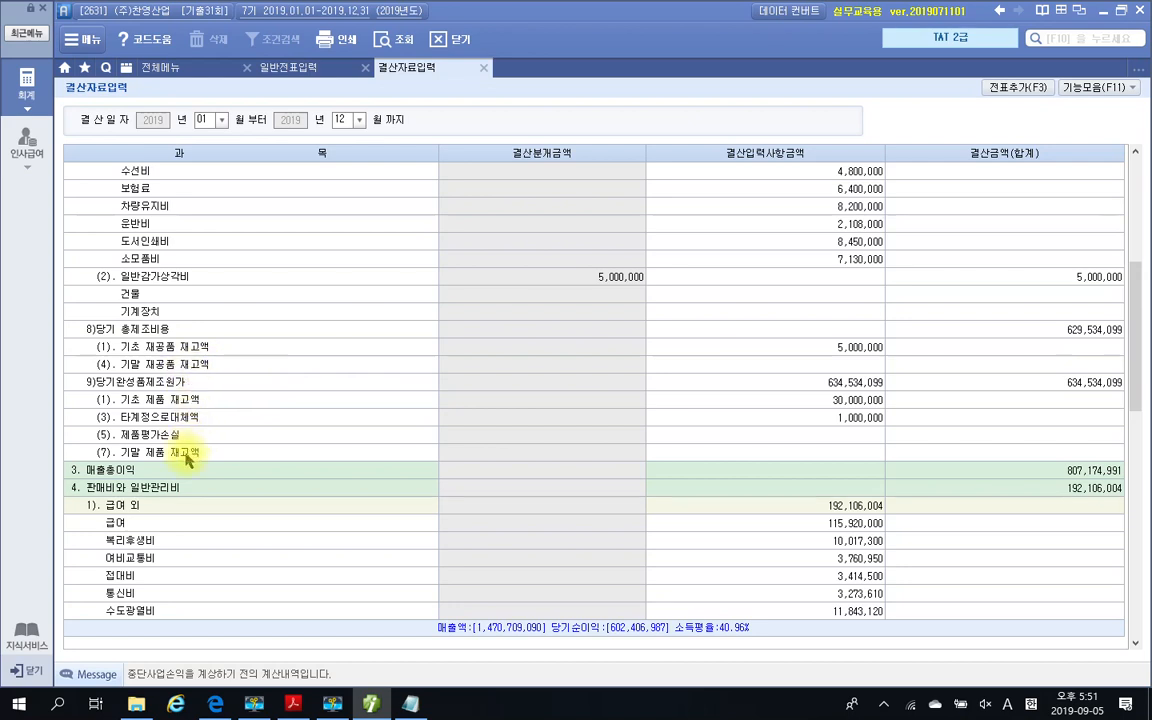
pyautogui.click(808, 456)
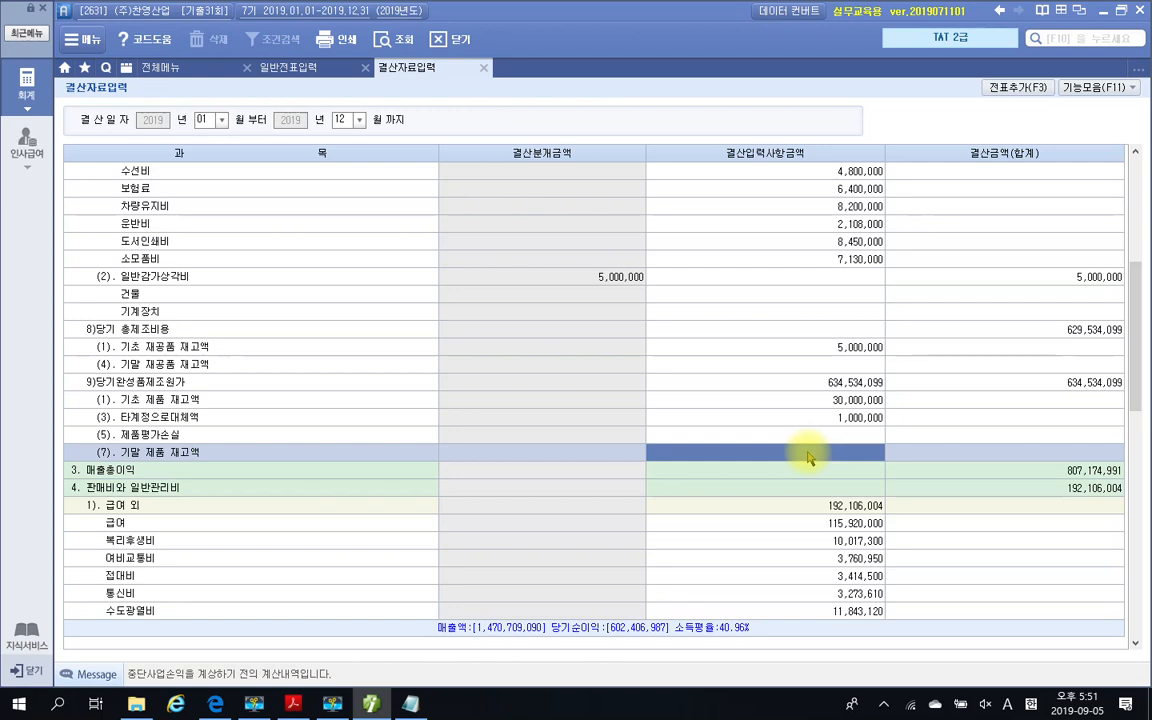
pyautogui.click(294, 705)
pyautogui.scroll(6, 607, 540)
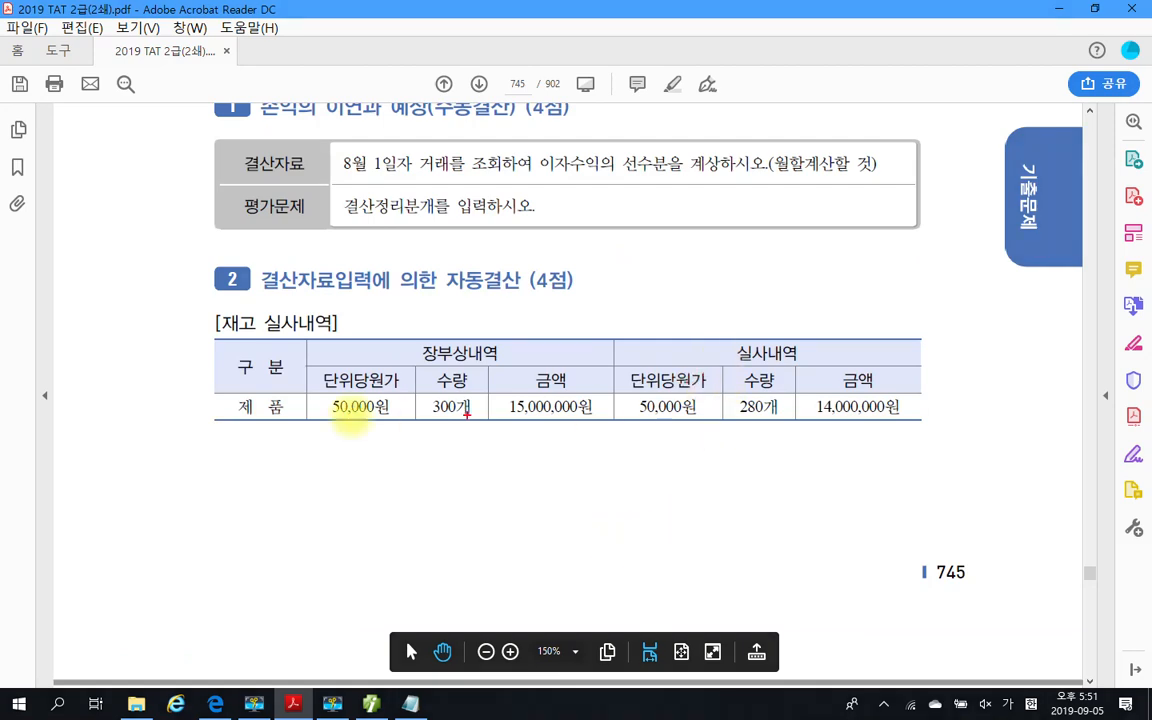
pyautogui.moveTo(234, 394); pyautogui.dragTo(283, 423)
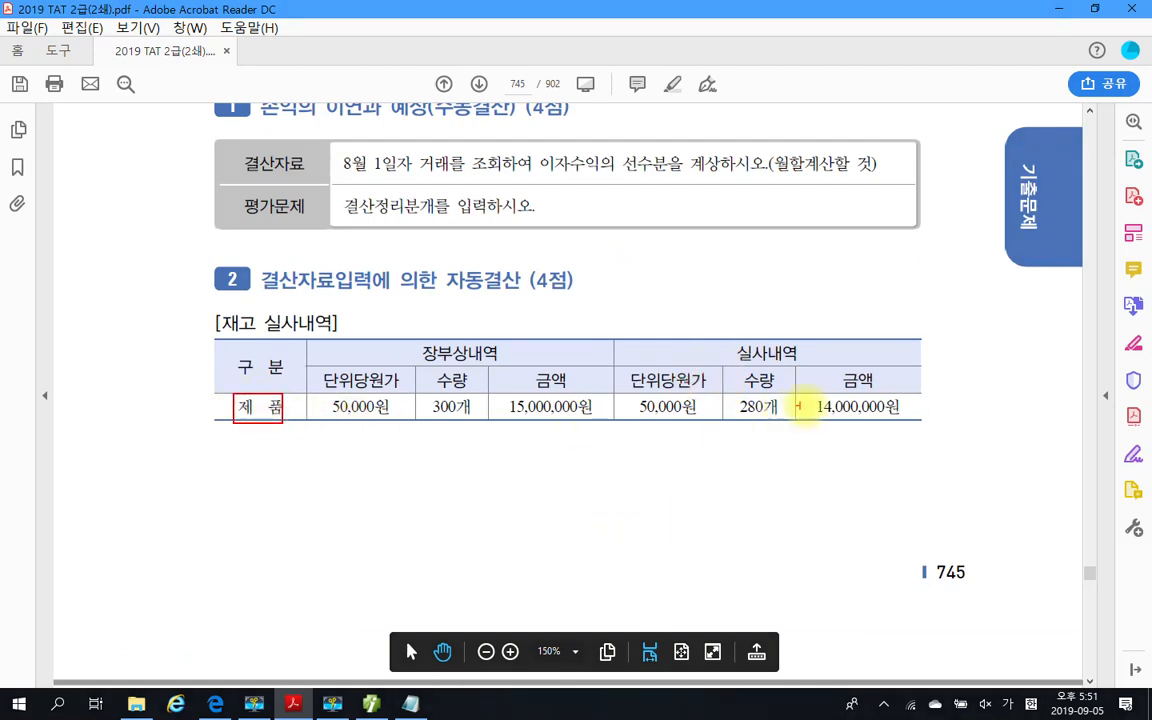
pyautogui.moveTo(813, 391)
pyautogui.mouseDown()
pyautogui.moveTo(838, 419)
pyautogui.moveTo(956, 430)
pyautogui.mouseUp()
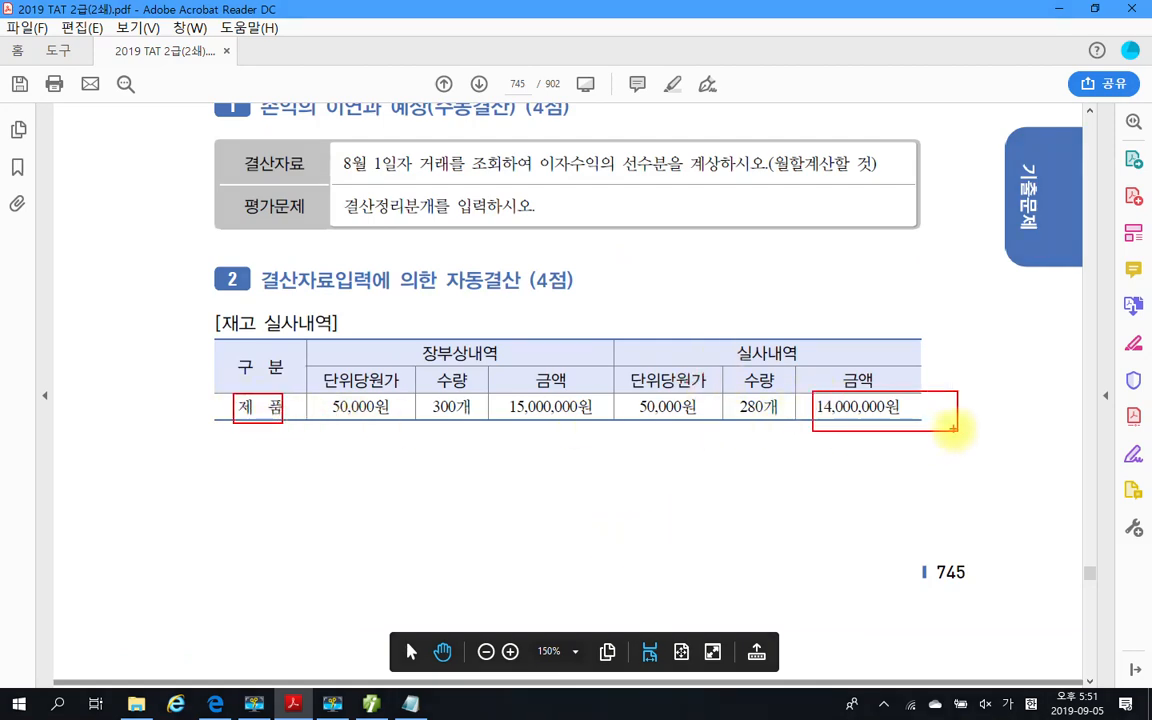
pyautogui.moveTo(546, 440); pyautogui.dragTo(584, 377)
pyautogui.moveTo(545, 390); pyautogui.dragTo(622, 444)
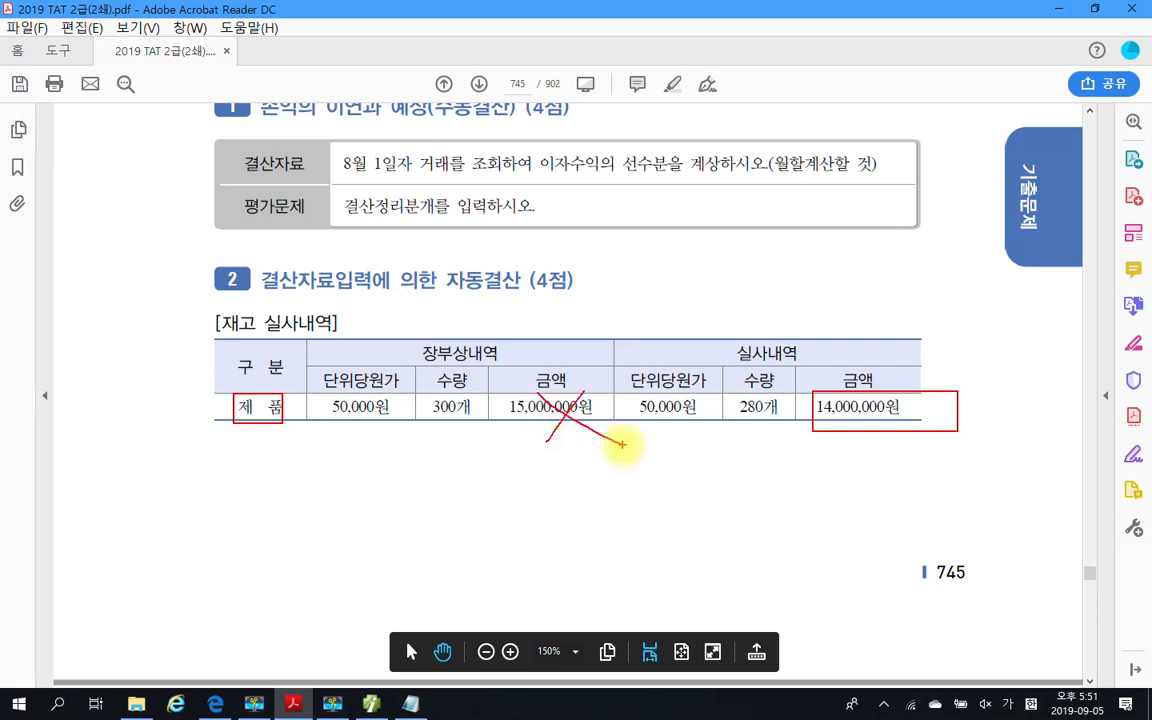
pyautogui.moveTo(880, 477)
pyautogui.mouseDown()
pyautogui.moveTo(907, 373)
pyautogui.moveTo(957, 465)
pyautogui.mouseUp()
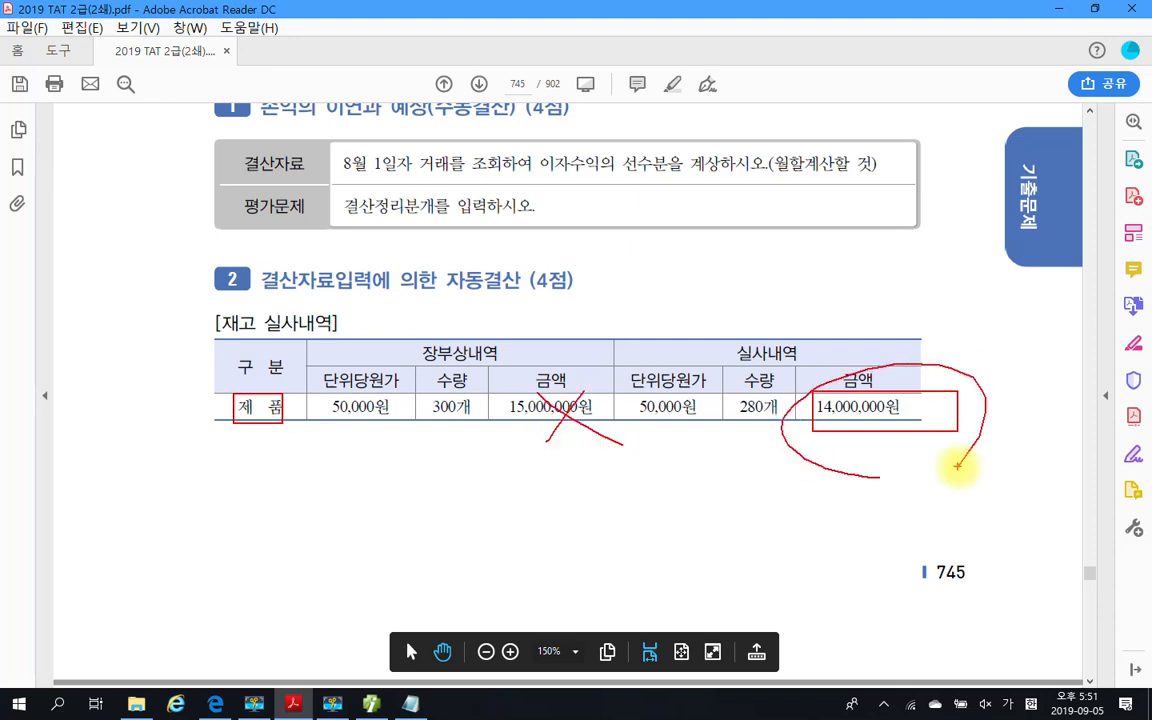
pyautogui.press('Escape')
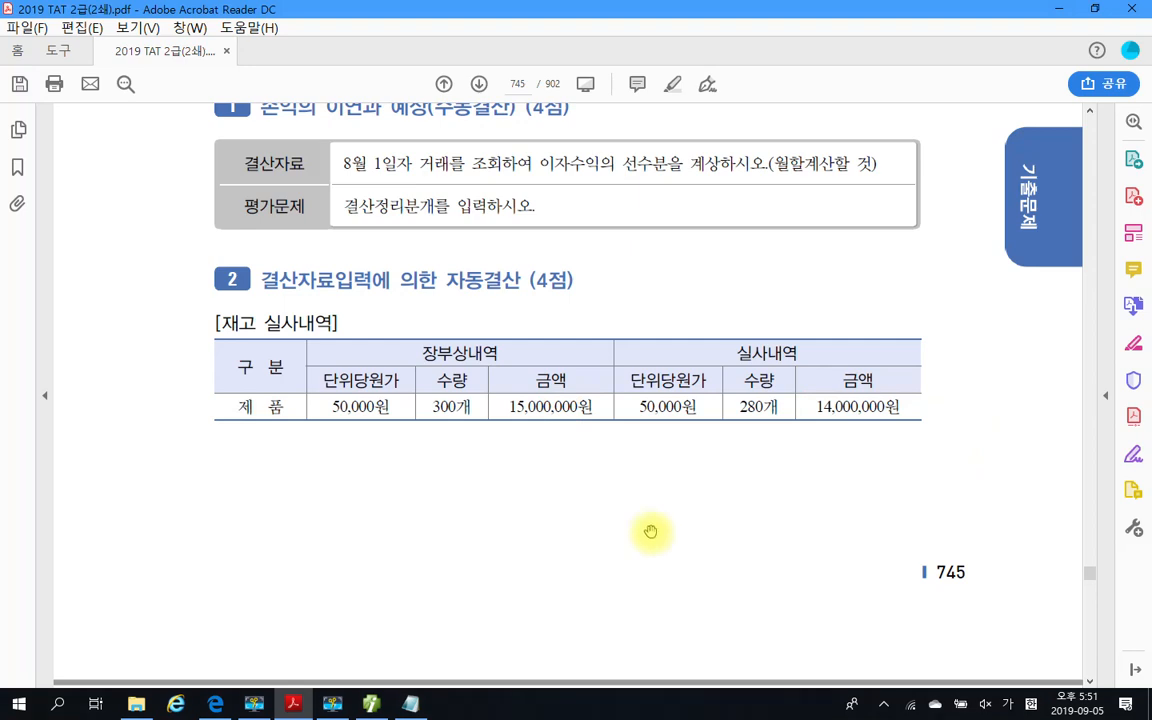
# Return to Smart A and set (7). 기말 제품 재고액 to 14,000,000 in 결산자료입력
pyautogui.click(378, 708)
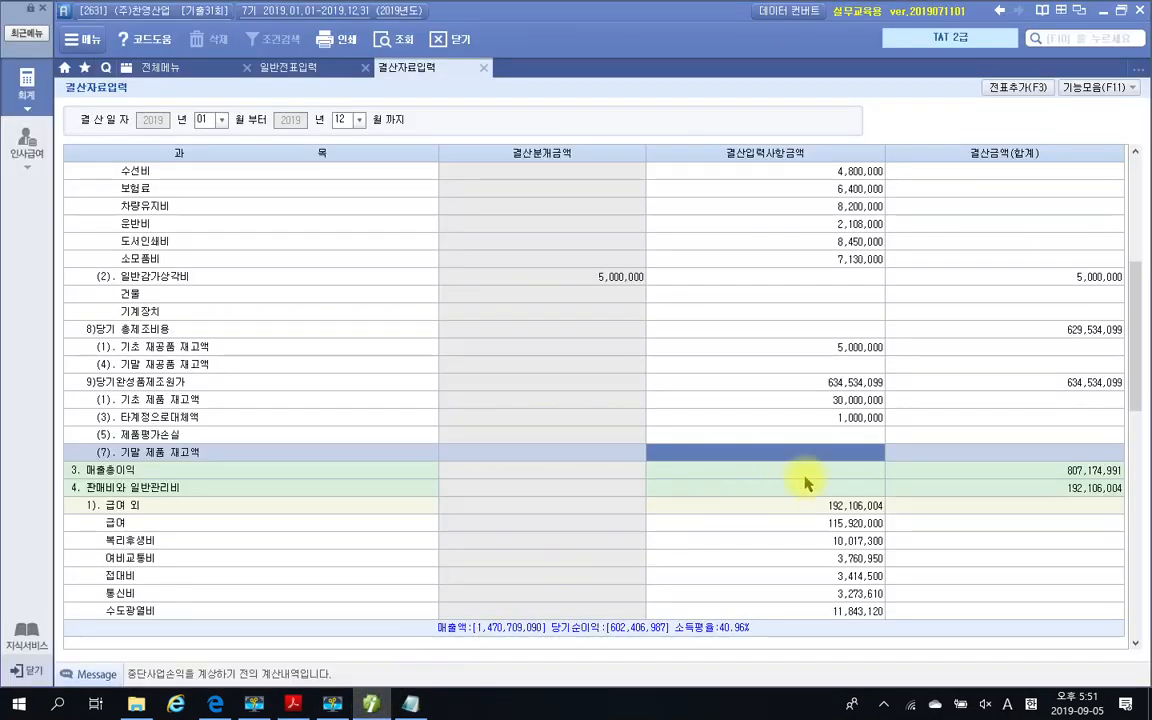
pyautogui.click(825, 453)
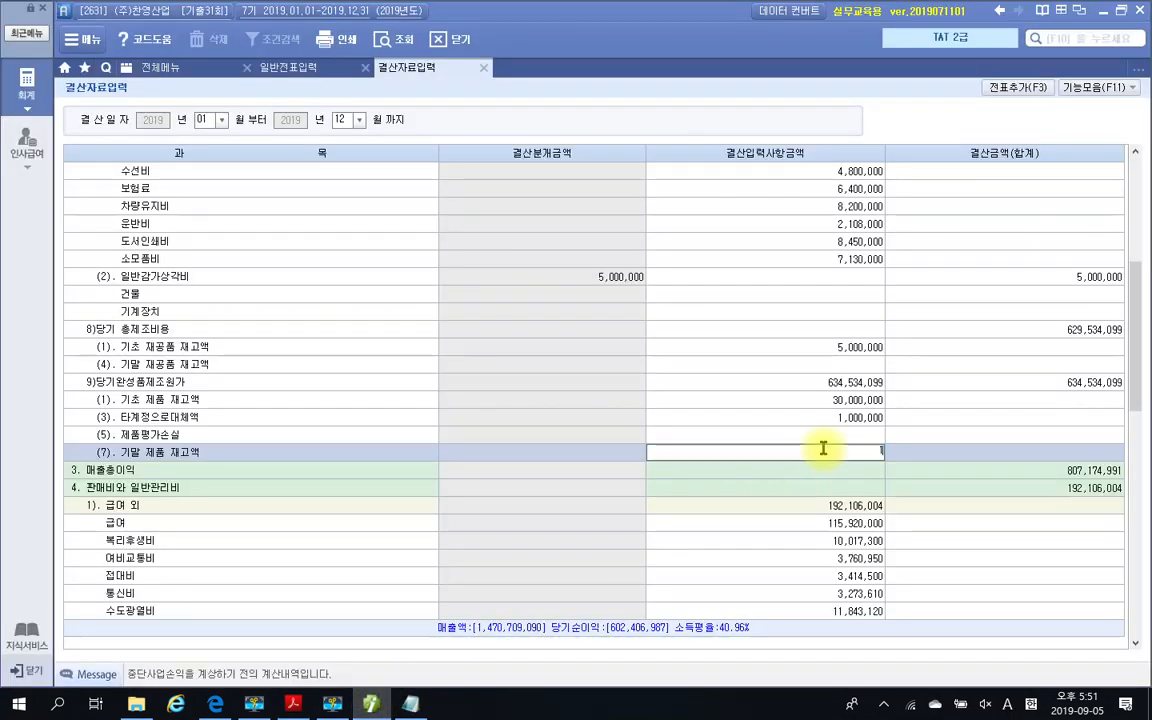
pyautogui.write('14000000')
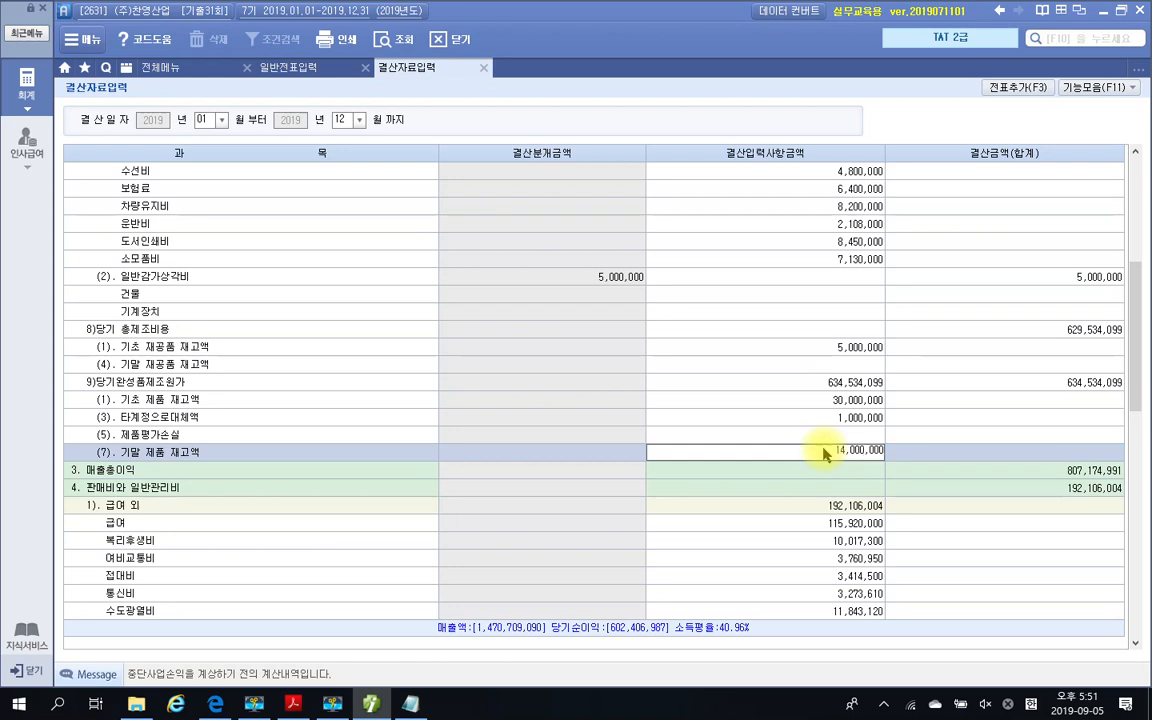
pyautogui.press('Return')
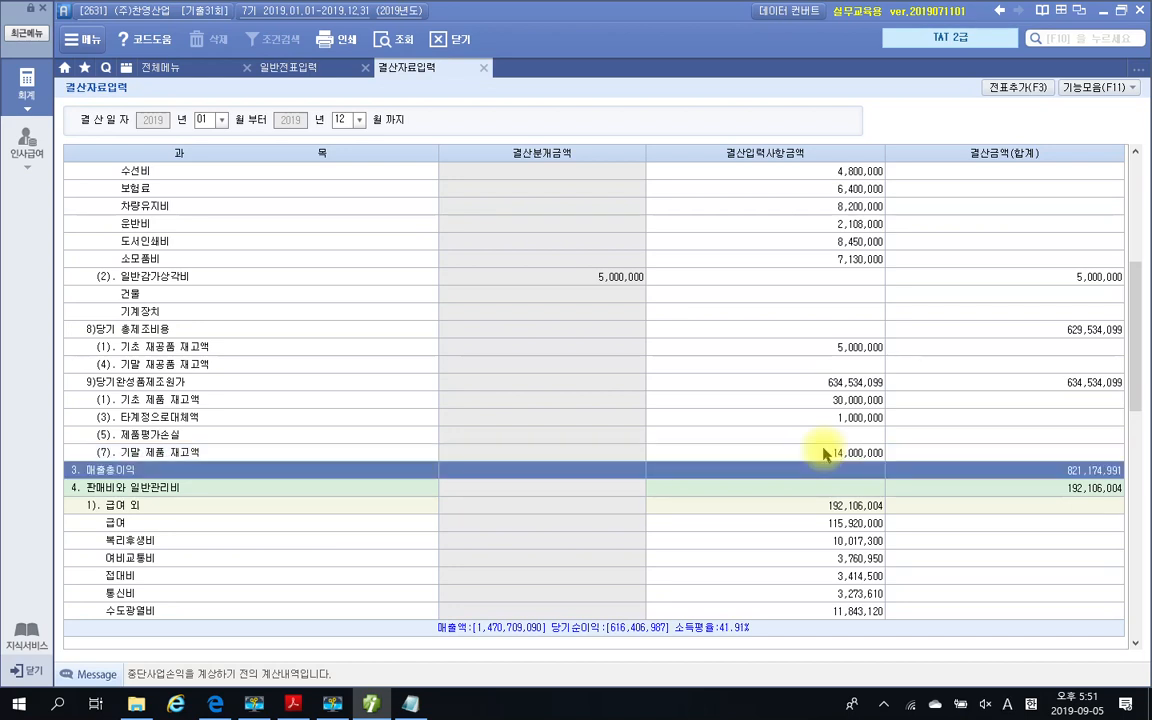
# Generate the closing vouchers from 결산자료입력 with 전표추가 and confirm their addition
pyautogui.click(1000, 87)
pyautogui.click(540, 388)
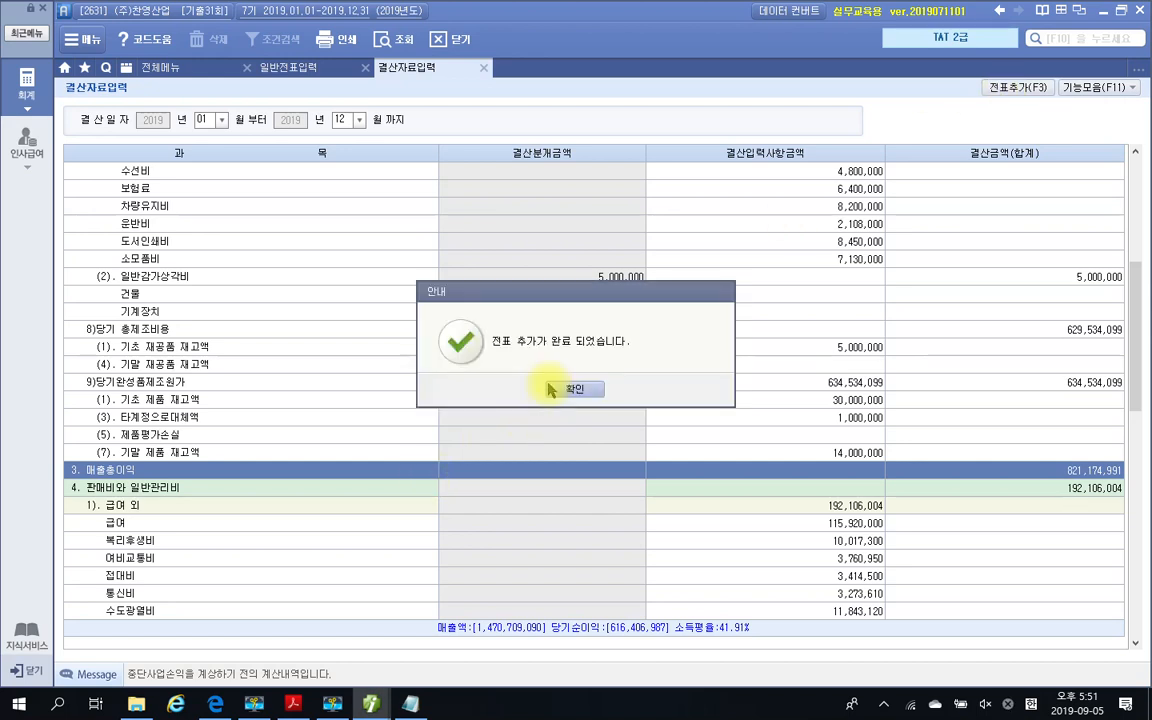
pyautogui.click(570, 389)
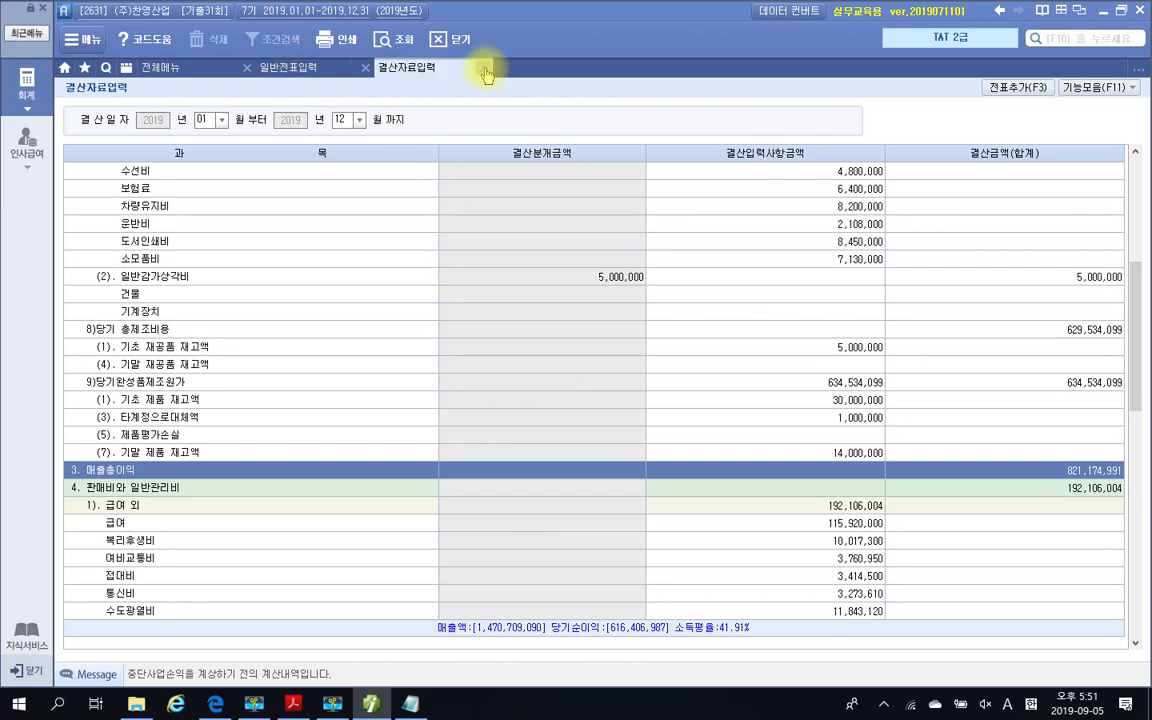
# Close 결산자료입력, reload the December 31 vouchers in 일반전표입력 and examine the closing entry for 455 제품매출원가 against 150 제품
pyautogui.click(440, 40)
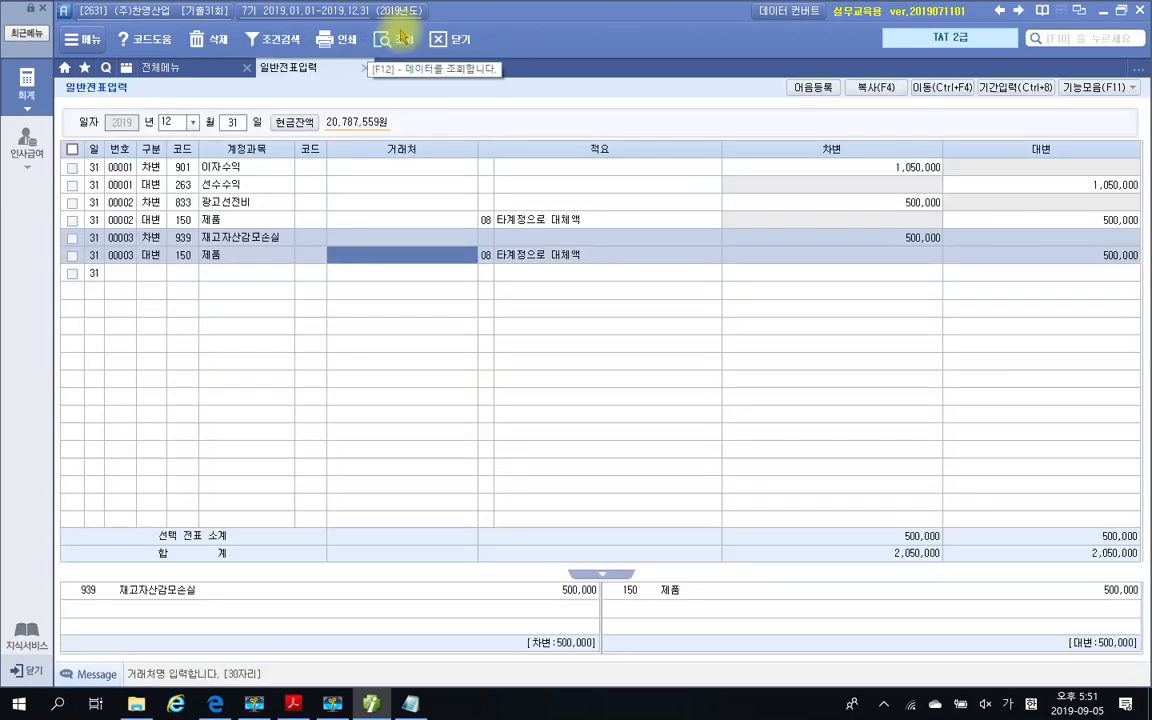
pyautogui.click(395, 39)
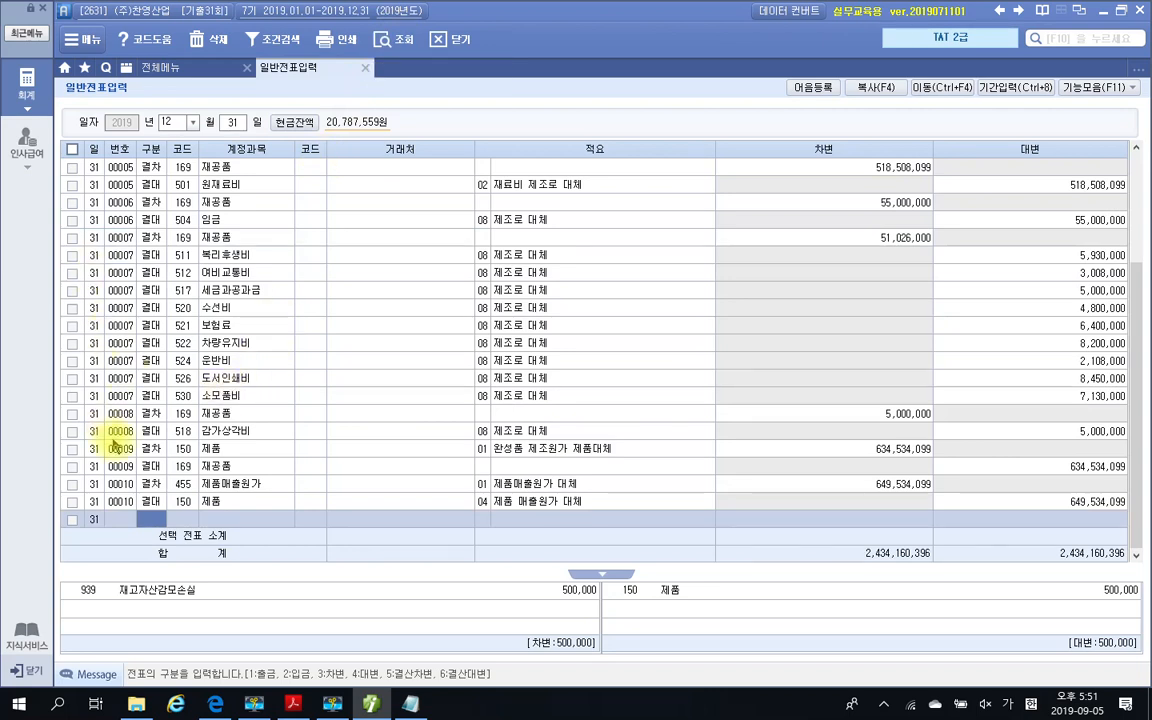
pyautogui.click(195, 484)
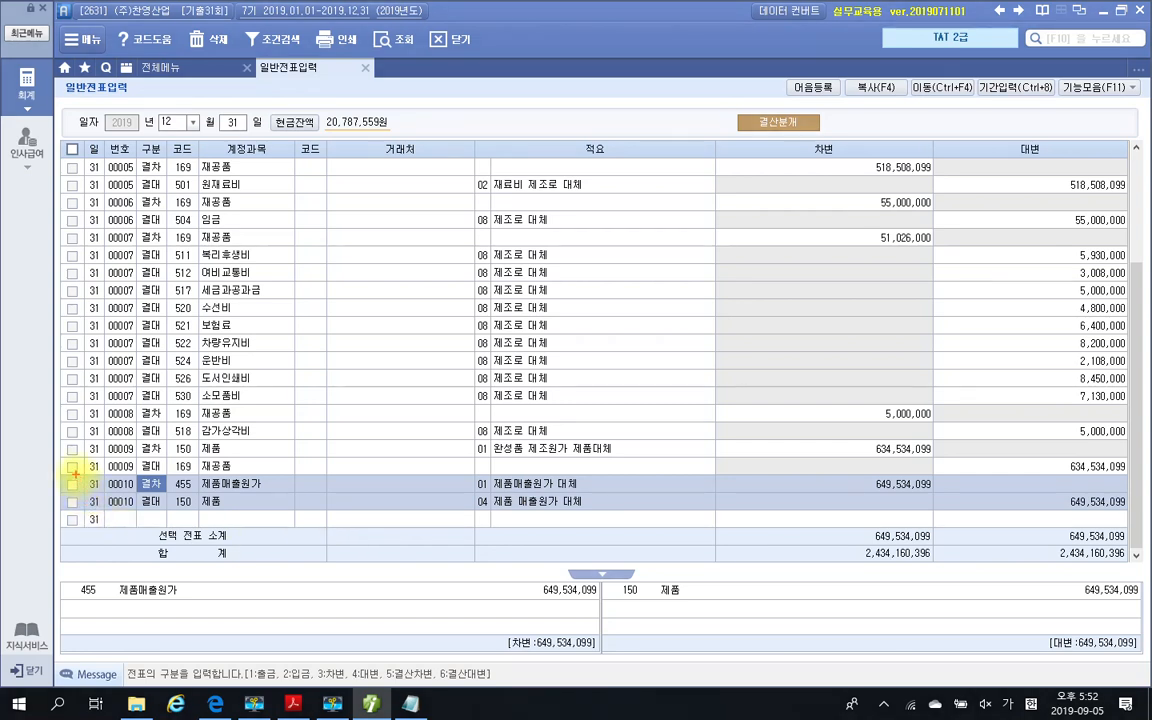
pyautogui.moveTo(75, 475)
pyautogui.mouseDown()
pyautogui.moveTo(160, 503)
pyautogui.moveTo(1122, 520)
pyautogui.mouseUp()
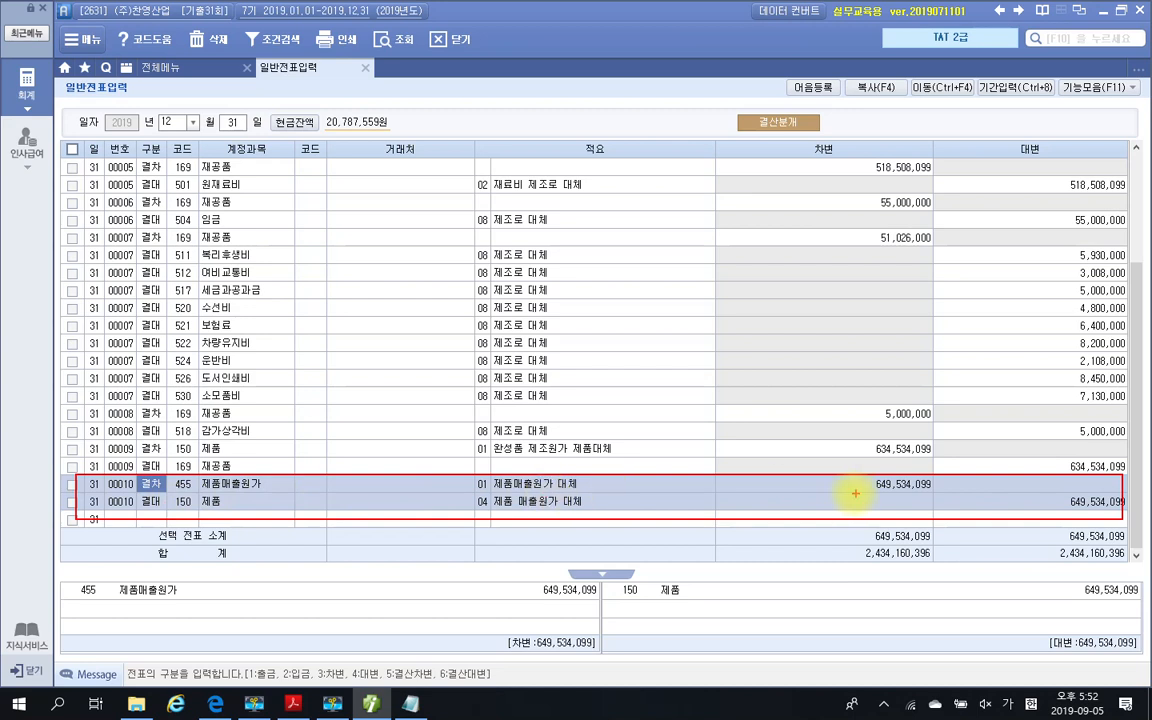
pyautogui.moveTo(852, 491); pyautogui.dragTo(942, 491)
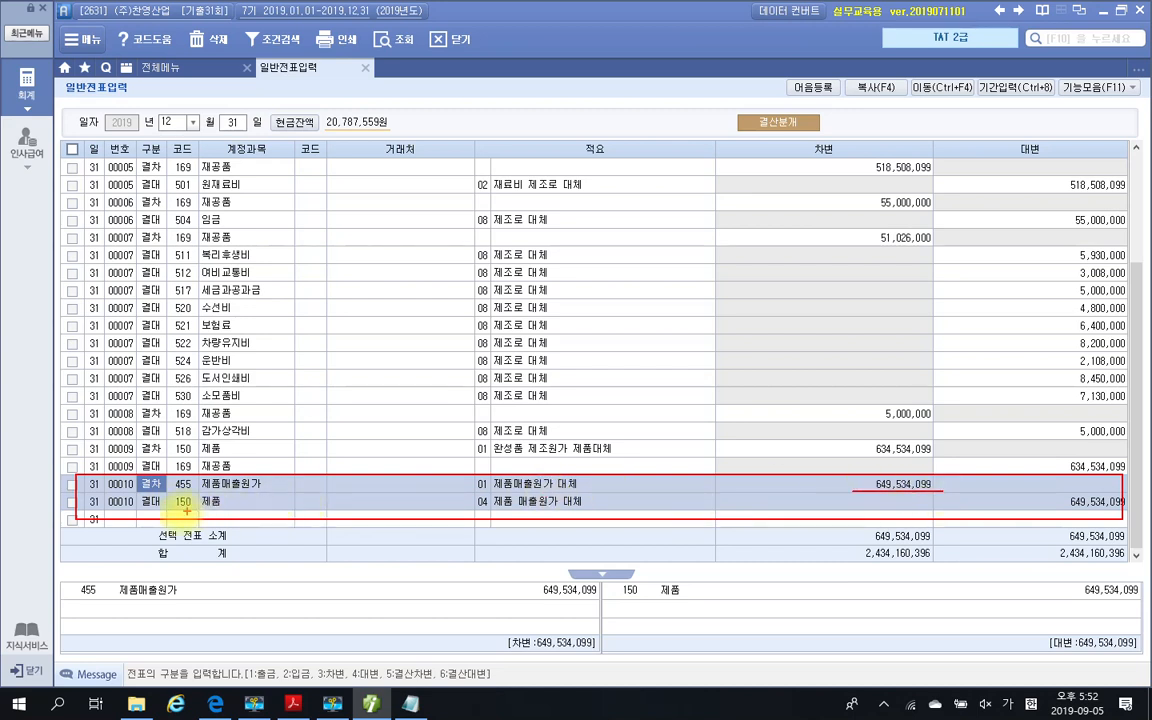
pyautogui.moveTo(143, 513); pyautogui.dragTo(197, 513)
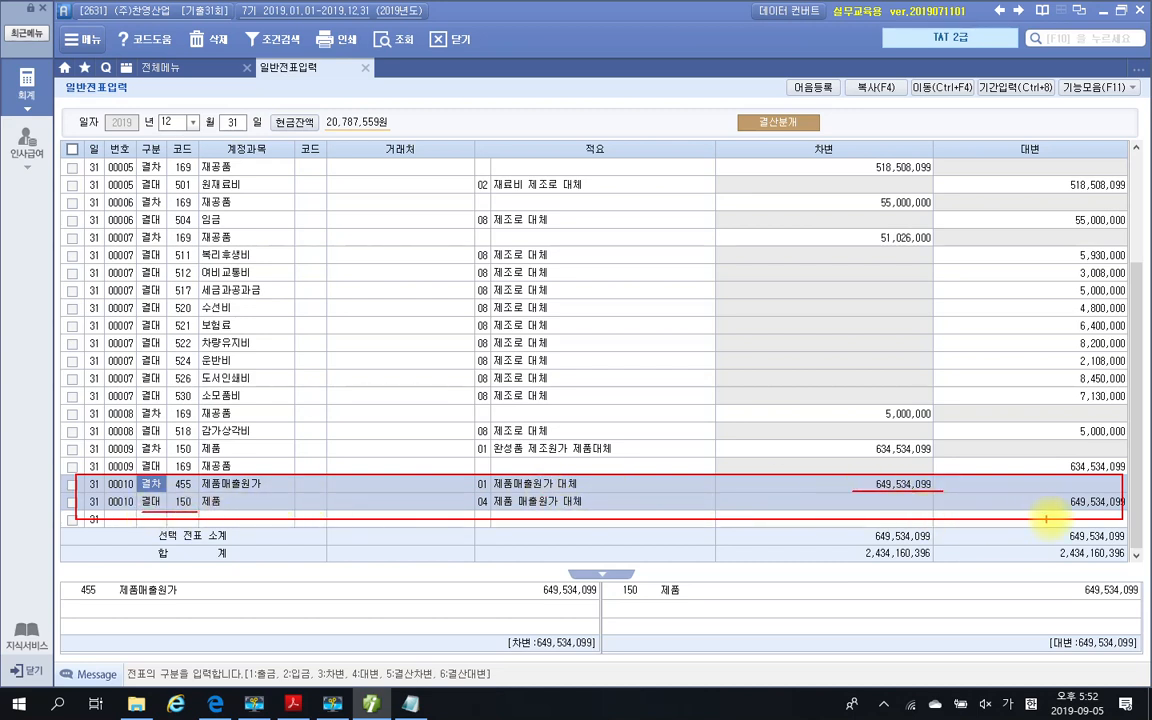
pyautogui.moveTo(1053, 516); pyautogui.dragTo(1113, 516)
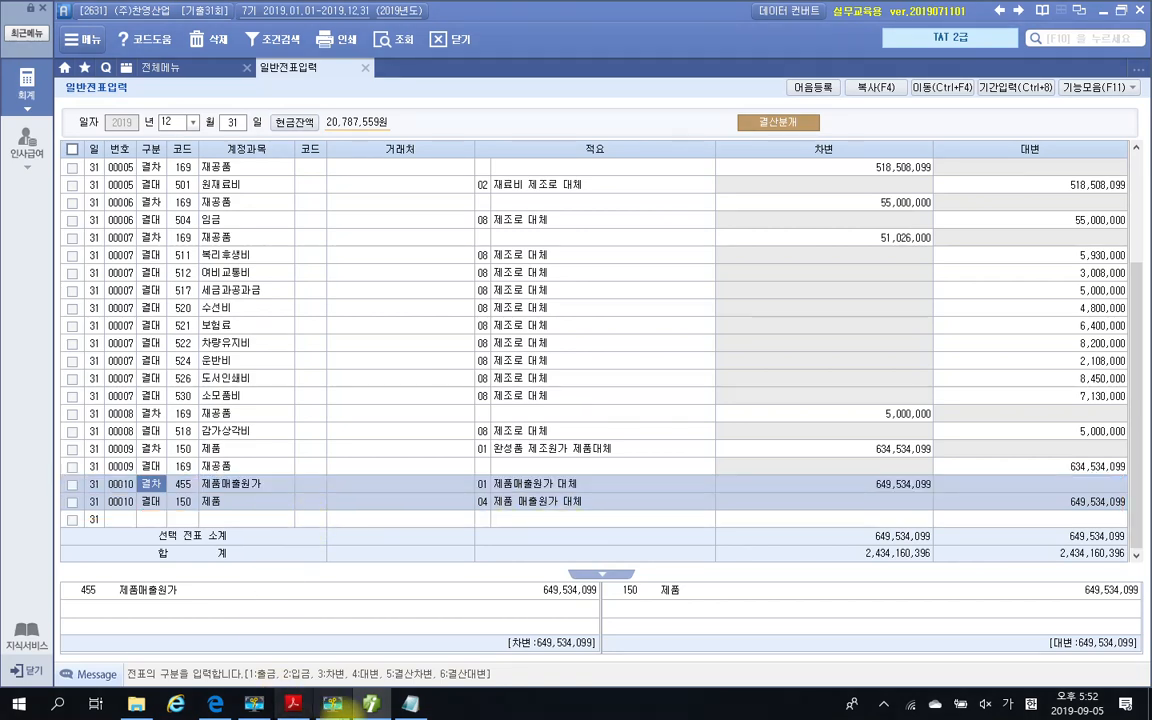
# Switch to the exam PDF and review 문제 3's closing requirements through the start of 문제 4 근로소득관리
pyautogui.click(409, 704)
pyautogui.click(409, 704)
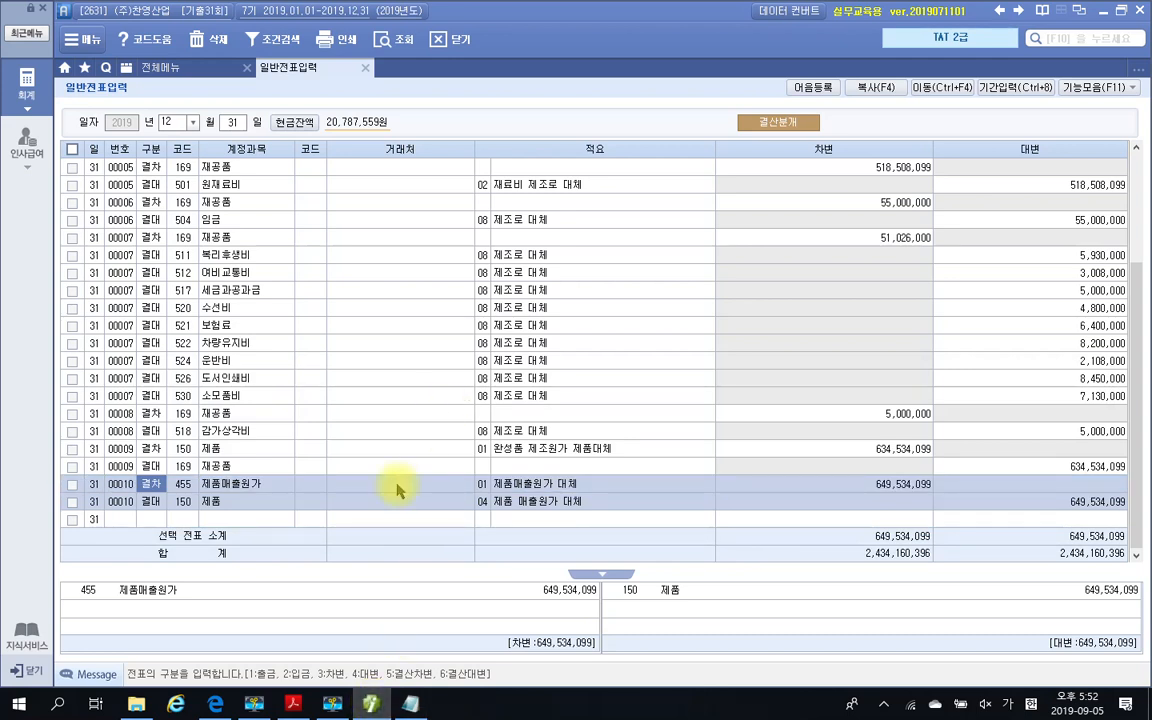
pyautogui.click(372, 703)
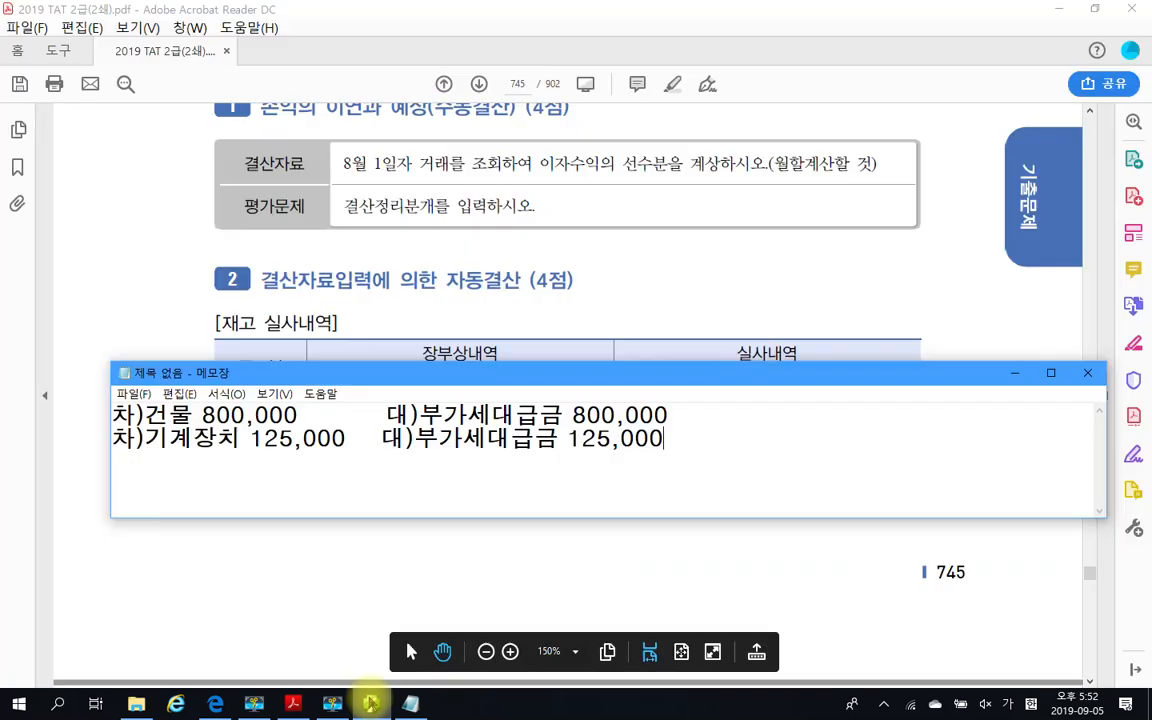
pyautogui.click(1014, 372)
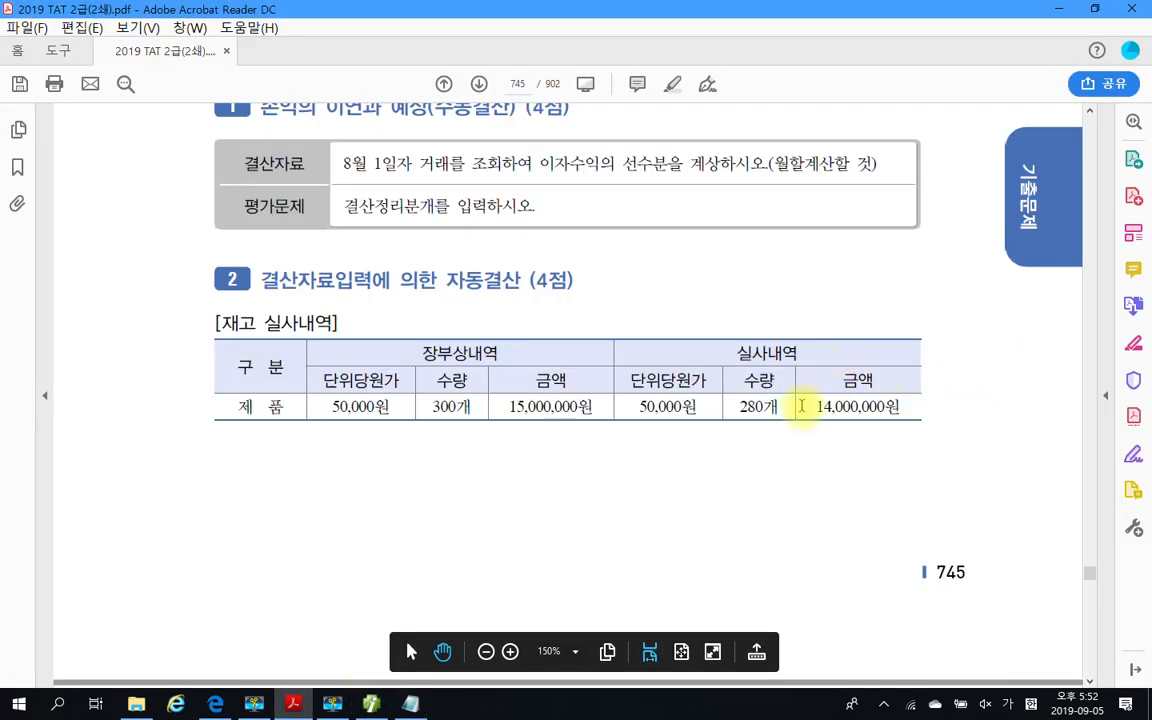
pyautogui.scroll(3, 620, 393)
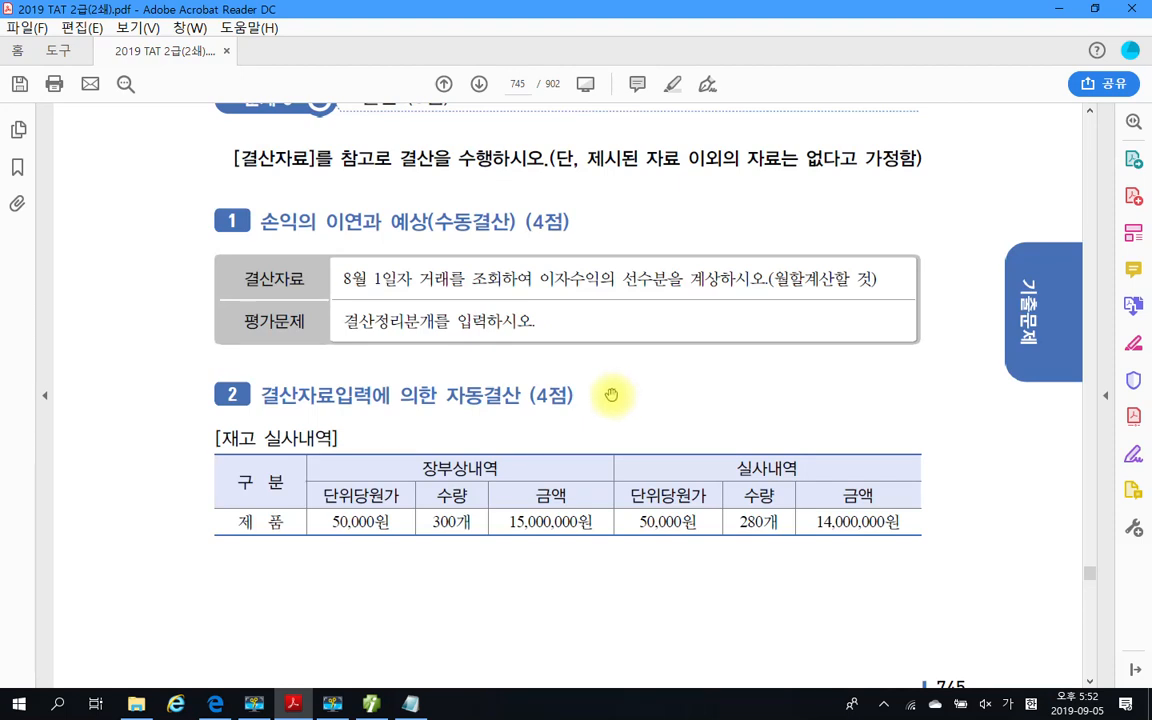
pyautogui.scroll(-2, 611, 395)
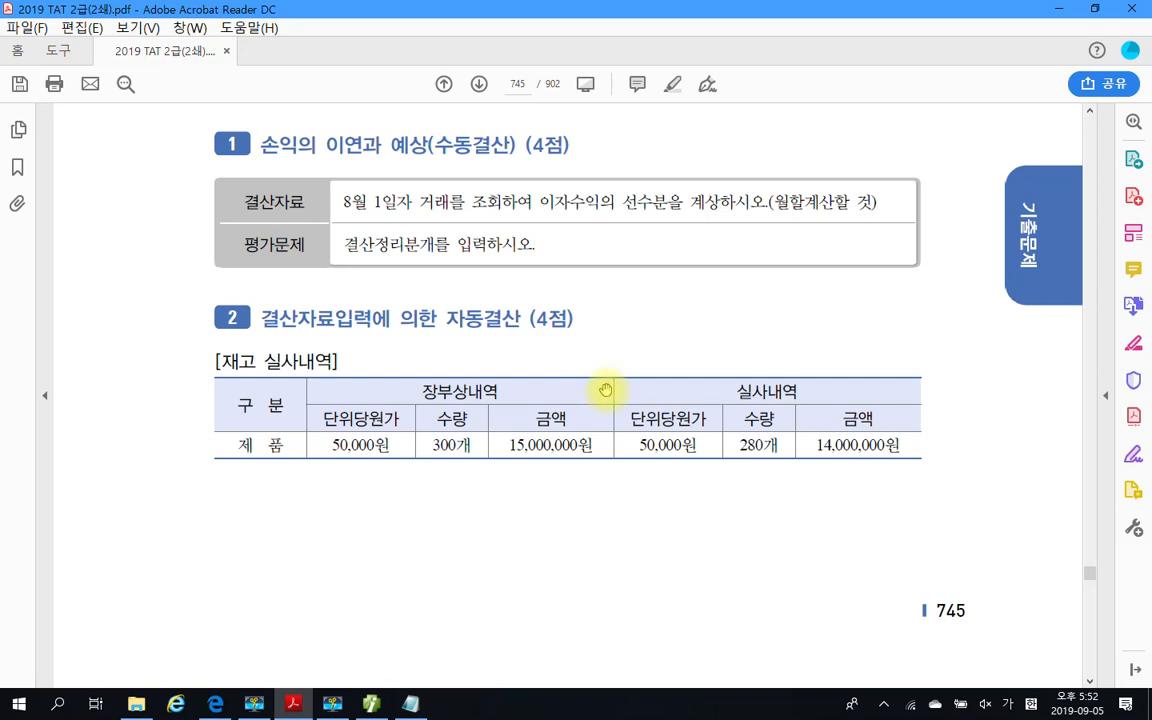
pyautogui.scroll(-4, 606, 390)
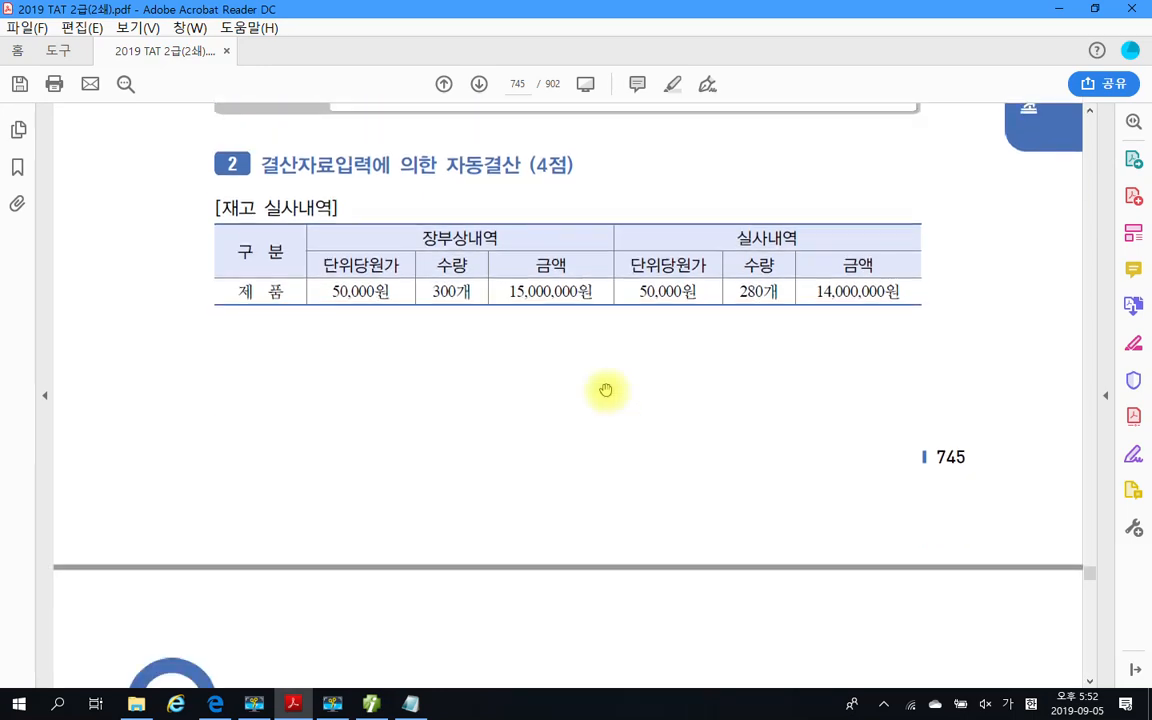
pyautogui.scroll(-12, 606, 390)
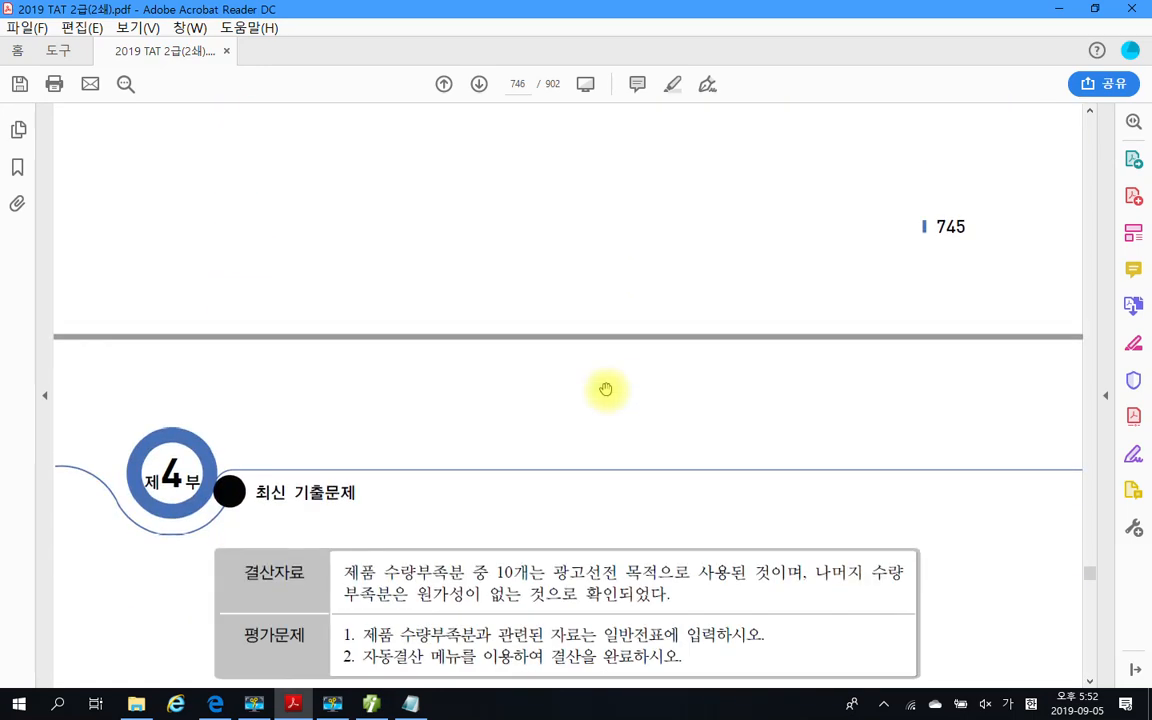
pyautogui.scroll(-3, 609, 386)
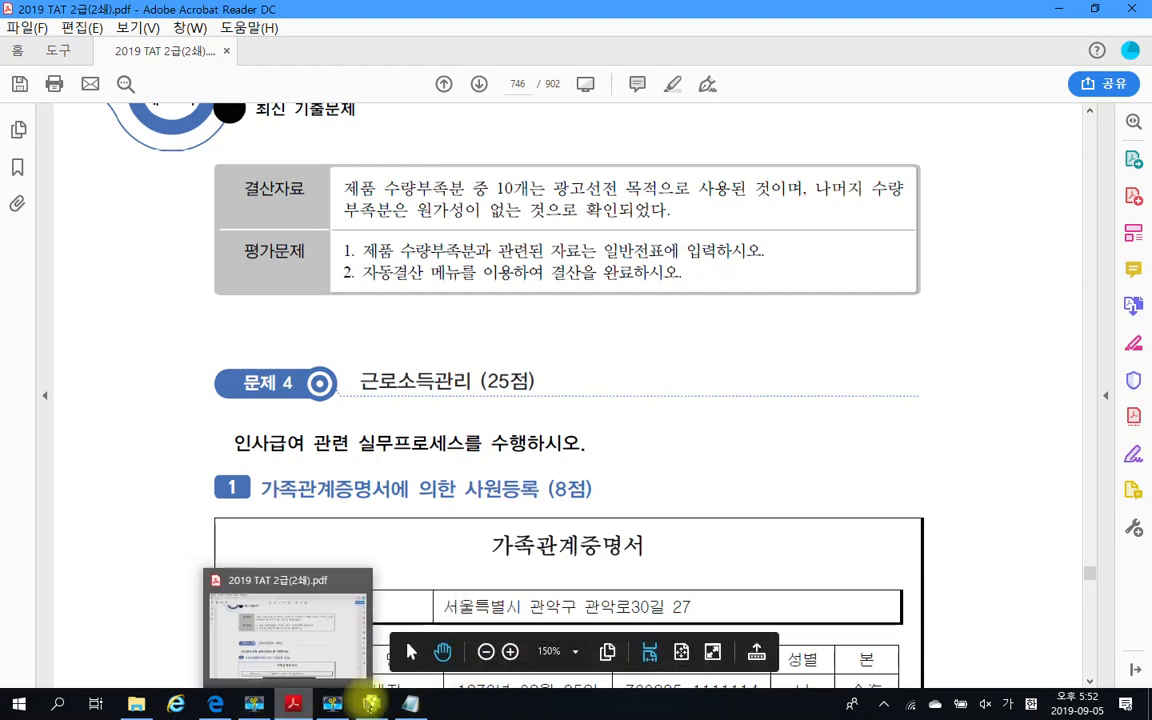
pyautogui.click(369, 704)
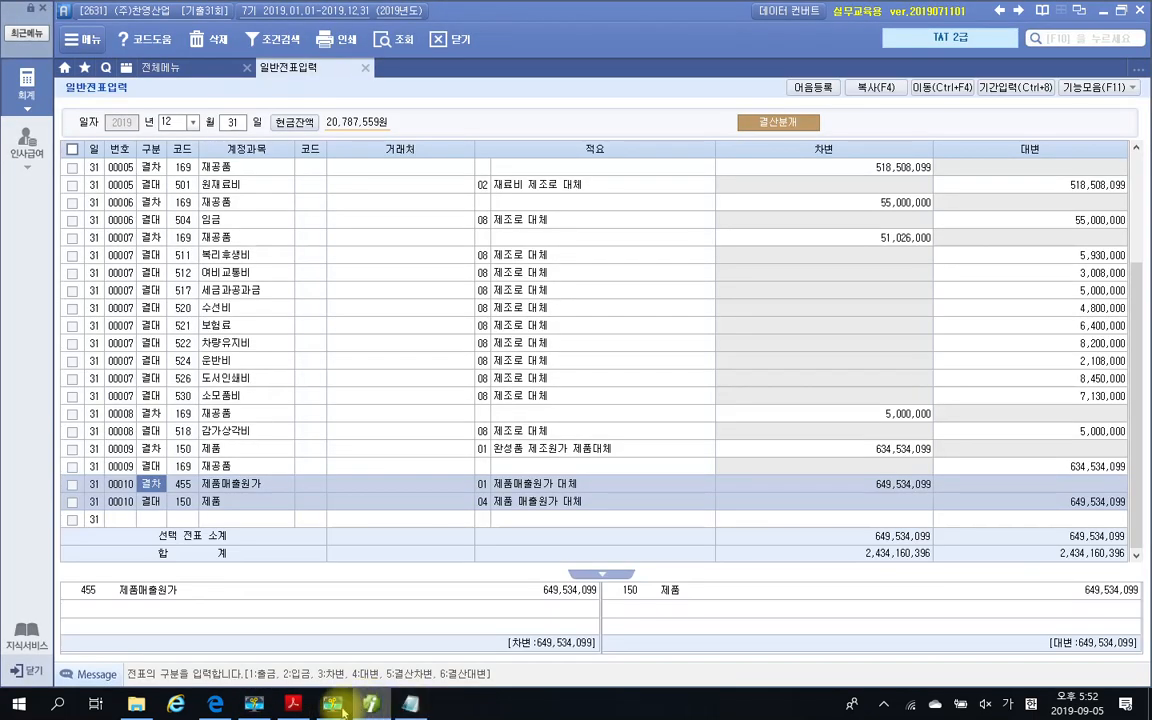
pyautogui.click(334, 705)
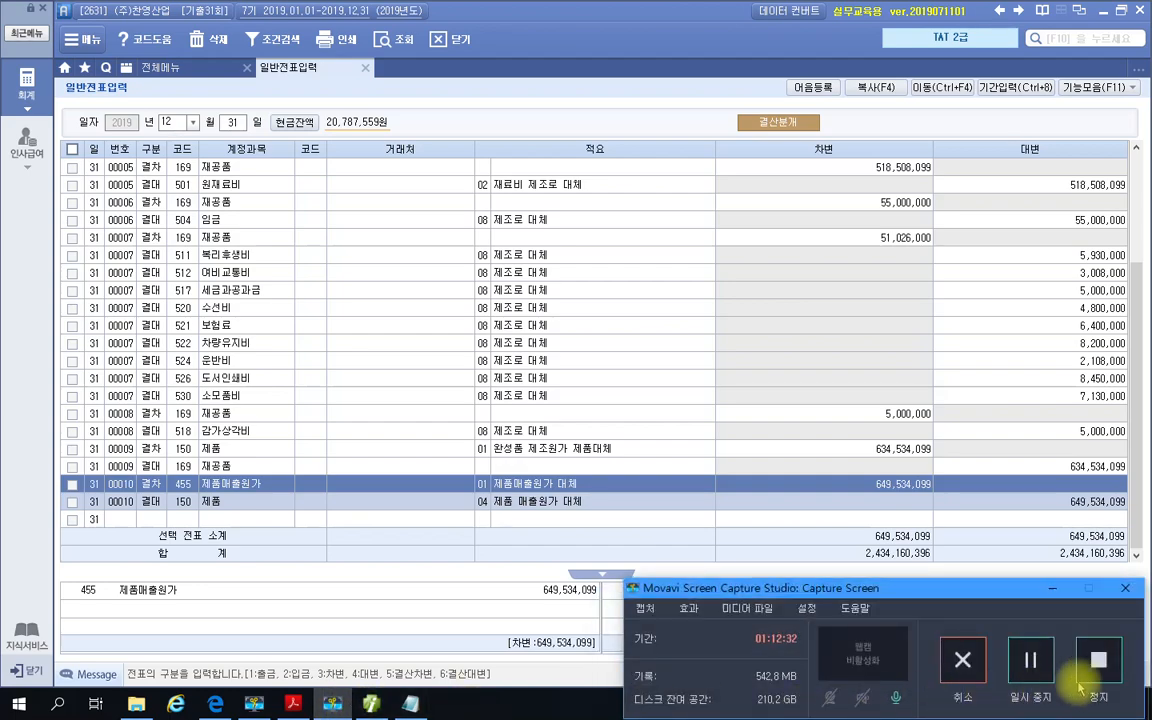